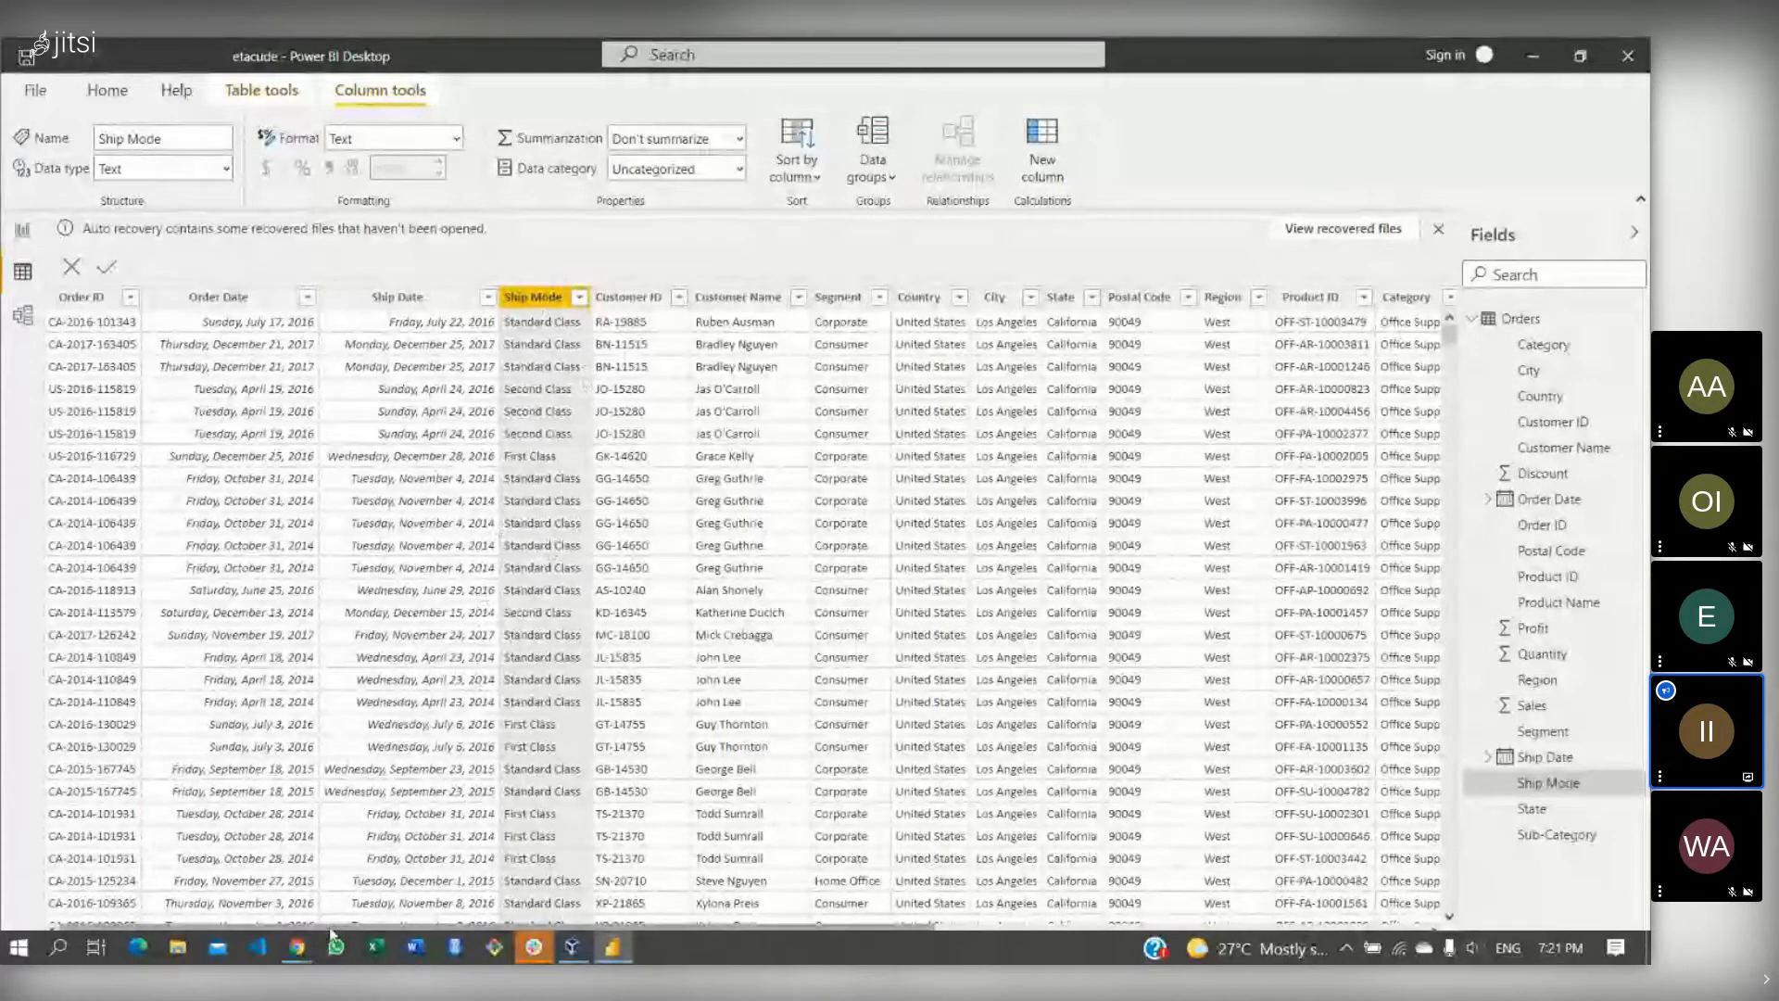
- Glance at the line chart report page, then return to the Orders data table
mouse_move(301, 950)
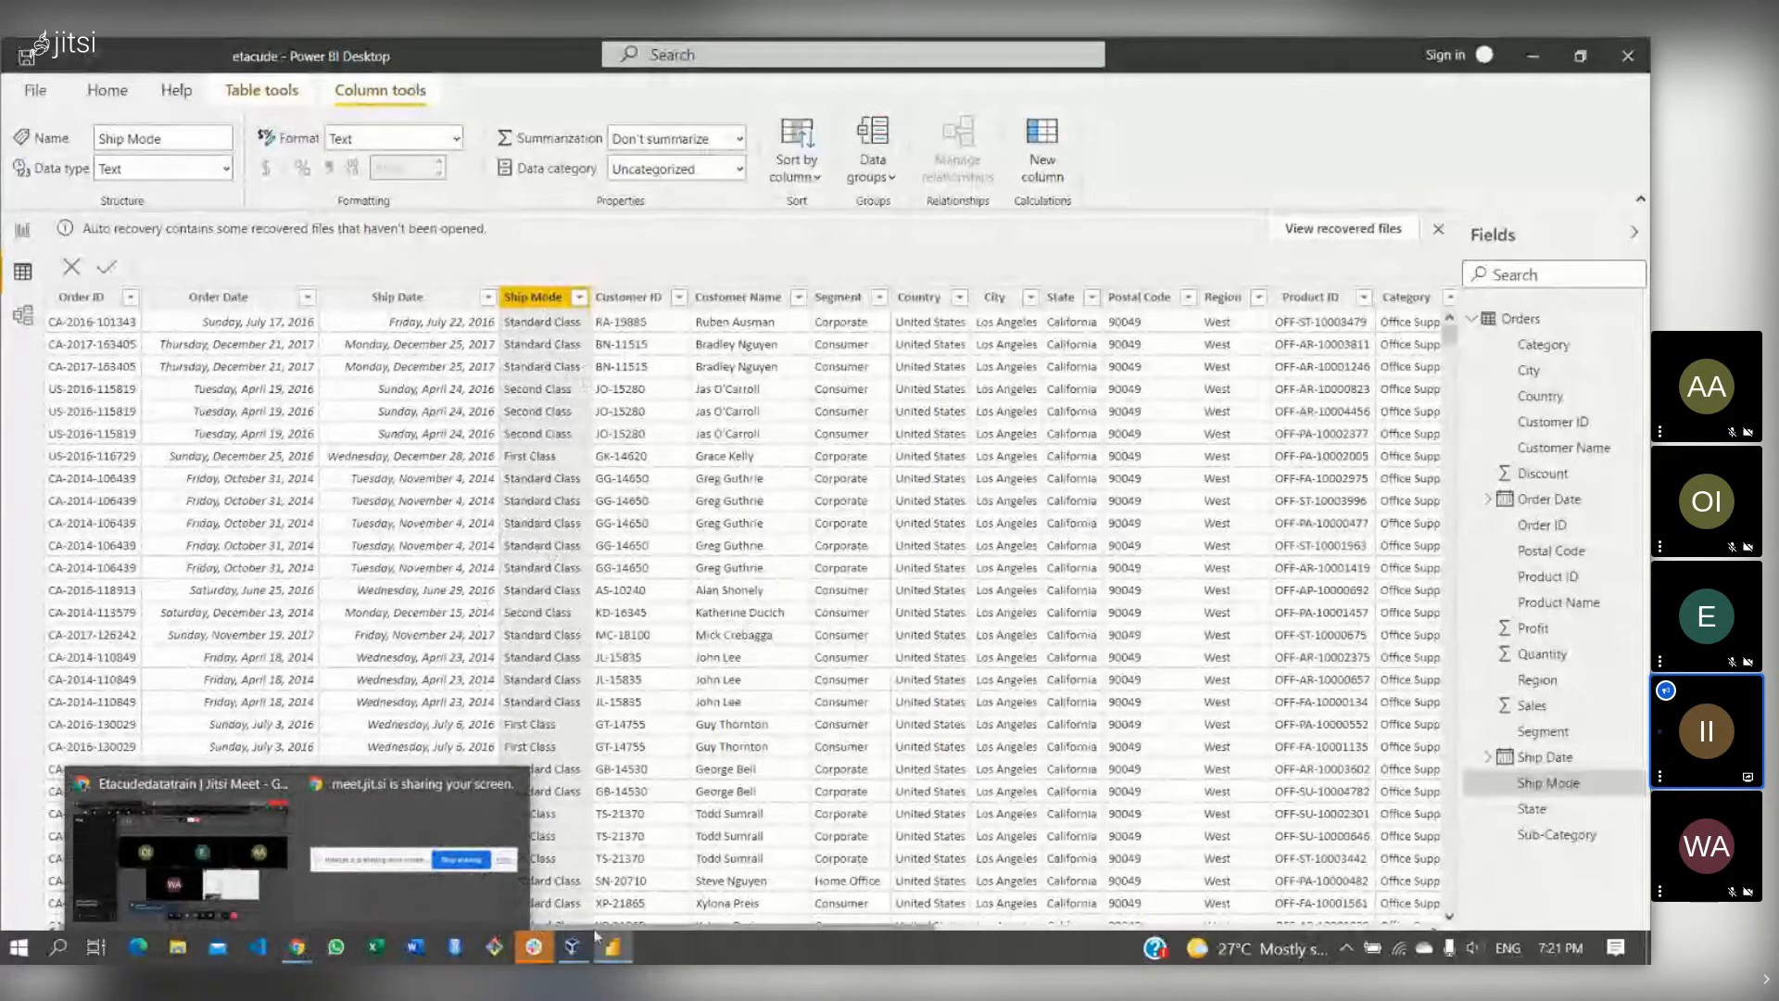
mouse_move(616, 931)
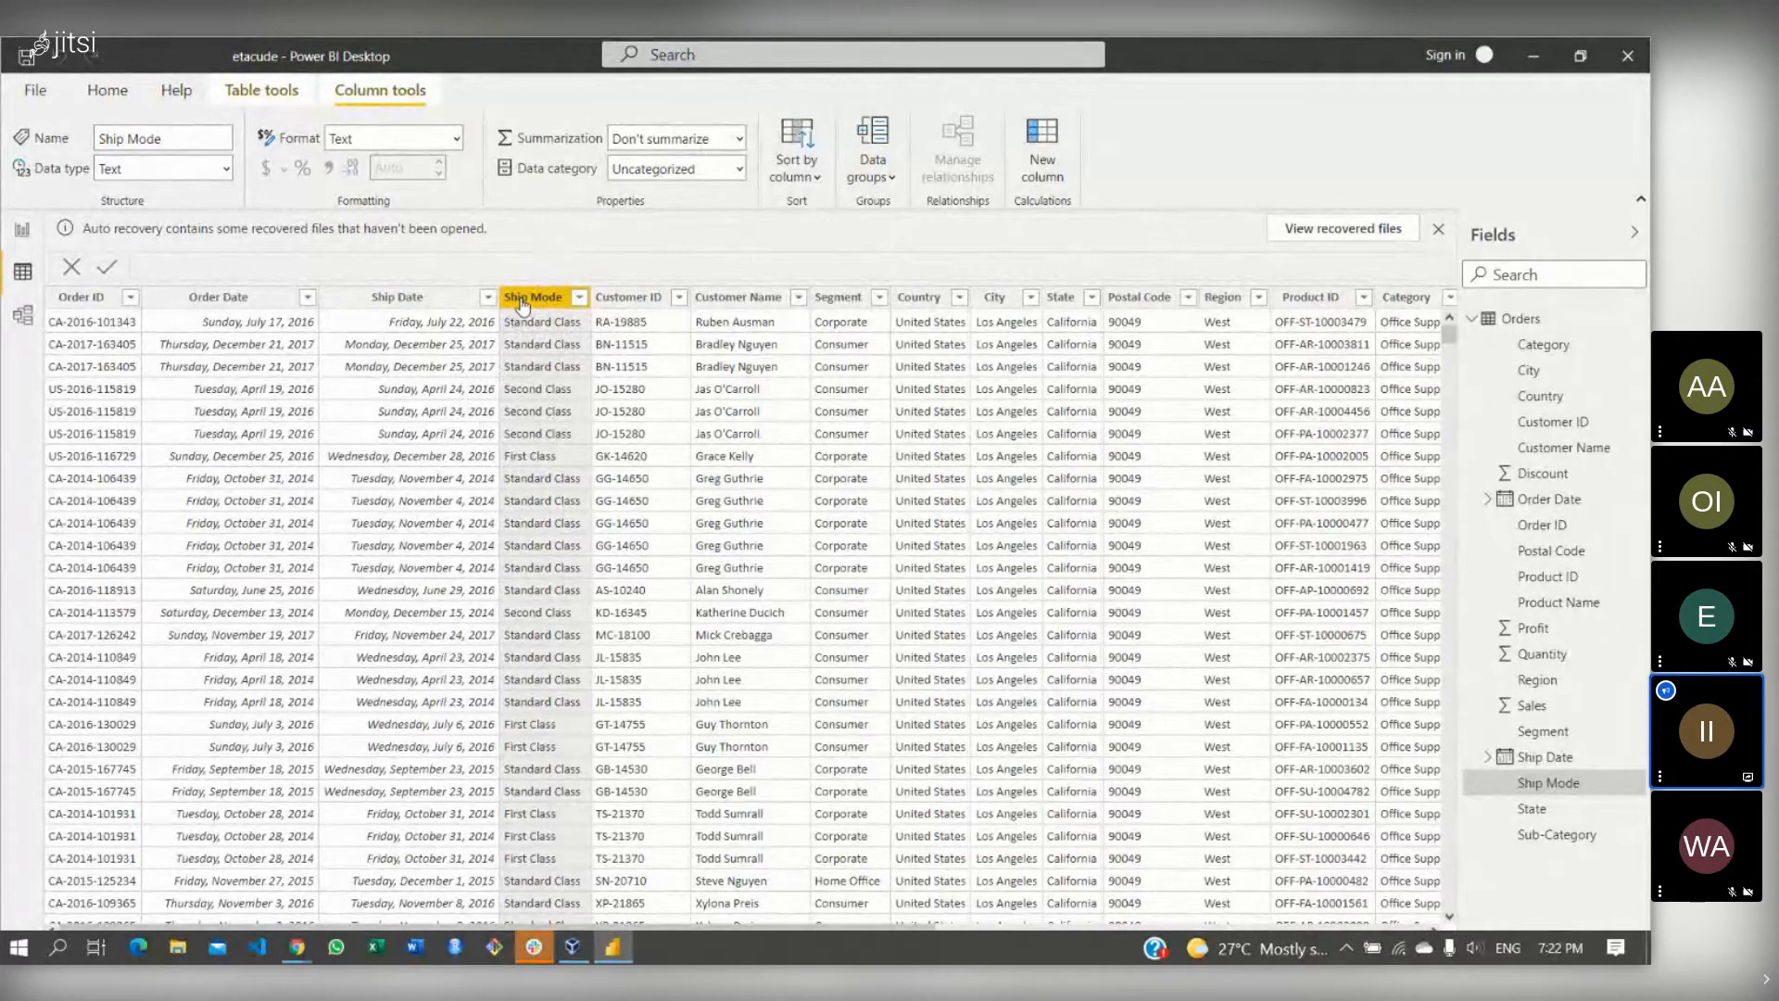
click(25, 234)
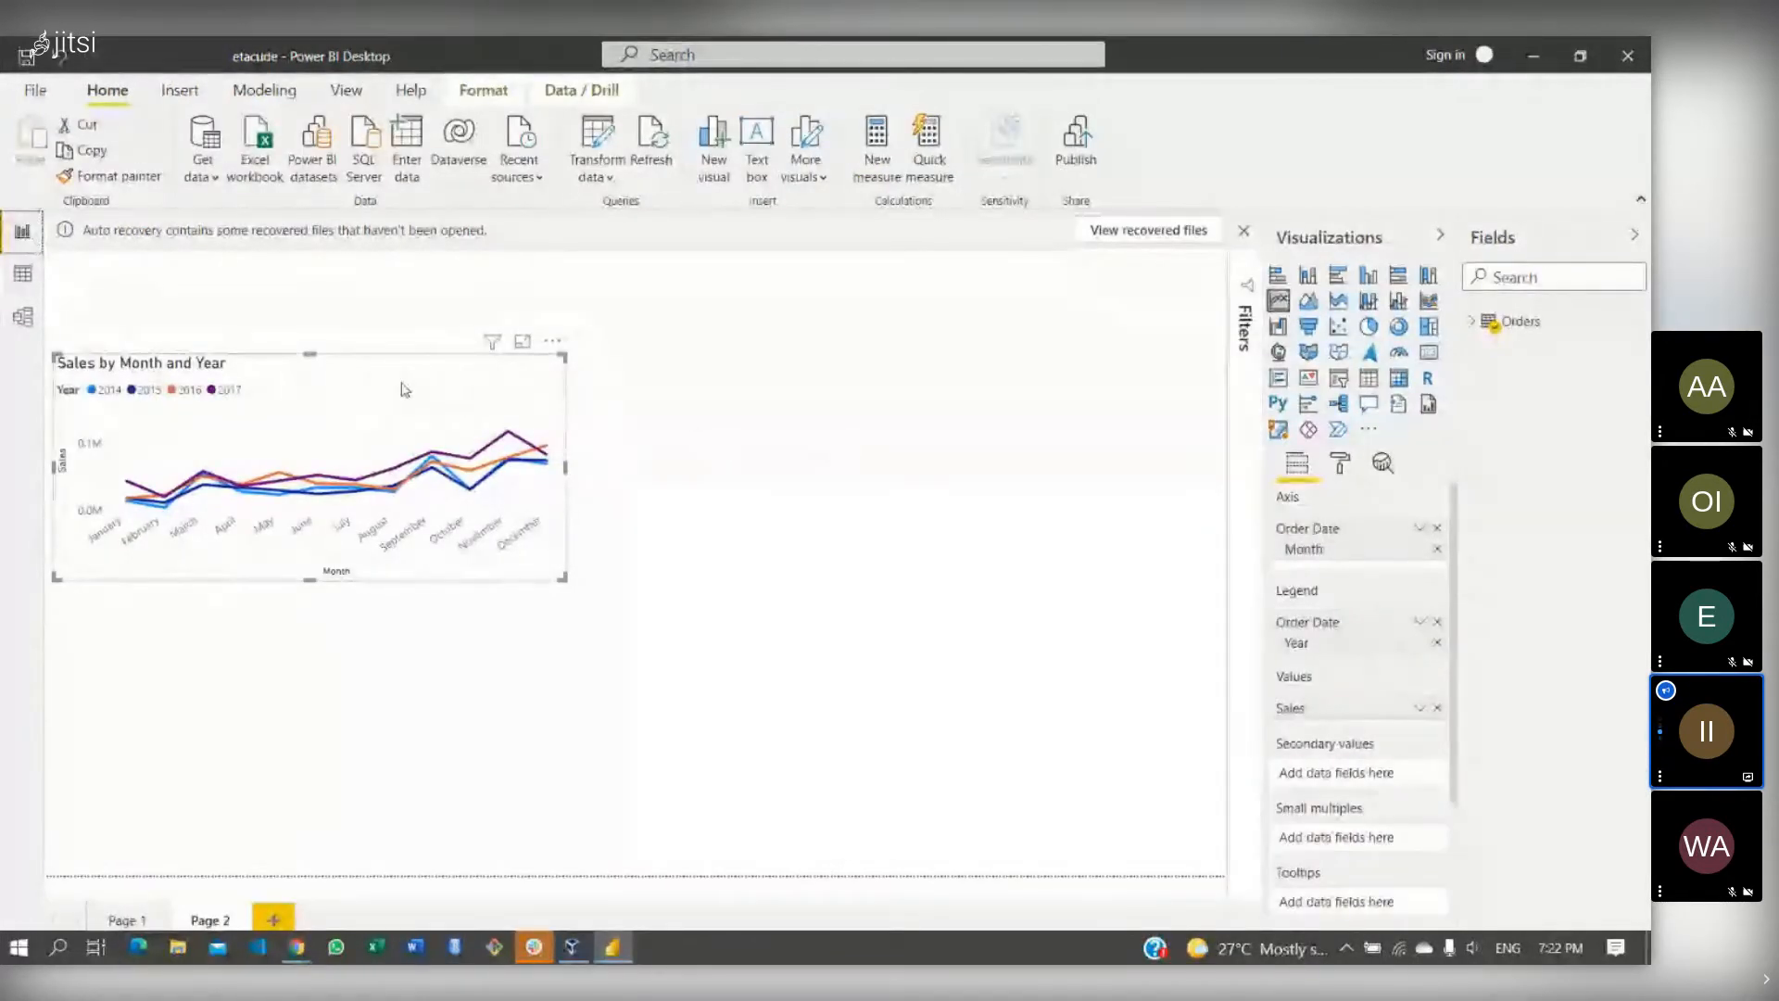
click(21, 275)
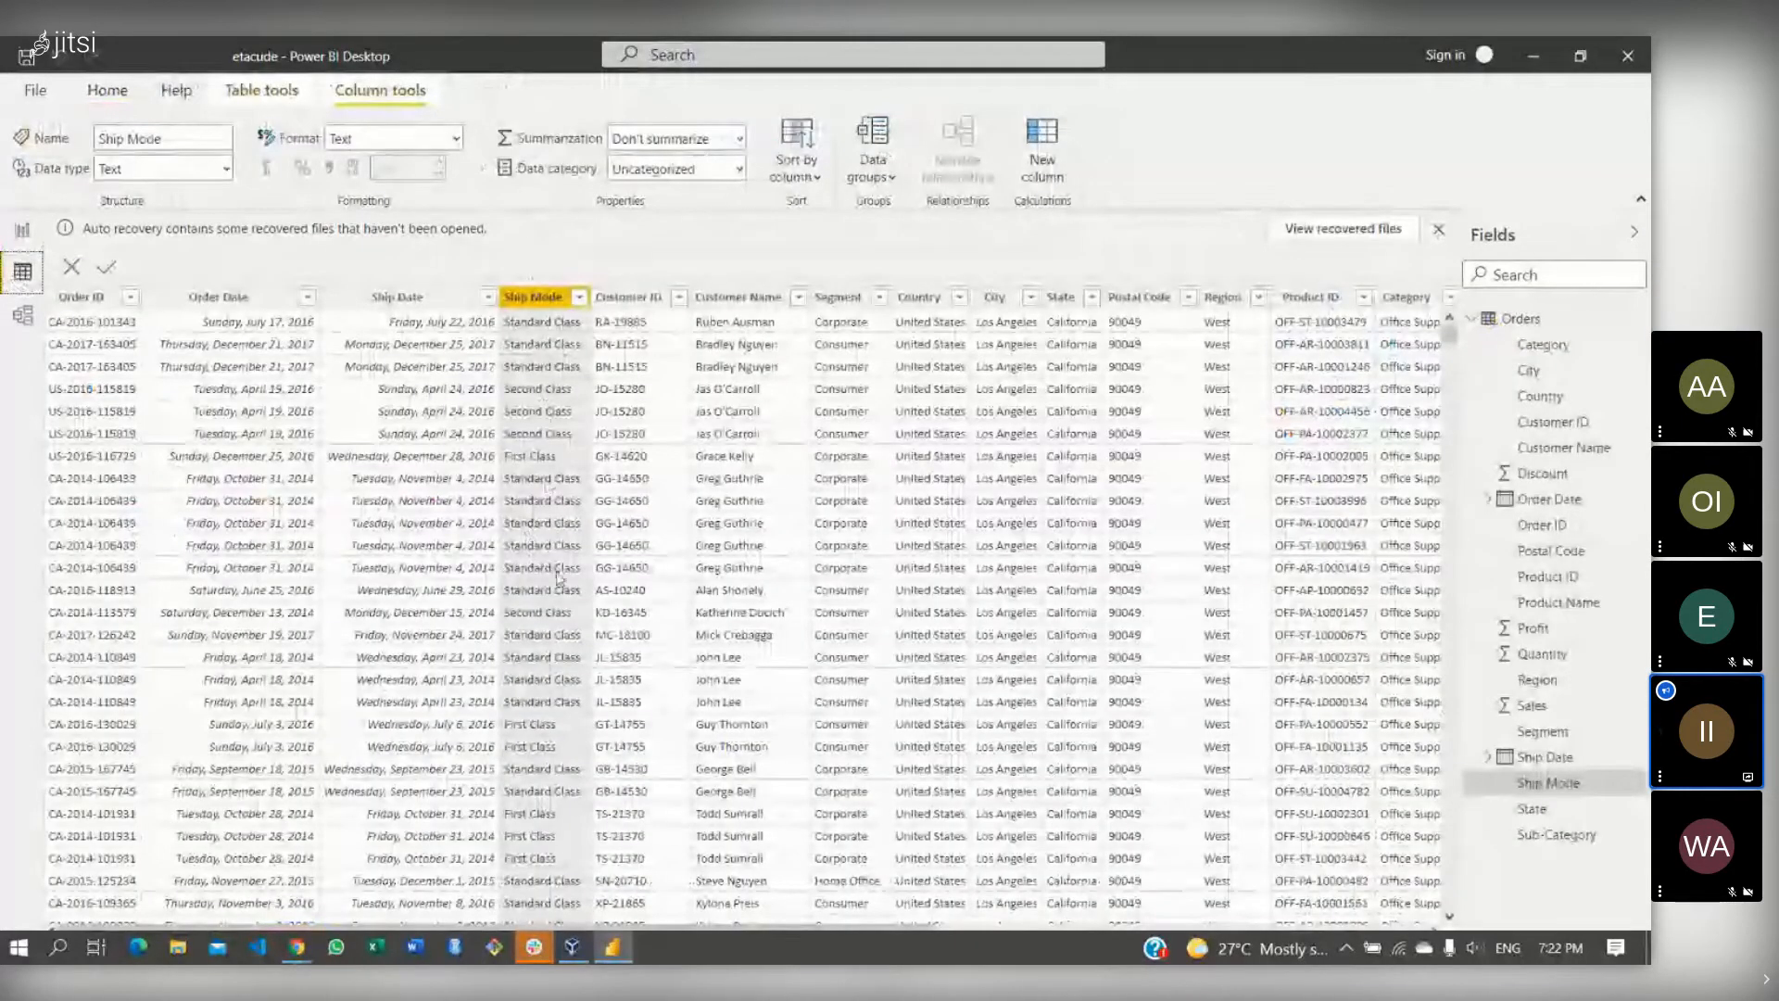
- Open the Ship Mode column's sort and filter menu, then switch to the video meeting window
click(579, 297)
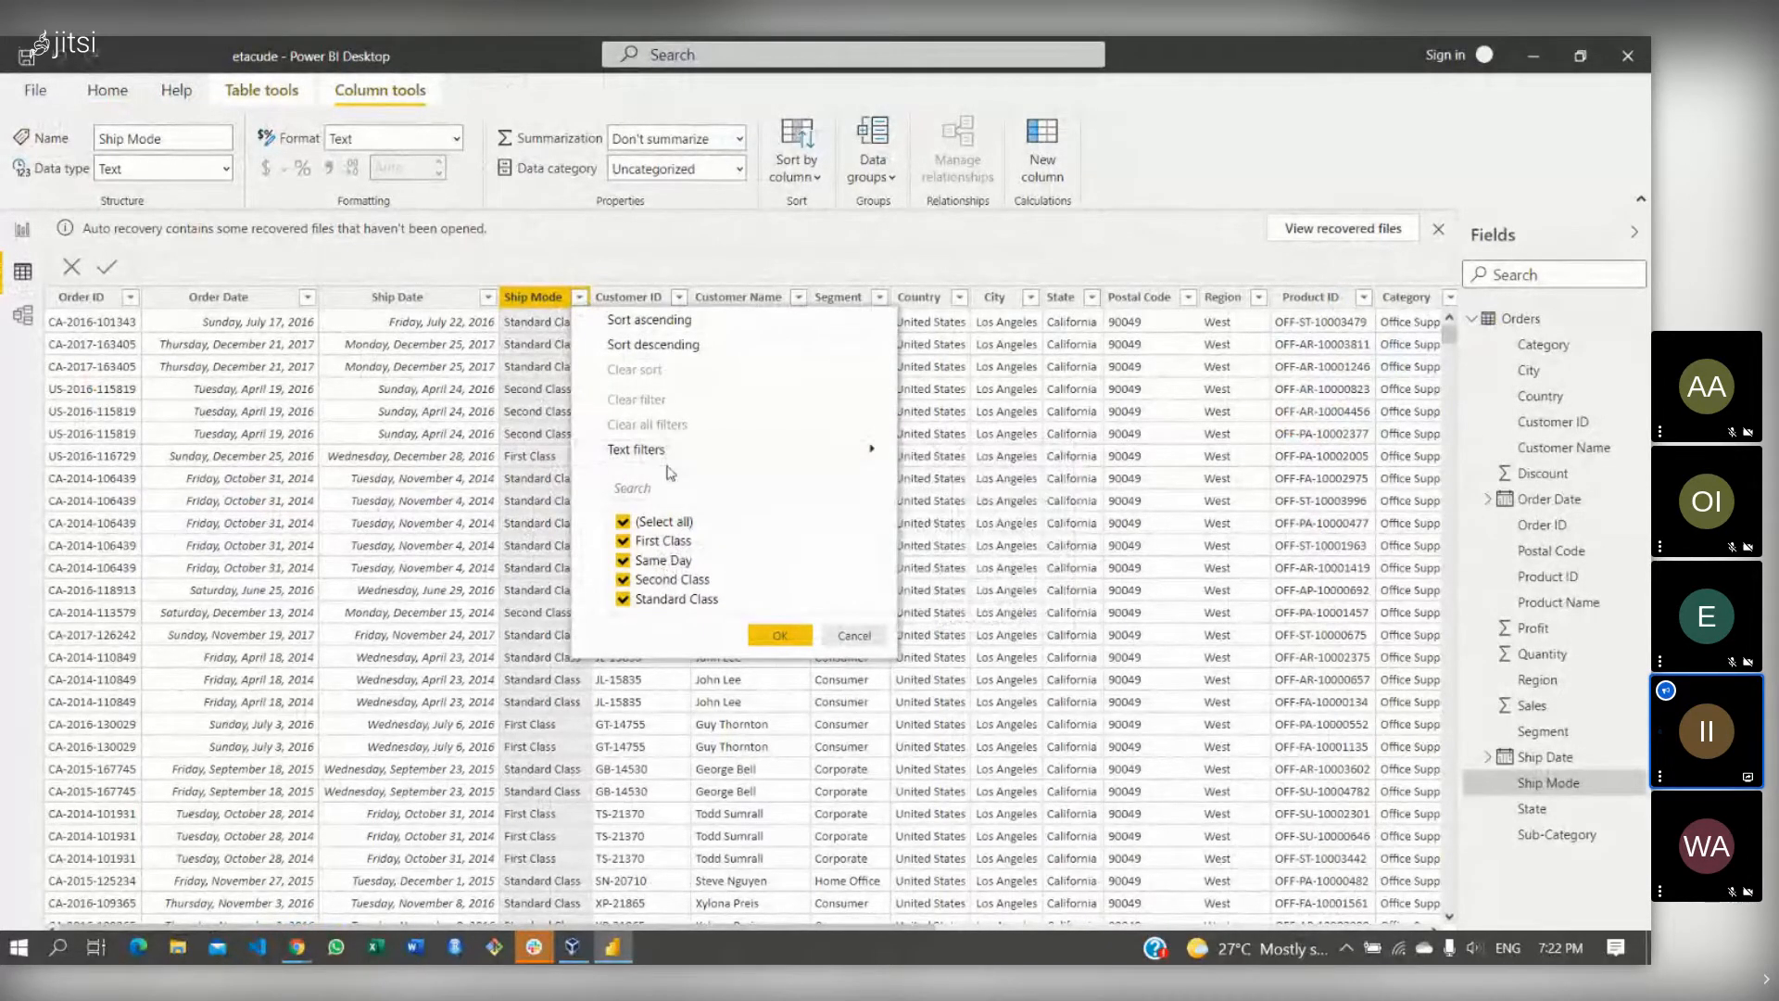
click(578, 296)
click(578, 296)
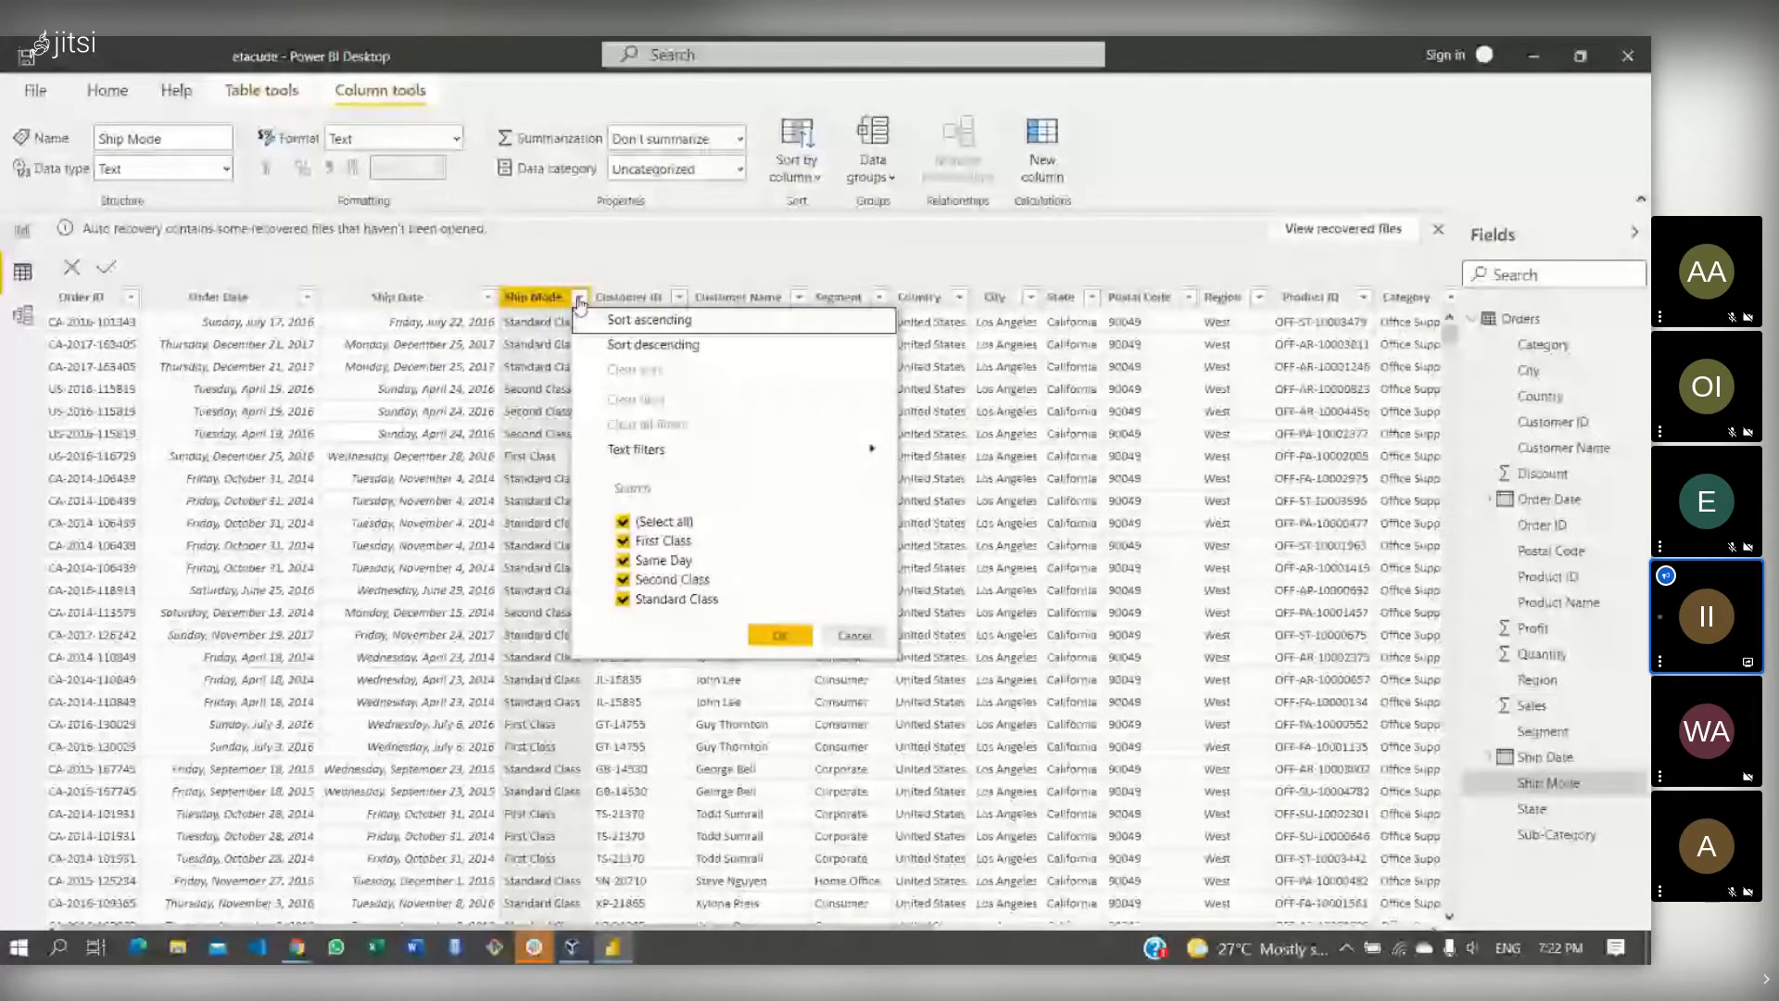
mouse_move(647, 463)
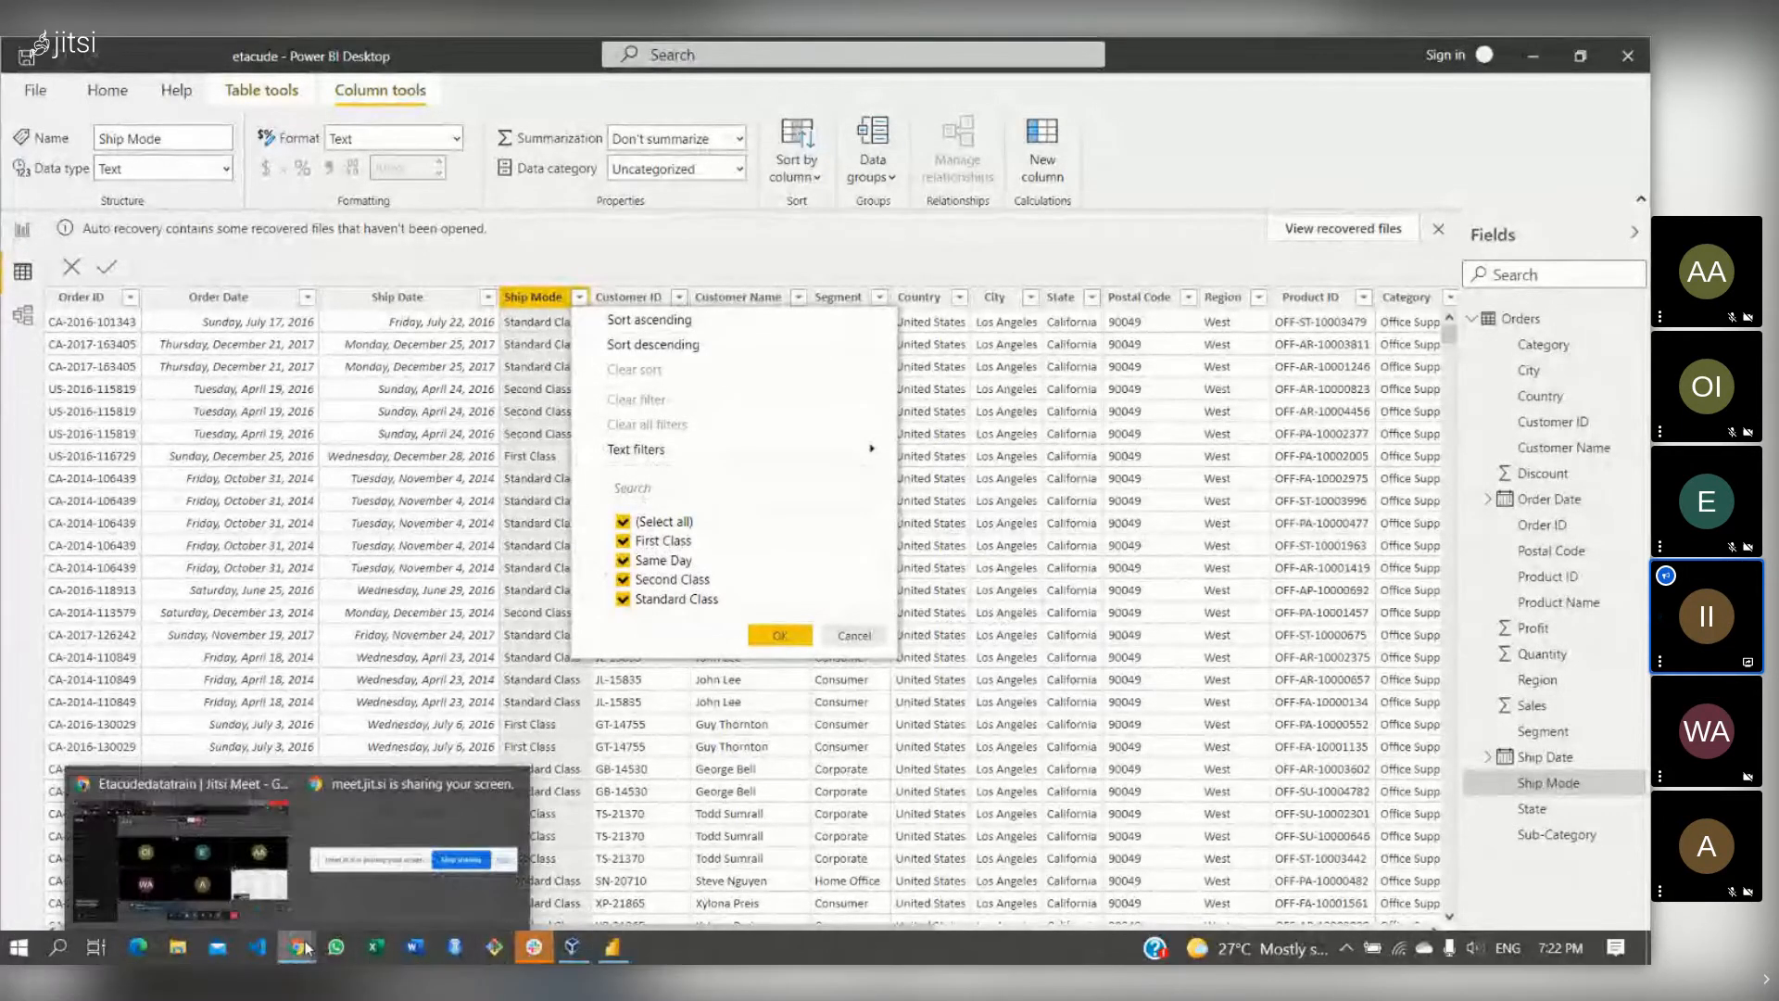
click(181, 853)
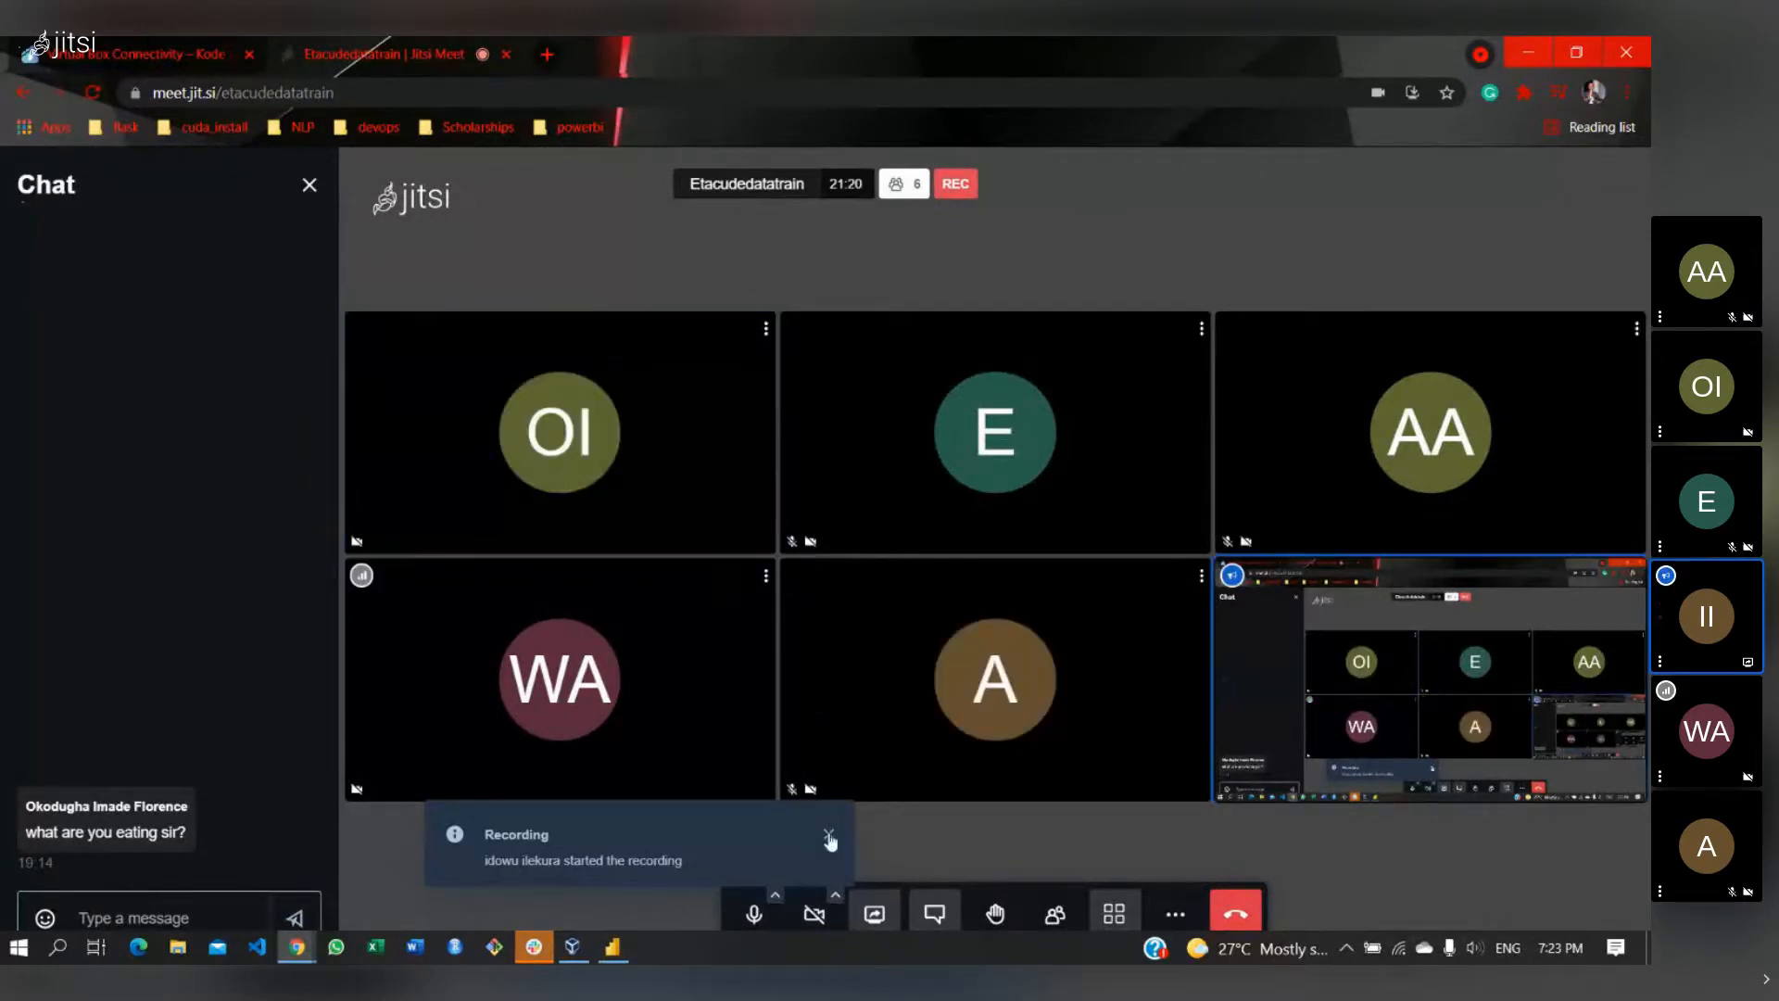
- Return from the Jitsi Meet call to the Power BI report file
click(624, 951)
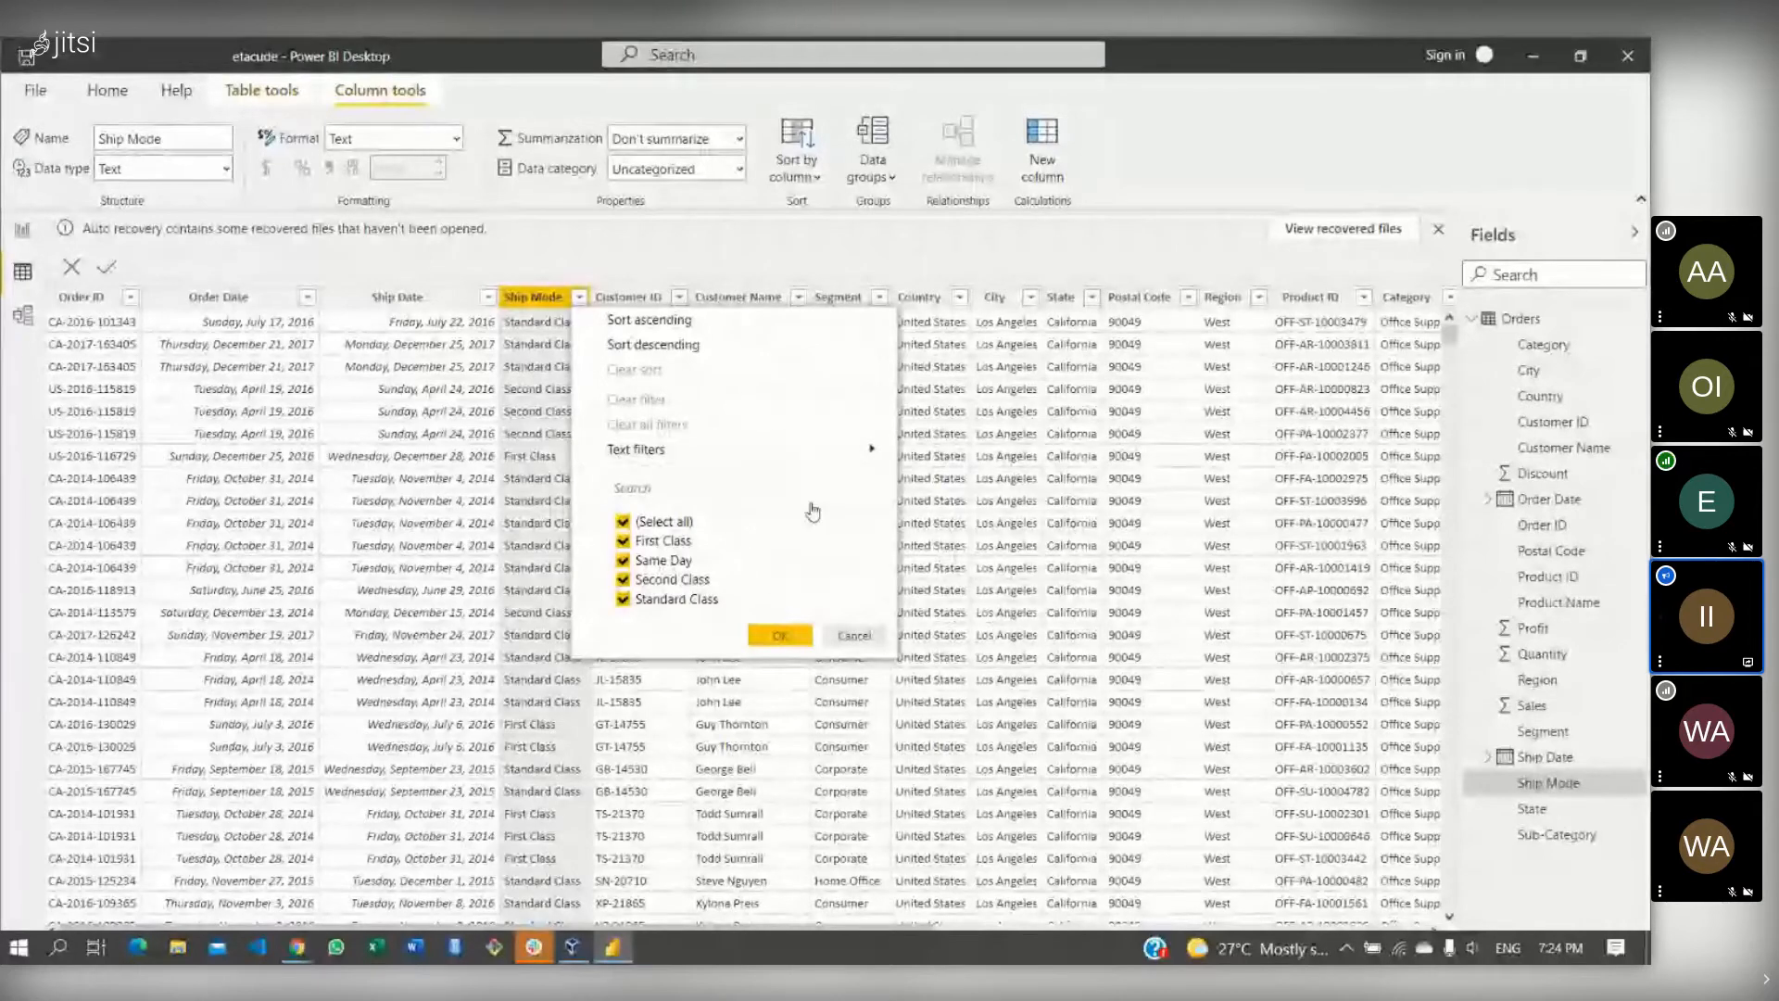
- Cancel the Ship Mode dropdown unchanged and show Page 2's 'Sales by Month and Year' chart
mouse_move(750, 456)
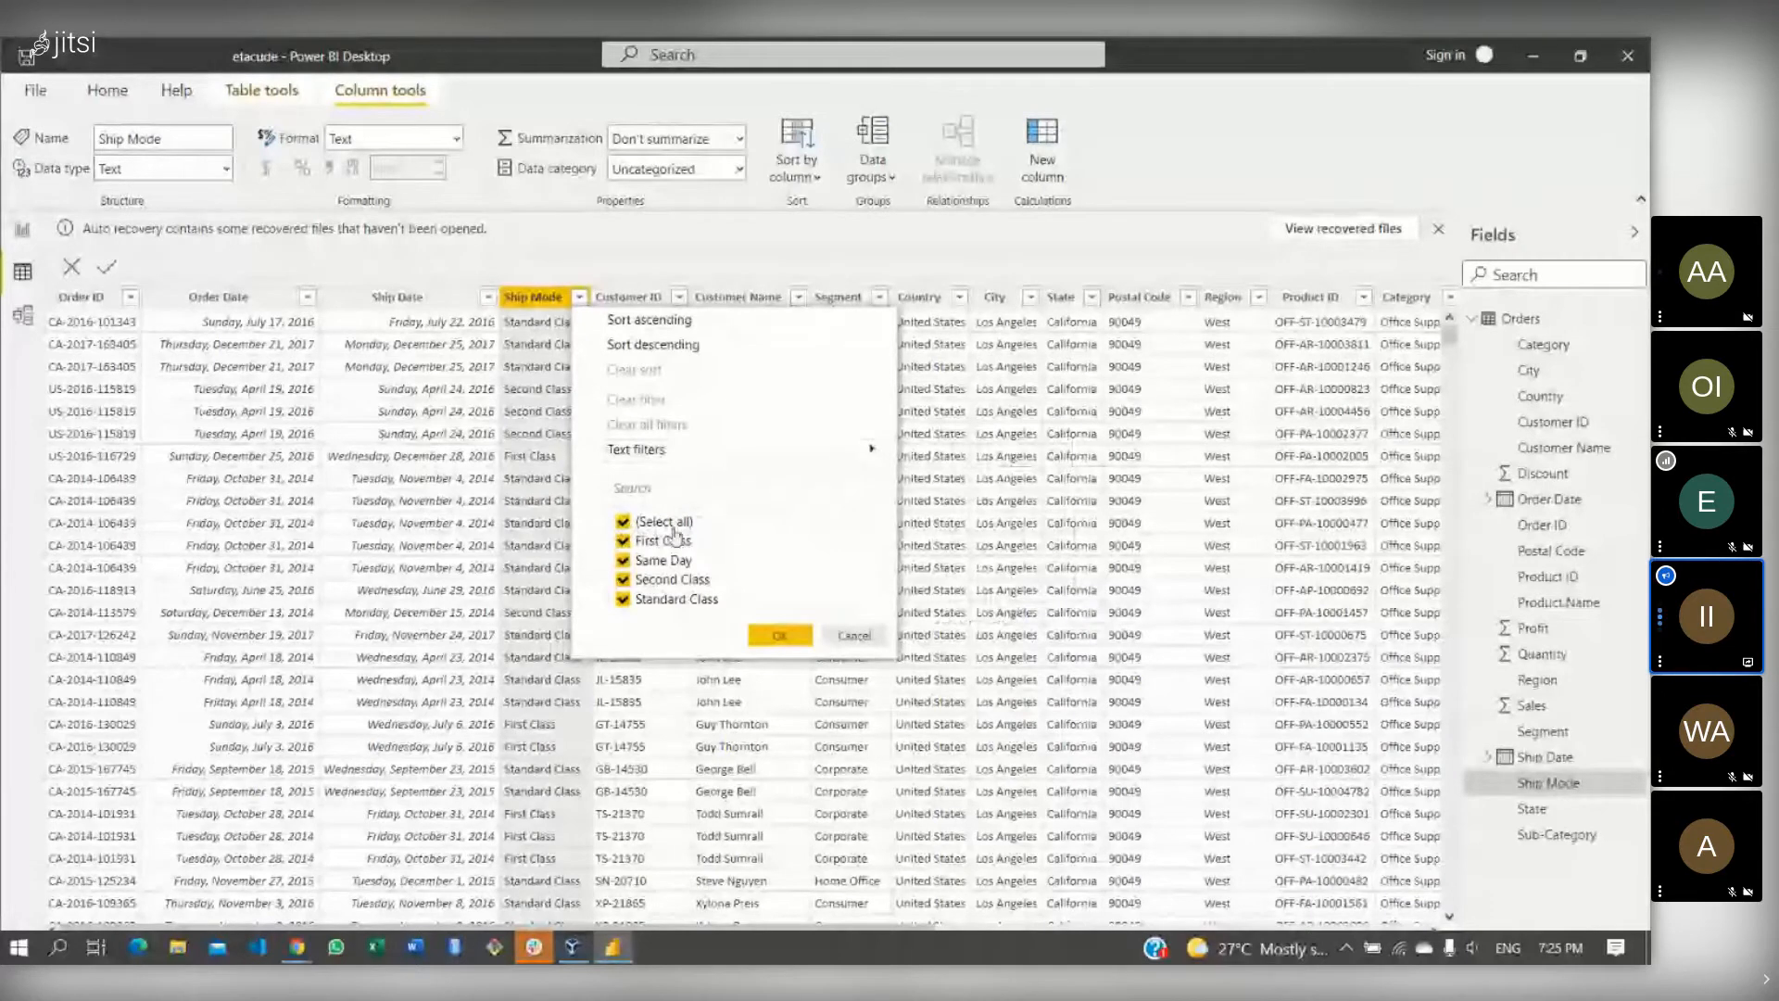
mouse_move(651, 454)
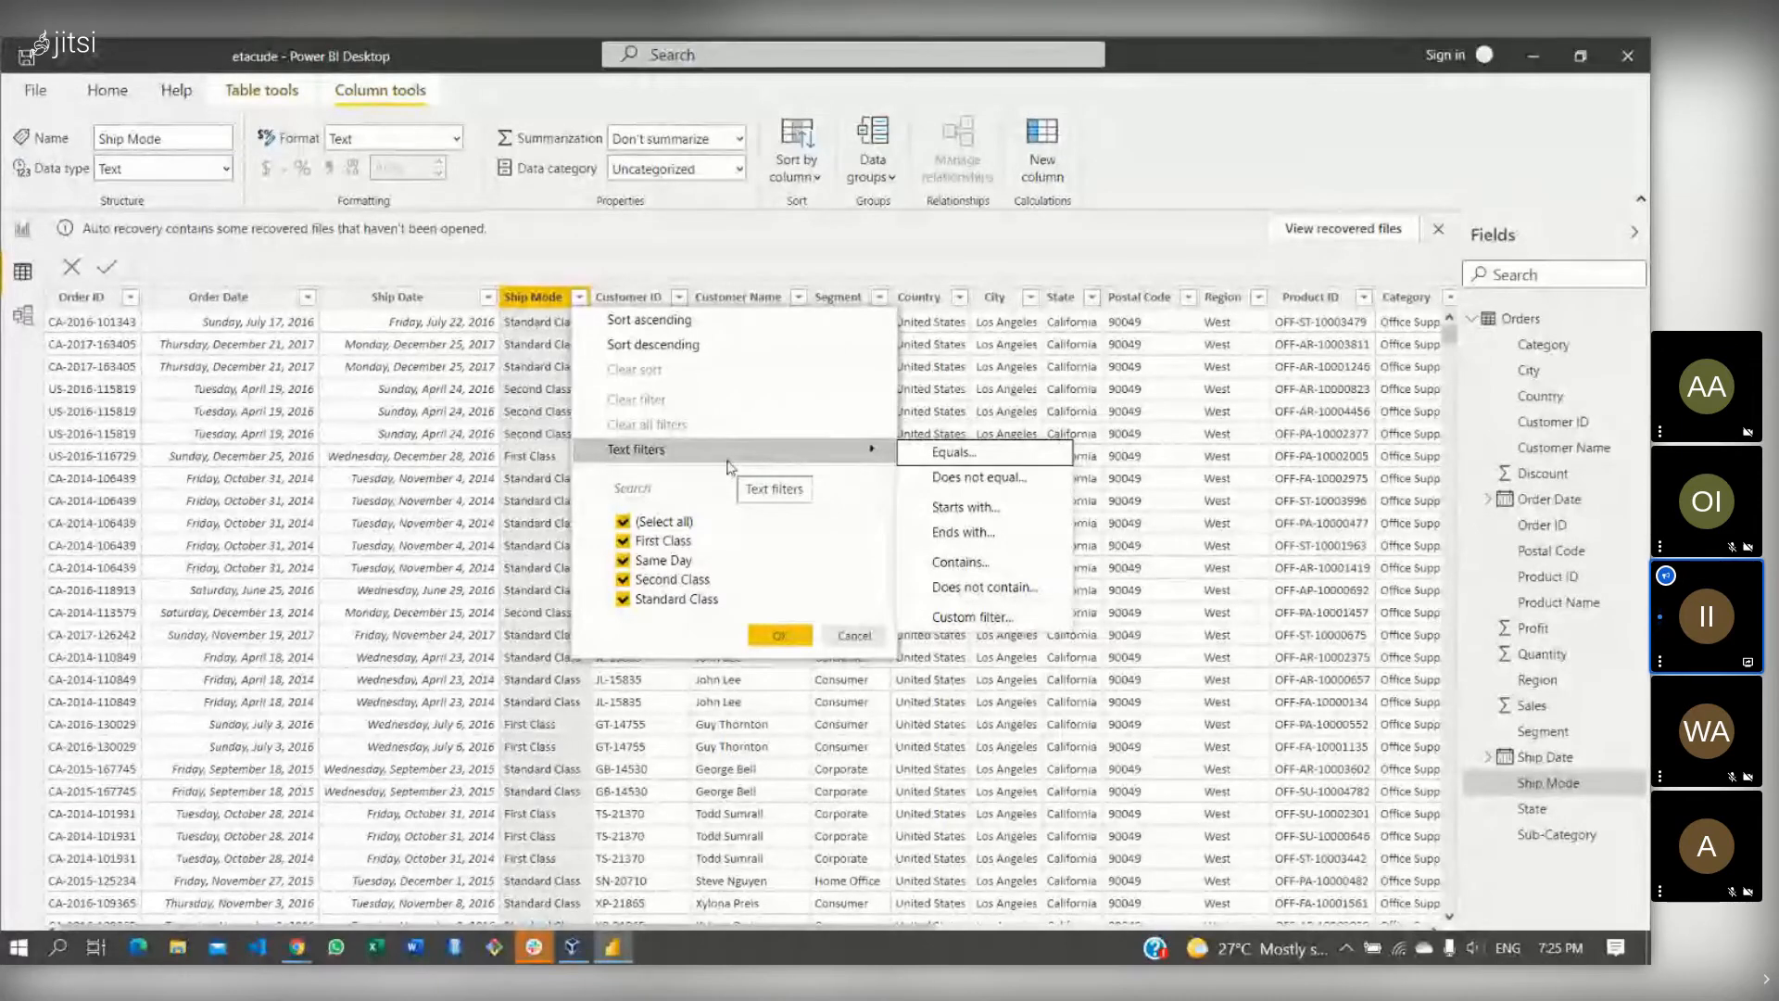
click(849, 635)
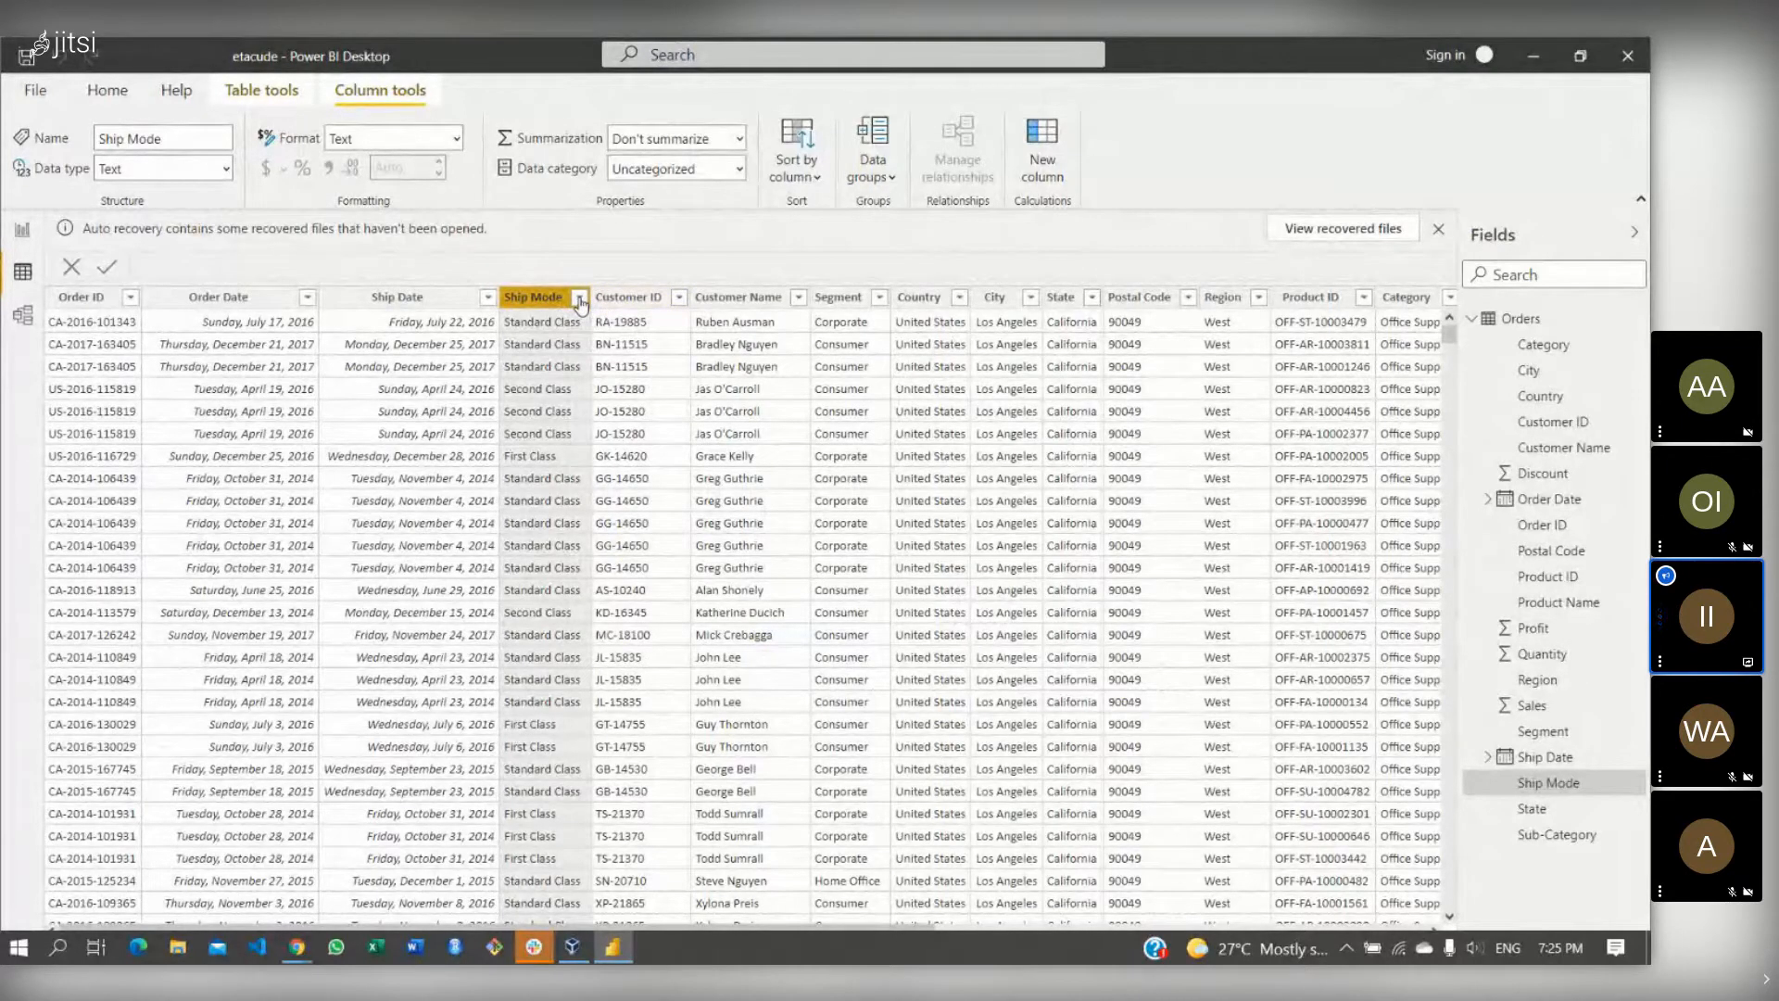
click(28, 226)
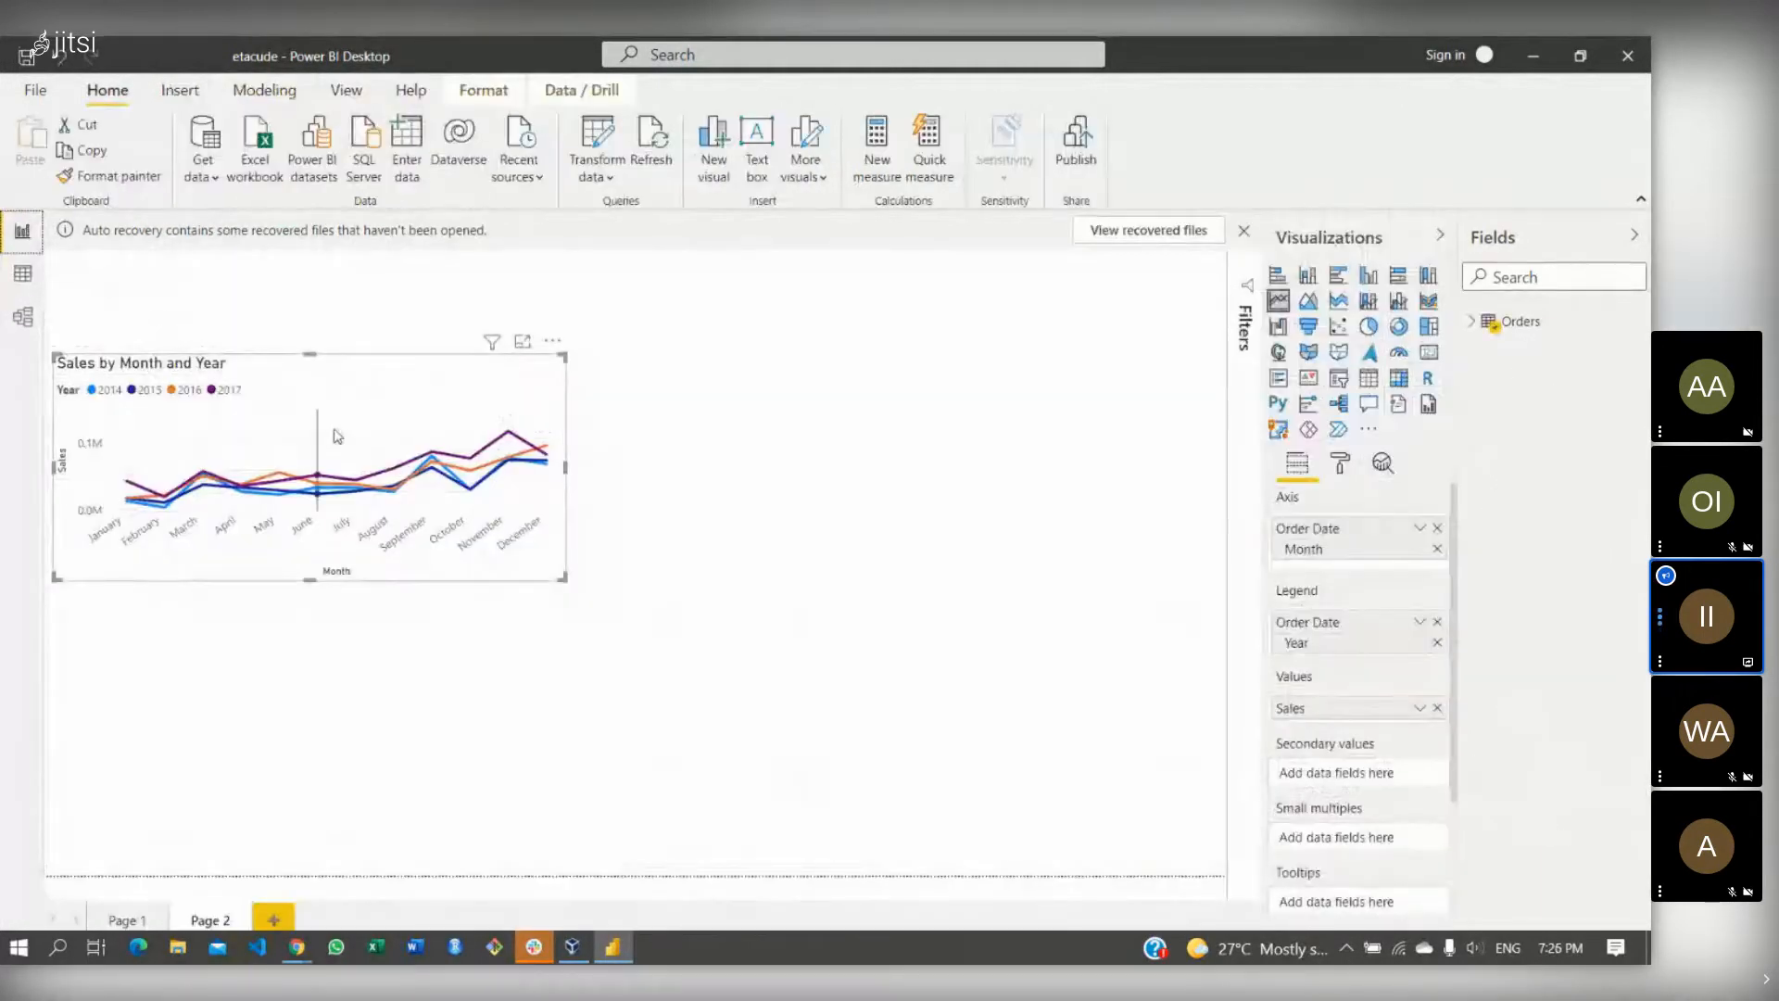
- Drag the 'Sales by Month and Year' line chart to the top-left corner, then deselect it
drag(411, 377, 403, 355)
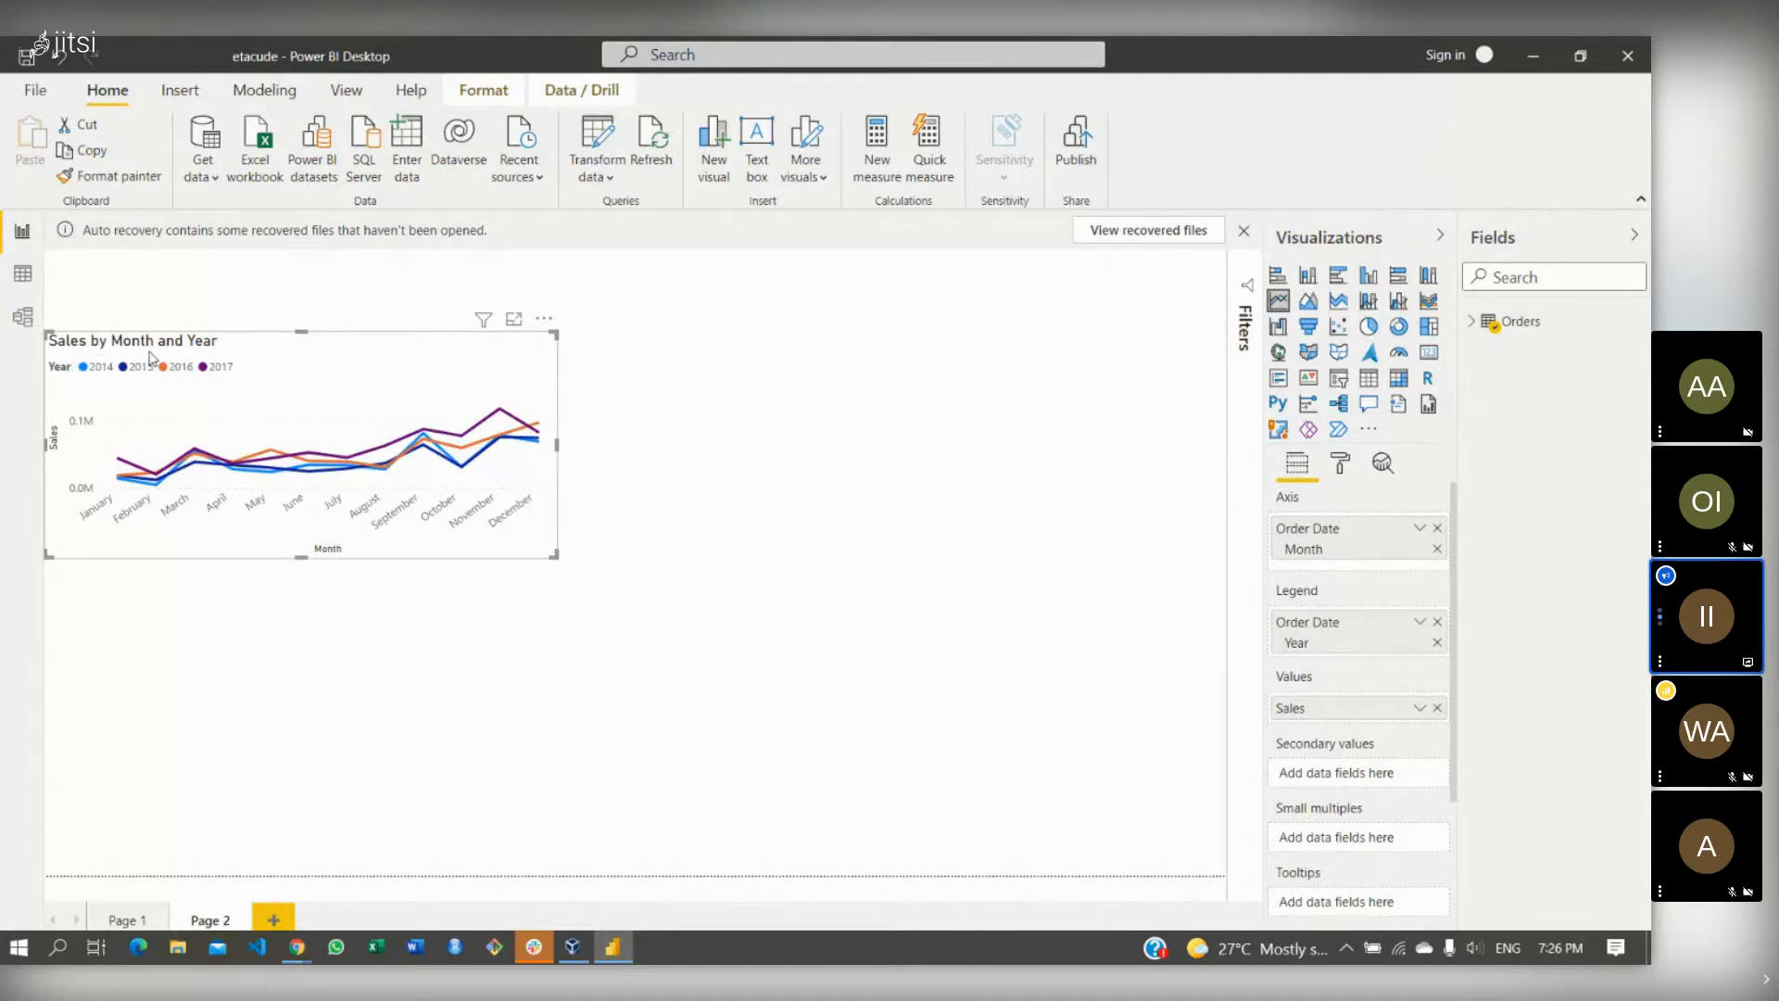
click(642, 629)
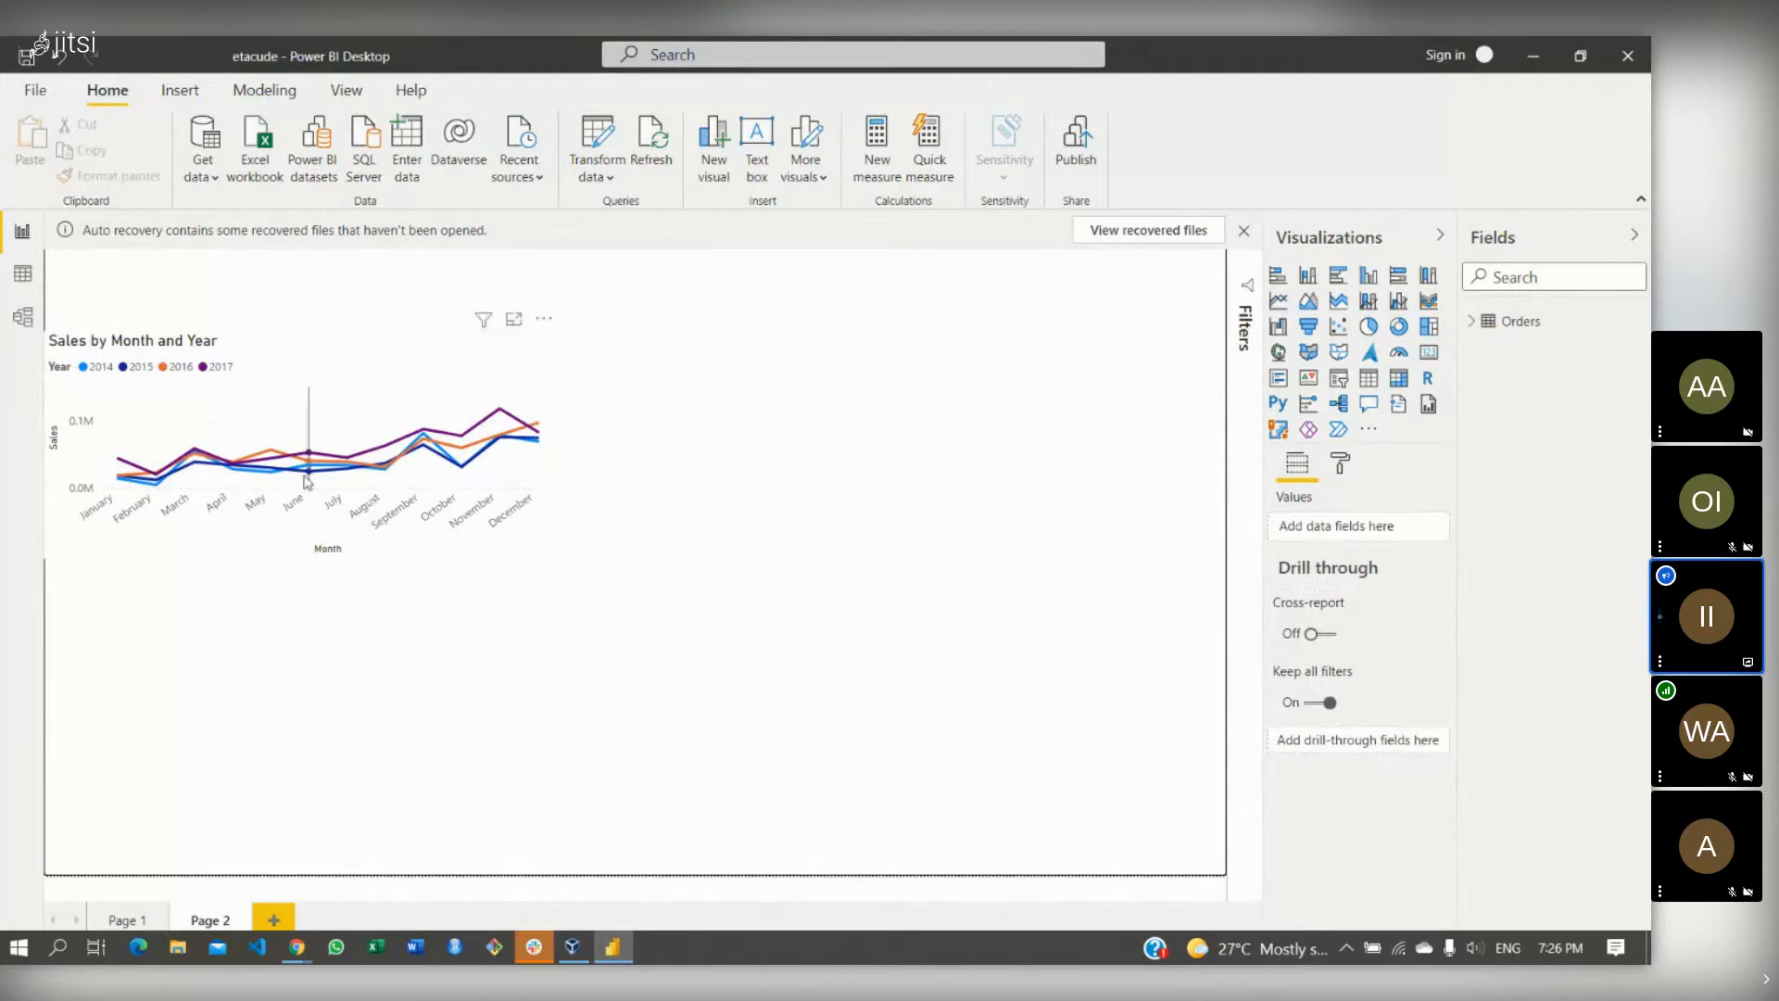
- Place a Ship Mode table on the page's right side and add Sales totals from Orders
click(1476, 322)
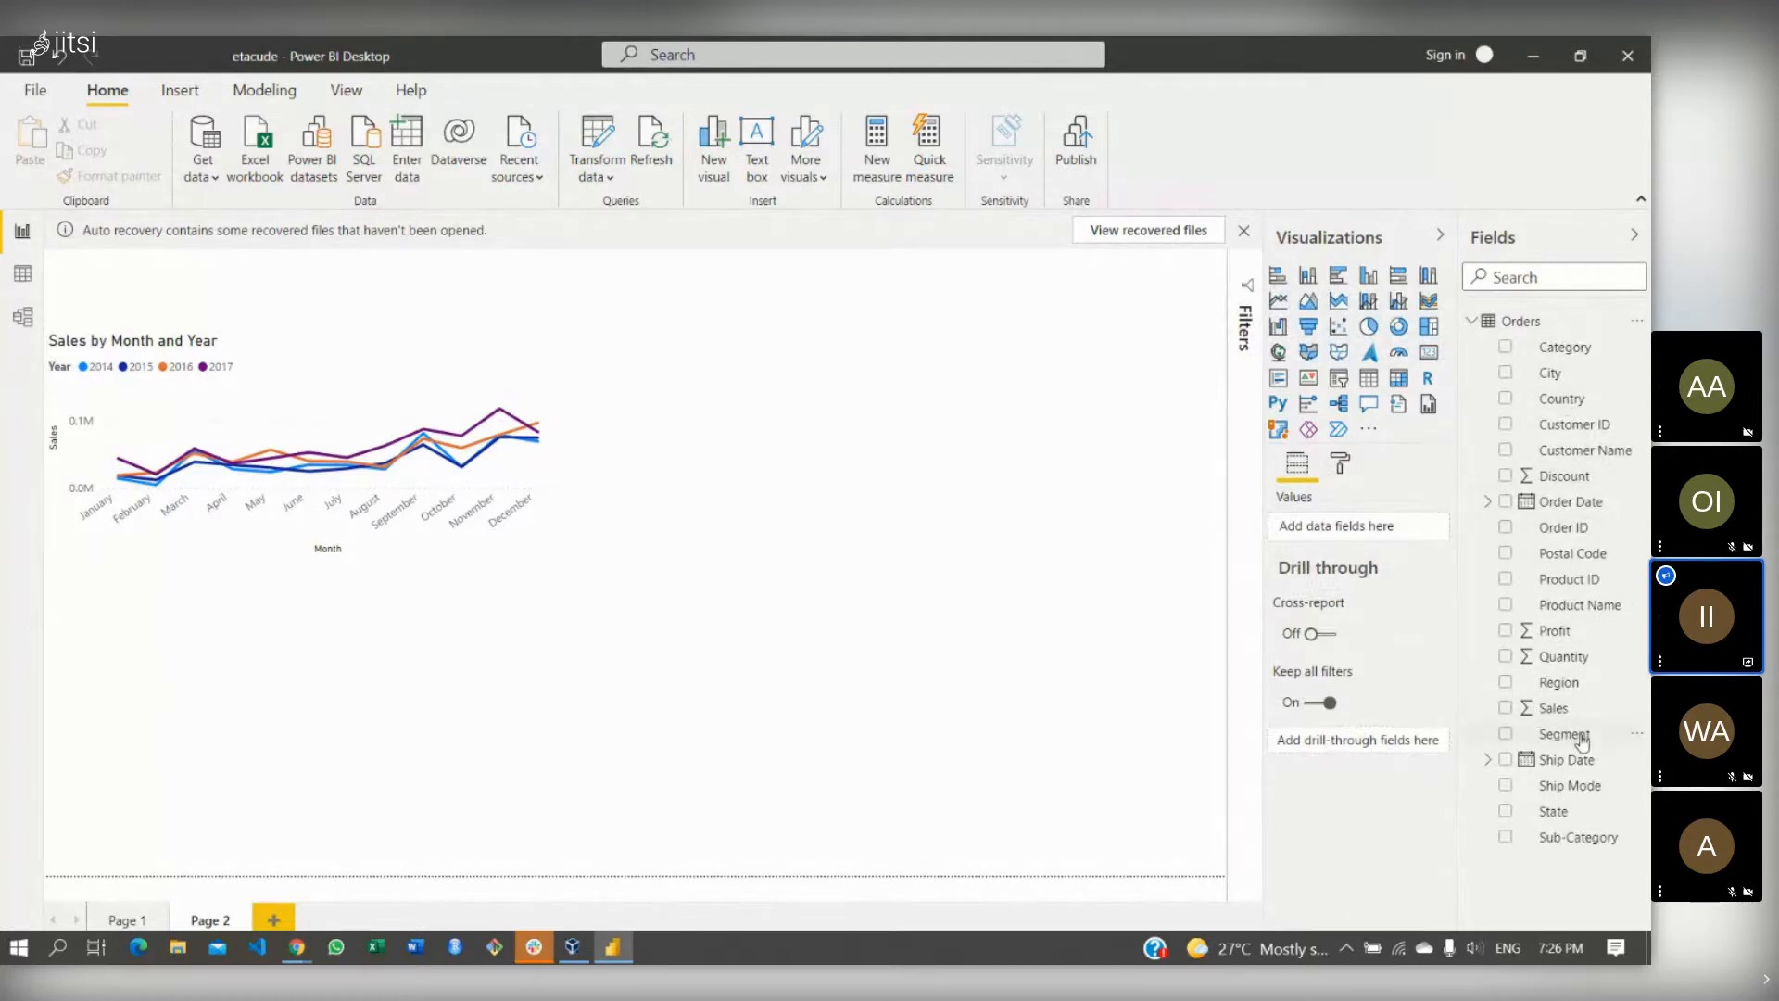
drag(1569, 786, 919, 471)
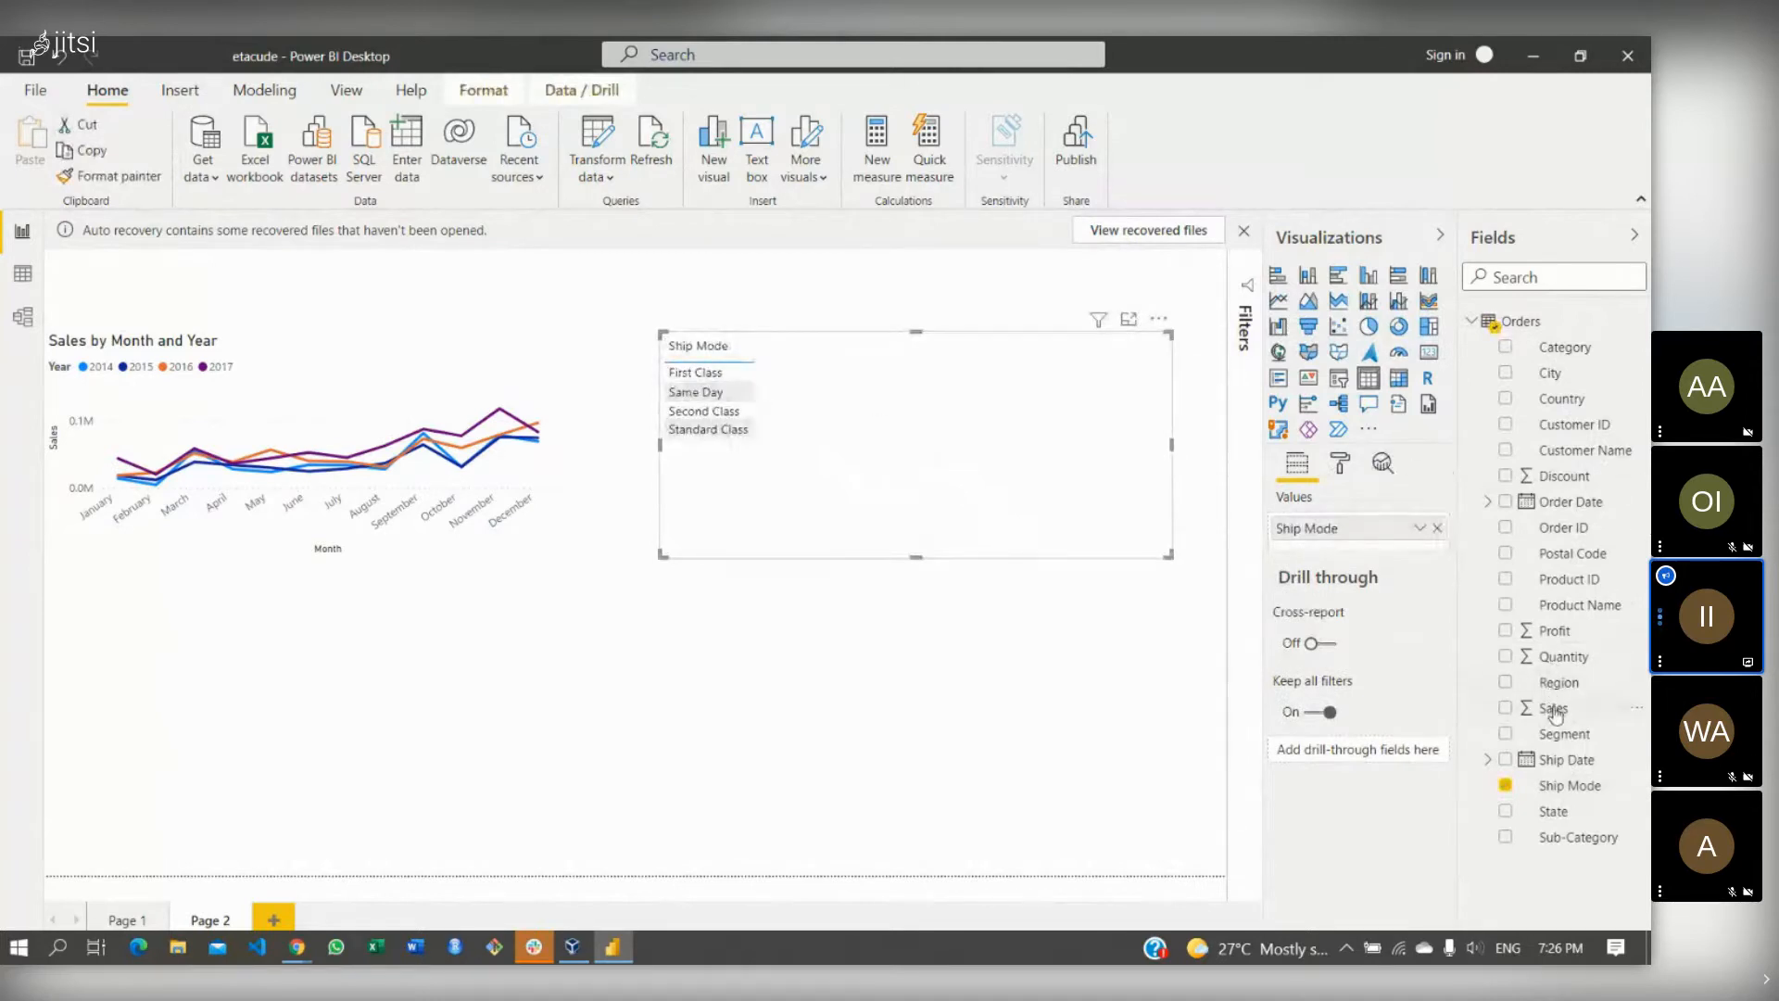
drag(1554, 713, 886, 375)
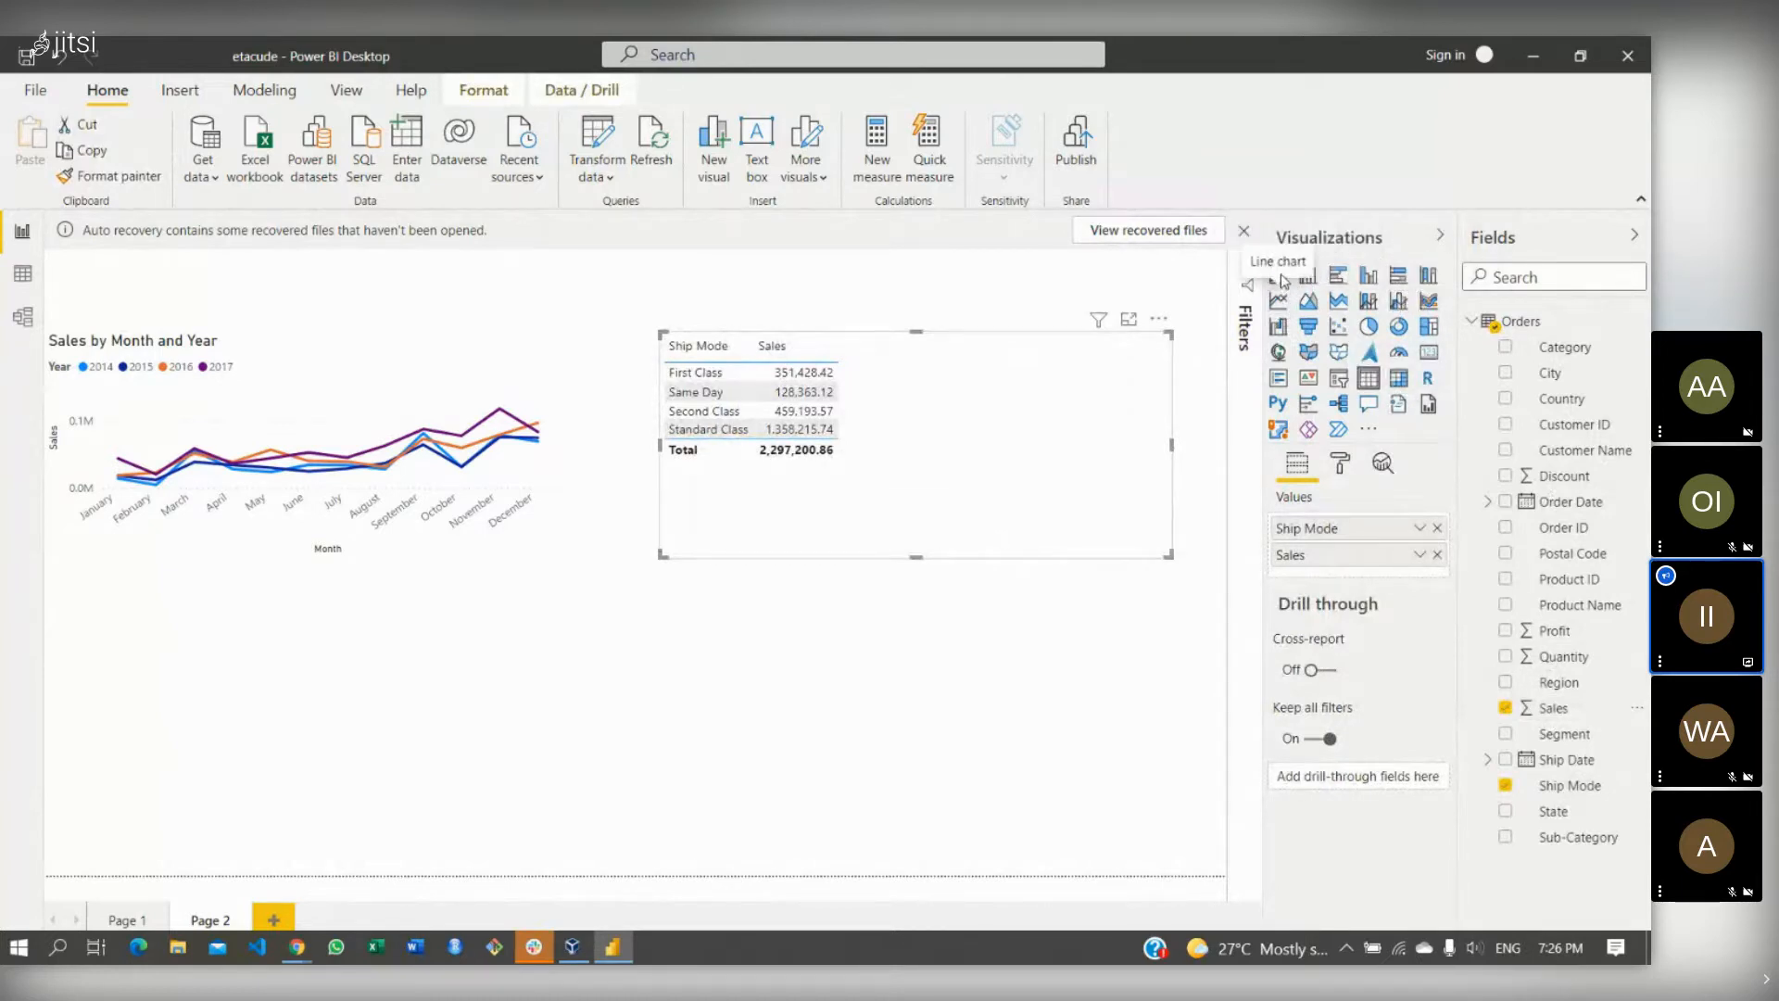
- Convert the Ship Mode sales table into a clustered 'Sales by Ship Mode' bar chart
click(1335, 283)
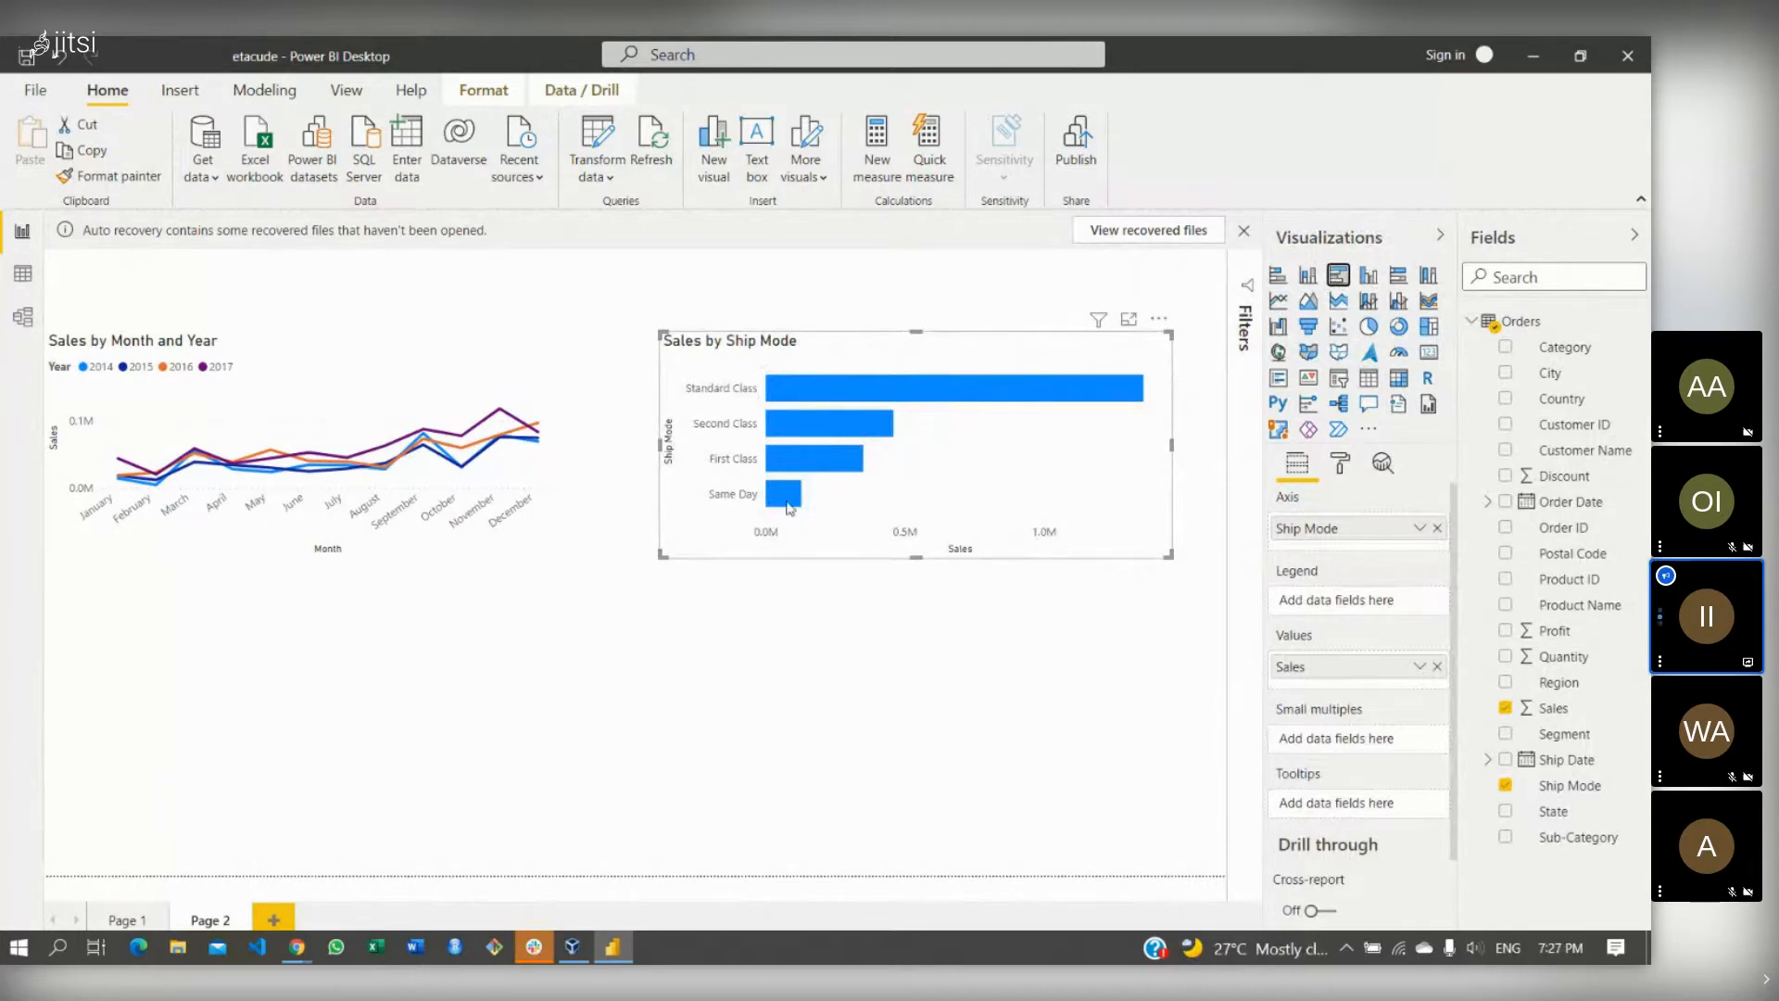
mouse_move(750, 500)
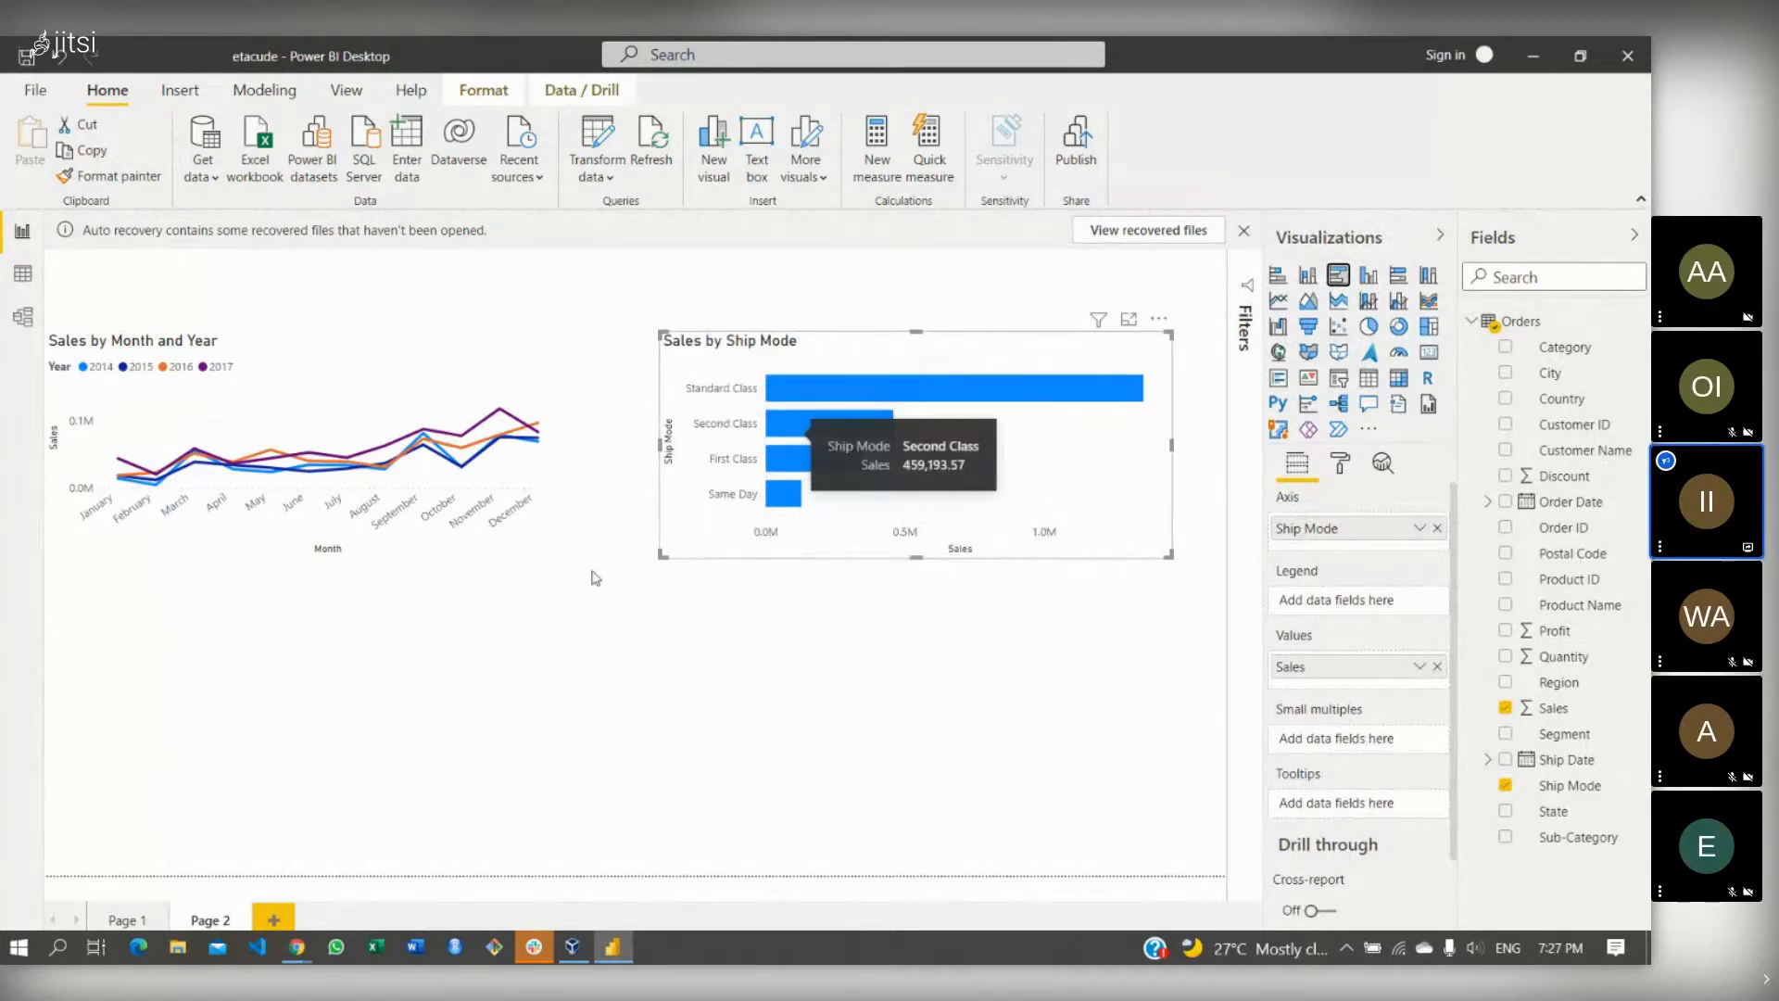
click(497, 626)
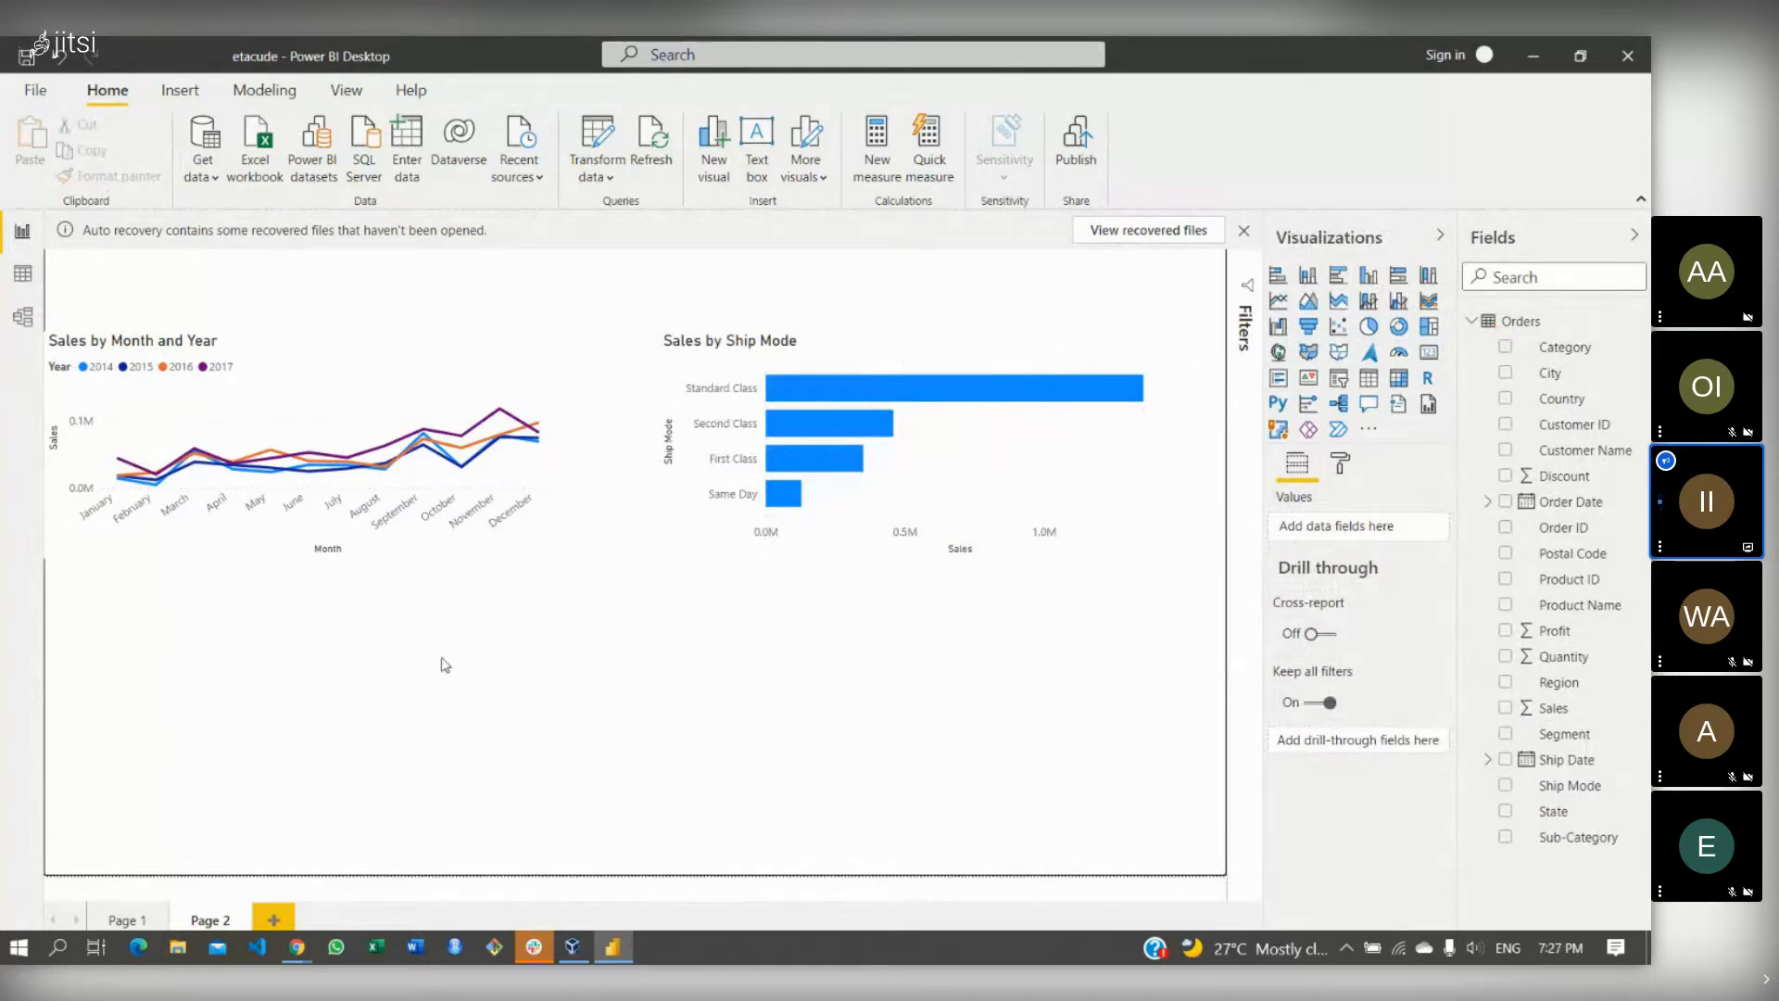
click(123, 919)
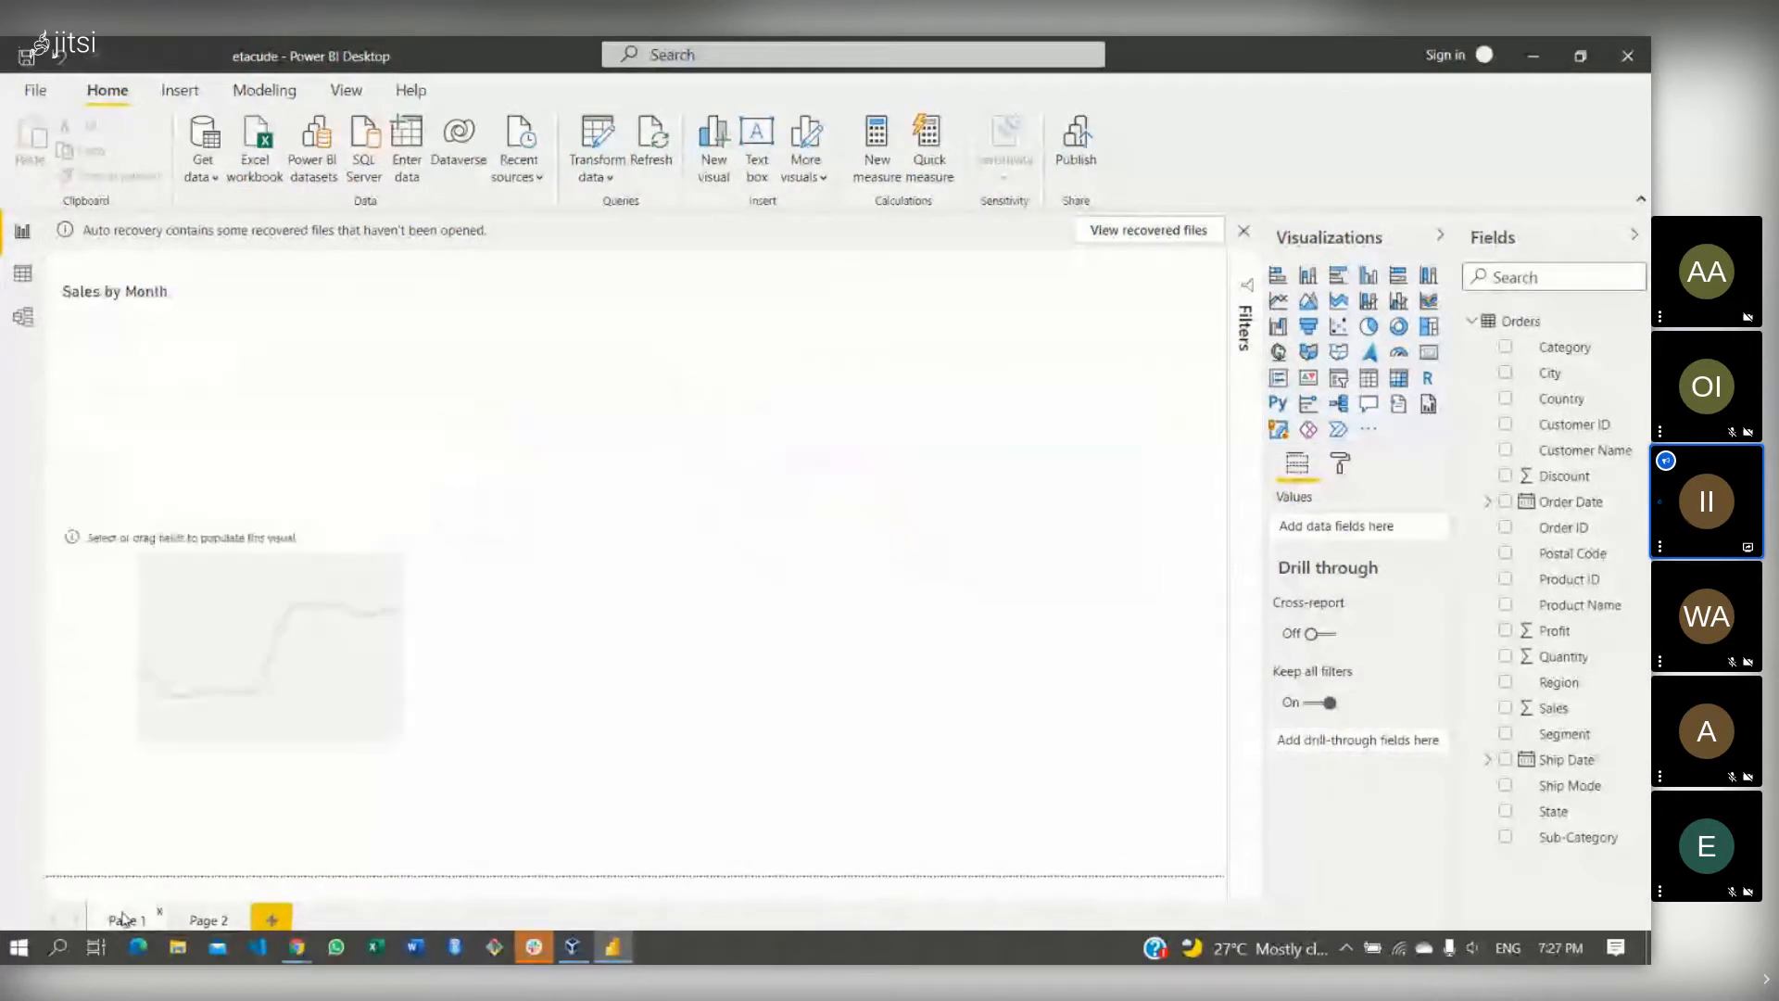
- Return to Page 2 and inspect the fields behind the 'Sales by Ship Mode' chart
click(207, 919)
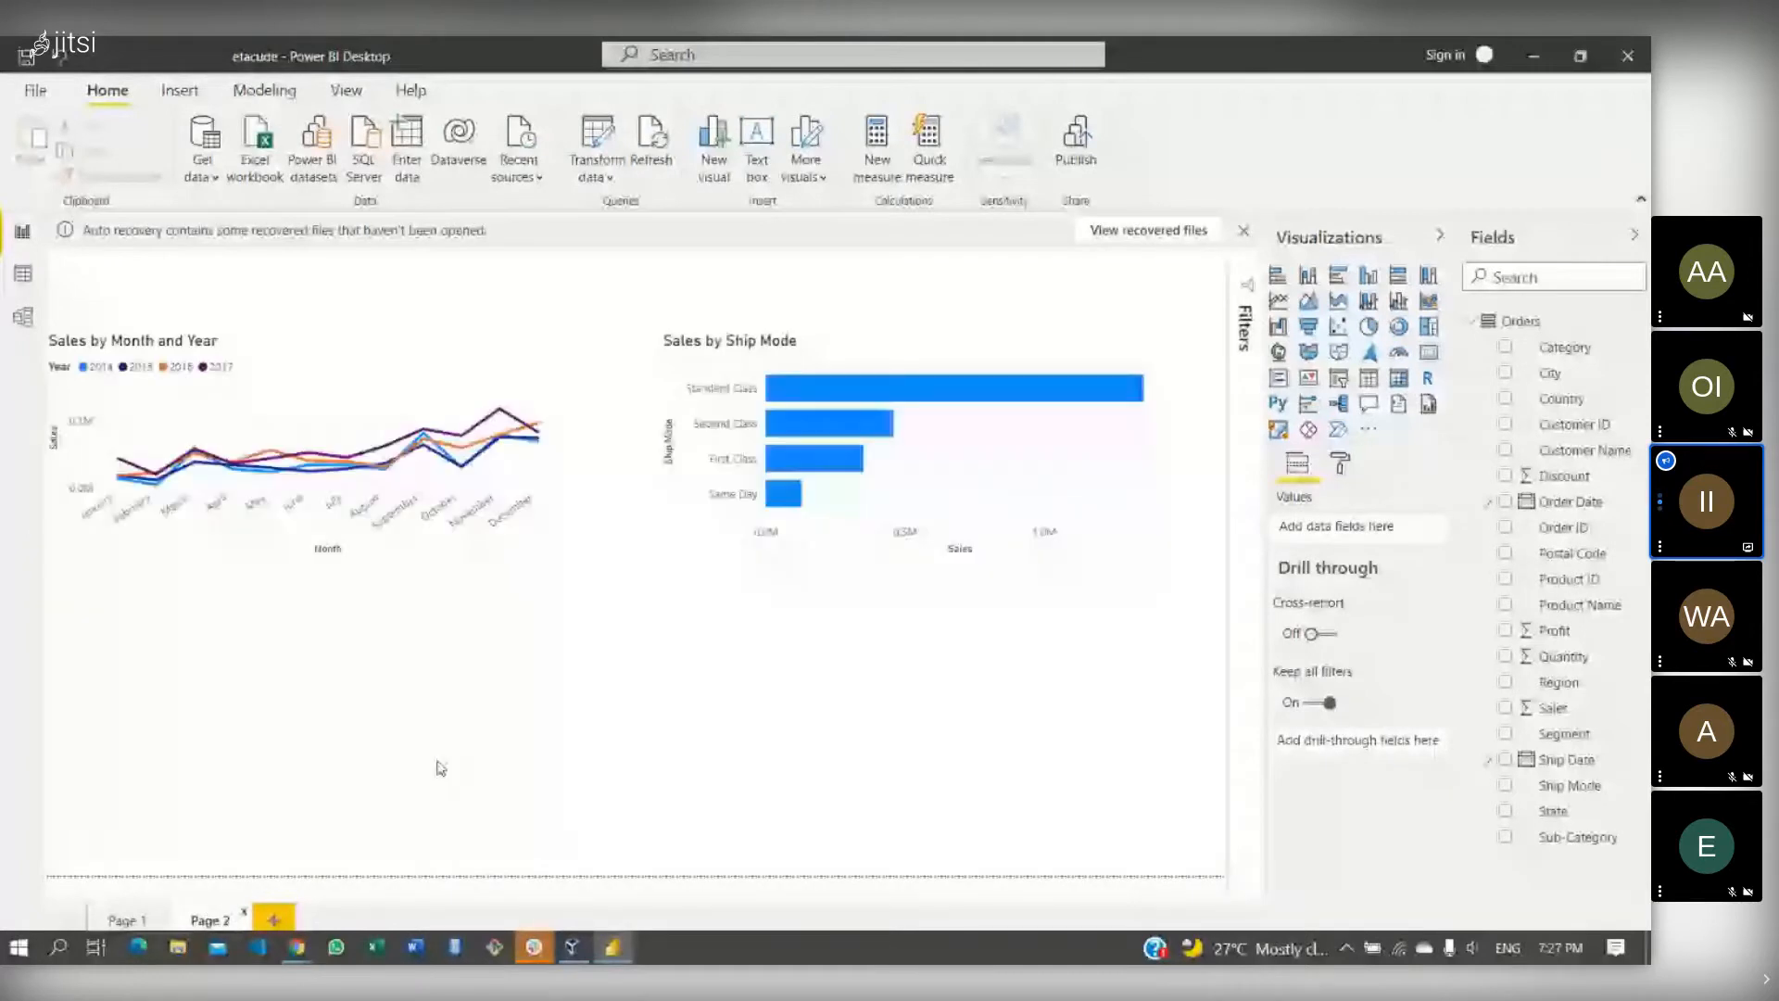
click(891, 361)
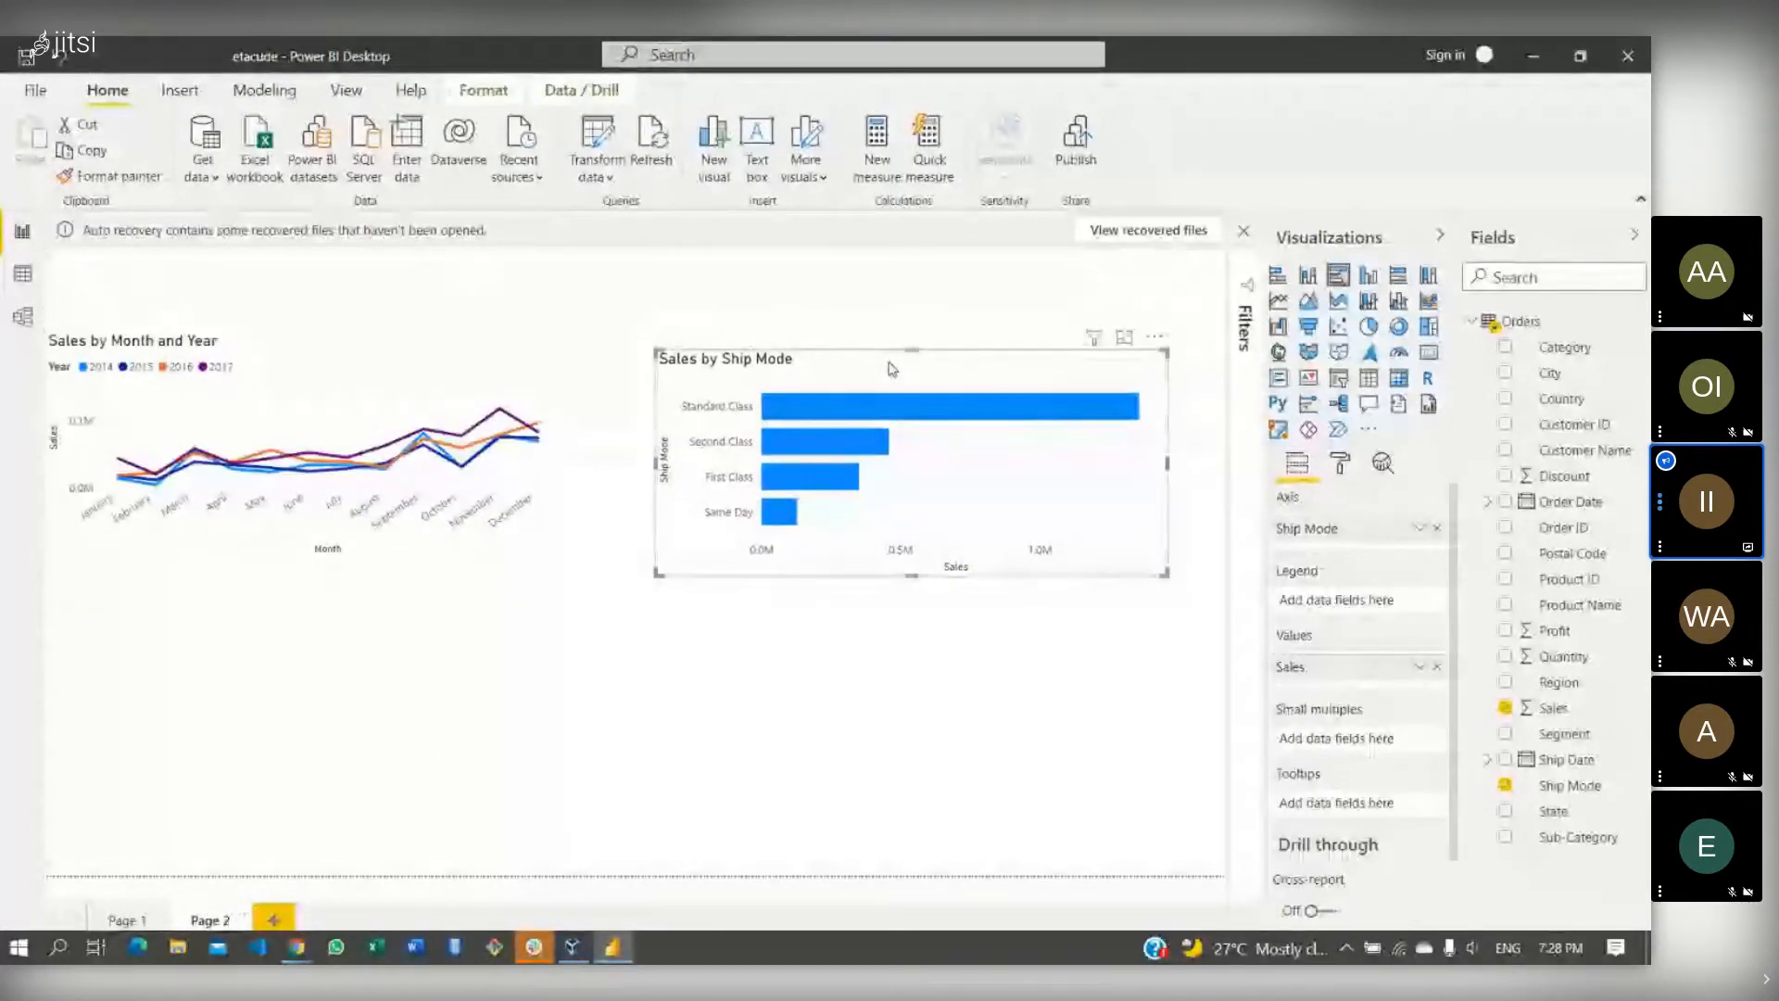
click(839, 665)
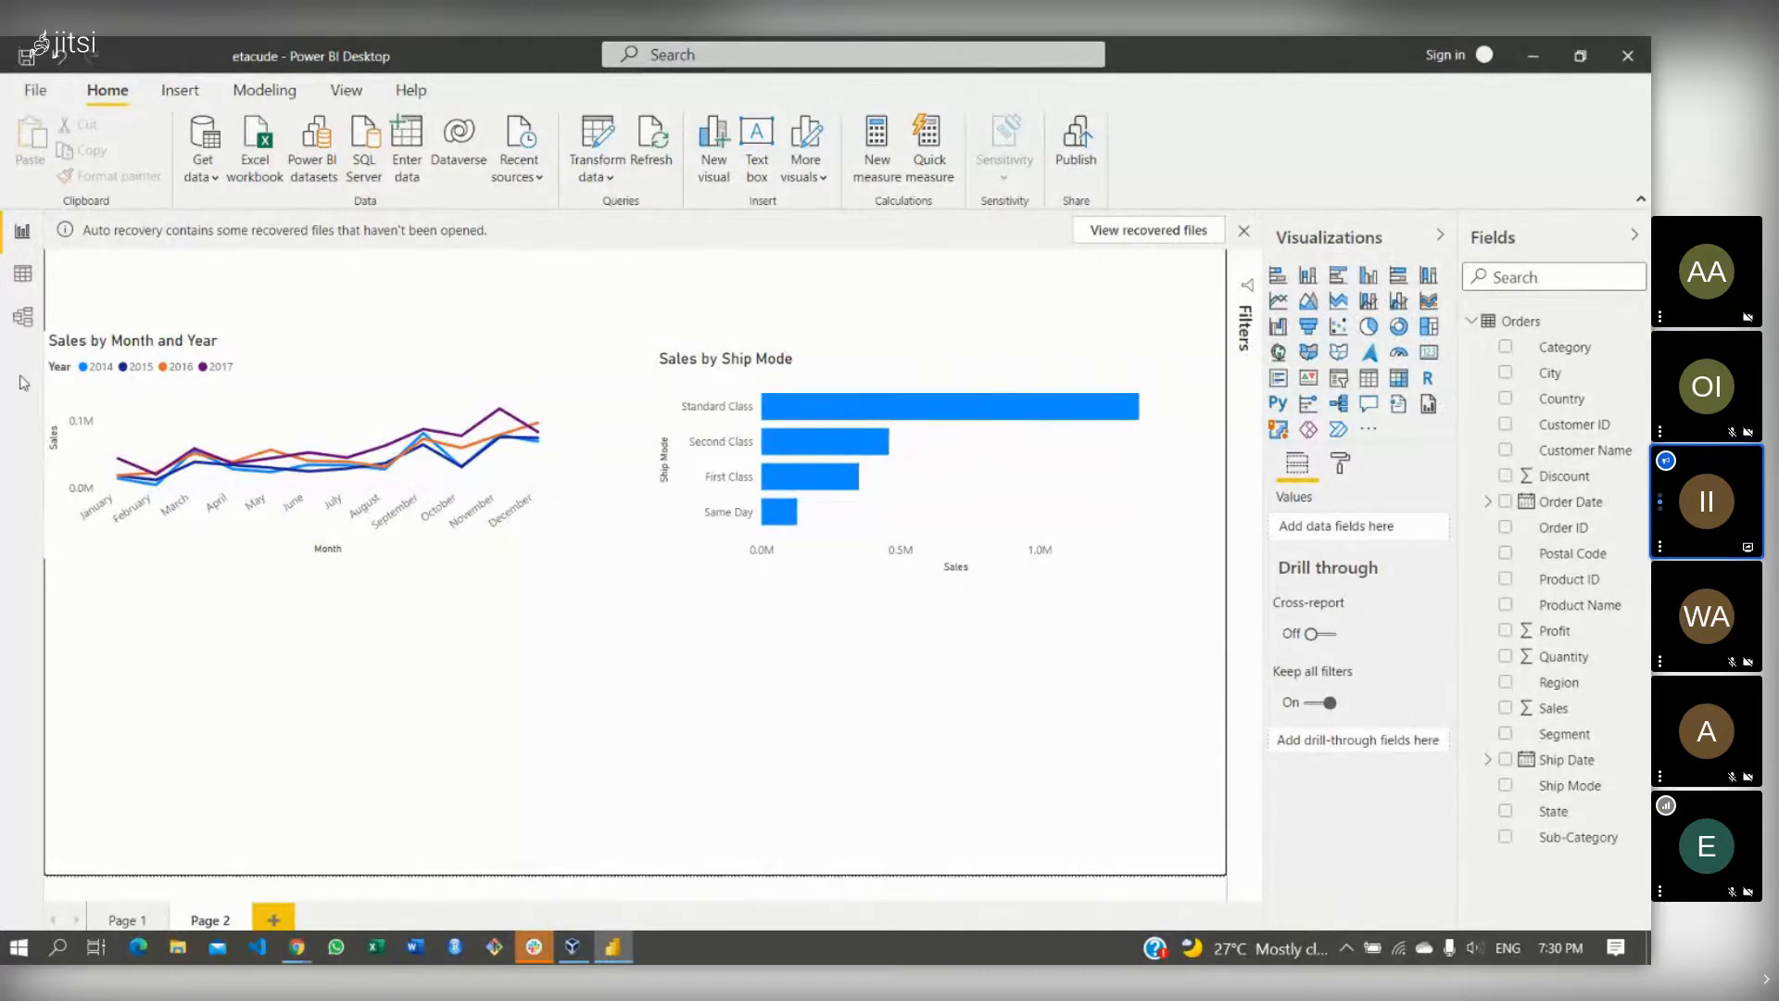
- Check the City column's sort and filter options in Orders data, then return to the report
click(32, 269)
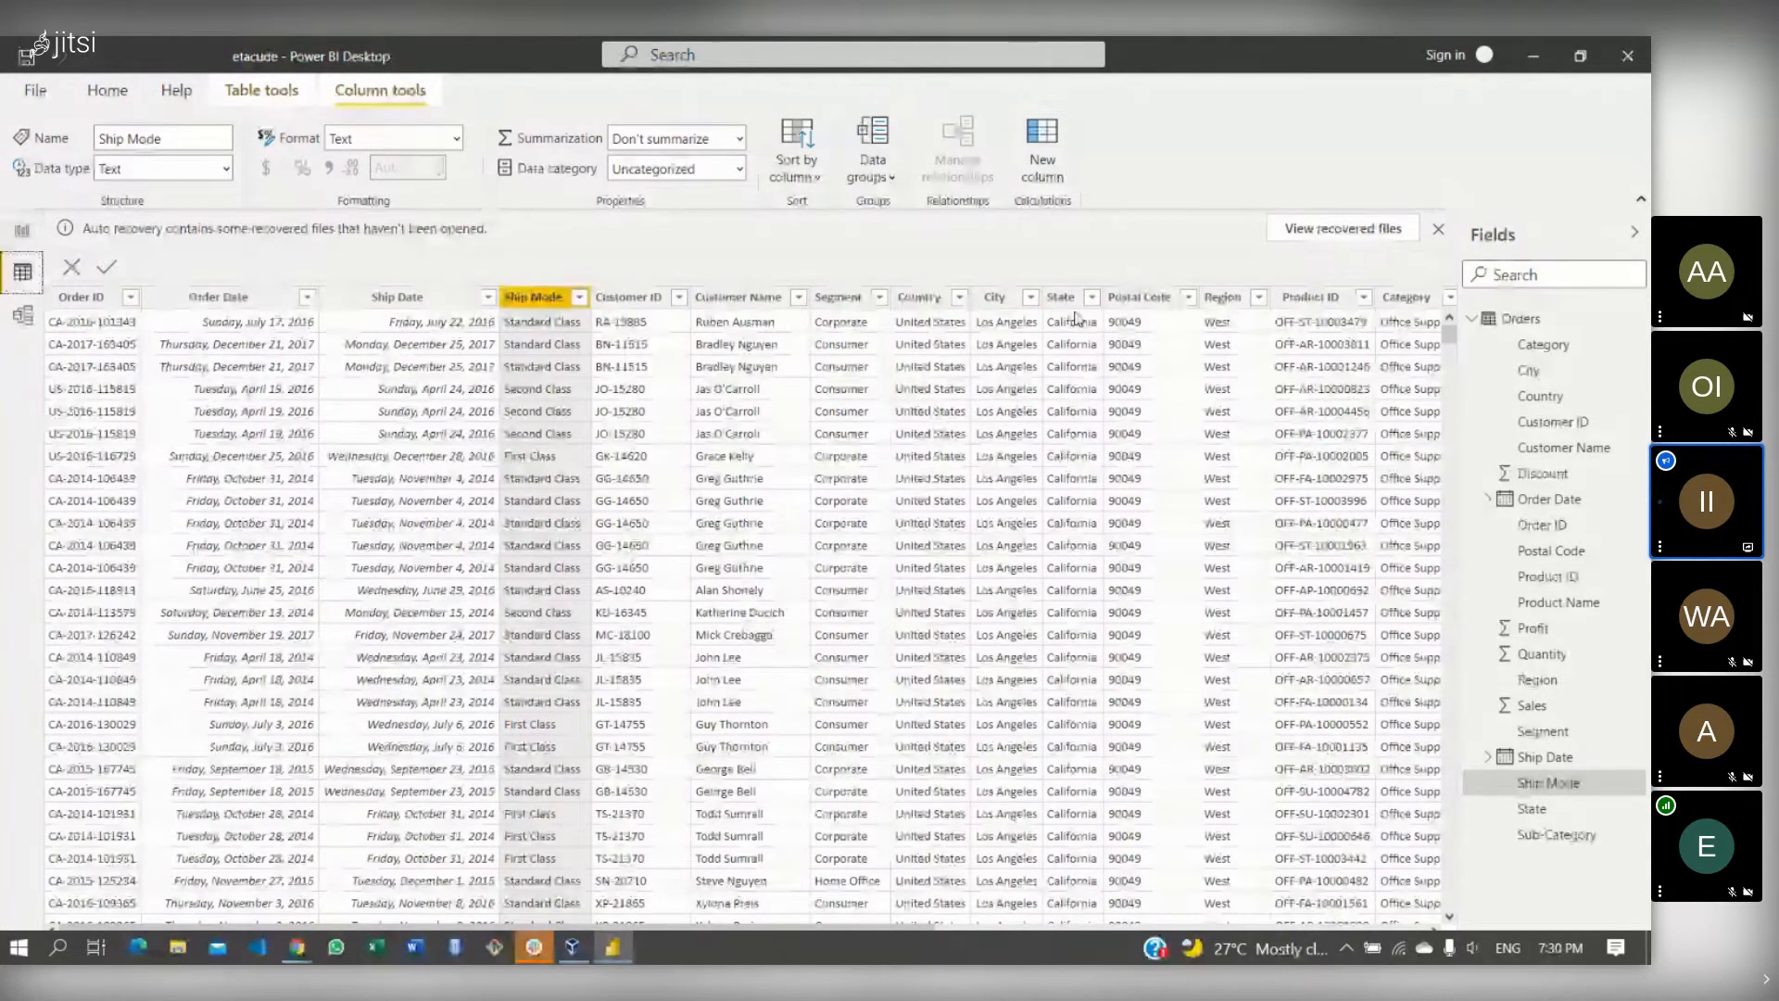
click(1029, 298)
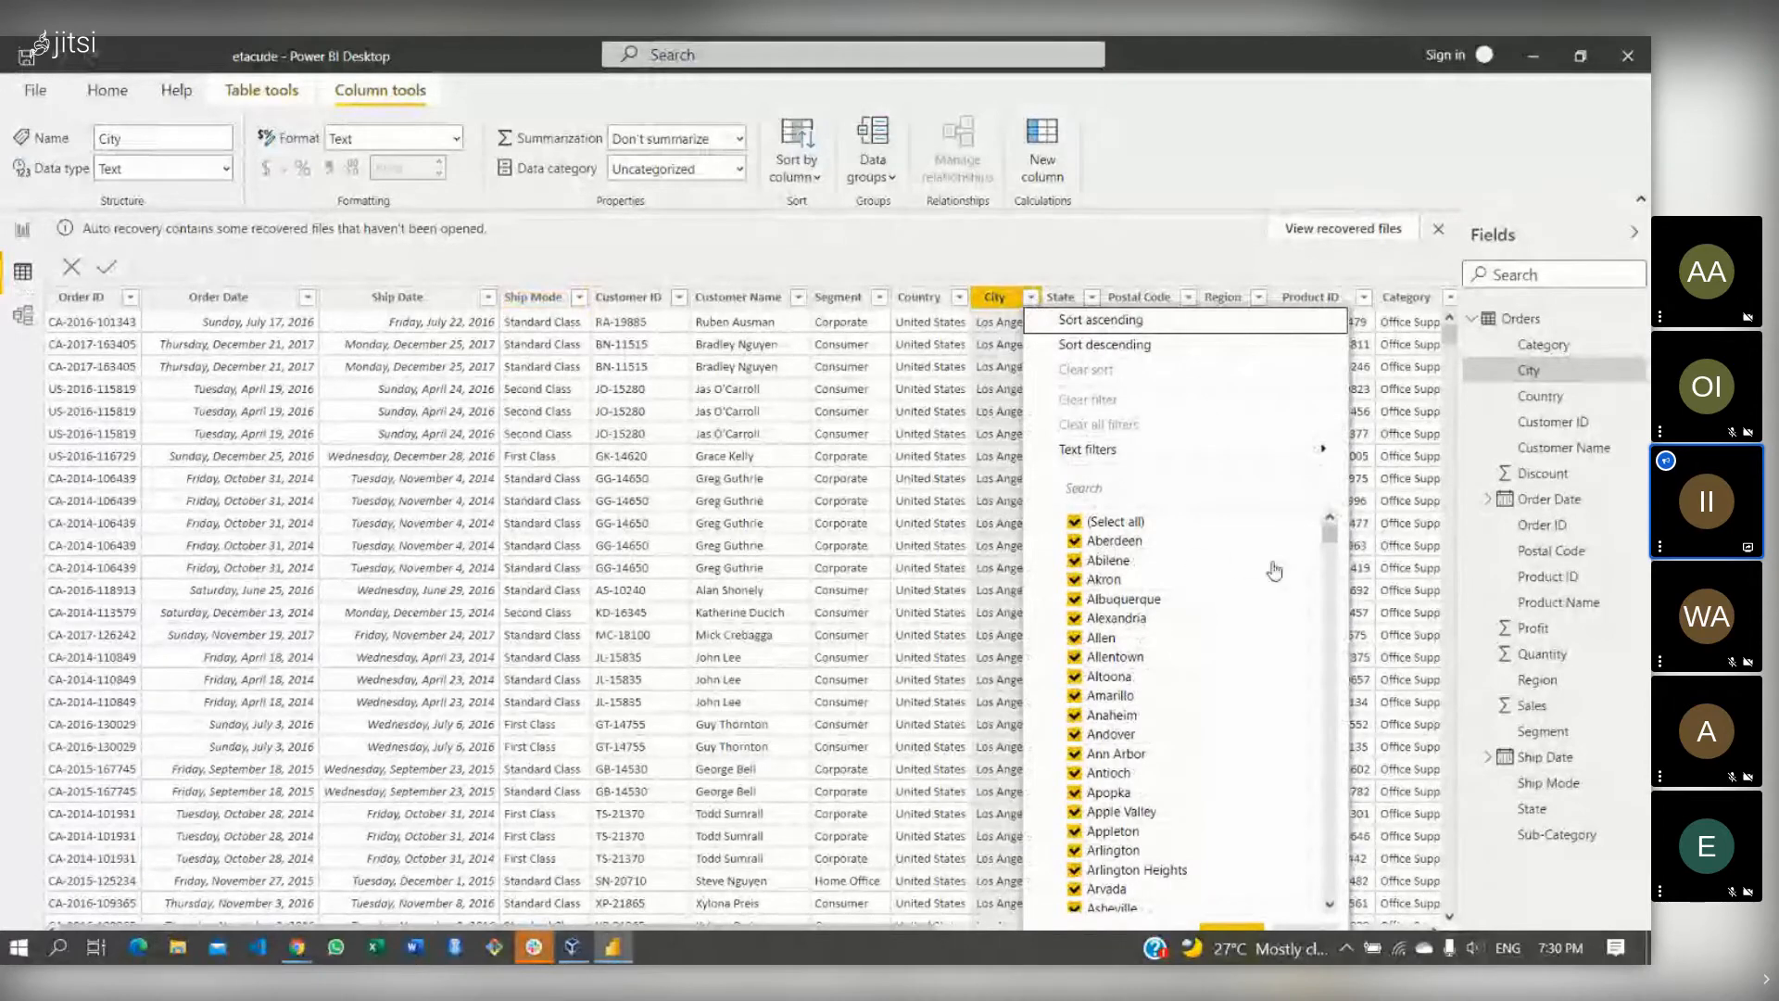
drag(1331, 536, 1334, 454)
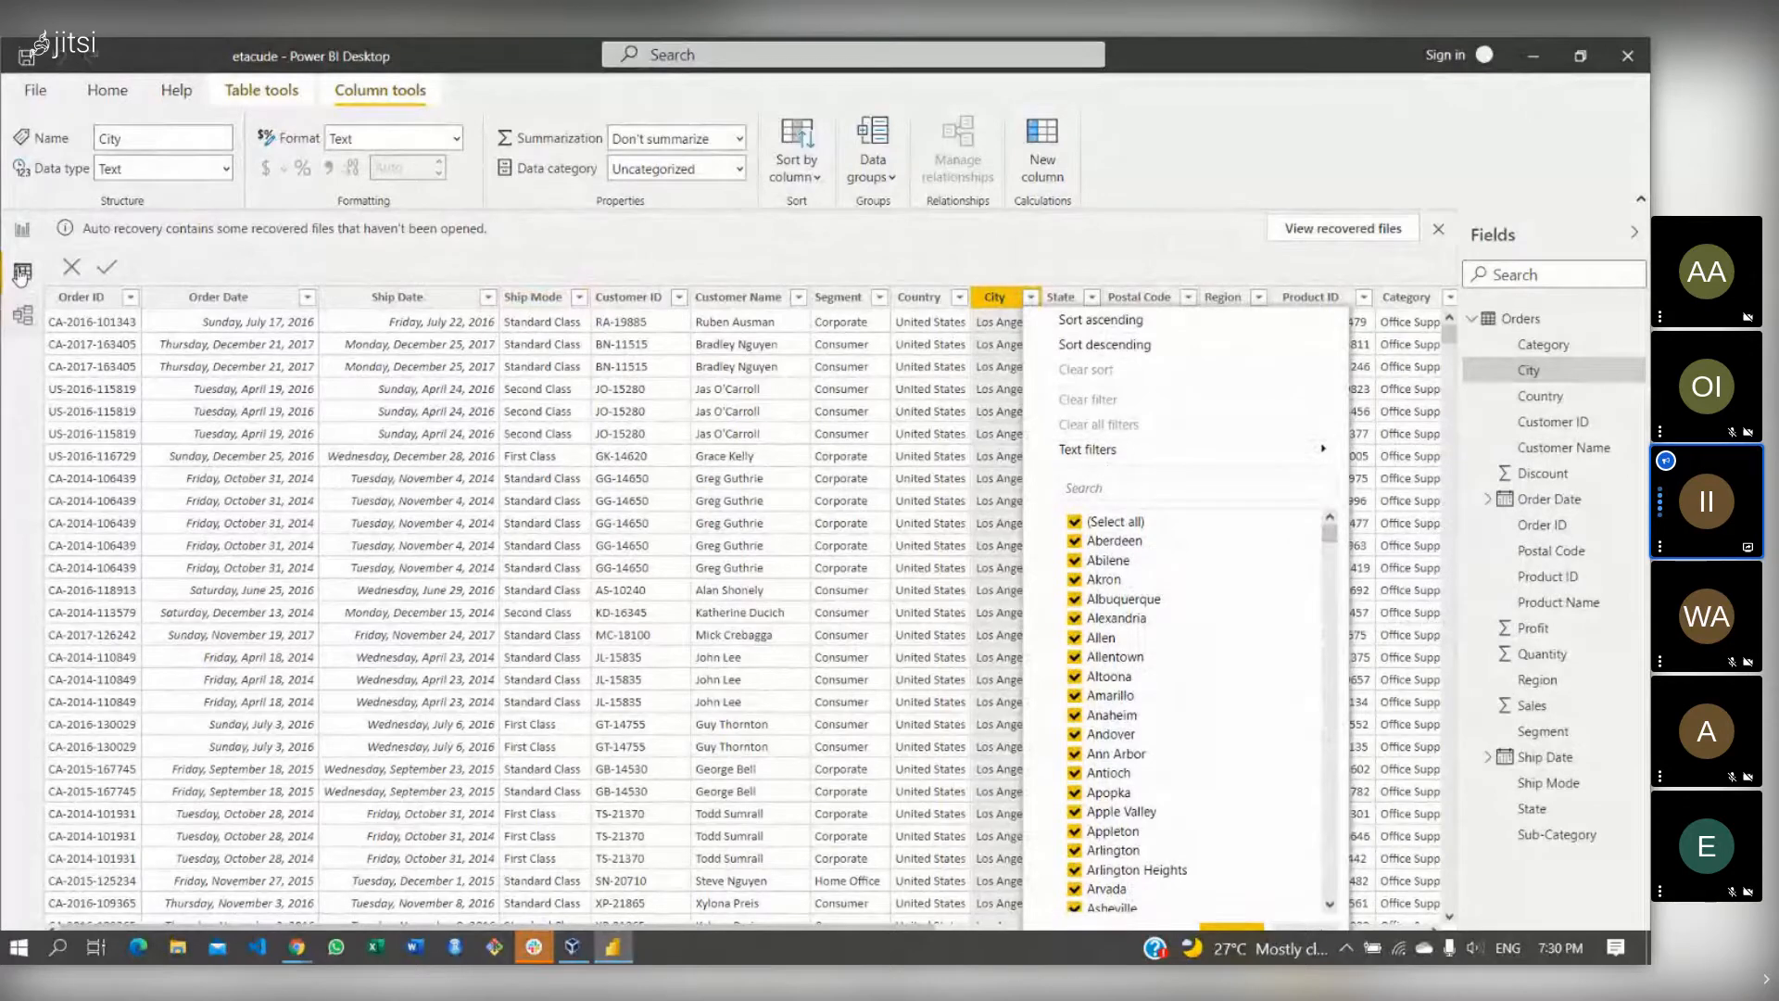
click(22, 230)
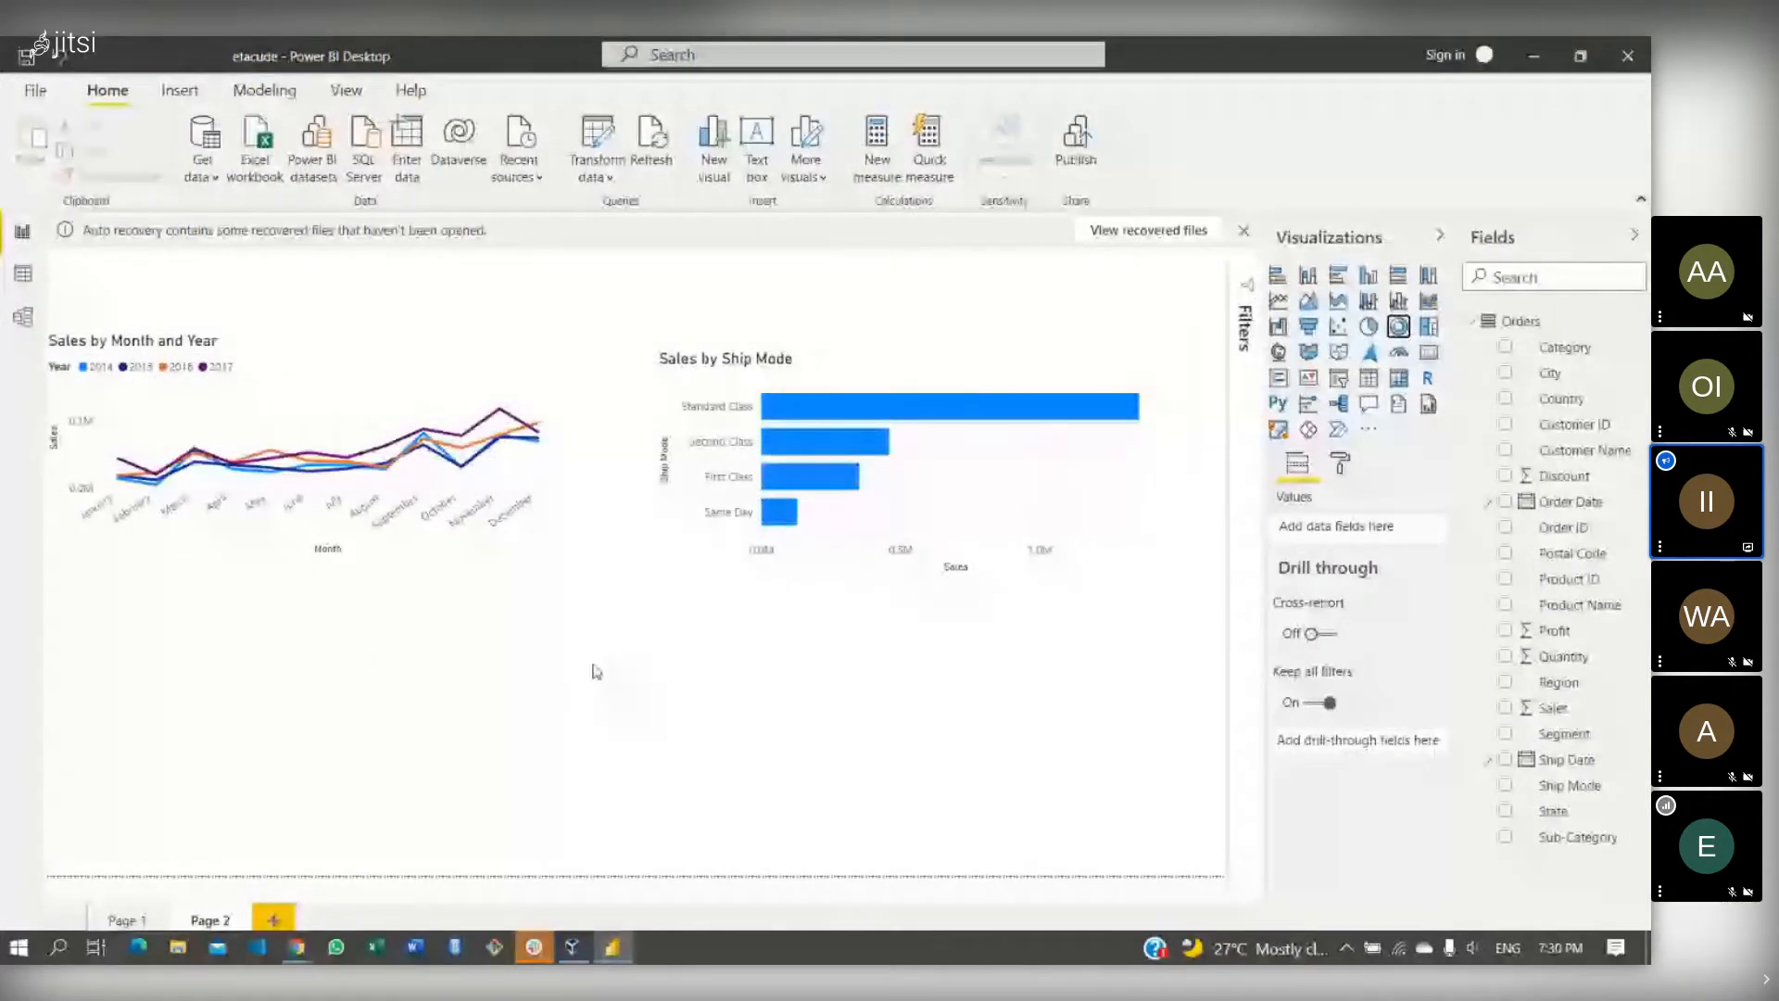
- Add a donut chart with Sales in its Values, showing the 2.3M total as one ring
click(1400, 328)
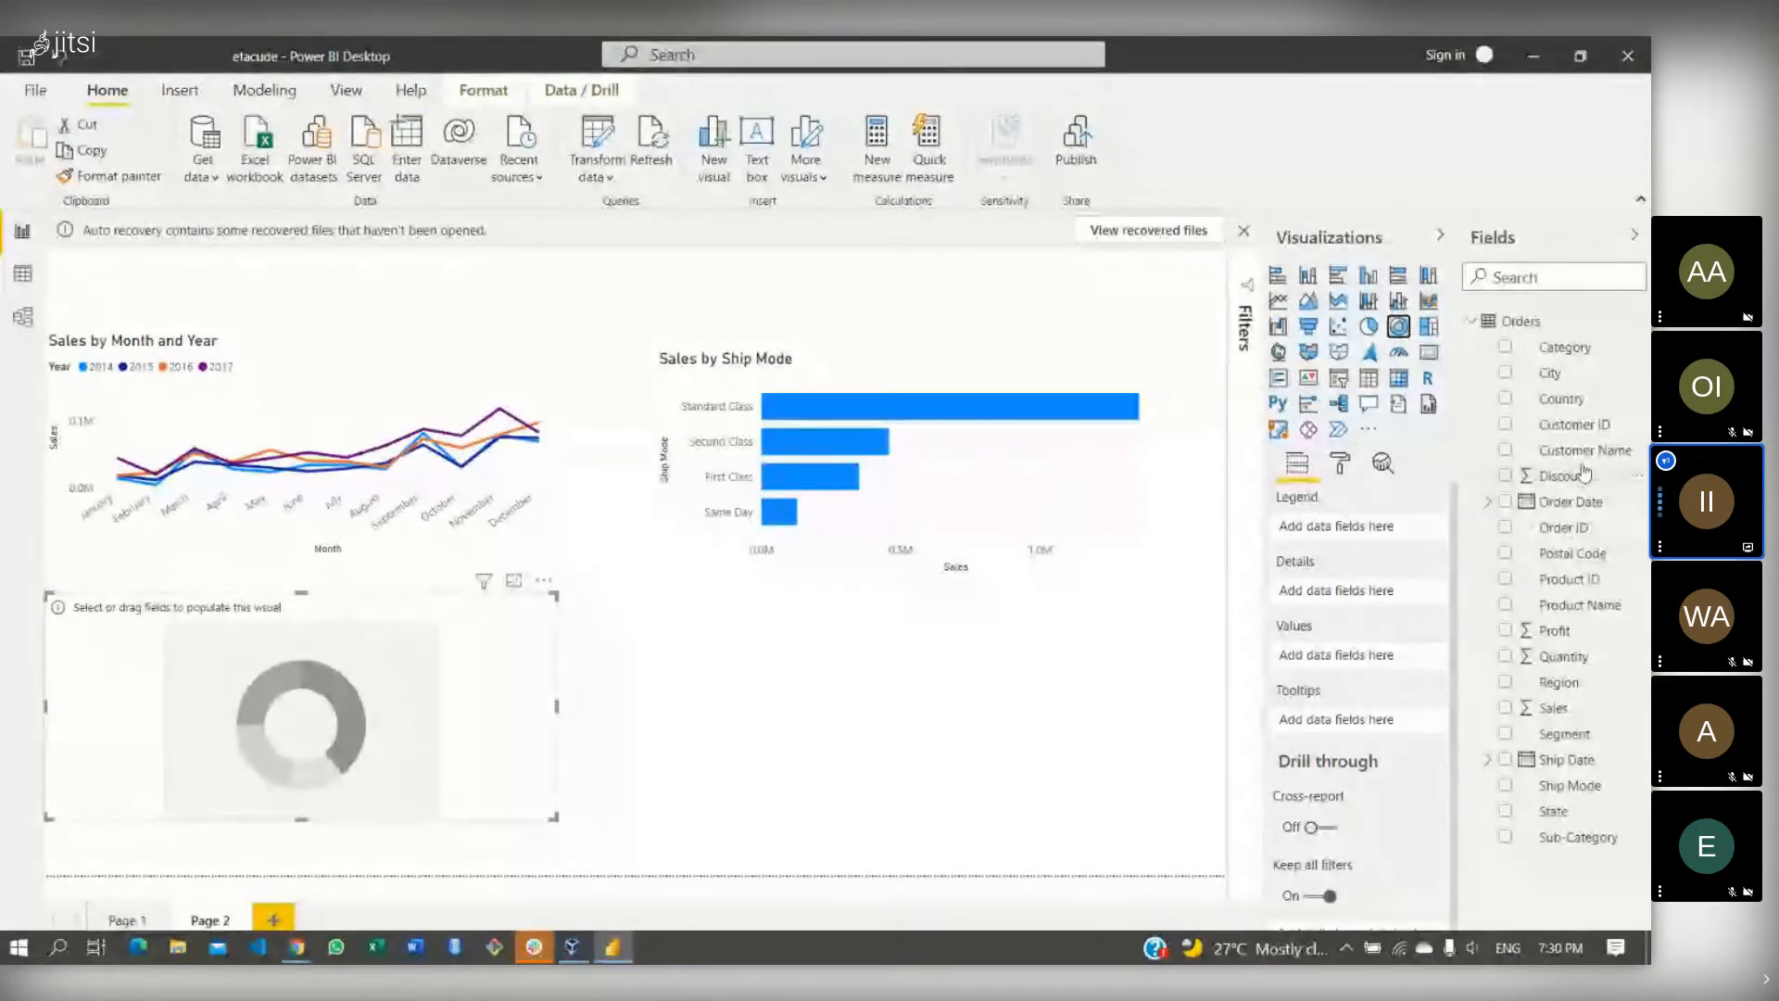
mouse_move(1562, 375)
mouse_down()
mouse_move(1445, 505)
mouse_move(1362, 519)
mouse_move(1482, 495)
mouse_move(1575, 378)
mouse_up()
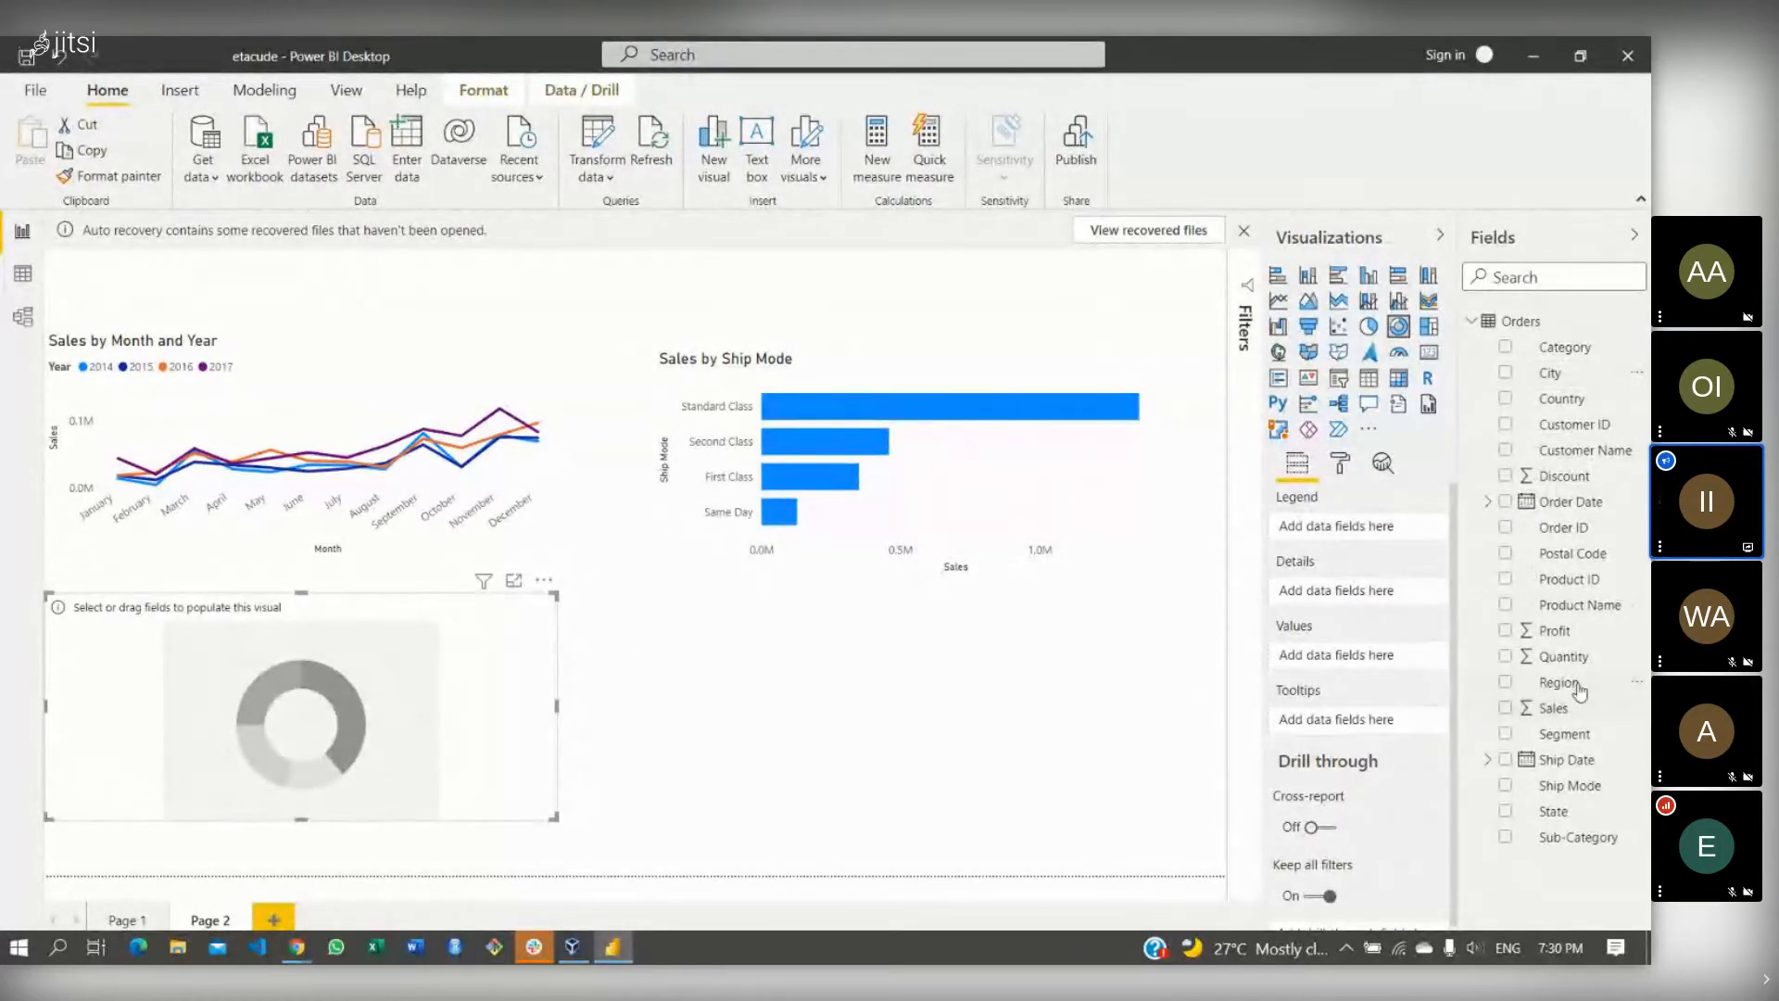
drag(1564, 712, 1328, 659)
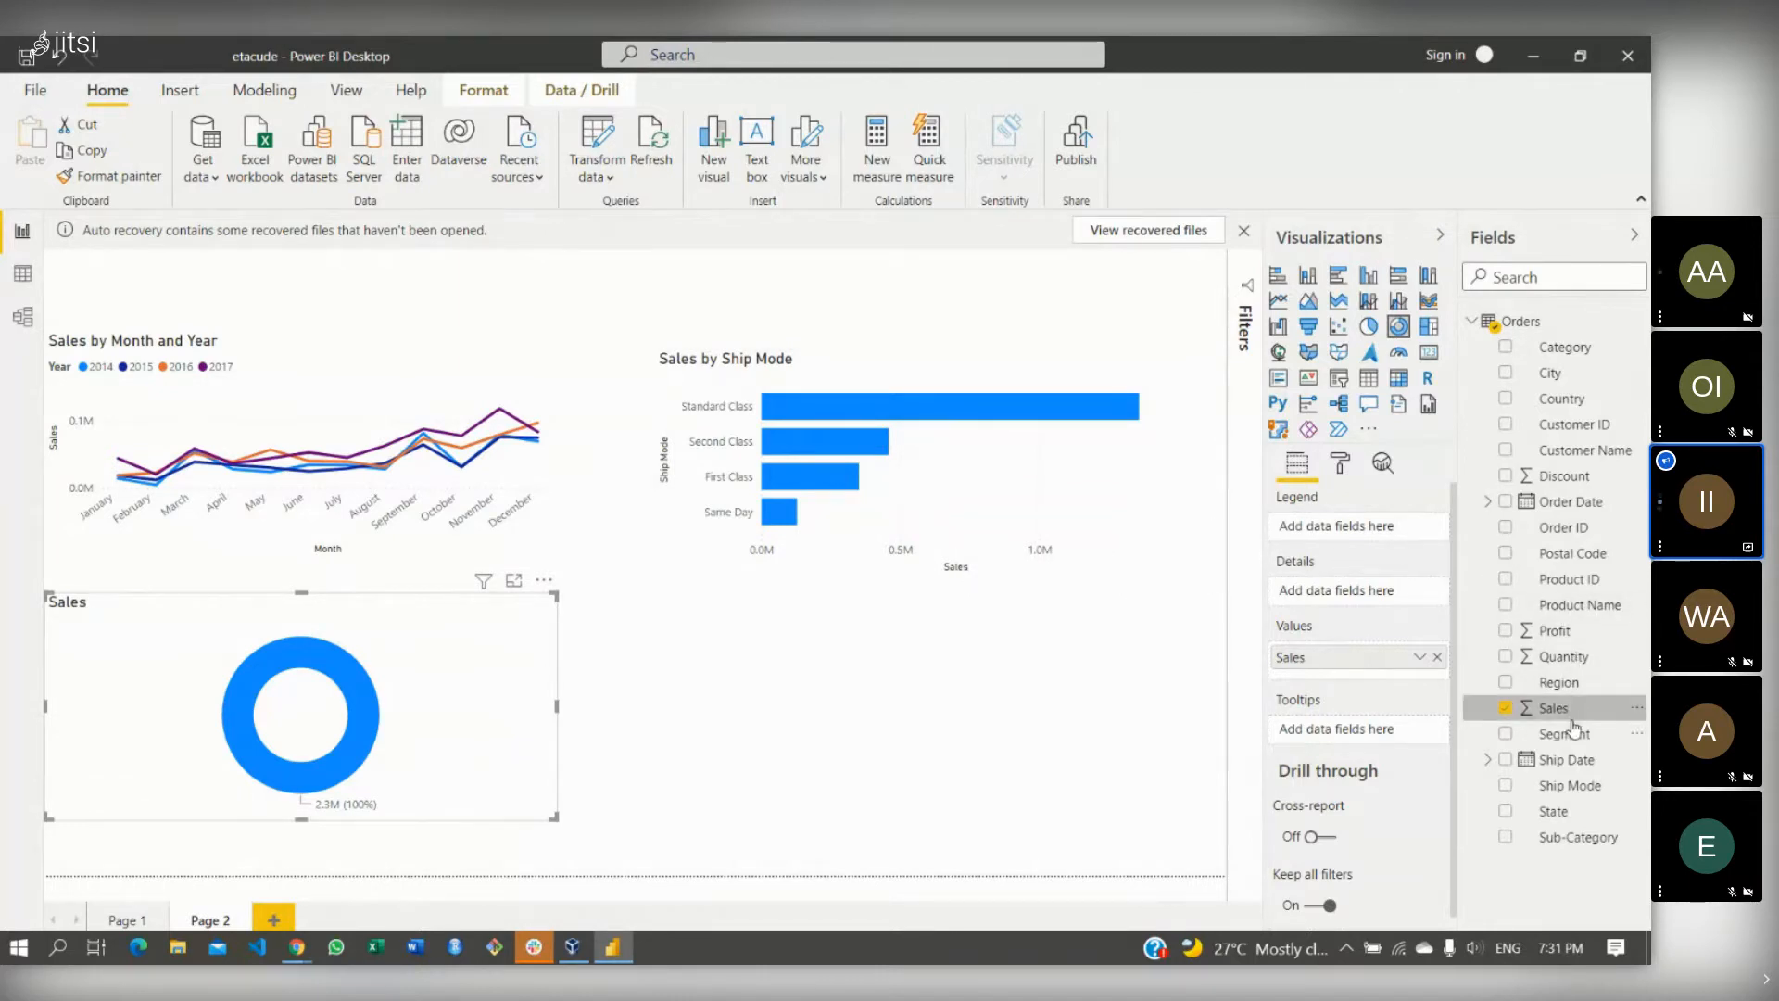
- Try Segment as the donut's legend, then replace it with City to make 'Sales by City'
drag(1573, 734, 1355, 530)
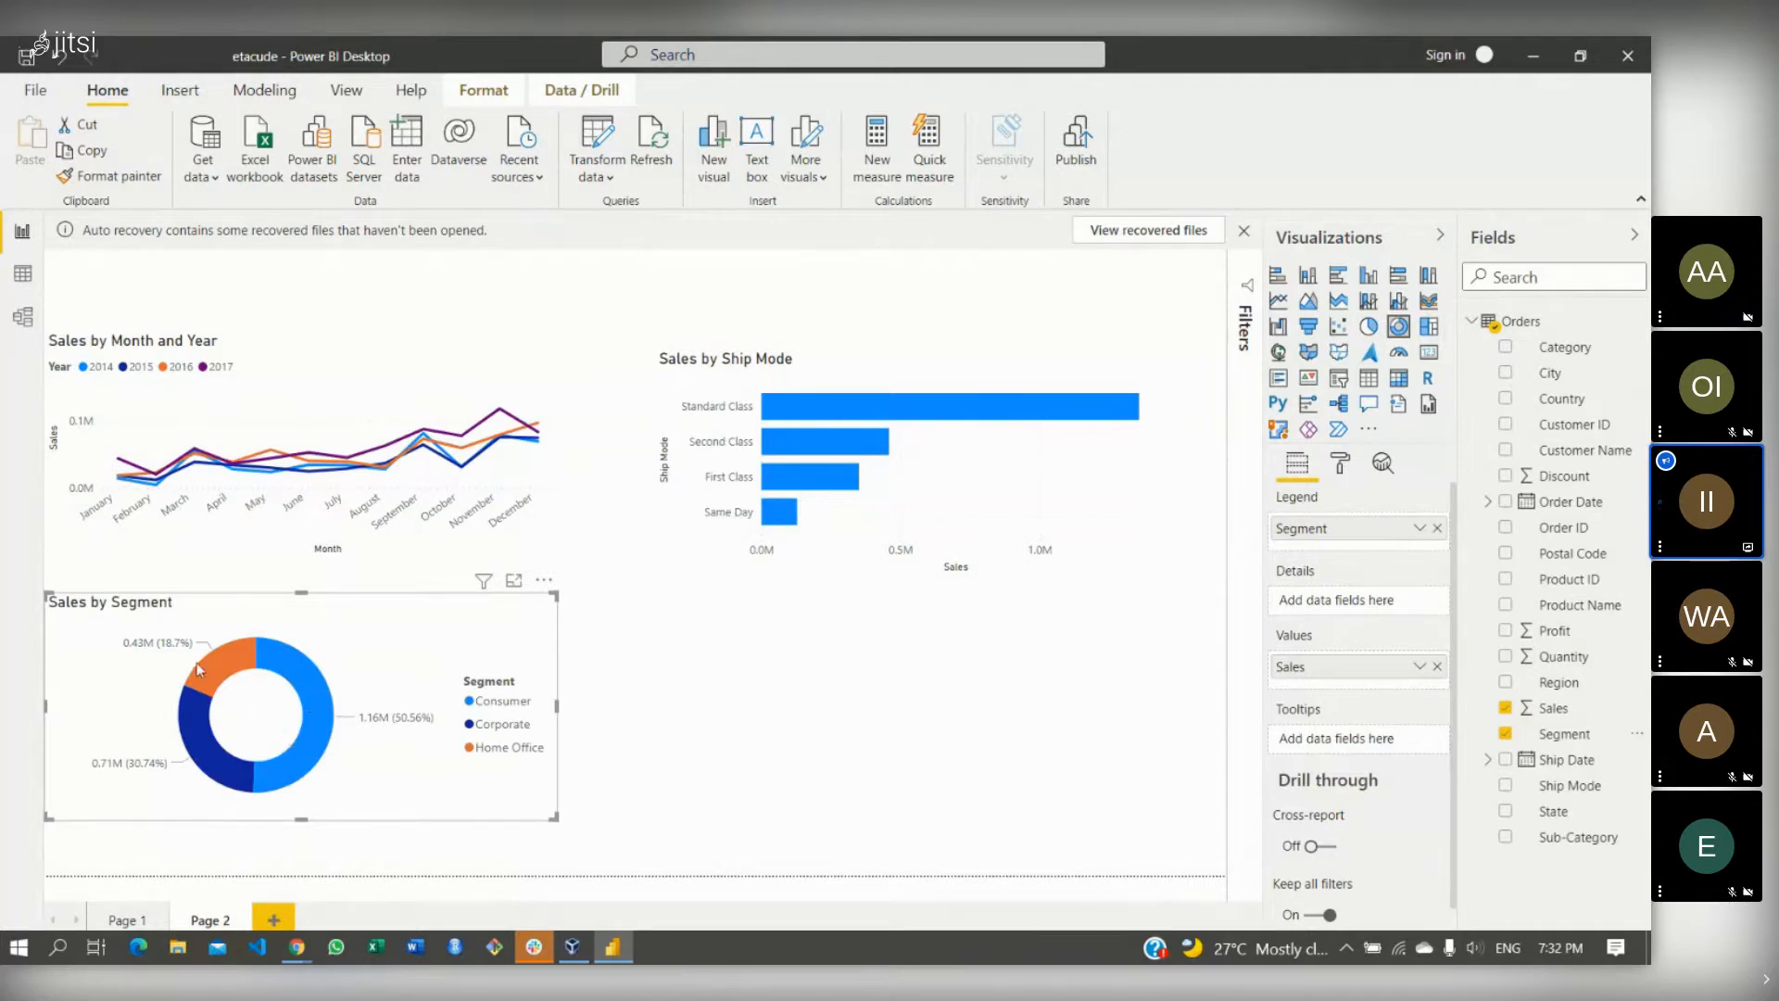
mouse_move(314, 701)
click(1438, 528)
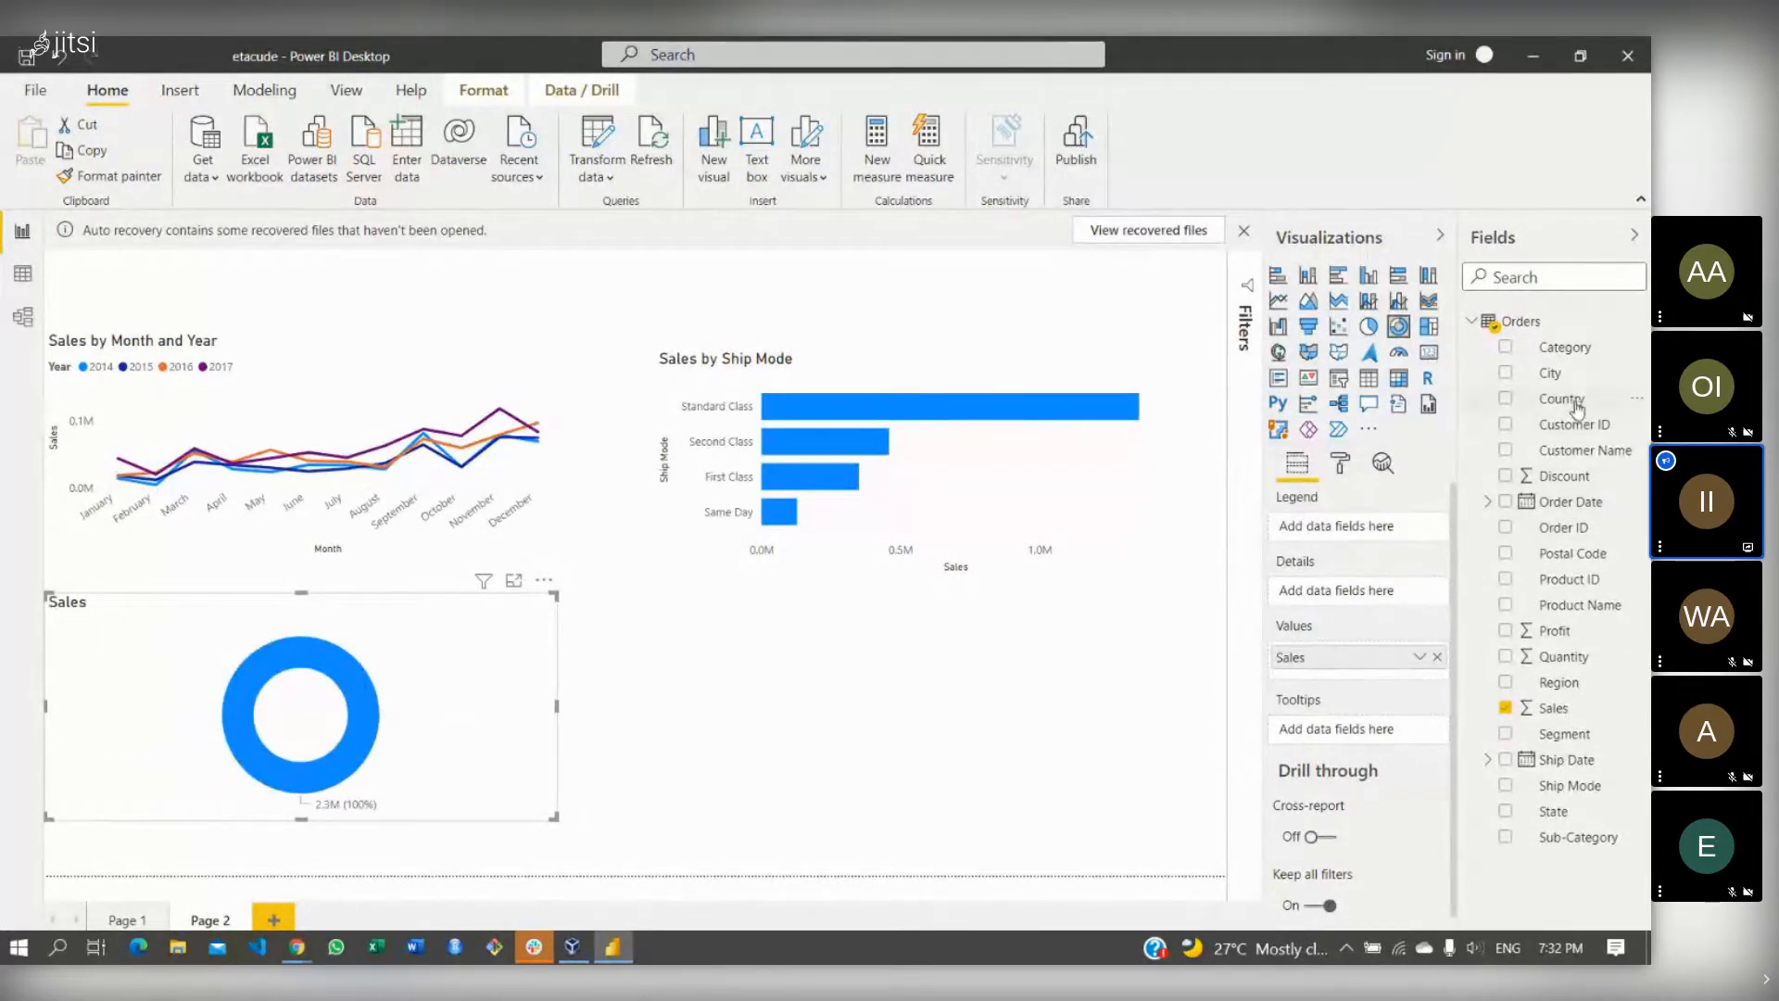
drag(1566, 376, 1349, 538)
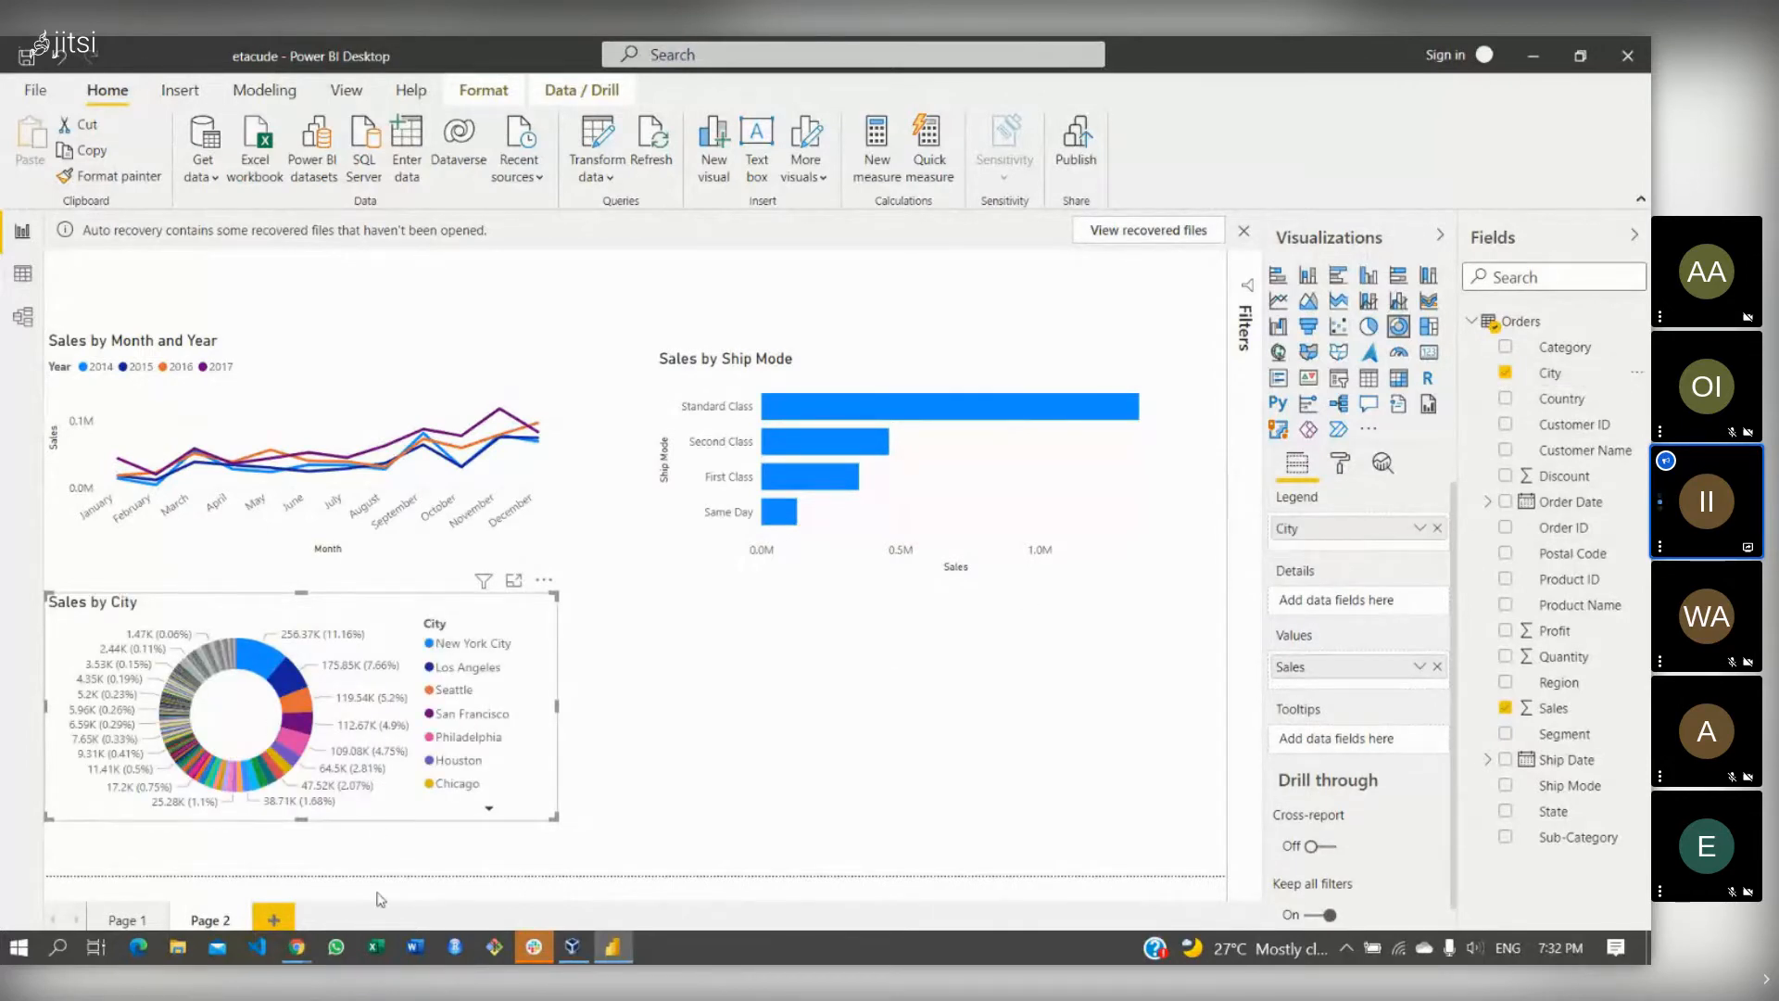
click(292, 957)
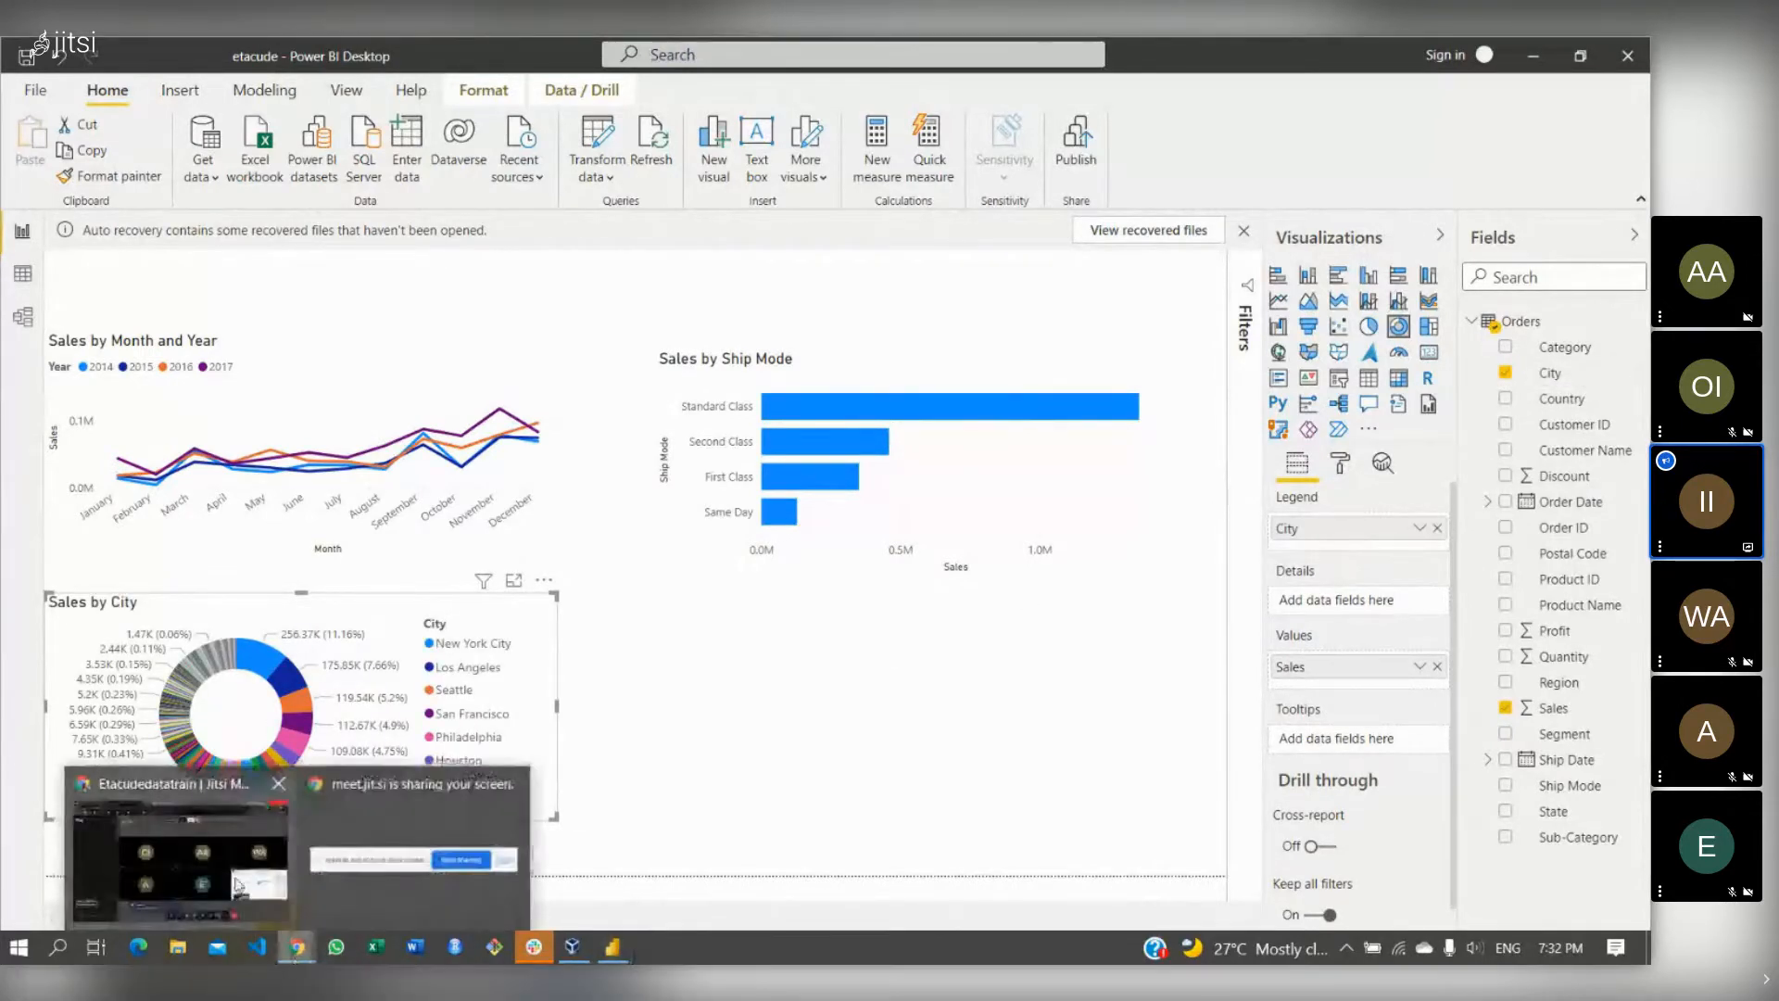
click(239, 880)
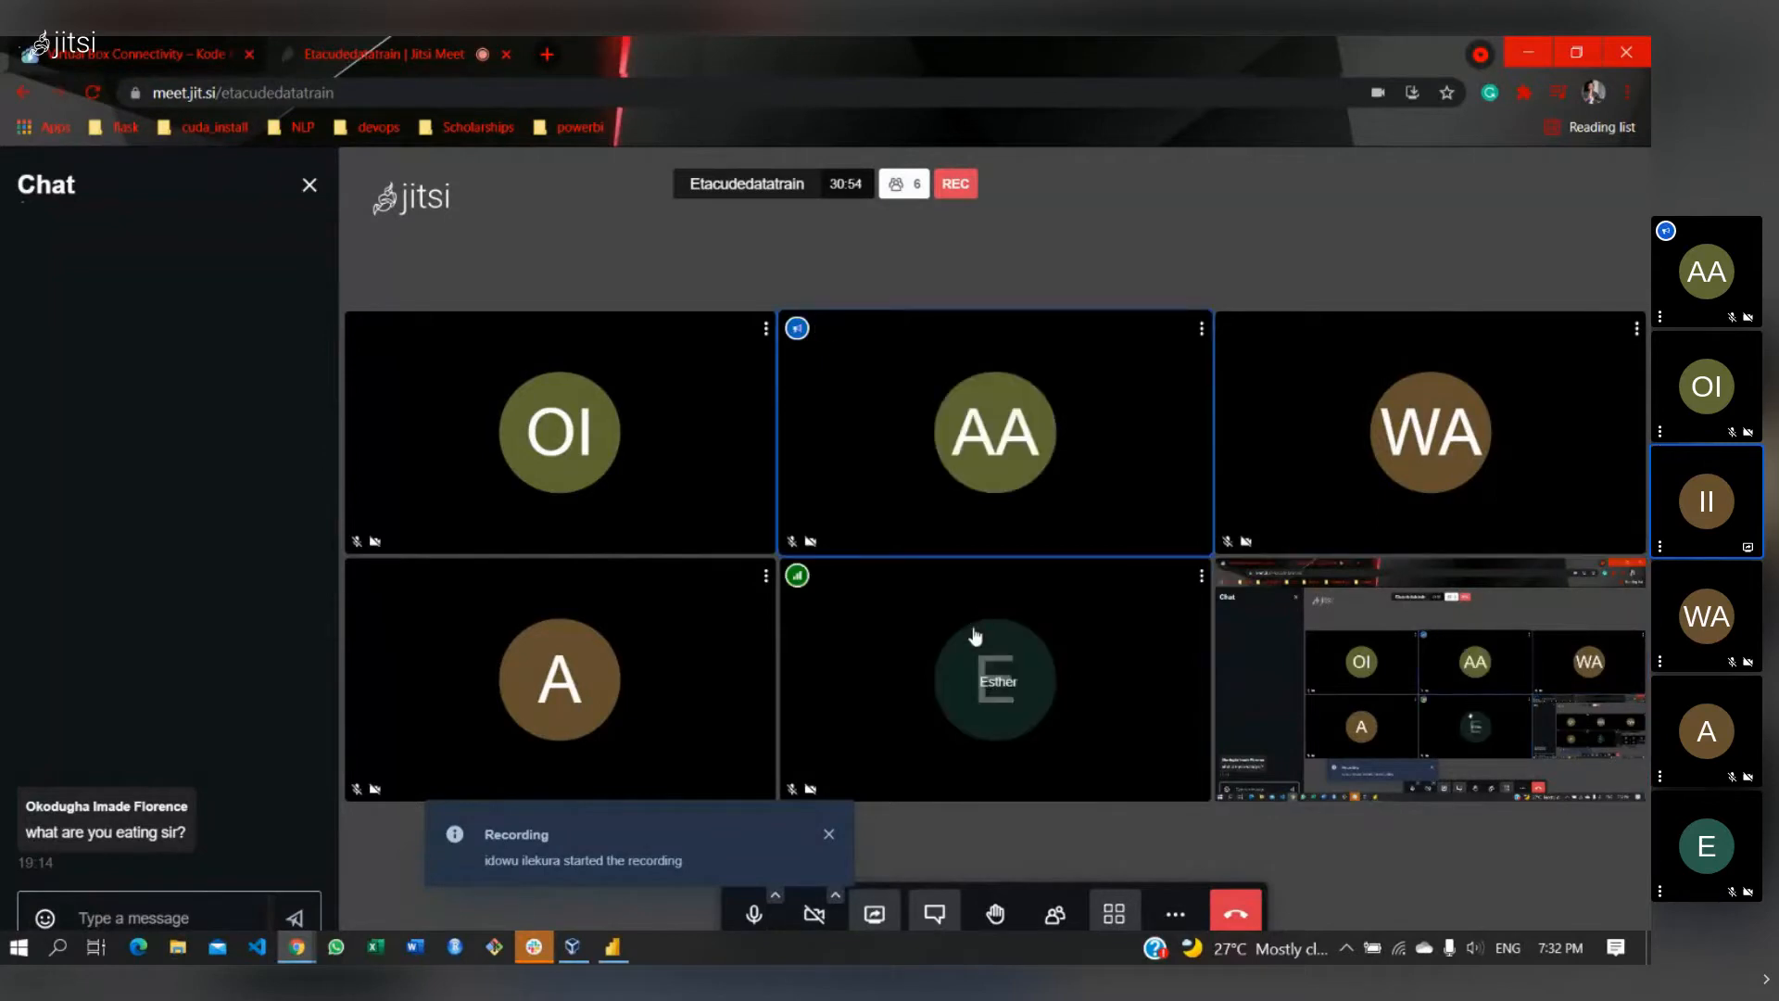
click(609, 948)
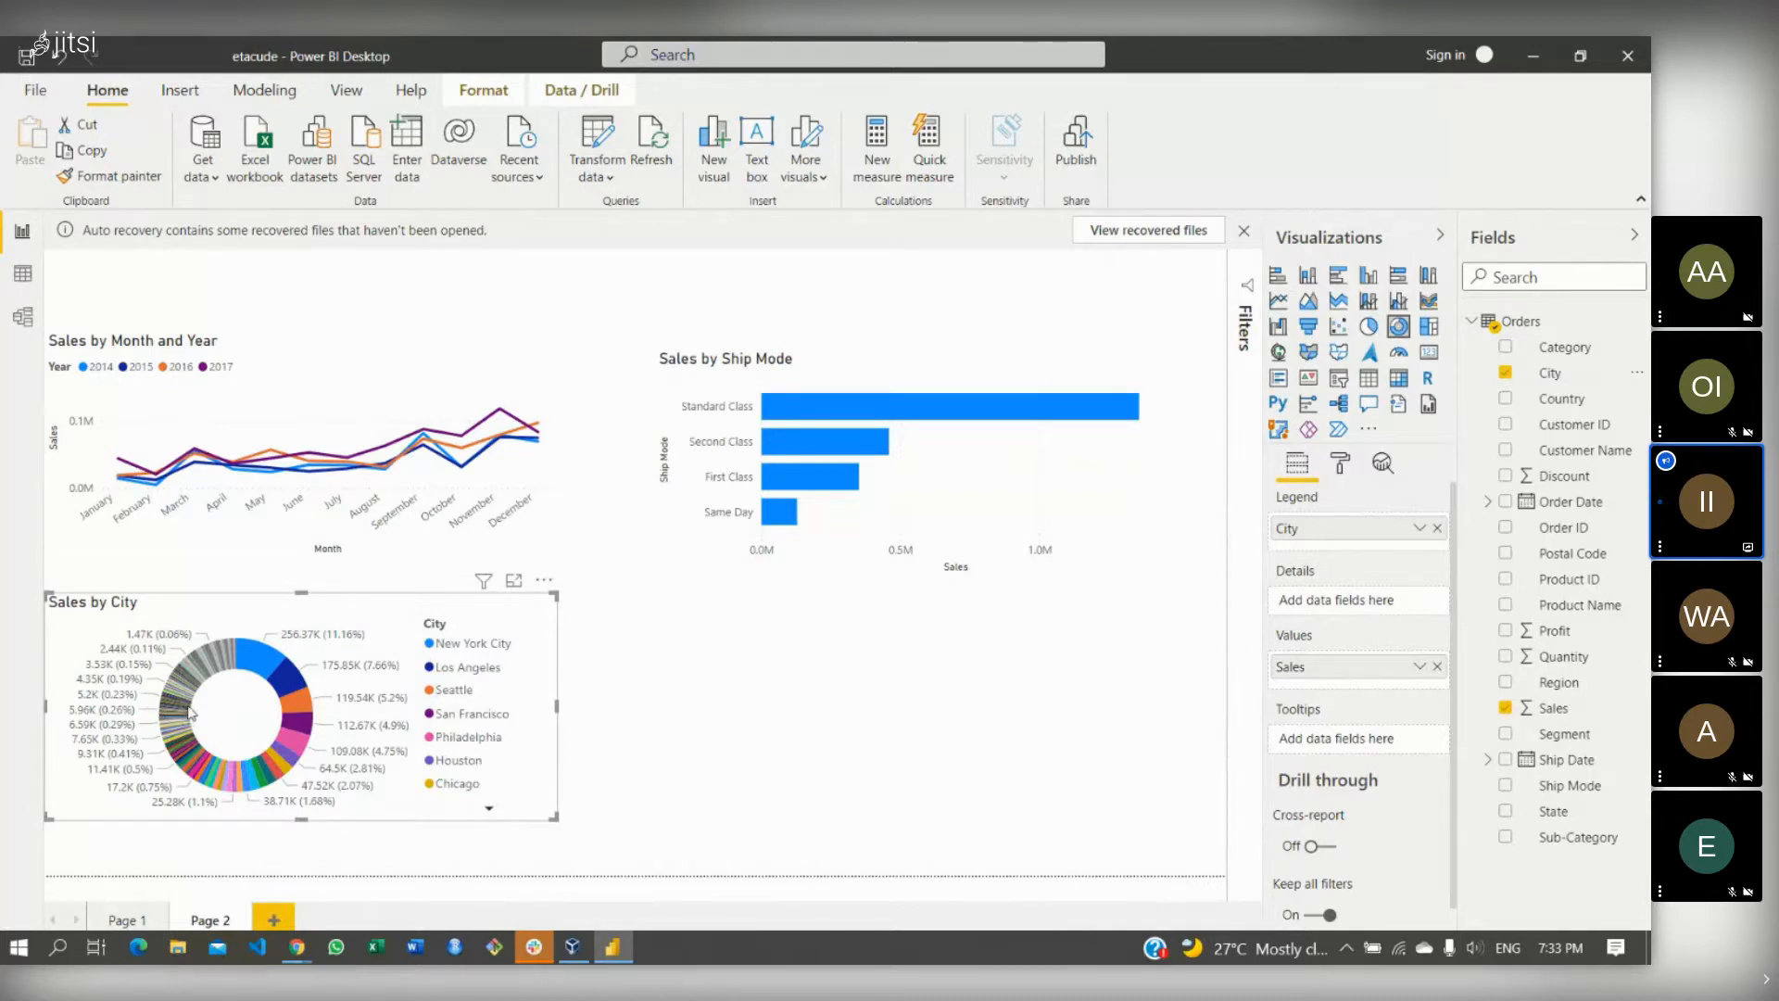
- Change the Sales by City donut to a clustered bar chart and scroll through the ranked cities
mouse_move(192, 713)
click(1336, 278)
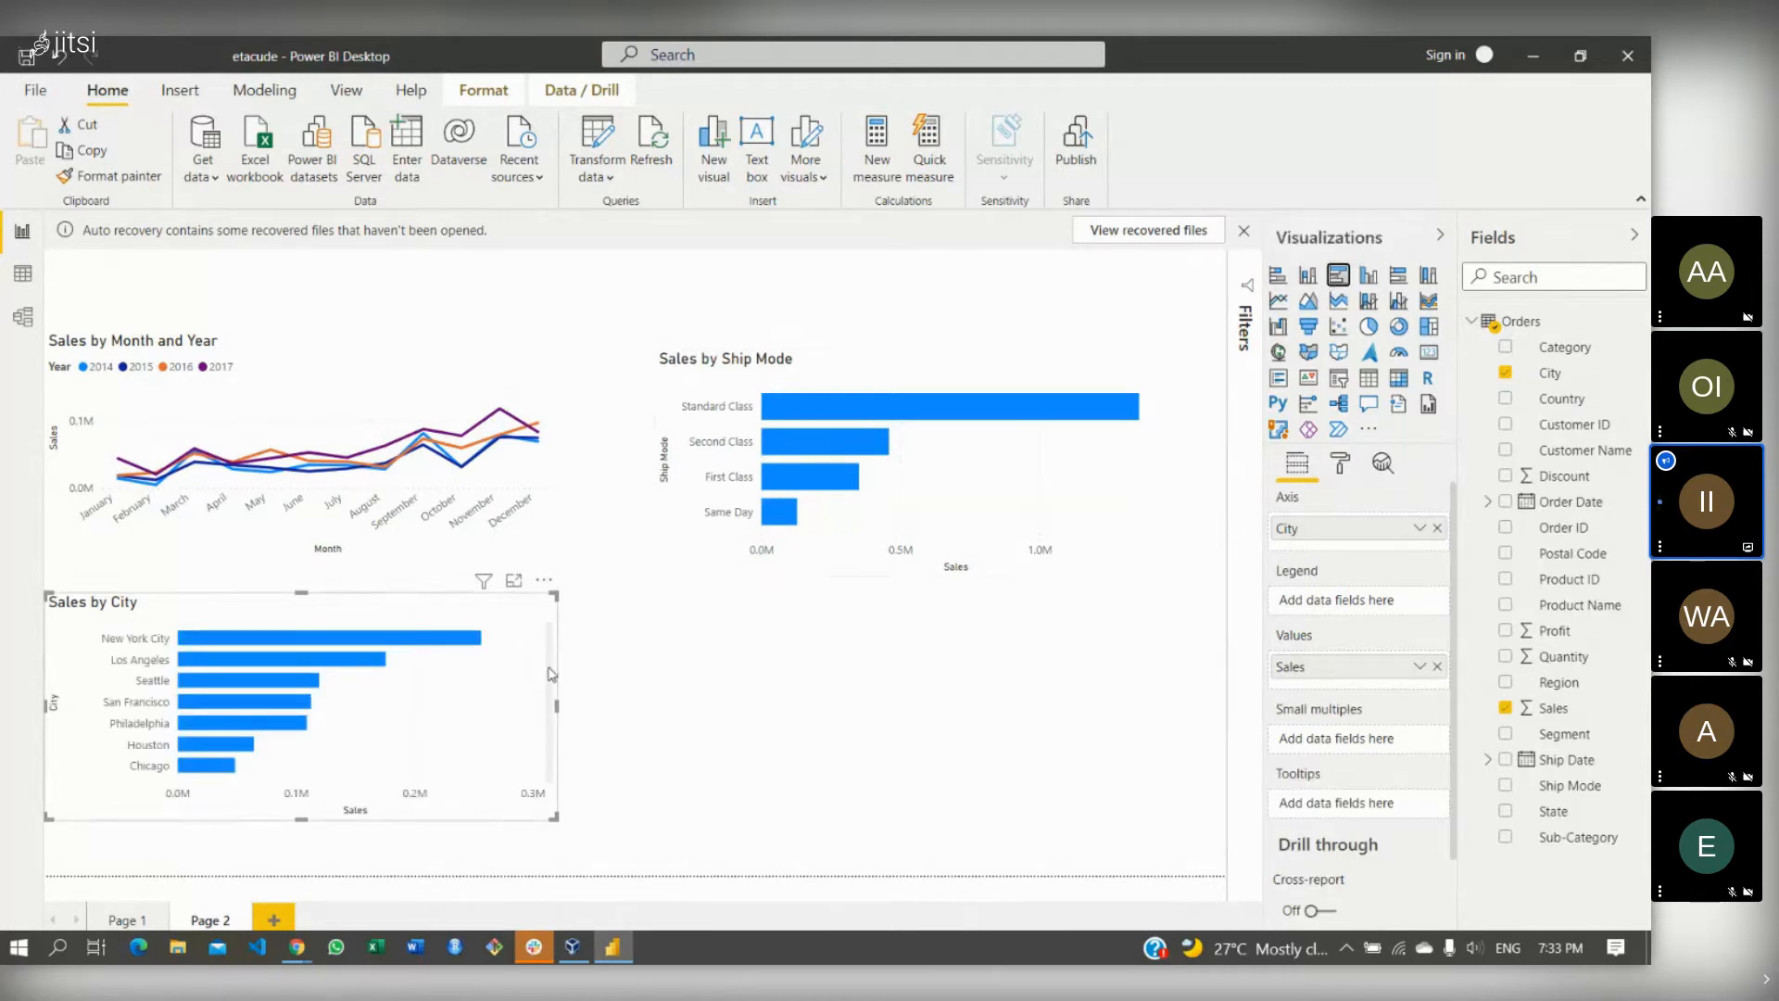
scroll(552, 688, down, 3)
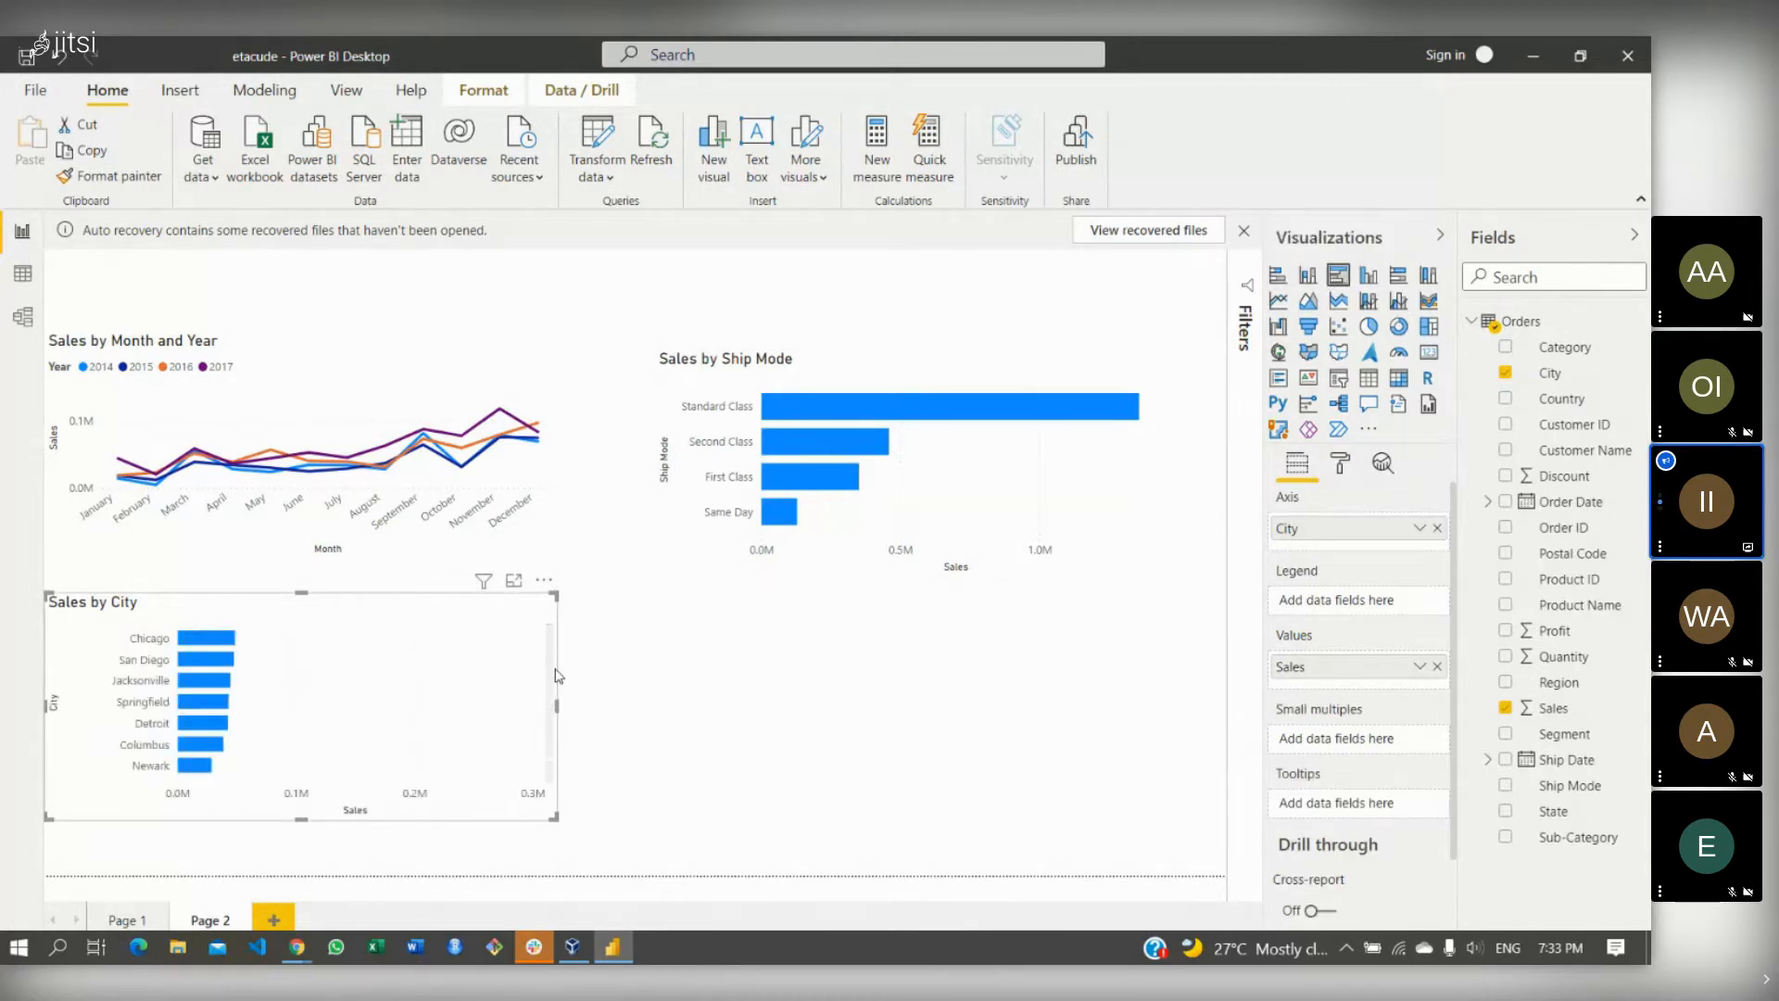
scroll(554, 637, up, 3)
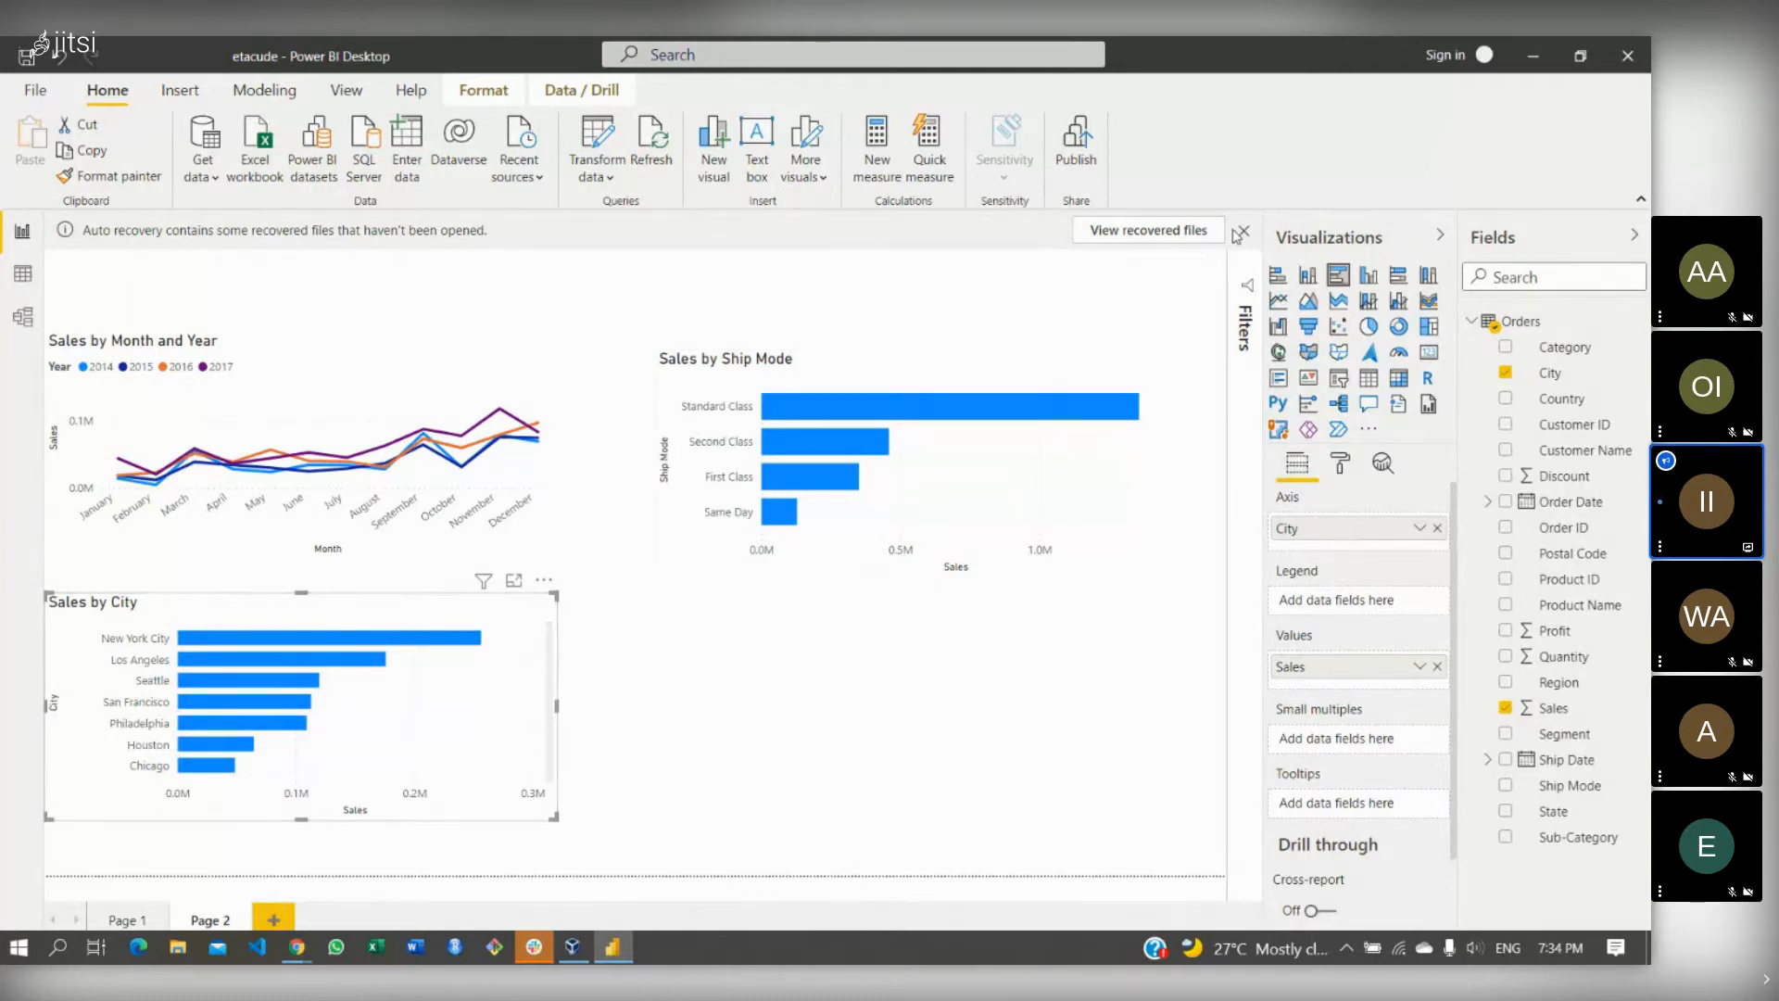
- Close the auto-recovery bar, choosing 'Yes, I want to view the files later.'
click(1241, 232)
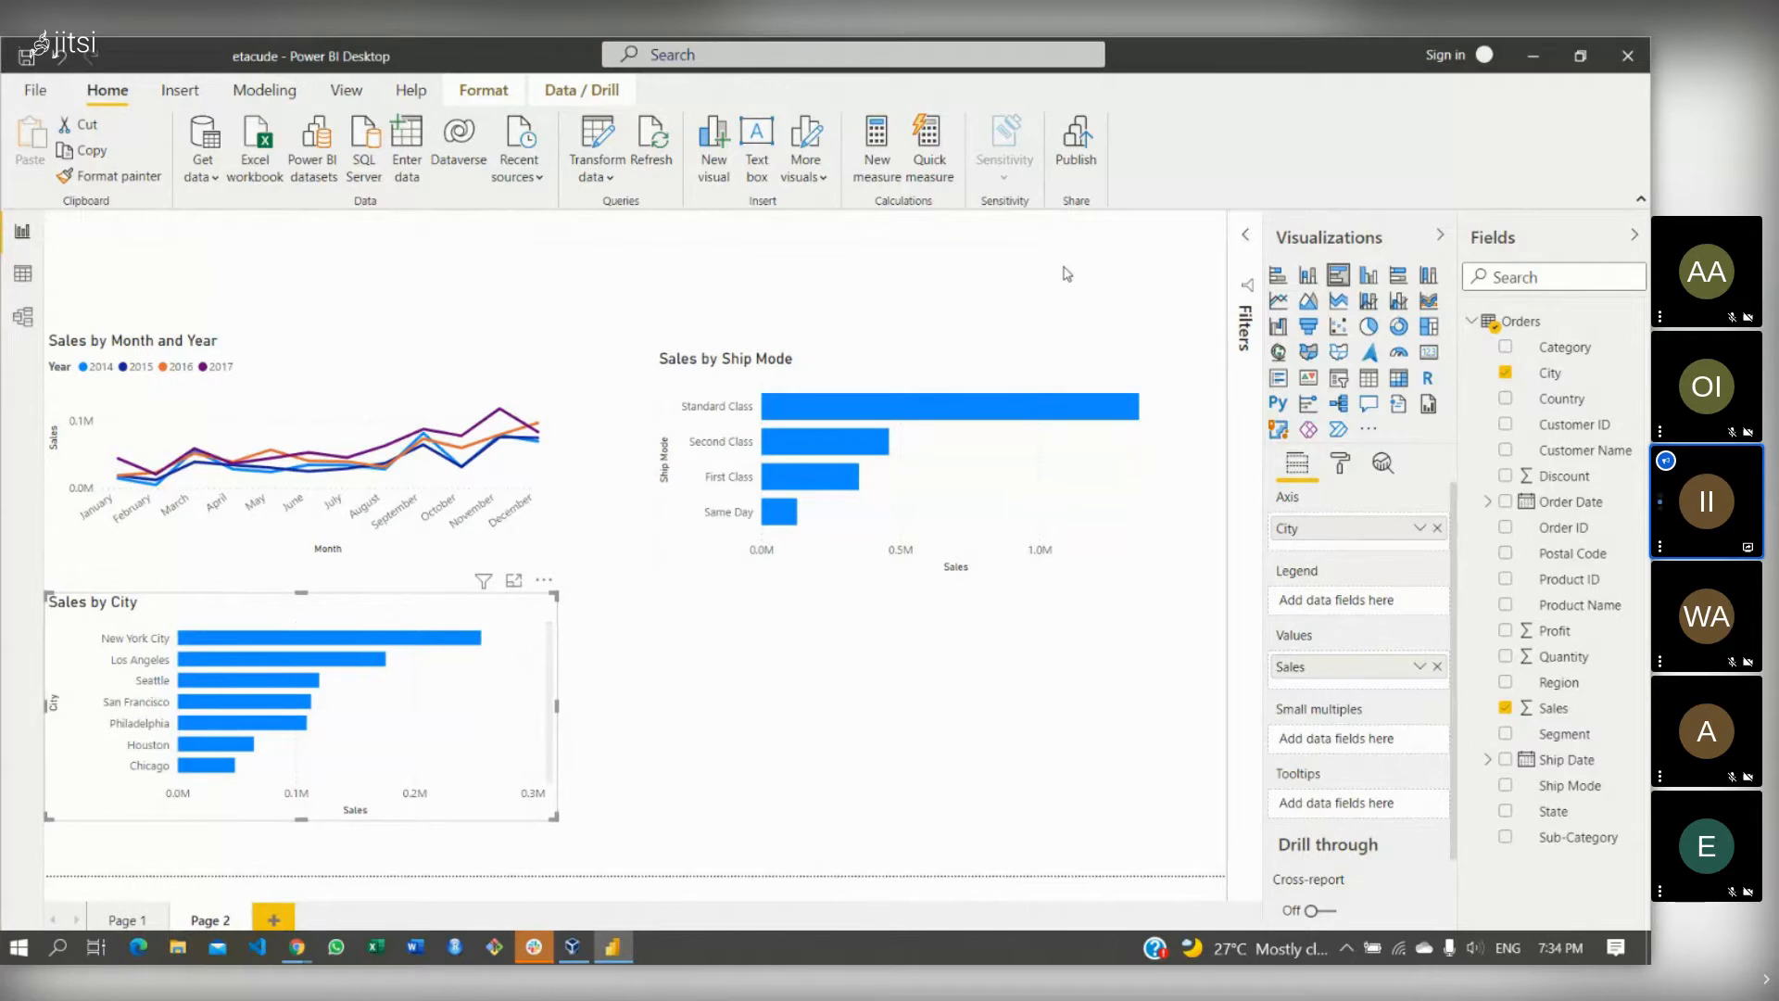
click(664, 511)
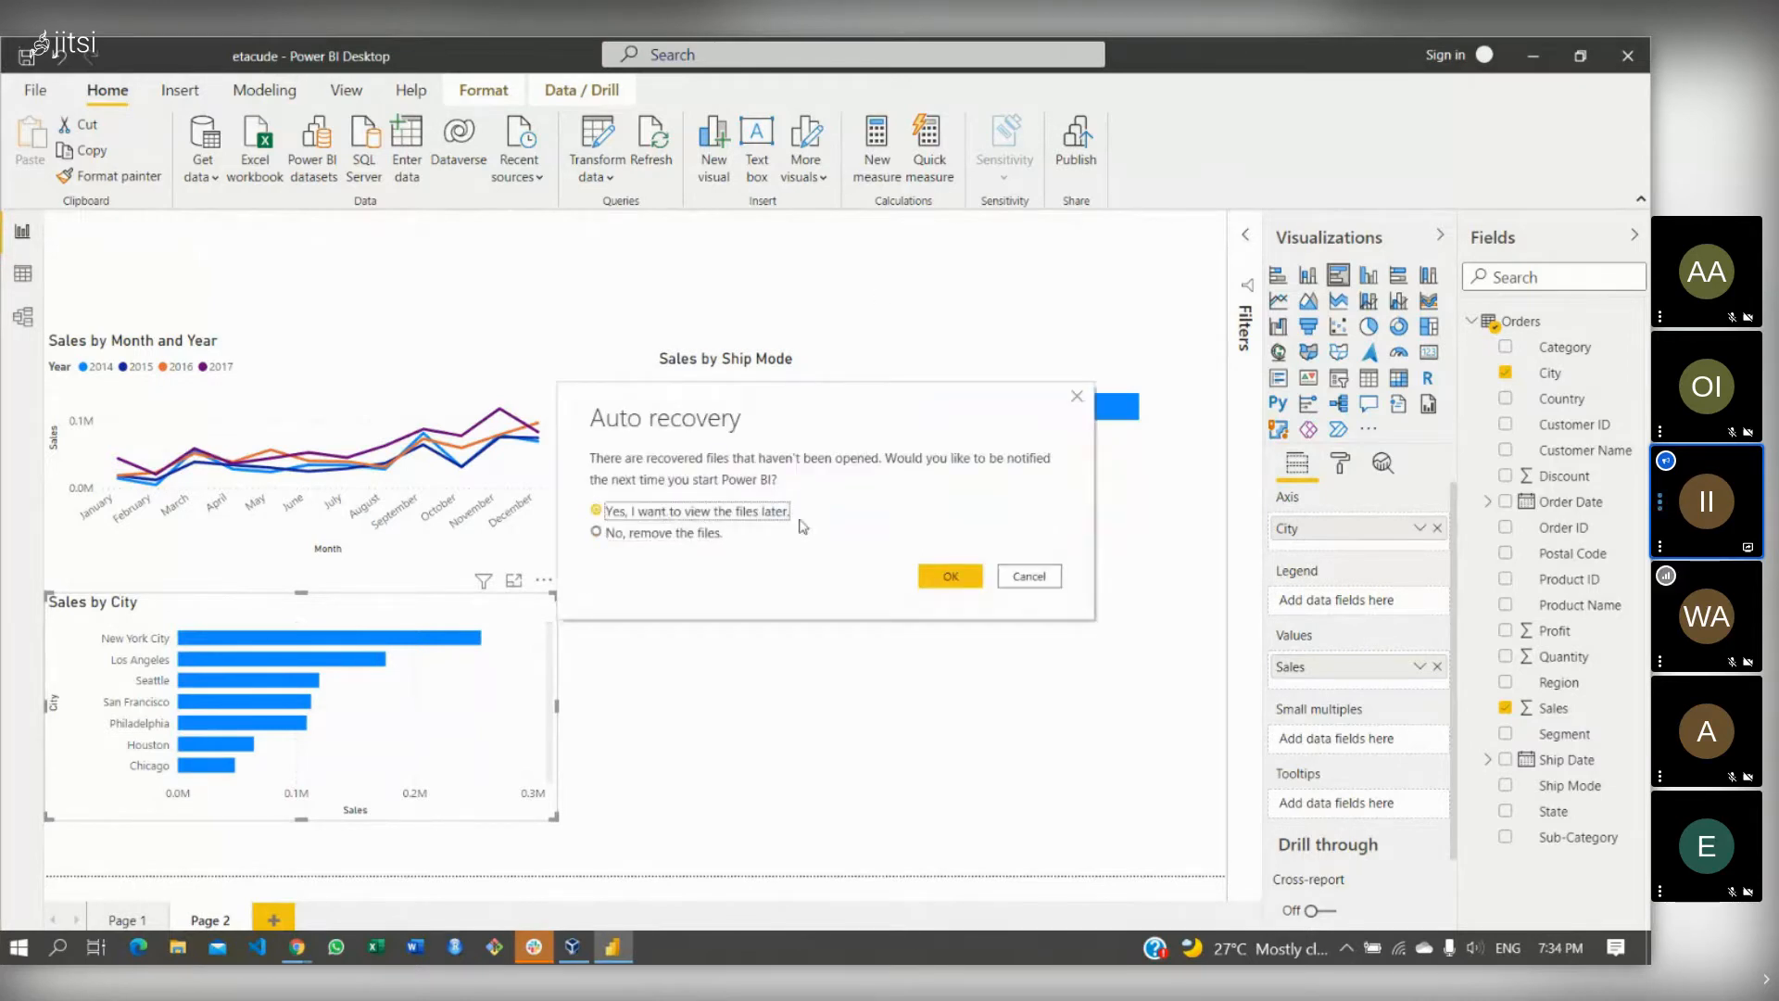
click(956, 580)
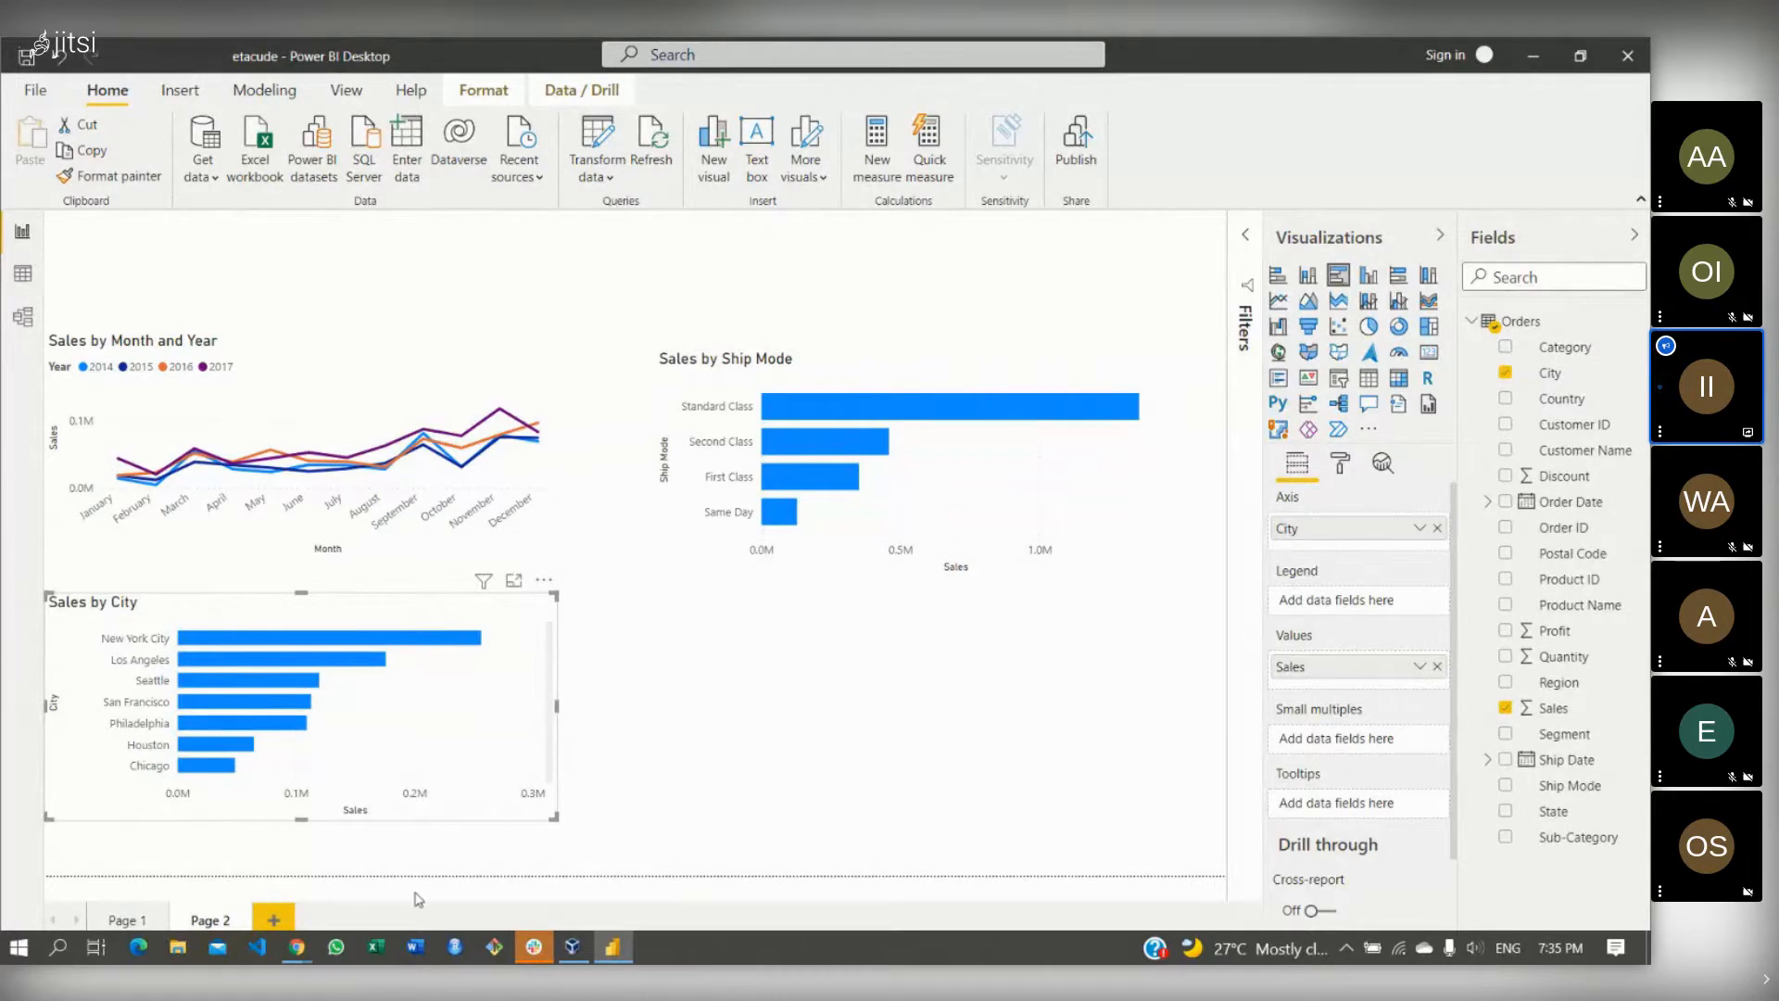
mouse_move(292, 948)
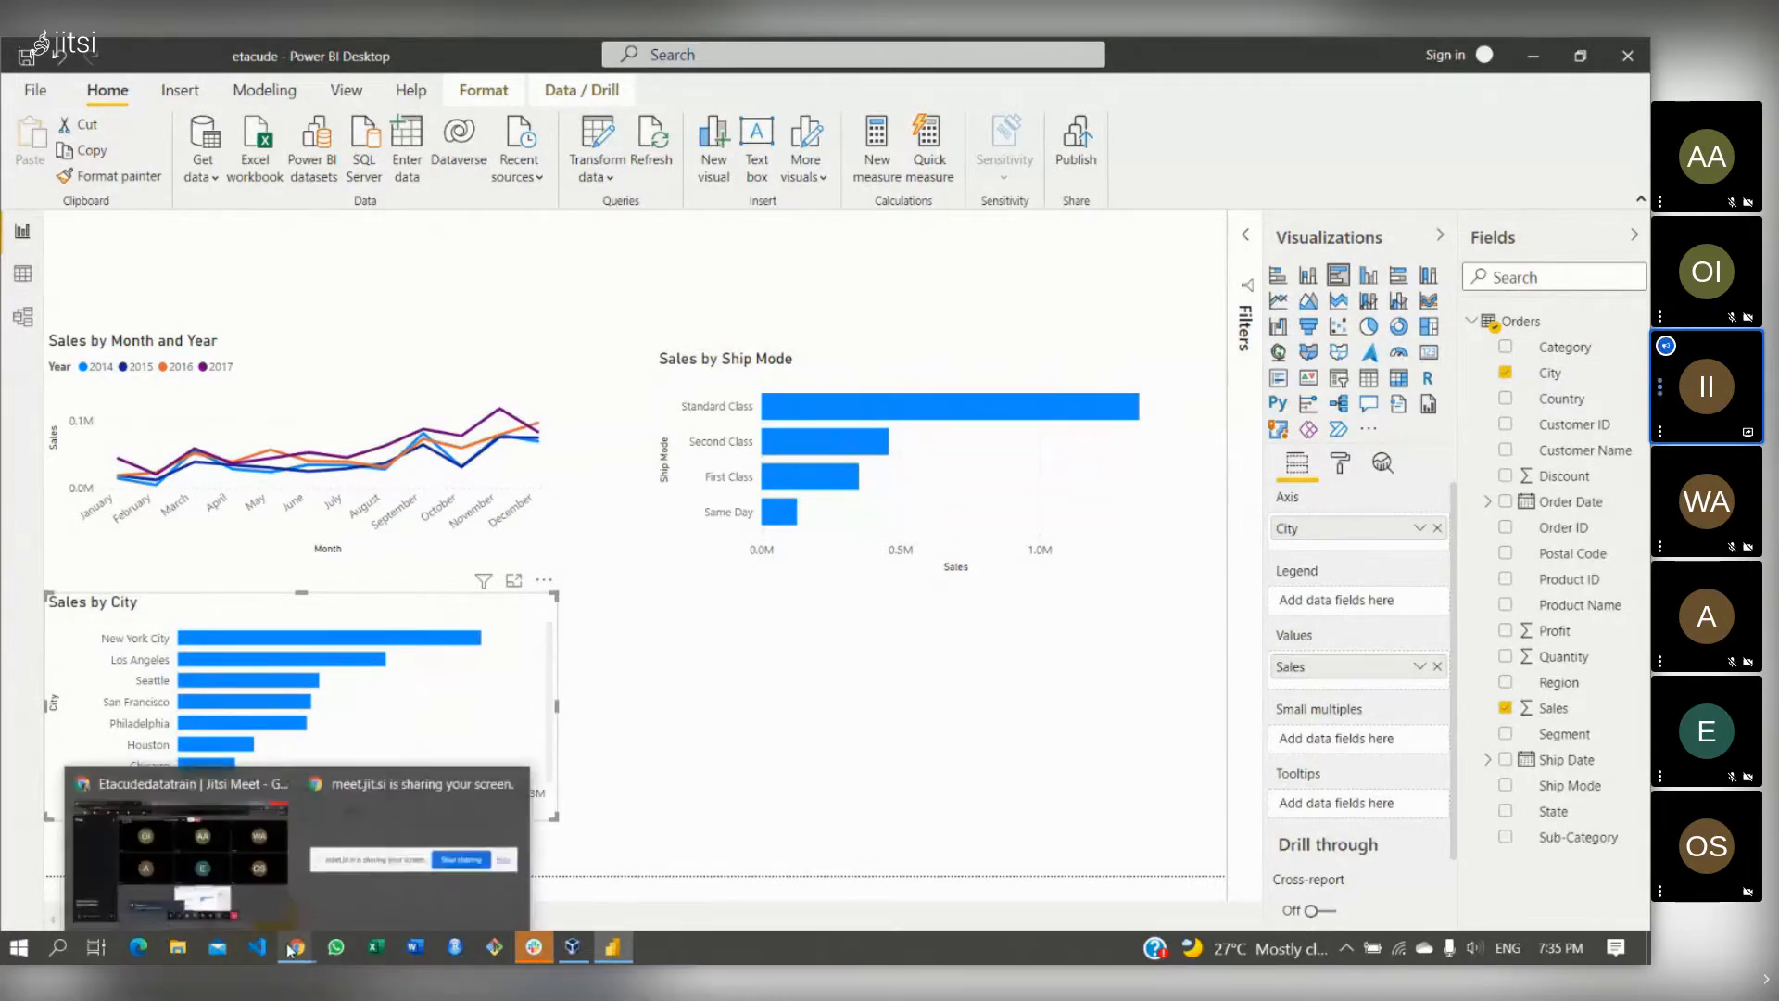
click(197, 814)
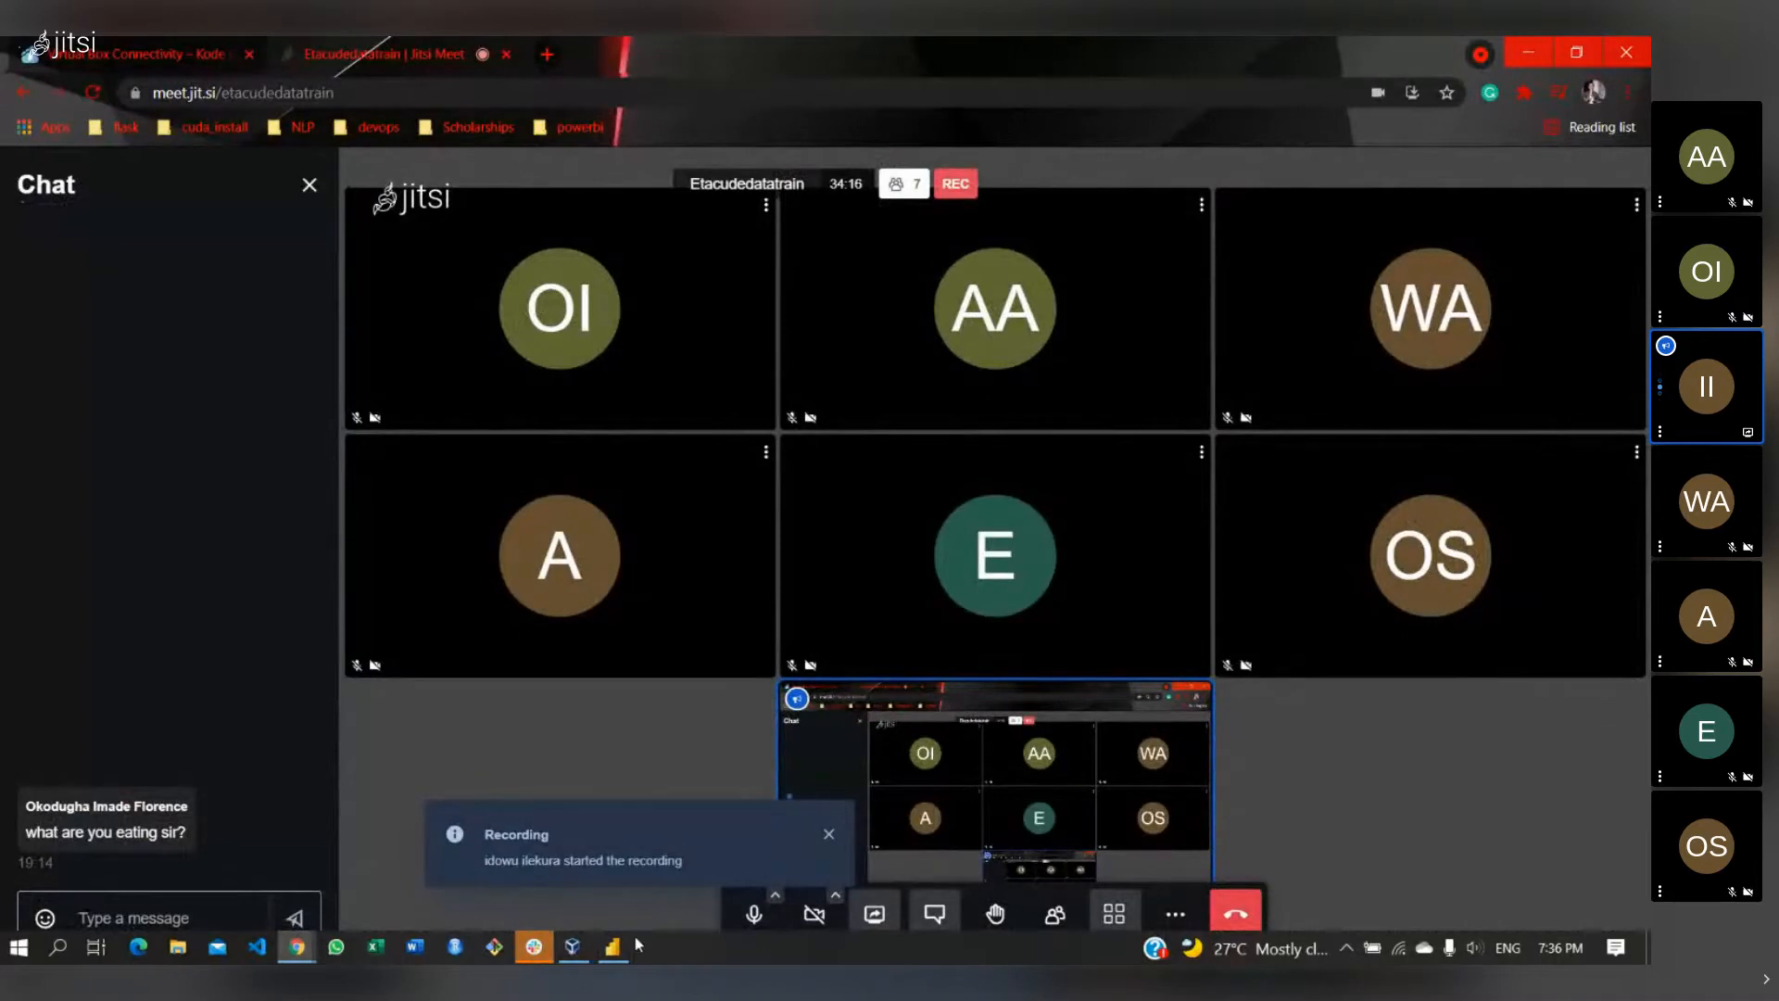
click(614, 949)
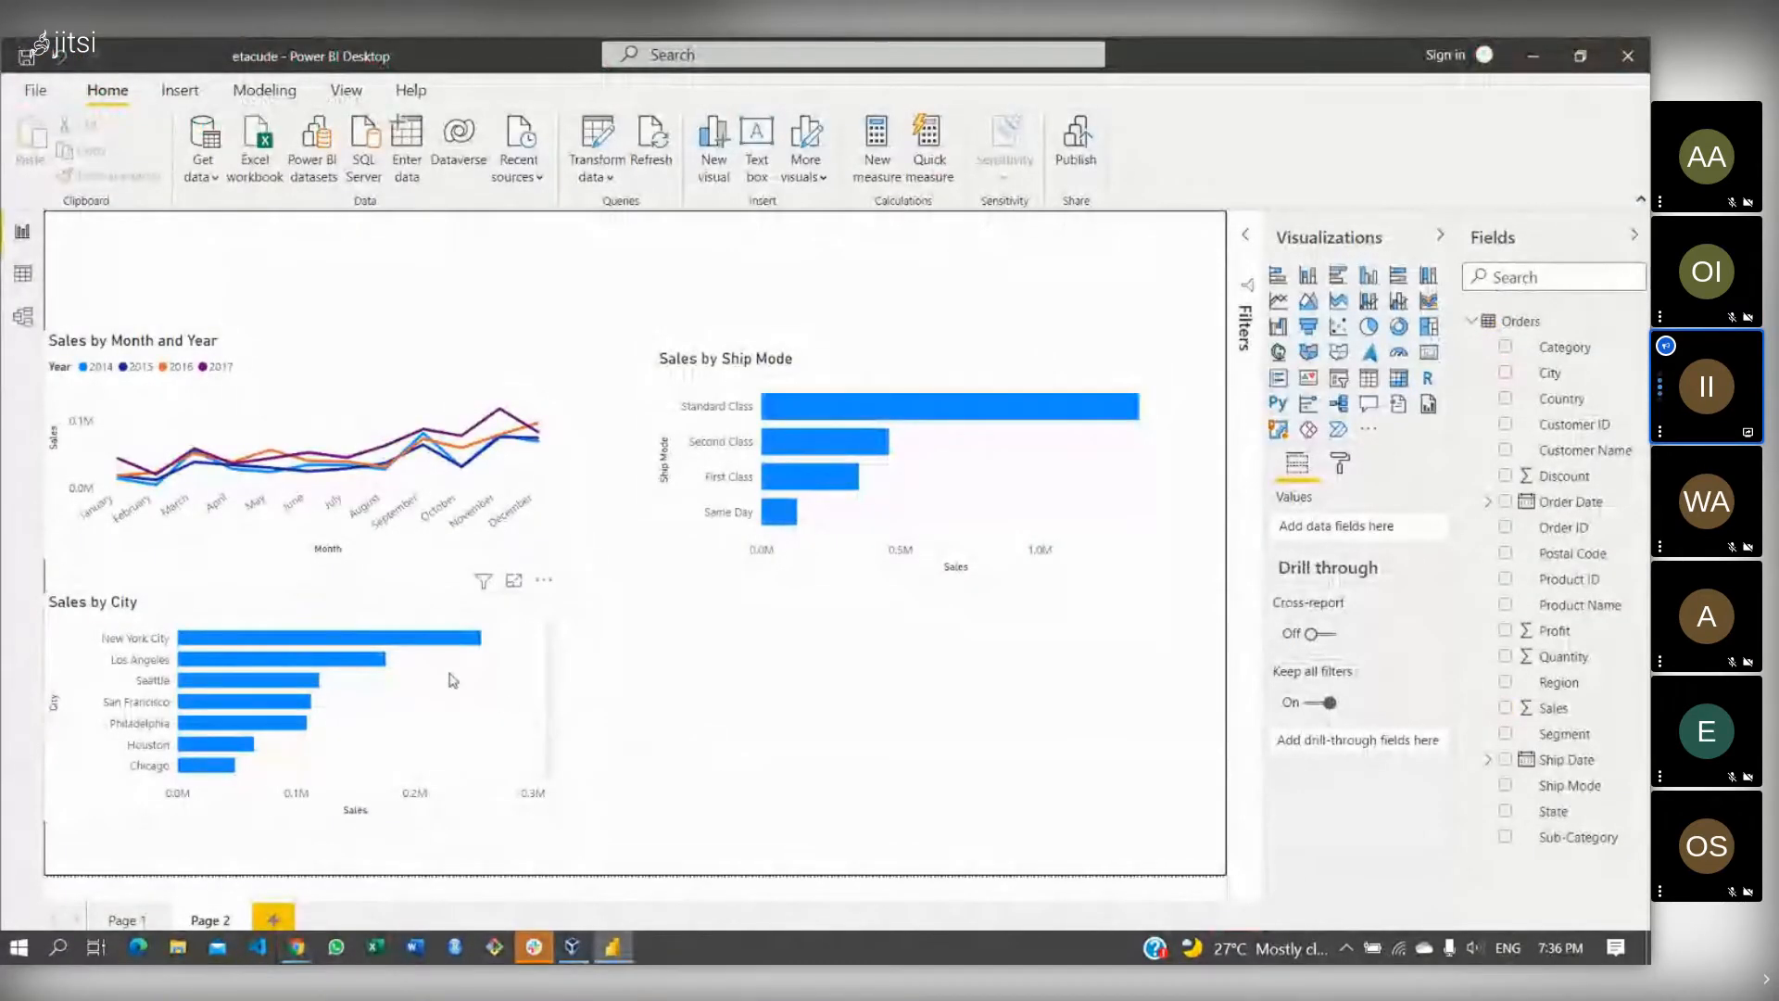
- Select the Sales by City chart, show the Filters pane, then switch to the Jitsi Meet window
click(523, 609)
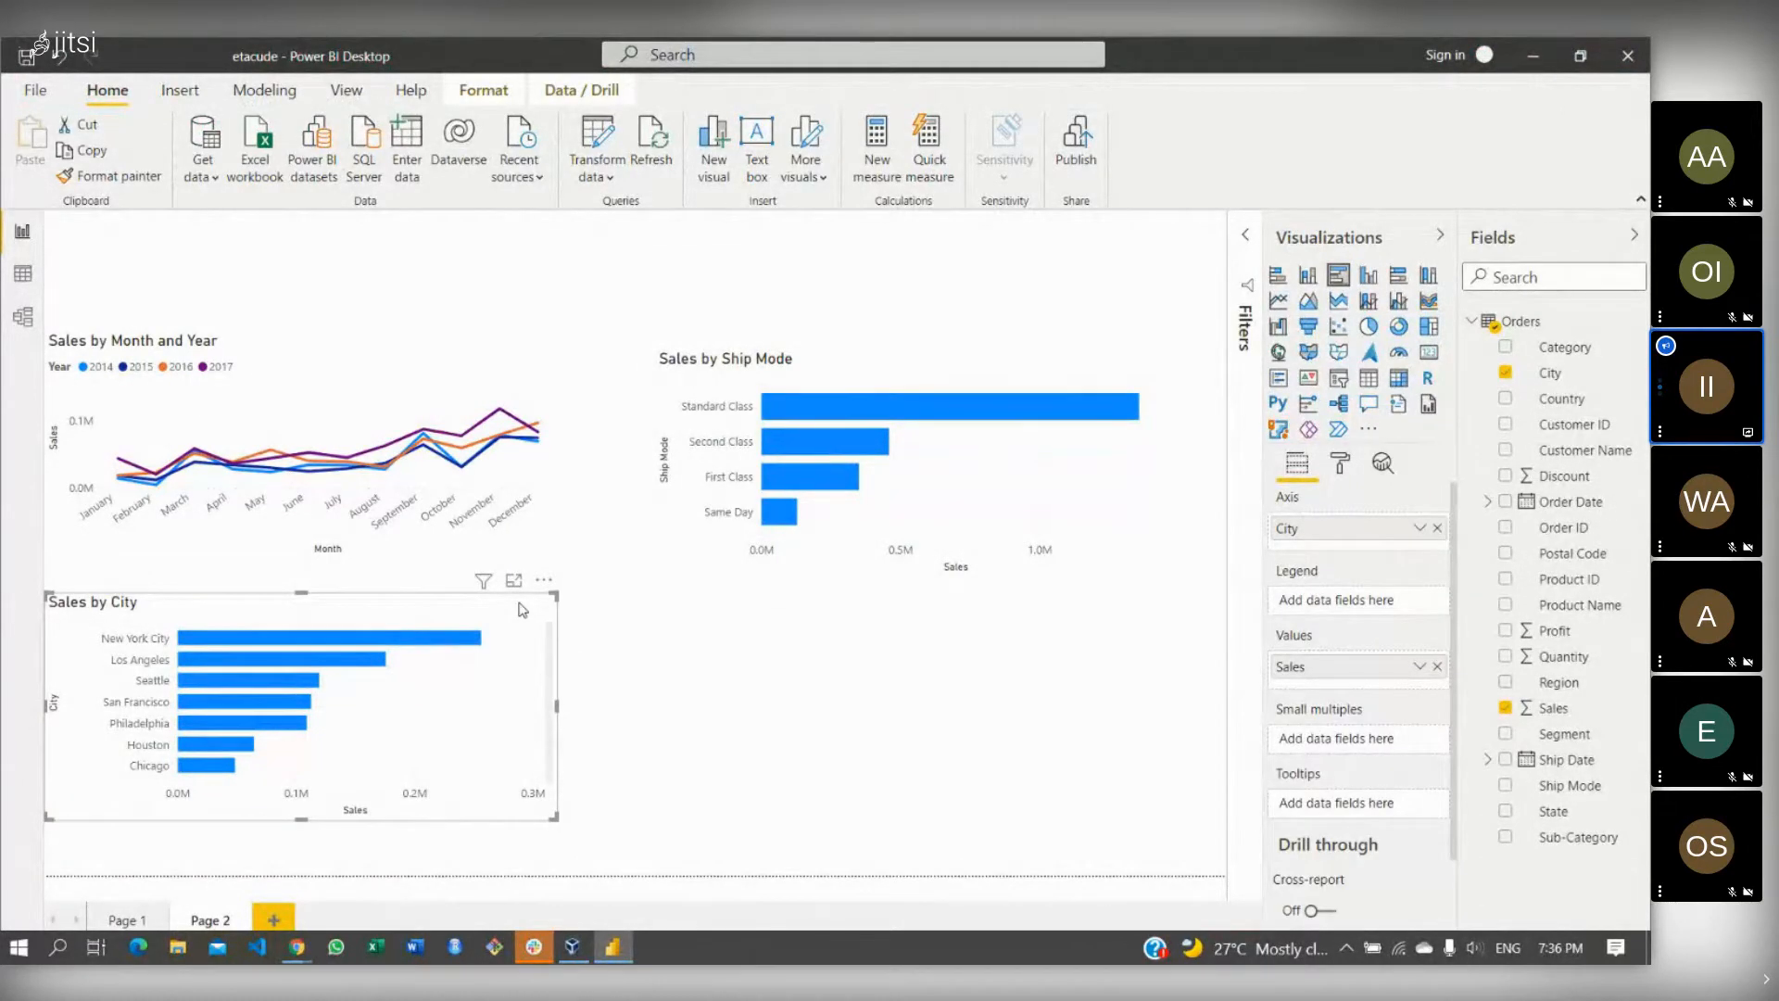
click(1249, 236)
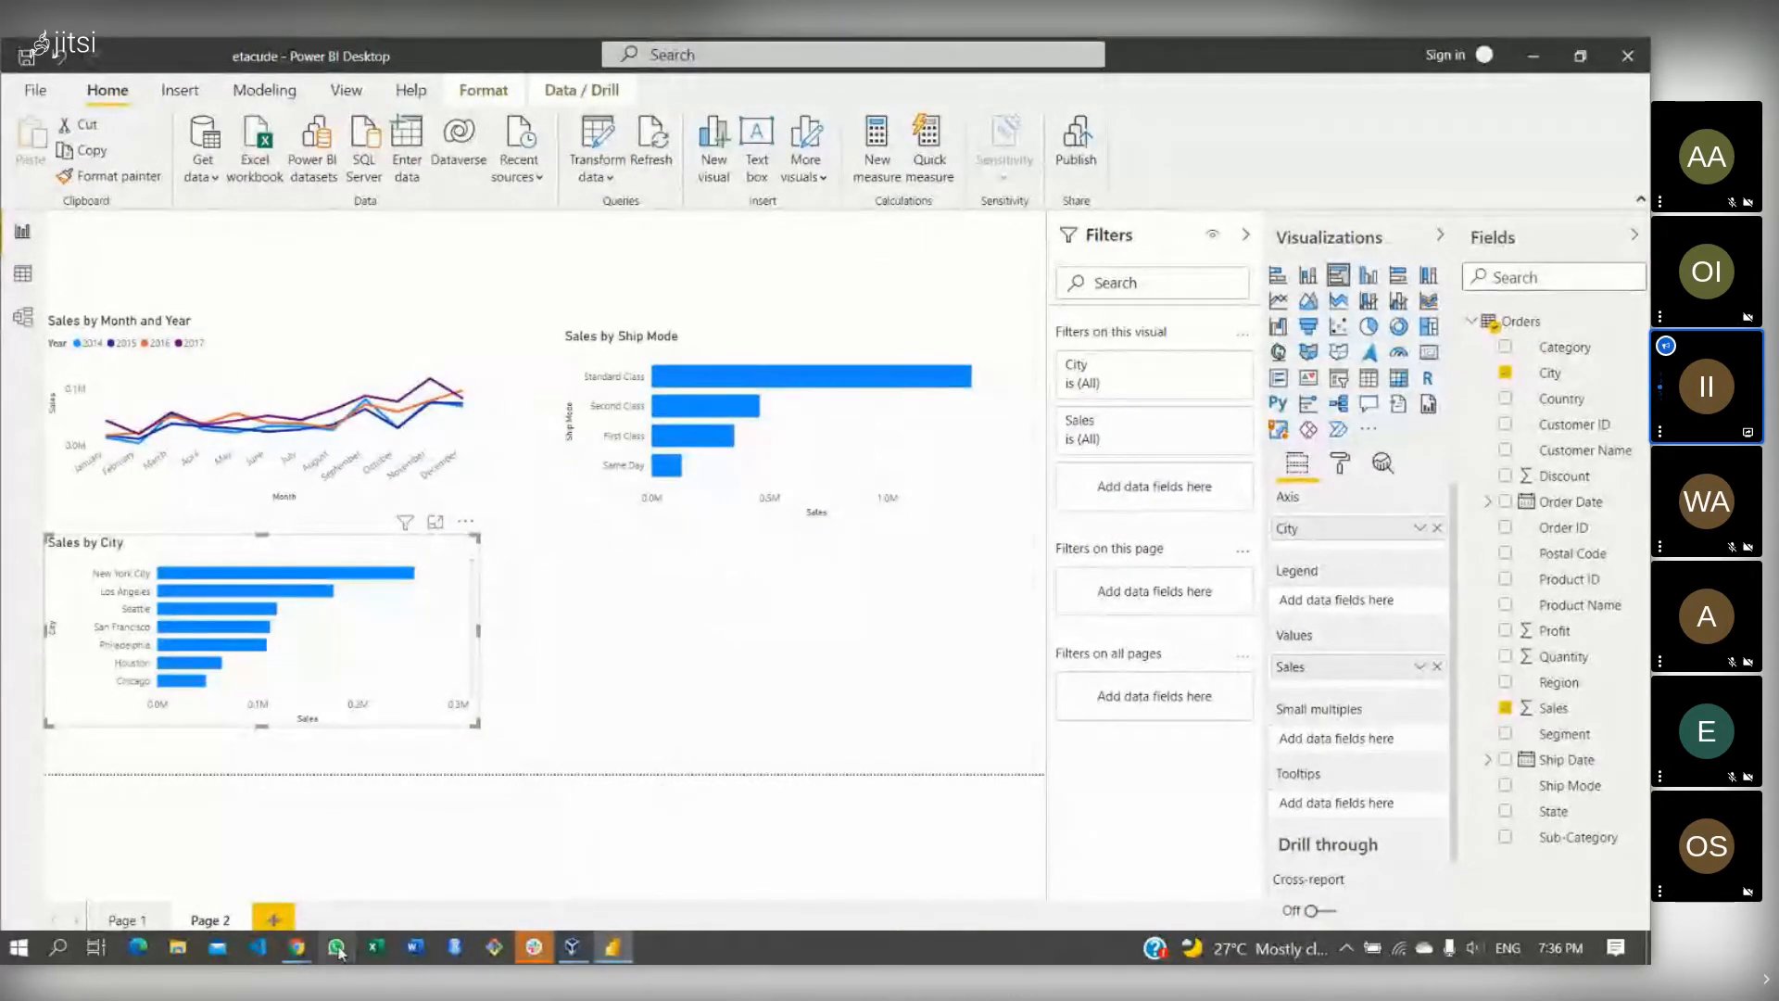
mouse_move(302, 952)
click(245, 866)
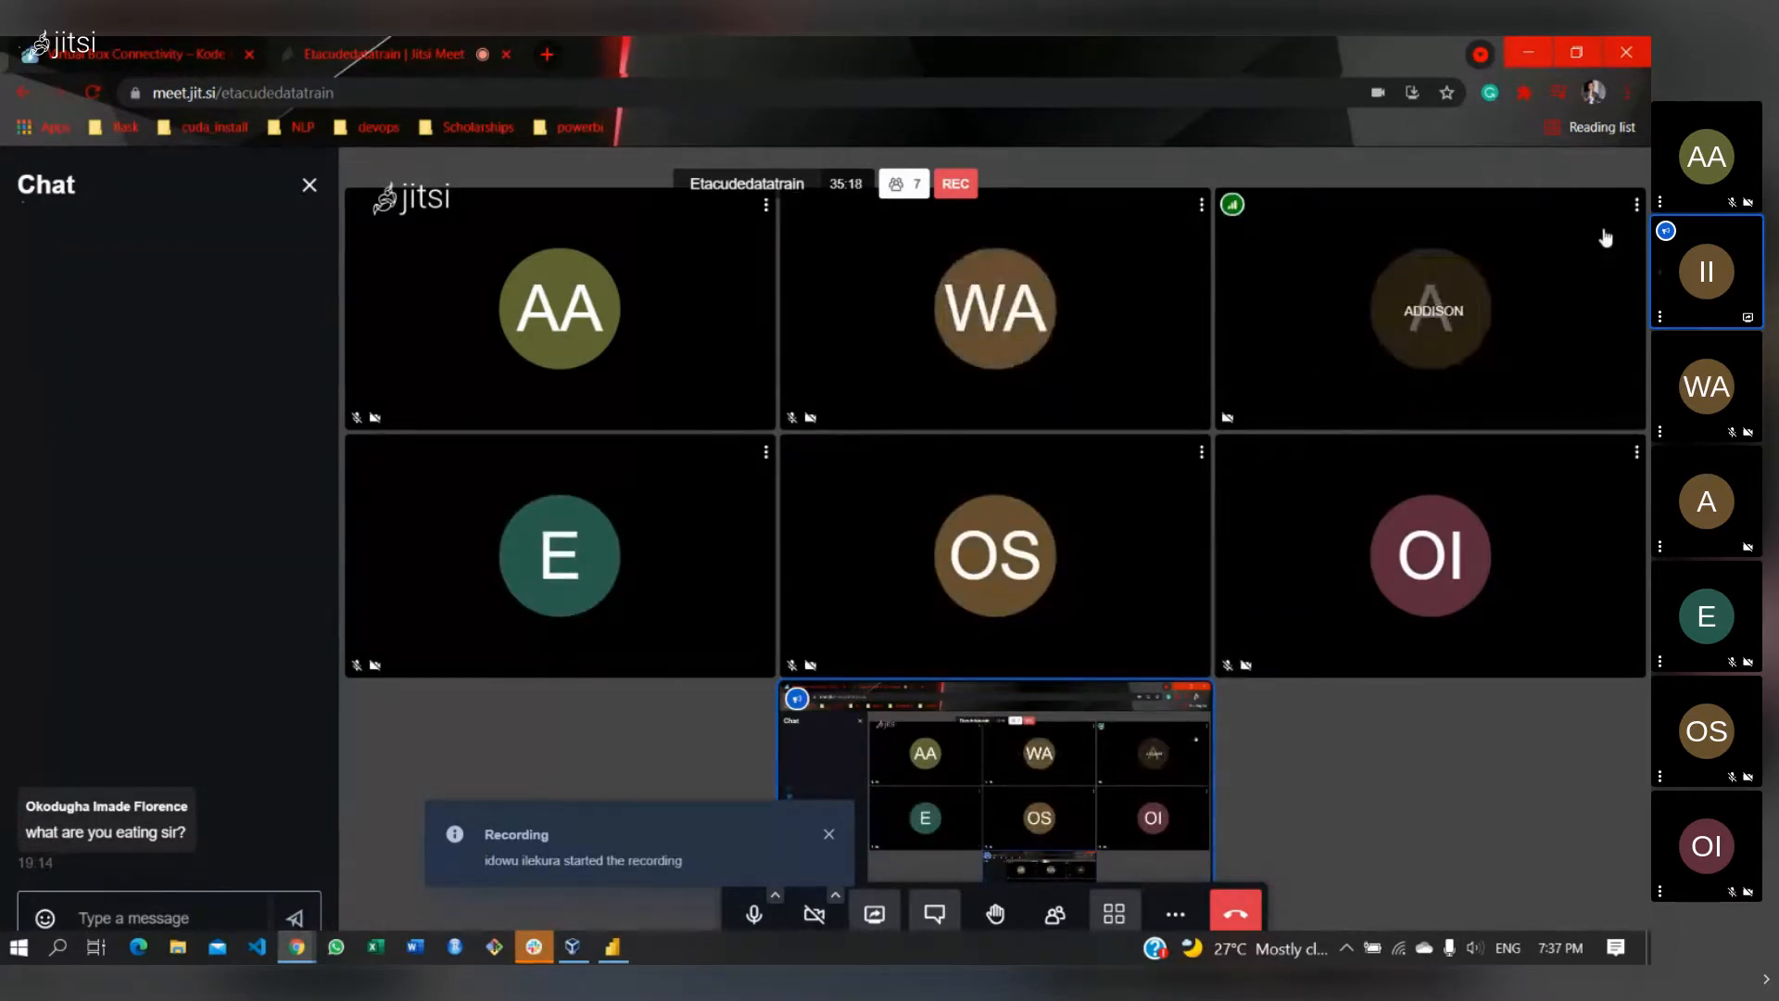
- Mute a participant from their tile's menu, then switch back to the Power BI report
click(1634, 207)
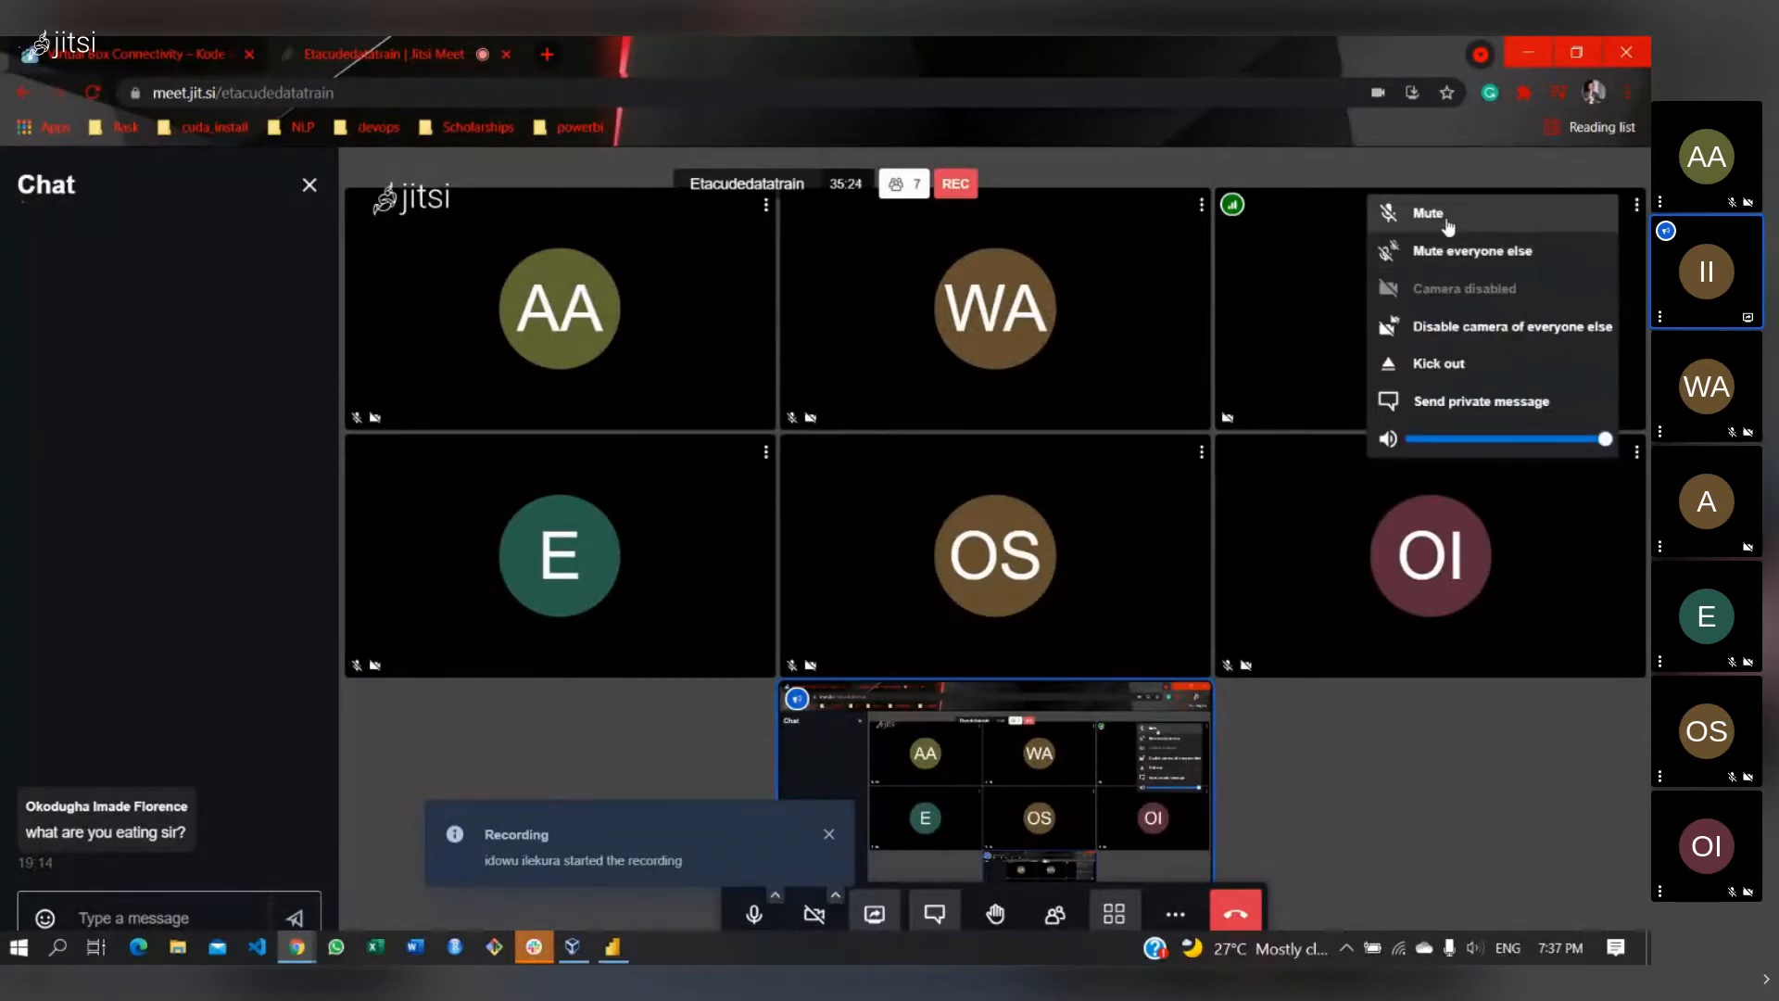
click(1428, 213)
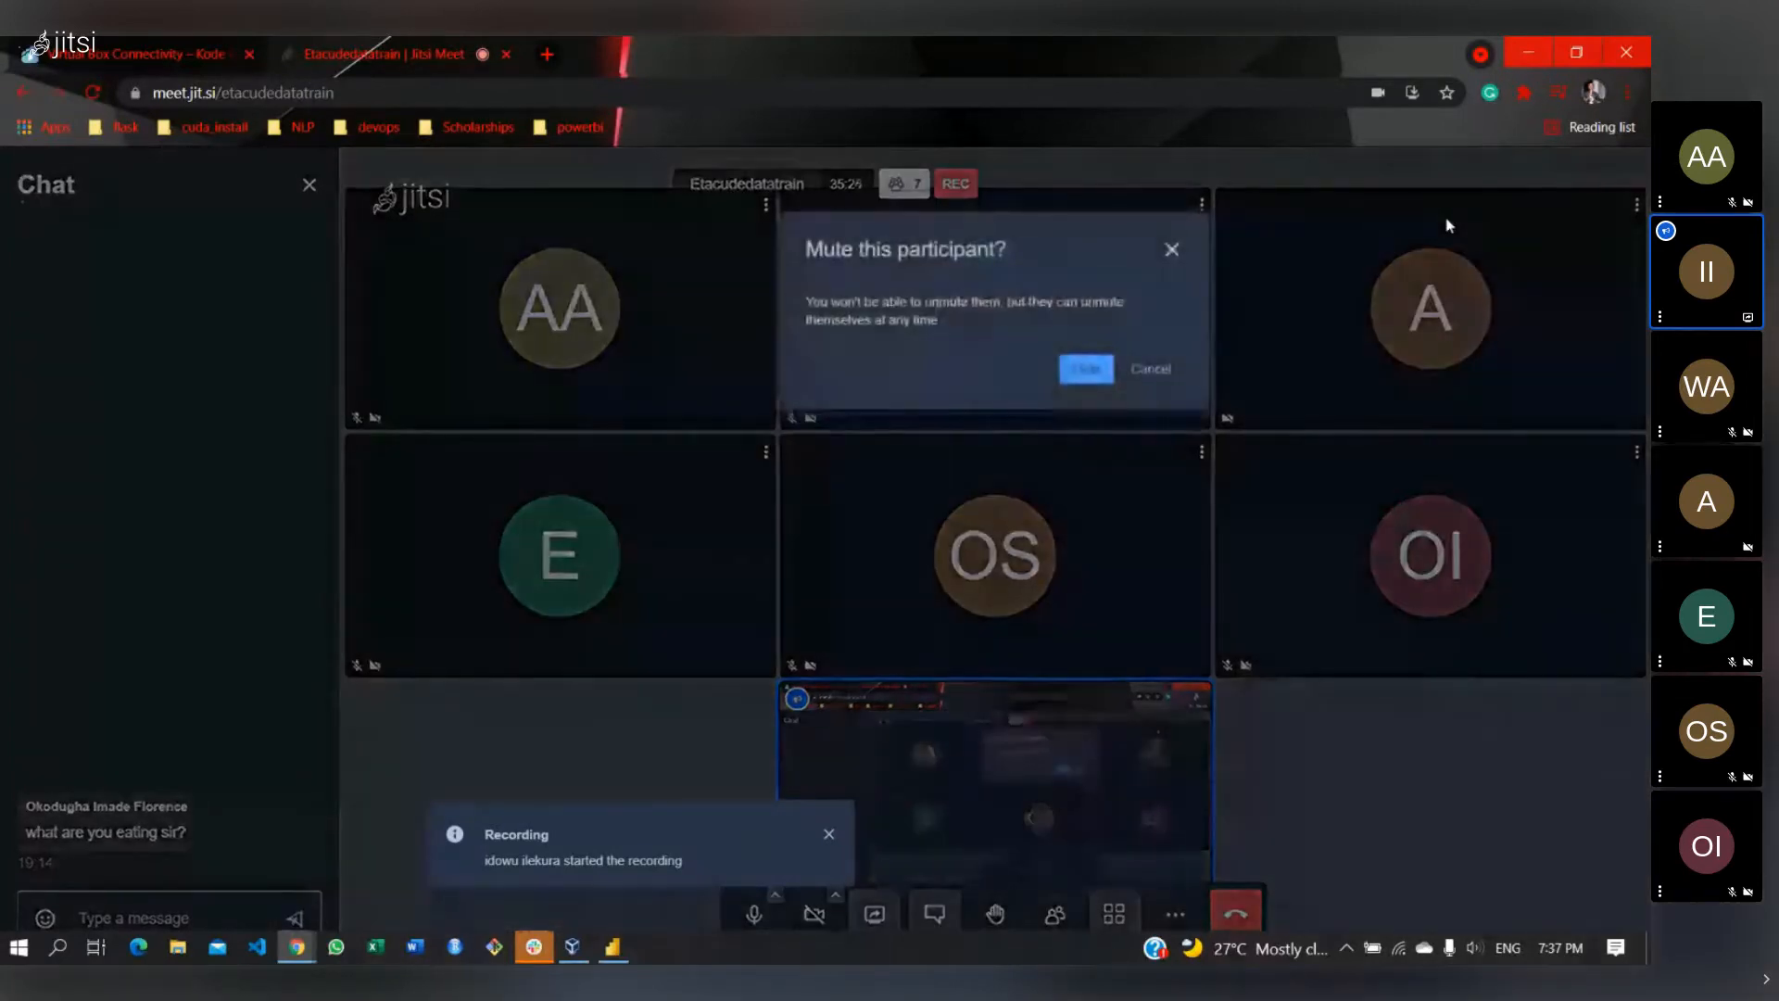
click(1084, 368)
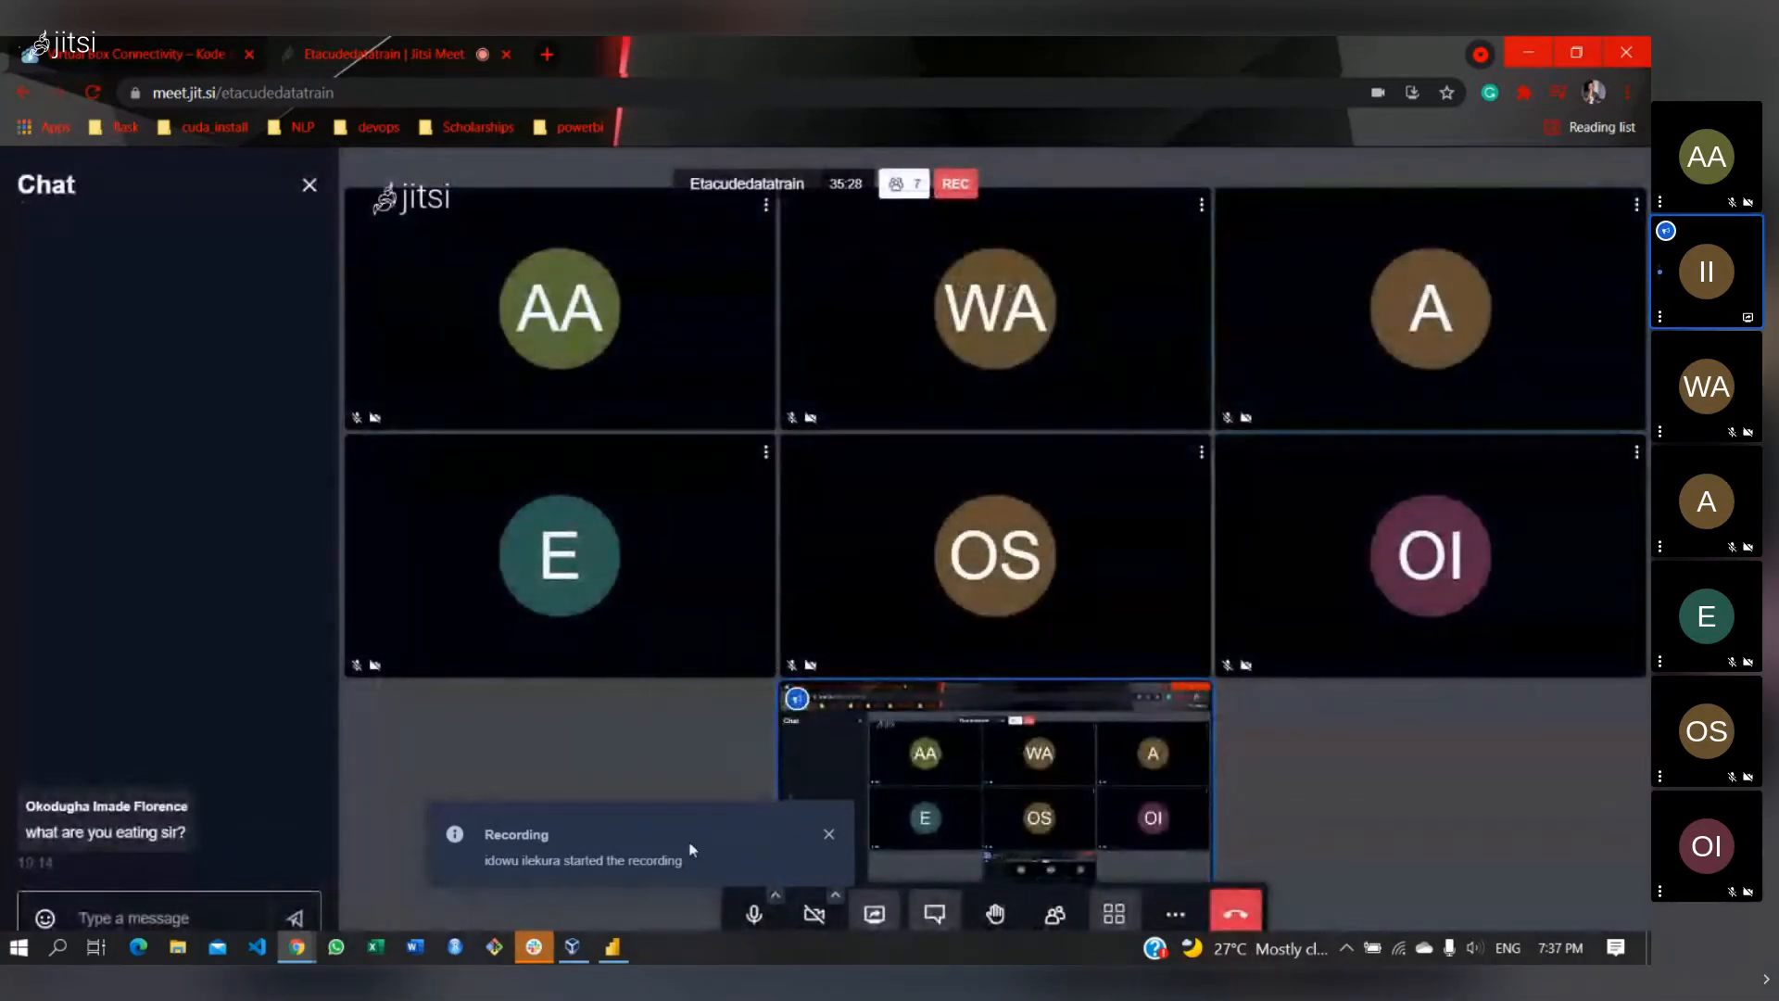
click(613, 950)
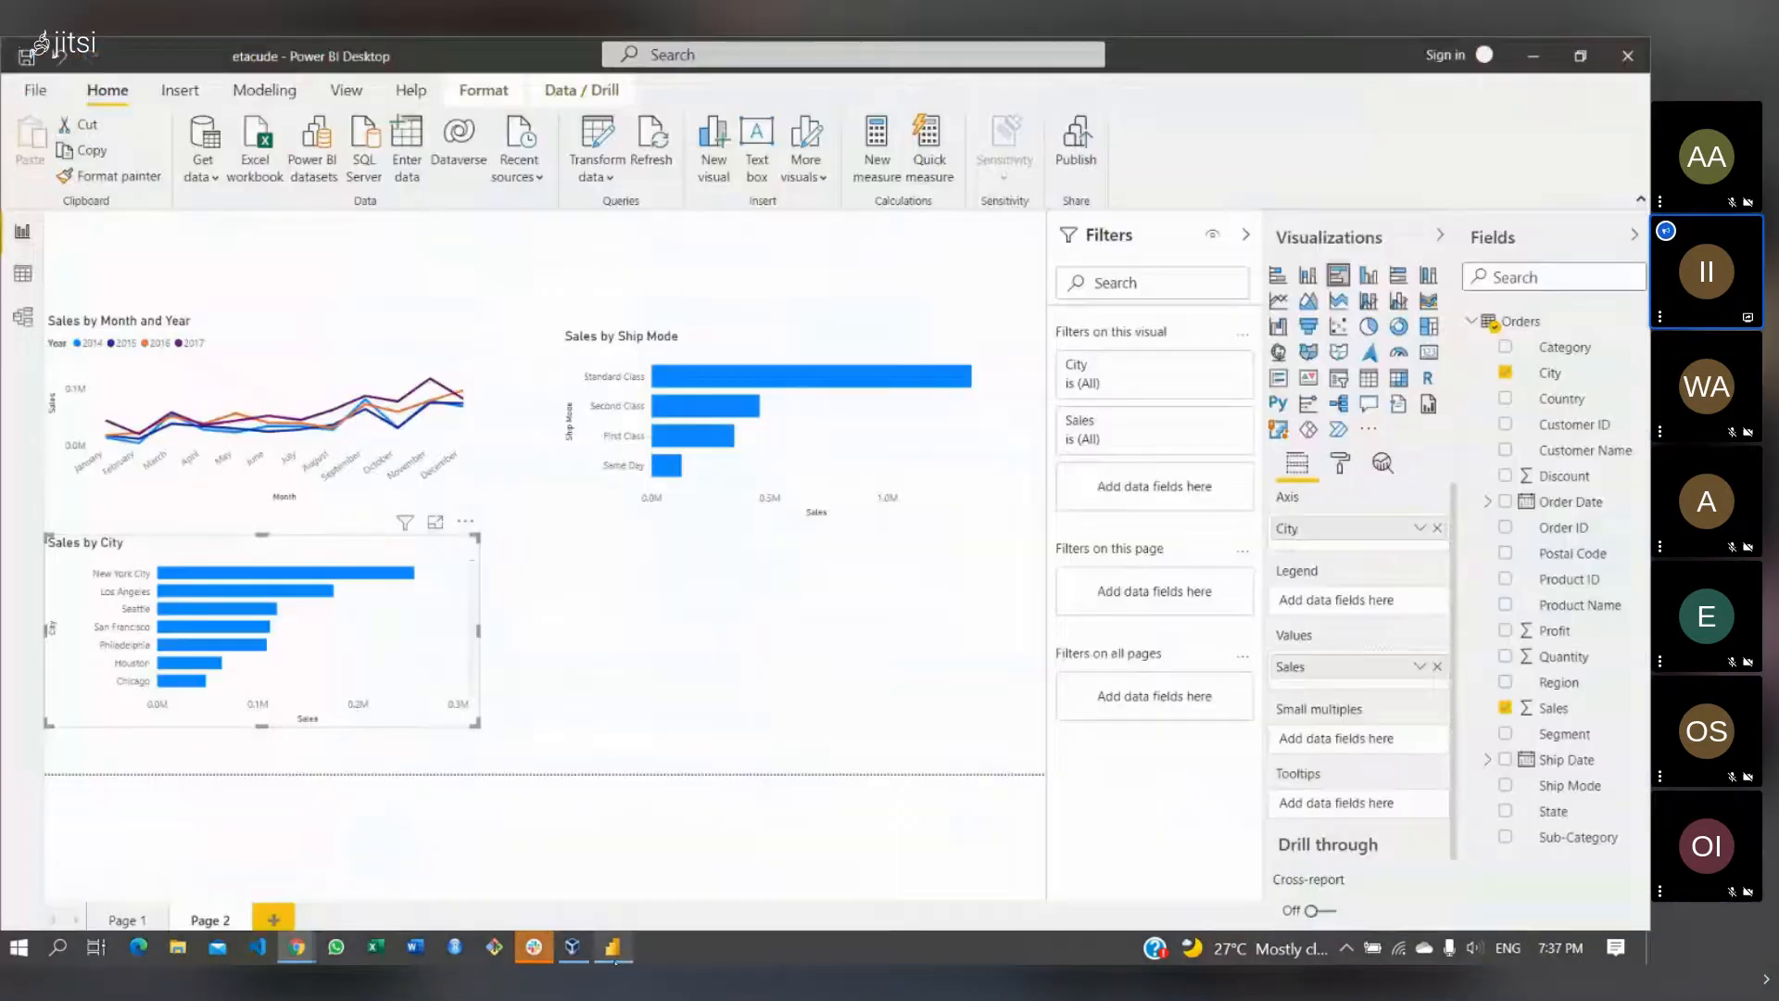
- Select the Sales by City chart and expand its City filter card to browse the city list
click(790, 714)
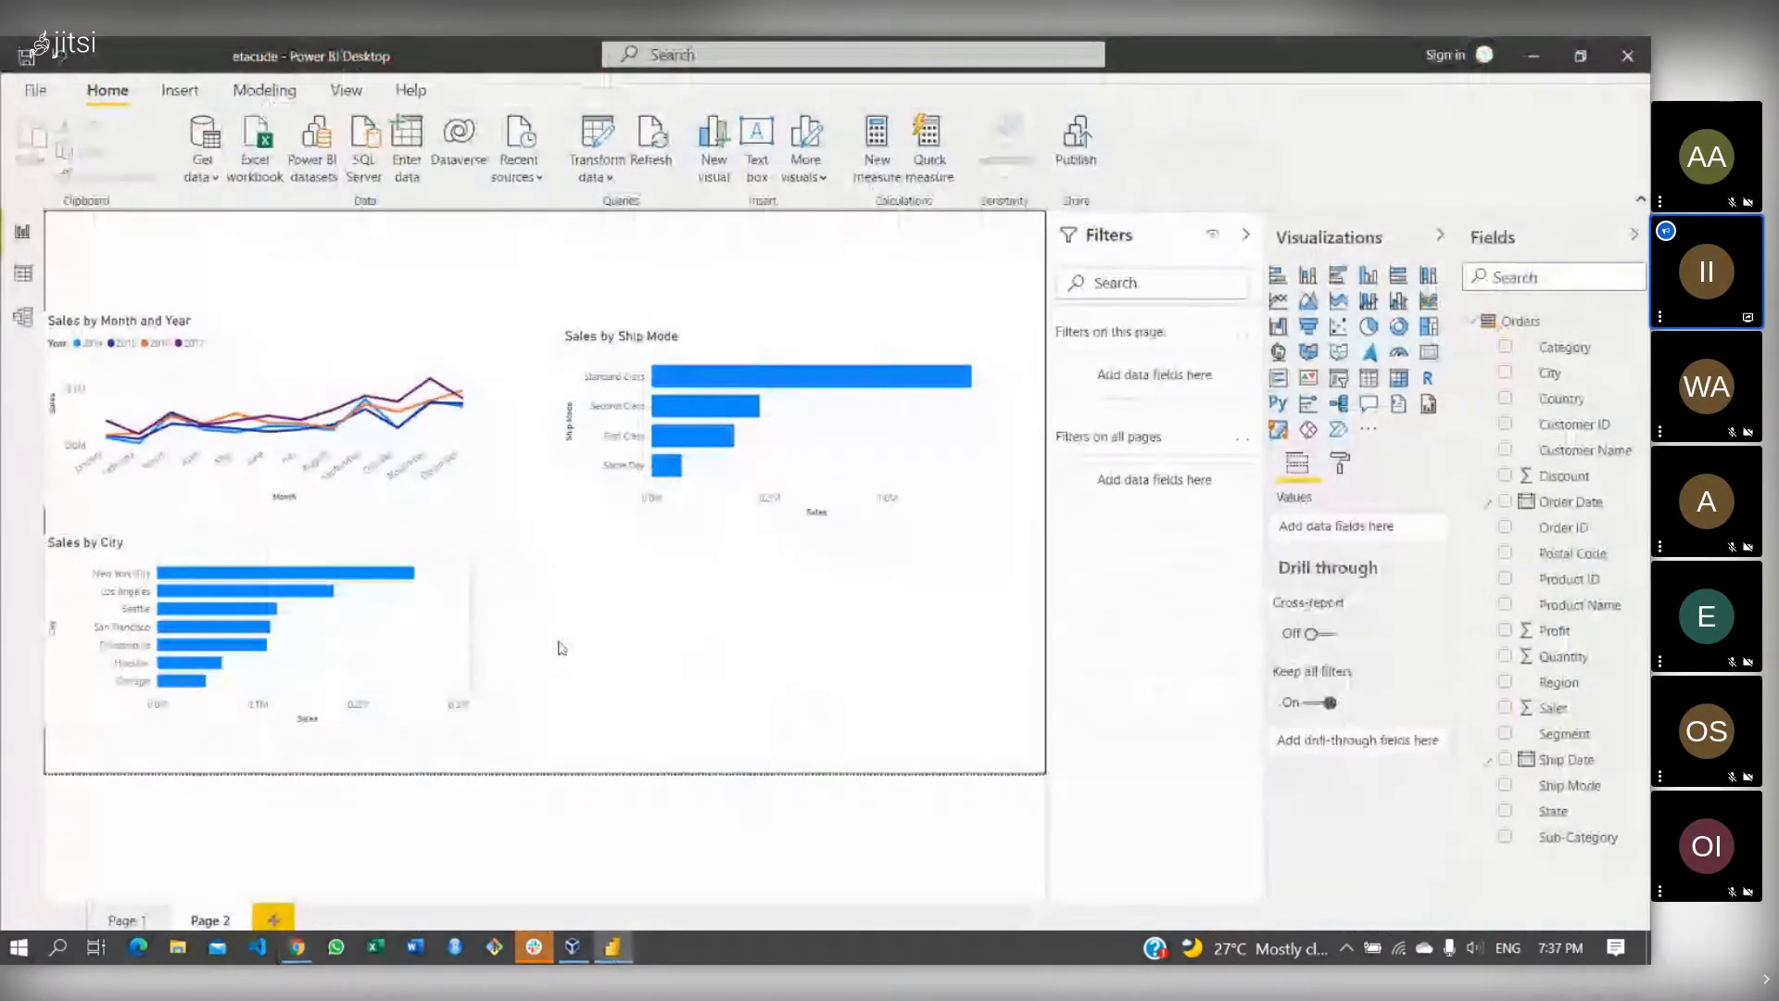
click(471, 623)
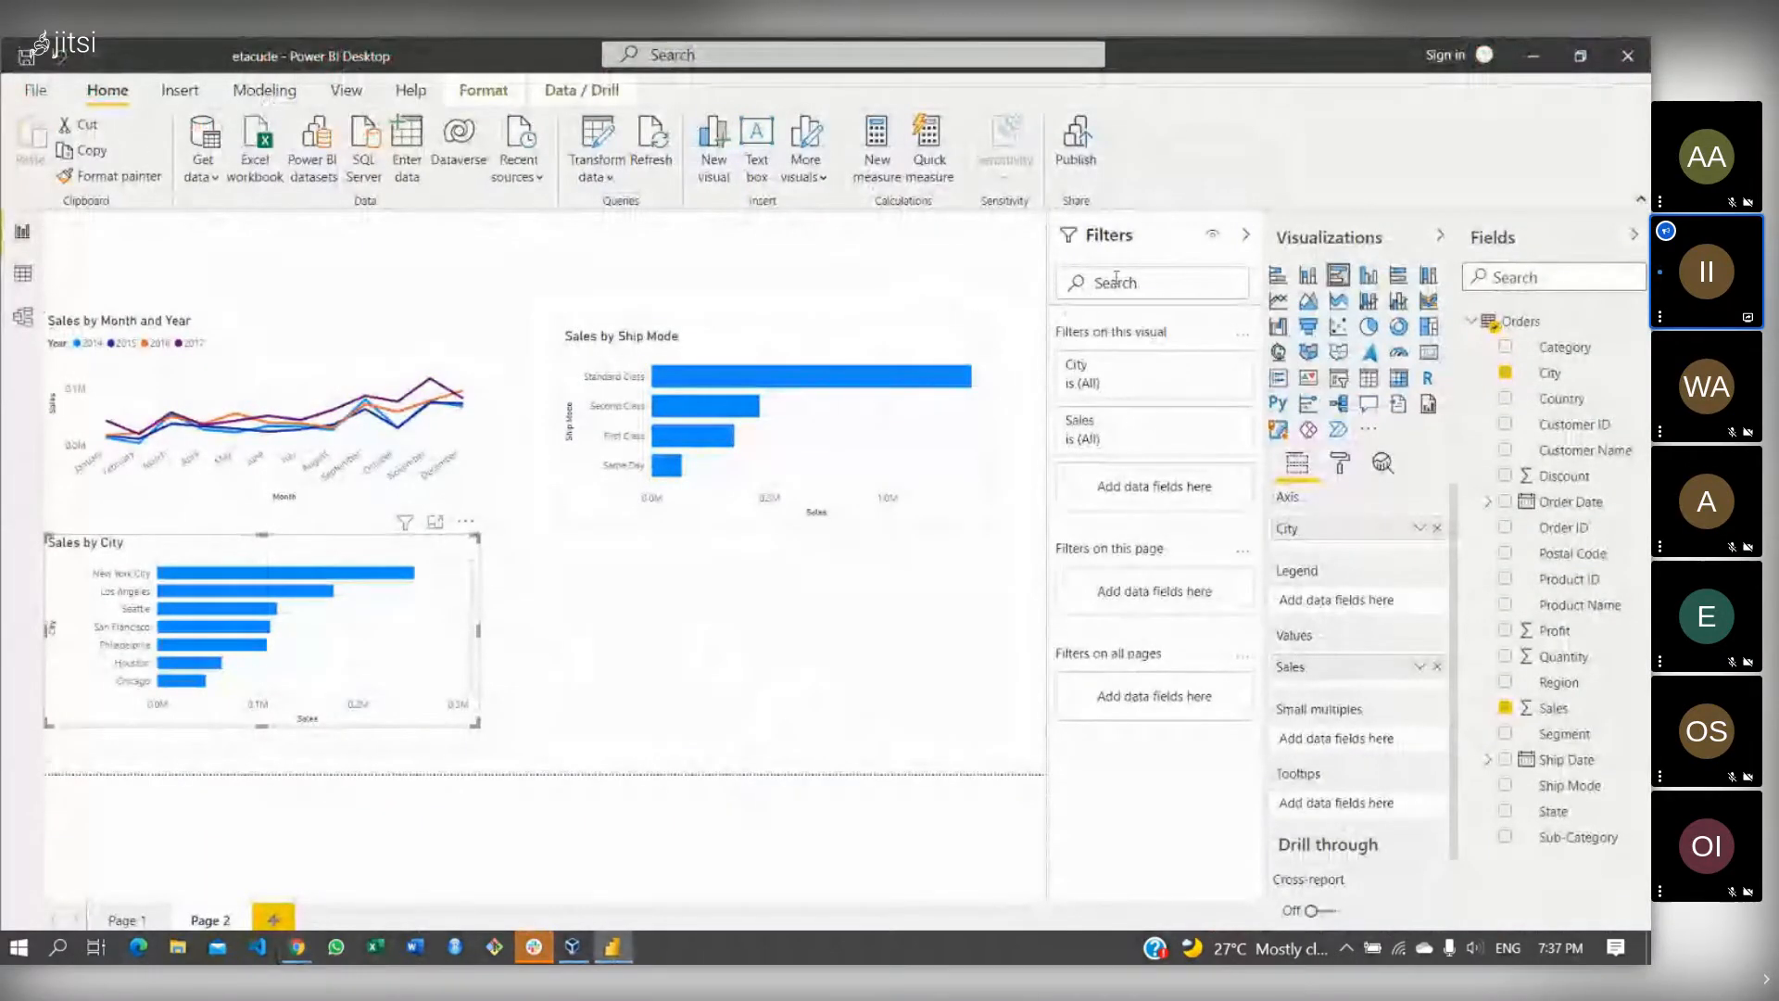
click(1096, 376)
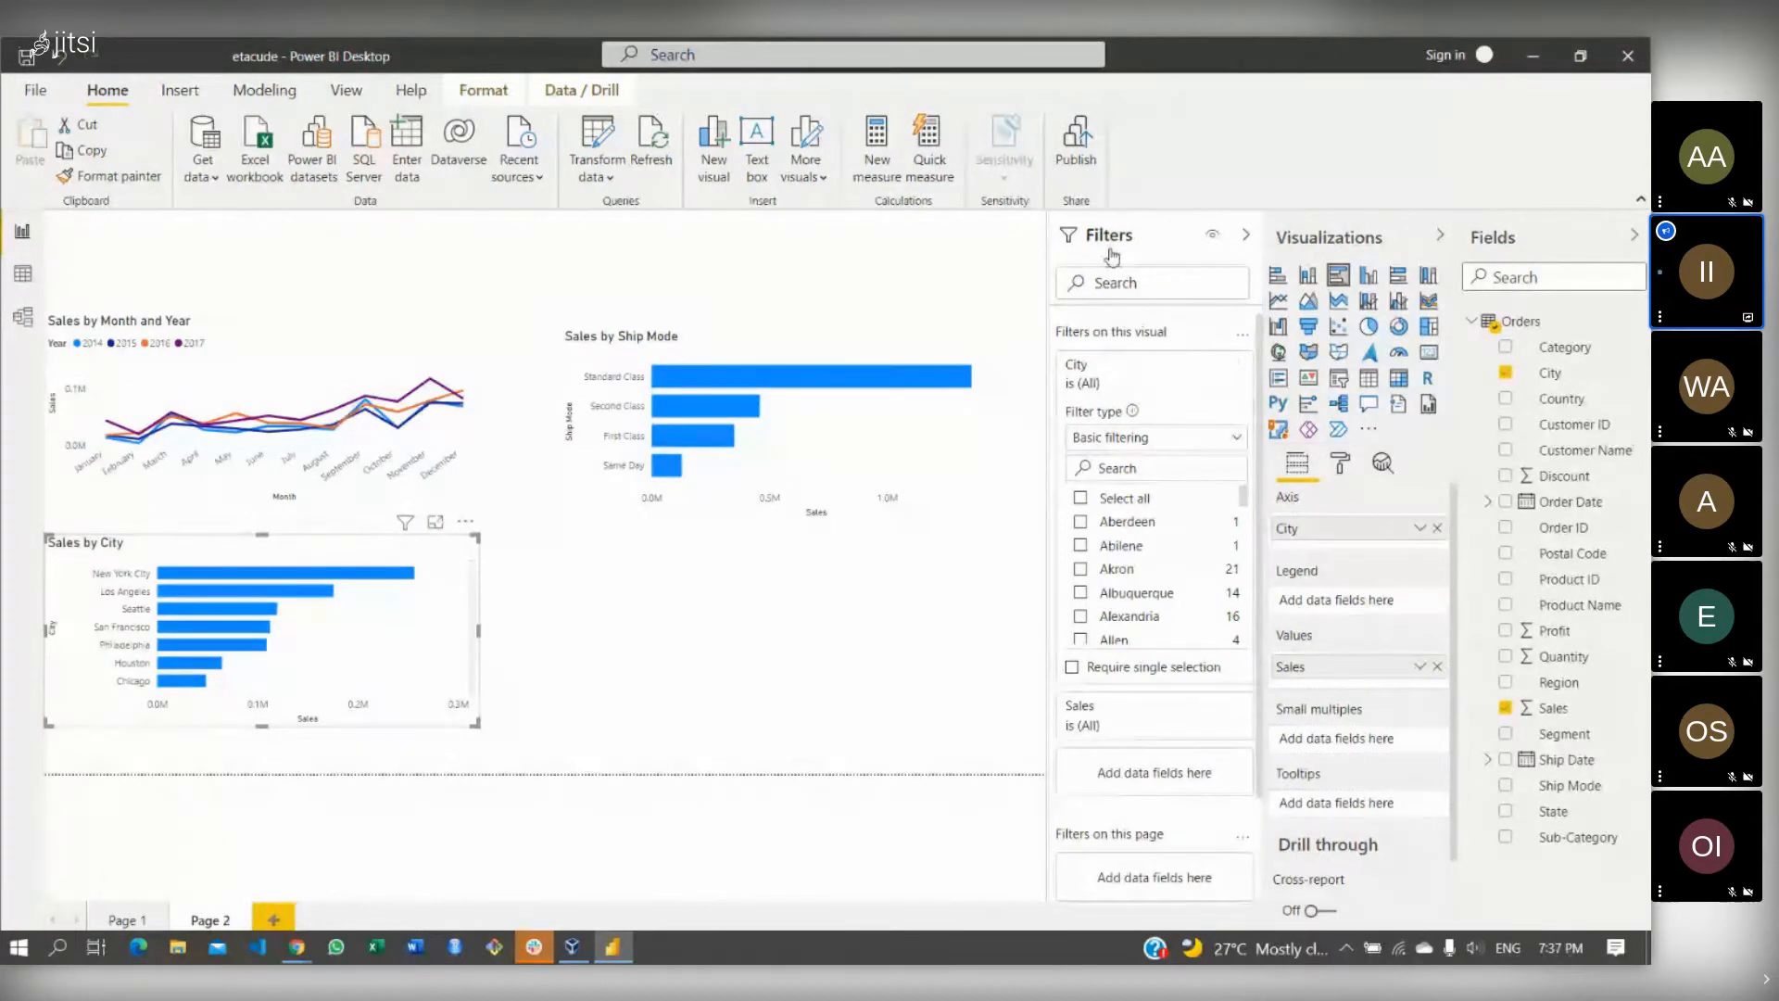
click(1245, 236)
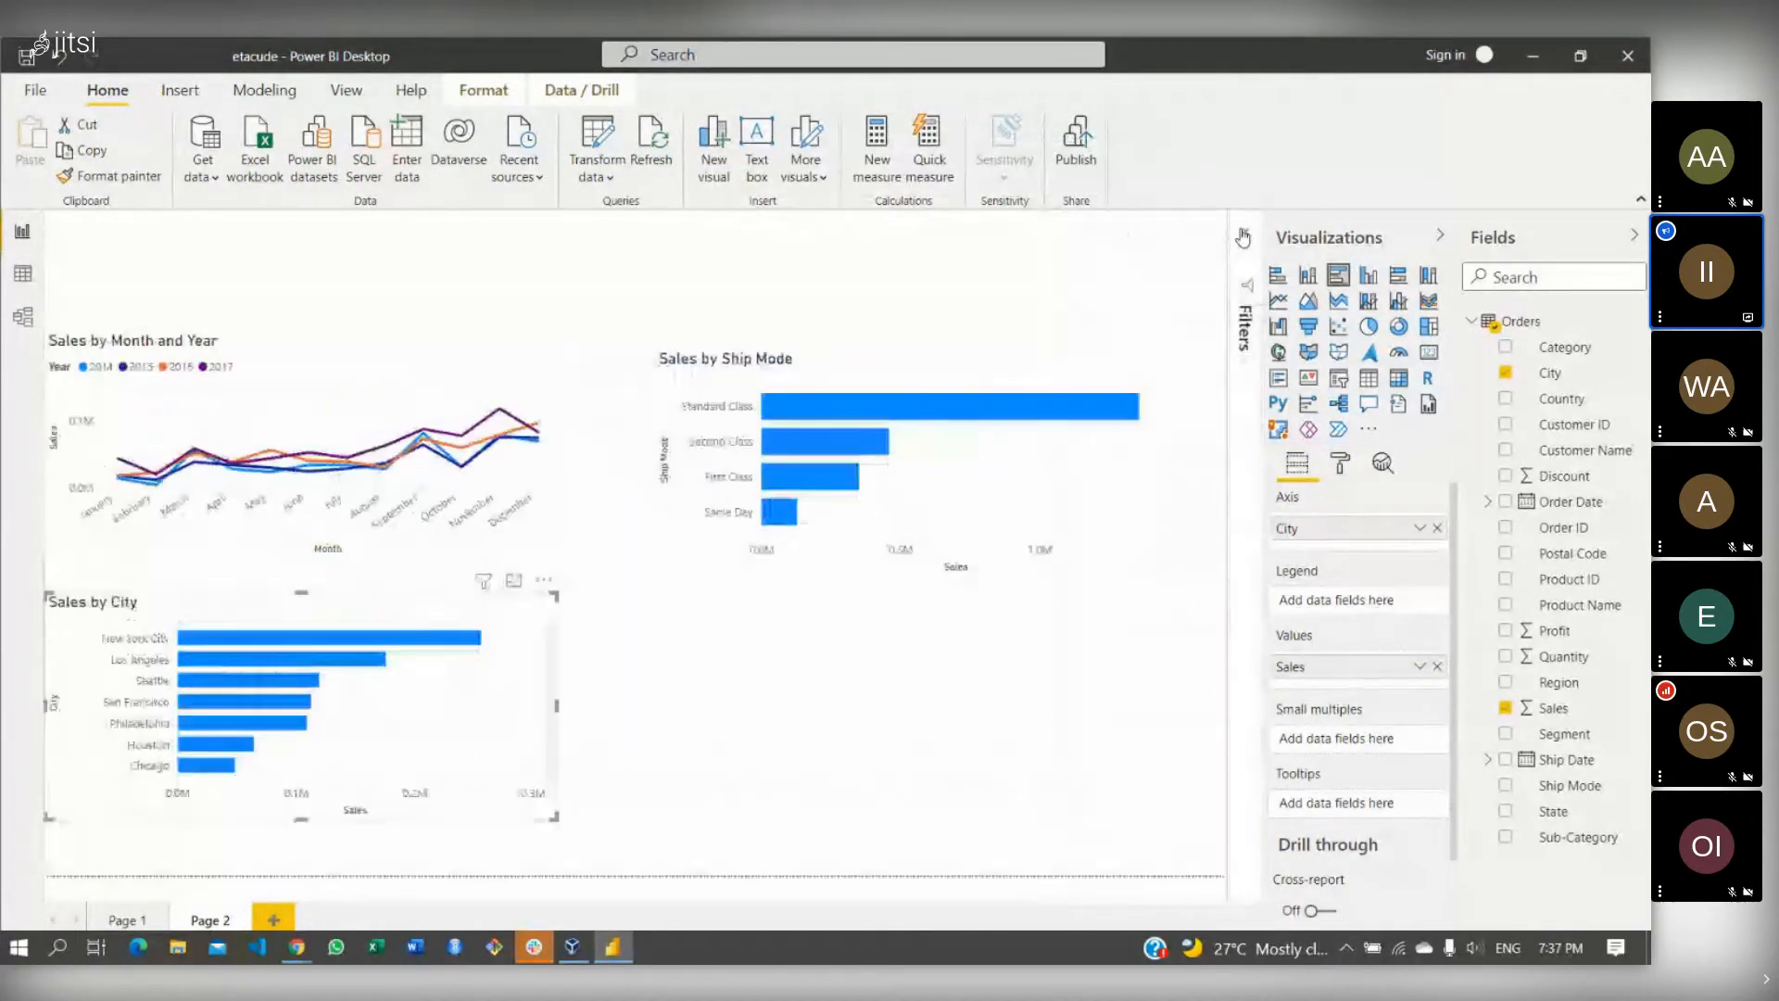
click(1243, 236)
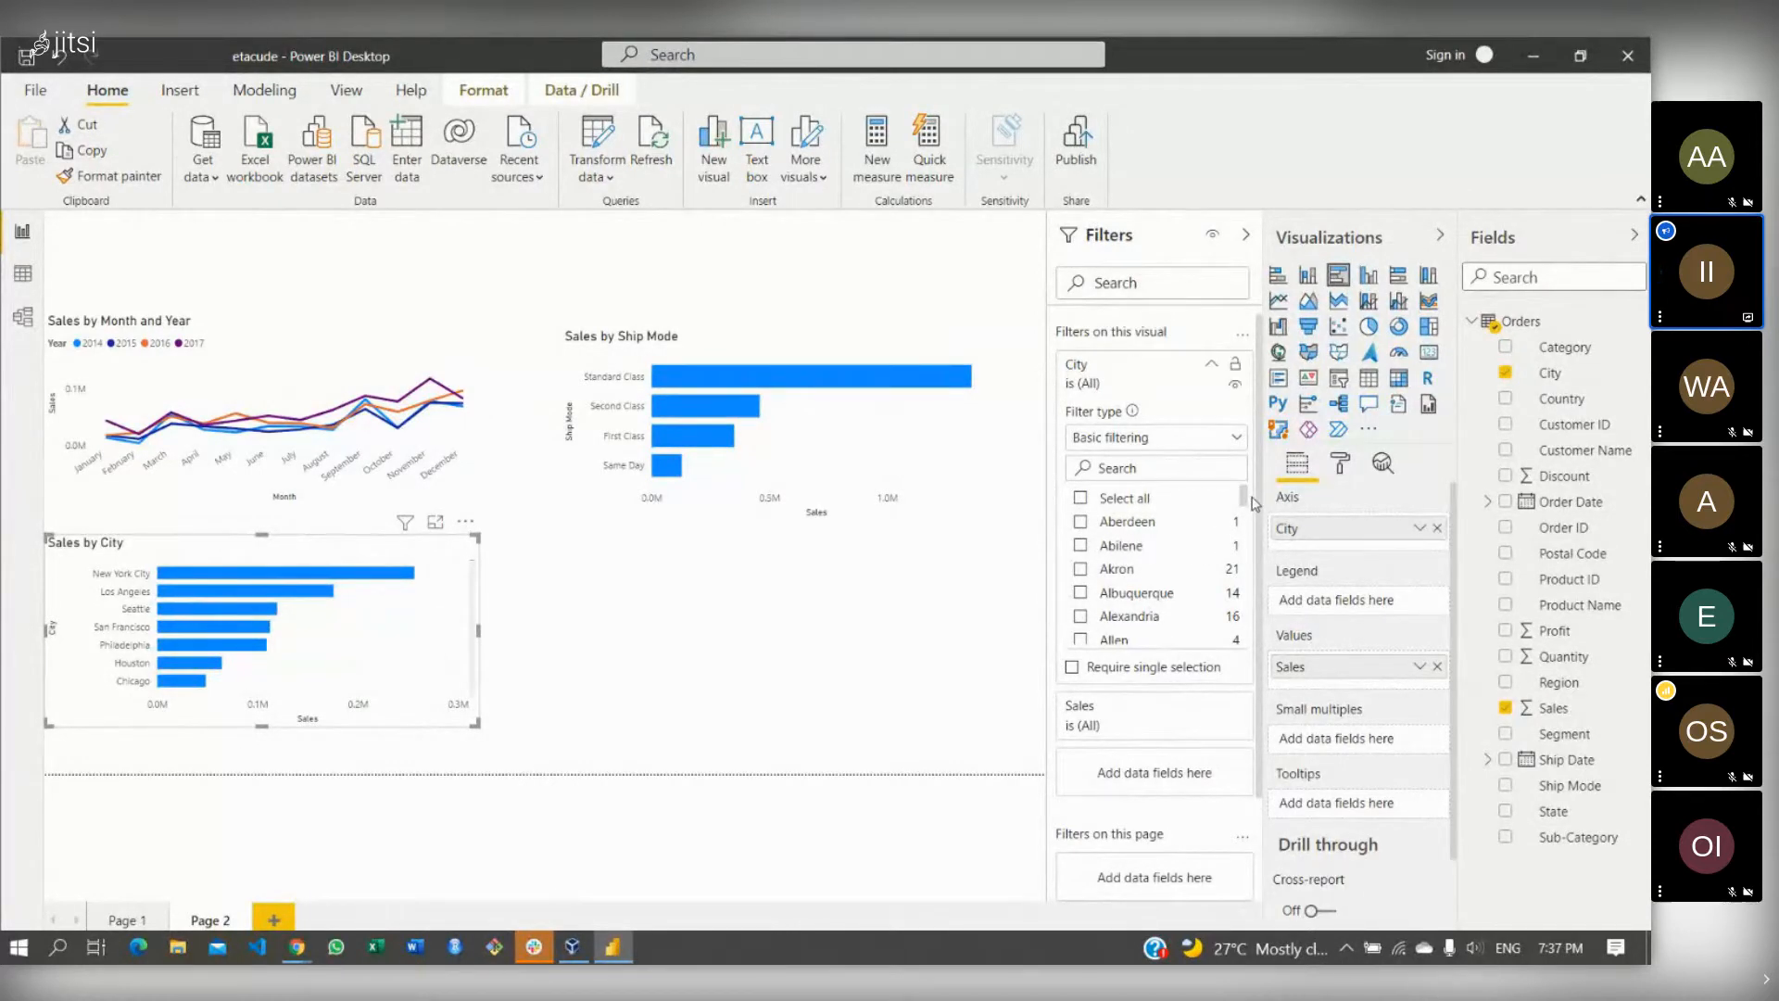
drag(1246, 503, 1247, 568)
drag(1246, 590, 1250, 477)
- Set the City filter type to Top N, showing the Top 5 by Sales, and apply it
click(1149, 441)
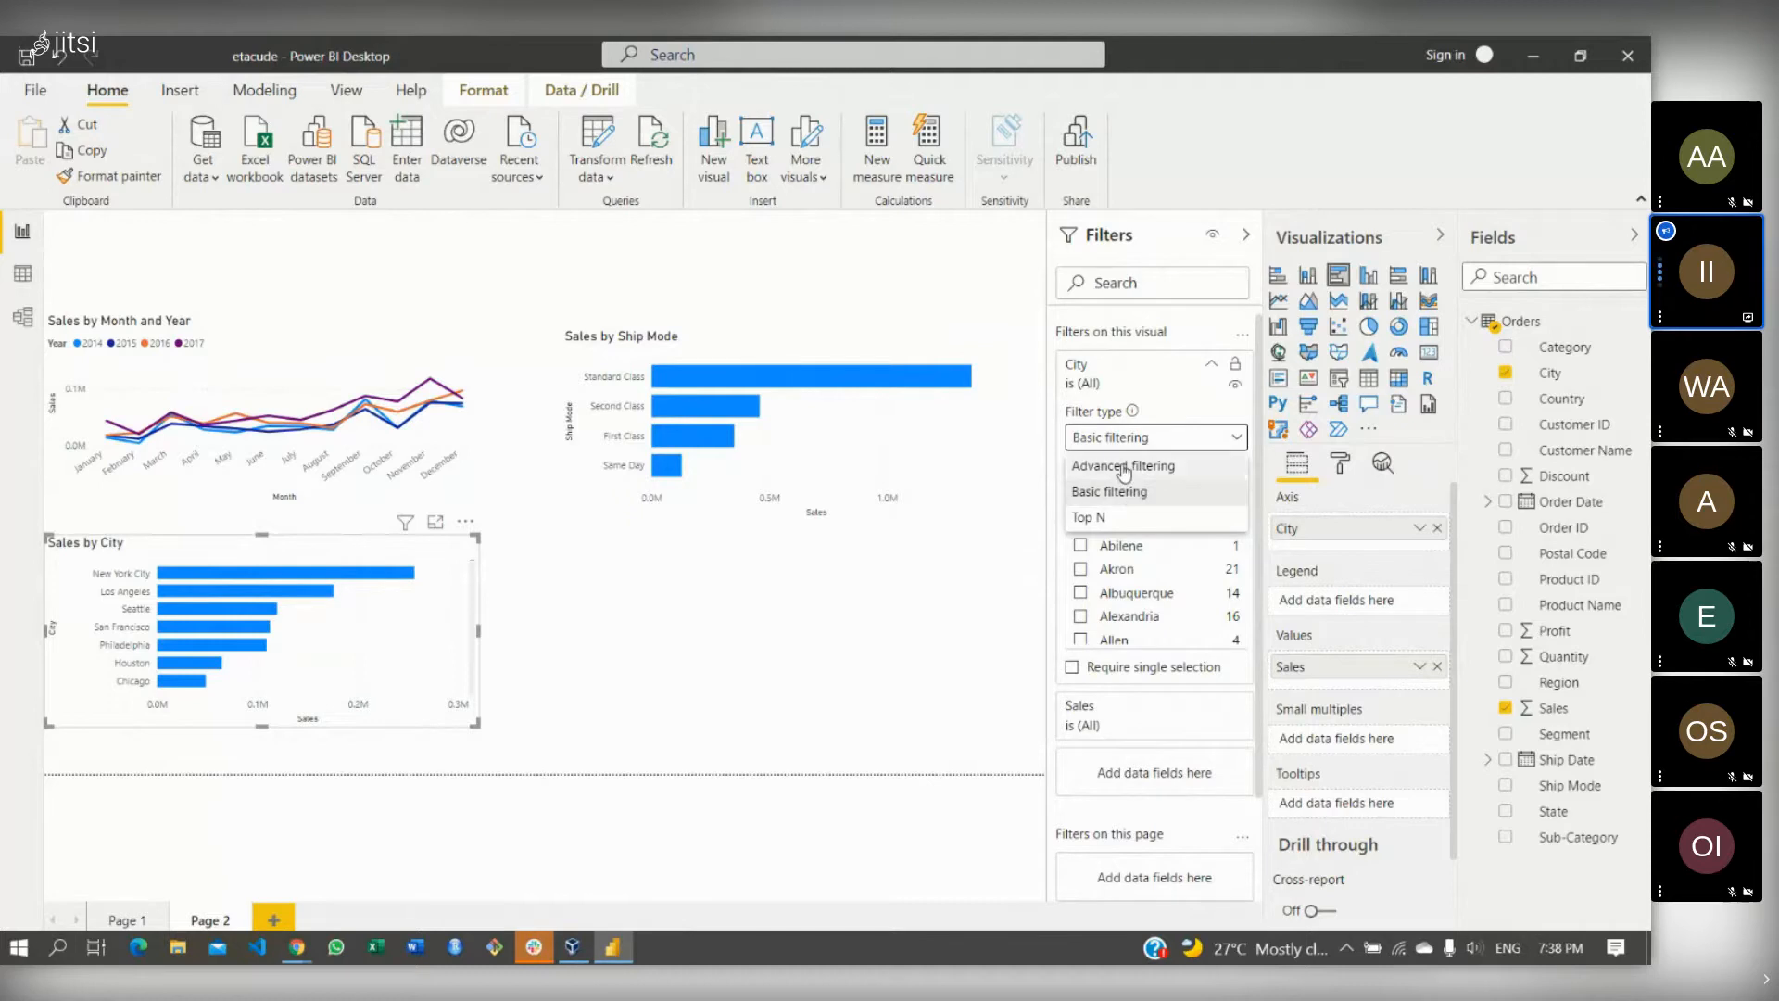
click(1123, 468)
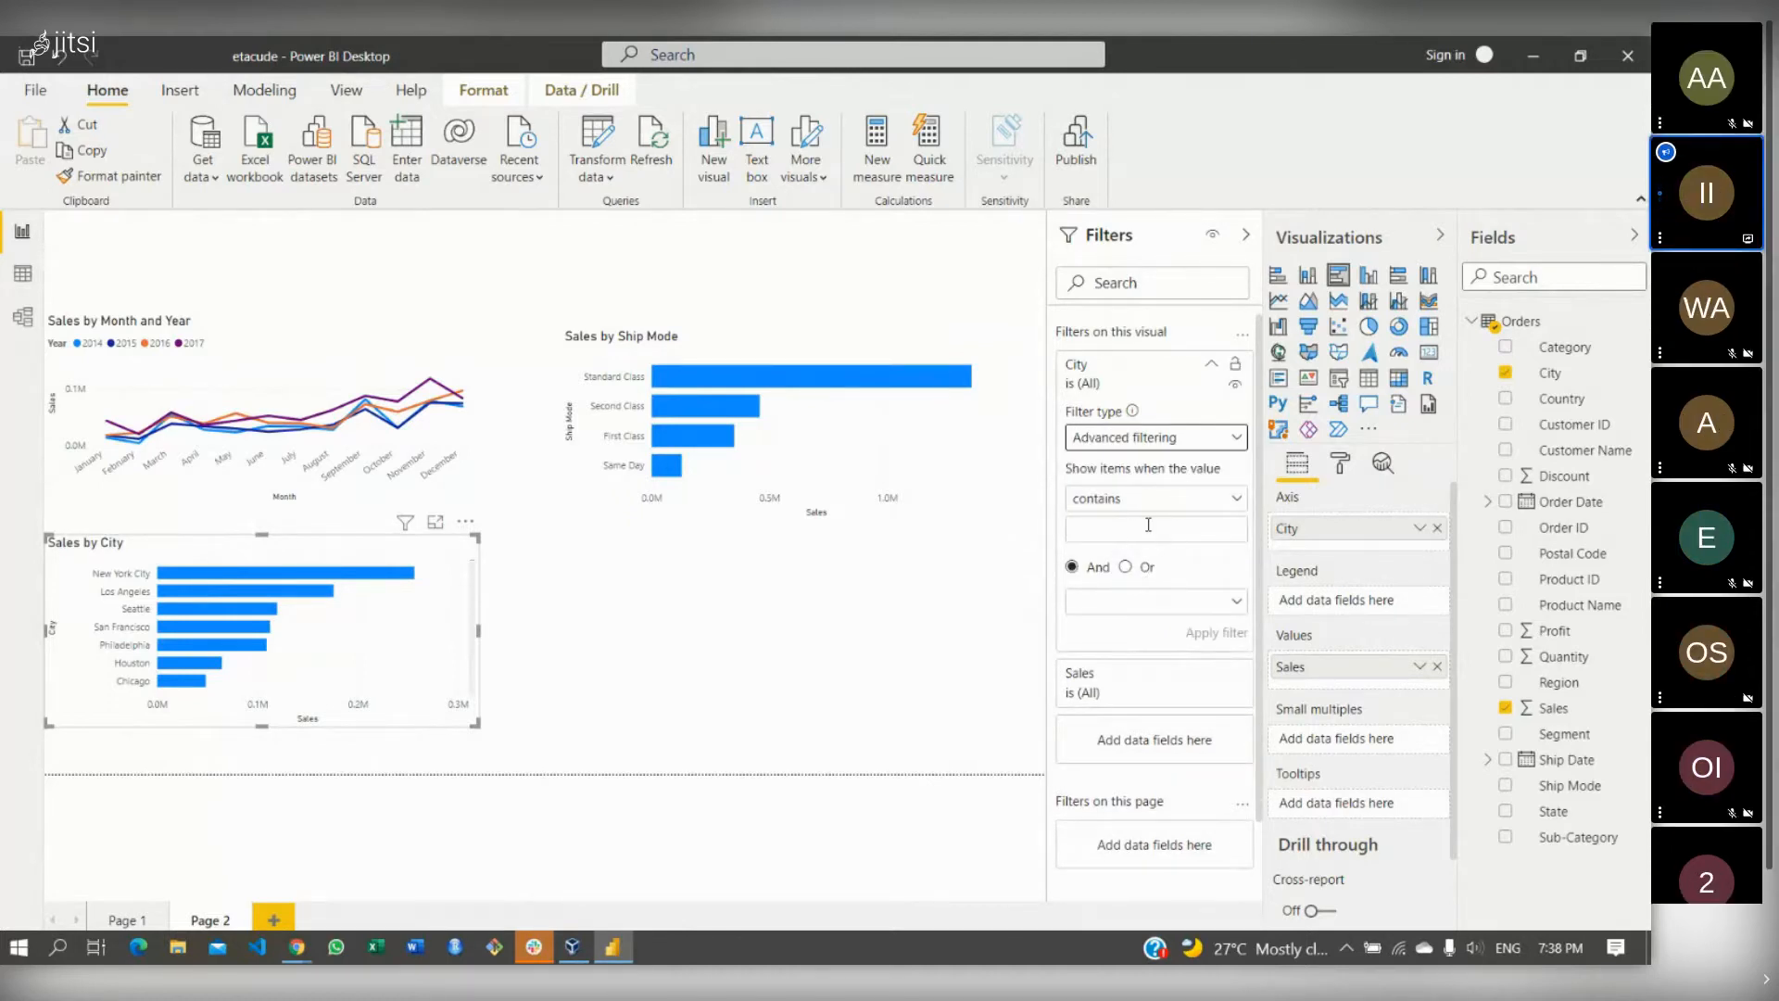
click(1146, 443)
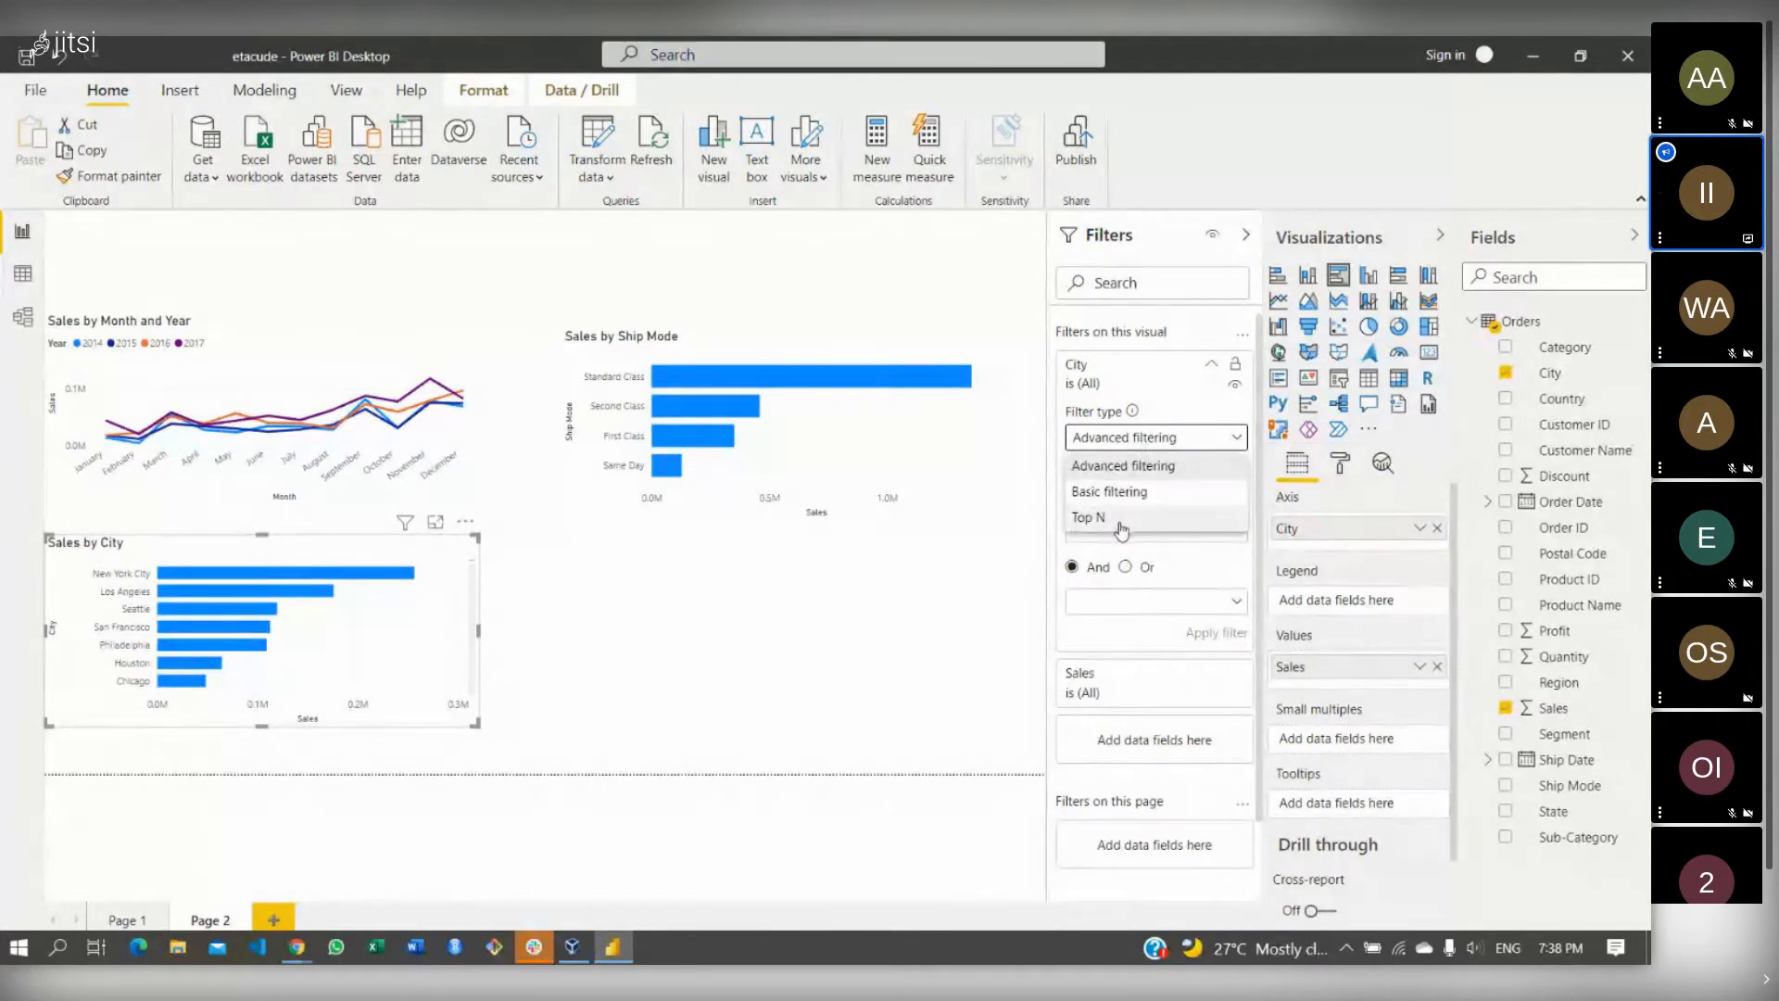
click(1120, 526)
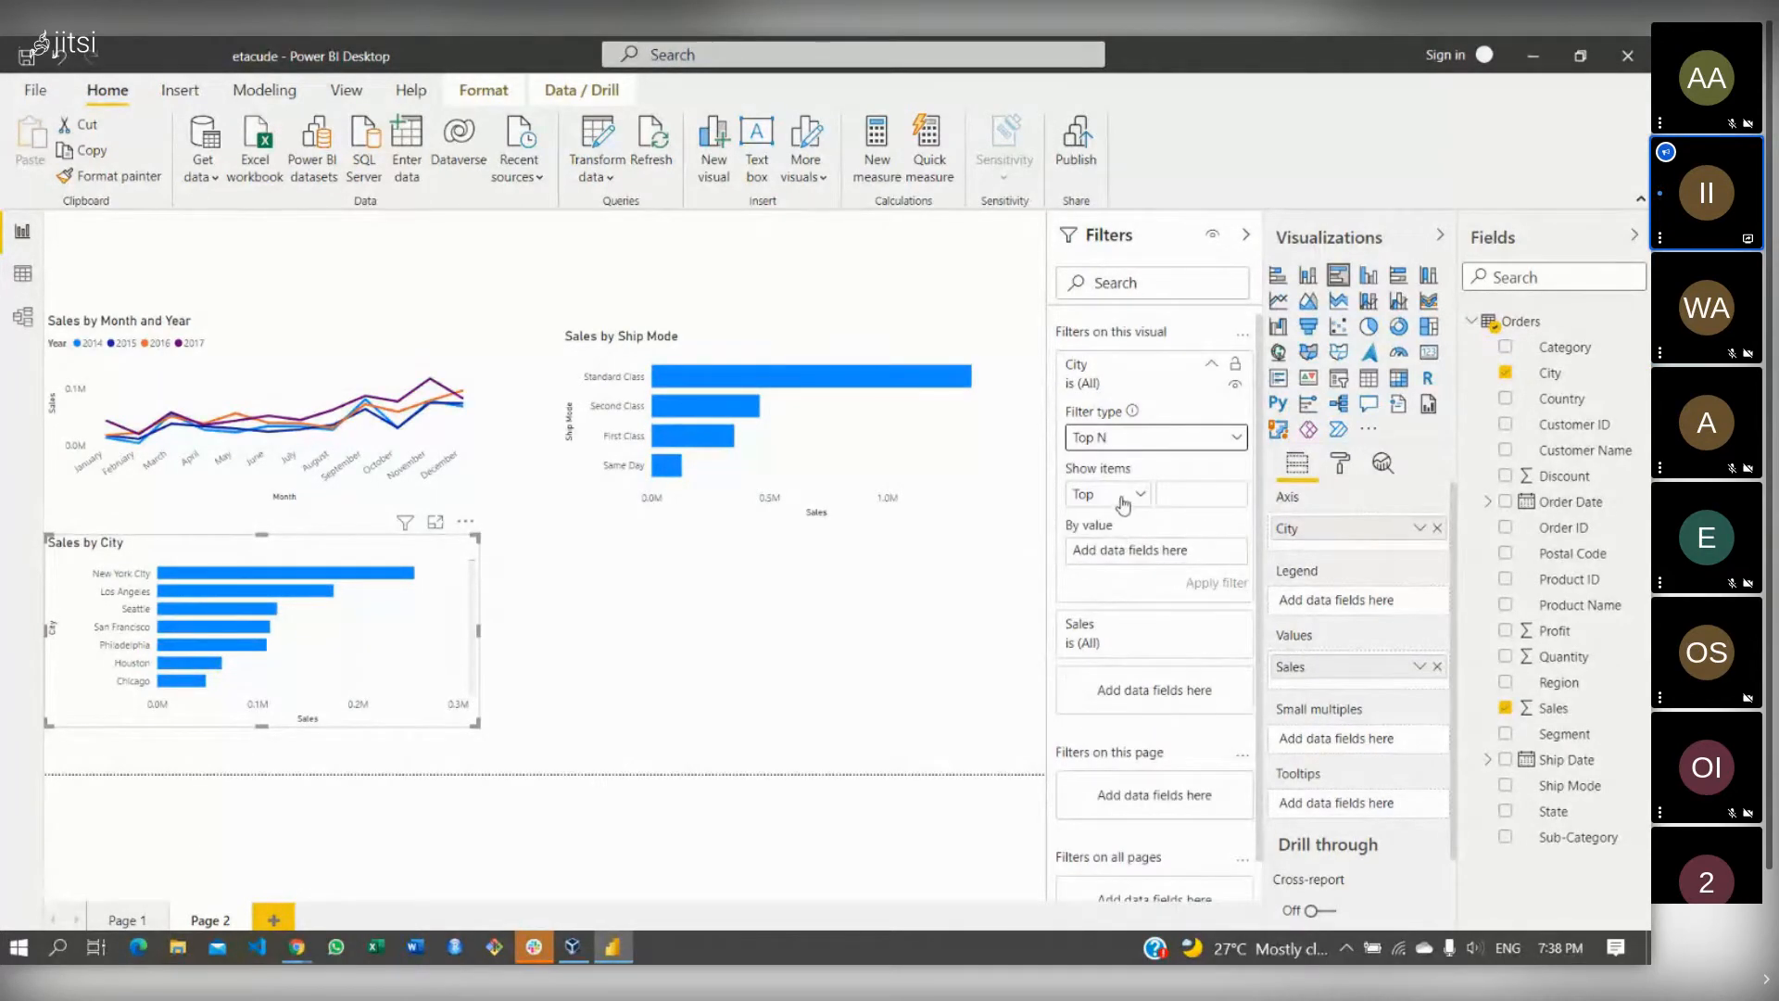
click(1125, 499)
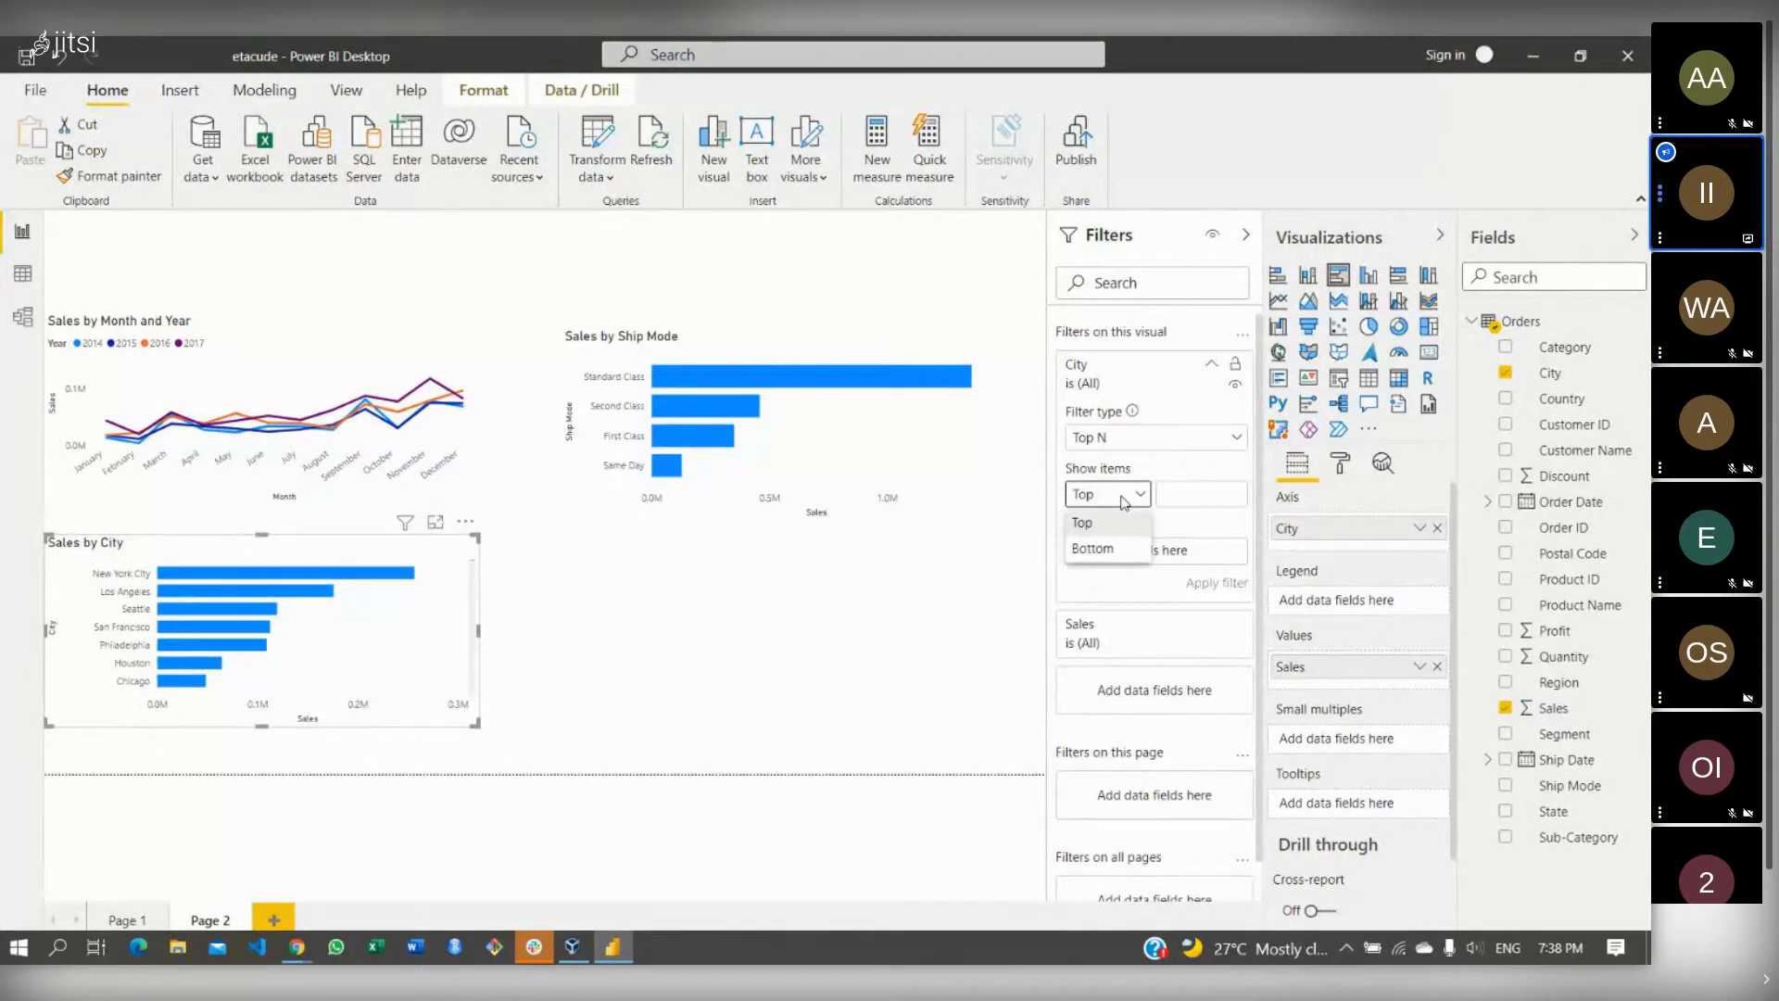
click(1166, 493)
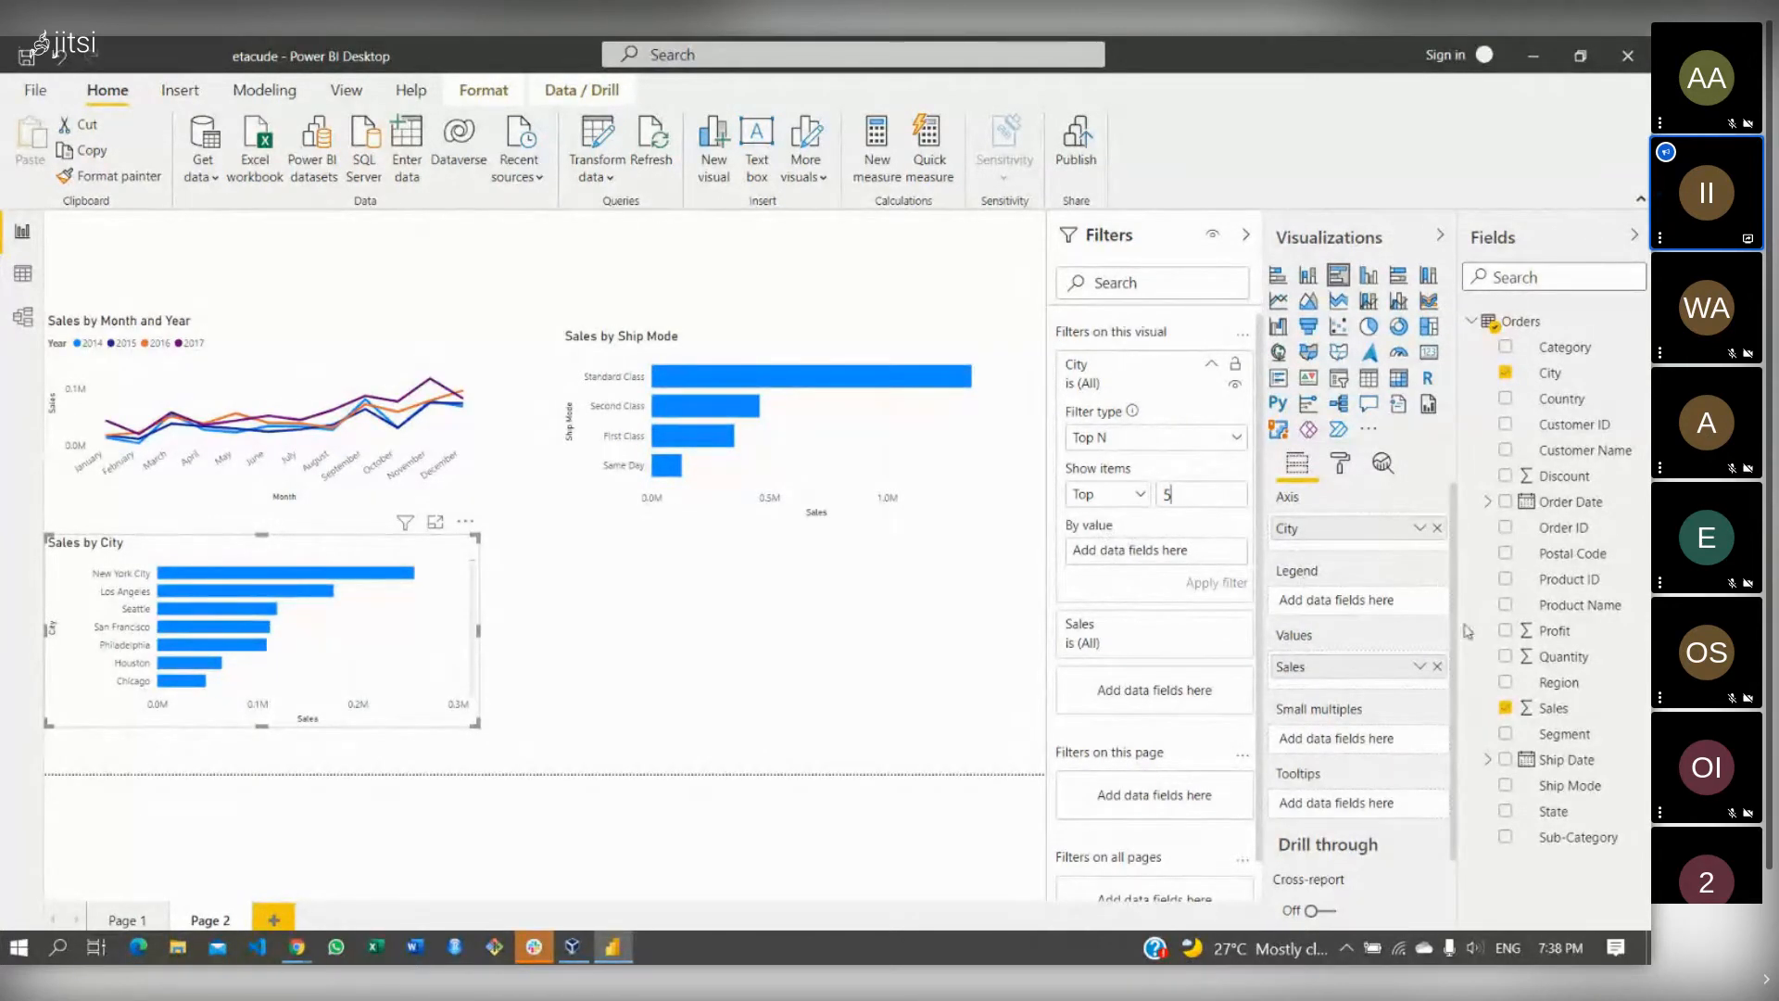
drag(1563, 710, 1178, 556)
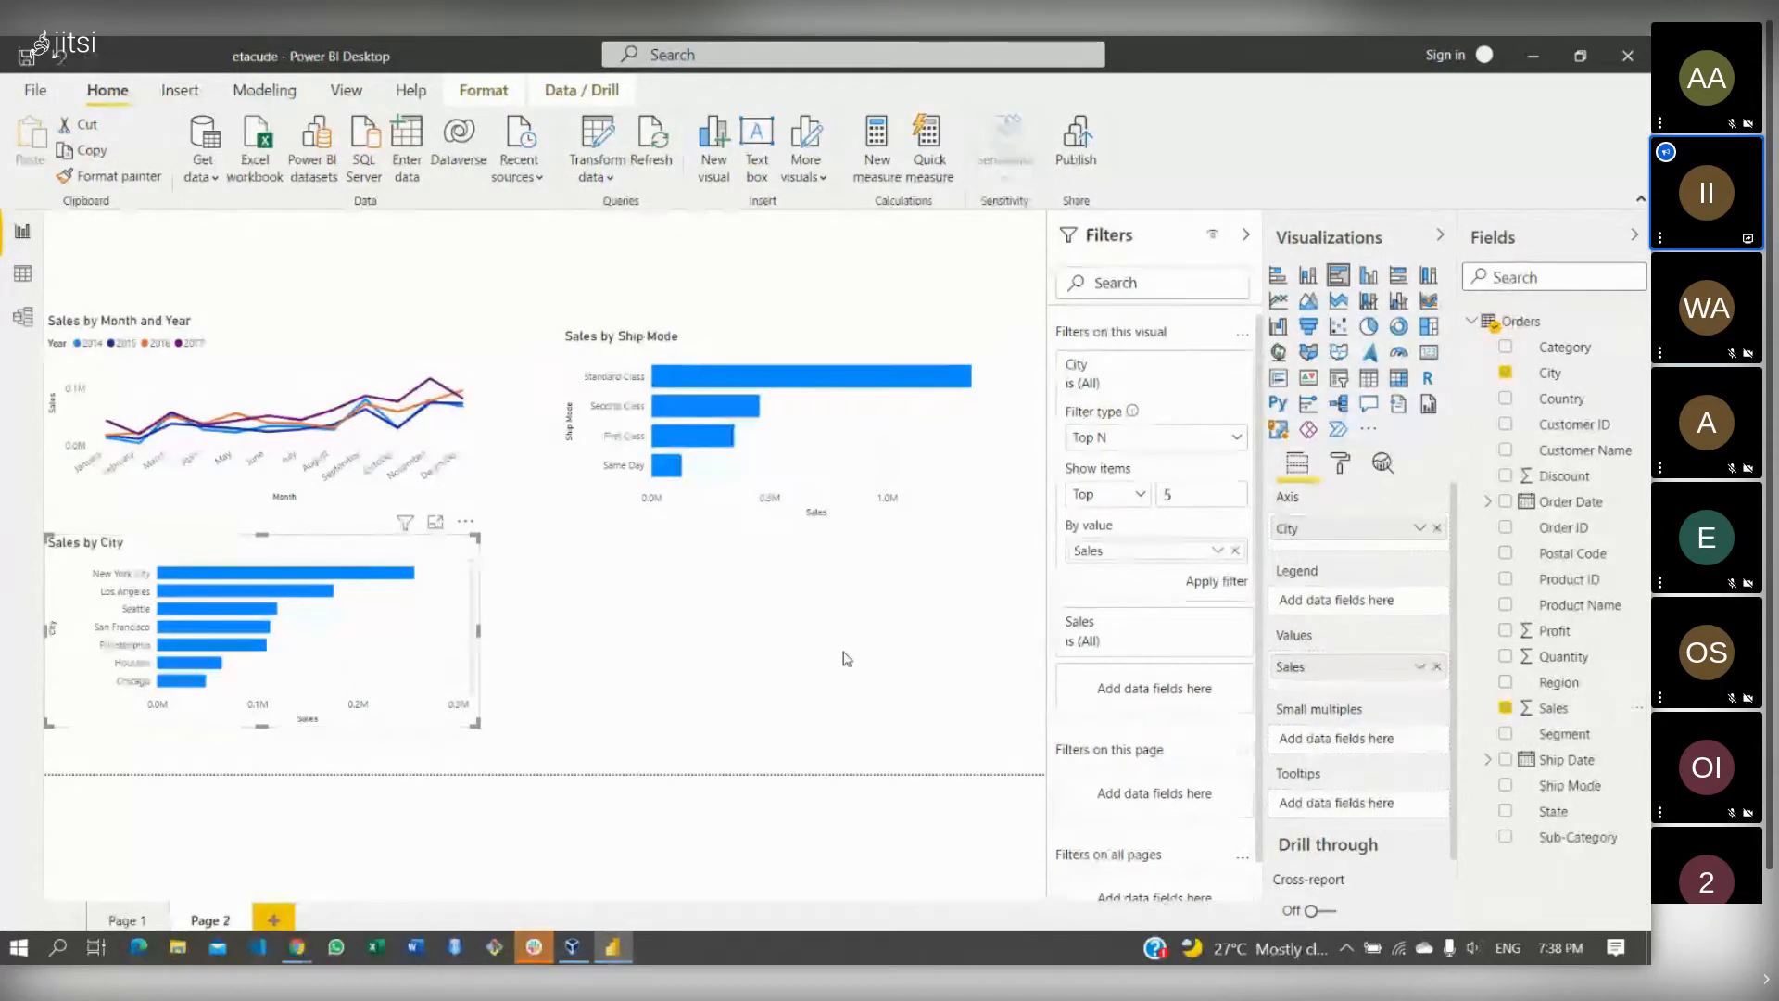
click(1206, 582)
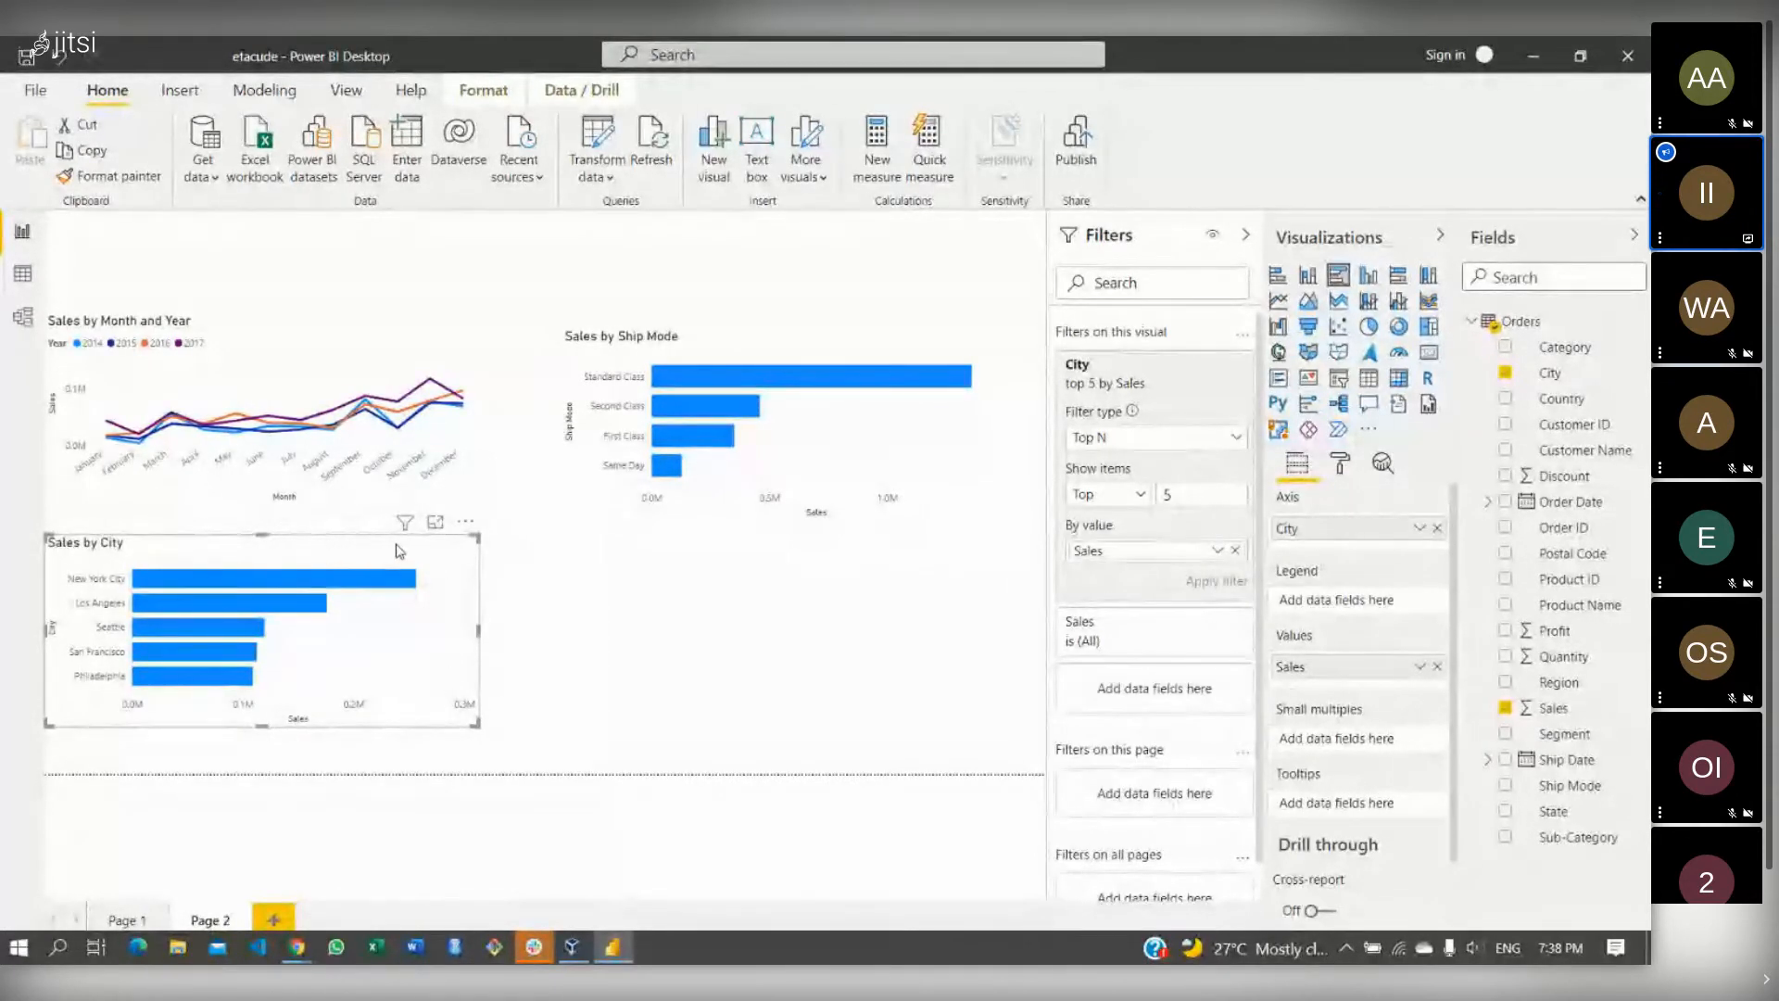
click(596, 603)
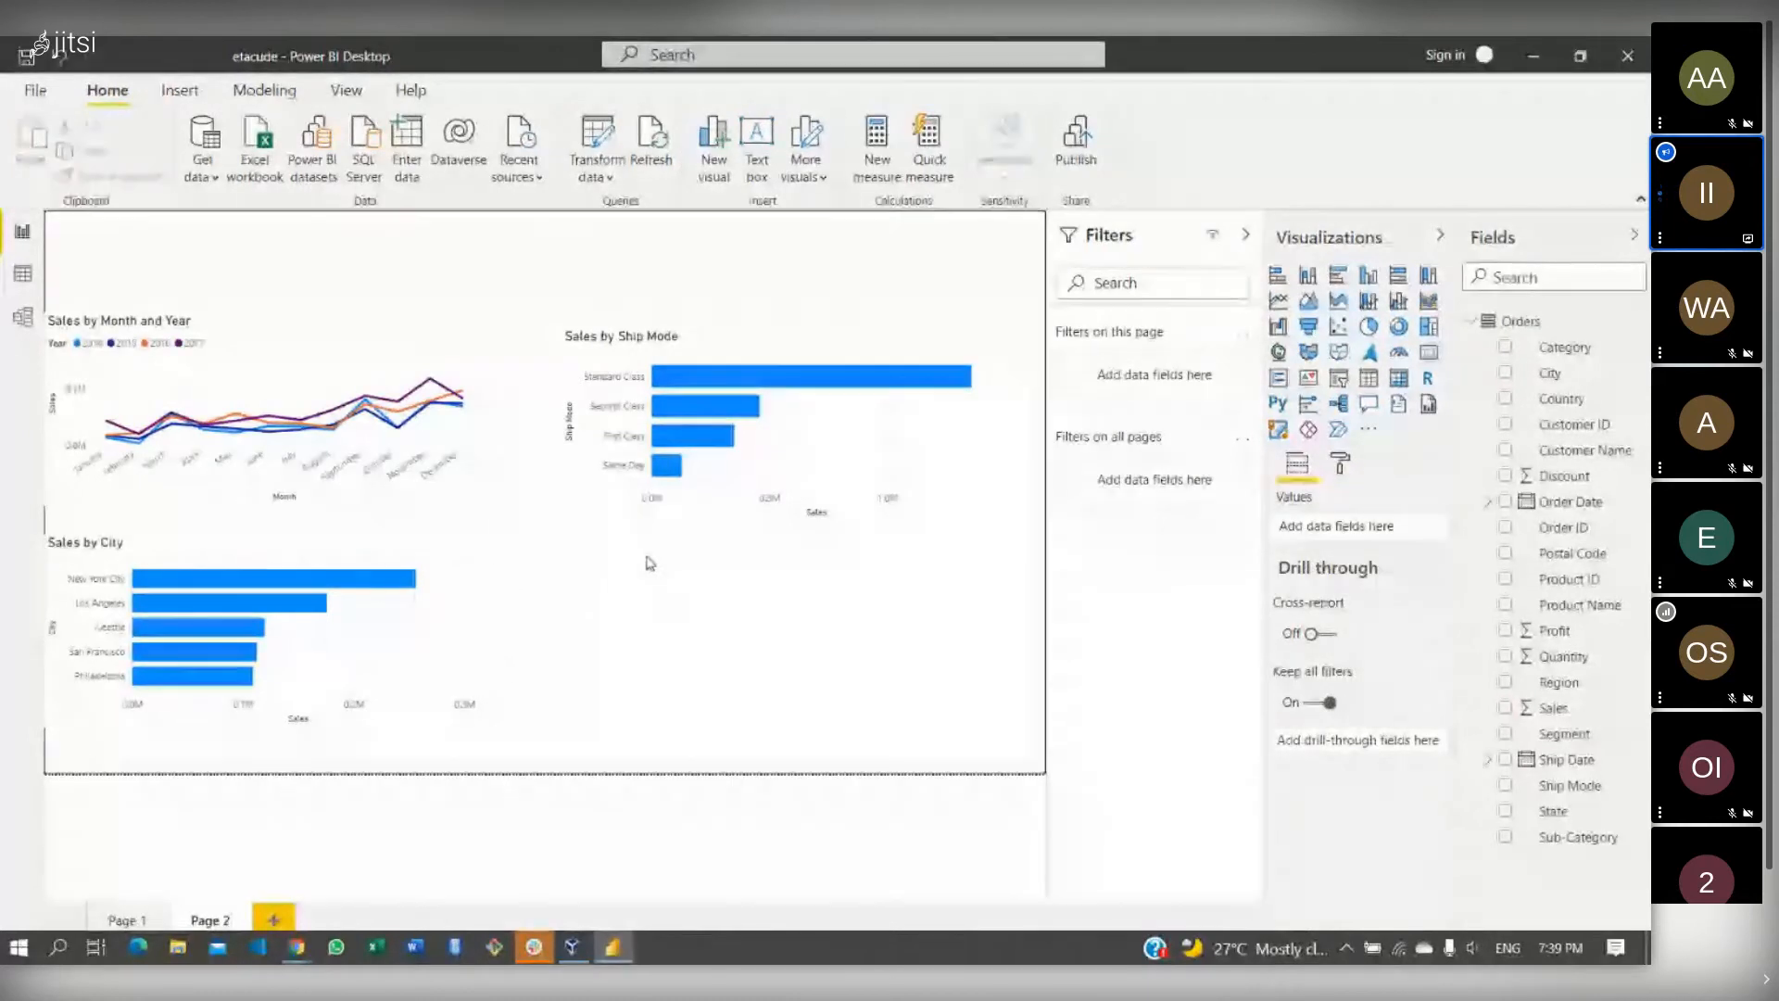
click(197, 548)
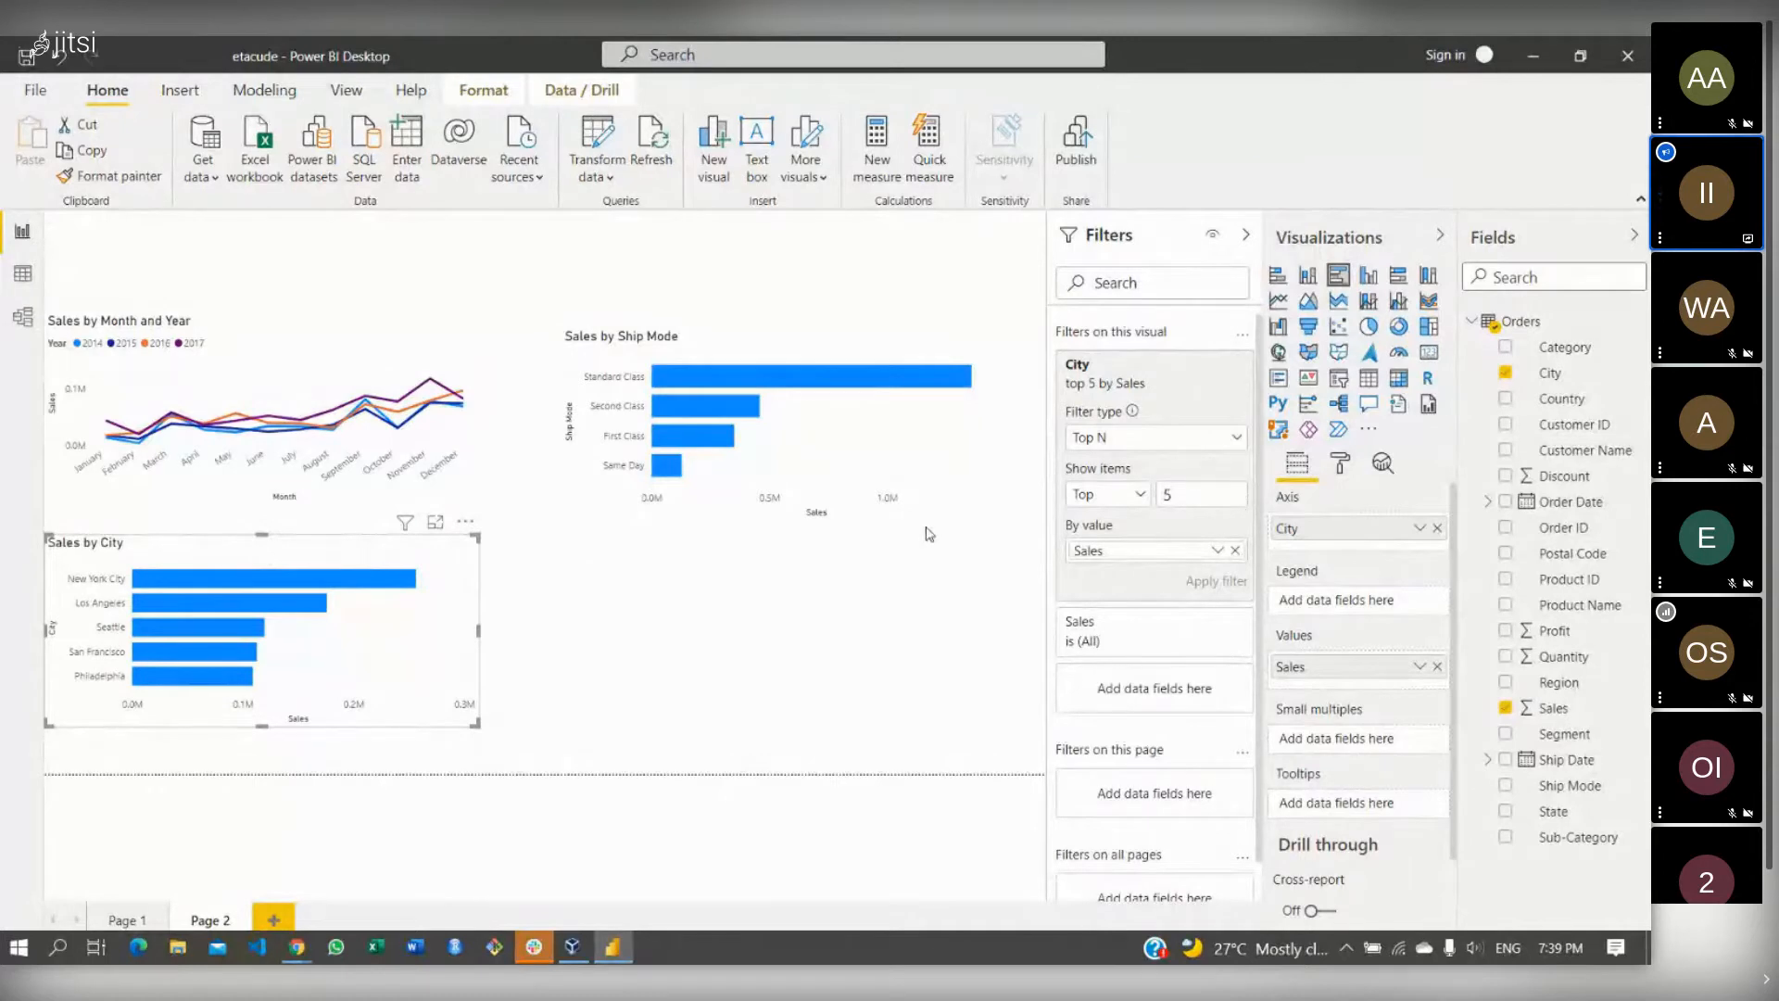
- Expand the Title section in the city chart's Format settings
click(1341, 466)
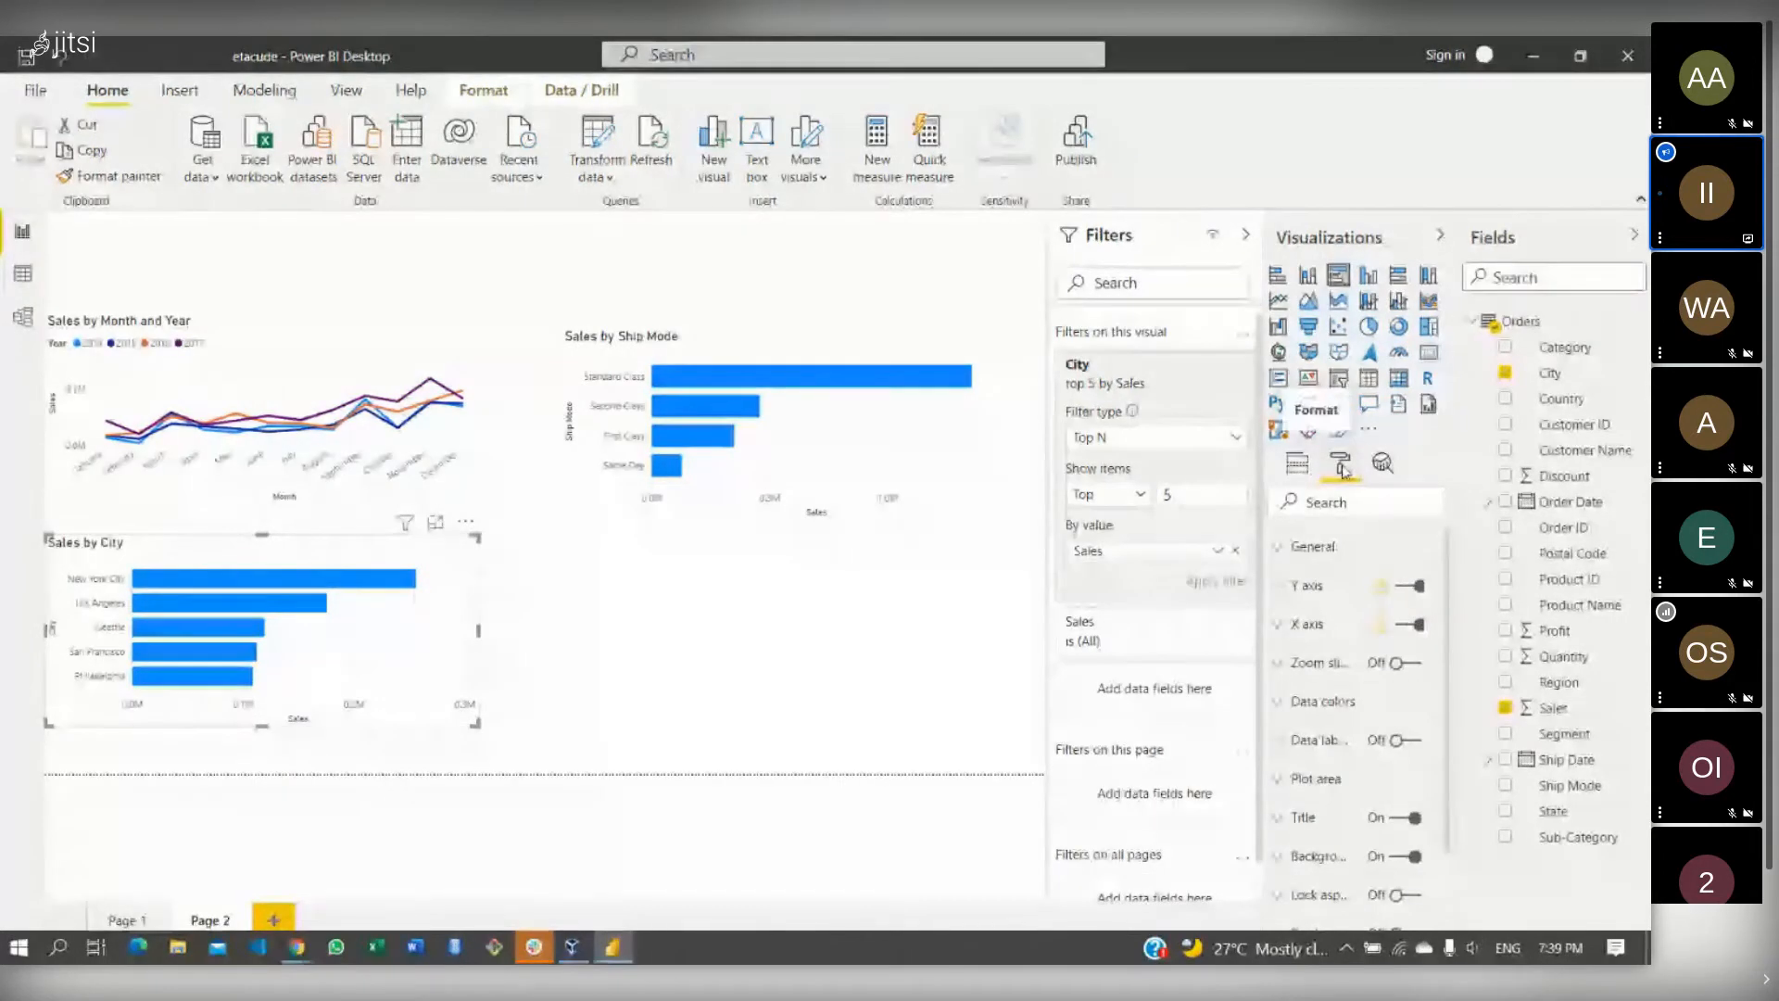
scroll(1315, 704, down, 3)
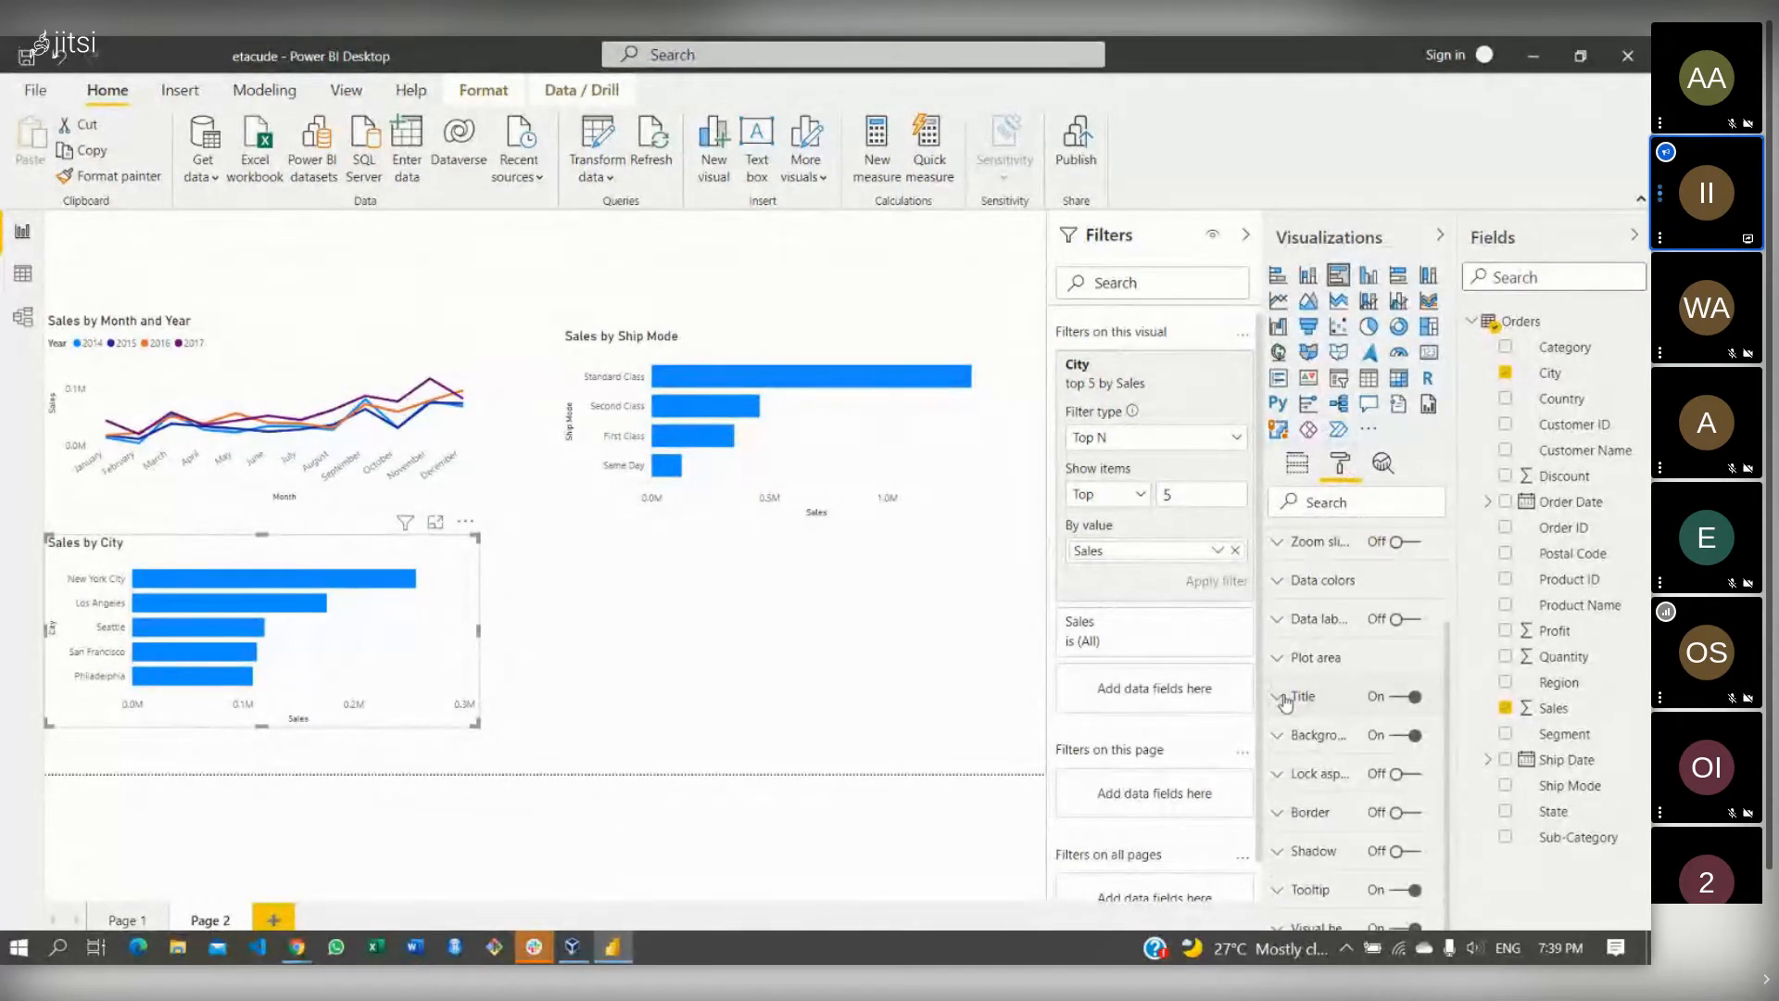
click(1285, 702)
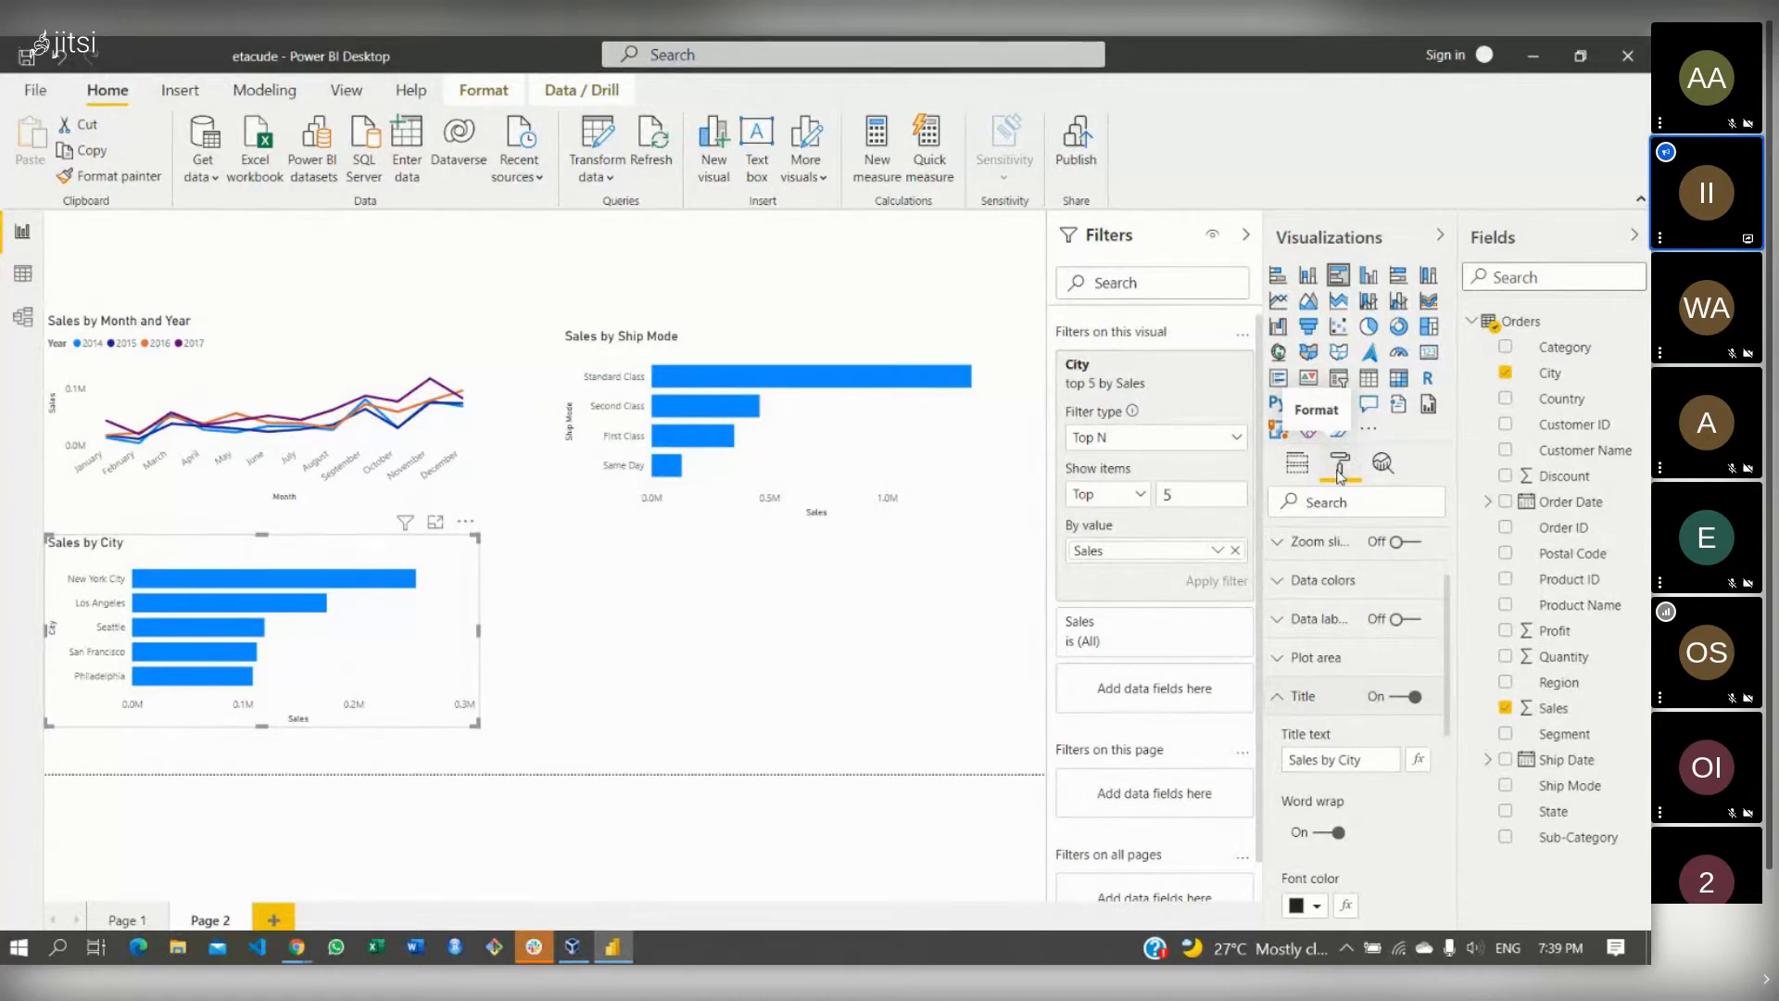
scroll(1450, 590, down, 1)
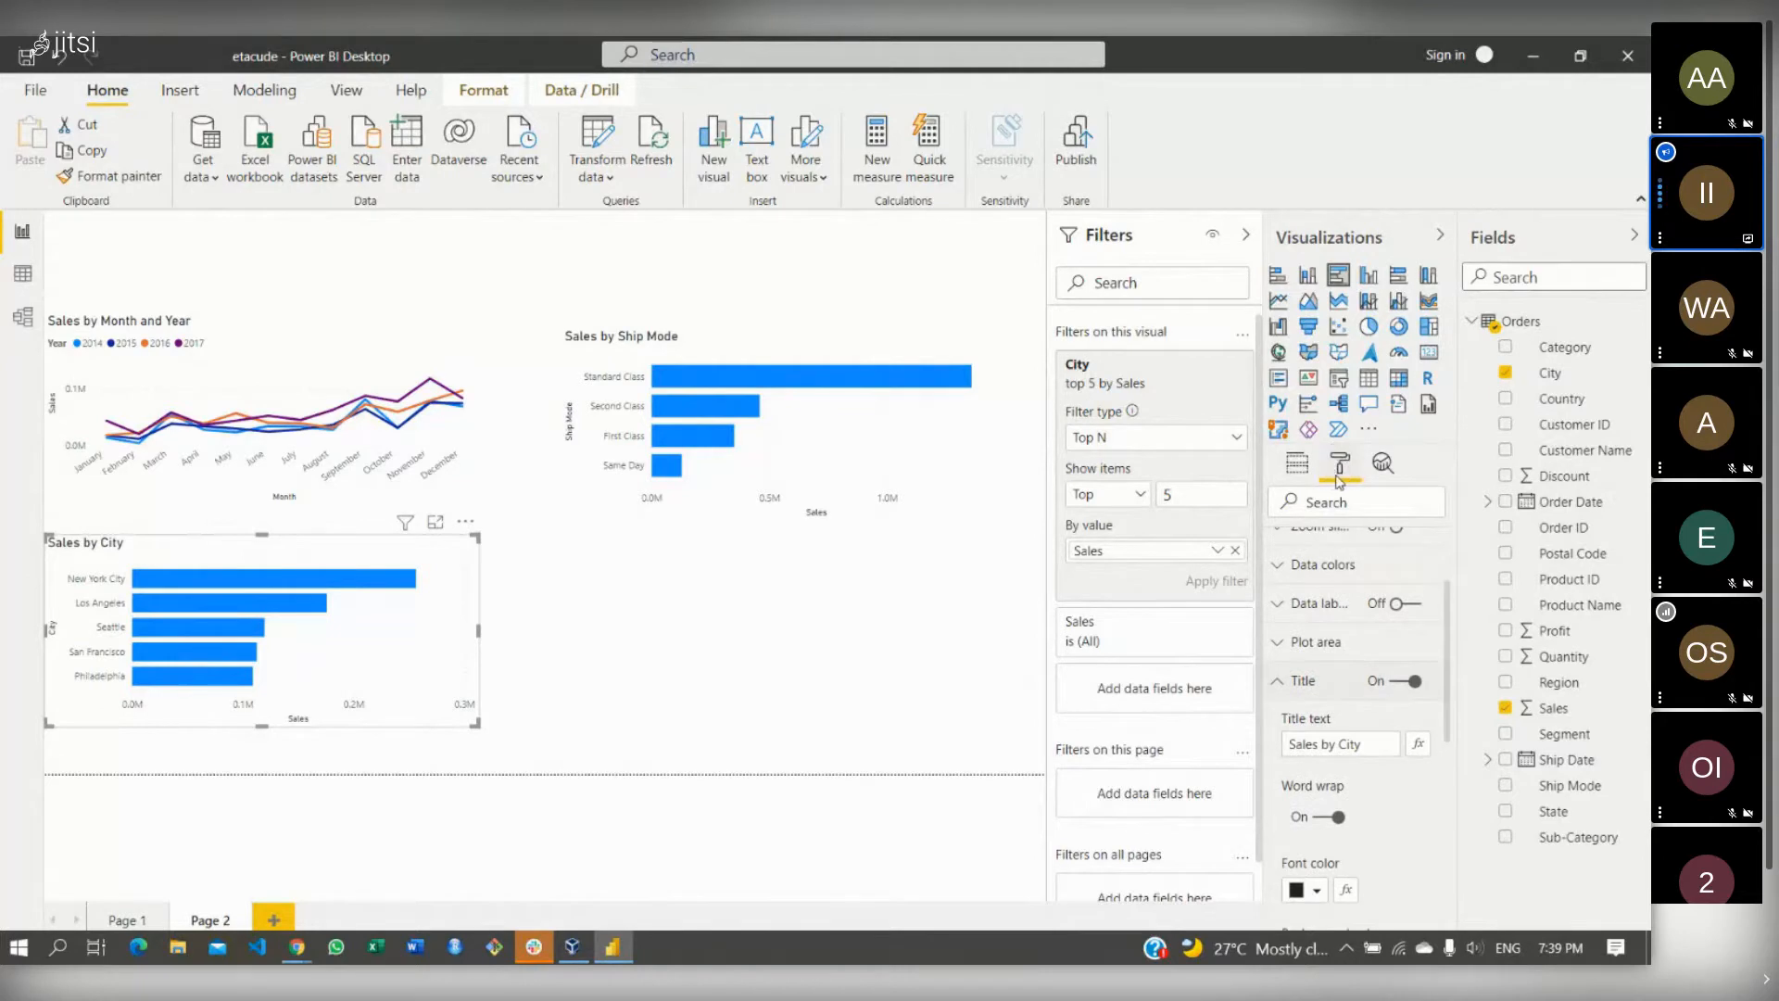
click(1299, 473)
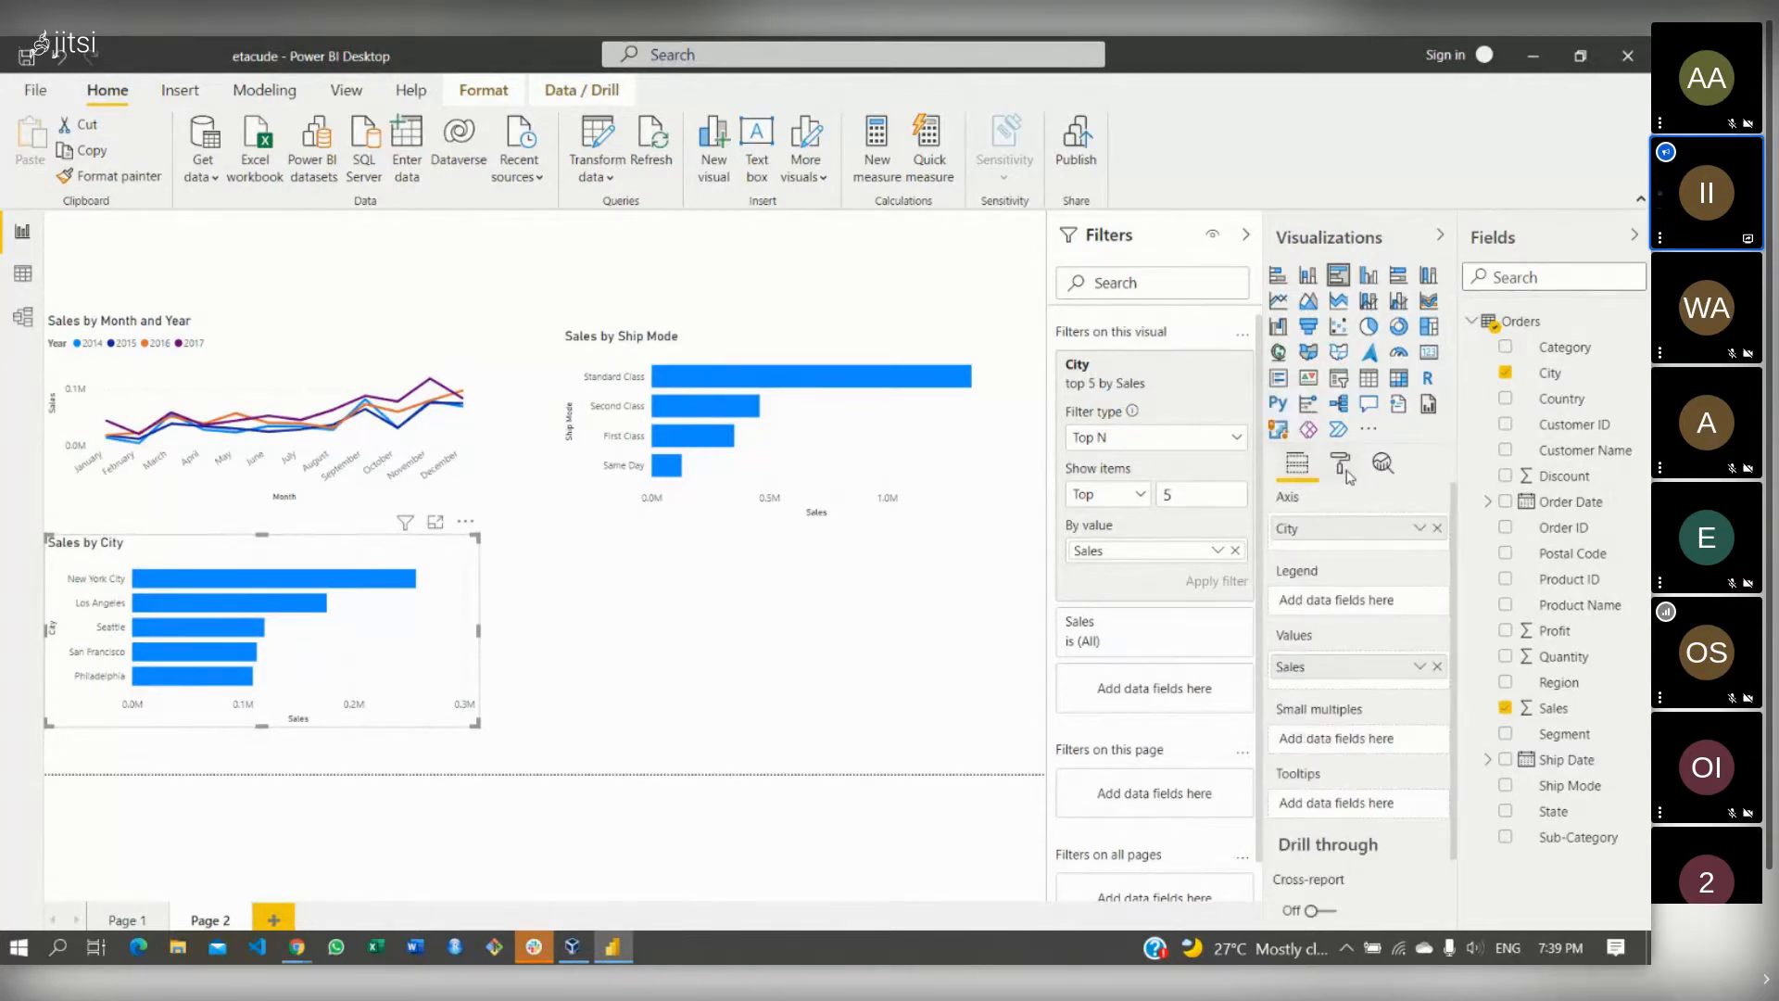
click(1343, 466)
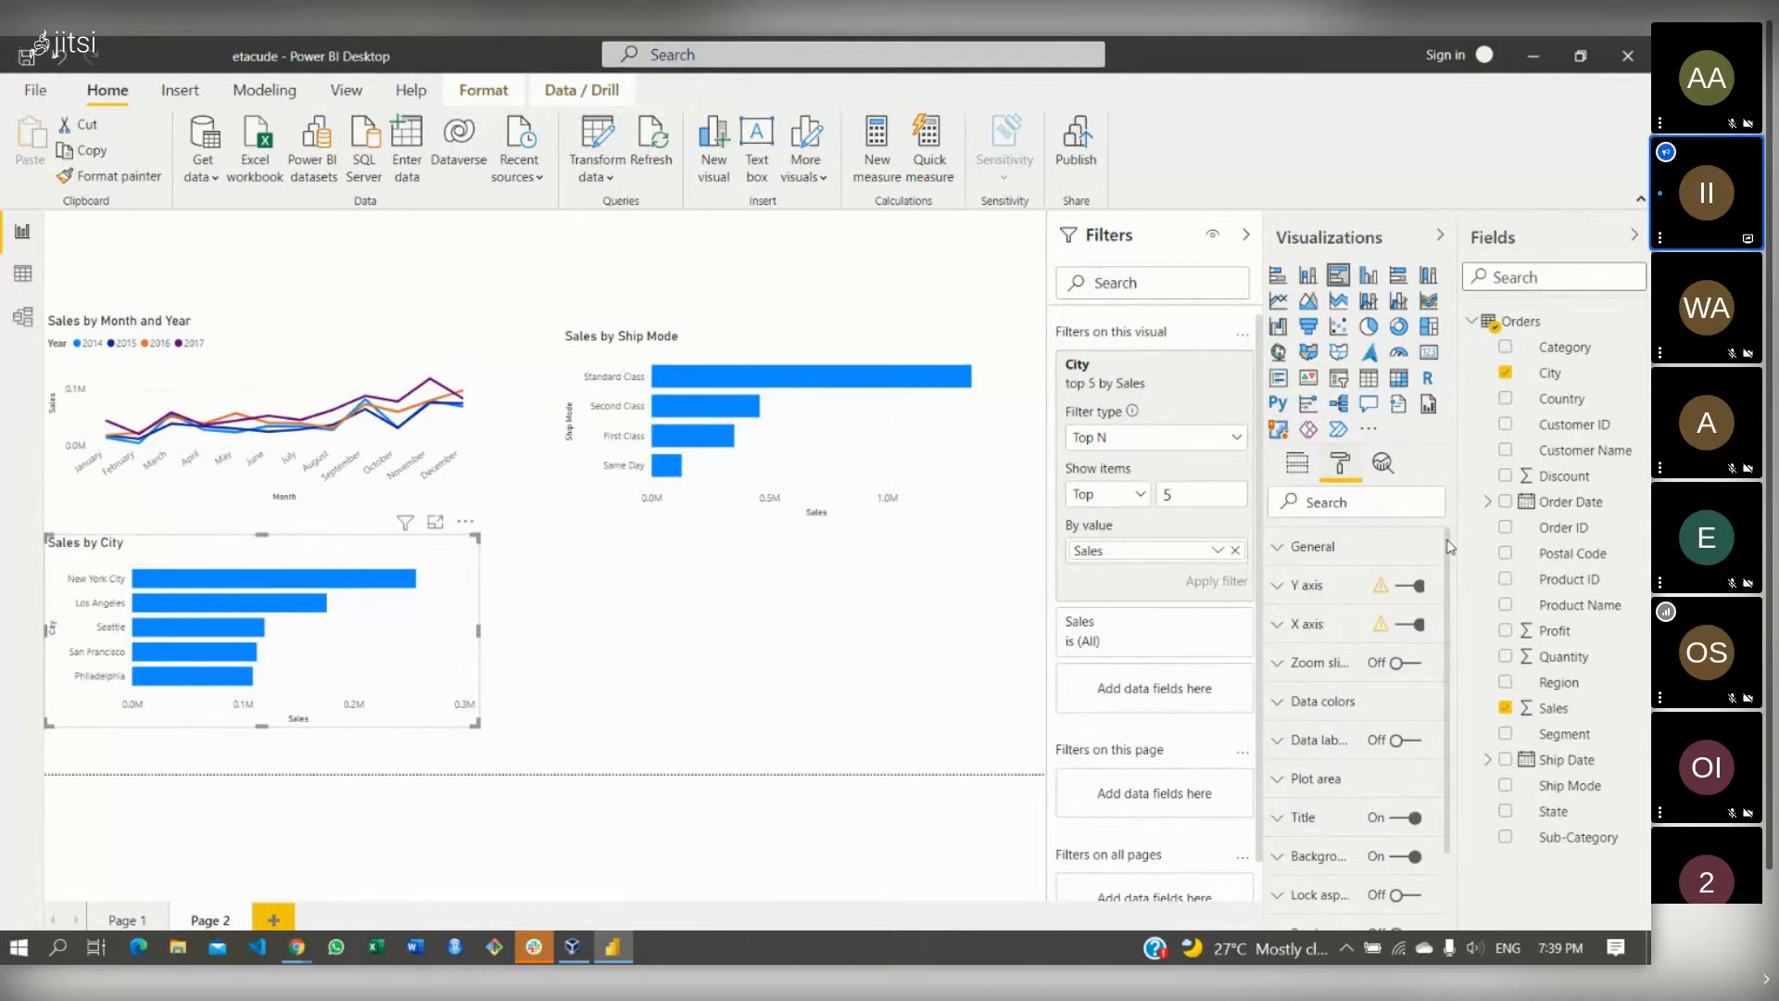
drag(1451, 547, 1452, 638)
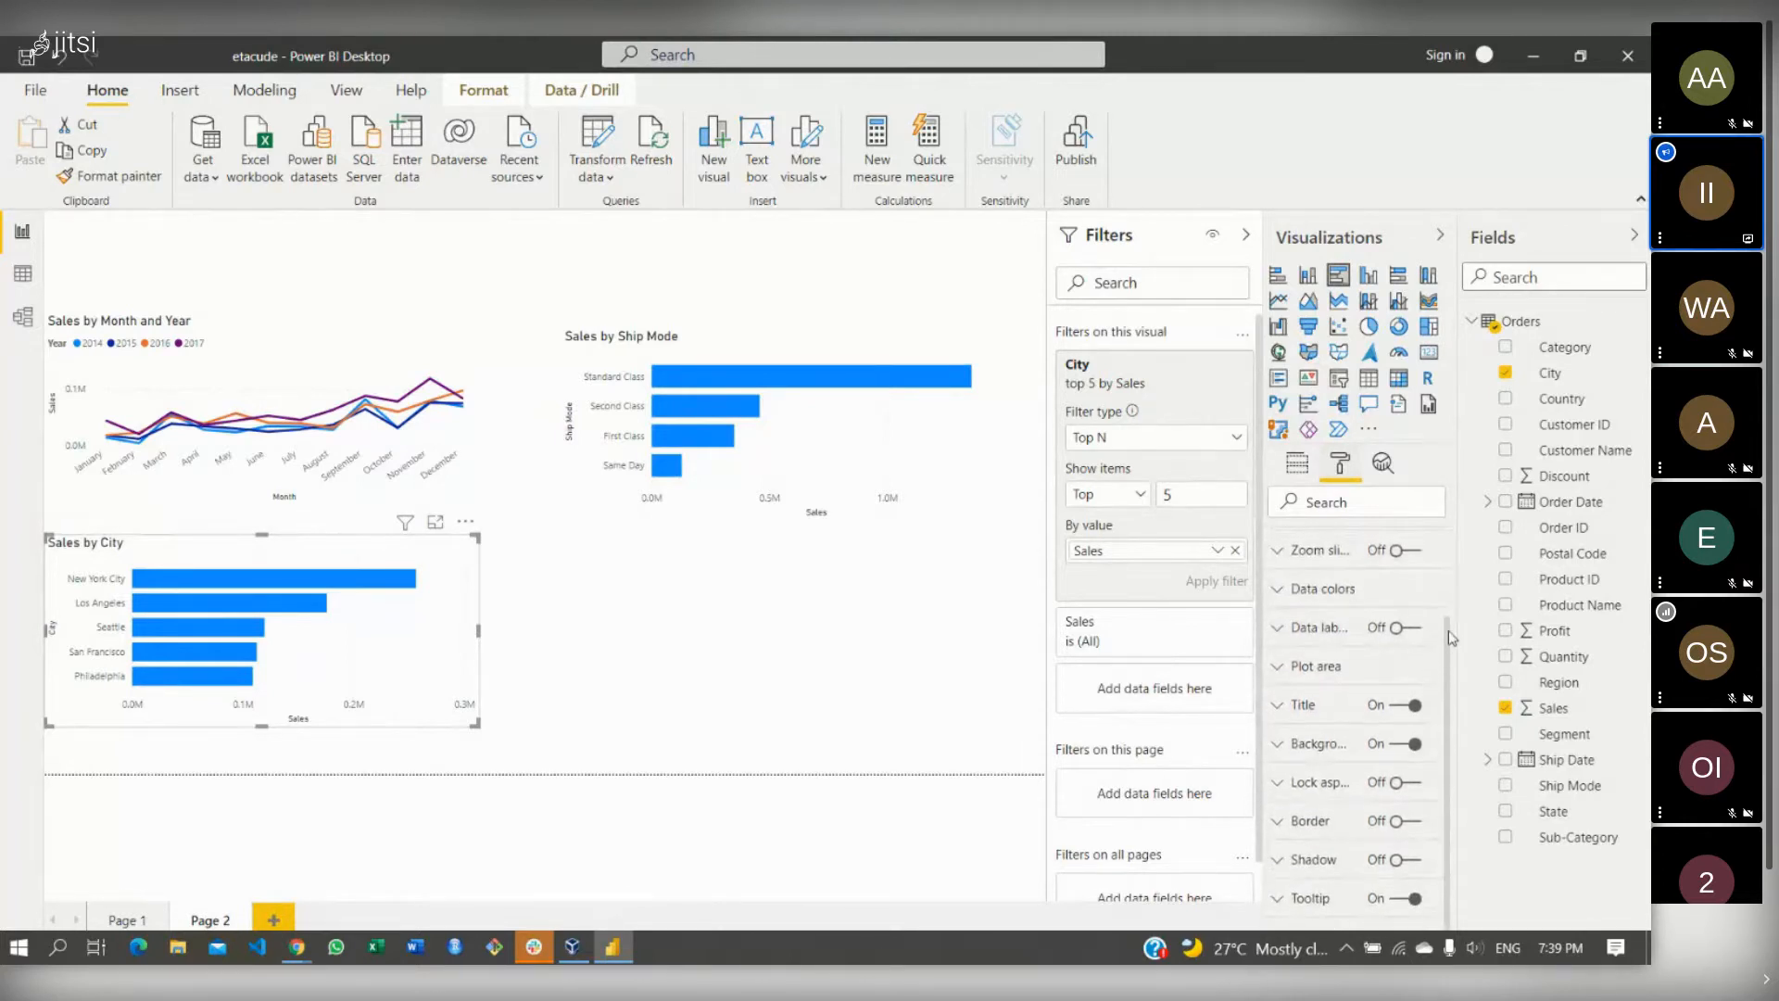
click(1278, 706)
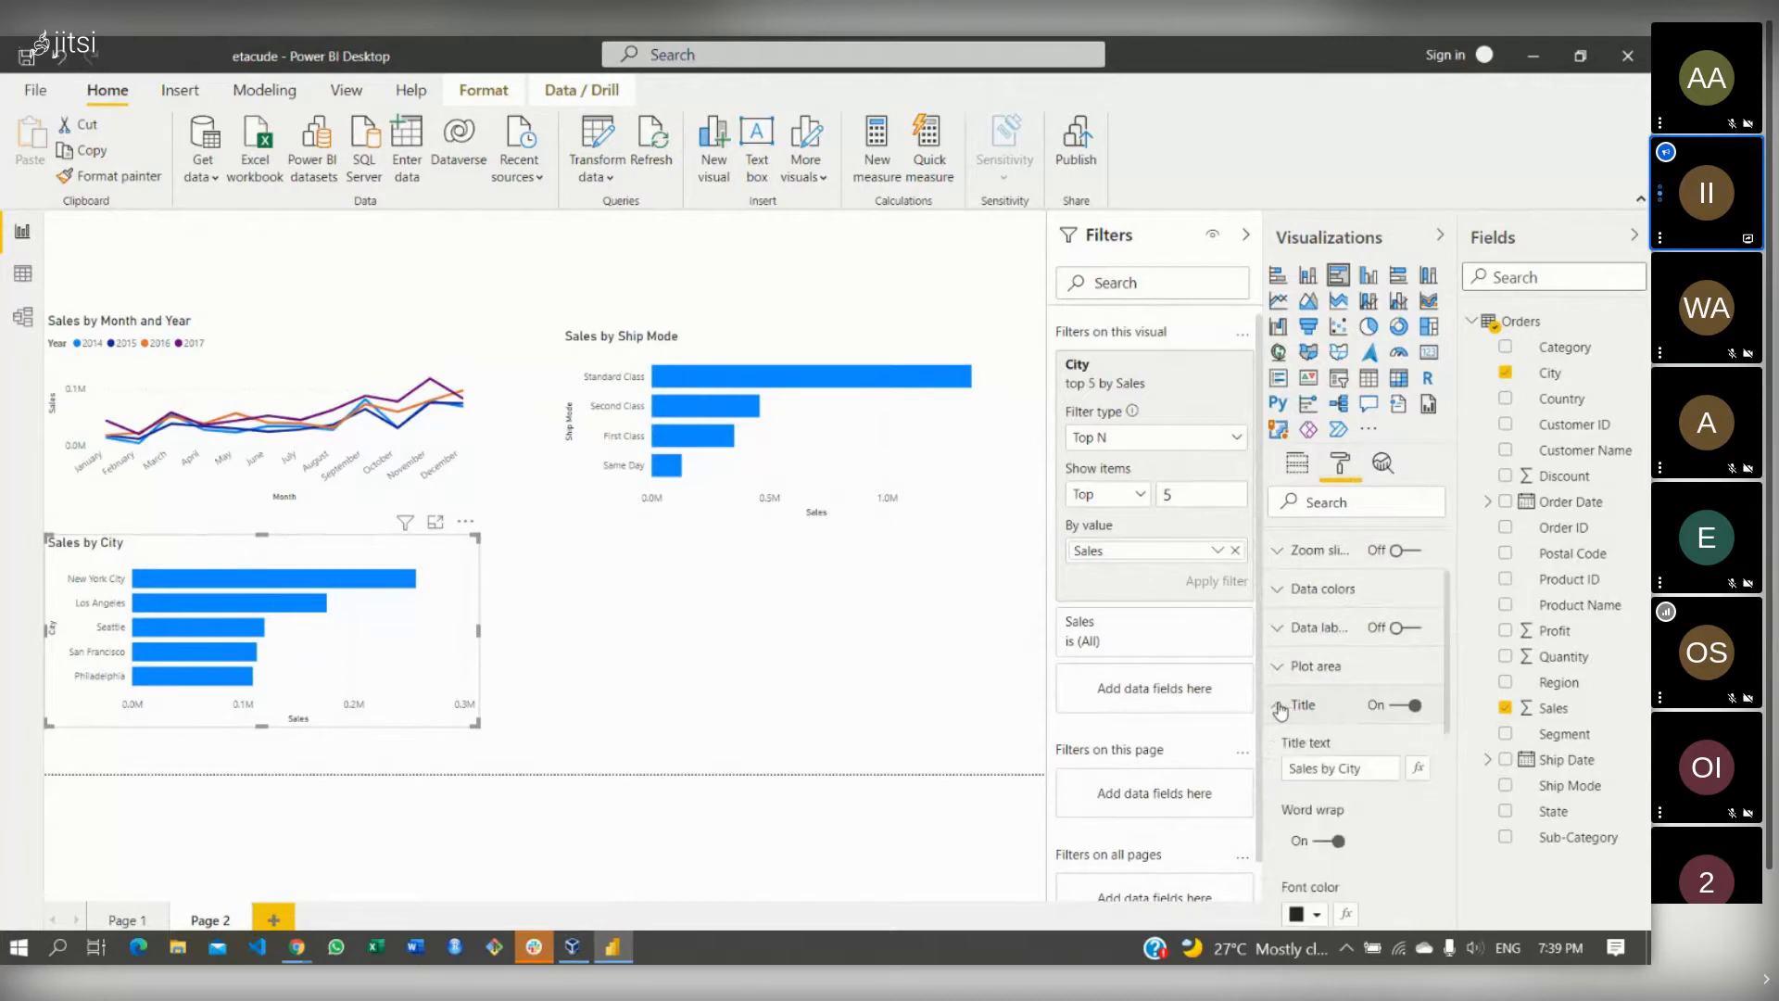
drag(1447, 671, 1455, 763)
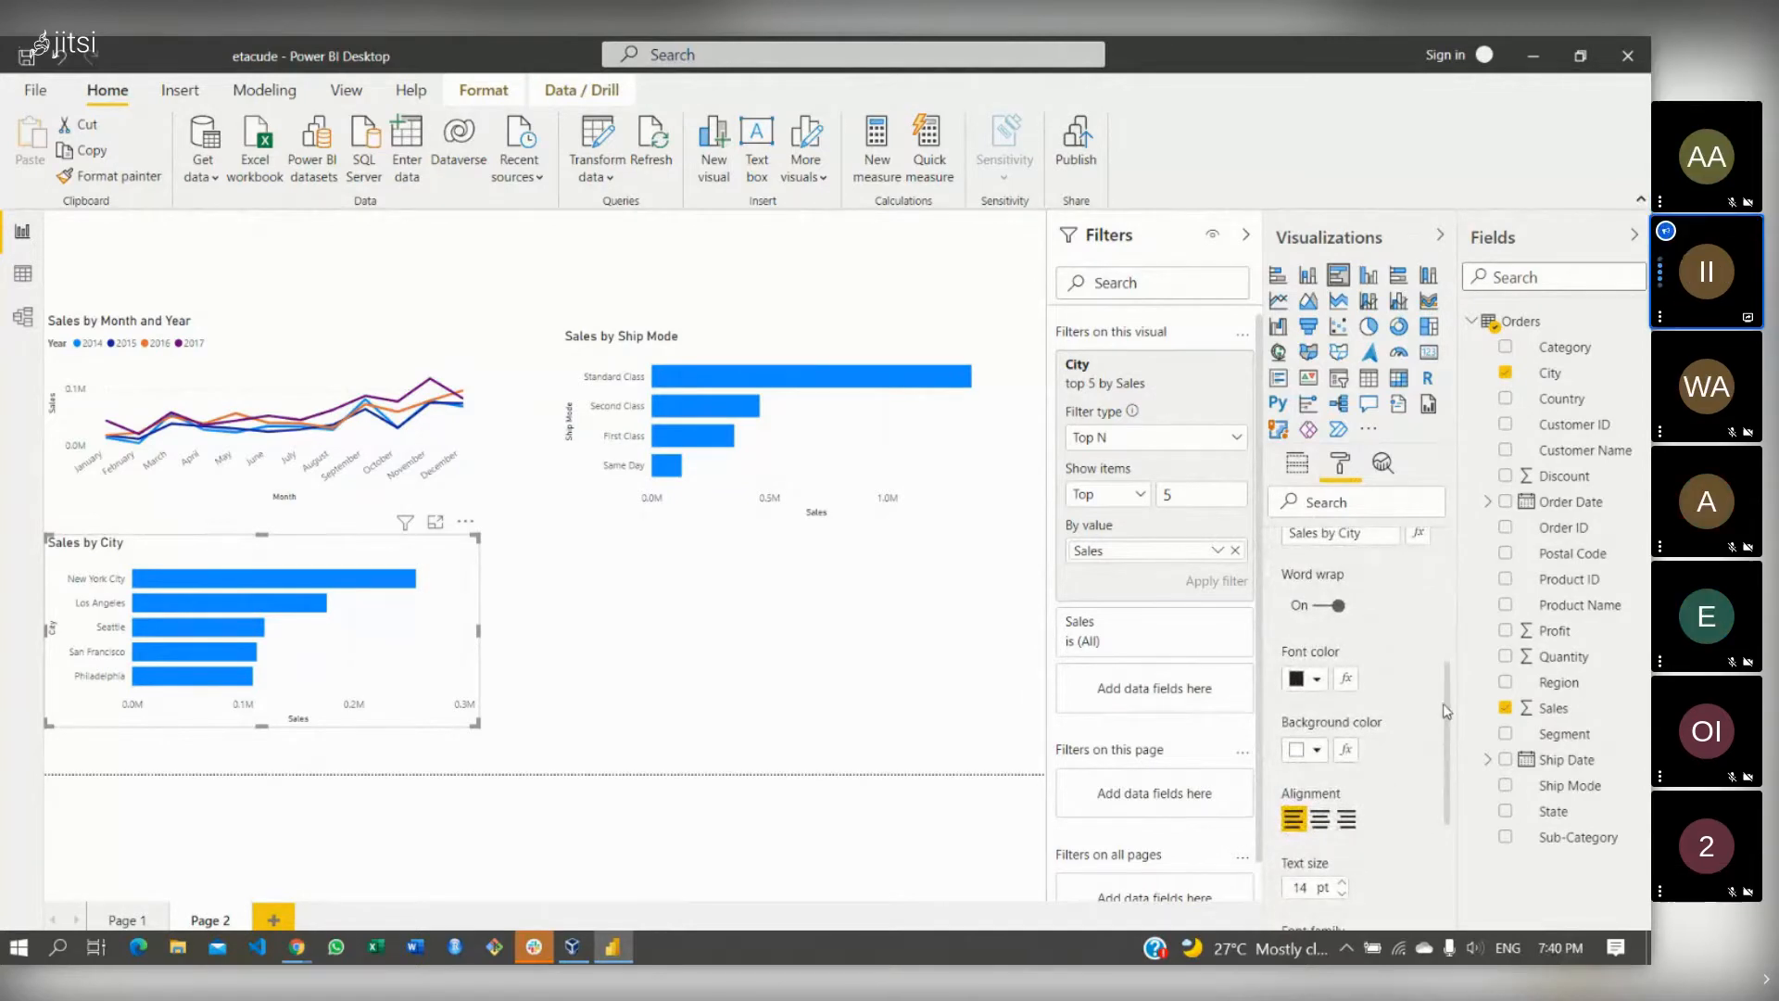
scroll(1374, 642, up, 3)
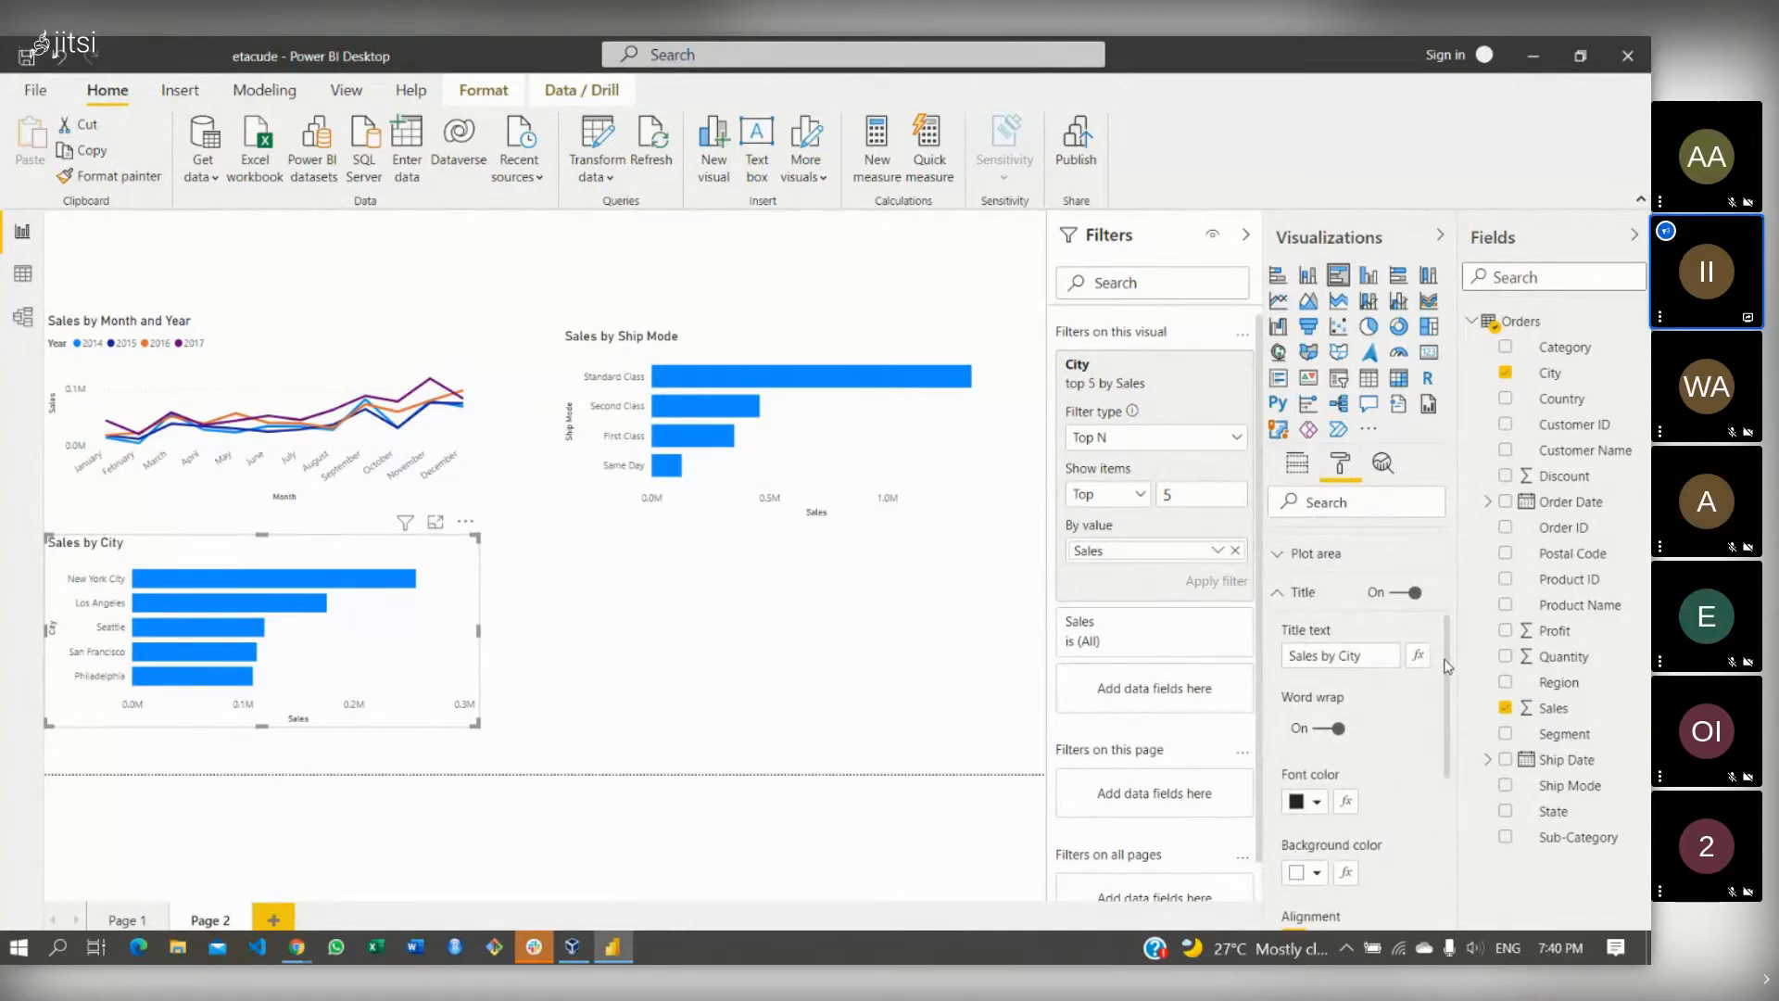
- Replace the chart title with 'Top 5 cities by Sales'
click(1366, 651)
key(BackSpace)
key(BackSpace)
key(BackSpace)
key(BackSpace)
key(BackSpace)
key(BackSpace)
key(BackSpace)
key(BackSpace)
key(BackSpace)
key(BackSpace)
key(BackSpace)
key(BackSpace)
key(BackSpace)
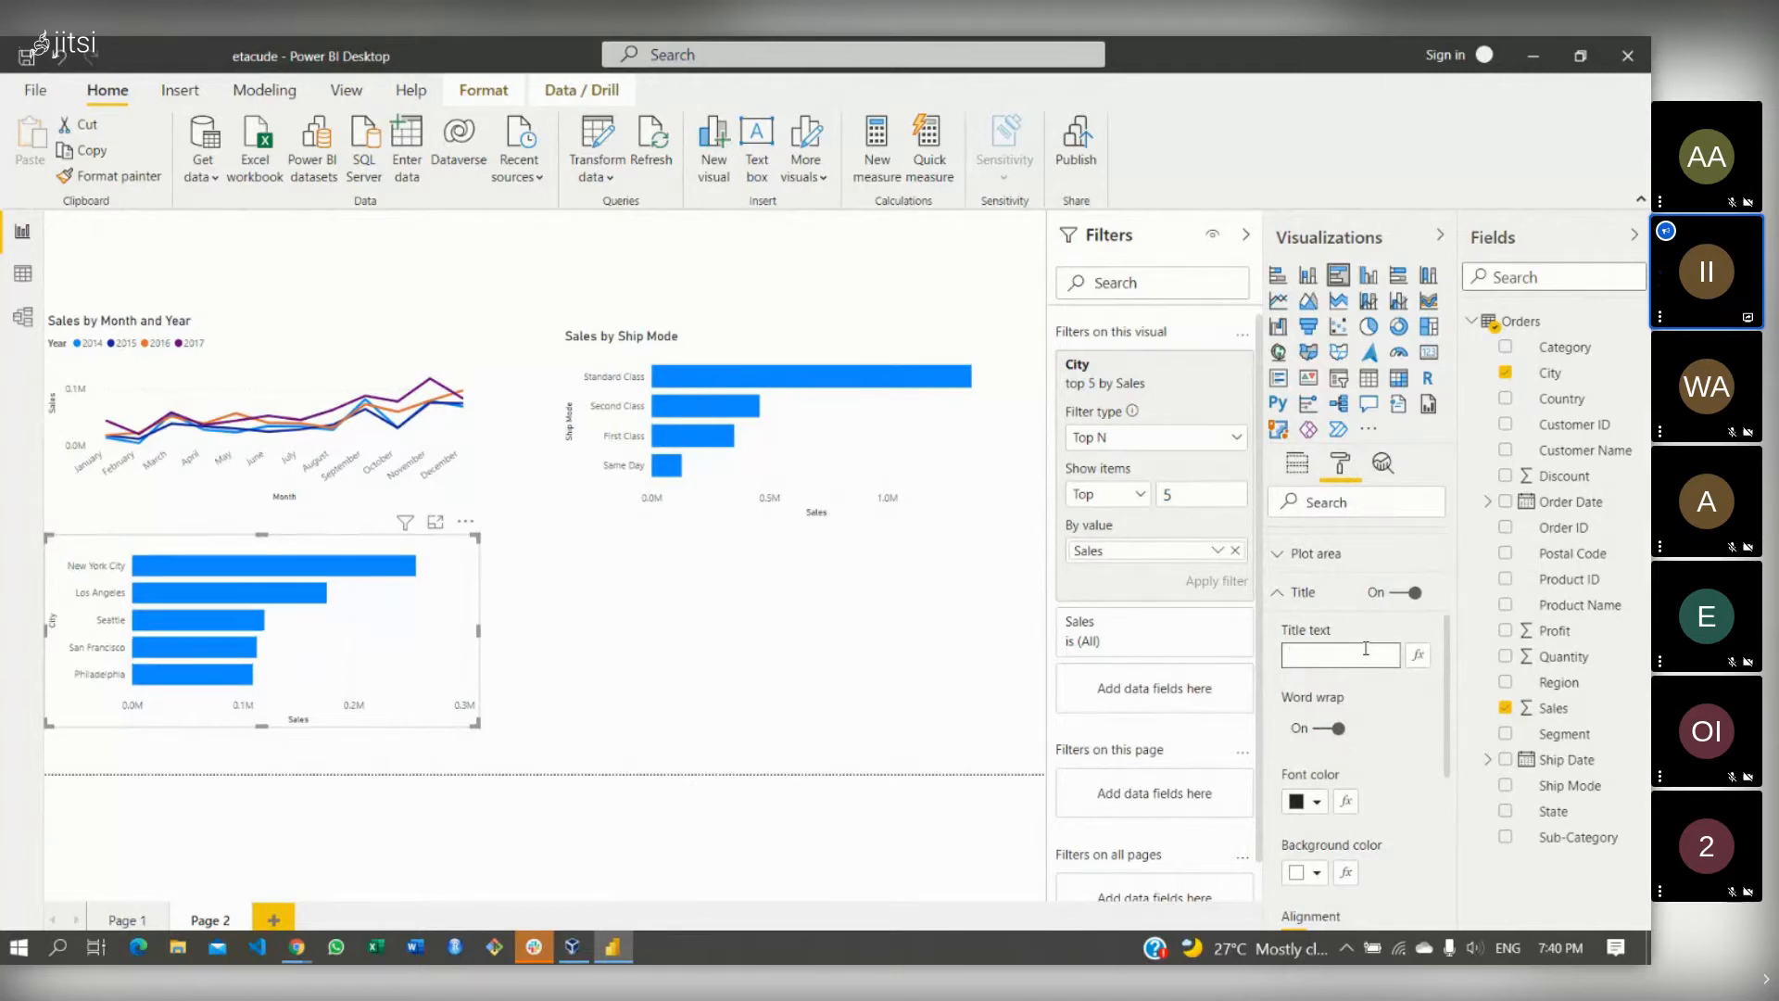
text(Top 5 citie)
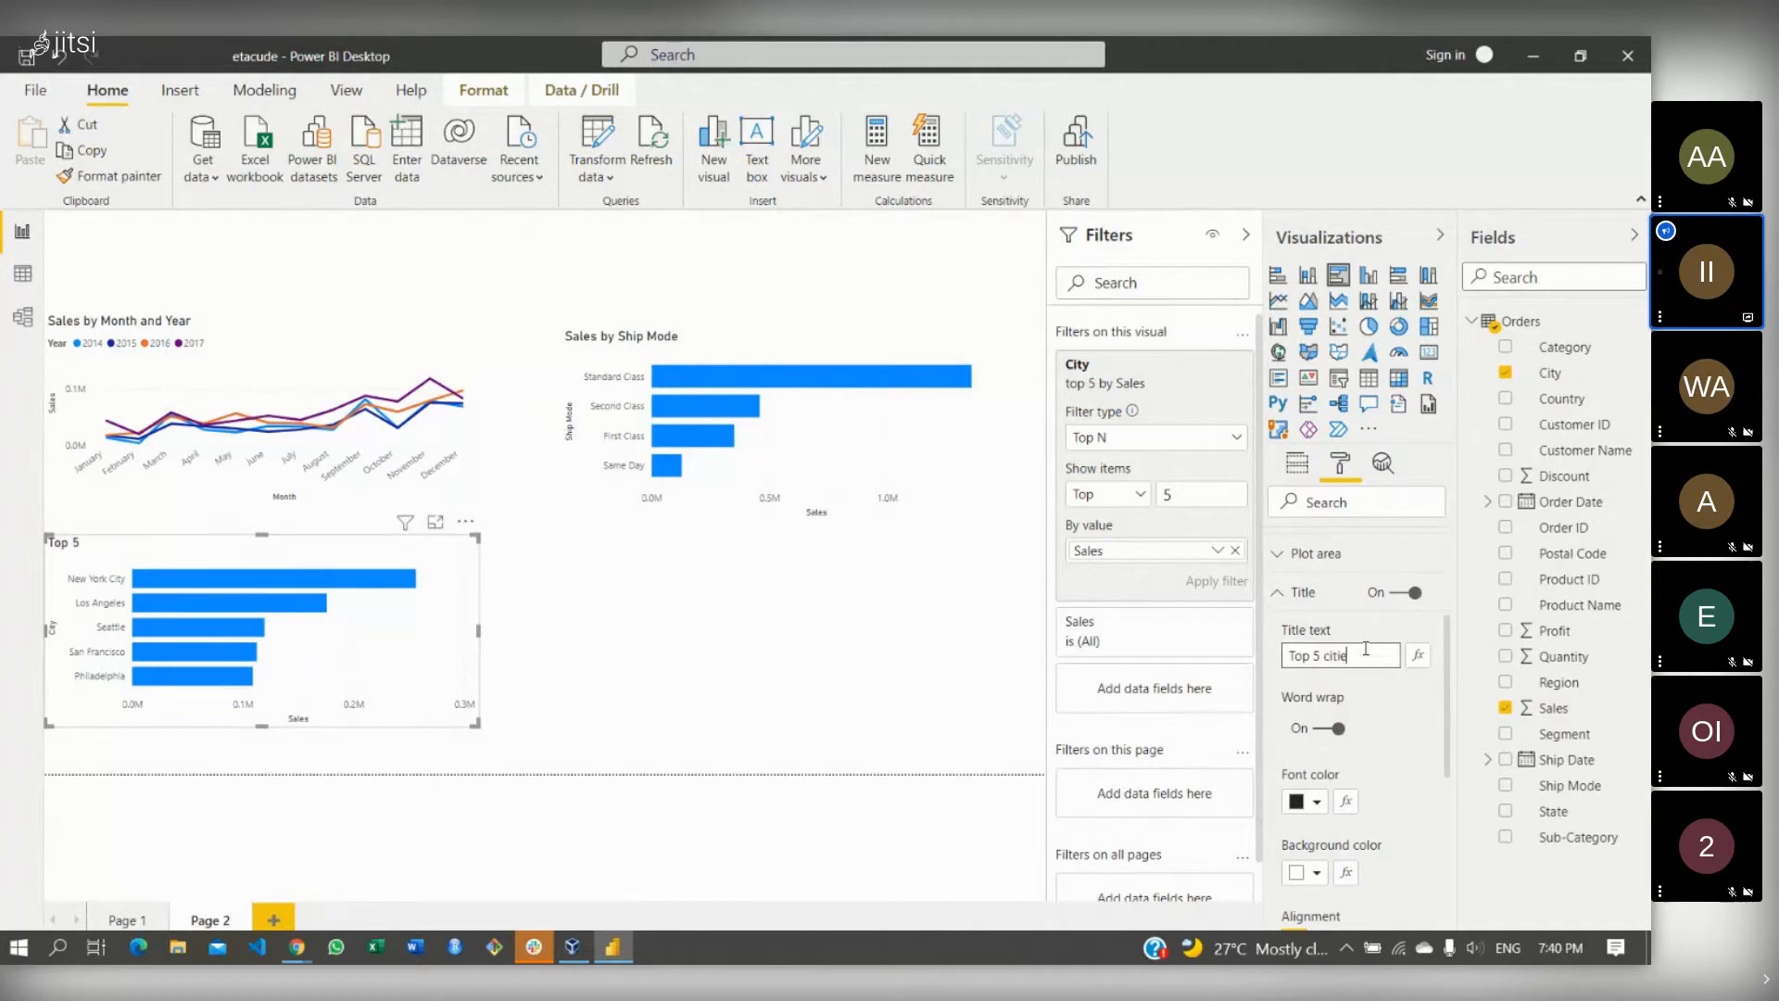
text(s by Sales)
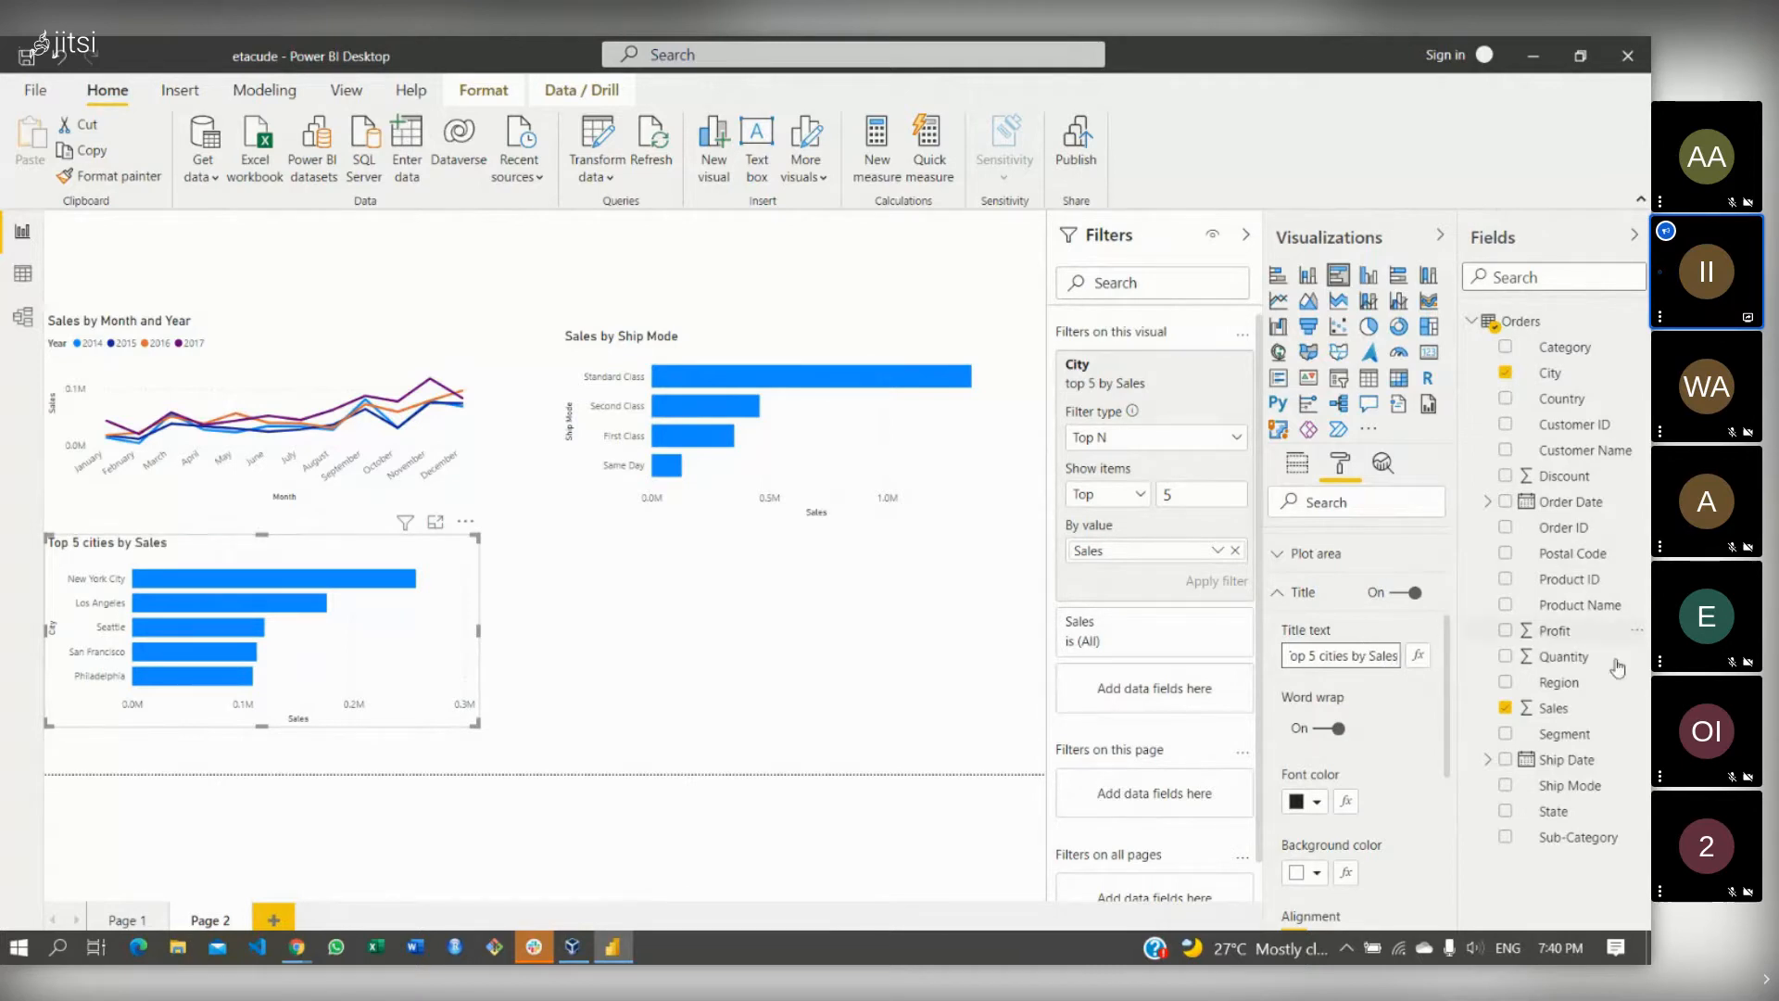
click(984, 670)
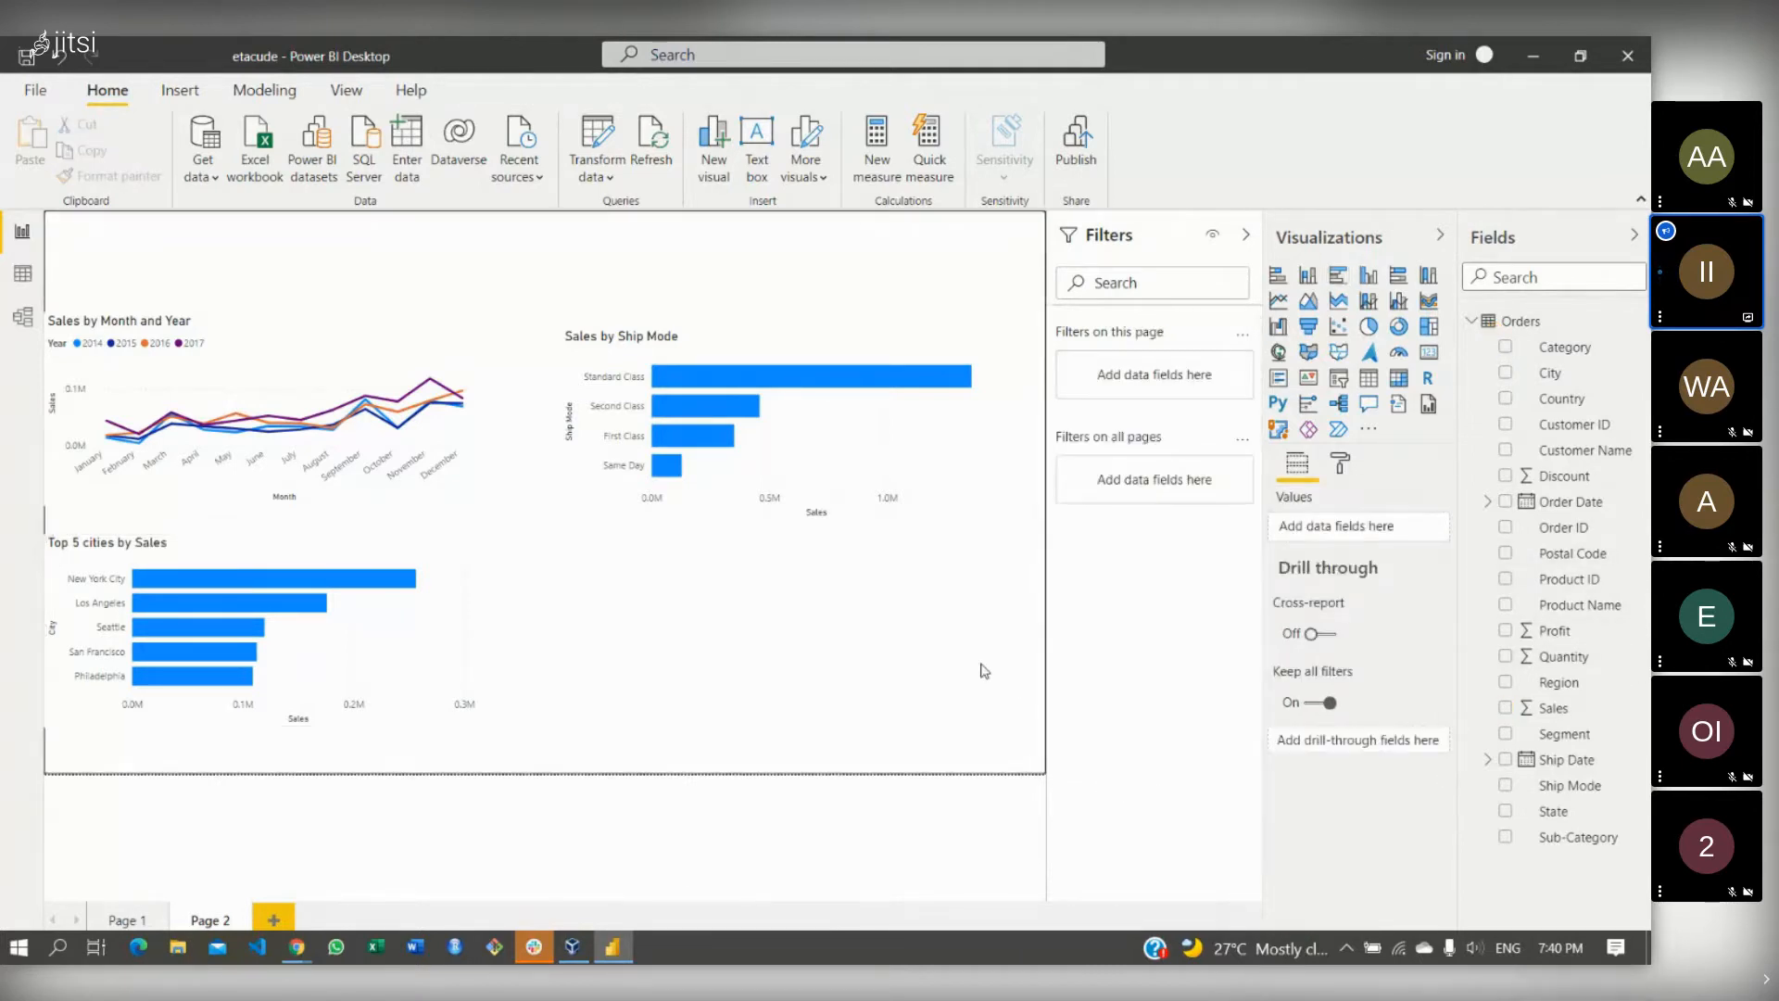
- Duplicate the Top 5 cities by Sales chart and align the copy to the right of the original
click(456, 573)
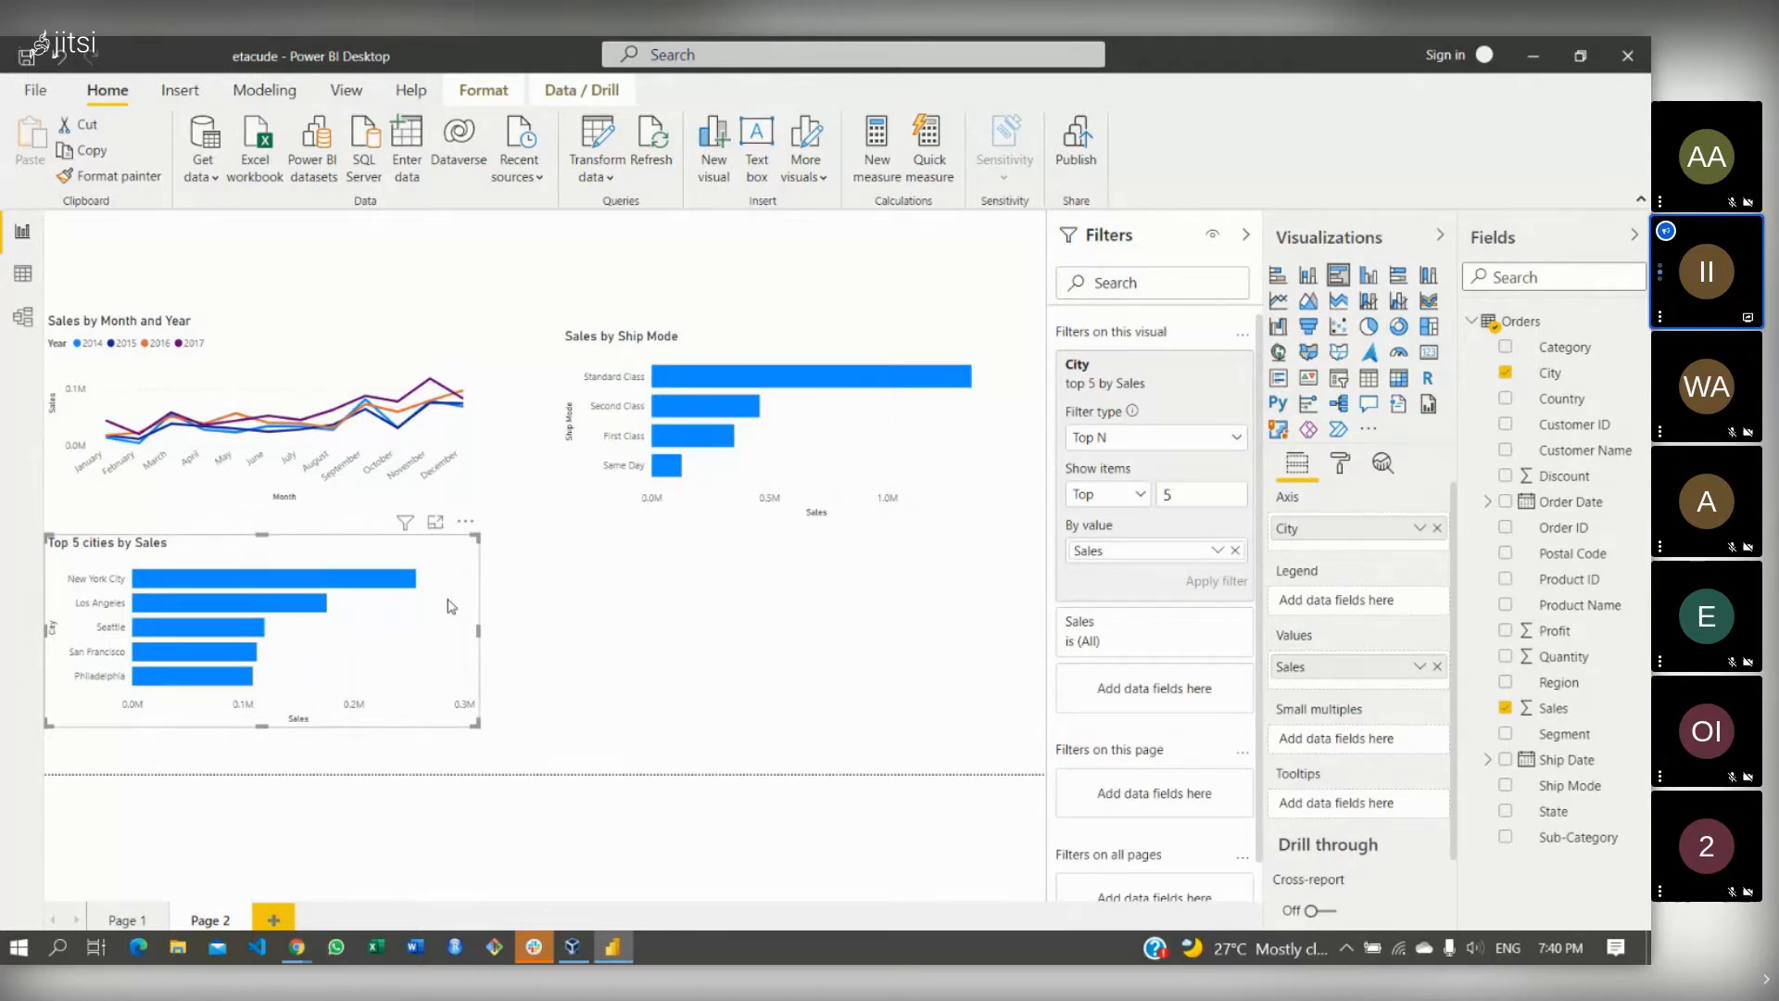
right_click(451, 606)
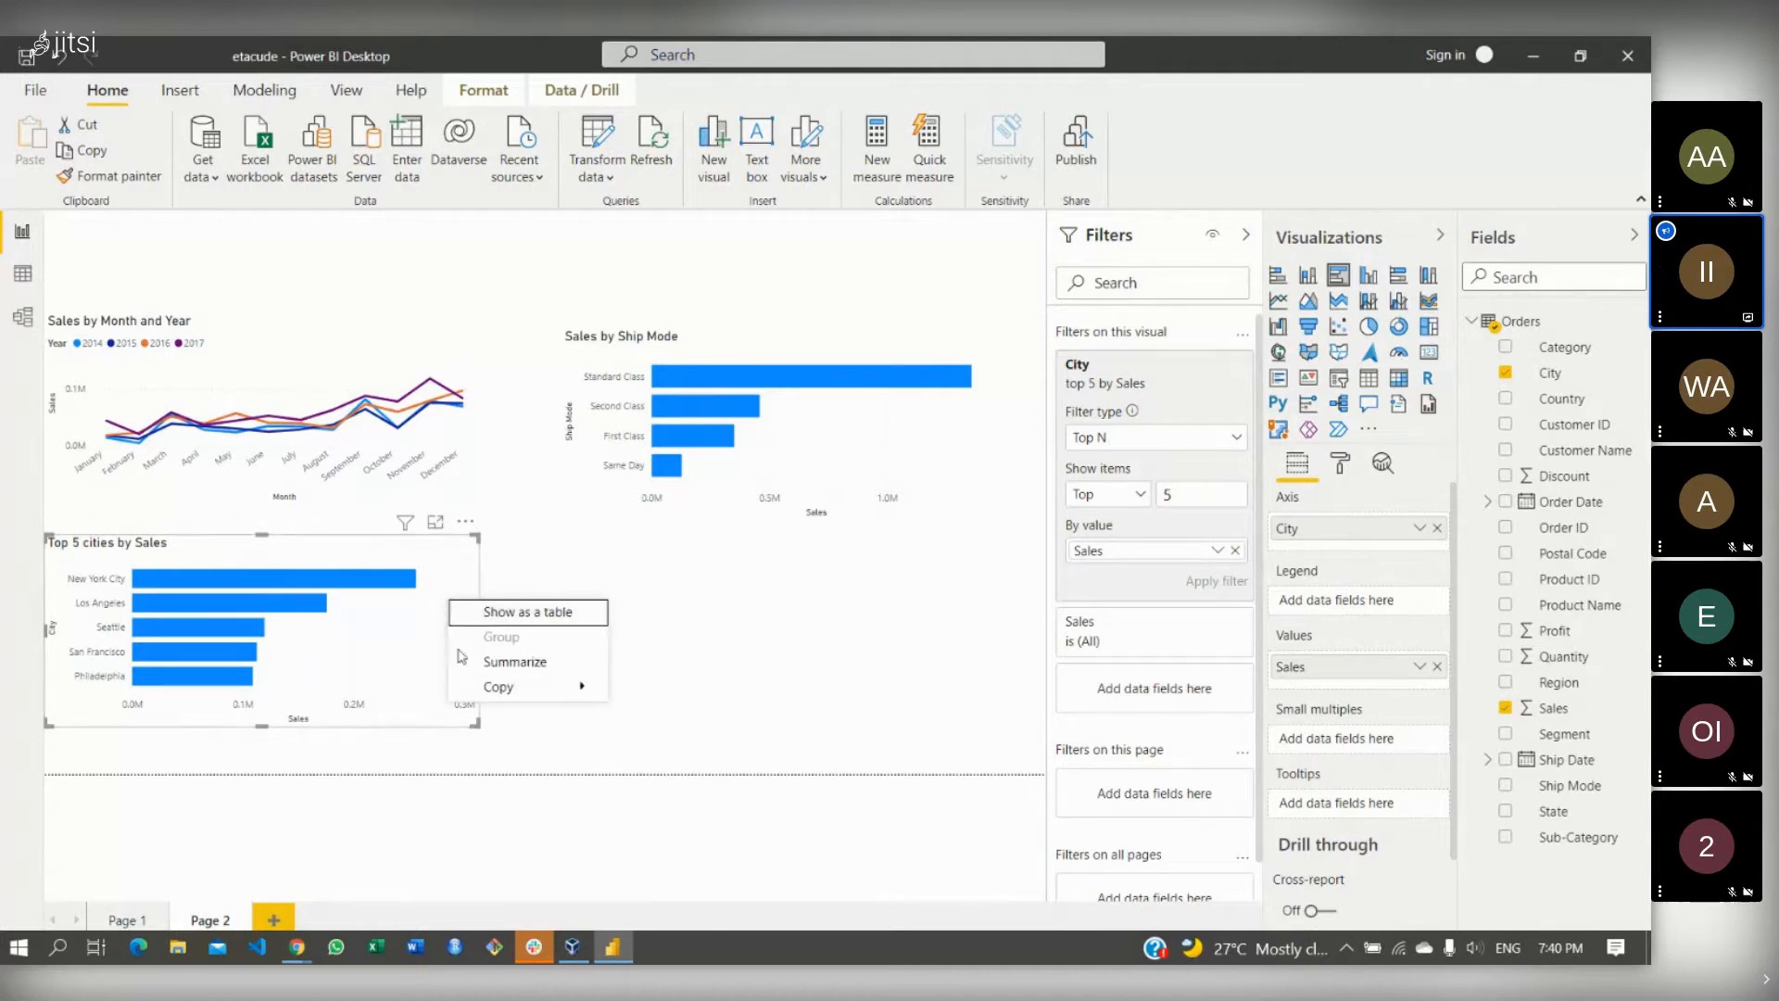
mouse_move(484, 690)
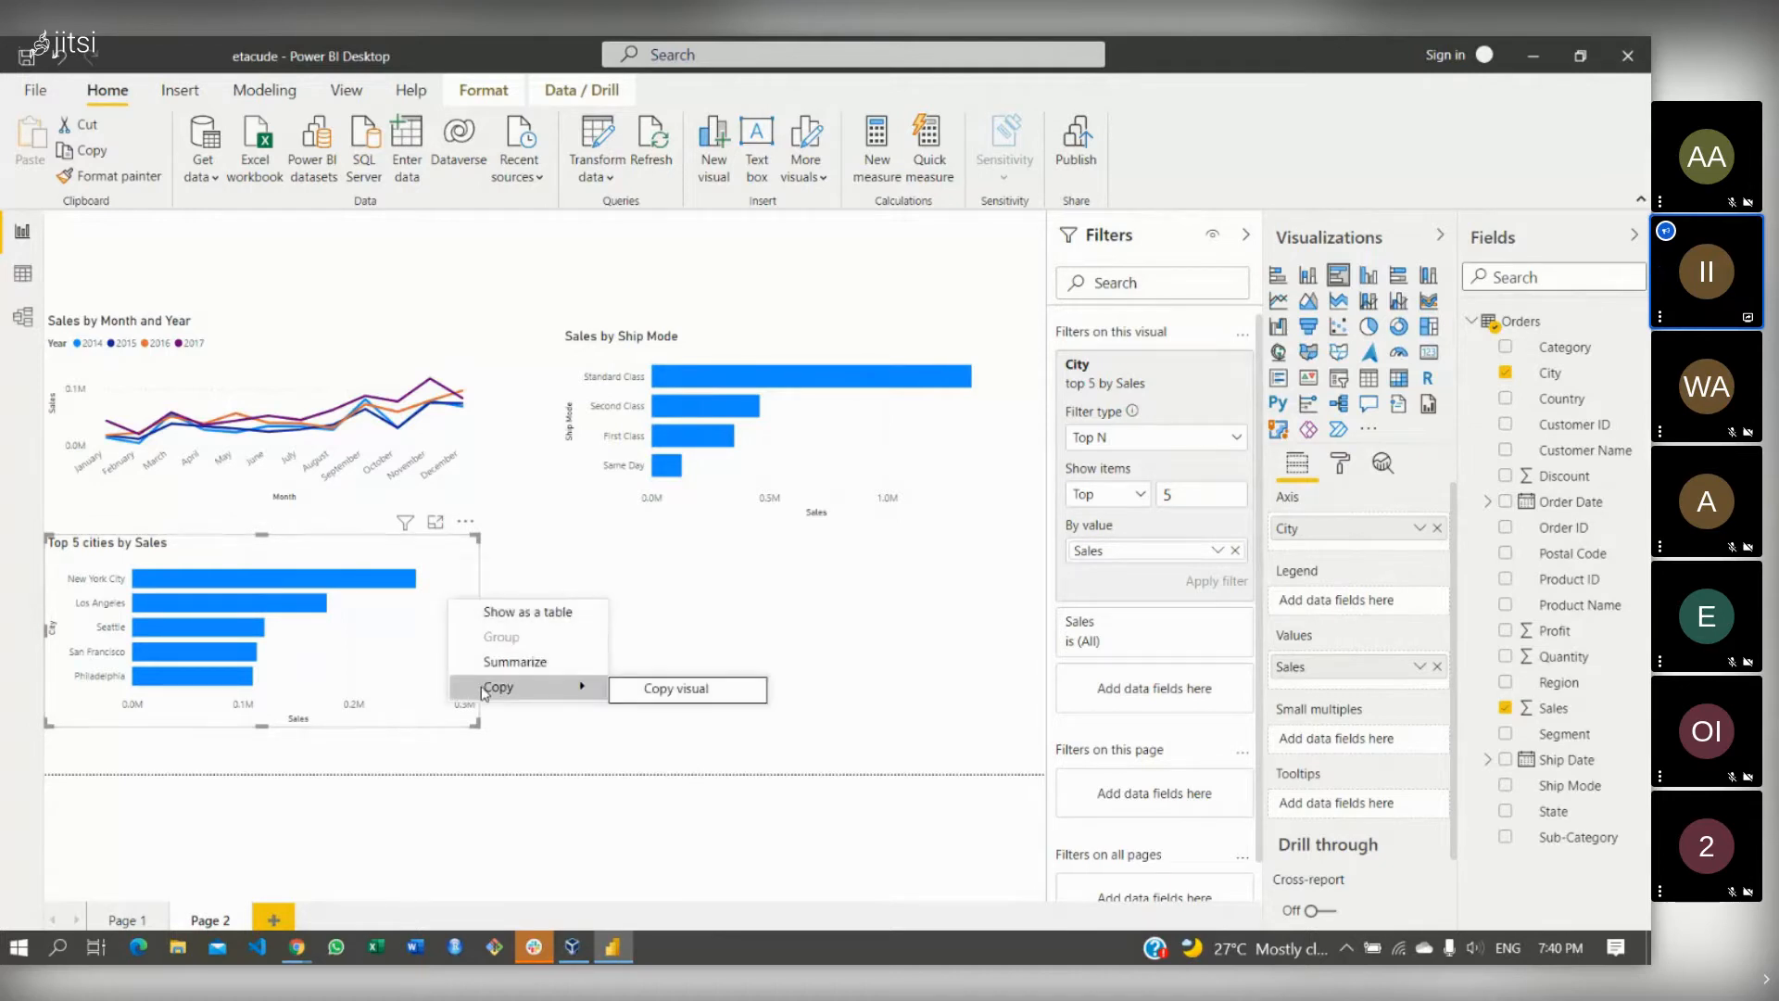
click(672, 653)
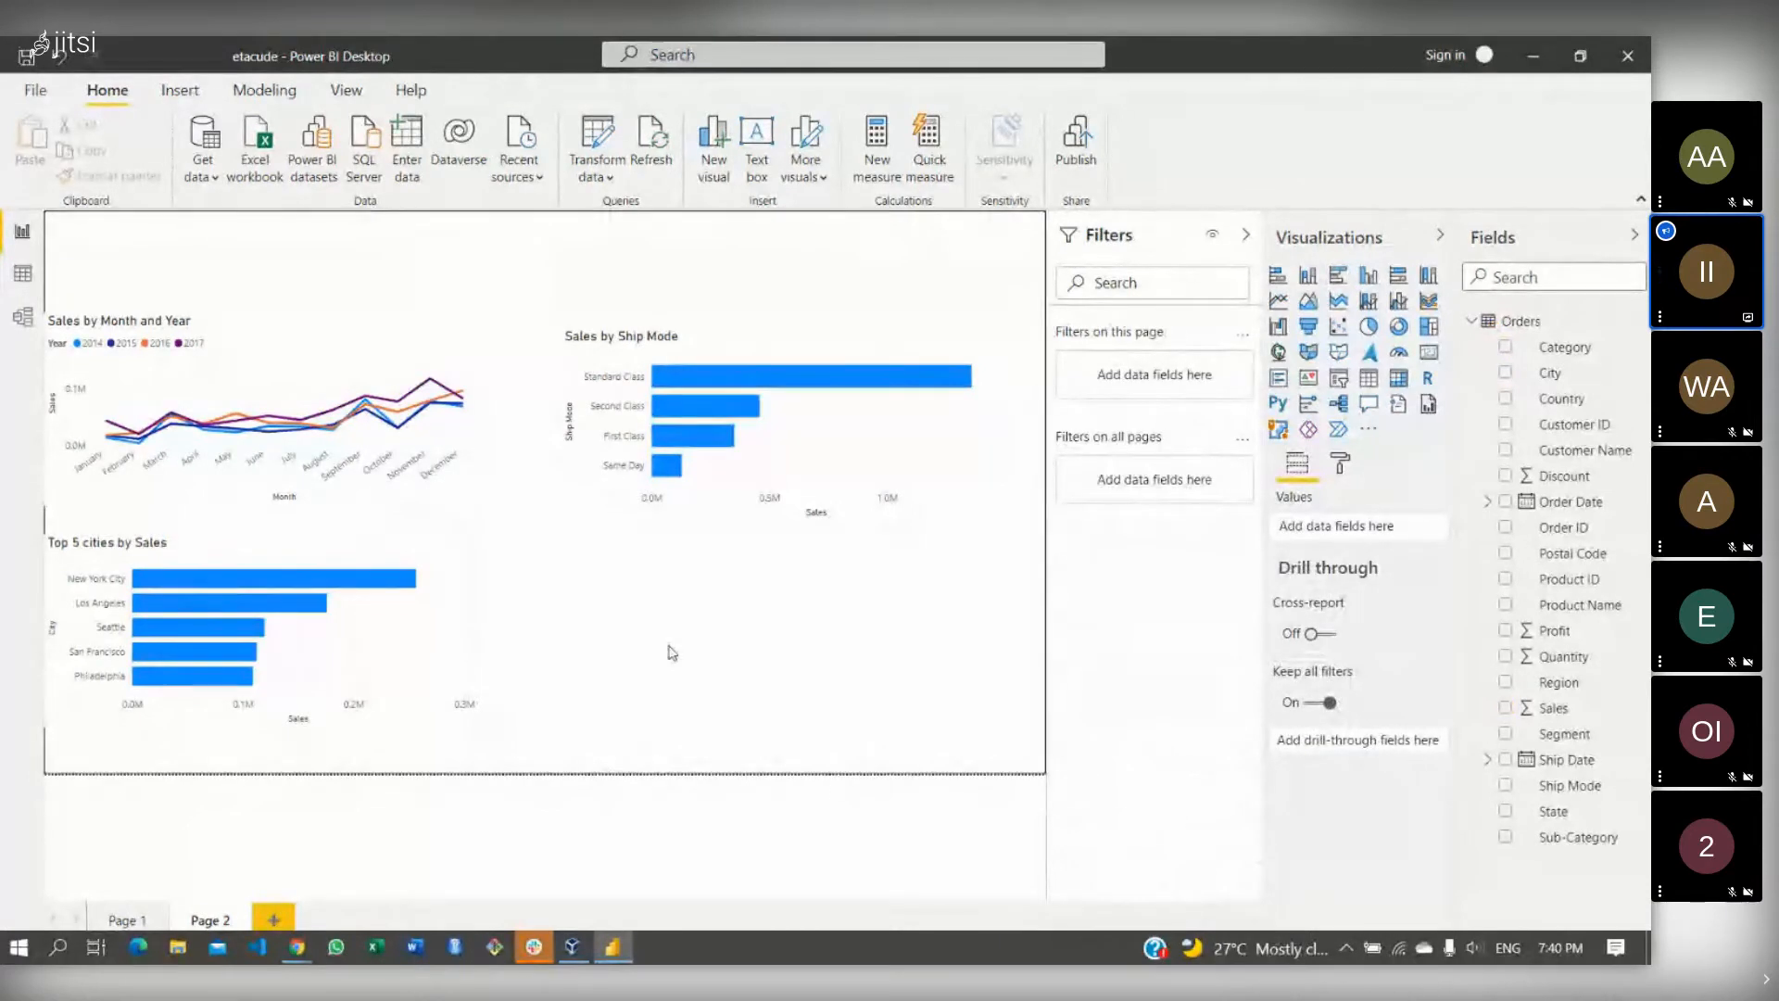
click(452, 630)
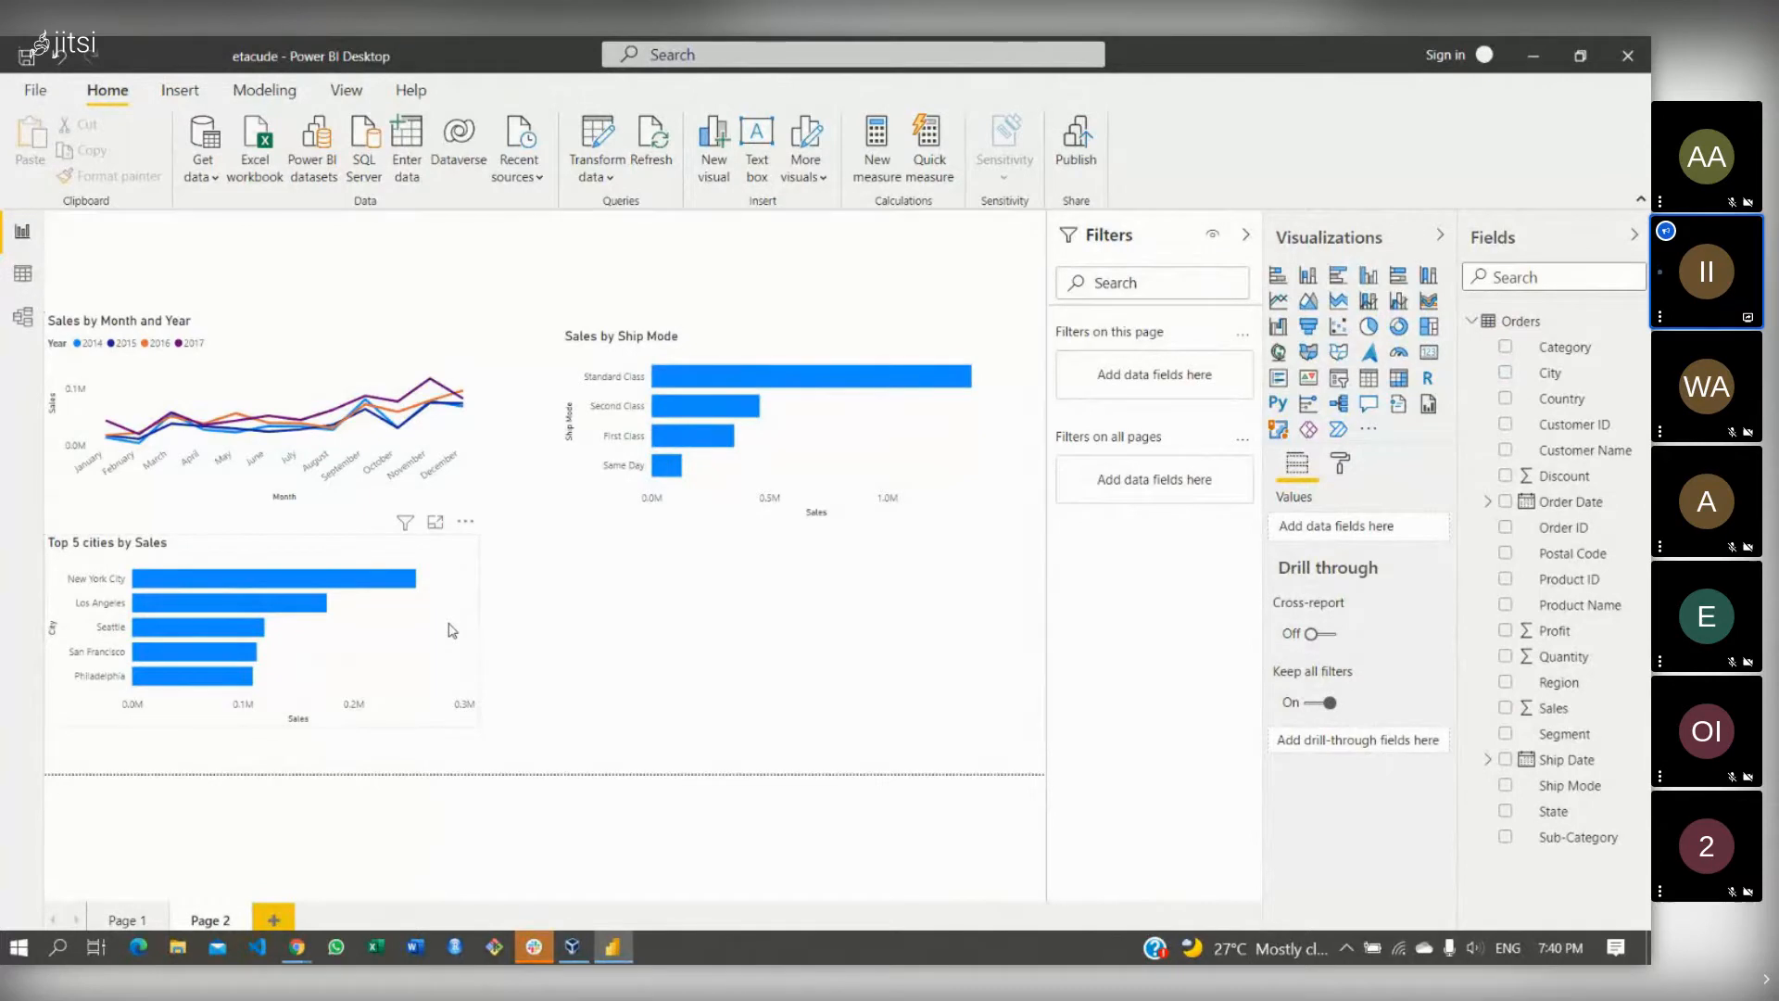
mouse_move(468, 620)
mouse_down()
mouse_move(602, 625)
mouse_move(464, 623)
mouse_move(455, 653)
mouse_move(456, 628)
mouse_up()
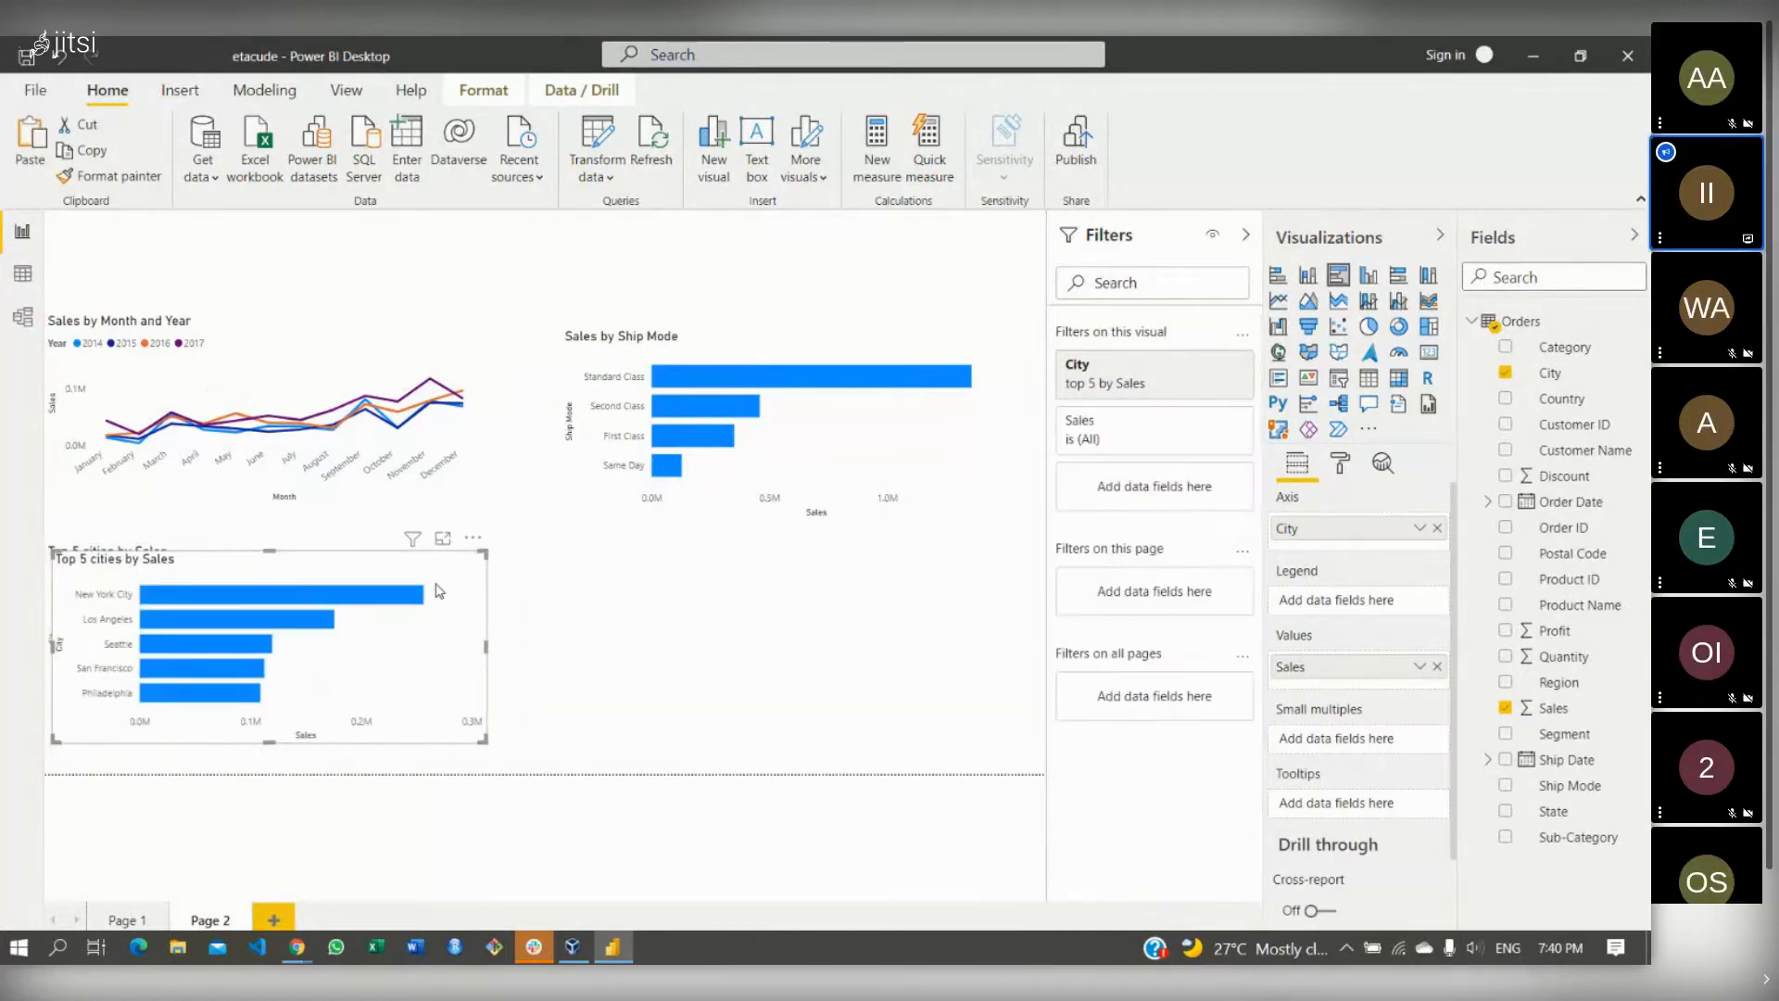
key(ctrl+v)
drag(535, 624, 922, 610)
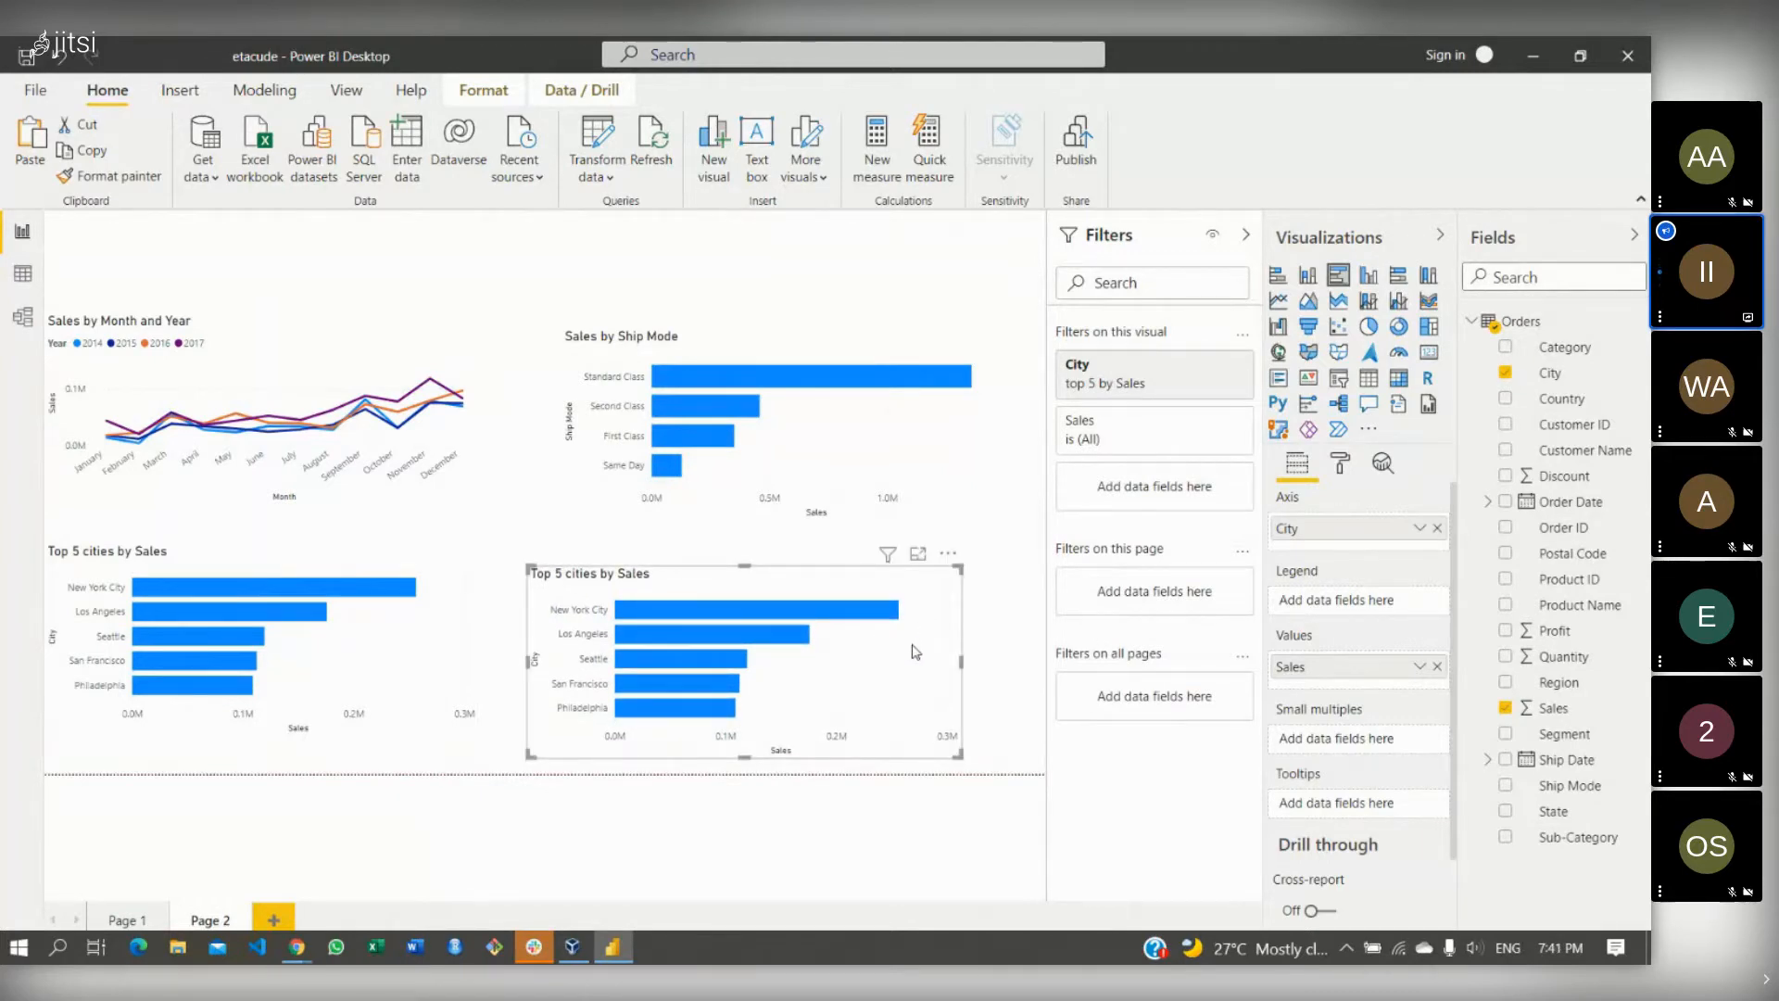
drag(915, 651, 936, 629)
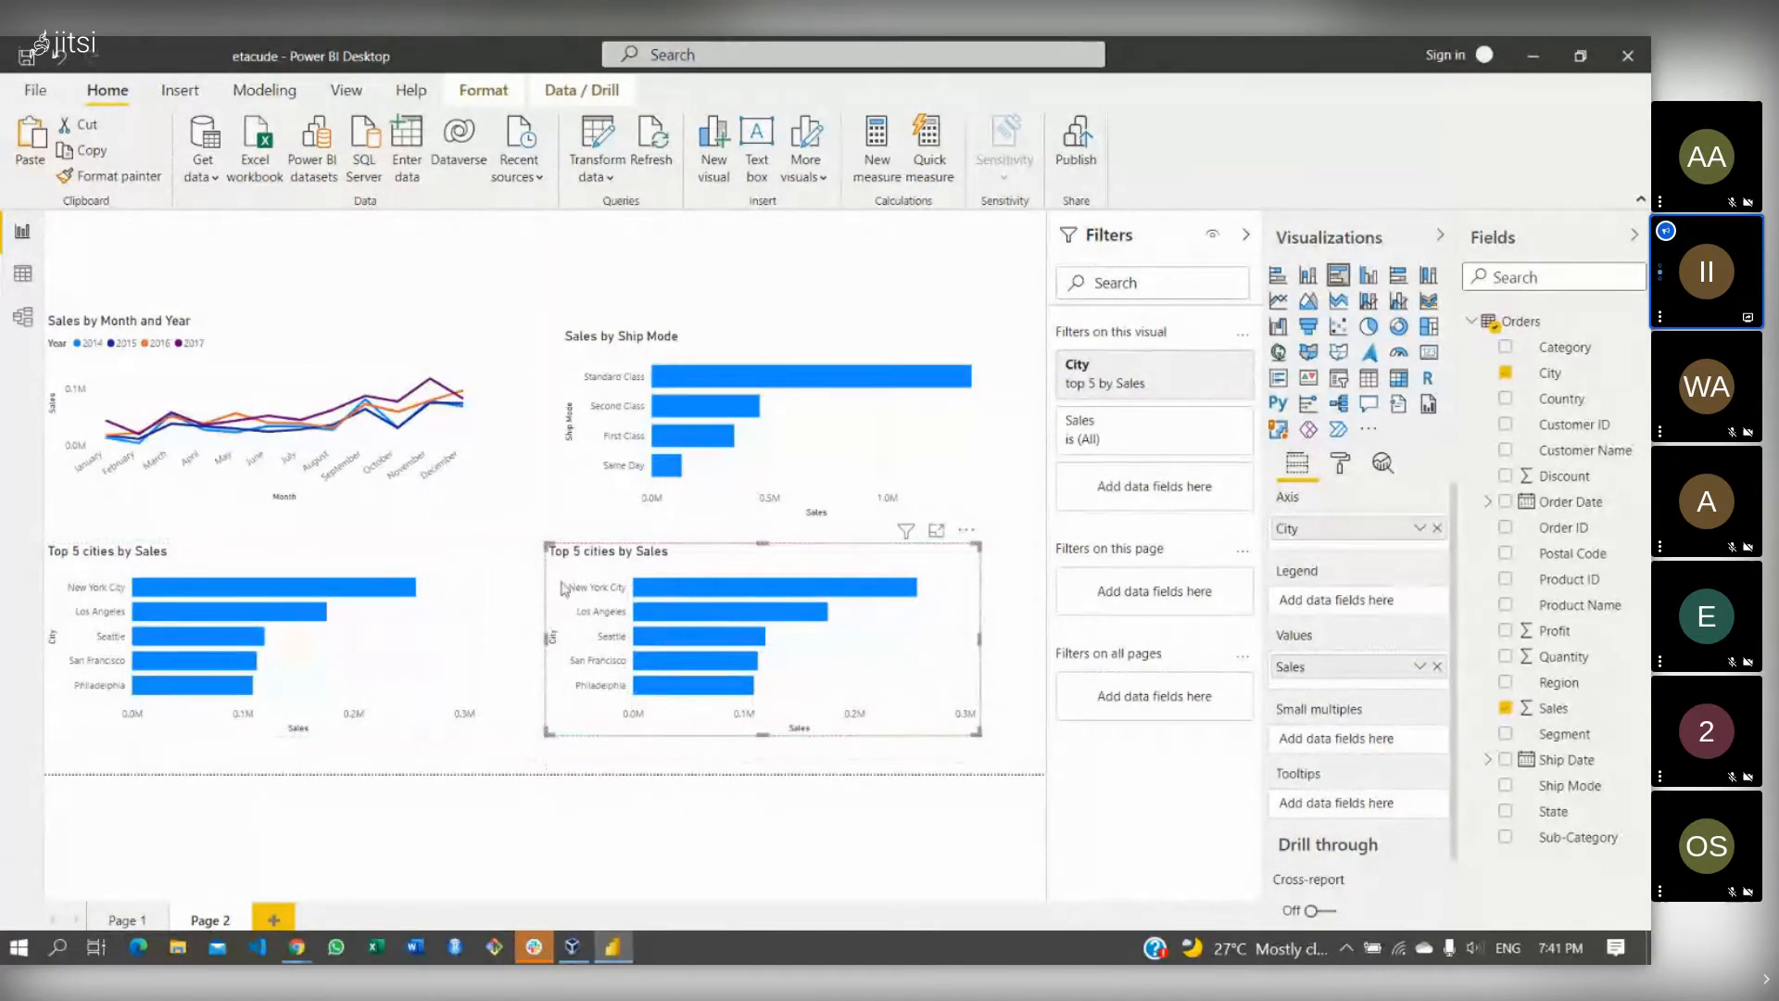
click(526, 544)
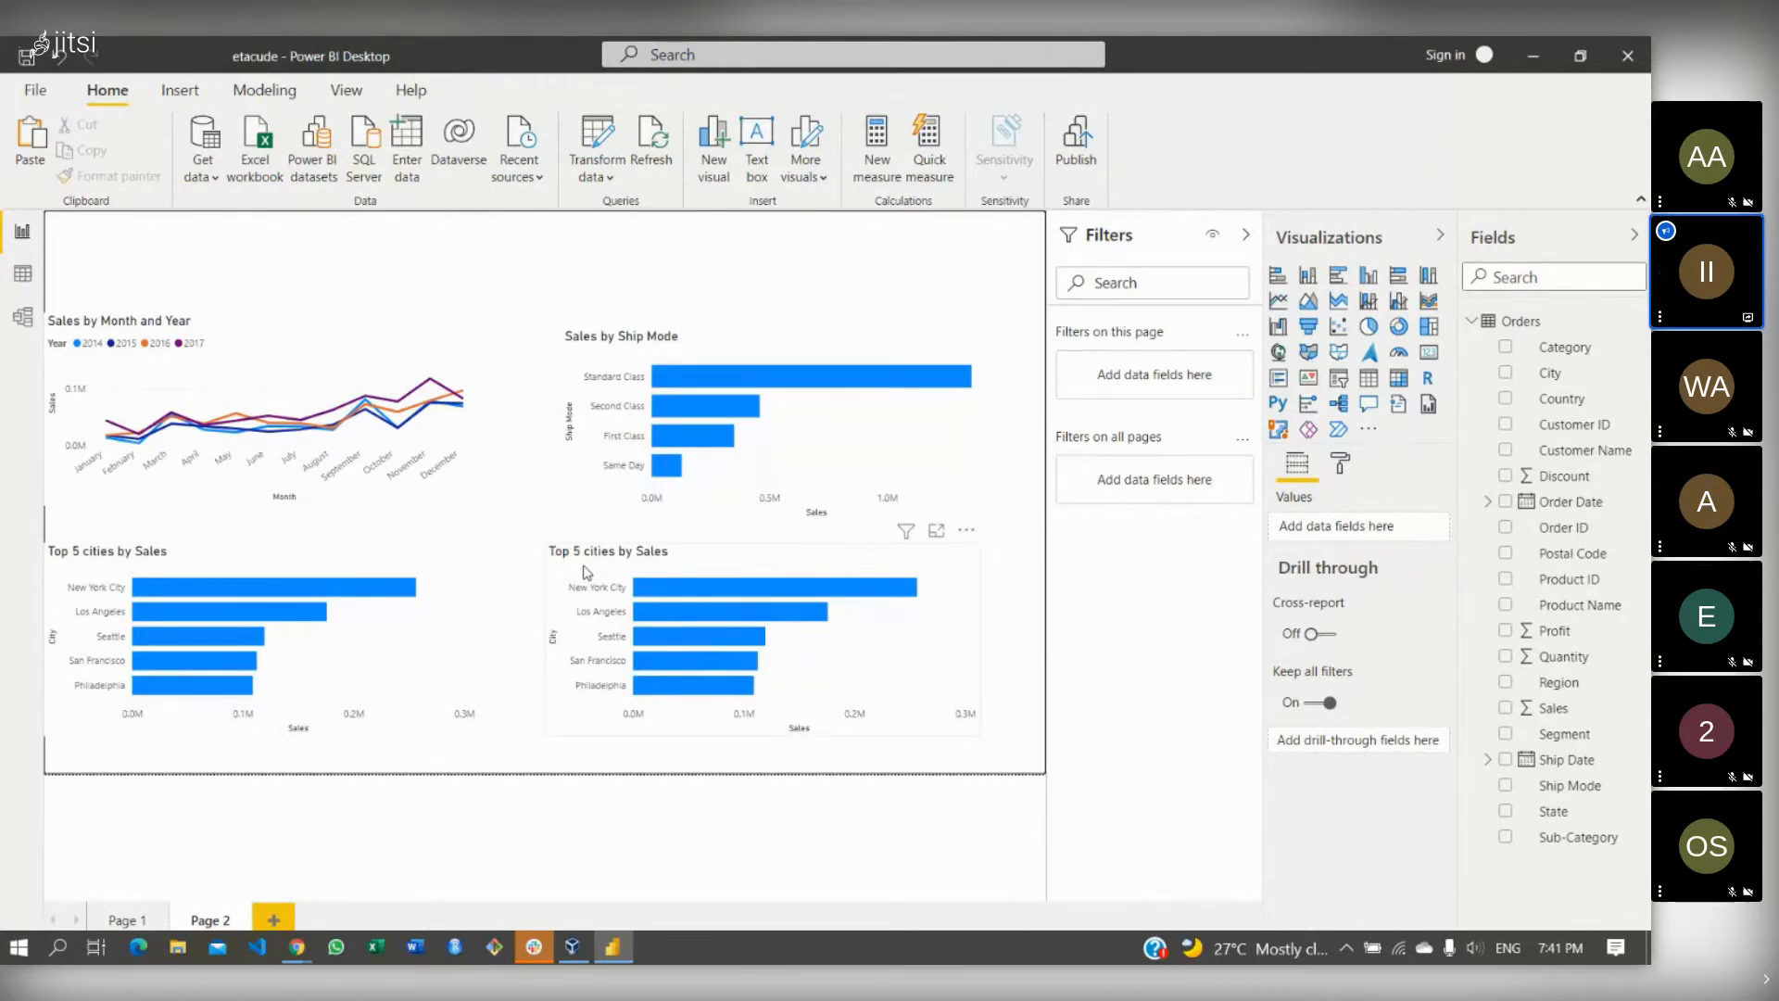
- Switch the copied chart's City filter to Bottom 5 by Sales and apply it
click(734, 550)
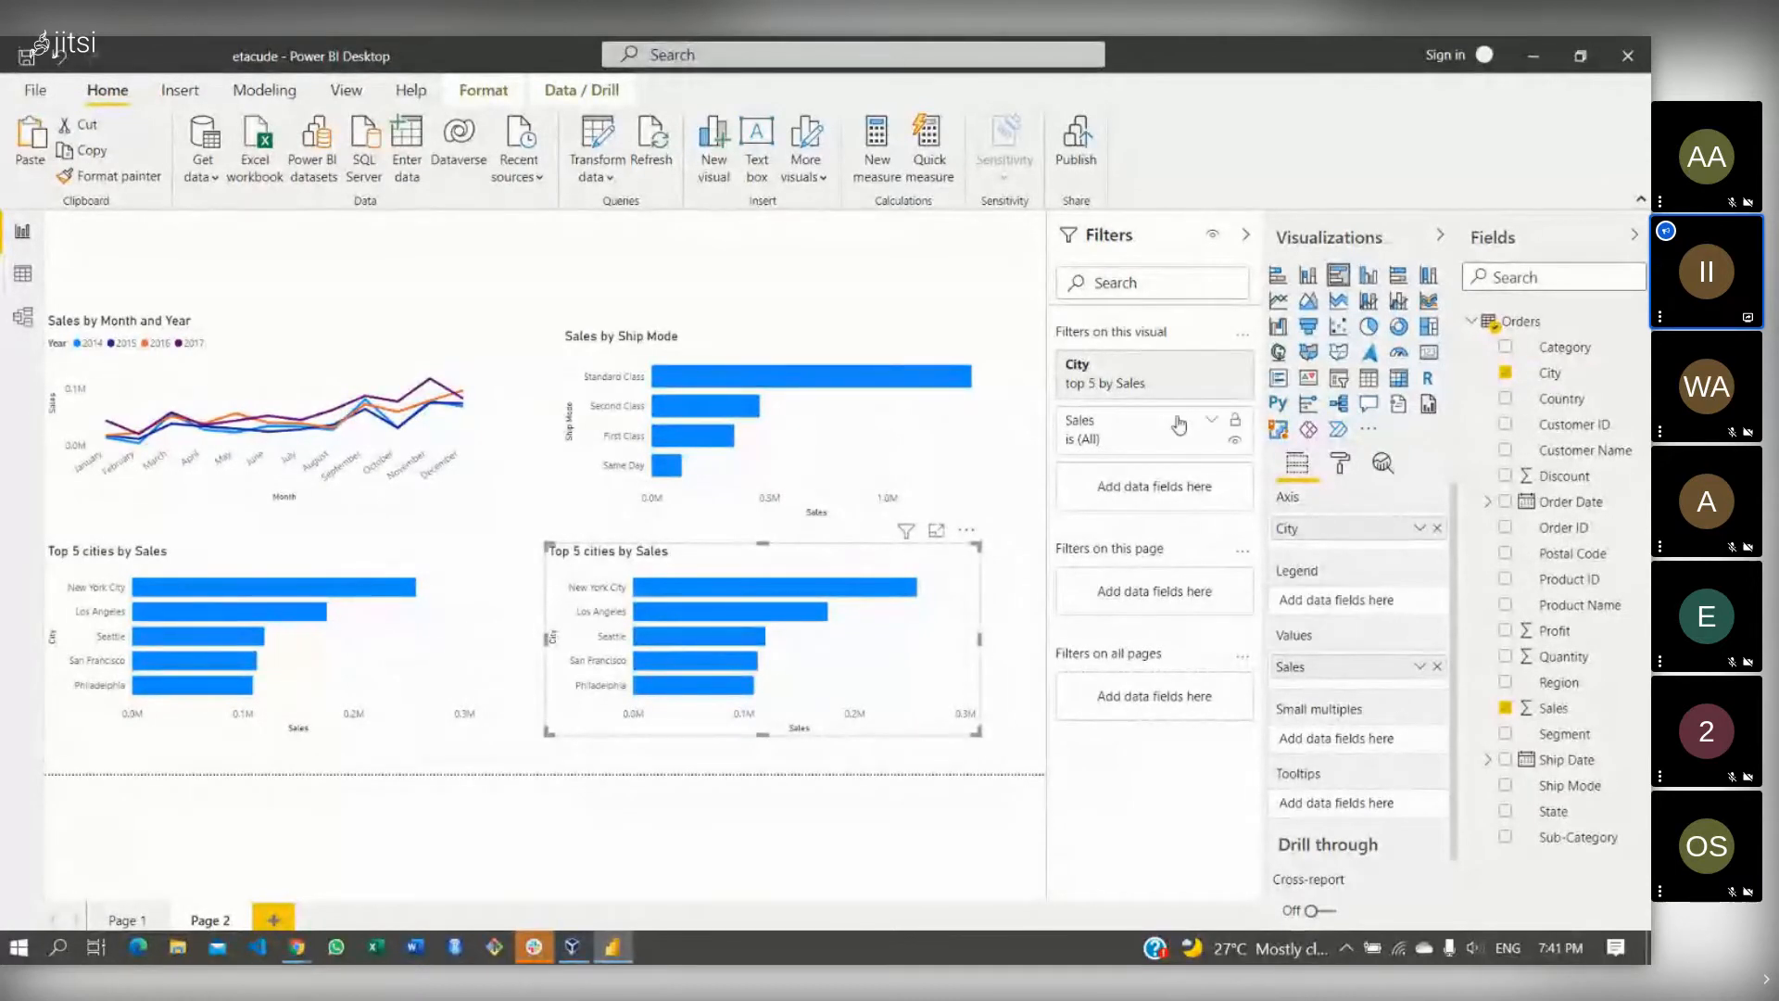
mouse_move(1155, 384)
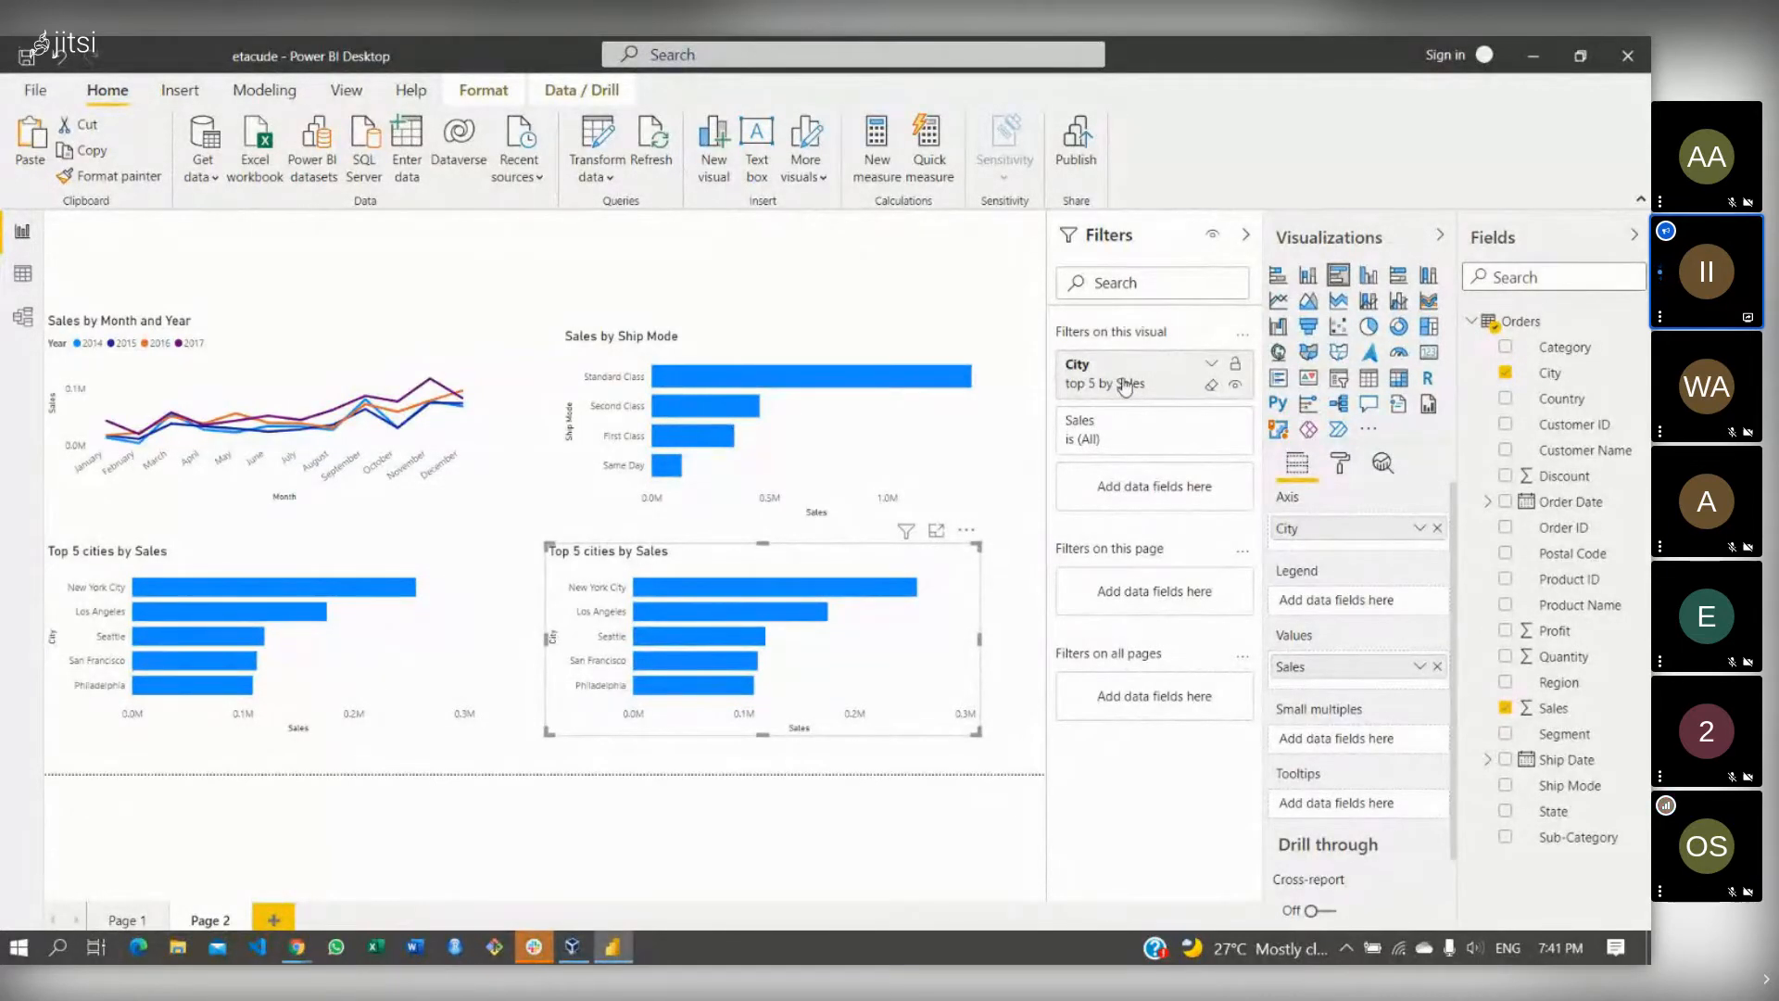
click(1211, 367)
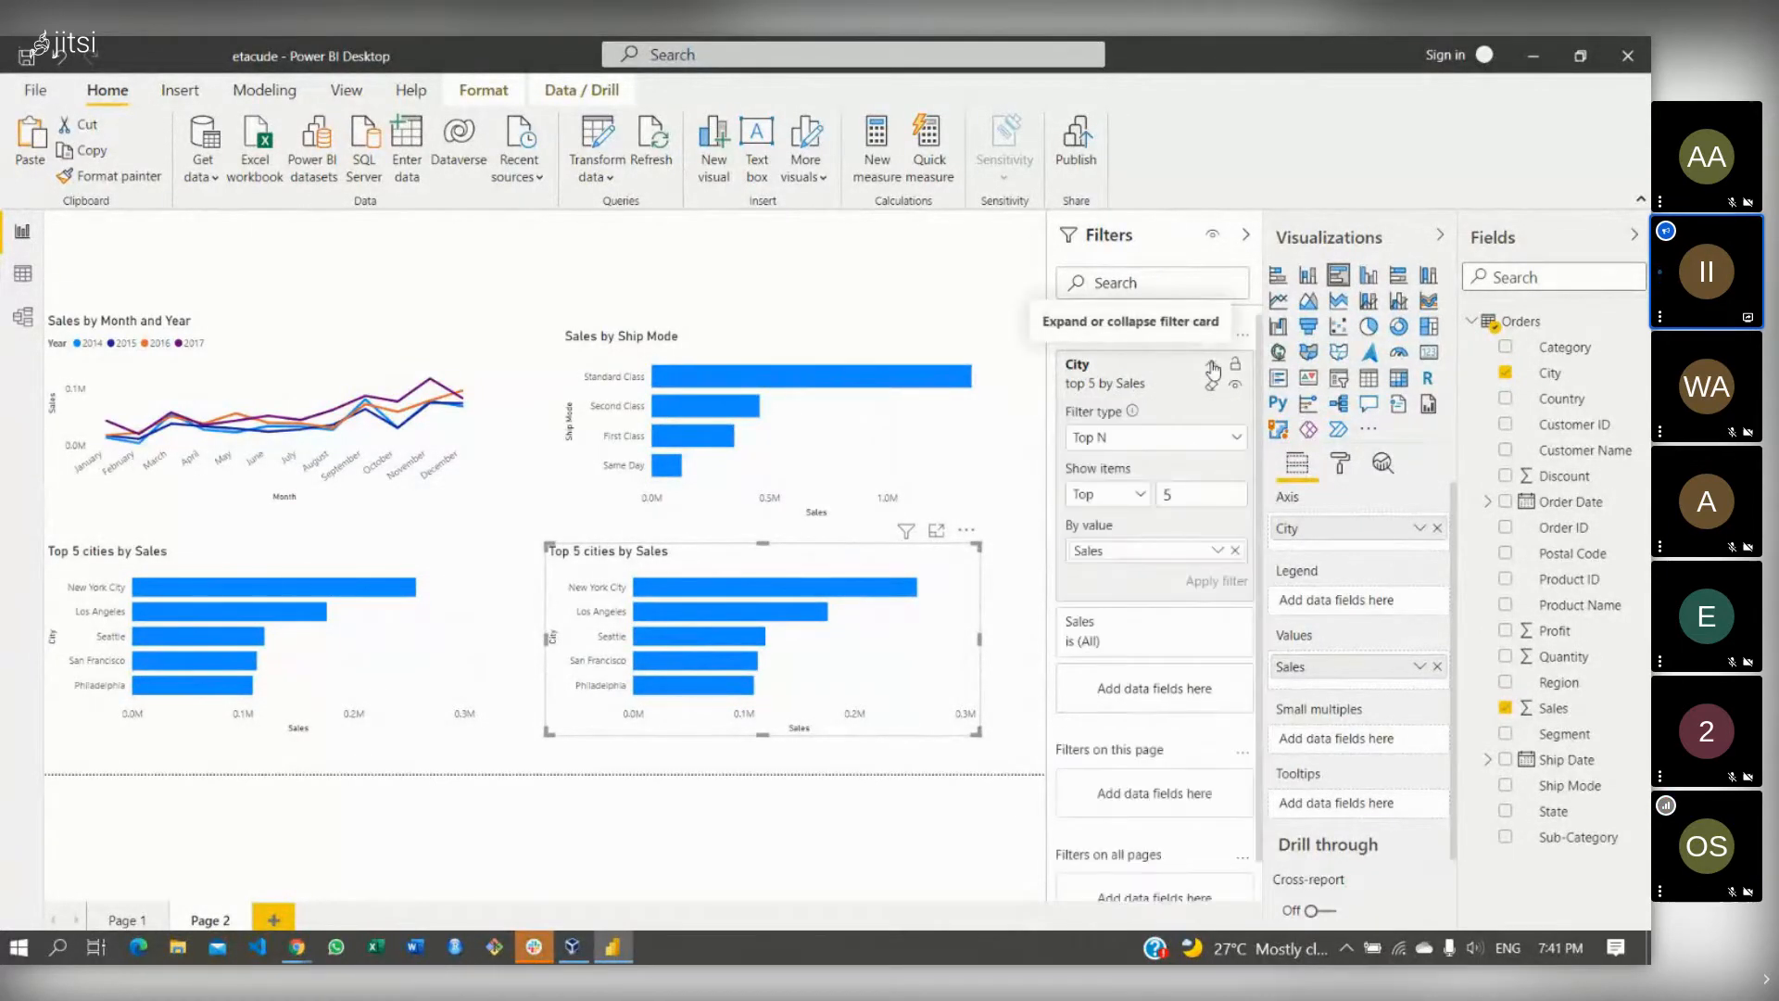
click(1121, 496)
click(1112, 550)
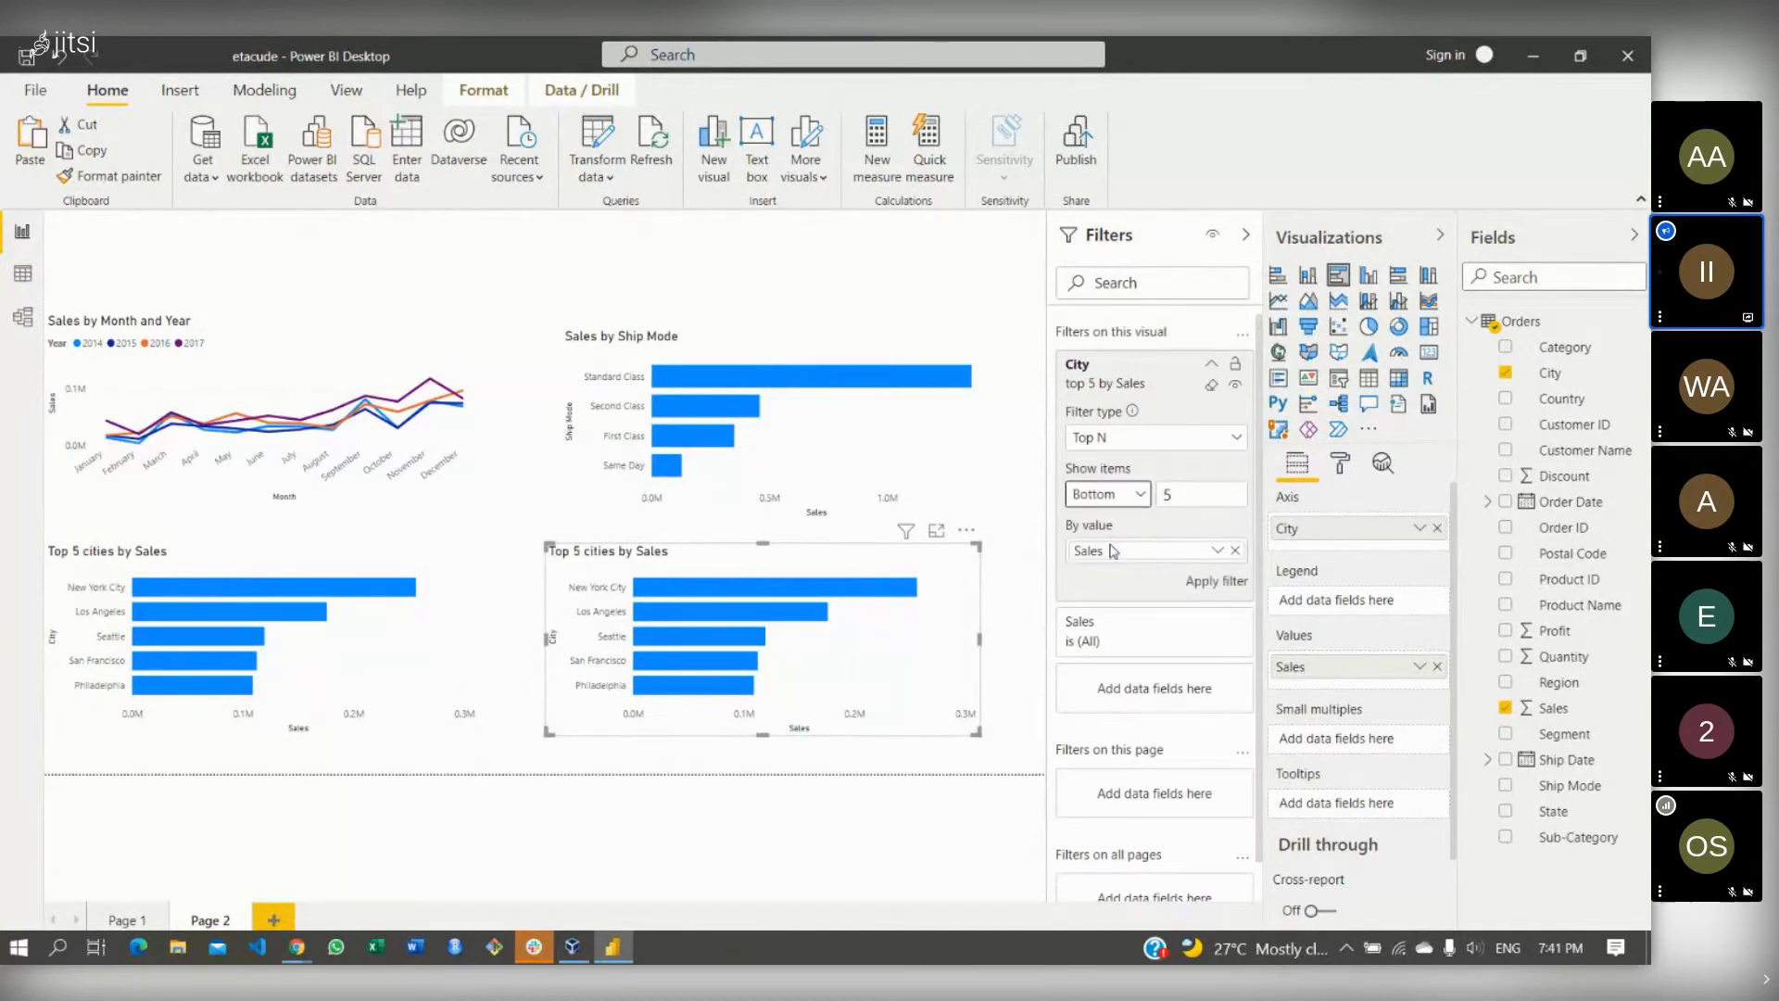
click(1202, 491)
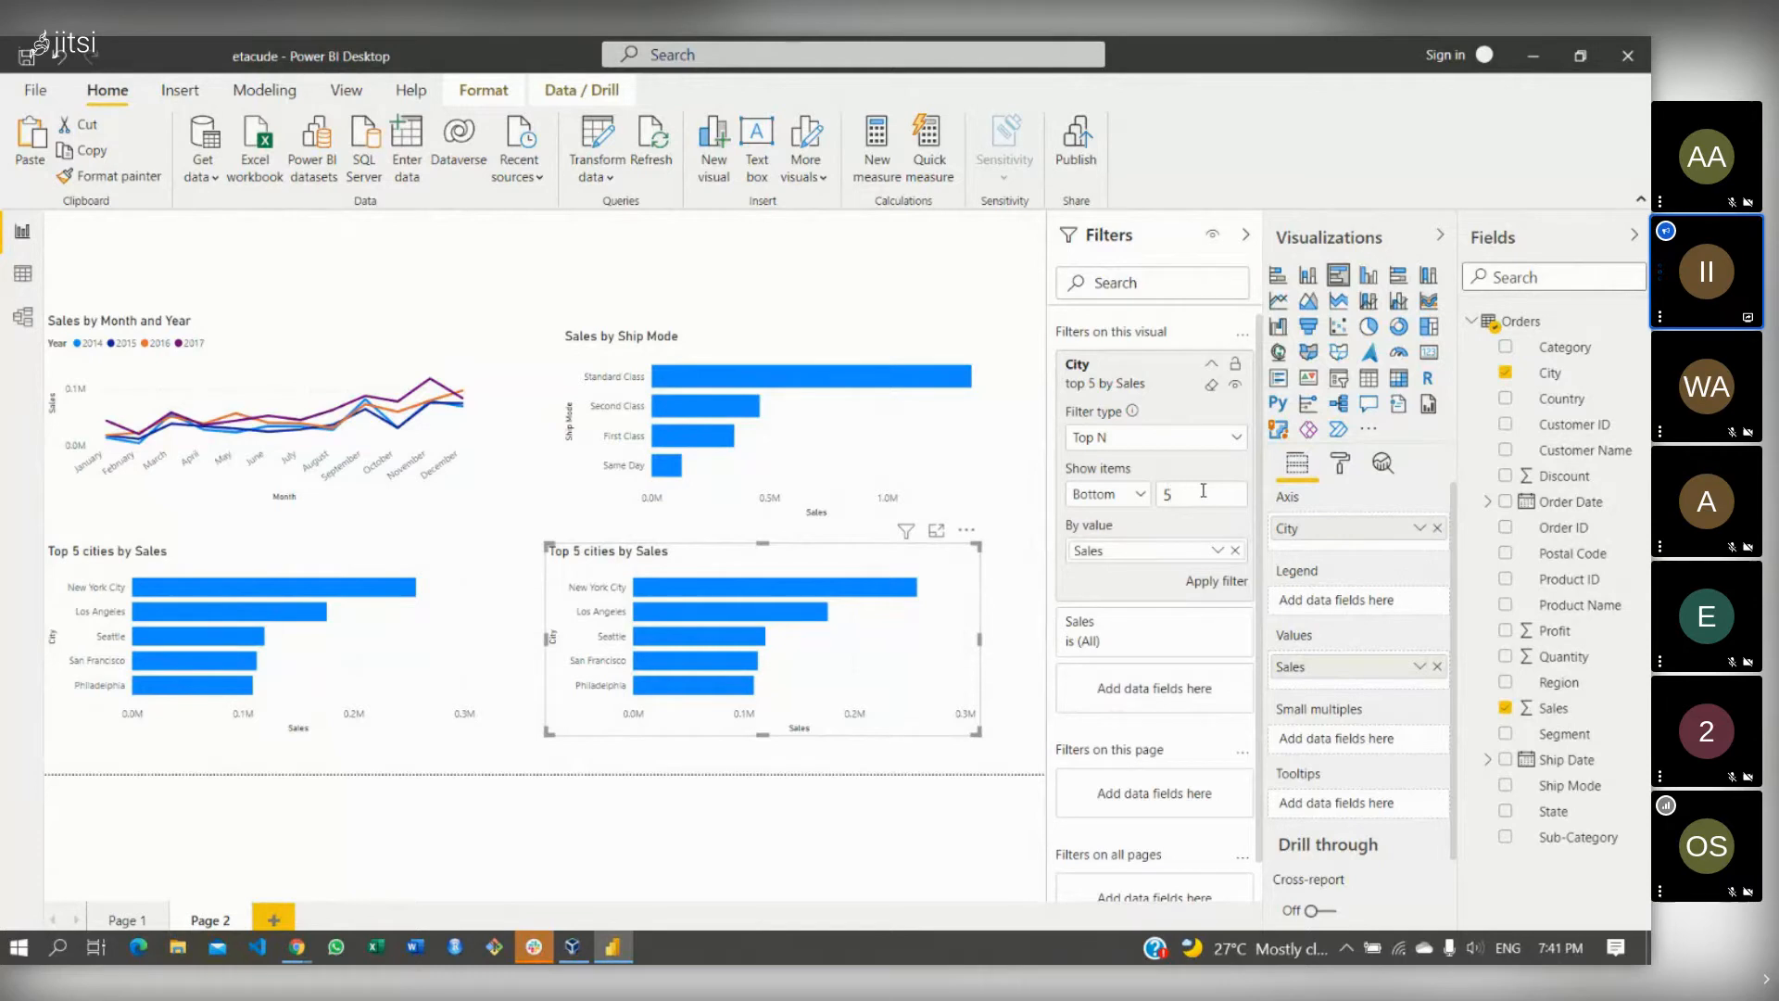
click(1201, 584)
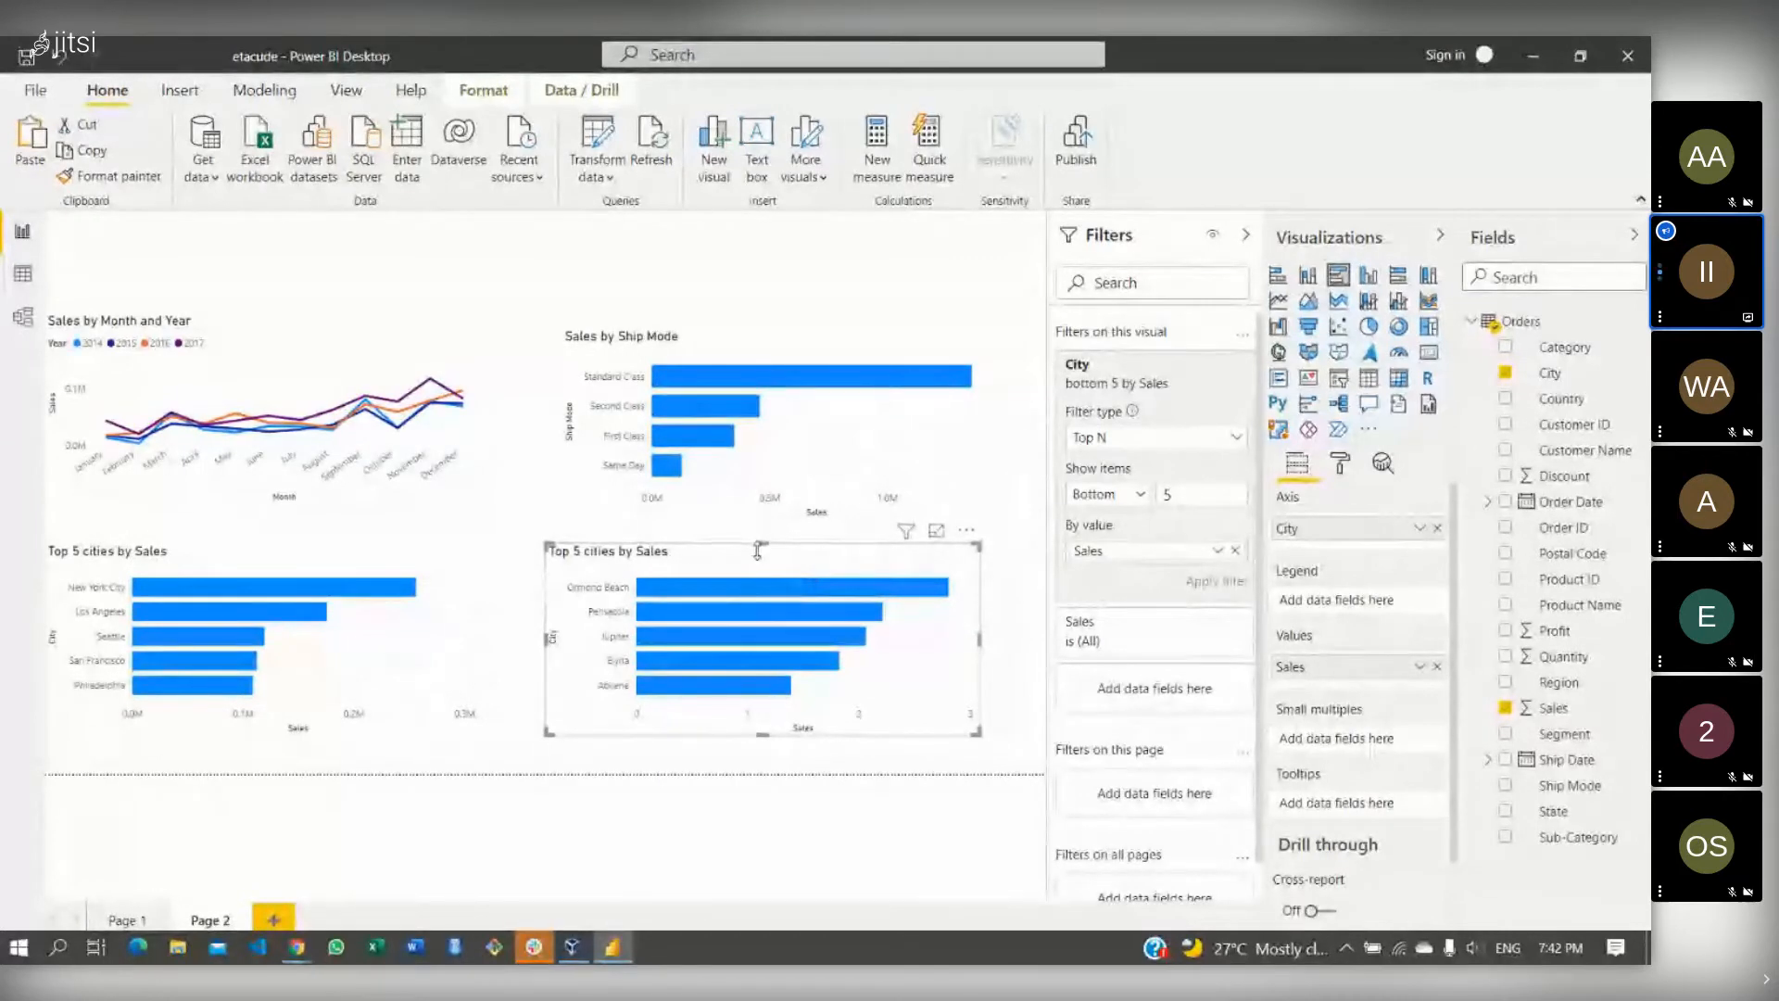
- Open the chart's more-options menu, then switch to the Jitsi meeting window
click(966, 530)
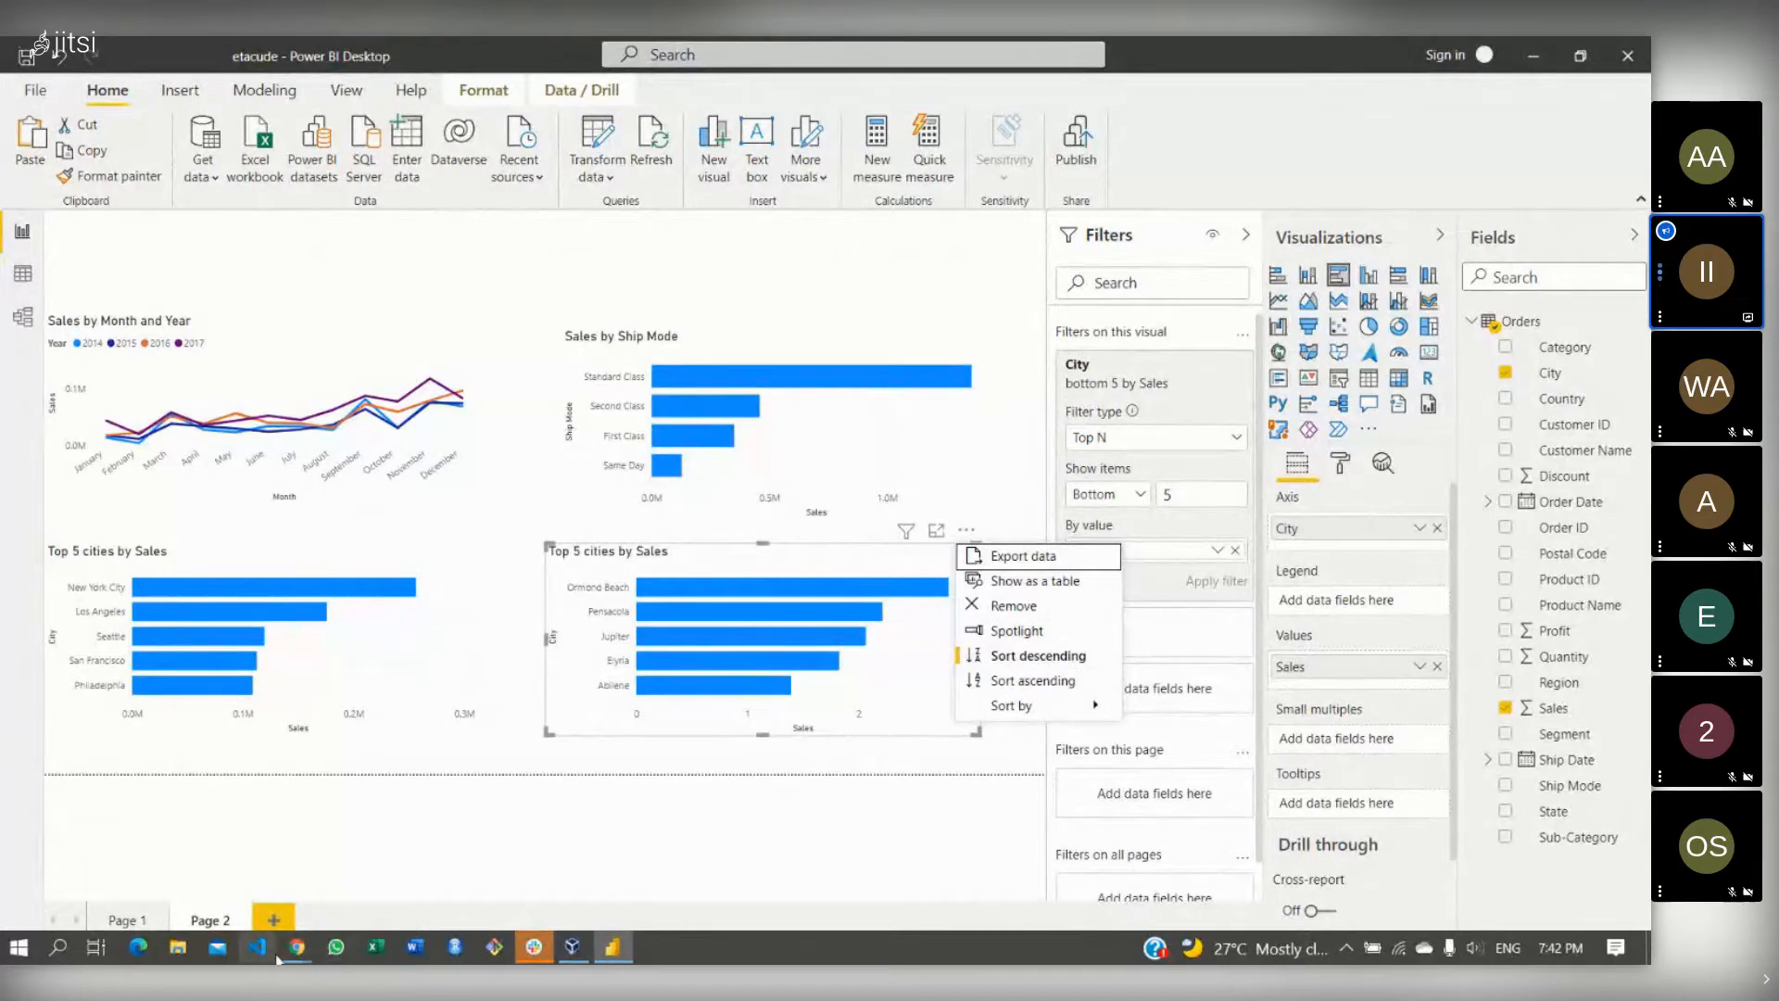
mouse_move(297, 946)
click(188, 834)
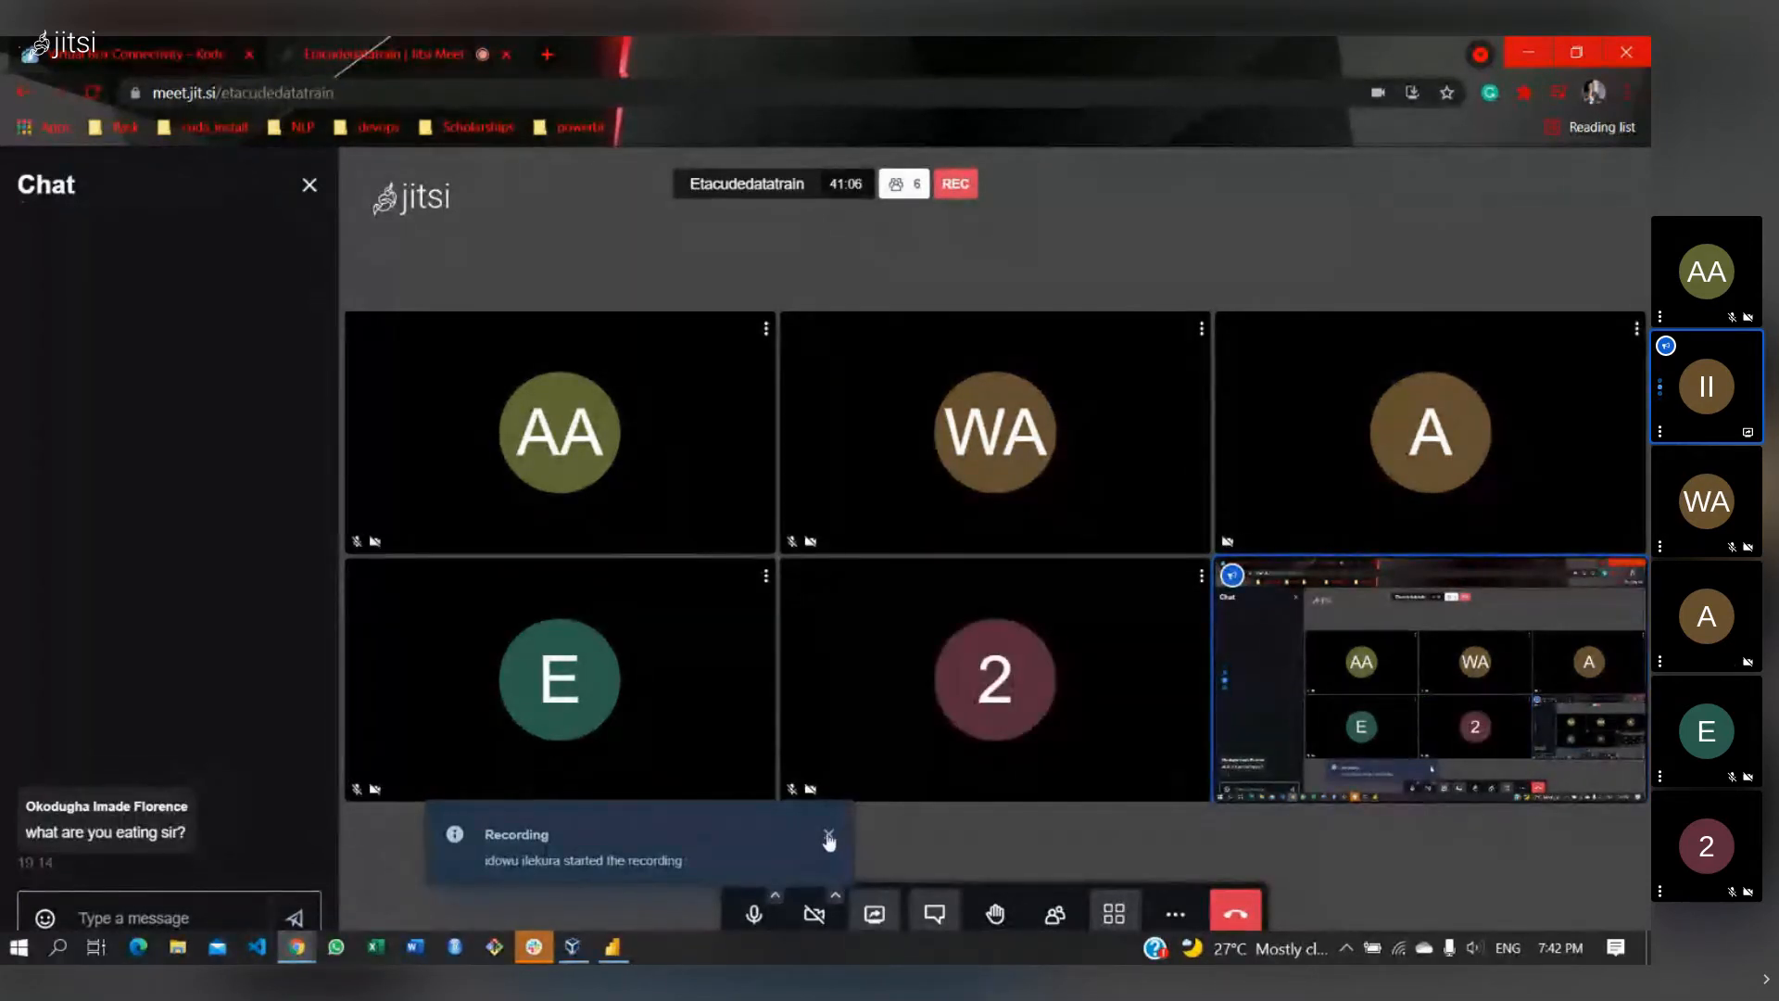
- Close Jitsi's Recording notice and return to the Power BI report showing the bottom five cities
click(828, 838)
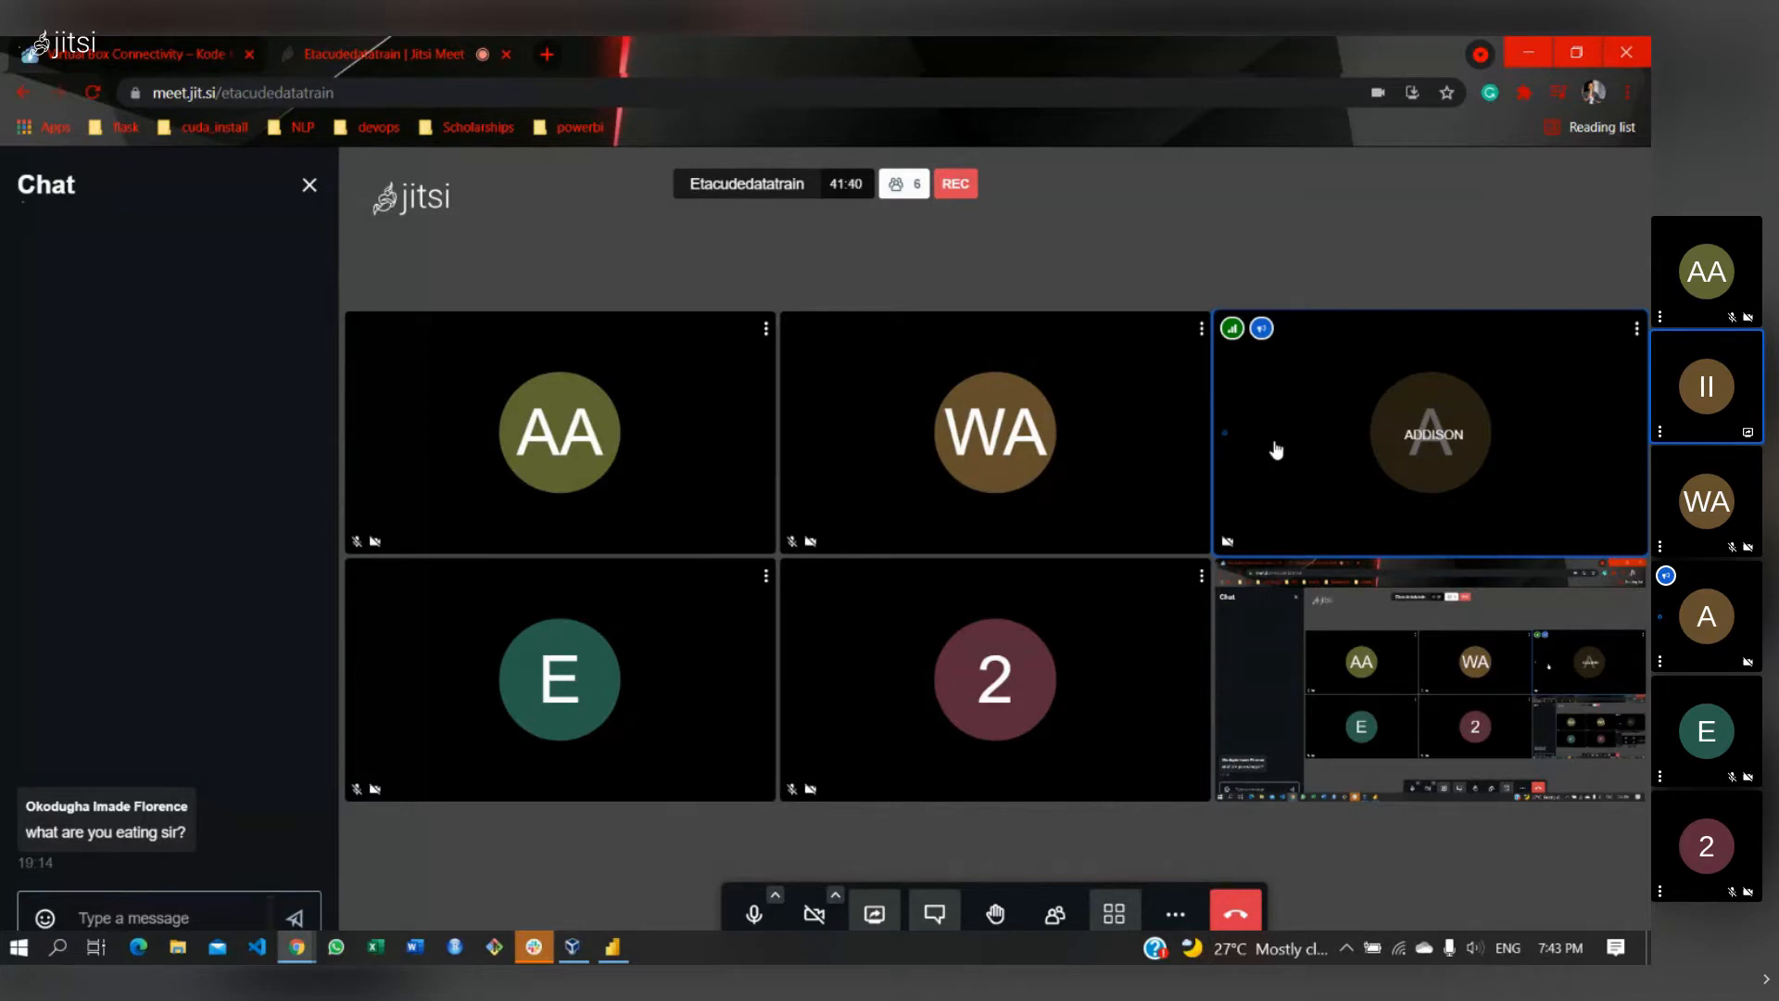
click(614, 947)
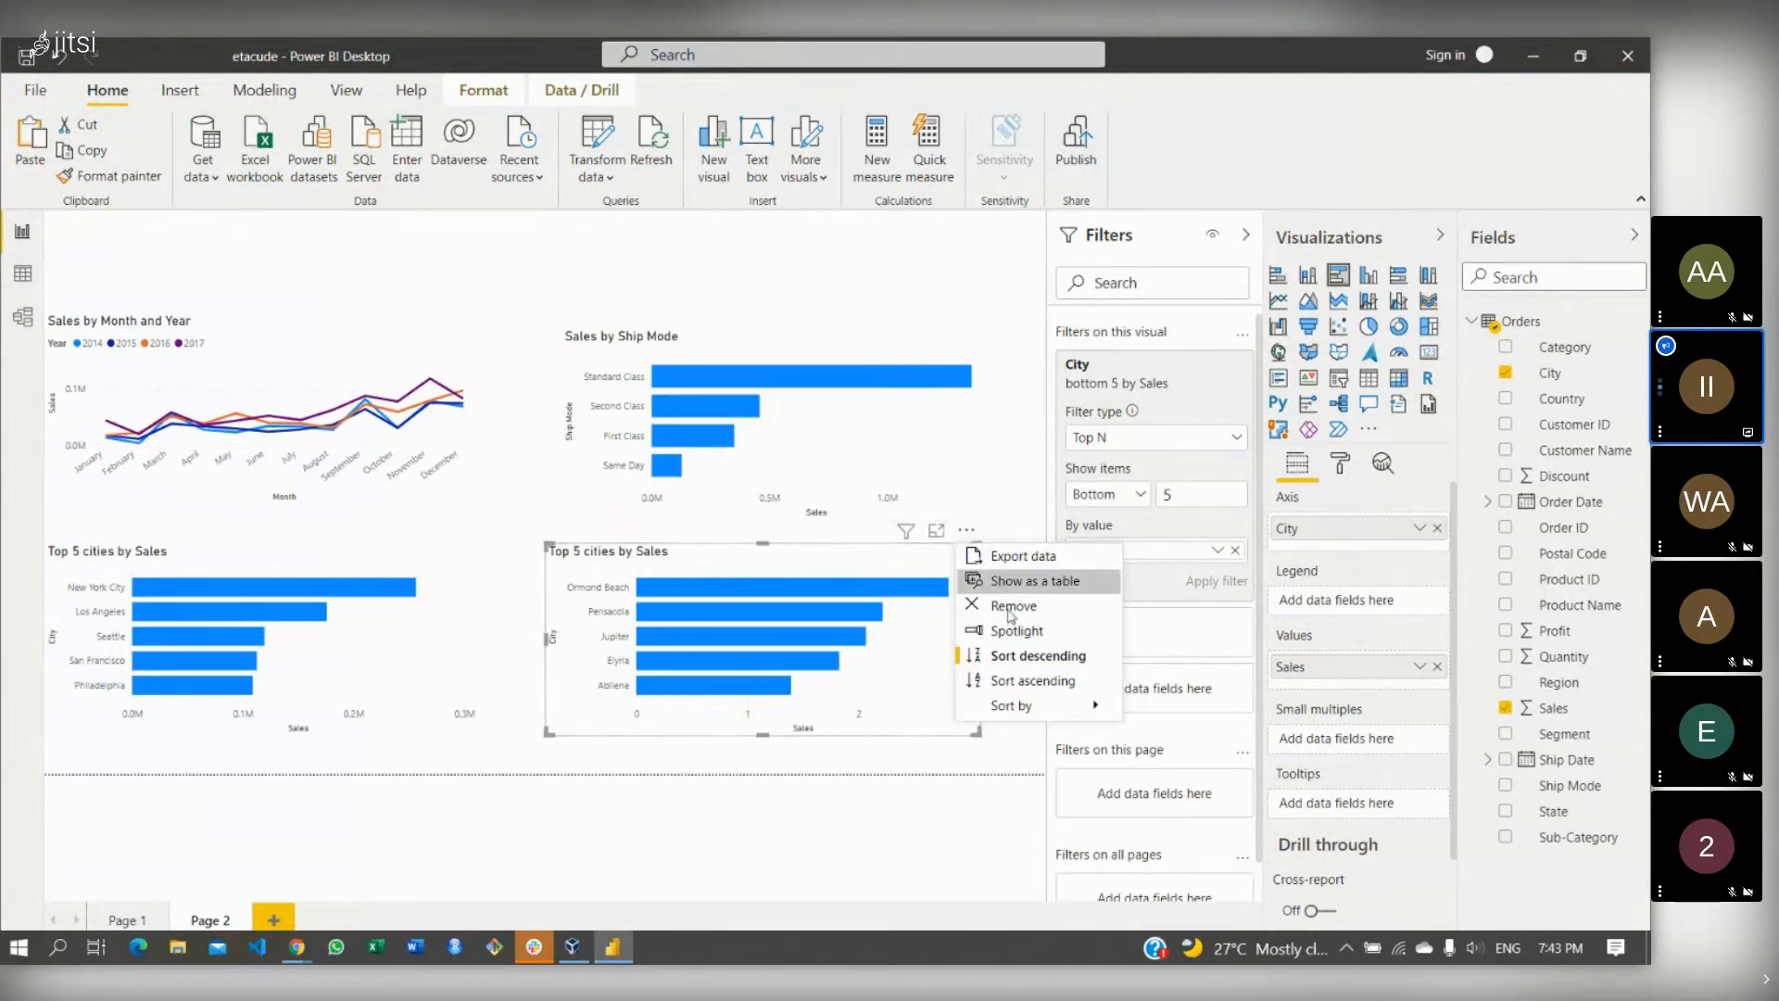
- Sort the copied city chart ascending and retitle it 'Bottom 5 cities by Sales'
click(1043, 681)
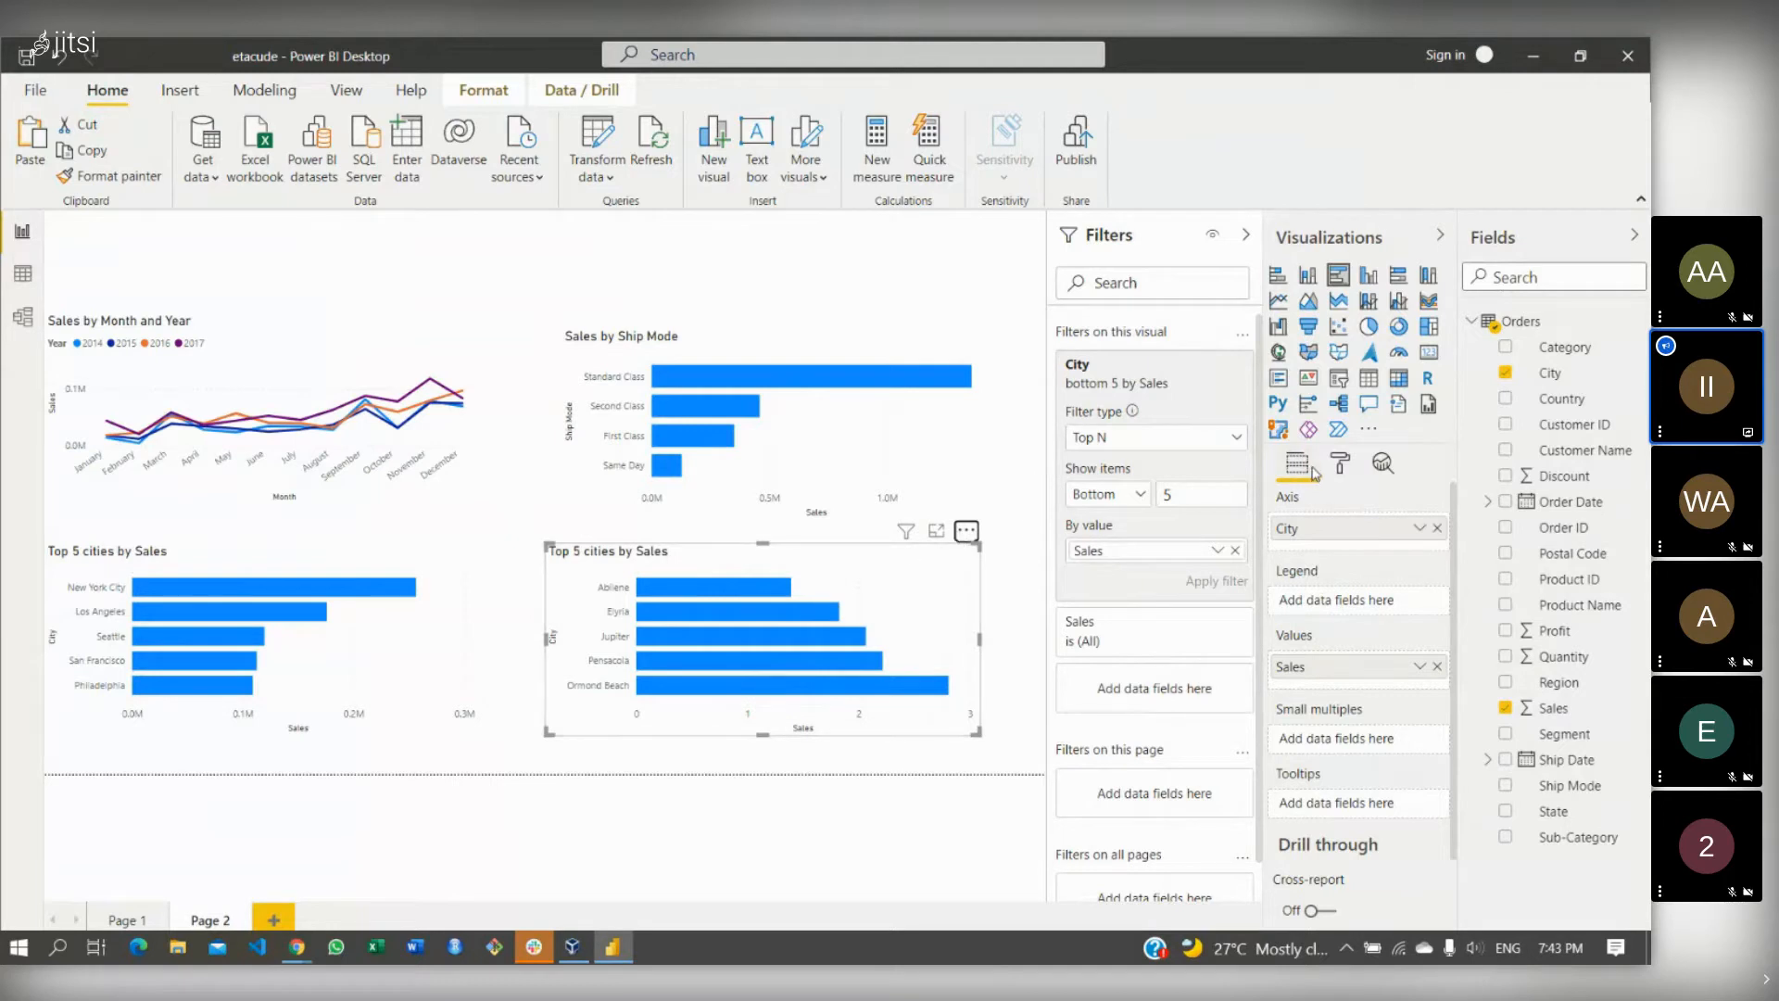
click(1340, 463)
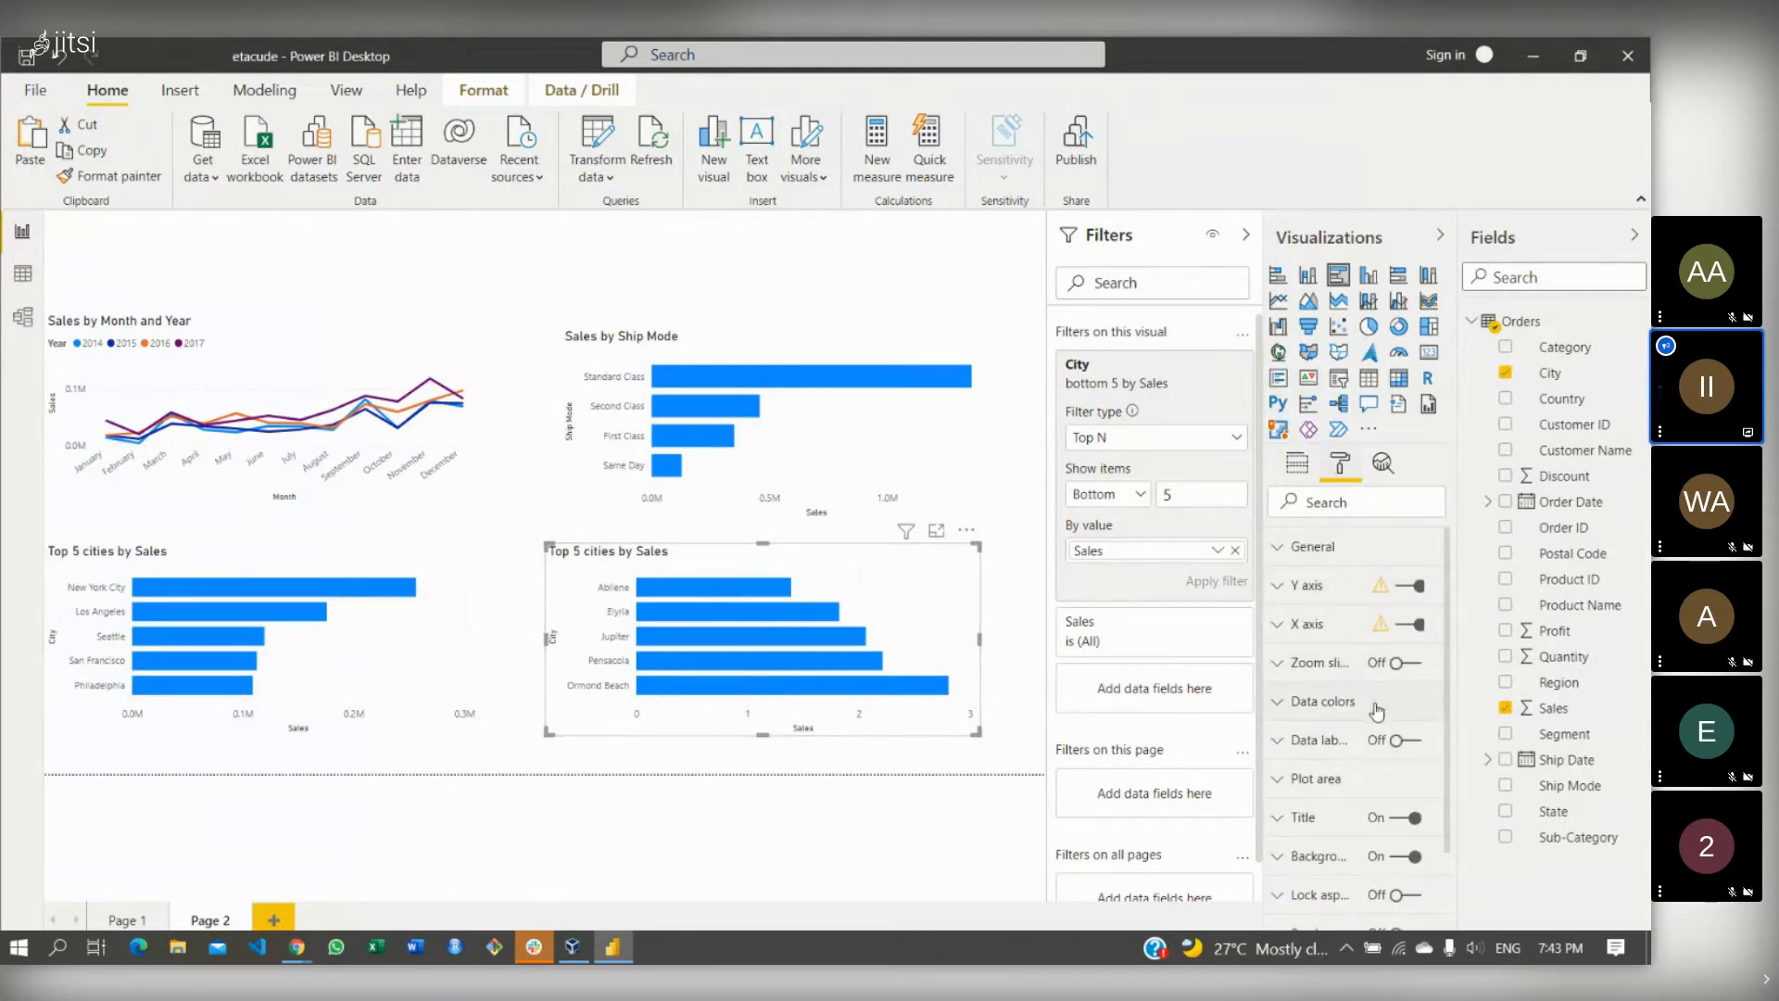
click(1287, 819)
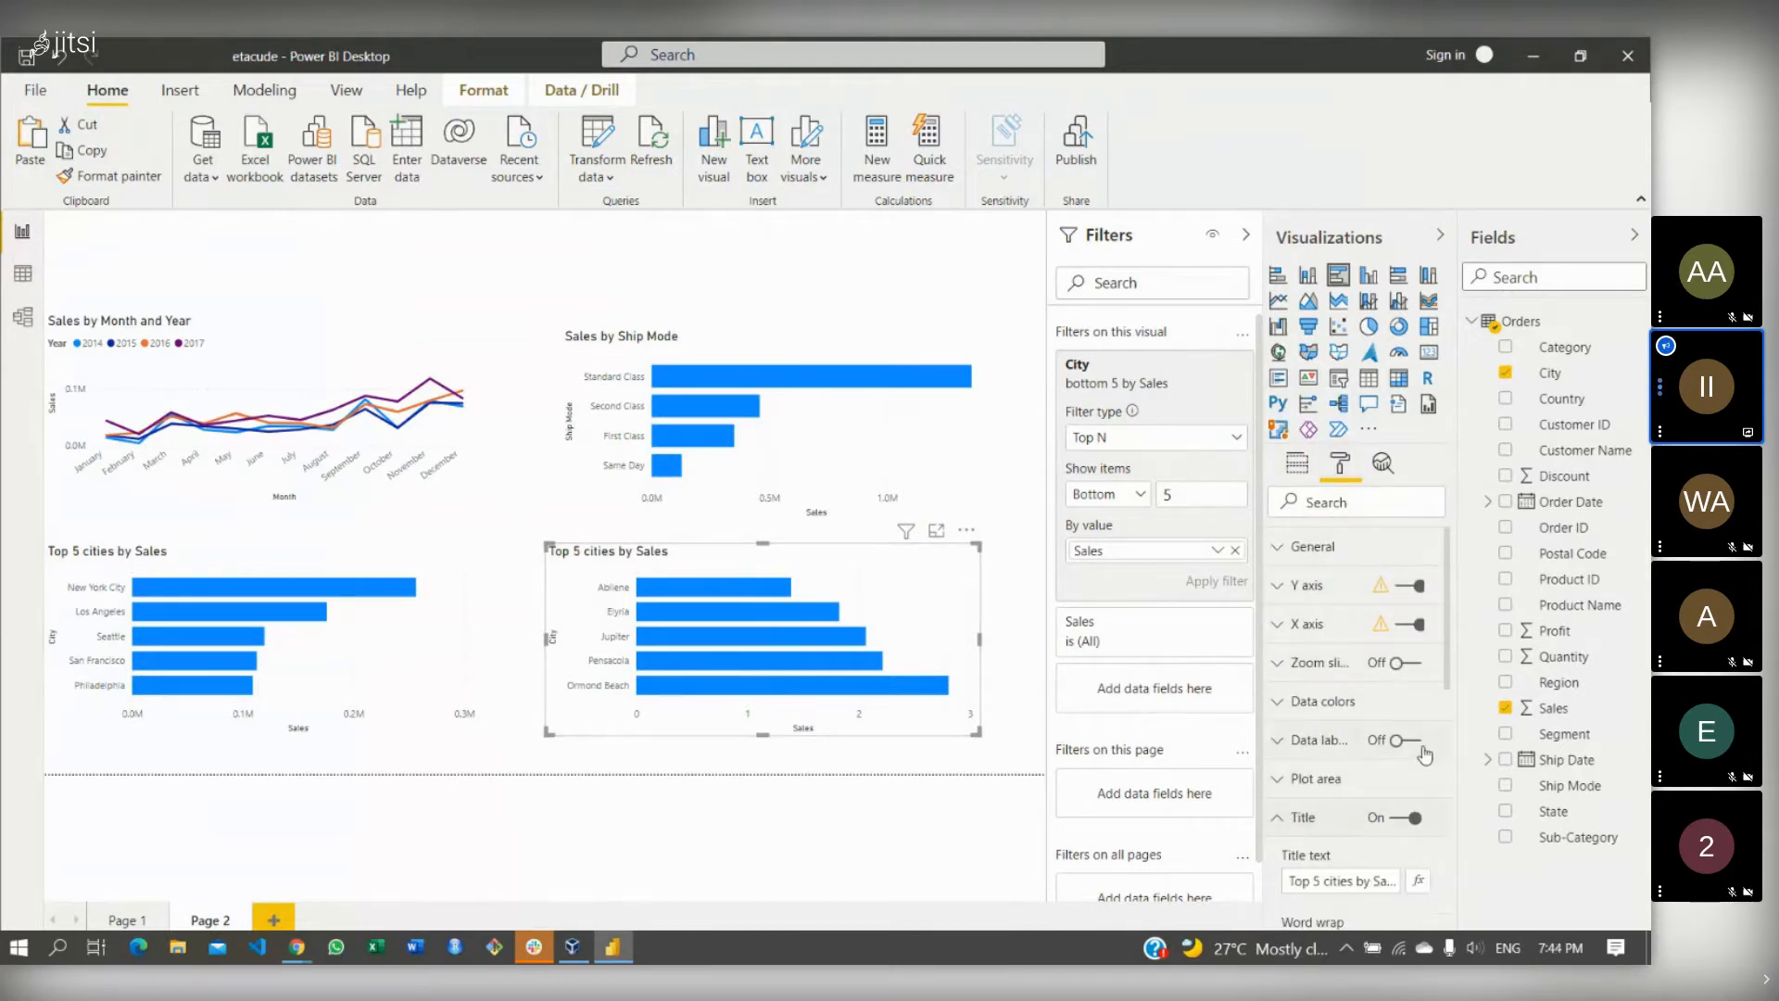
scroll(1441, 672, down, 5)
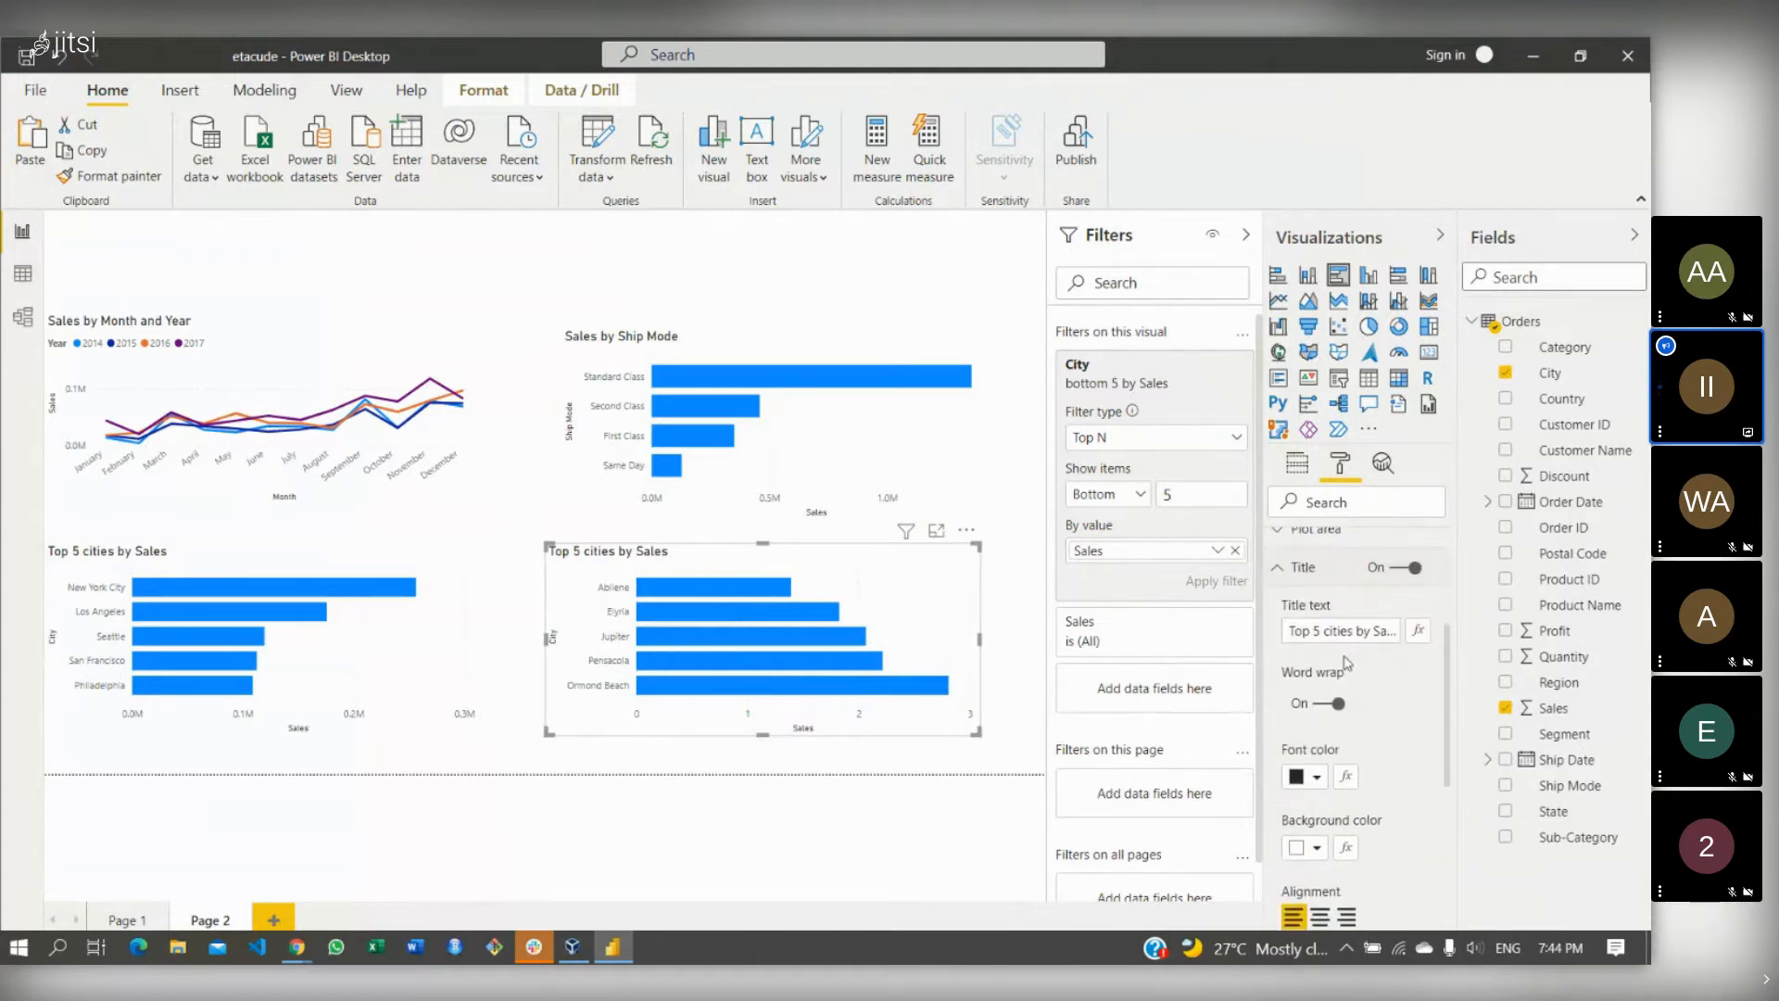
click(1312, 630)
key(BackSpace)
key(BackSpace)
key(BackSpace)
key(BackSpace)
text(Bottom)
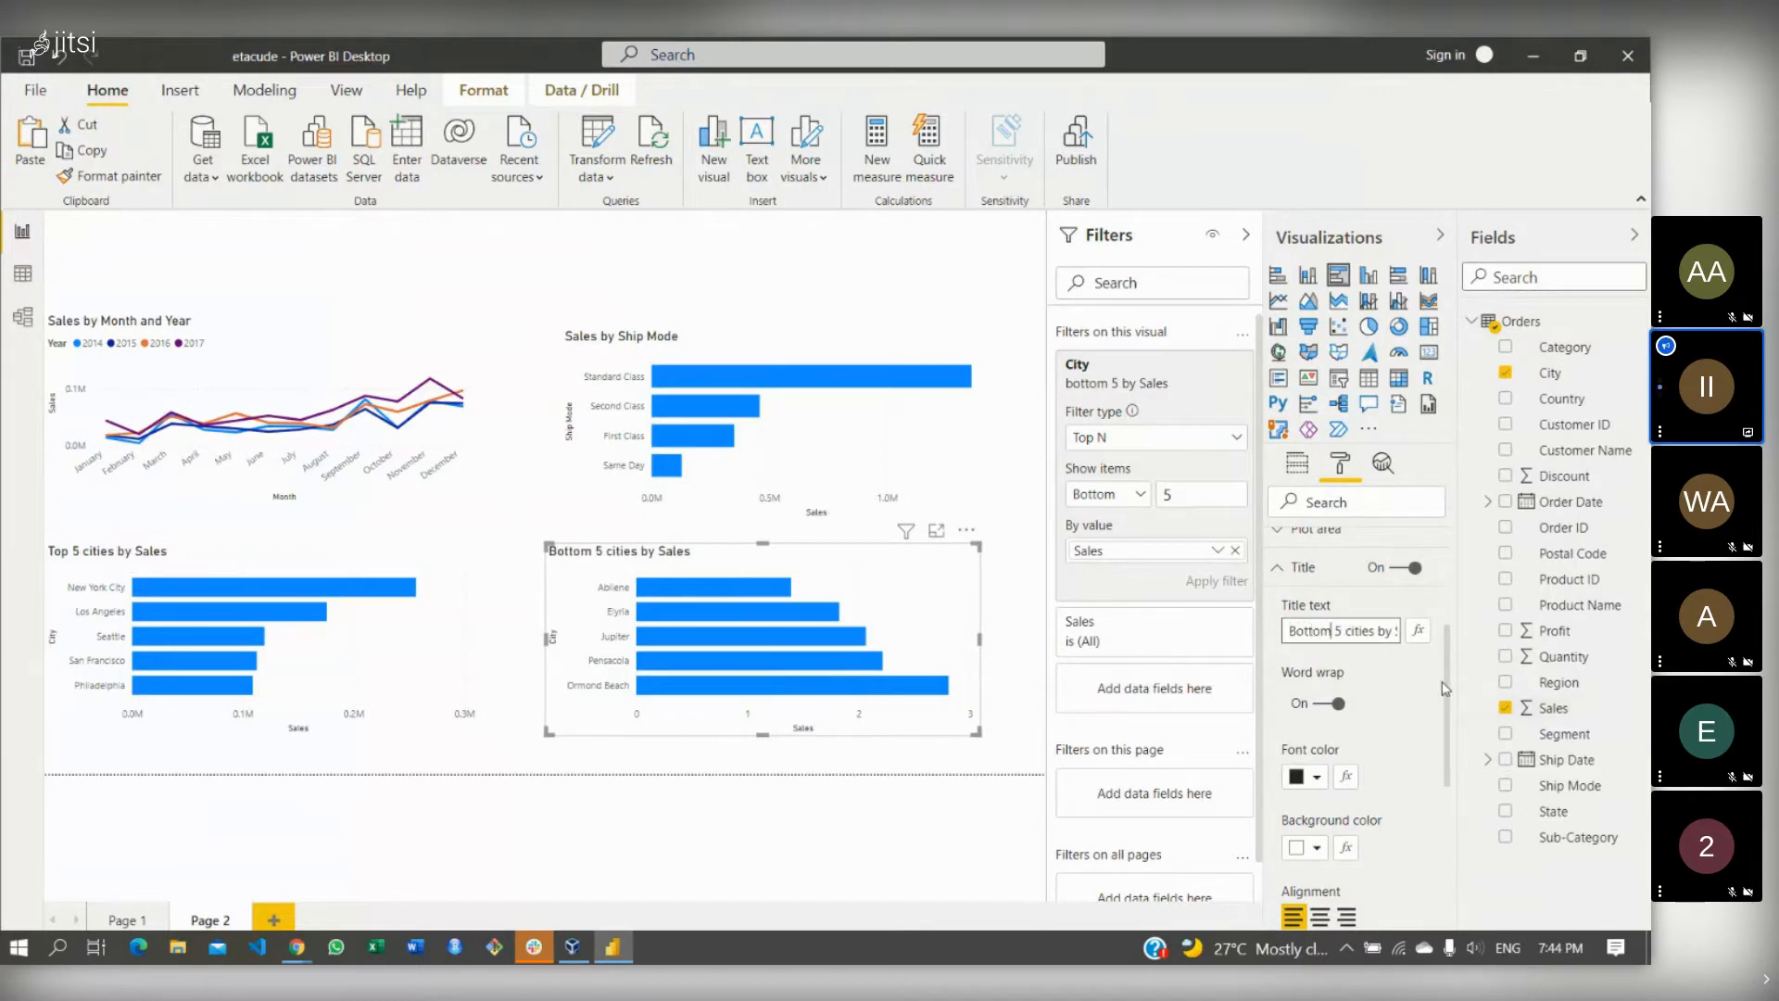
scroll(1447, 687, down, 5)
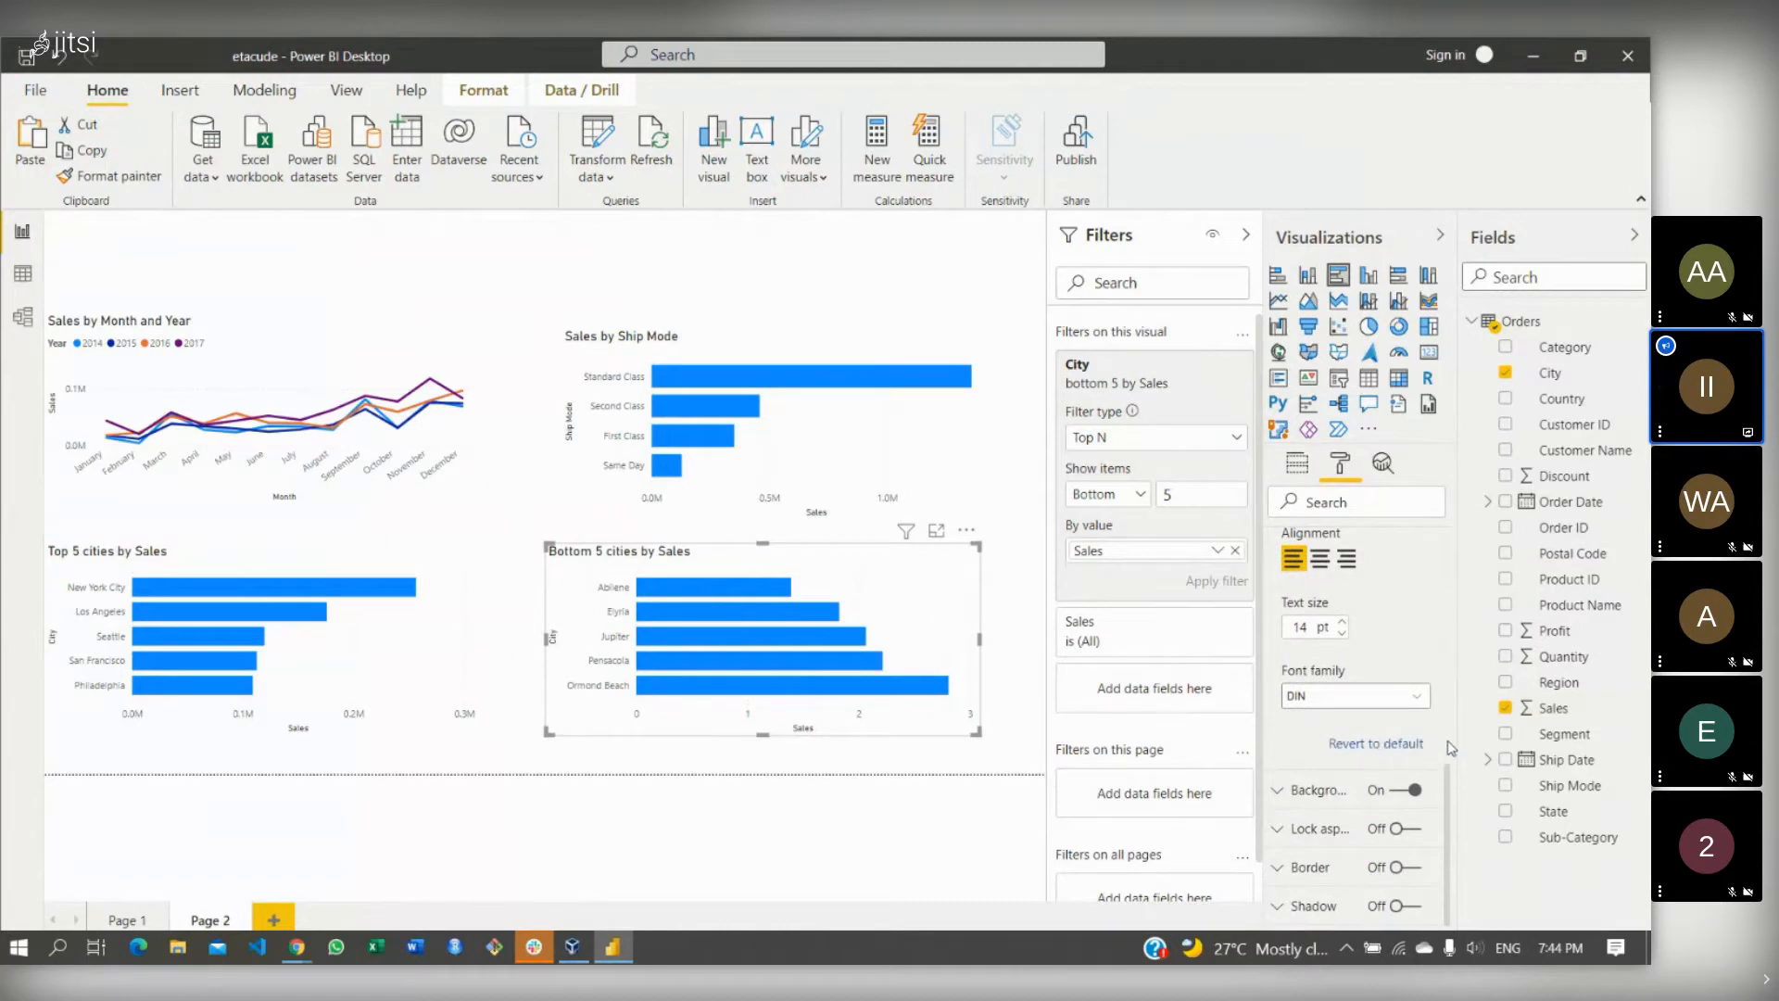
scroll(1450, 747, up, 3)
scroll(1451, 747, up, 3)
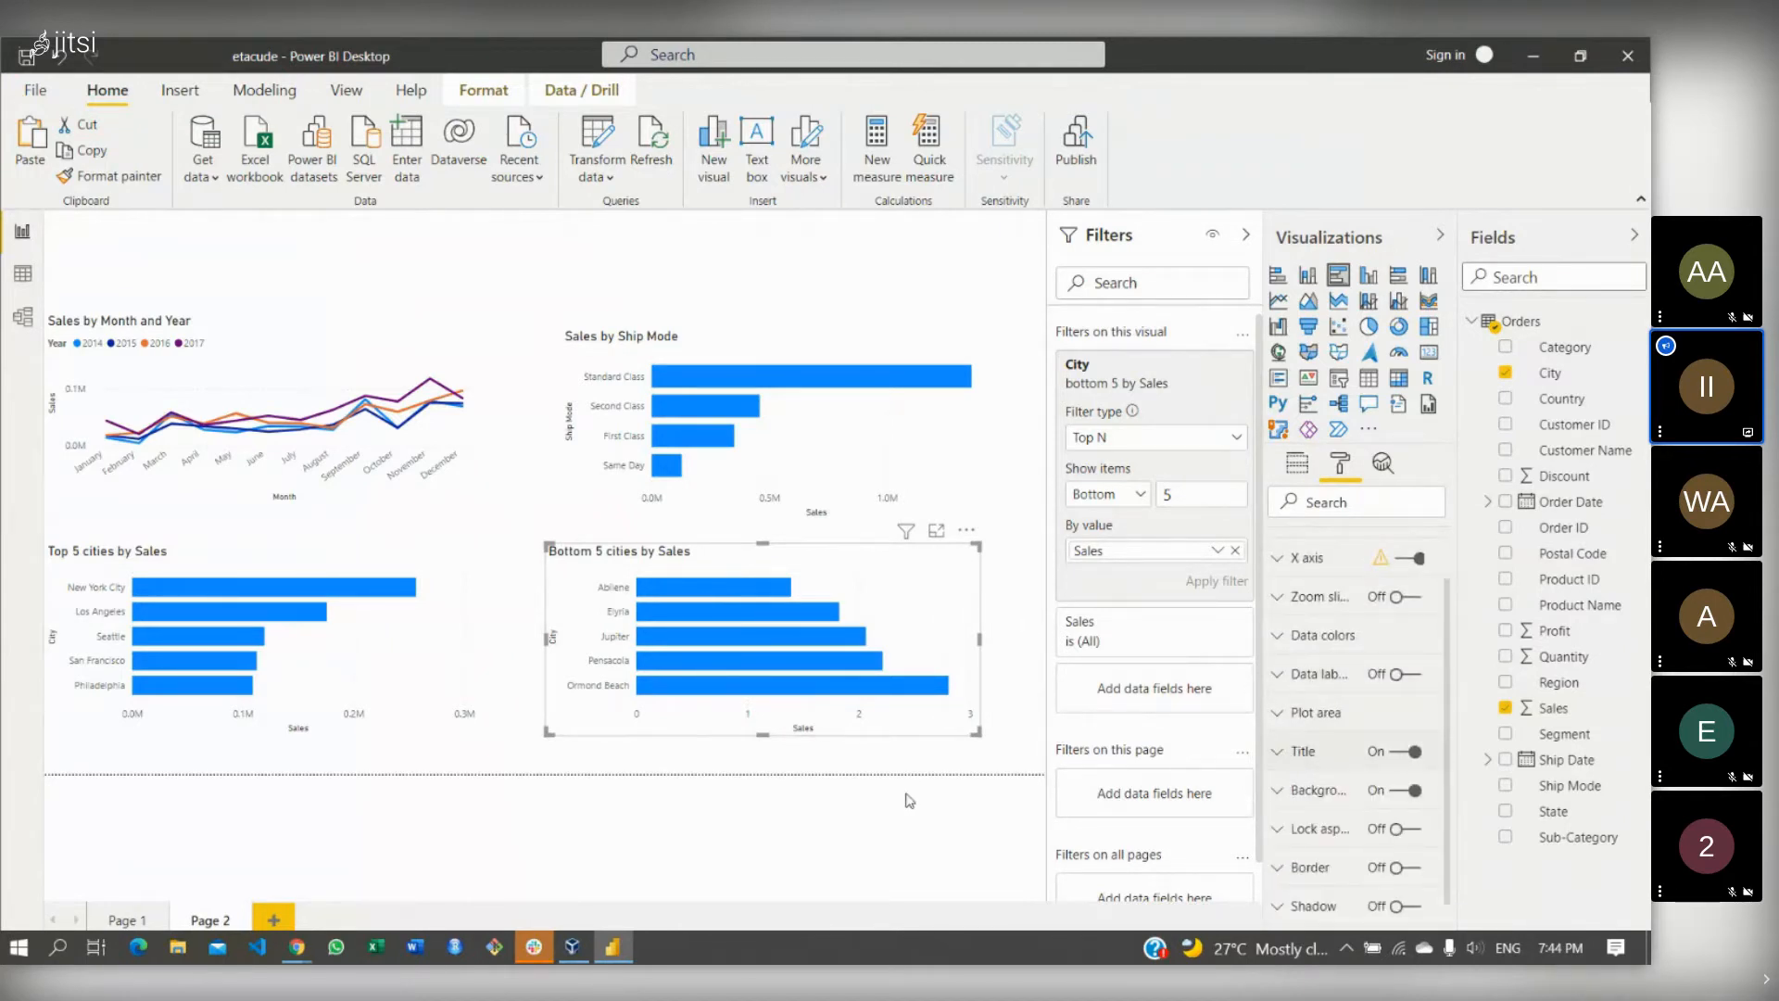
click(878, 812)
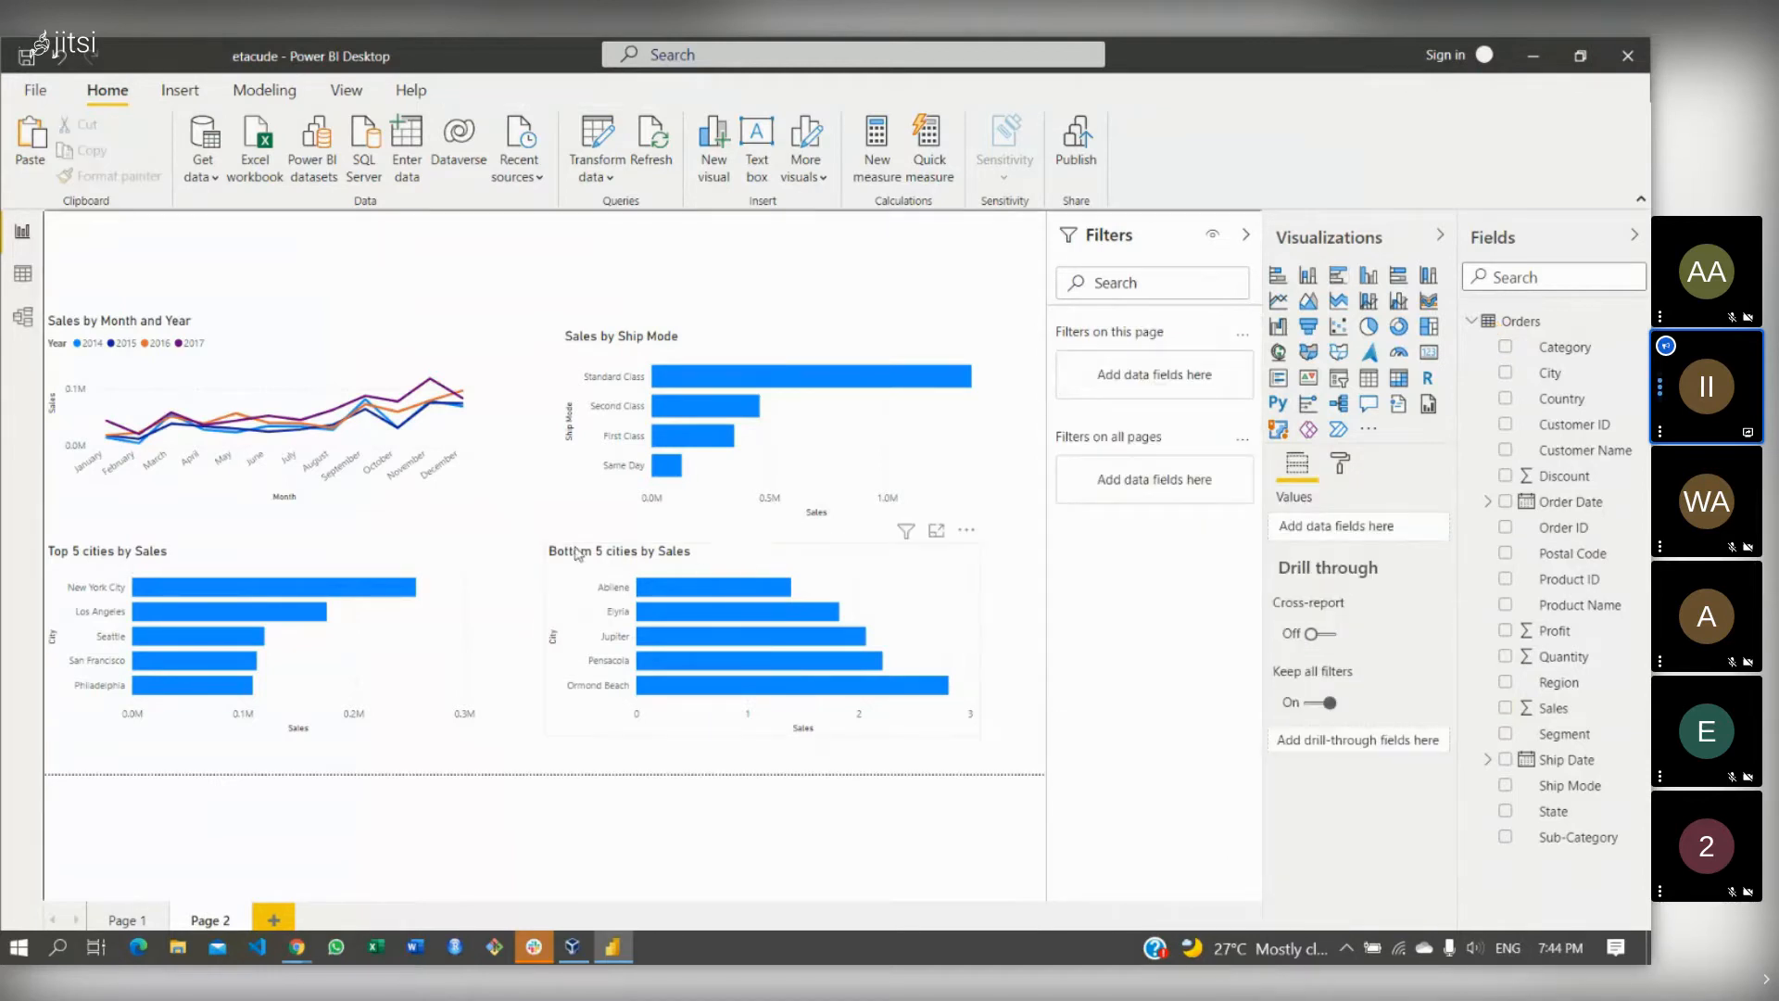
- Turn off the X-axis title on the Top 5 cities by Sales chart
click(452, 609)
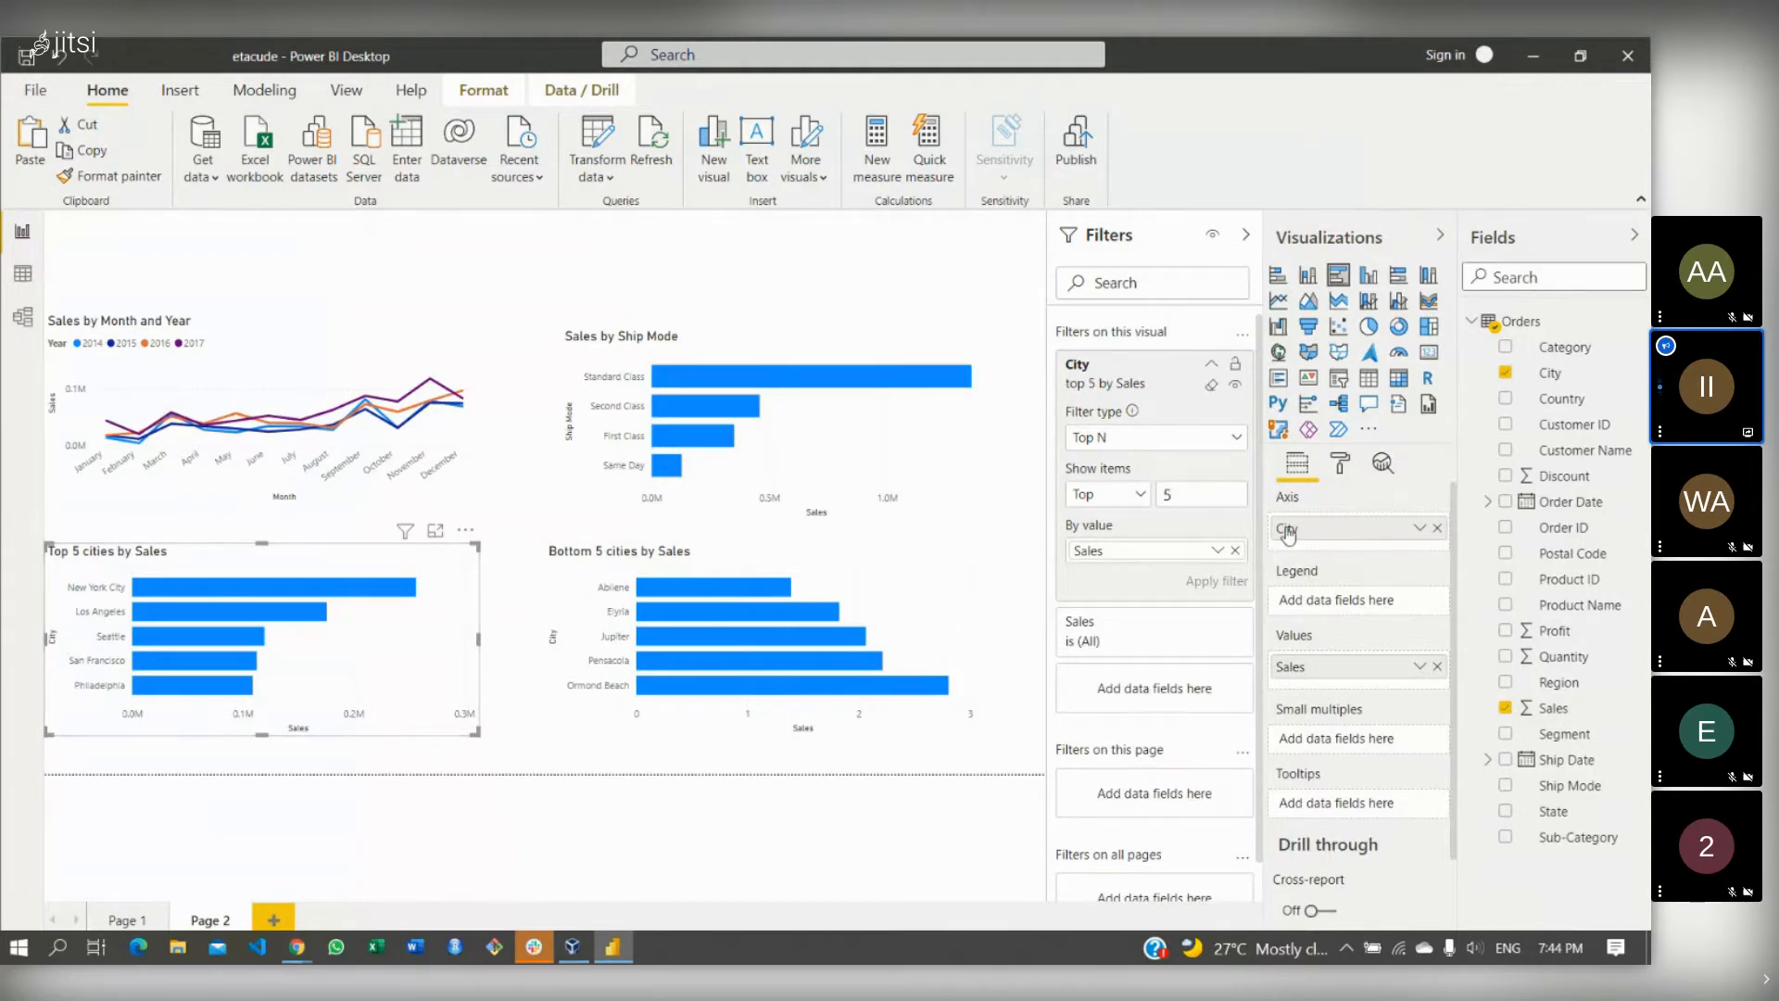
click(1345, 464)
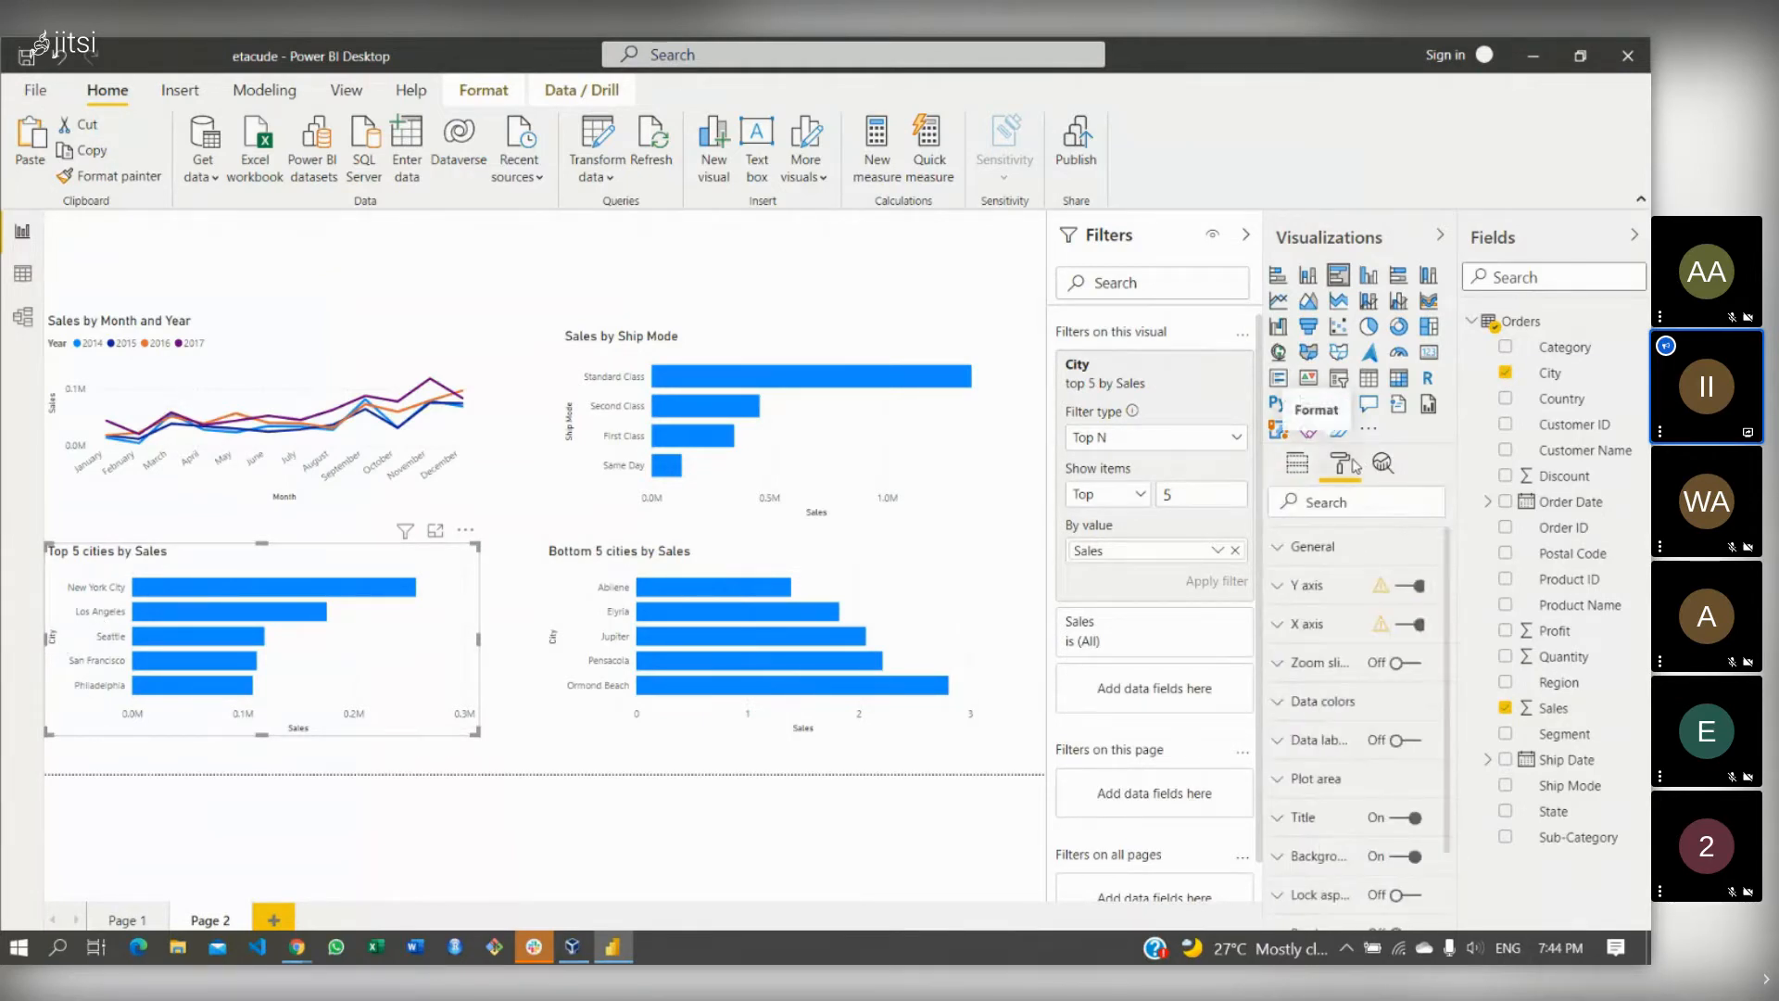
click(1279, 626)
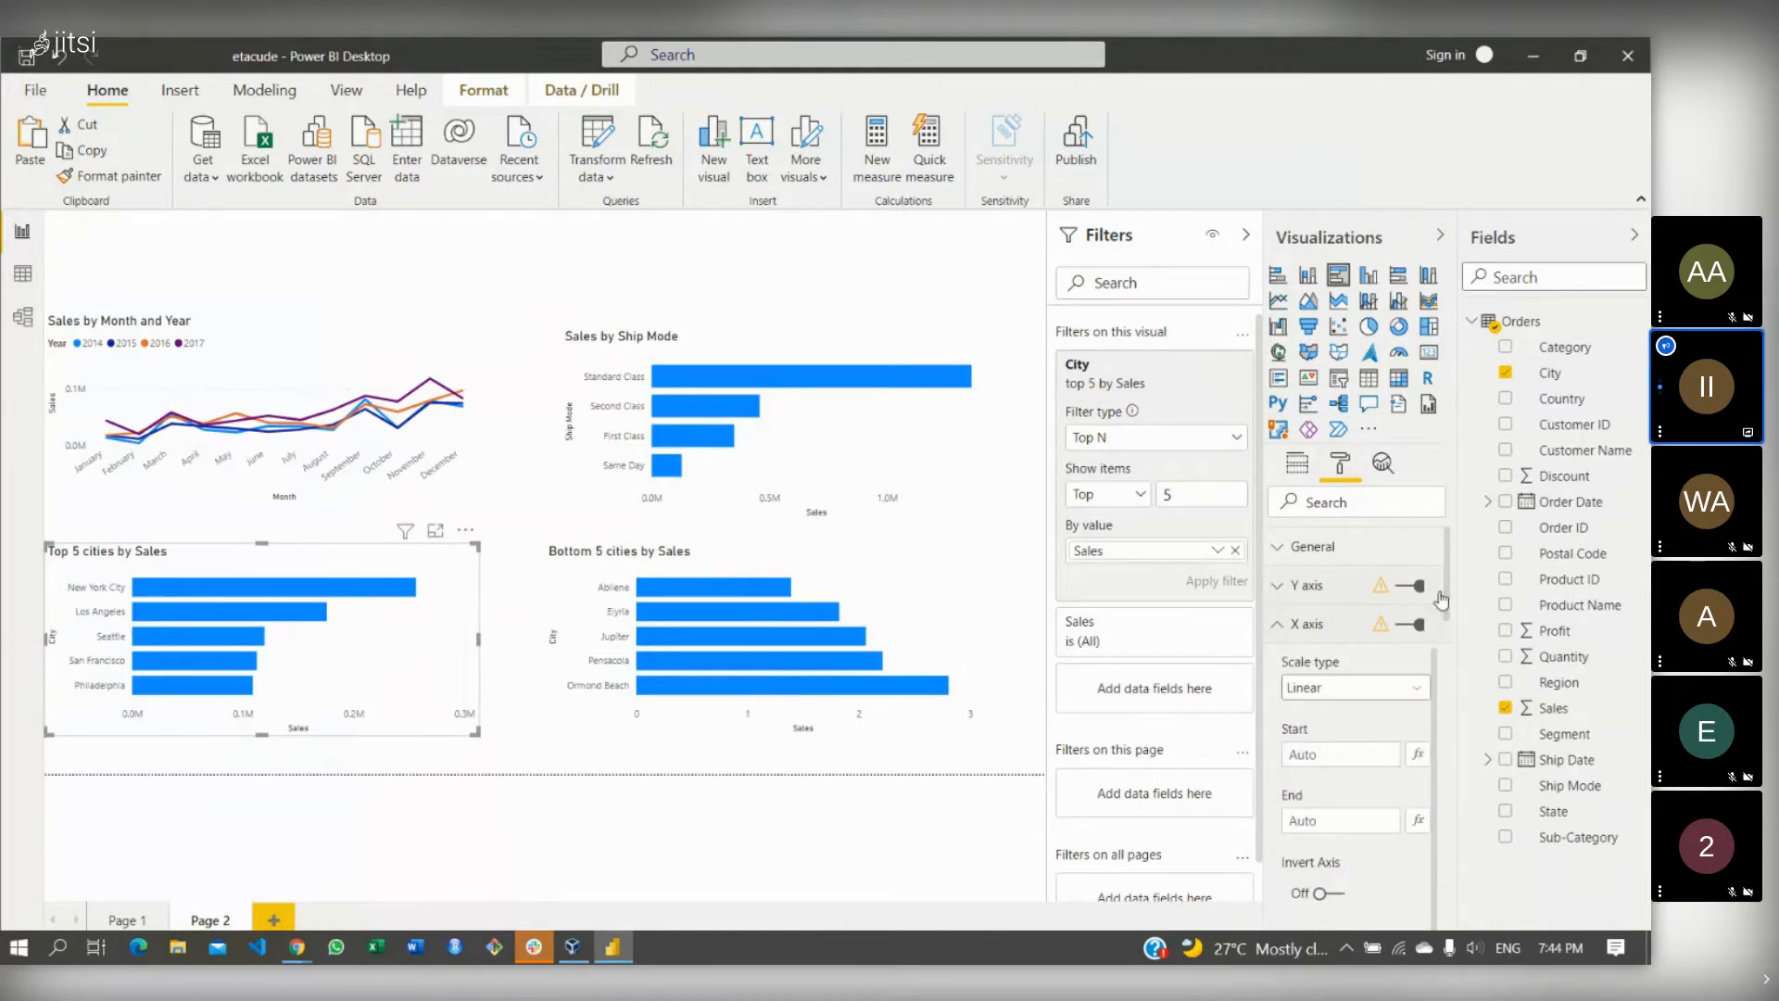
drag(1442, 600, 1455, 724)
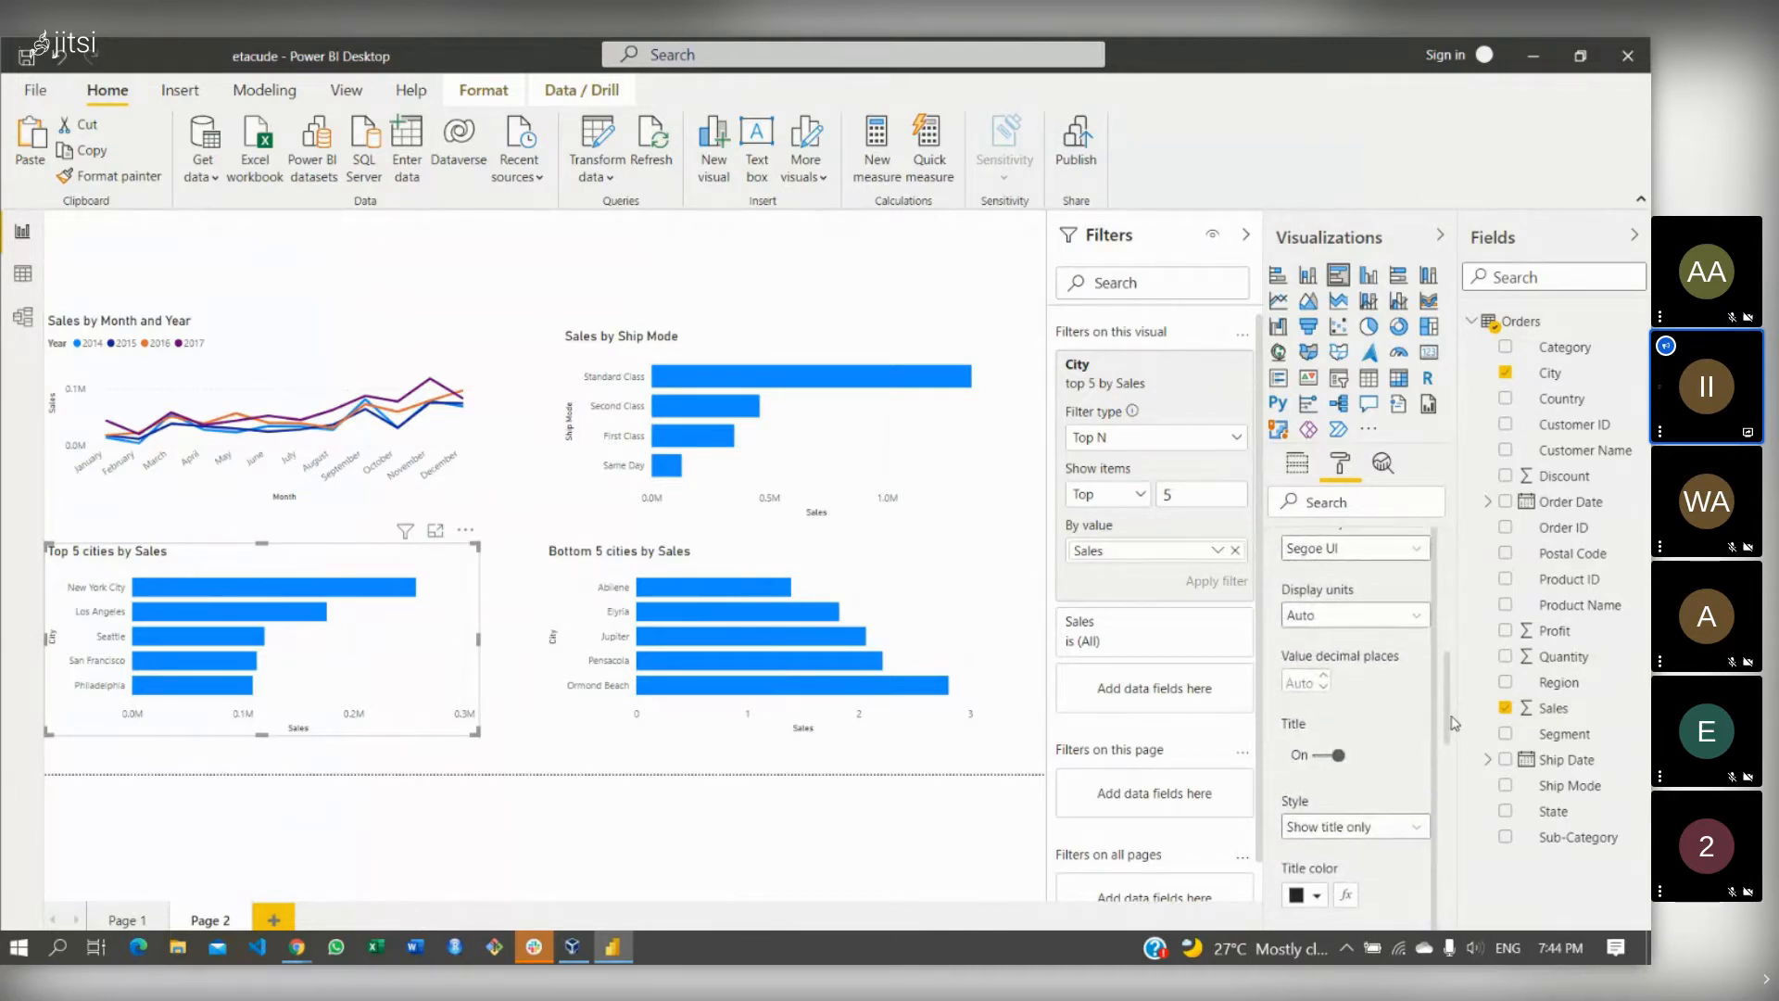
click(1321, 754)
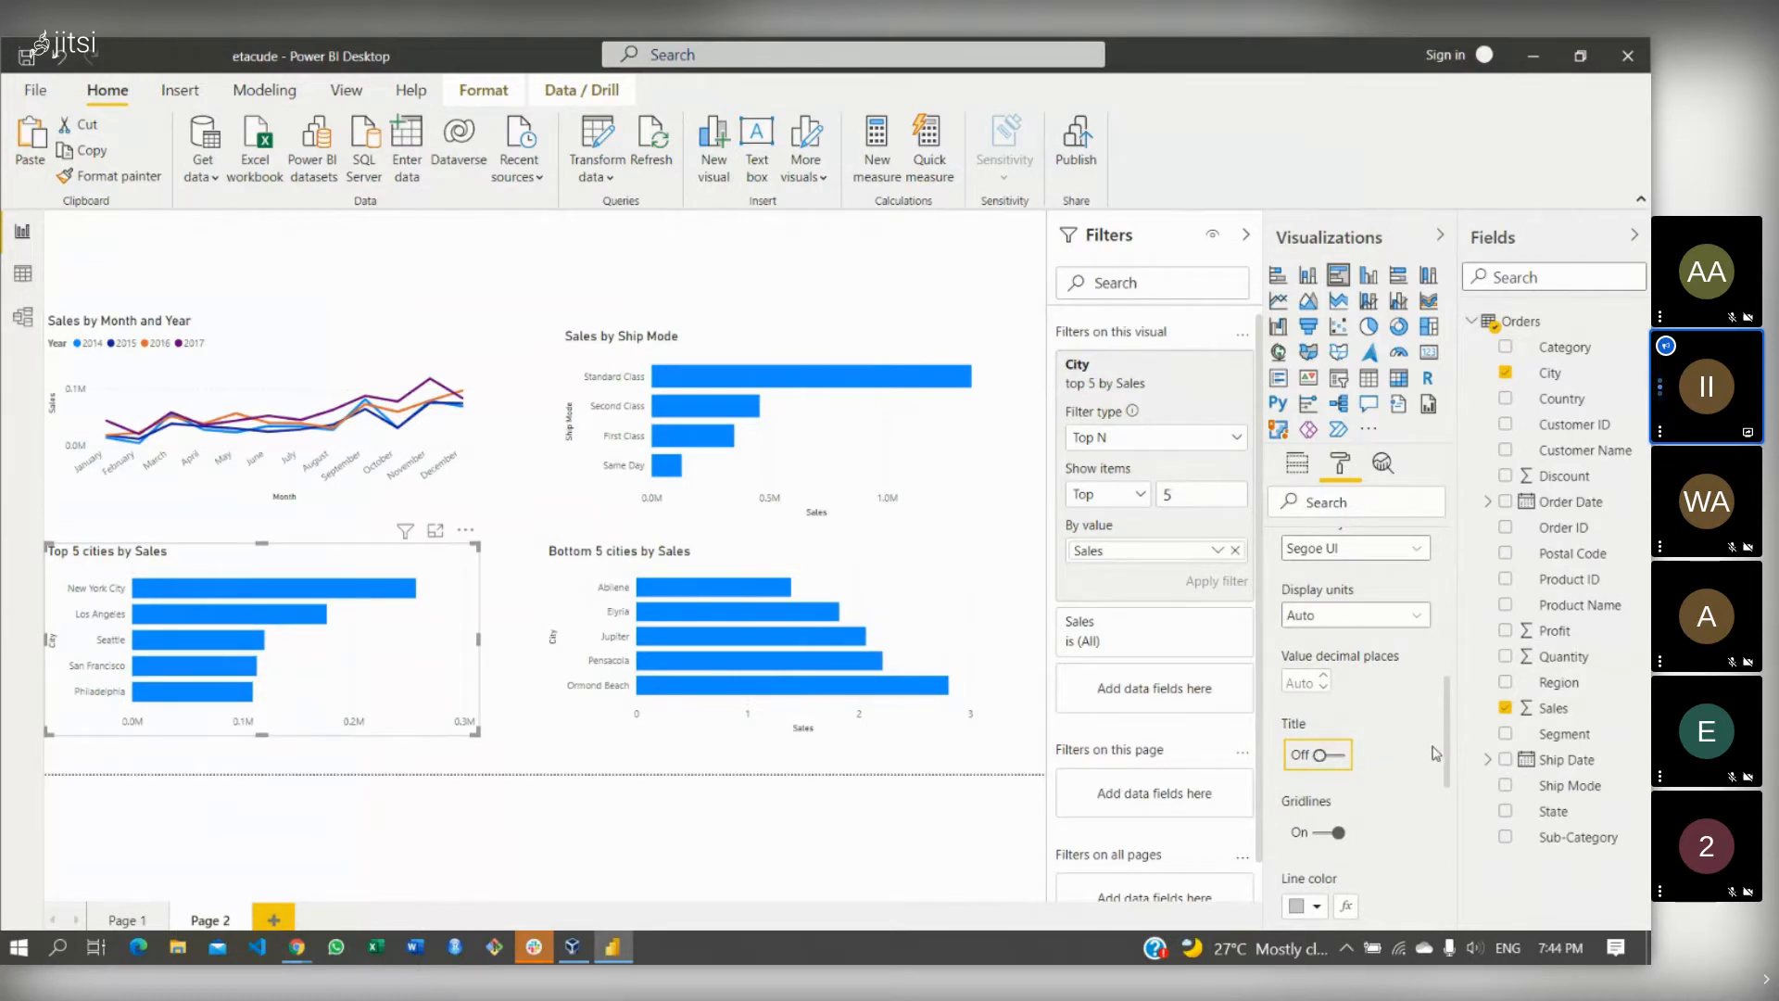
scroll(1448, 653, up, 6)
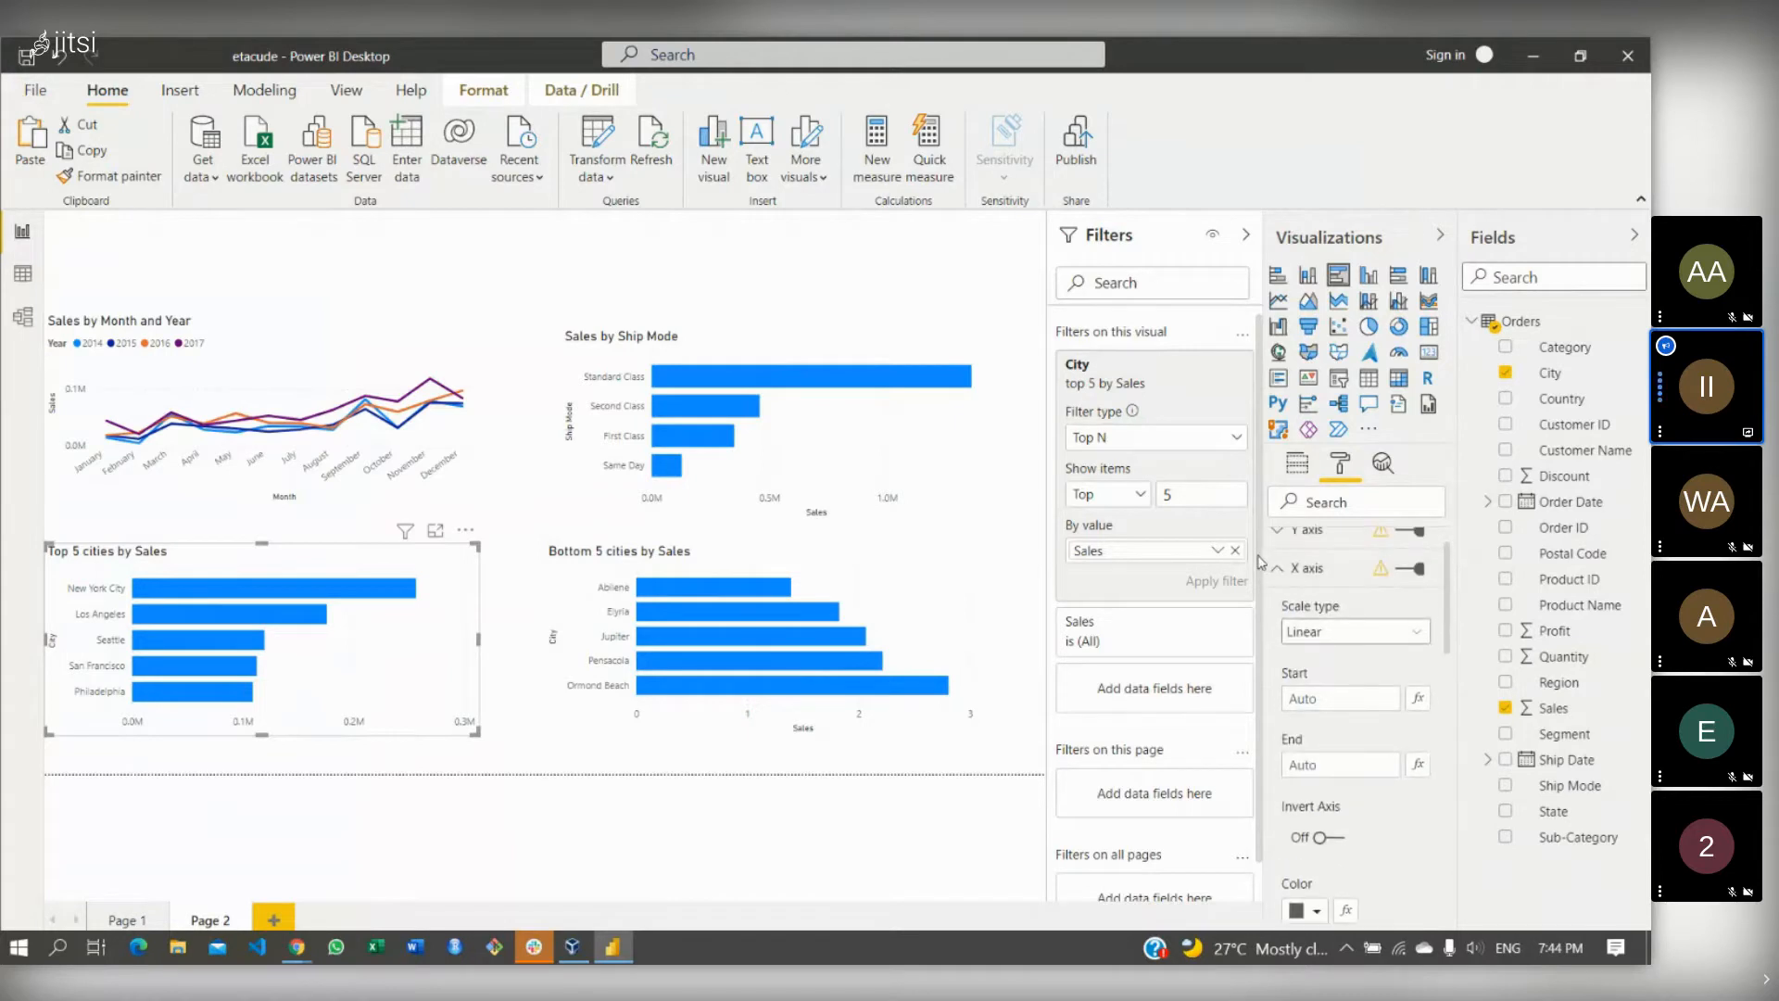
click(1292, 571)
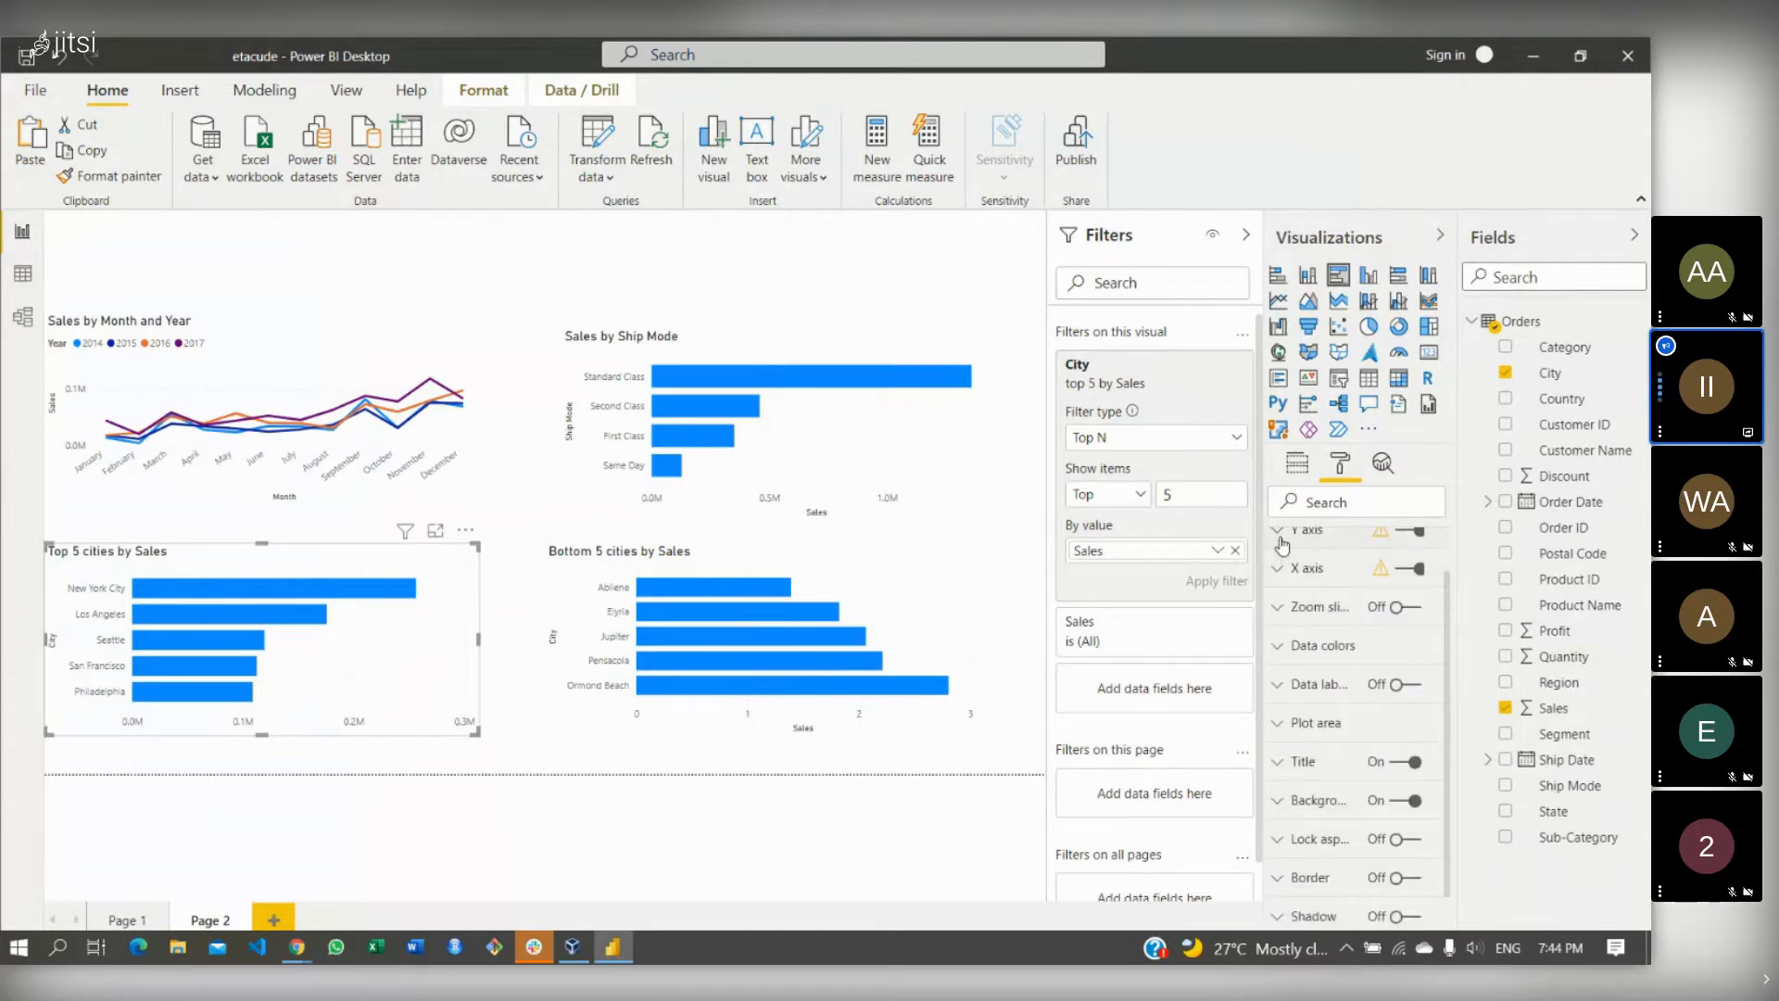
- Turn off the Y-axis City title on the same chart
click(1281, 537)
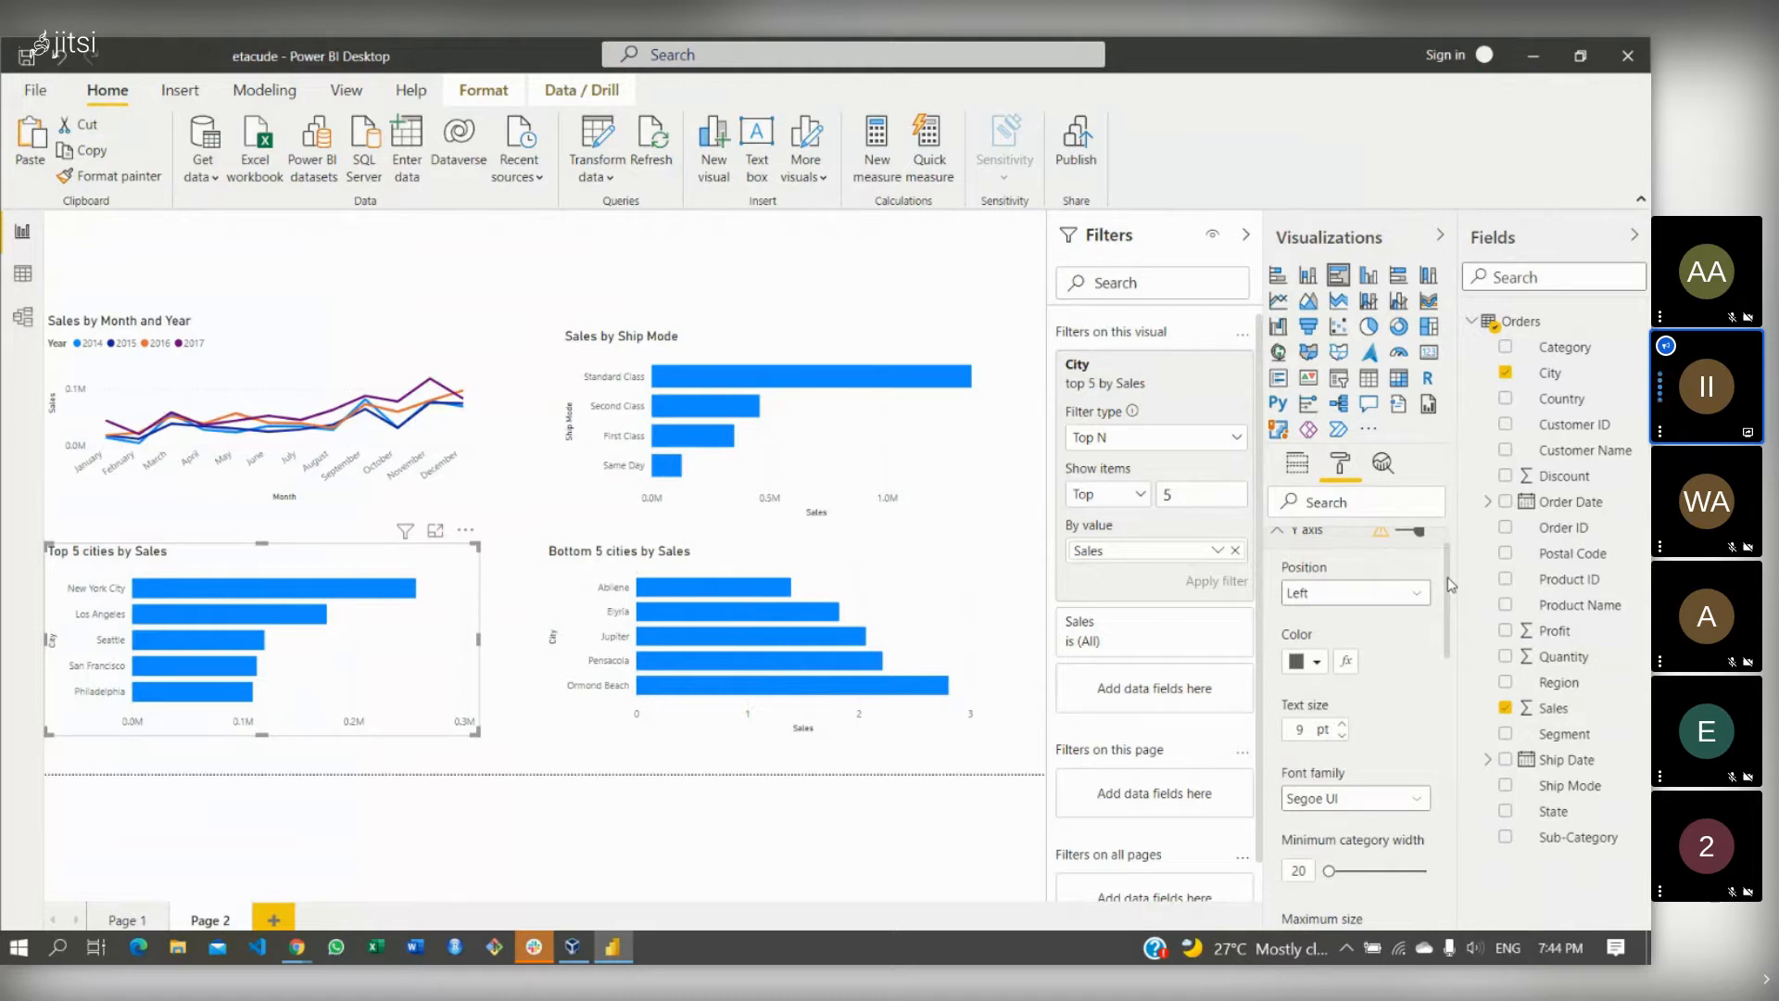
scroll(1451, 585, down, 2)
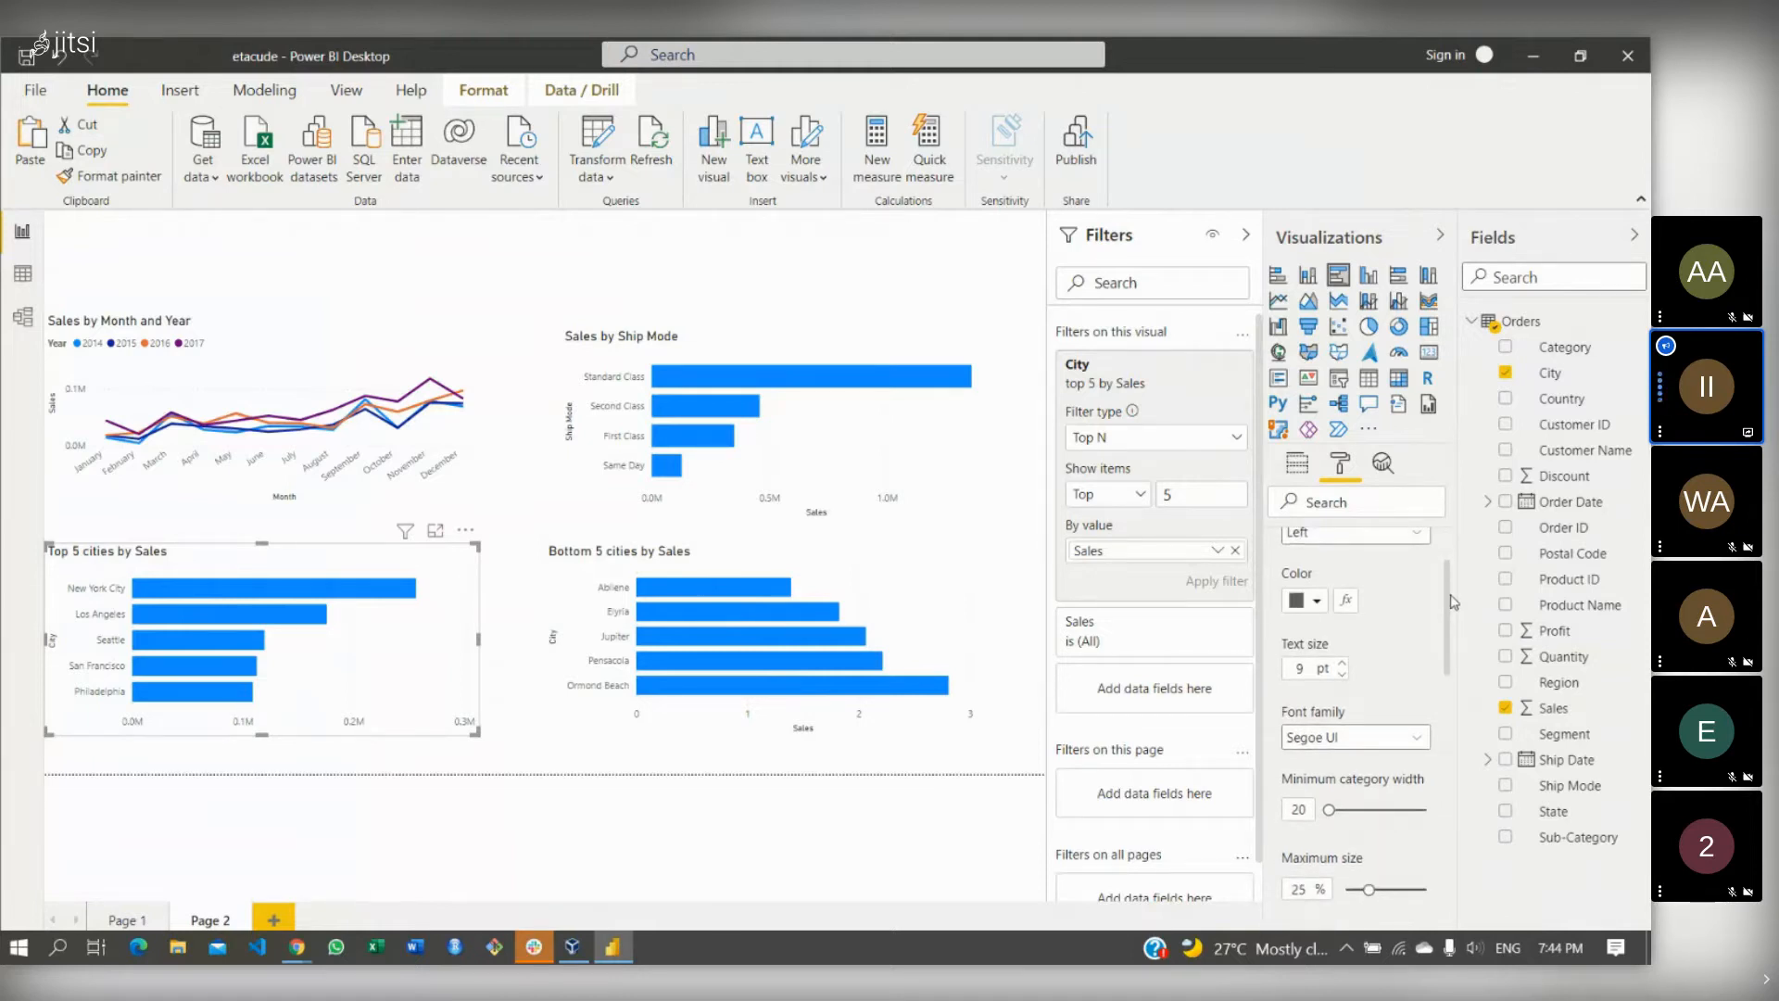
scroll(1451, 601, down, 10)
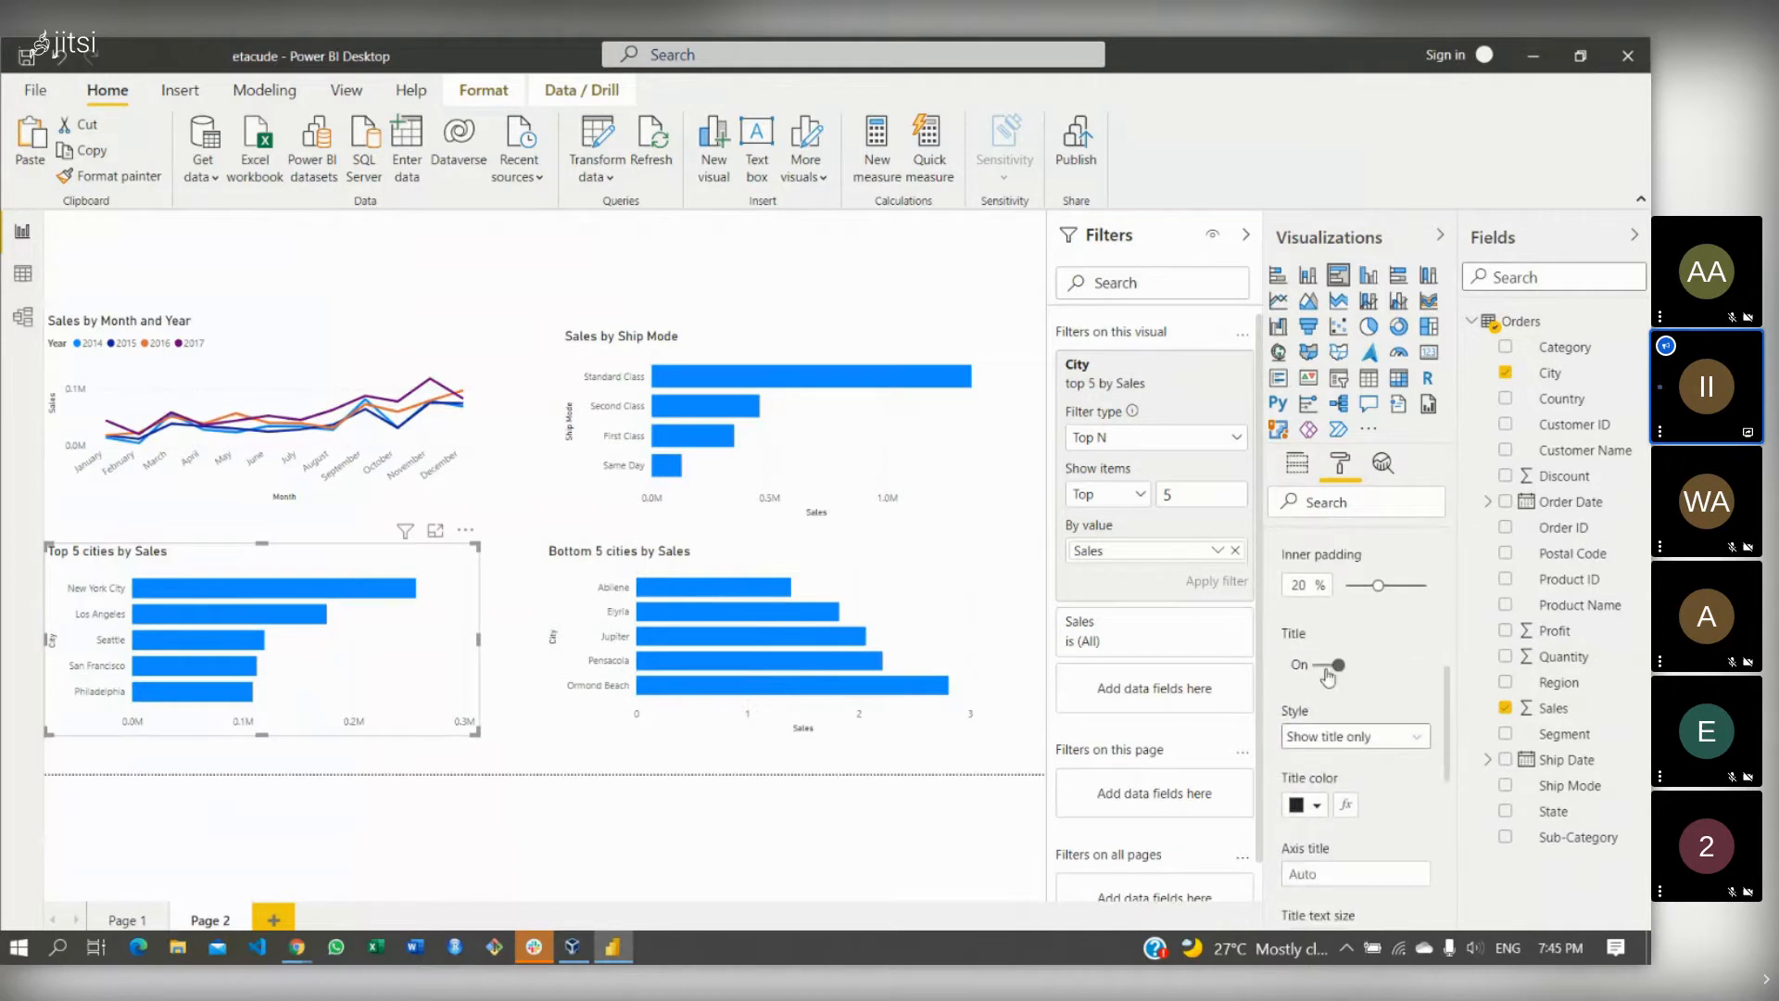
click(1327, 669)
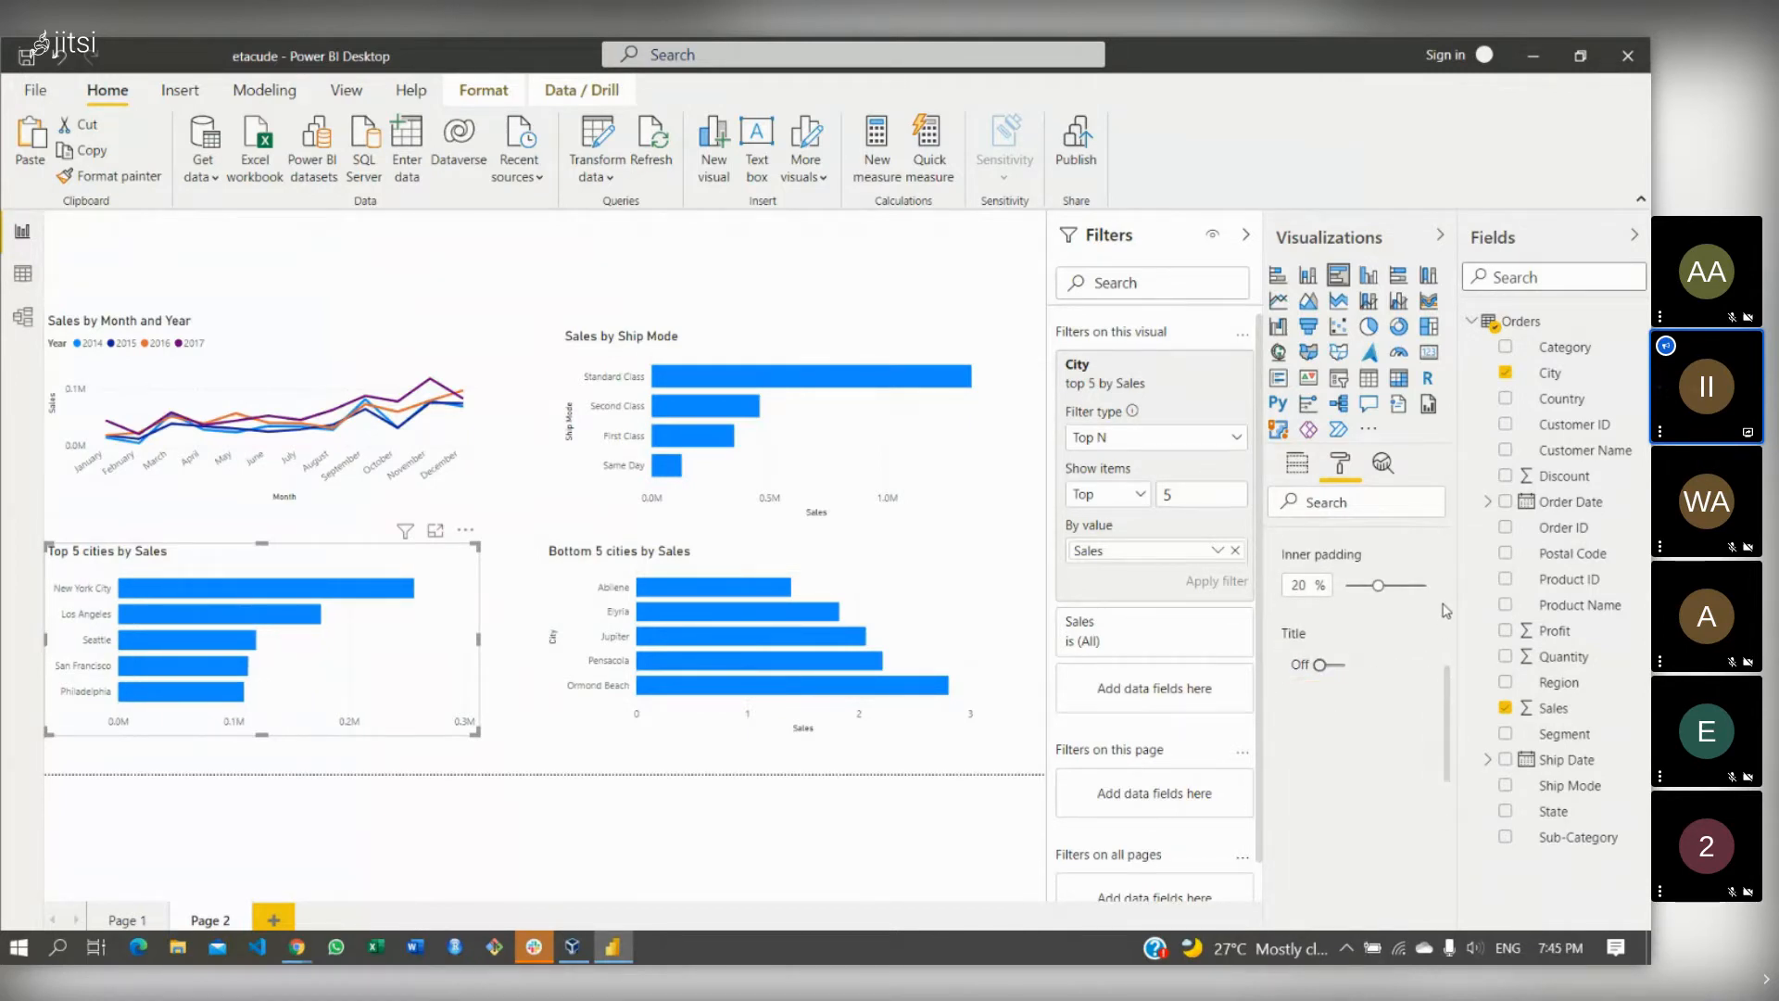
scroll(1451, 622, up, 5)
scroll(1449, 623, up, 3)
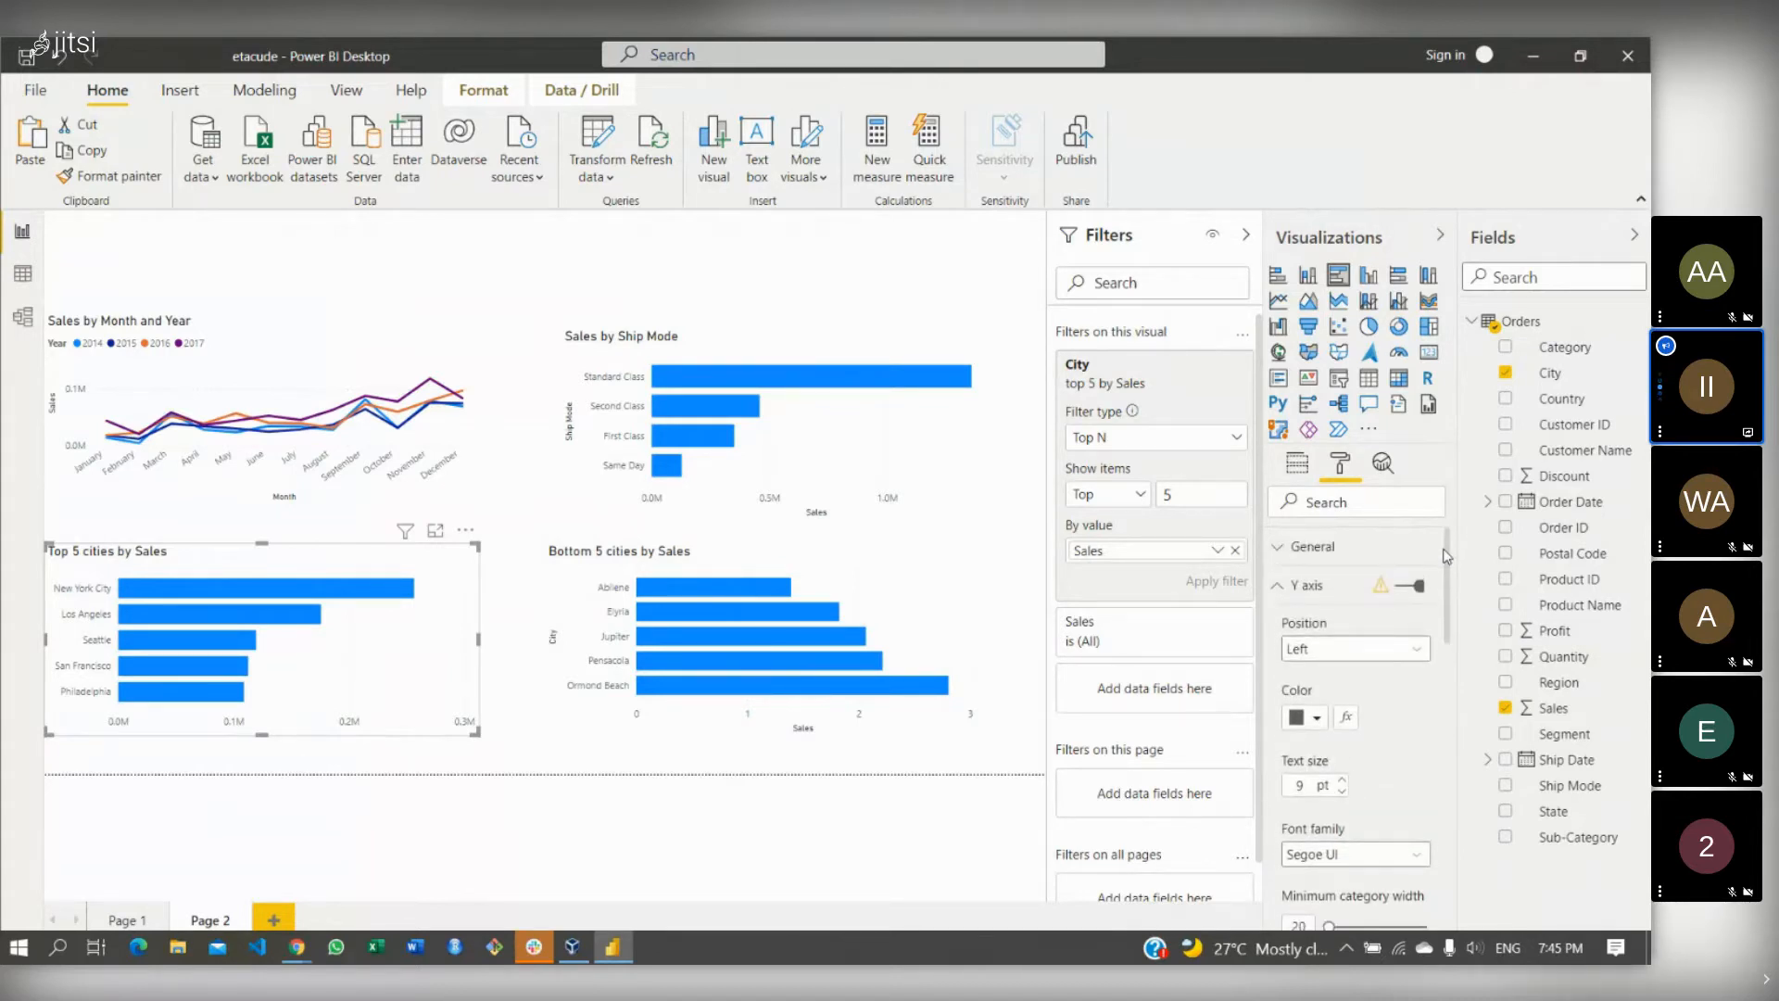
click(1280, 588)
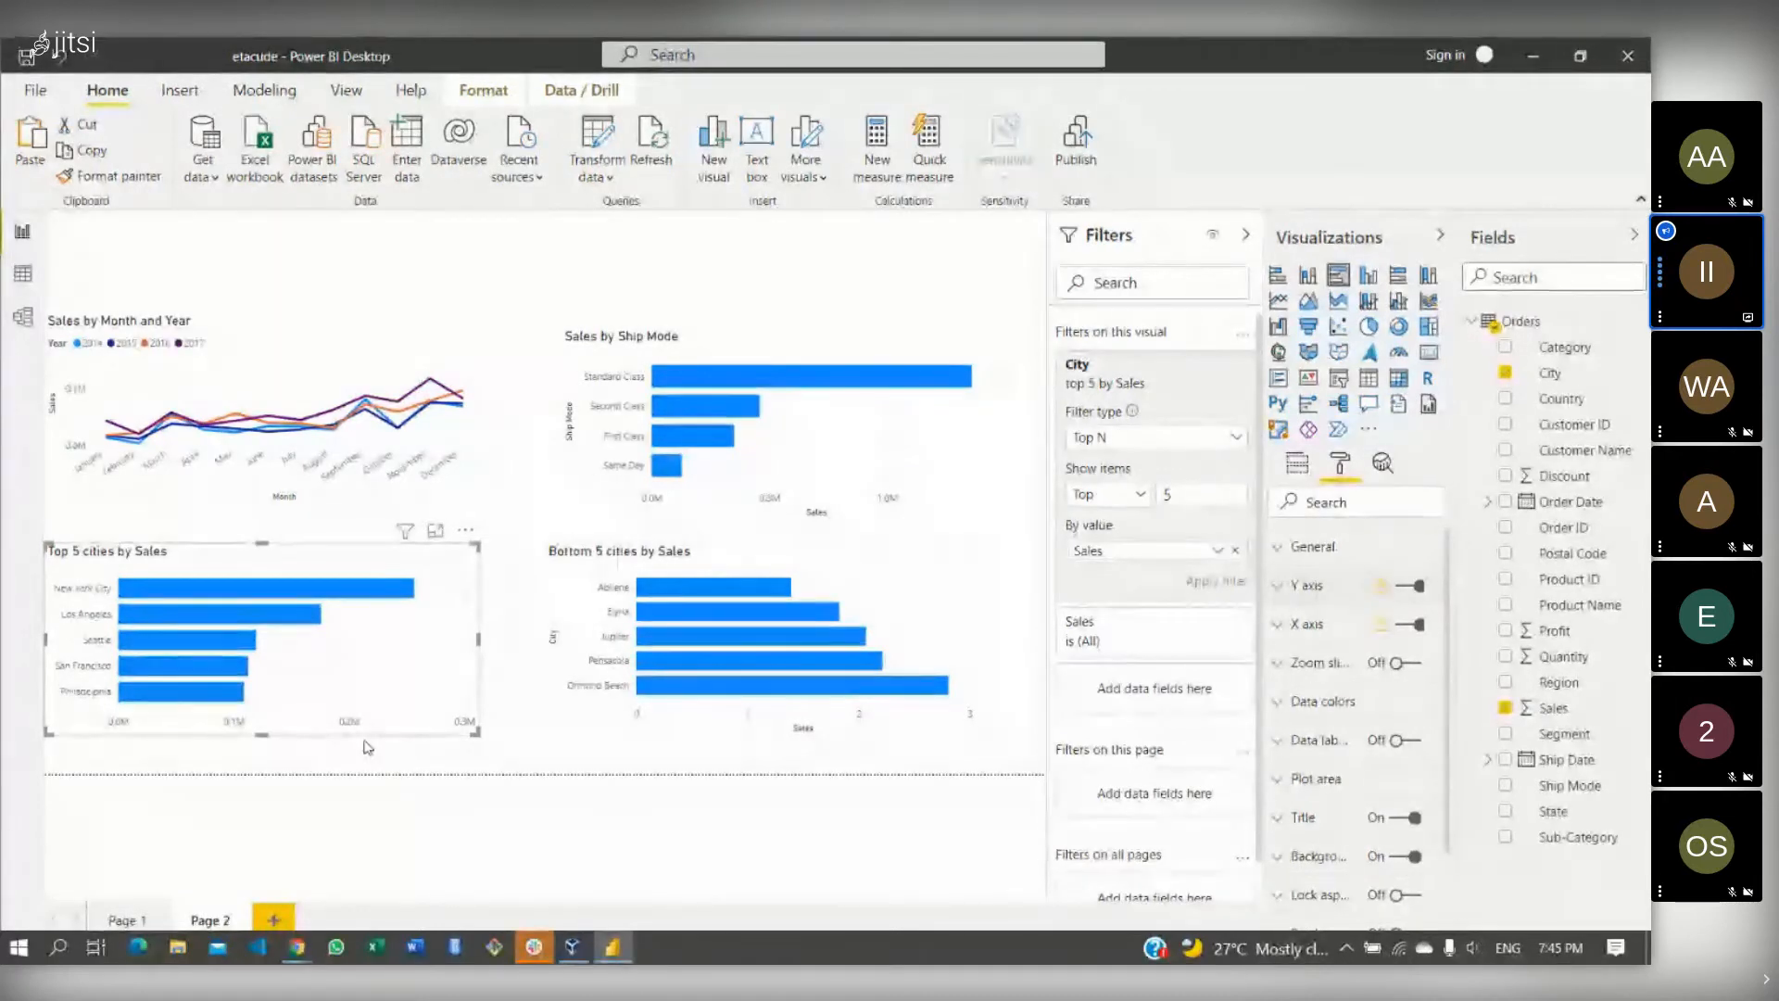
- Rename the Page 2 tab to 'Sales'
click(203, 920)
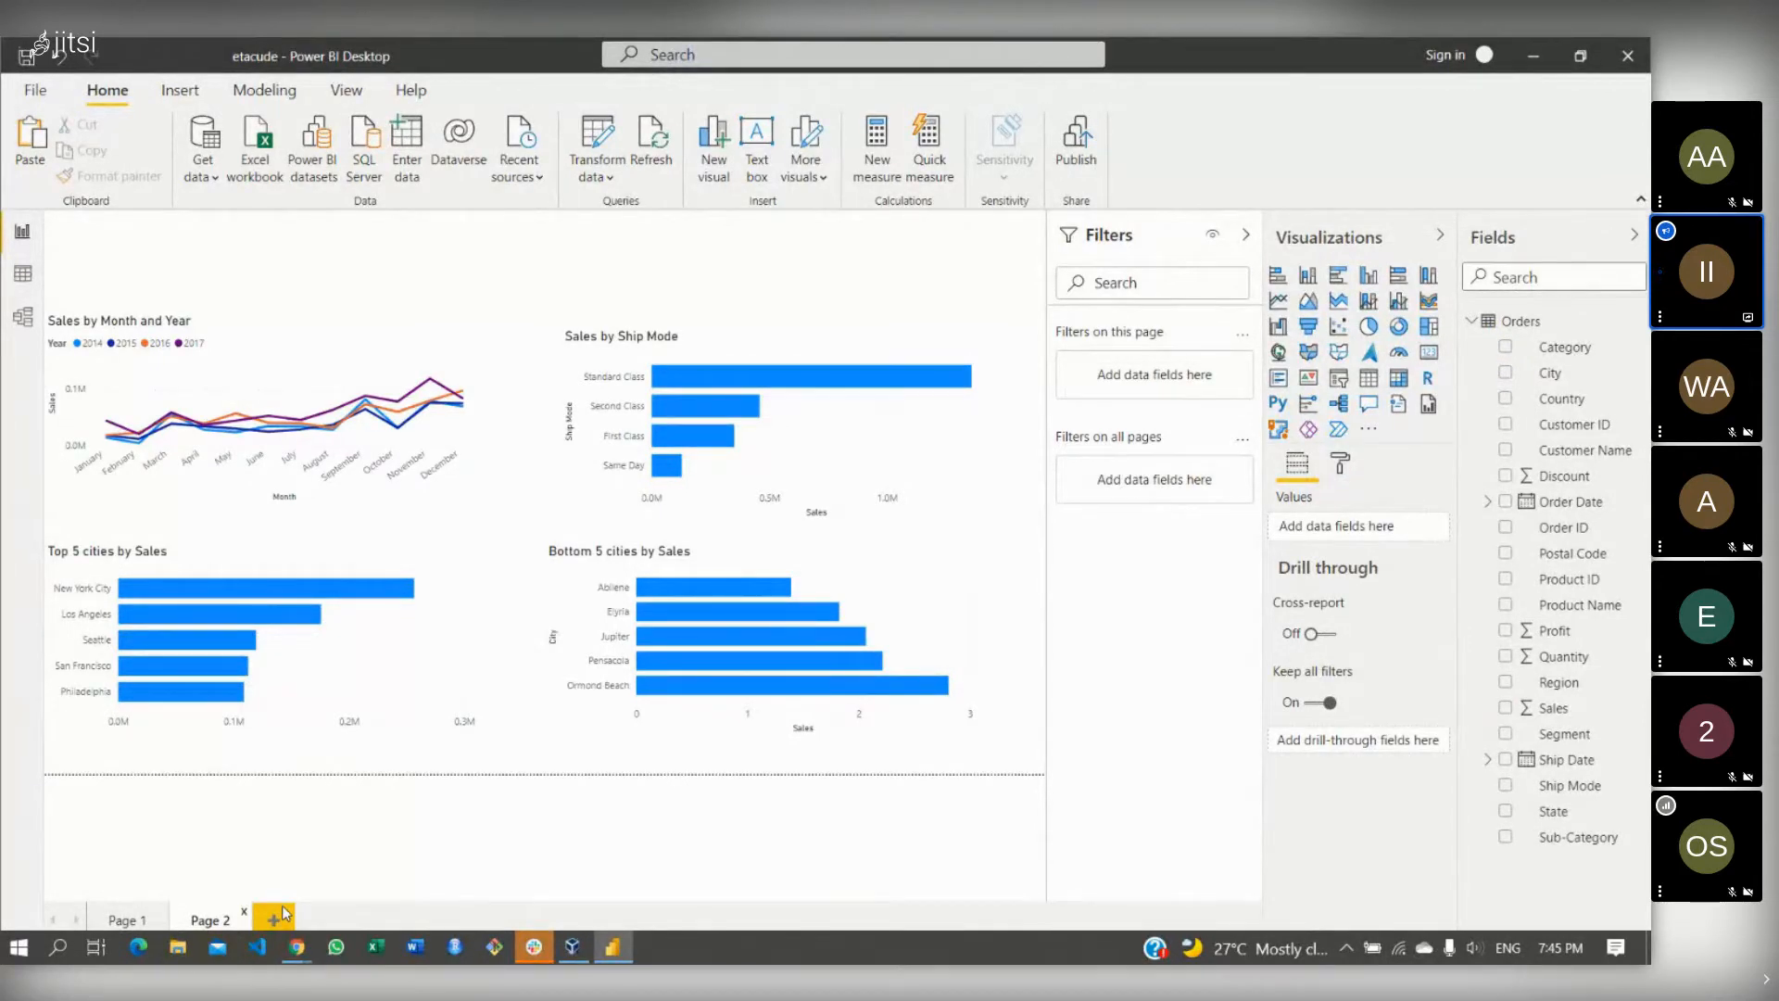
double_click(199, 917)
key(BackSpace)
text(Sales)
- Add a new blank page named 'Profit'
click(273, 918)
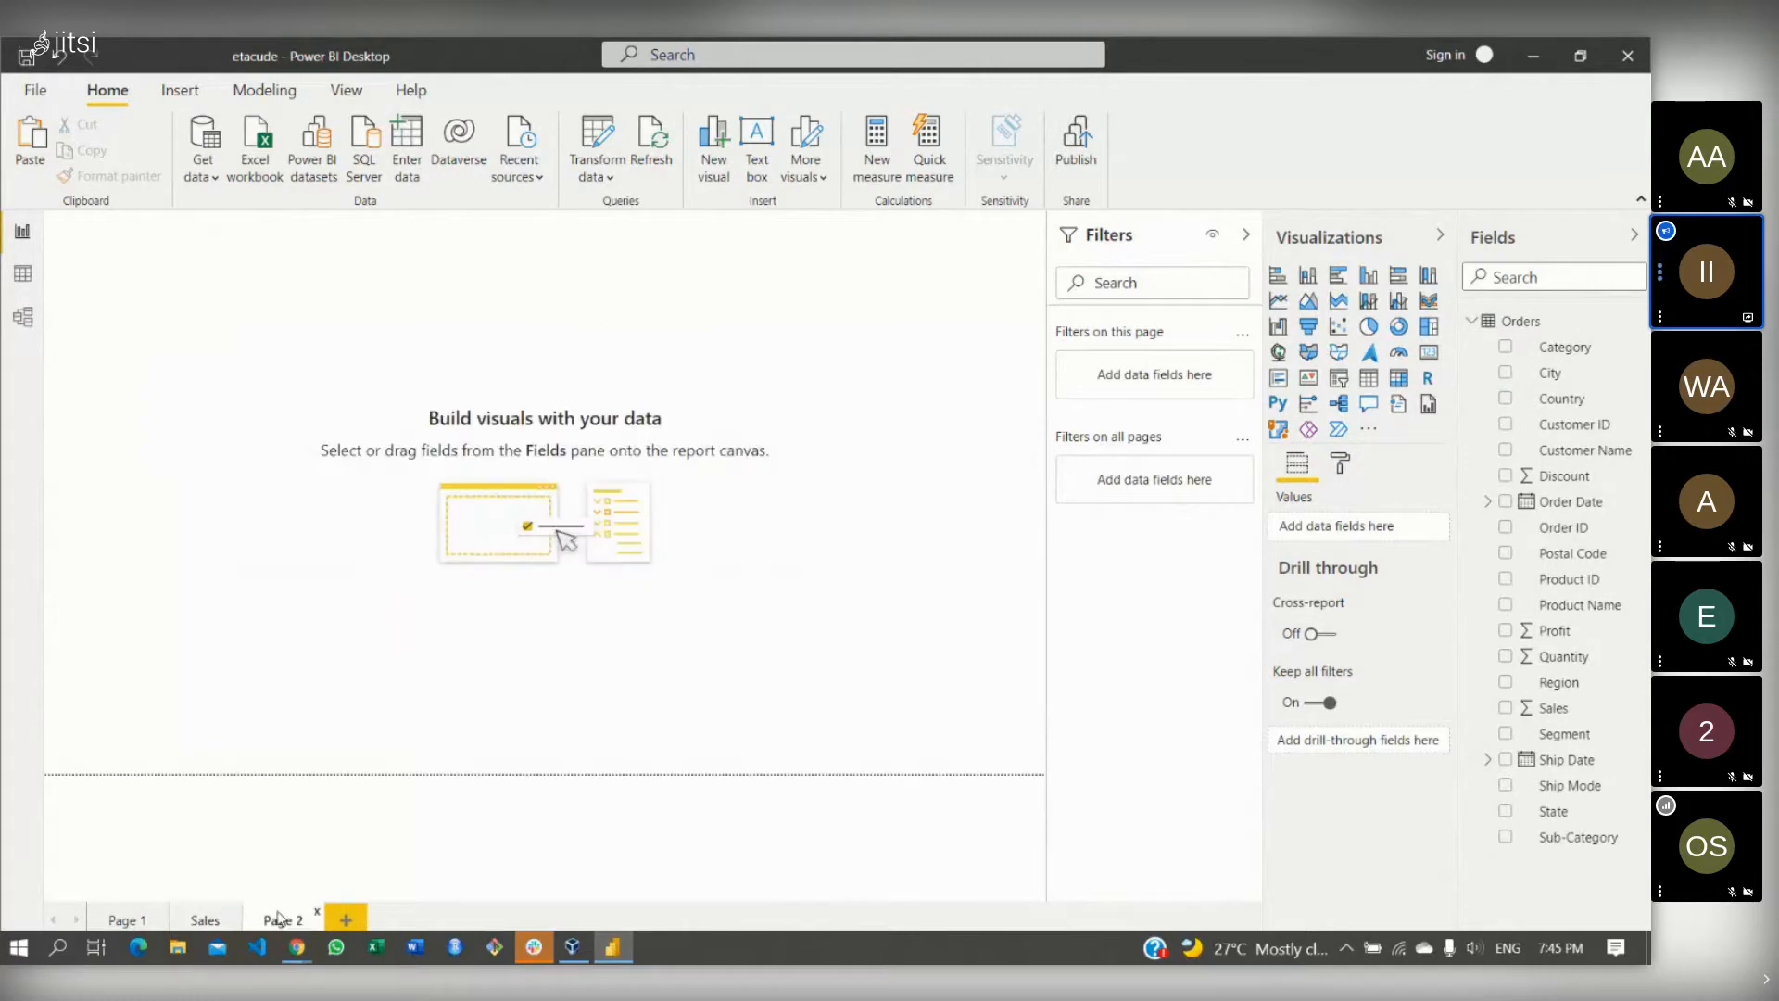
double_click(281, 919)
key(BackSpace)
key(Return)
- Collapse the Filters and Visualizations panes and return to the Sales page
click(1249, 237)
click(1445, 236)
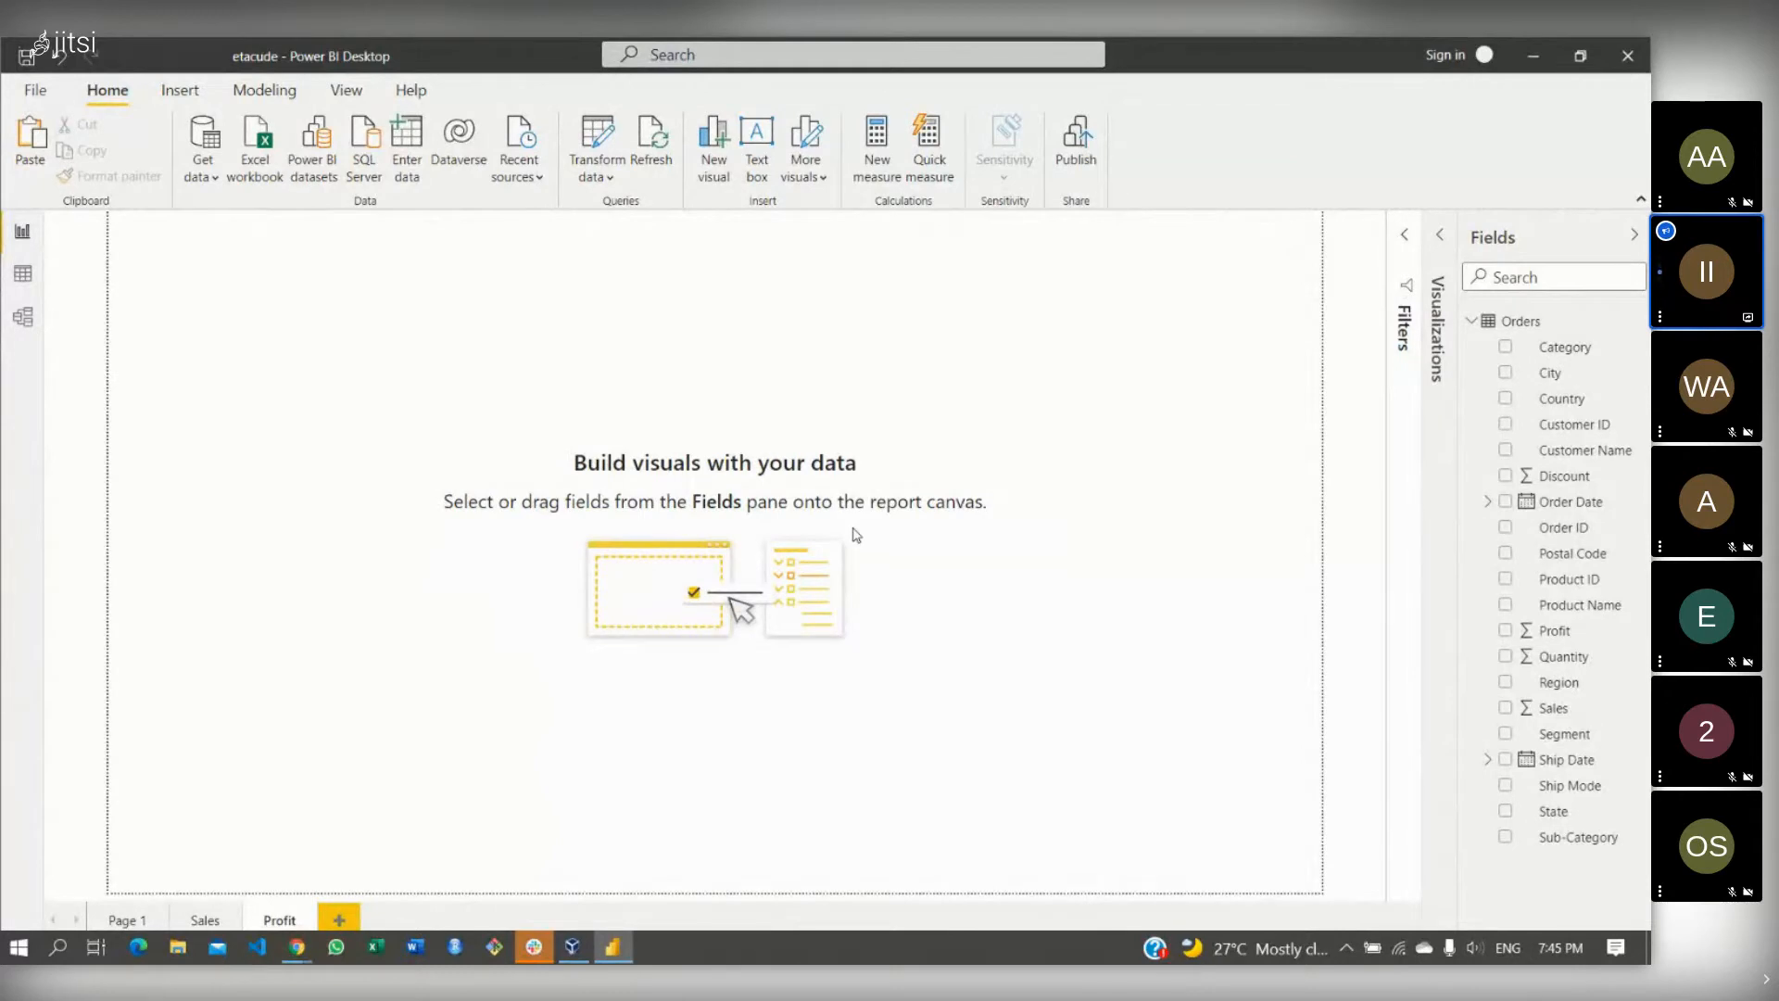
click(194, 920)
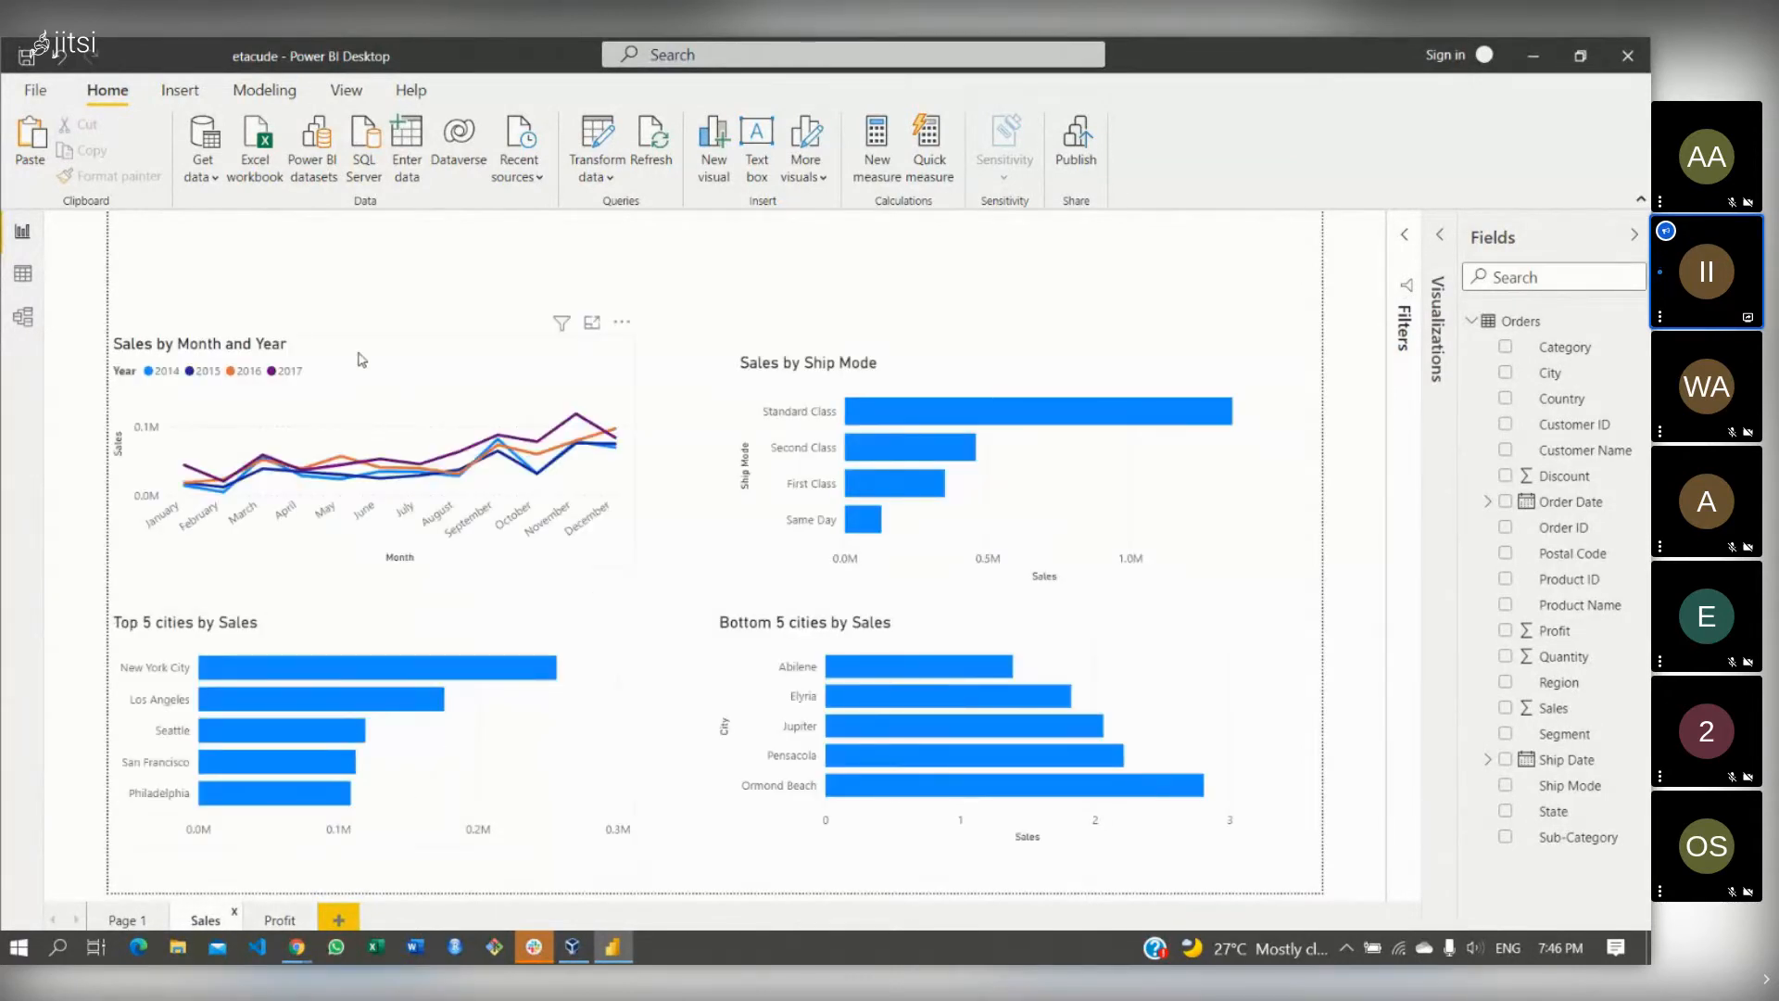
- Delete the blank Profit page and its duplicate, leaving only the Sales page
right_click(281, 921)
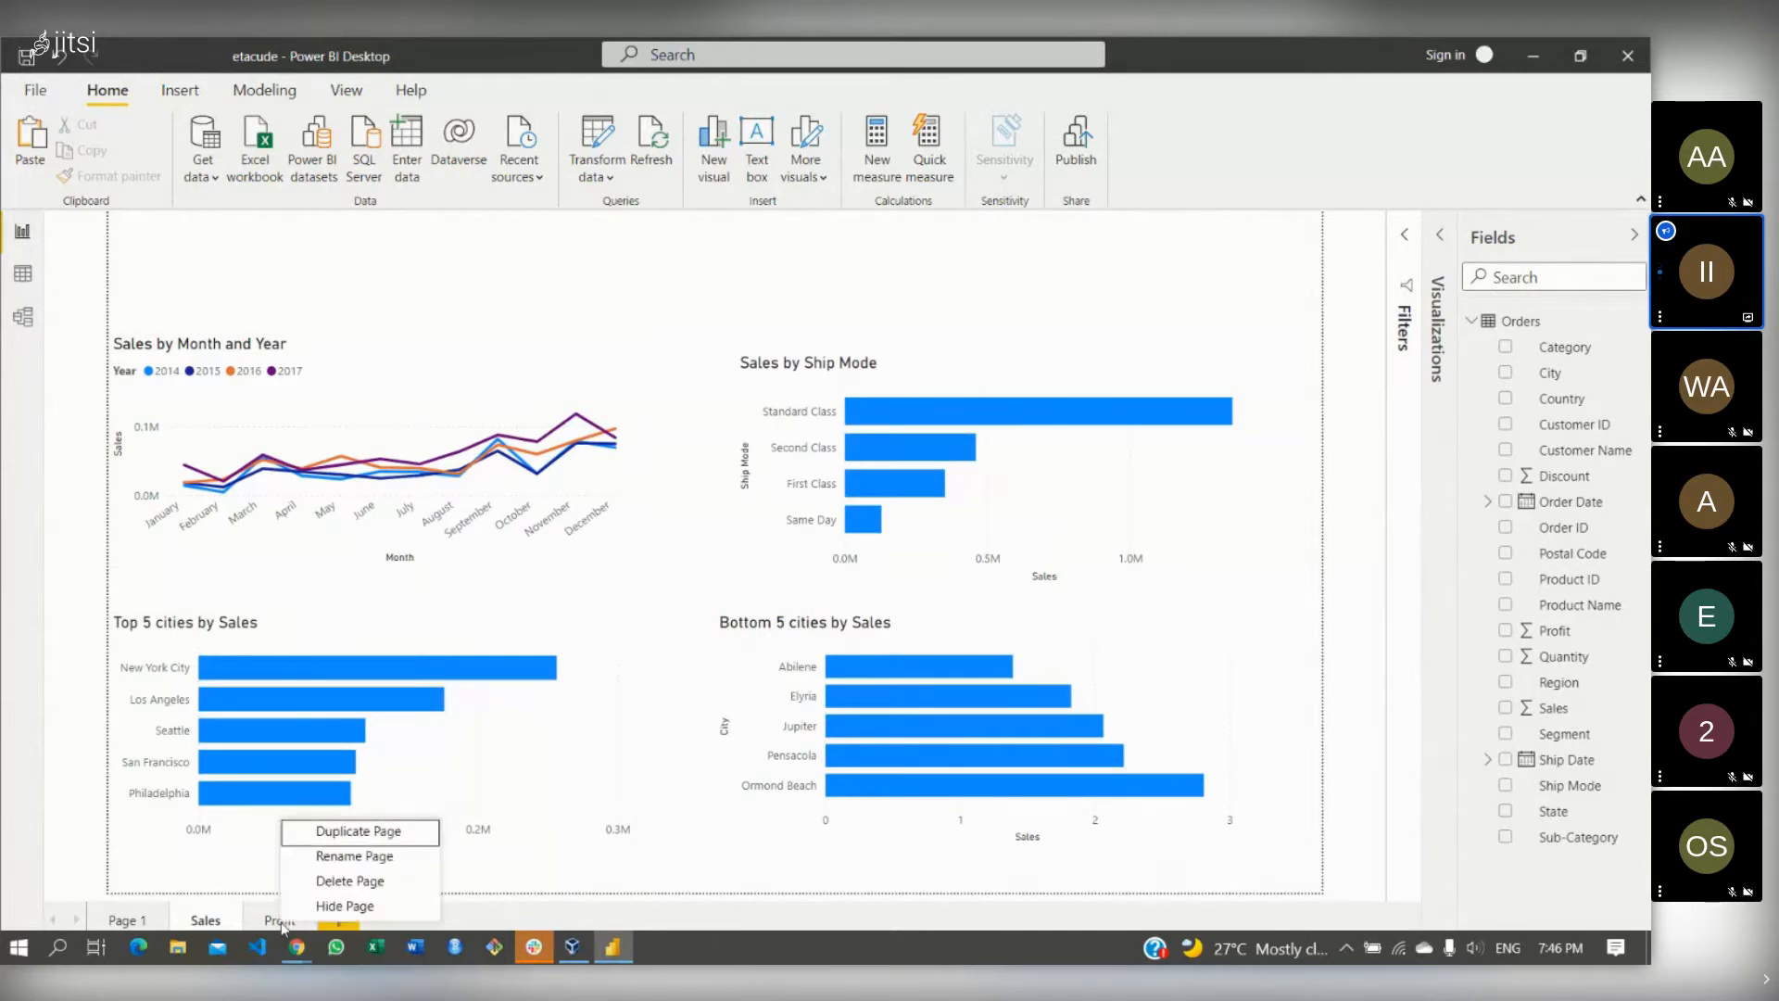
click(358, 832)
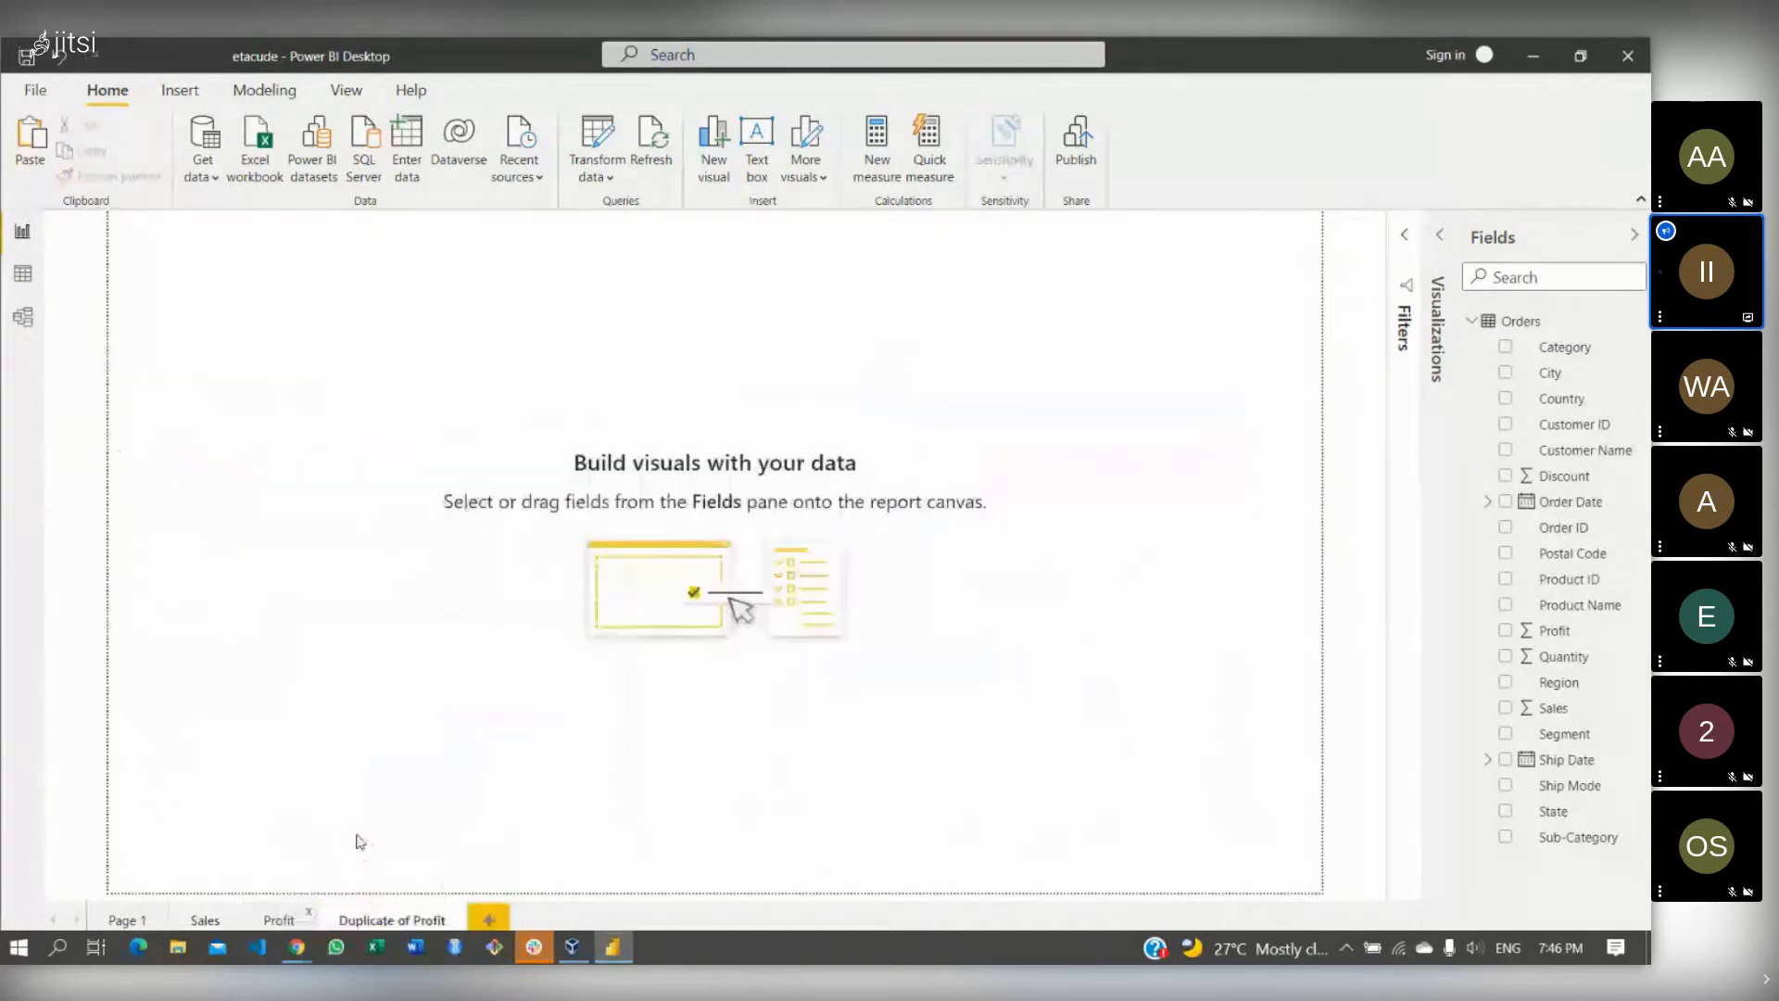
click(309, 918)
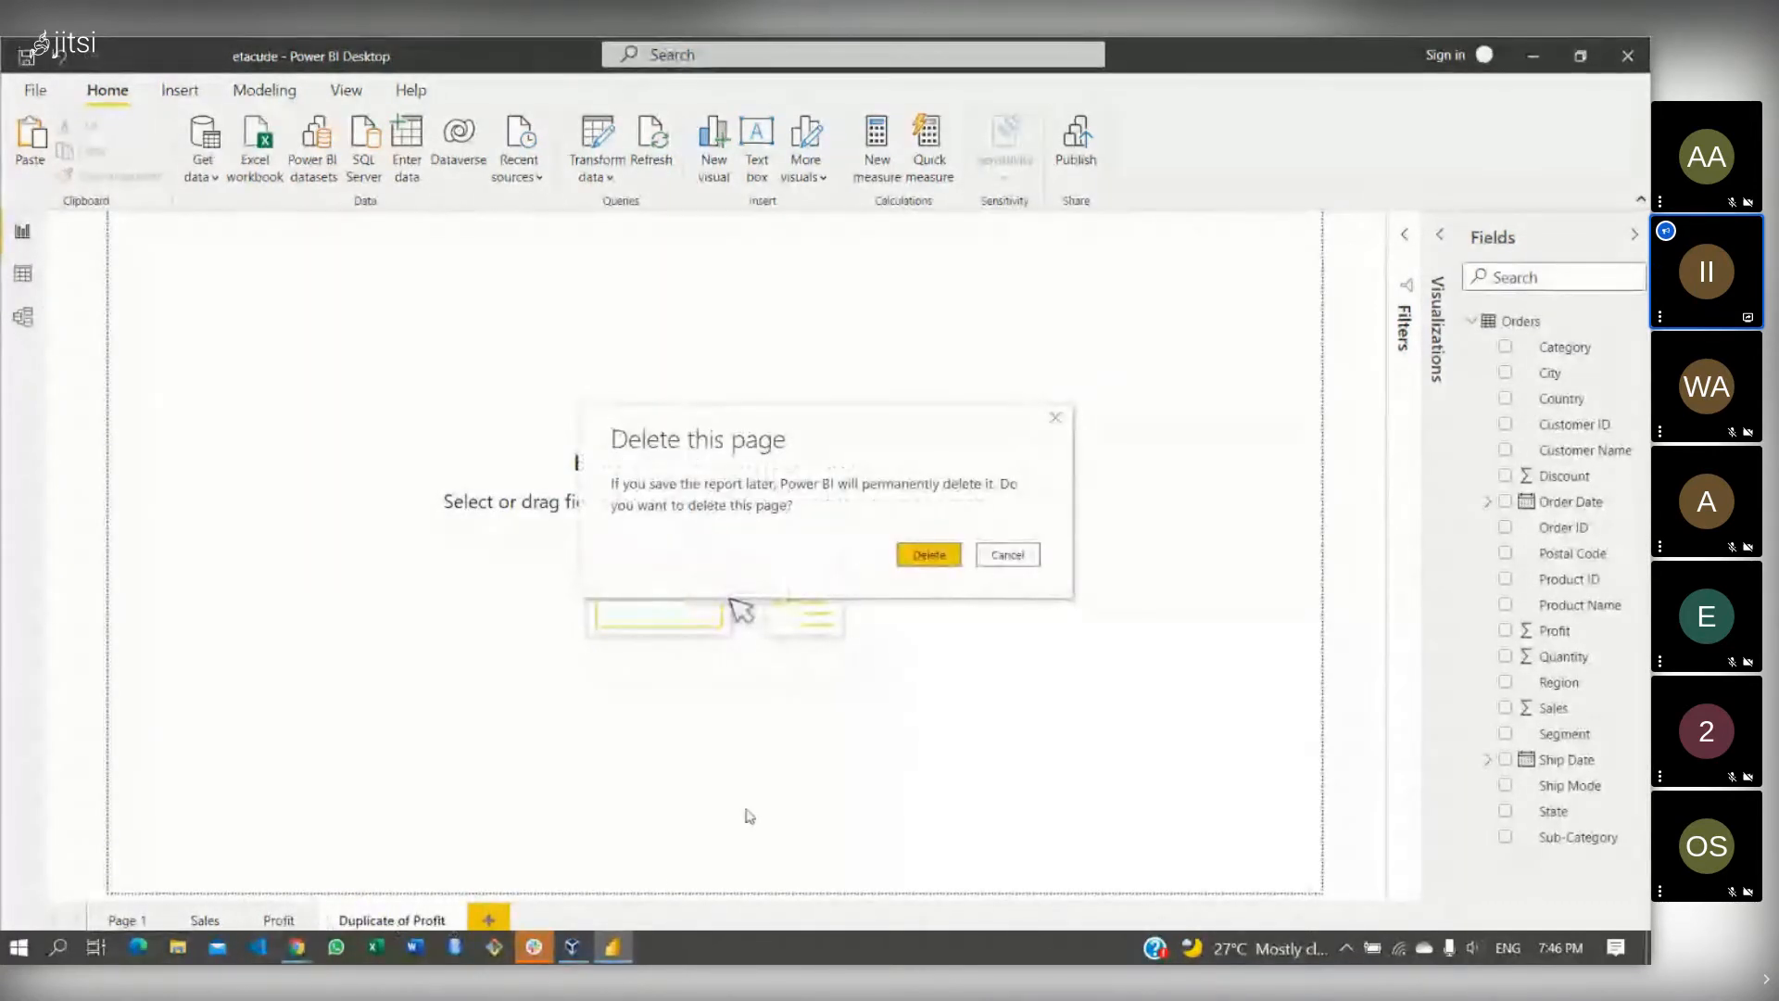
click(928, 555)
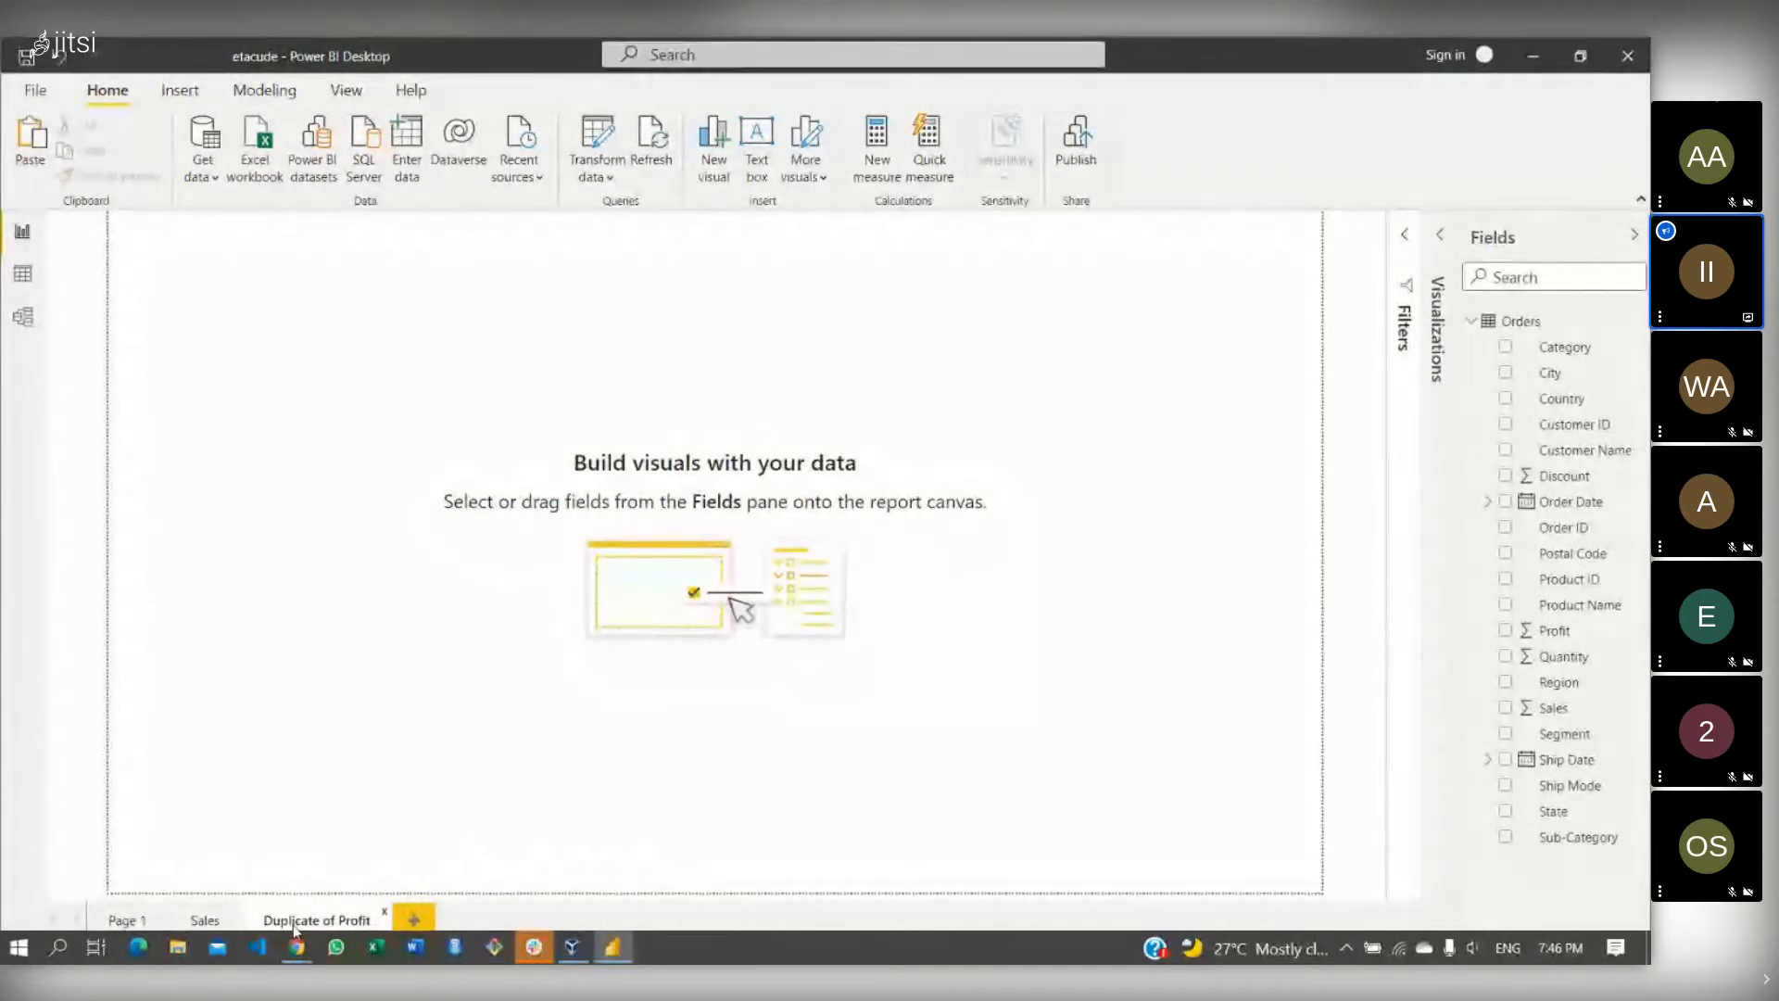
double_click(293, 922)
click(209, 919)
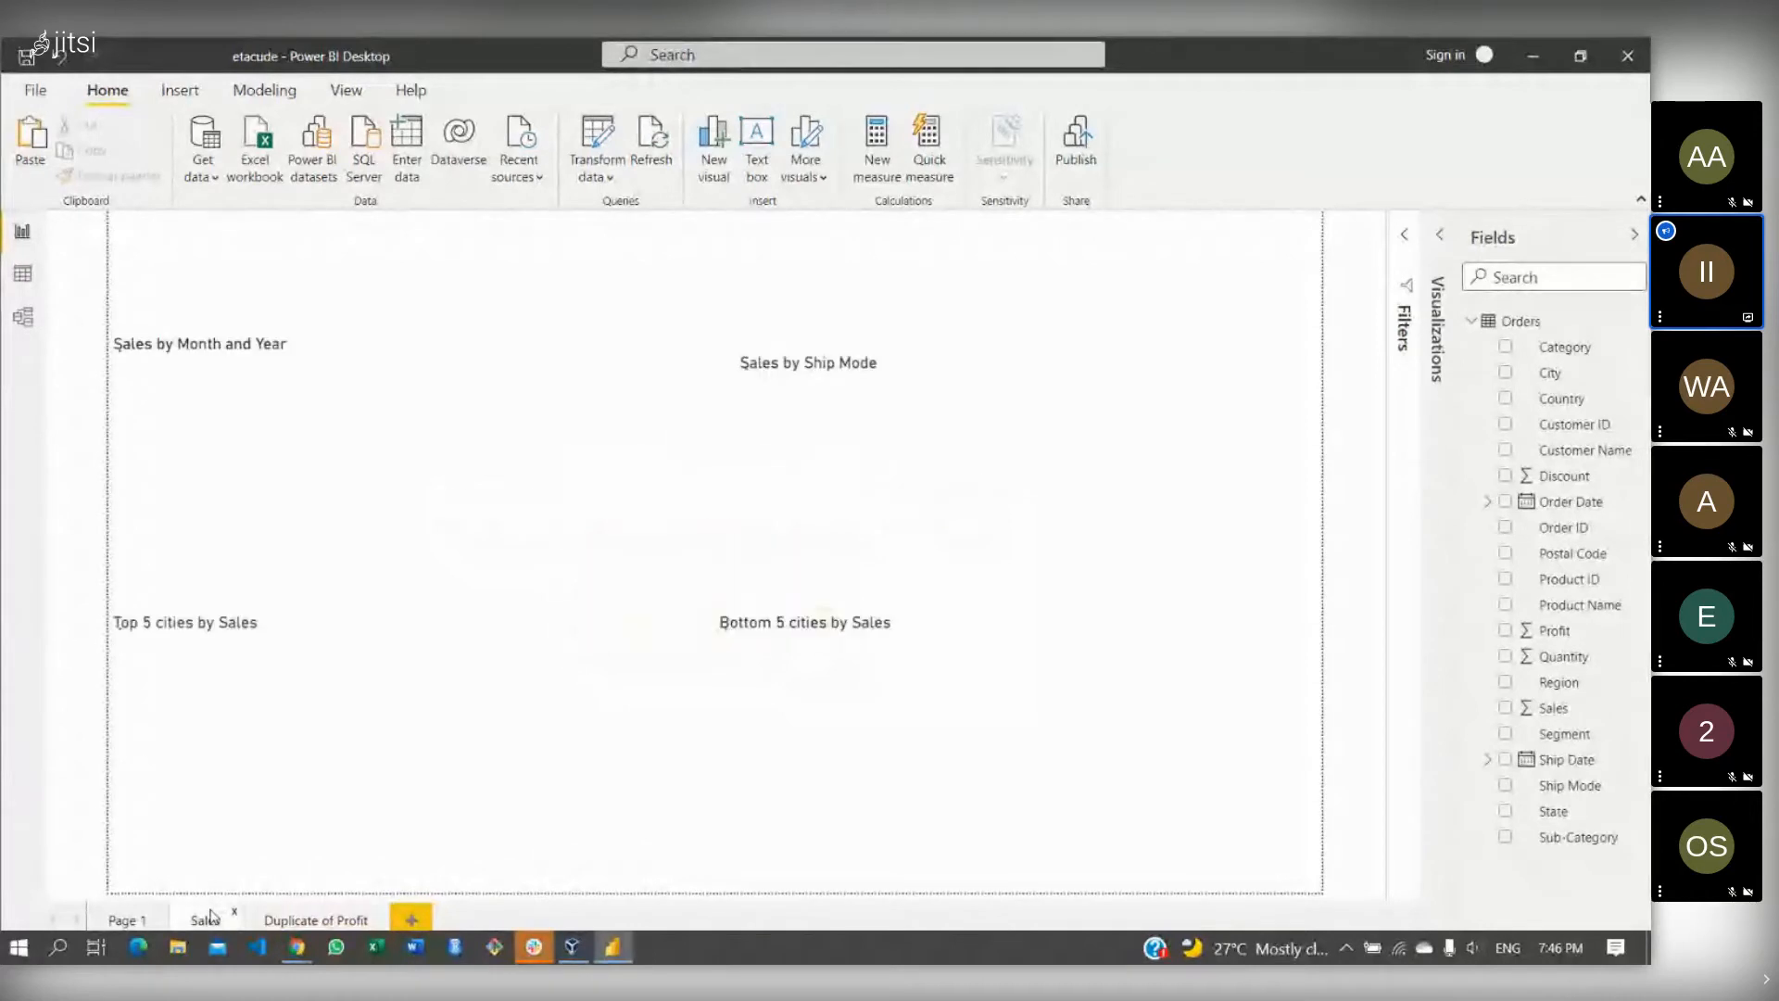
click(287, 922)
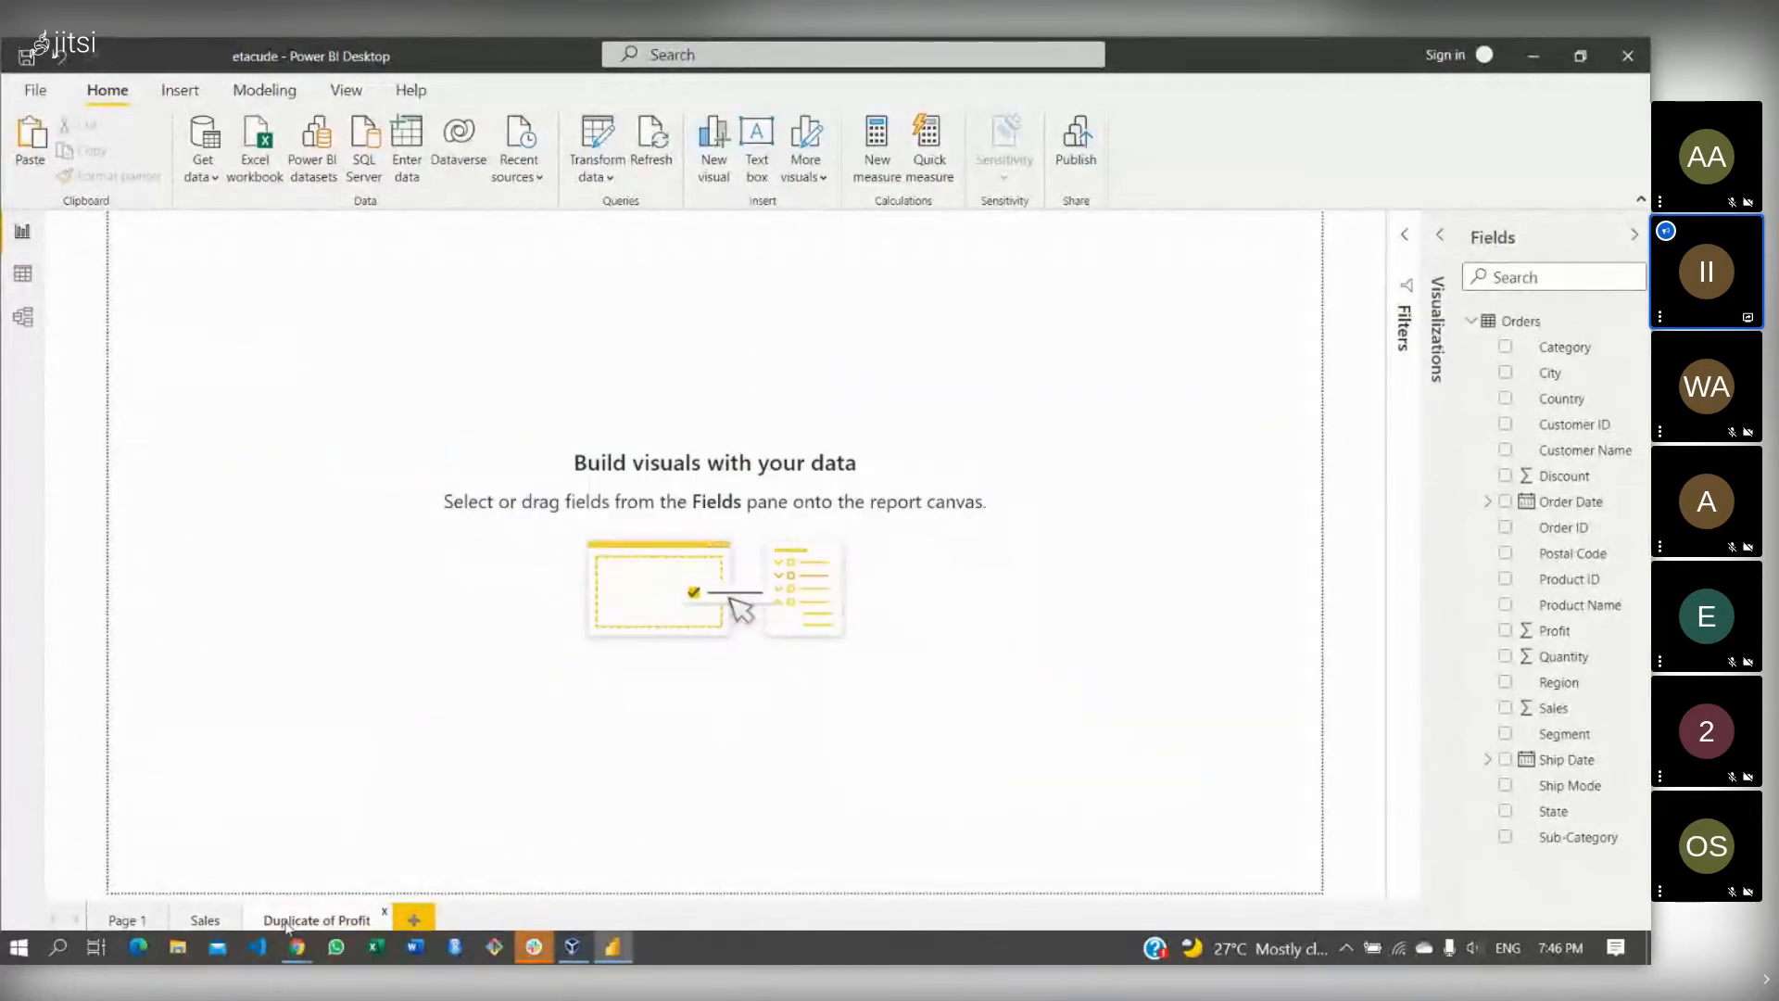
click(387, 915)
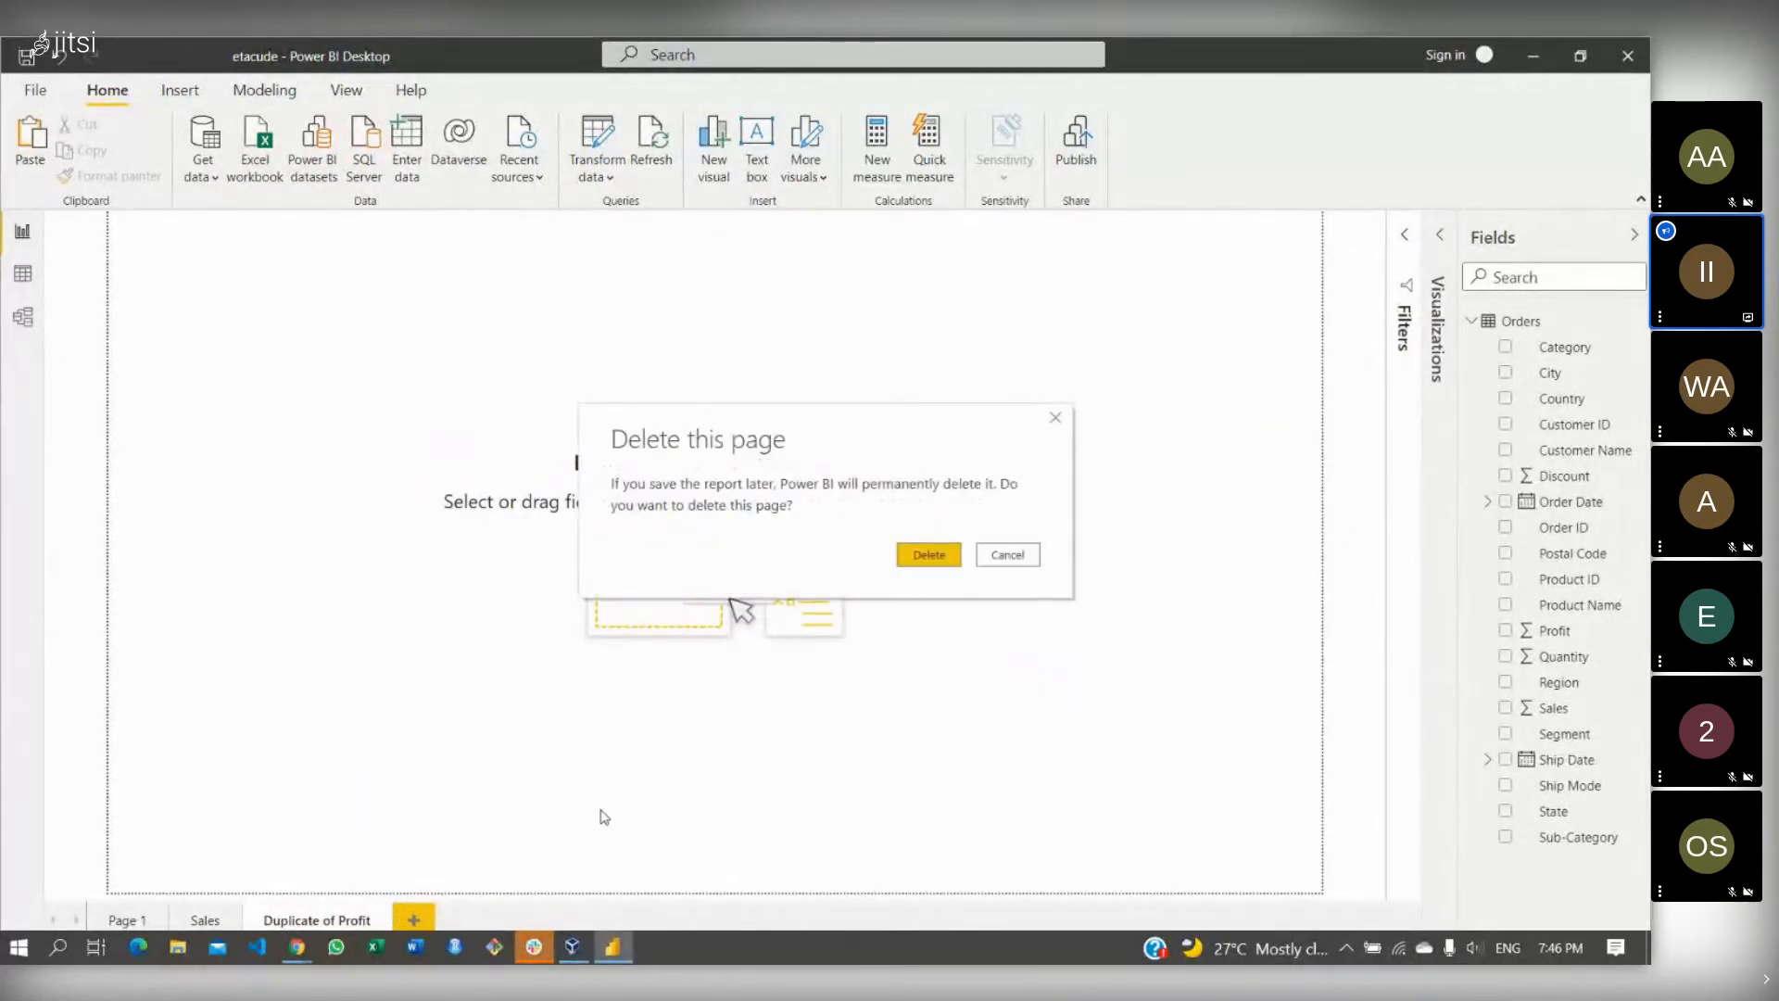
click(929, 554)
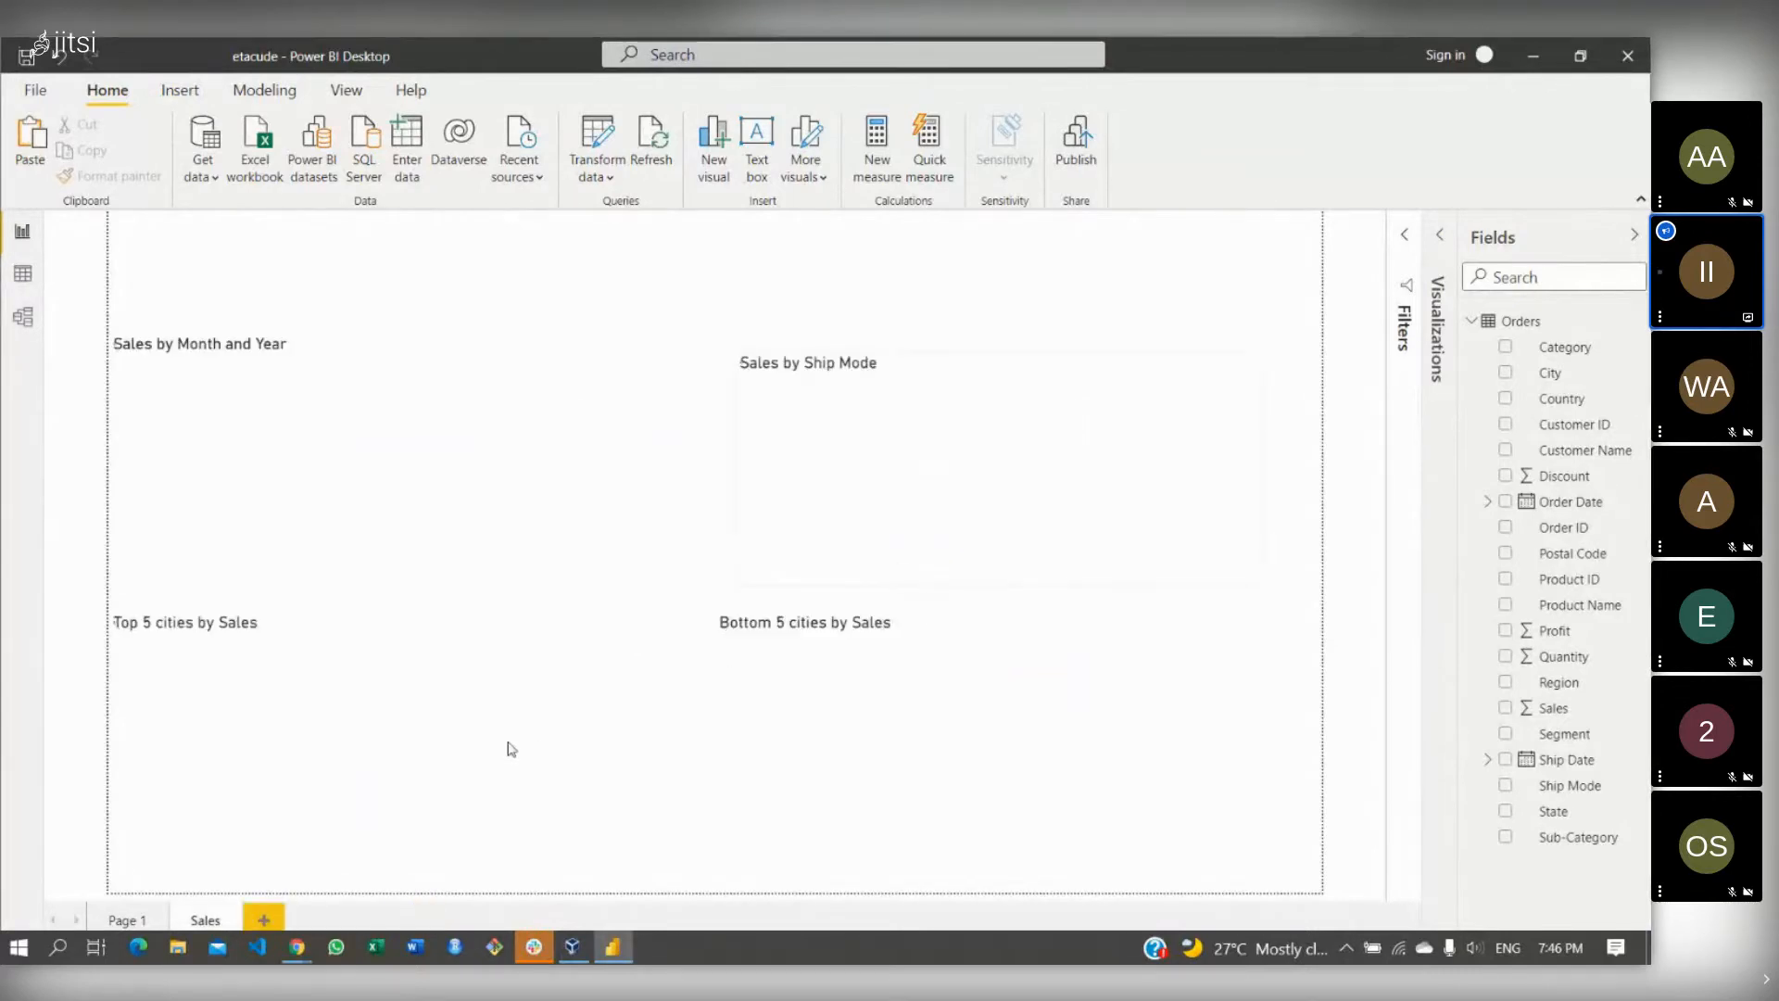
- Duplicate the Sales page and rename the copy 'Profit'
right_click(202, 921)
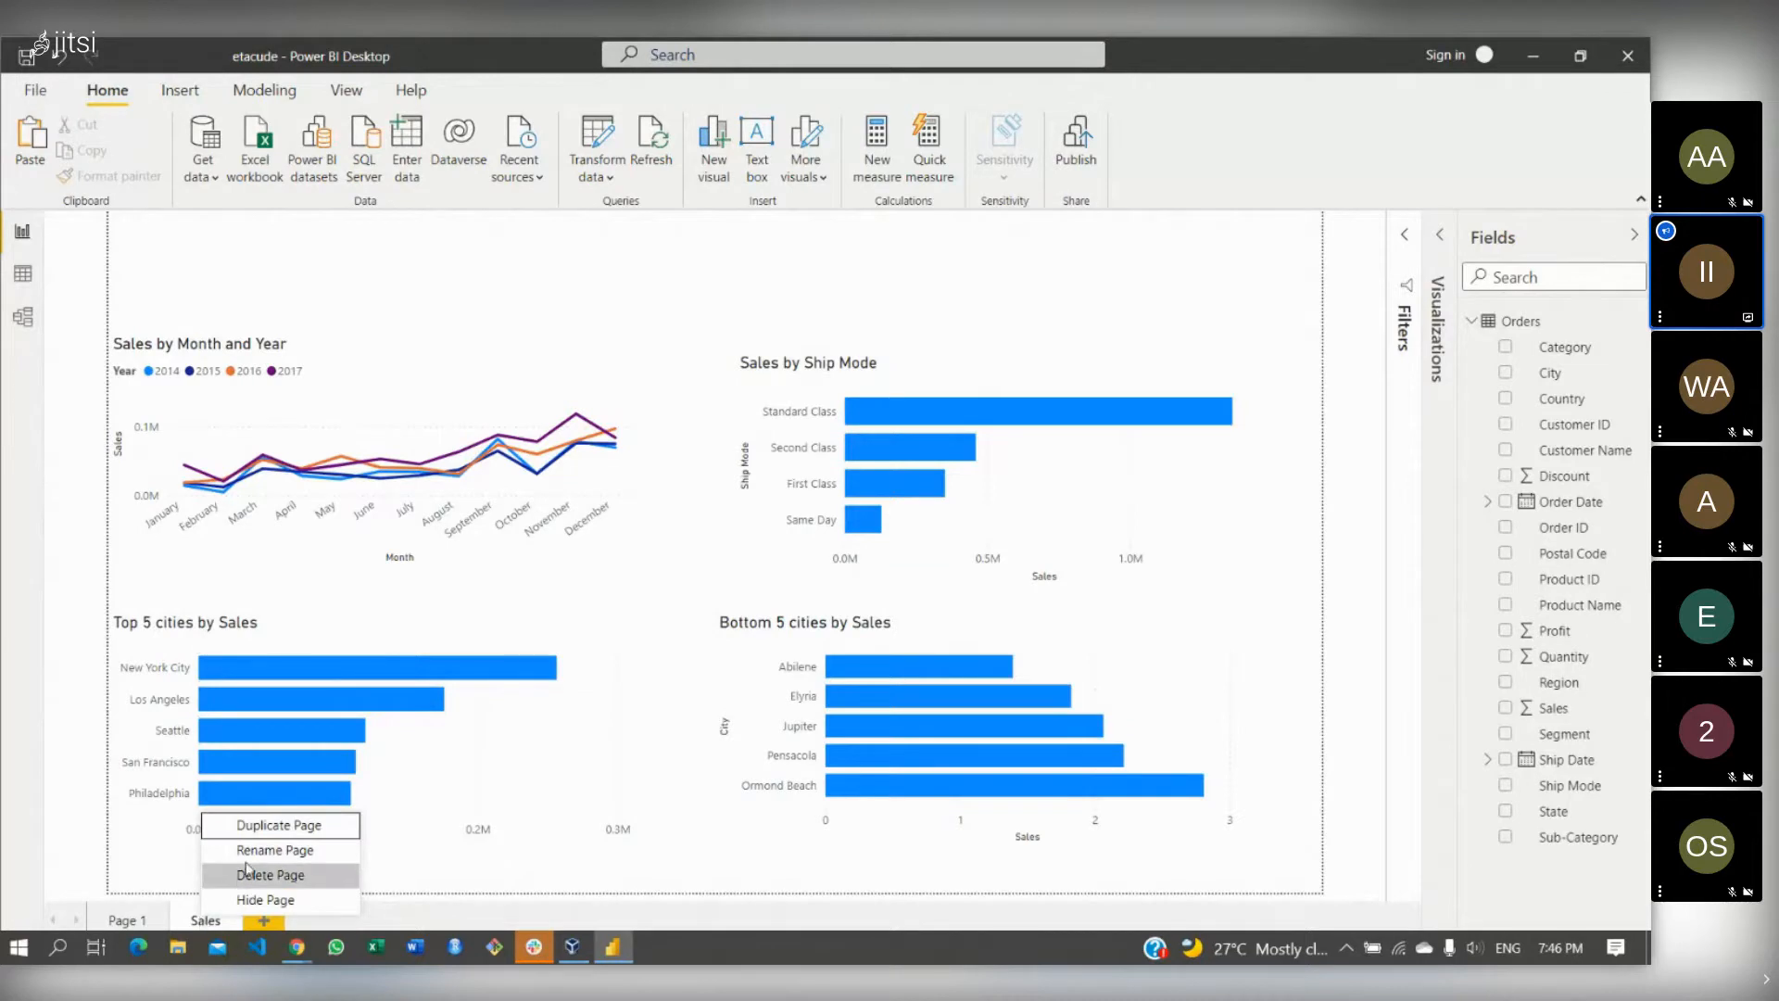
click(279, 826)
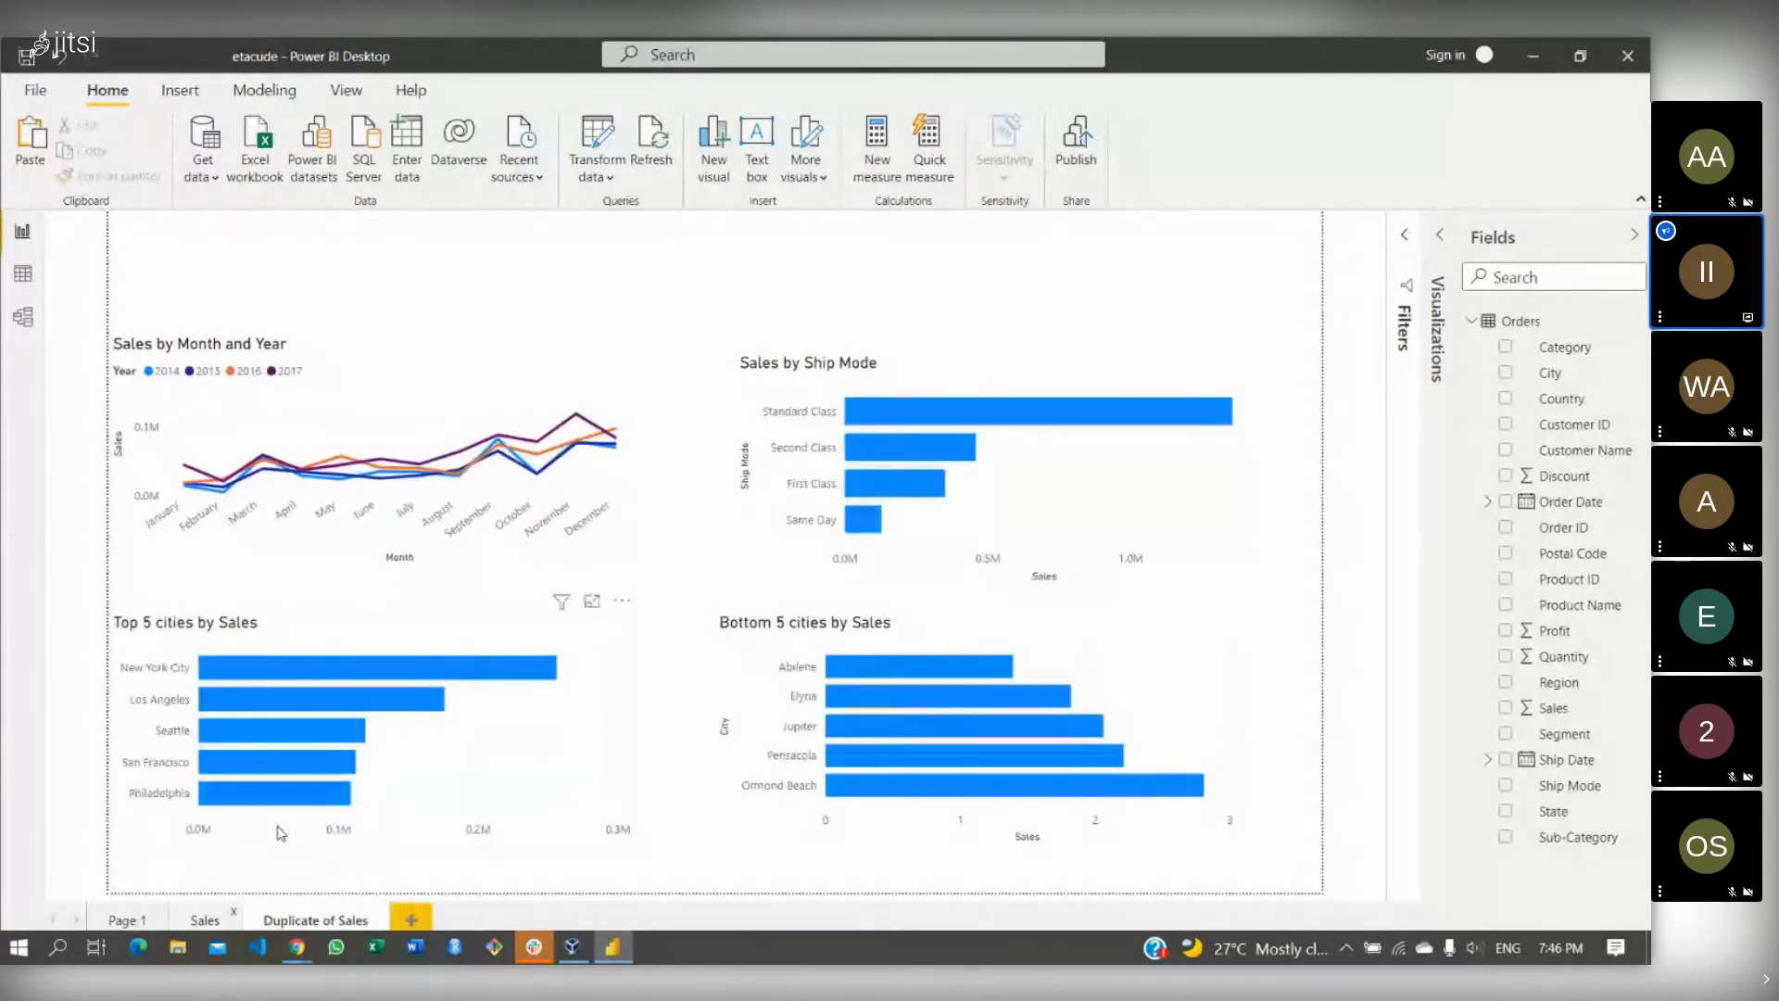
double_click(342, 915)
key(BackSpace)
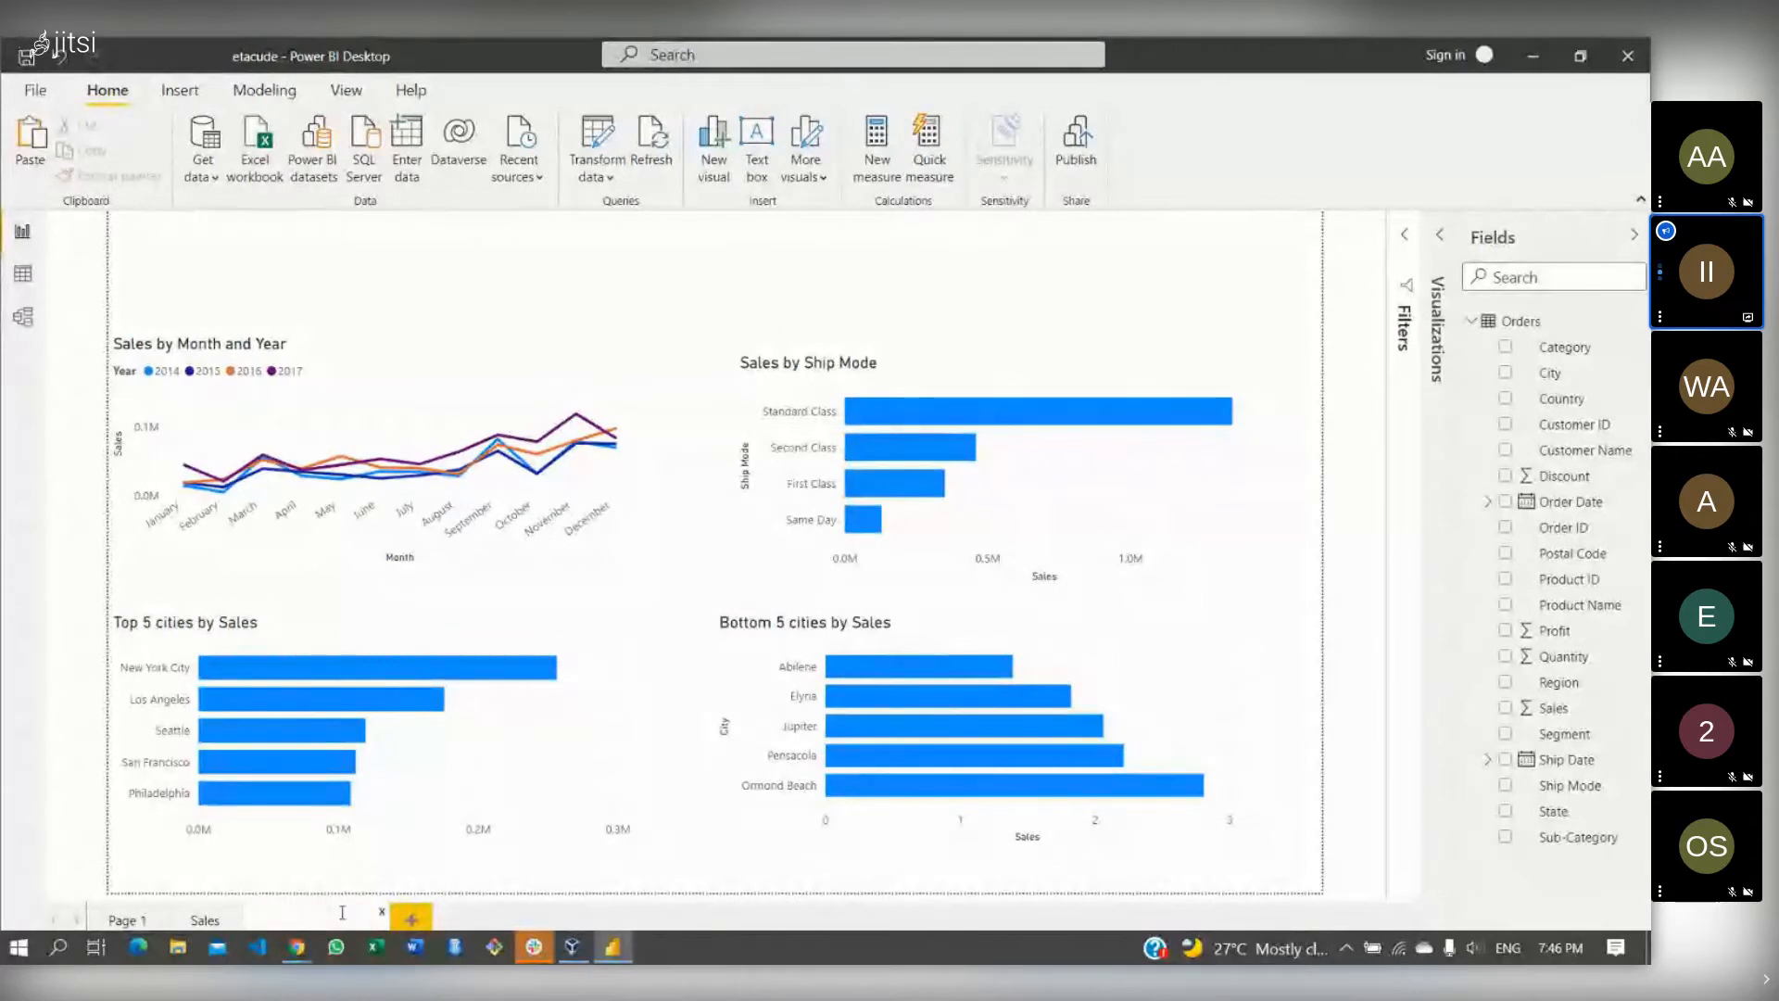
text(Profit)
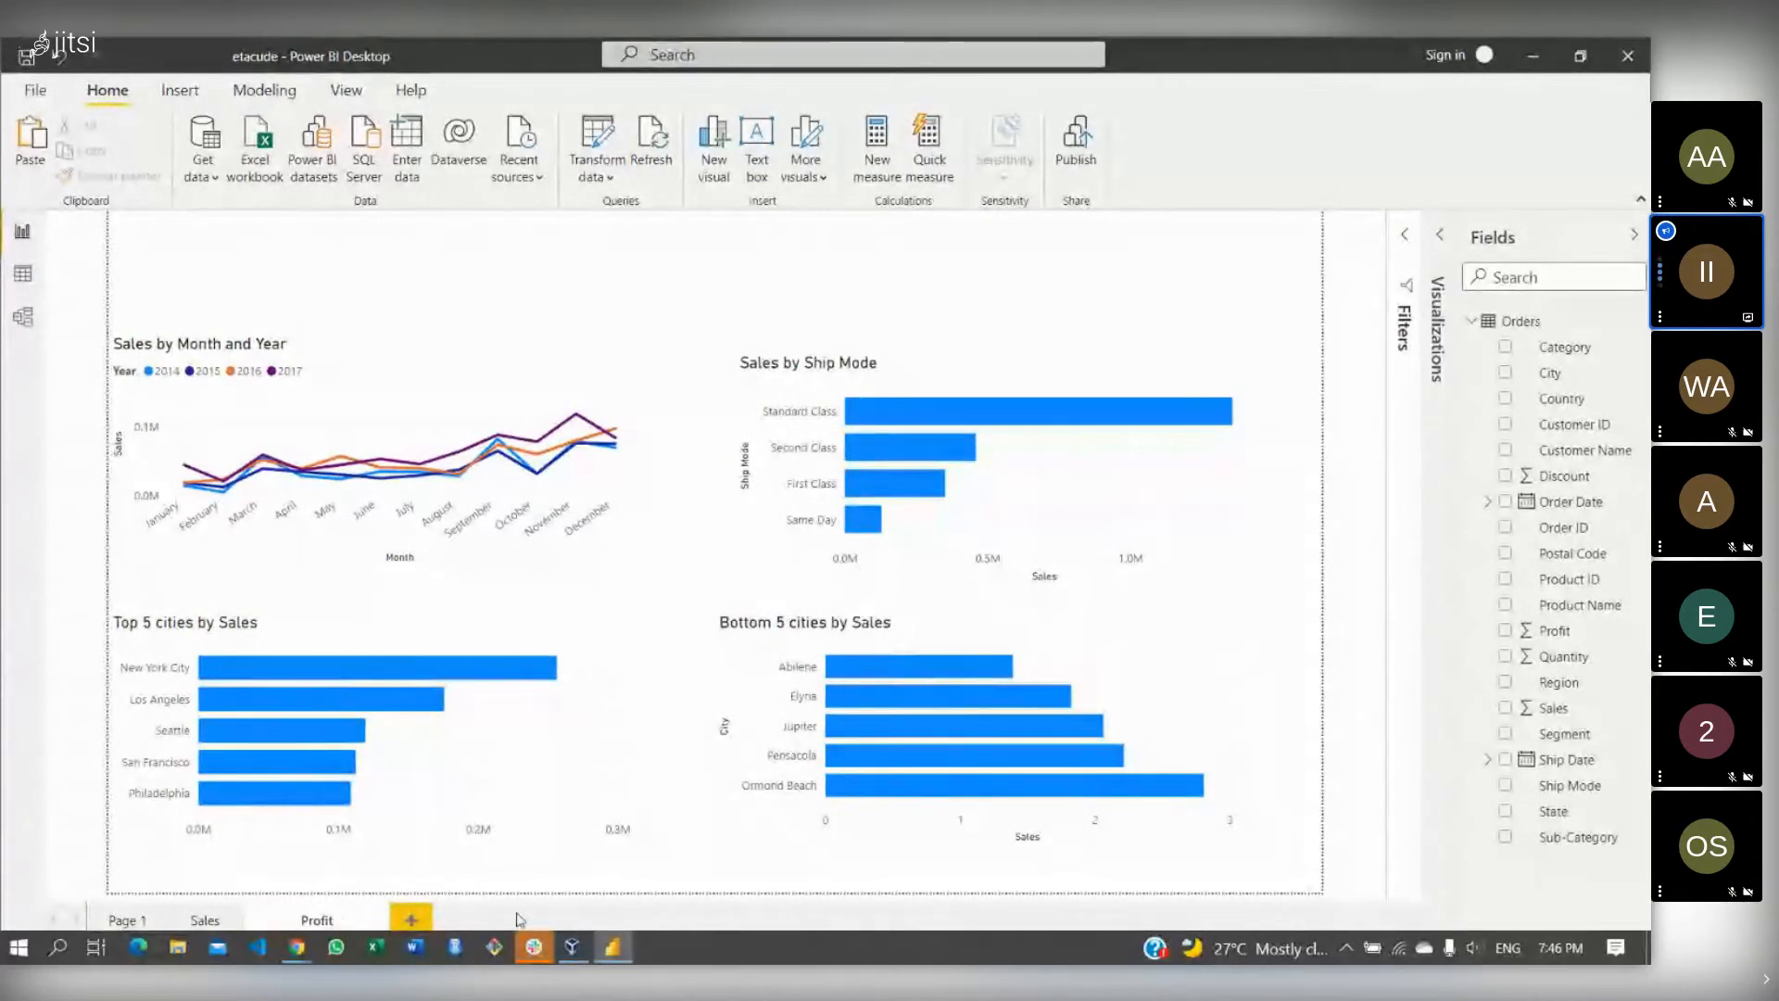
key(Return)
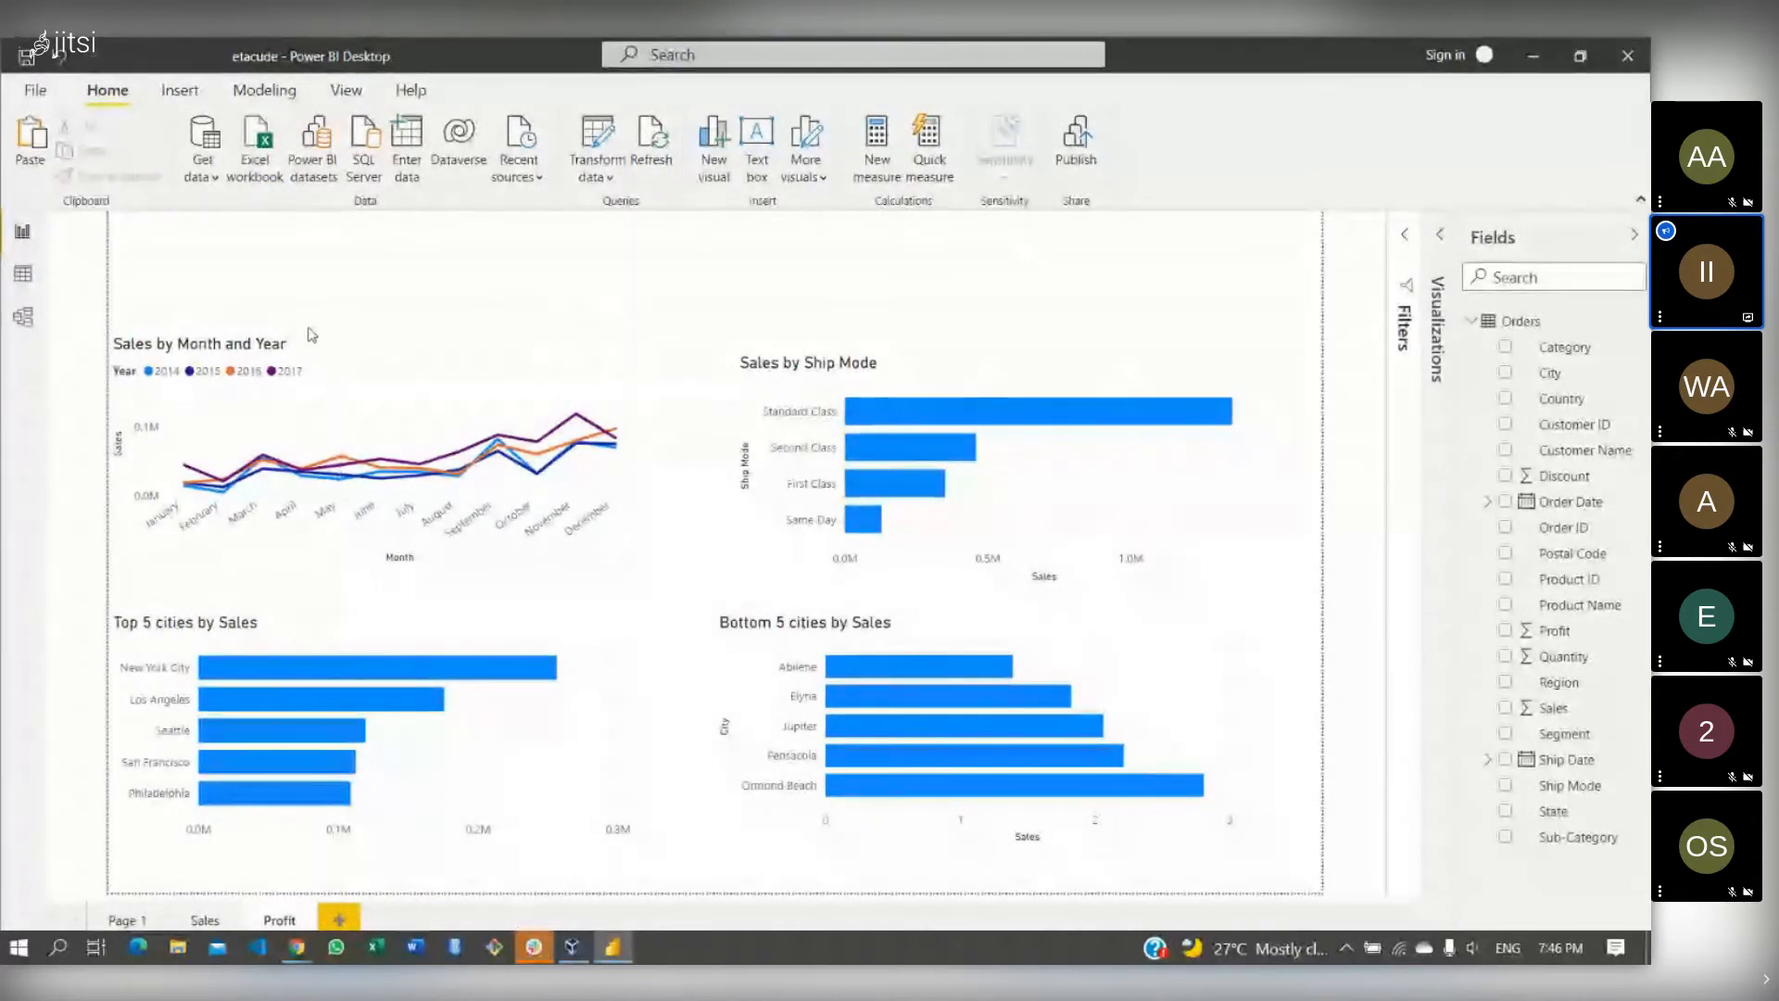
click(371, 373)
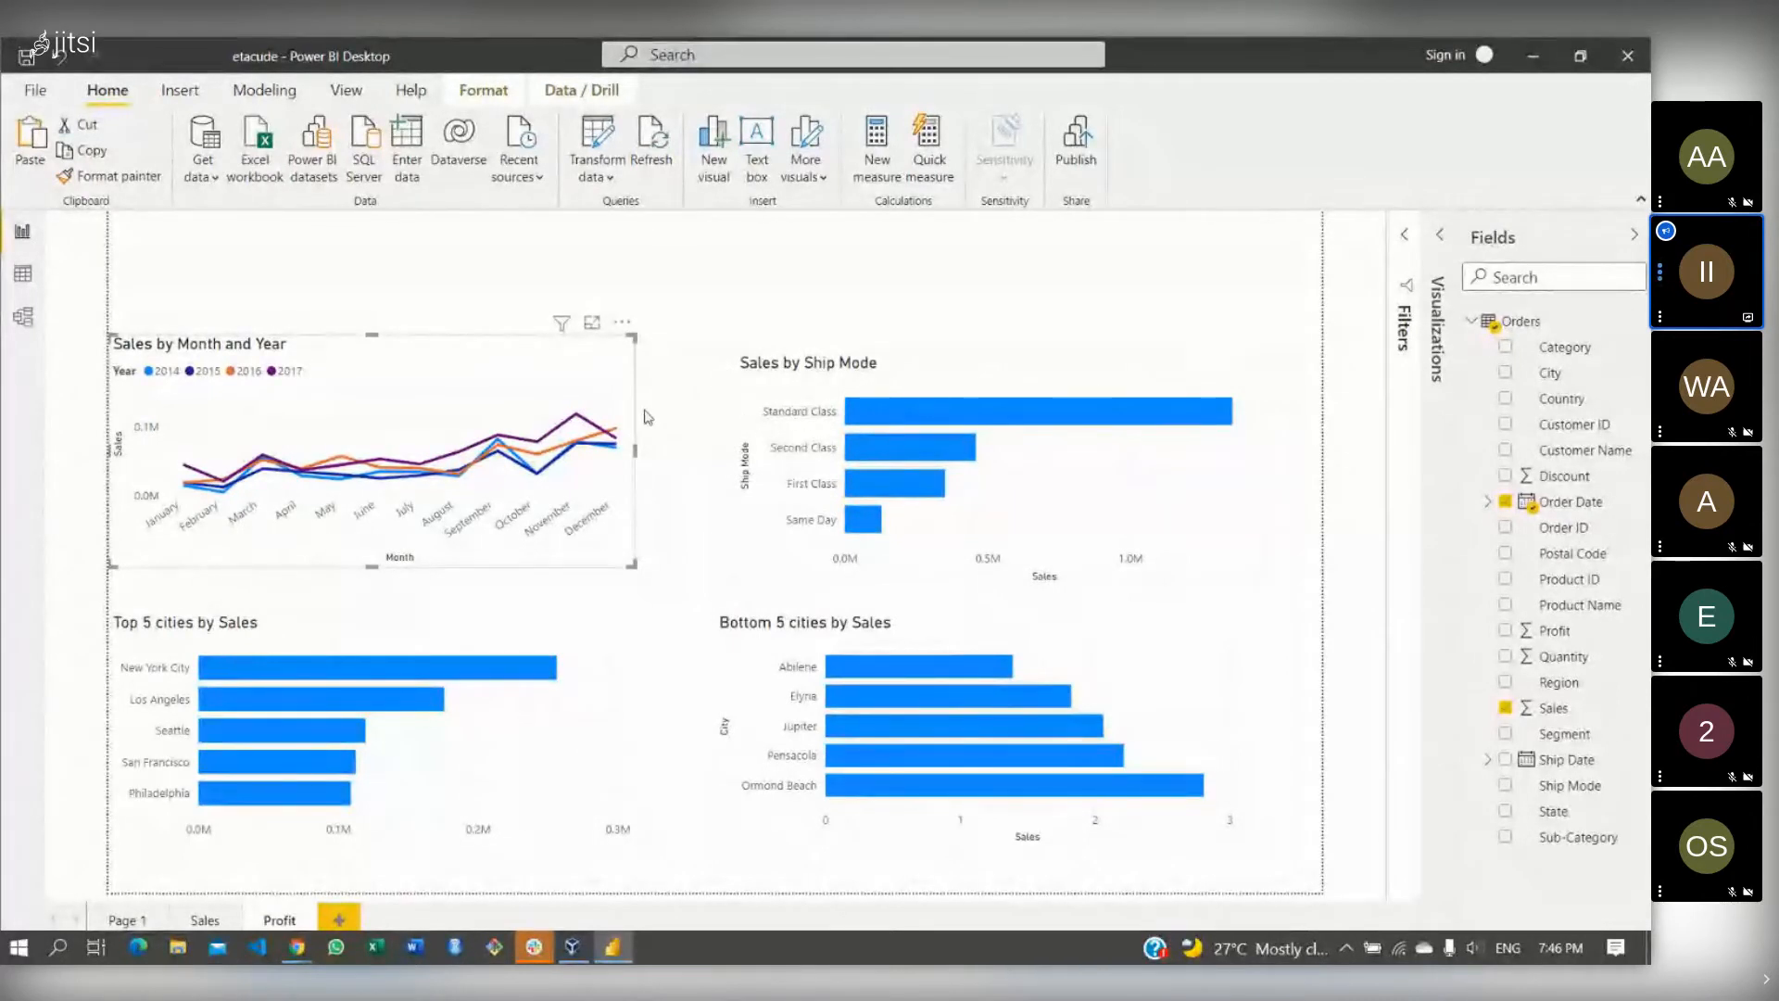
- Replace Sales with Profit in the line chart's Values
click(1440, 239)
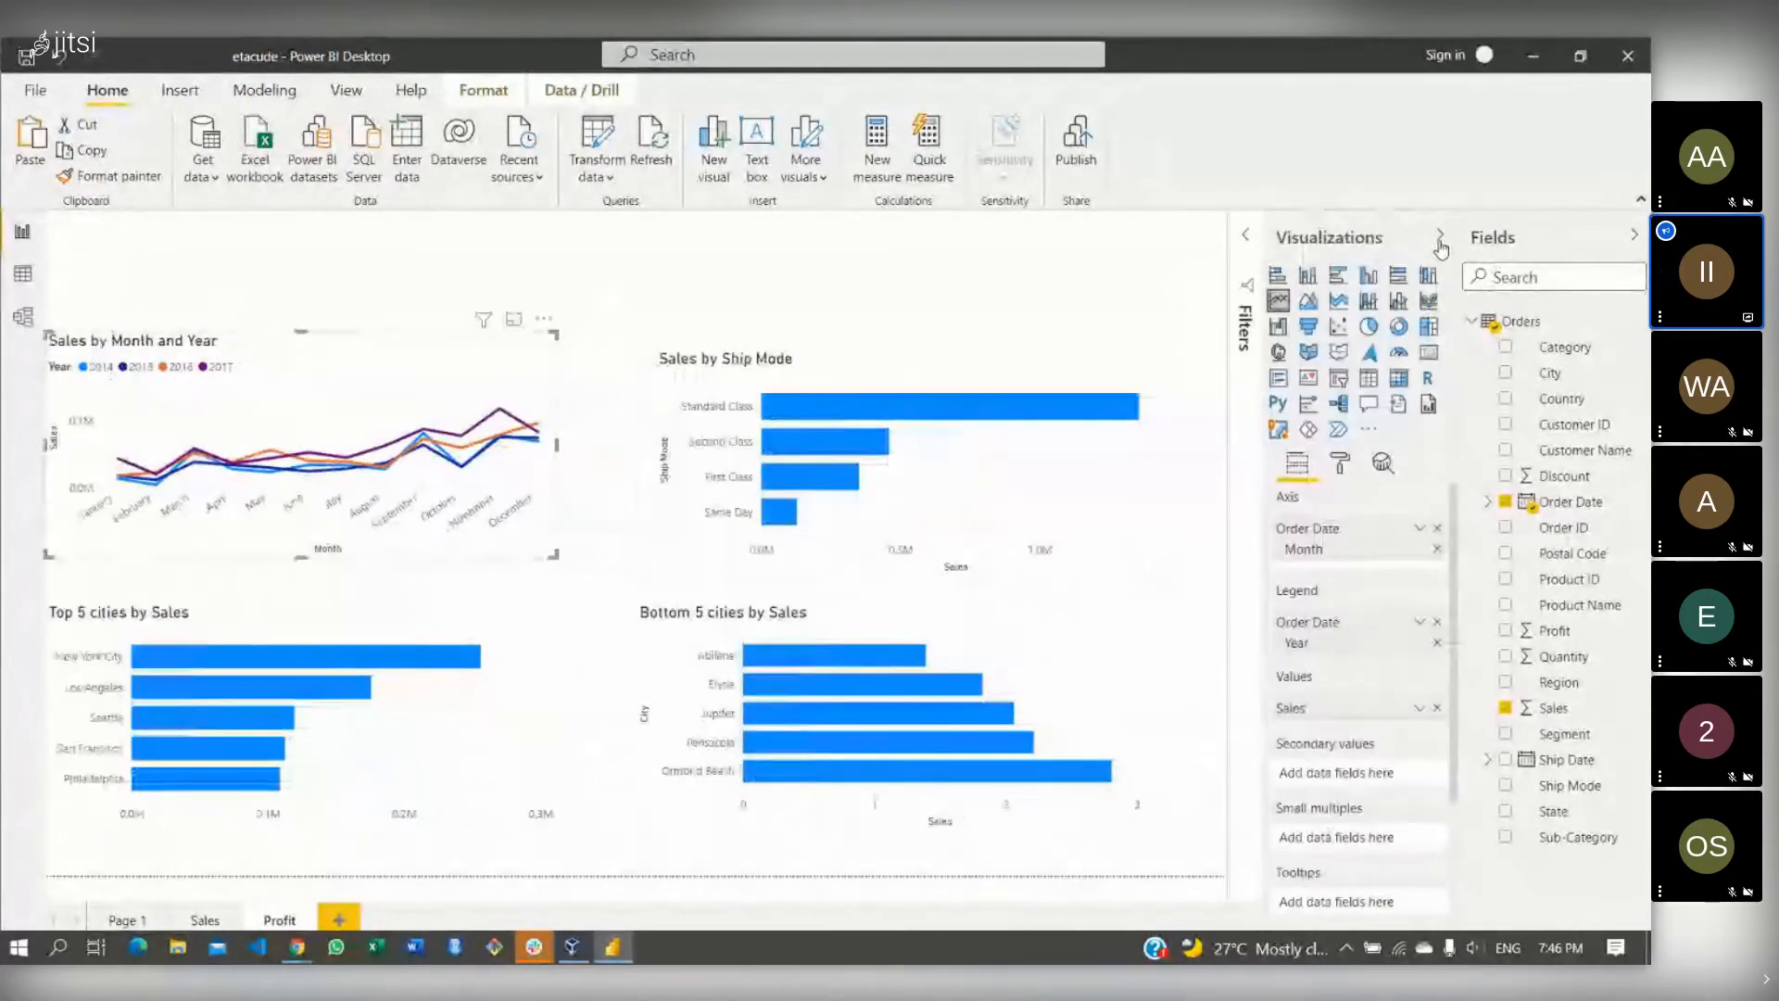
click(1437, 708)
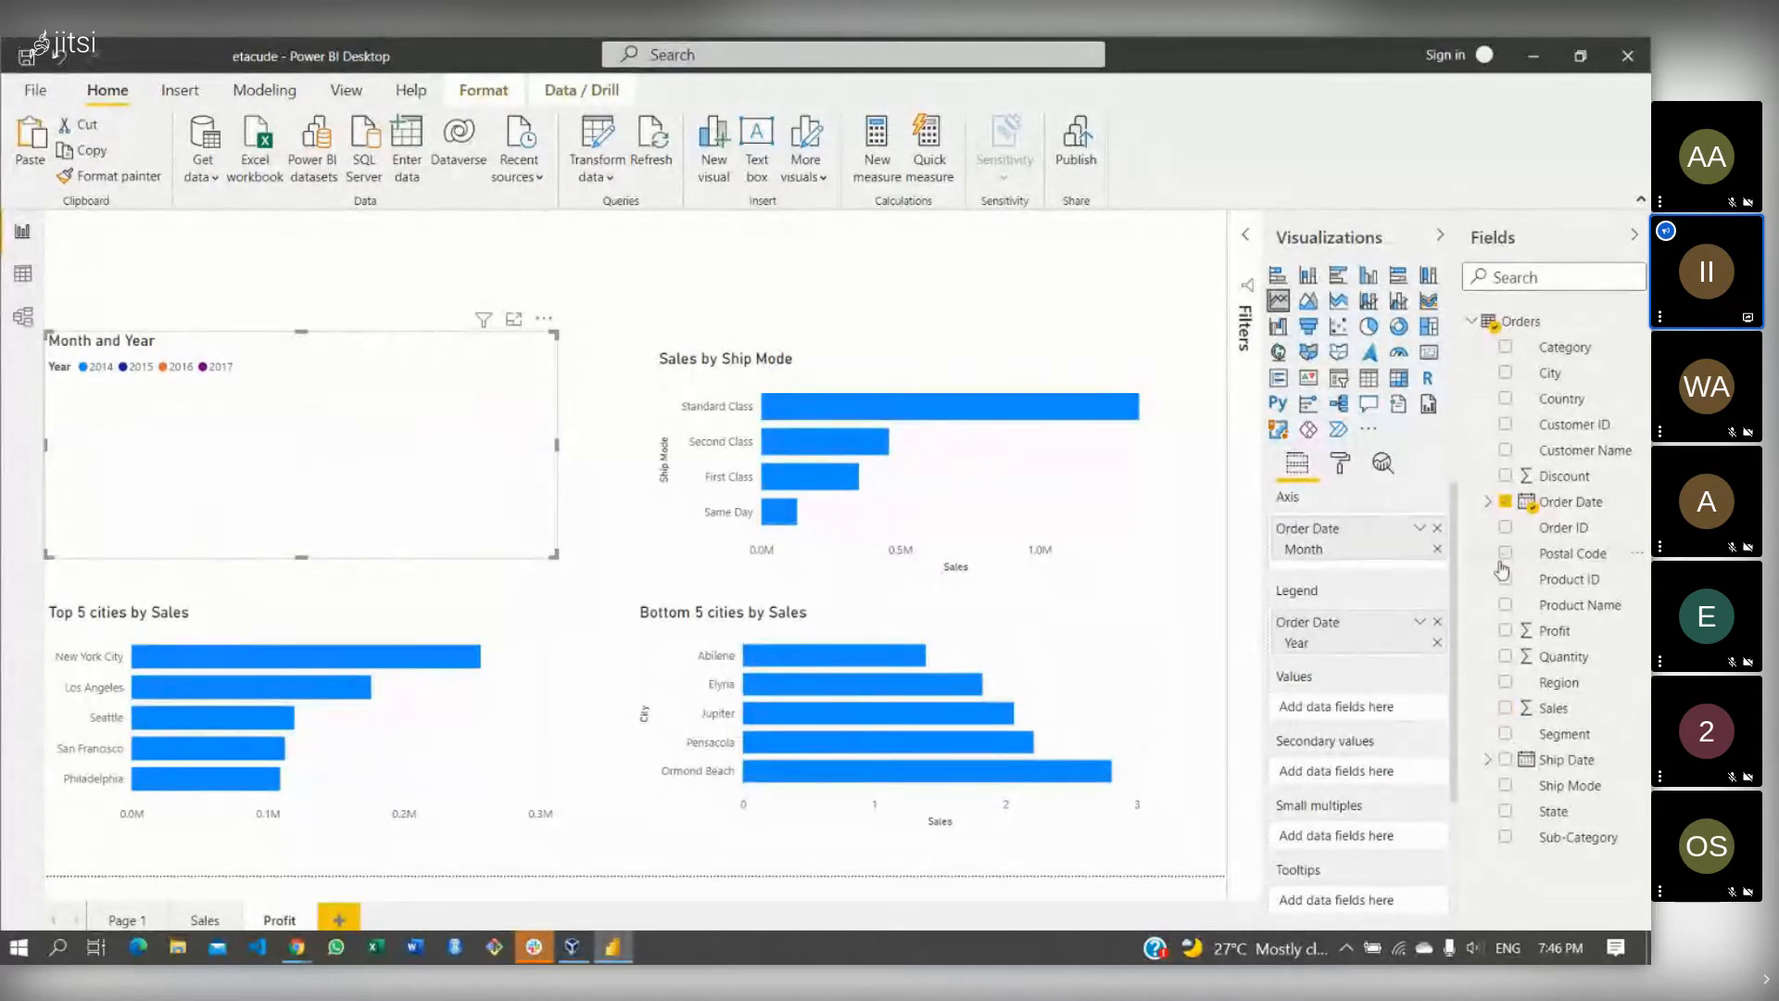
drag(1549, 631, 1341, 706)
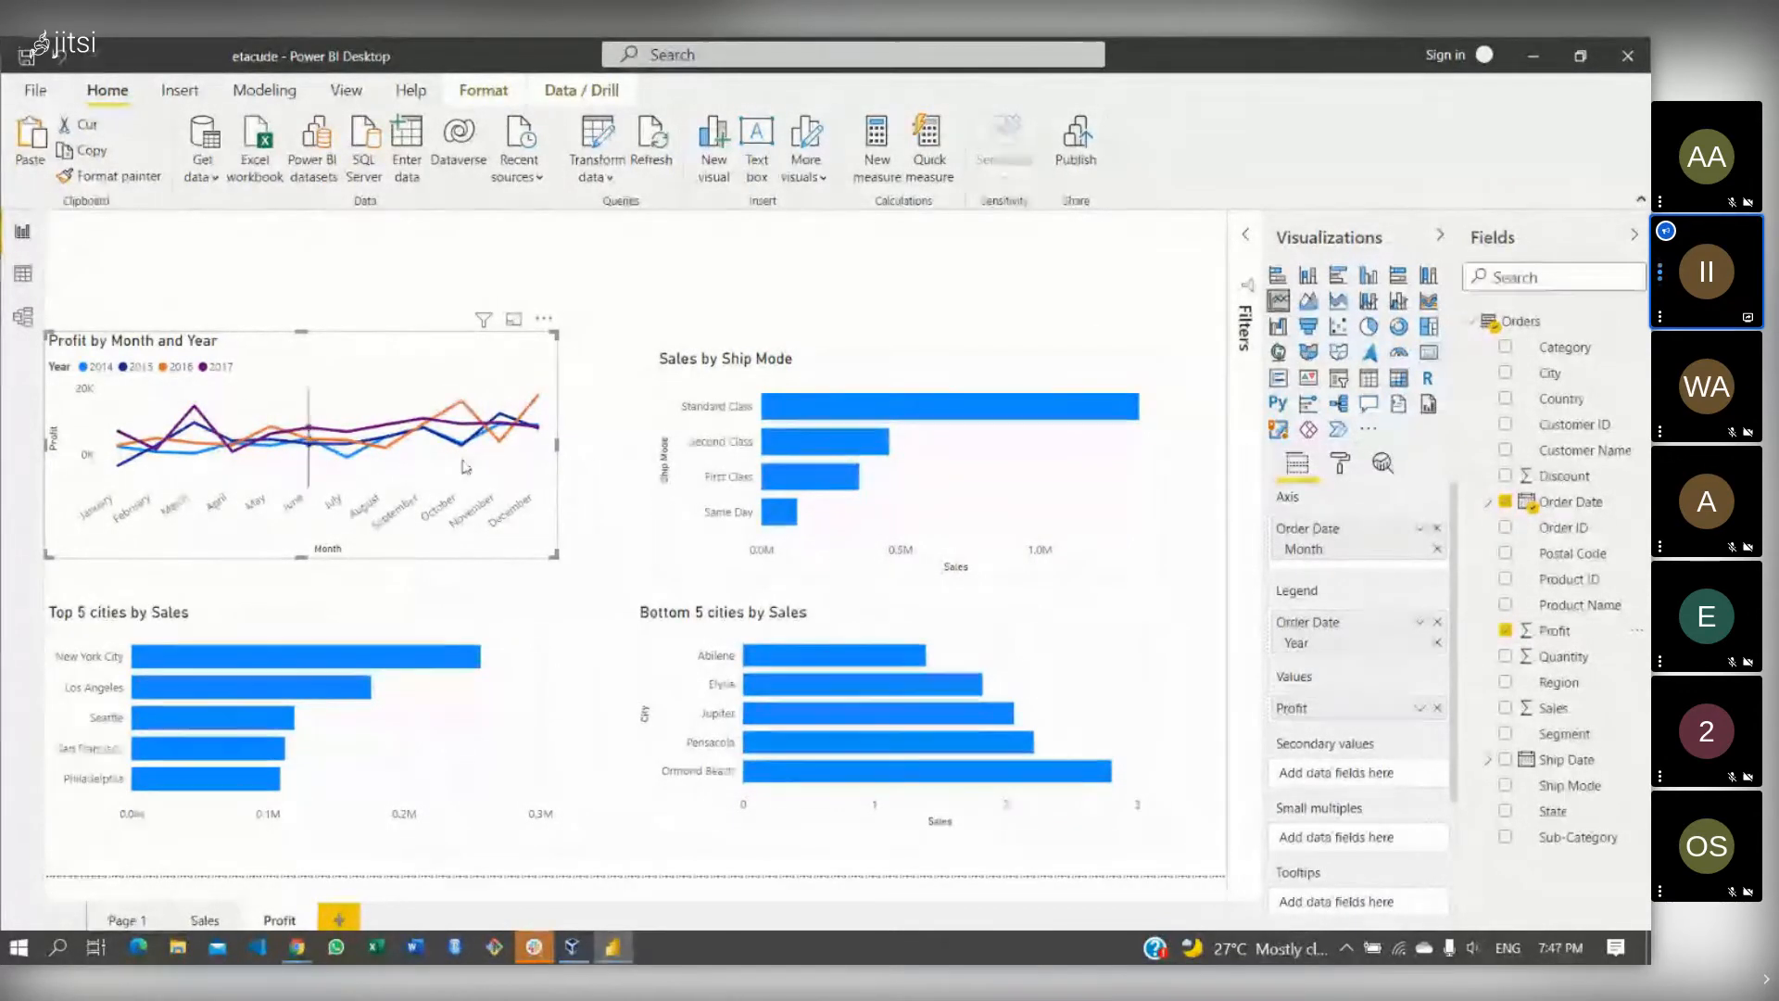
- Retitle the line chart 'Profit by Month and Year'
click(1340, 470)
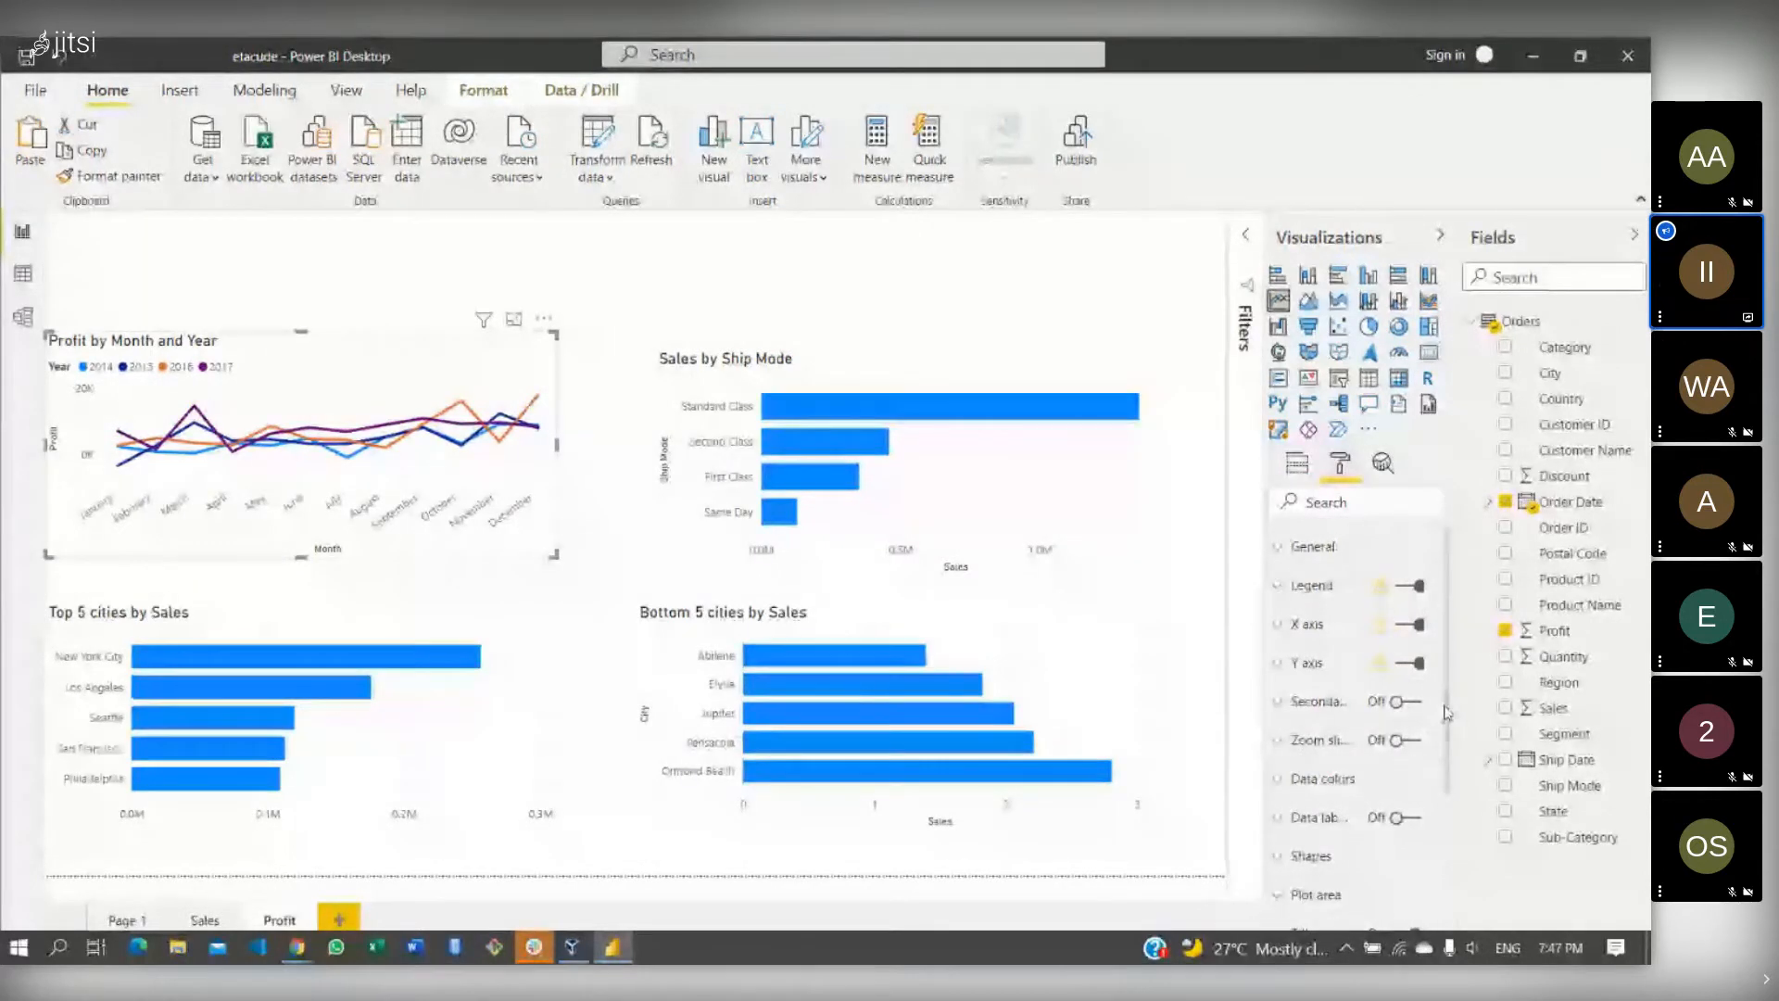
drag(1446, 711, 1427, 808)
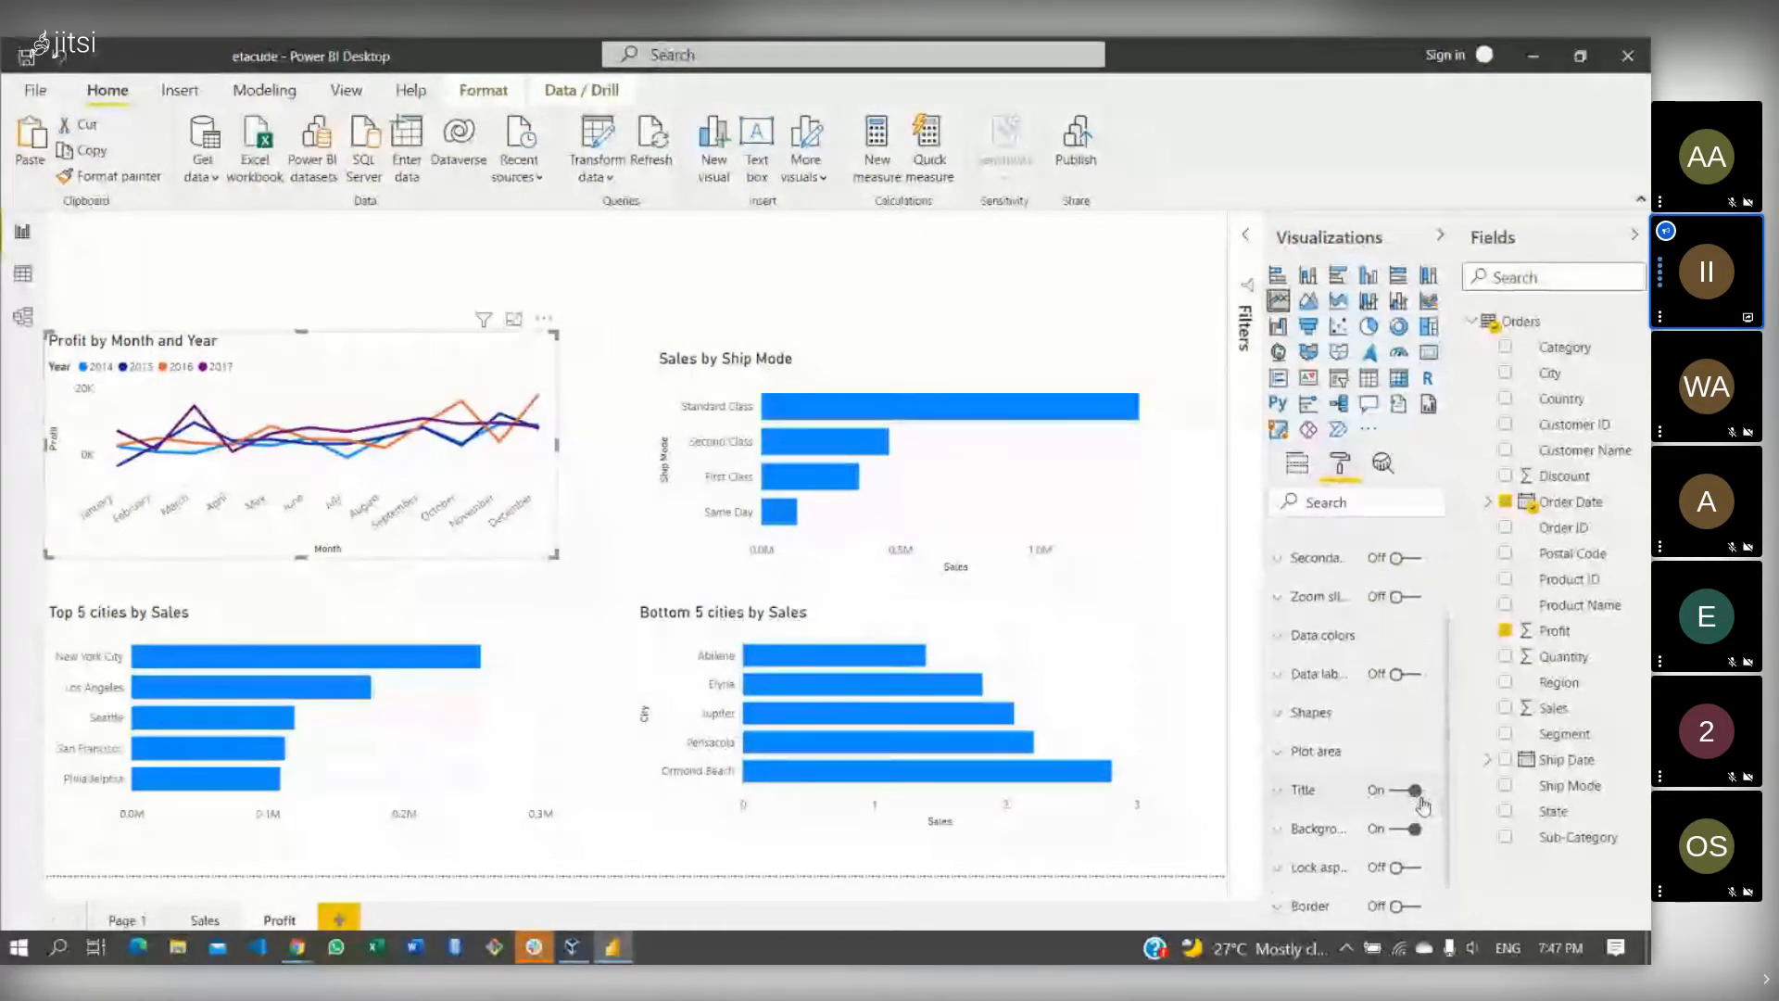
click(1295, 781)
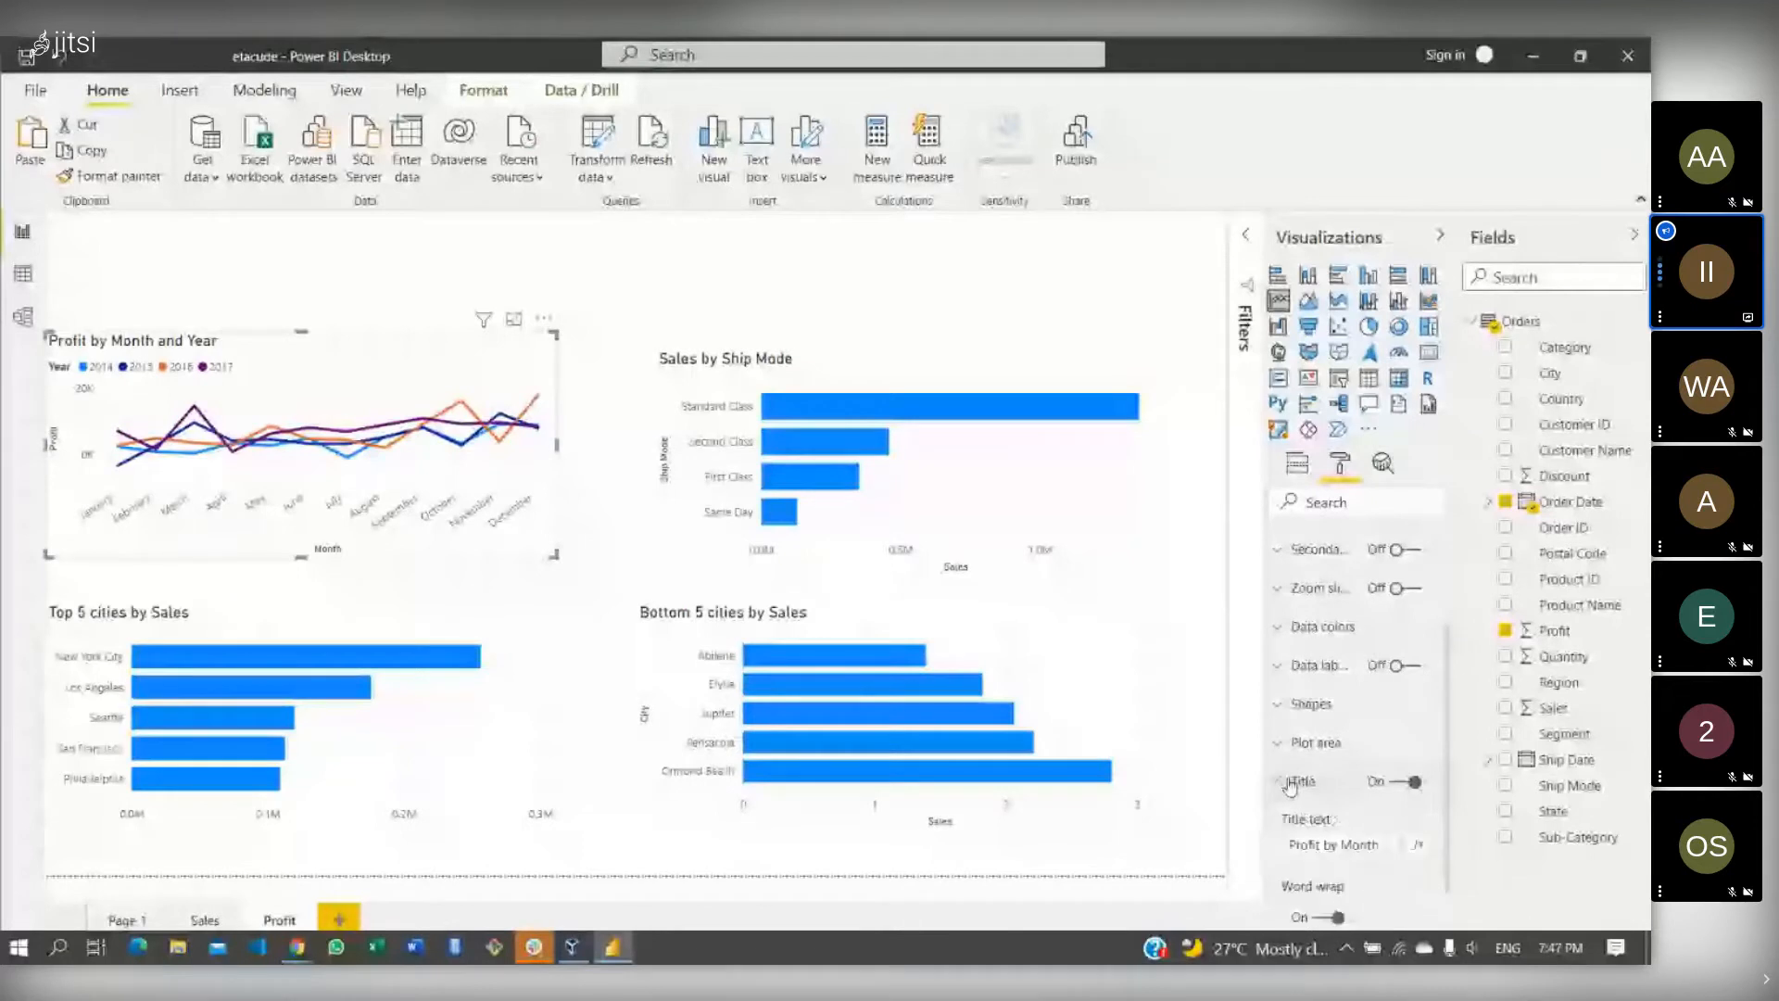
click(1380, 844)
text(an)
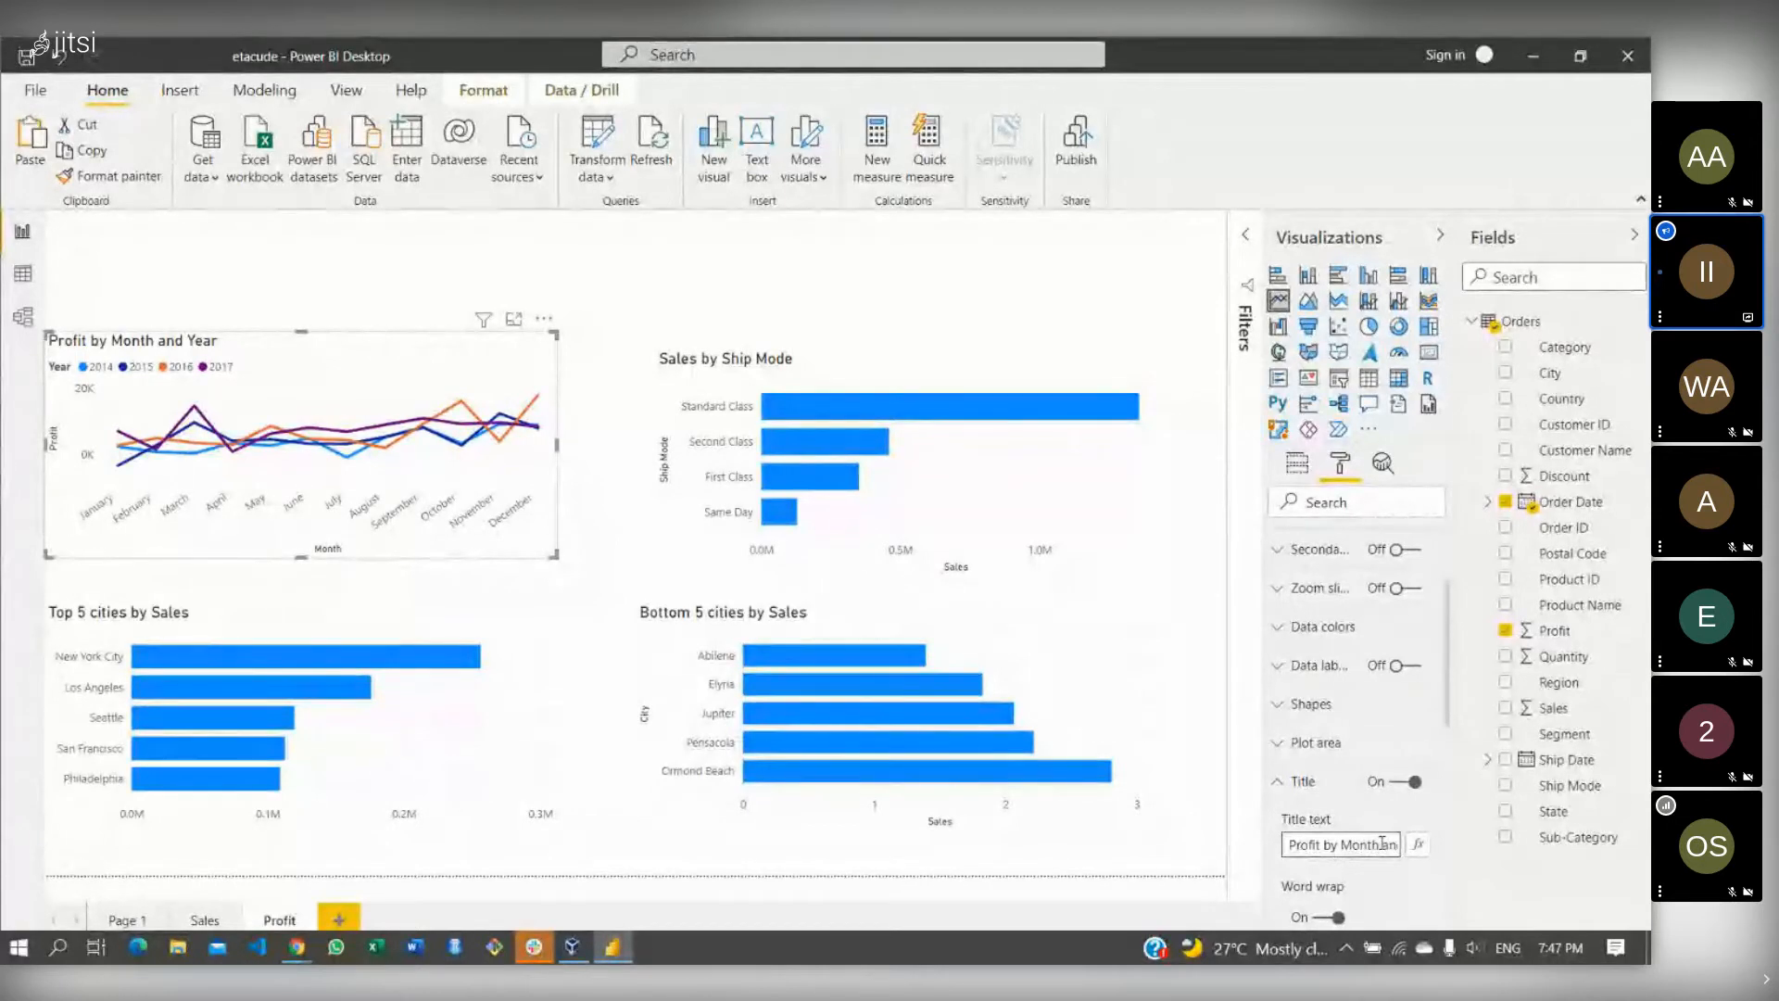
click(1275, 783)
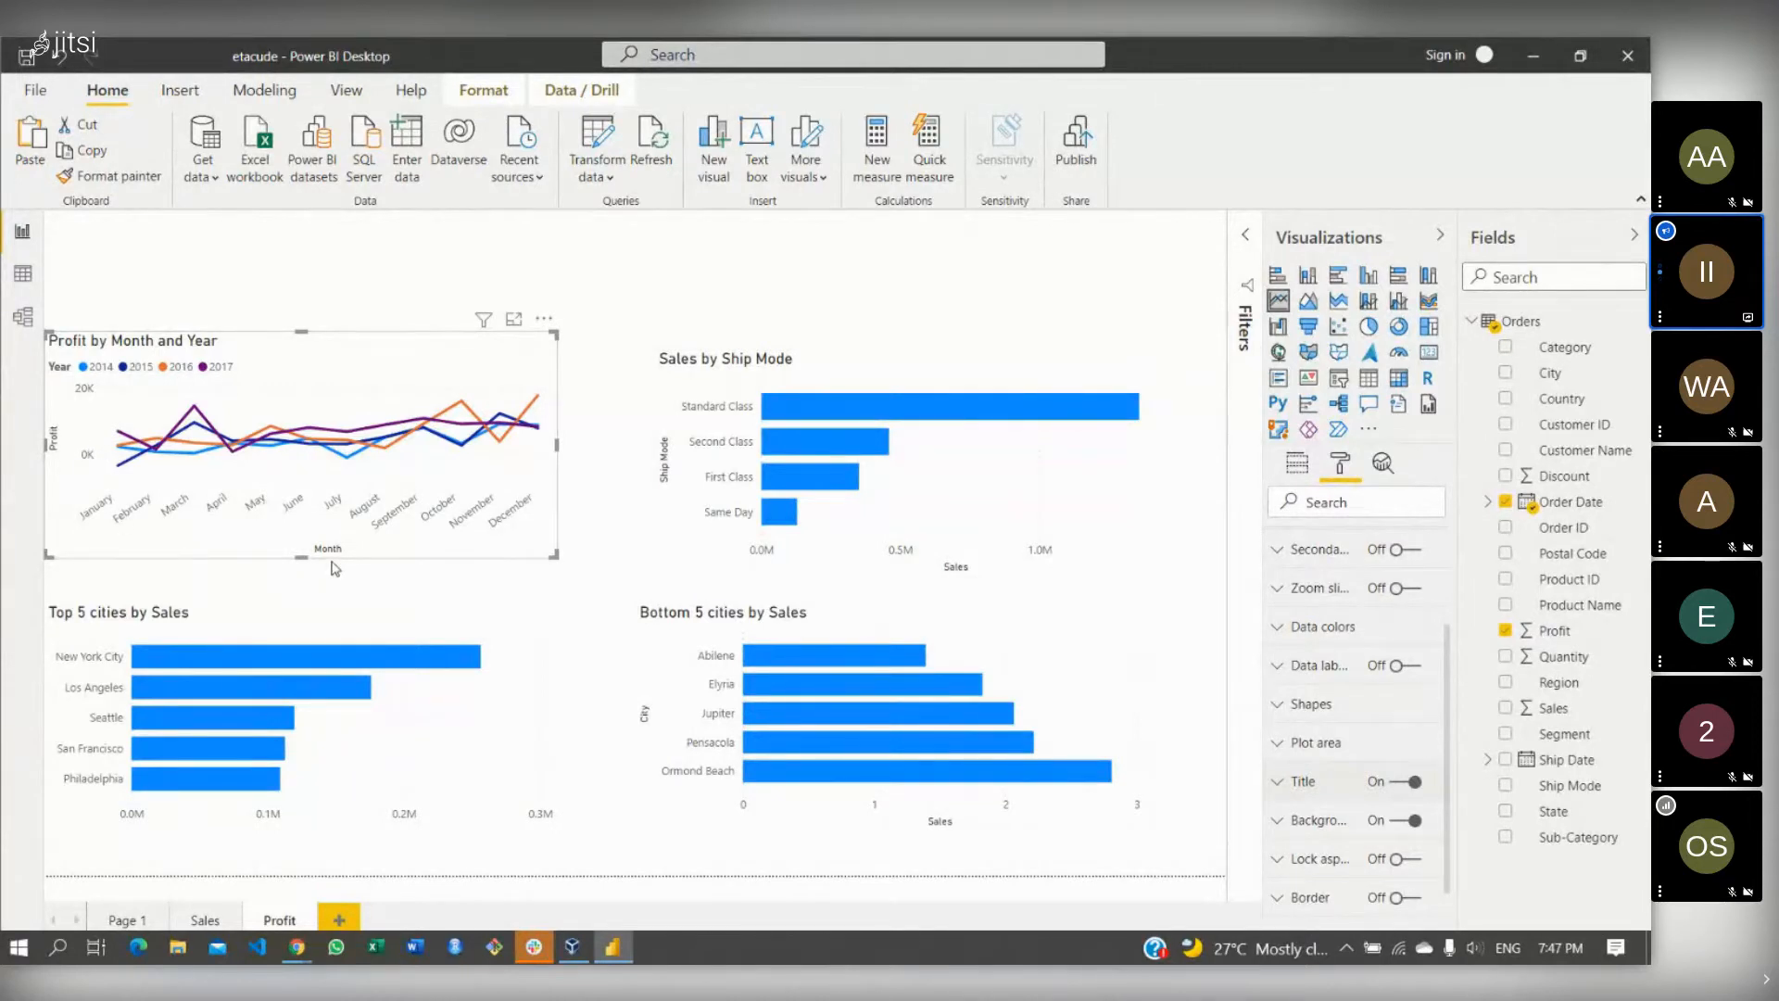
click(722, 363)
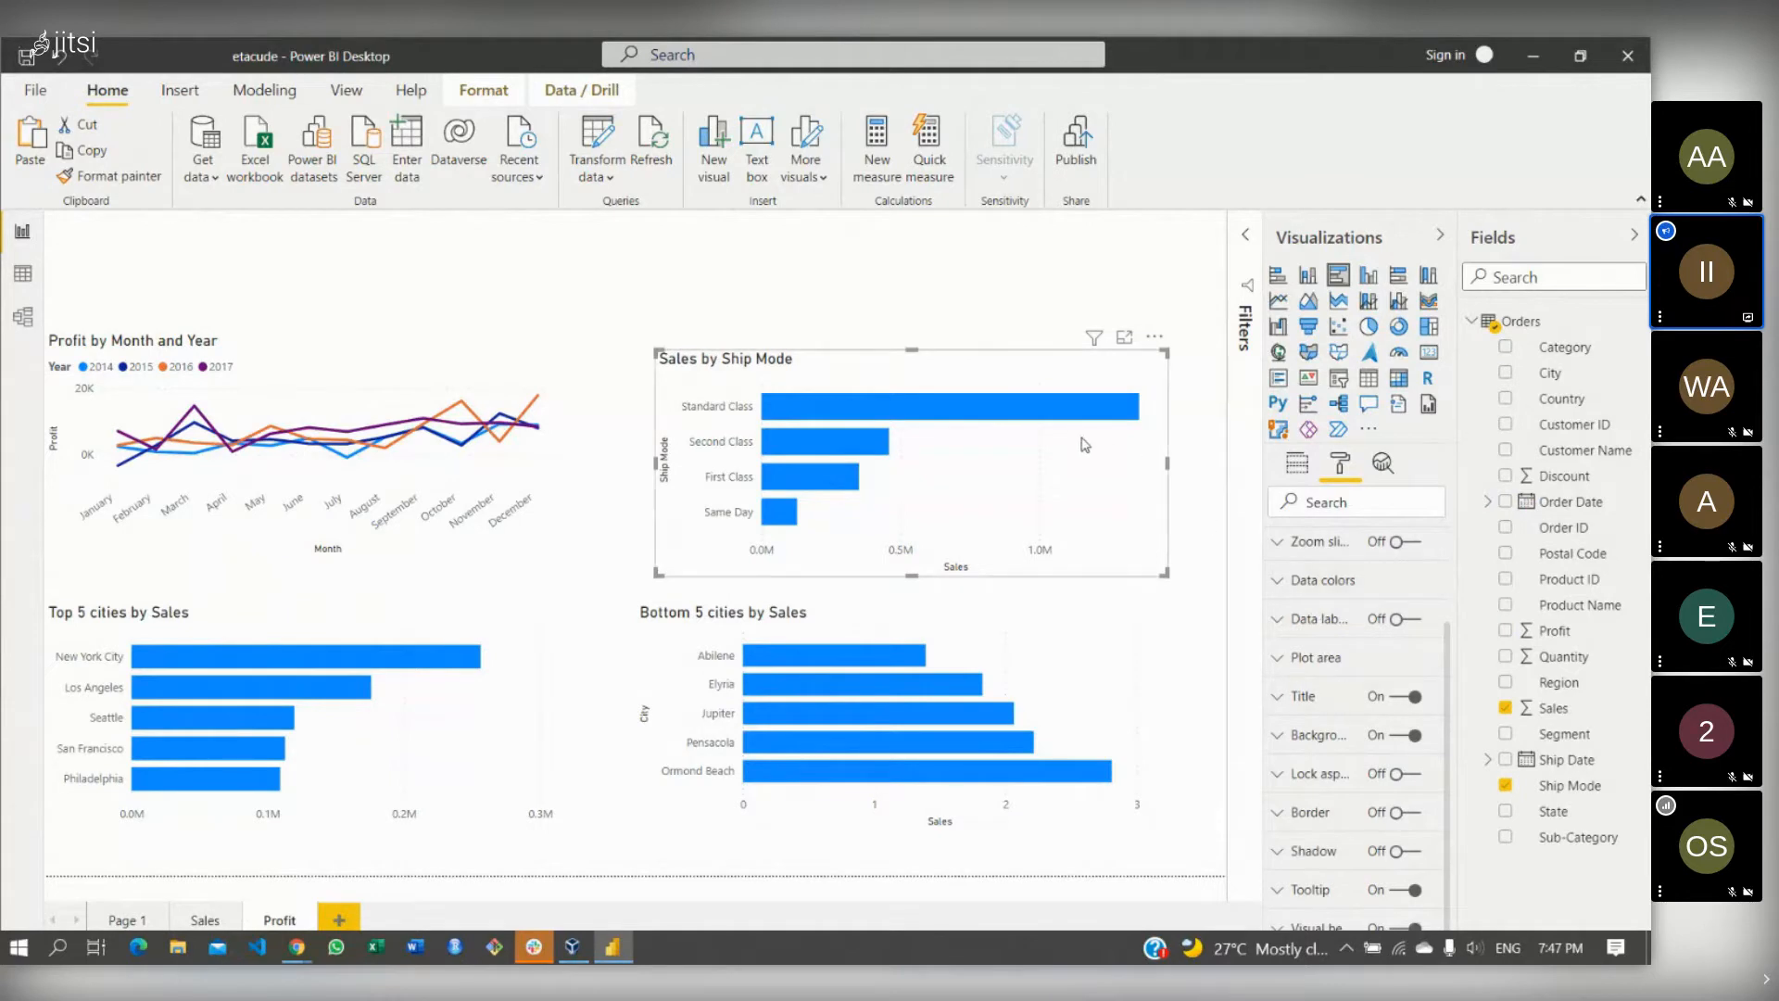
- Replace Sales with Profit in the Ship Mode bar chart's Values
click(1299, 481)
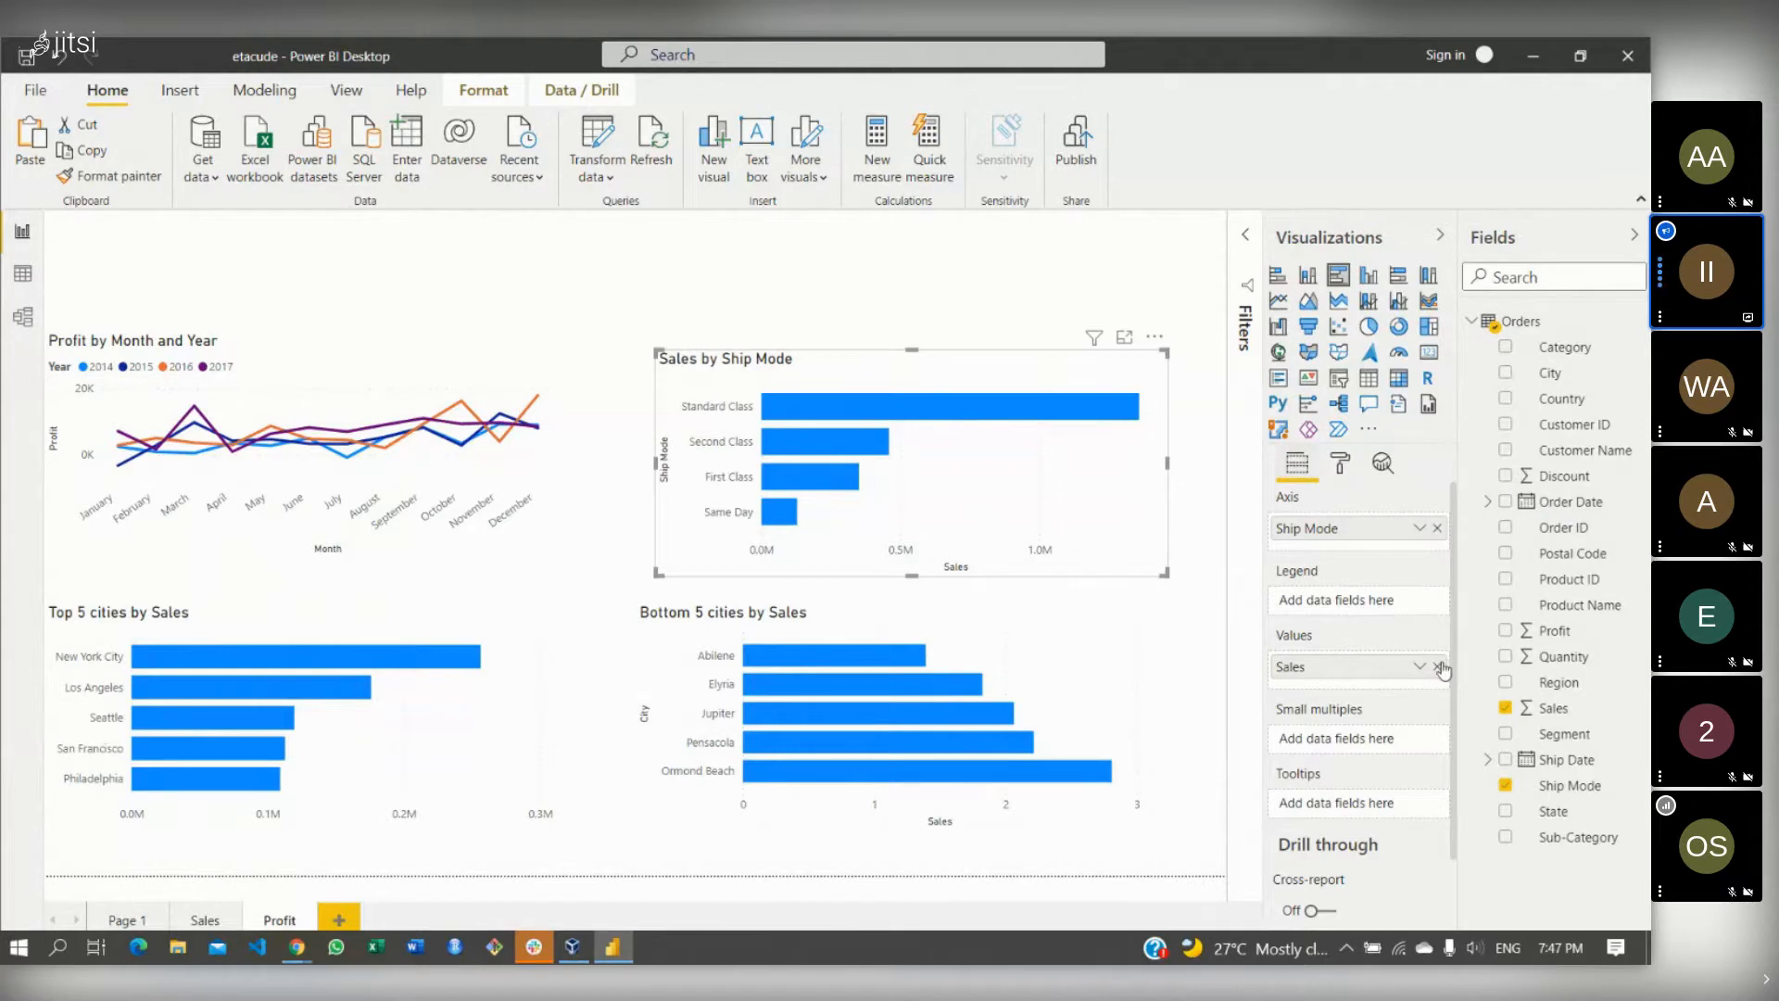
click(1437, 667)
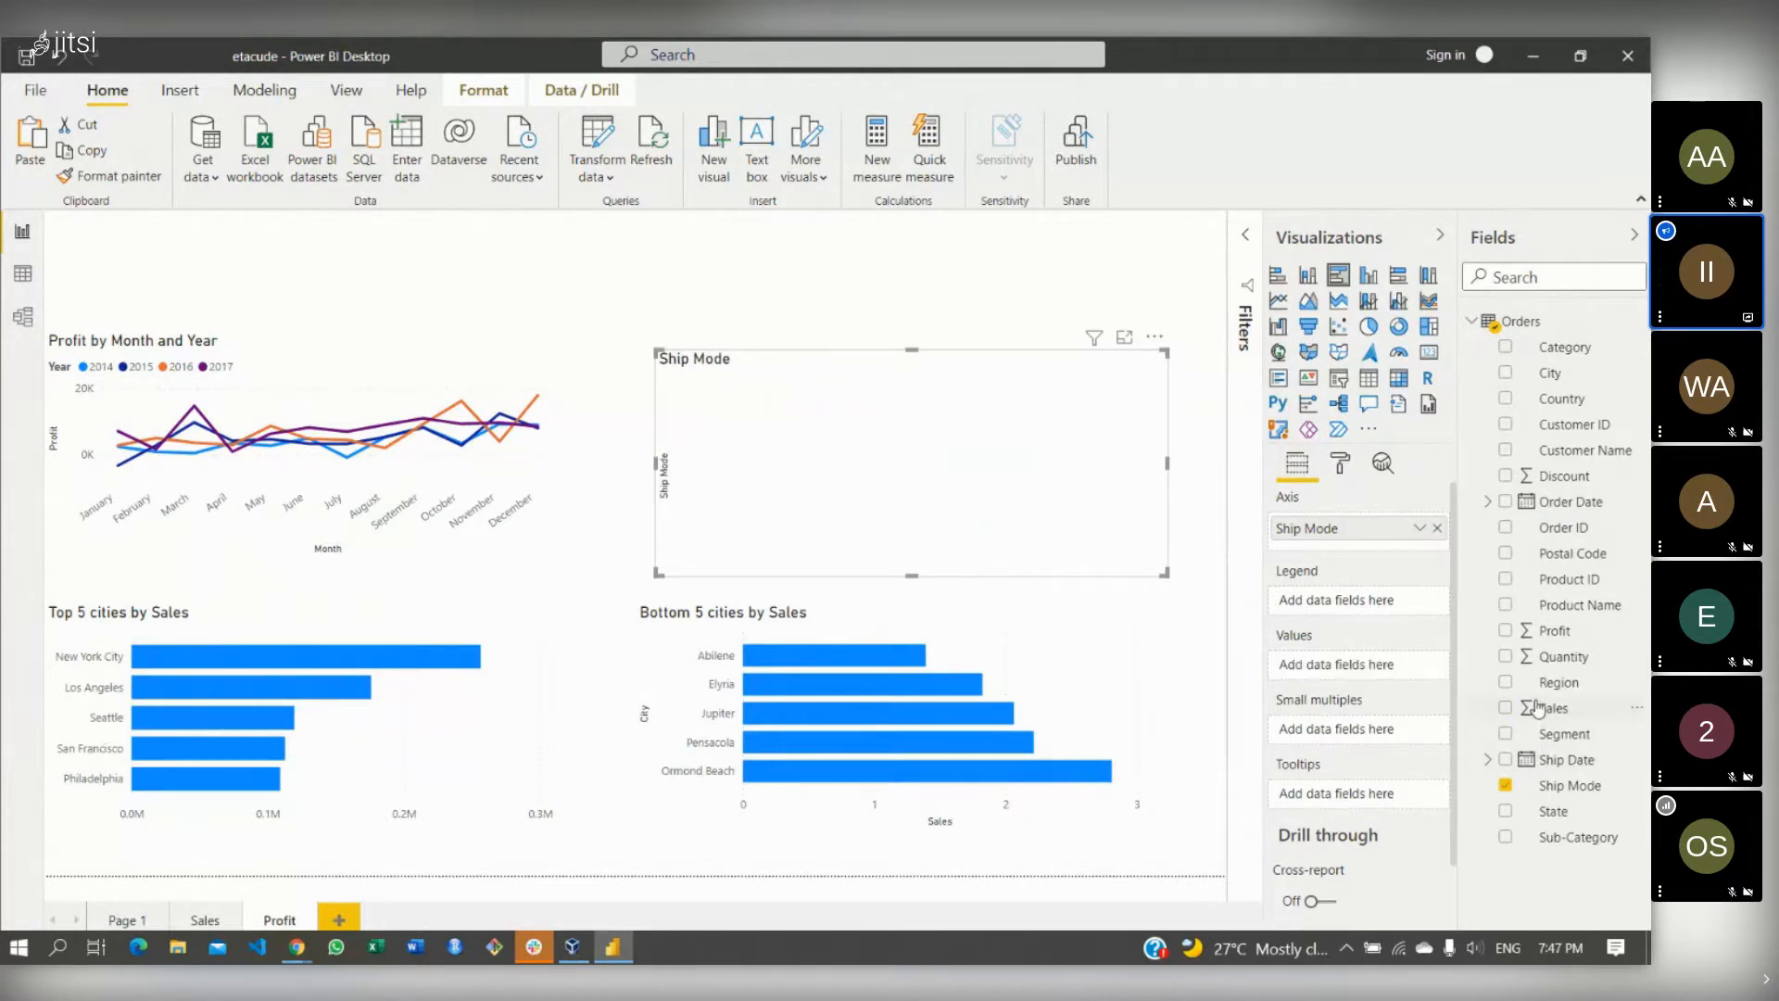
mouse_move(1553, 707)
mouse_down()
mouse_move(1387, 681)
mouse_move(1330, 652)
mouse_move(1553, 708)
mouse_up()
drag(1547, 631, 1339, 669)
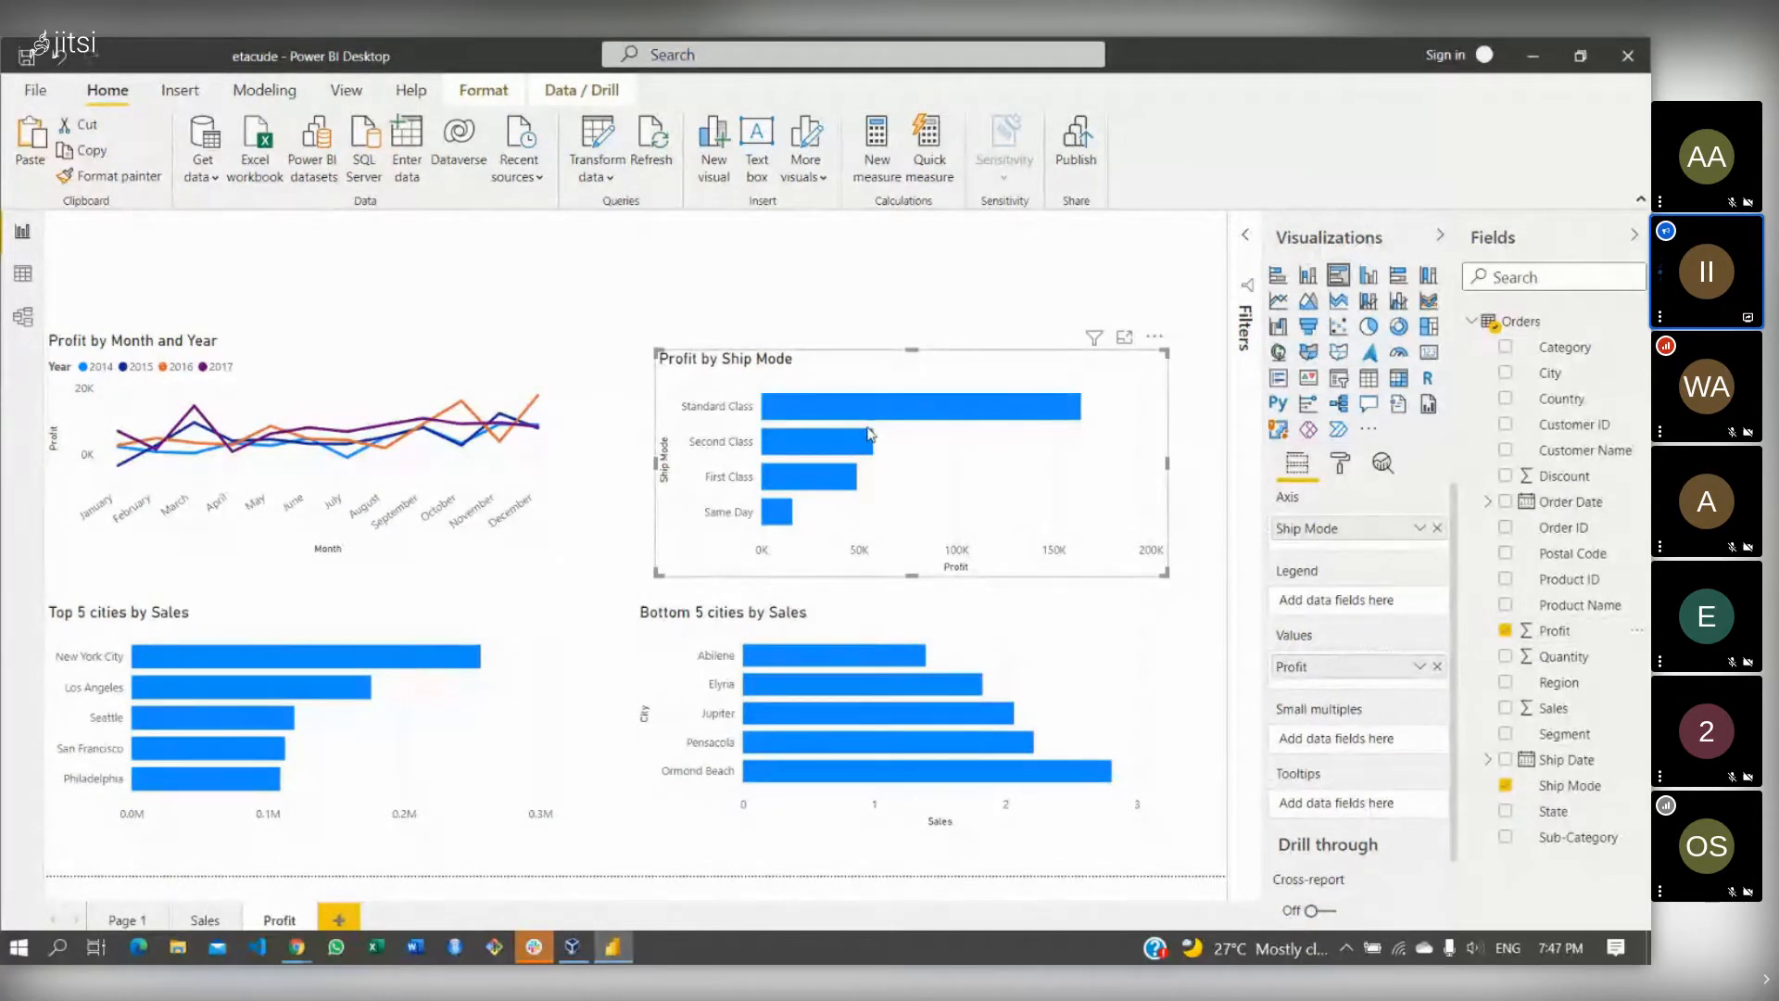
mouse_move(829, 410)
mouse_move(779, 513)
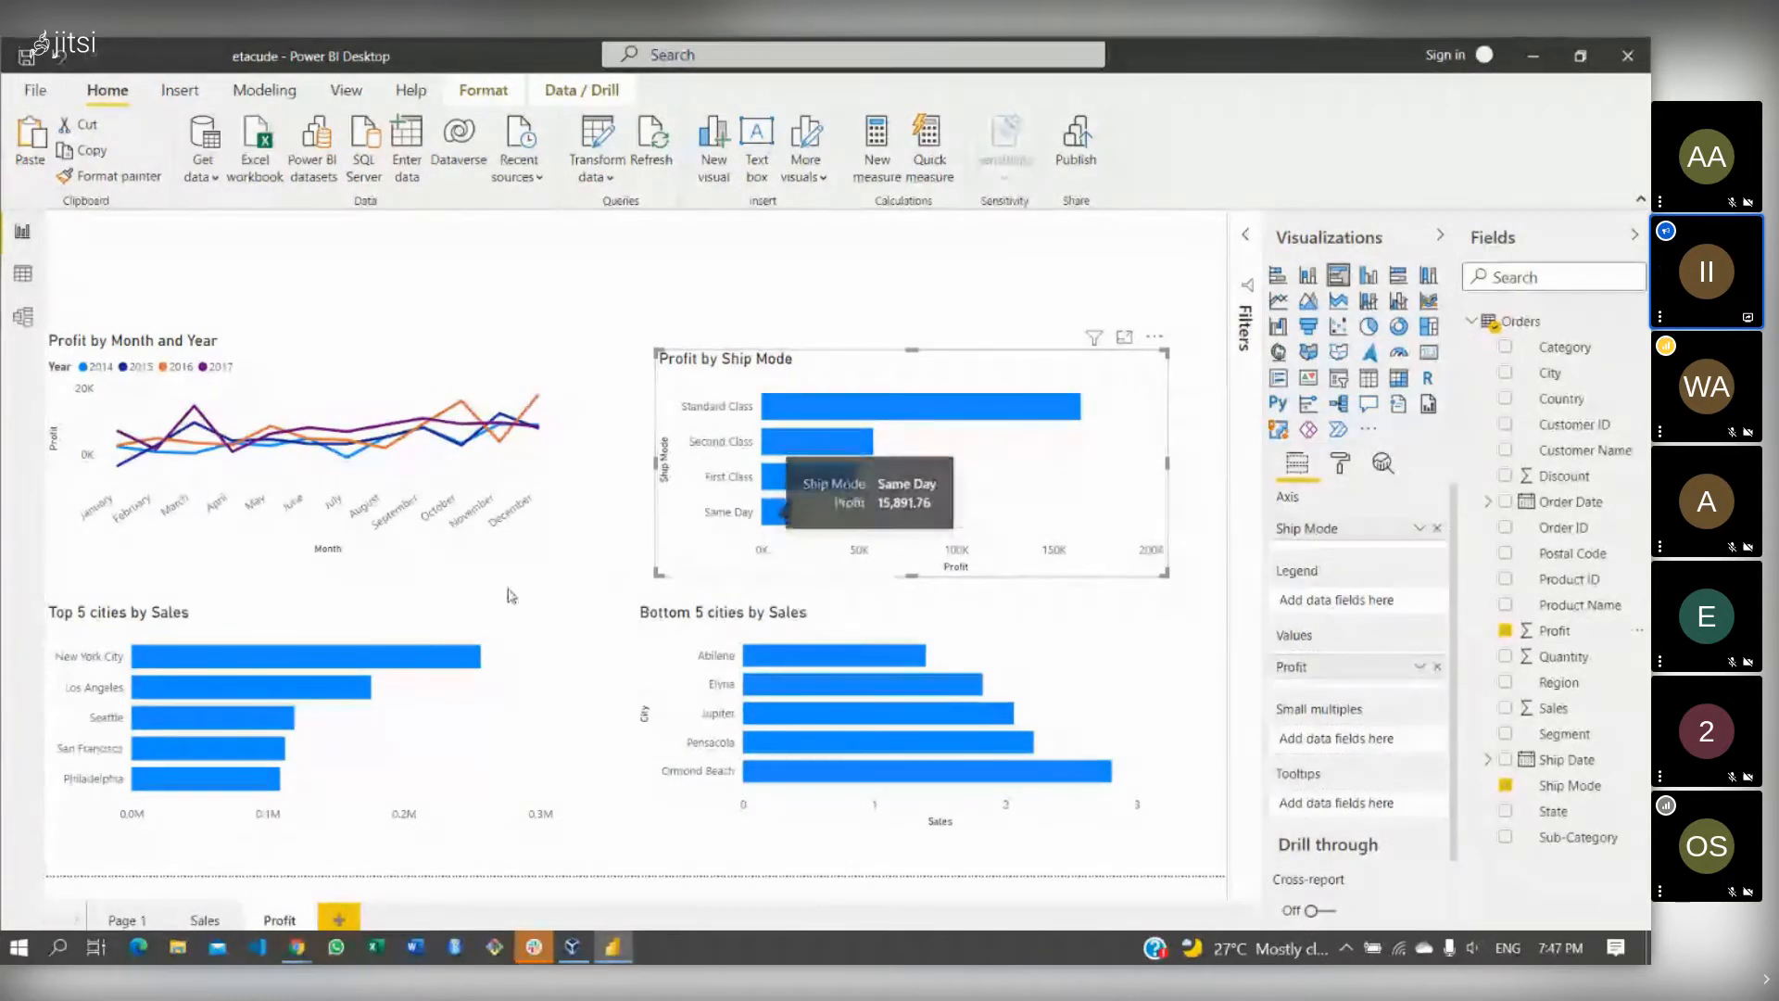
click(340, 618)
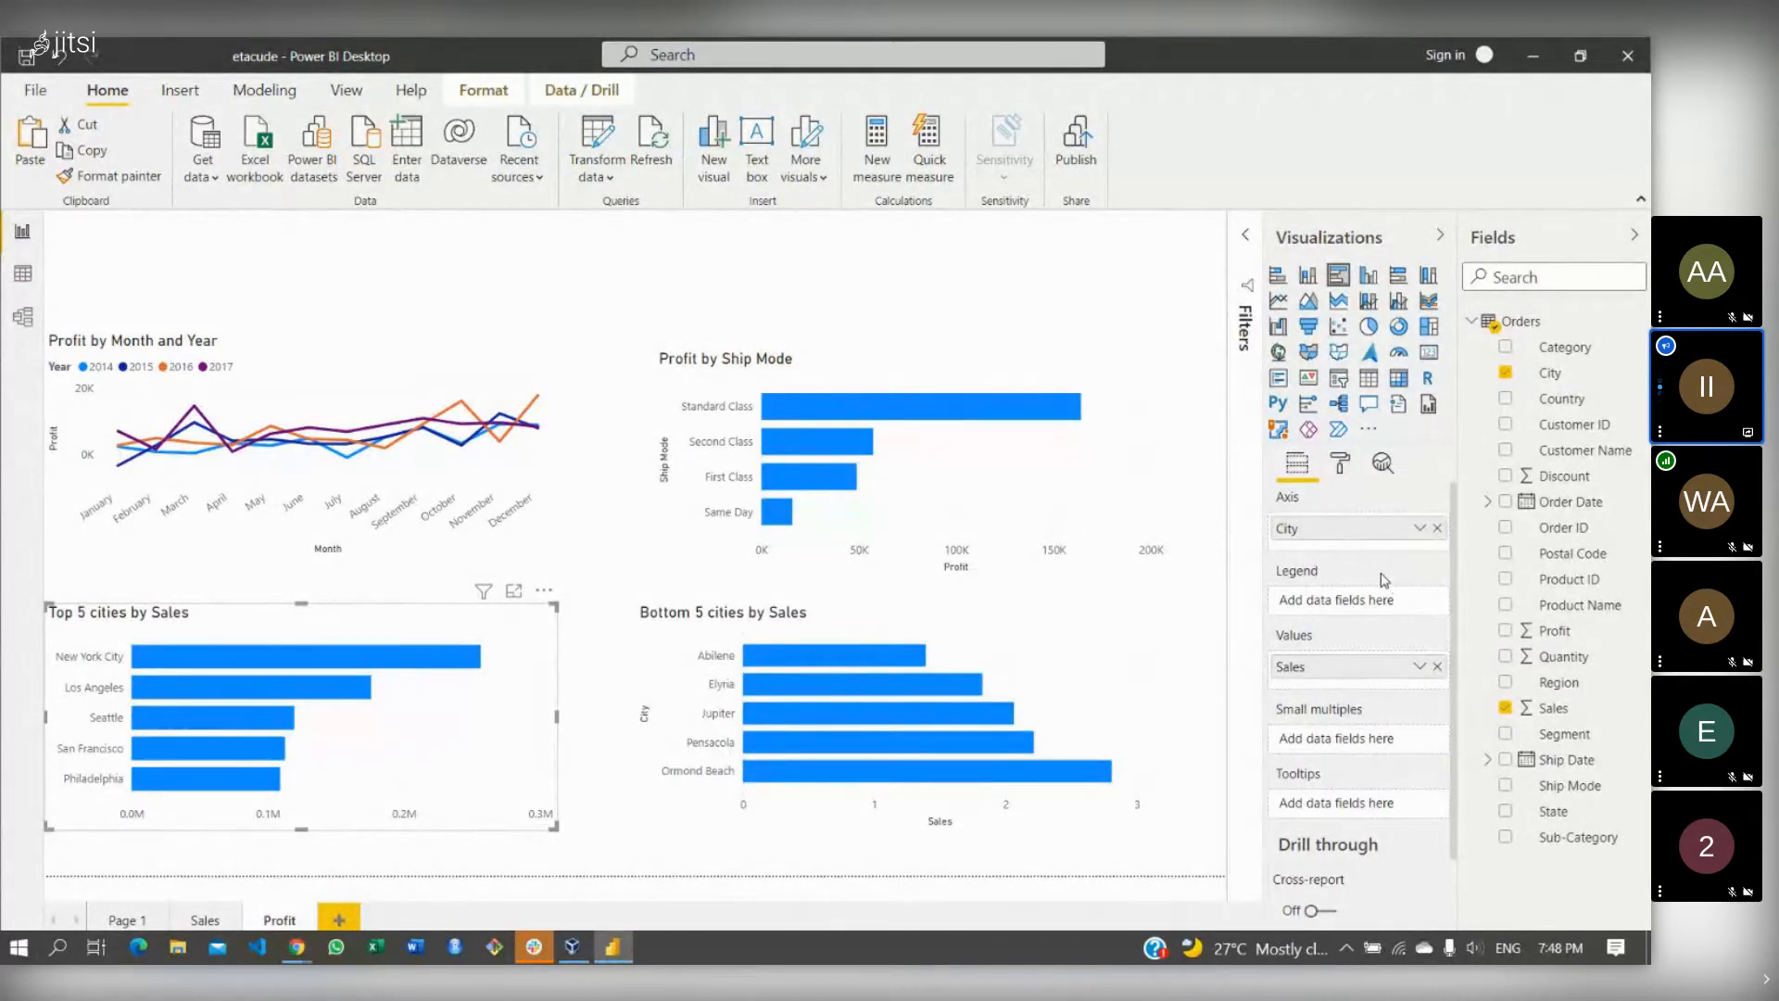
- Plot Profit on the Top 5 cities chart and rank its City Top N filter by Profit
click(1436, 666)
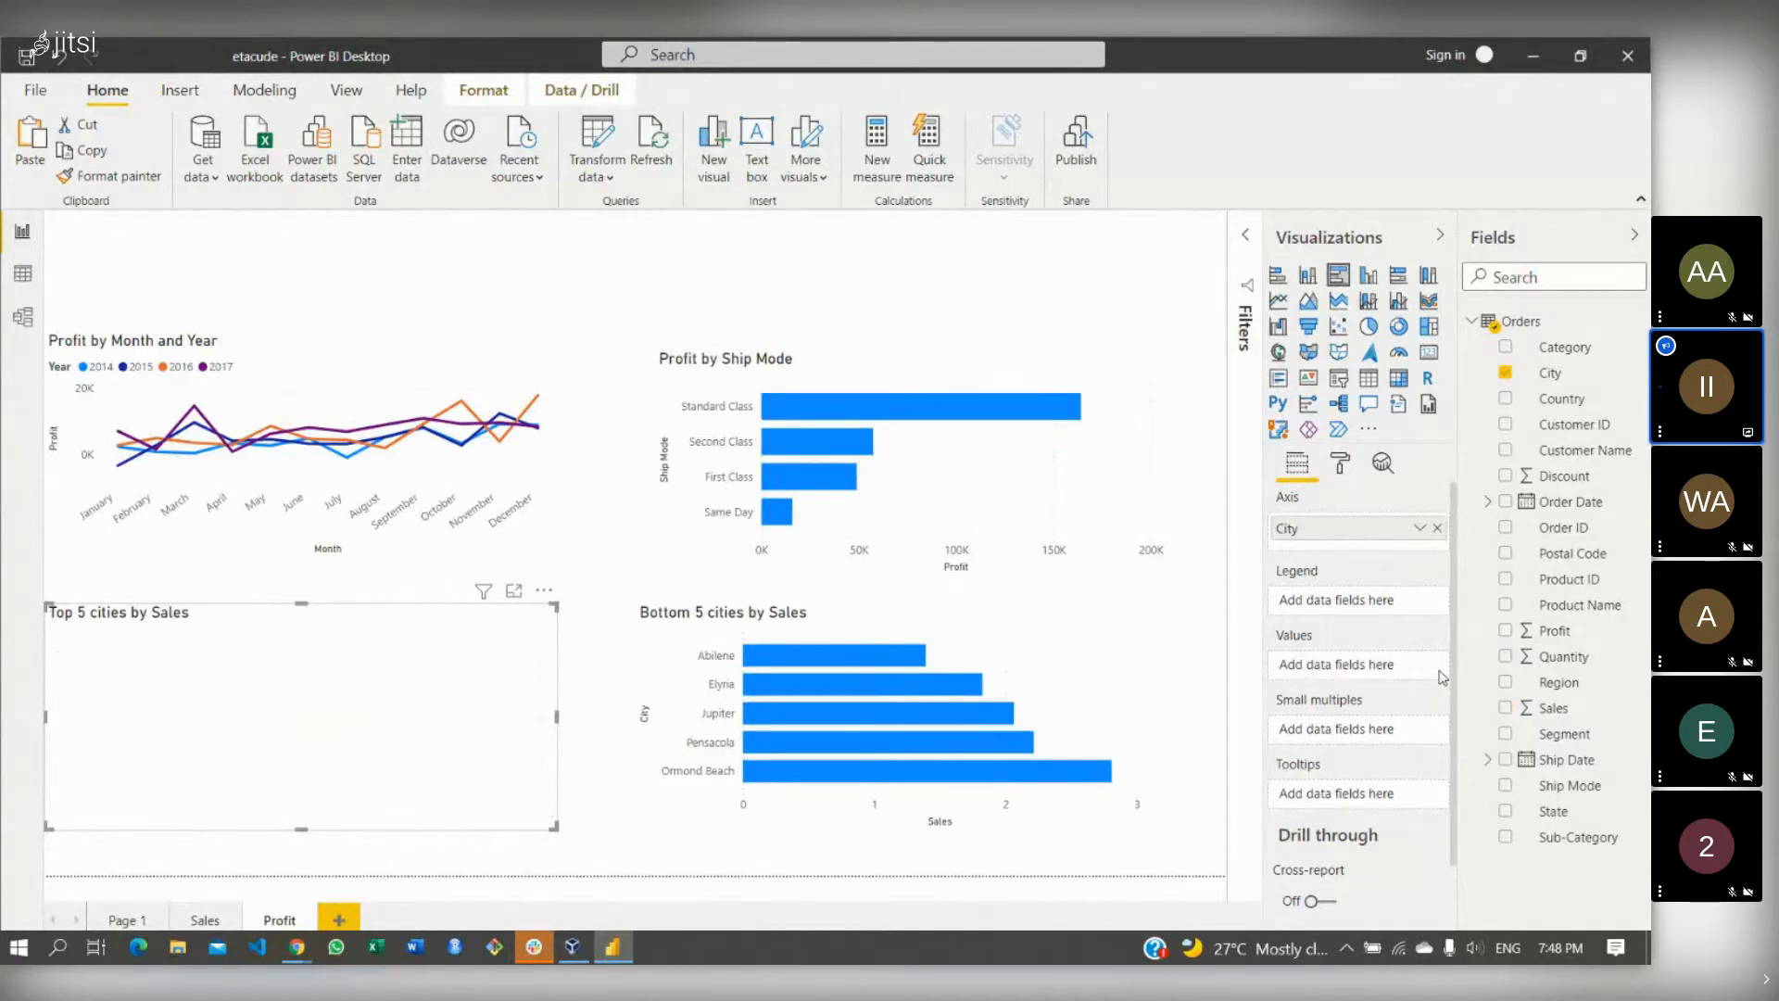
drag(1549, 633, 1352, 665)
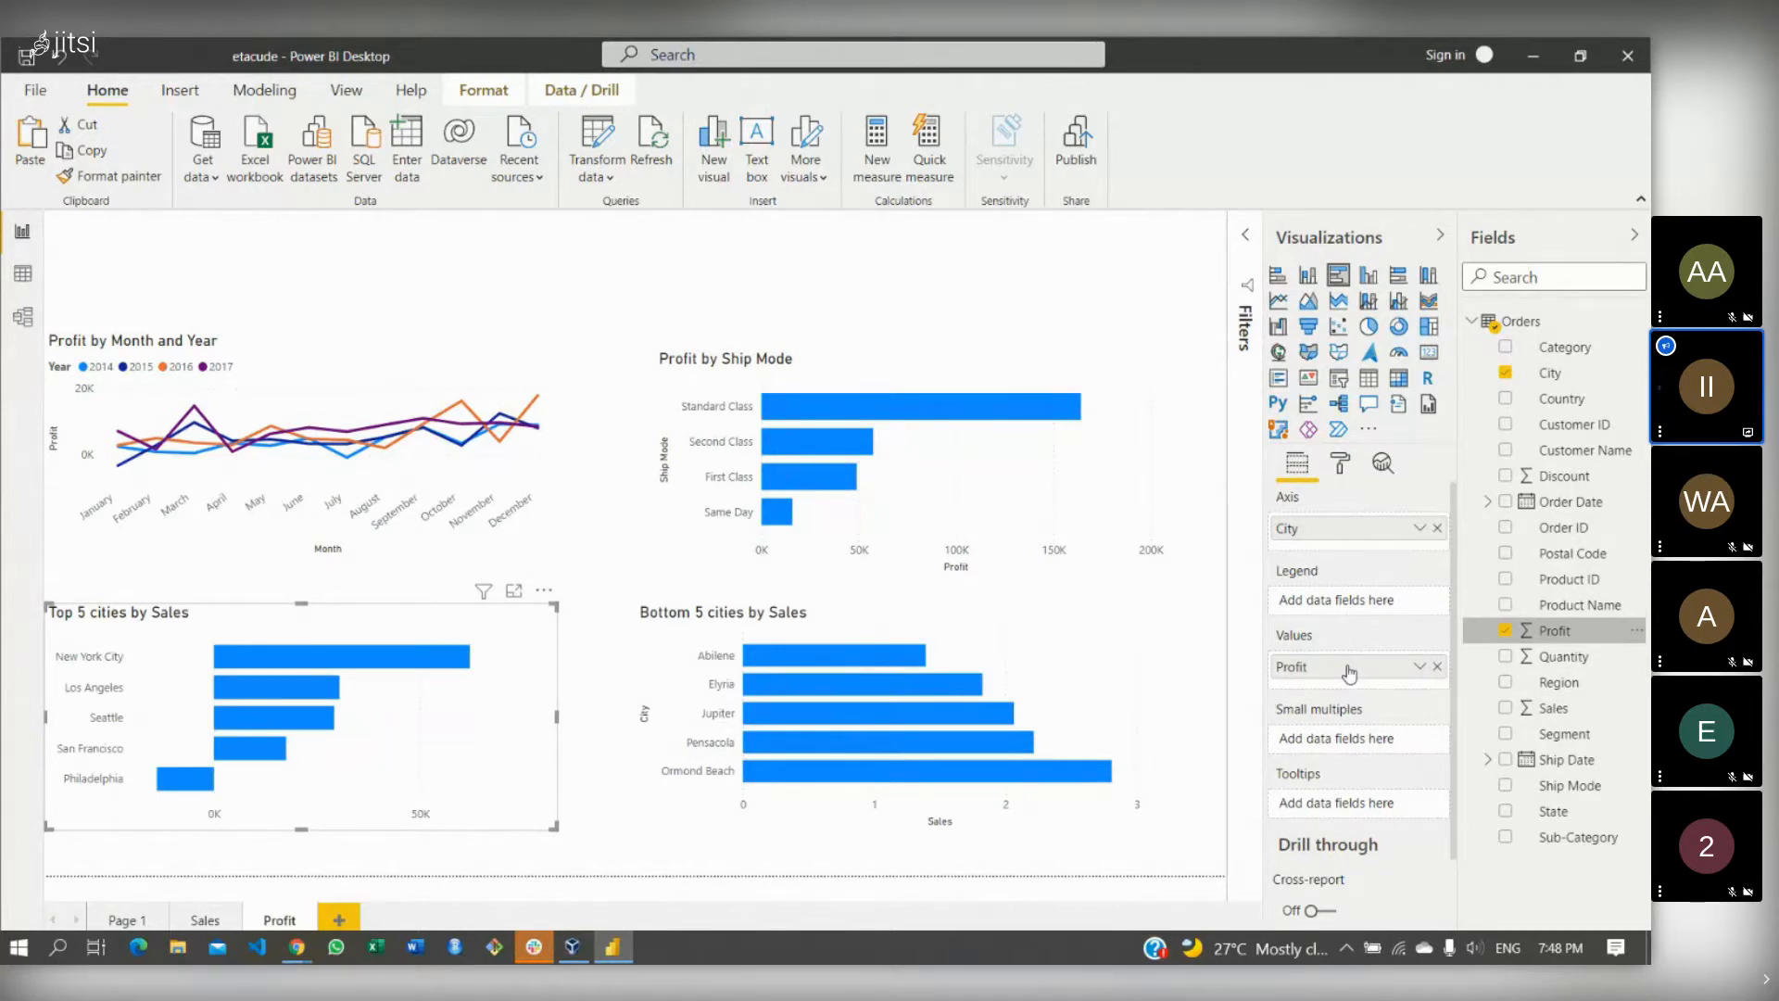
click(1250, 238)
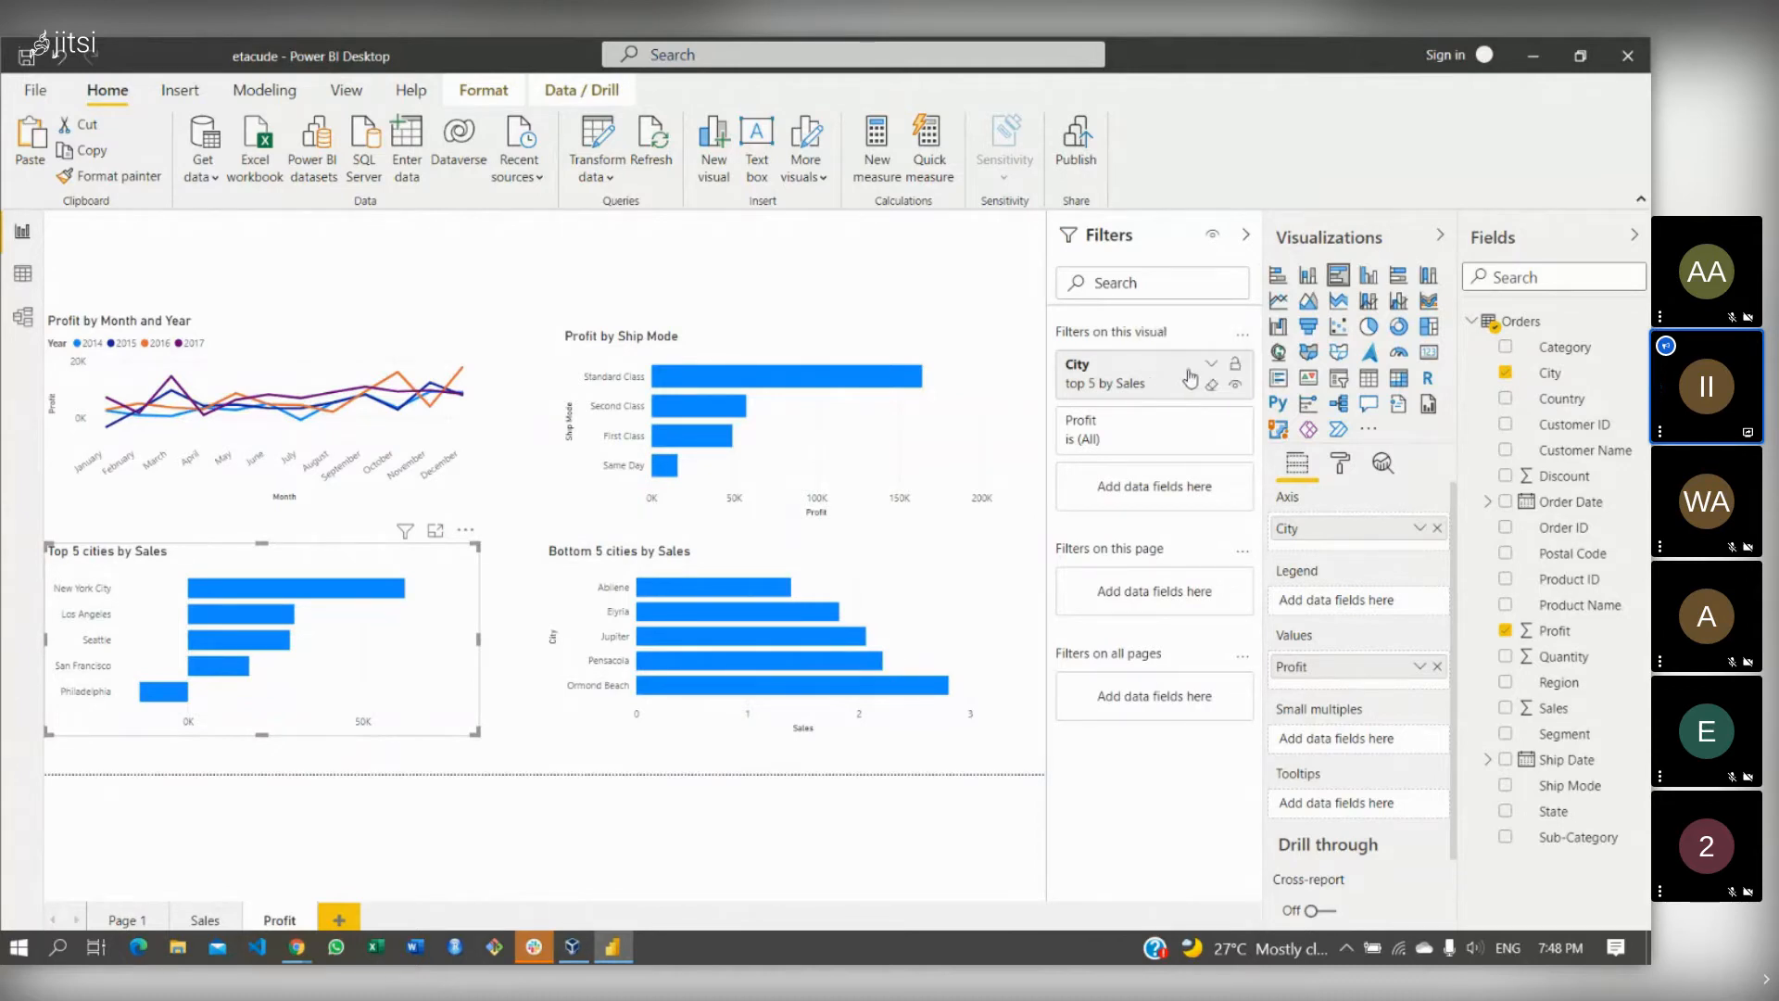
click(1190, 377)
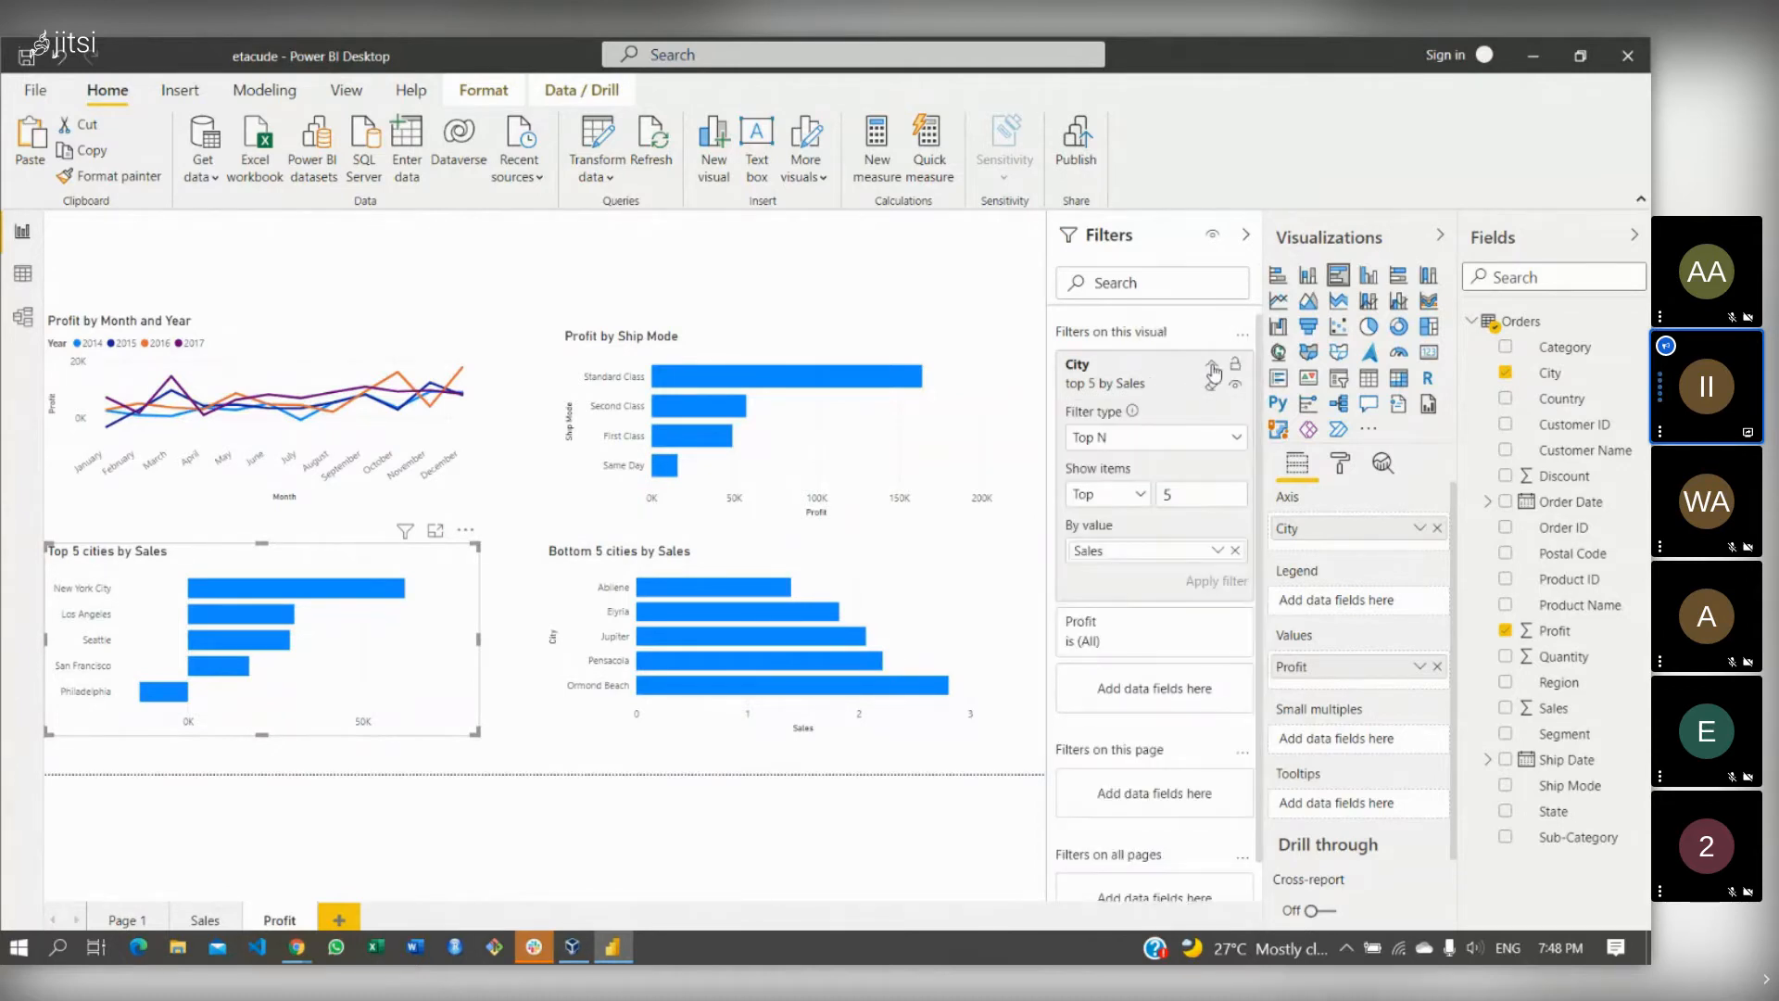
click(1235, 550)
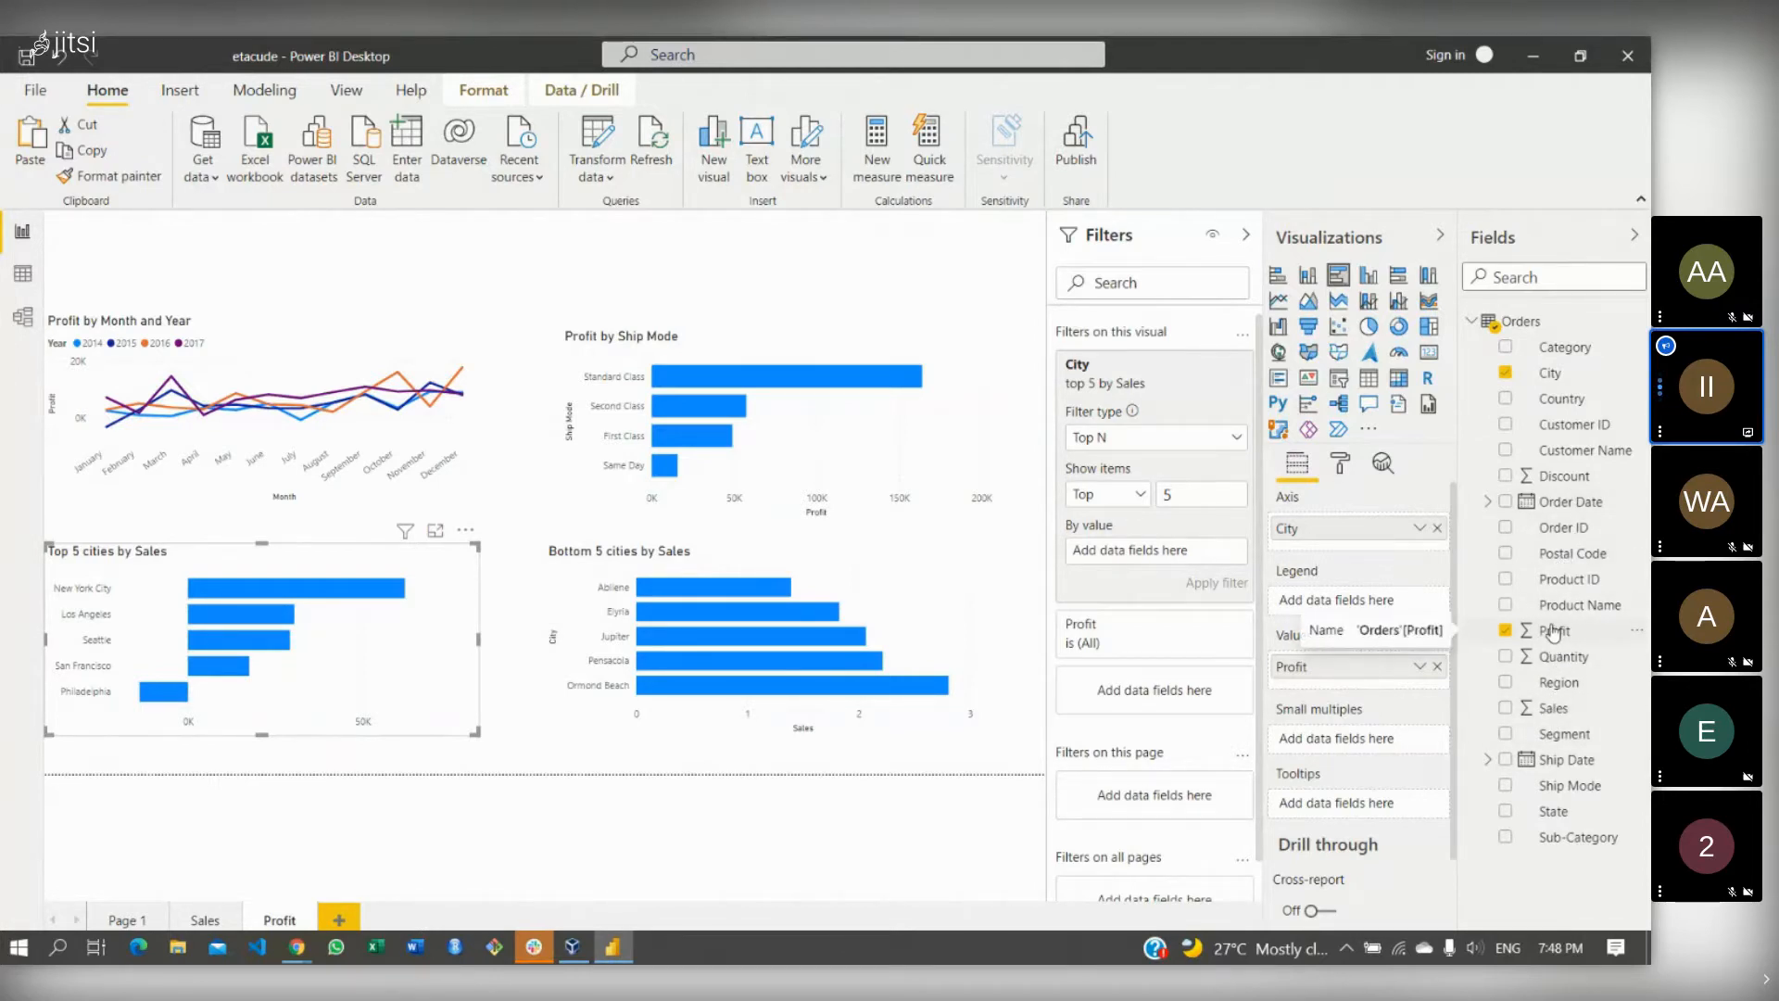
drag(1554, 631, 1146, 546)
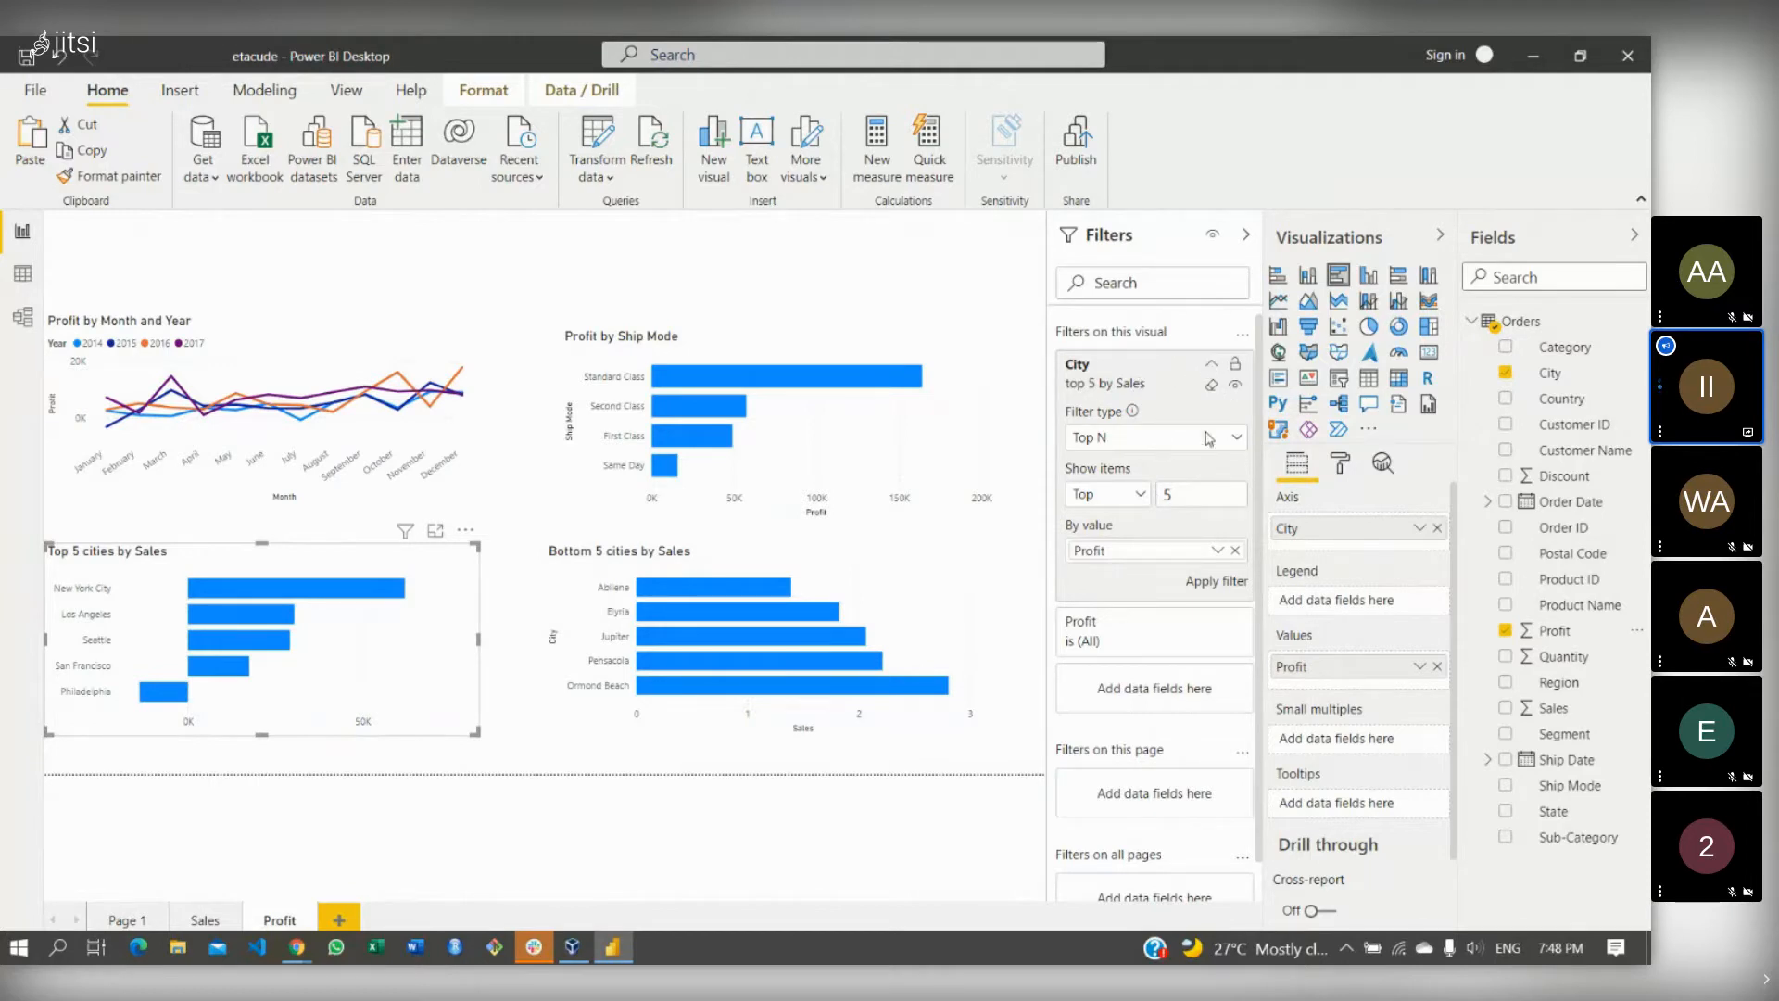
click(1201, 582)
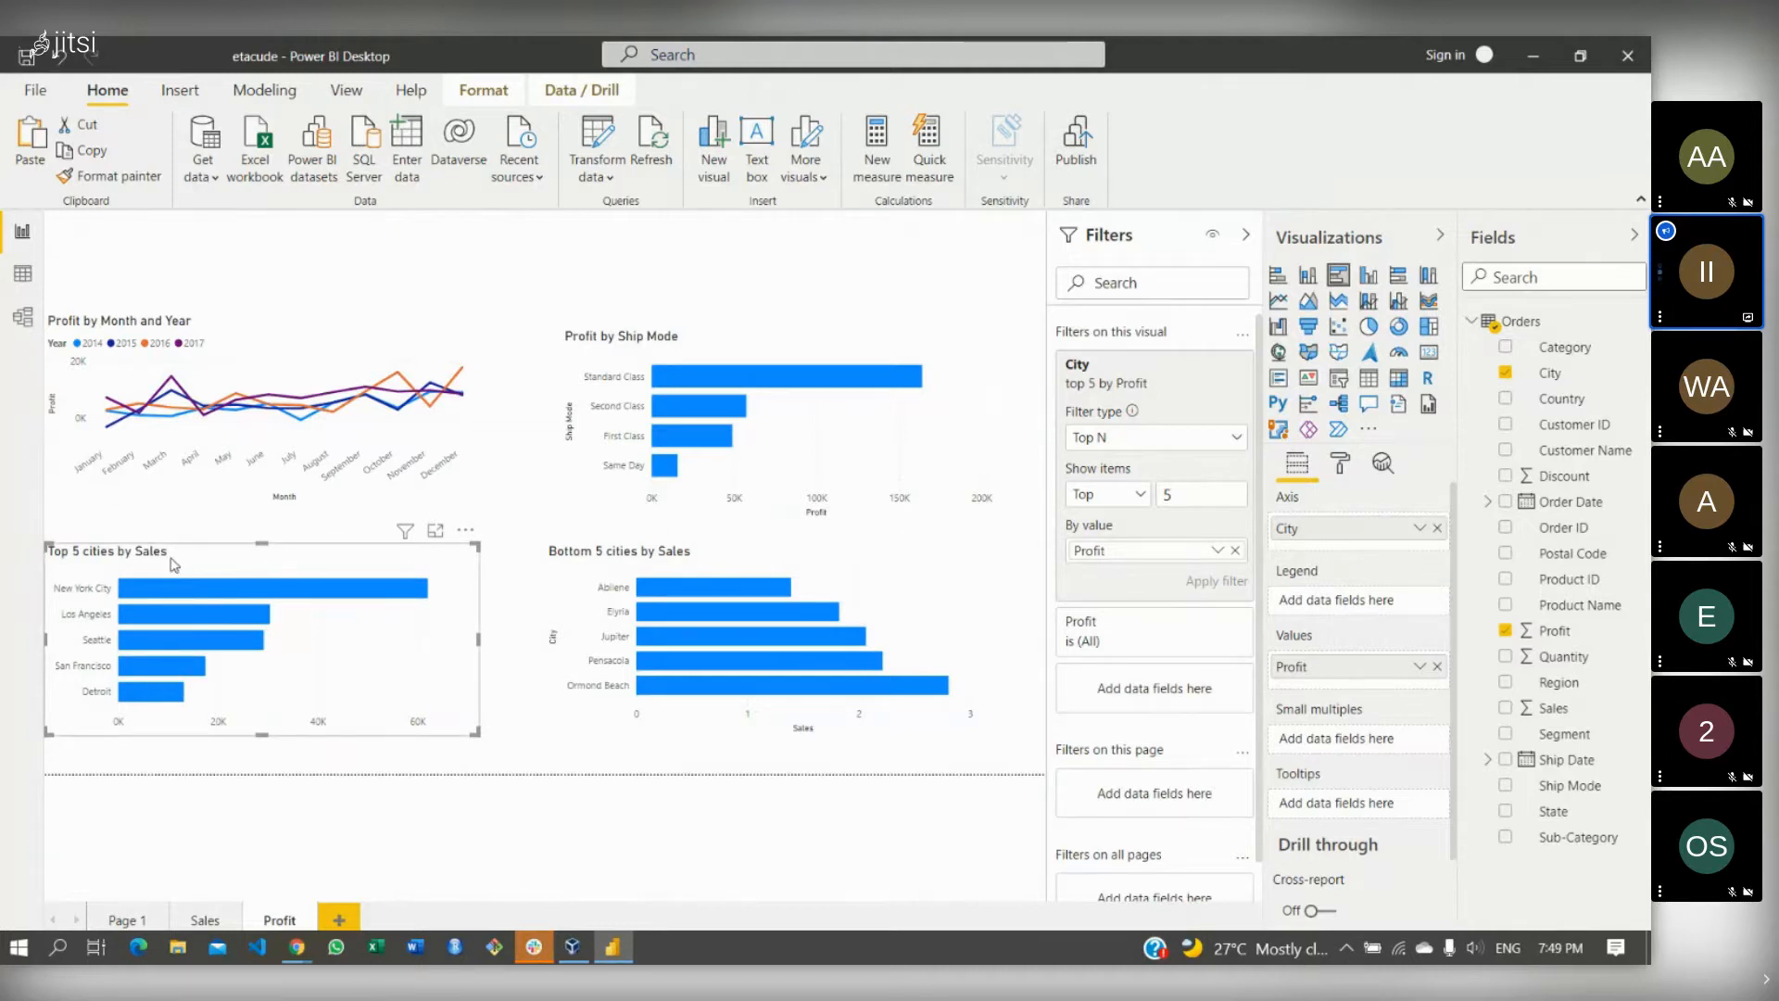
- Go back to the Sales page and bring the Jitsi Meet call to the front
click(653, 563)
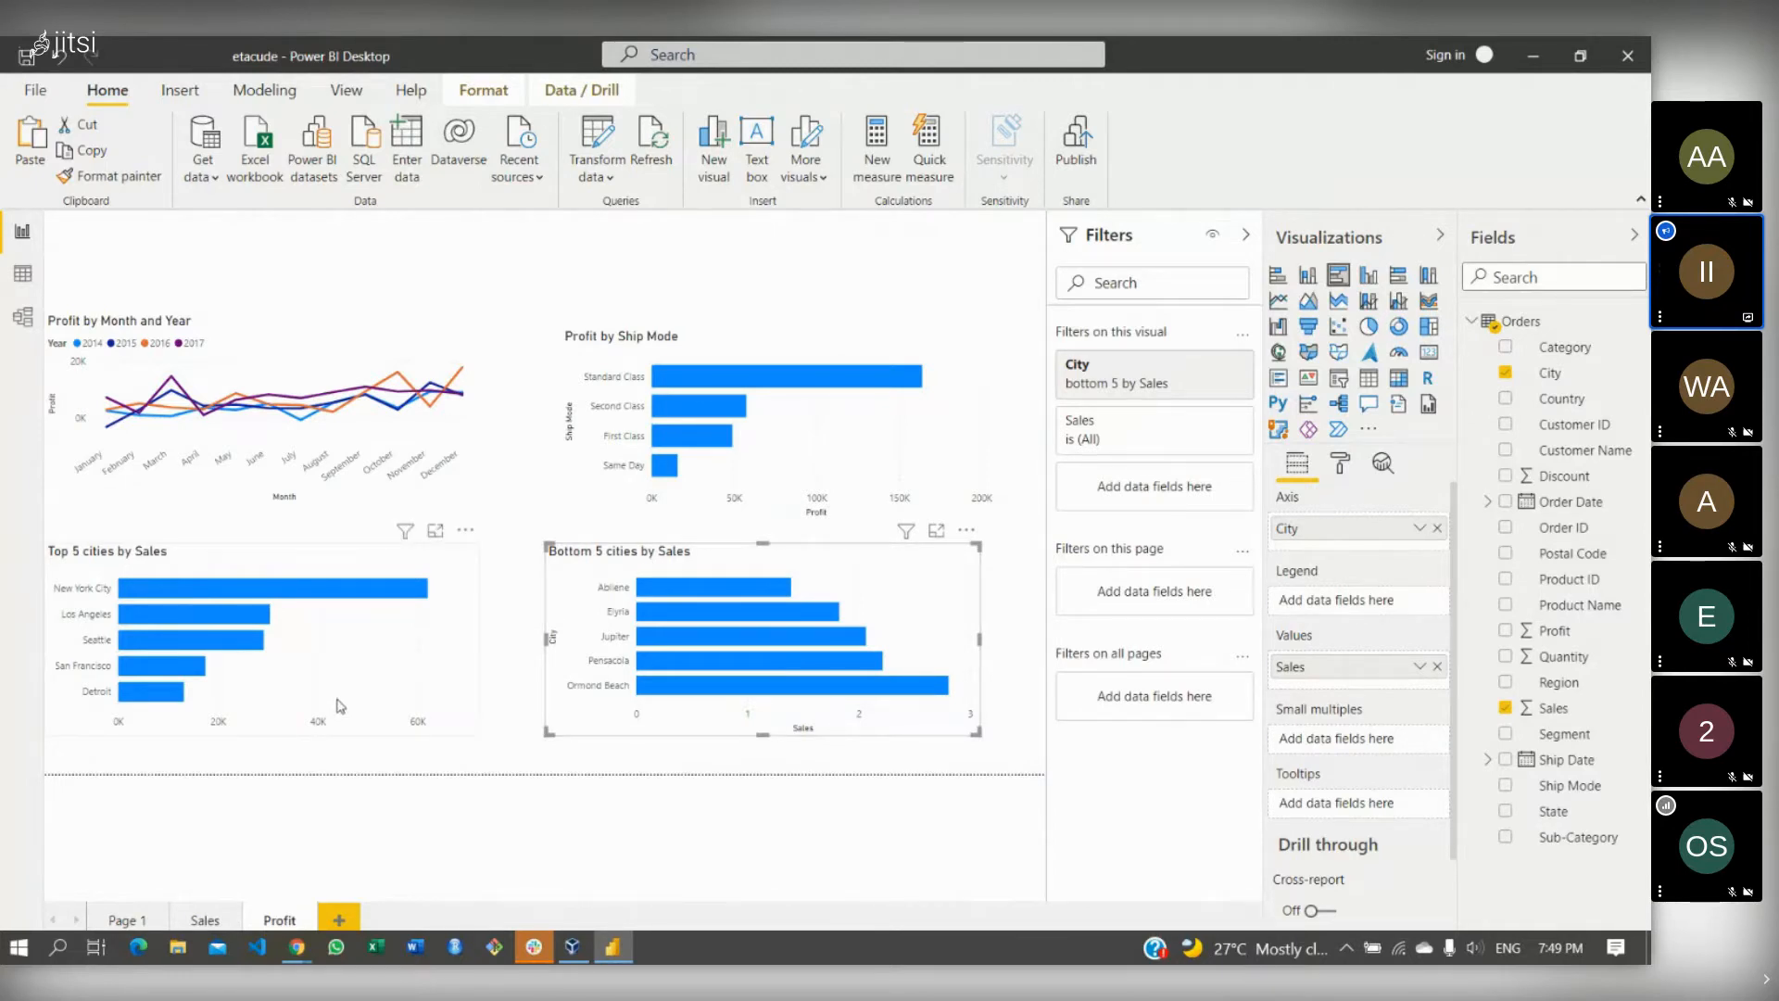
click(204, 921)
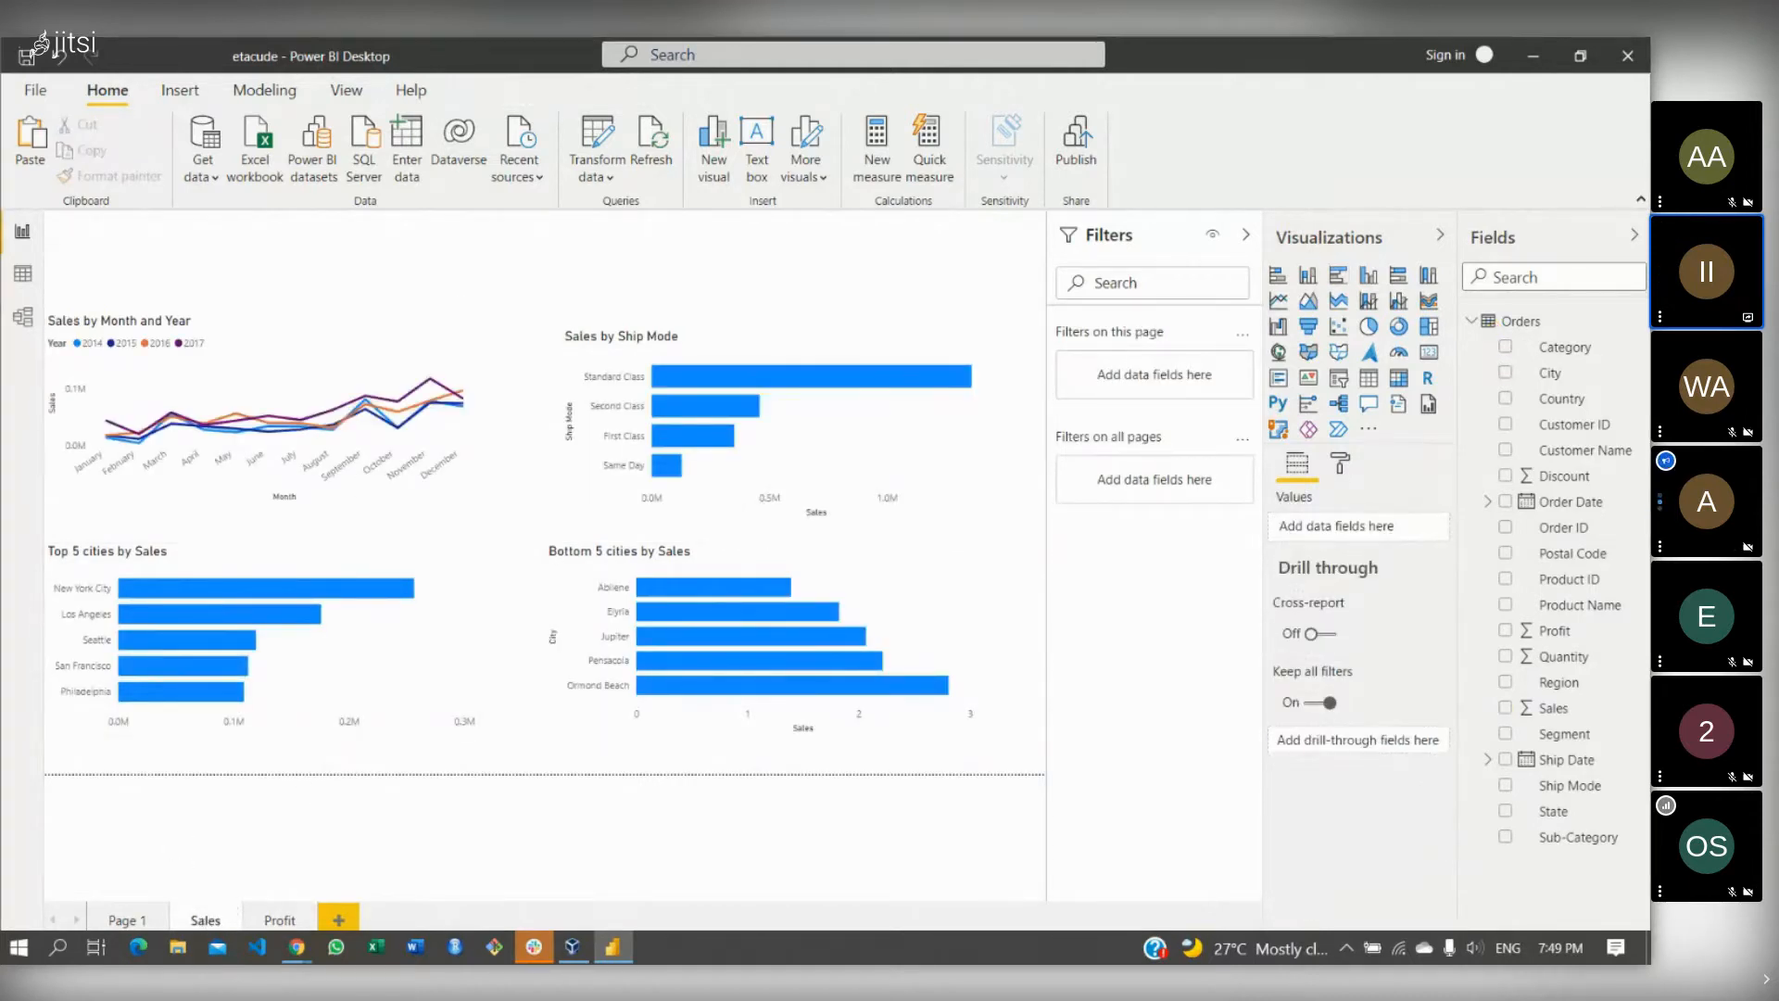
mouse_move(306, 957)
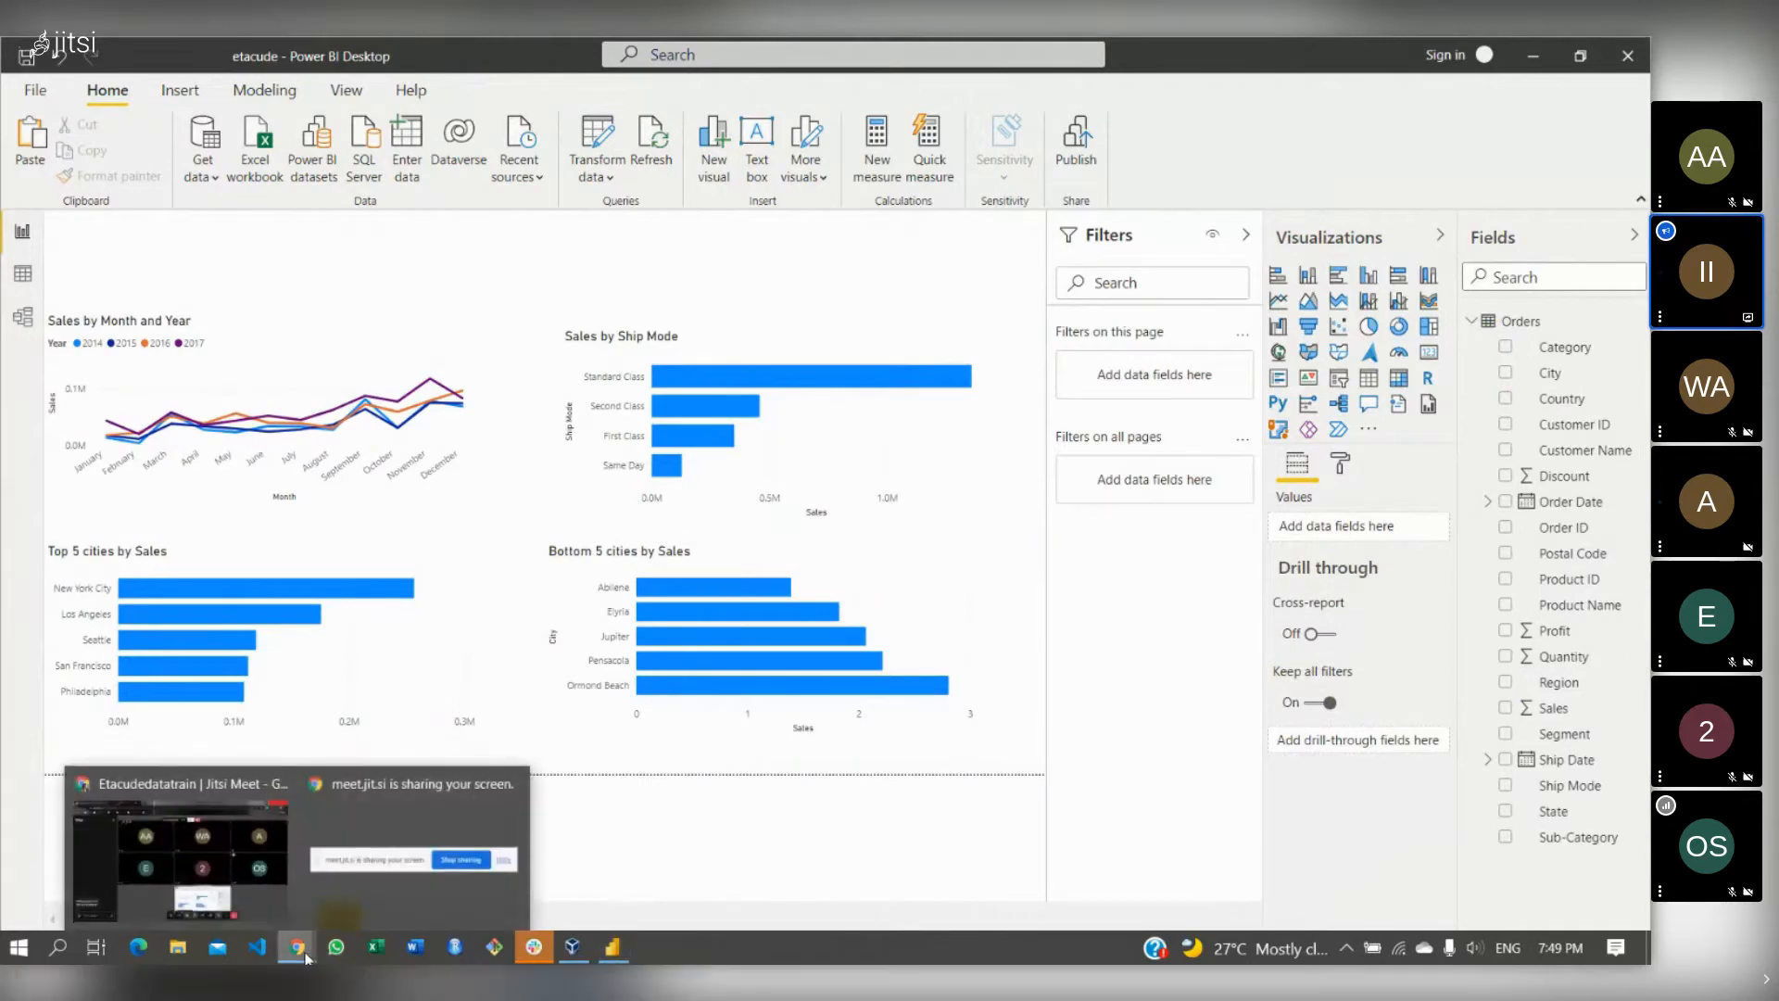
click(234, 869)
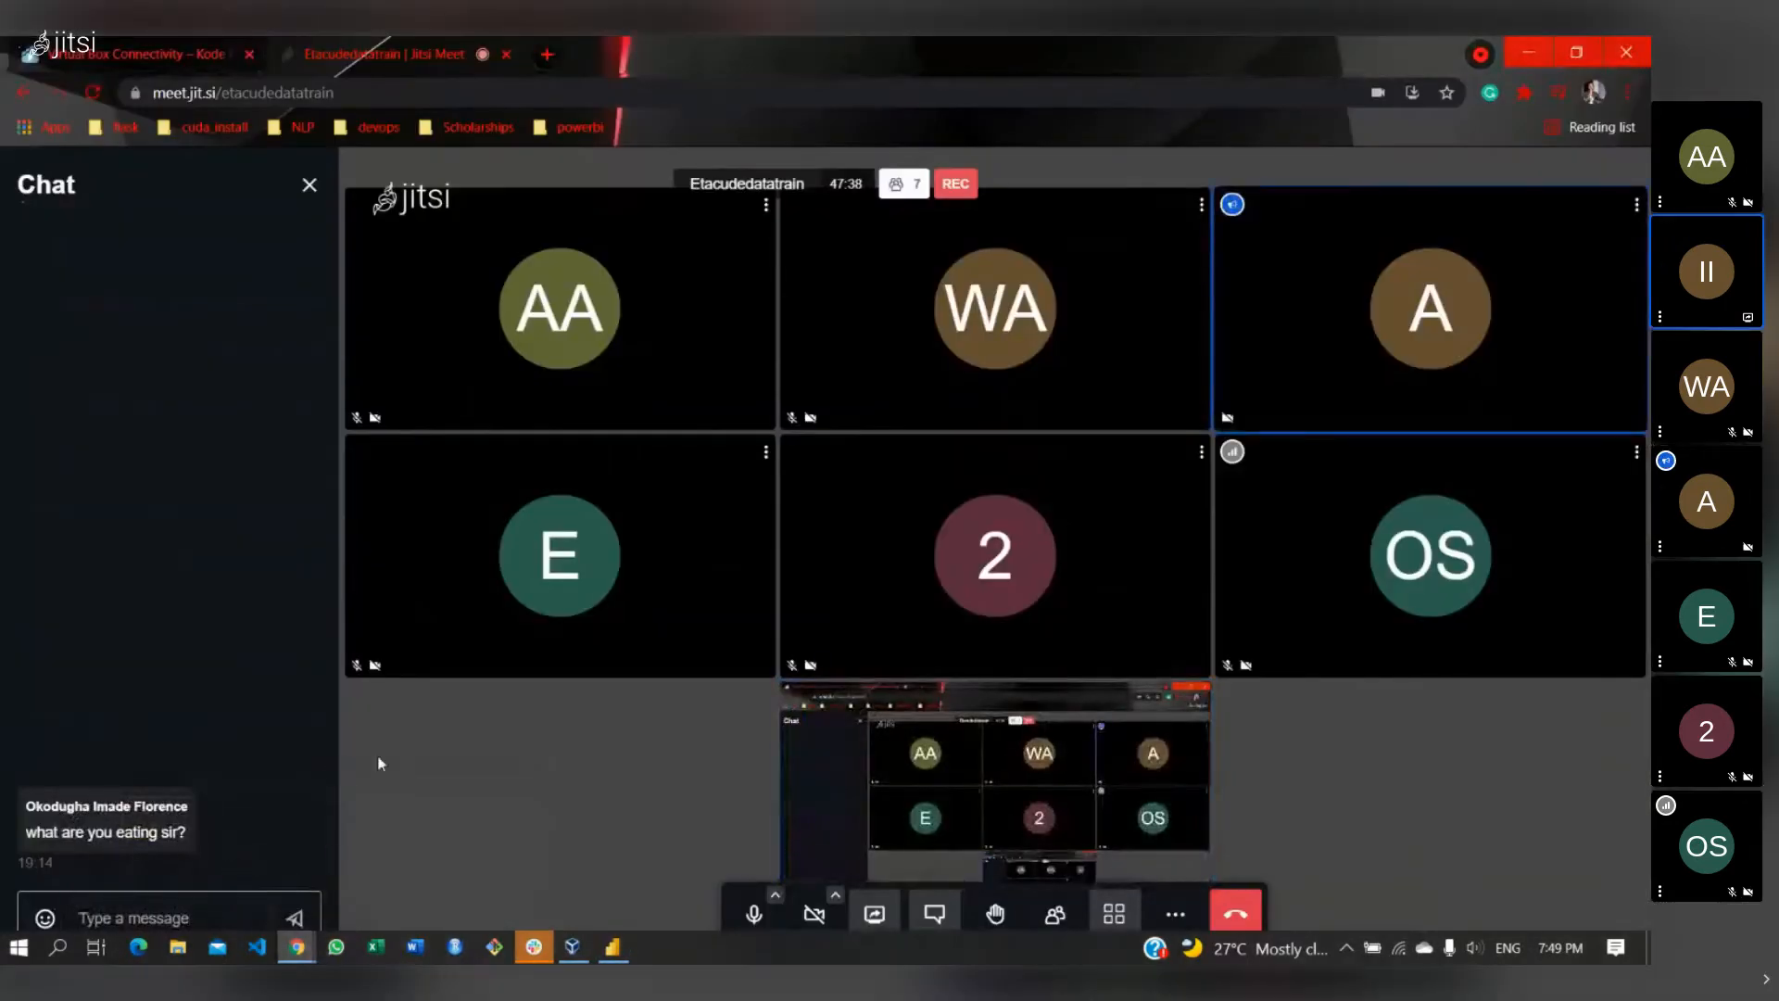
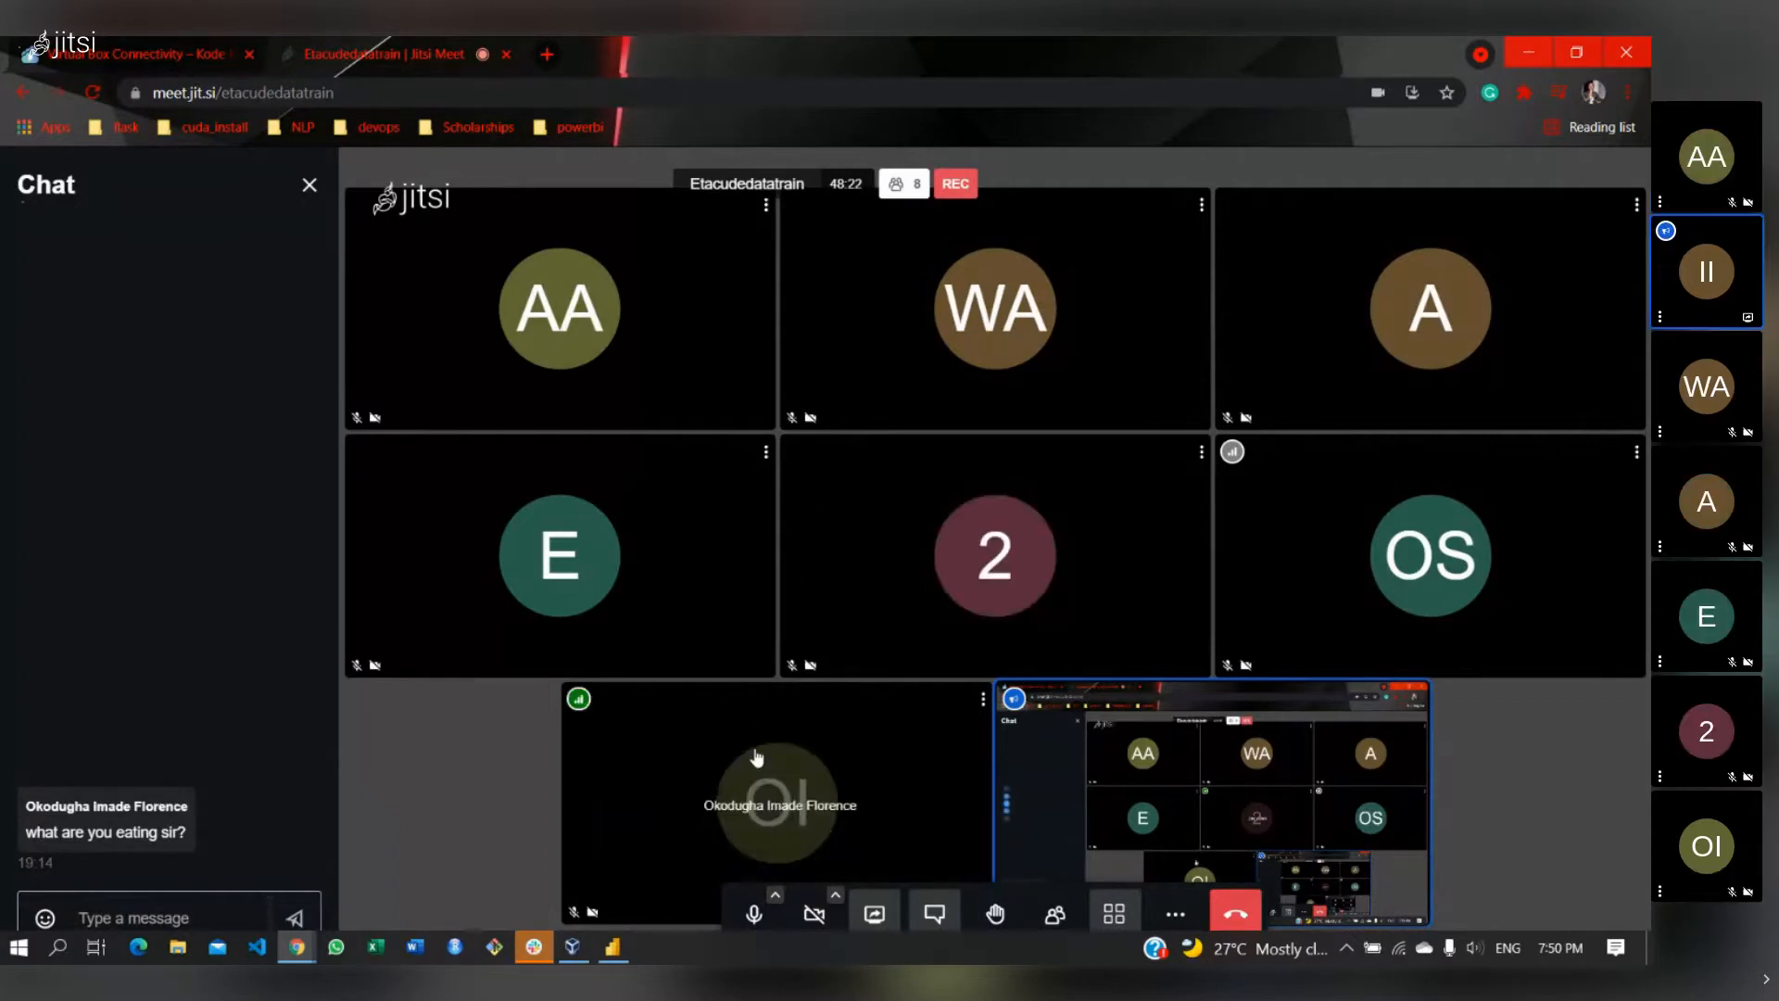
- Unmute the microphone in the Jitsi Meet call, then return to the etacude report's Sales page
click(612, 945)
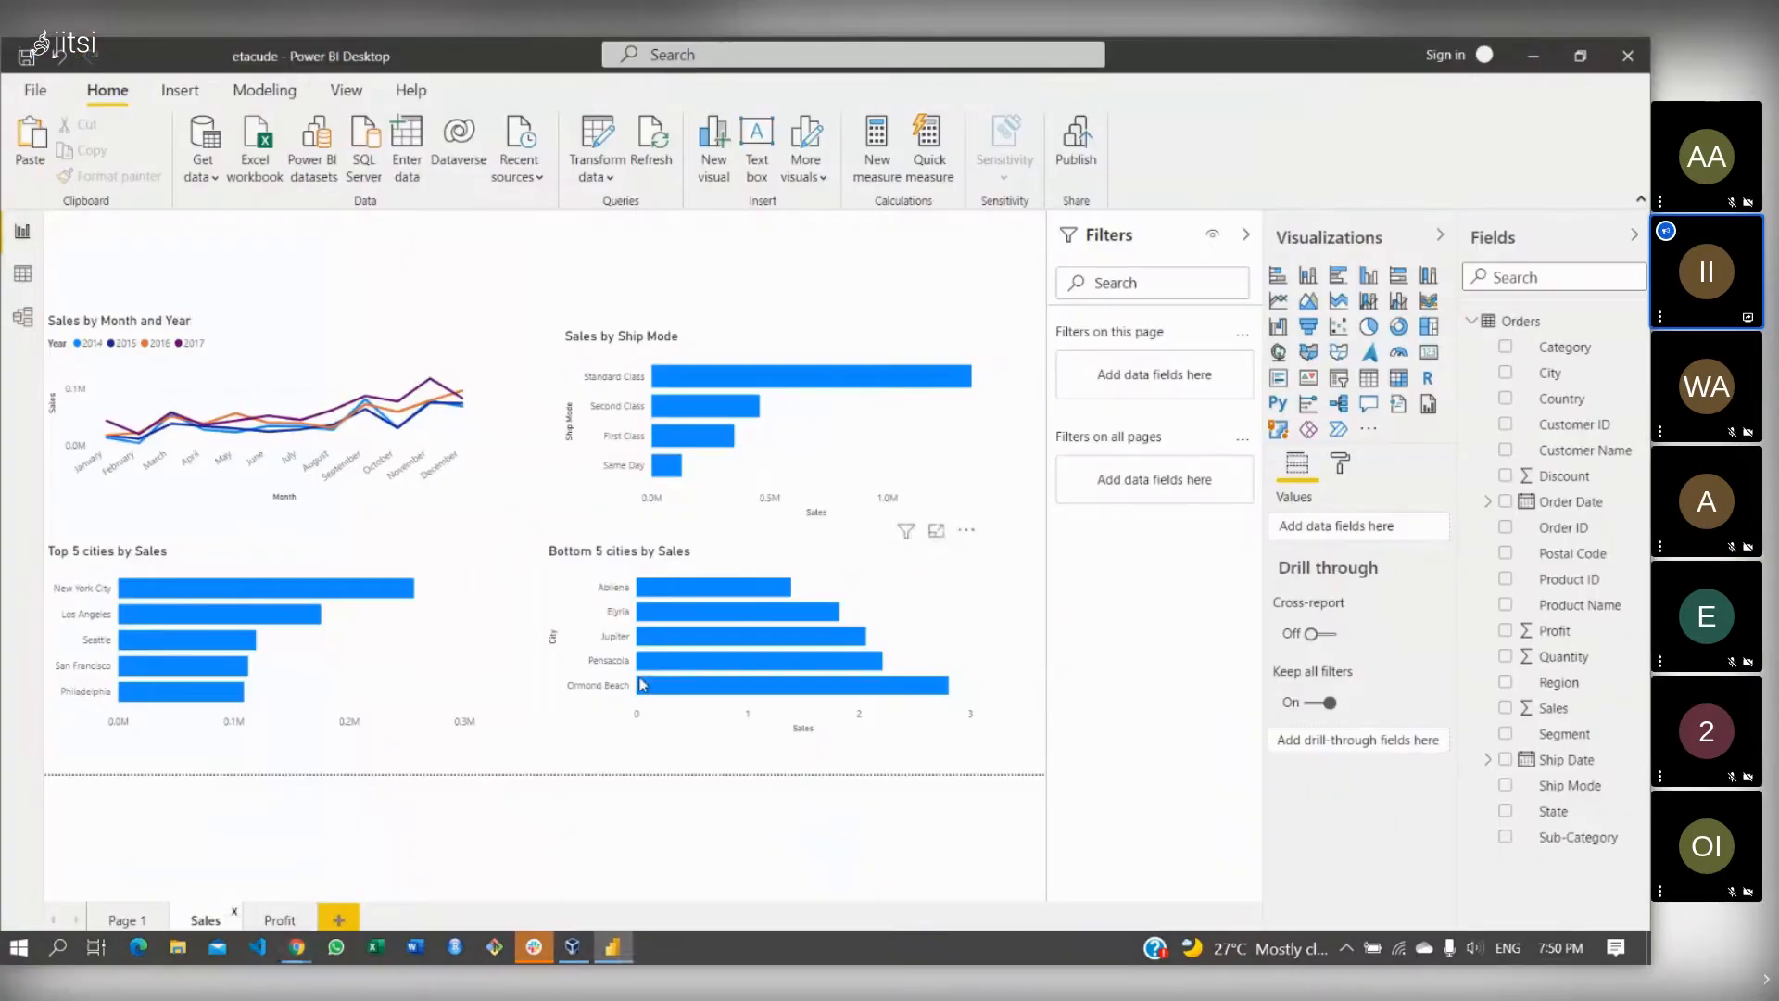
mouse_move(639, 687)
mouse_move(296, 946)
click(159, 851)
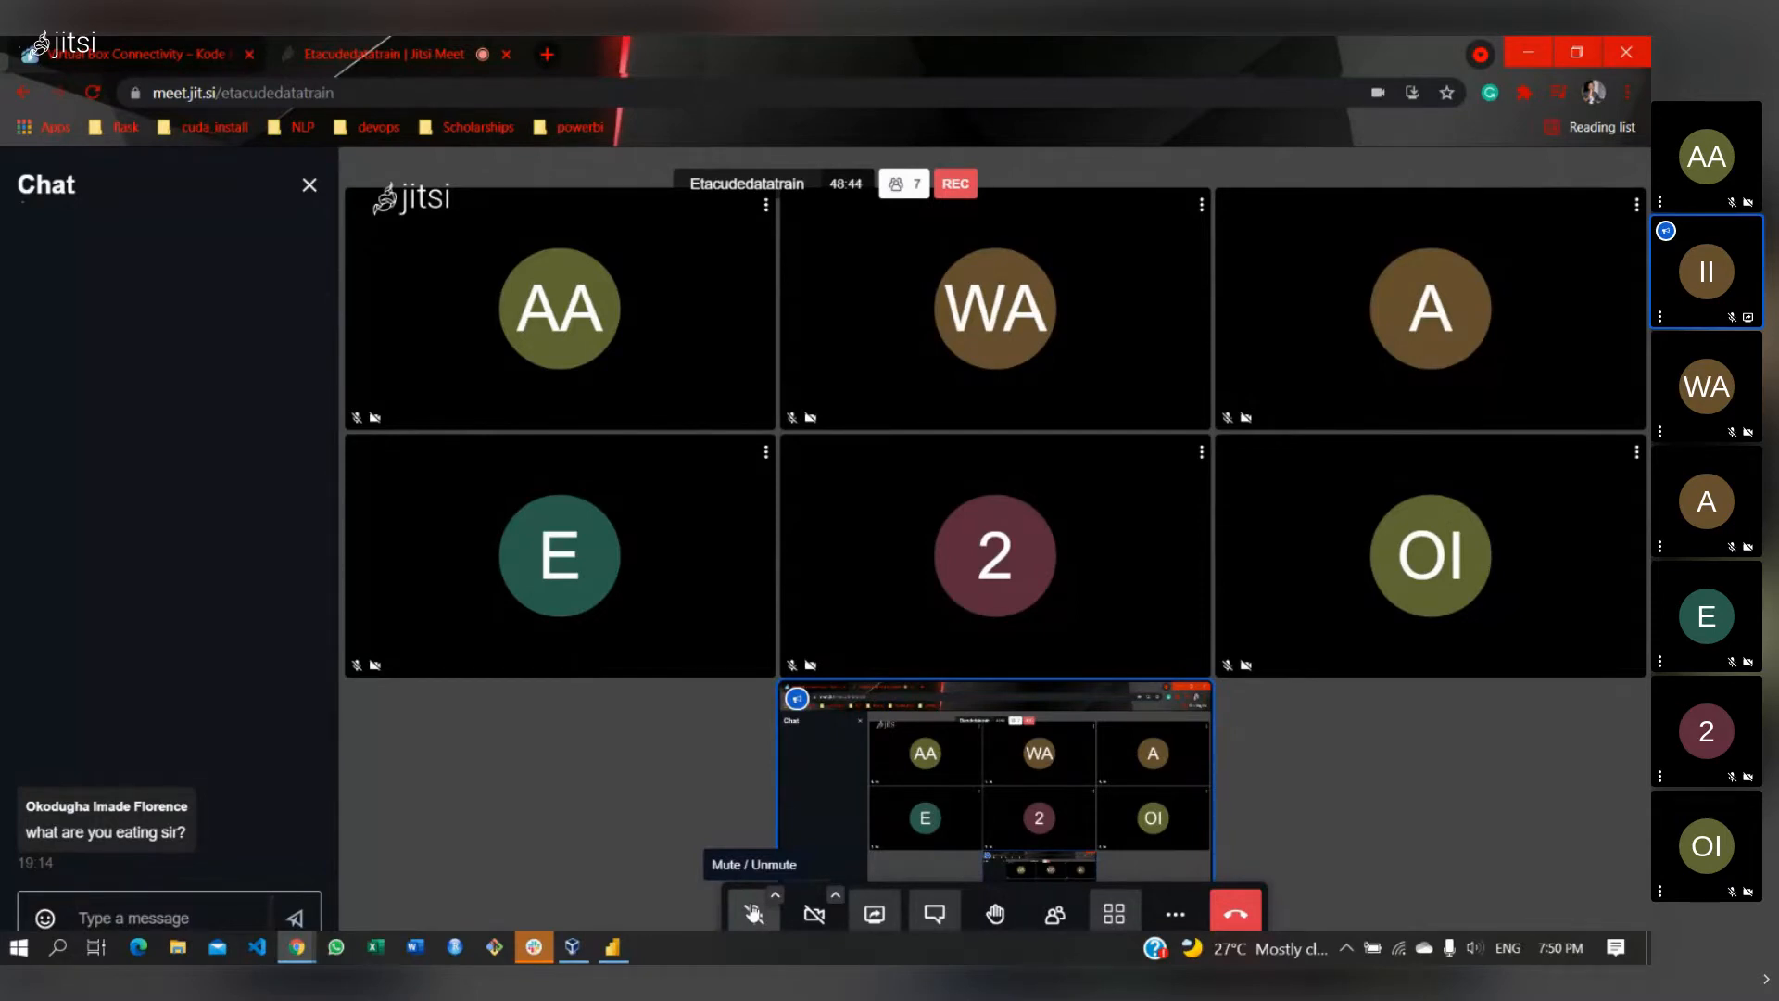
click(753, 913)
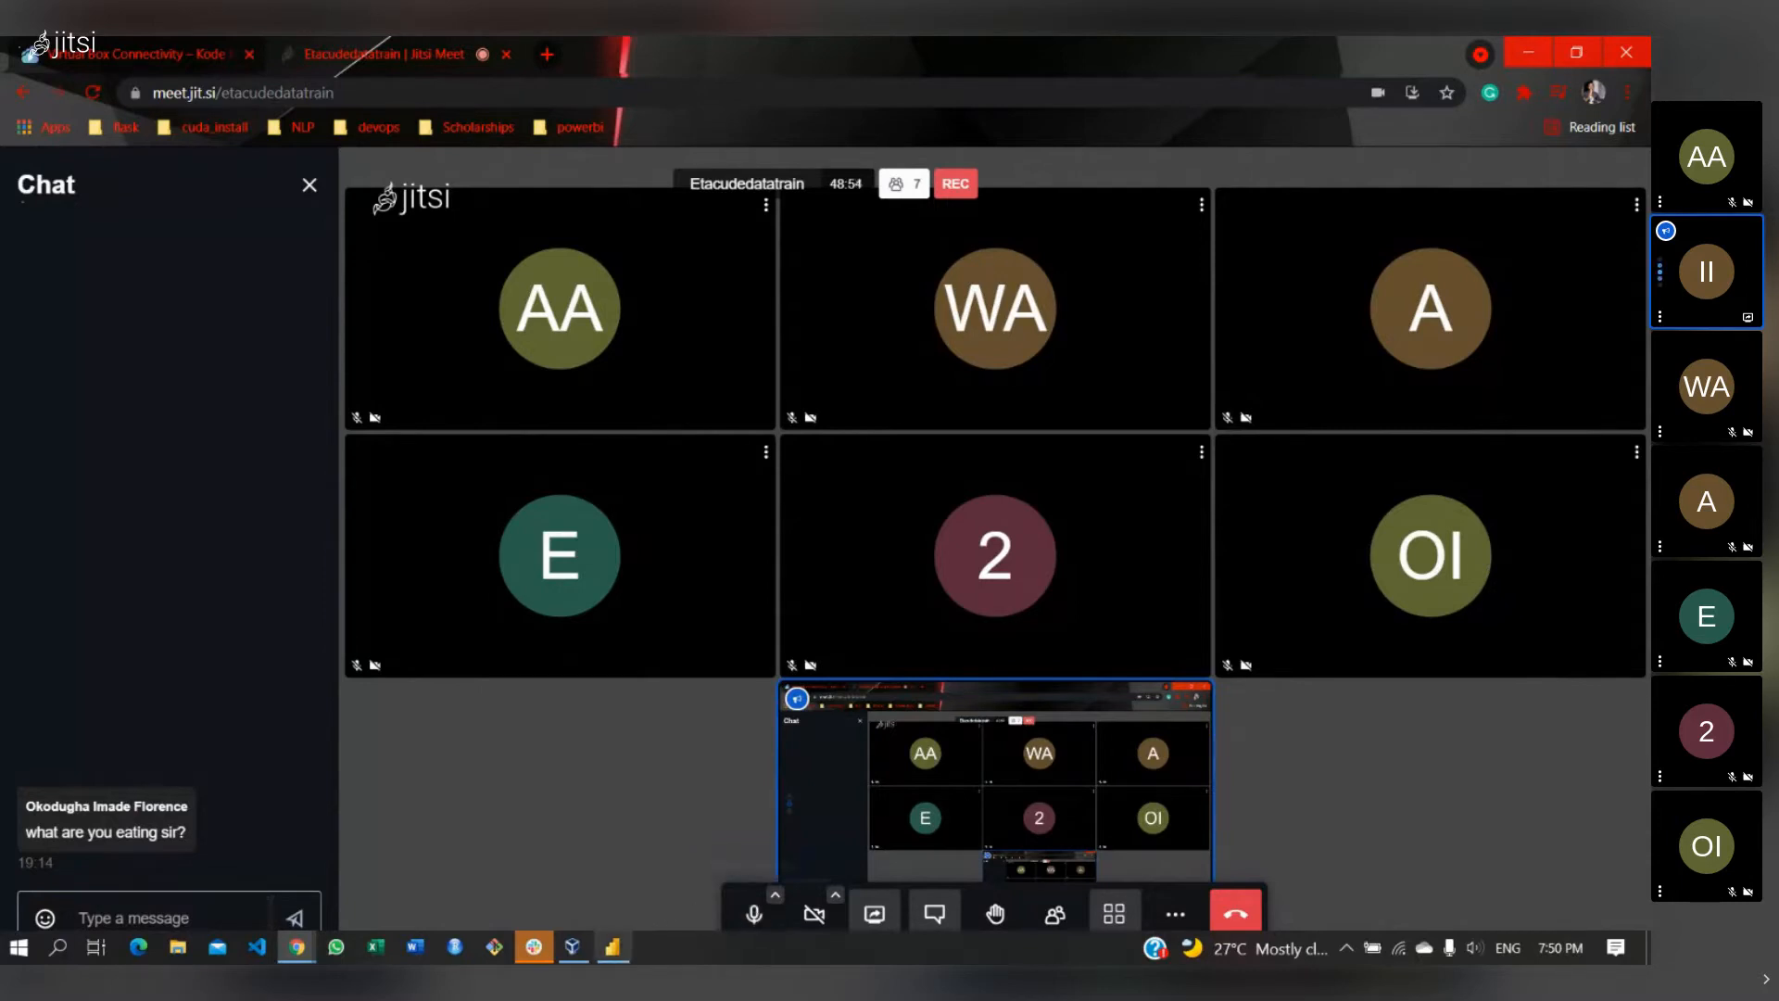
click(630, 950)
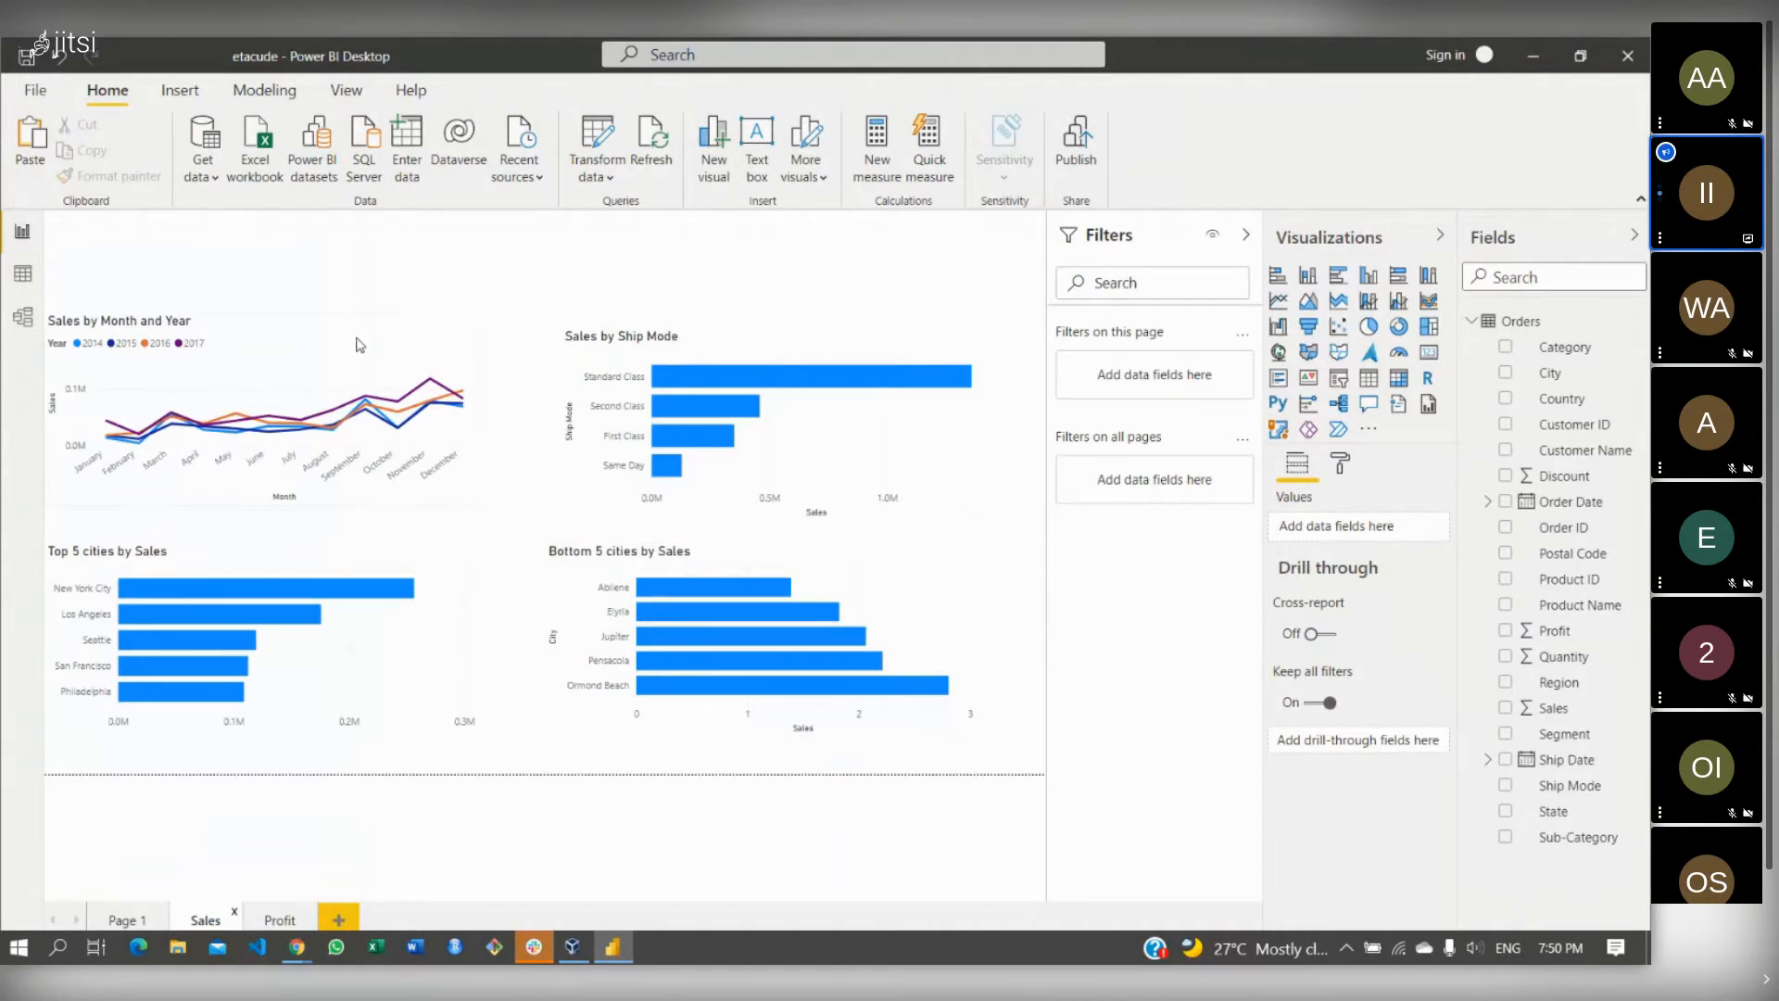
- Lower the Sales by Month and Year line chart slightly and add a blank Page 2
mouse_move(350, 342)
mouse_down()
mouse_move(359, 394)
mouse_move(353, 370)
mouse_up()
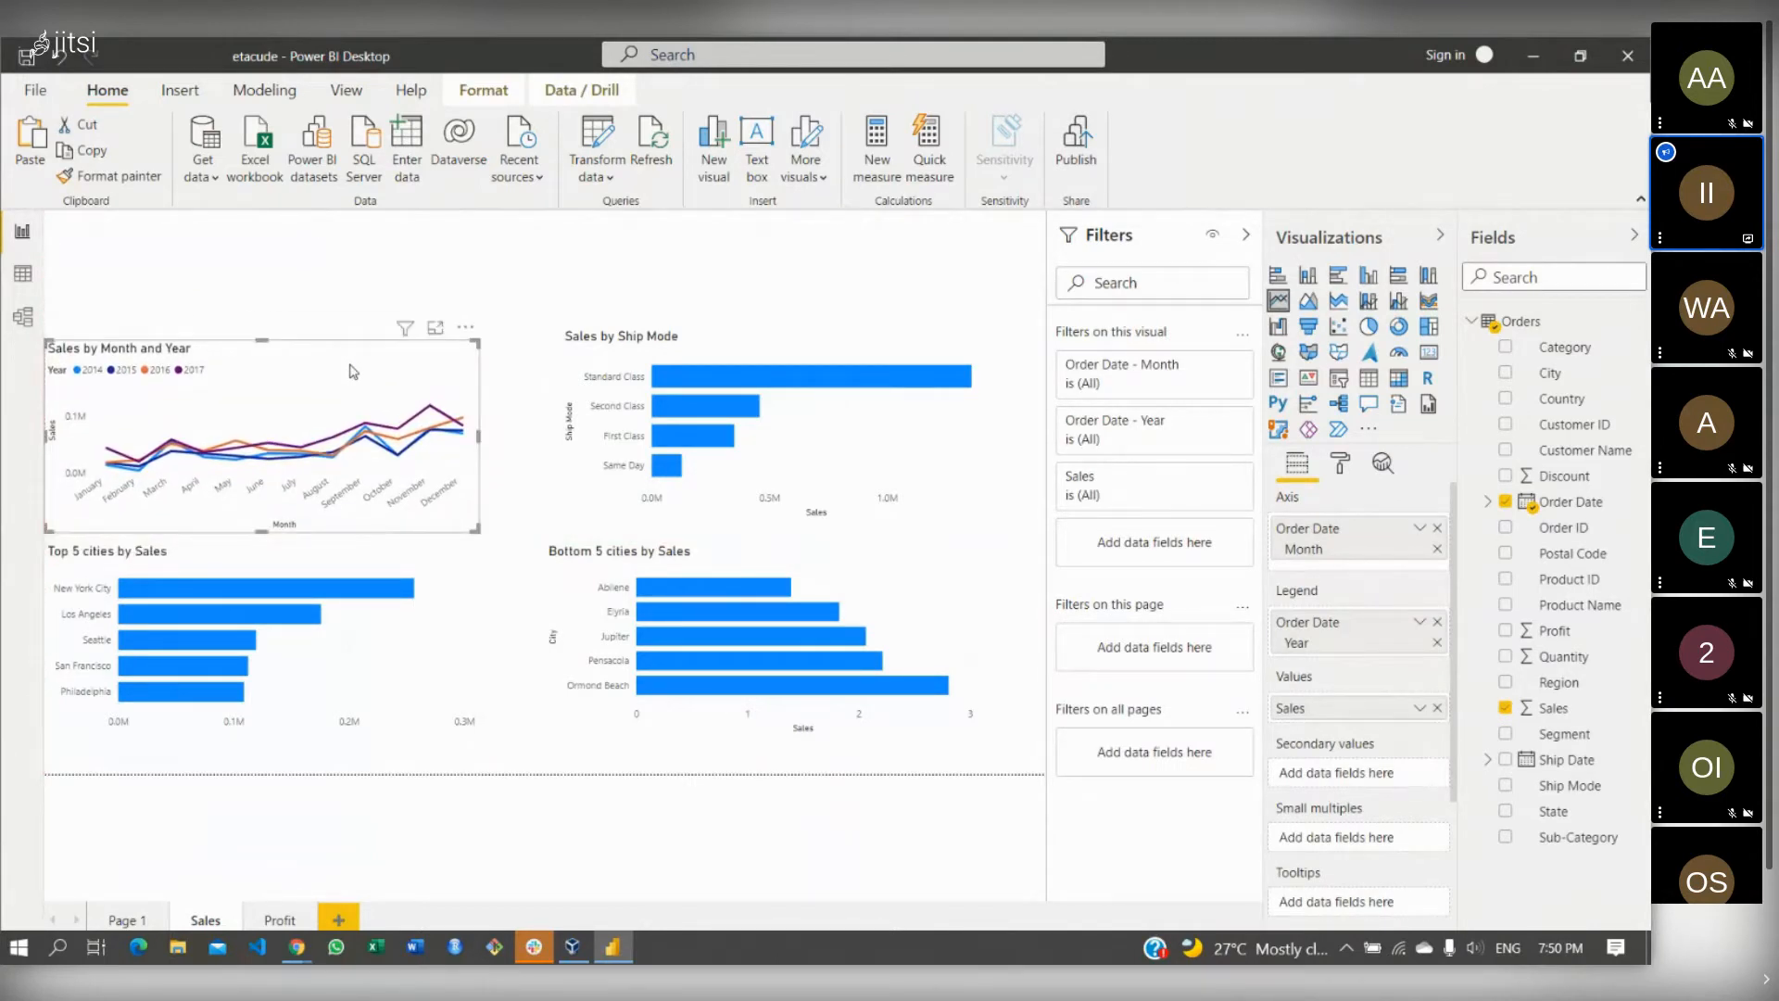
click(330, 569)
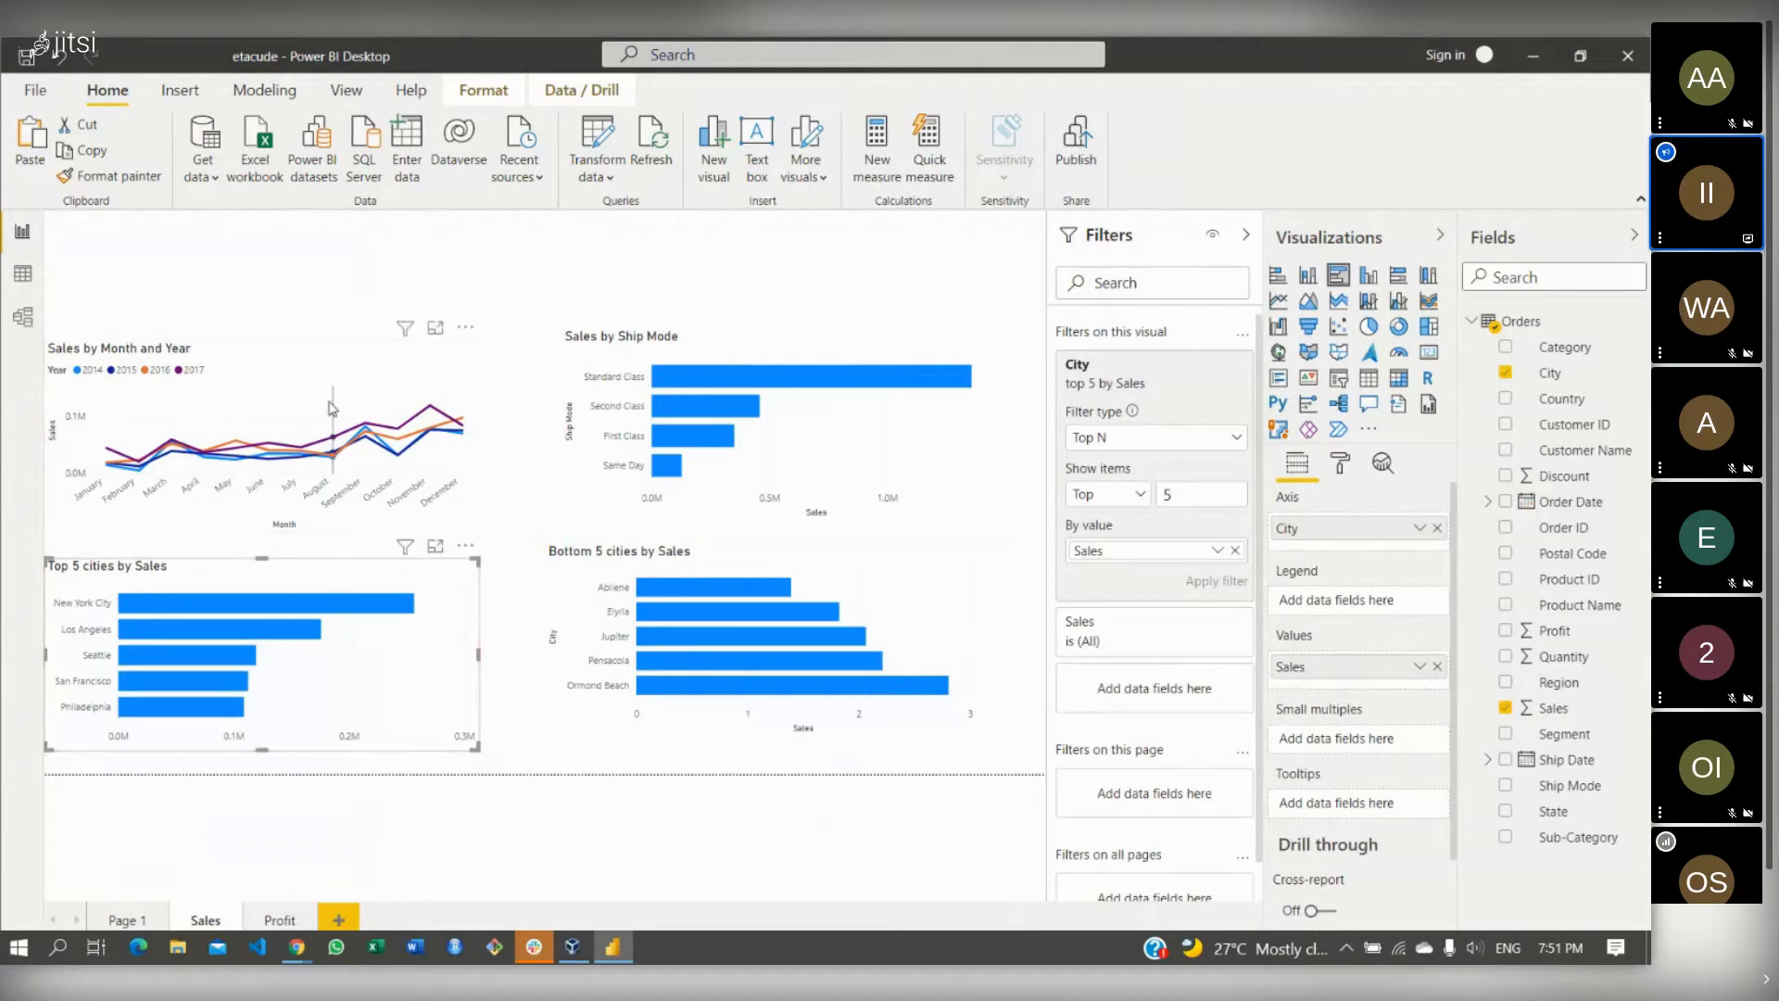
mouse_move(341, 366)
mouse_down()
mouse_move(343, 390)
mouse_move(340, 376)
mouse_up()
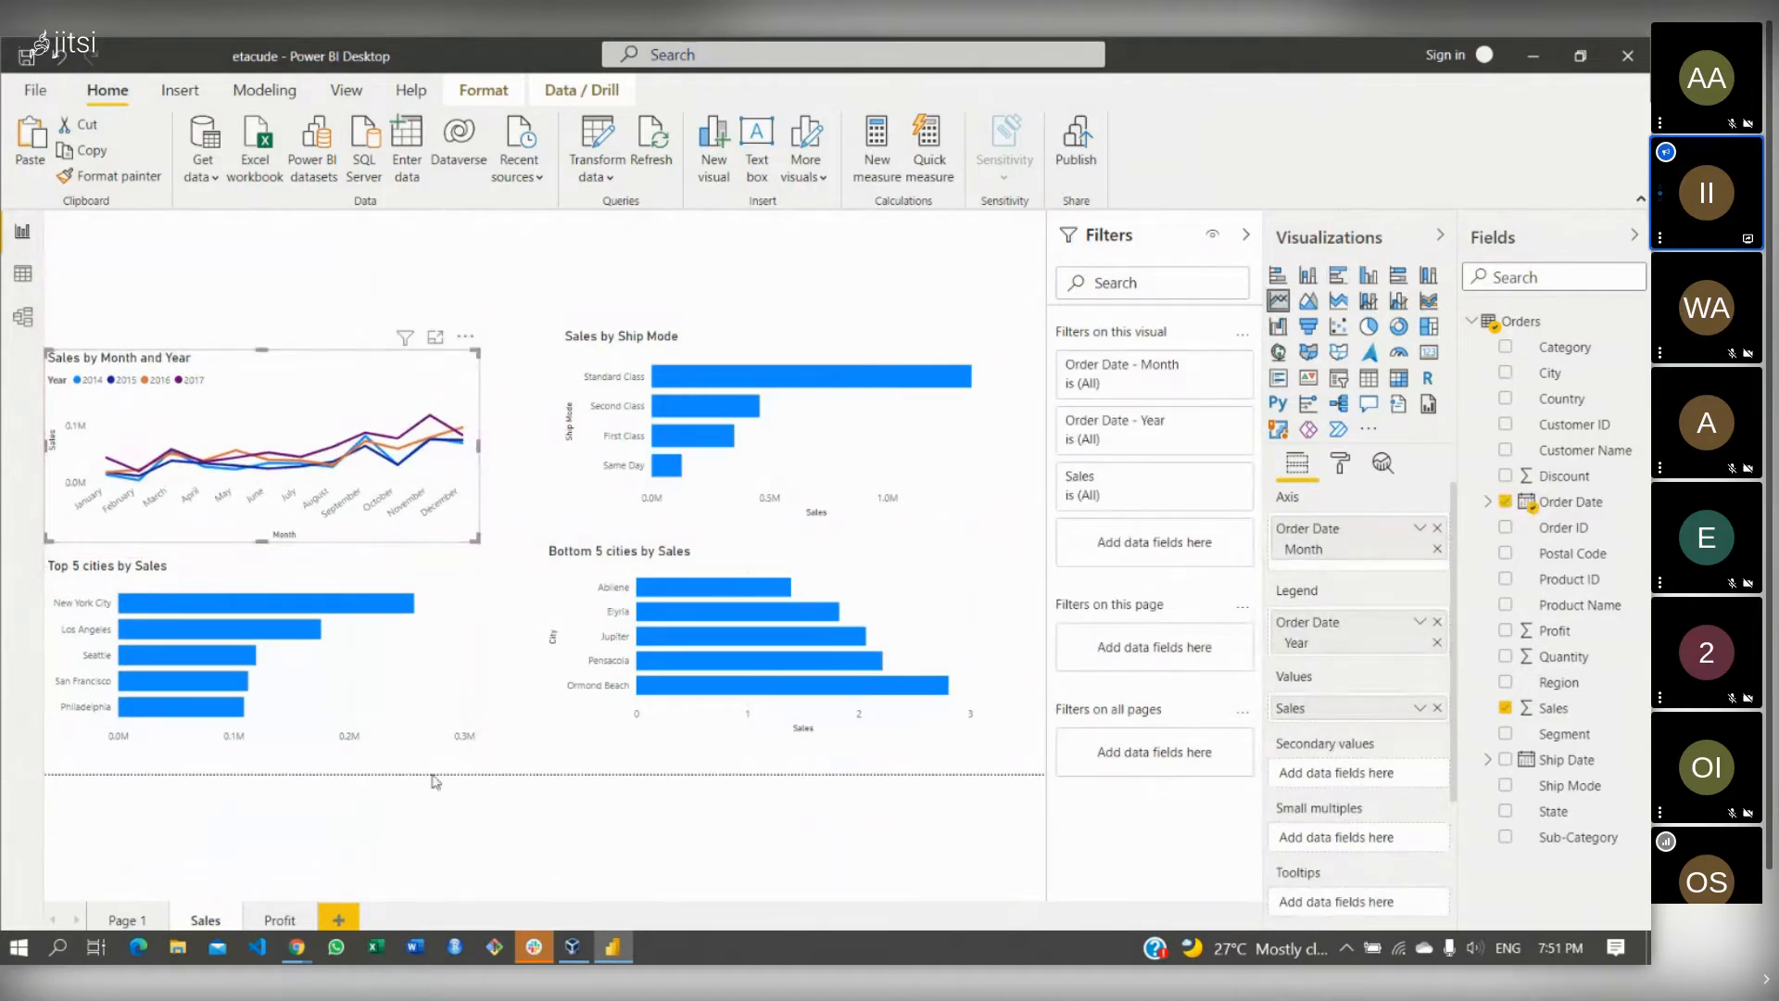
click(341, 918)
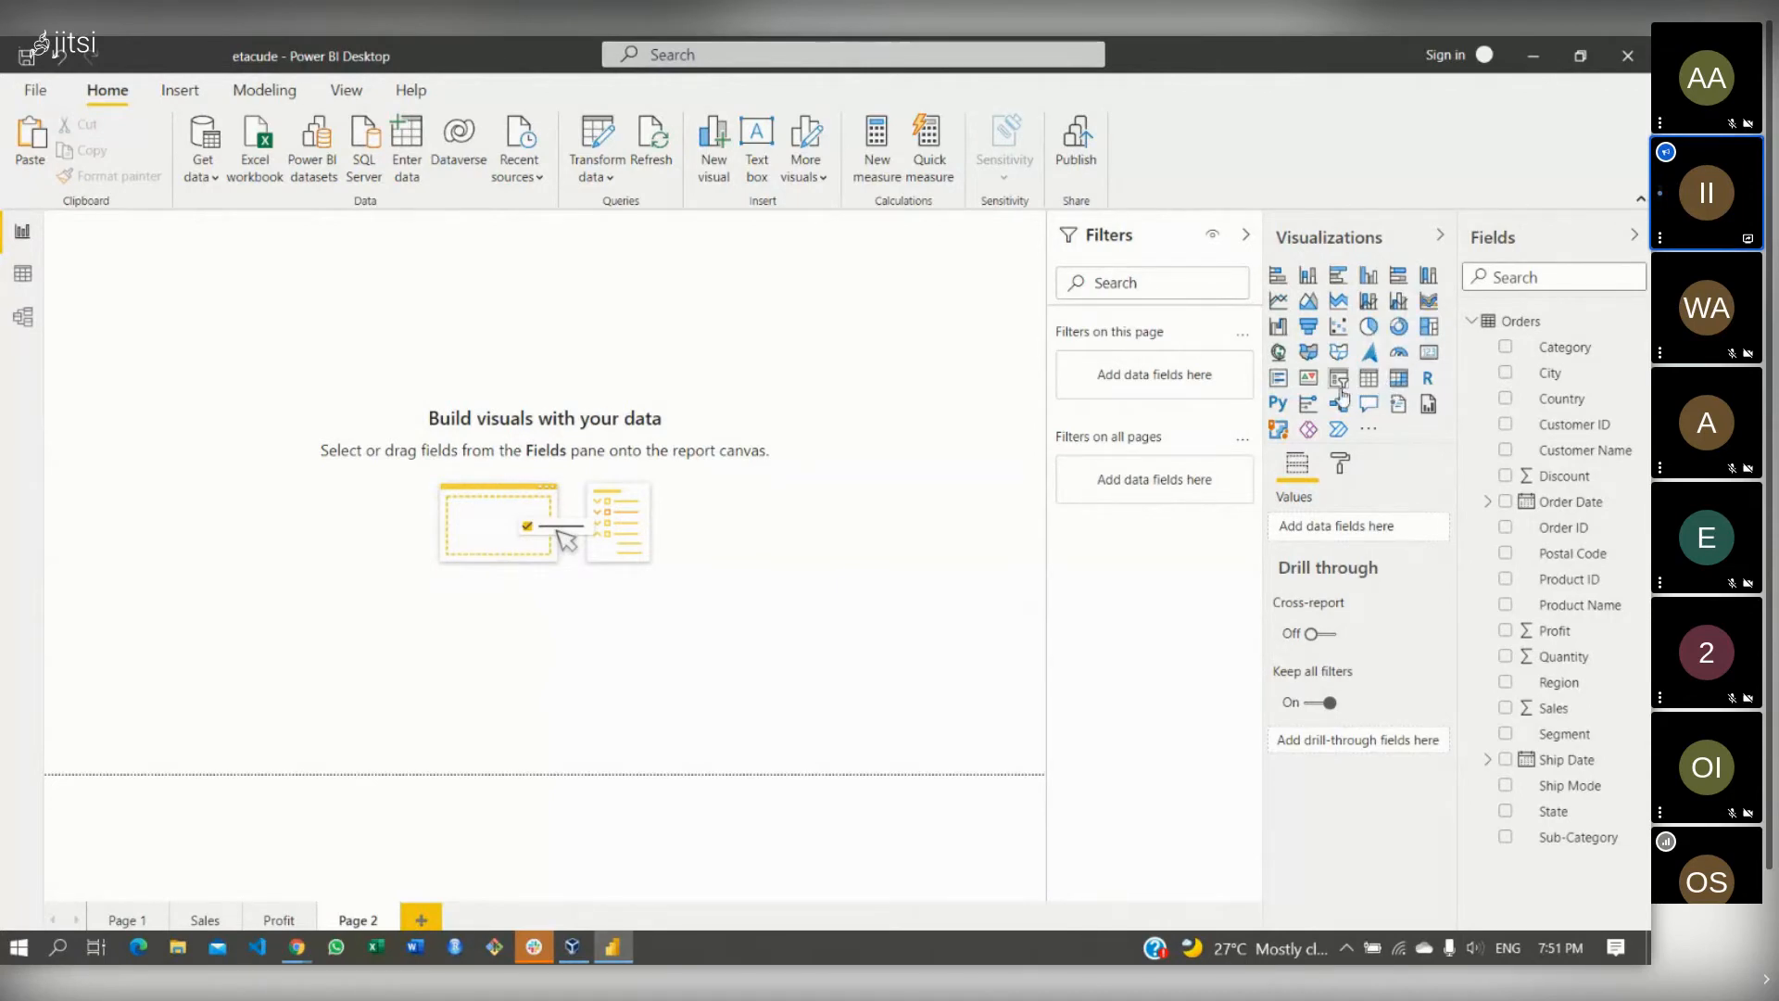
- Add a card visual showing total Sales of 2.30M to Page 2
click(1427, 358)
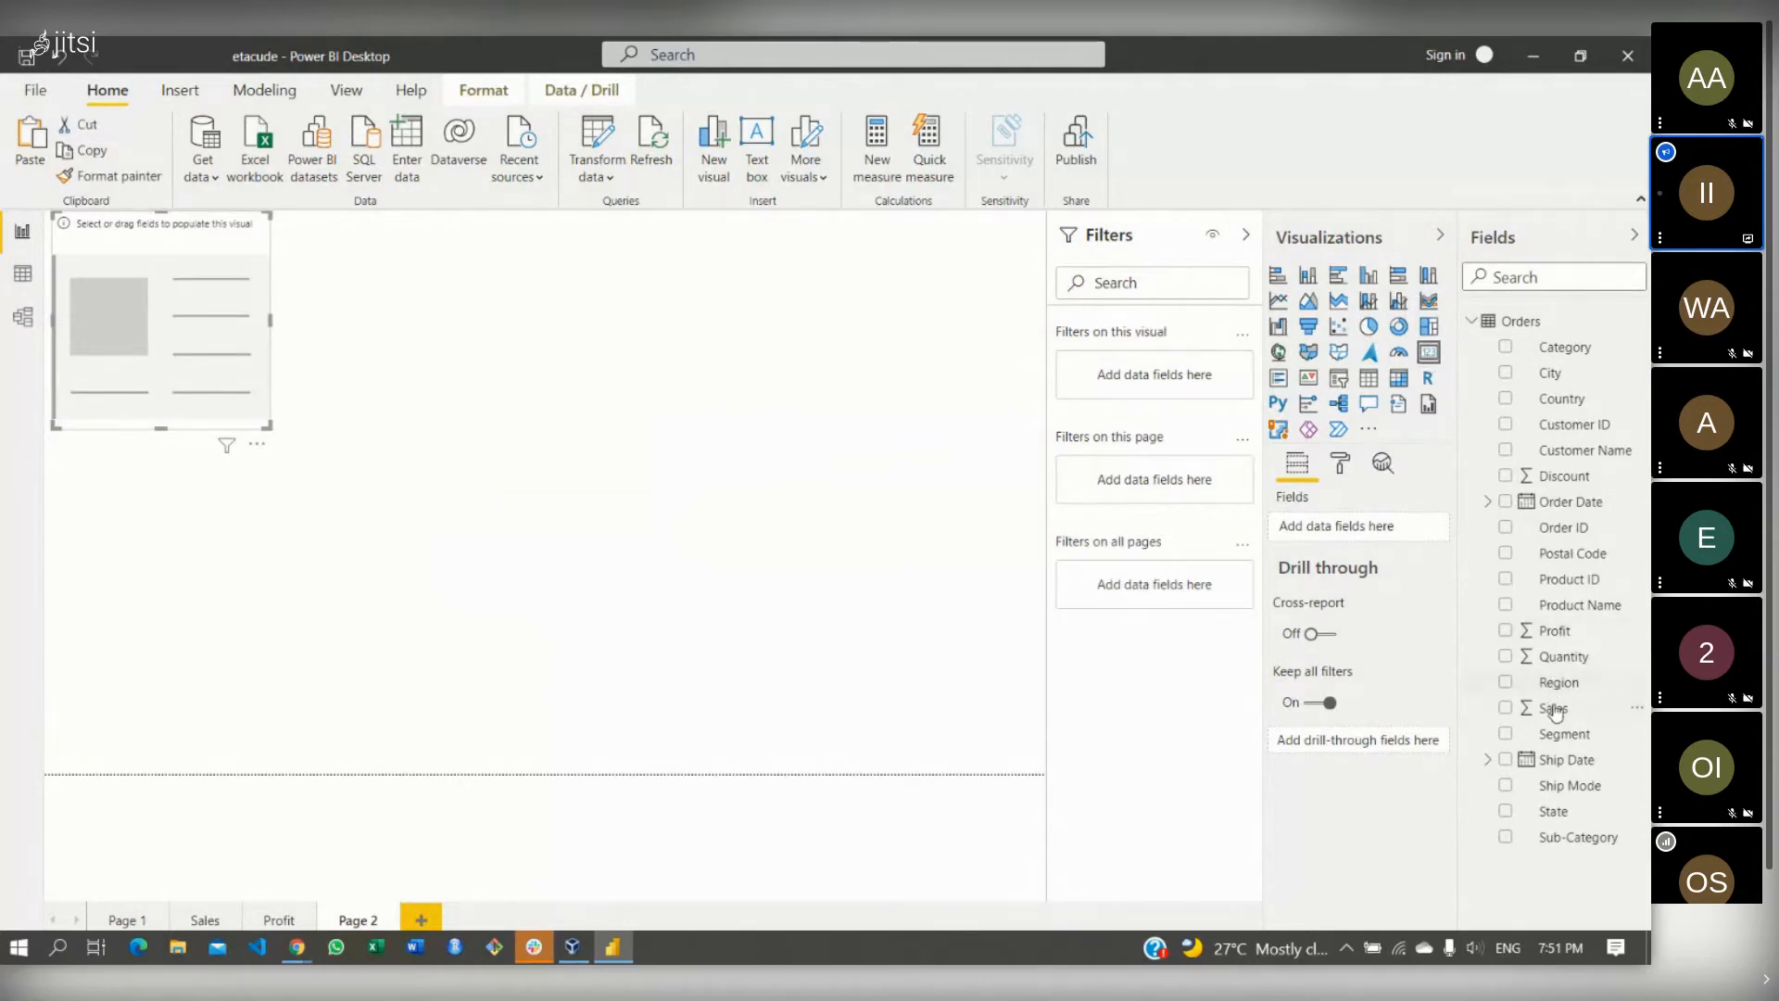
drag(1554, 711, 158, 295)
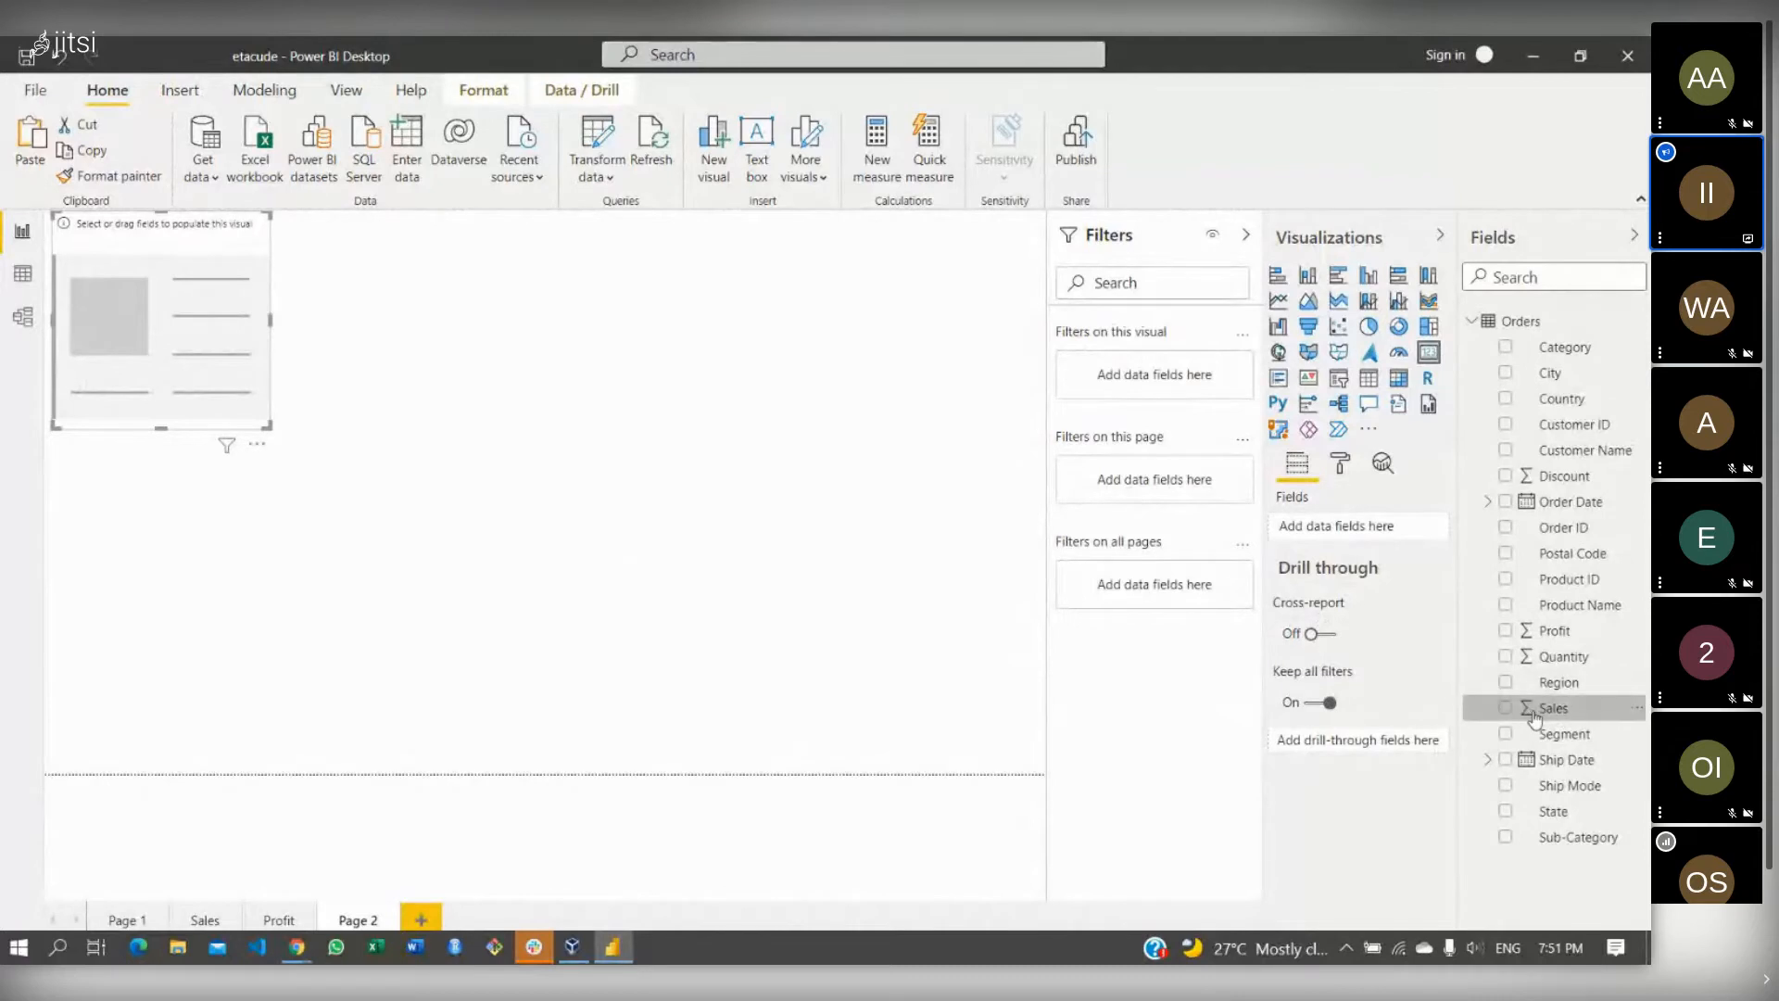
drag(1540, 708, 164, 380)
- Resize and position the Sales card at the top-left of the canvas
drag(238, 247, 333, 350)
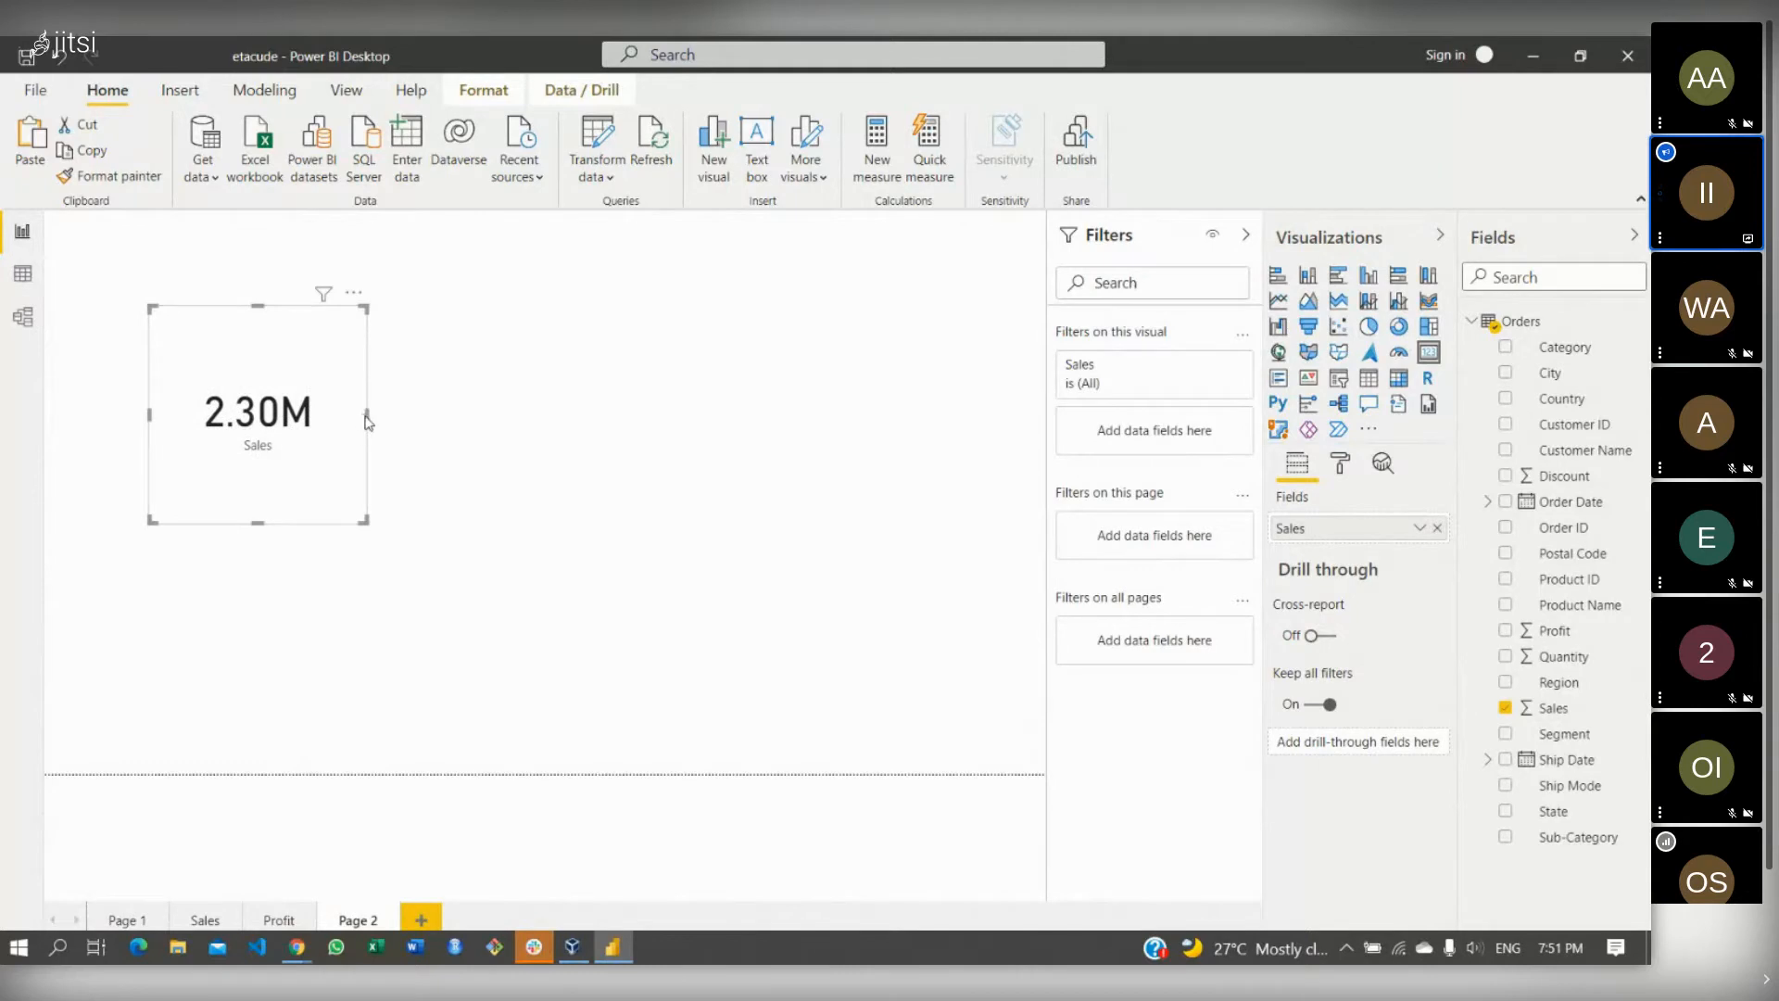
drag(366, 415, 511, 407)
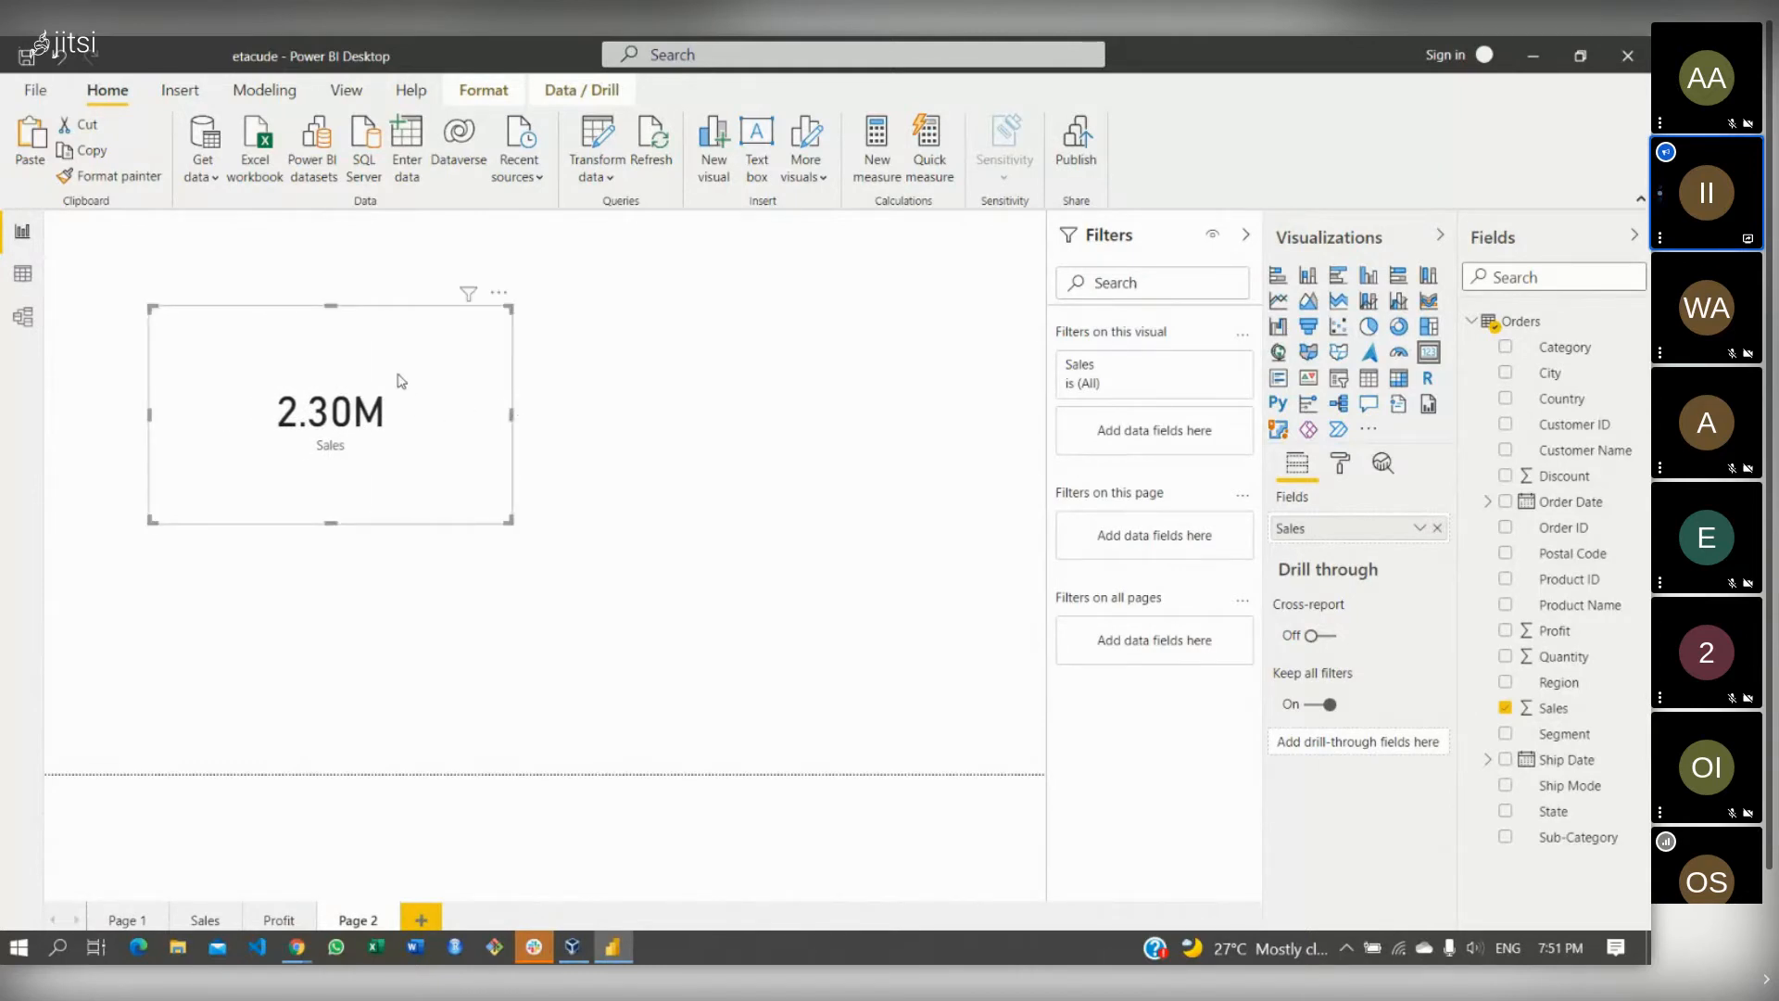
drag(367, 359, 286, 289)
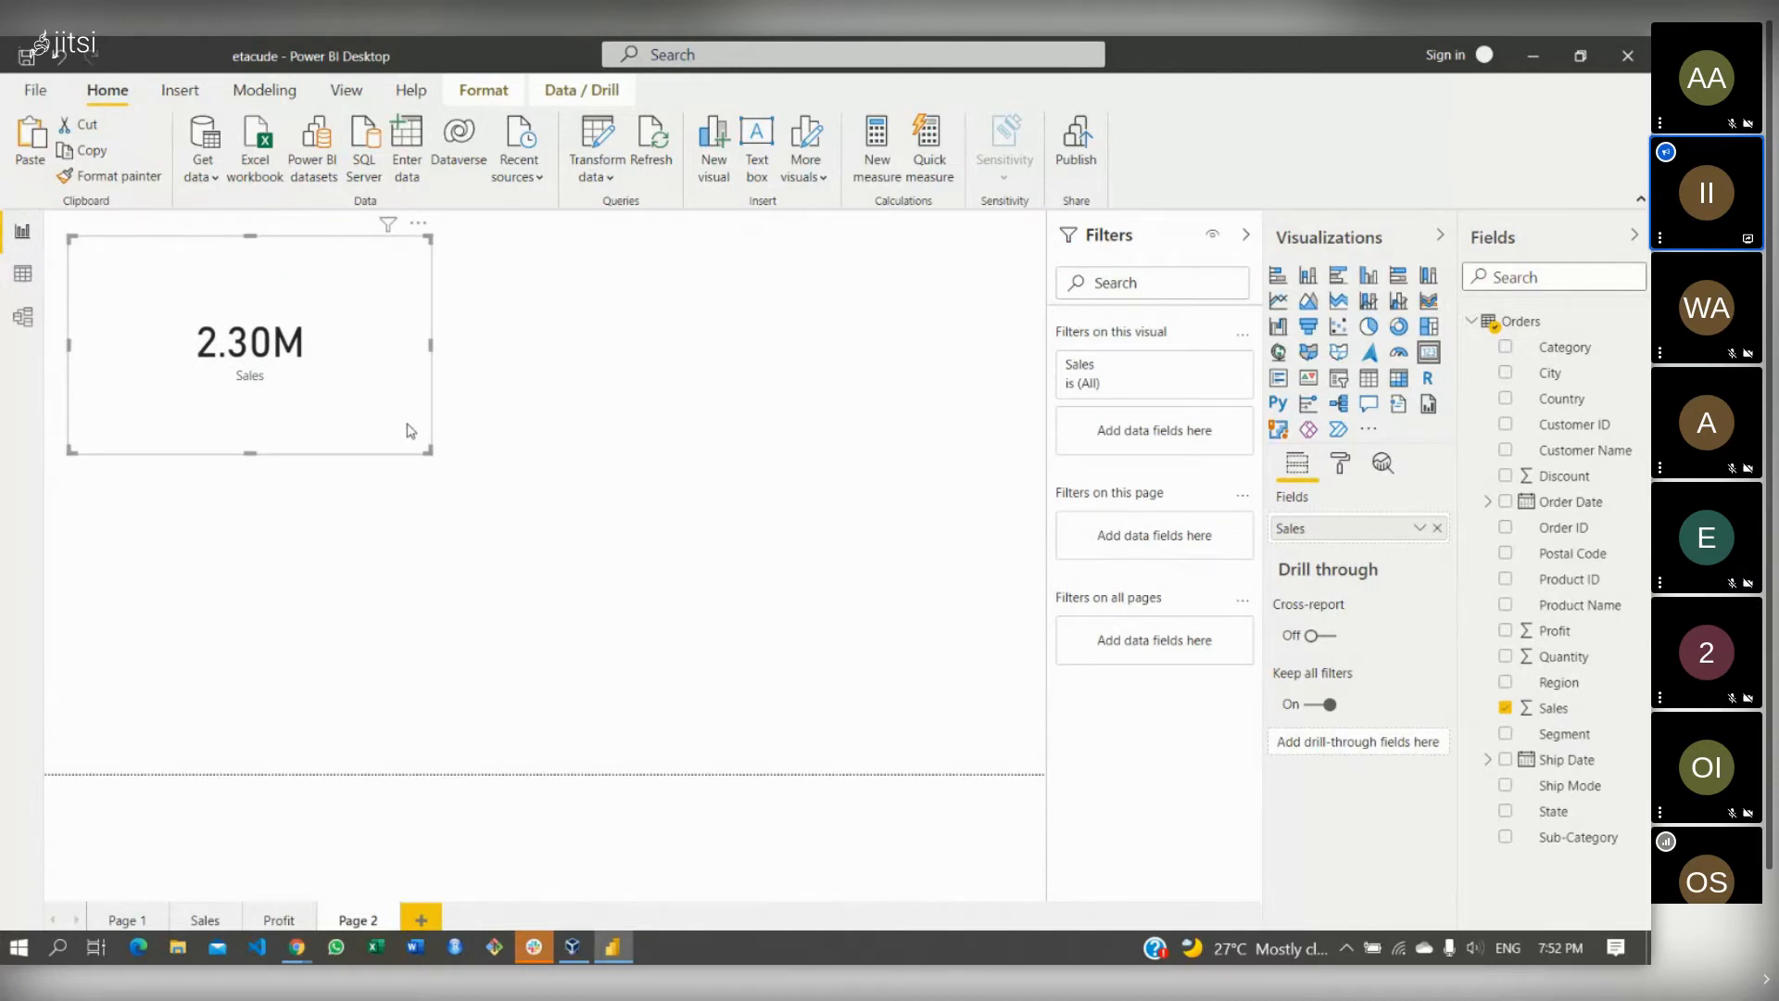
drag(425, 450, 402, 415)
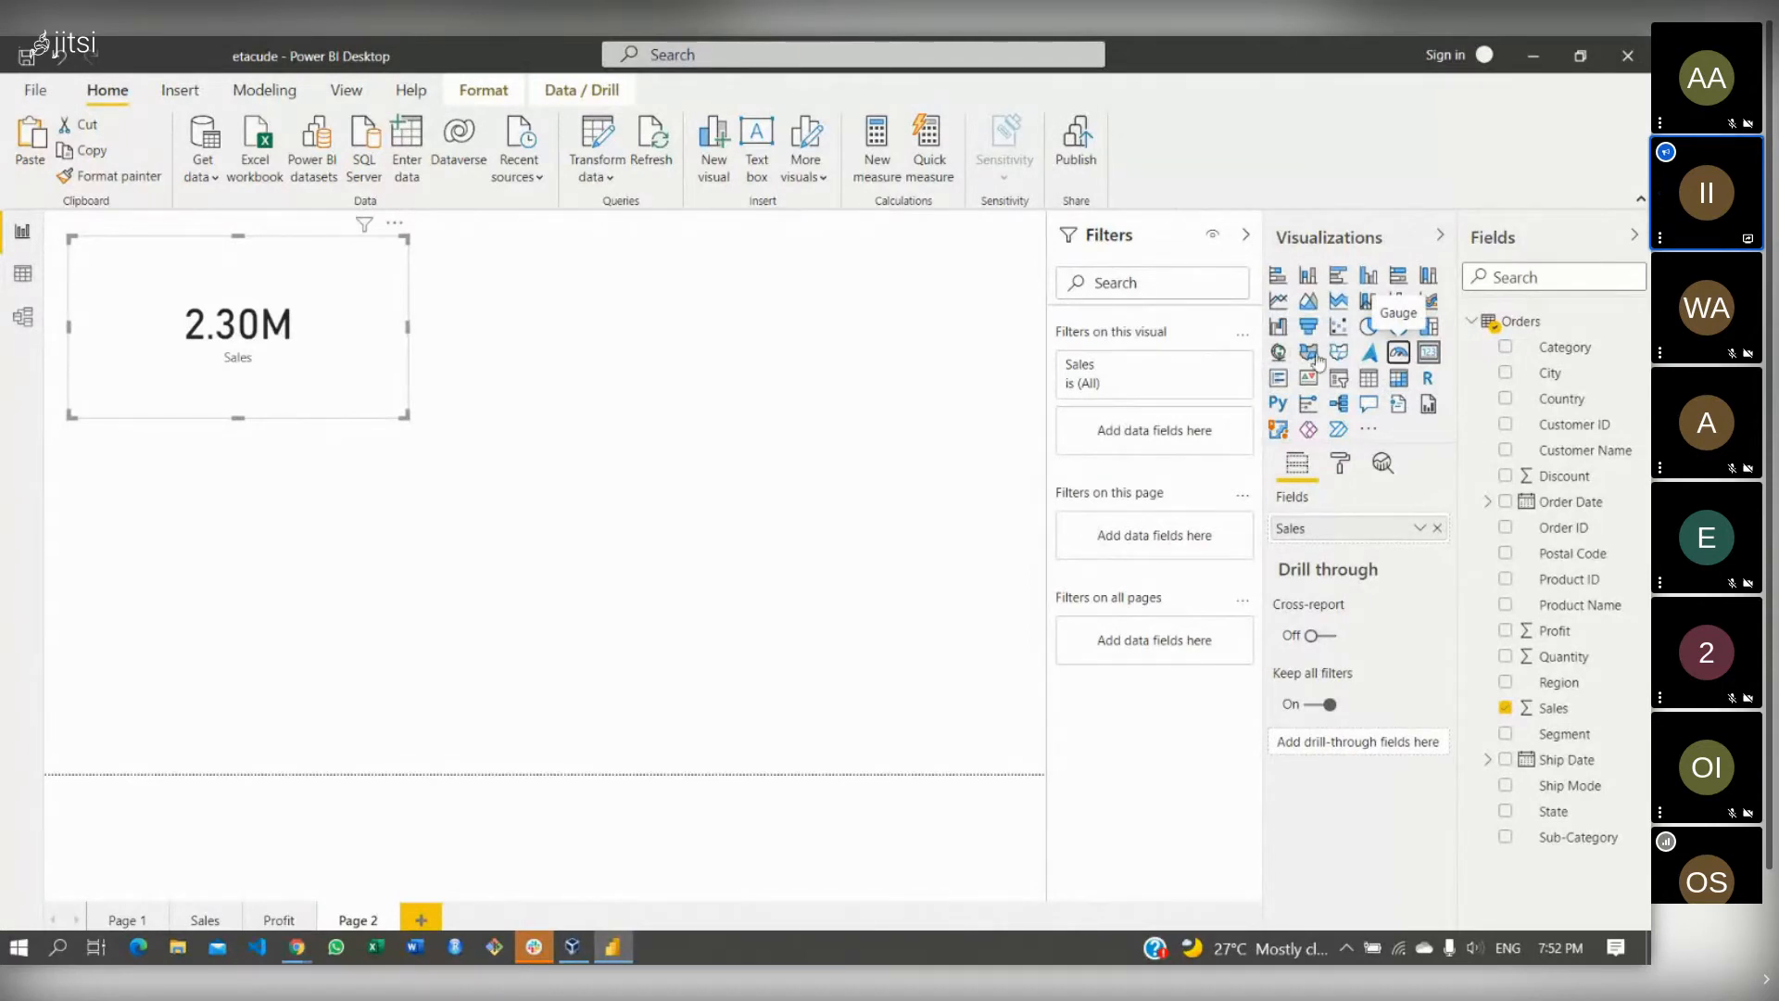
- Add an empty gauge below the Sales card and enlarge it
click(1399, 354)
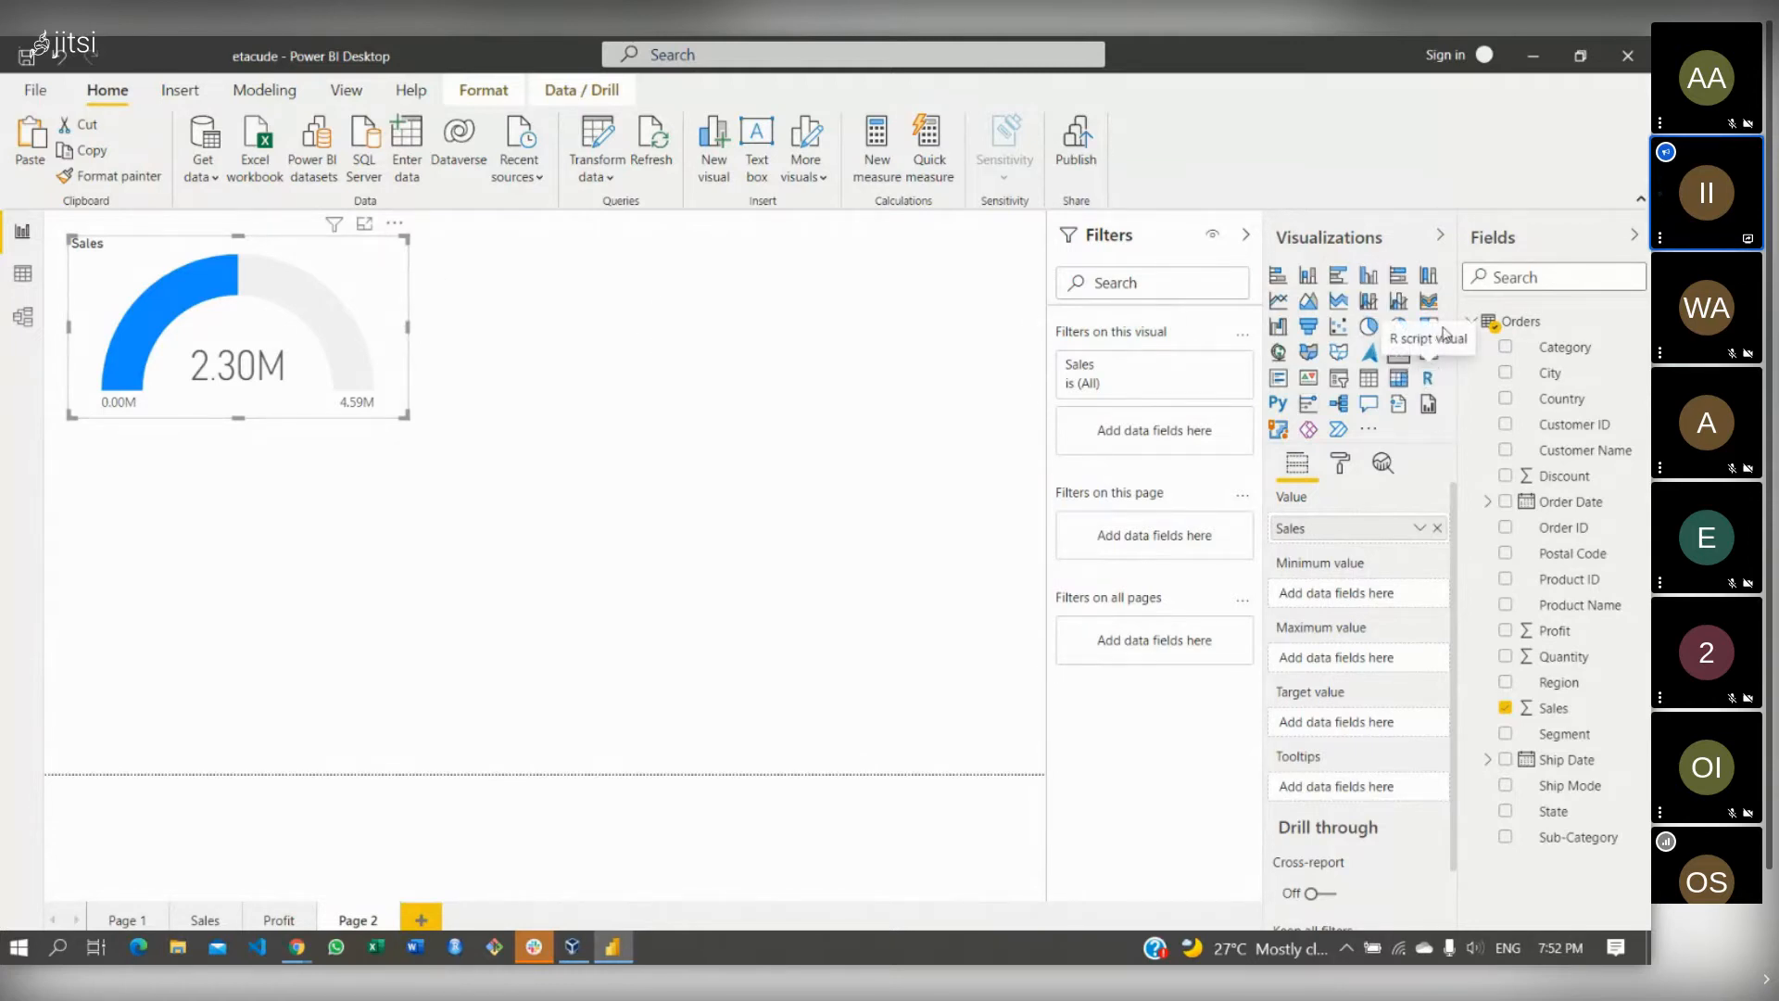
click(1425, 358)
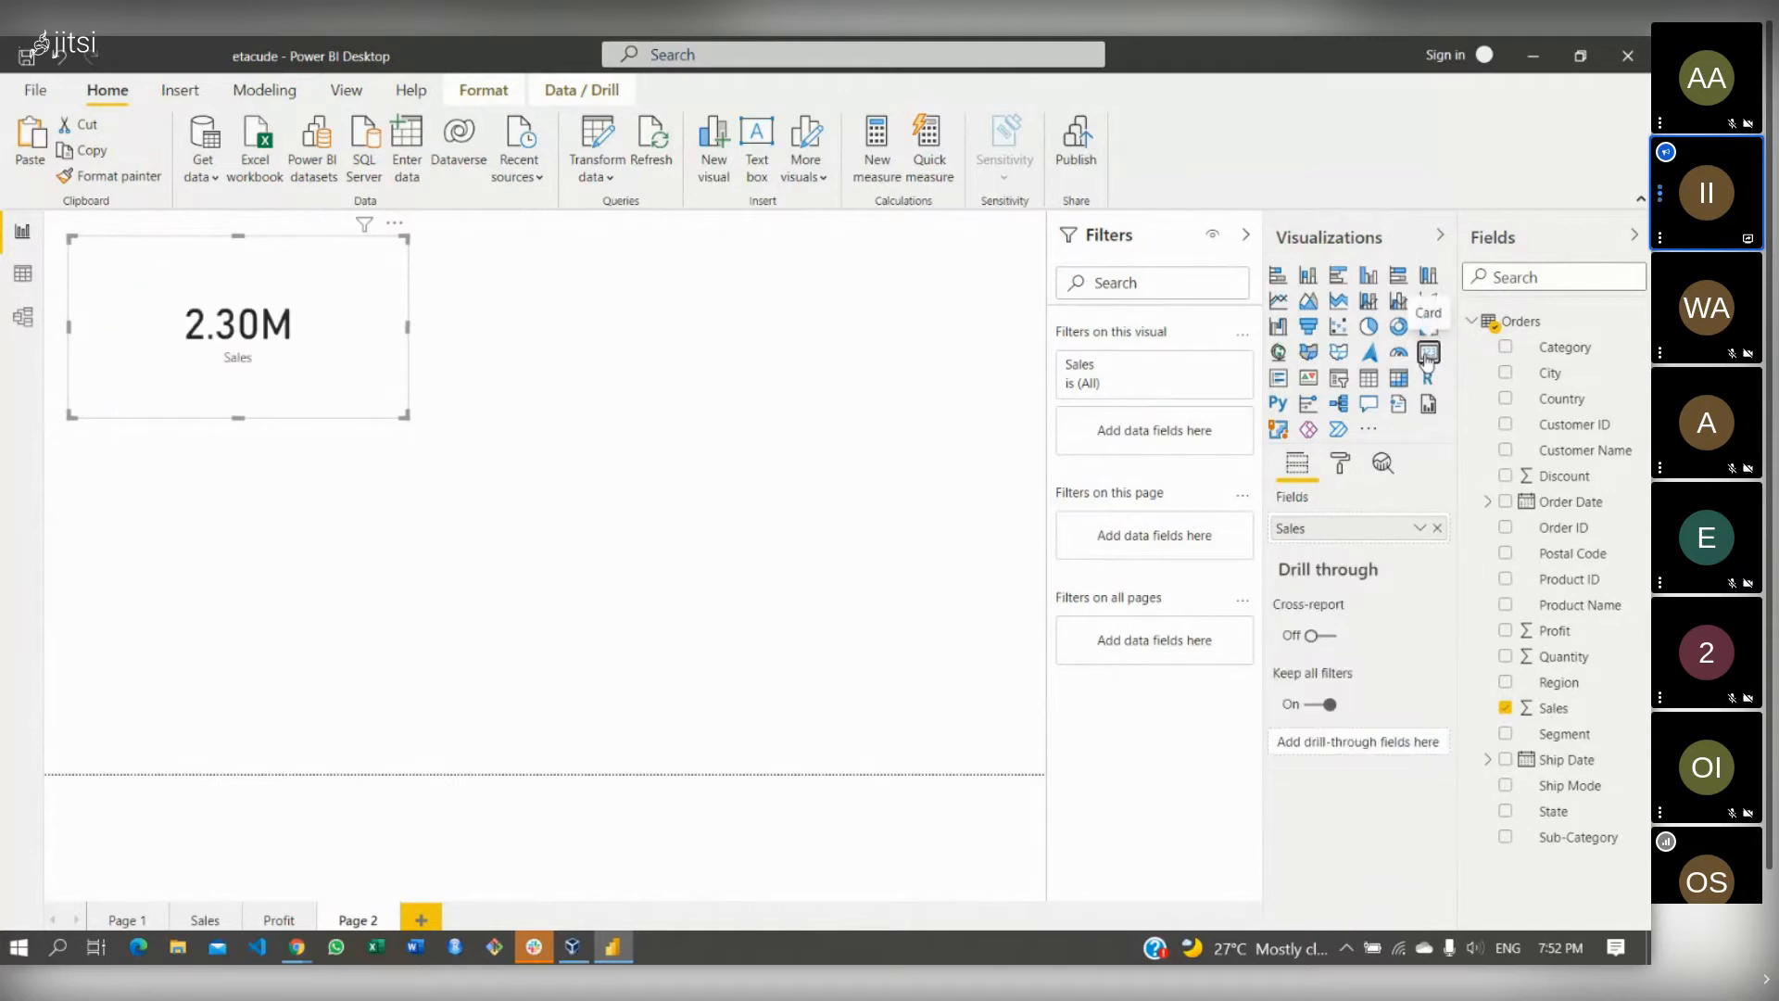
click(776, 325)
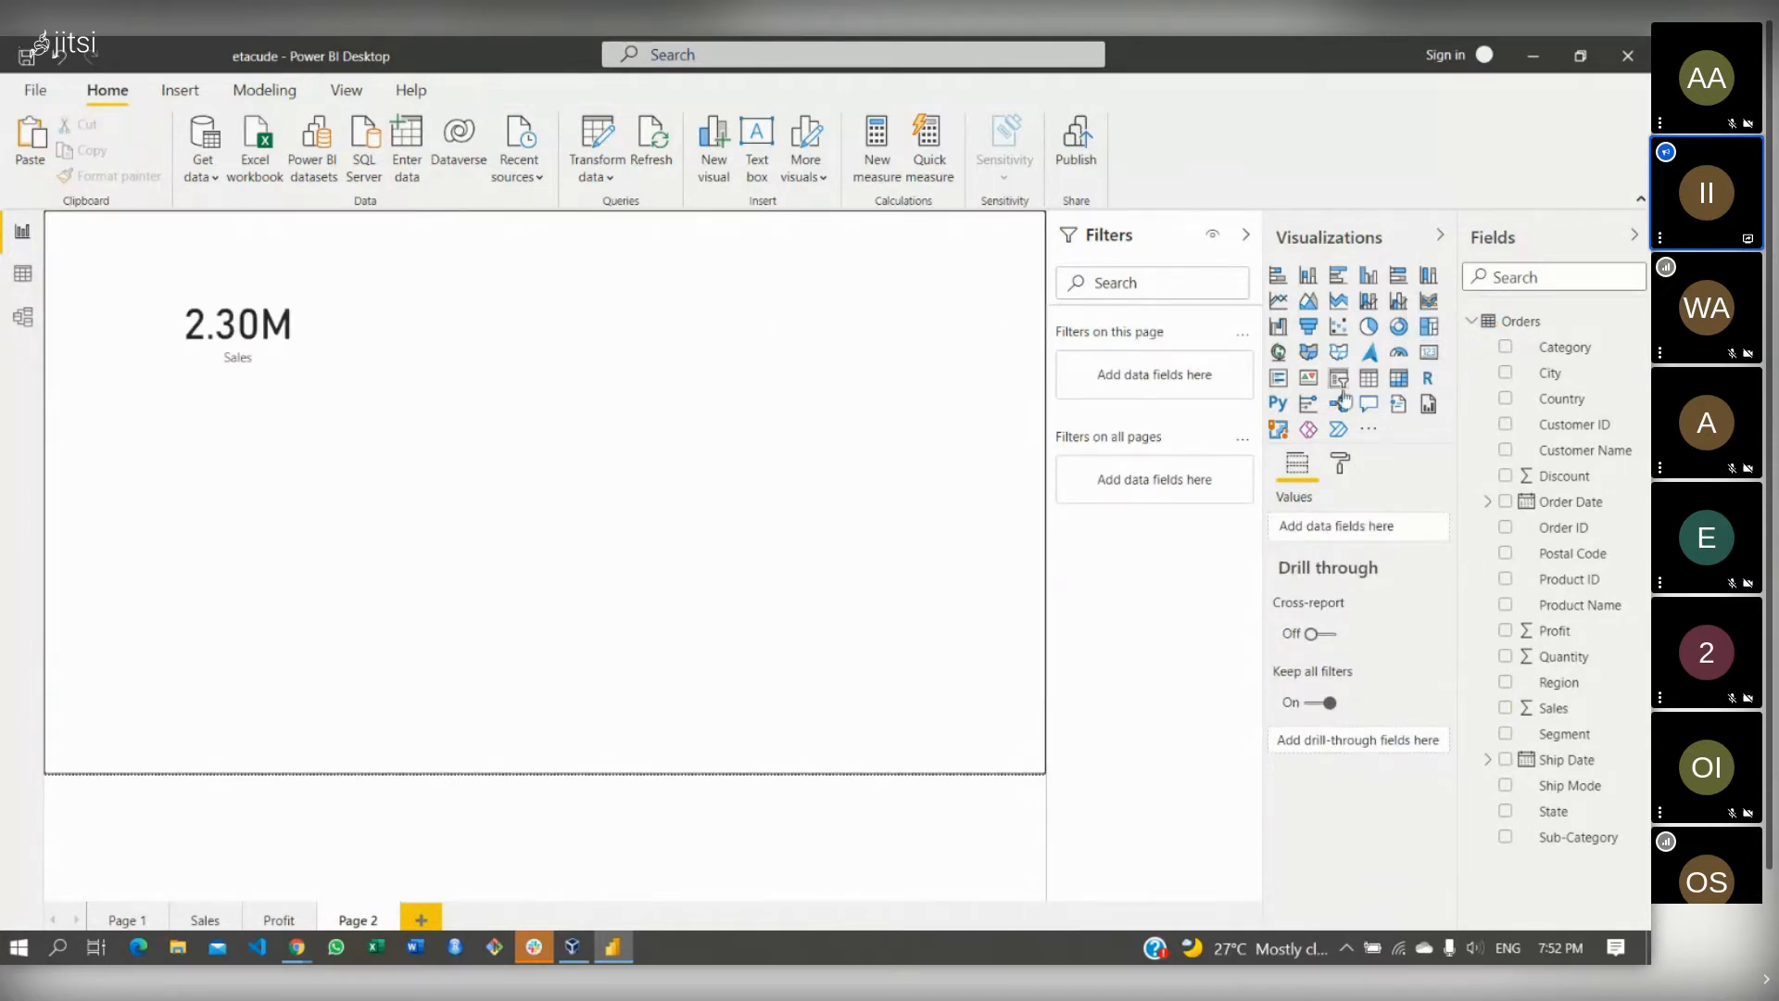
click(1397, 353)
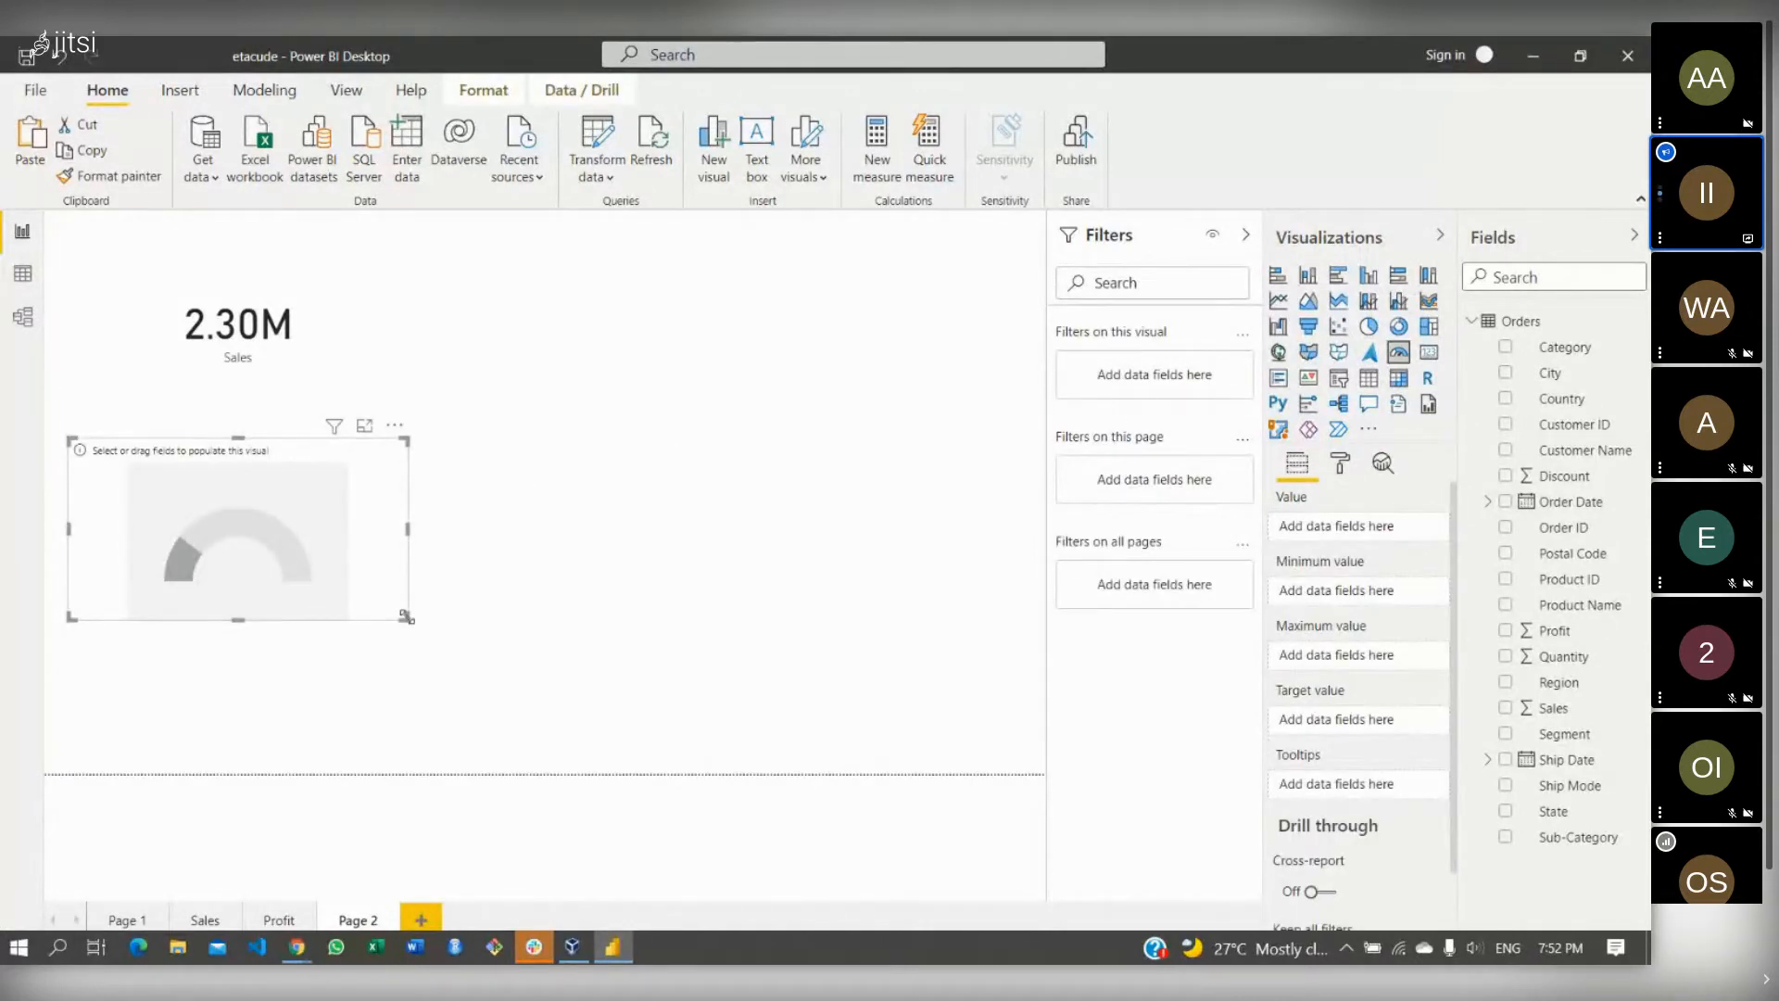
drag(405, 616, 505, 637)
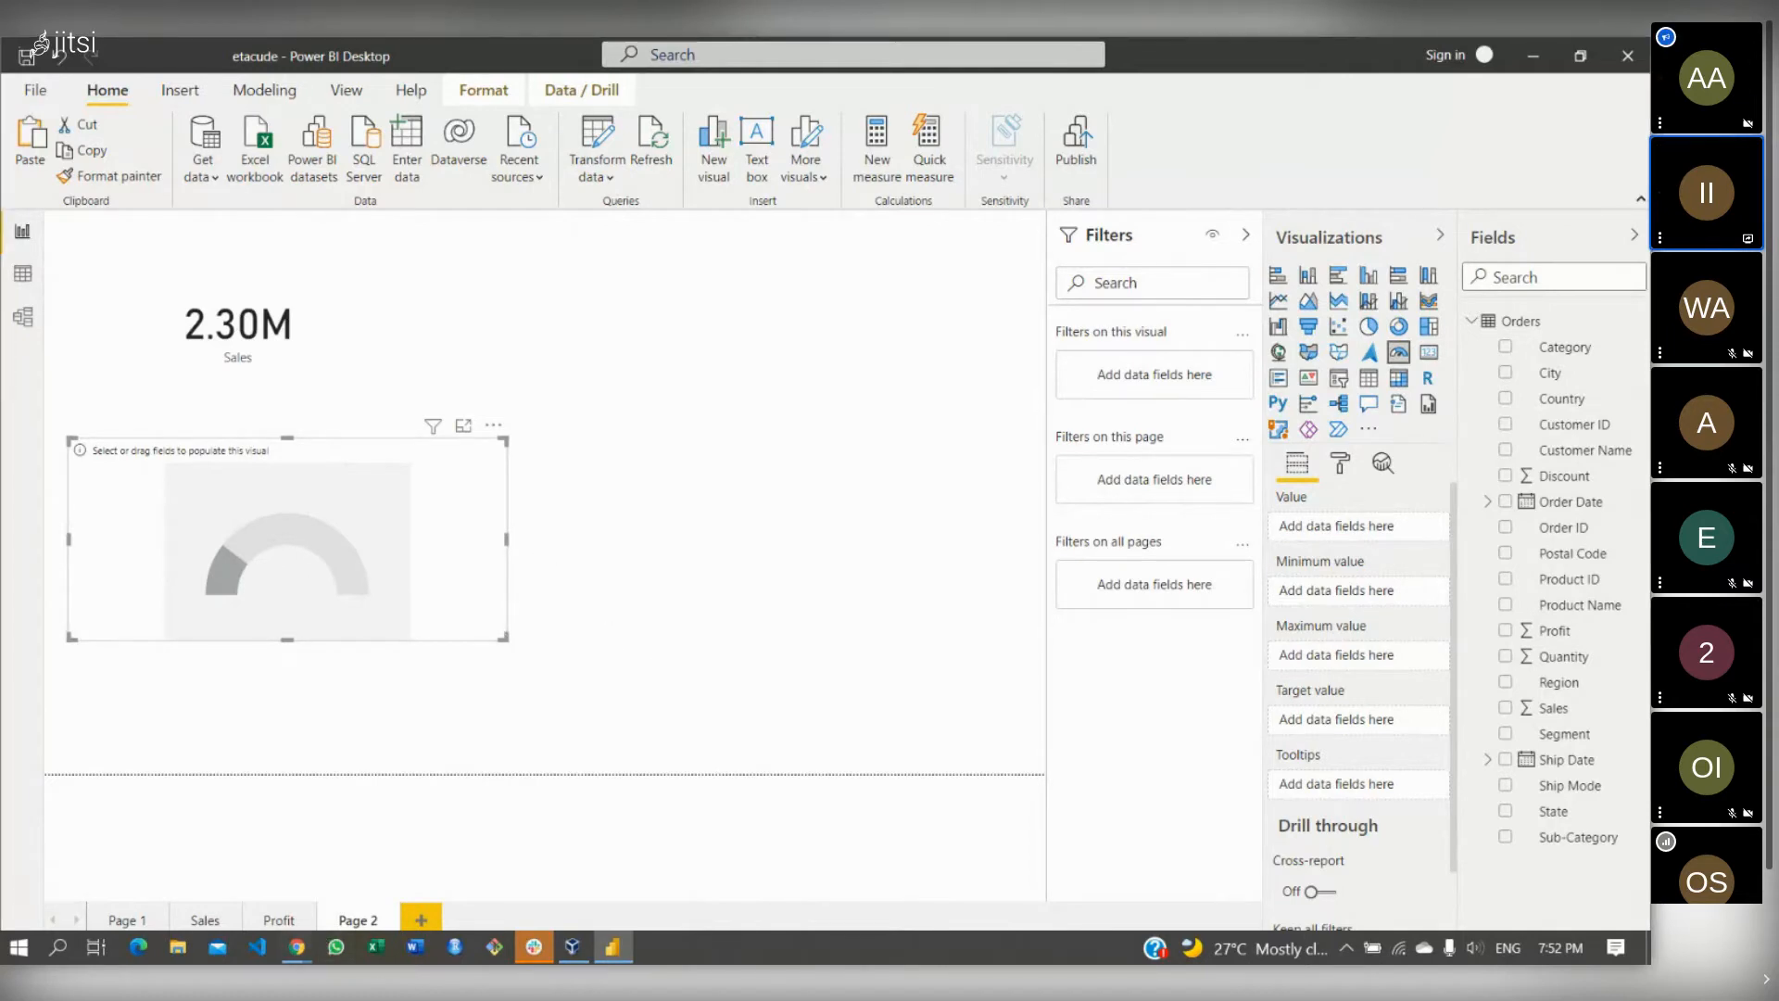
- Add an empty multi-row card beneath the gauge
mouse_move(304, 951)
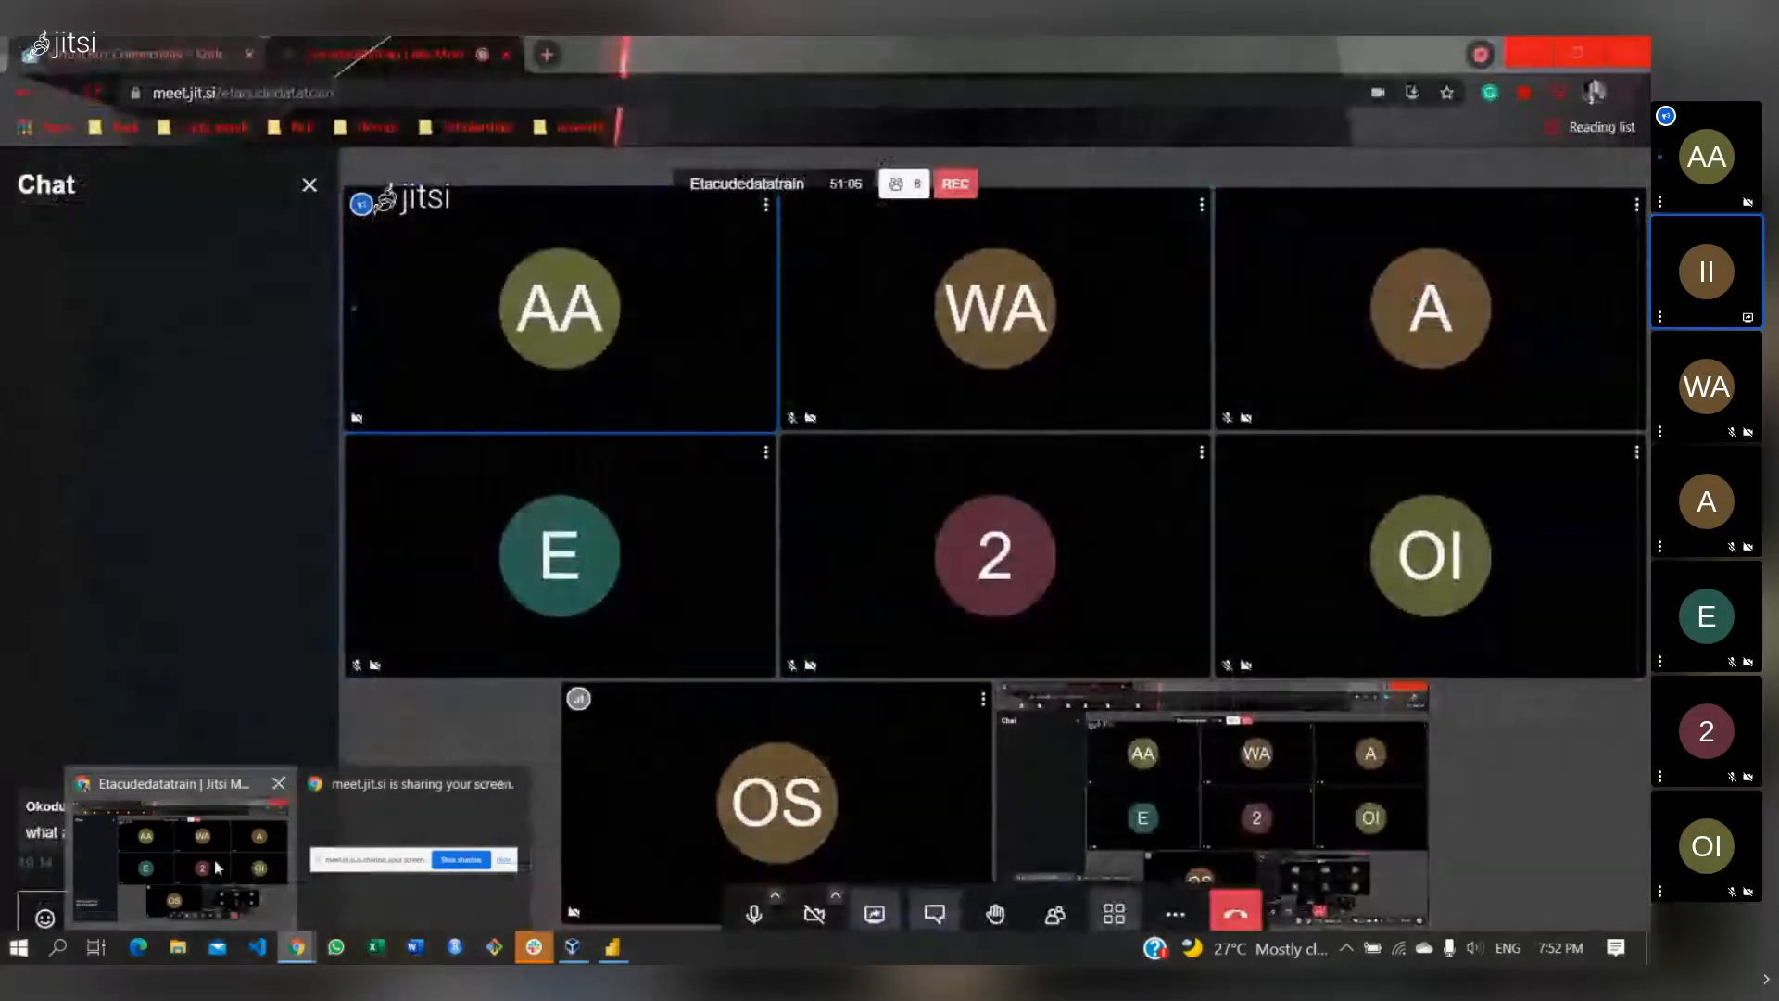
click(243, 866)
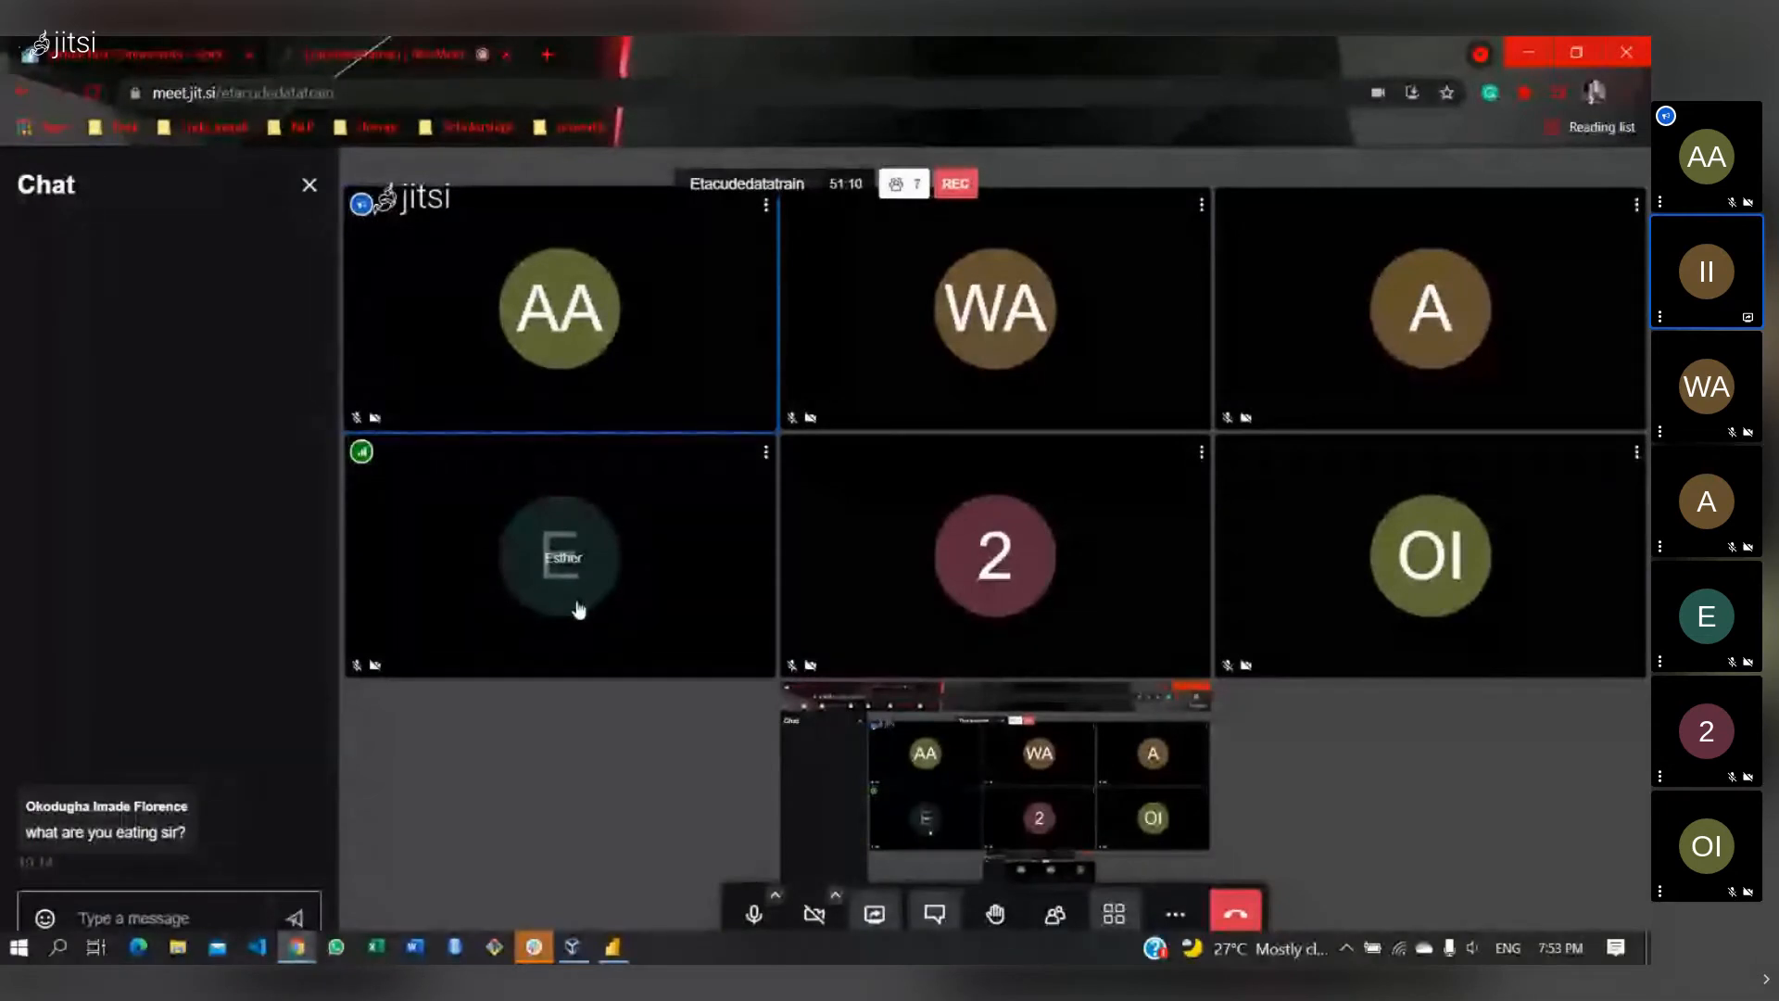
click(612, 946)
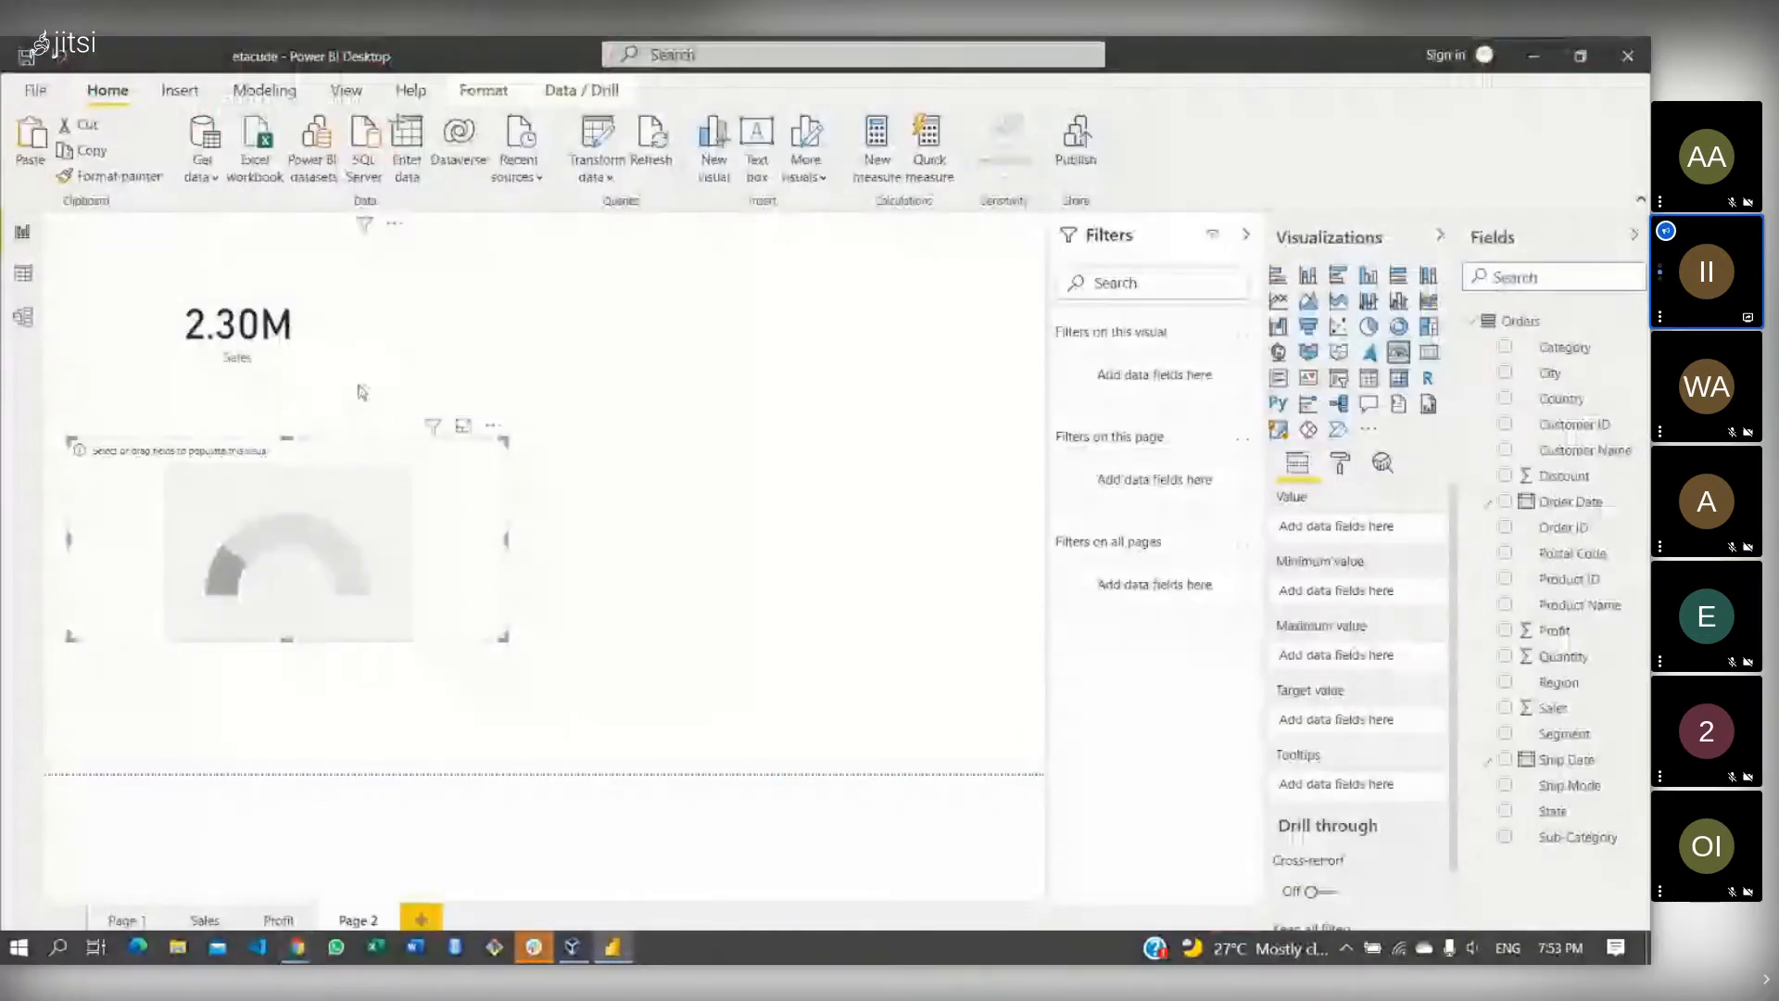
click(665, 465)
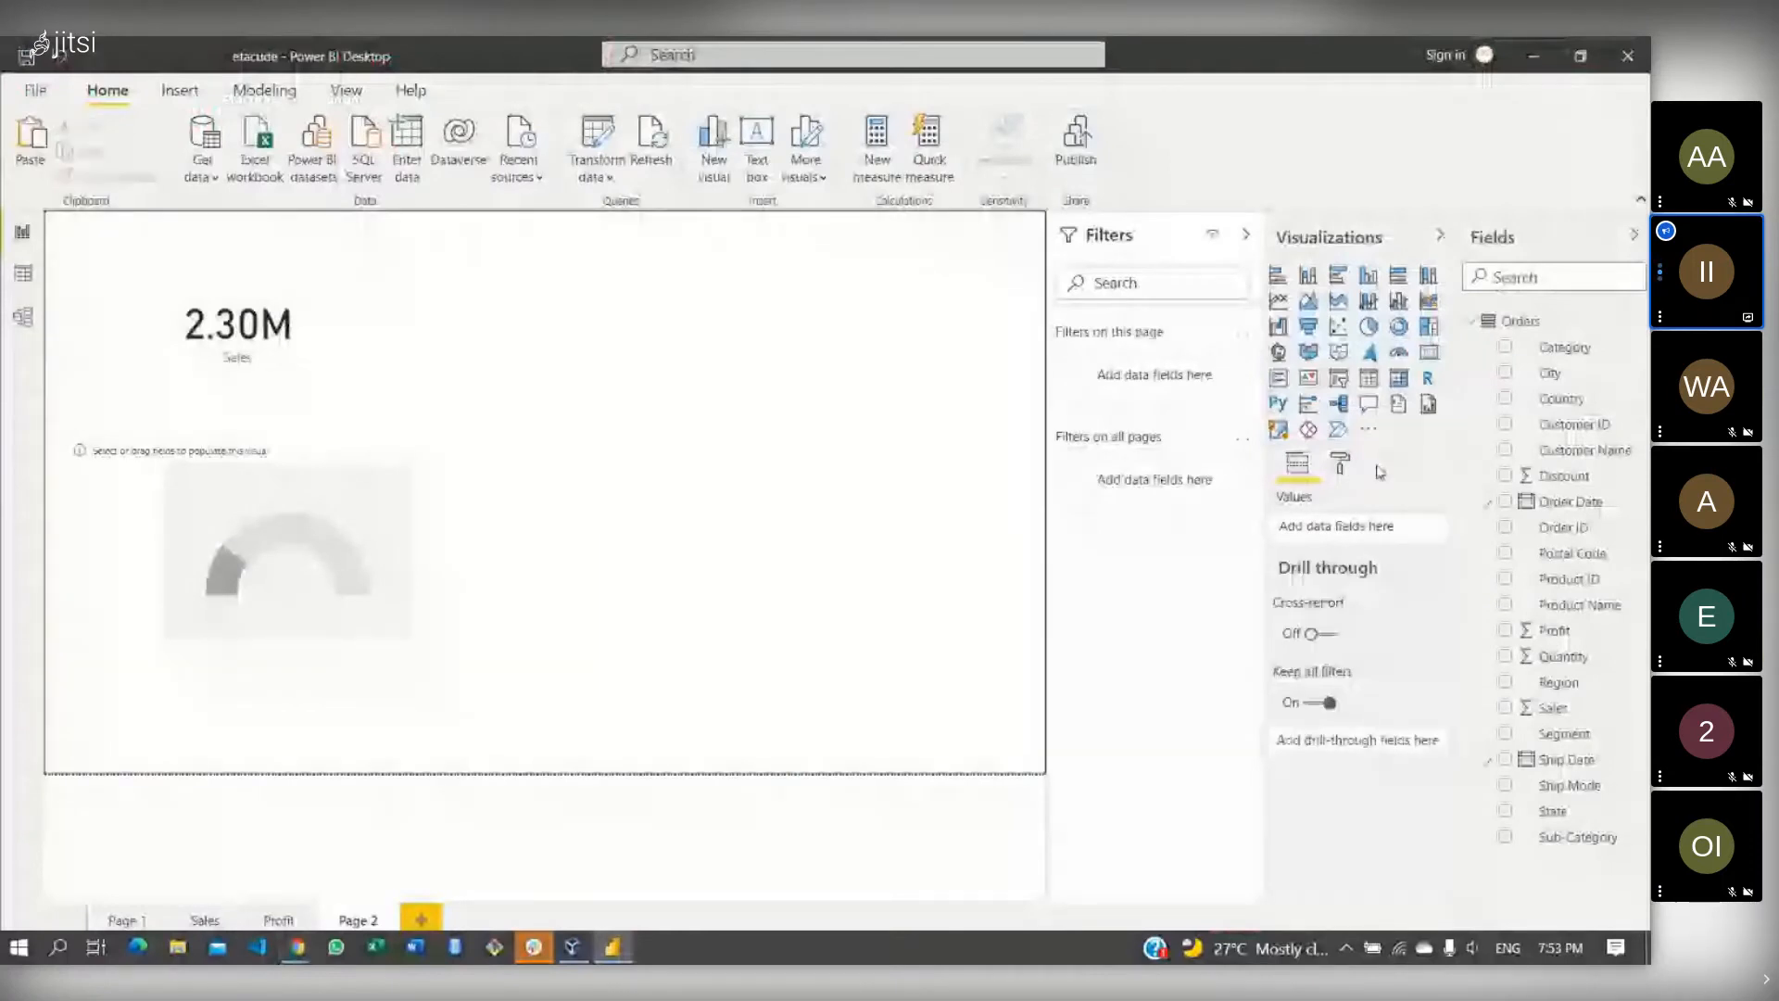
click(1428, 356)
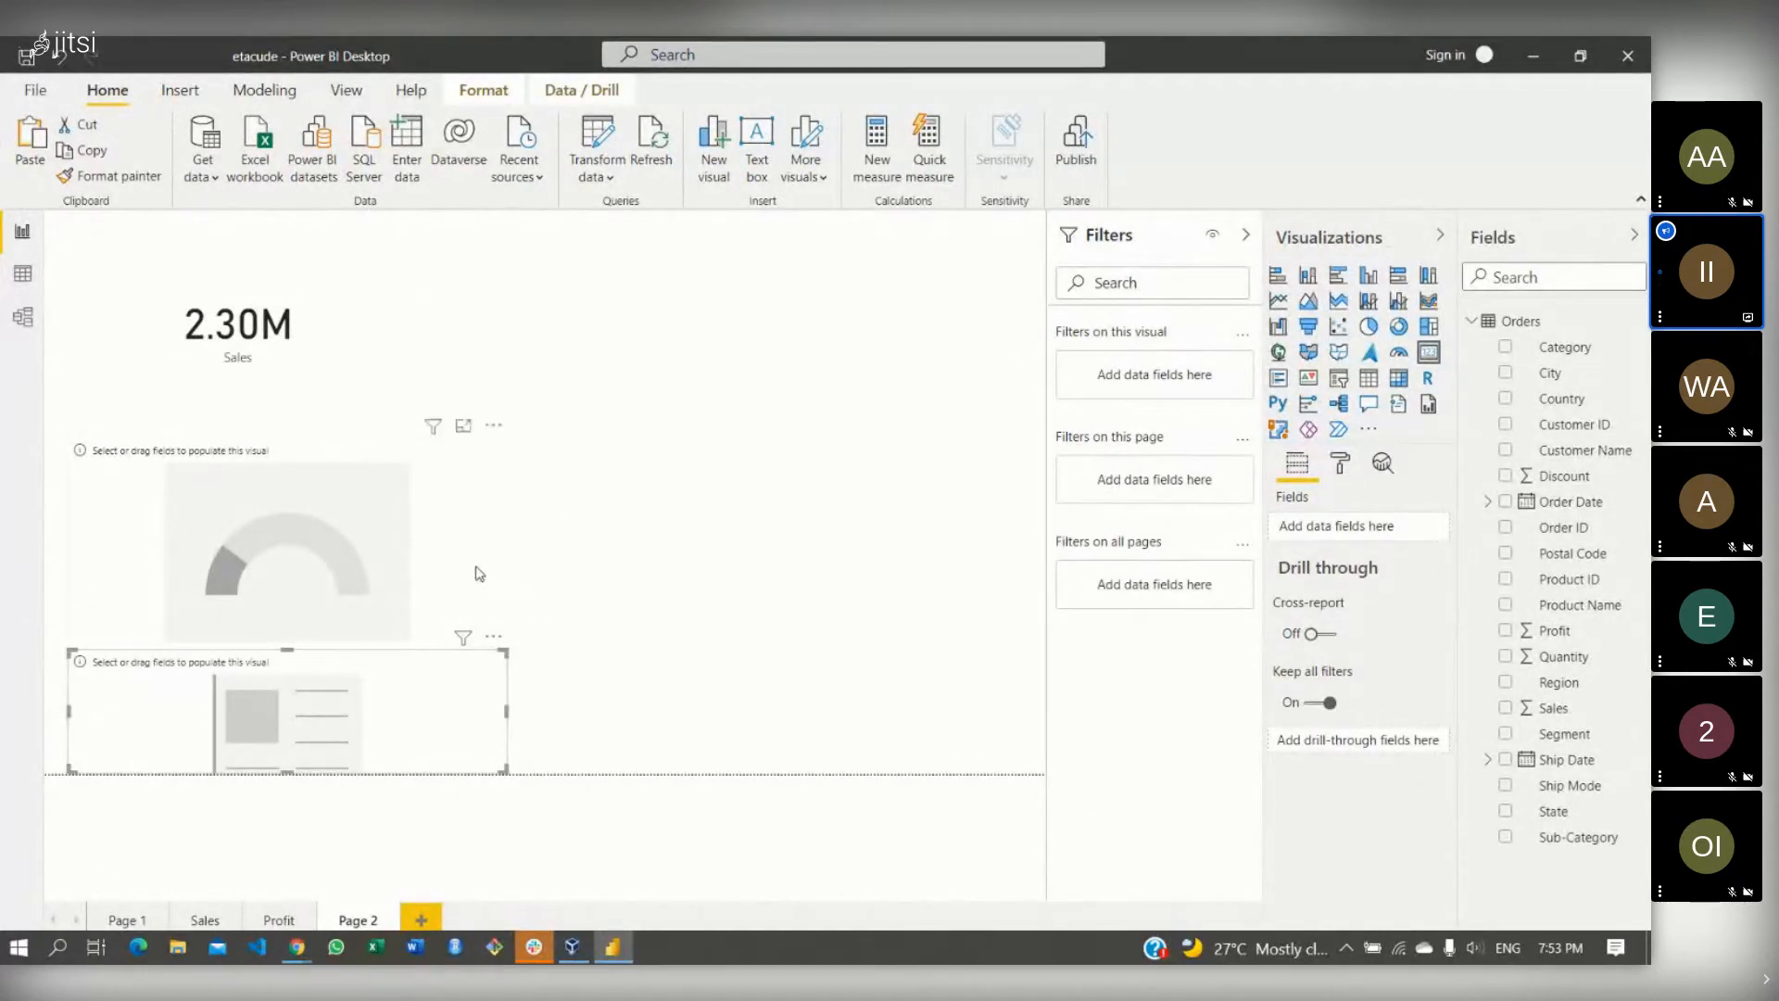
- Place the new card beside the Sales card and fill it with Profit, showing 286.40K
drag(393, 651, 718, 289)
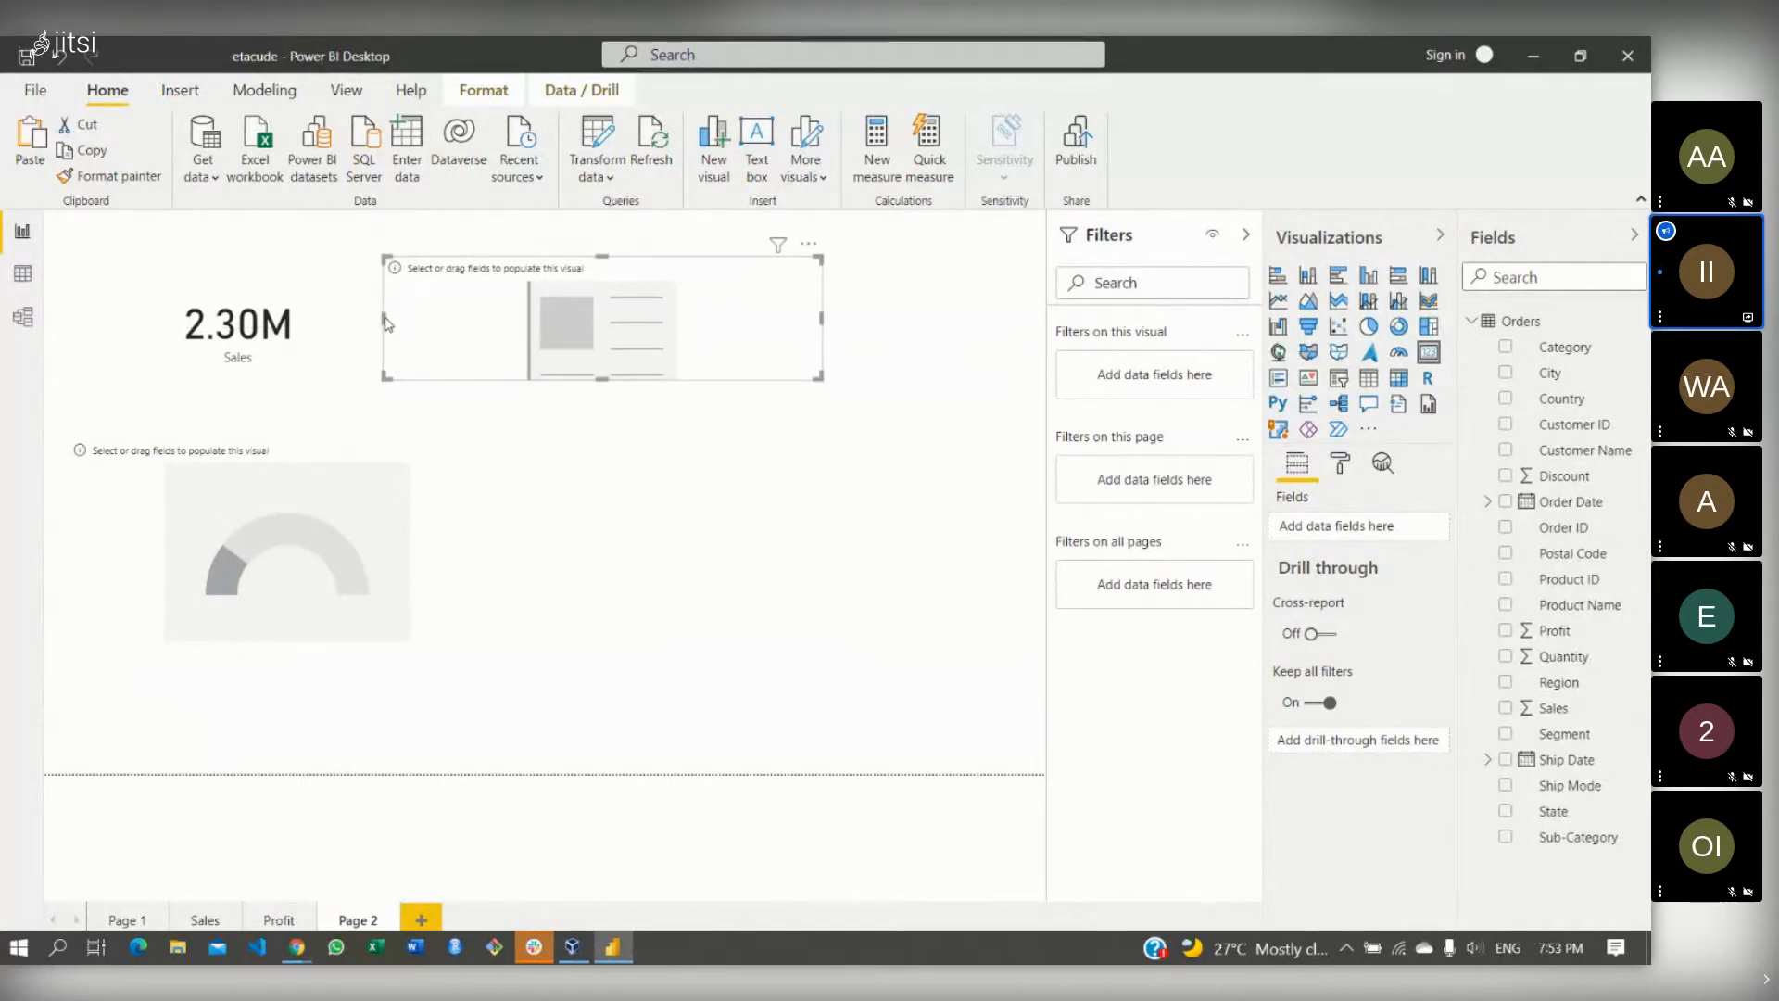
drag(383, 317, 452, 317)
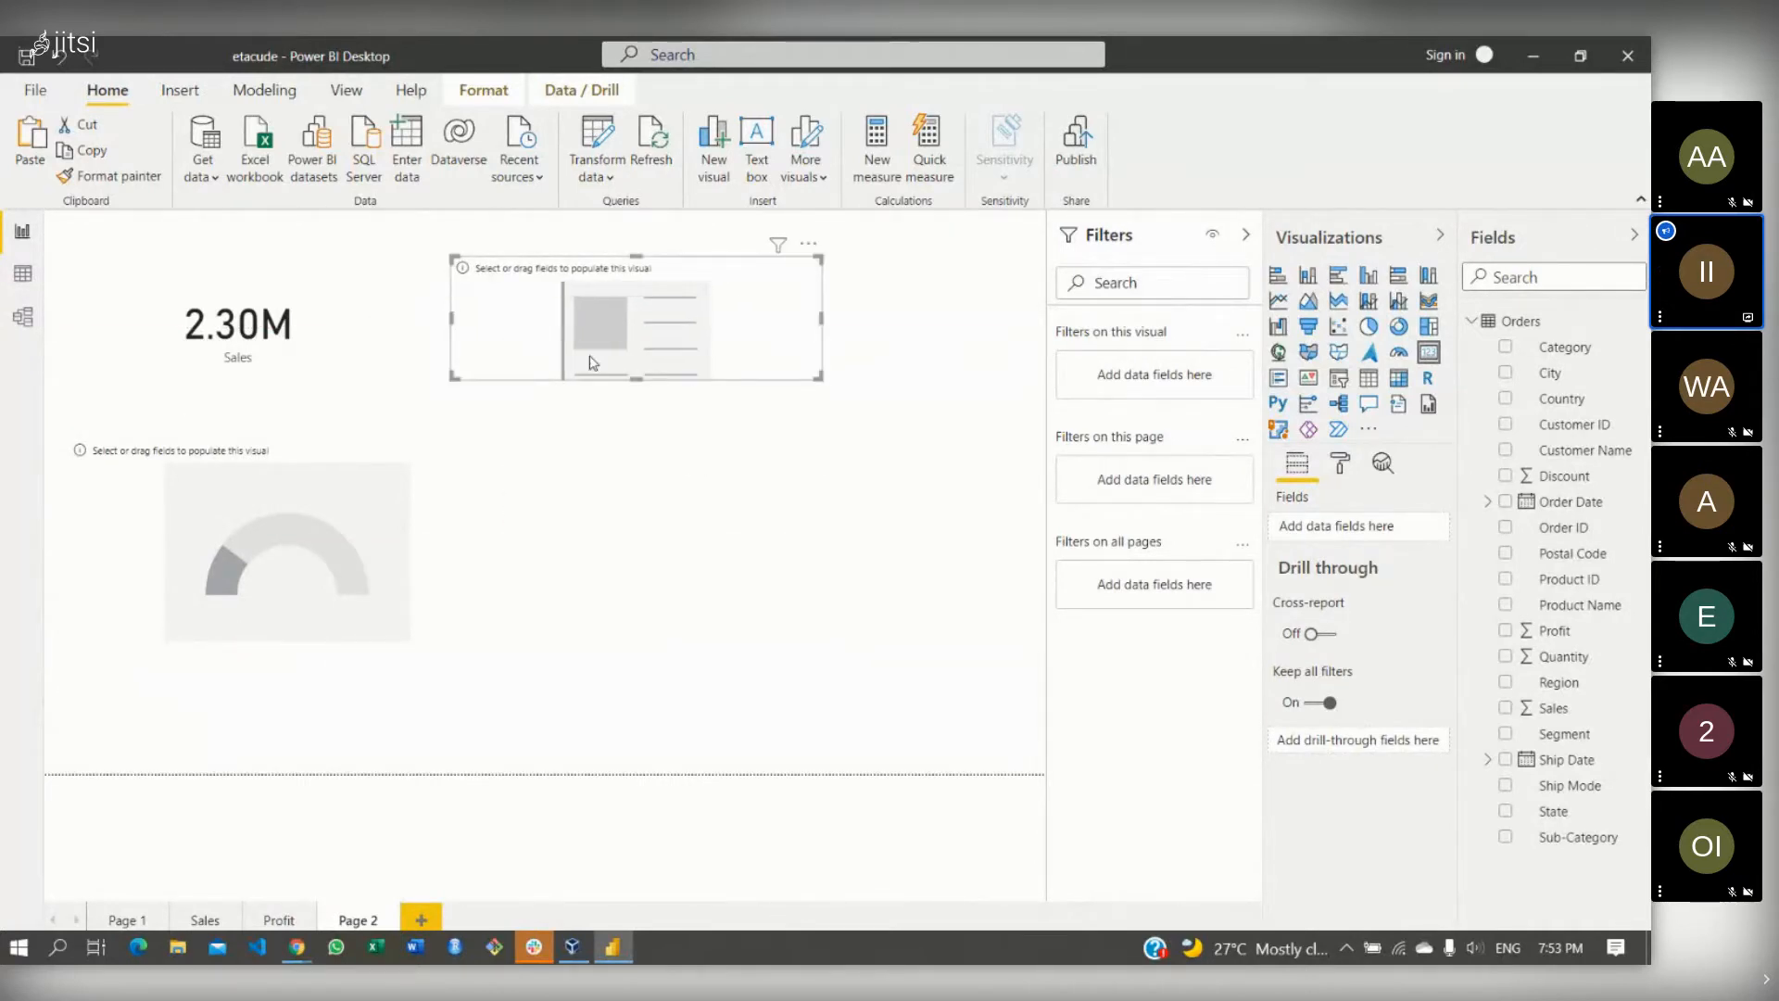
drag(636, 376, 648, 433)
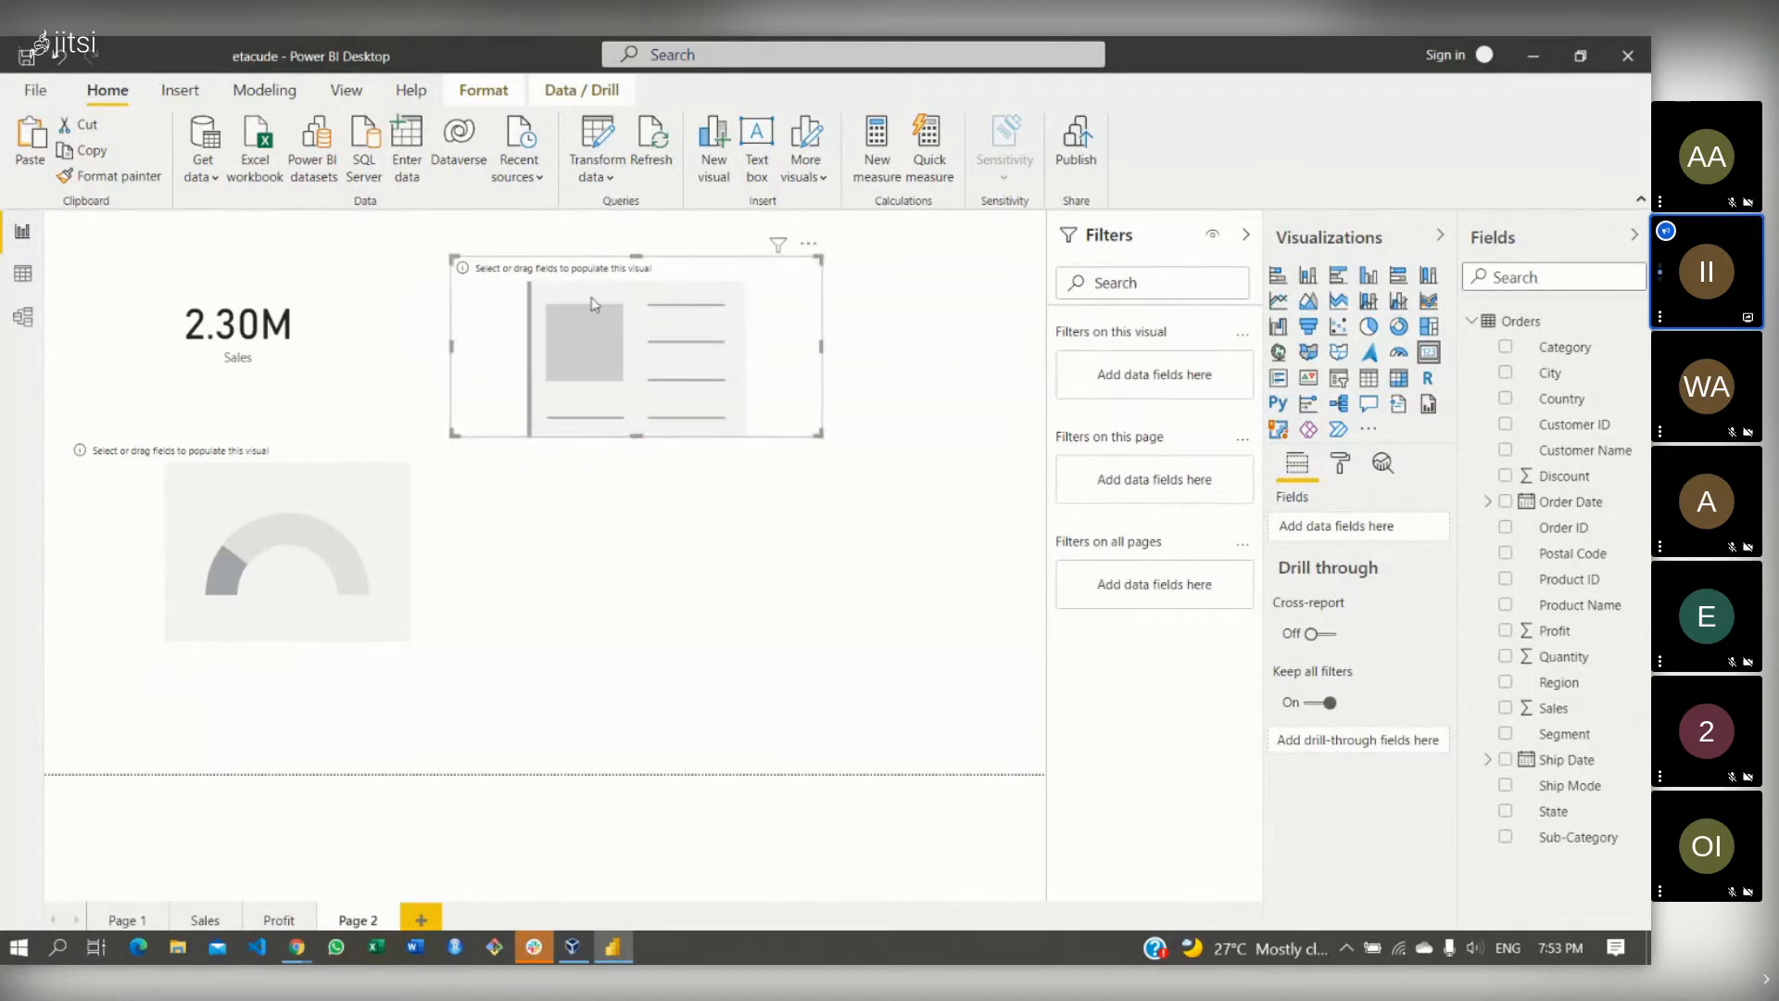
drag(481, 299, 475, 271)
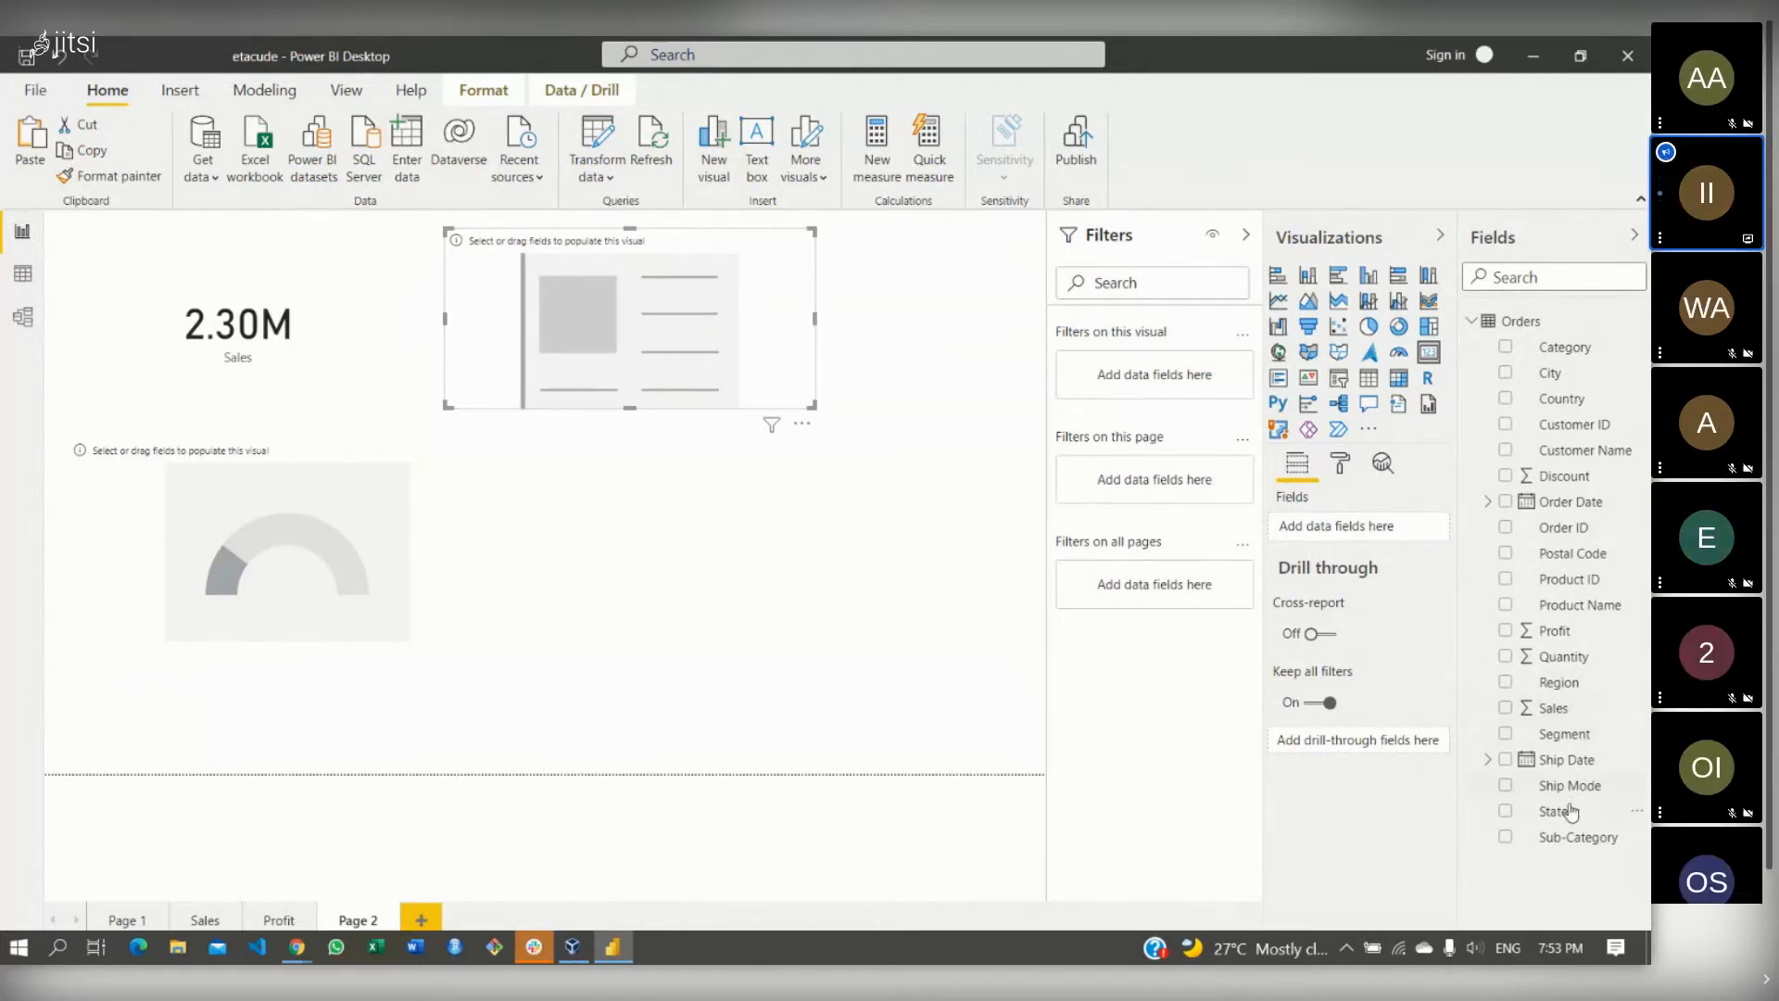
drag(1566, 632, 1357, 528)
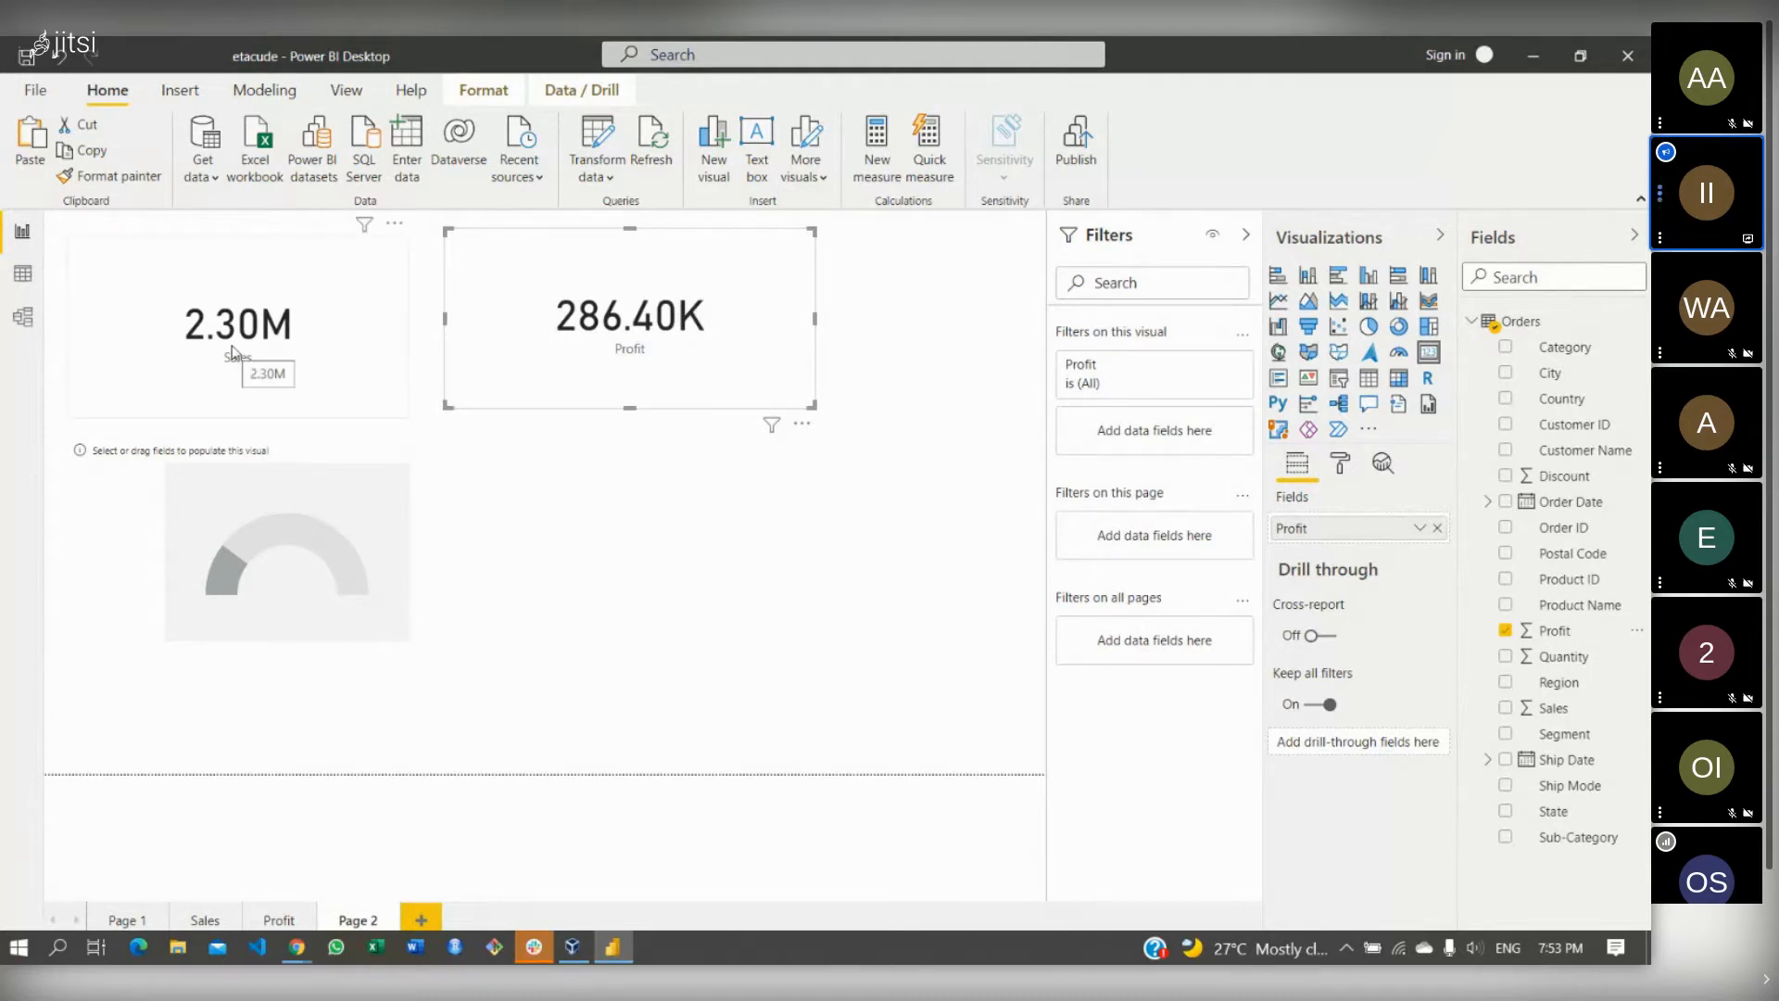
click(370, 511)
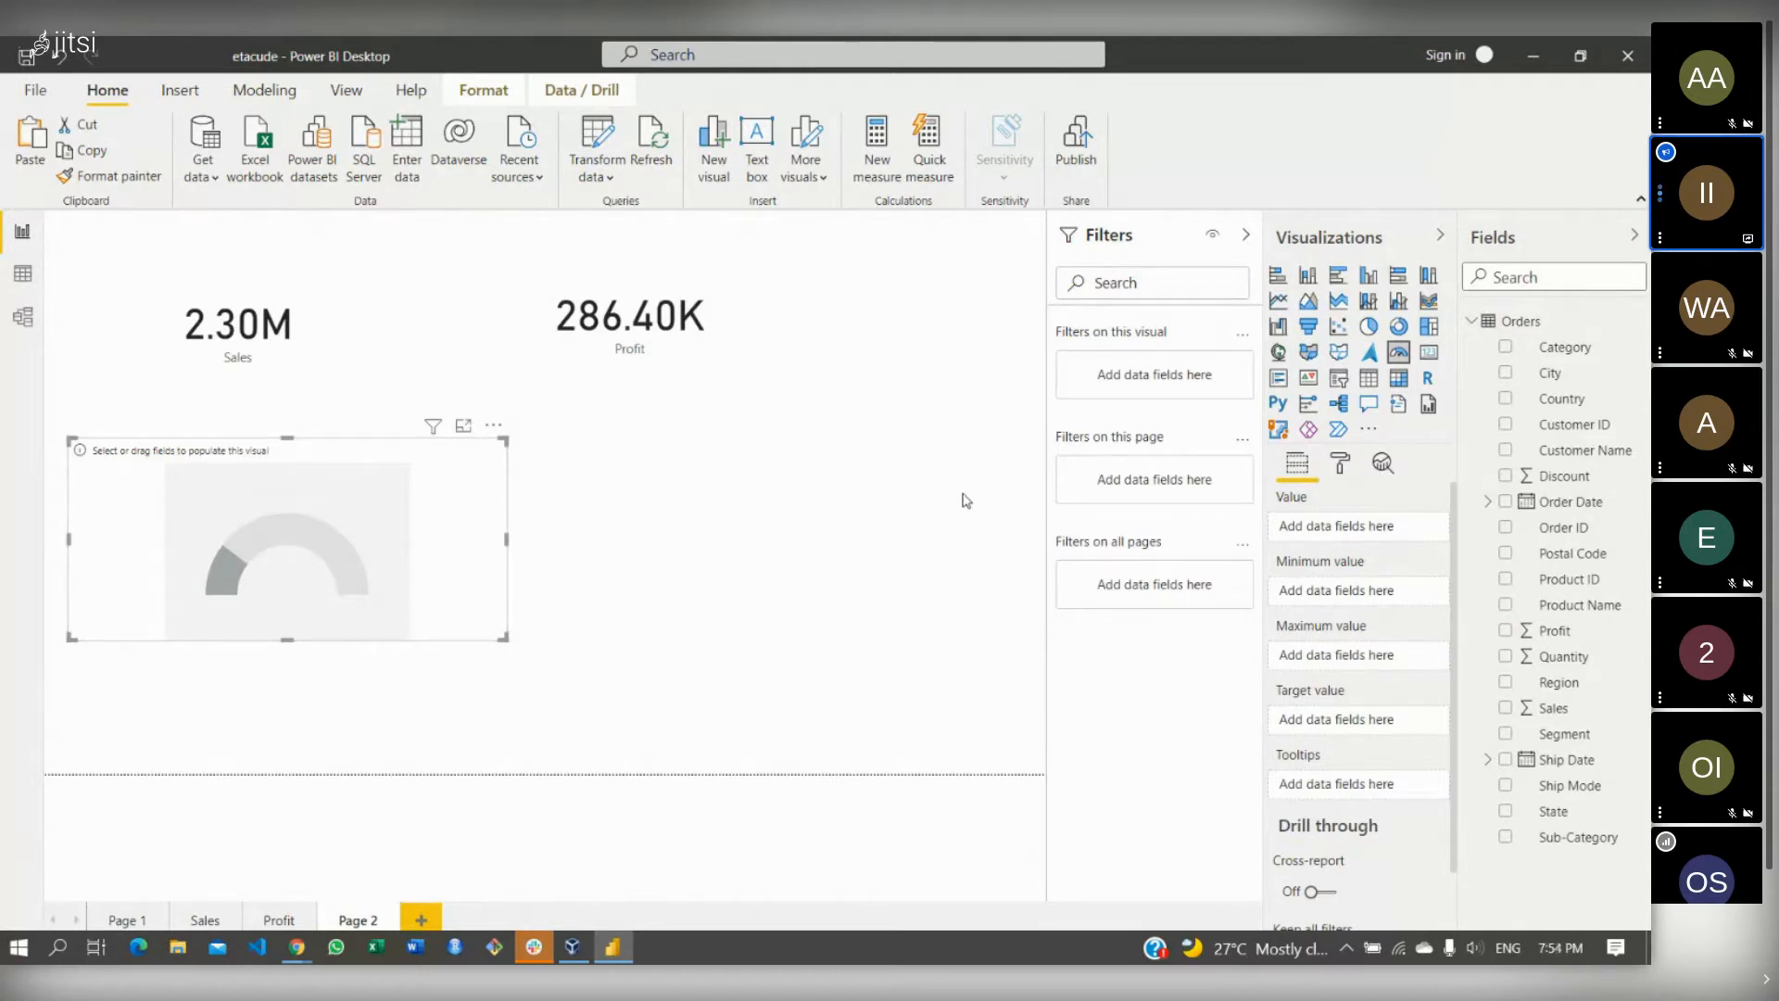
- Drag the empty gauge a few pixels lower, just beneath the 2.30M Sales card
drag(469, 503, 467, 510)
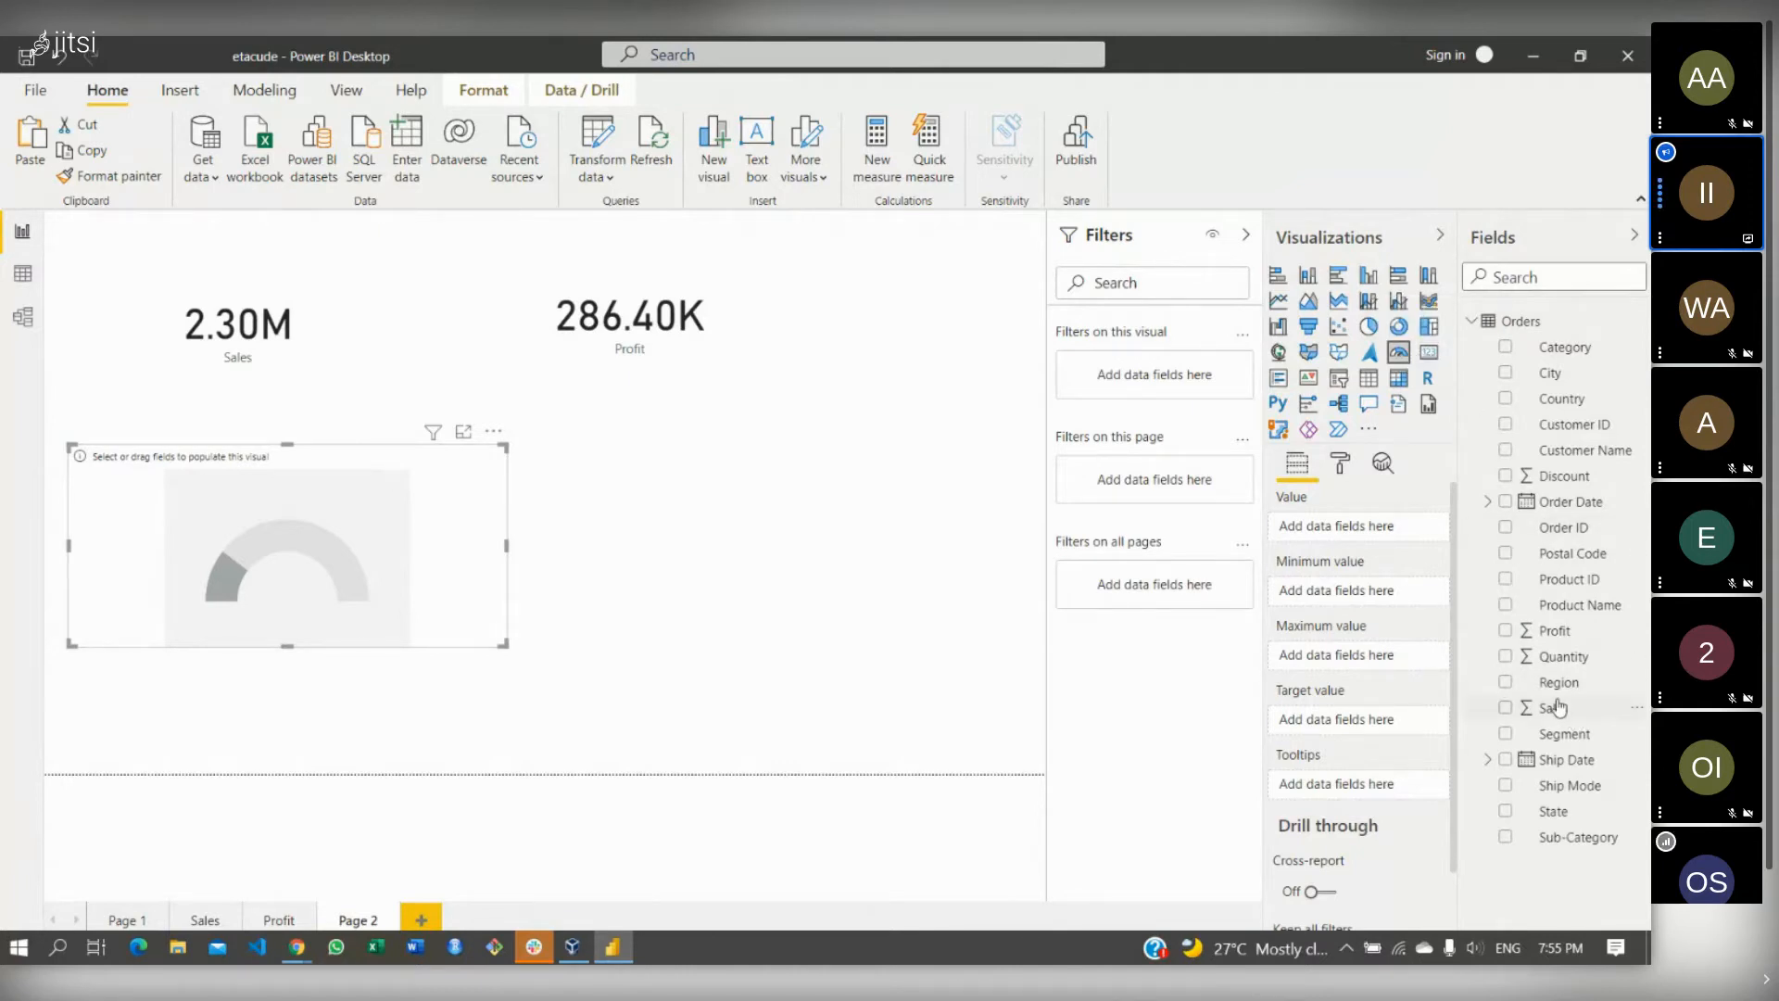
- Show Sales as the gauge's value and begin entering a maximum under Gauge axis
drag(1559, 707, 1353, 526)
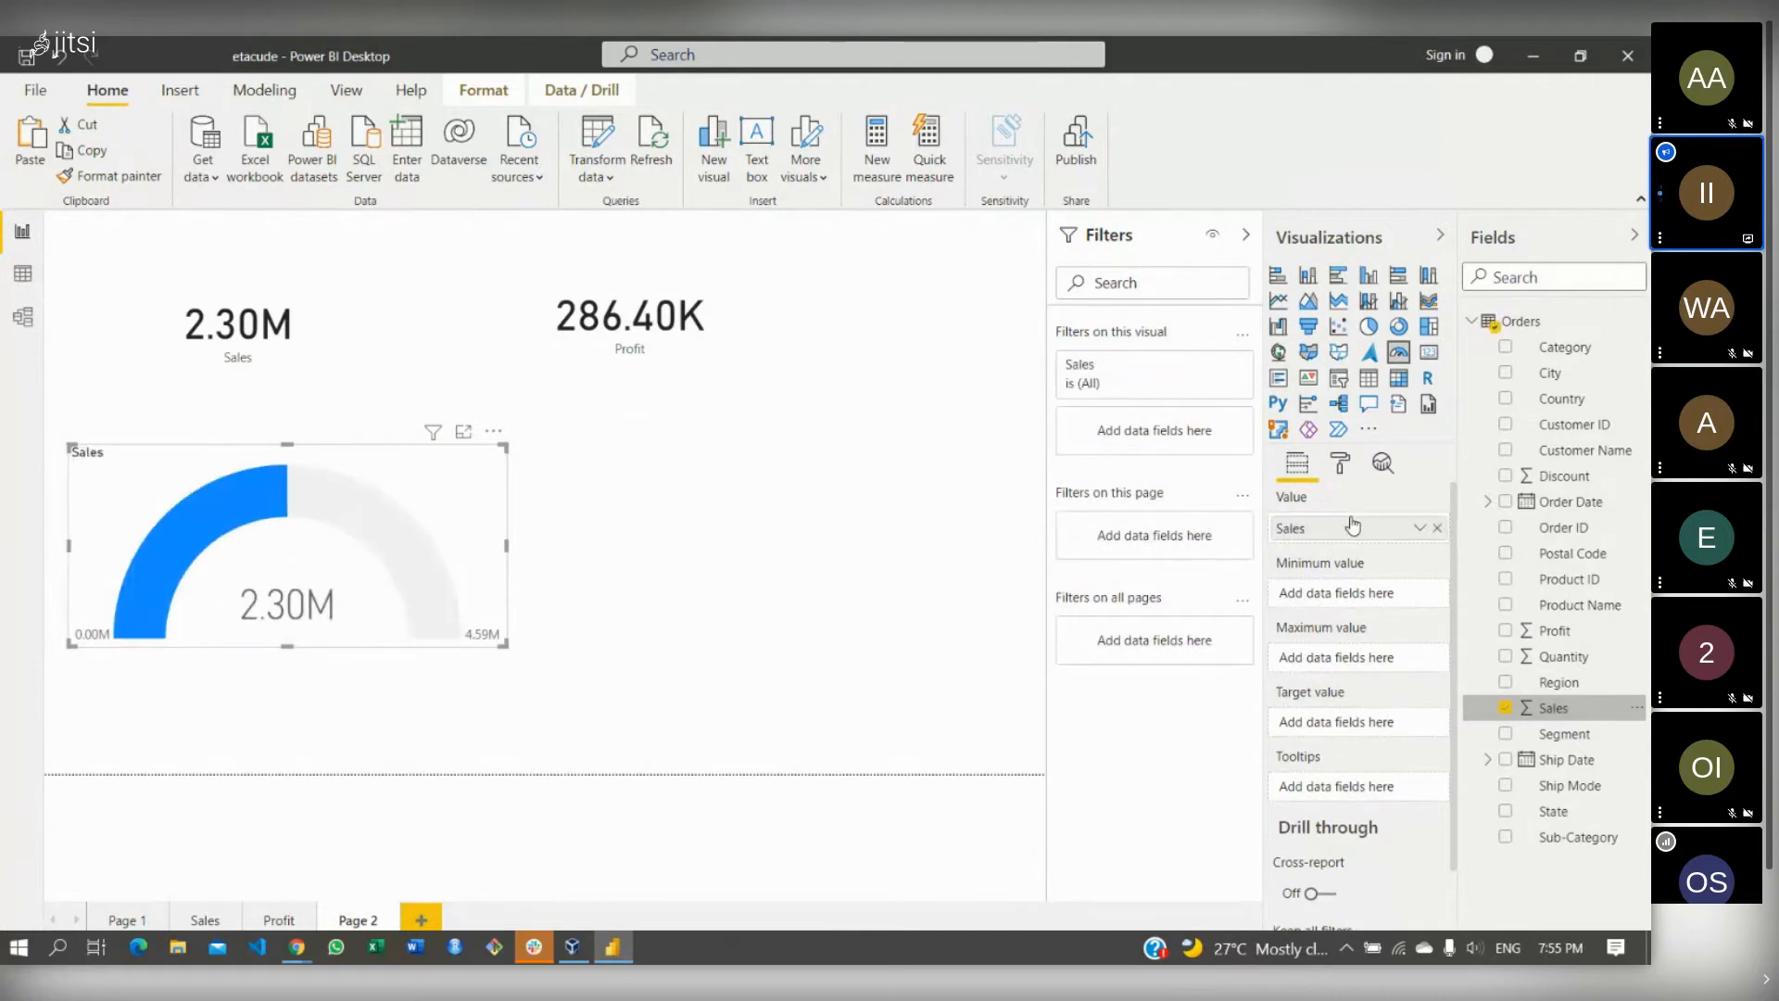
click(1344, 461)
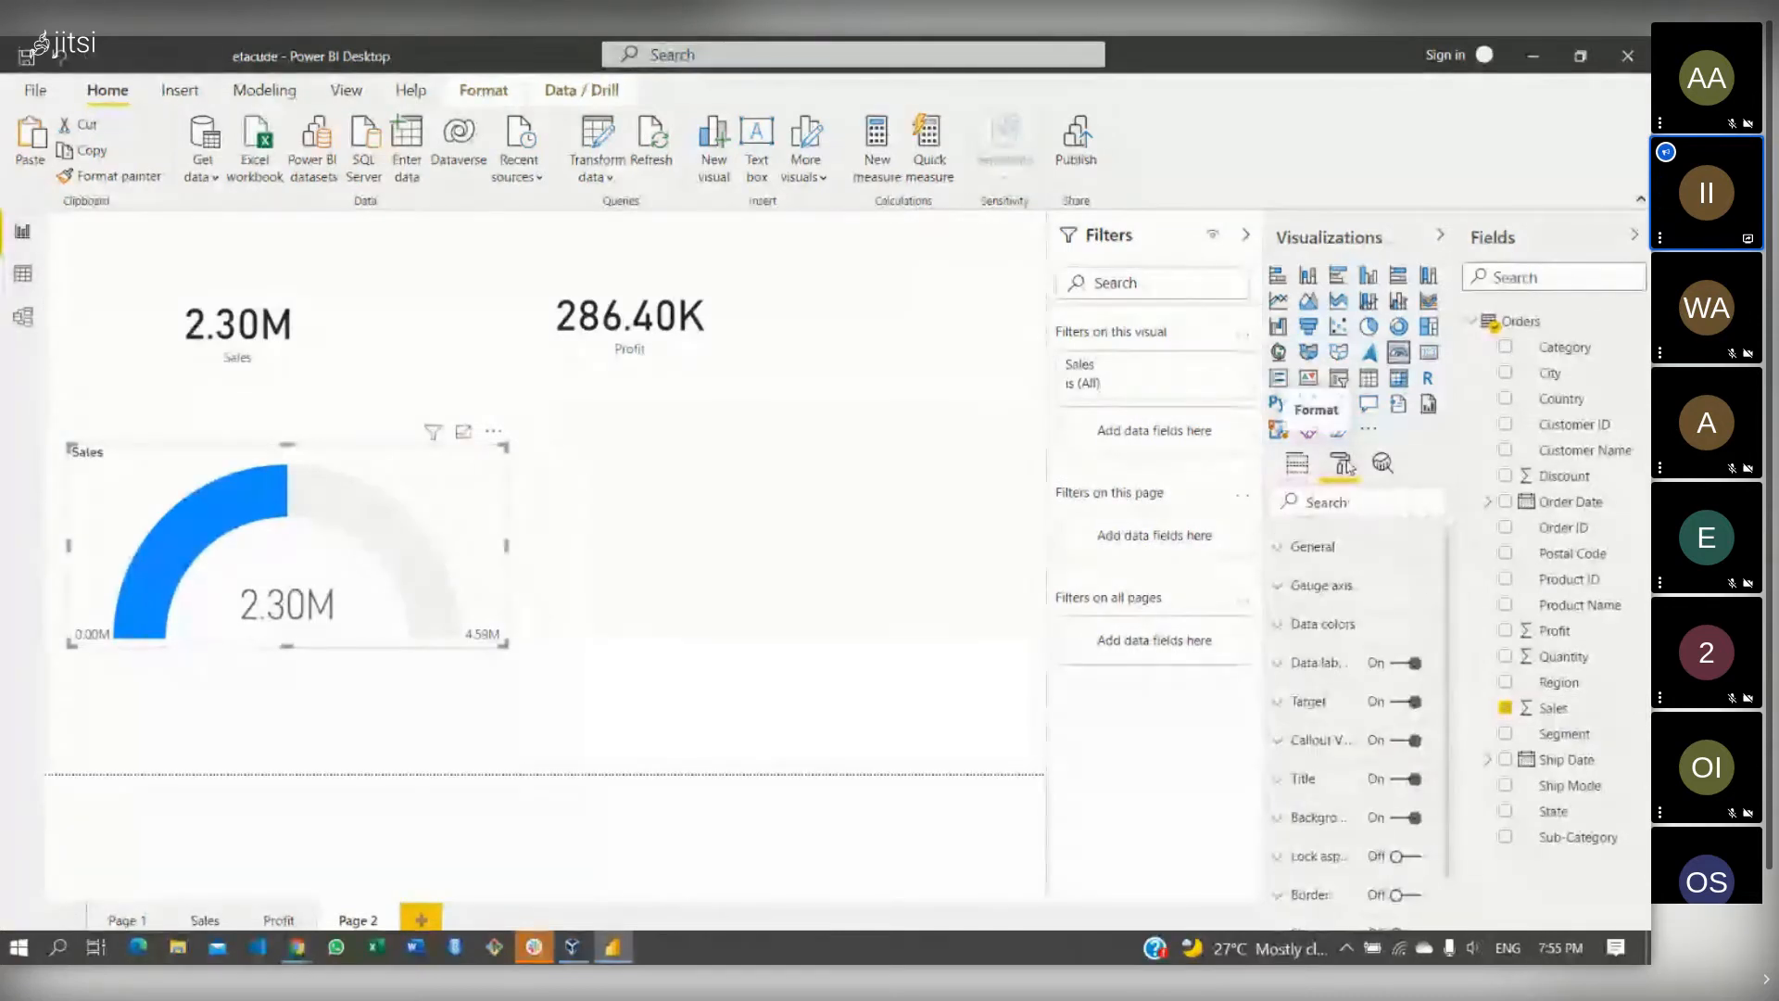
click(1276, 586)
click(1323, 647)
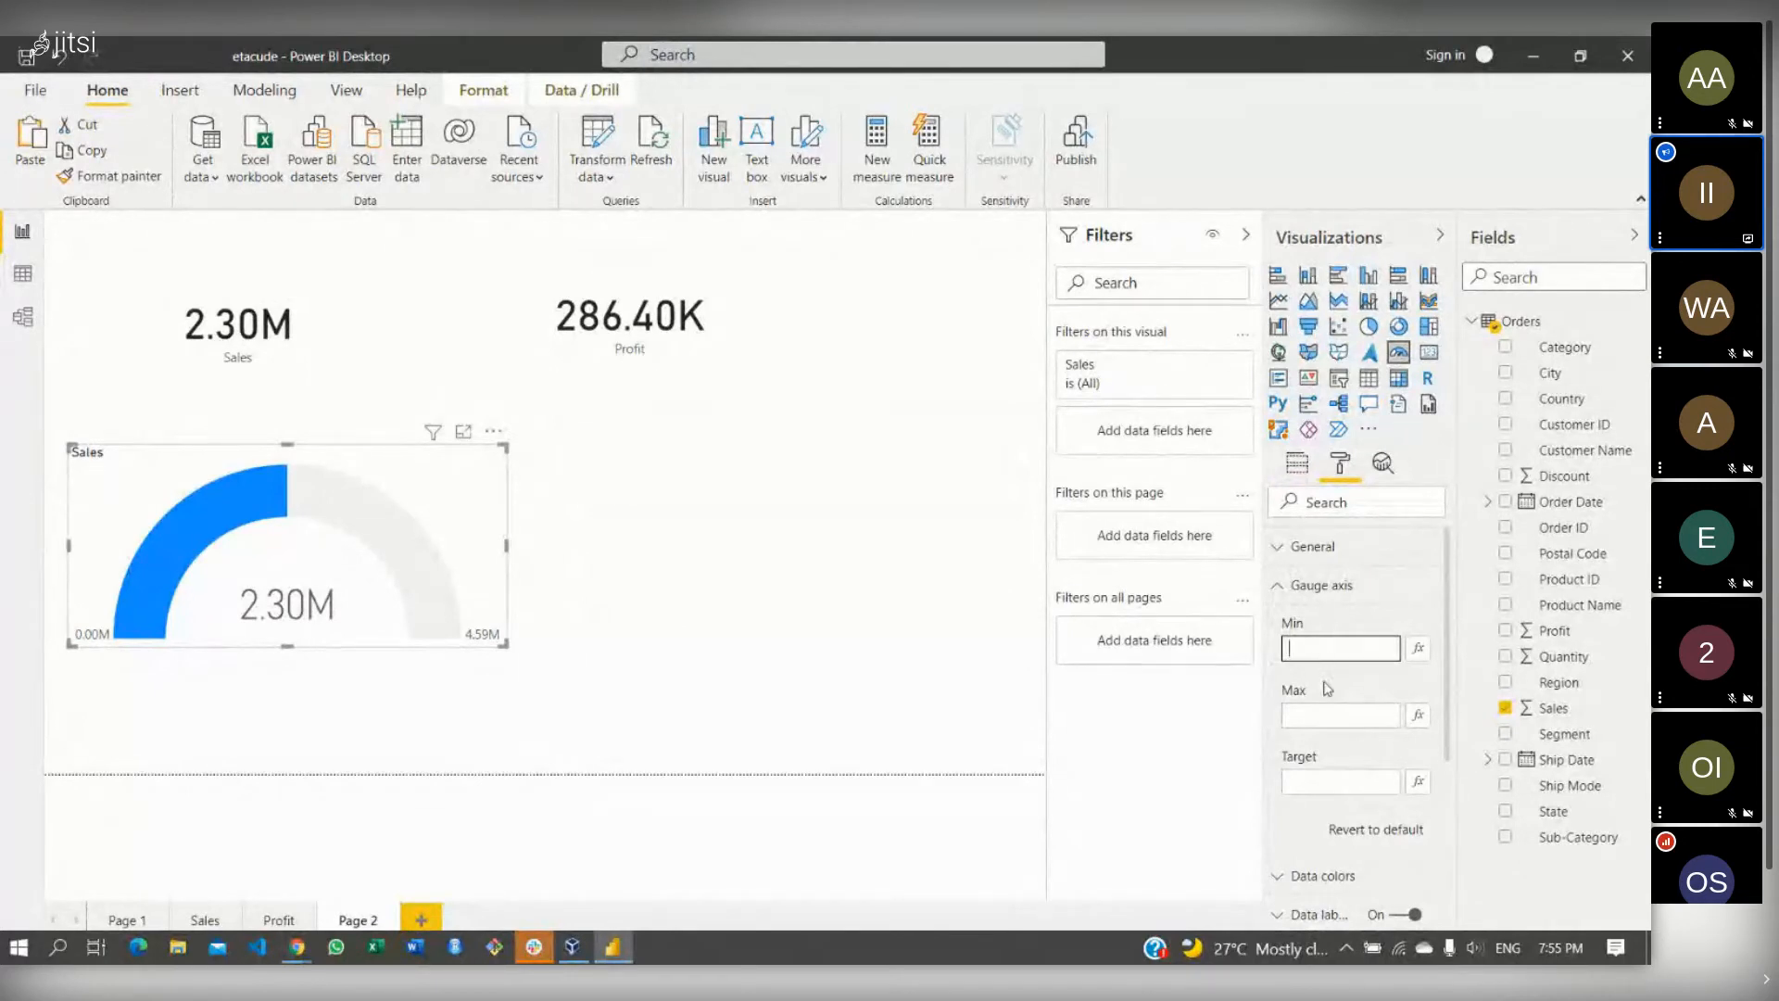
click(1327, 711)
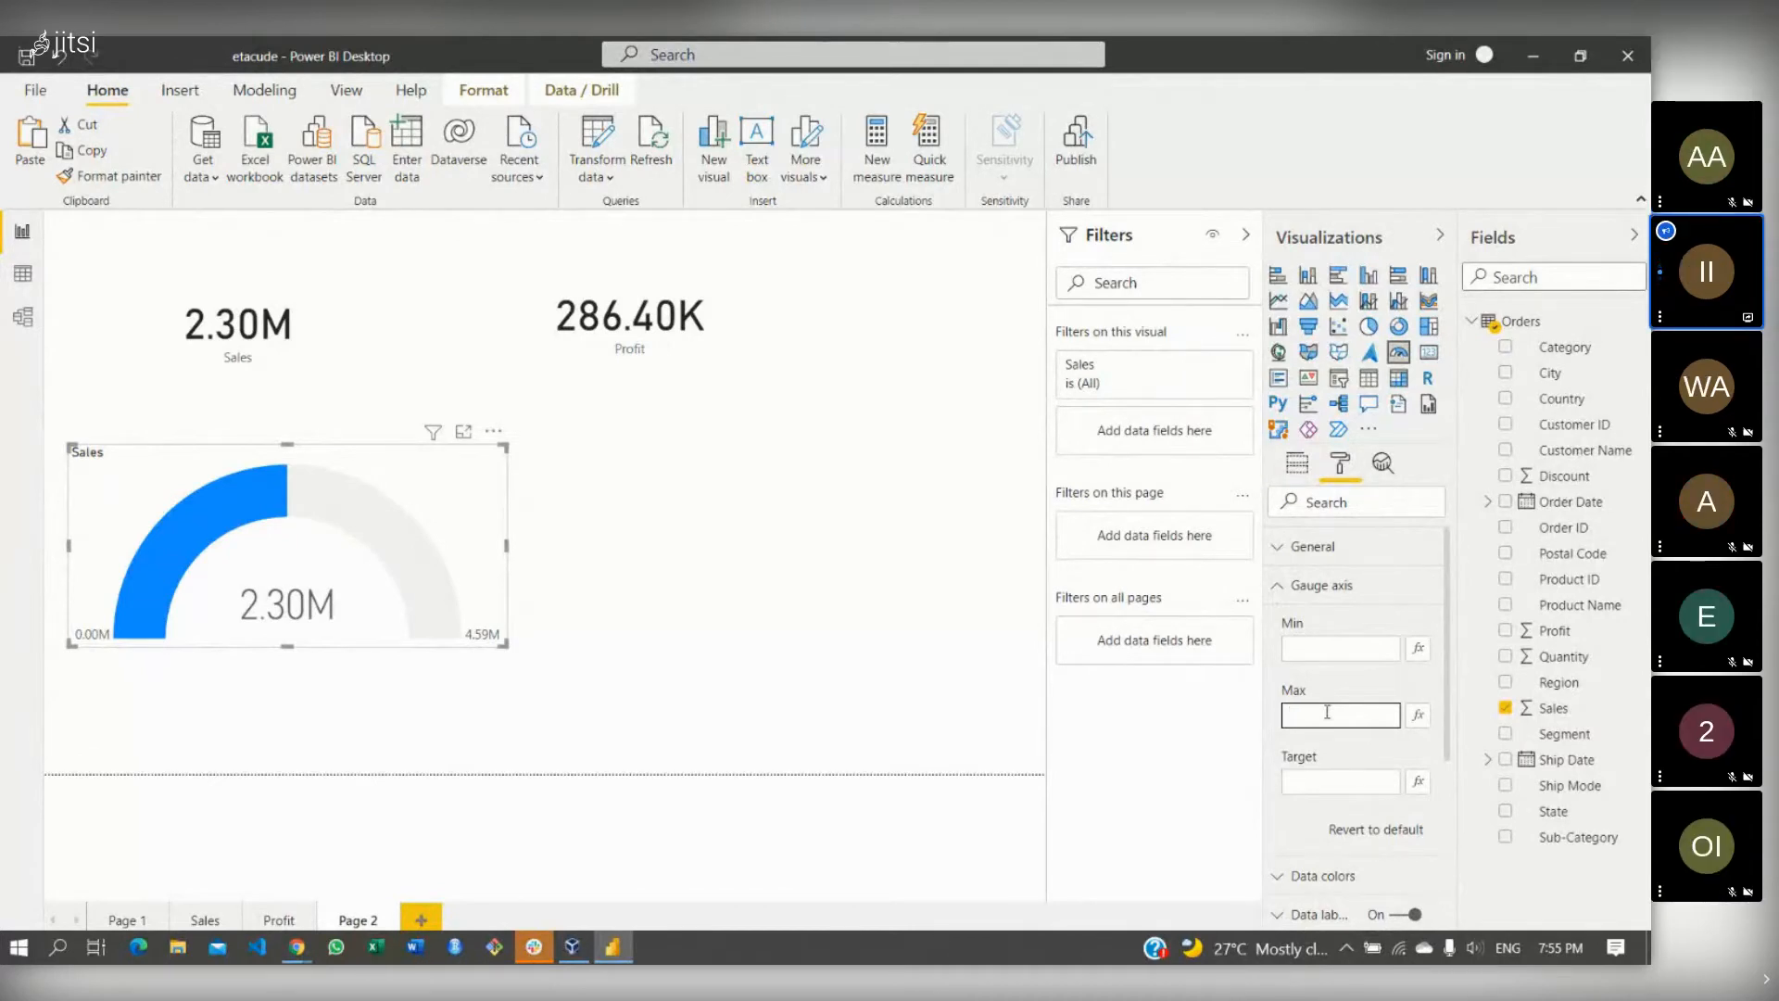
text(3.0)
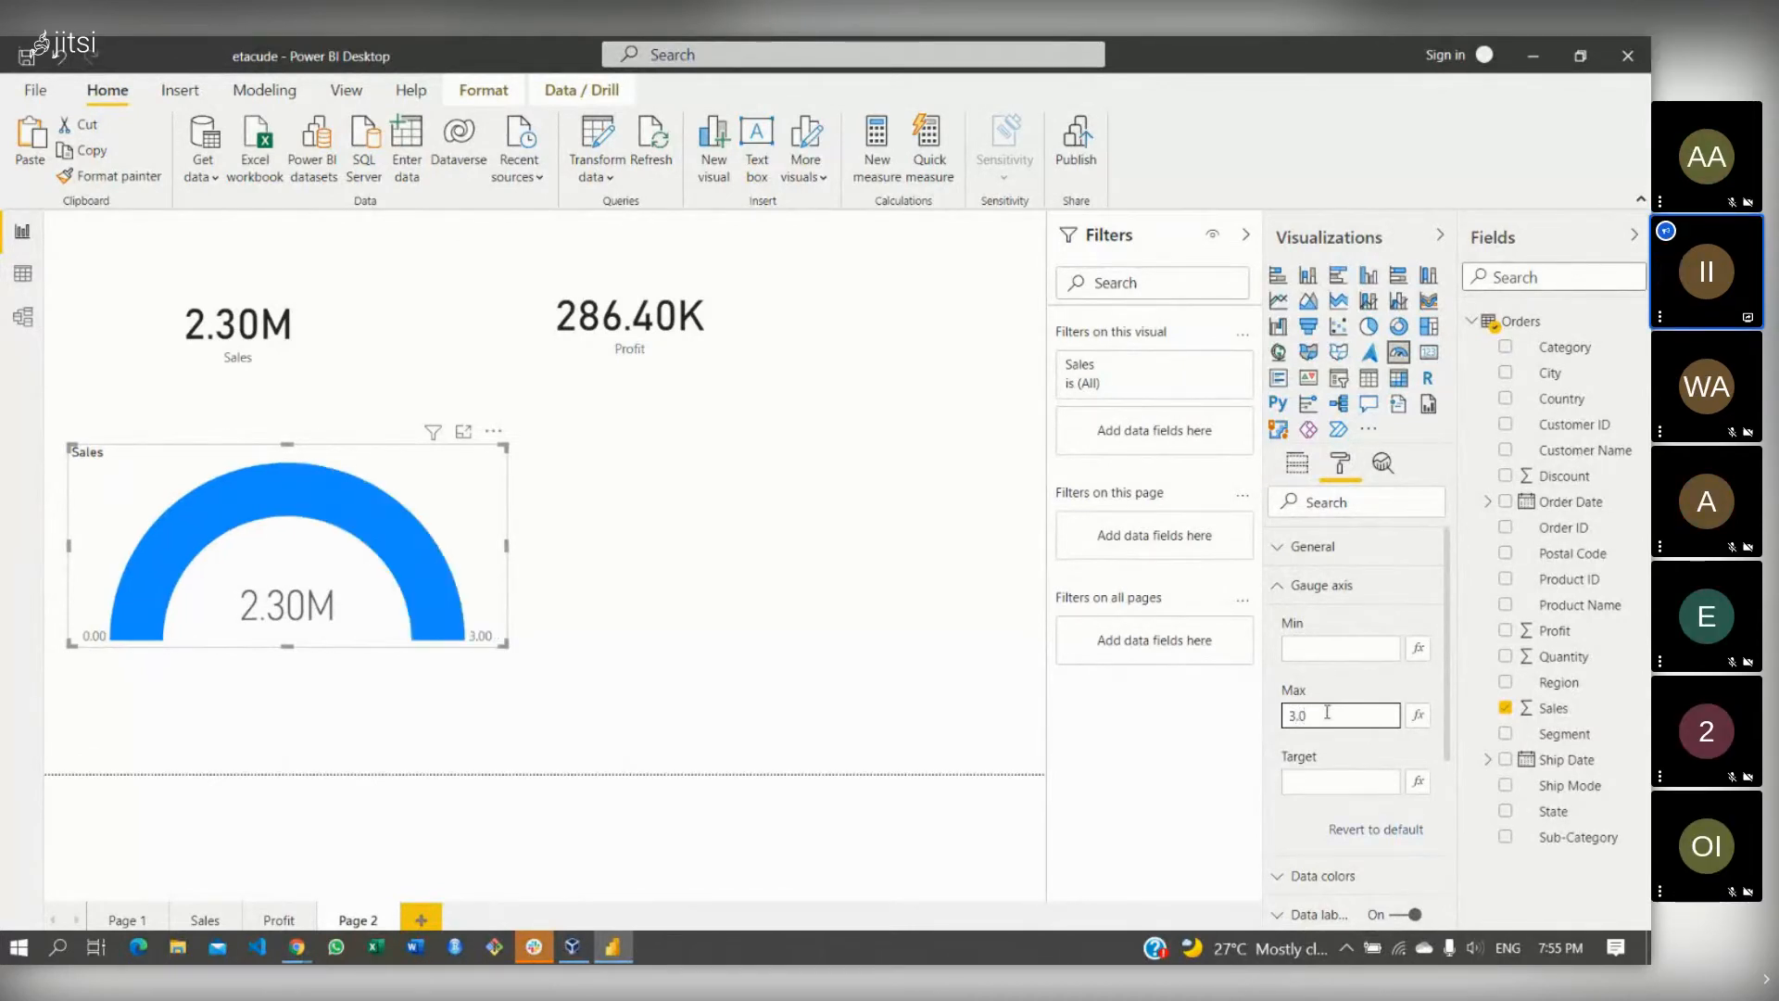
key(BackSpace)
text(00)
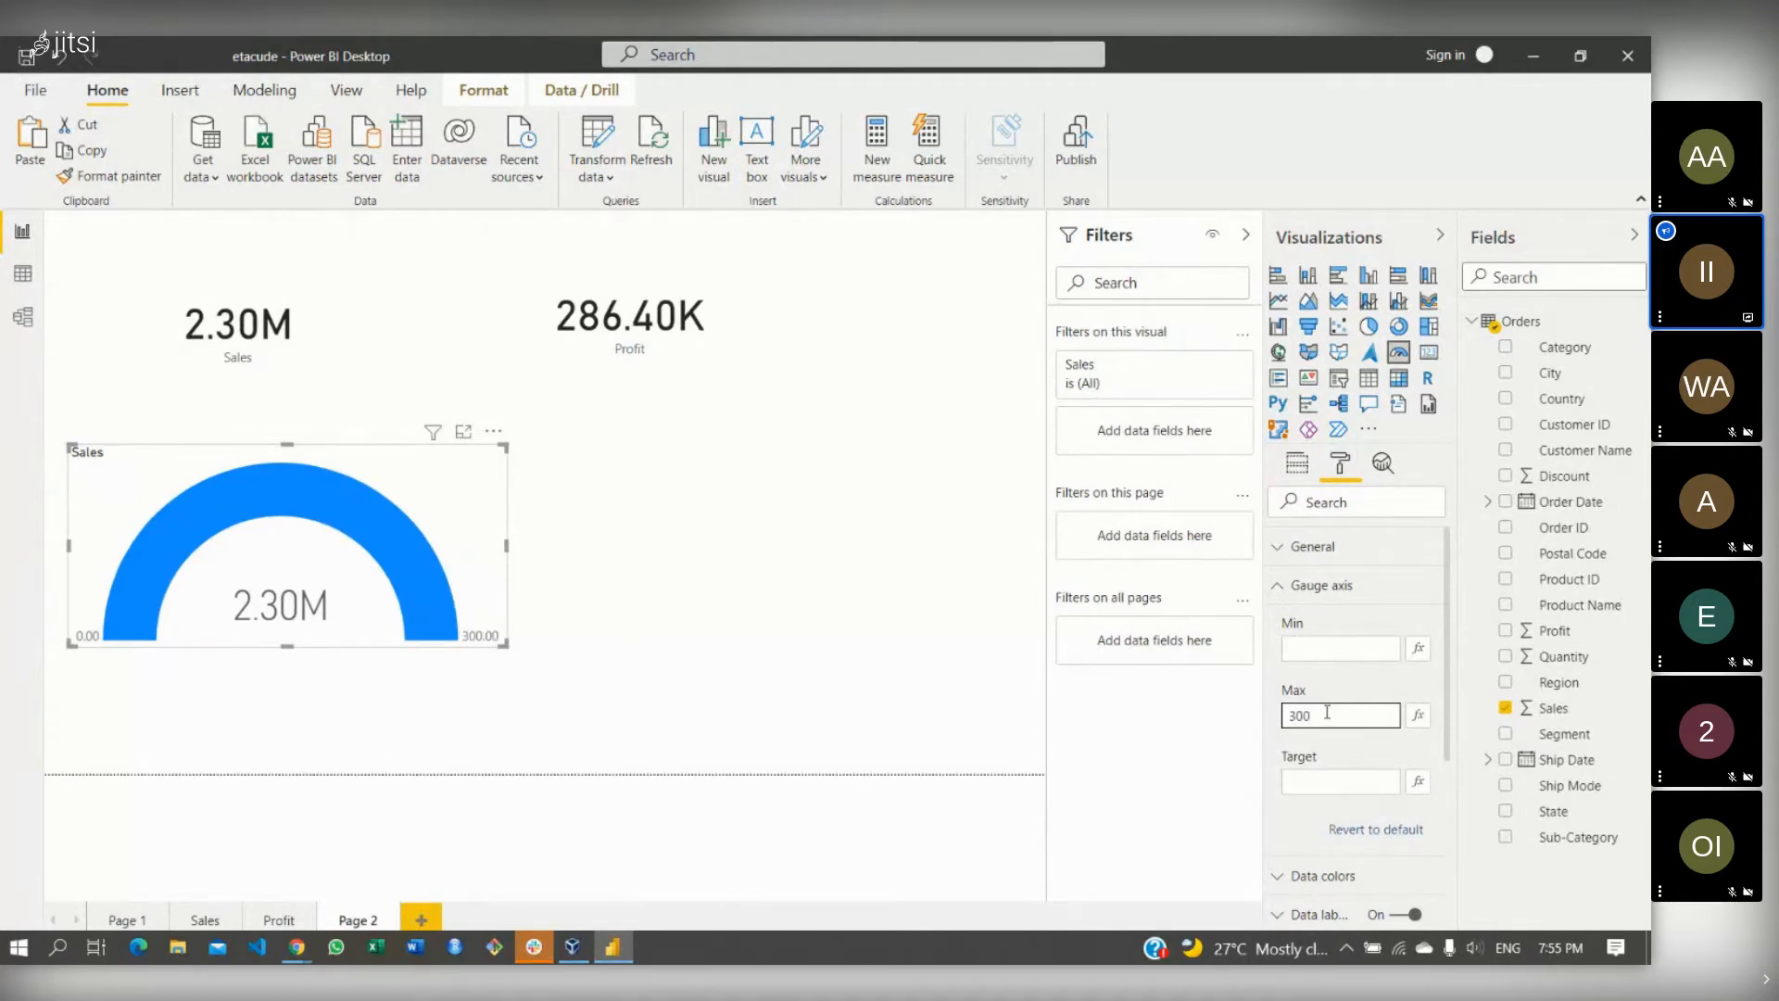
text(00)
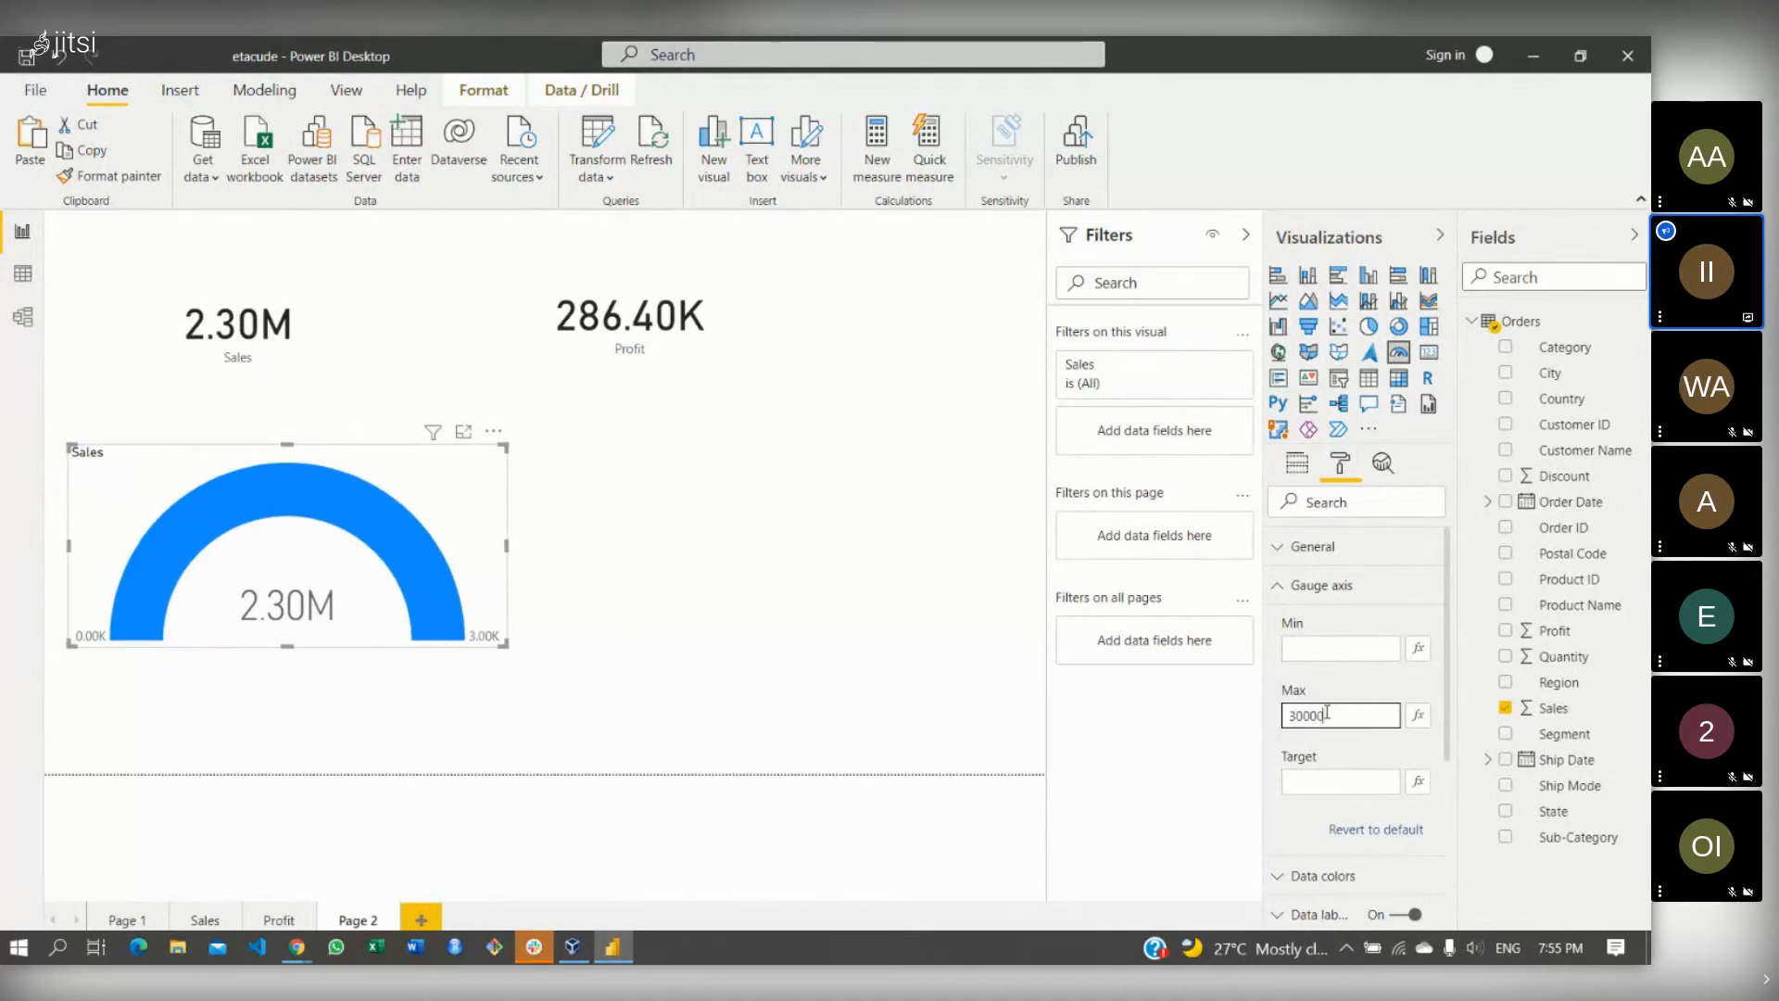
text(000)
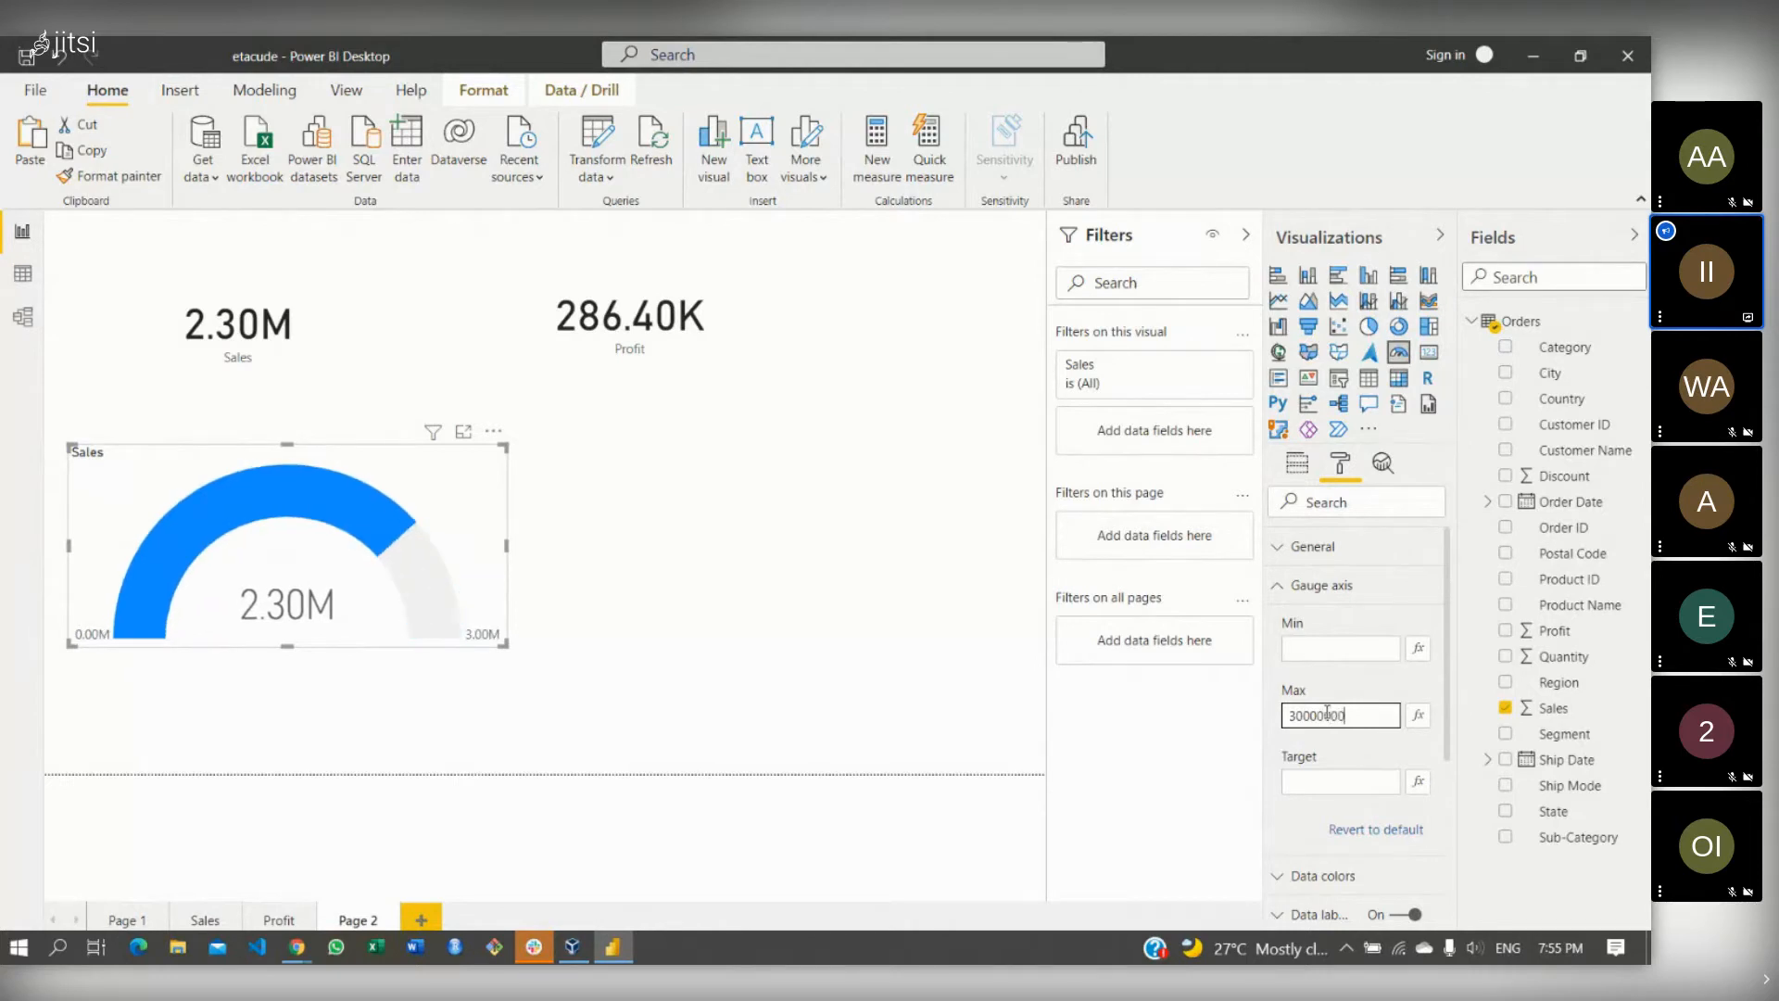
key(BackSpace)
- Set the gauge axis Max to 5000000 and Target to 3000000
click(1328, 777)
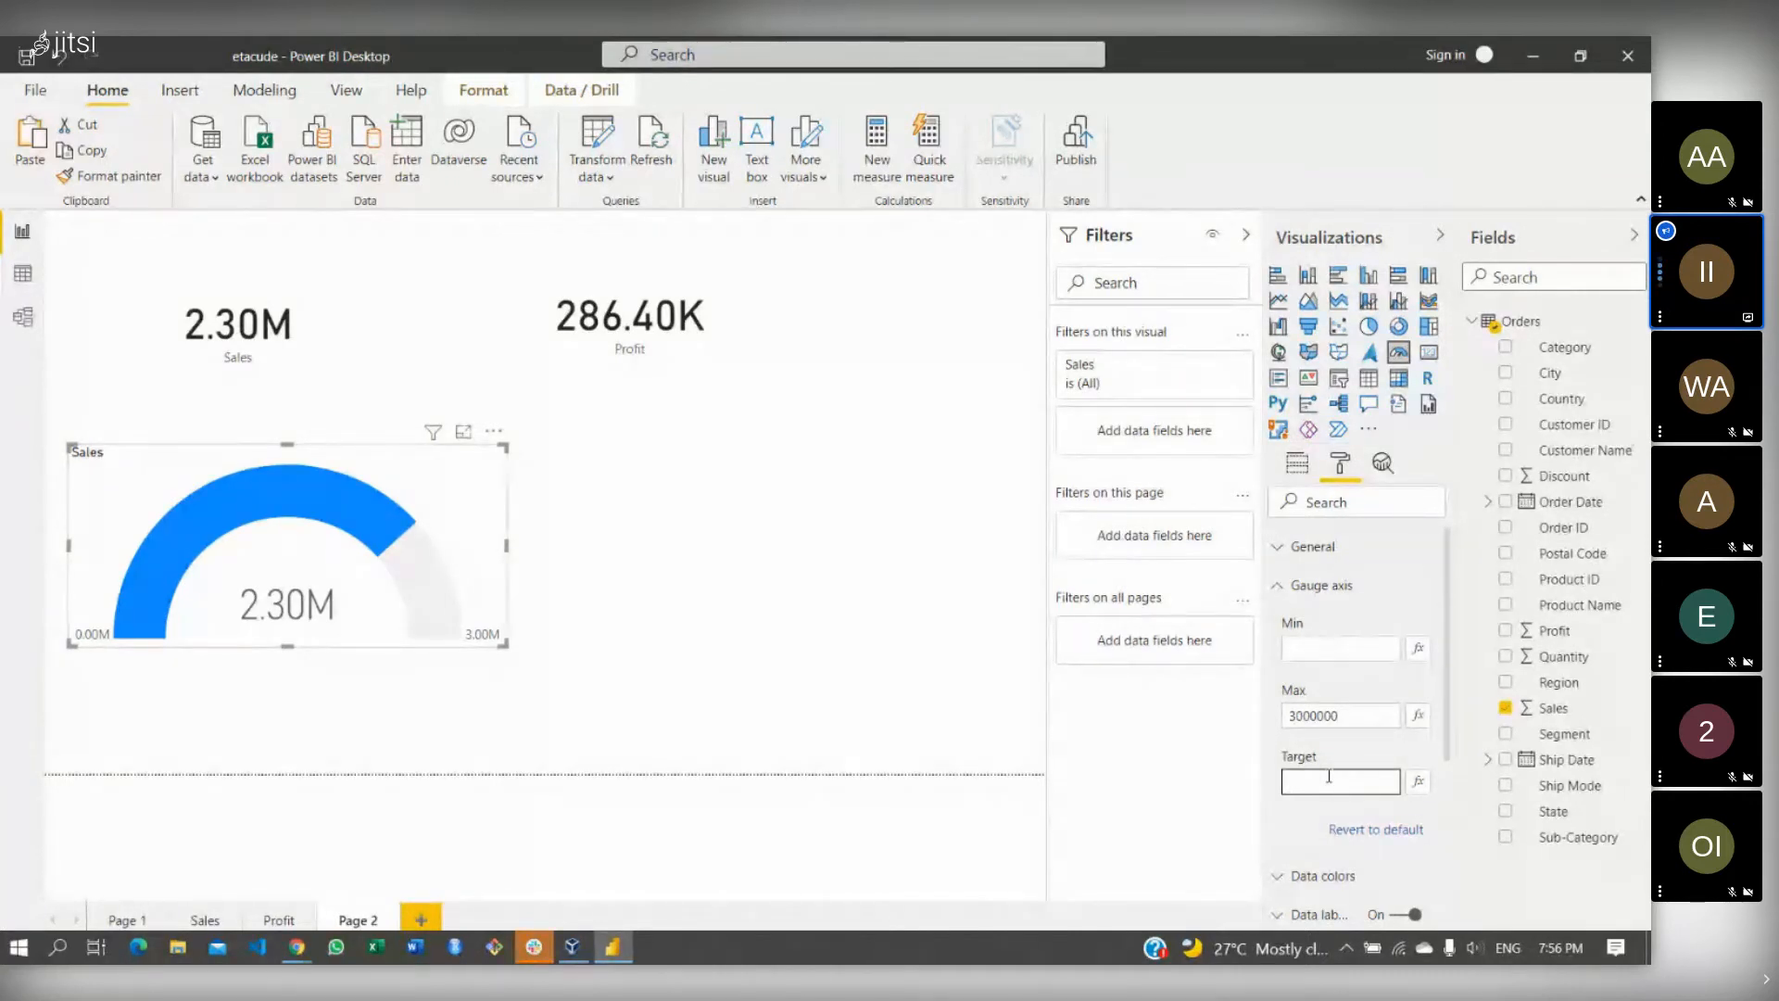
text(35)
text(00000)
key(BackSpace)
key(BackSpace)
key(BackSpace)
key(BackSpace)
key(BackSpace)
key(BackSpace)
key(BackSpace)
click(1345, 713)
key(BackSpace)
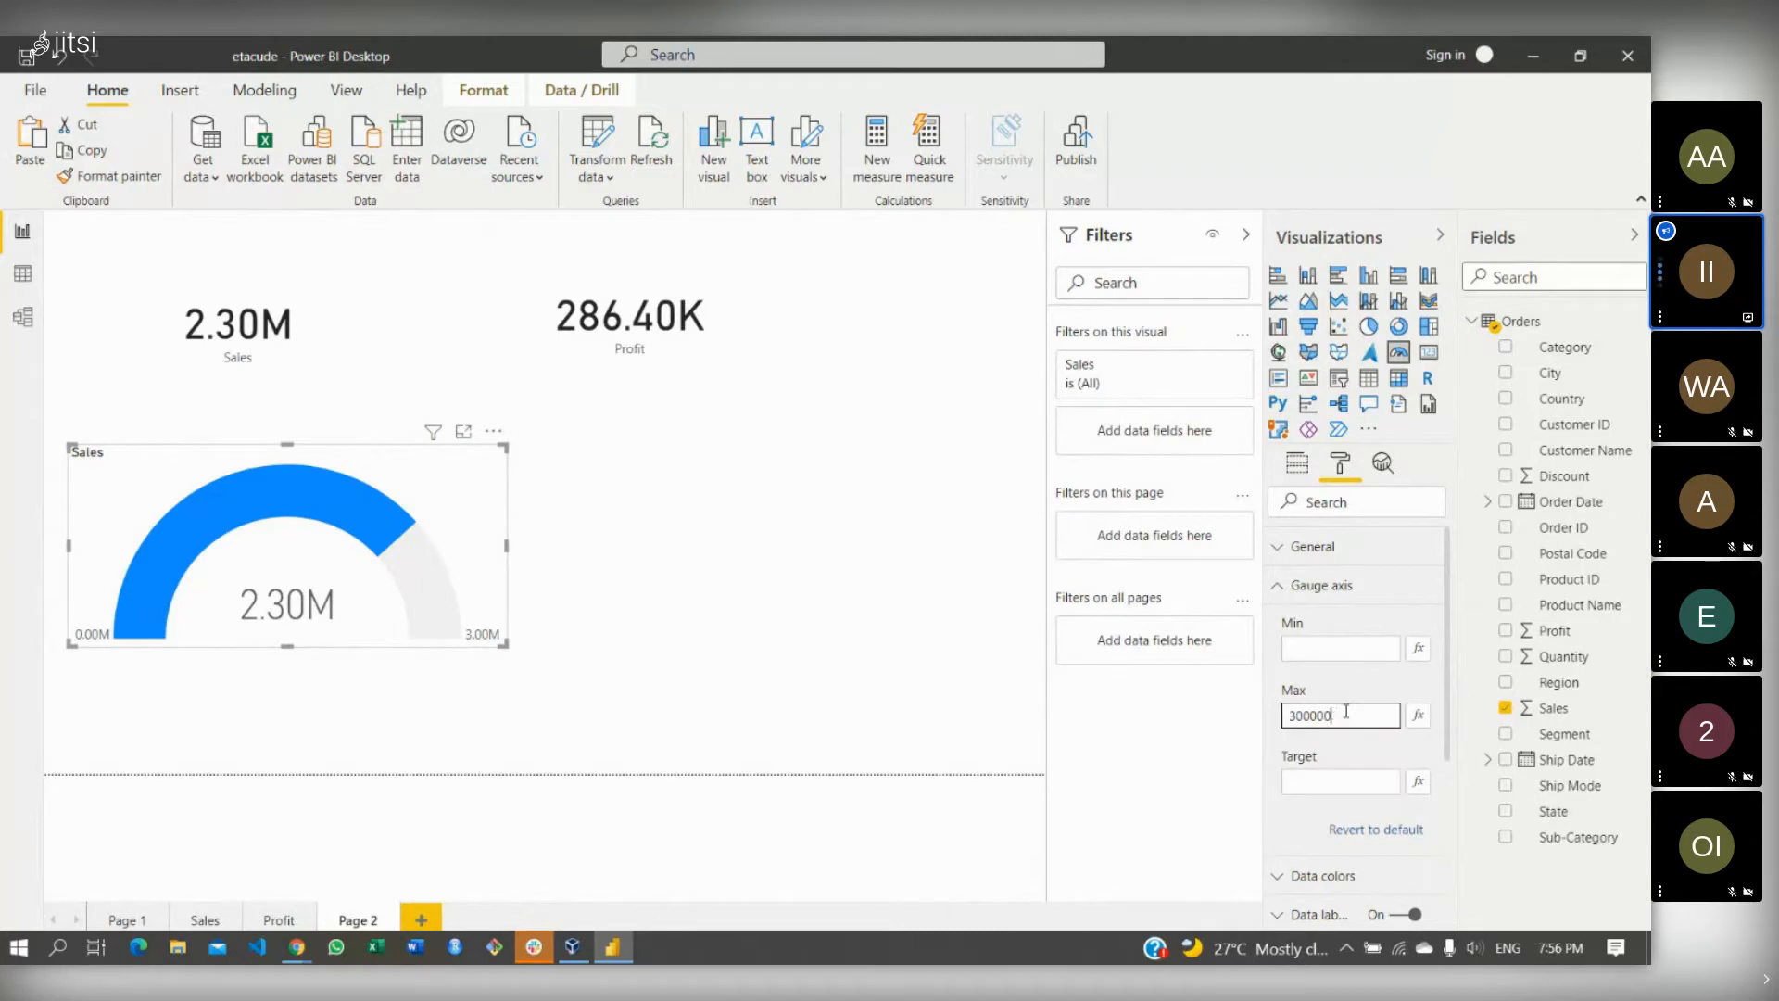
key(BackSpace)
key(BackSpace)
key(BackSpace)
key(BackSpace)
key(BackSpace)
key(BackSpace)
text(5)
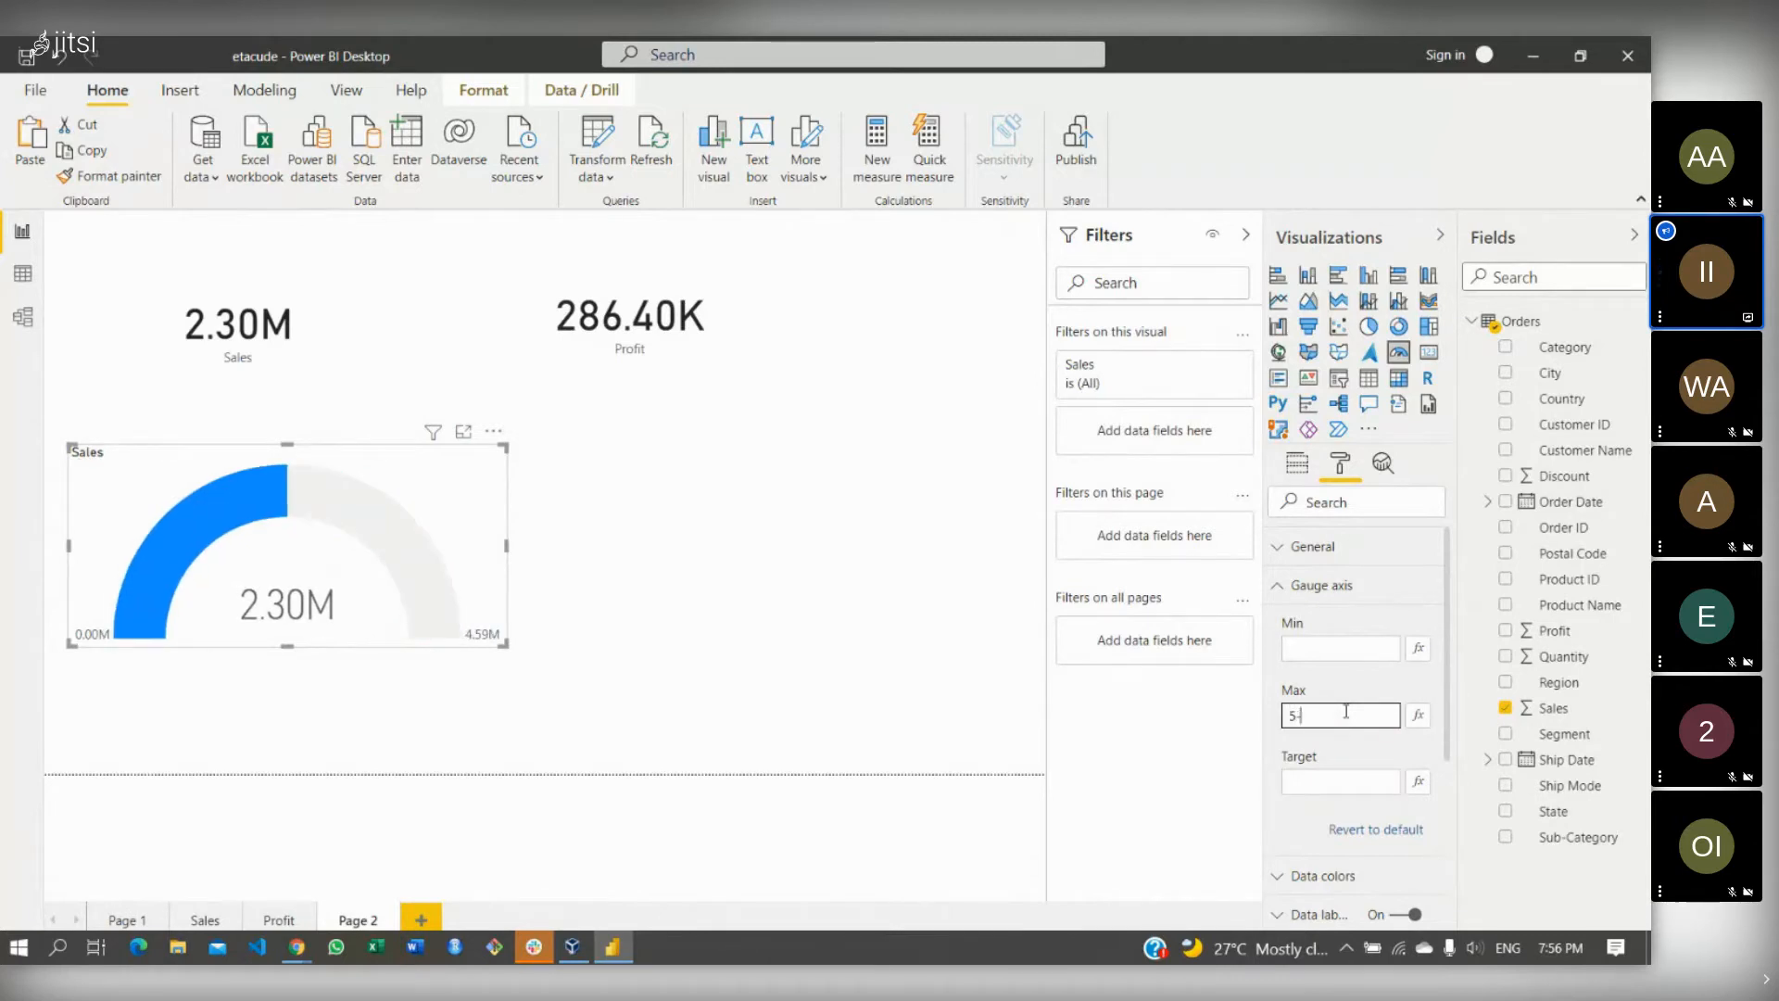
text(0000)
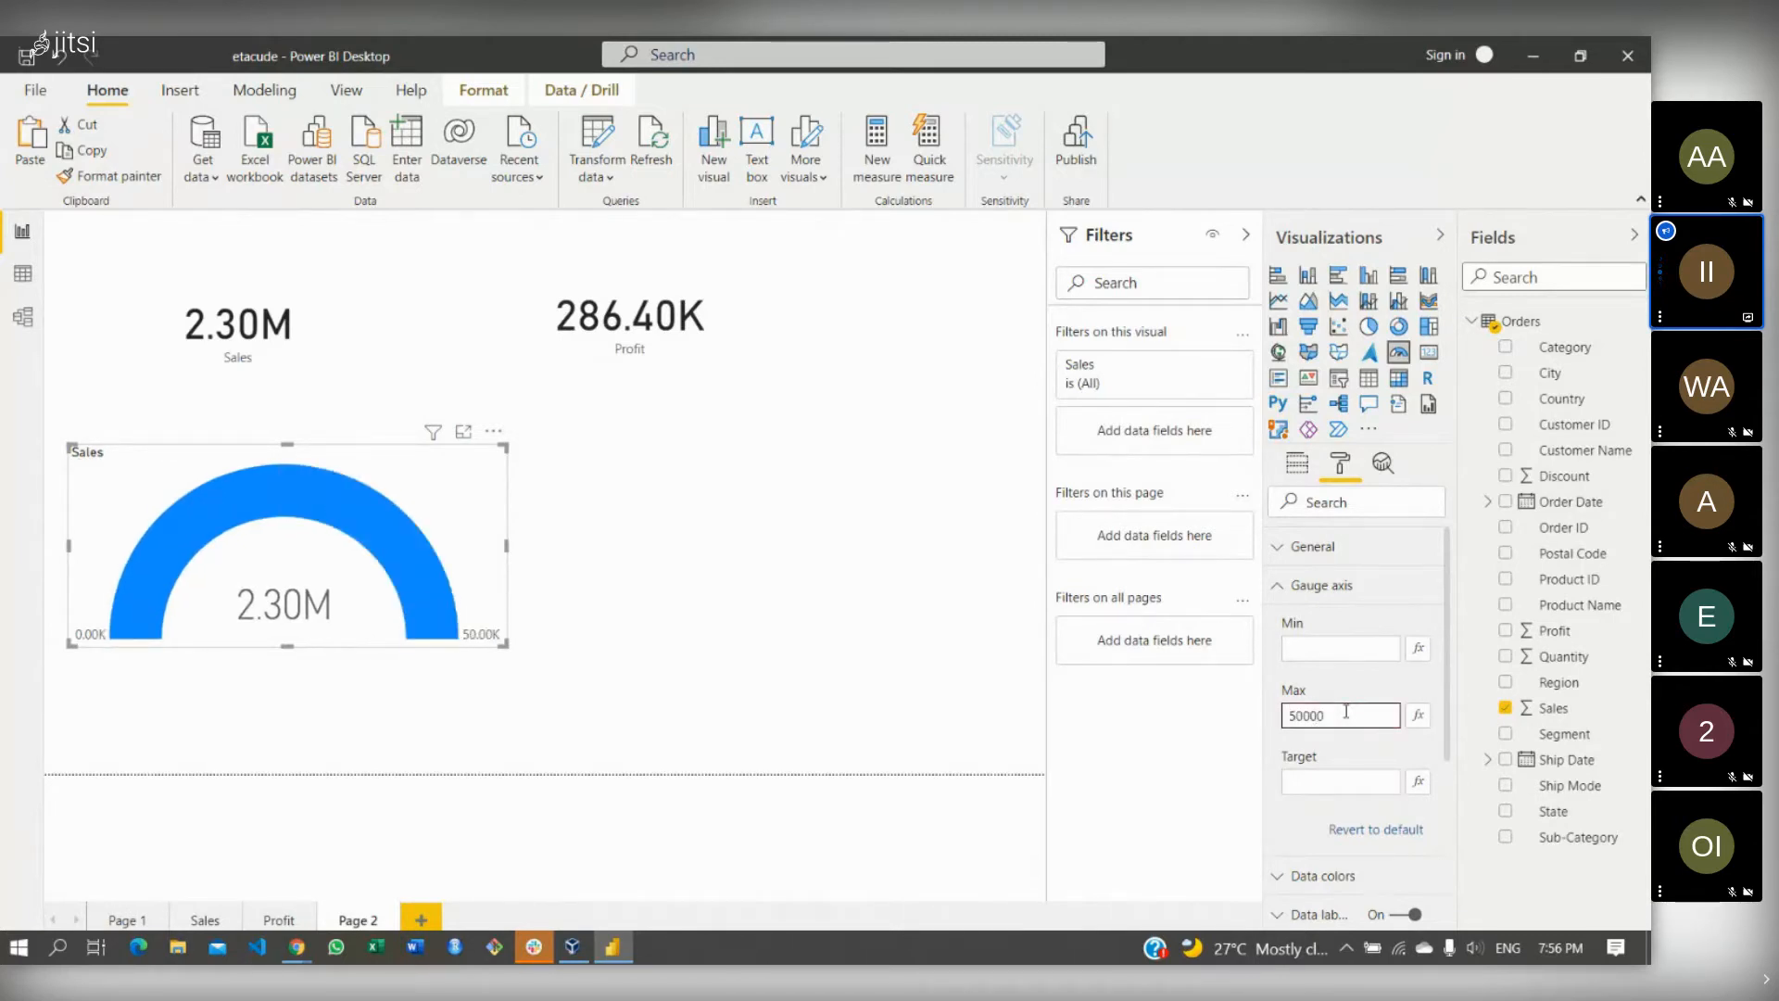
text(00)
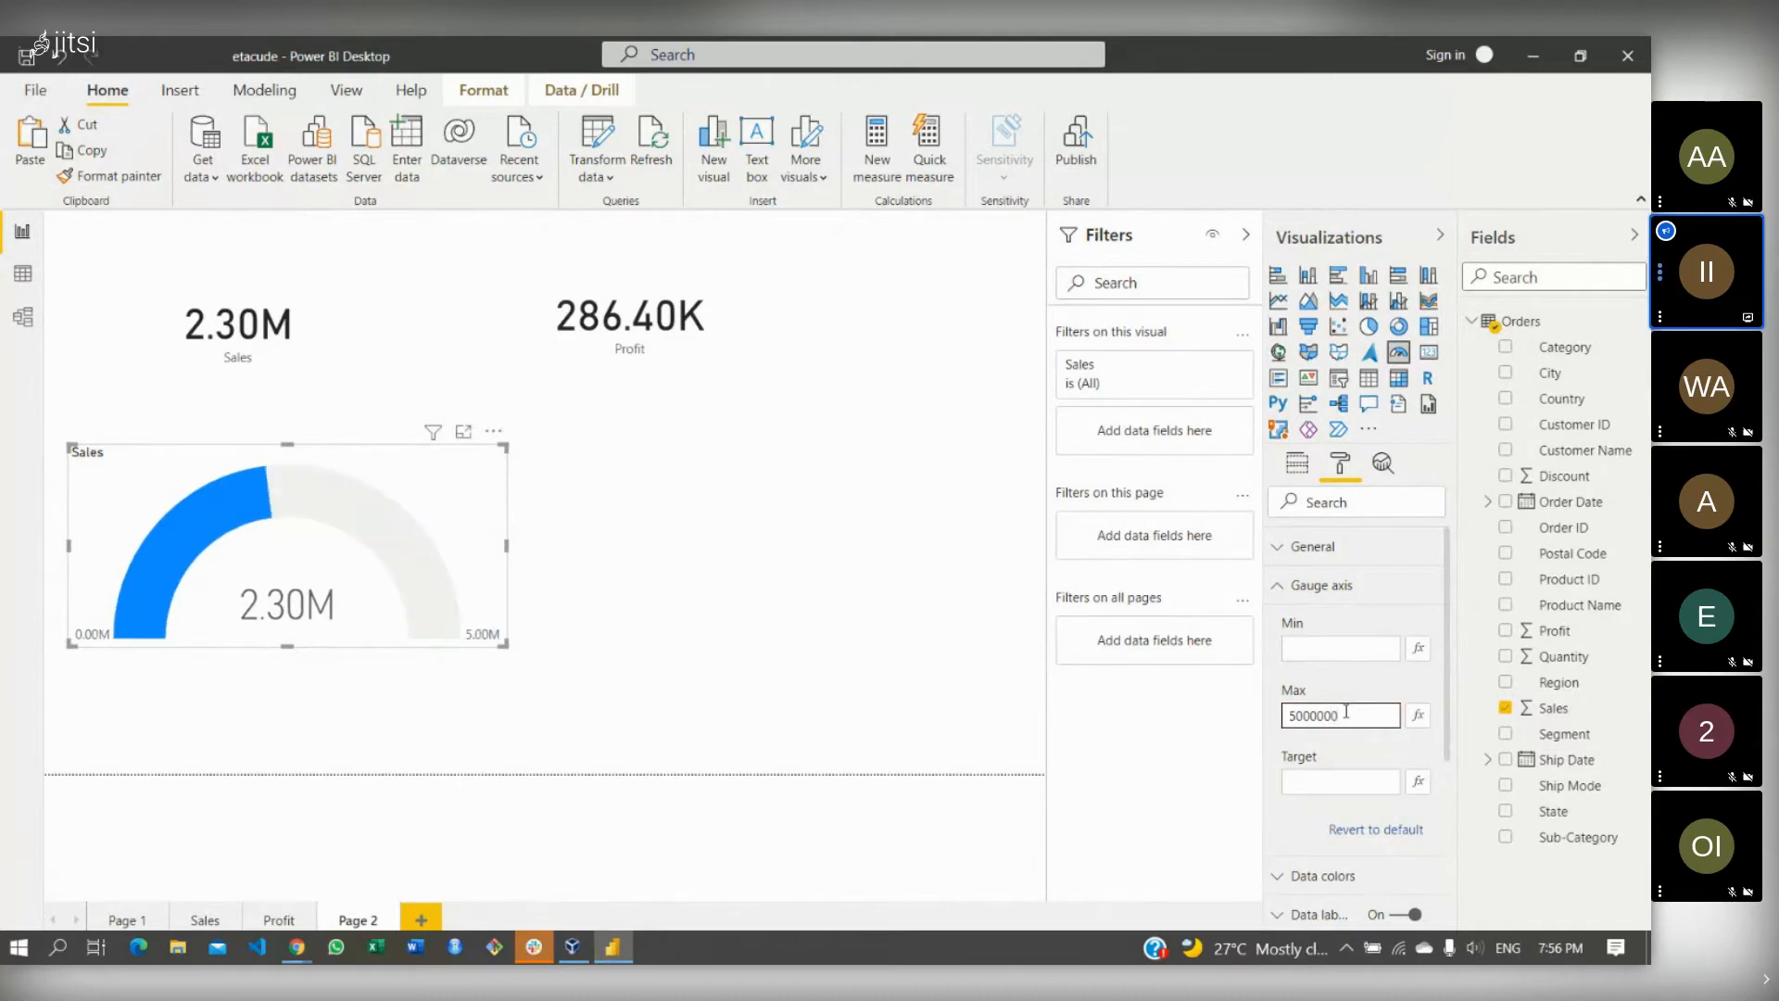
click(1325, 784)
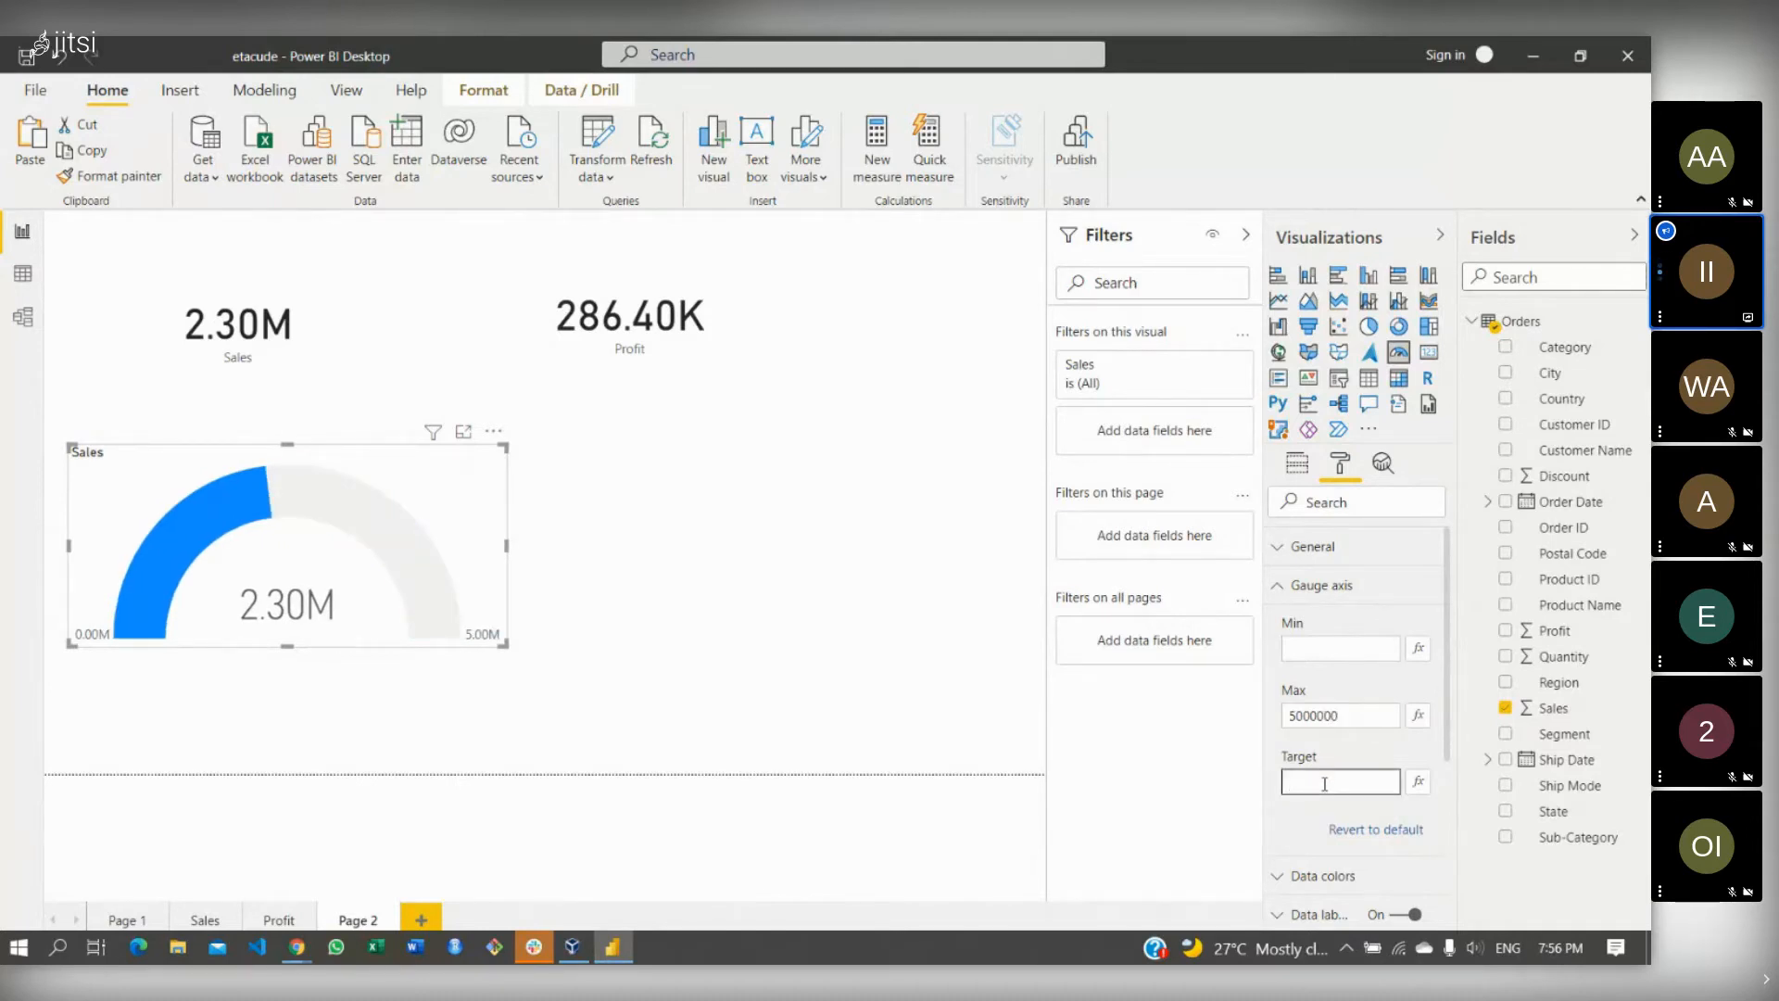
text(3000000)
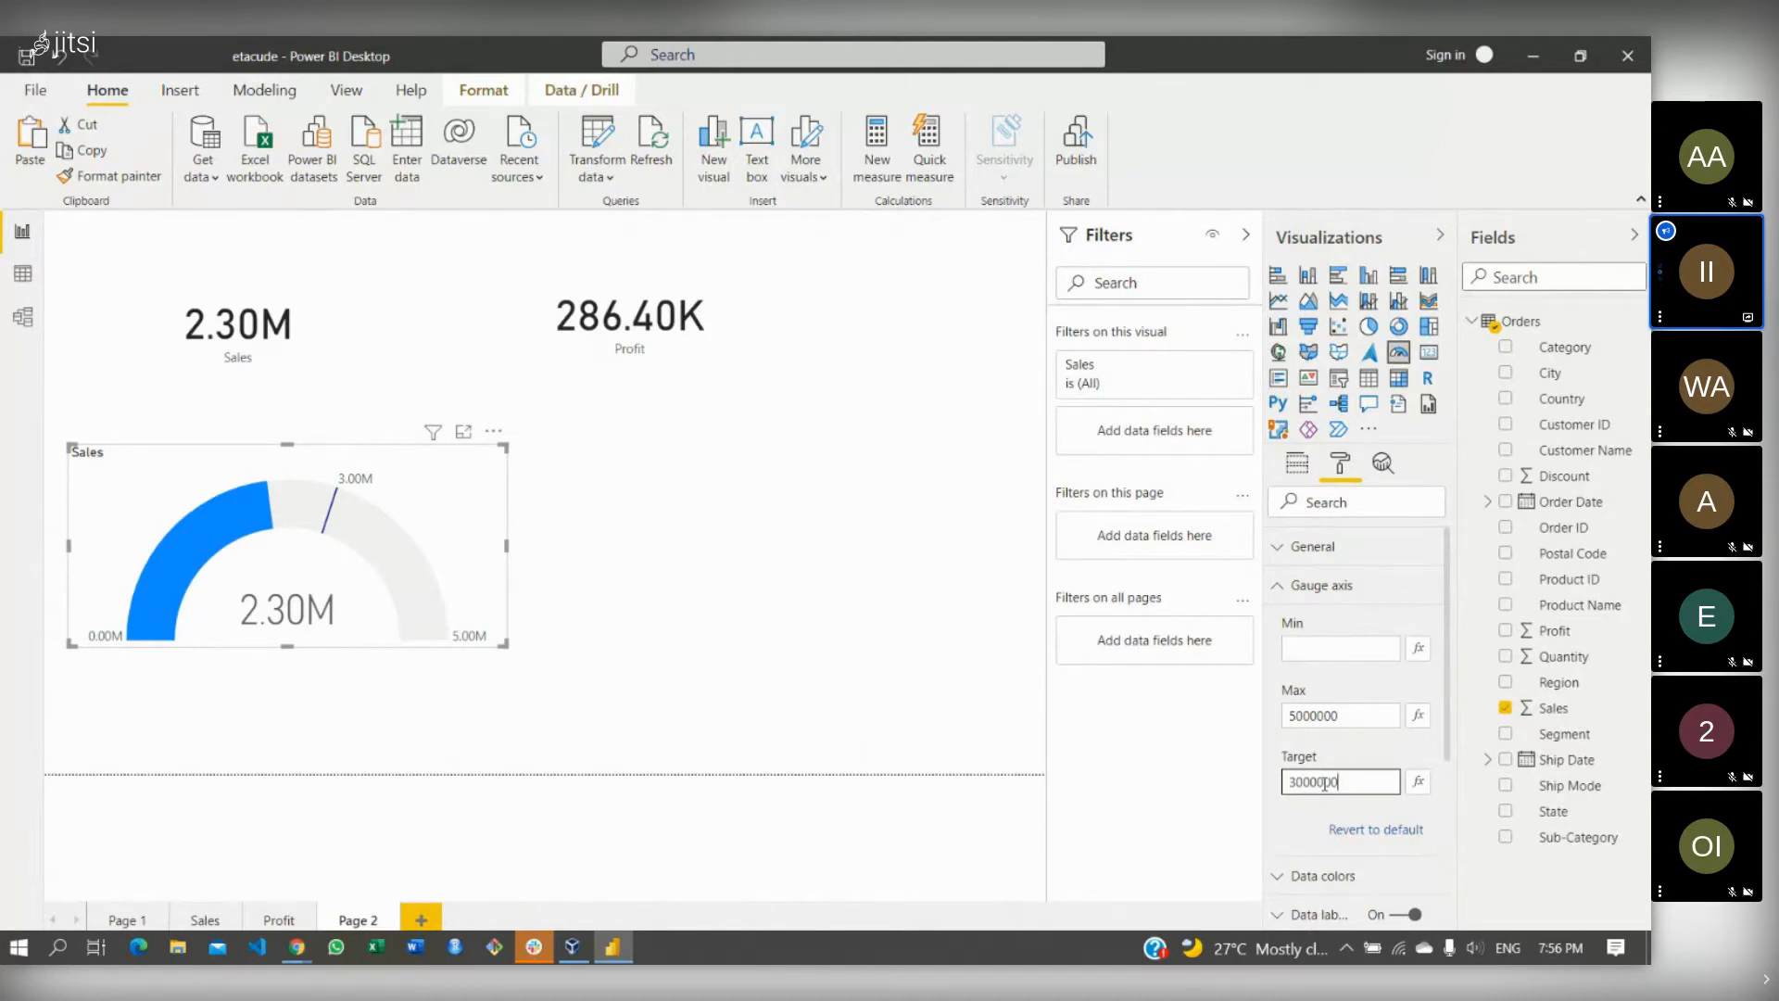
- Preview the Sales card's data label display units as Millions, Billions and Trillions
click(313, 267)
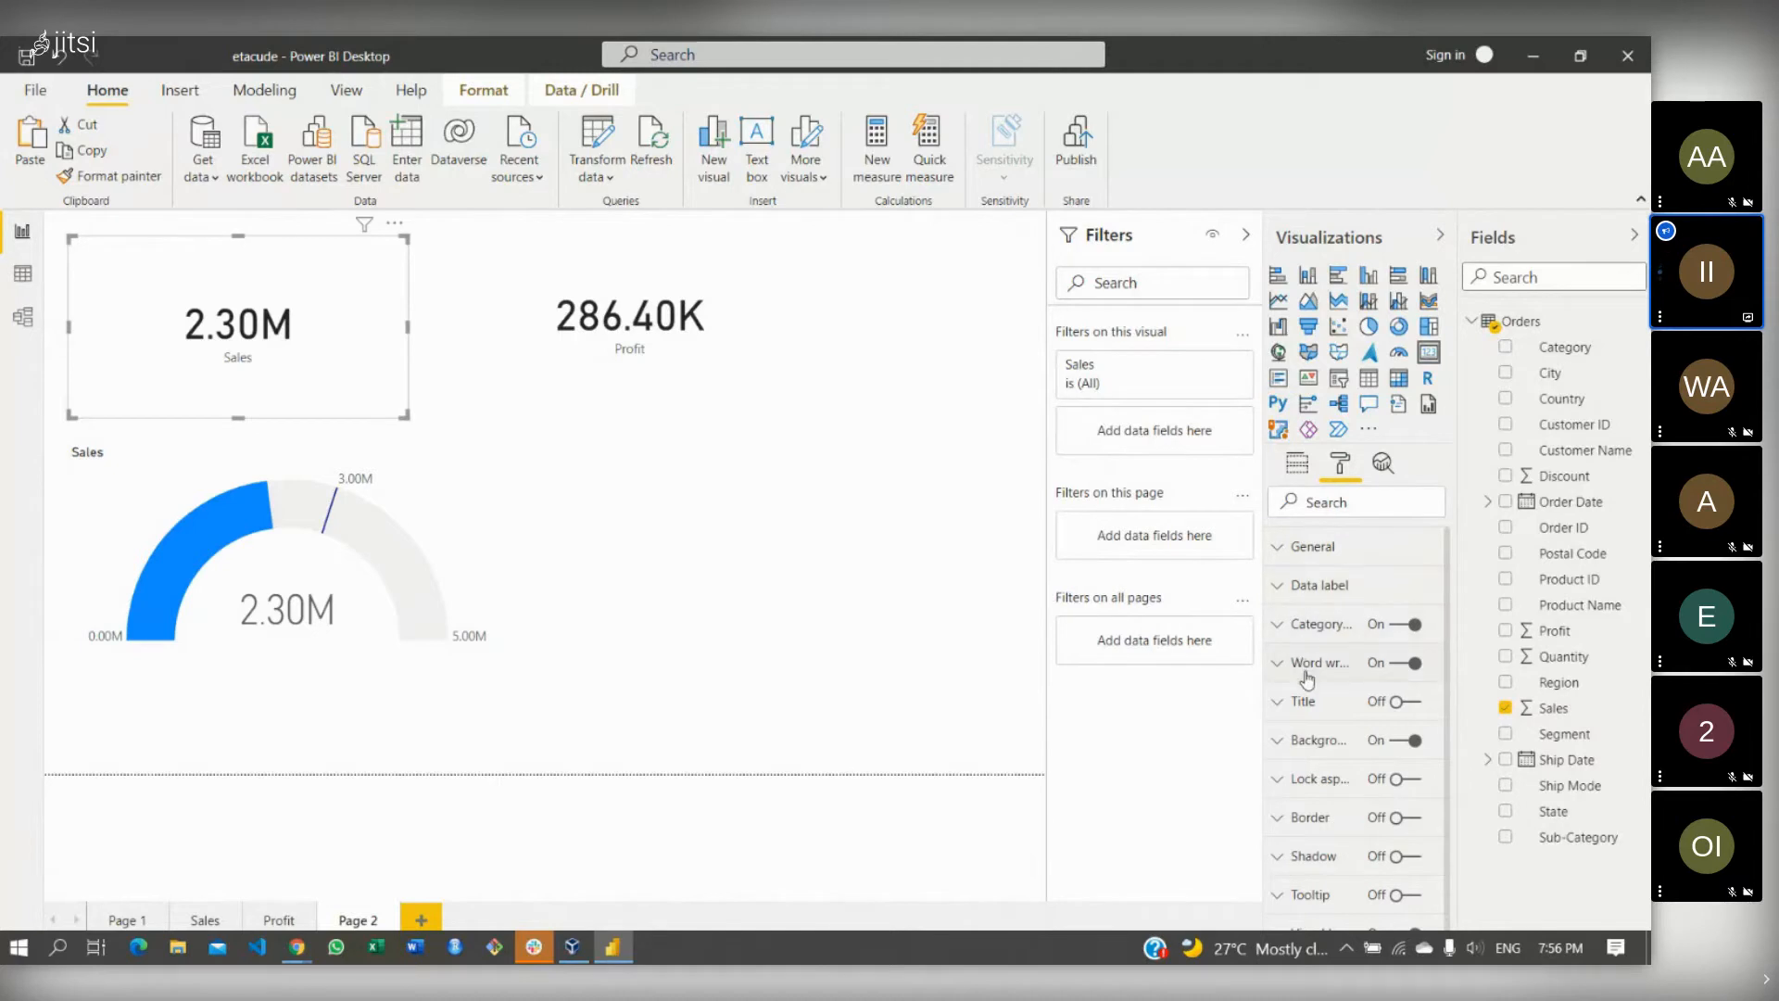
click(1284, 597)
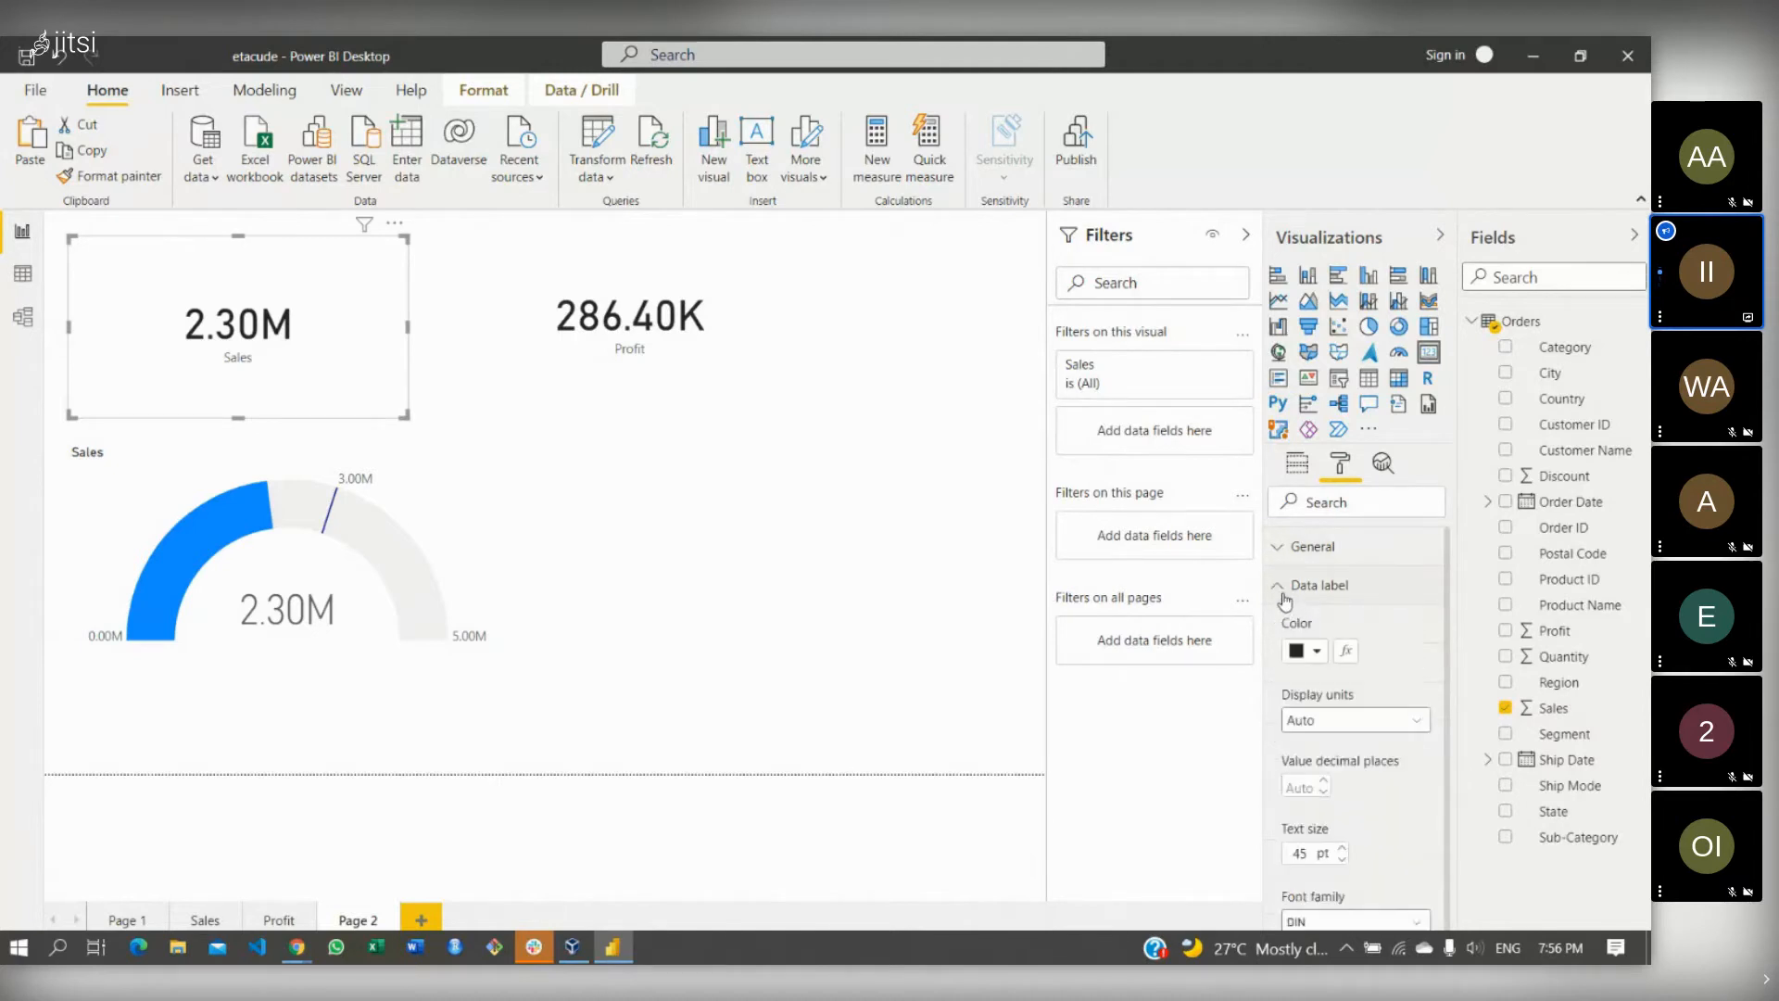
click(1368, 725)
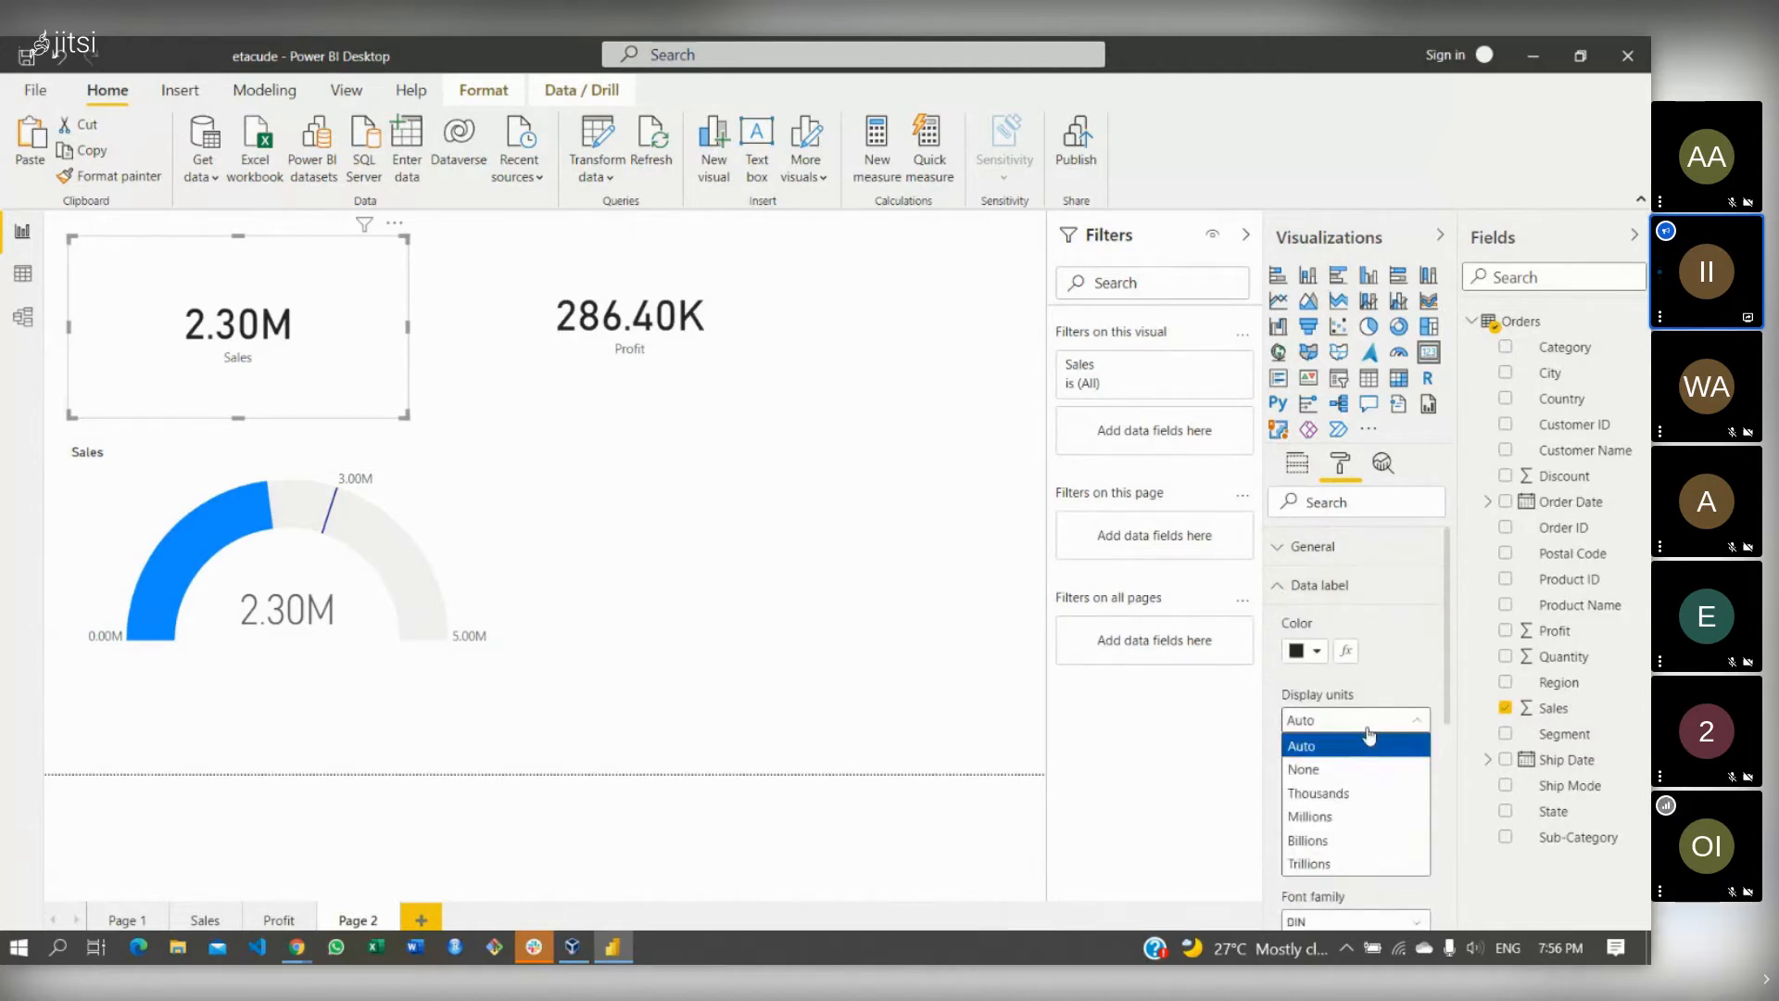
click(1325, 816)
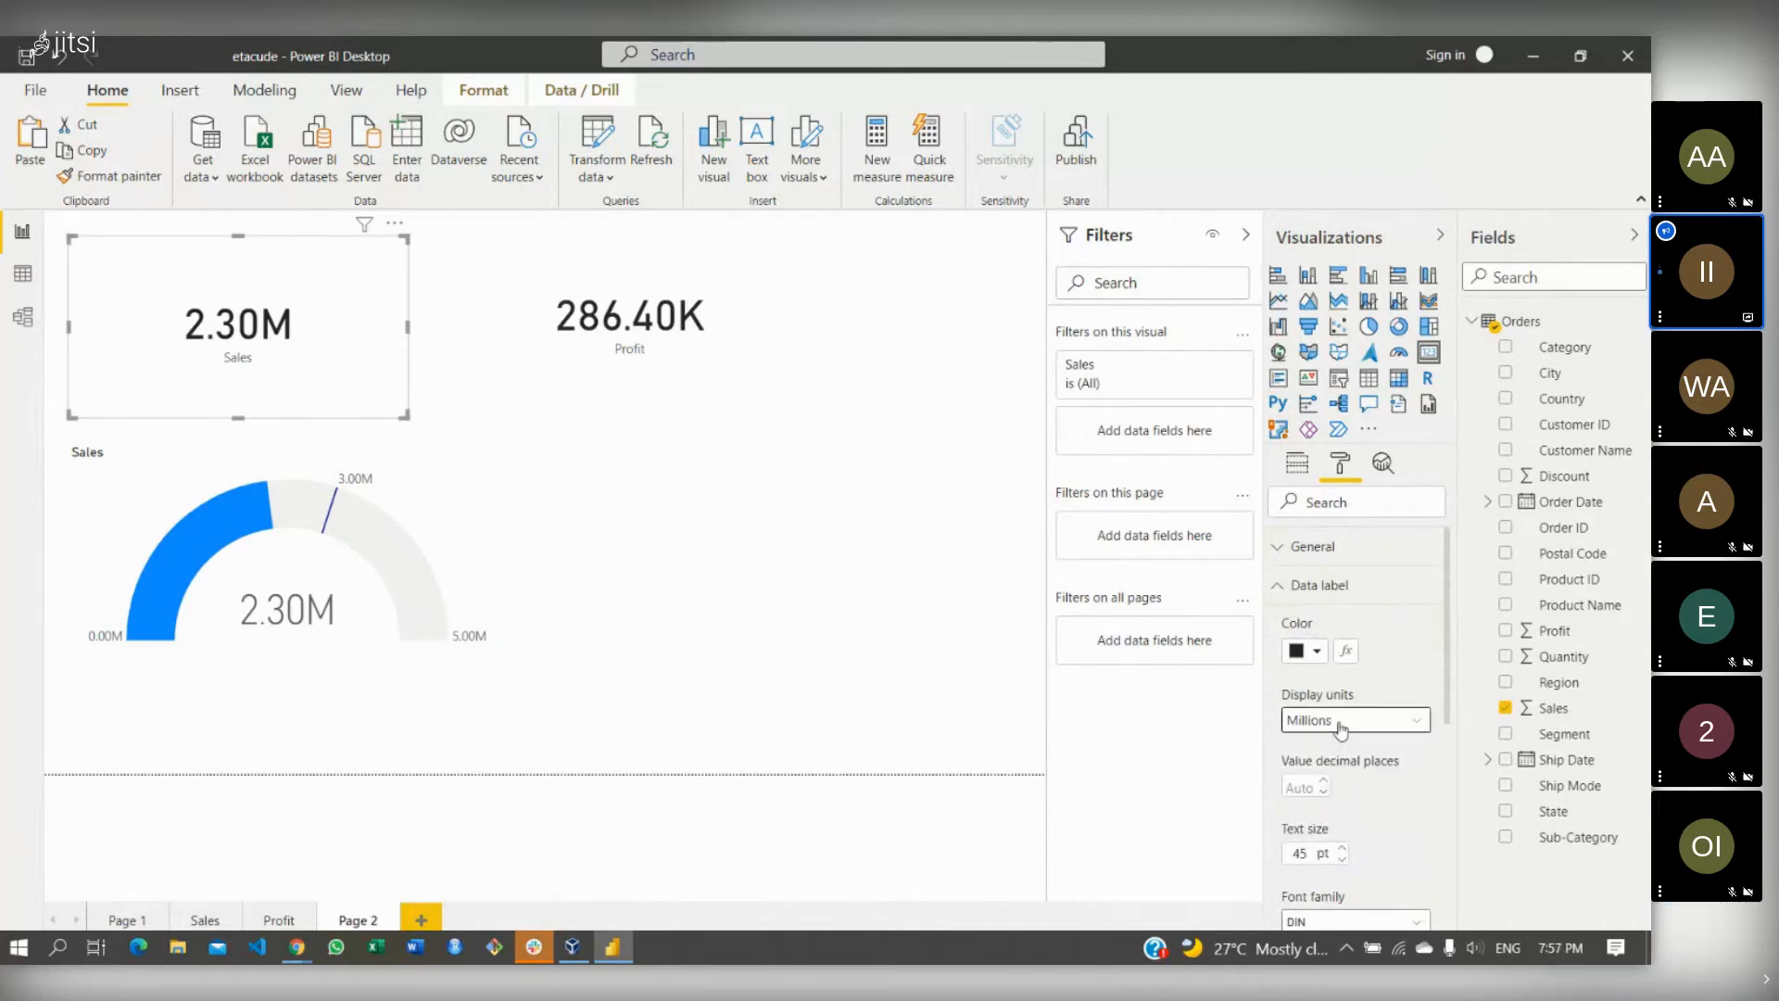
click(1338, 723)
click(1346, 843)
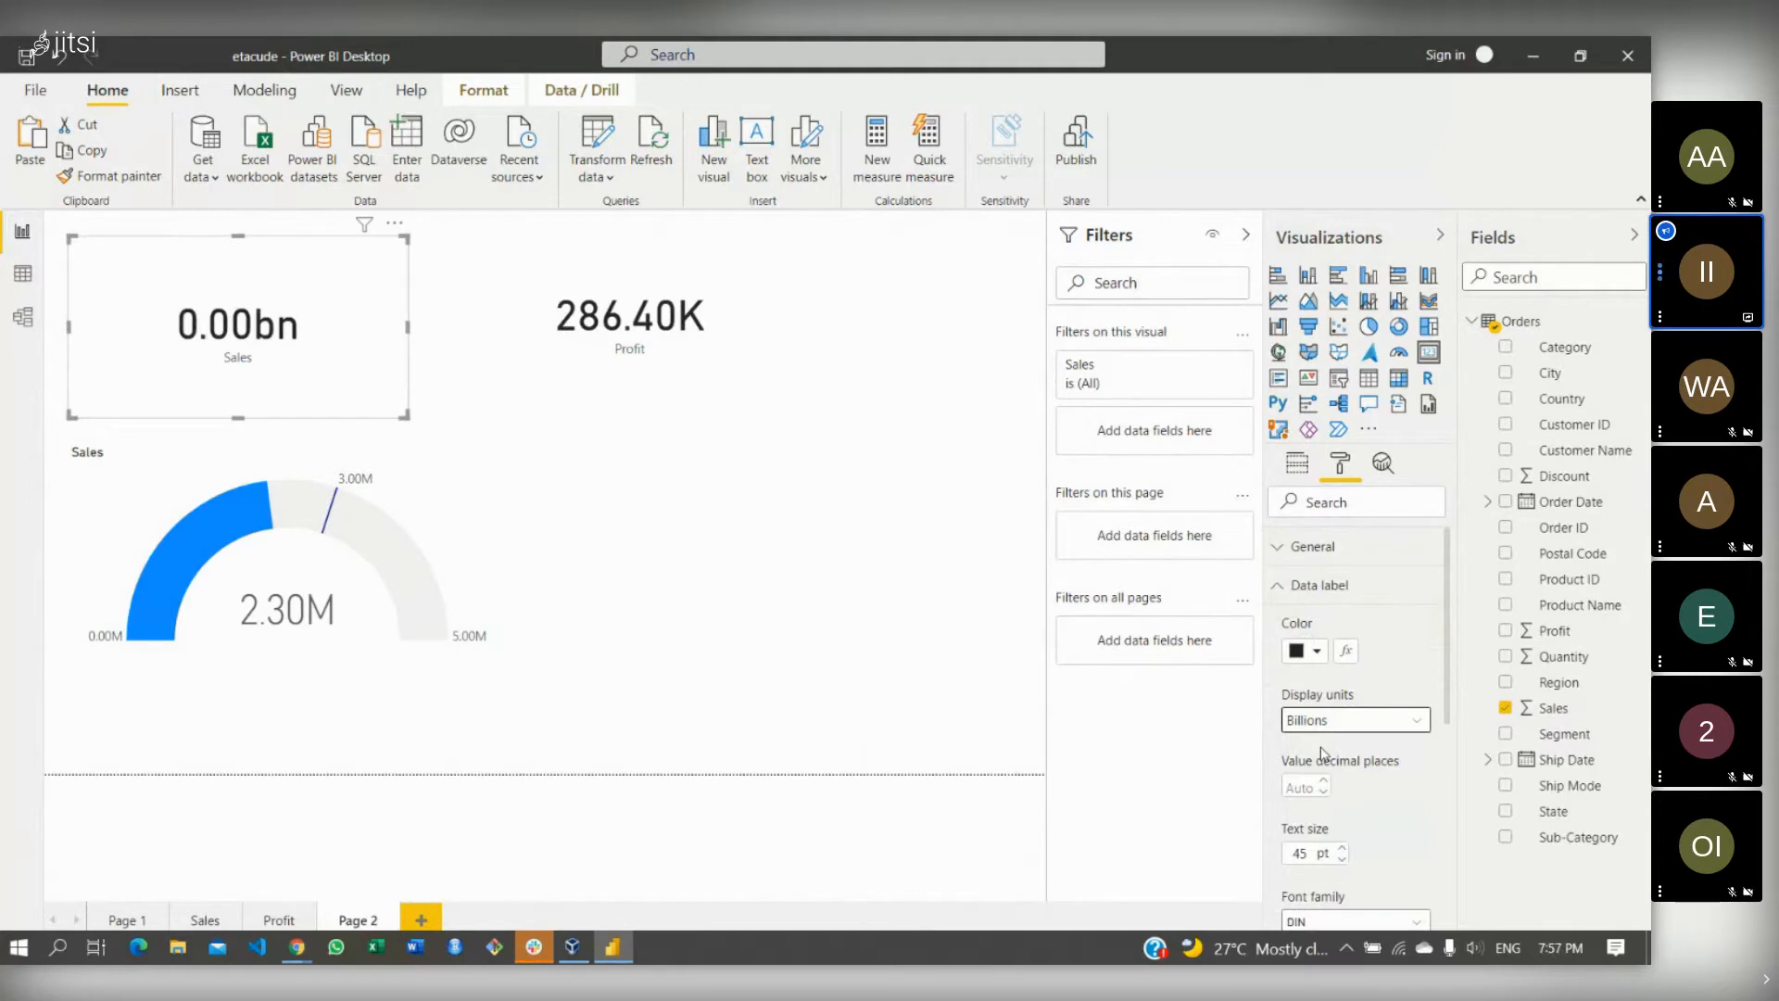
click(1337, 720)
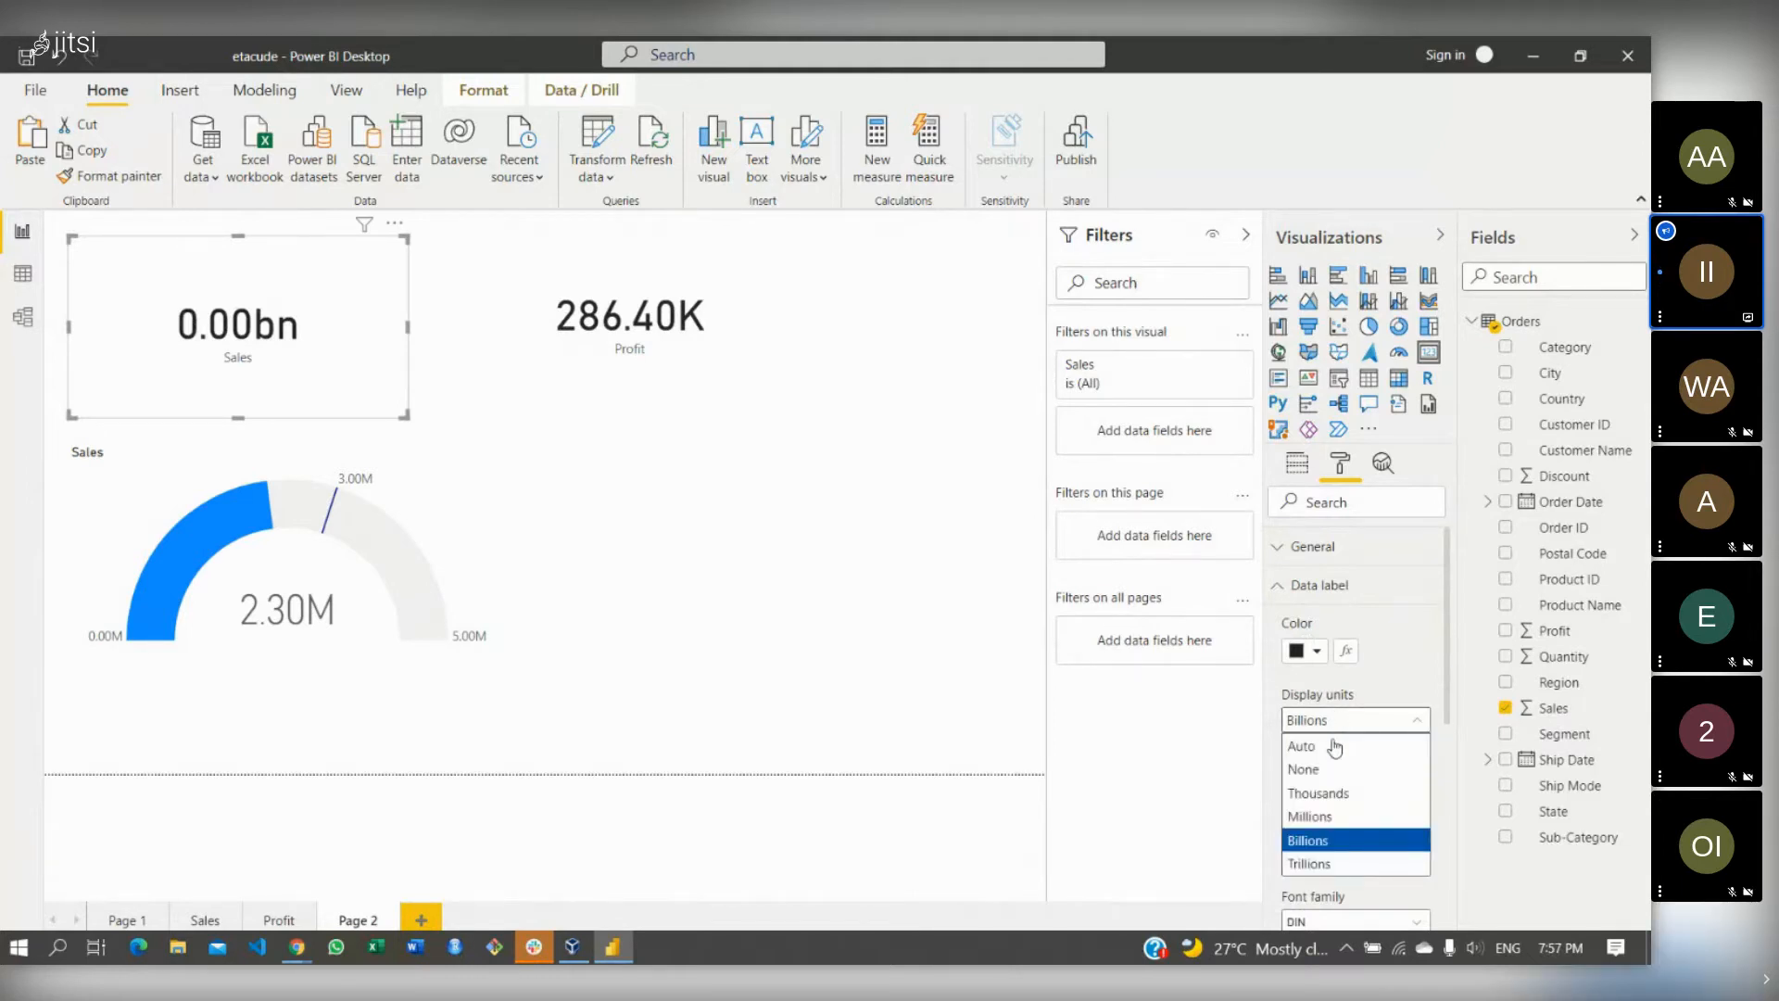
click(1309, 863)
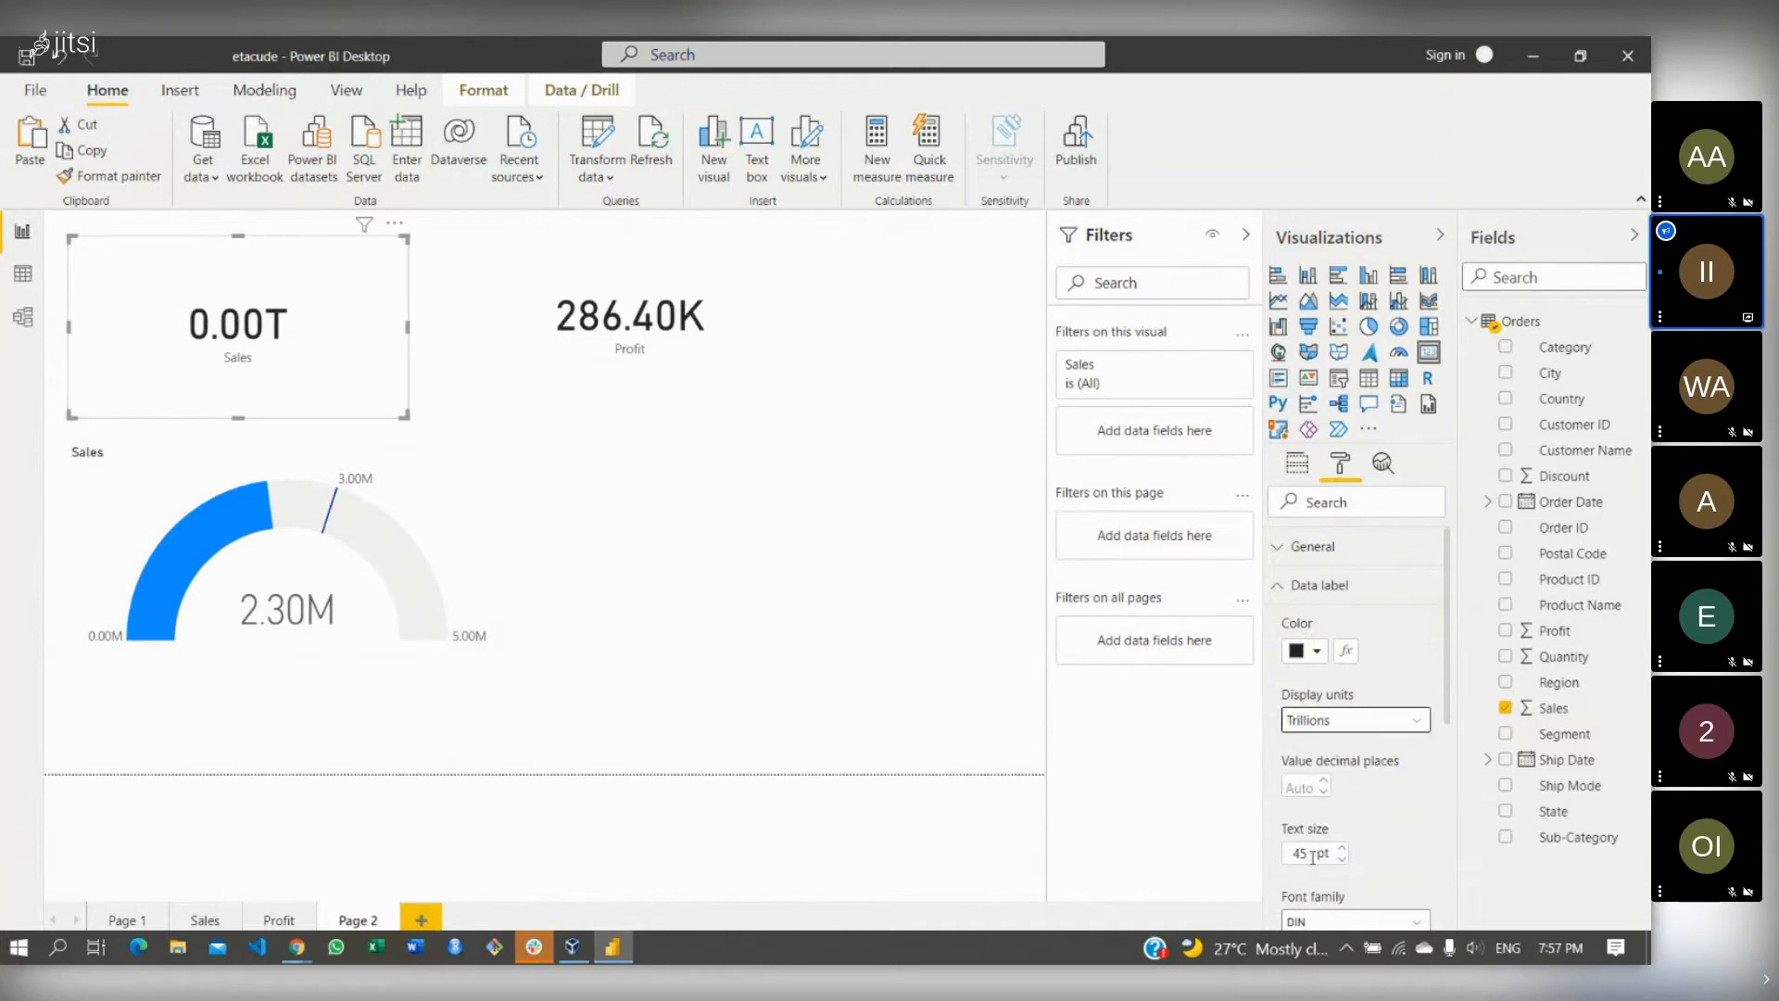
- Try Auto and Thousands, then set display units to None to show 2,297,200.86
click(1373, 722)
click(1356, 750)
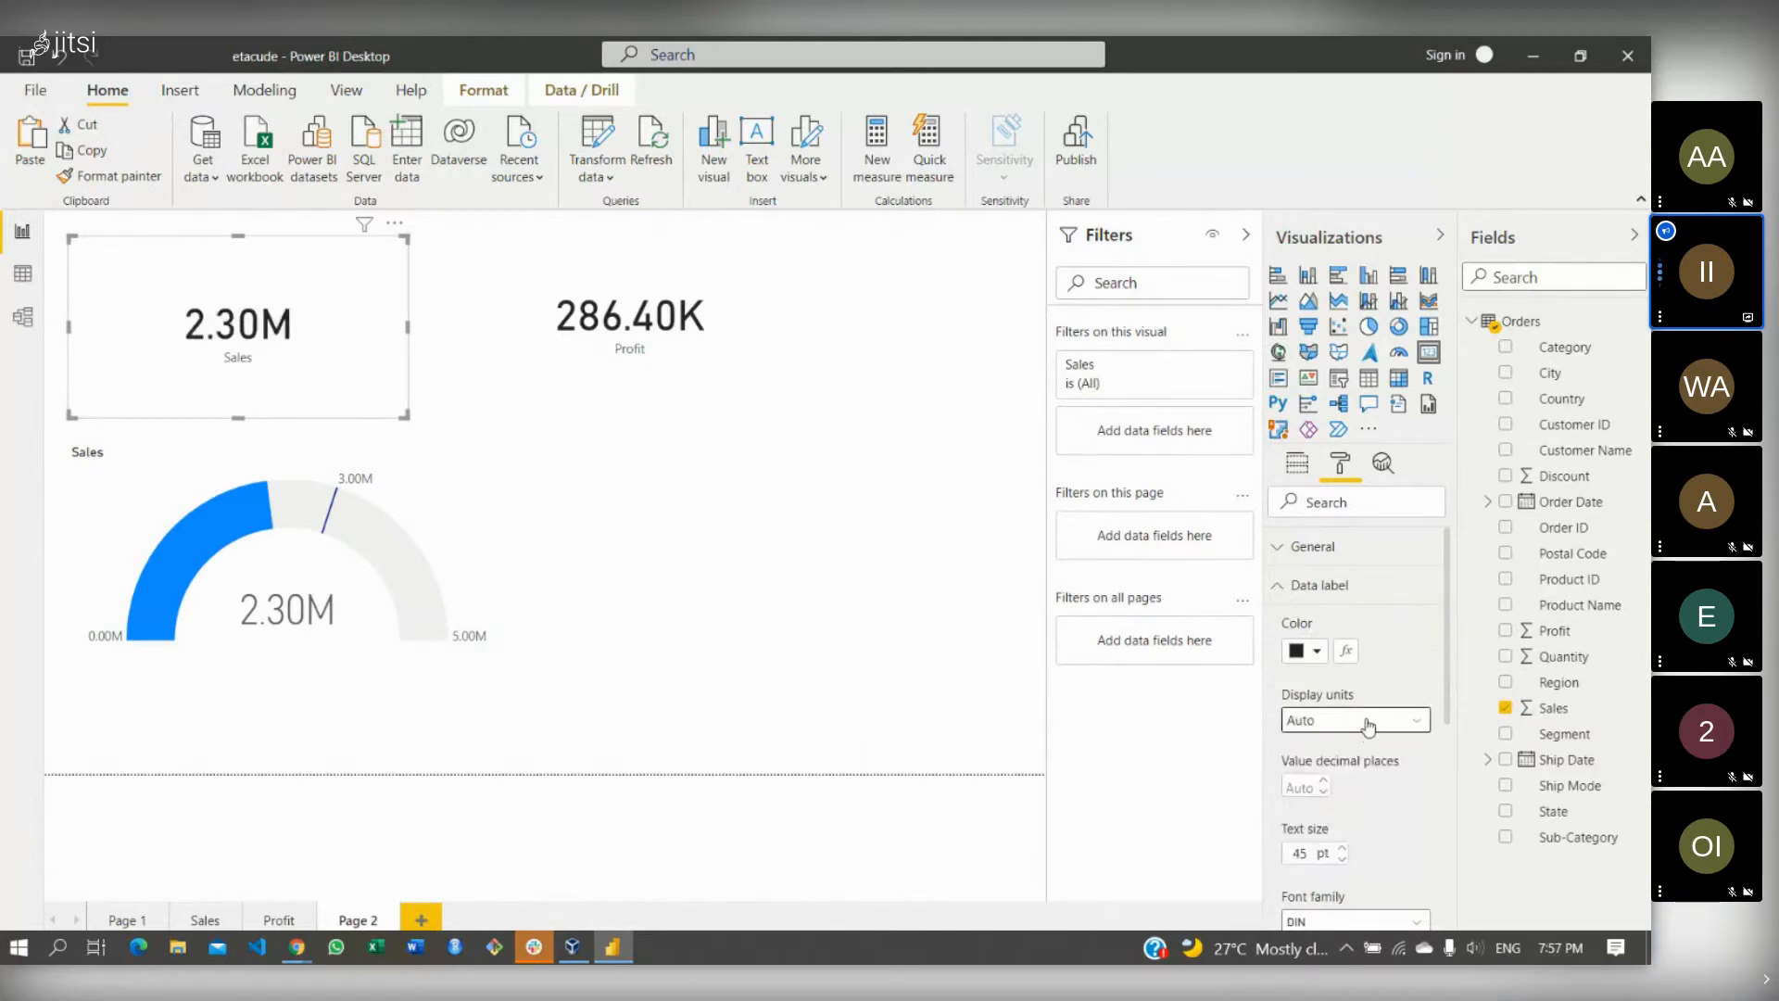
click(1369, 722)
click(1353, 792)
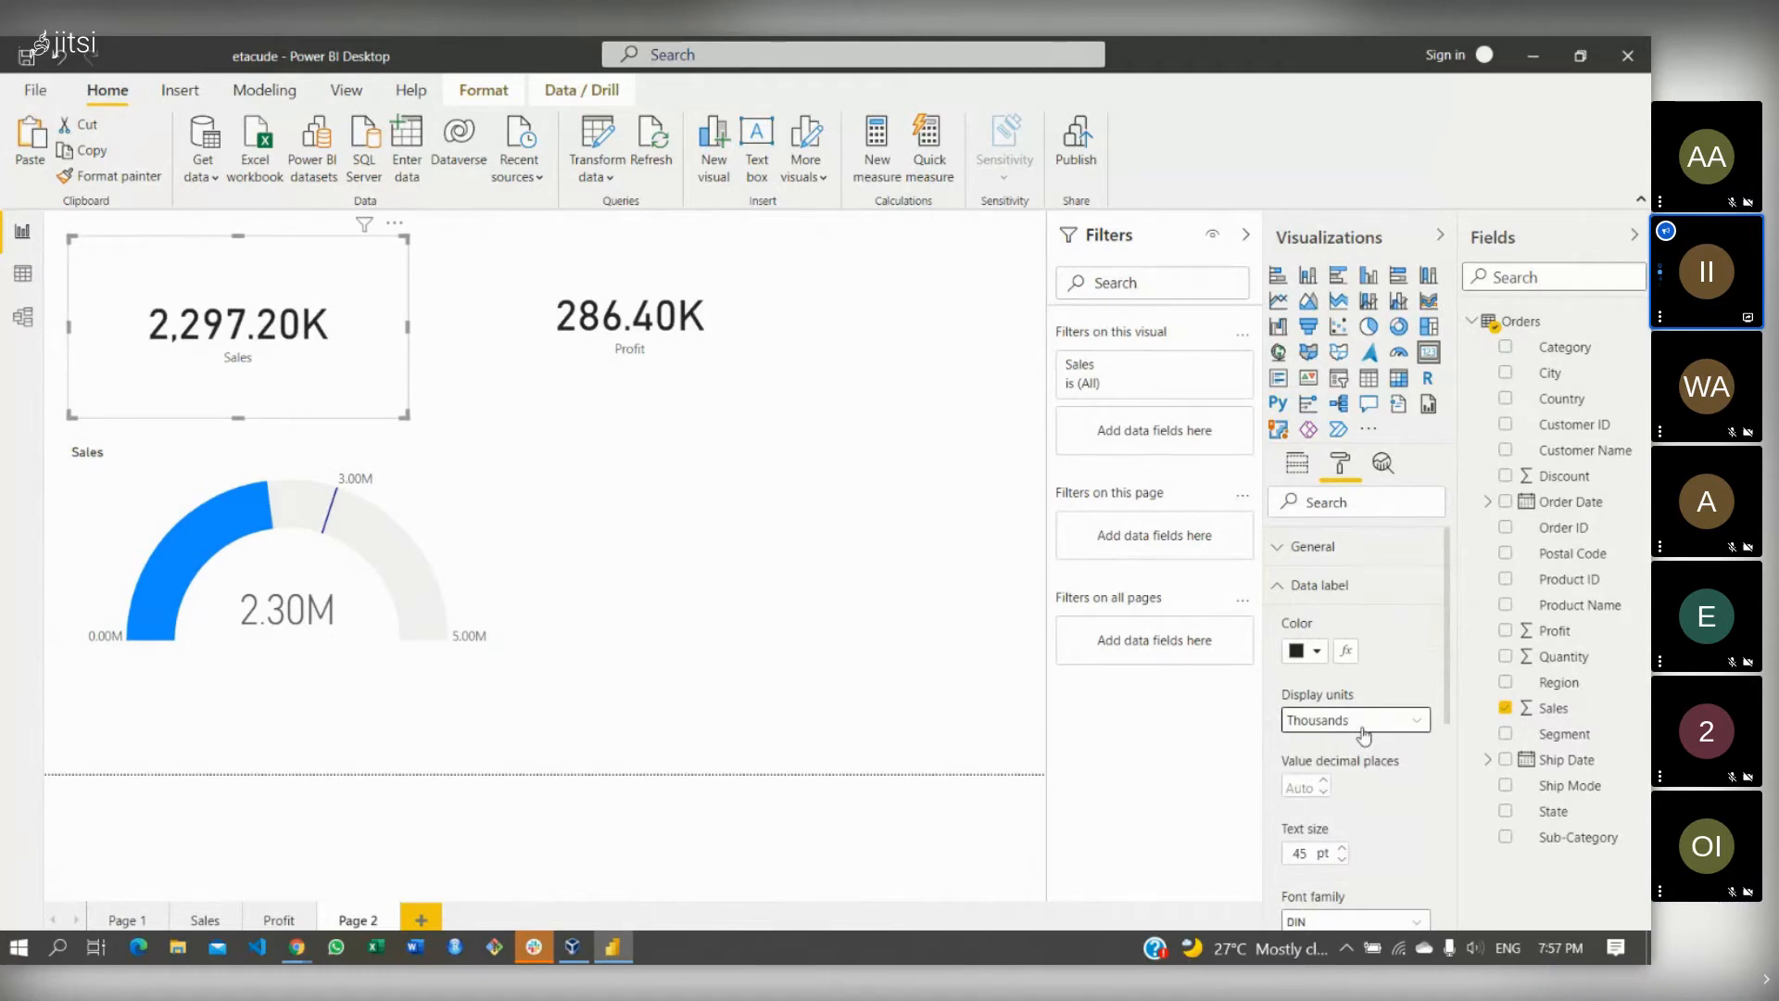
click(1362, 724)
click(1359, 768)
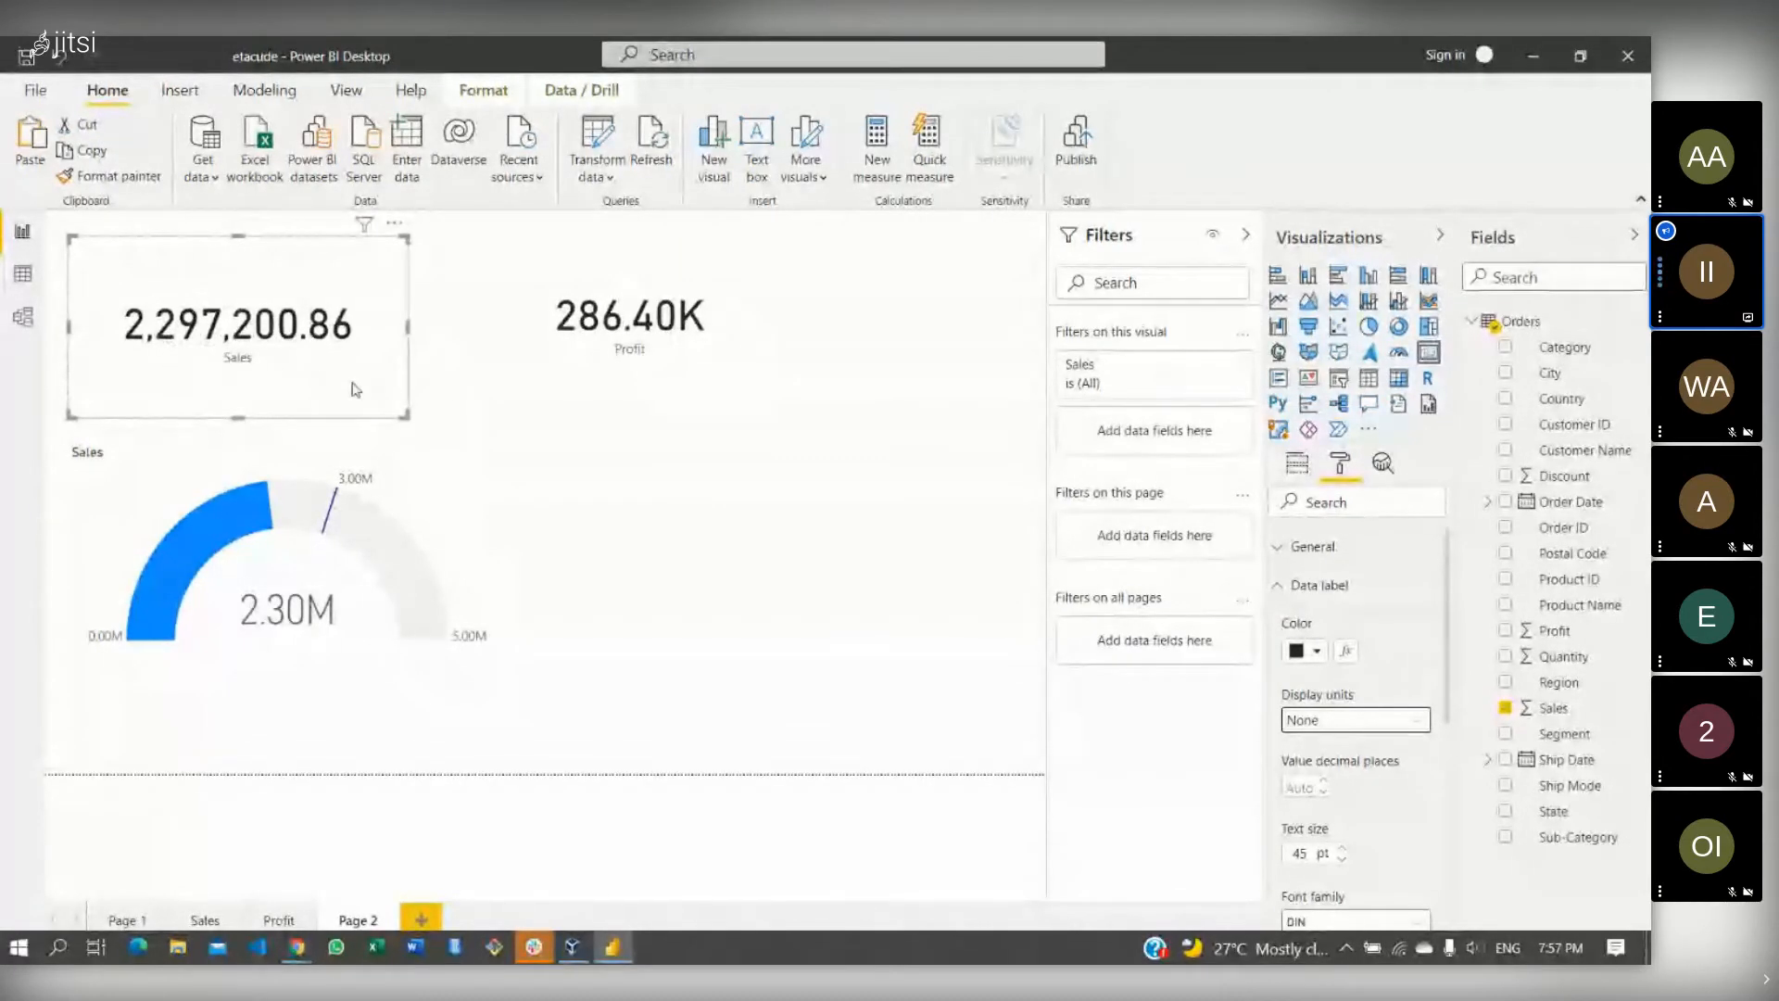
- Format the Sales field as Currency with 2 decimal places, showing $2,297,200.86
double_click(1553, 709)
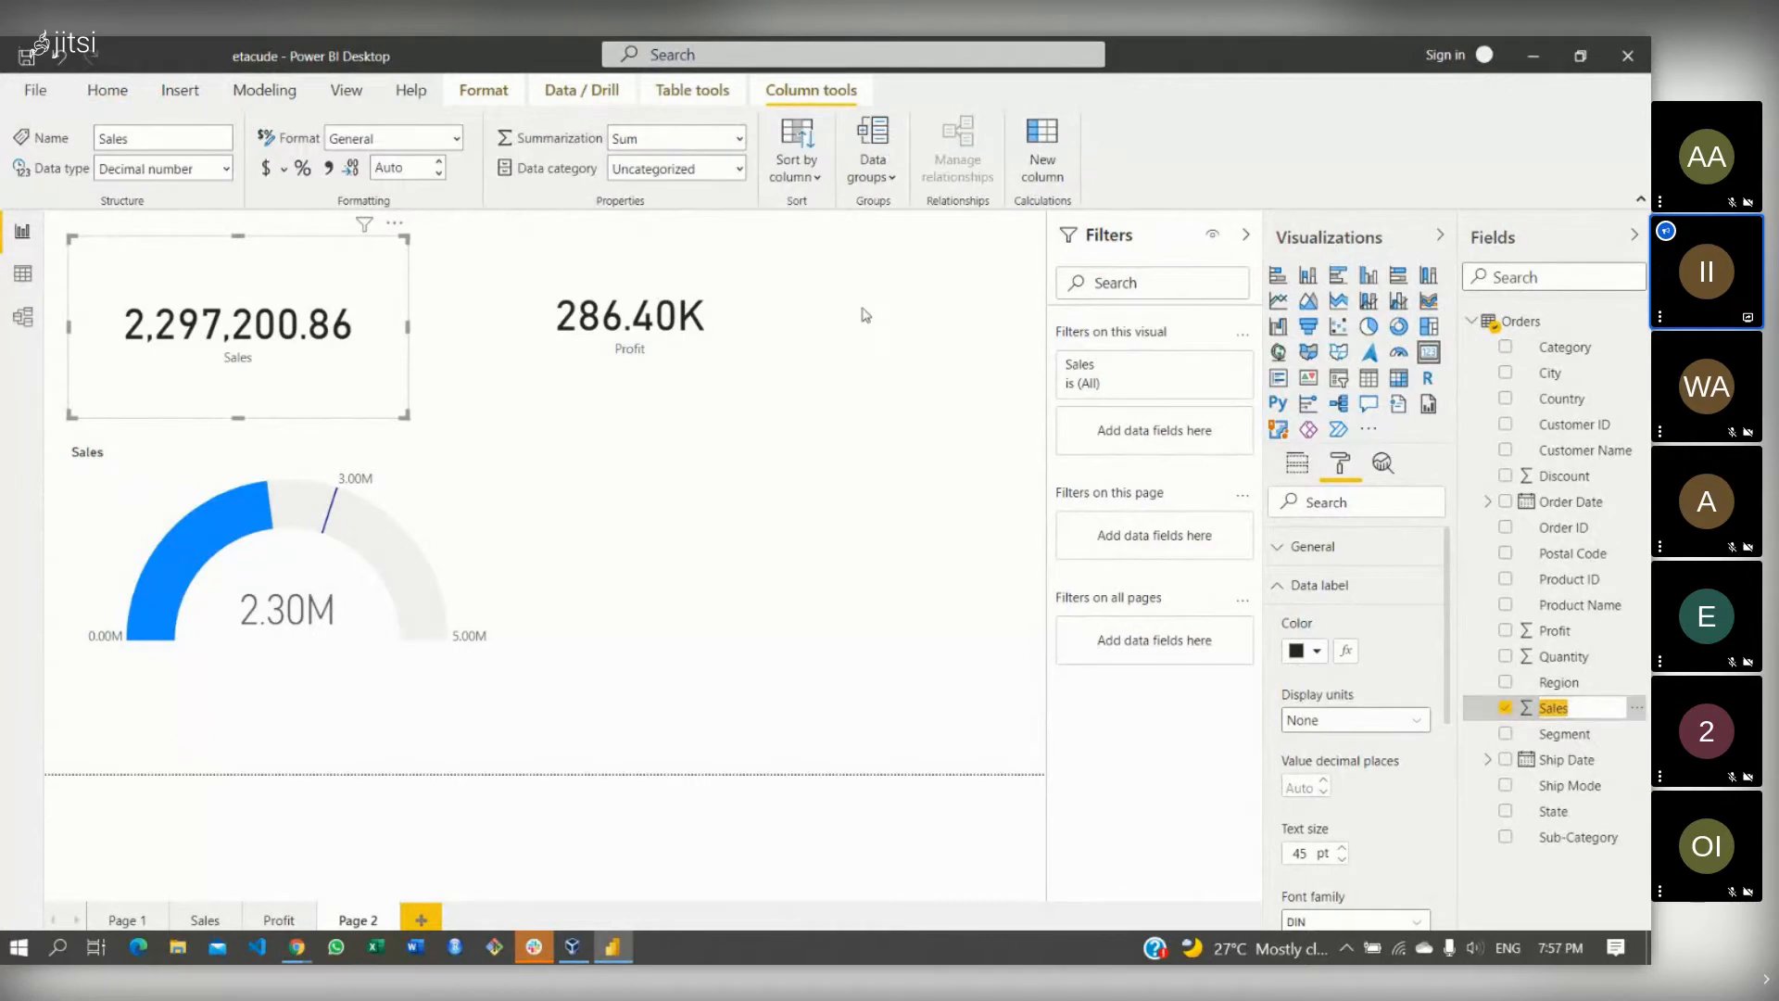
click(456, 144)
click(428, 202)
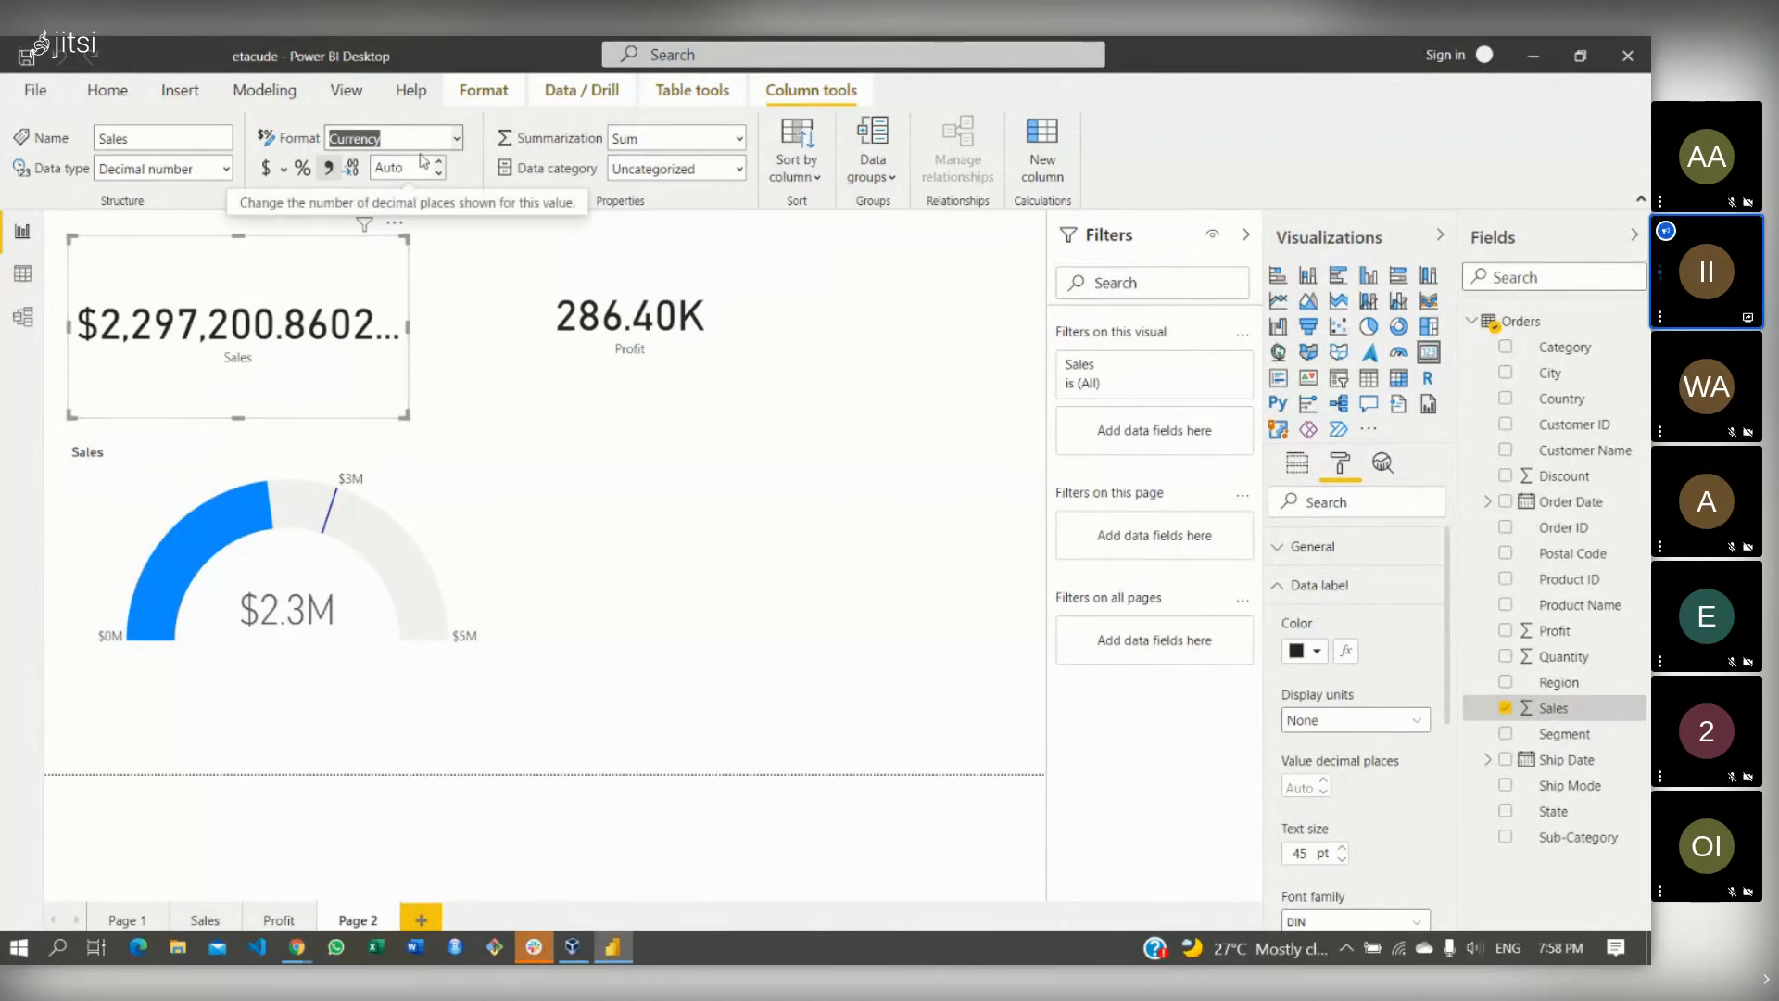
click(418, 166)
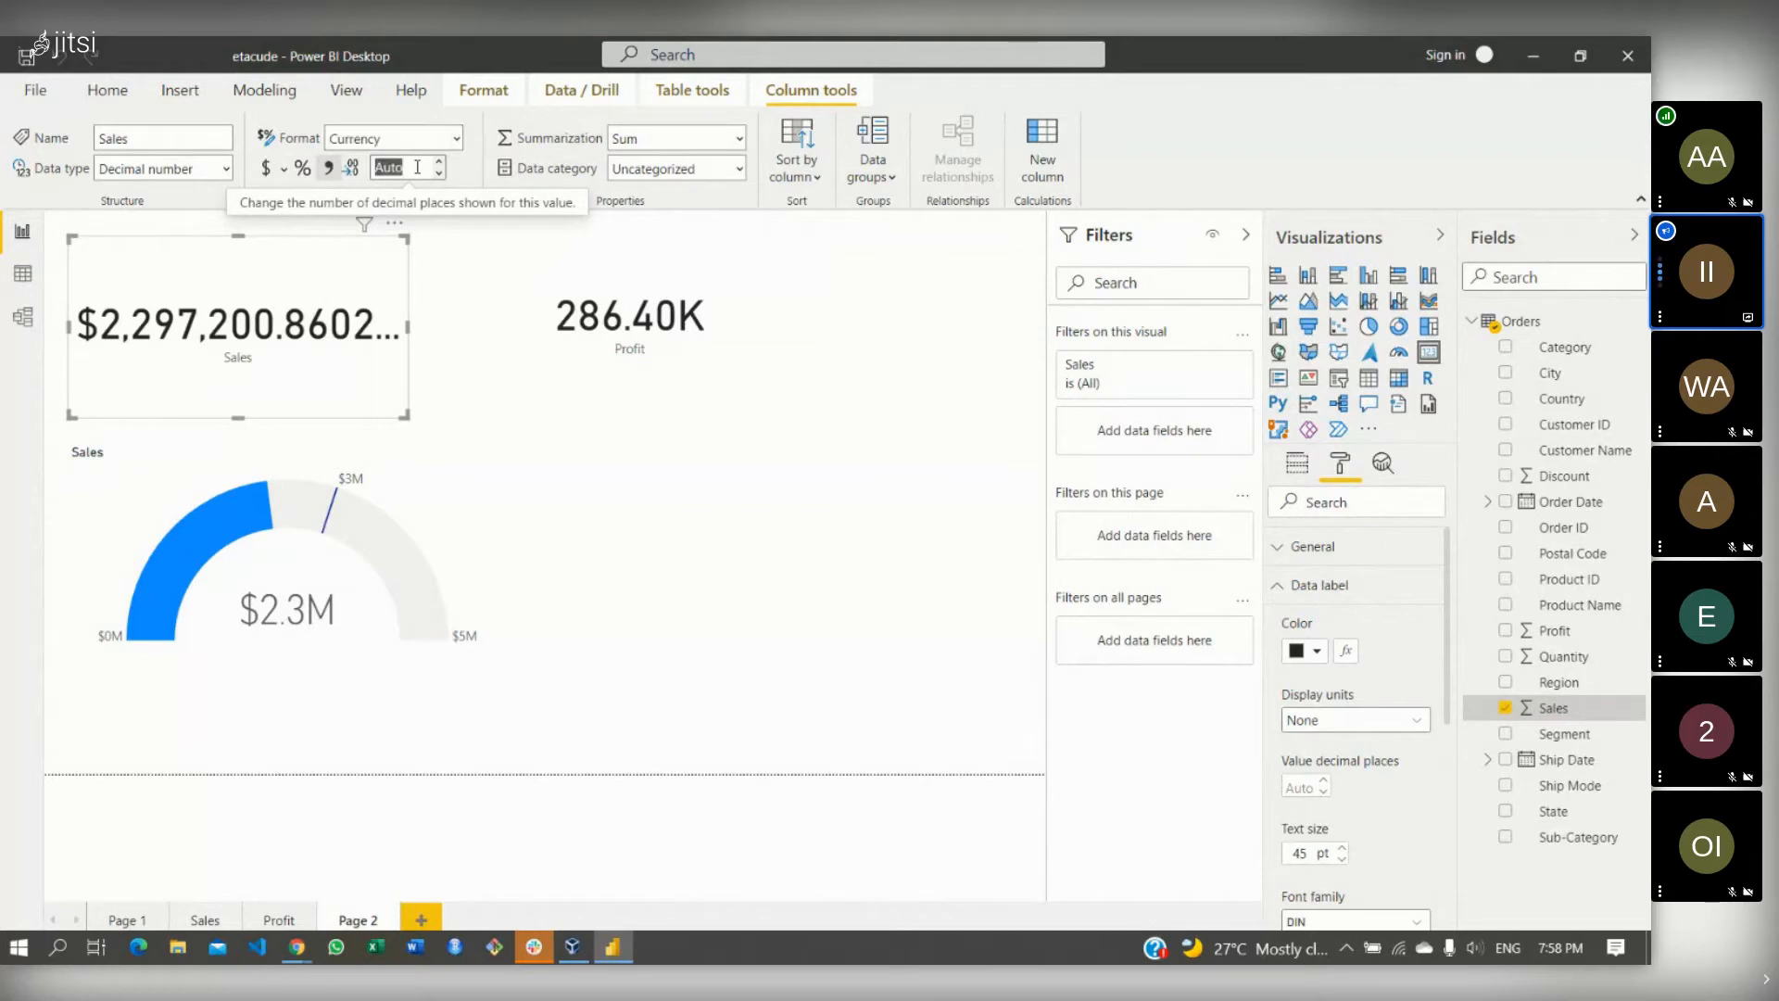
key(BackSpace)
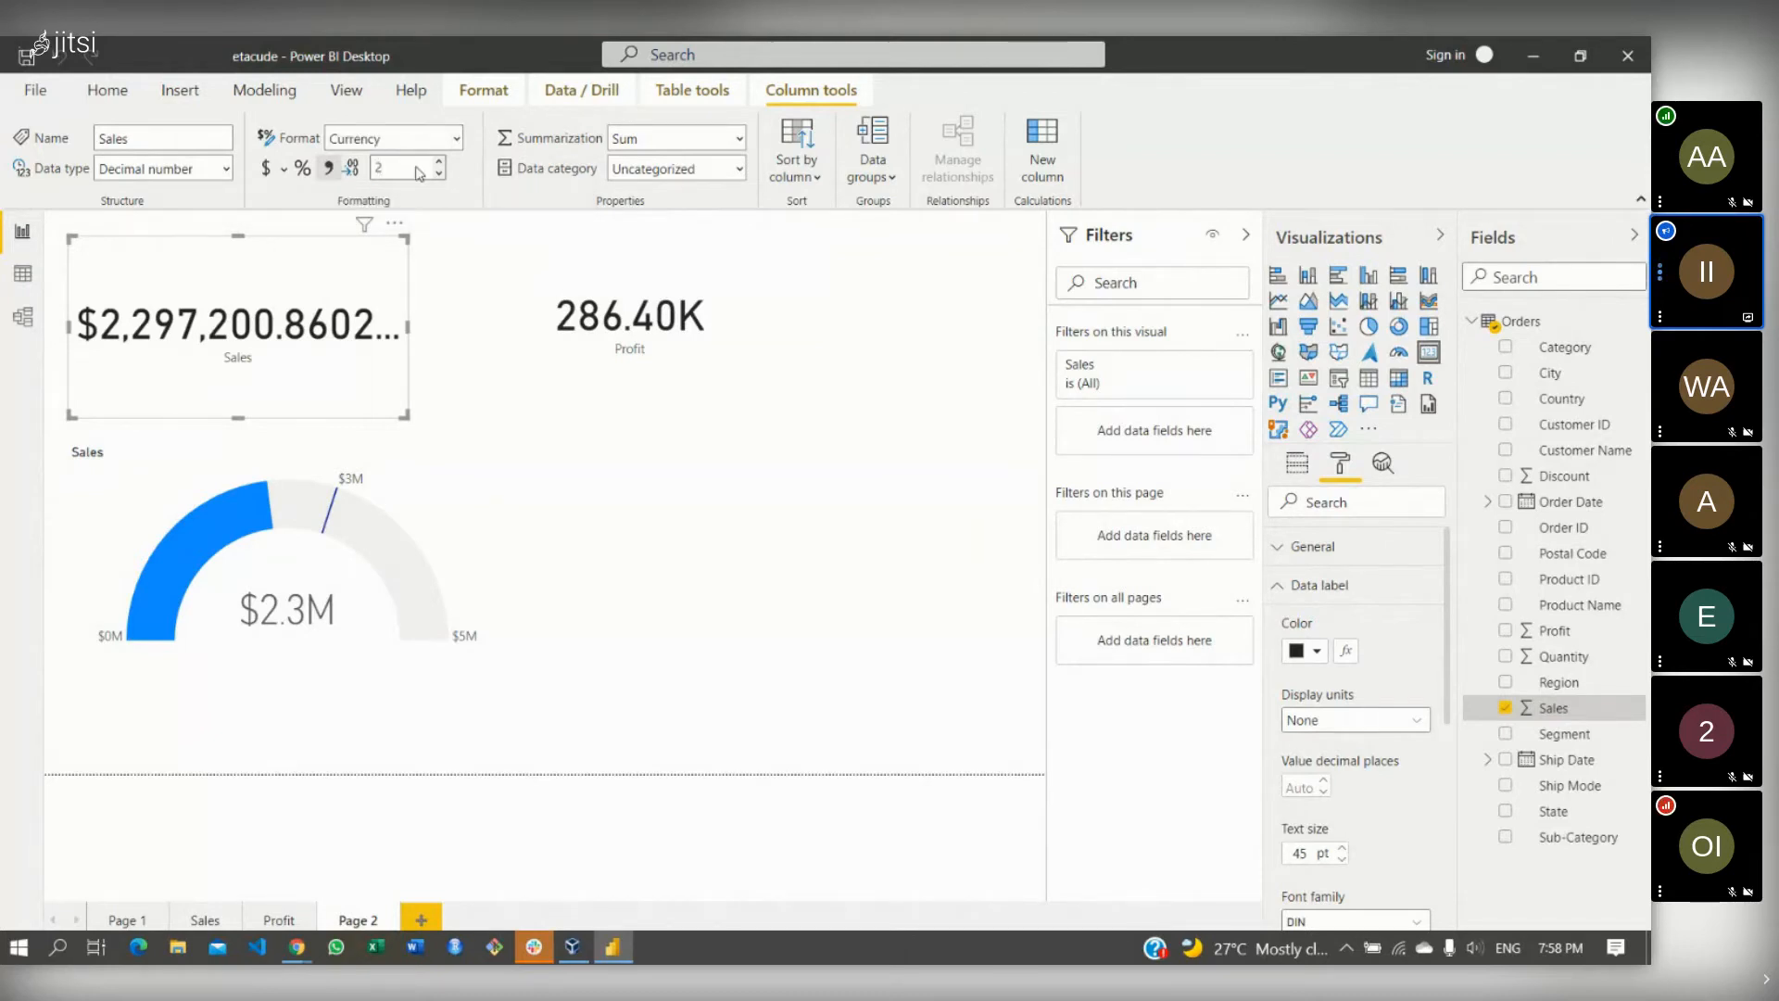
key(Return)
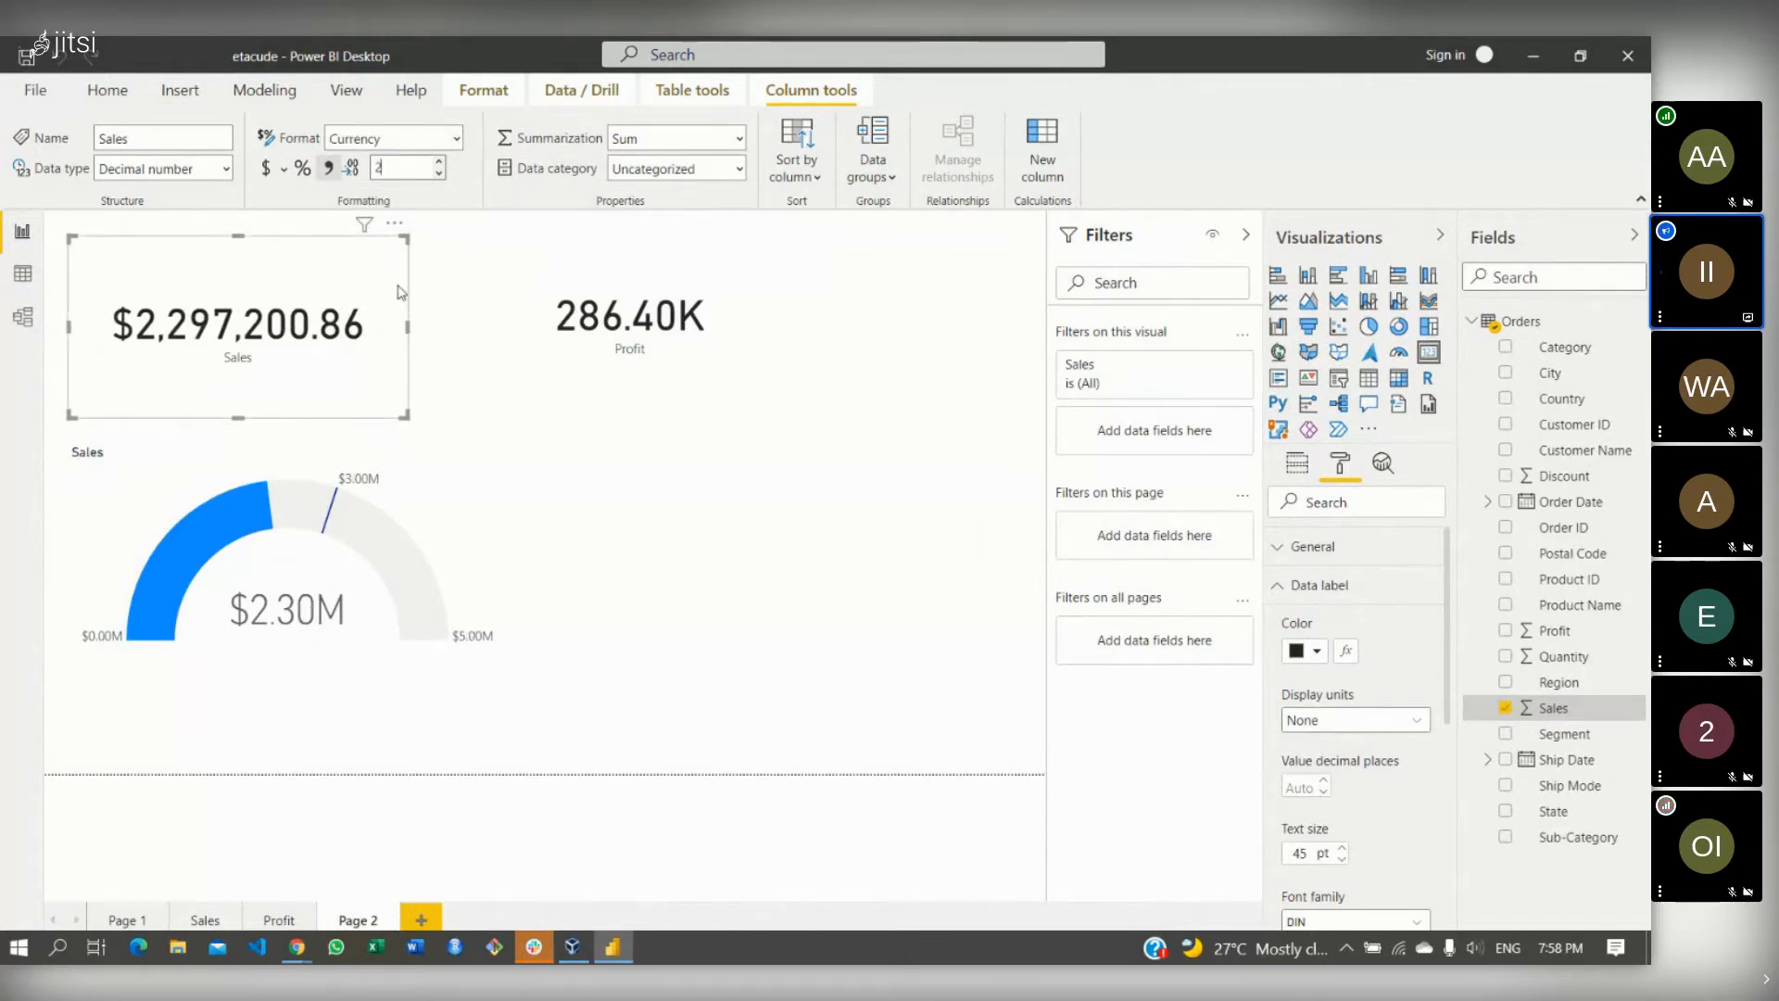
click(675, 320)
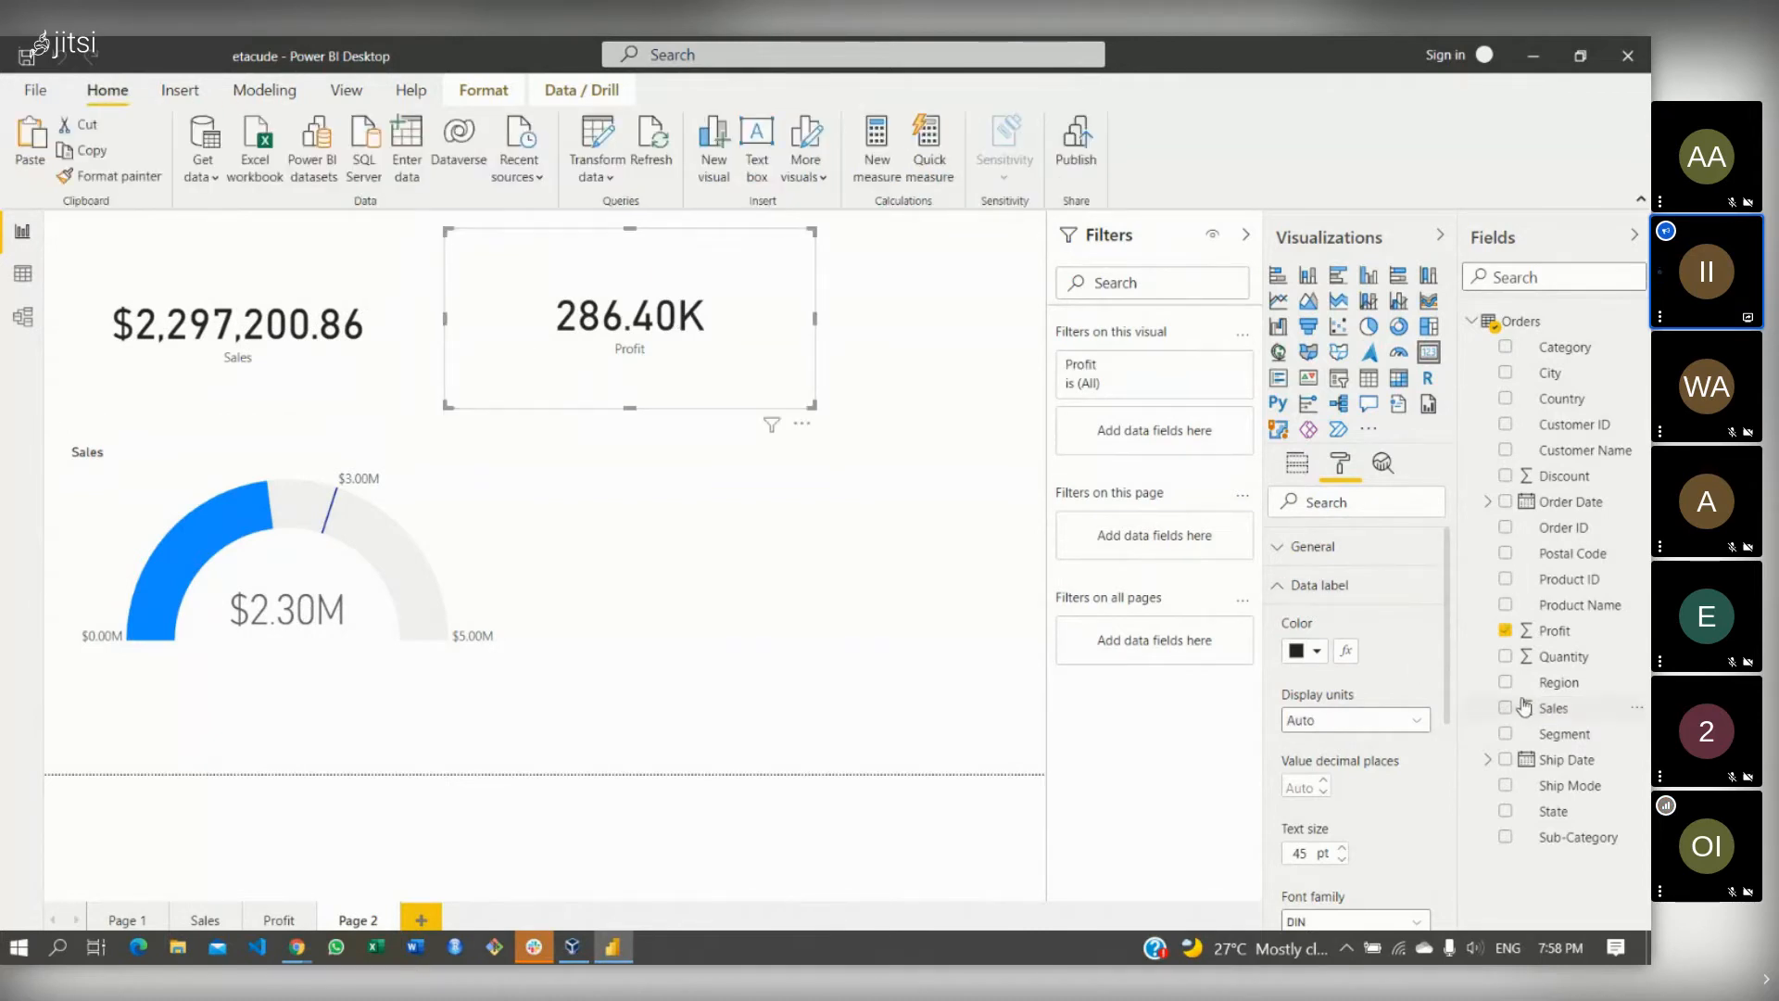
- Switch the Profit column's format to Currency so the card reads $286.4K
double_click(1564, 634)
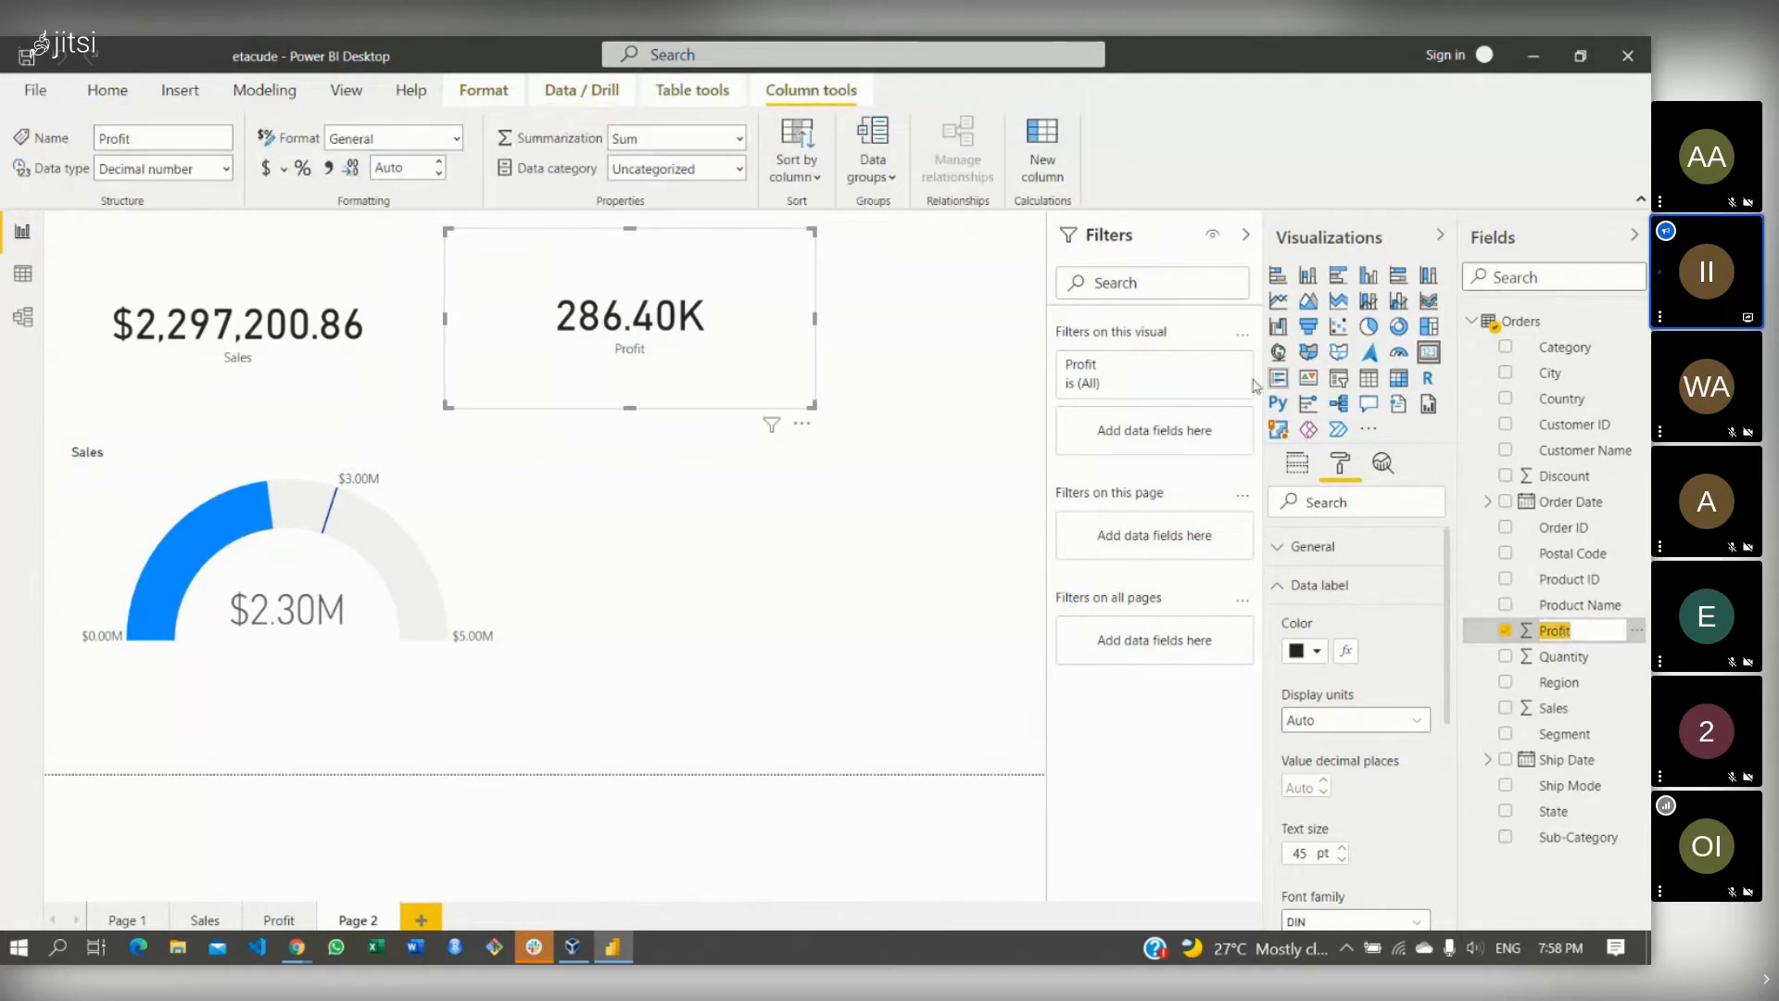
click(460, 139)
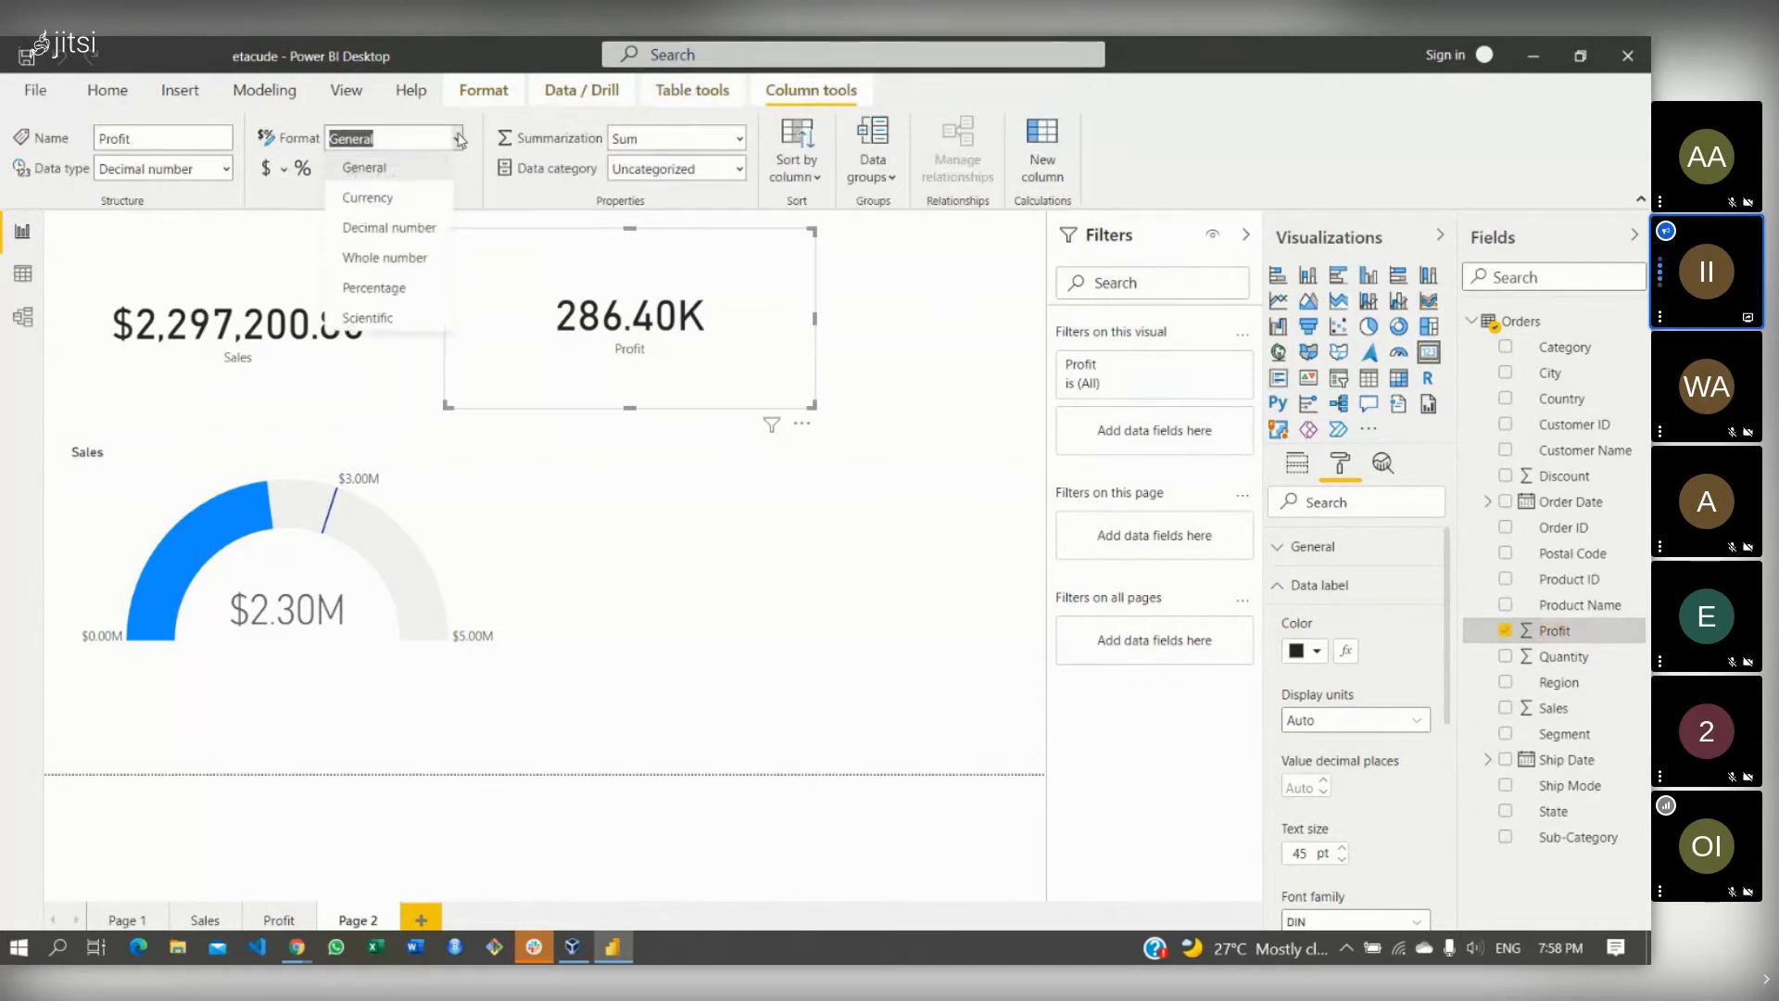
click(428, 196)
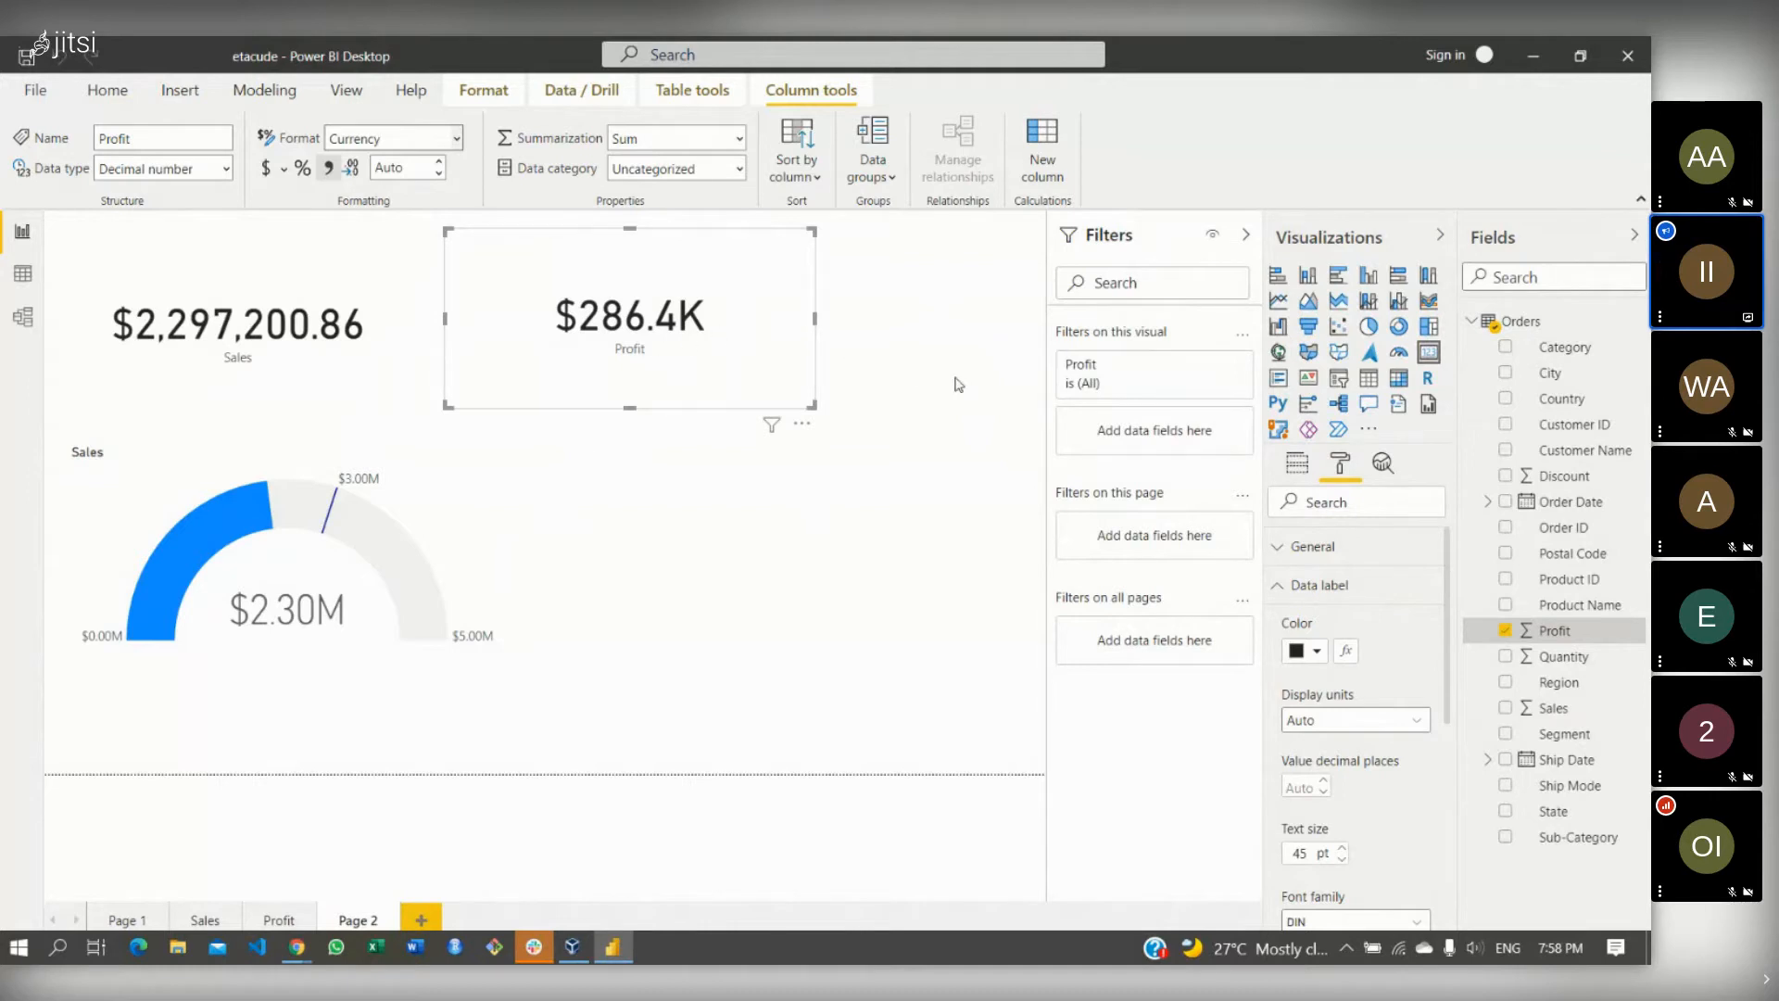
- Turn on the profit card's title and set its text to 'Profit Generated'
click(1284, 582)
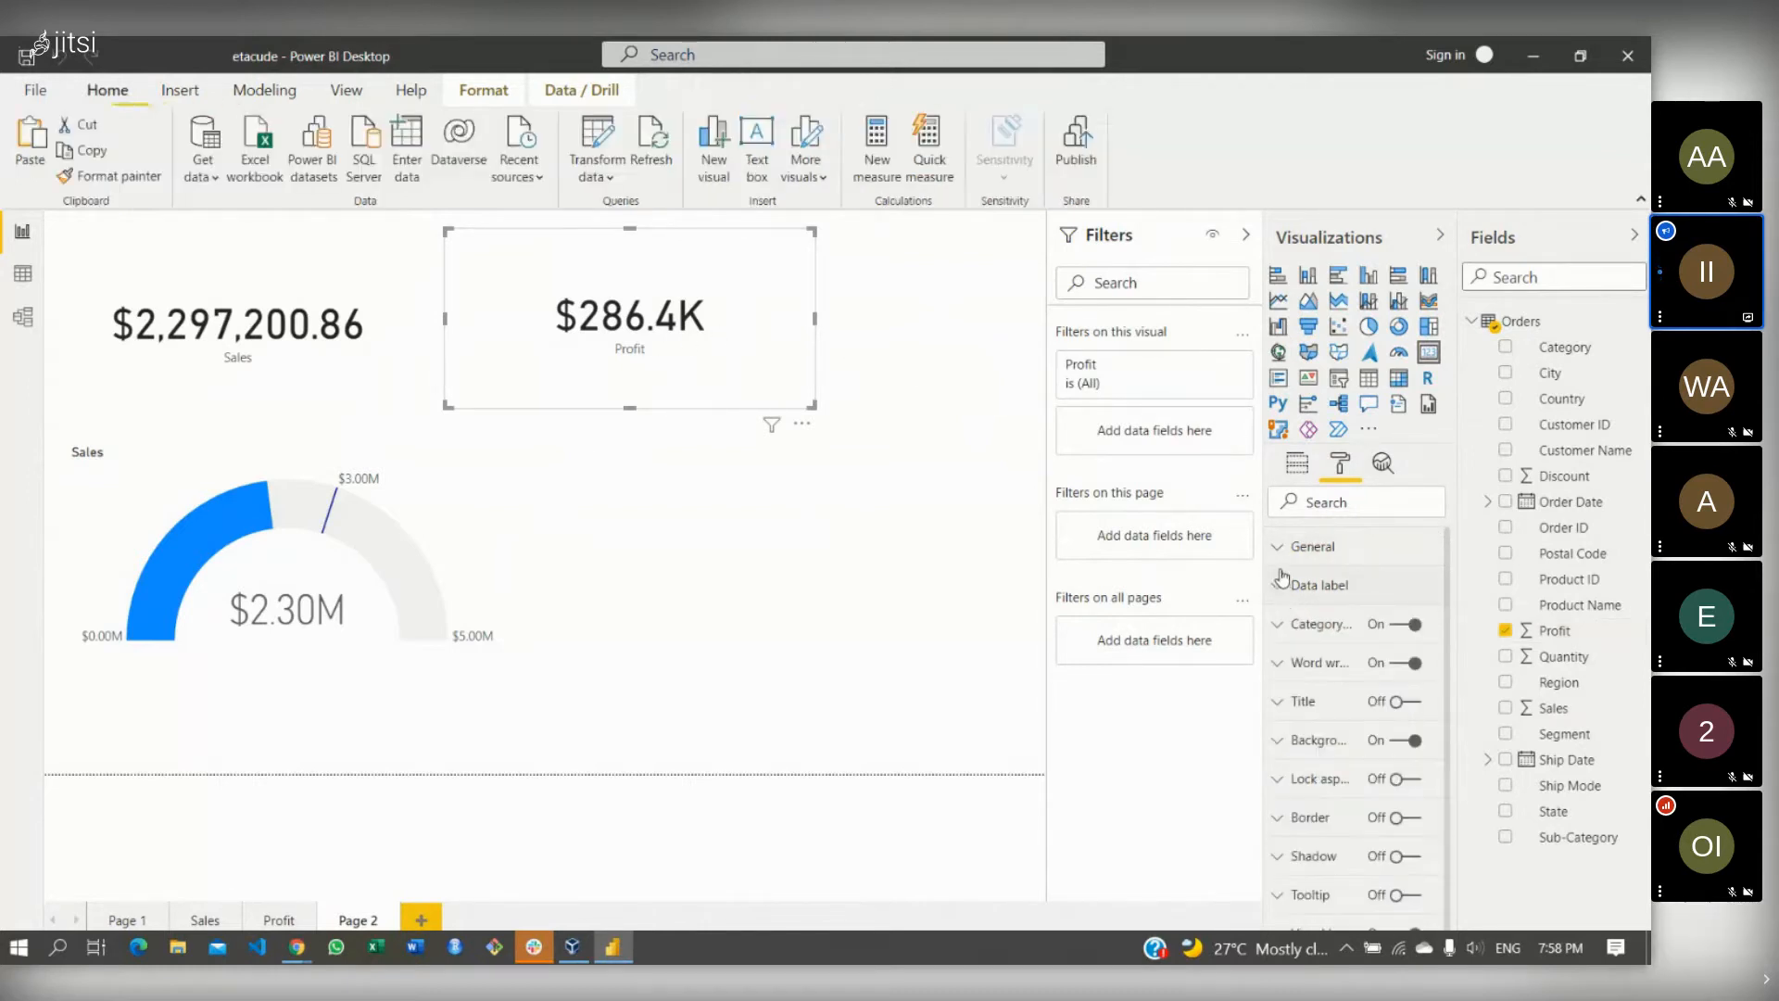
click(1279, 547)
click(1278, 547)
click(1412, 704)
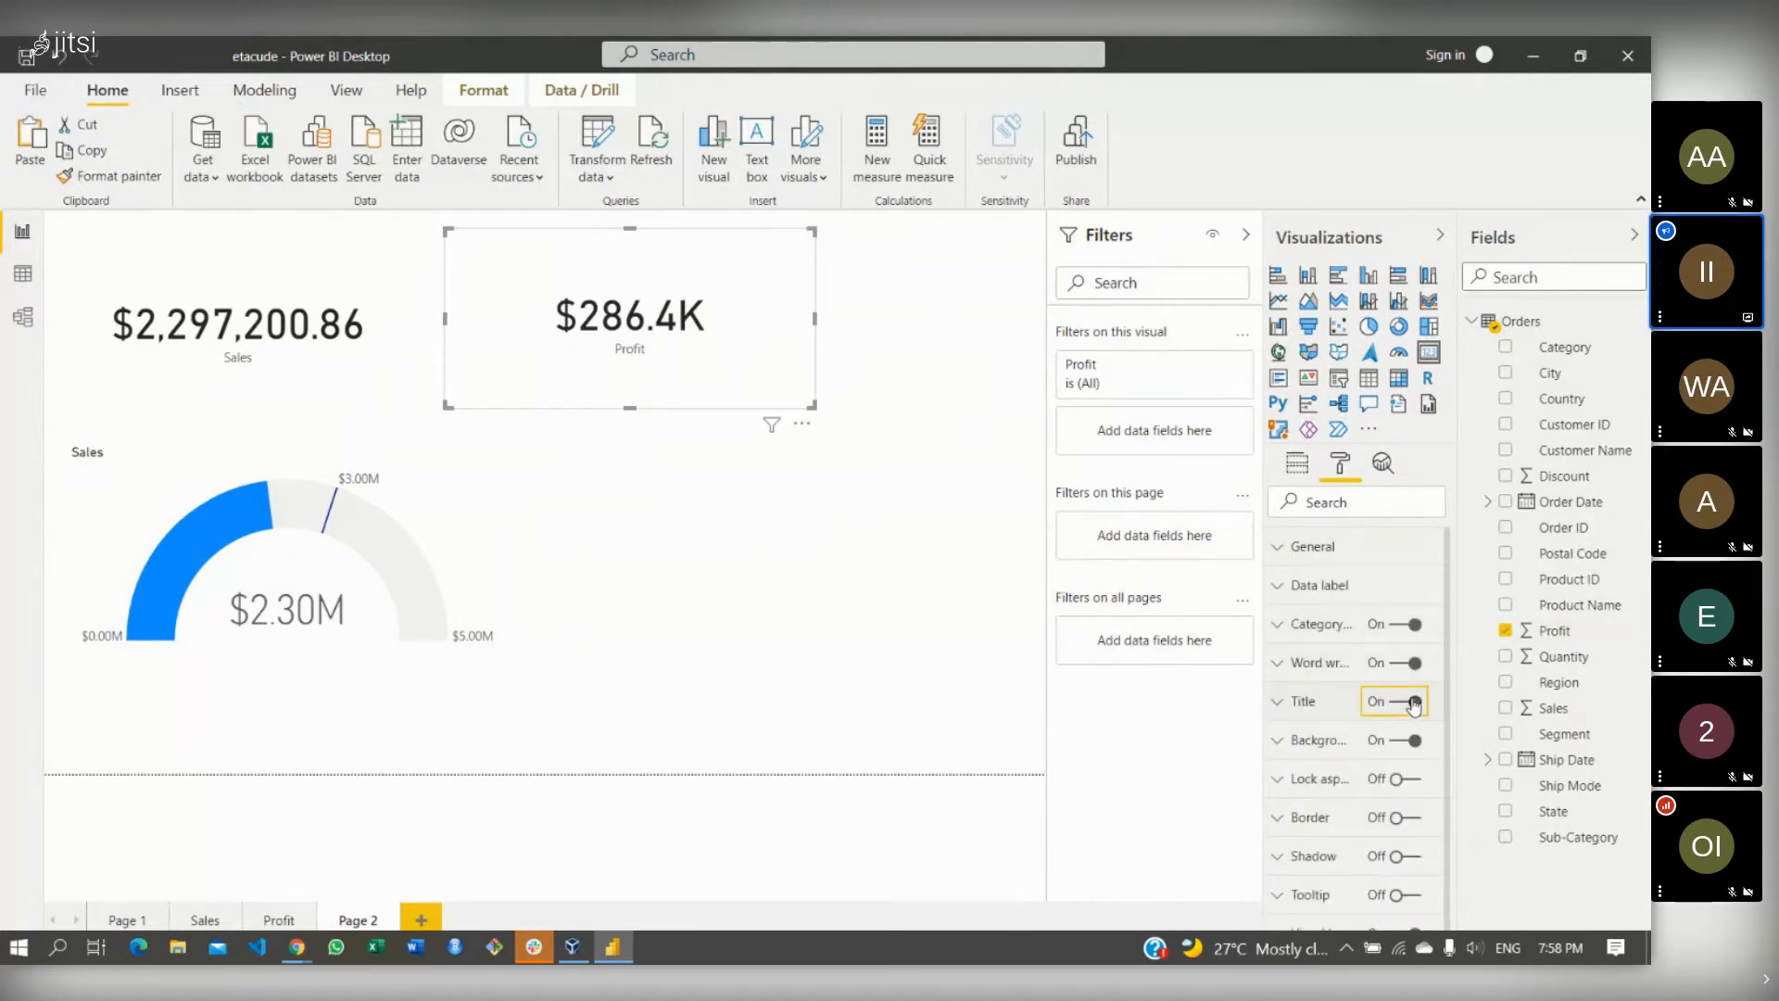
click(1283, 704)
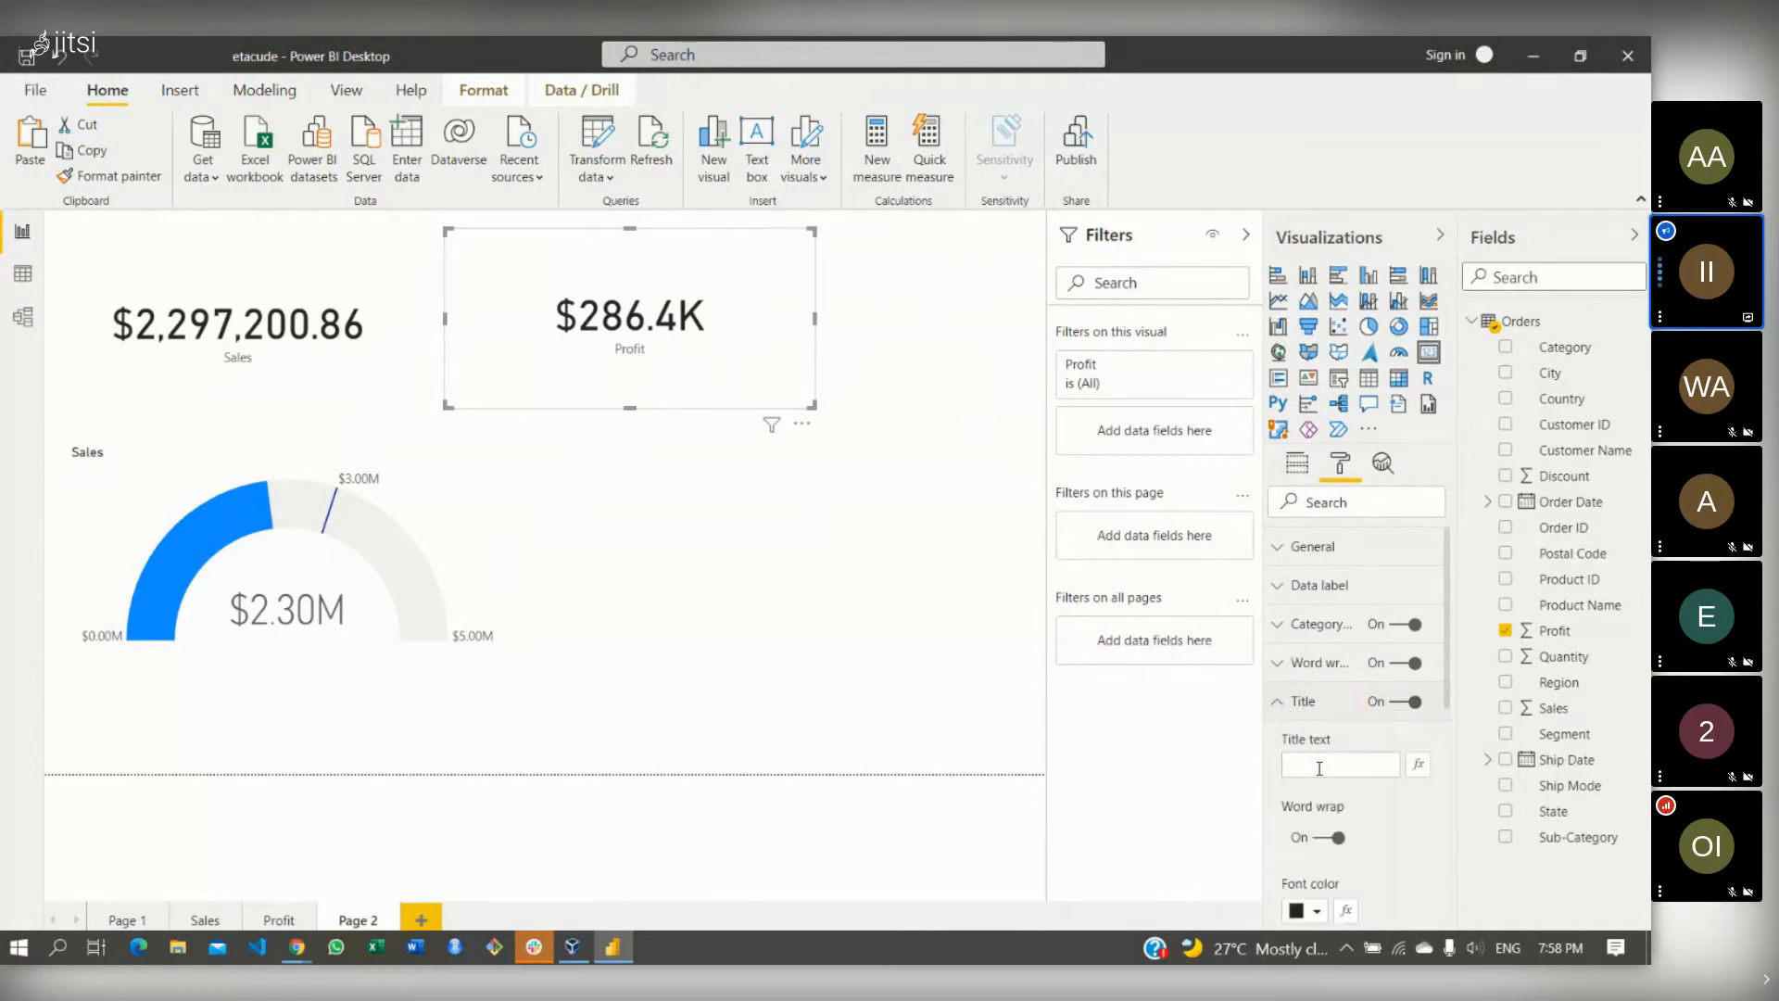
click(1319, 768)
text(Profit Ge)
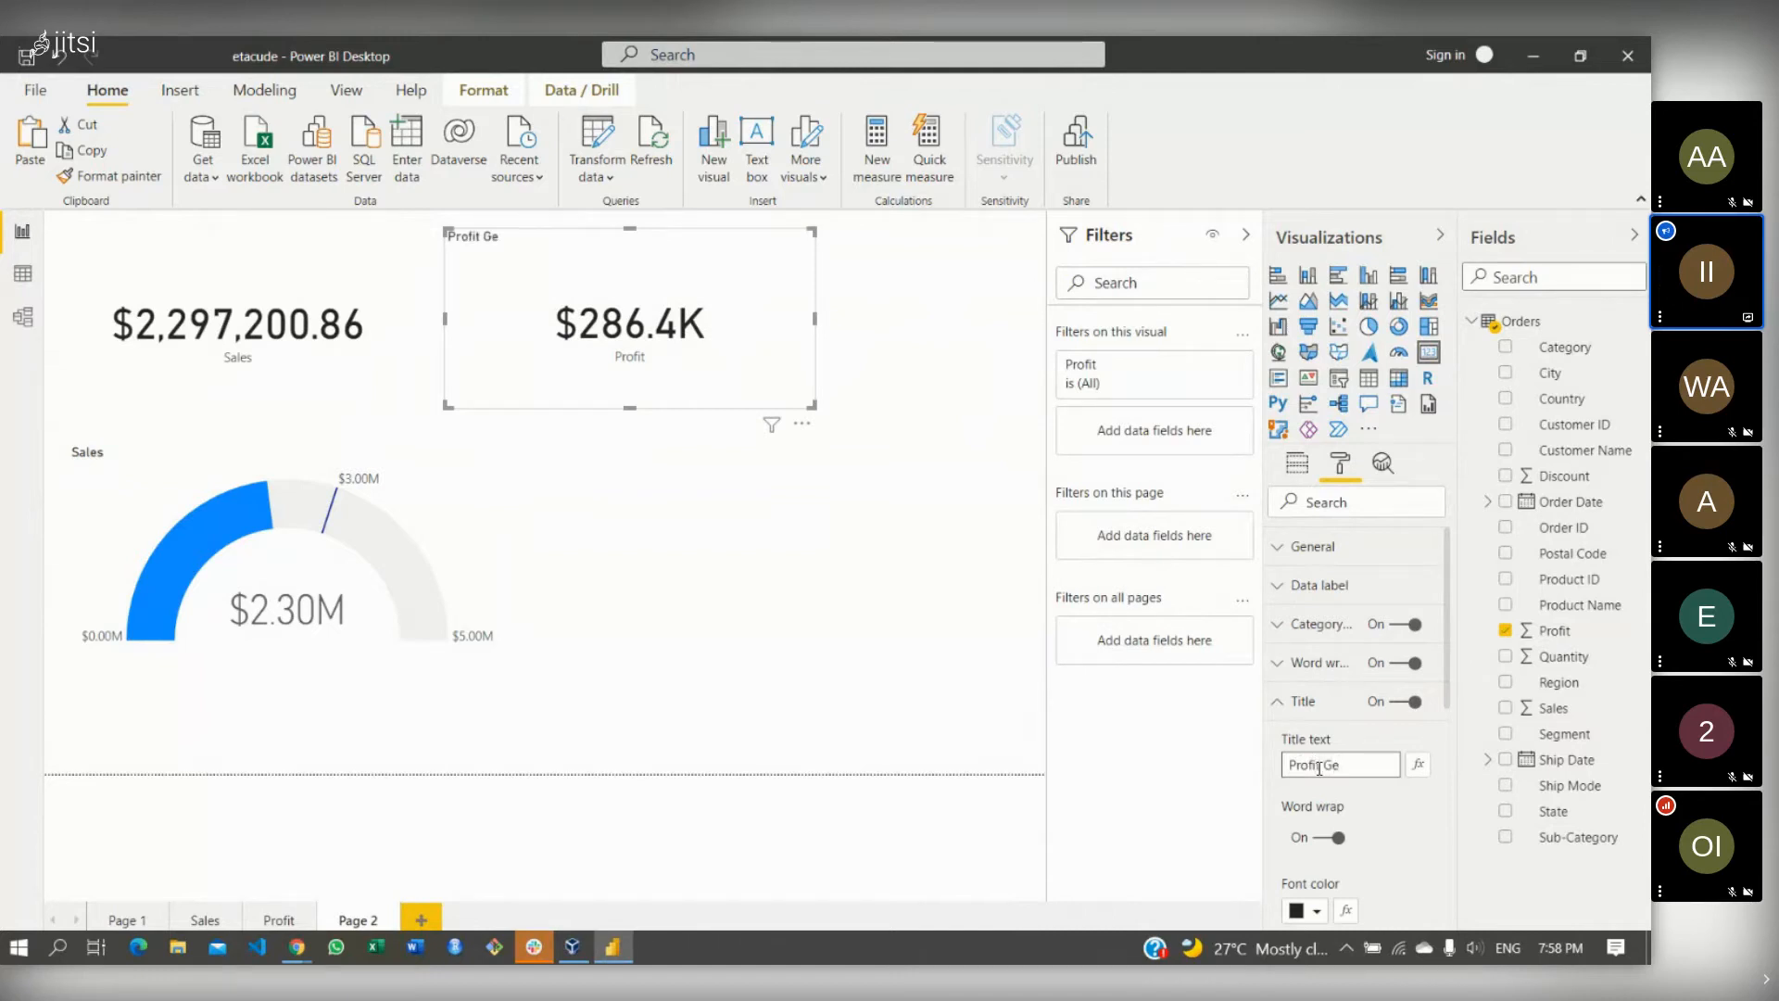
text(nerated i)
key(BackSpace)
click(1280, 704)
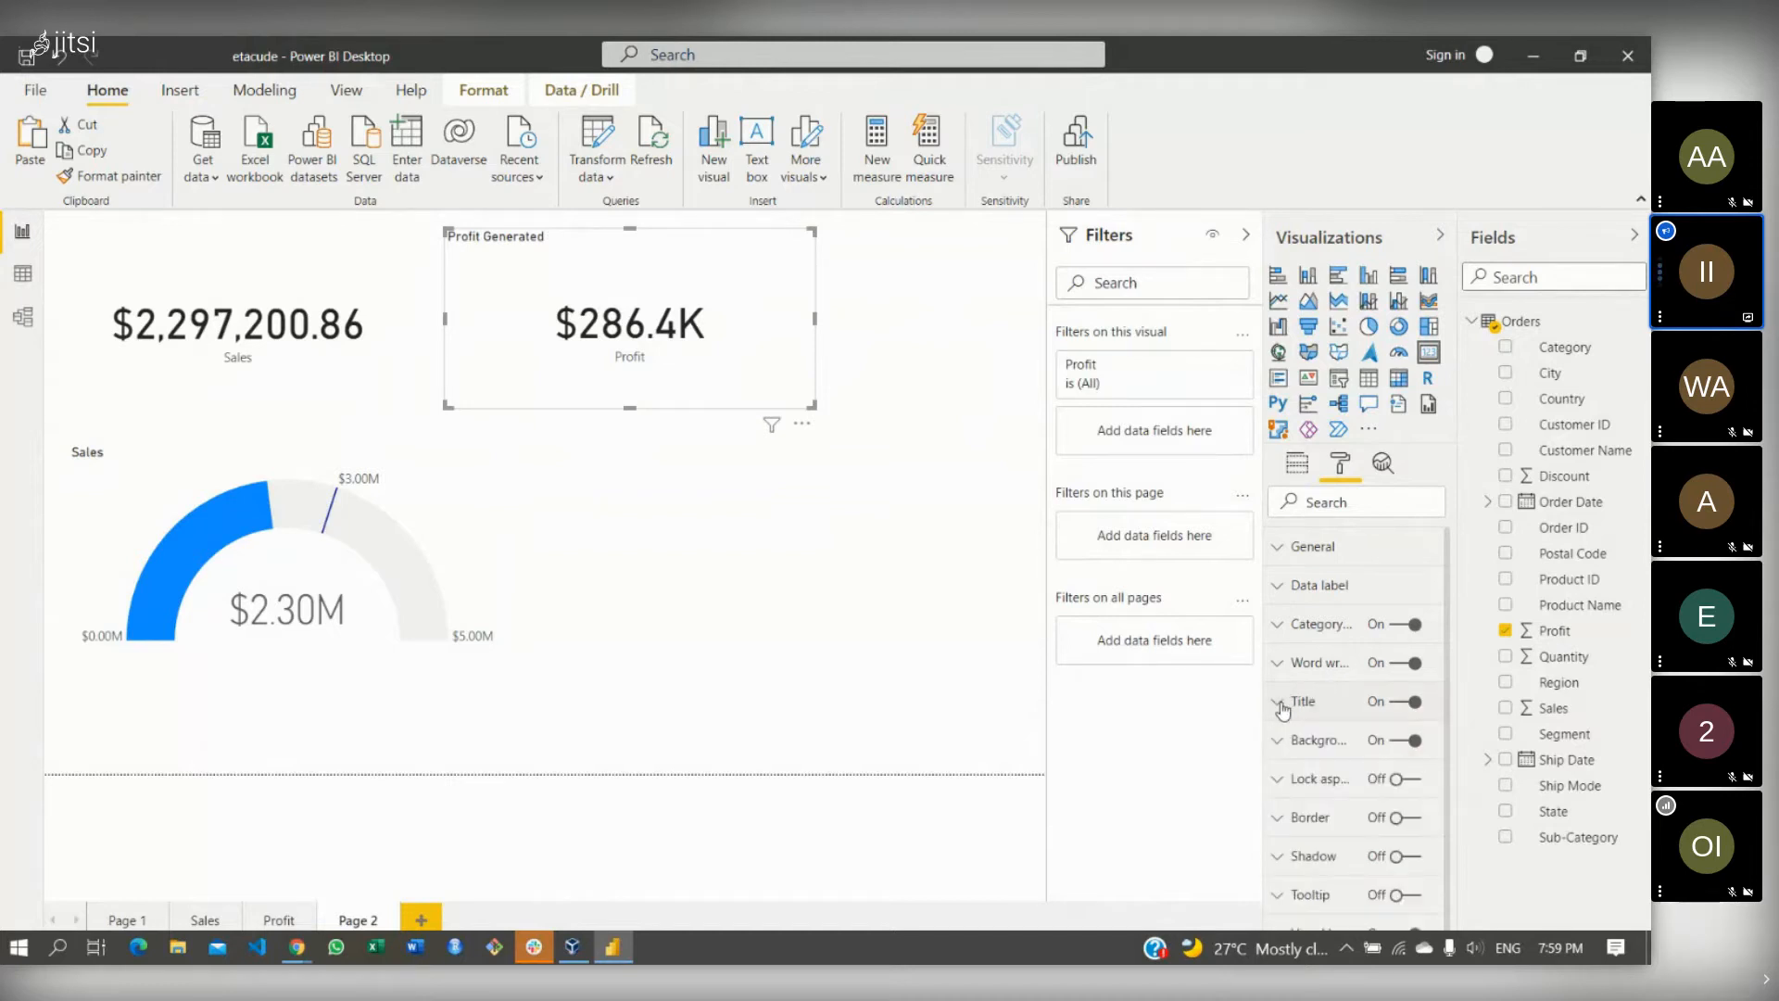
- Switch off the card's Profit category label
click(1276, 591)
click(1279, 587)
click(1399, 625)
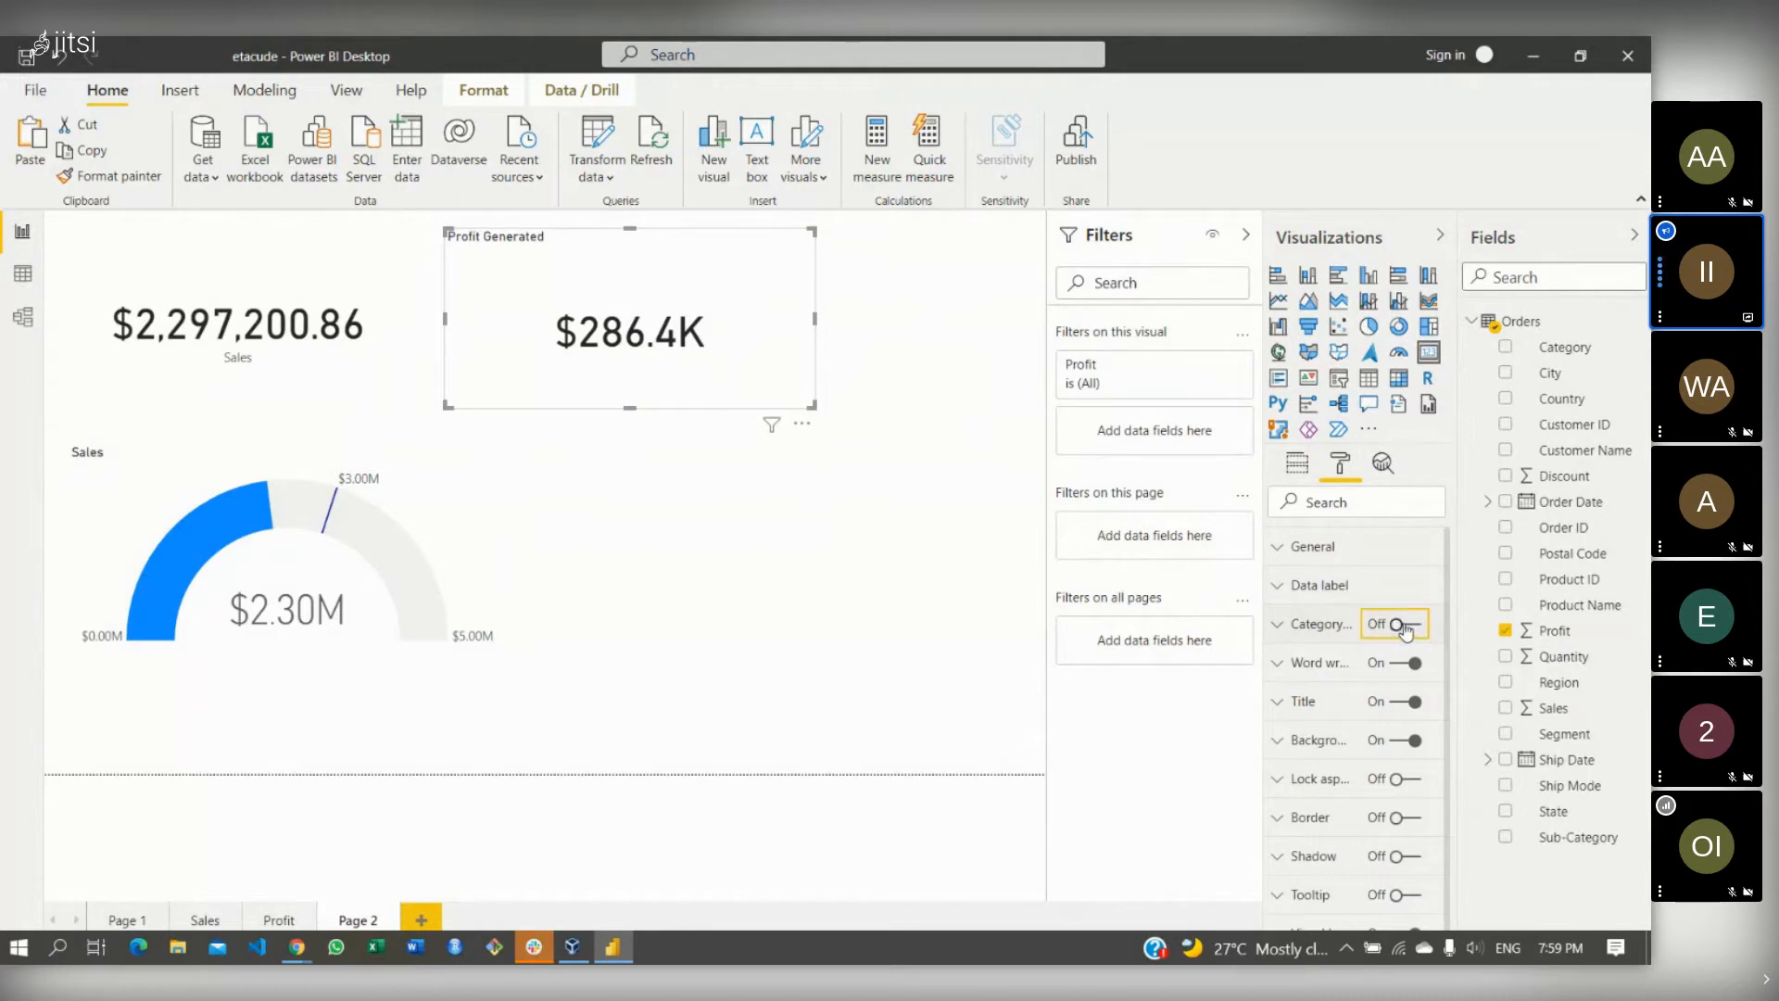
click(1406, 628)
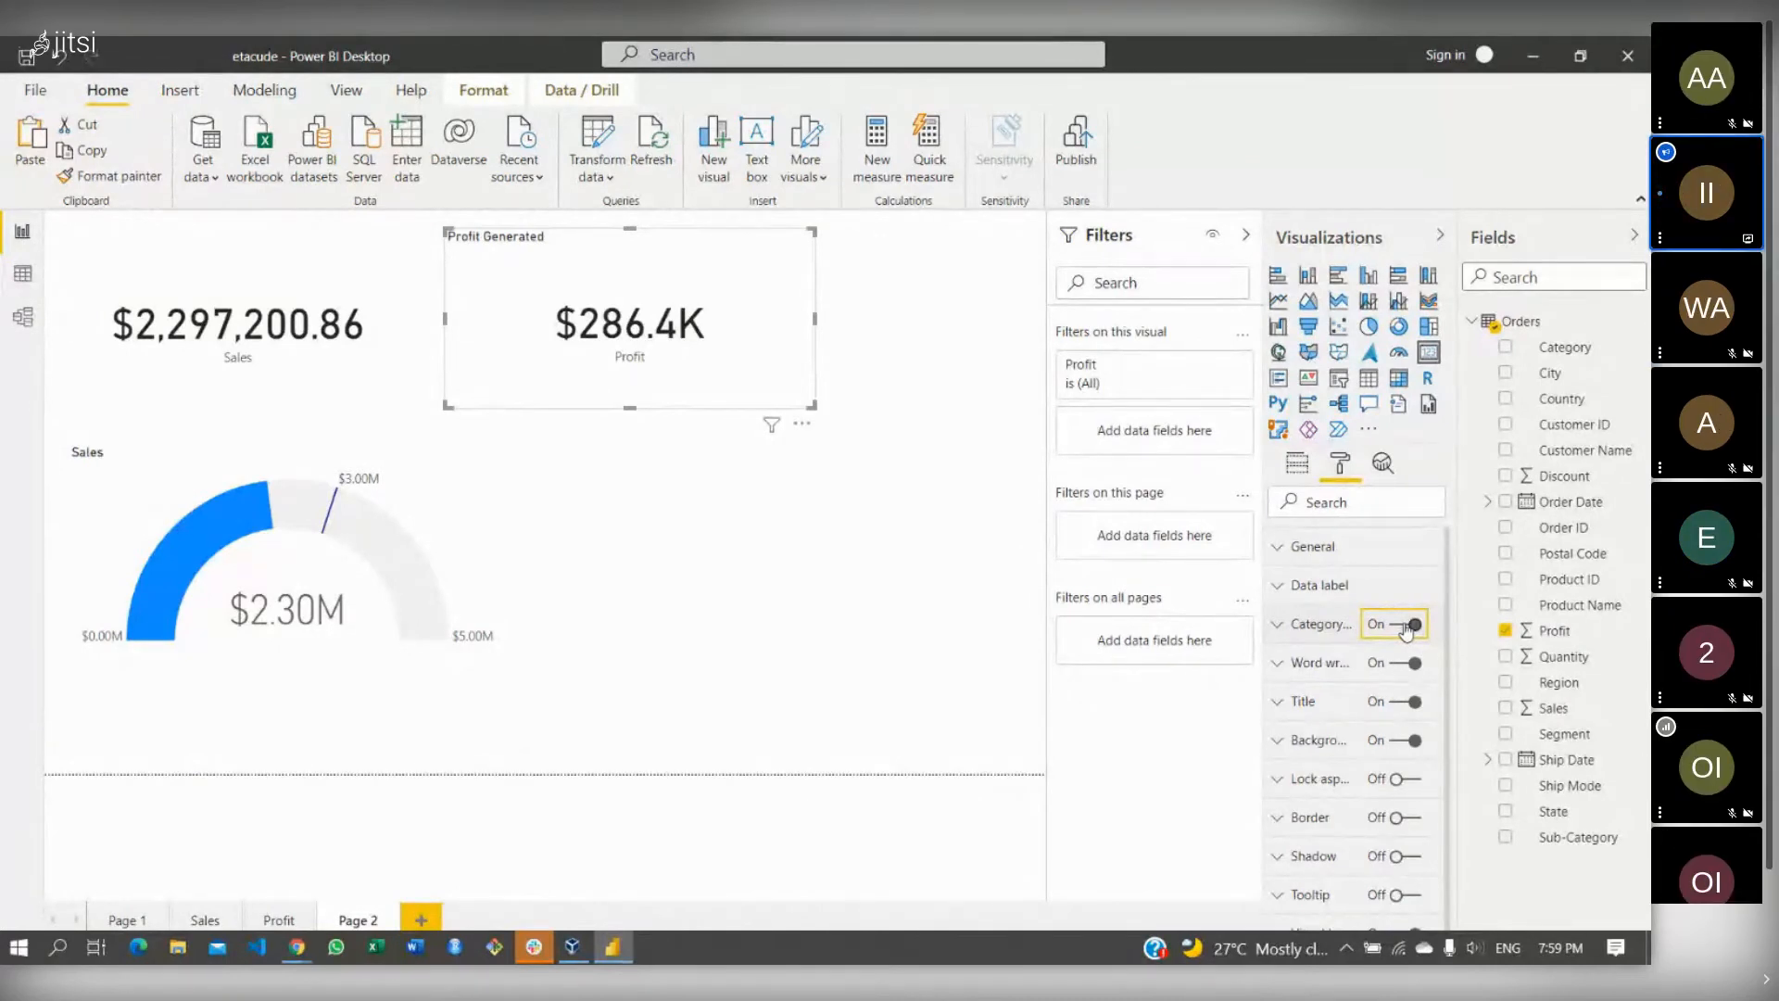
click(1406, 628)
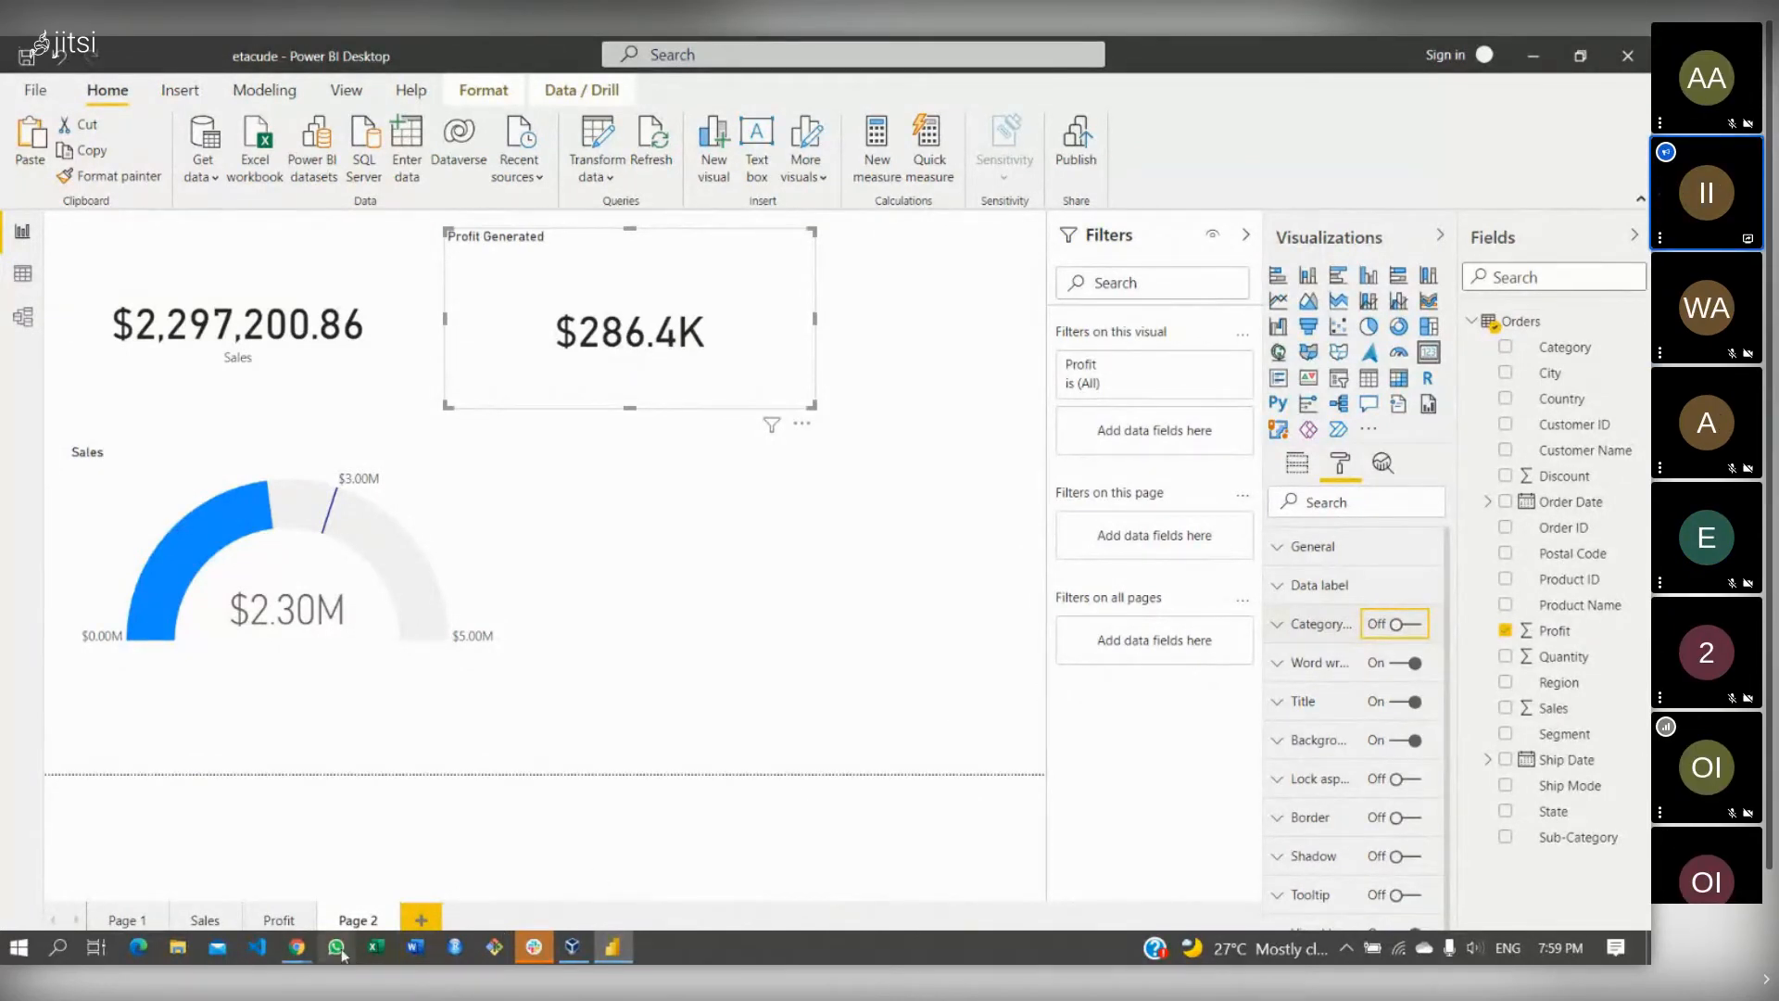
- Leave the Jitsi call, deselect the Profit Generated card, and go to the Sales page
mouse_move(298, 947)
click(176, 858)
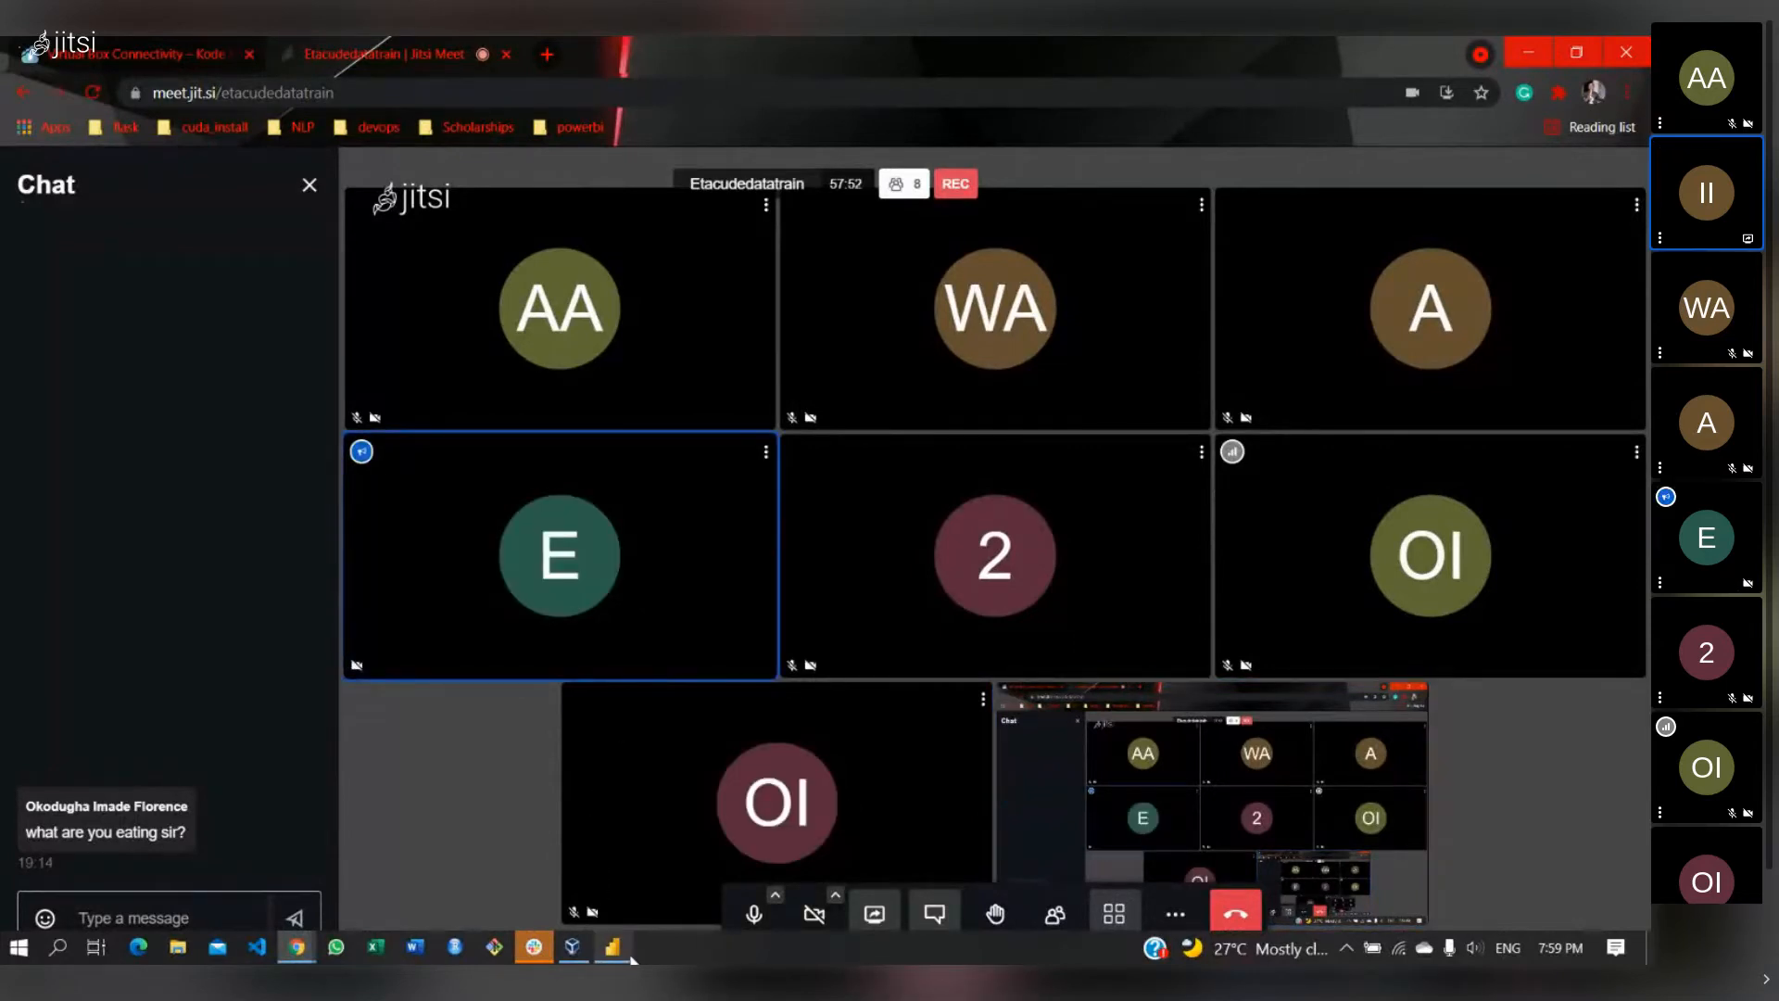
click(623, 953)
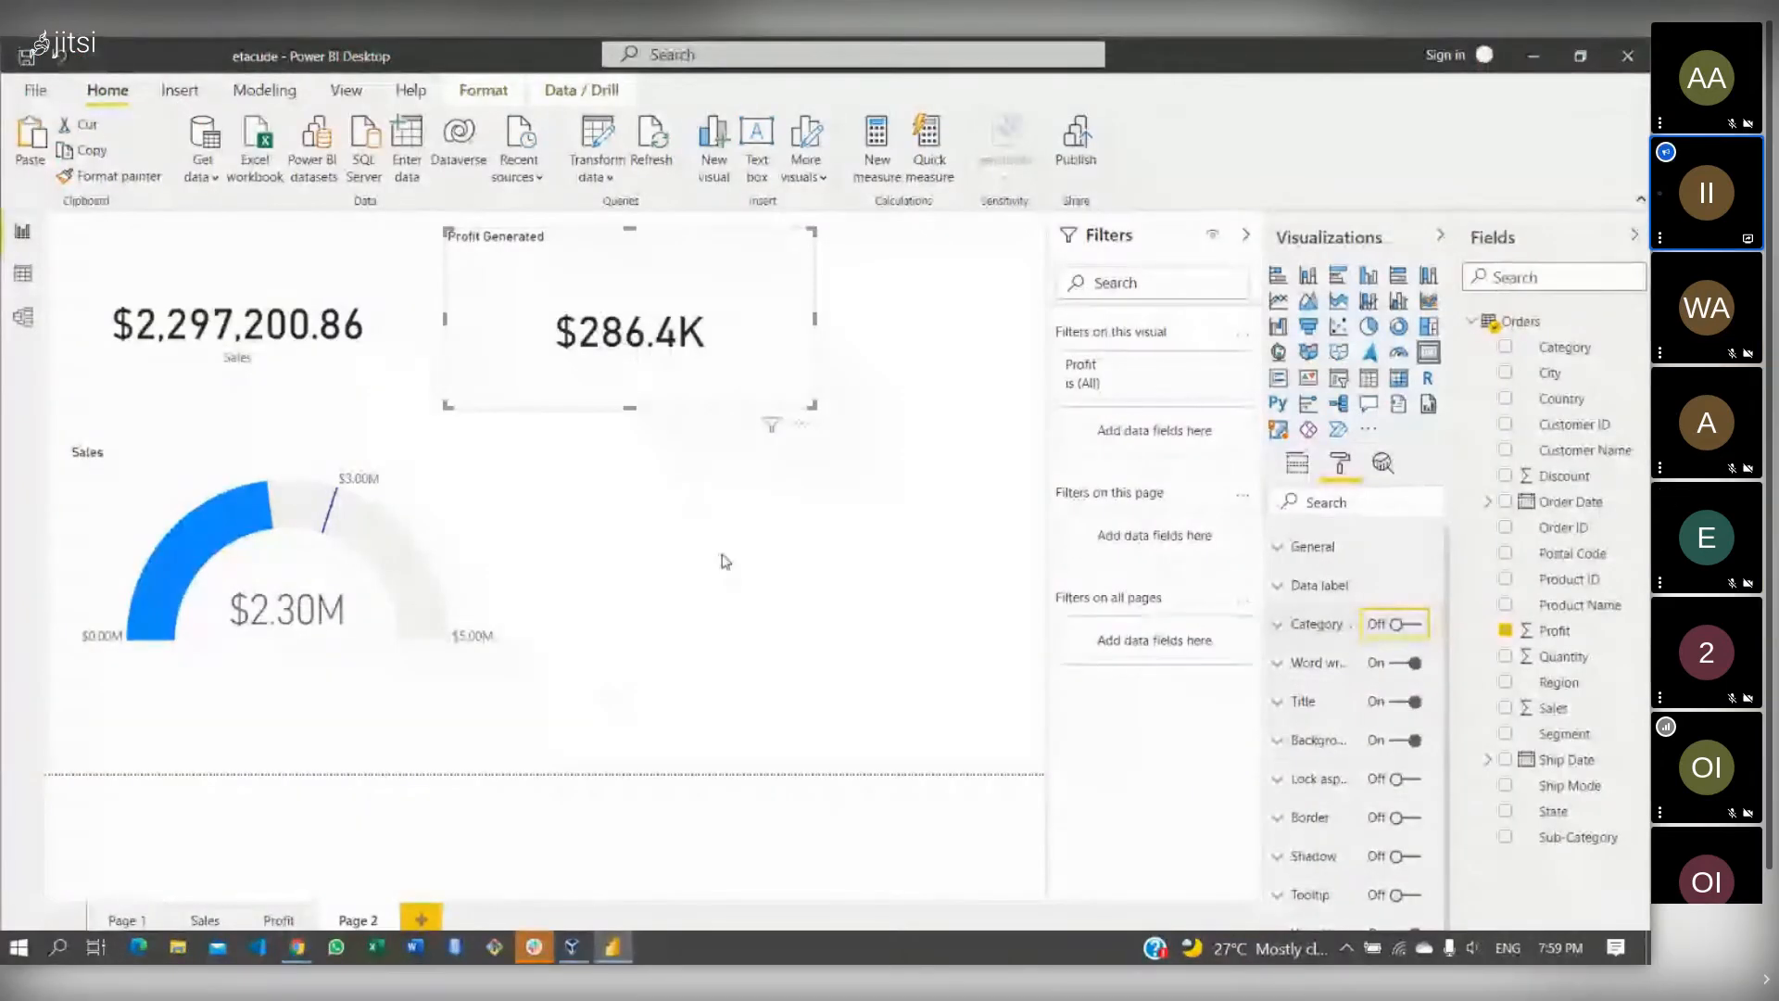
click(783, 575)
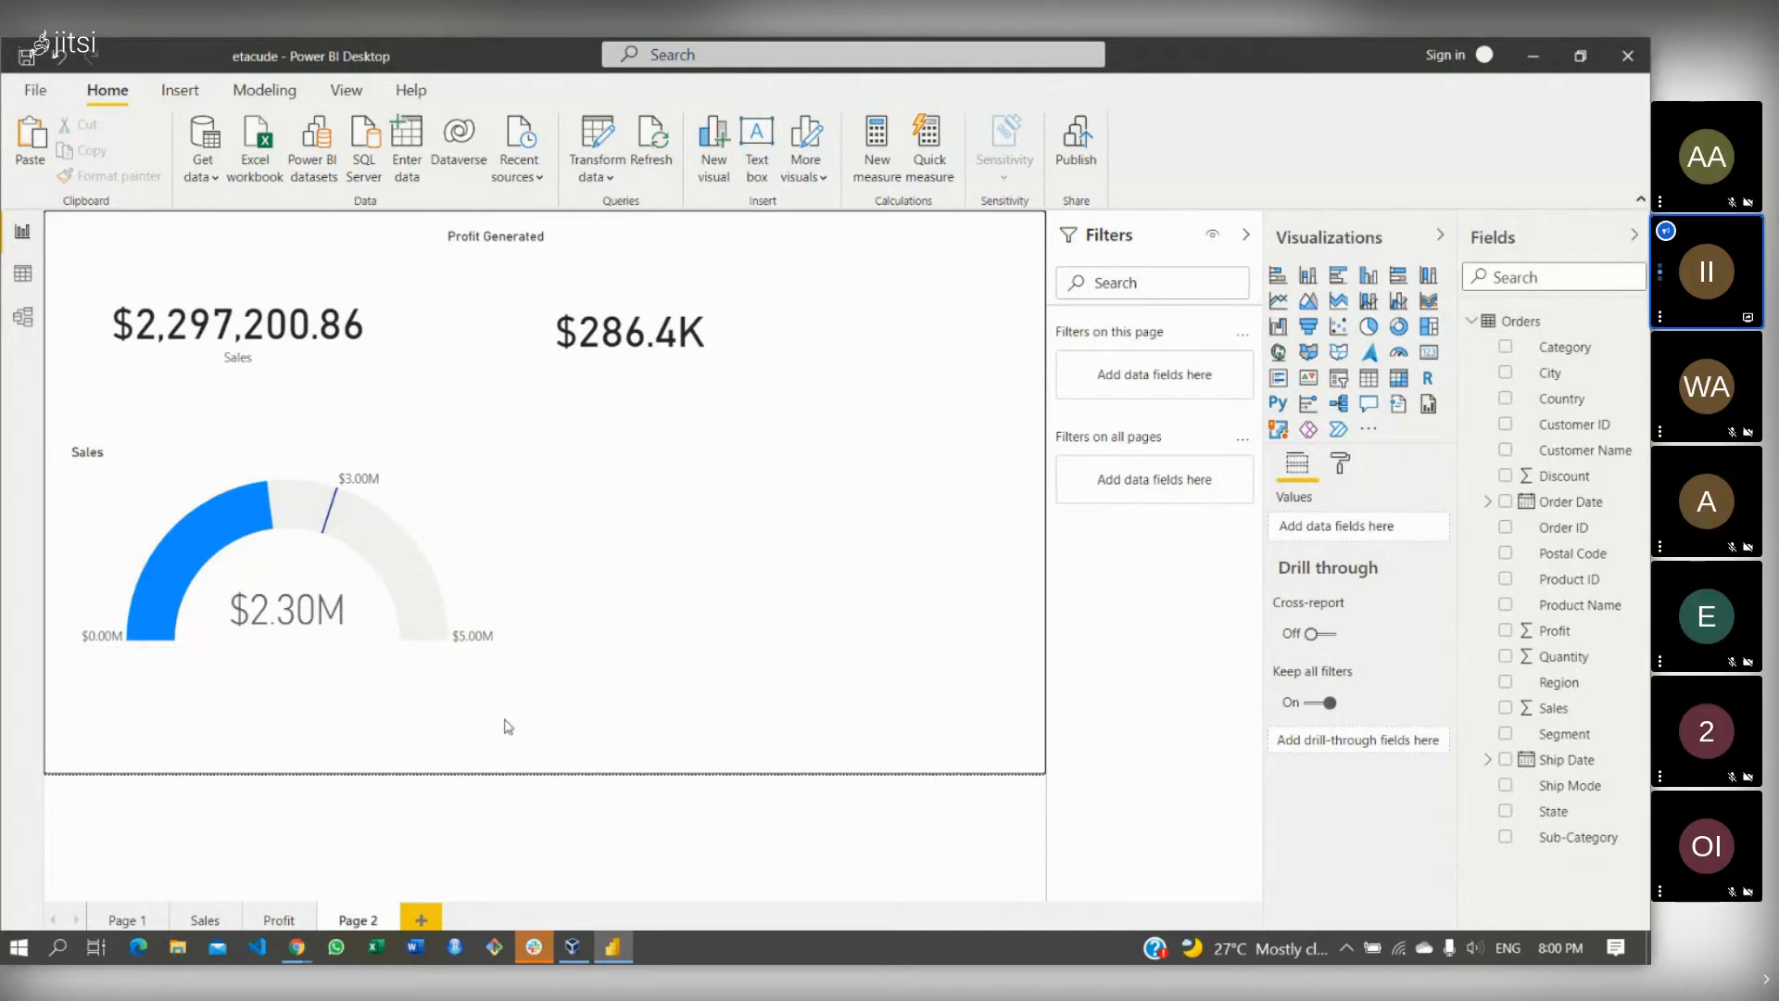
click(205, 919)
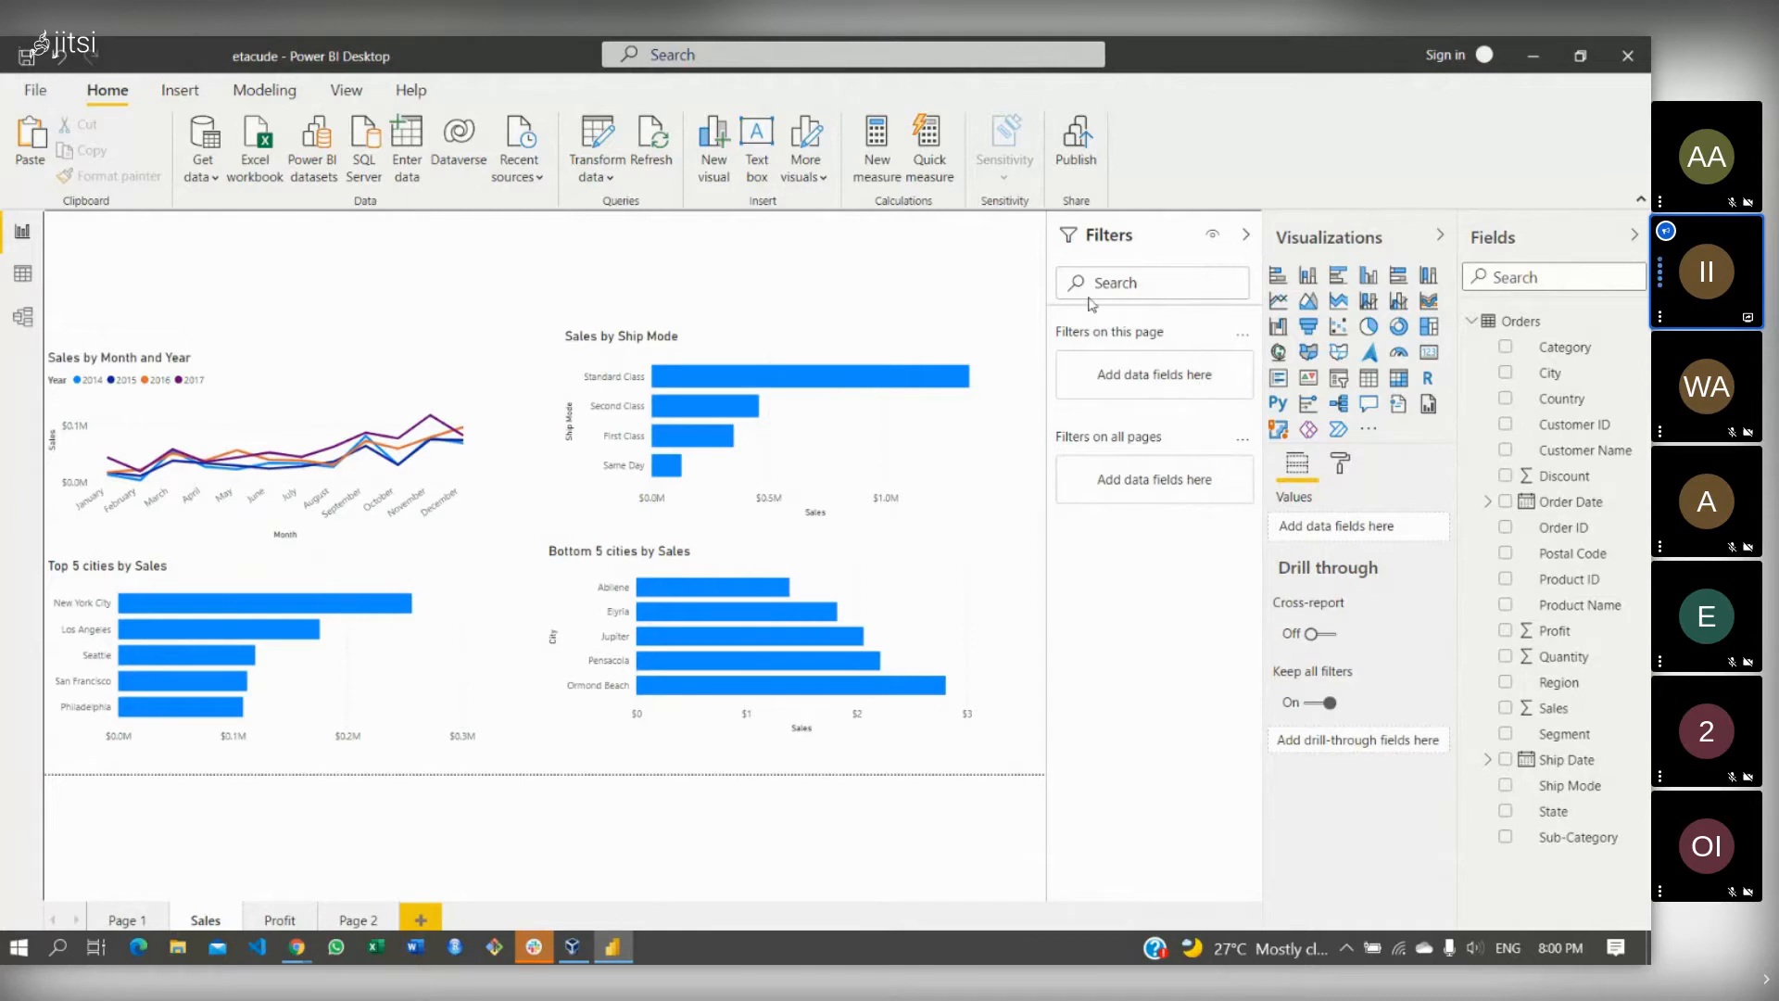
- Select the Top 5 cities by Sales bar chart to reveal its Top N filter
click(462, 582)
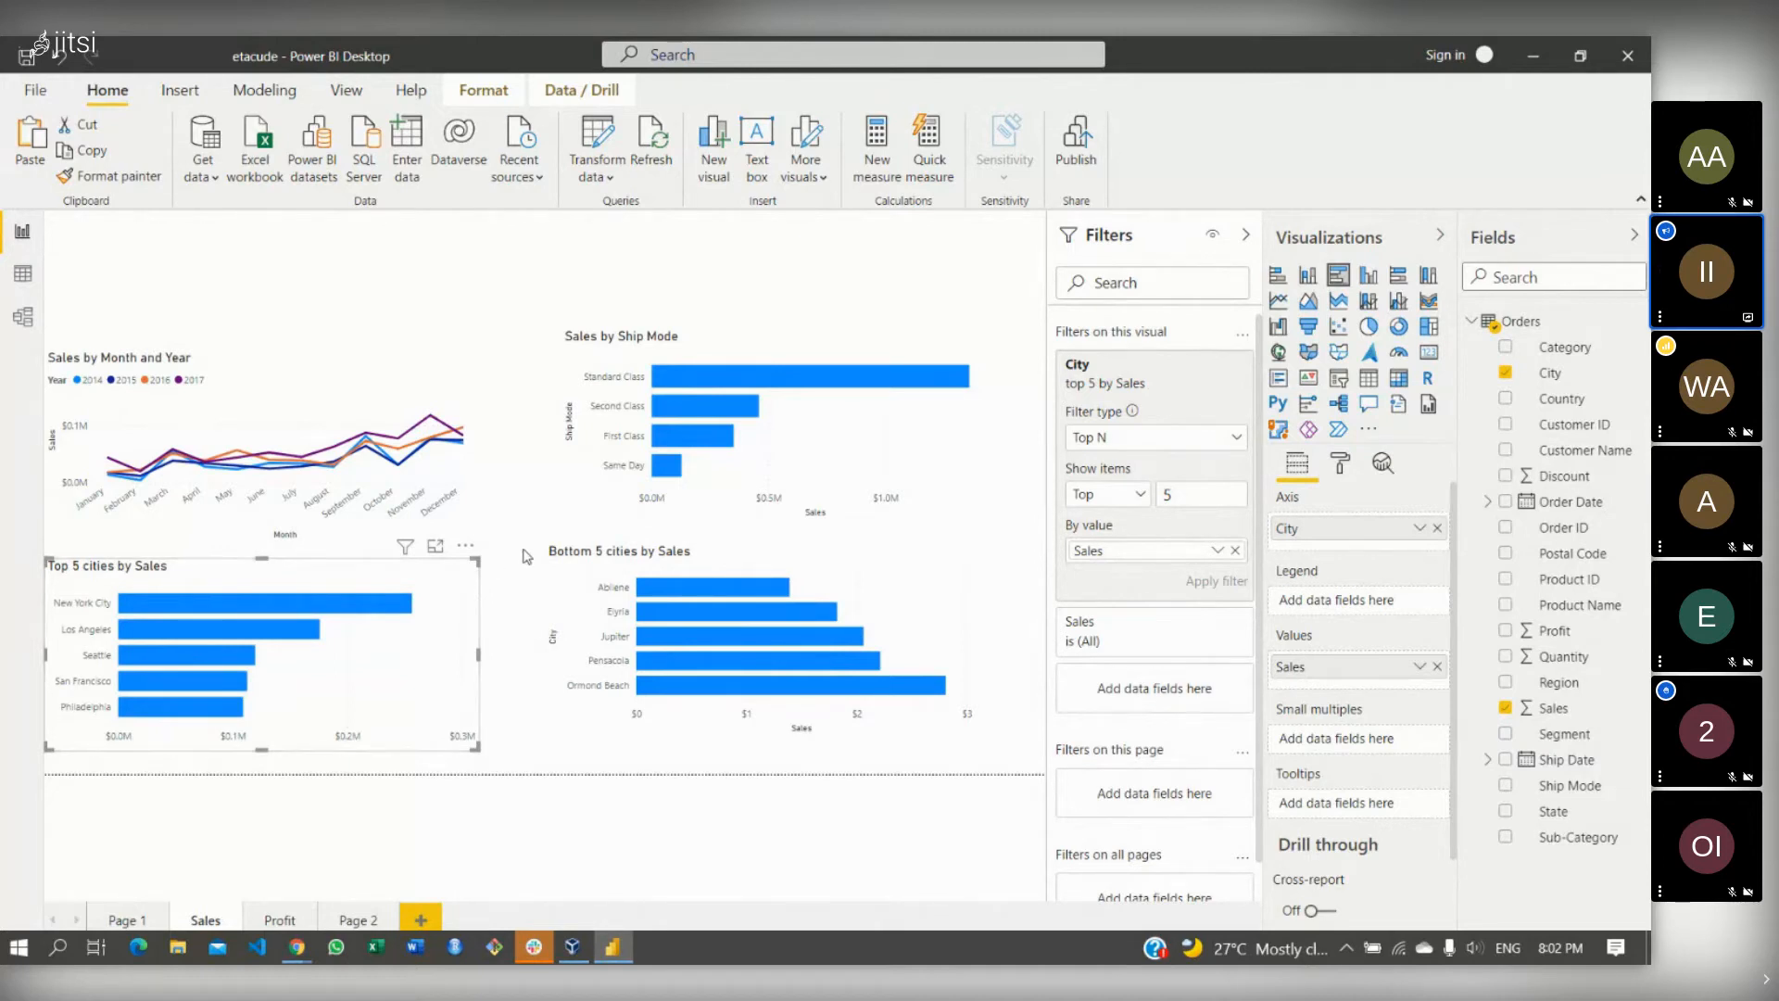
- Collapse the Filters pane, try converting the Top 5 cities chart to a slicer, then undo it
click(1245, 234)
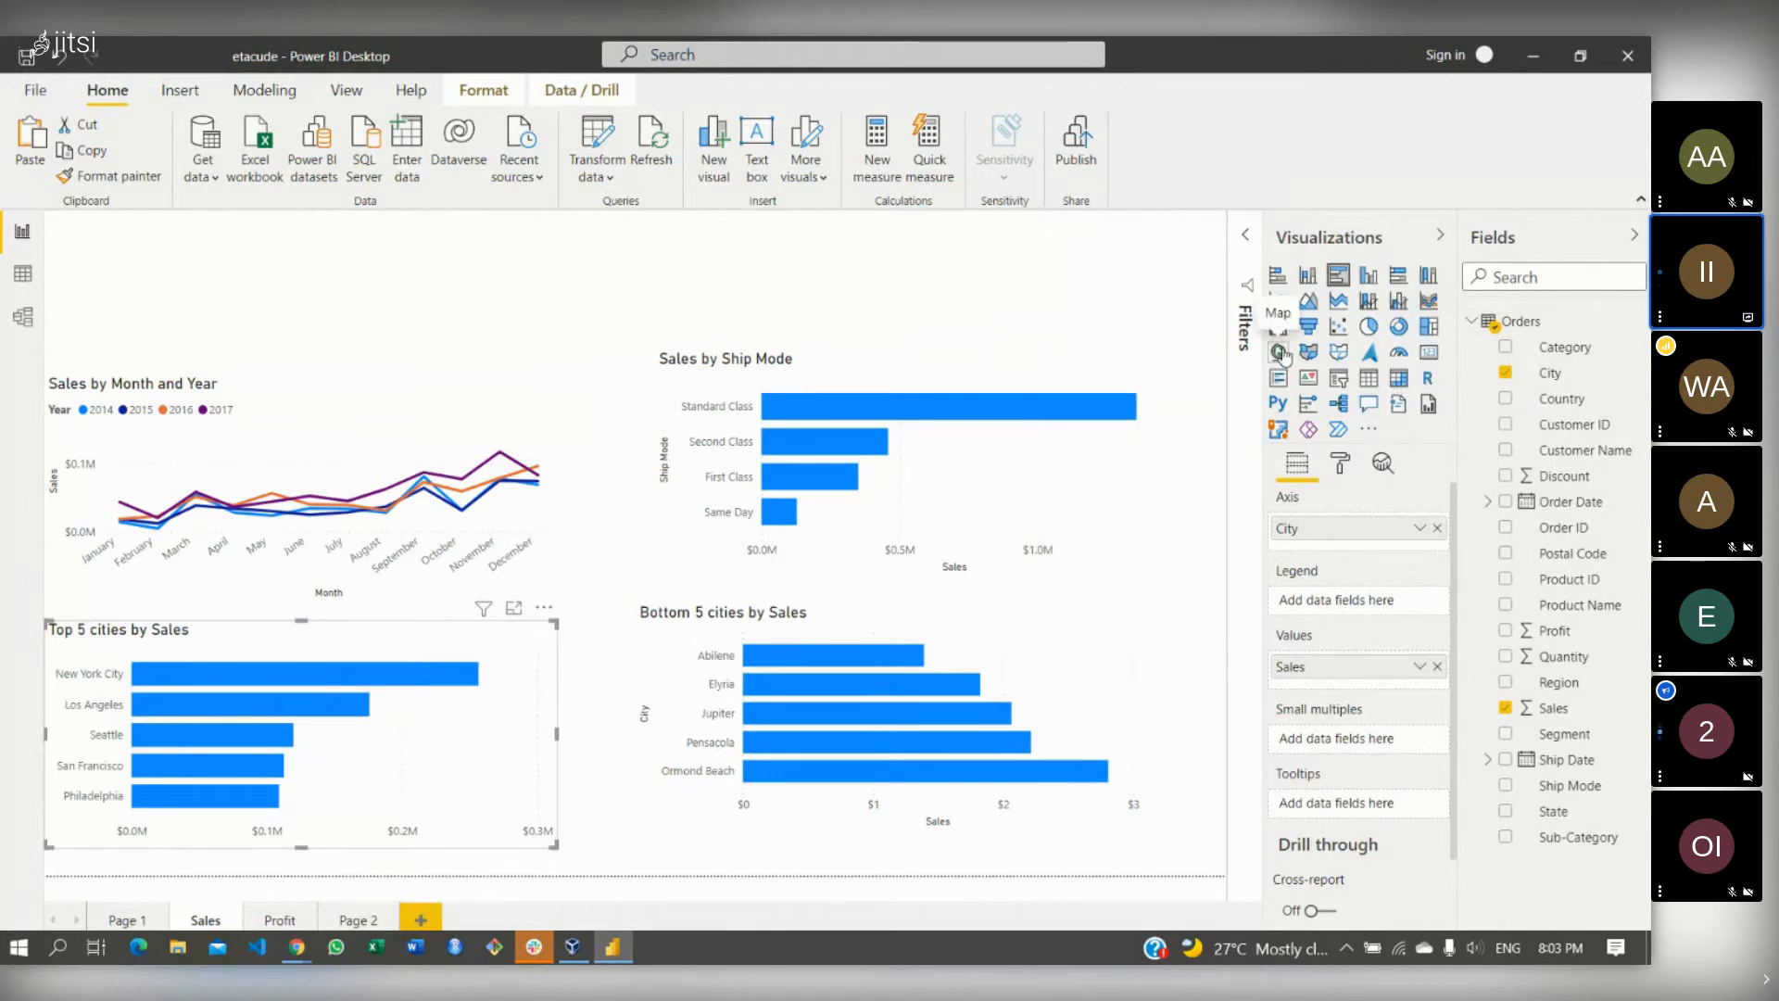
click(1339, 378)
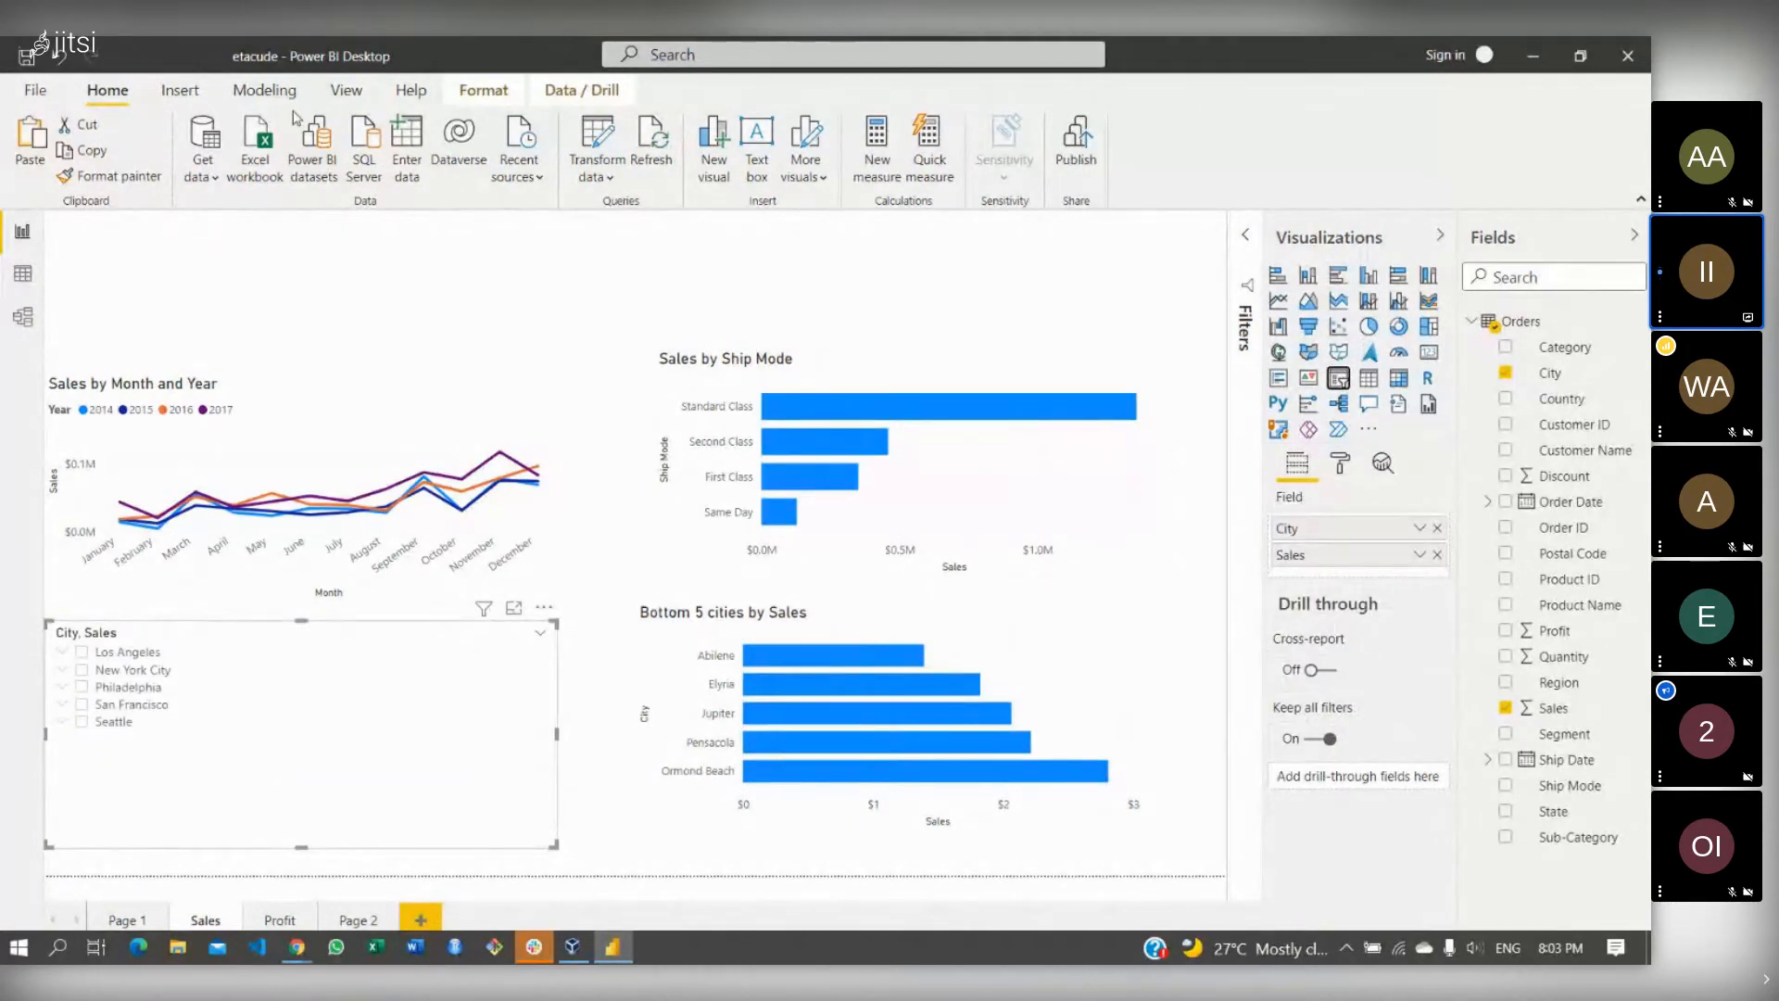
click(57, 58)
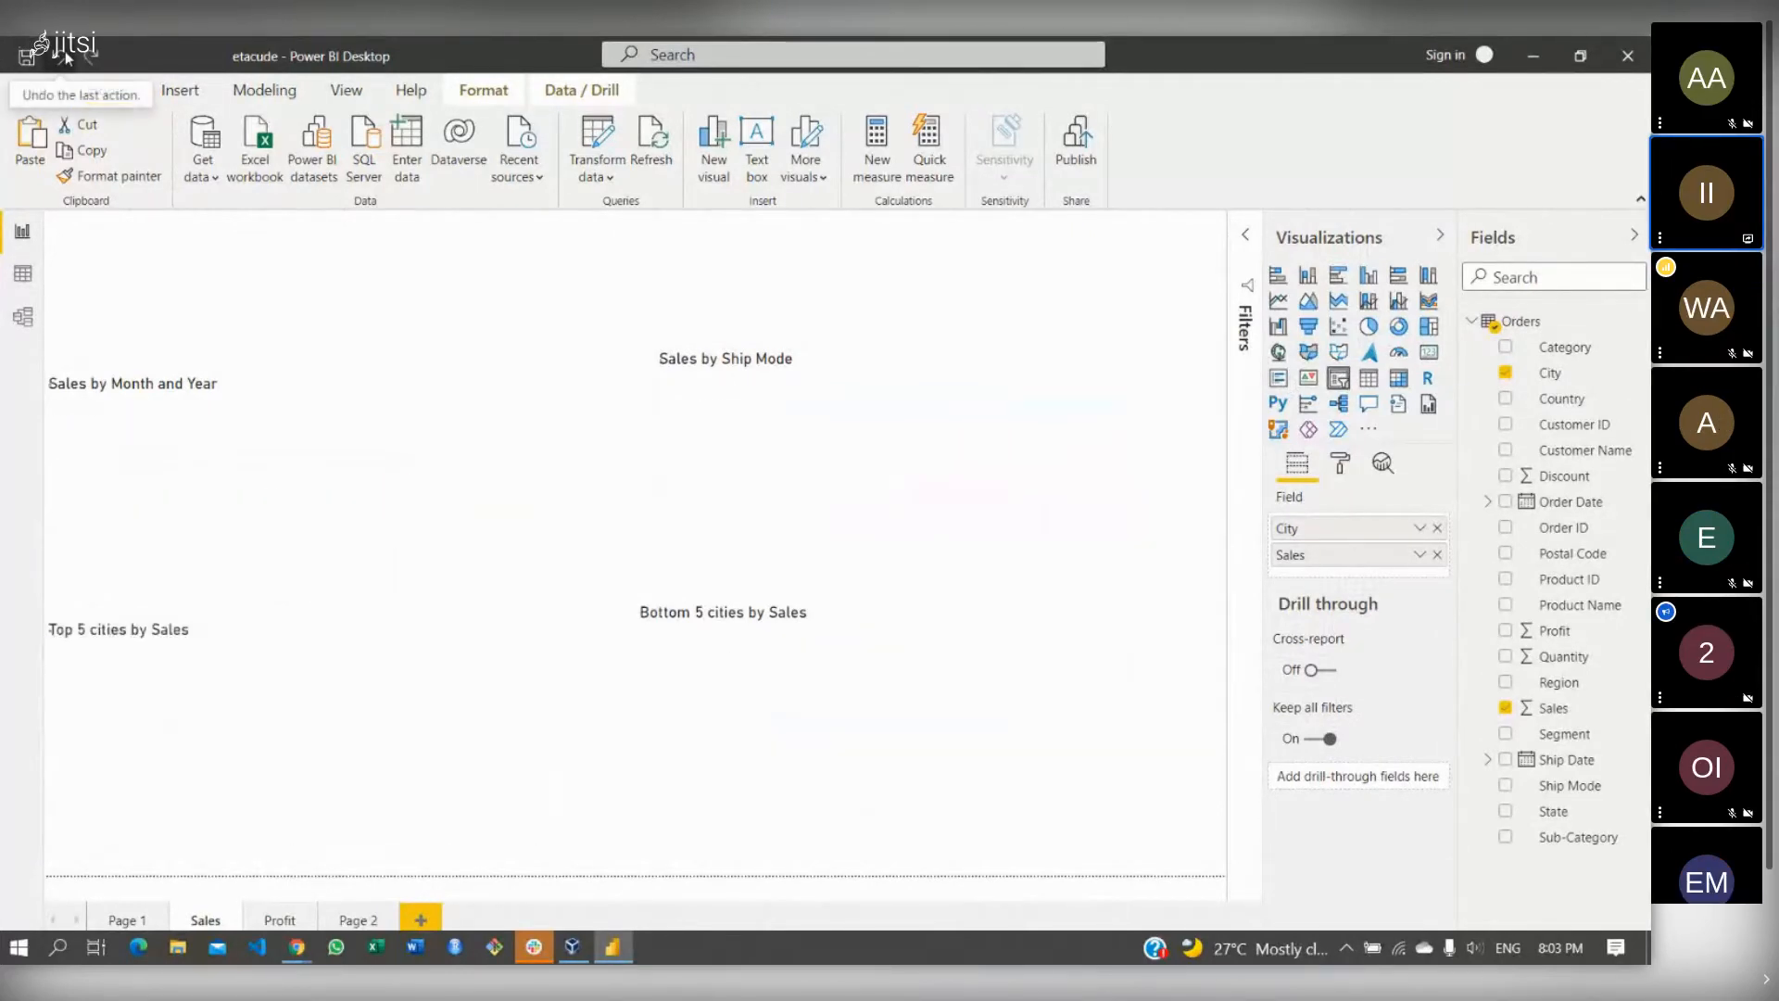
click(1147, 271)
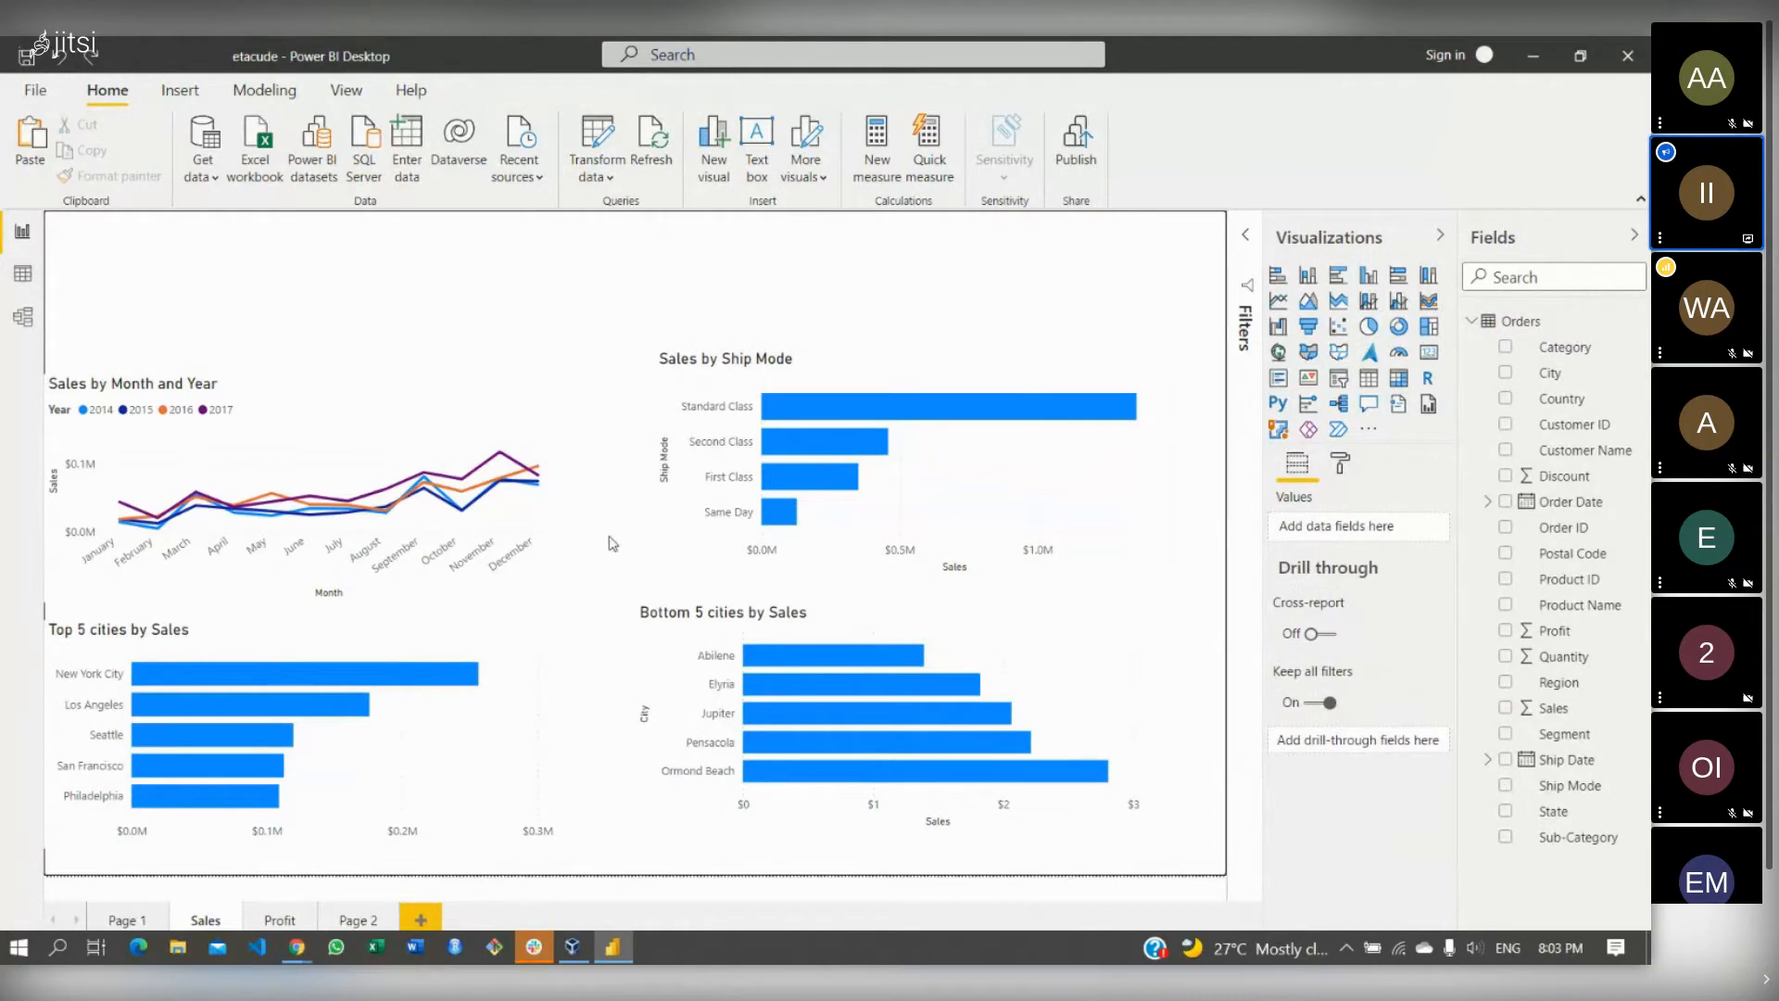
click(508, 628)
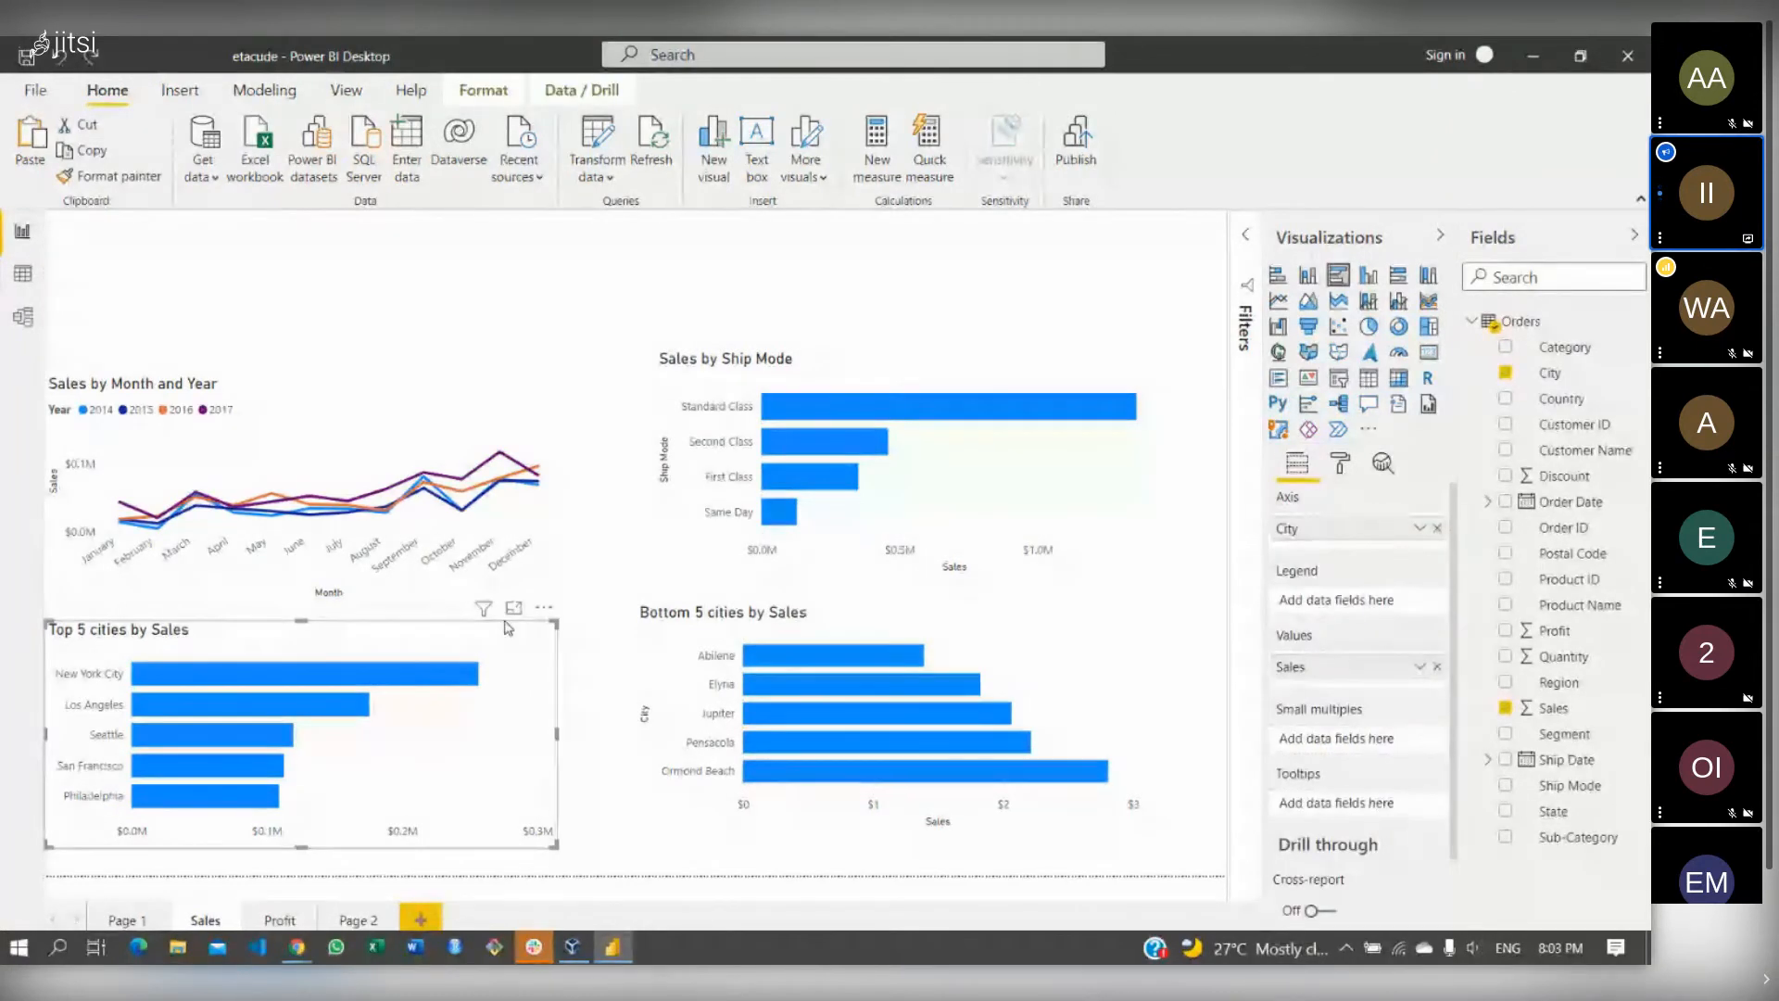
- Add a slicer above the Sales by Month and Year chart, resize it, and bind it to Segment
click(967, 296)
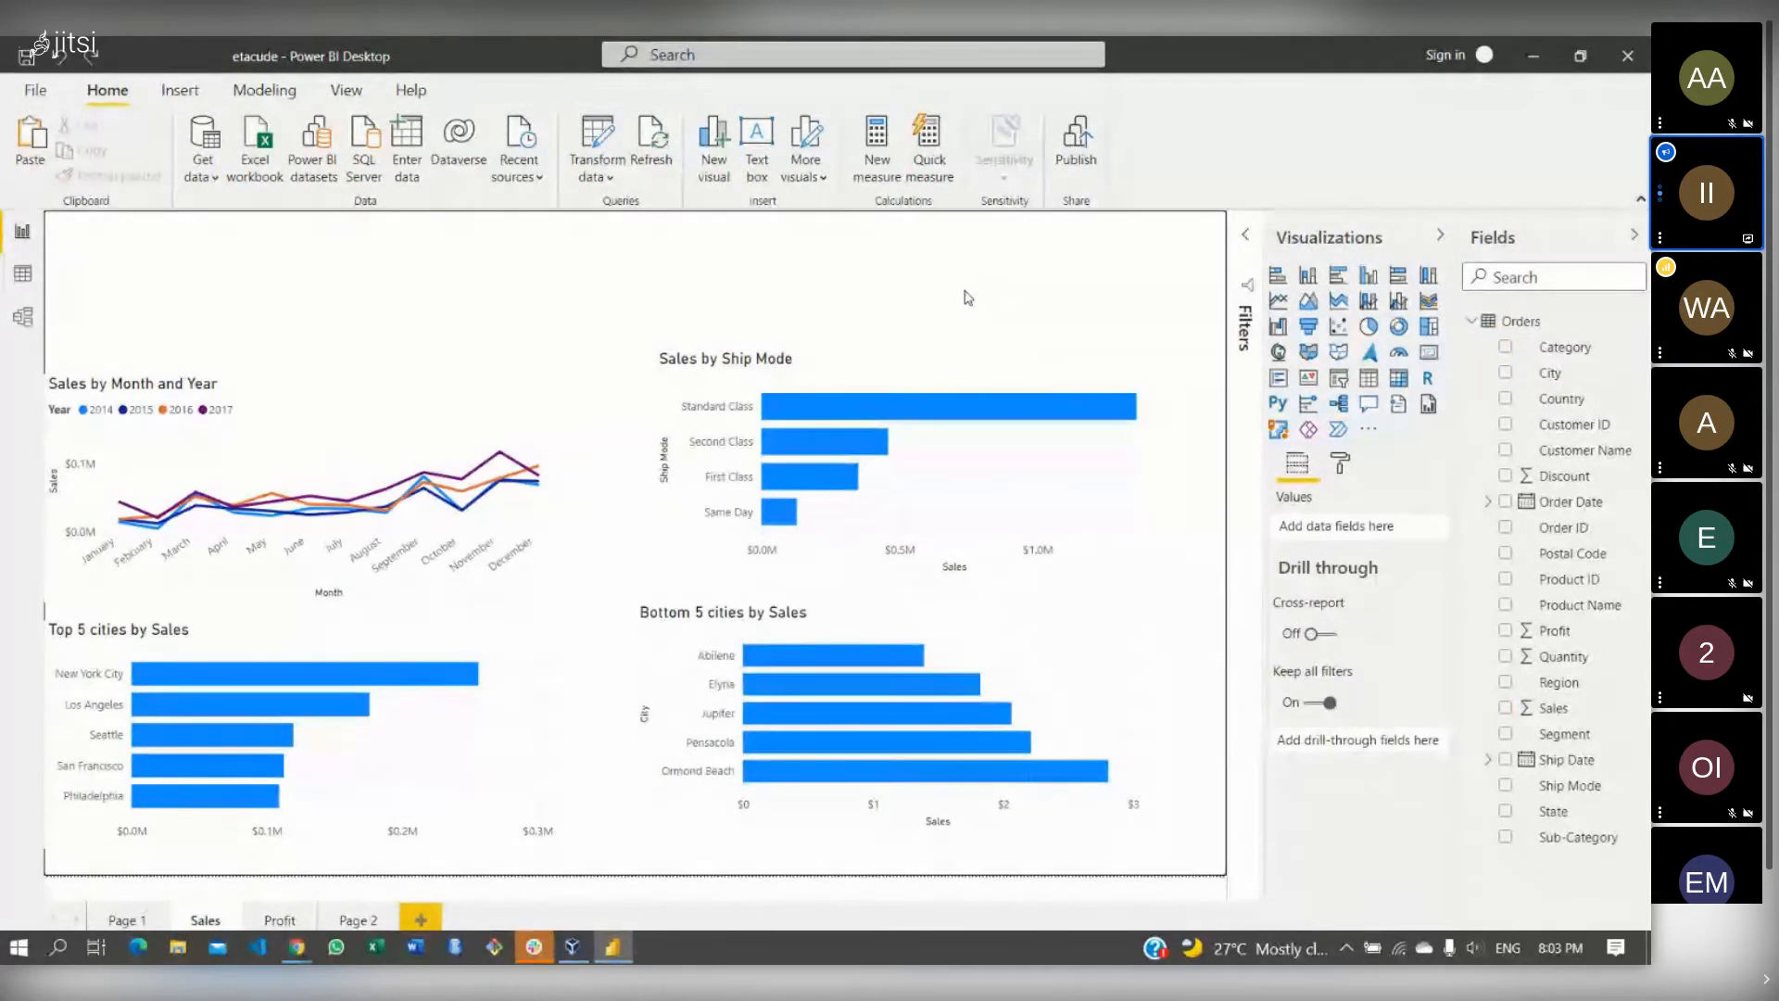
click(542, 408)
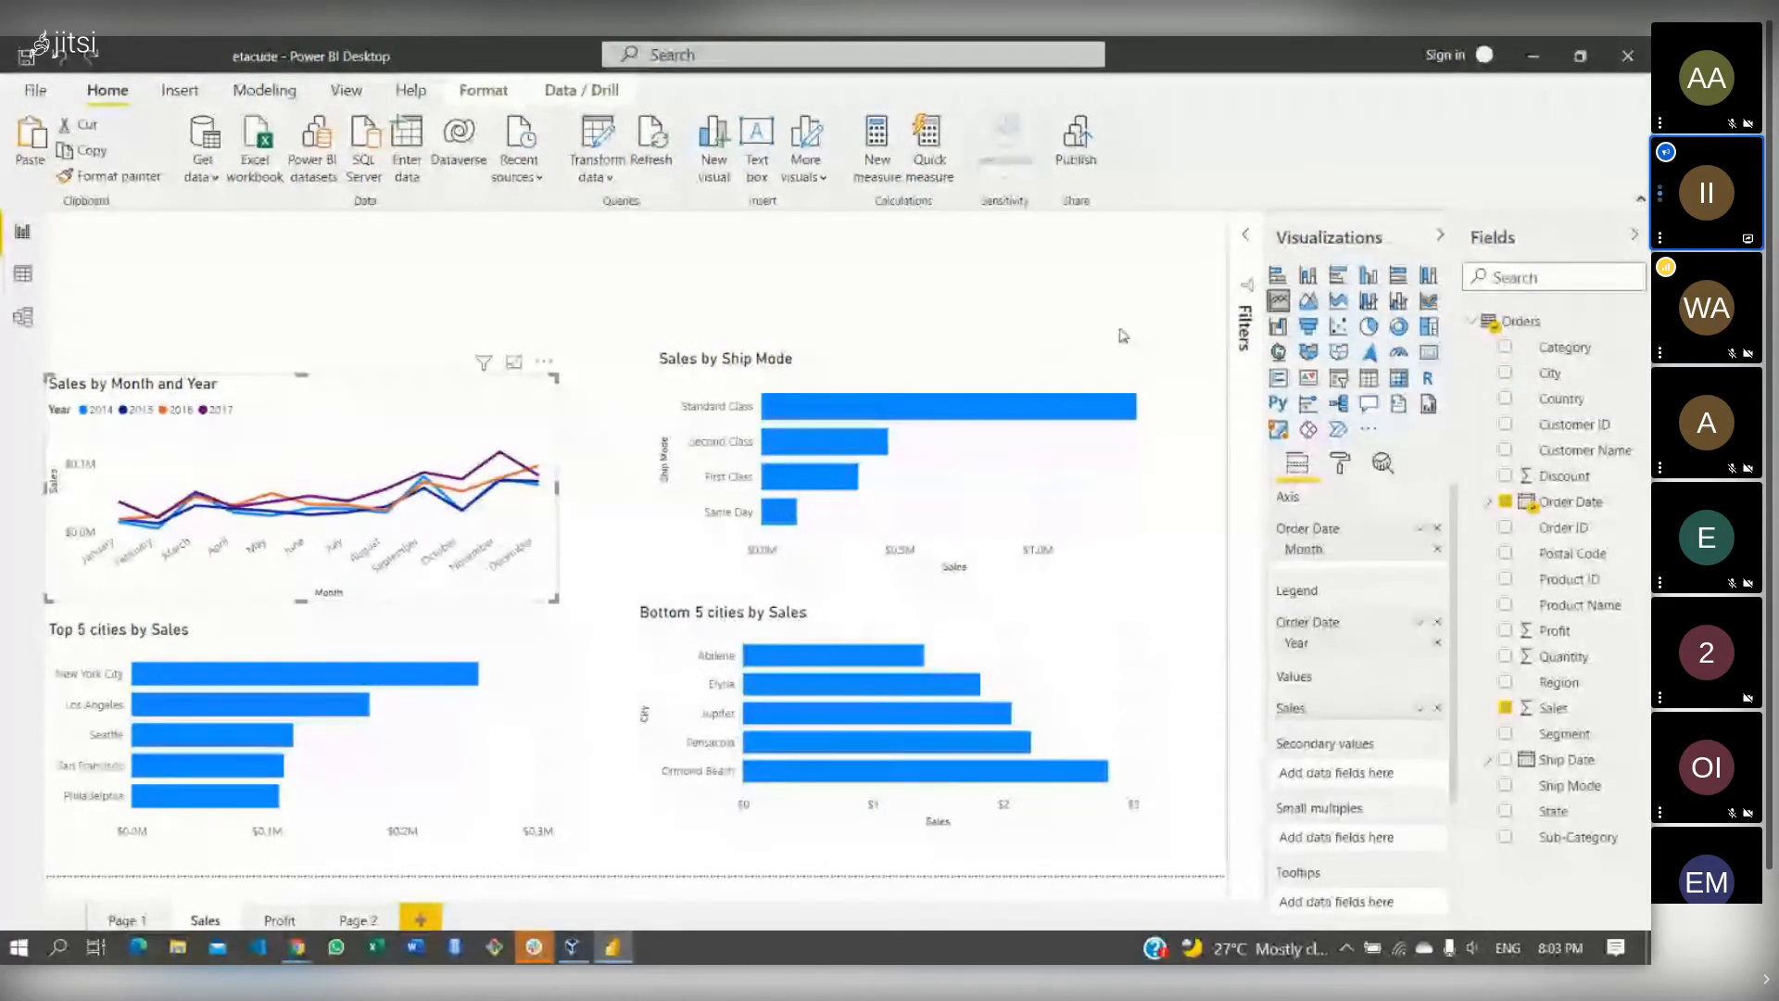
click(906, 334)
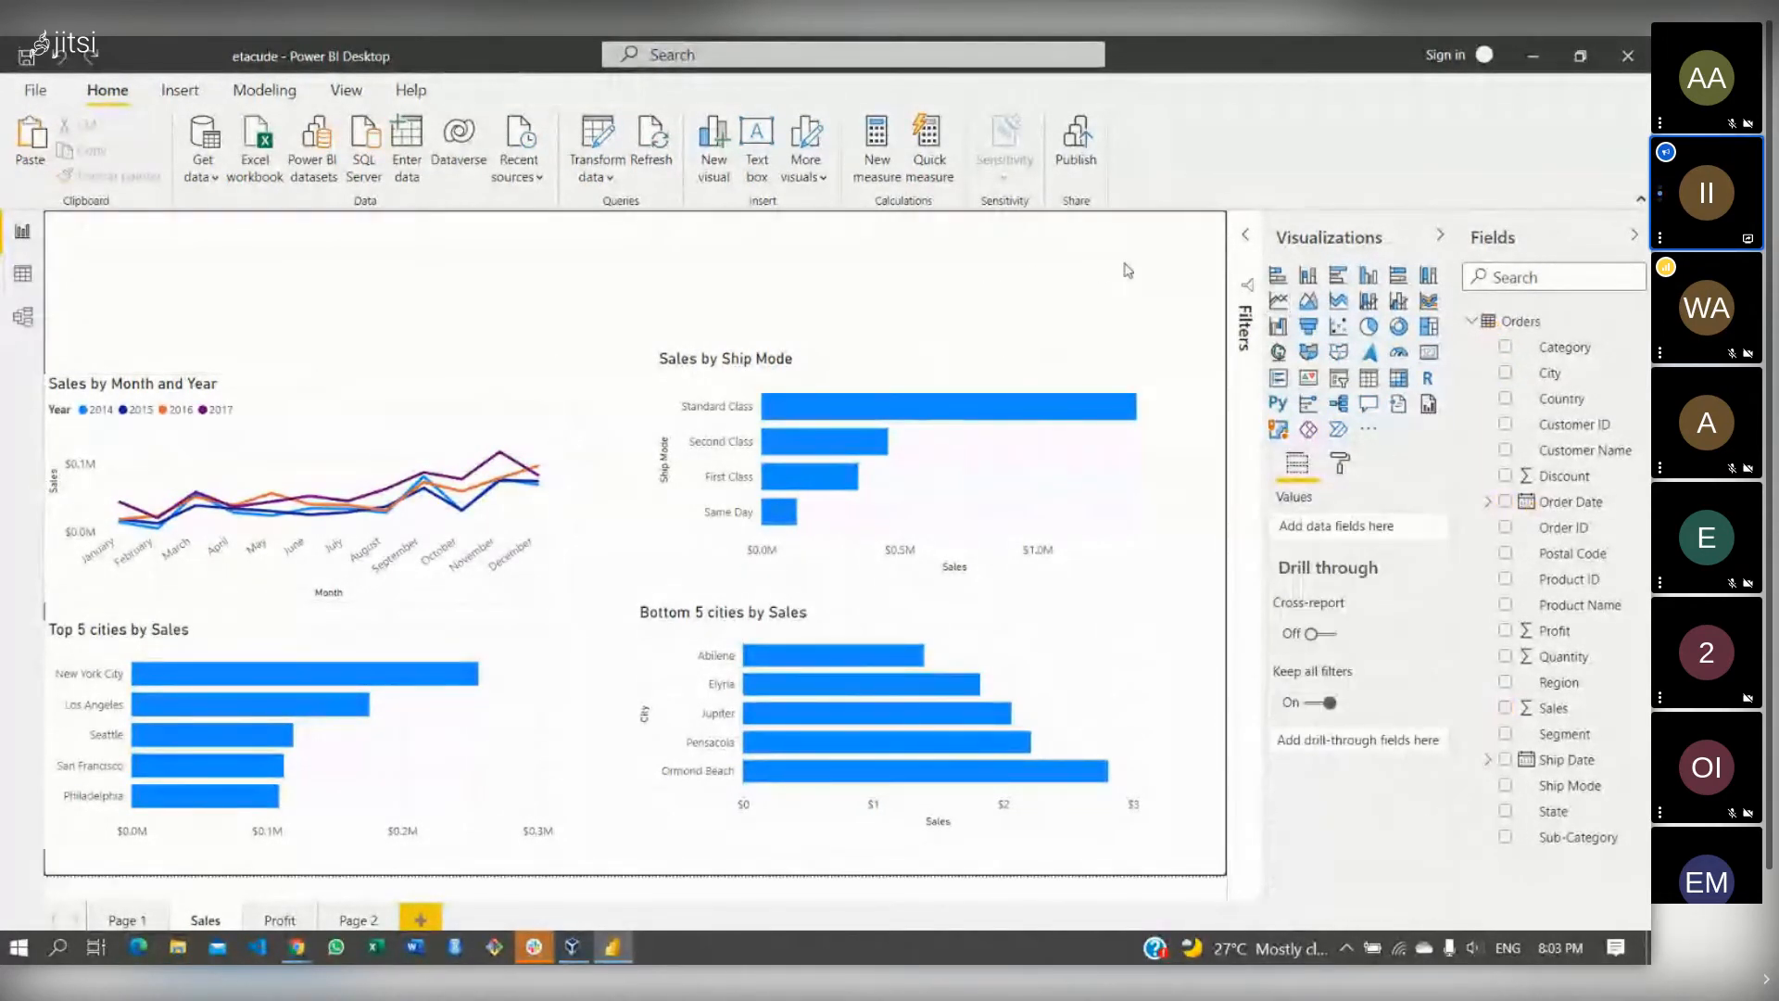
click(1337, 379)
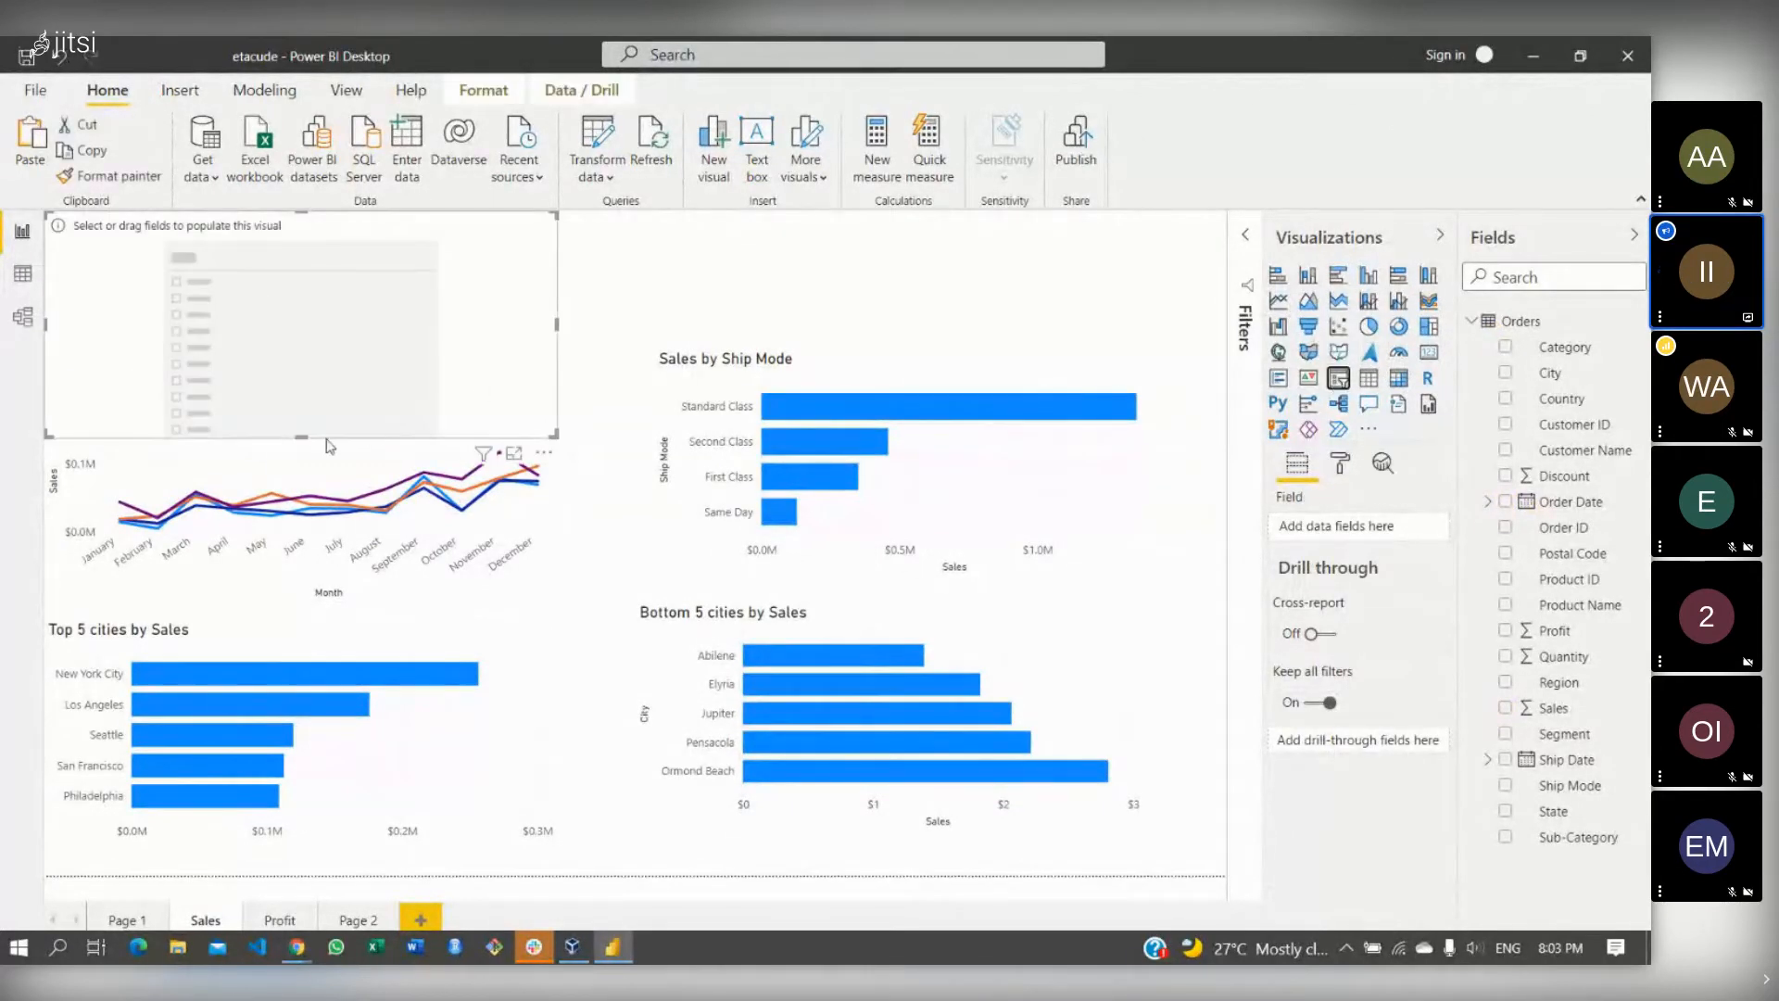
drag(300, 435, 298, 336)
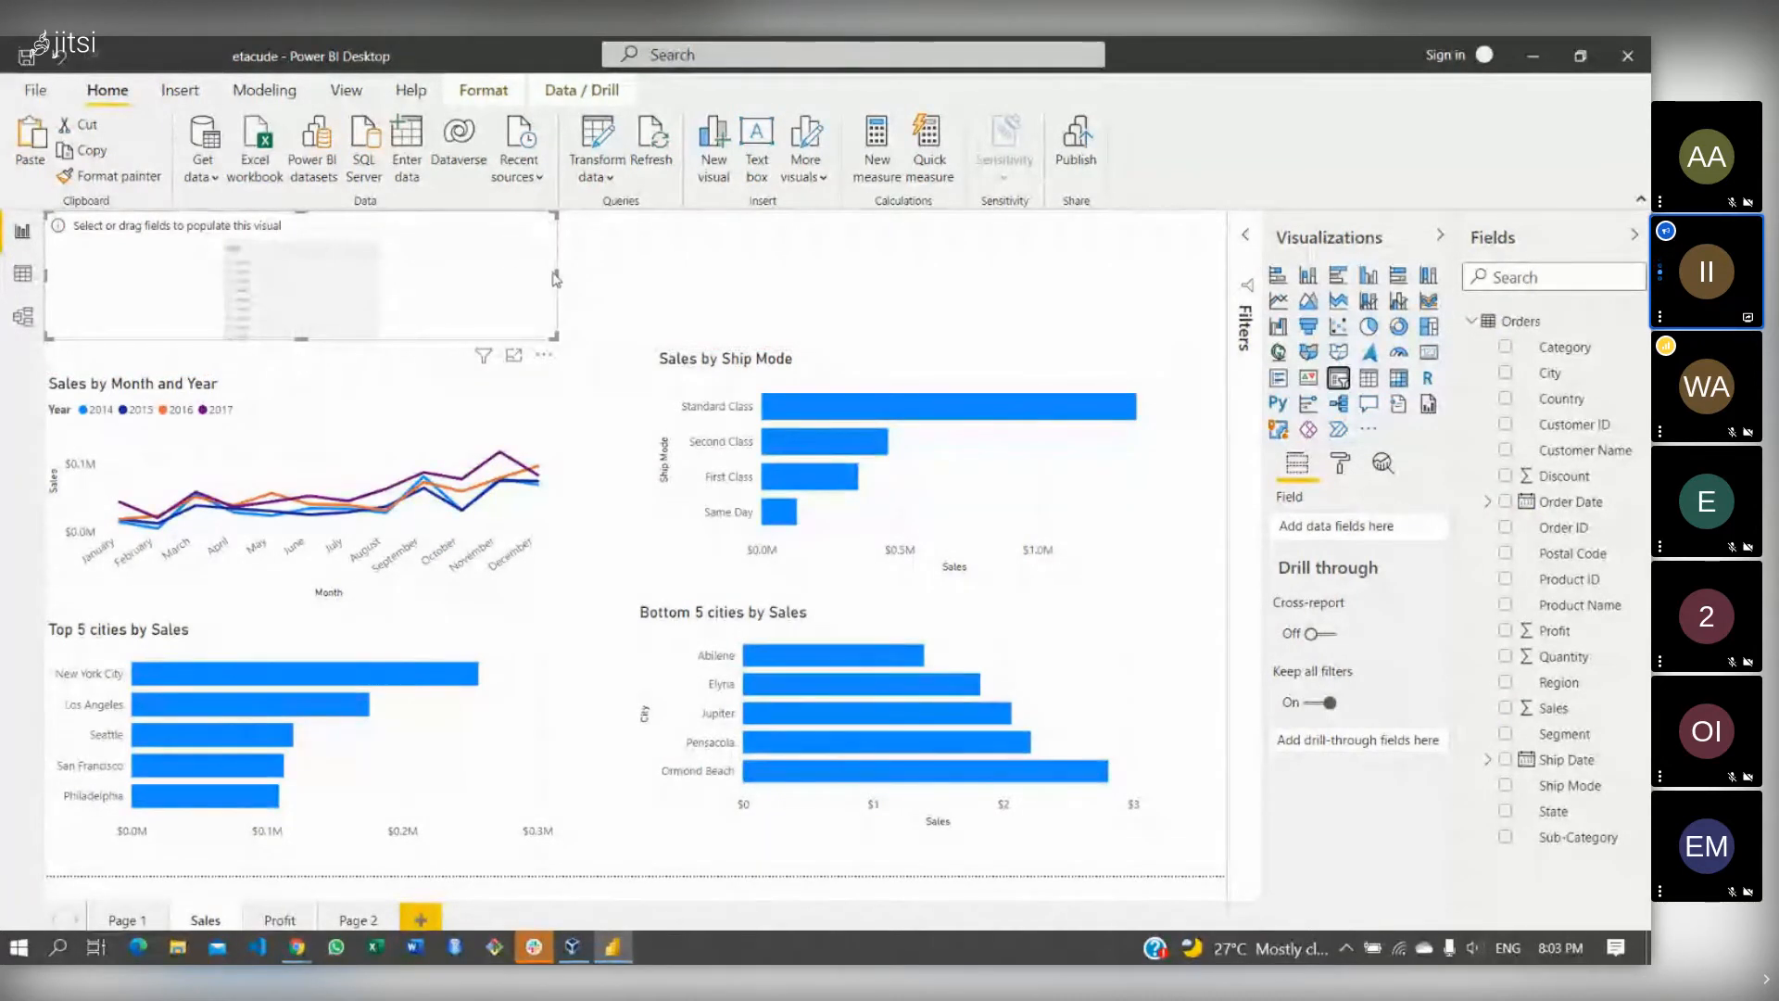
drag(556, 275, 519, 294)
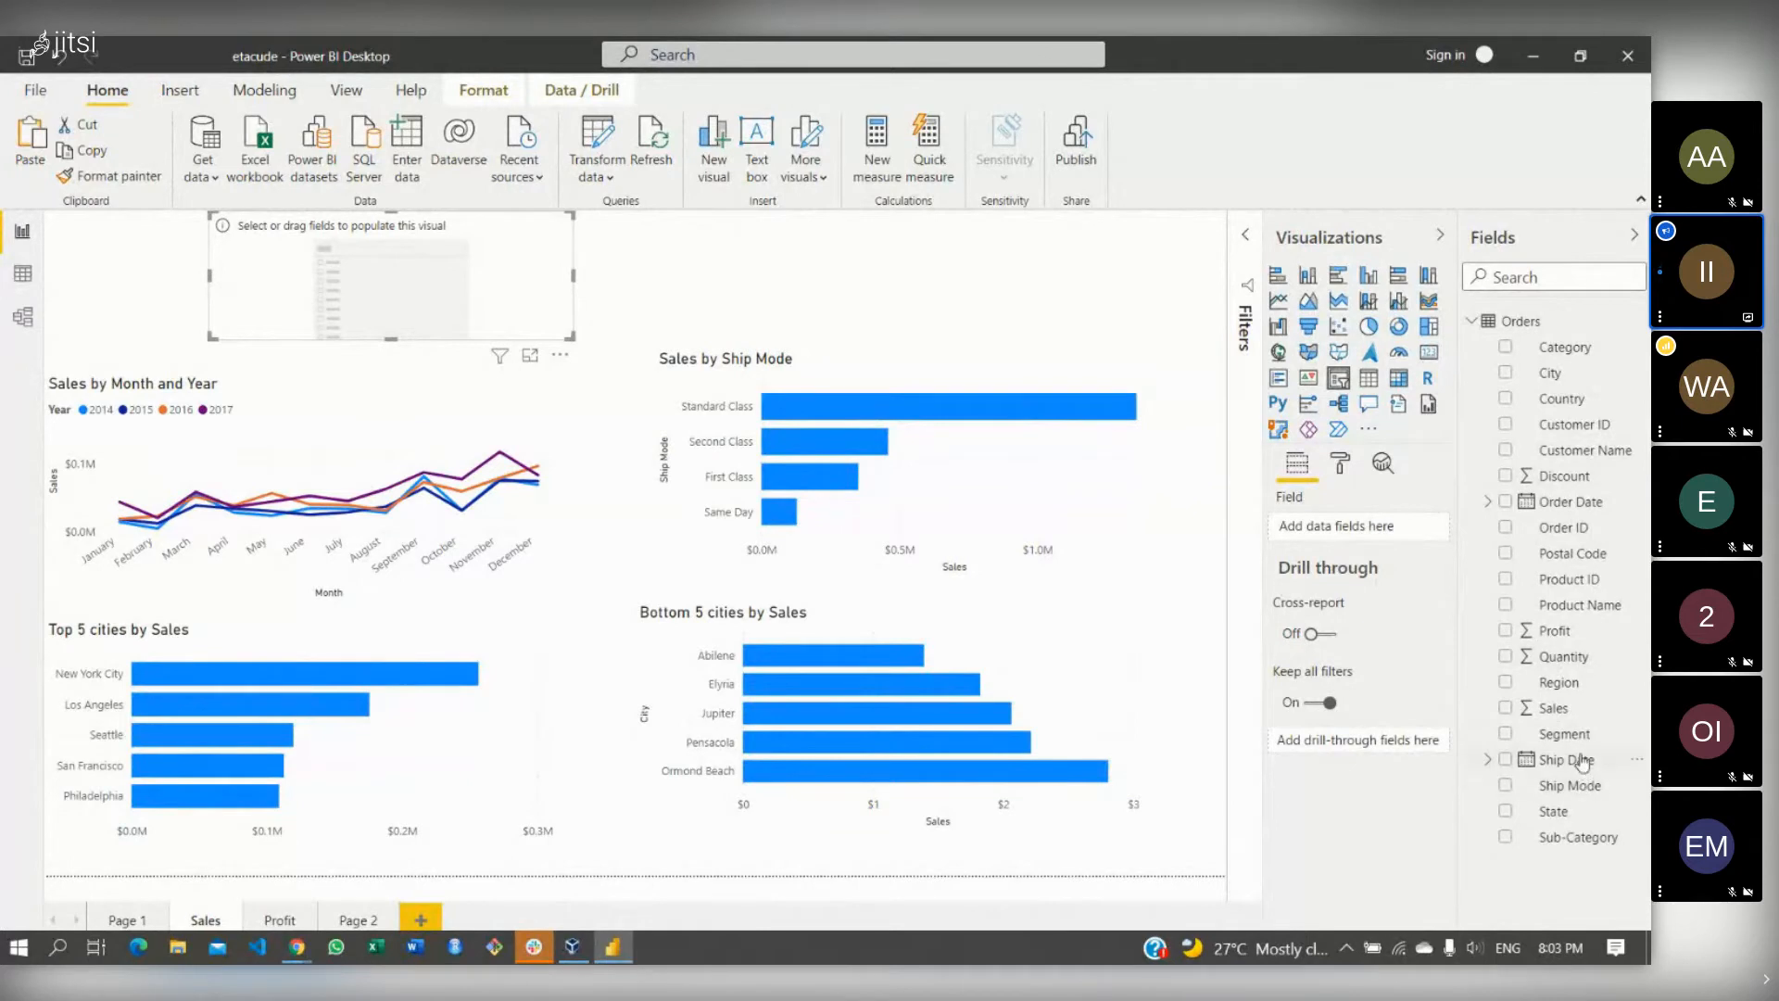
drag(1584, 735, 1362, 532)
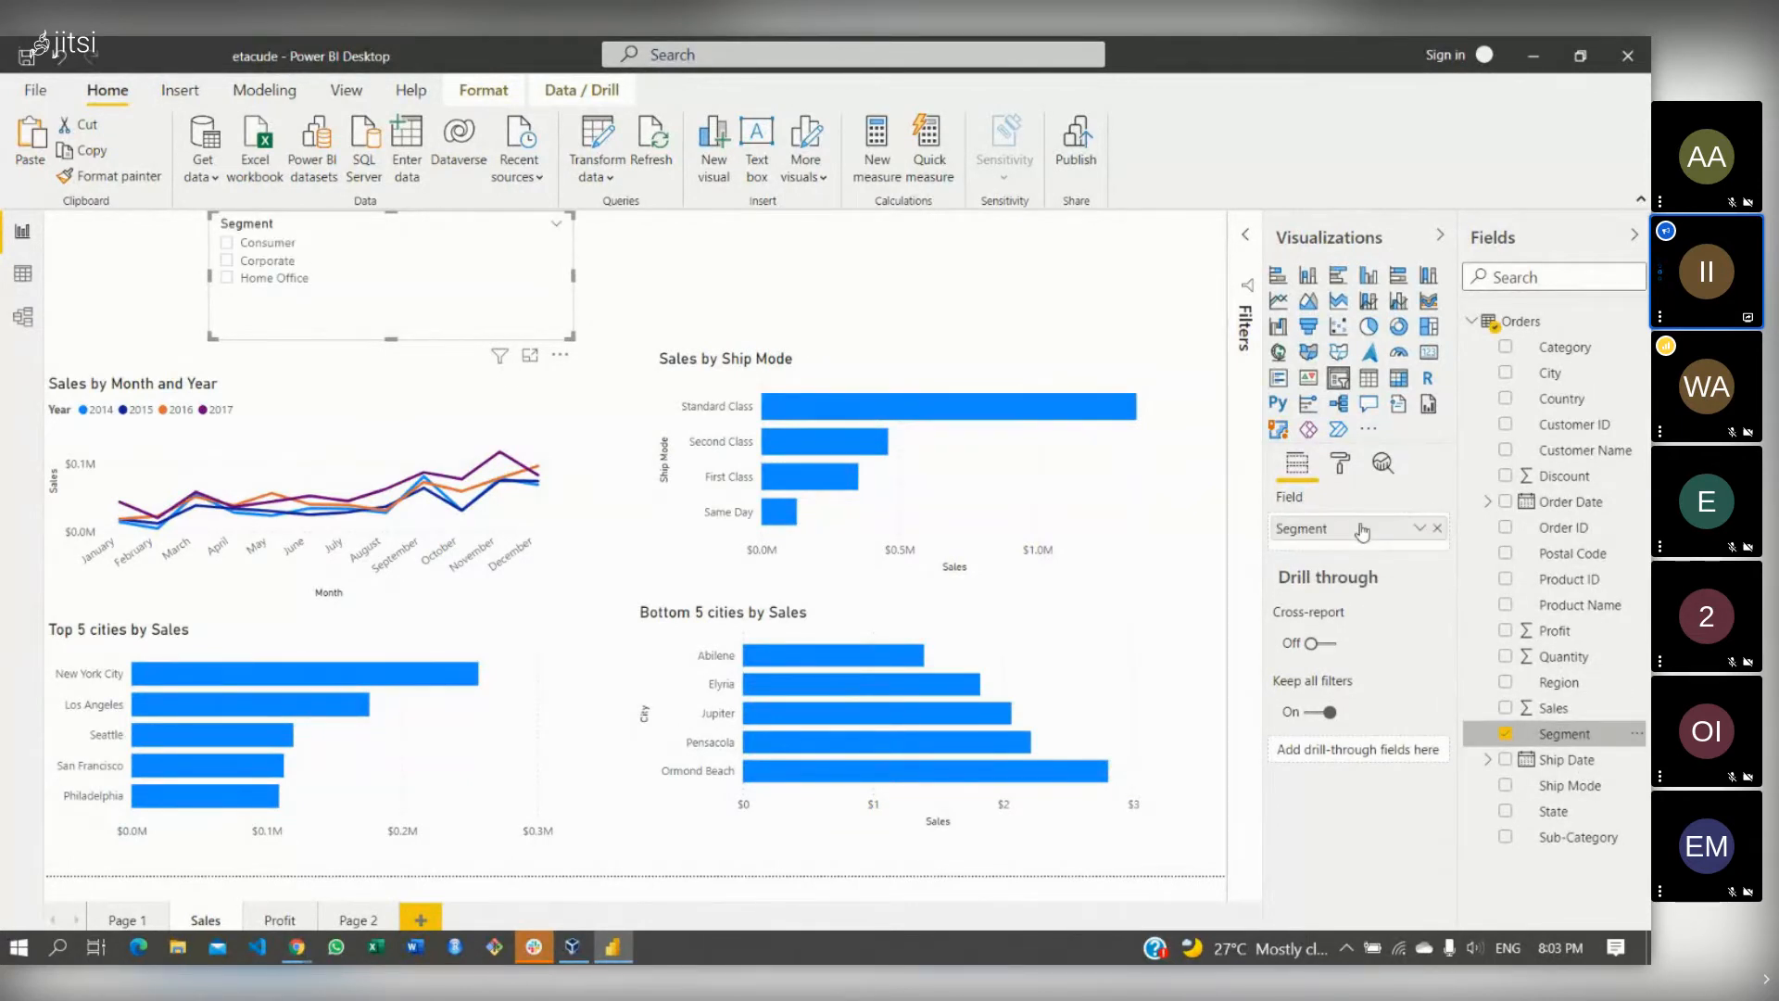
- Switch the Segment slicer to dropdown style and back to a list
click(1342, 467)
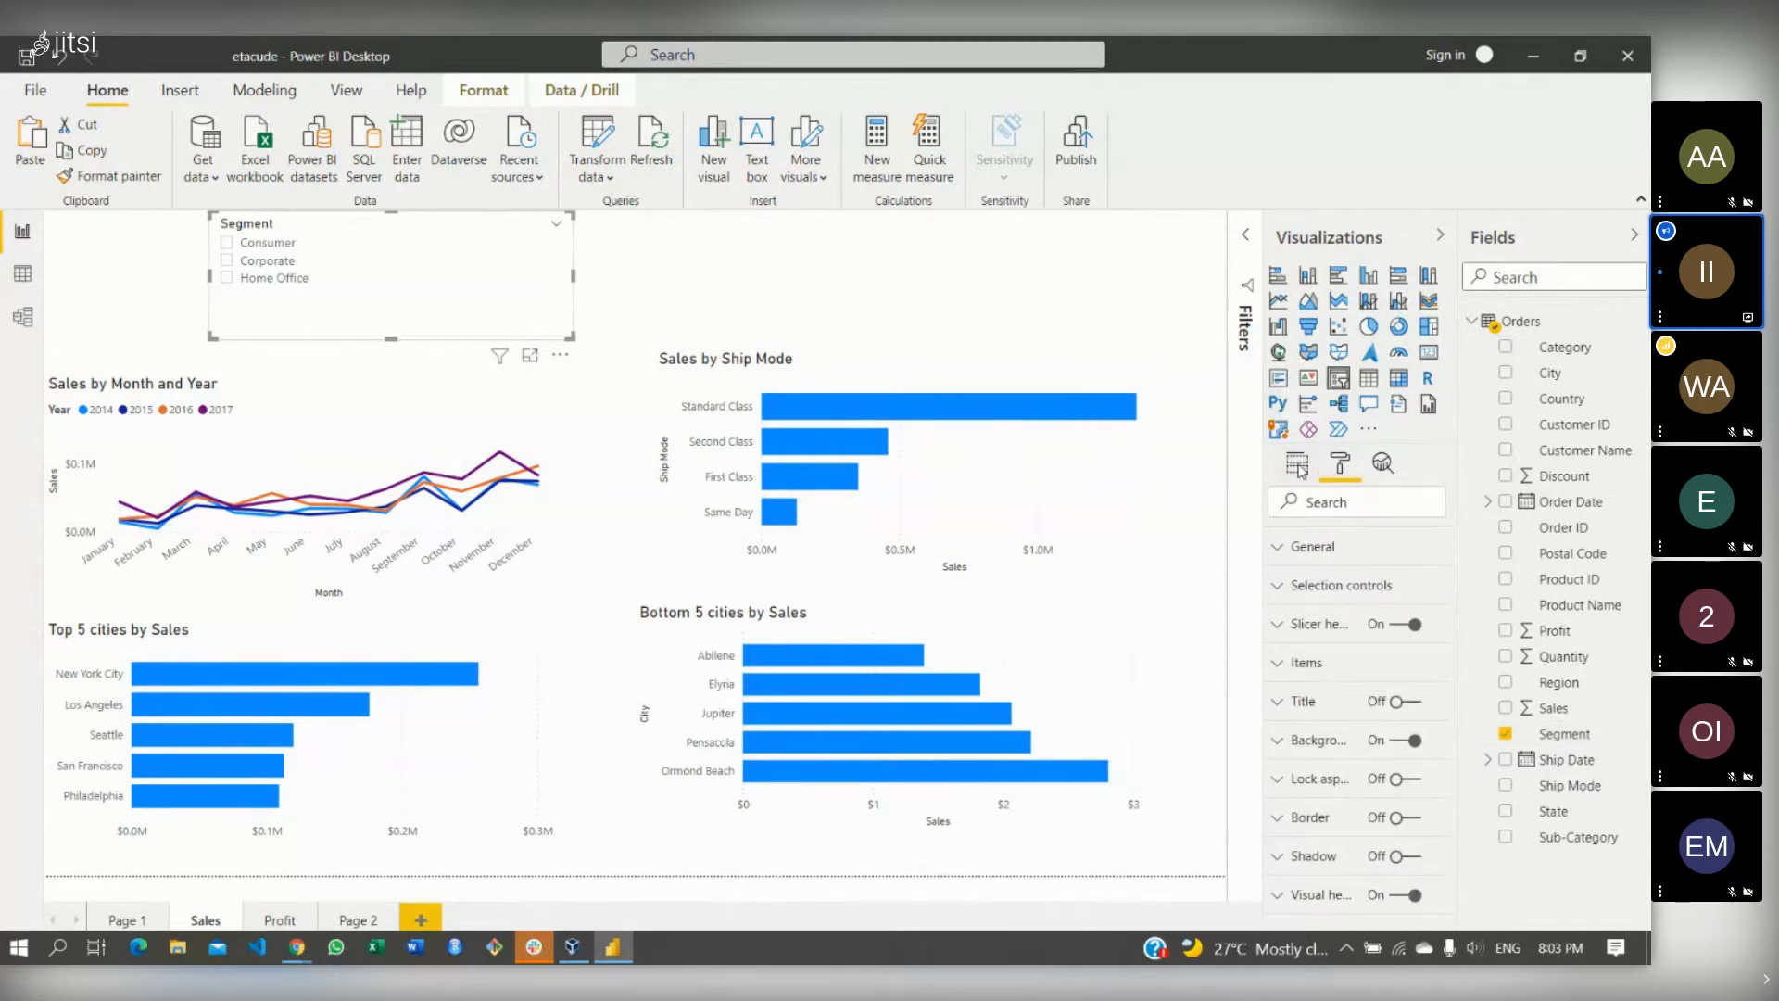
click(1299, 466)
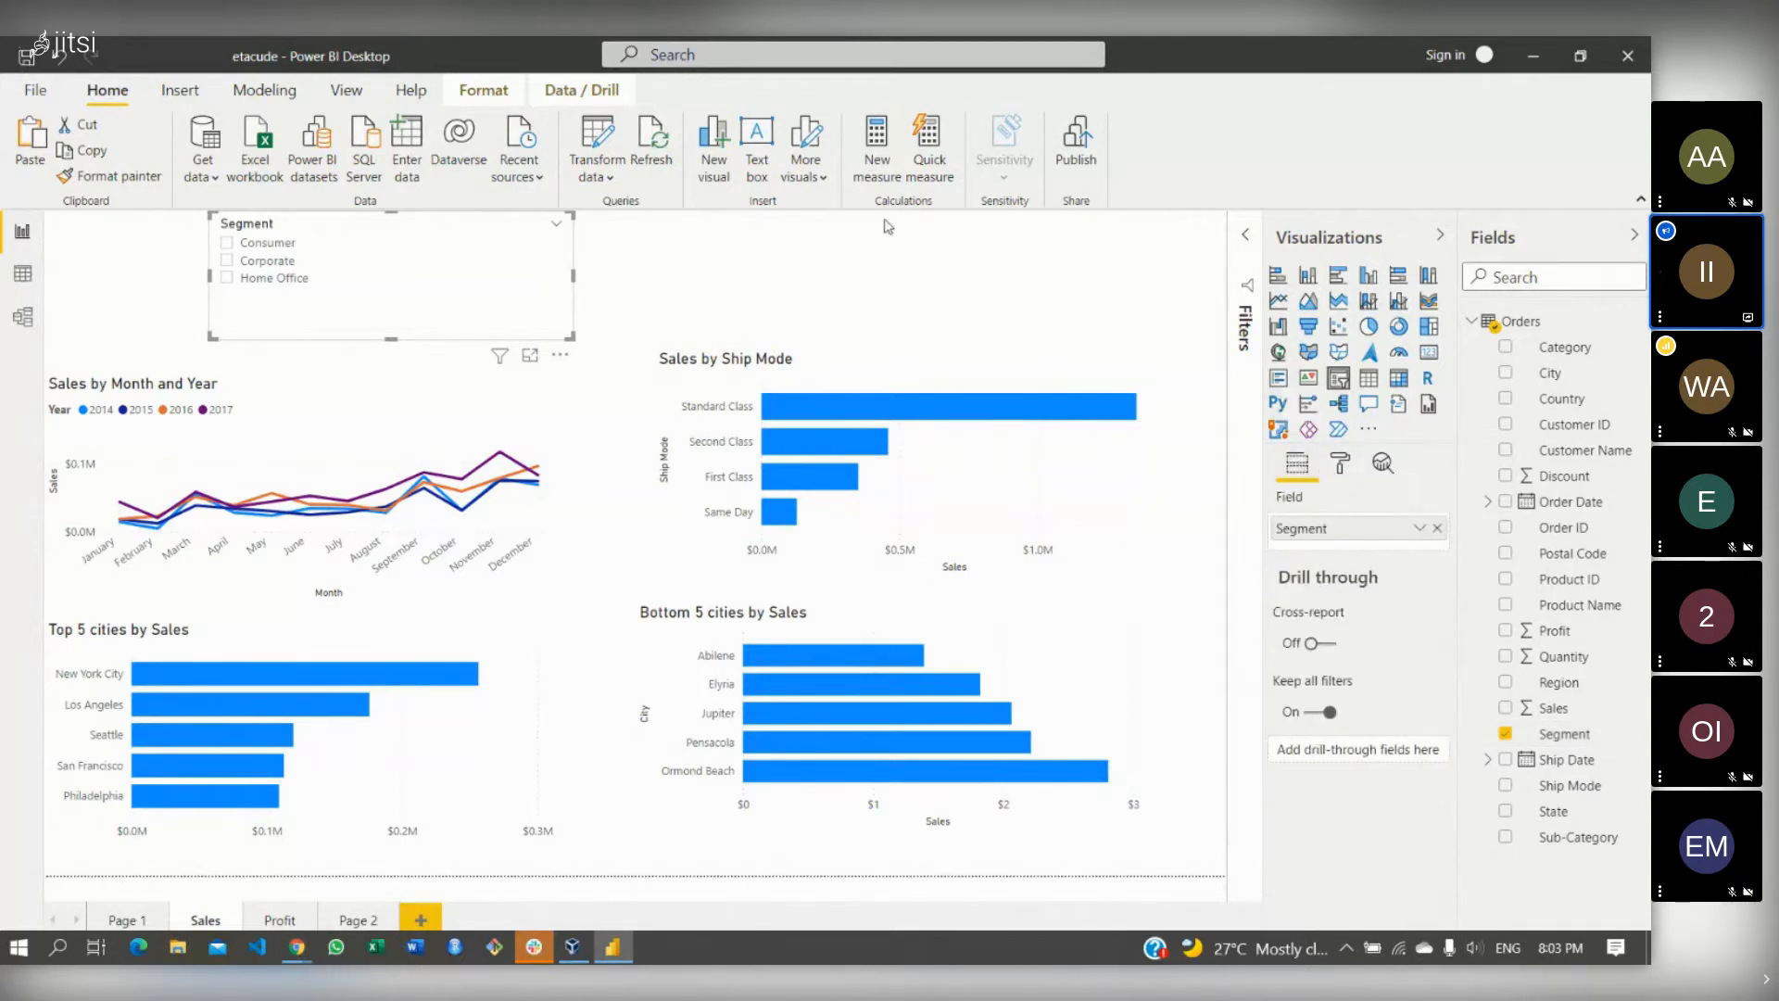
click(556, 226)
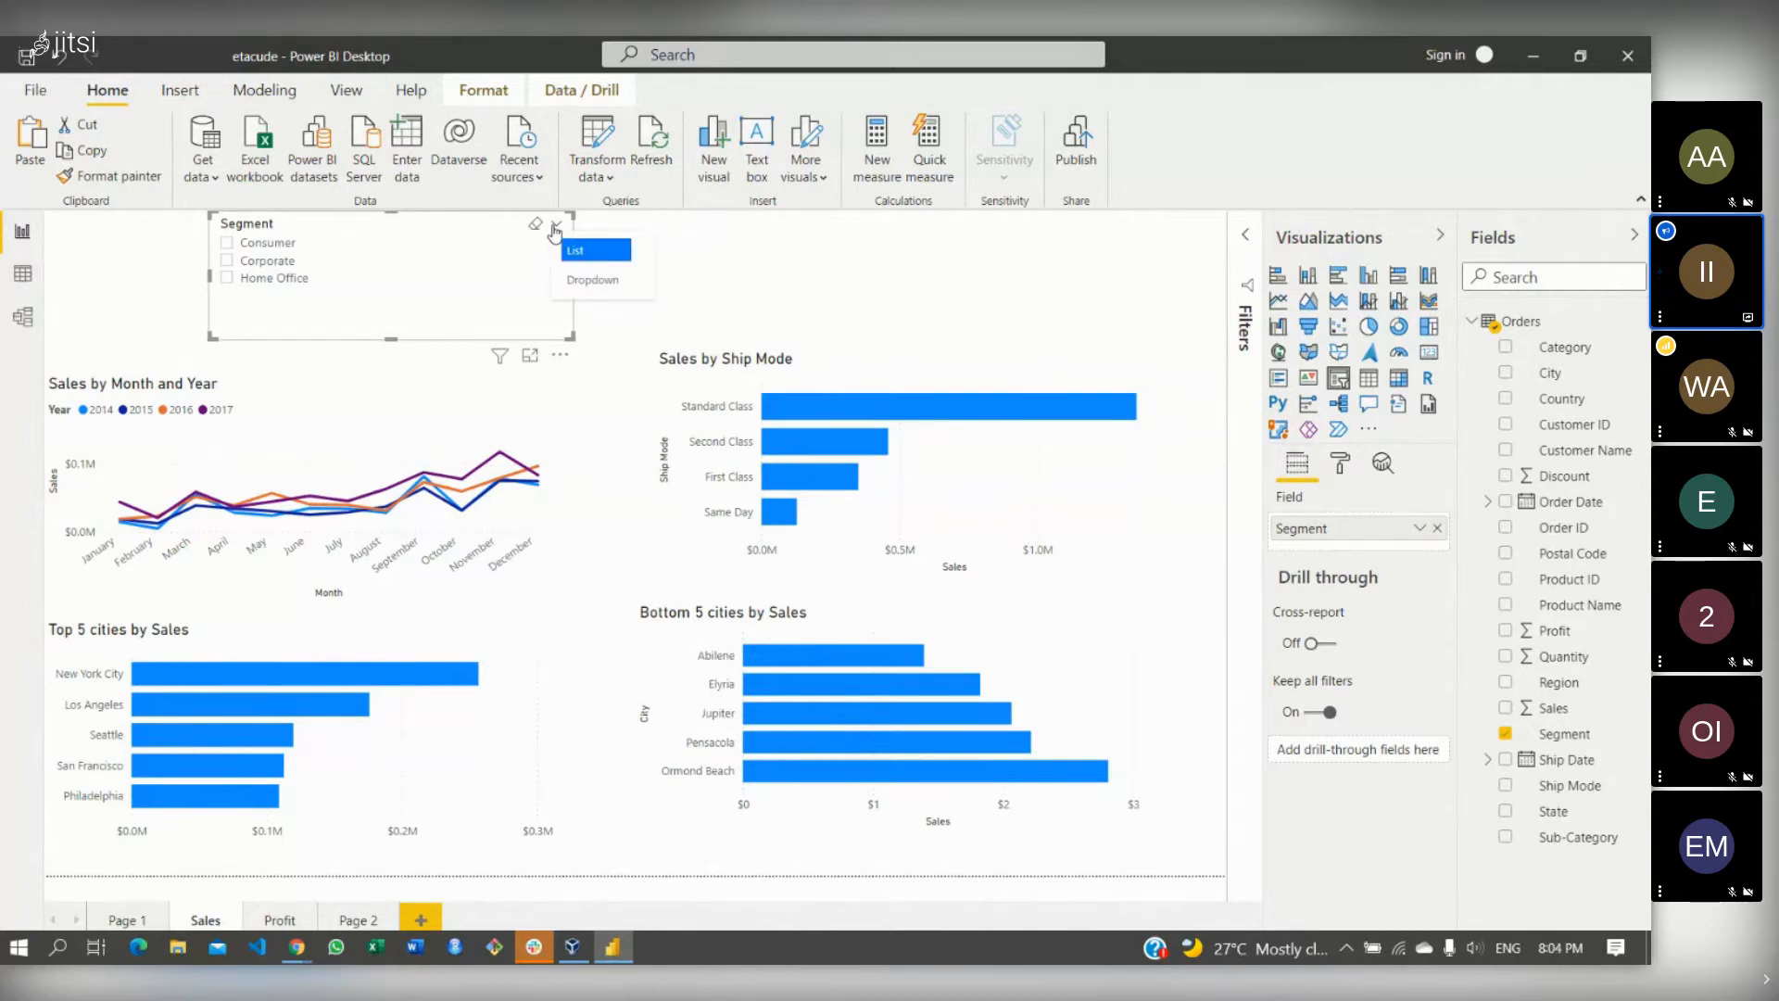
click(589, 280)
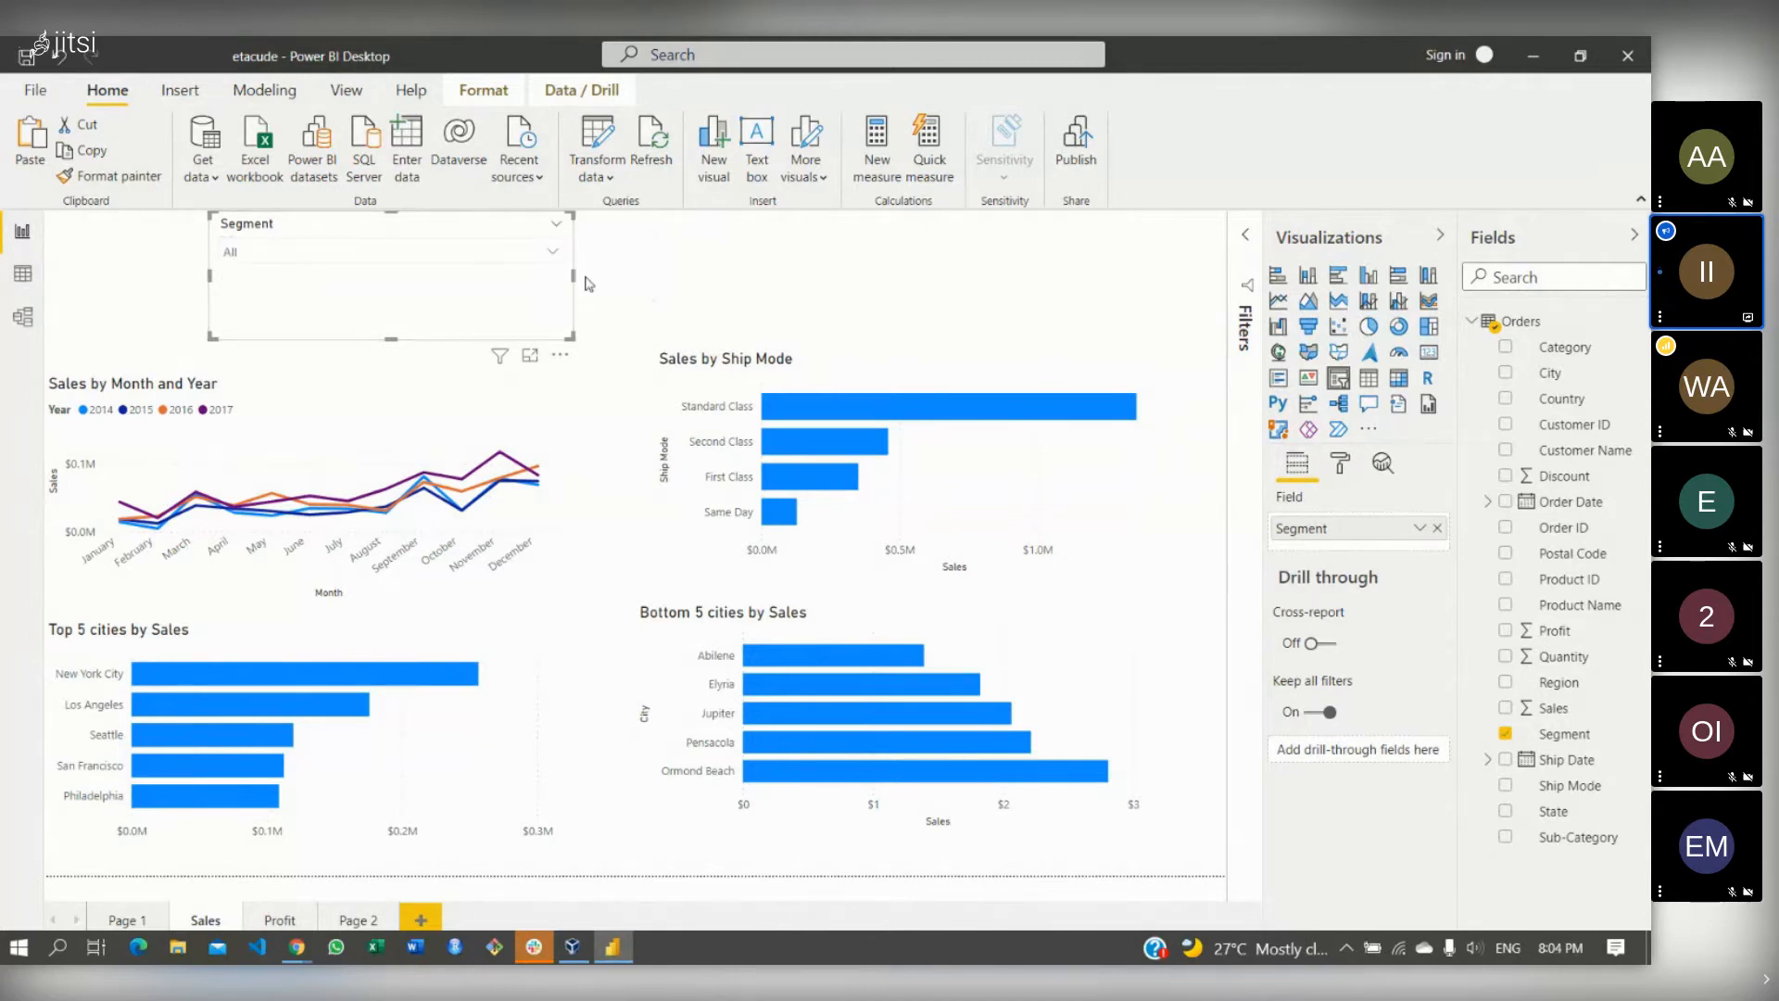
click(555, 227)
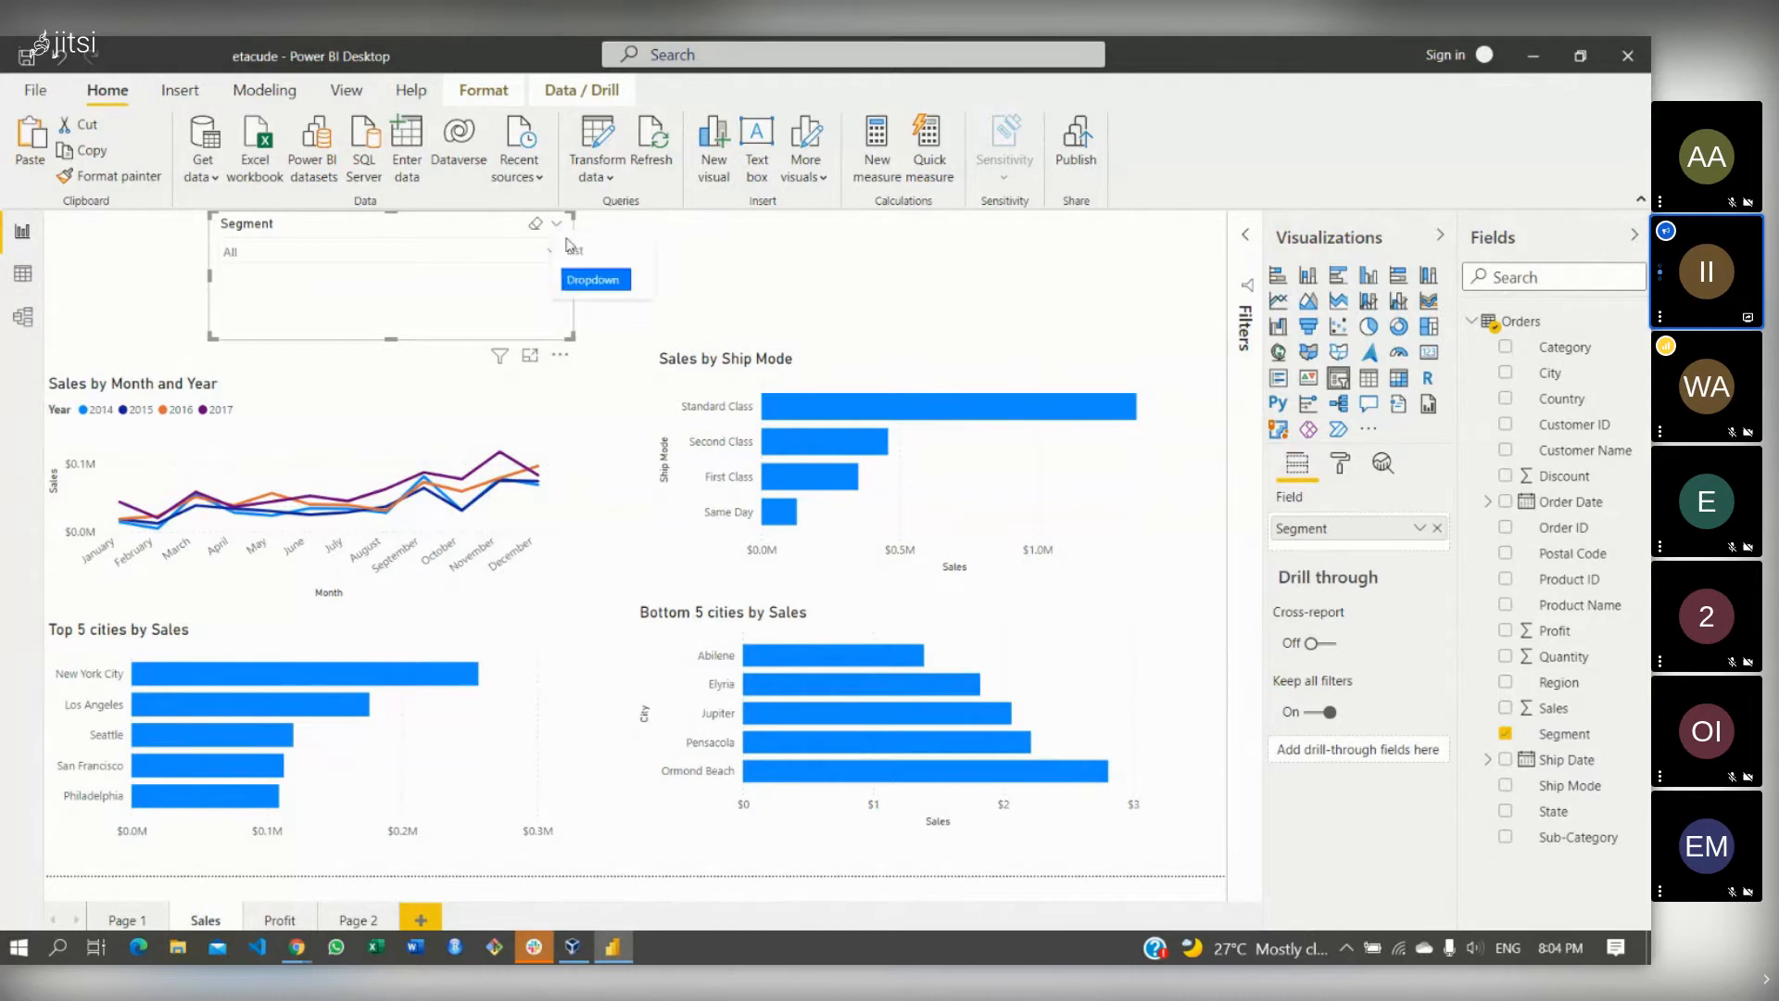
click(572, 249)
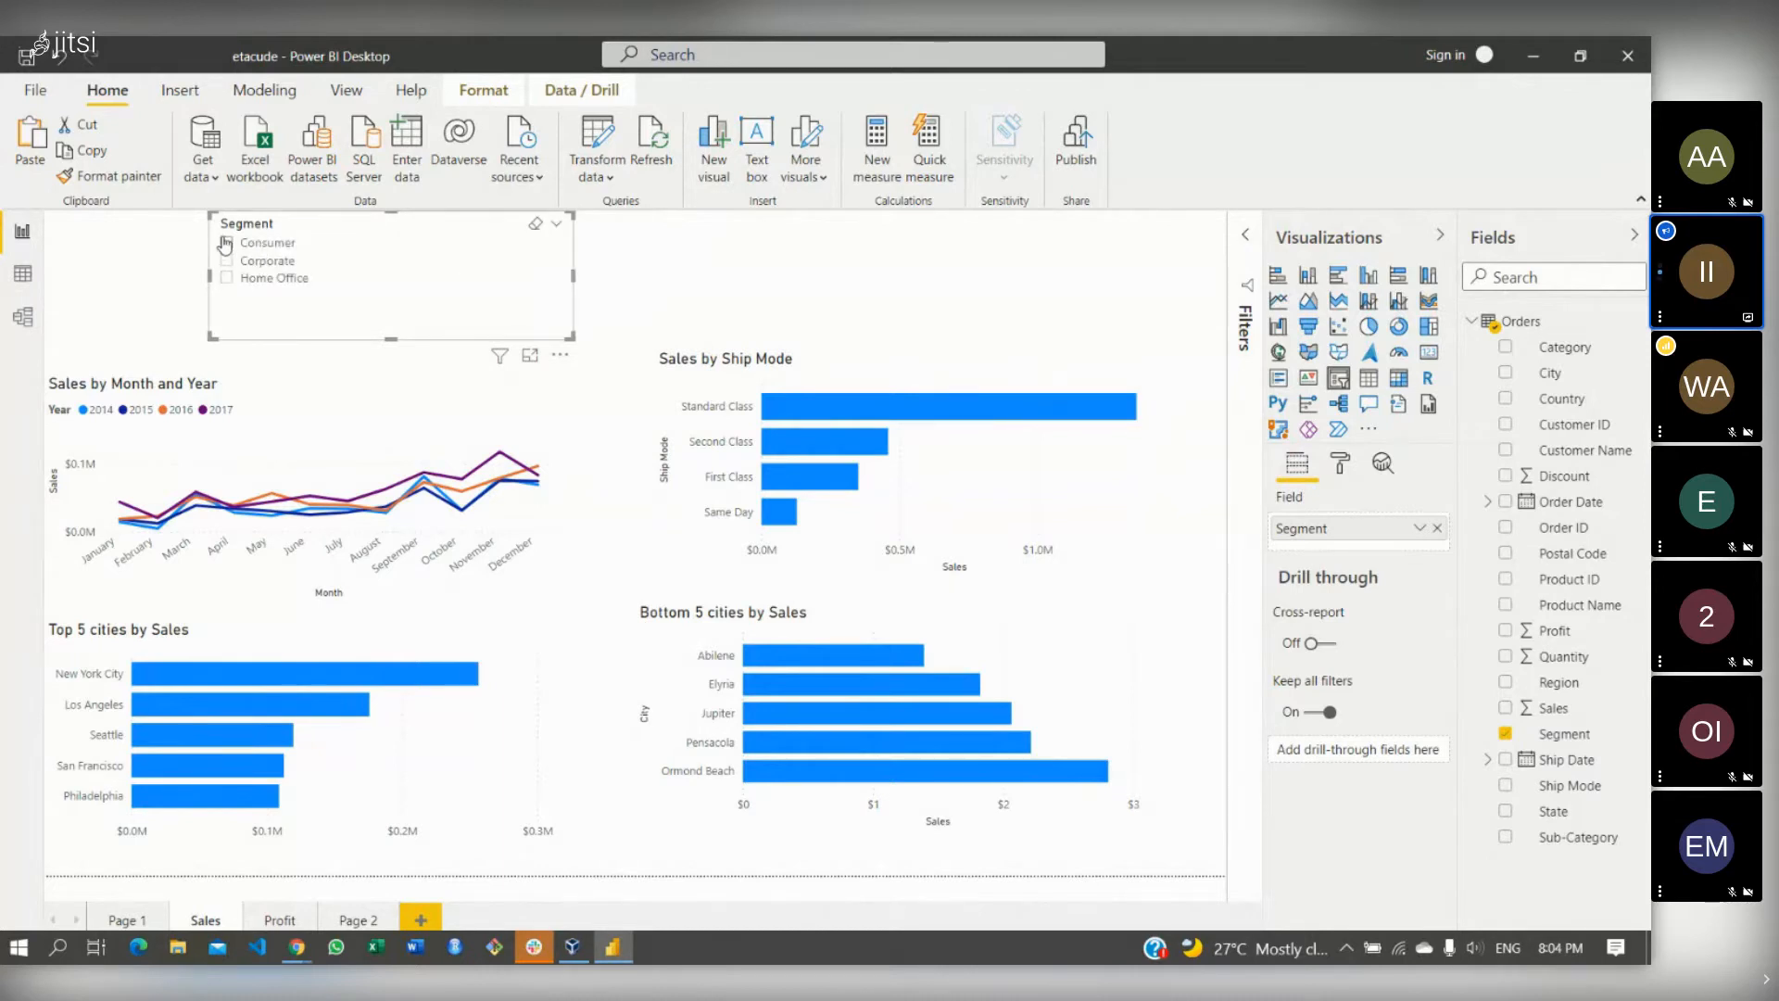
- Toggle the Consumer and Corporate filters on and off, then shift the slicer right
click(225, 244)
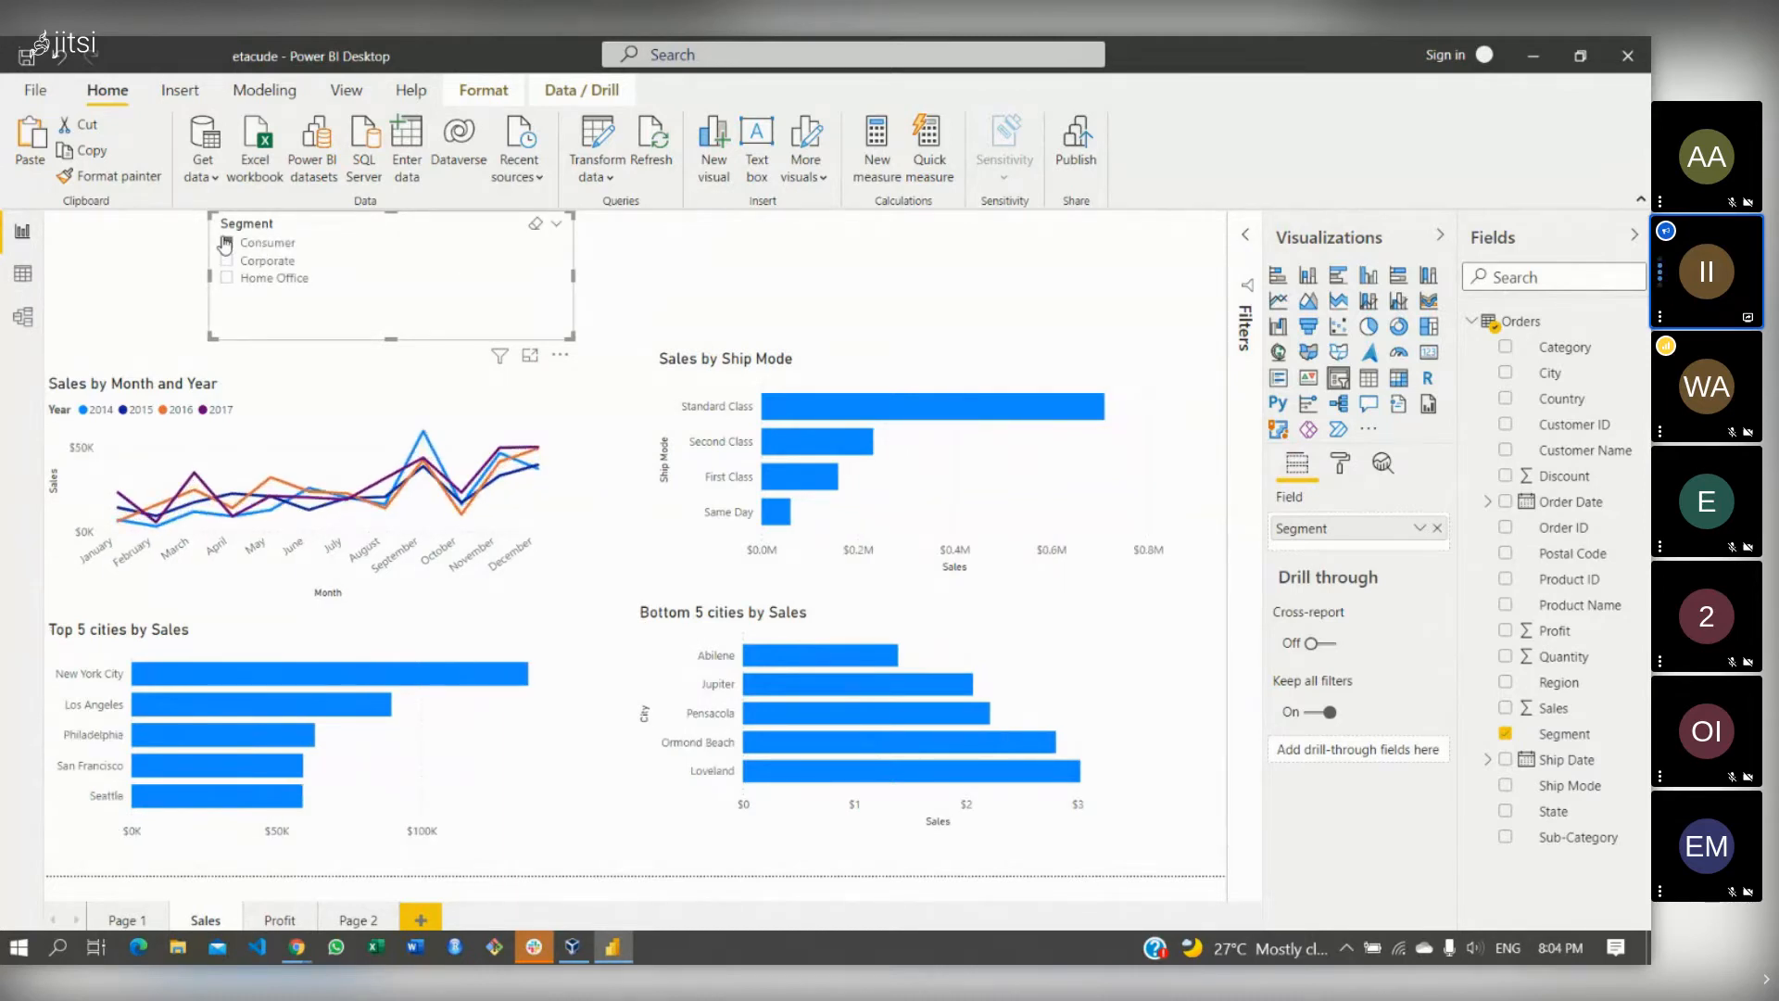
click(225, 243)
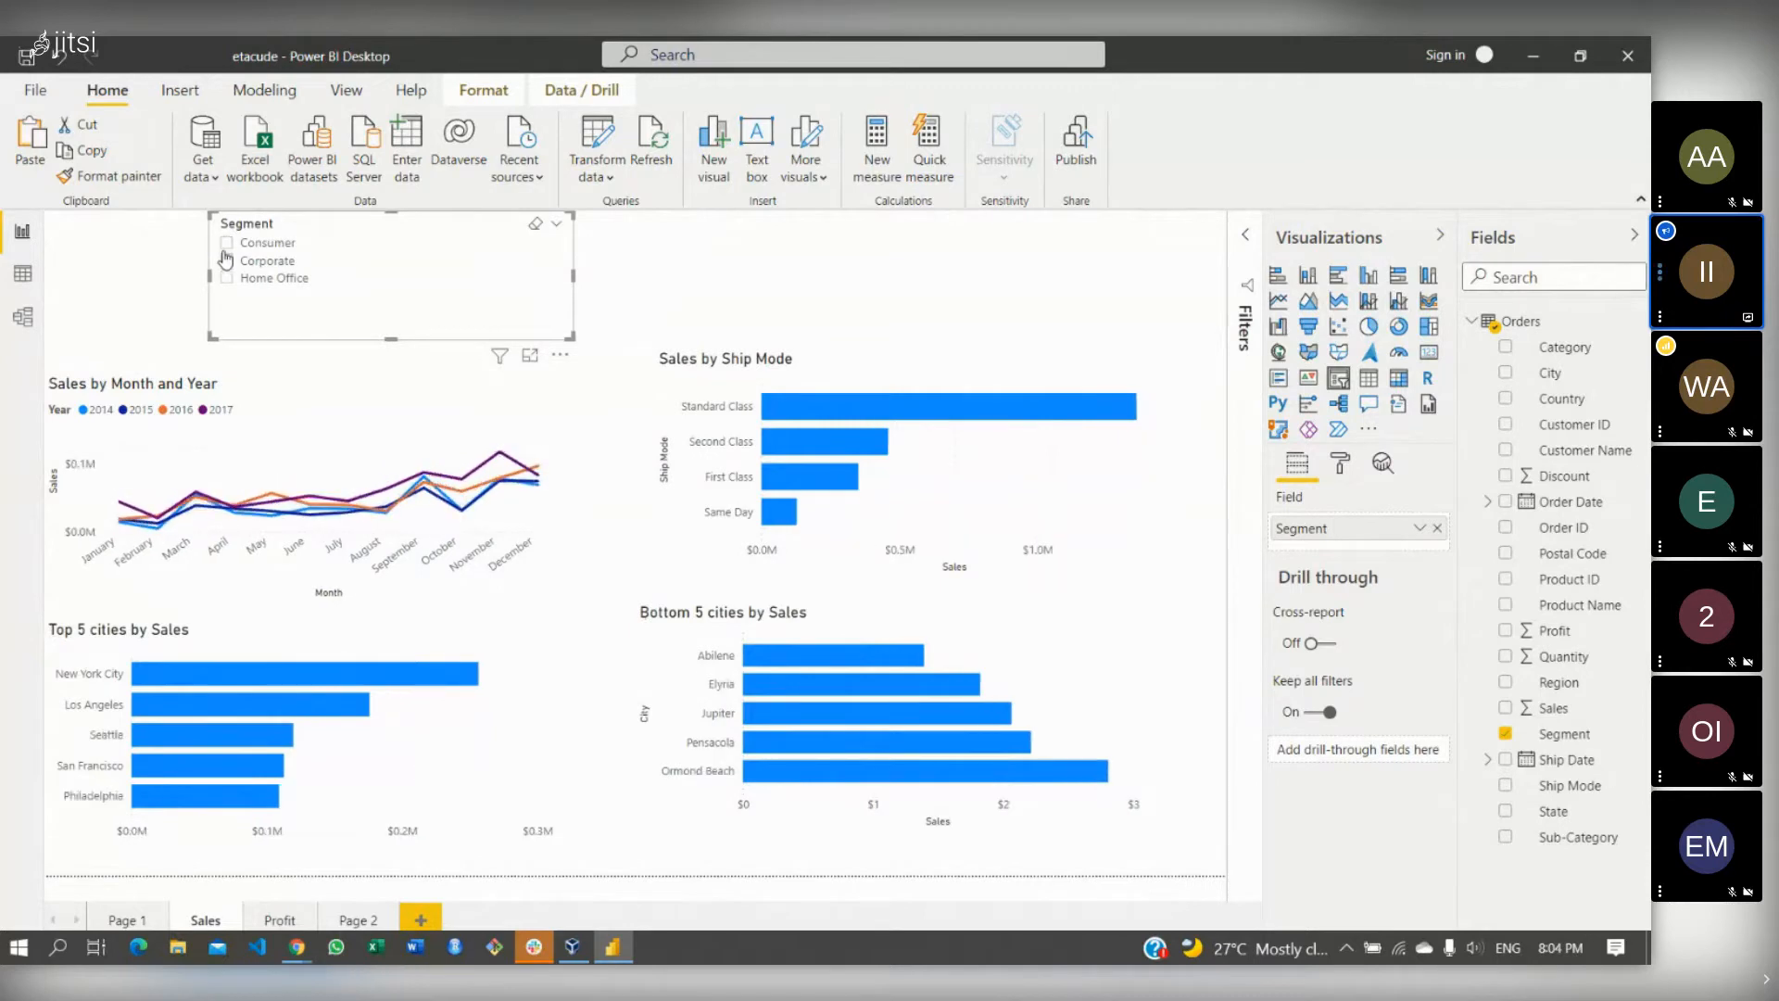
click(227, 261)
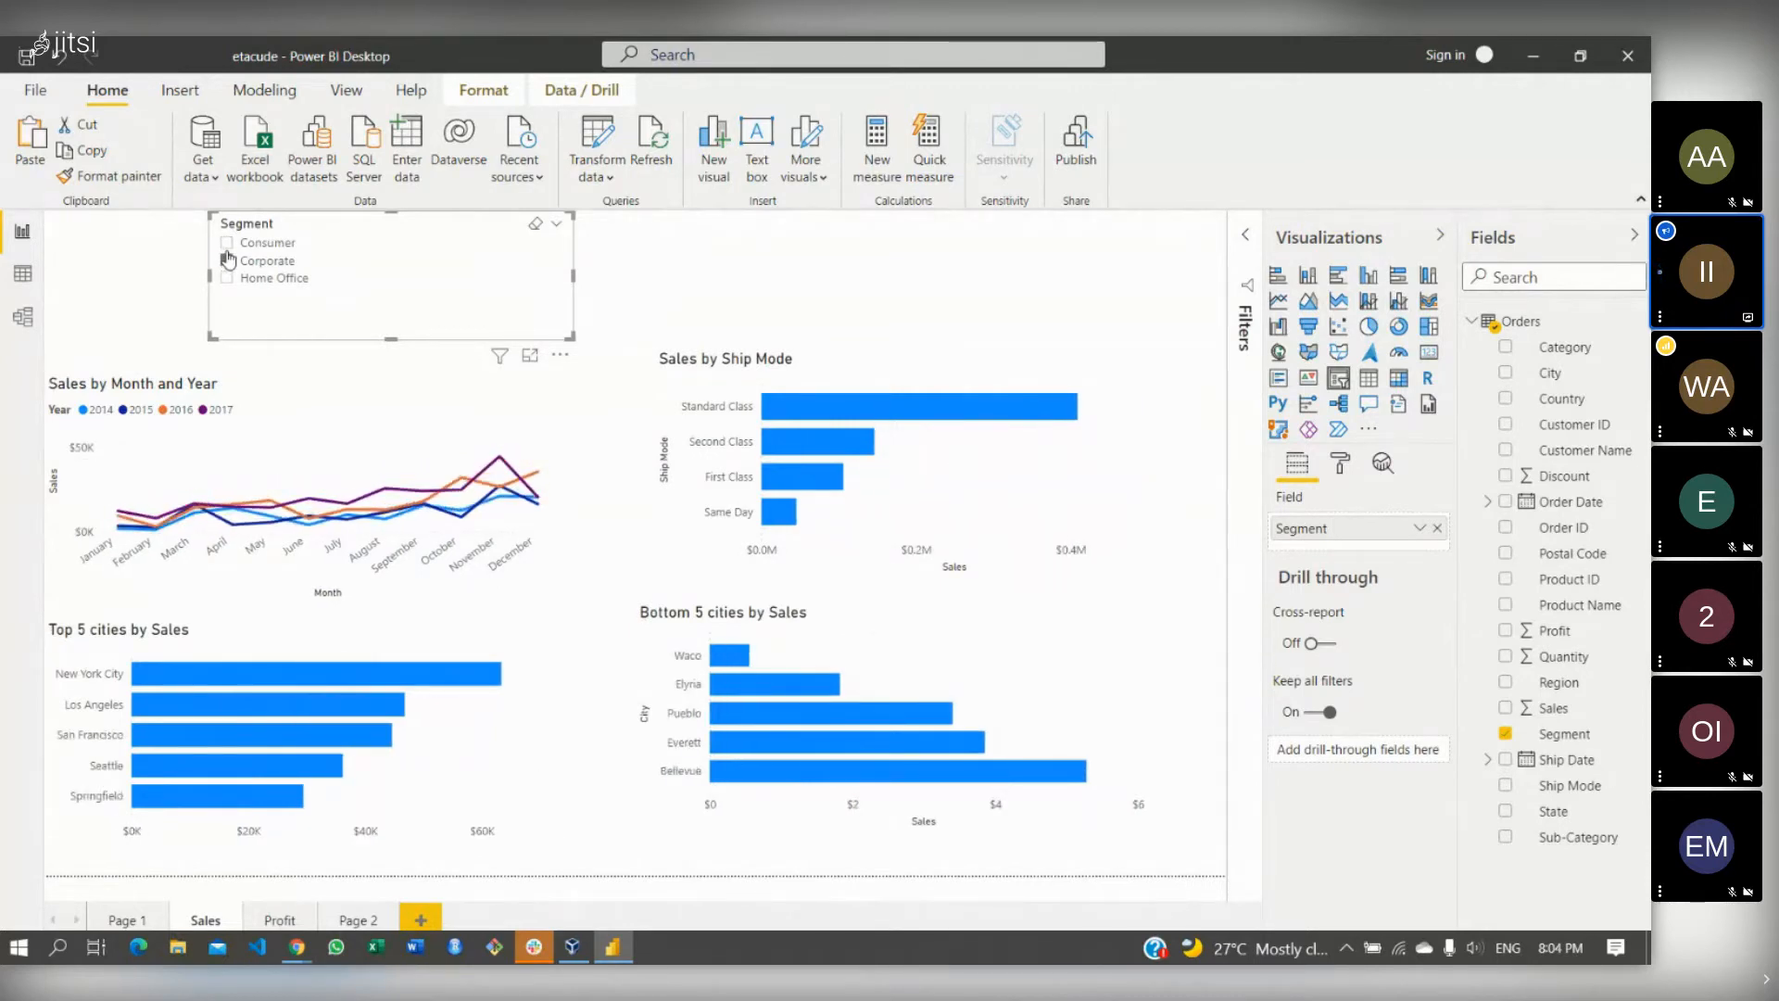
click(227, 261)
drag(409, 246, 506, 255)
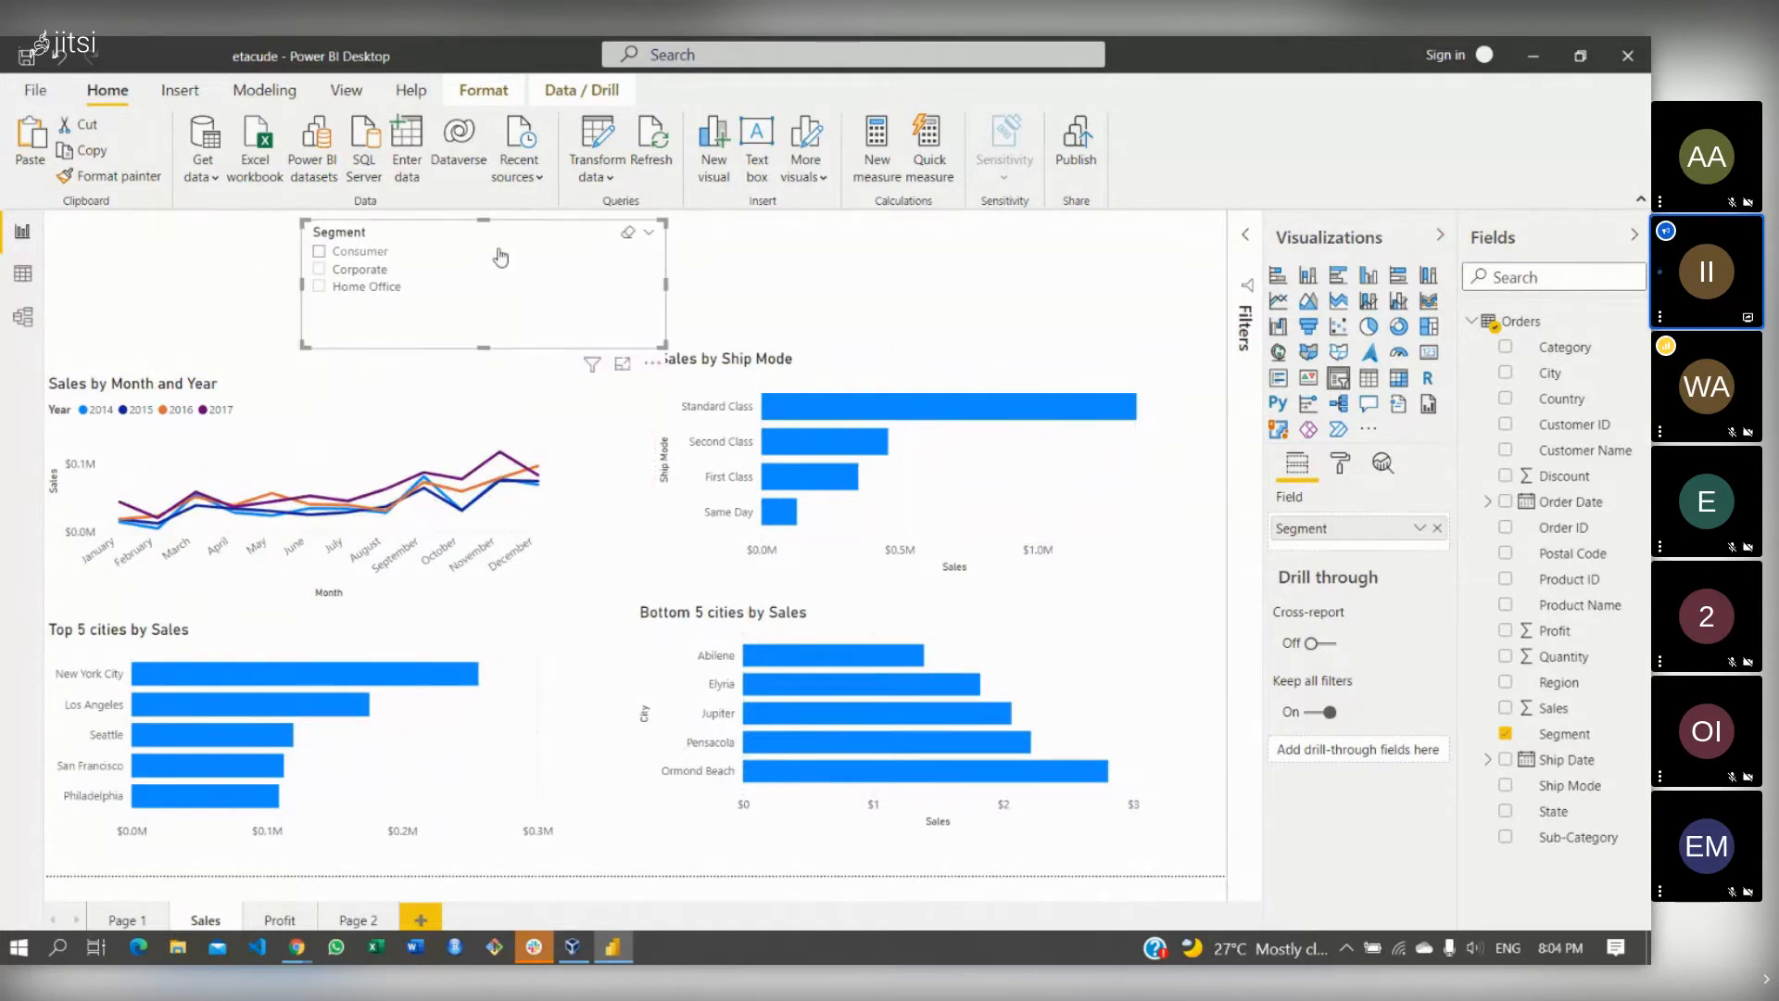
- Lower the top edges of the Month and Year, Ship Mode and Top 5 cities charts
click(294, 380)
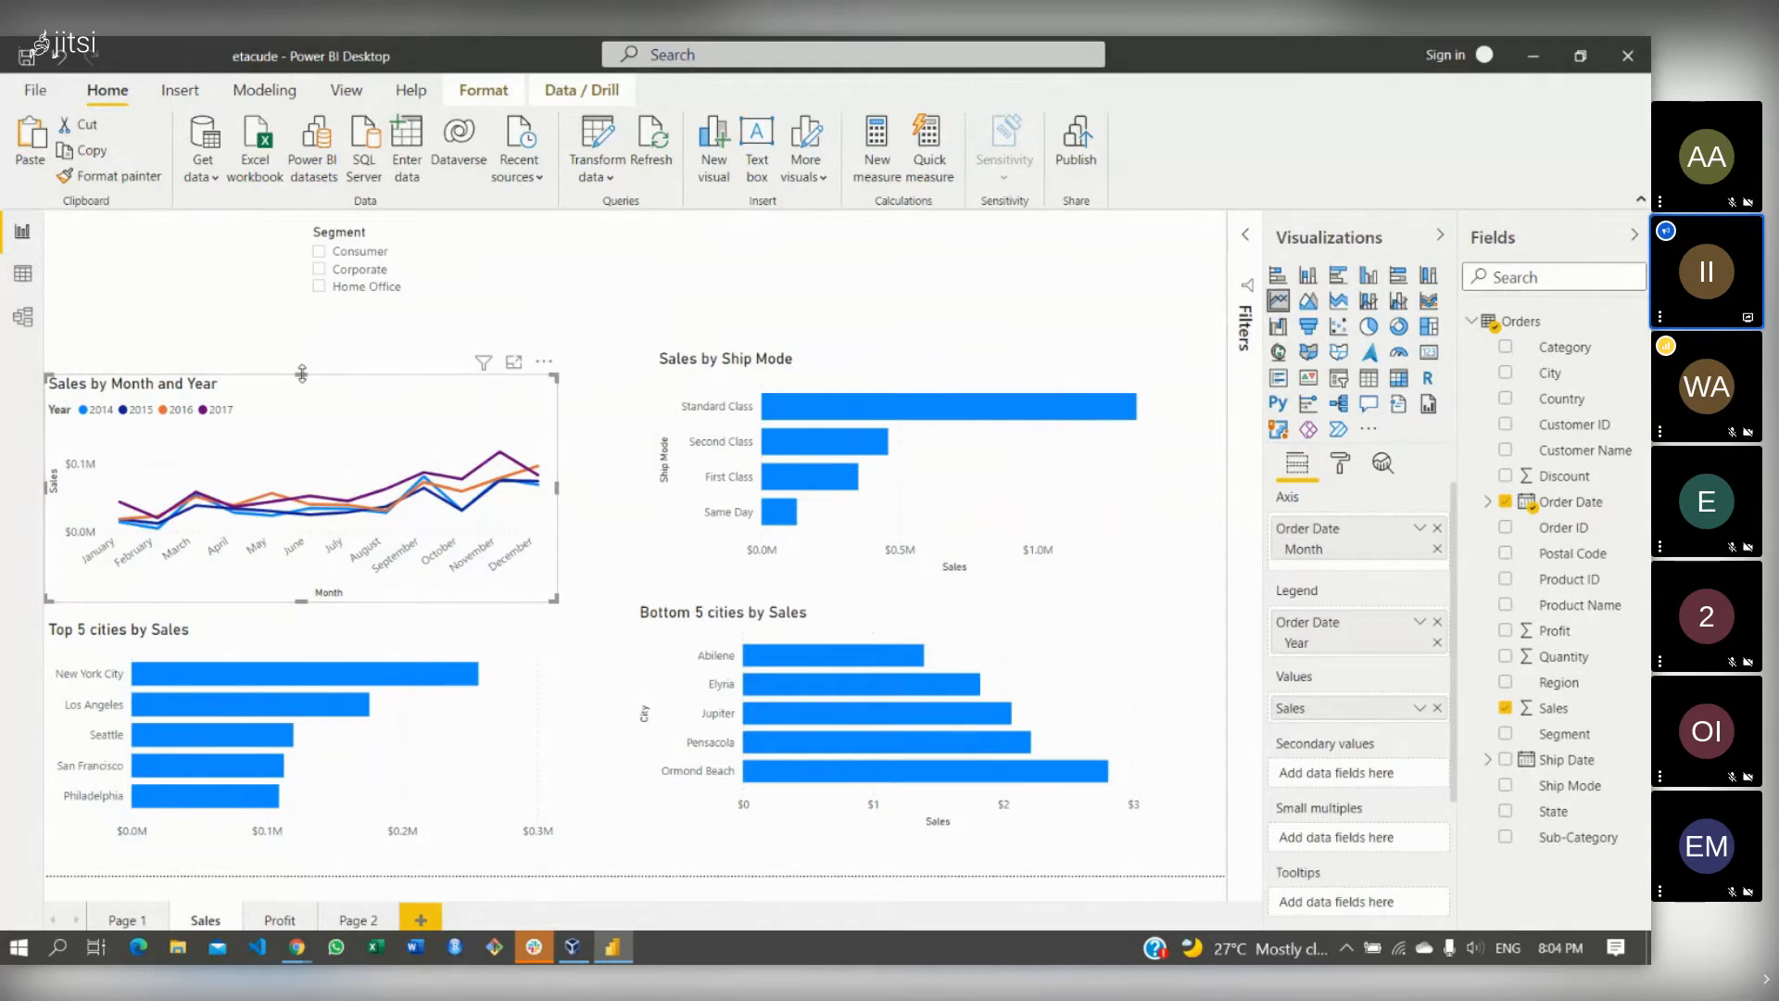
drag(301, 375, 312, 432)
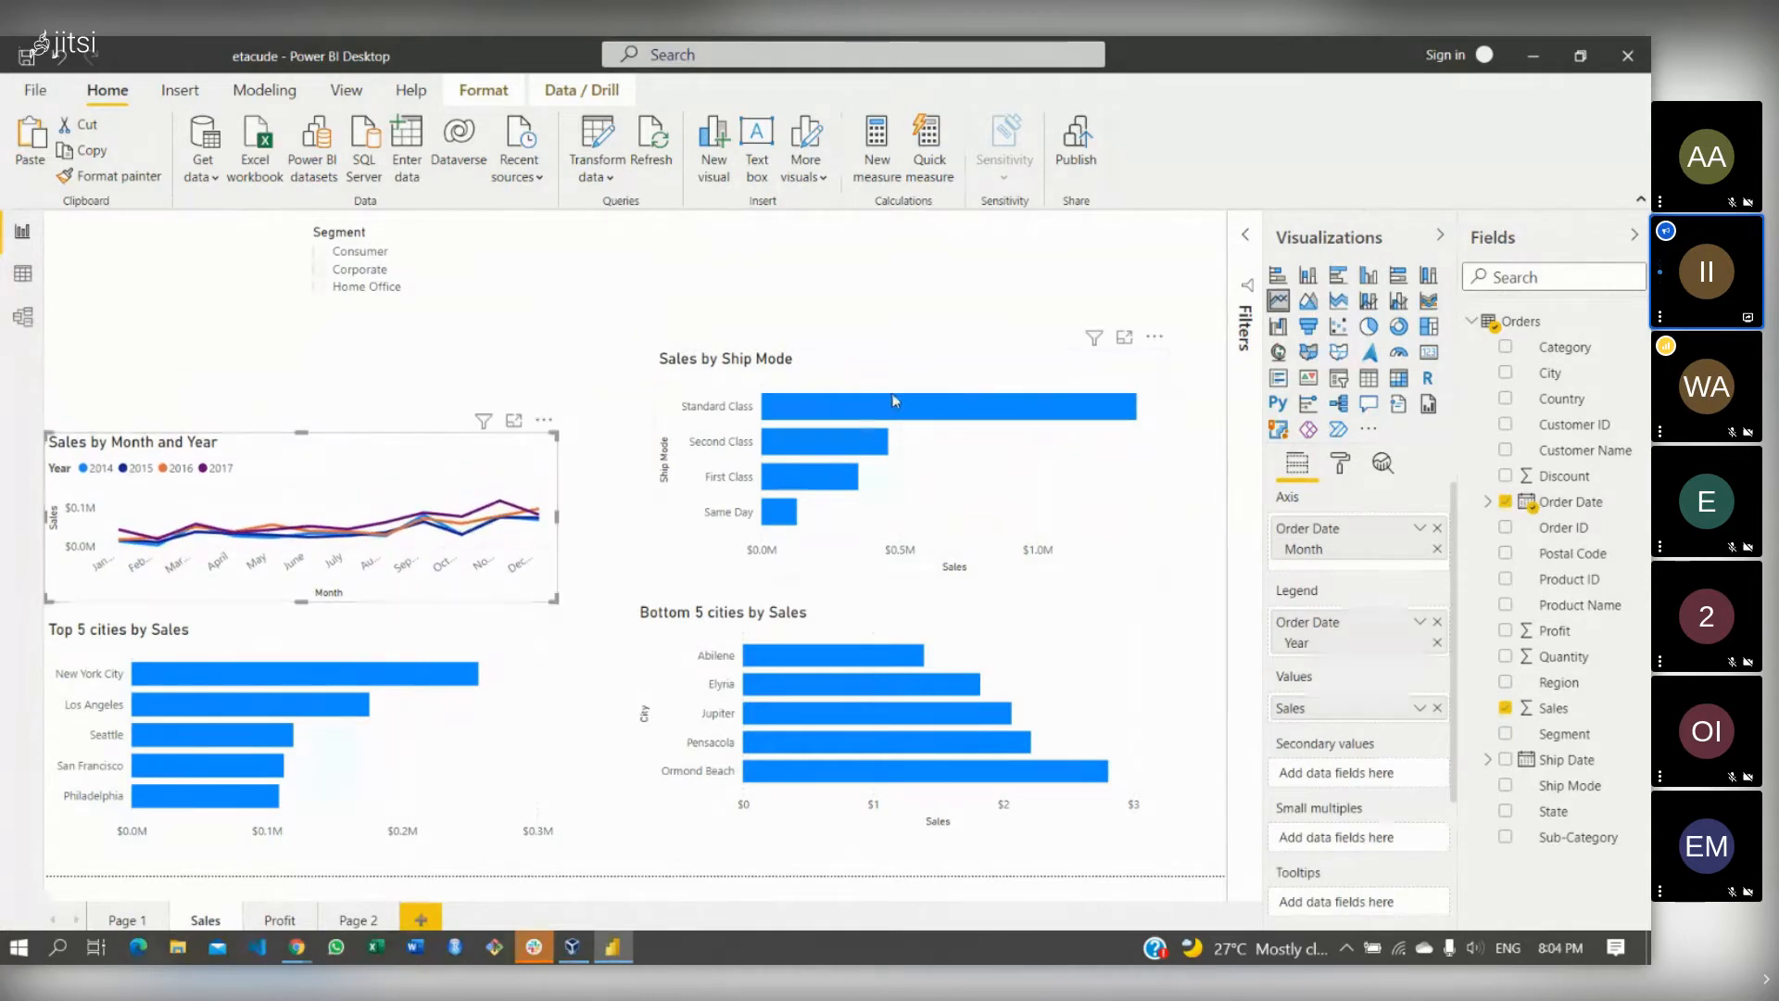
click(917, 376)
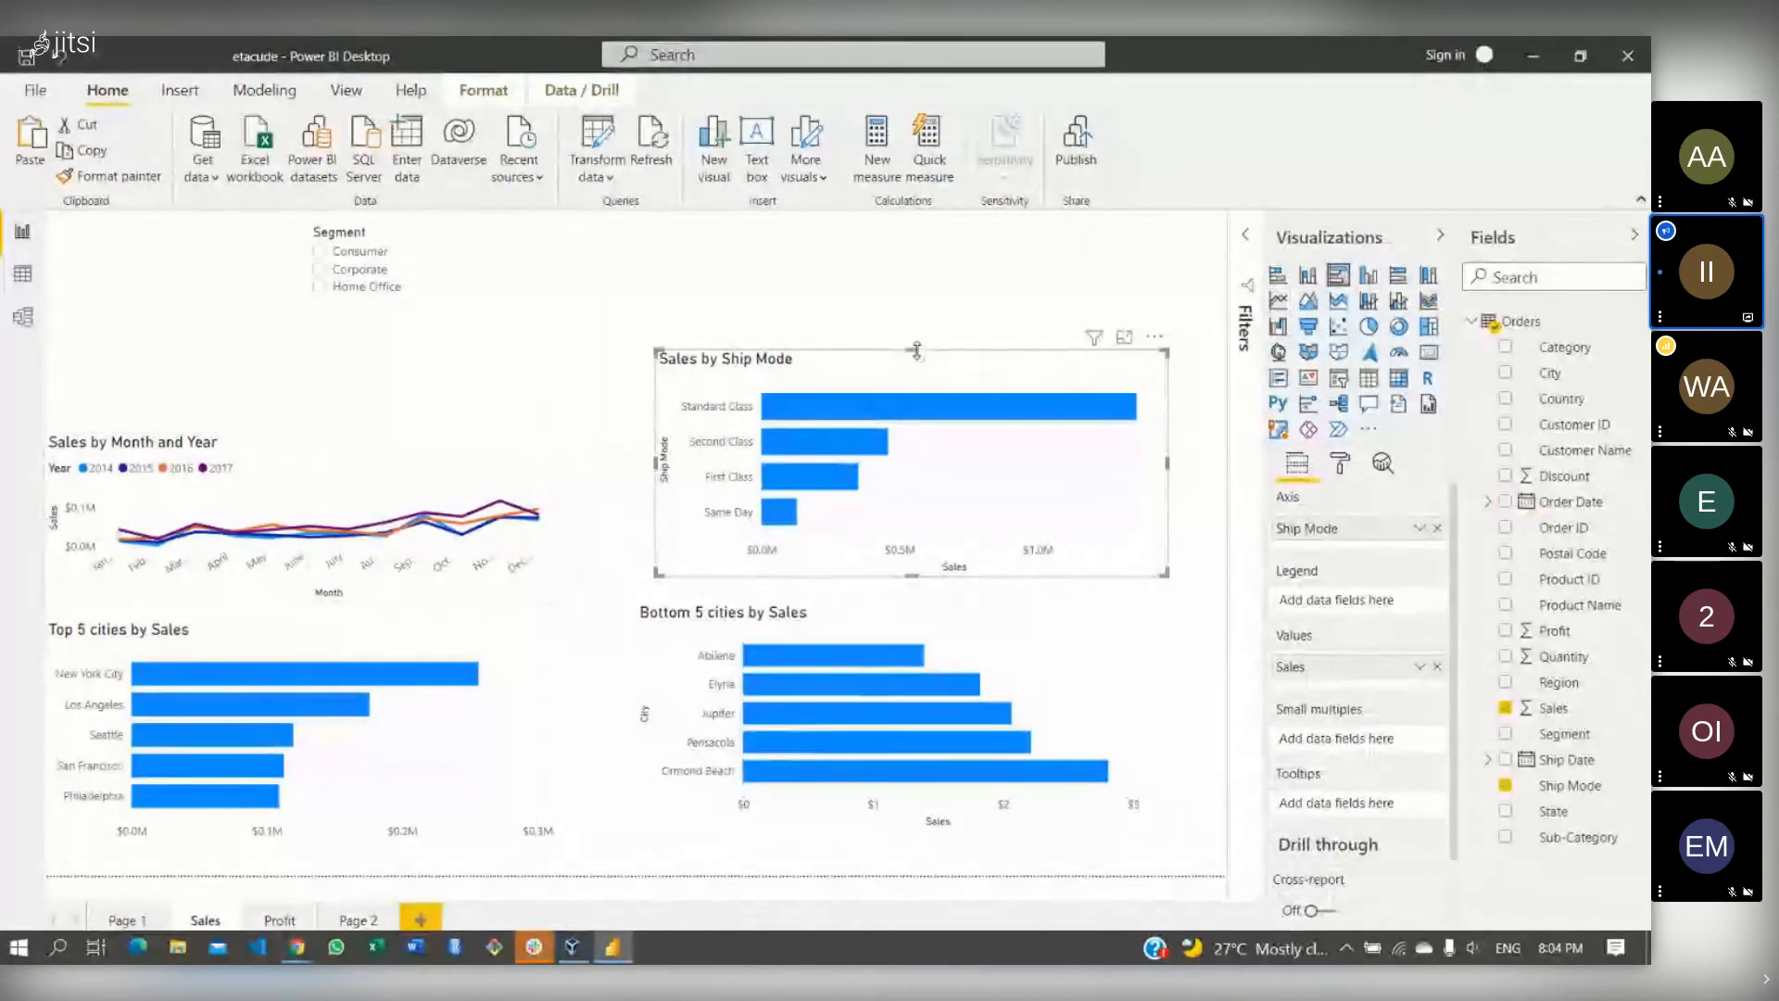
drag(915, 350, 913, 396)
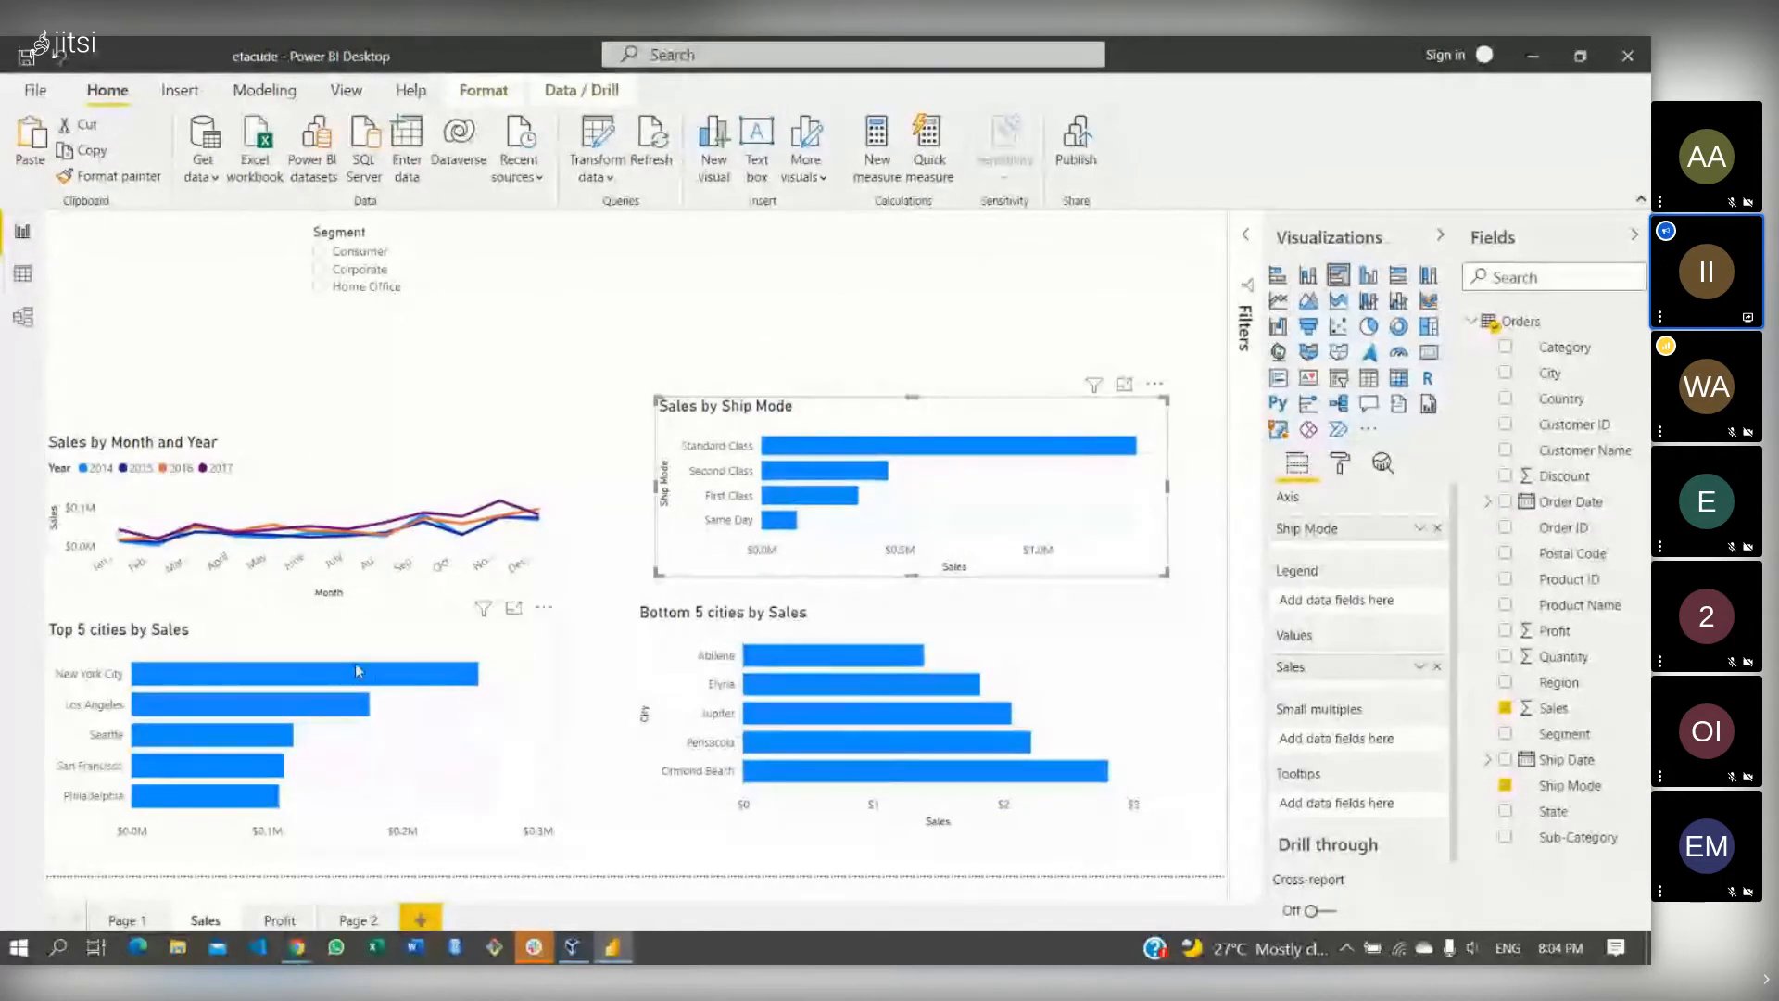
click(332, 646)
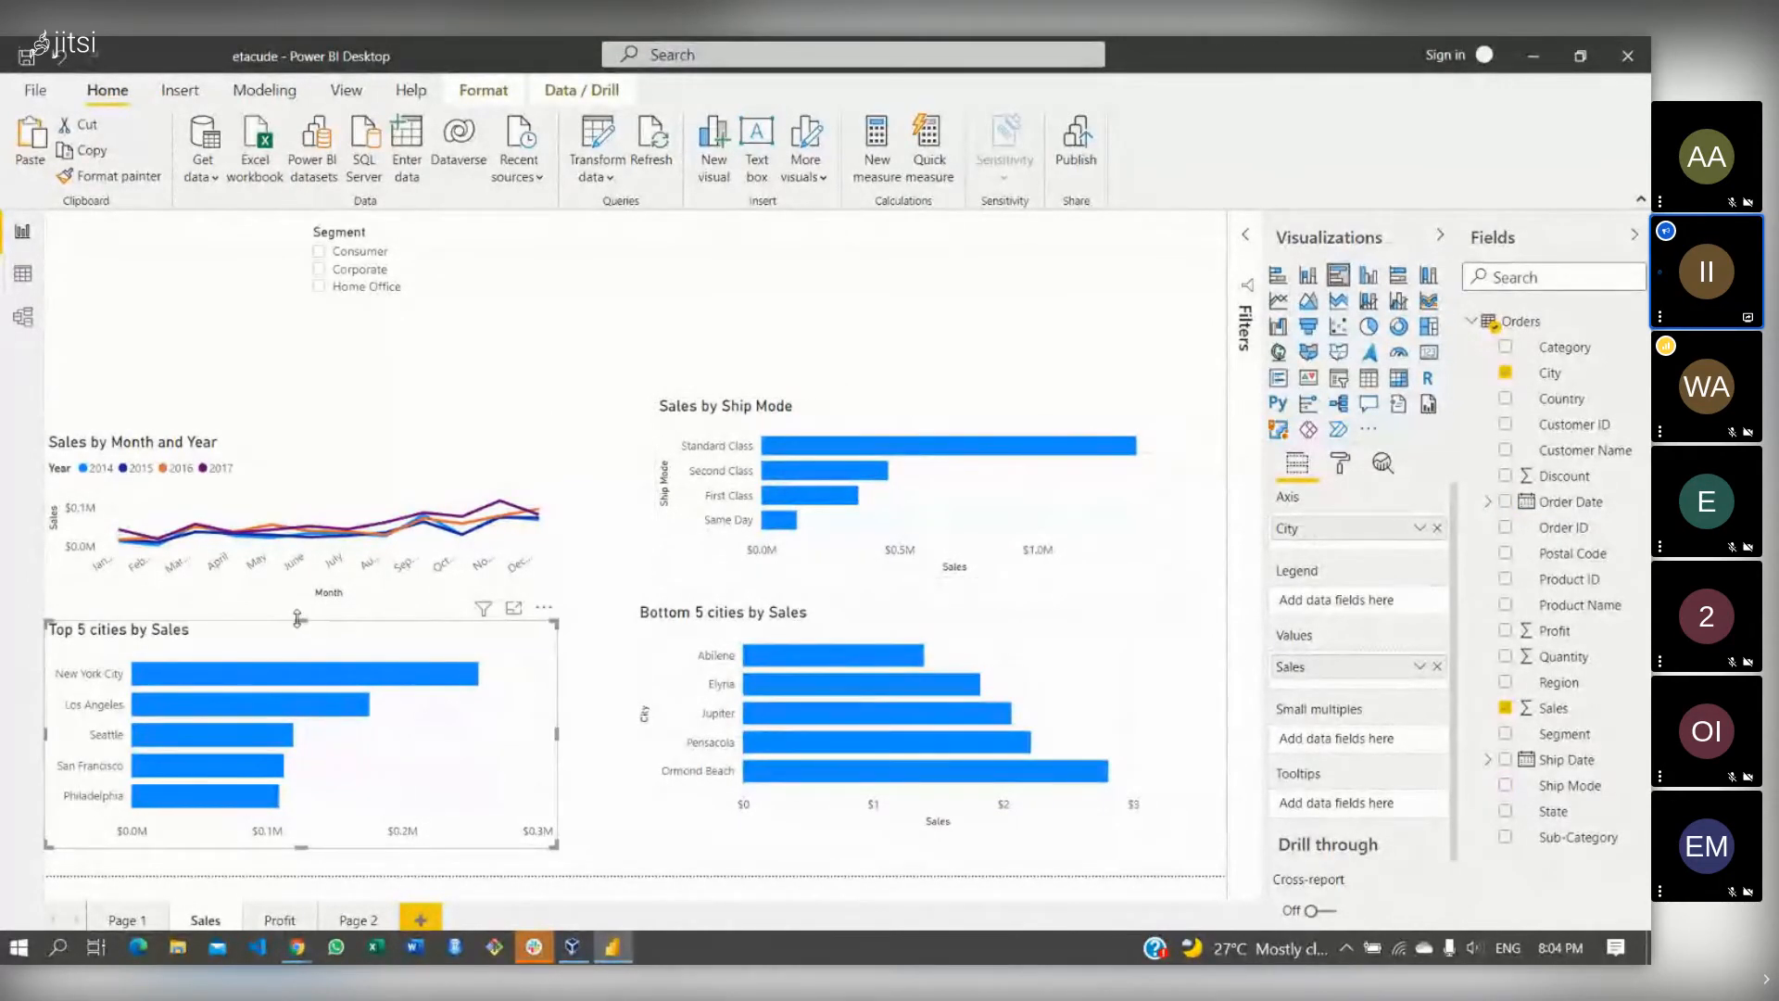
drag(306, 616, 311, 669)
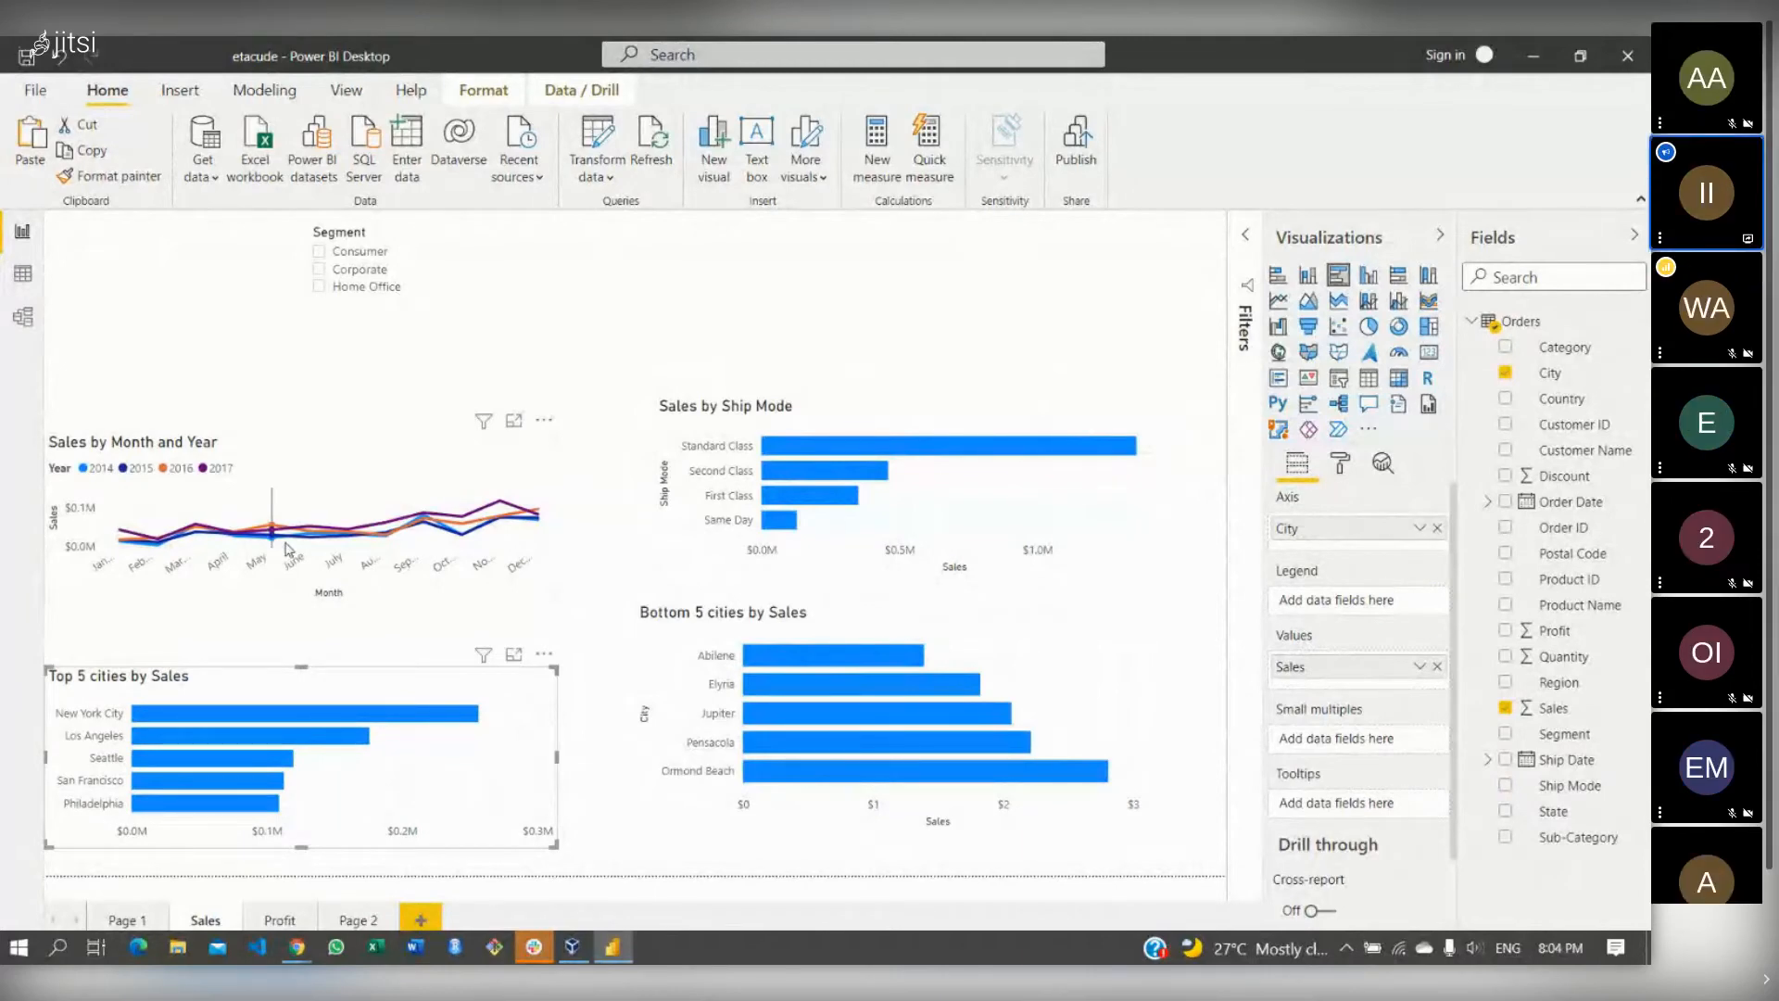
click(288, 550)
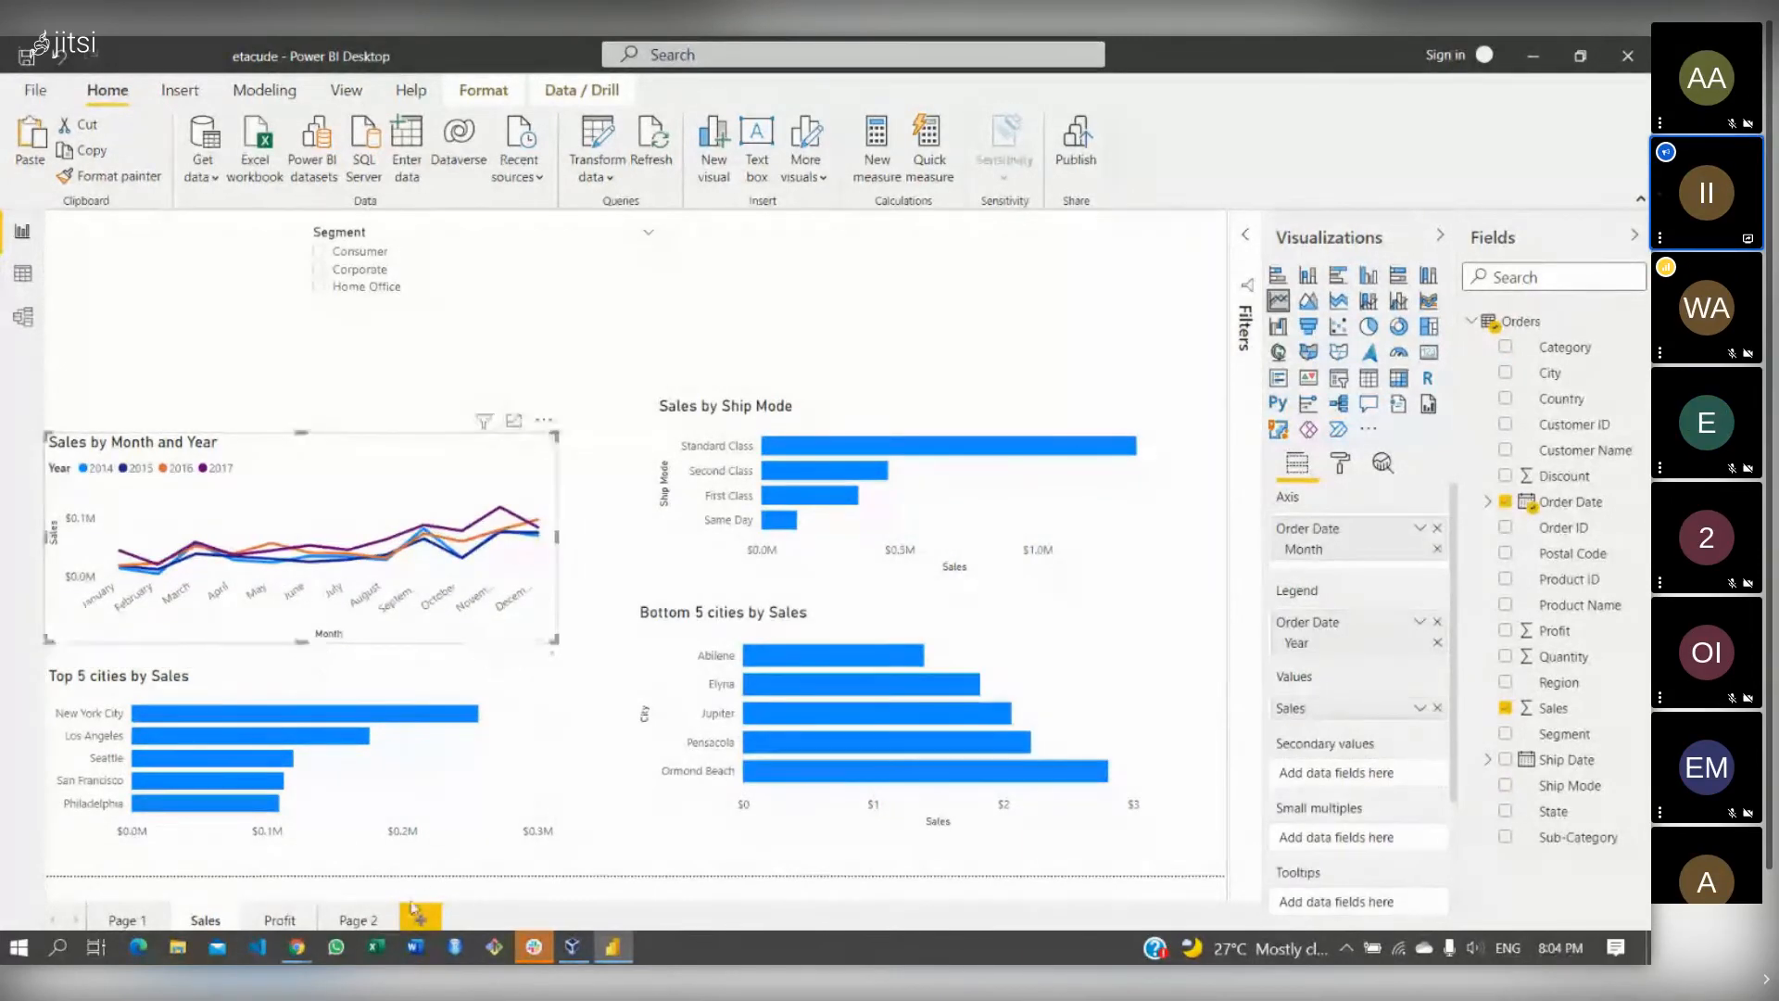
- Check Page 2's Sales card, then remove the duplicate Top 5 cities chart from the Sales page
click(375, 920)
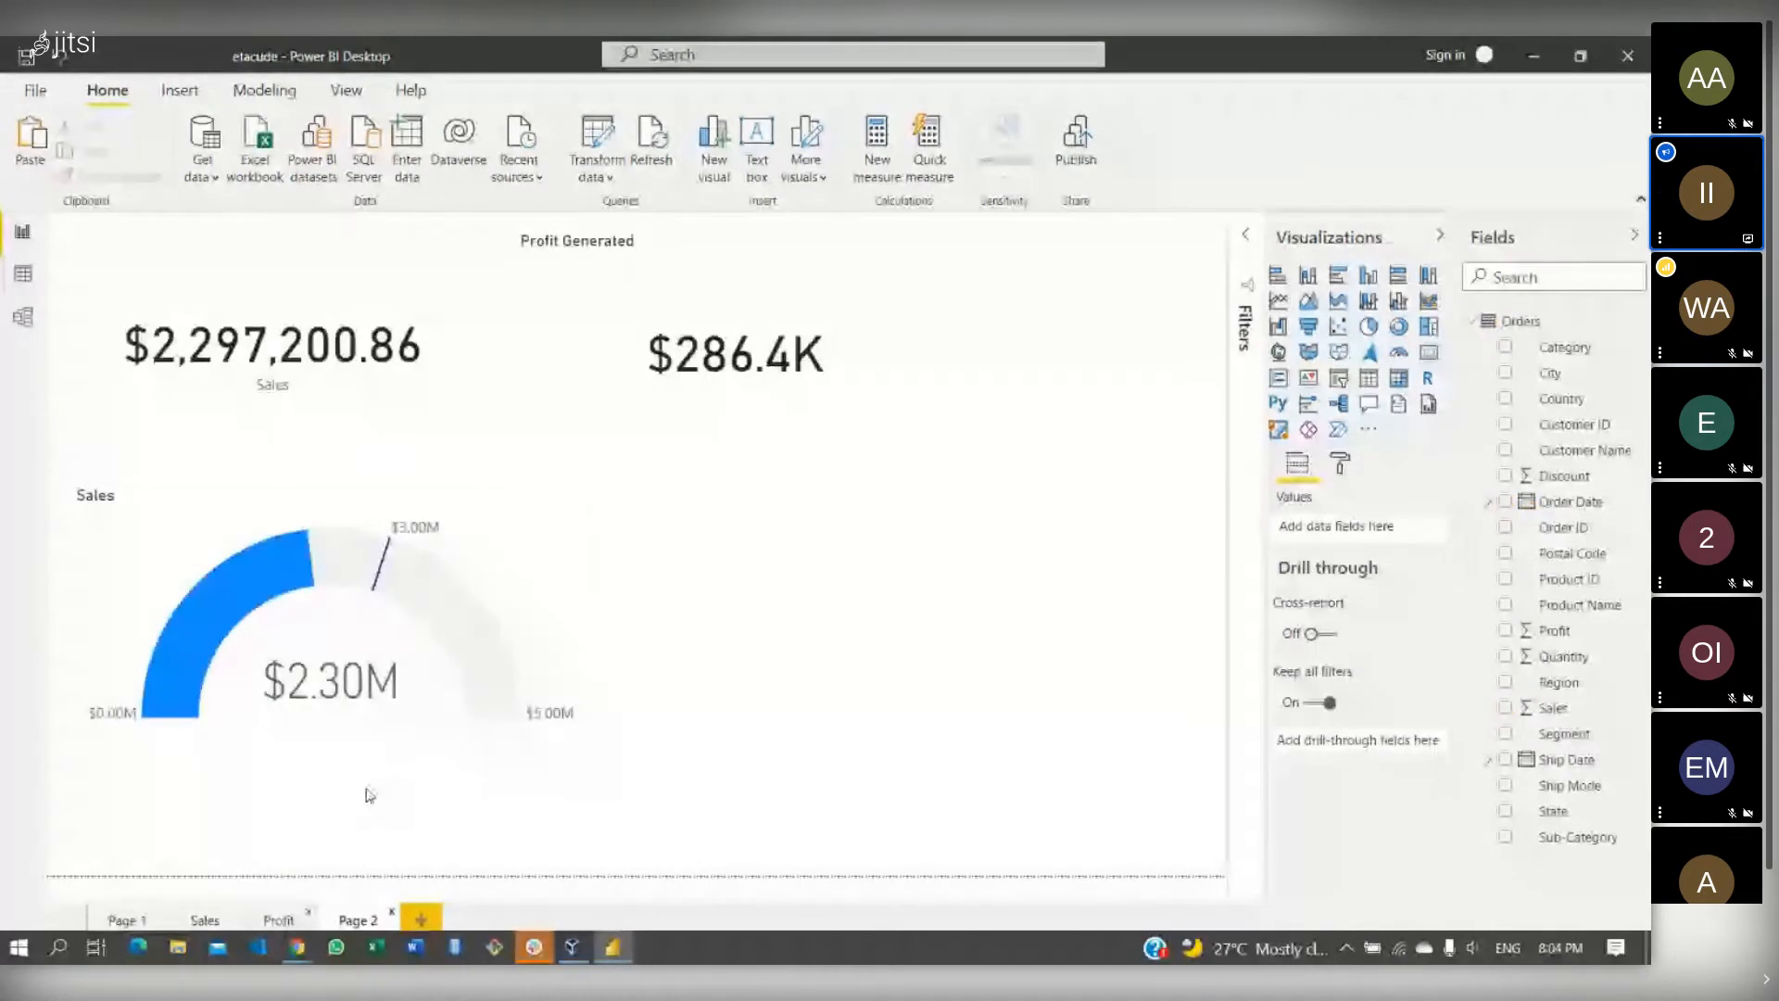
click(535, 522)
click(463, 352)
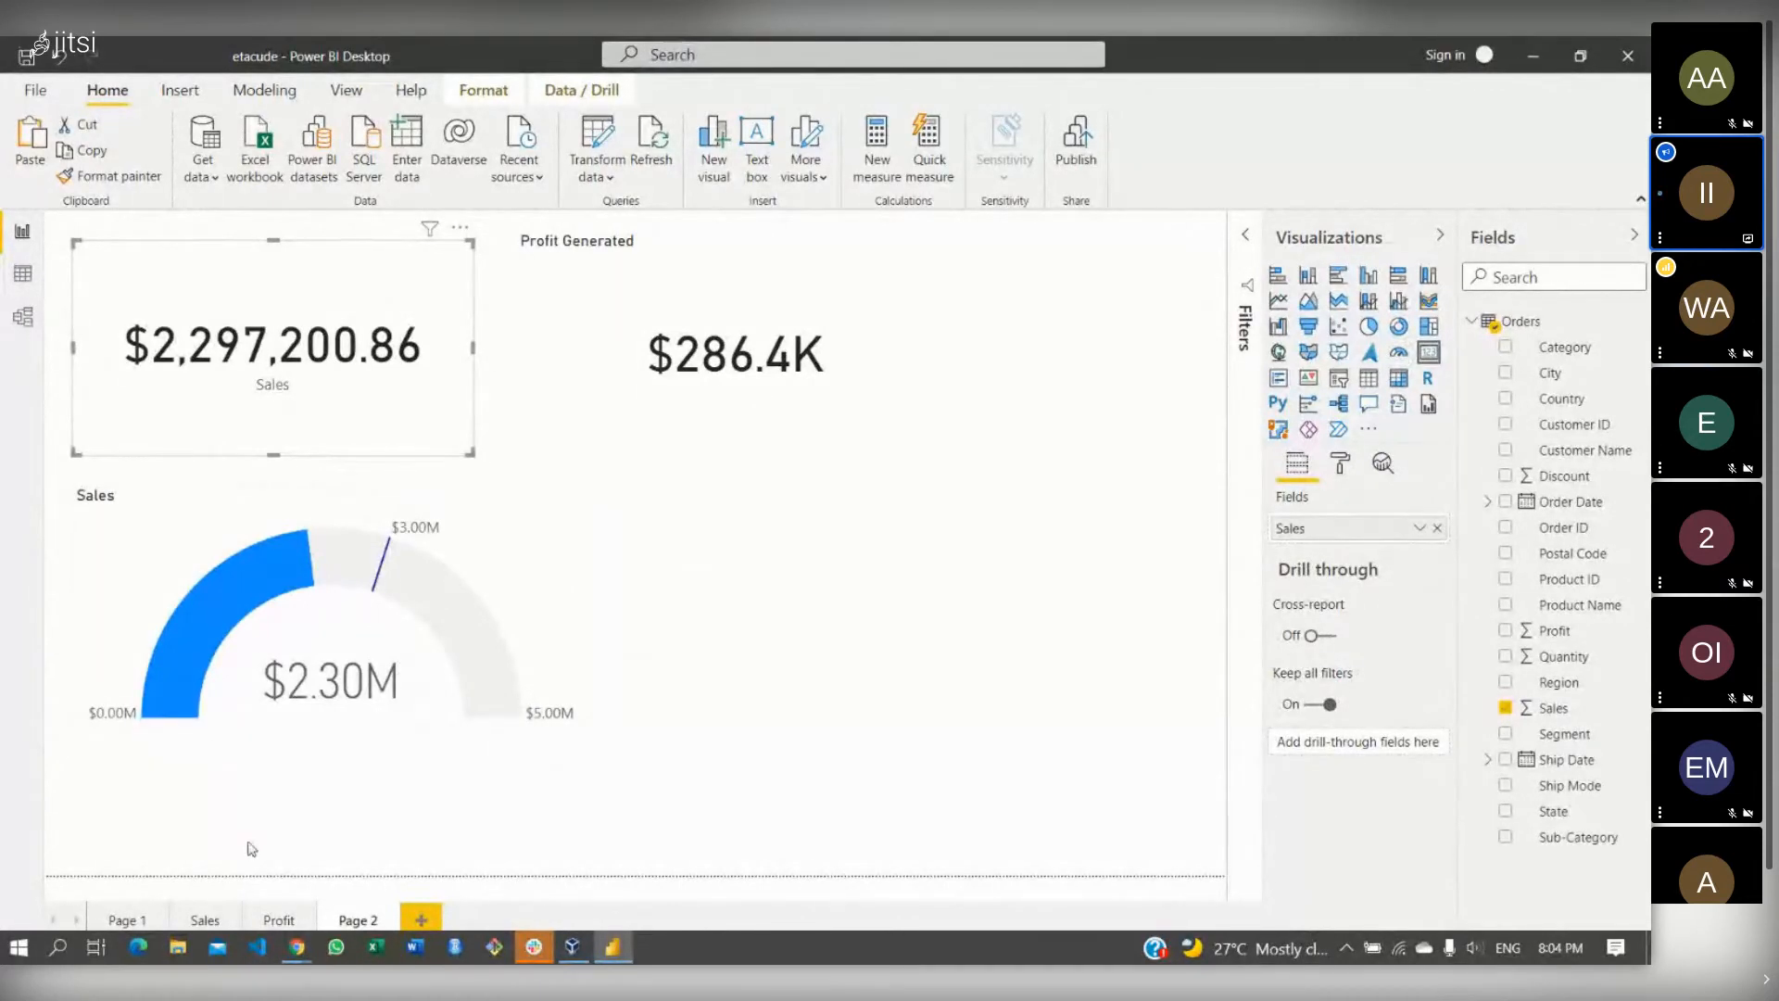
click(204, 920)
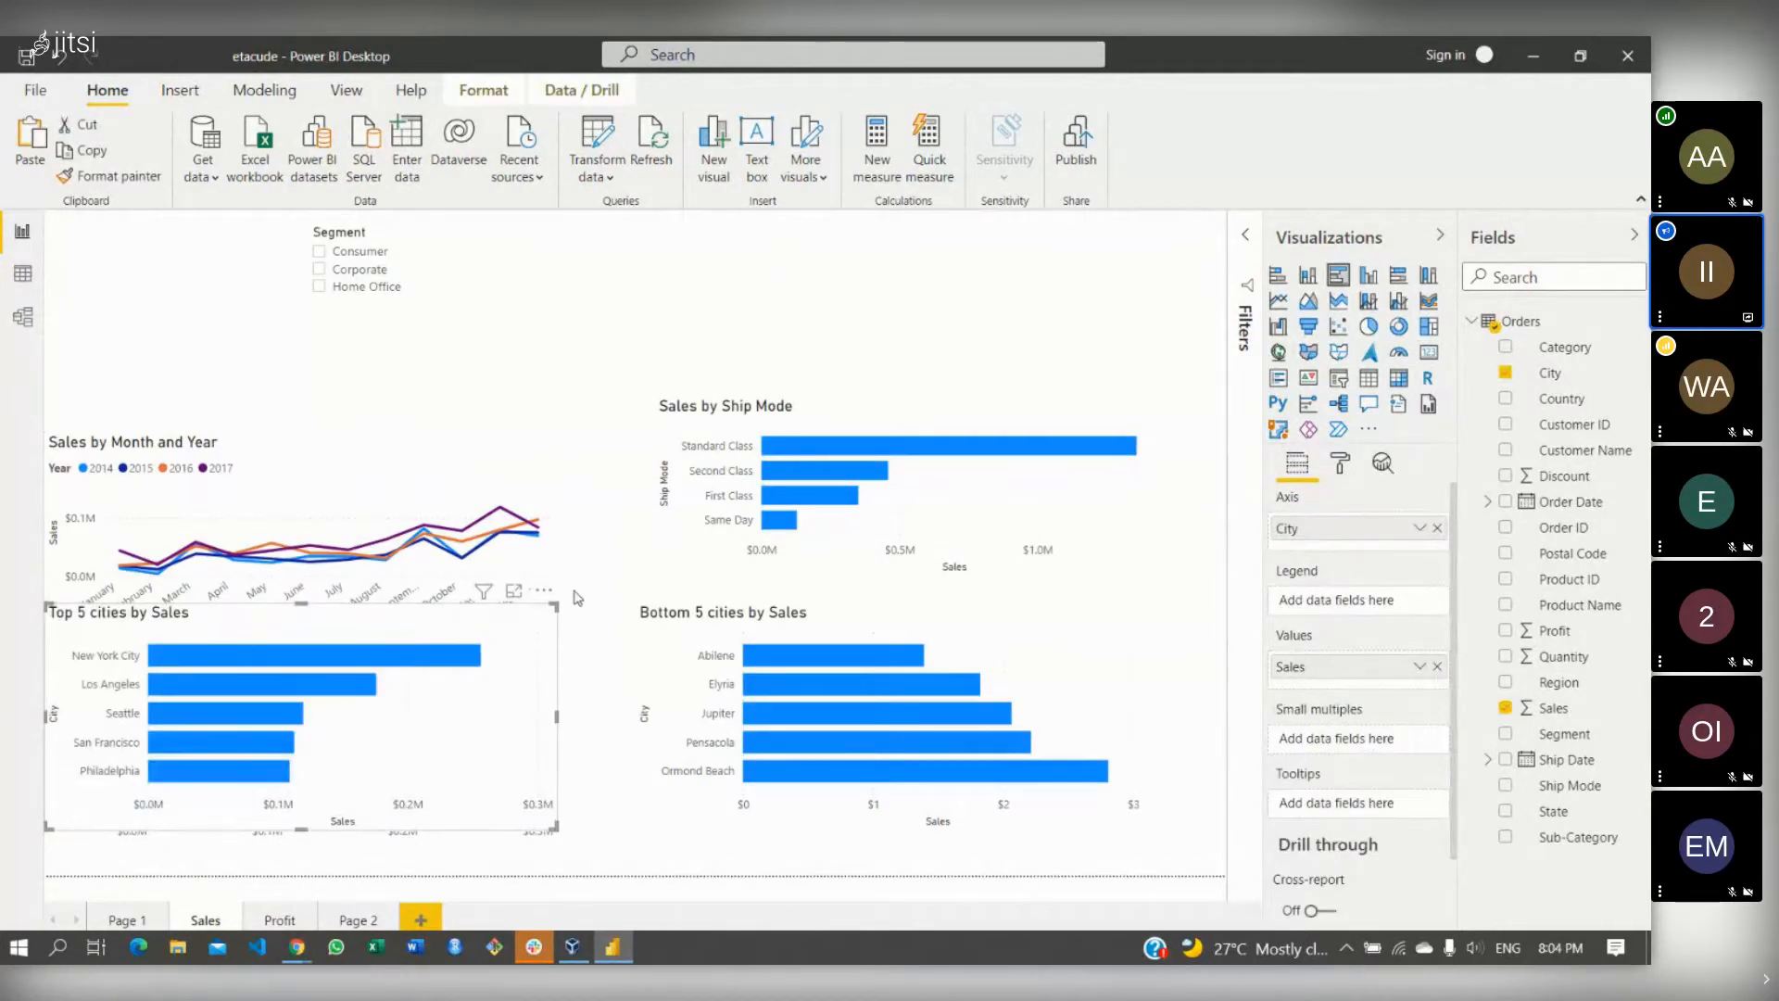
mouse_move(516, 760)
mouse_down()
mouse_move(620, 726)
mouse_move(596, 767)
mouse_move(618, 743)
mouse_move(491, 749)
mouse_up()
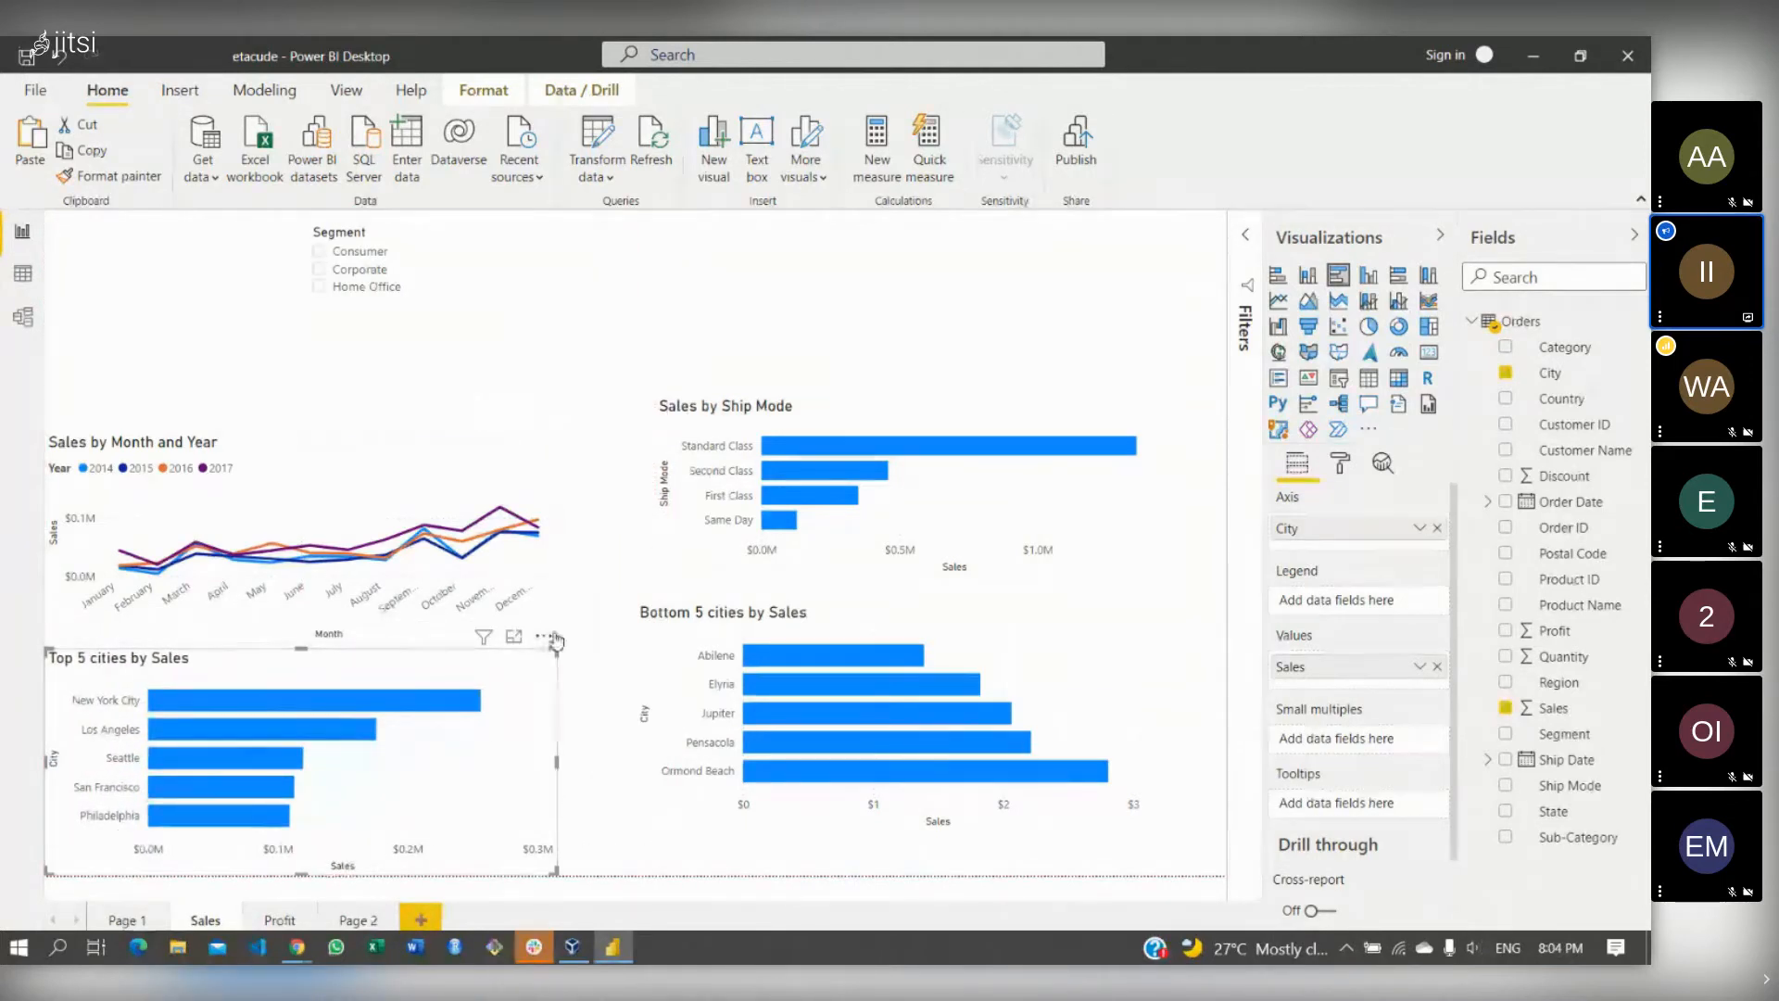
click(546, 638)
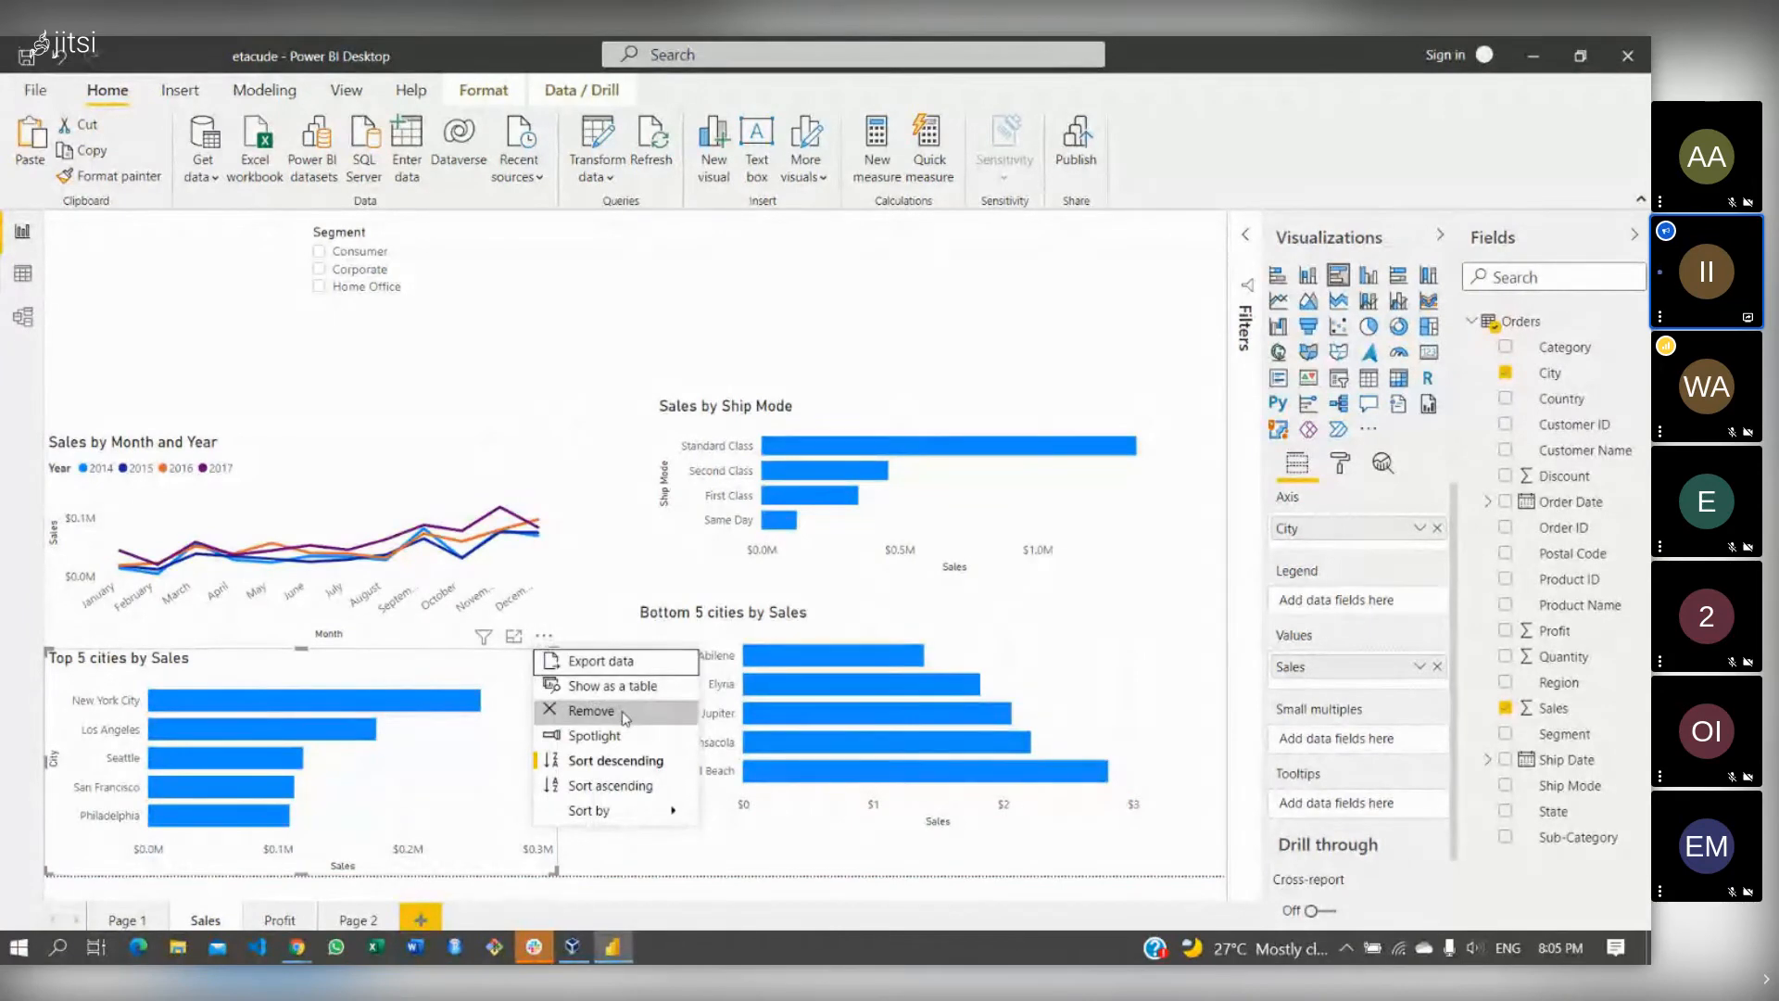
click(586, 710)
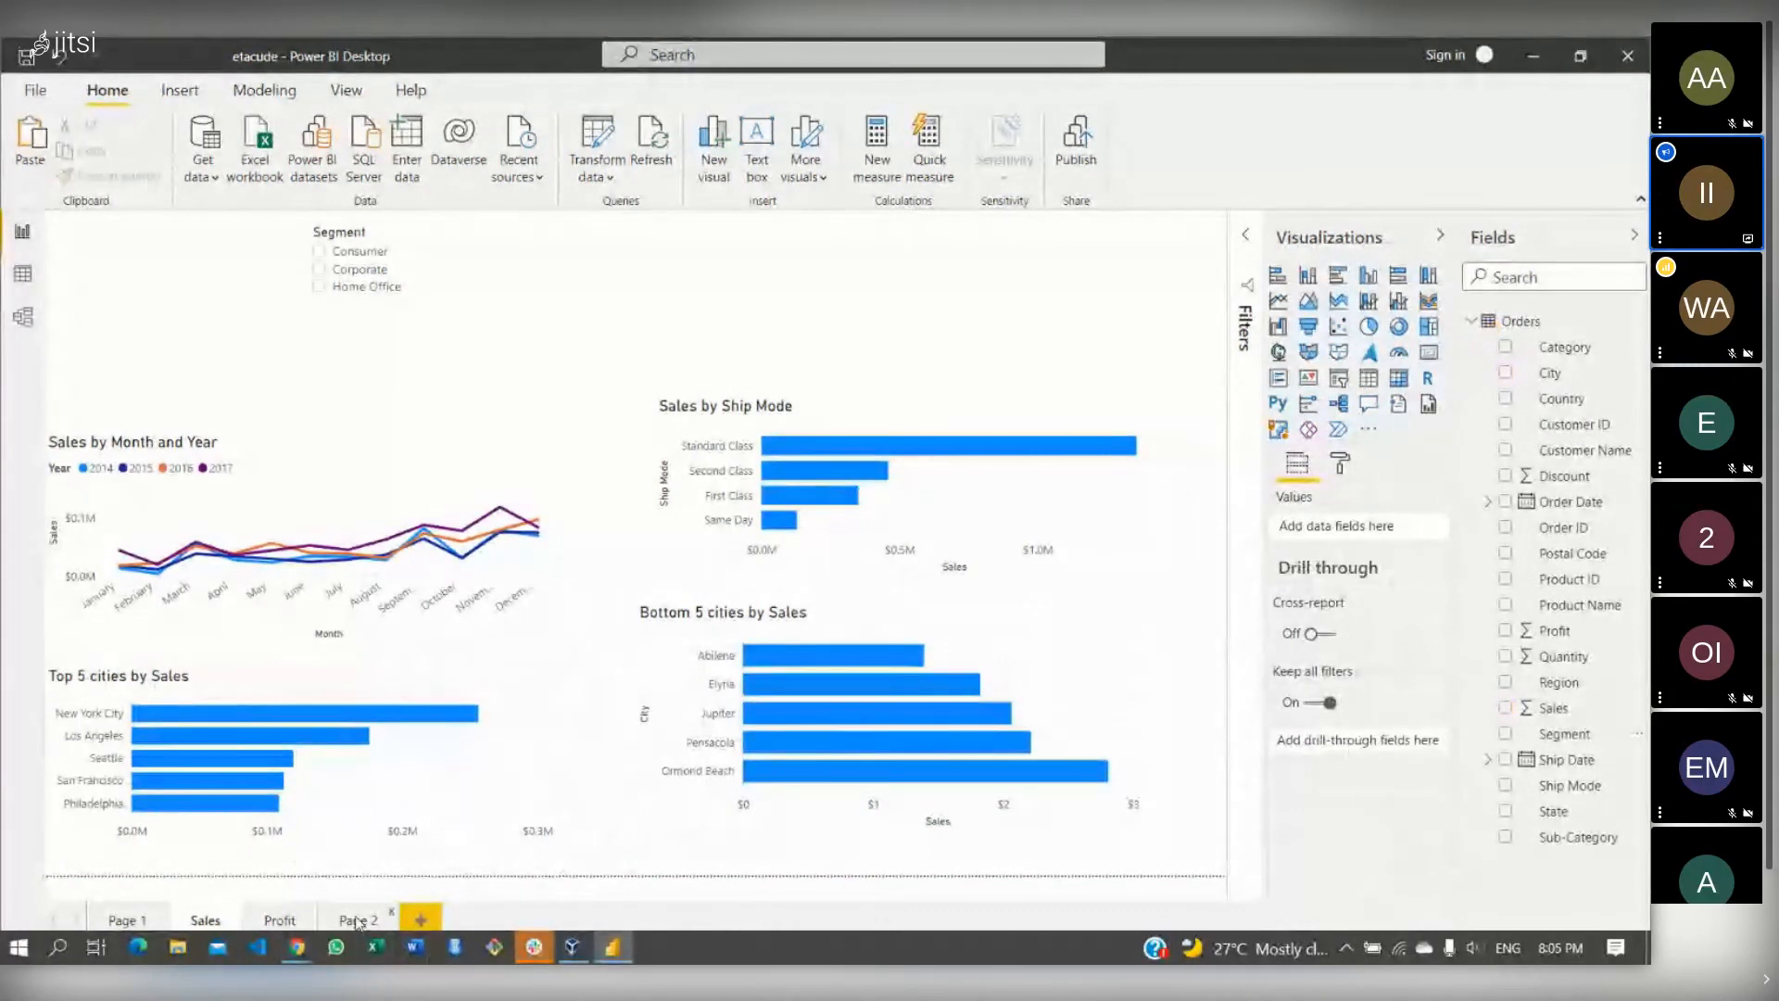
- Copy the $2,297,200.86 Sales card visual from Page 2 and return to Sales
click(358, 920)
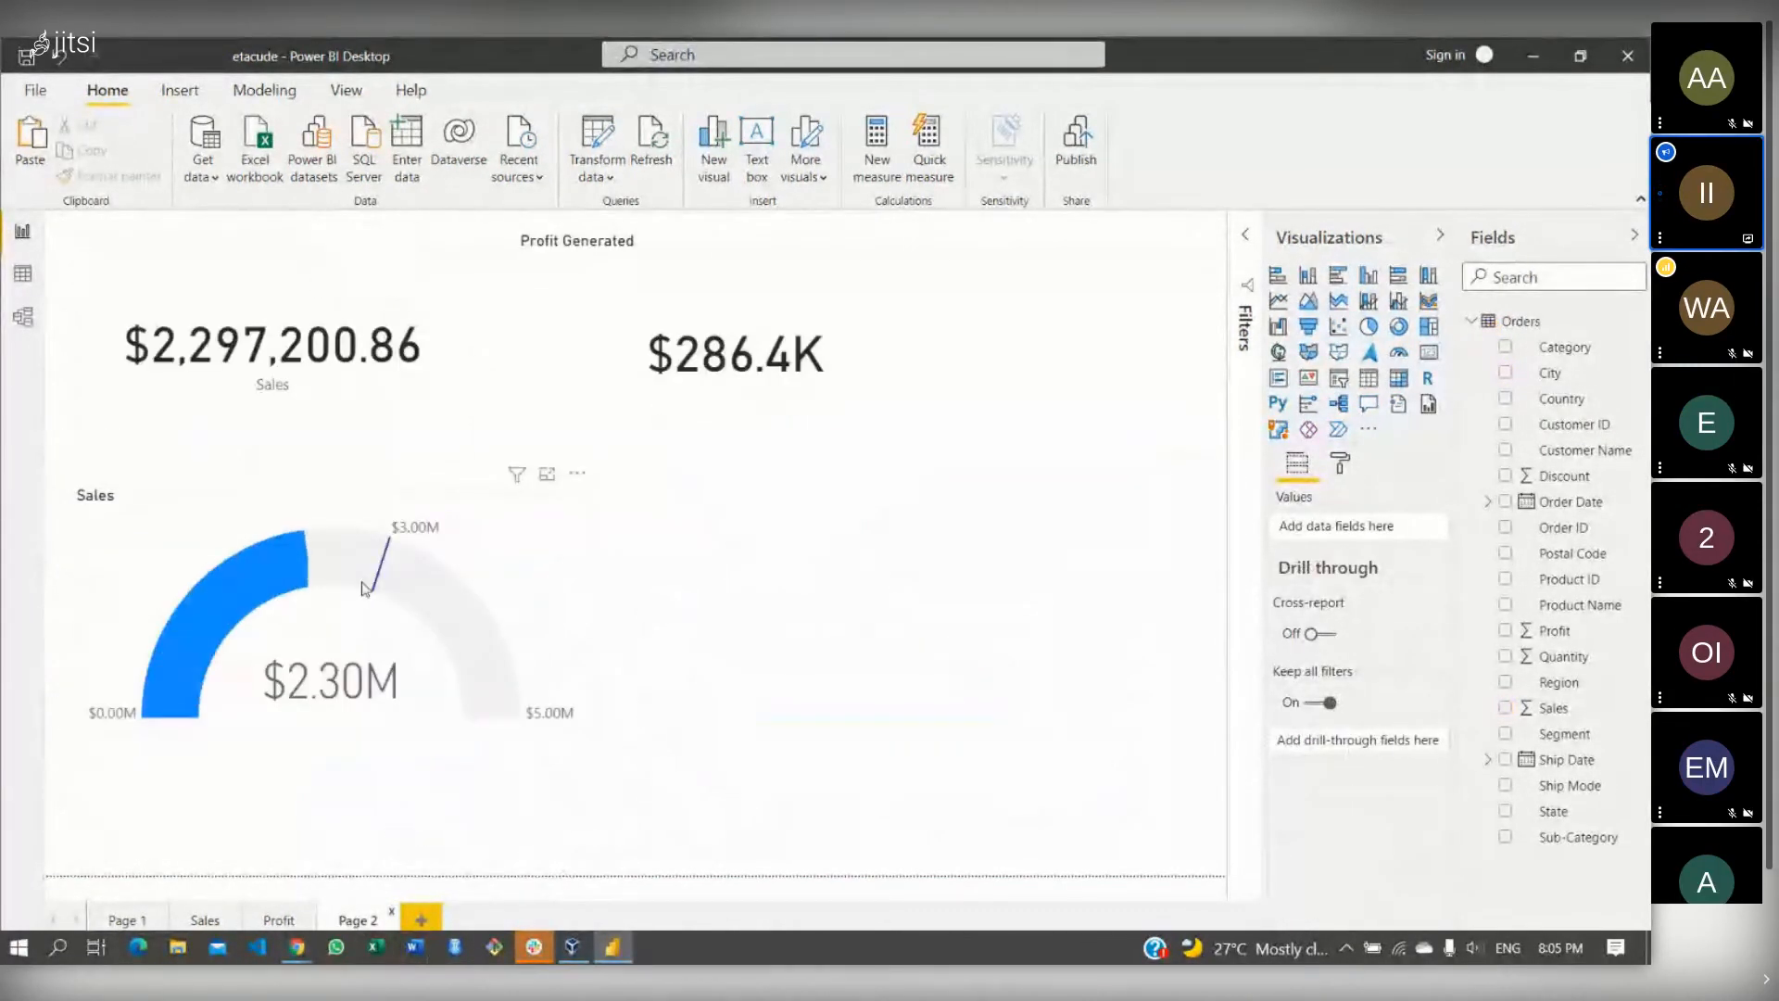
right_click(436, 318)
mouse_move(497, 387)
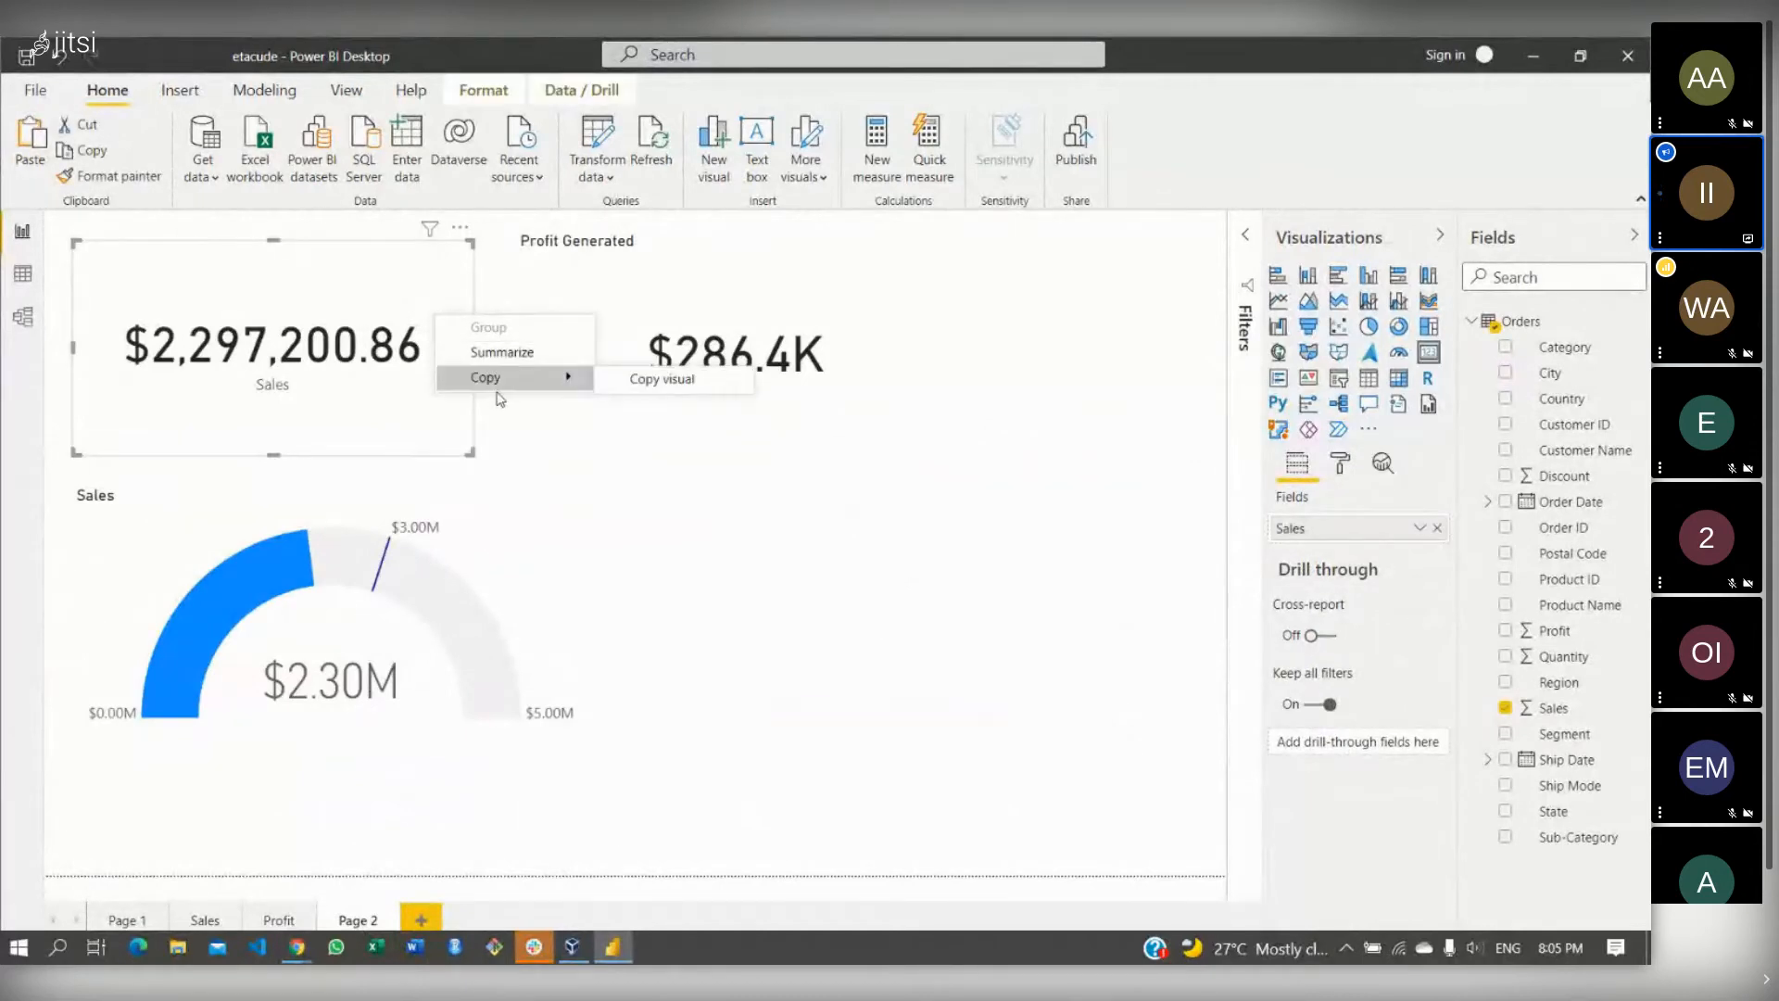
click(616, 379)
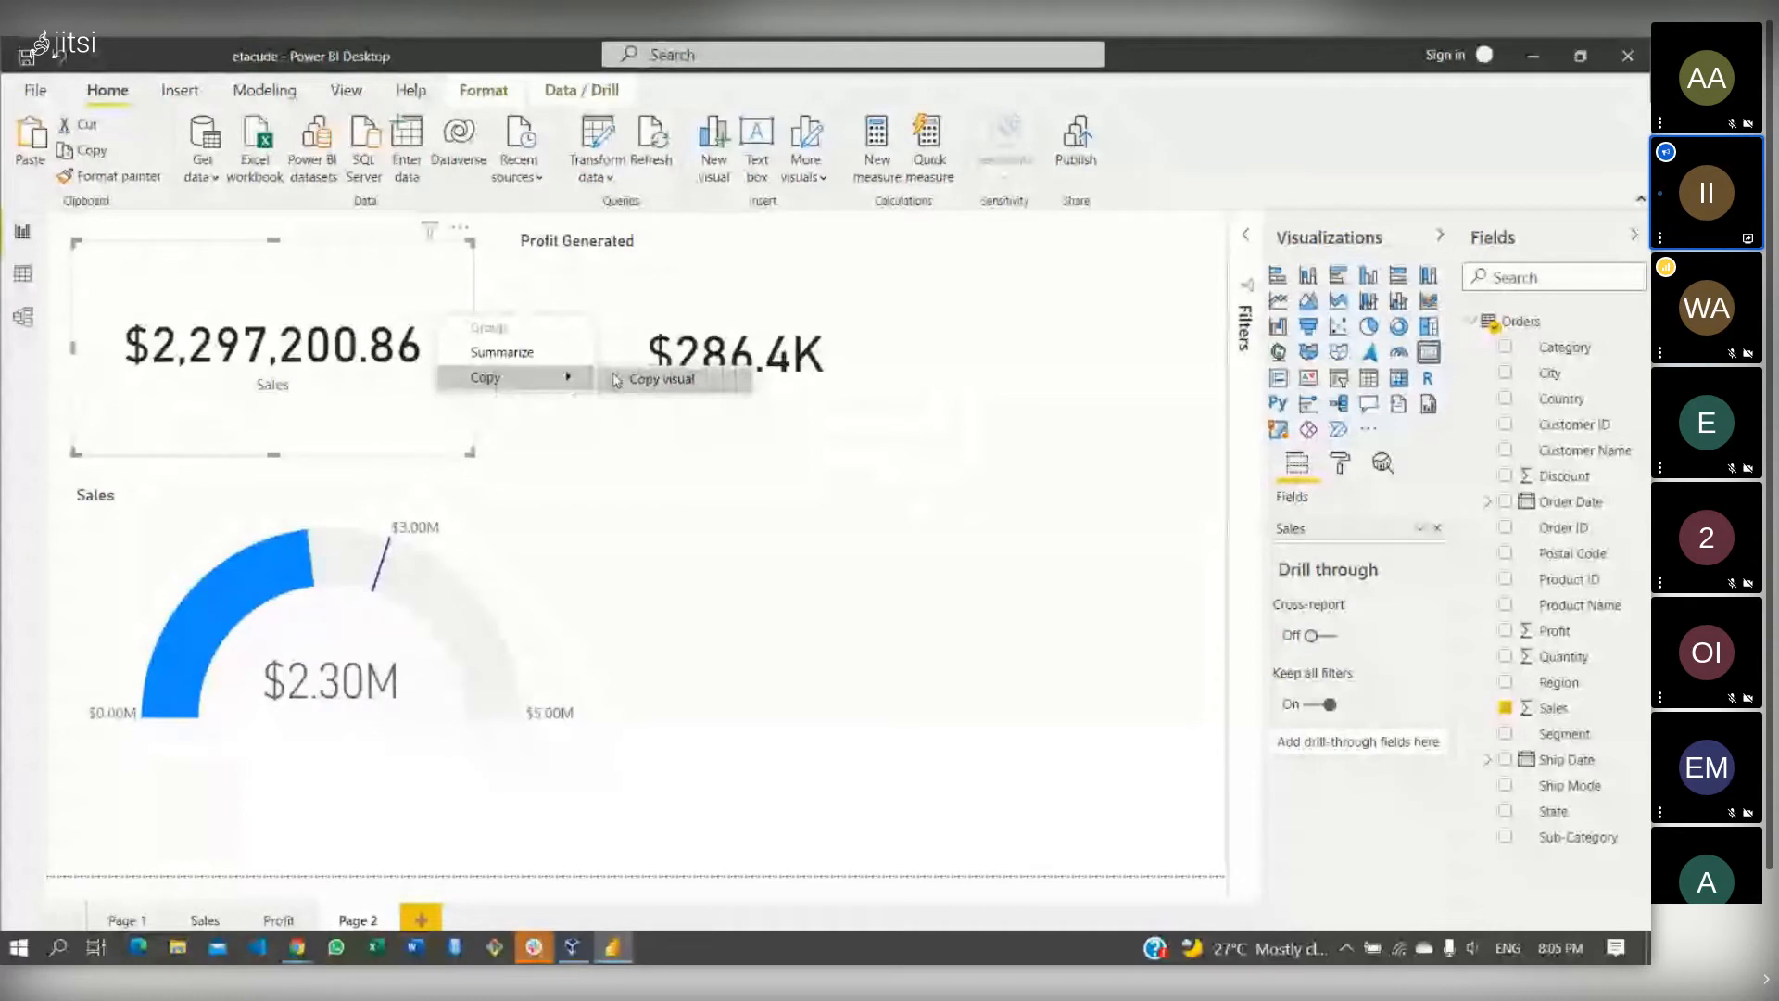
click(209, 923)
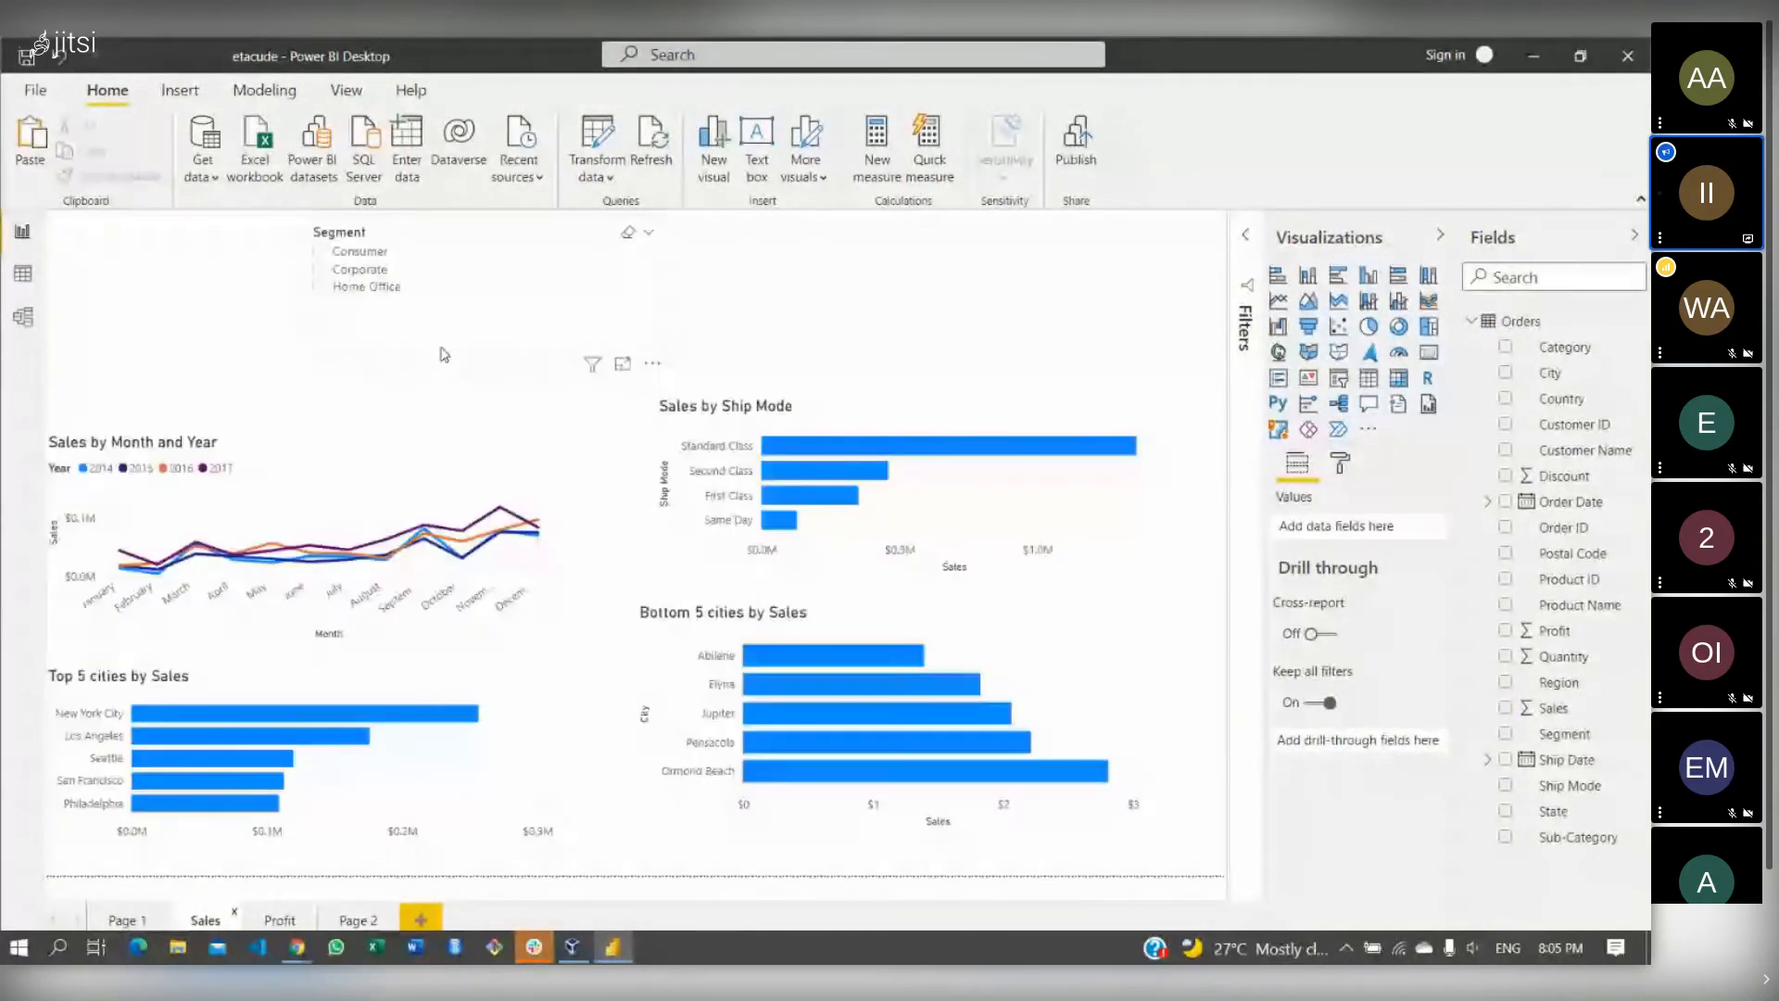
- Paste the $2,297,200.86 Sales card and position it at the top centre beside the slicer
click(848, 271)
key(ctrl+v)
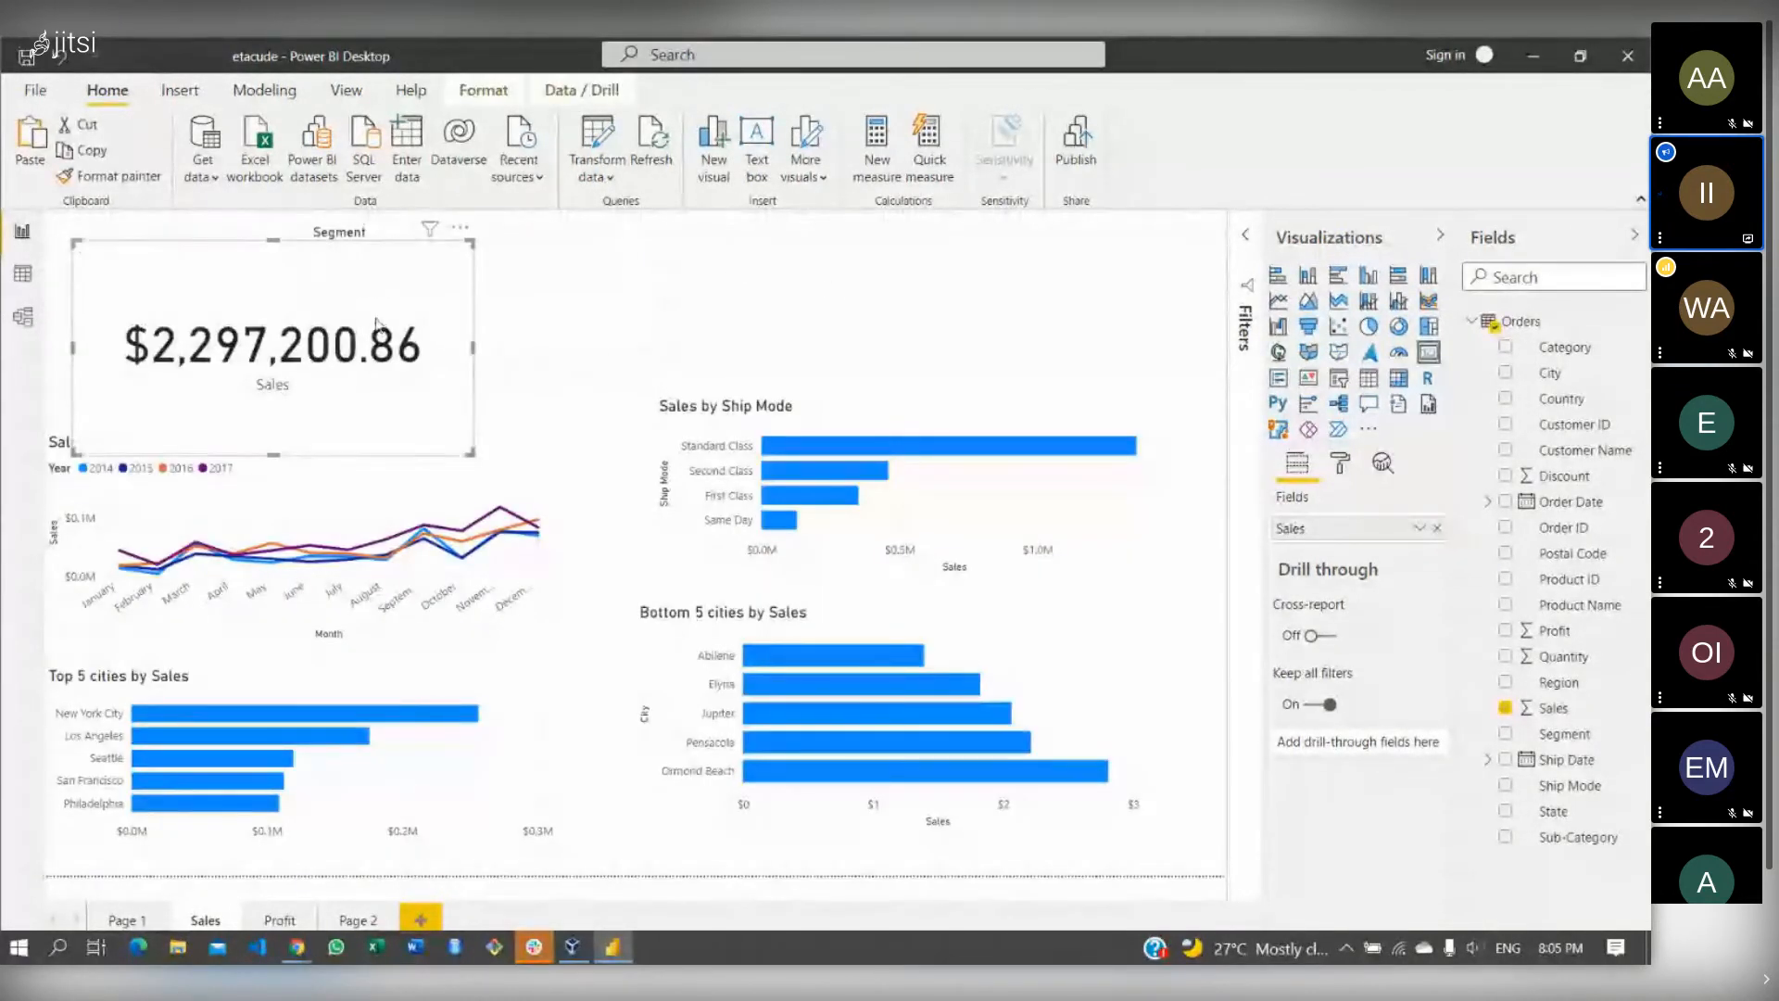
drag(297, 446, 838, 344)
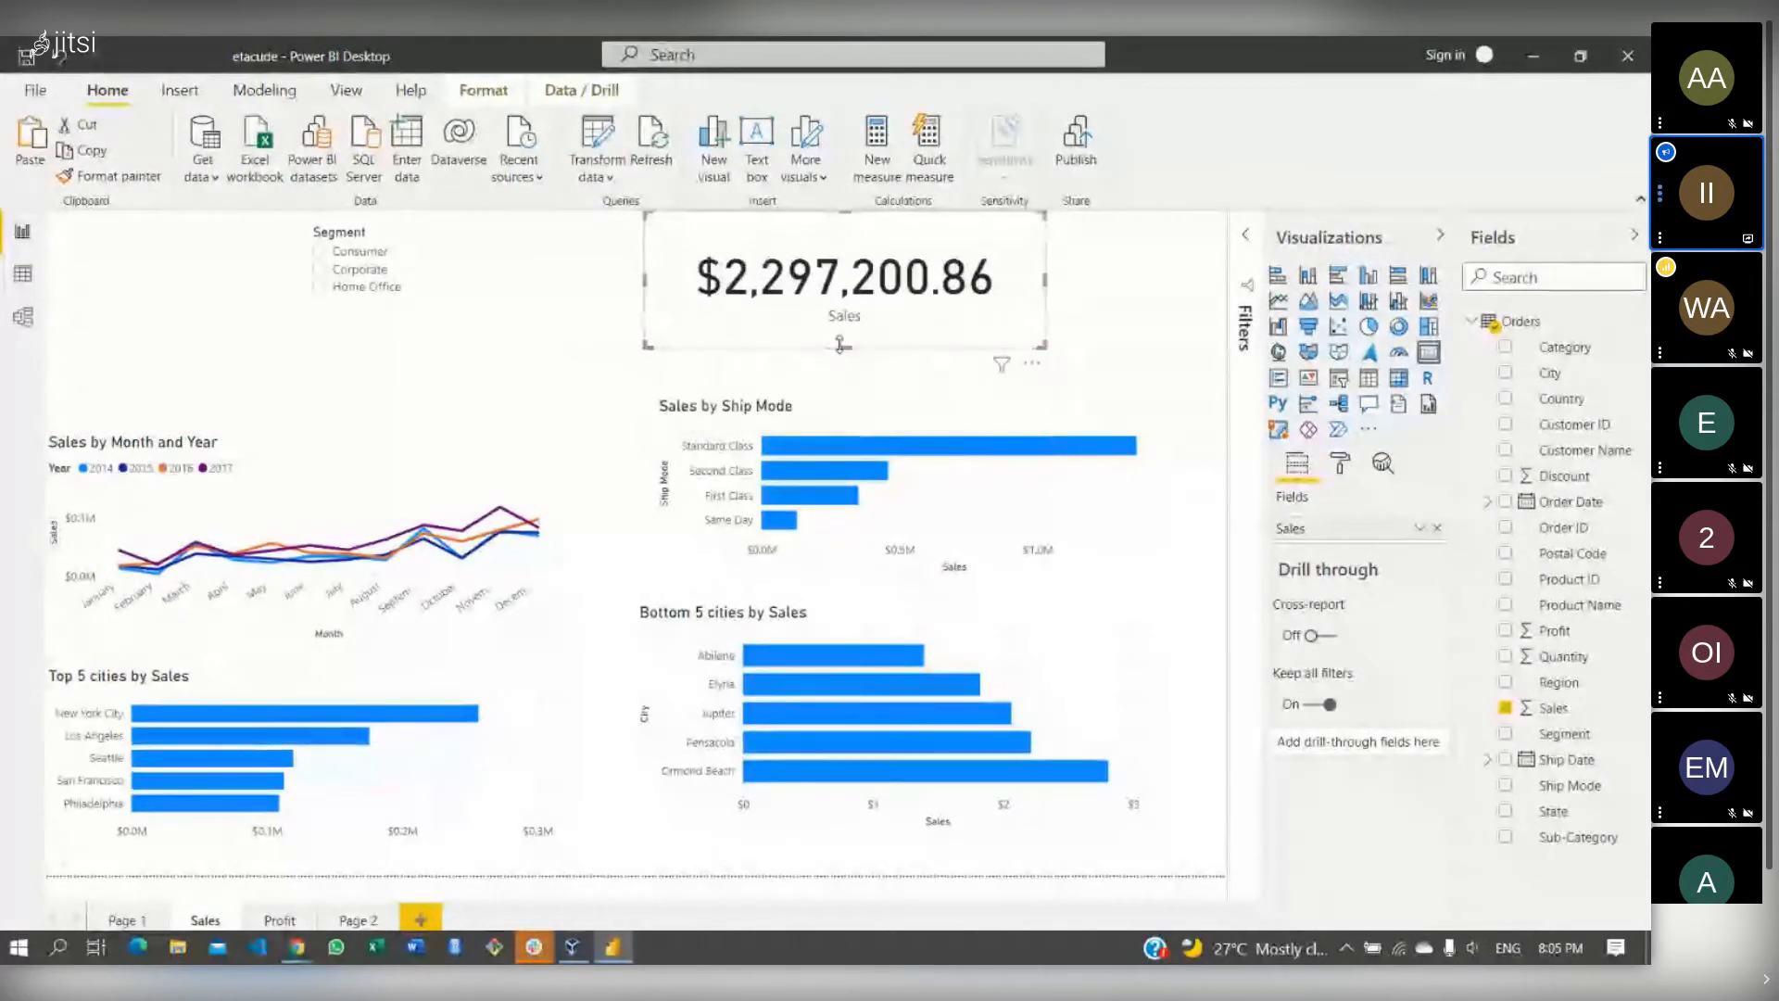
drag(846, 243, 856, 250)
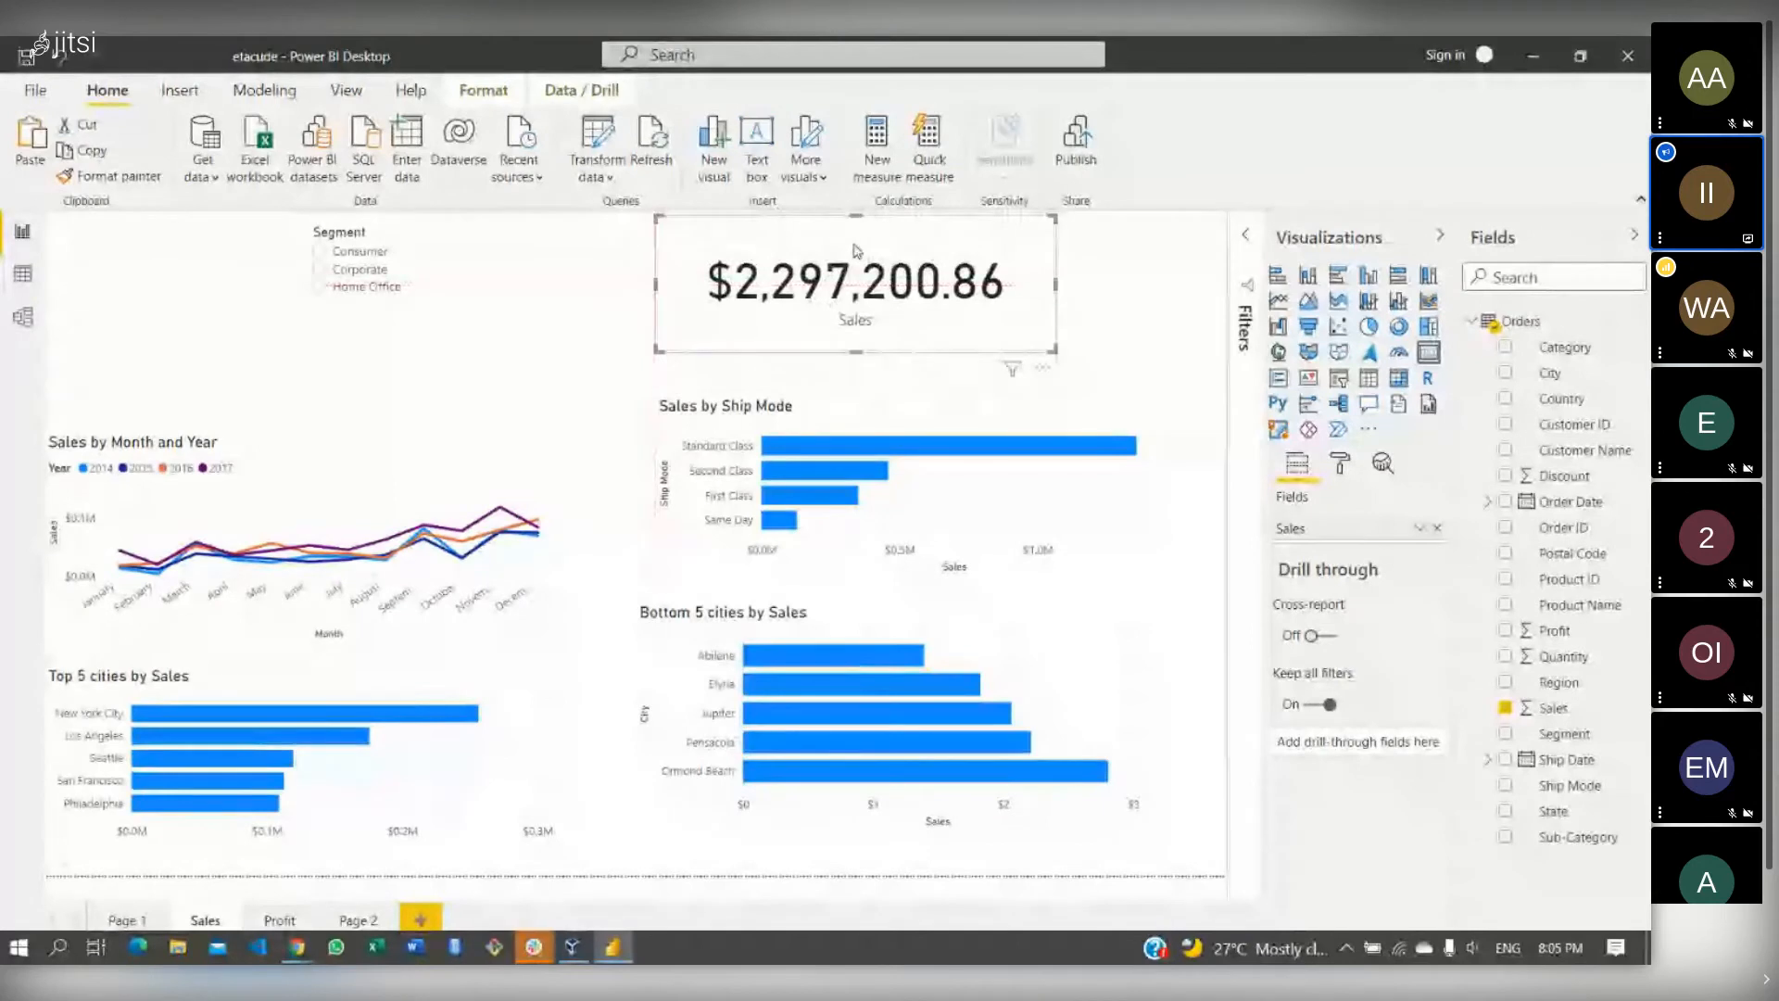
- Filter by Consumer, Corporate, then Home Office, watching the Sales card total change each time
click(319, 252)
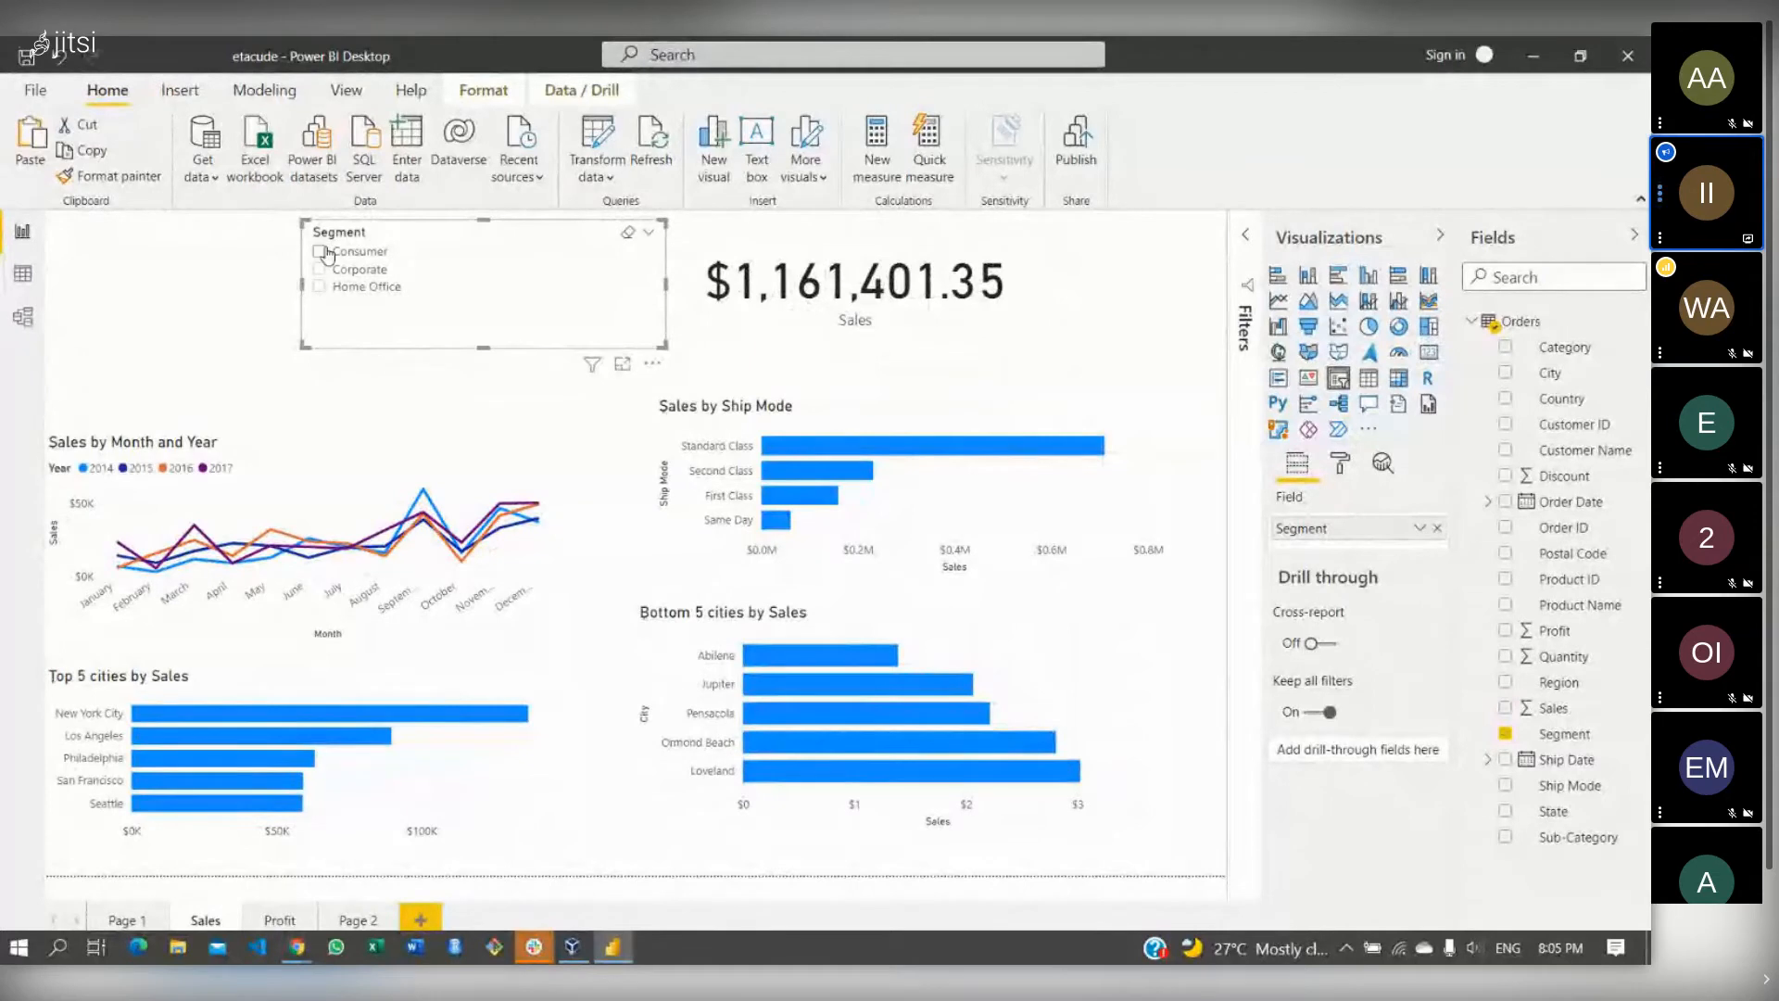
click(324, 253)
click(321, 252)
click(319, 268)
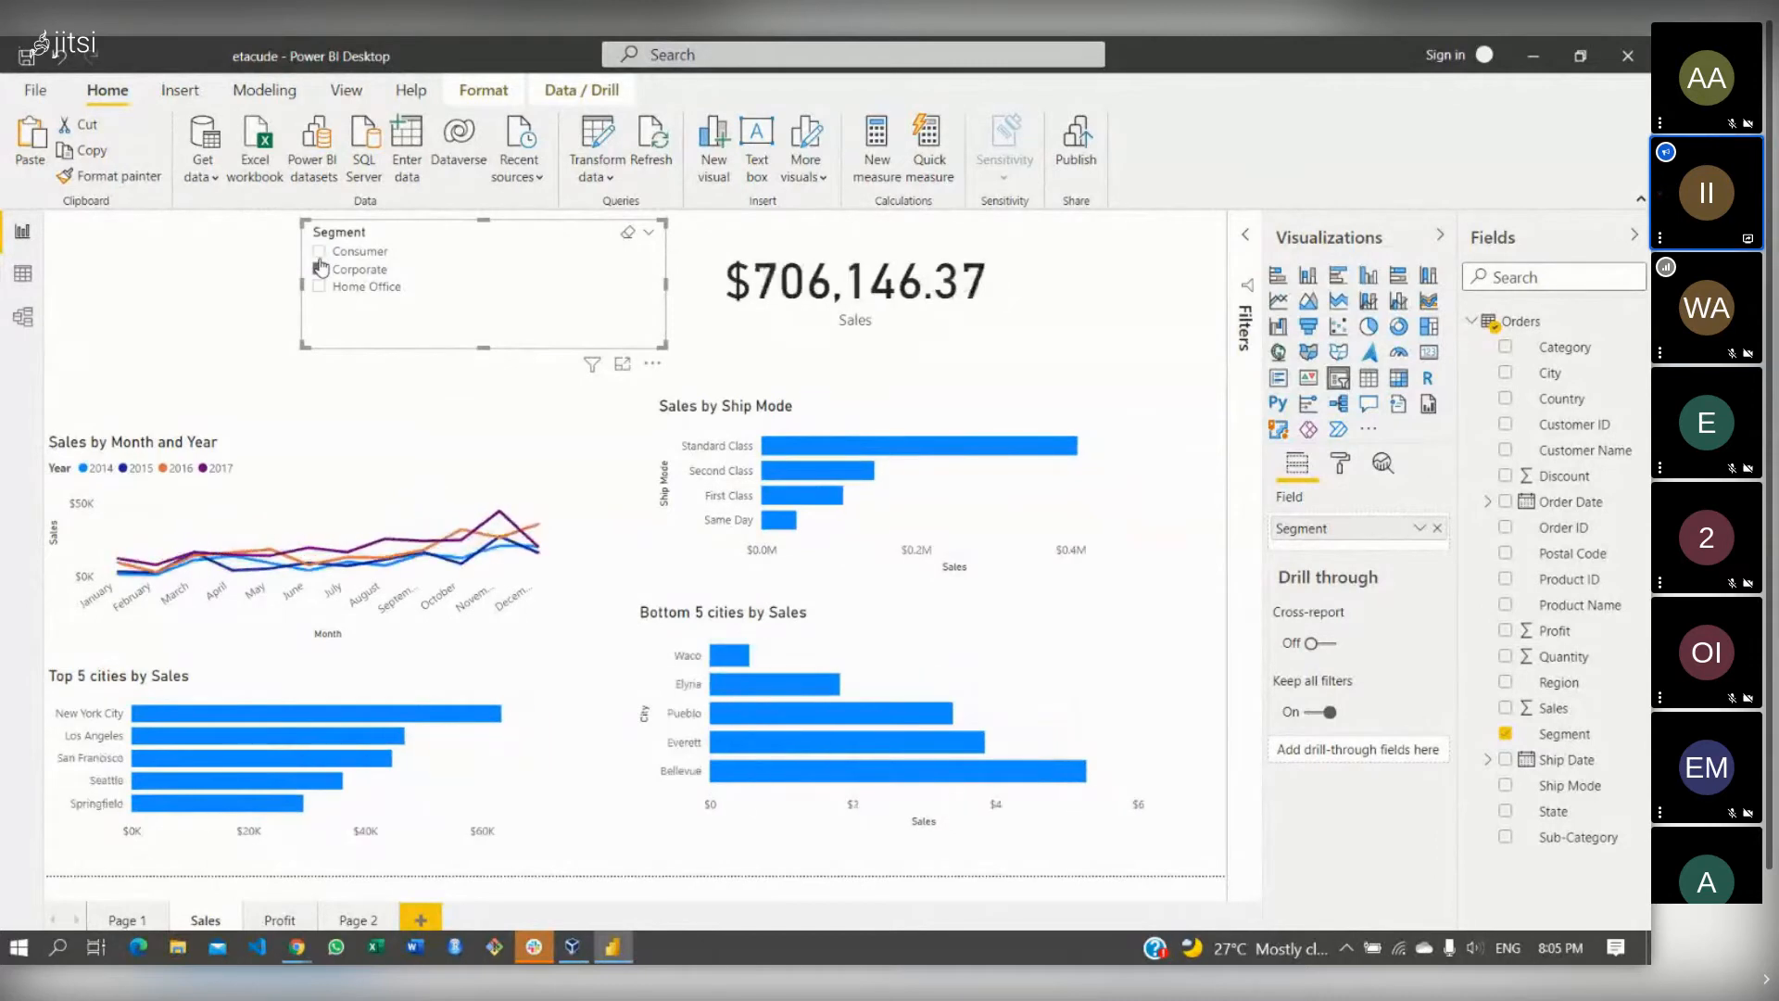
click(318, 288)
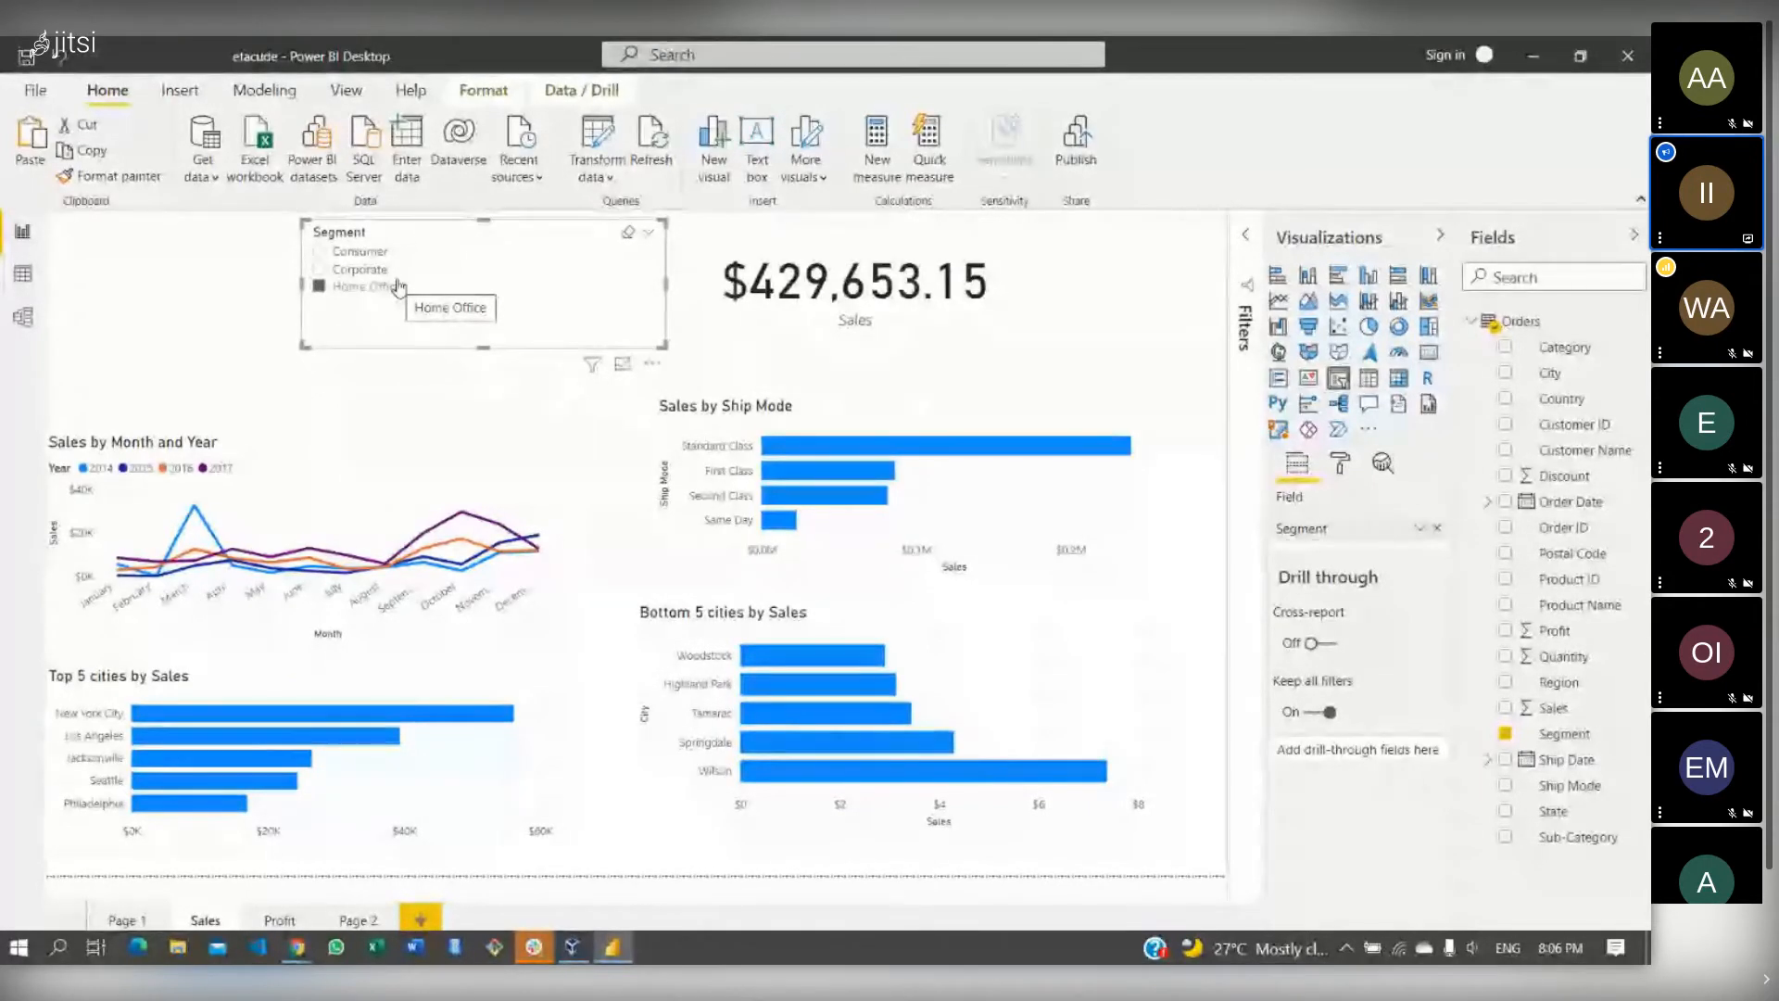
click(340, 254)
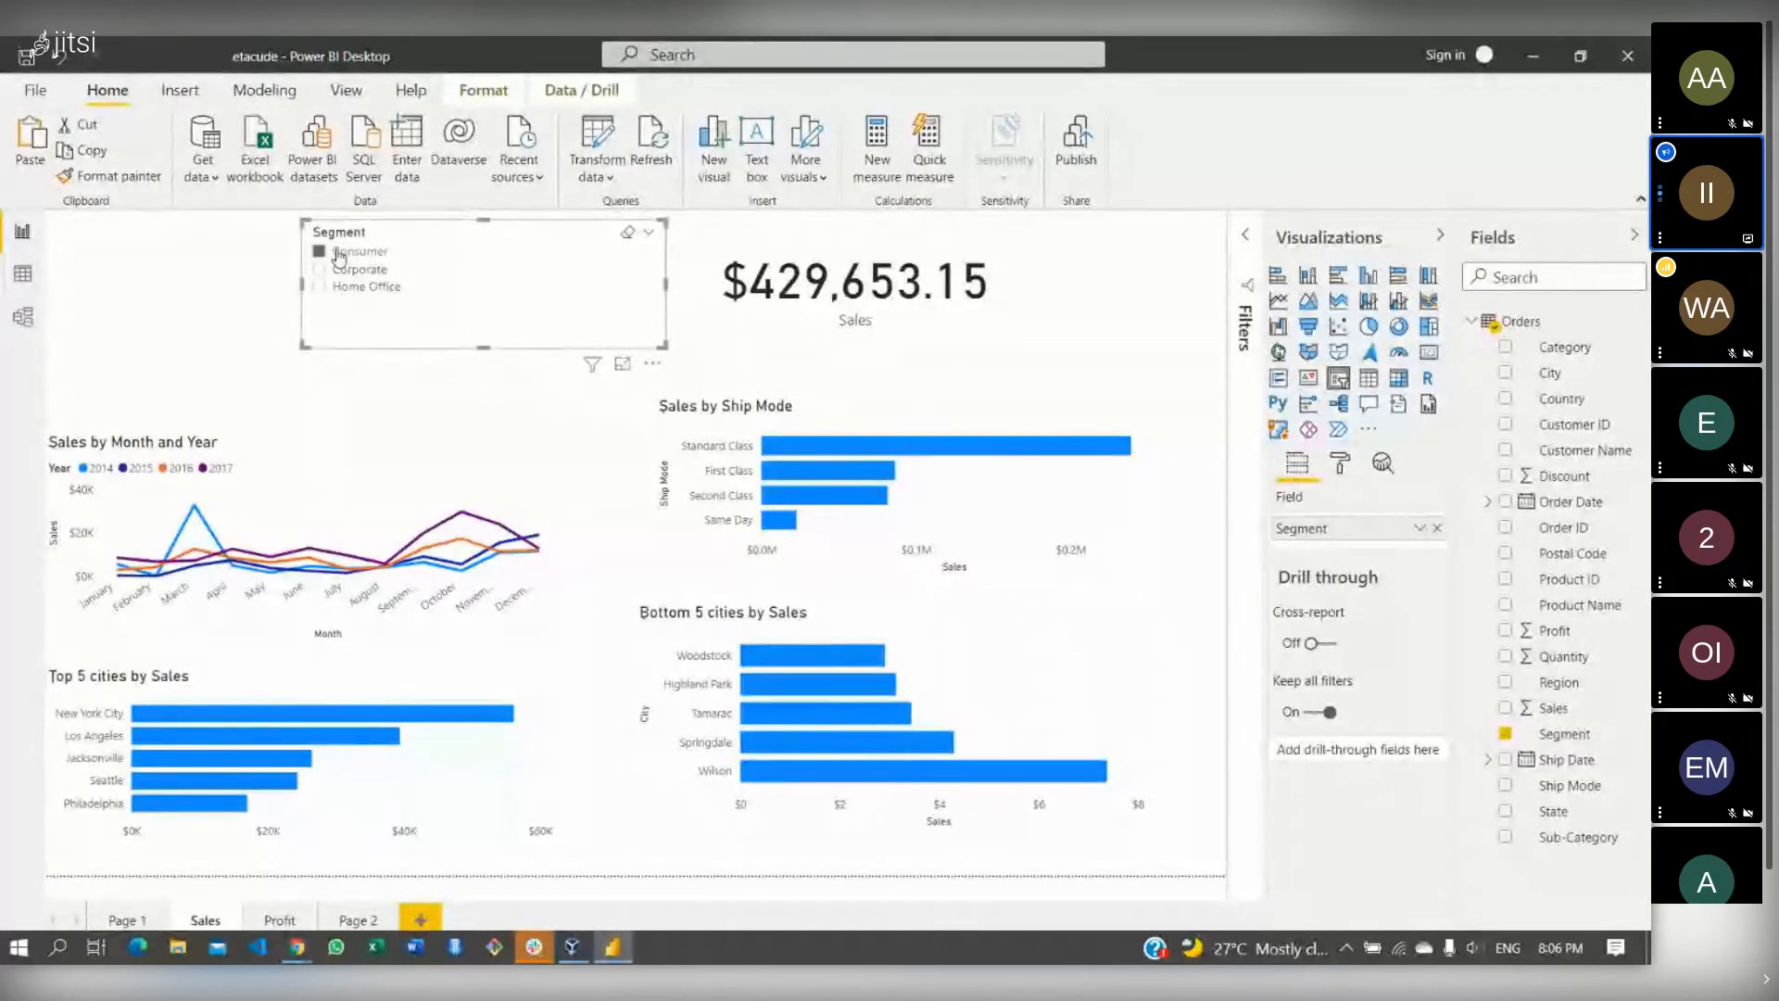
- Filter the Sales page from Corporate to Home Office ($429,653.15) and open the slicer's formatting settings
click(337, 269)
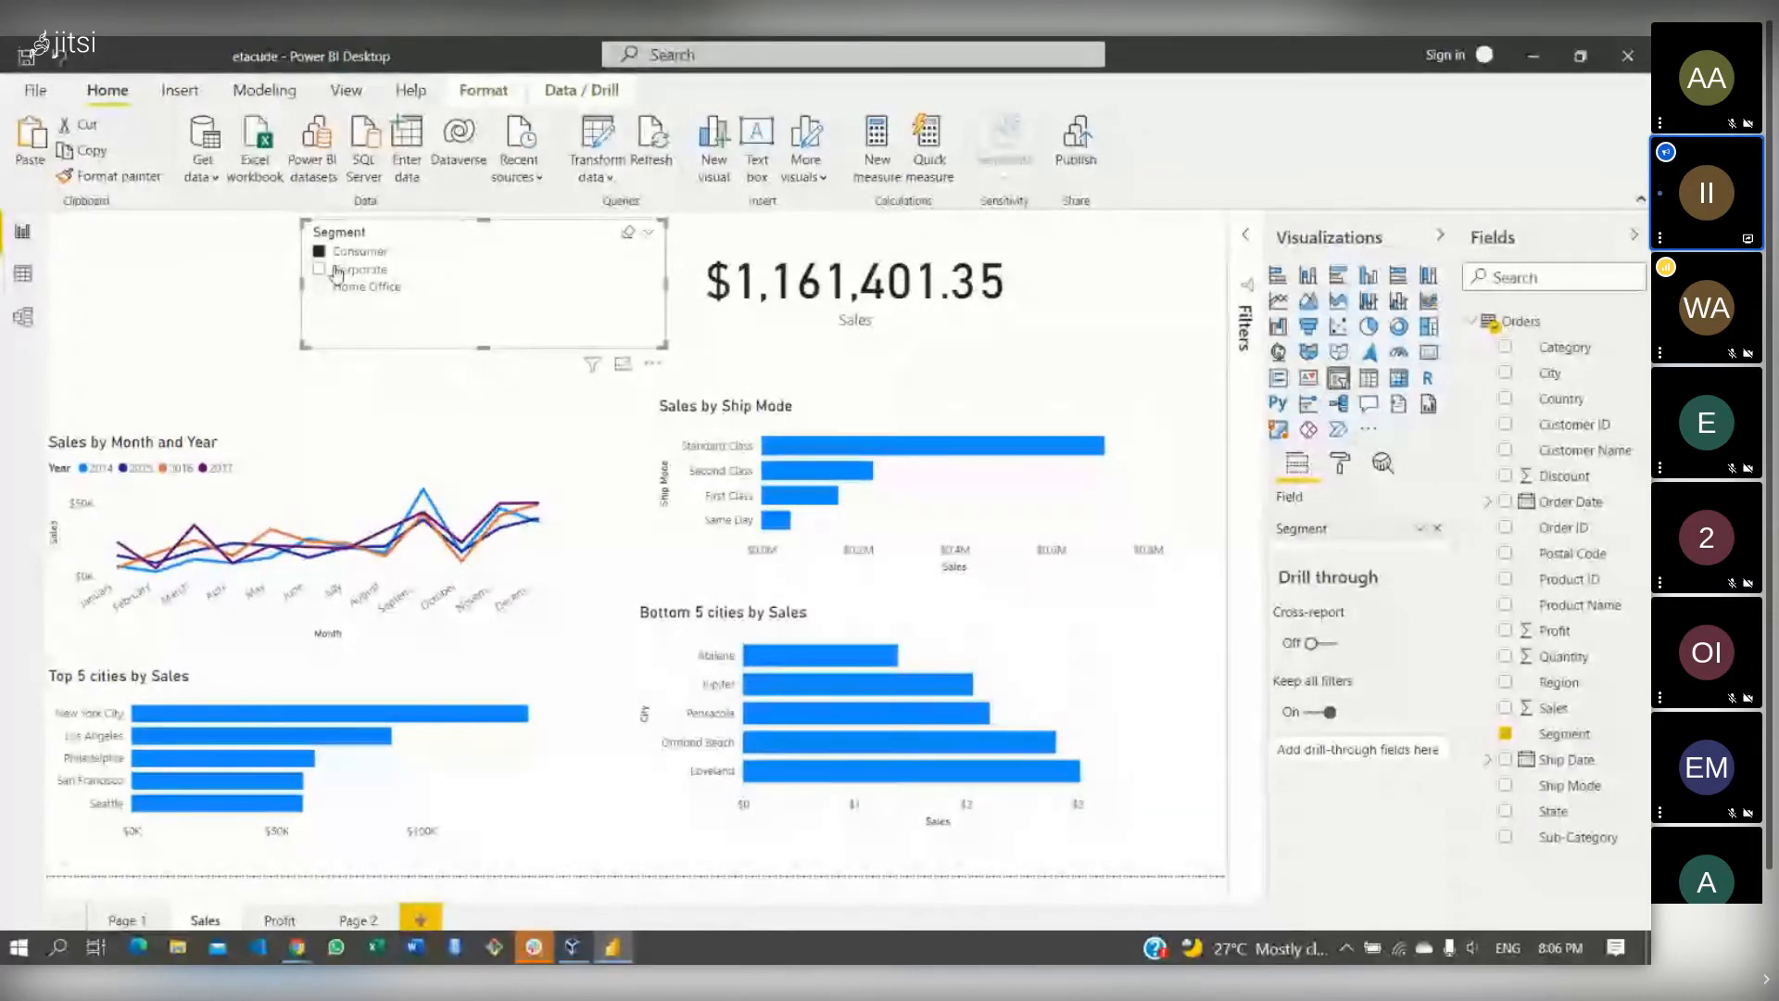
click(336, 287)
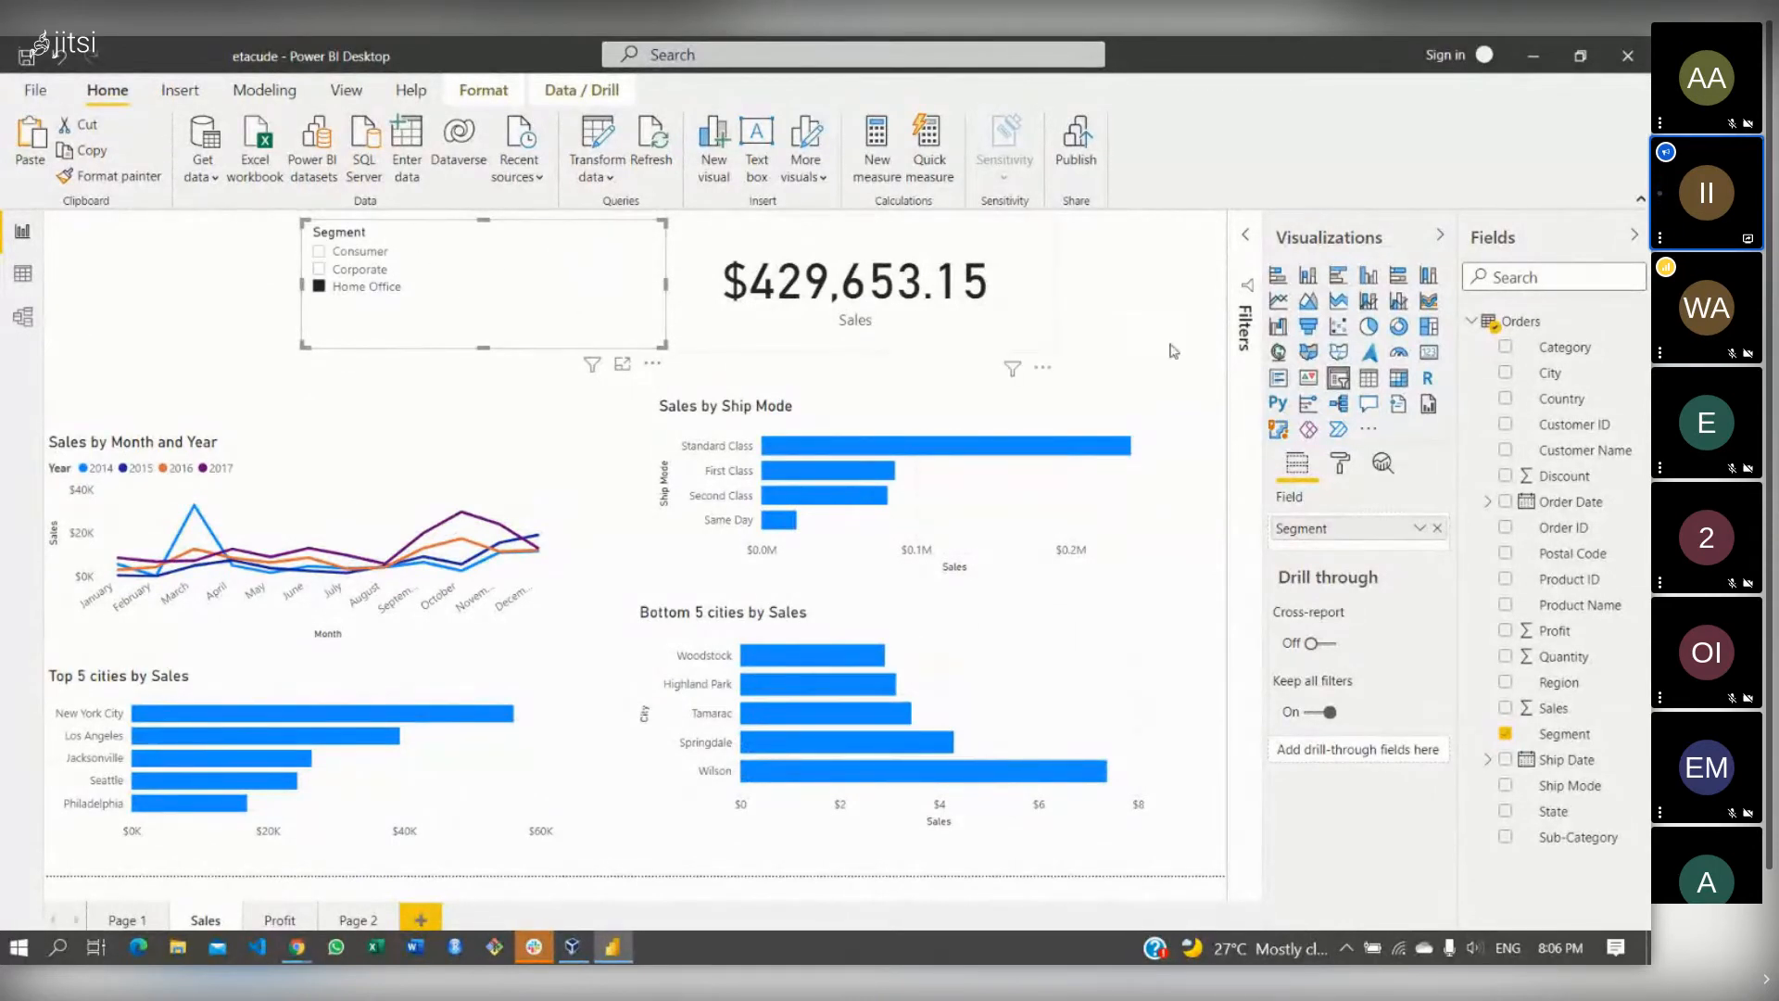
click(1348, 463)
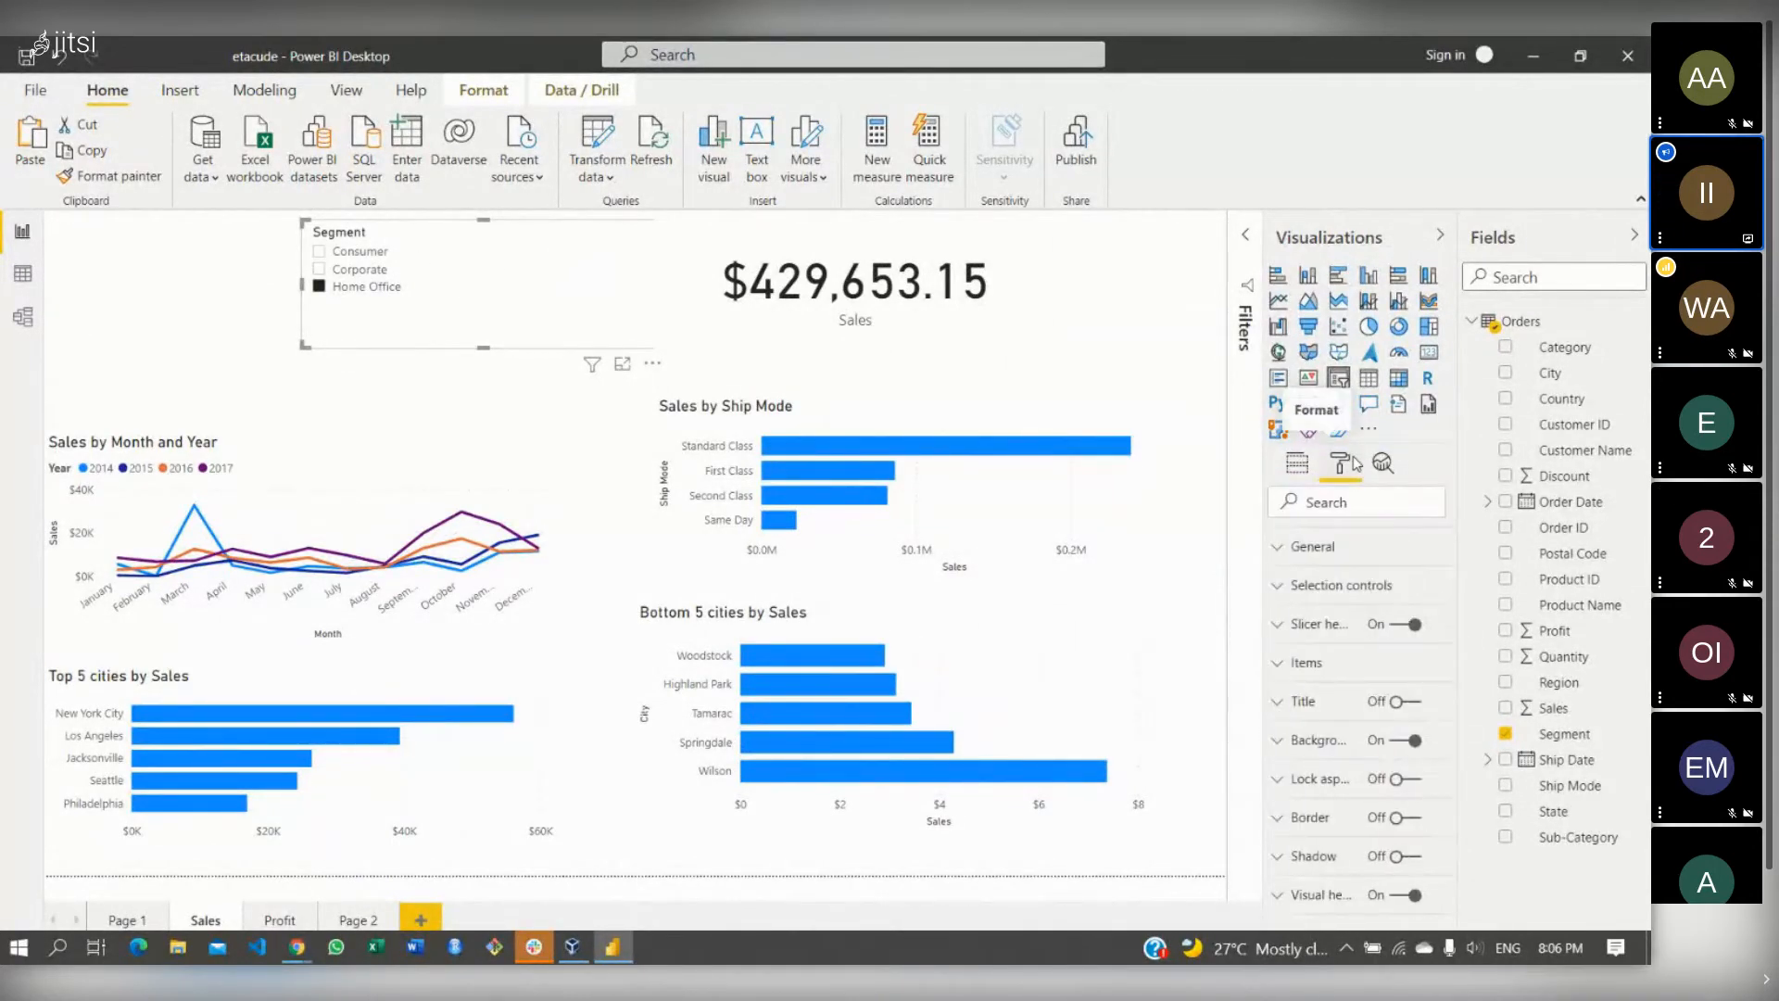
- Set the Segment slicer's General orientation to Horizontal
click(1301, 548)
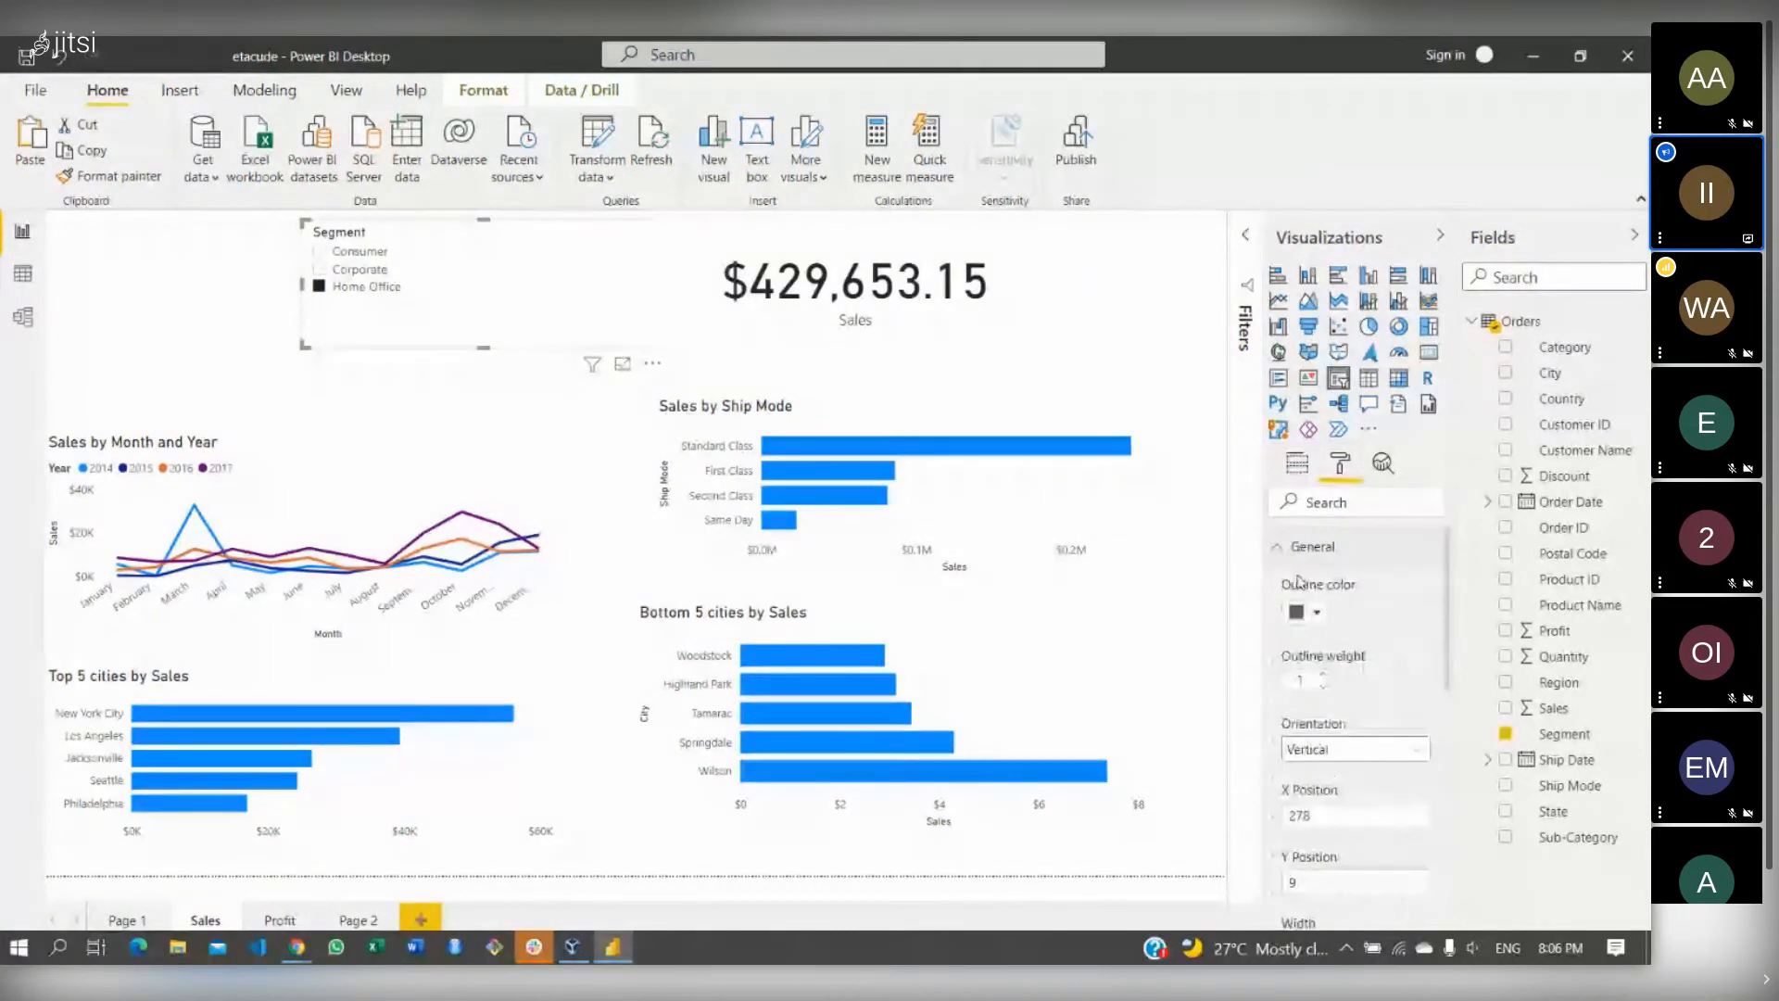
click(1334, 752)
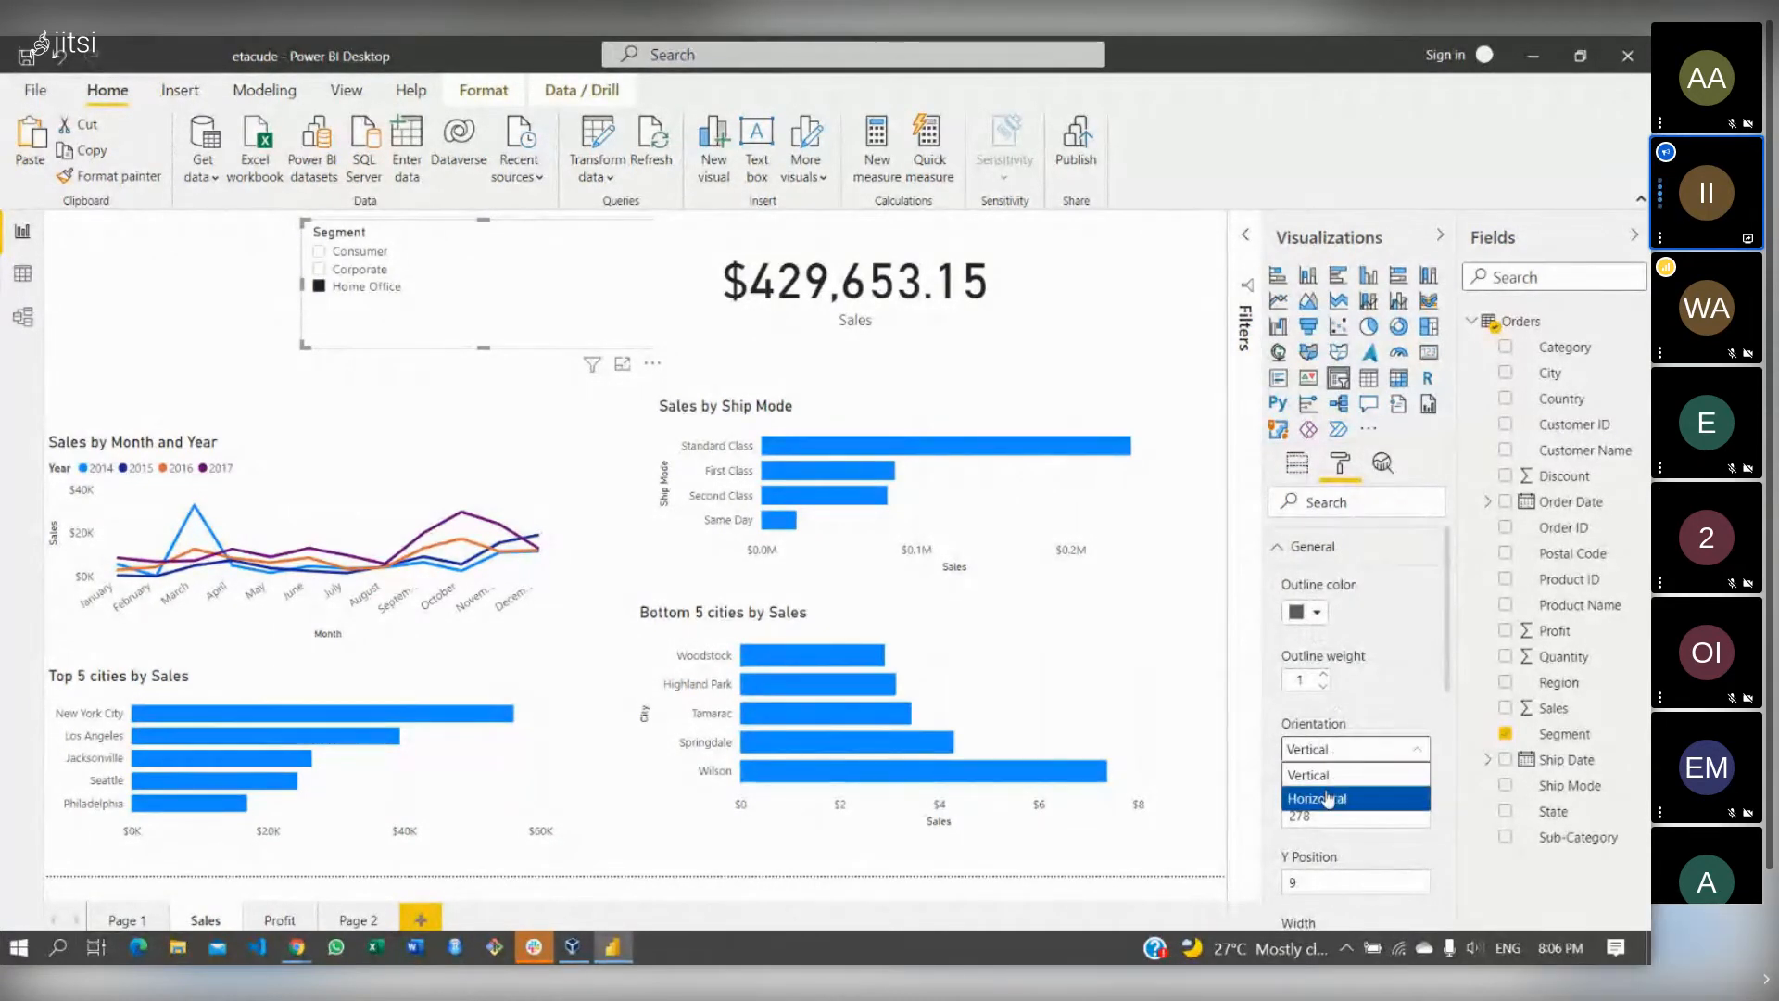
click(1329, 797)
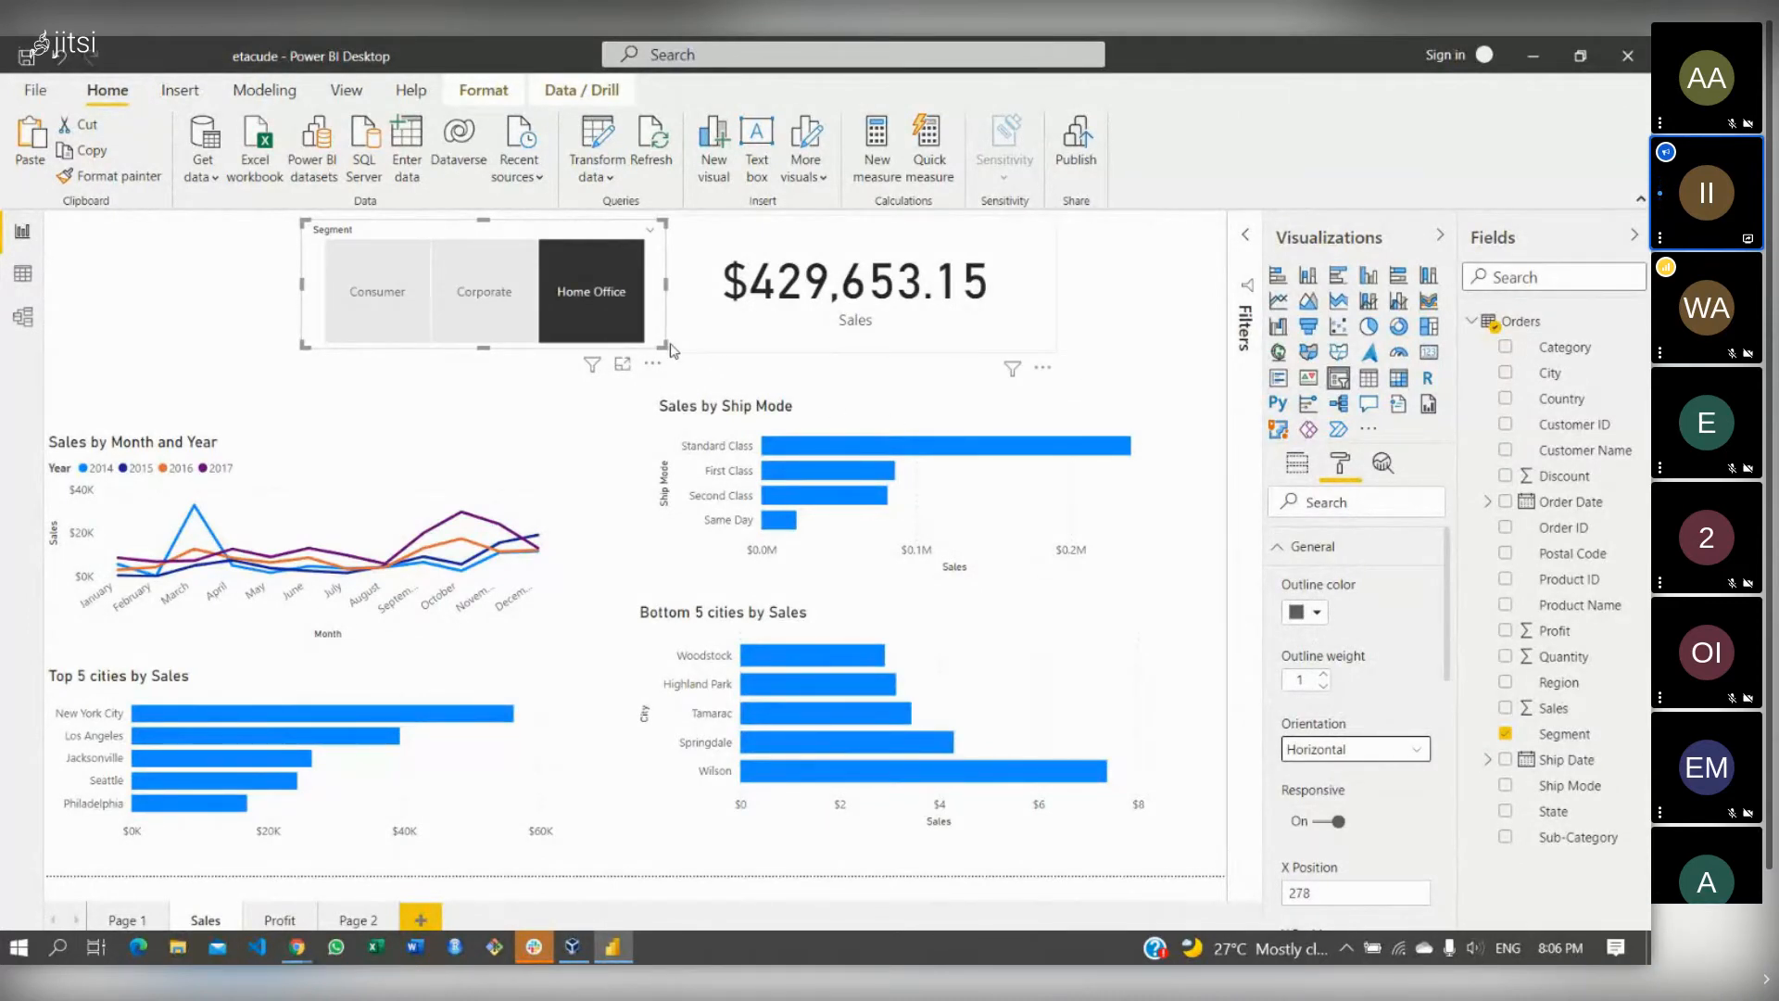
- Shrink the Segment slicer, move it to the top-right, and shift the Sales card left
drag(668, 345, 601, 301)
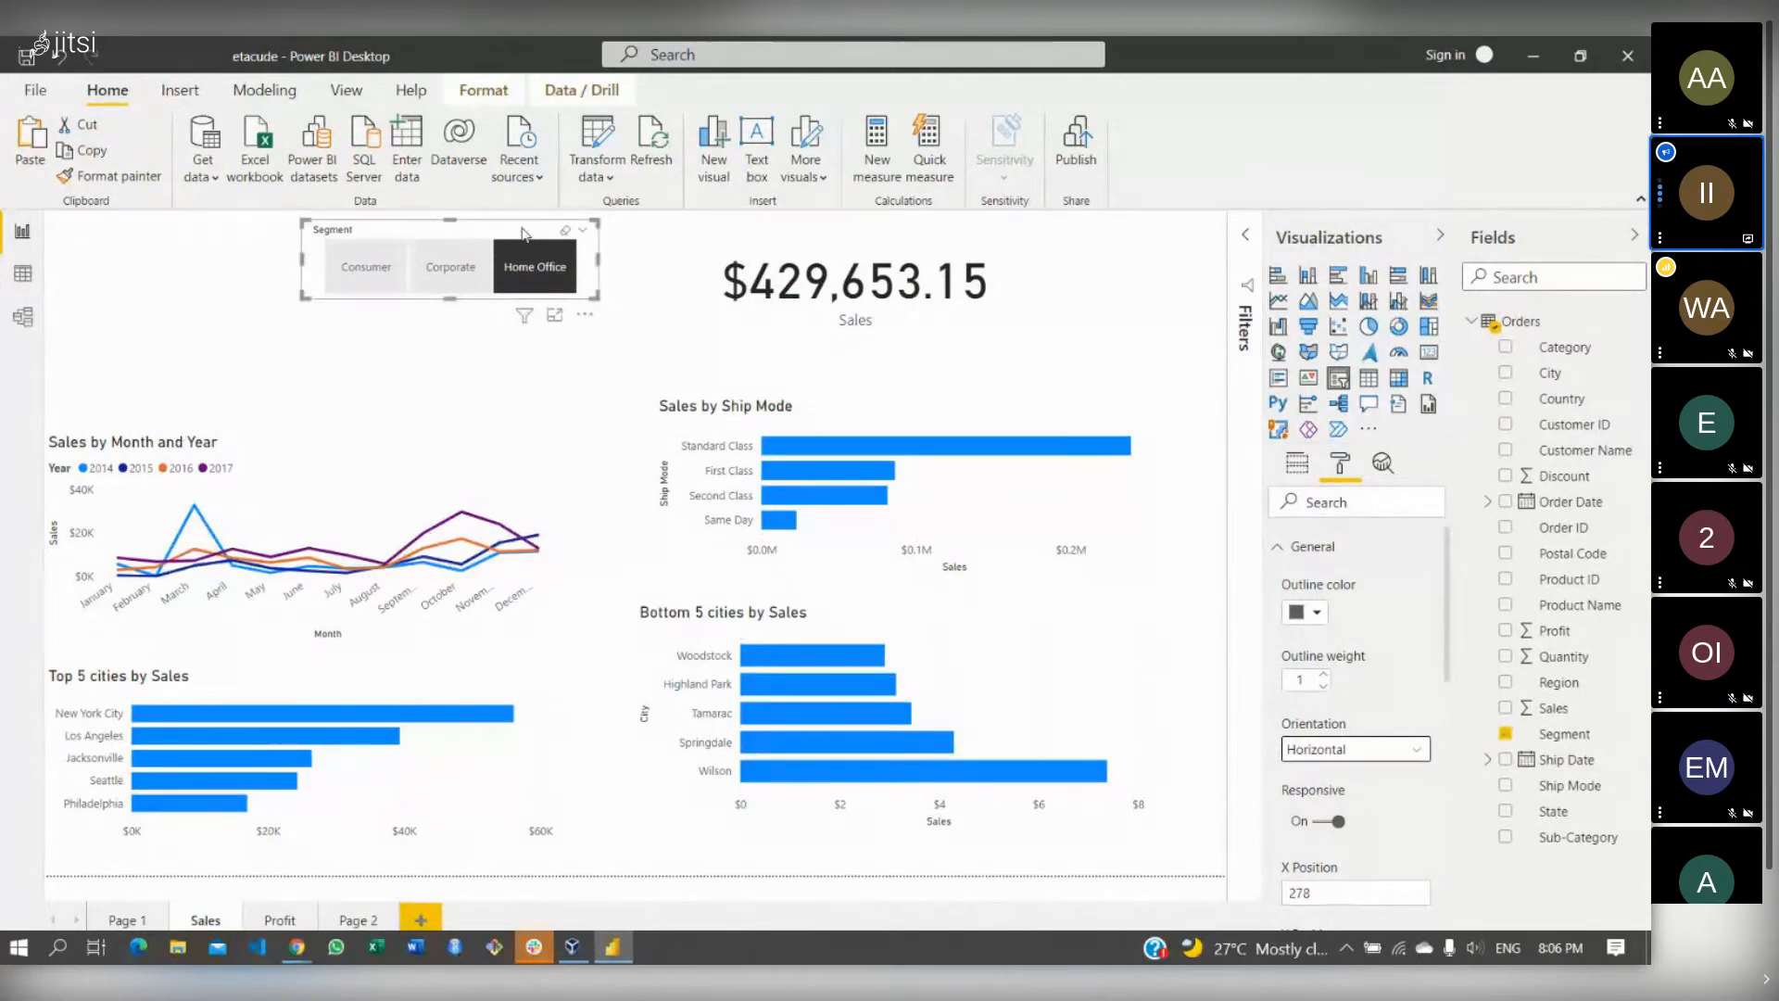
drag(521, 230, 1182, 172)
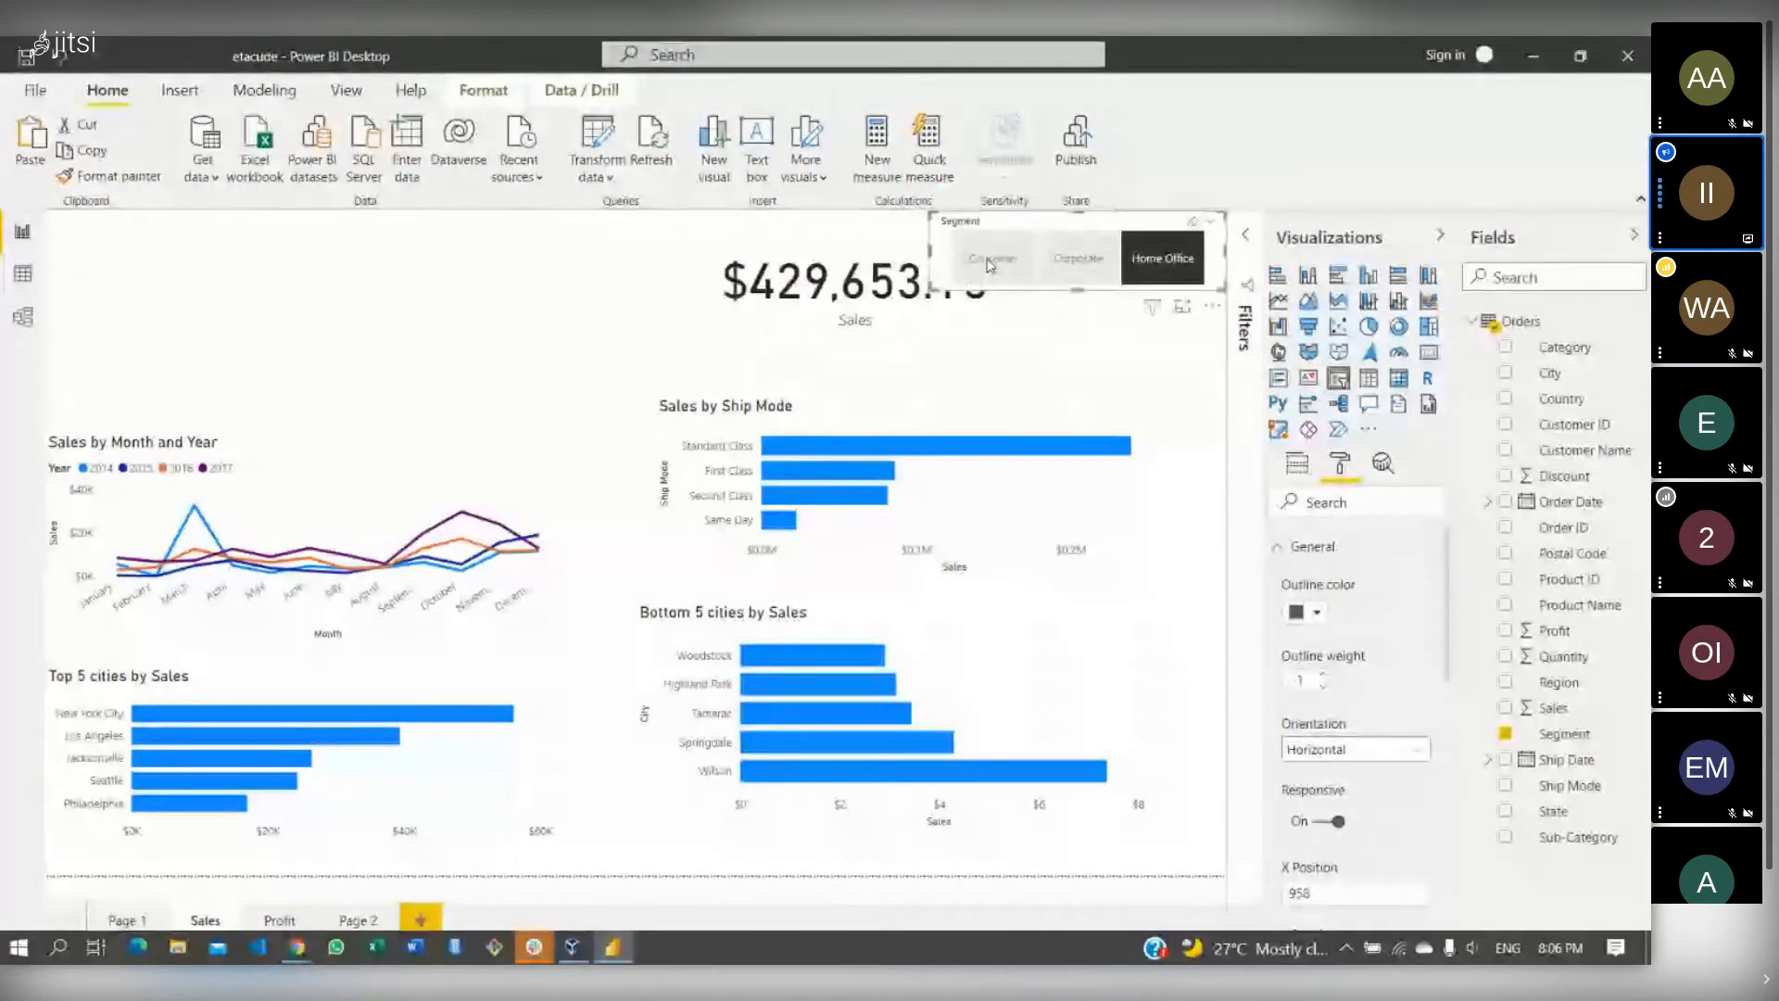
click(897, 249)
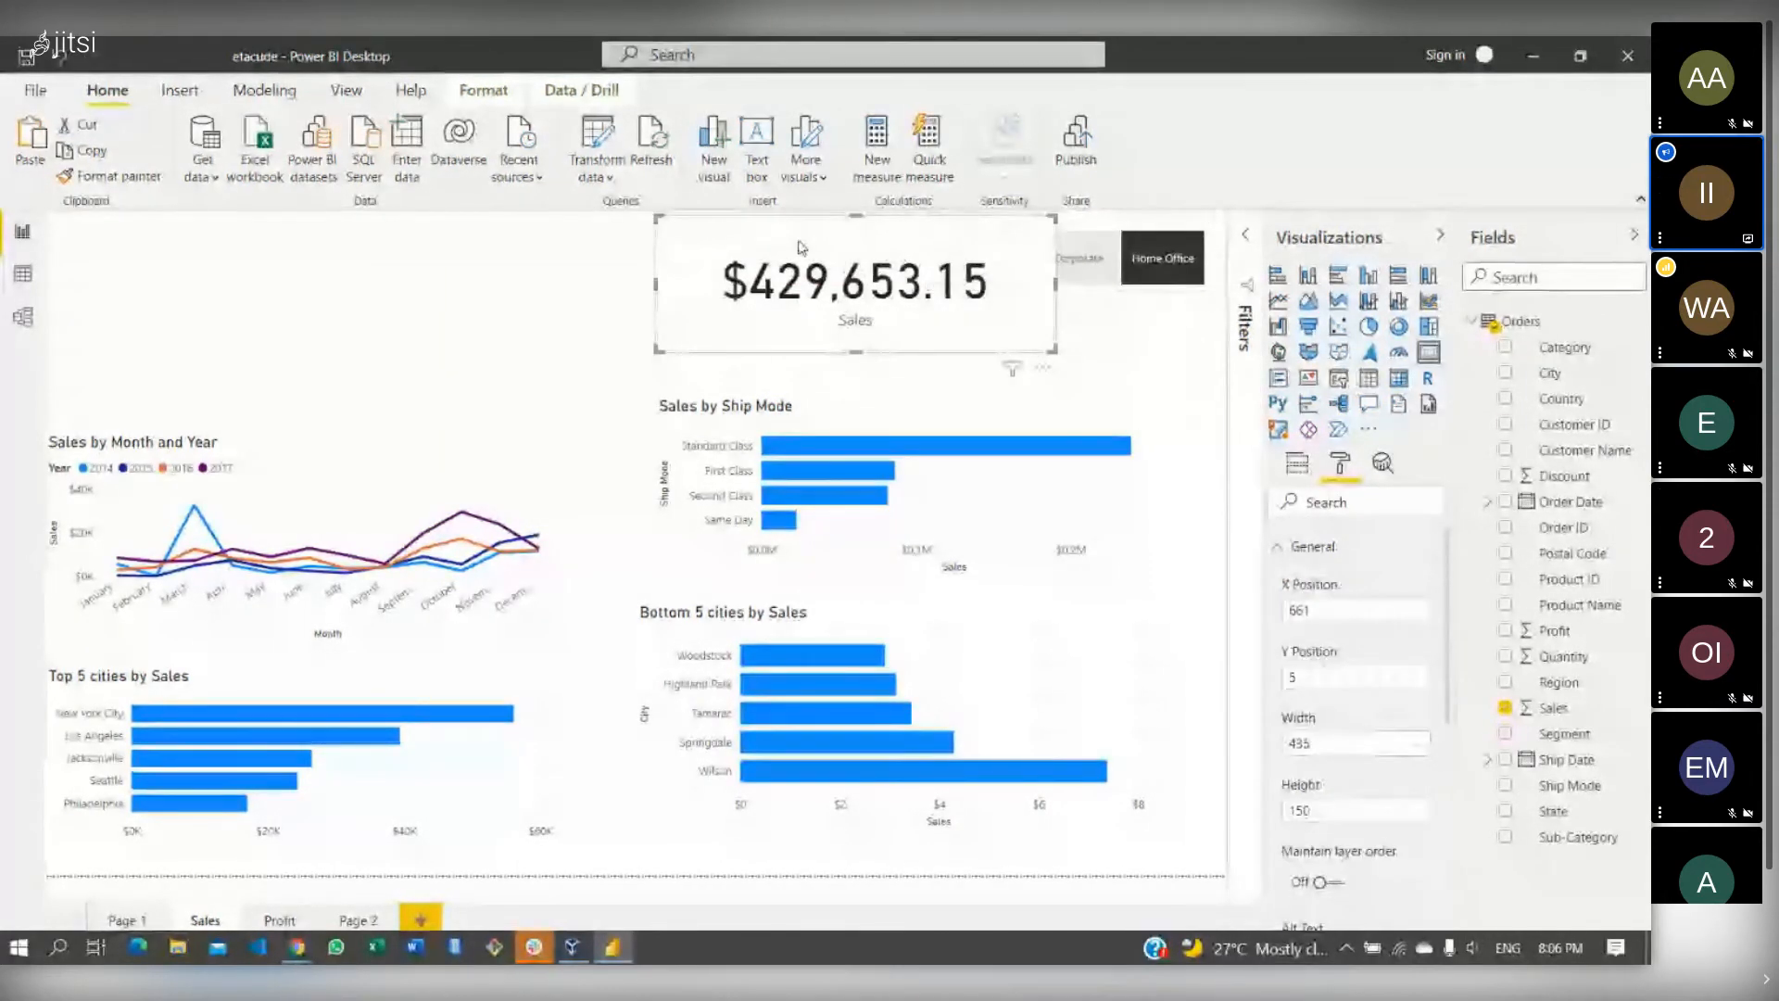
drag(795, 241, 650, 250)
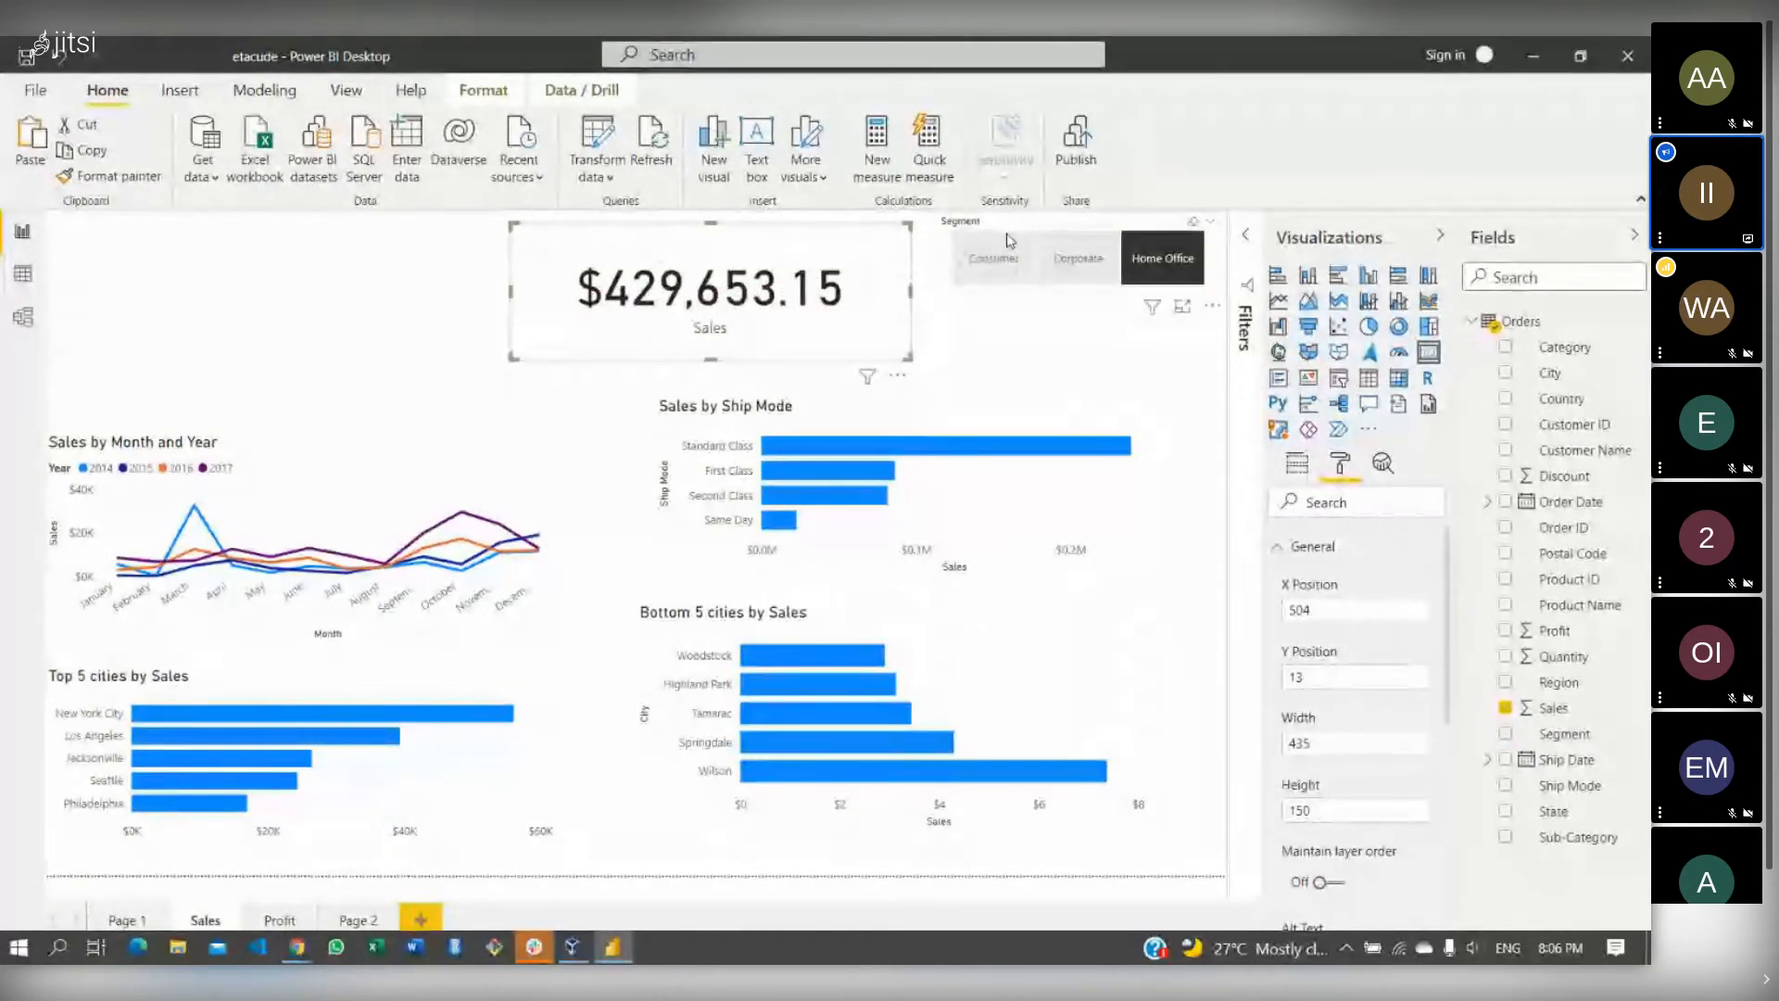
drag(1020, 235, 1007, 247)
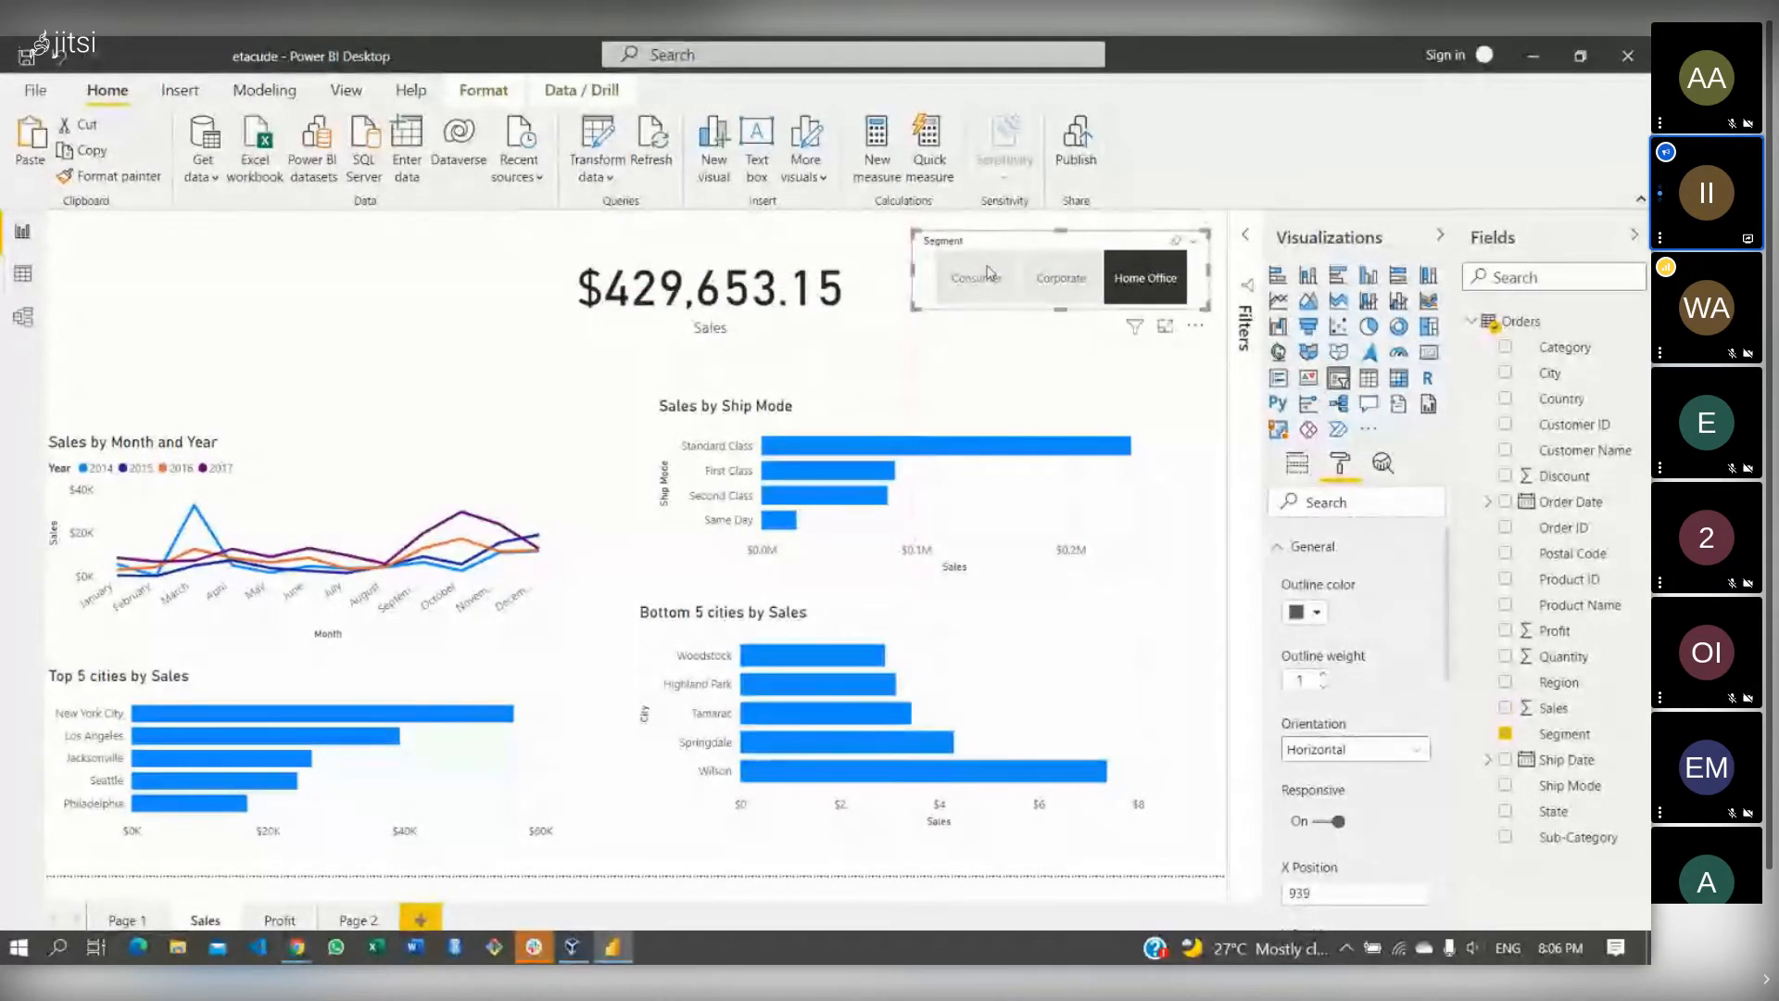
- Test the slicer tiles by filtering to Consumer, then clear the filter back to $2,297,200.86
click(989, 274)
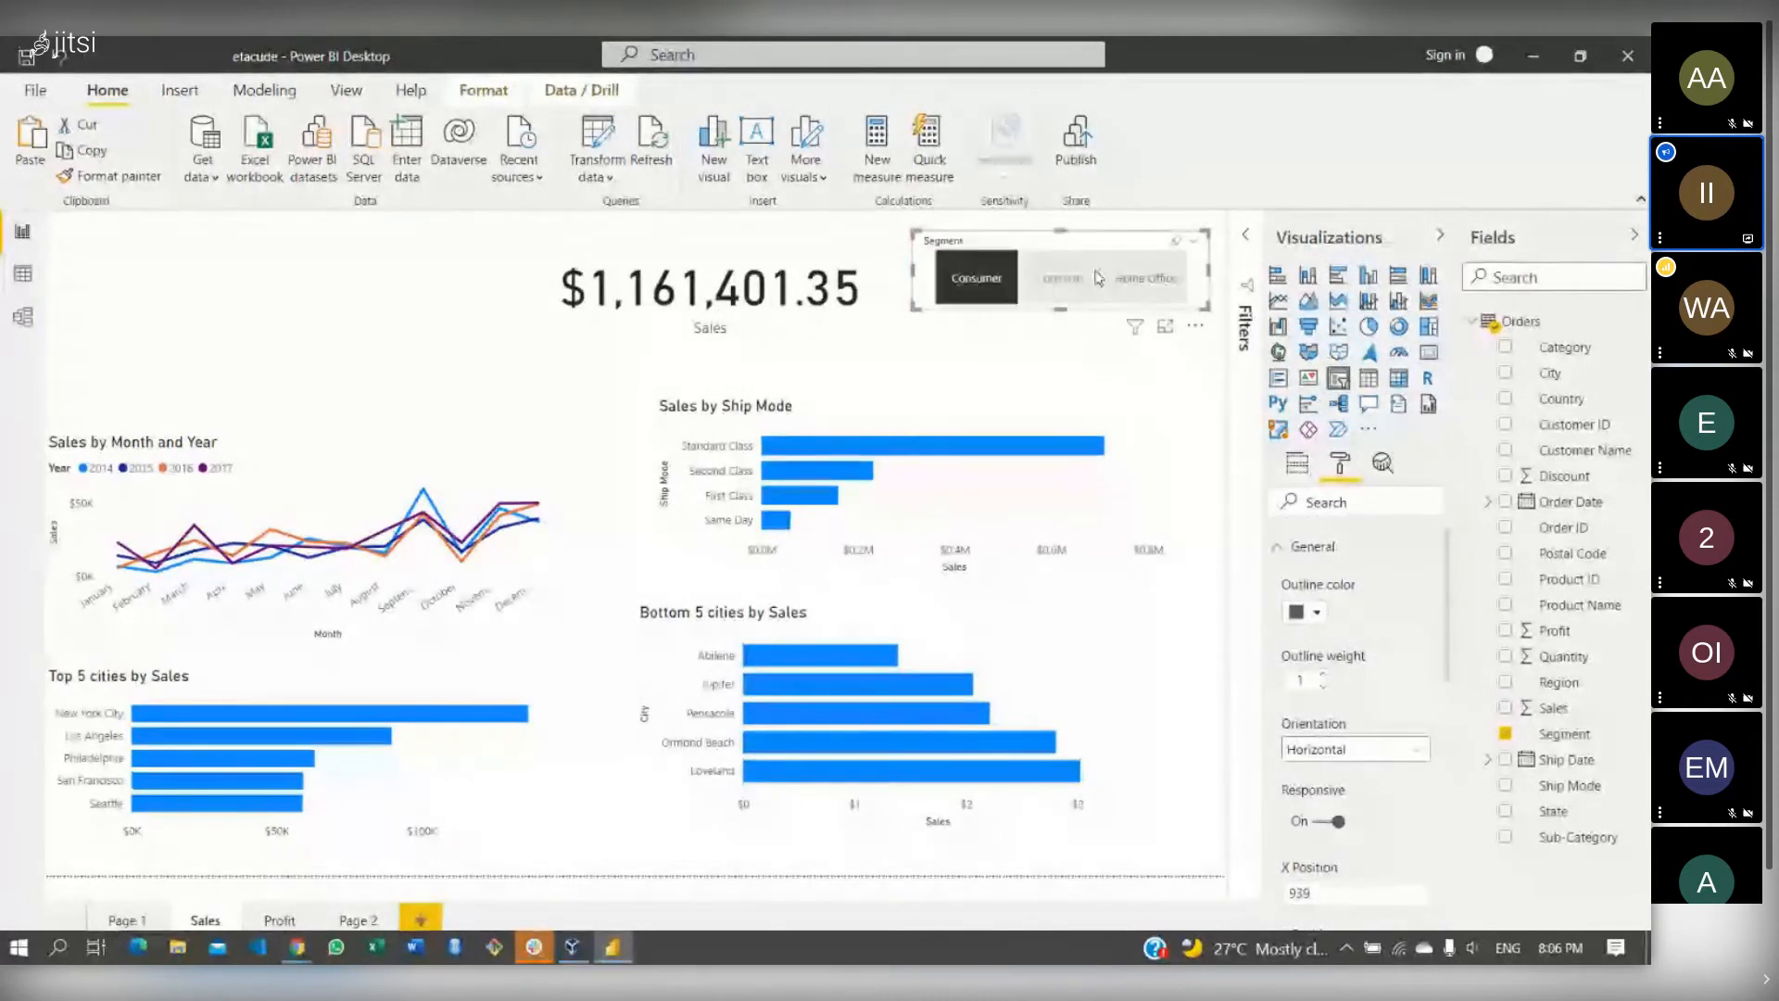
click(985, 290)
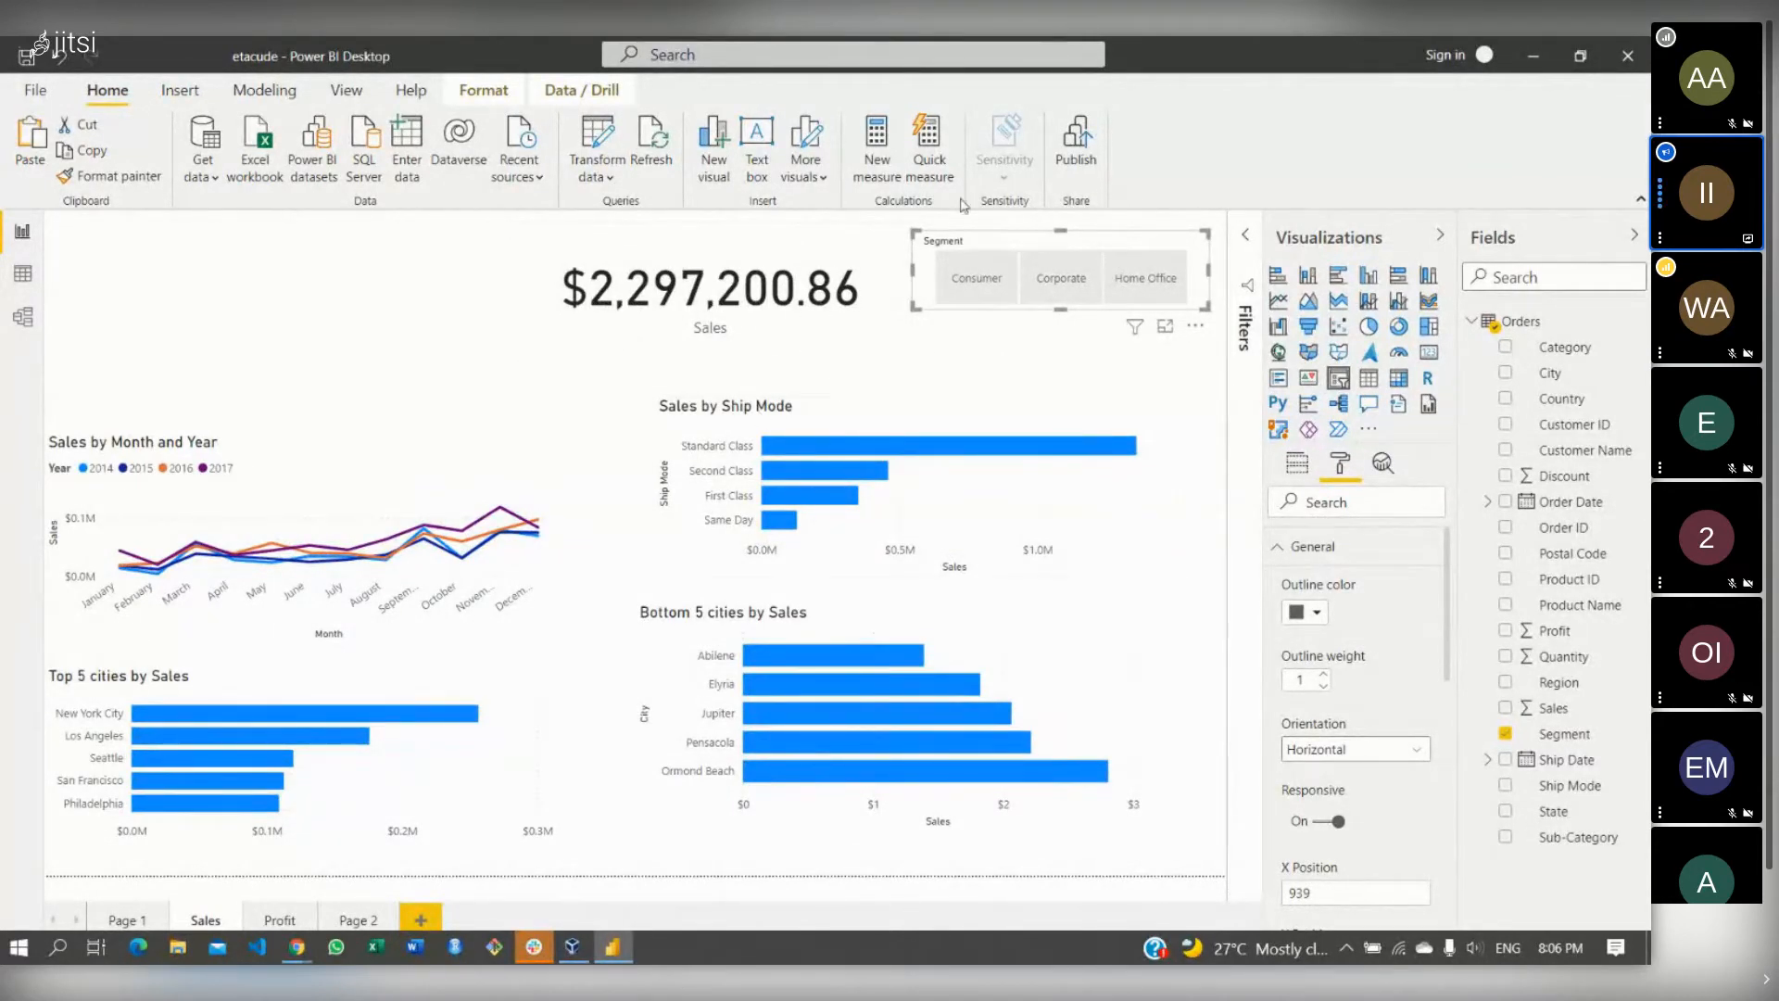
click(380, 323)
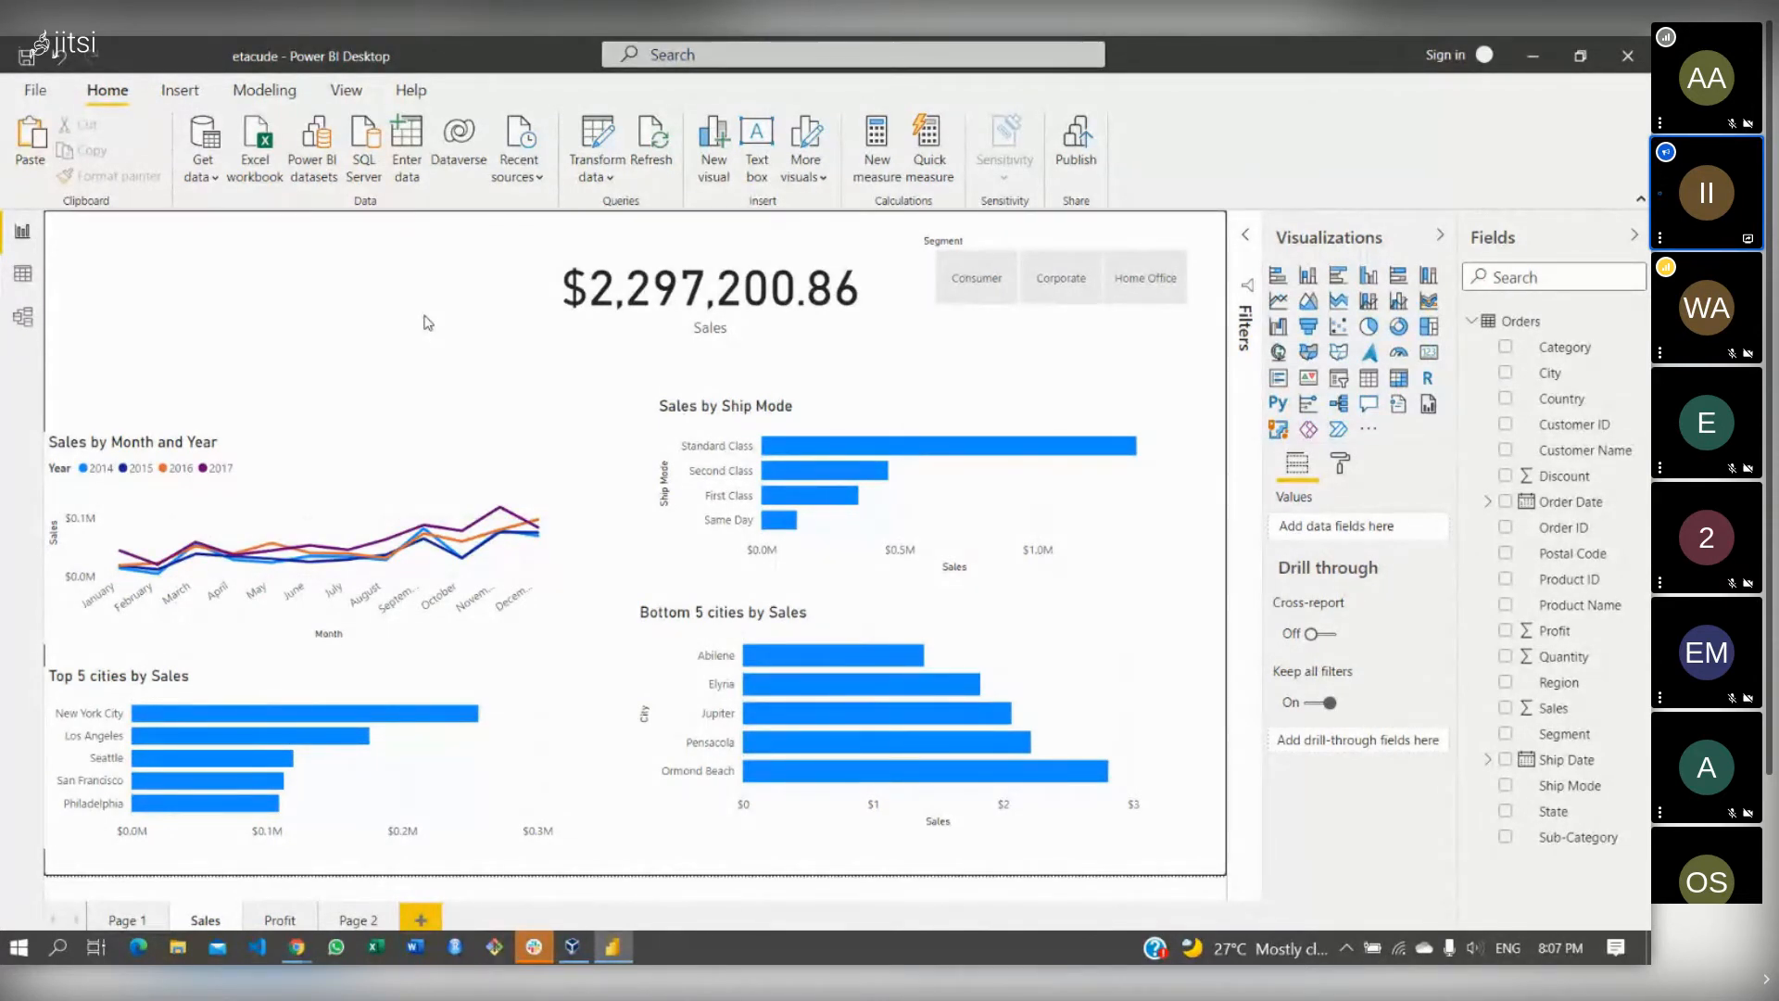
- Insert a text box at the top-left reading 'Etacude Sales Report' and select its text
click(180, 93)
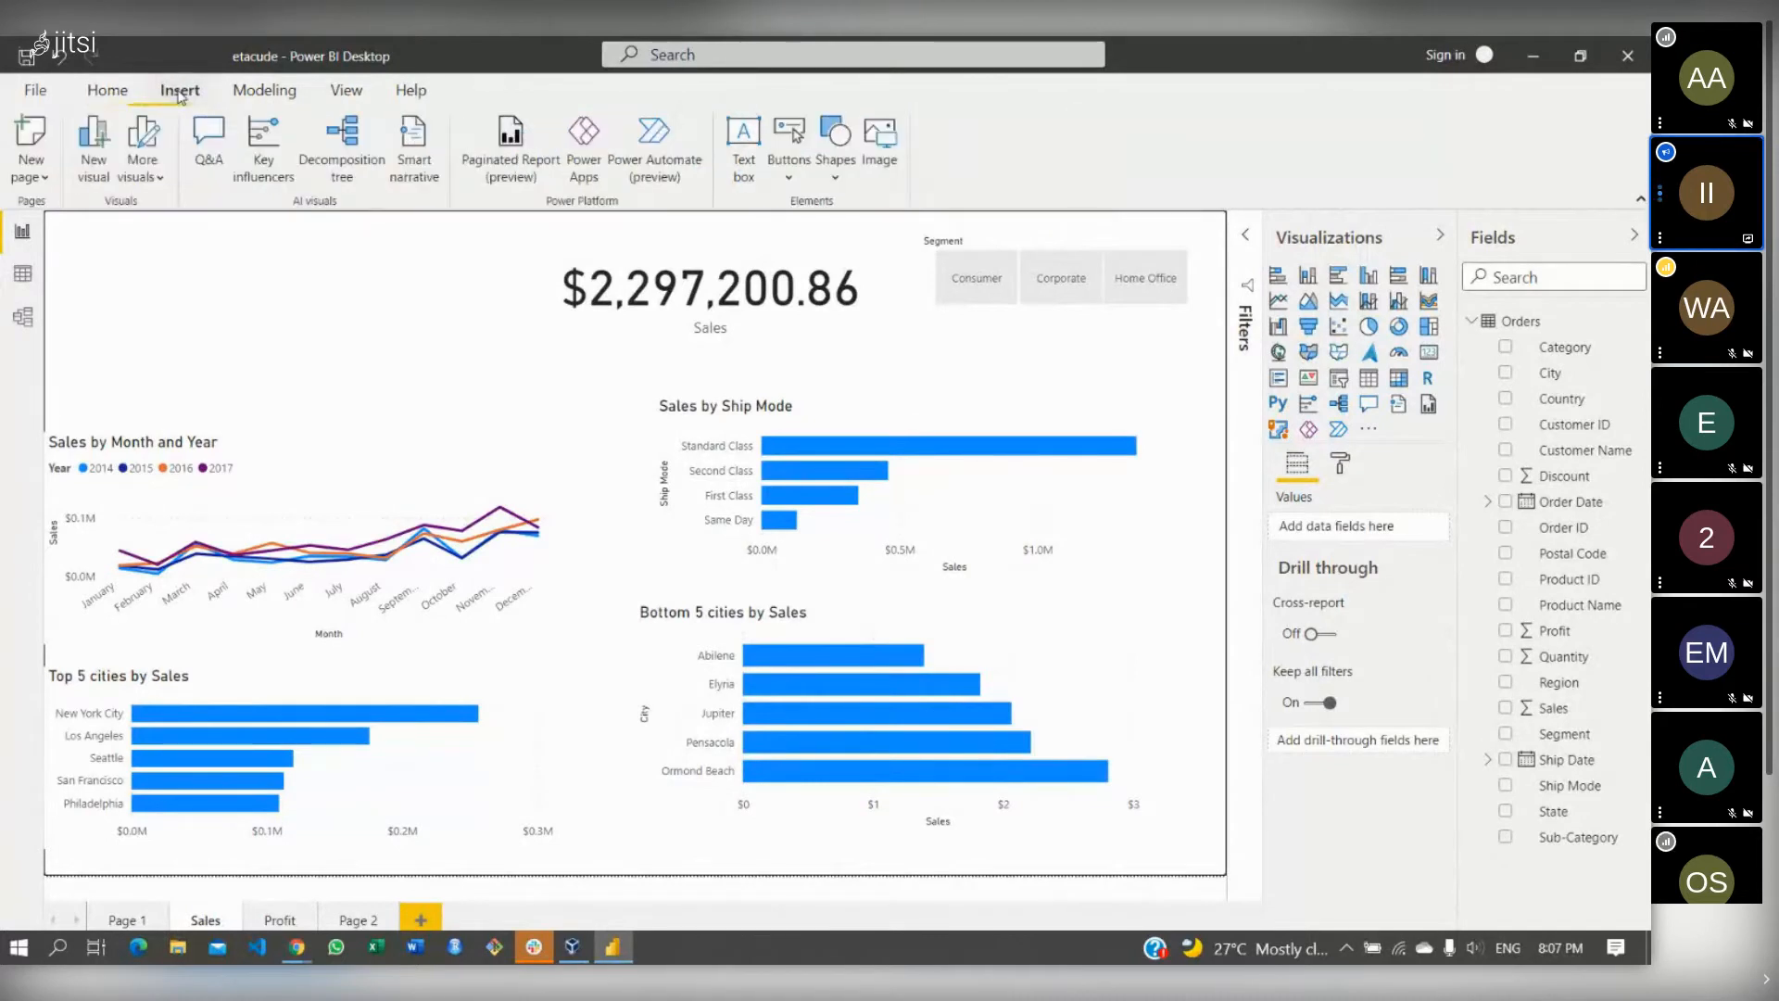
click(741, 163)
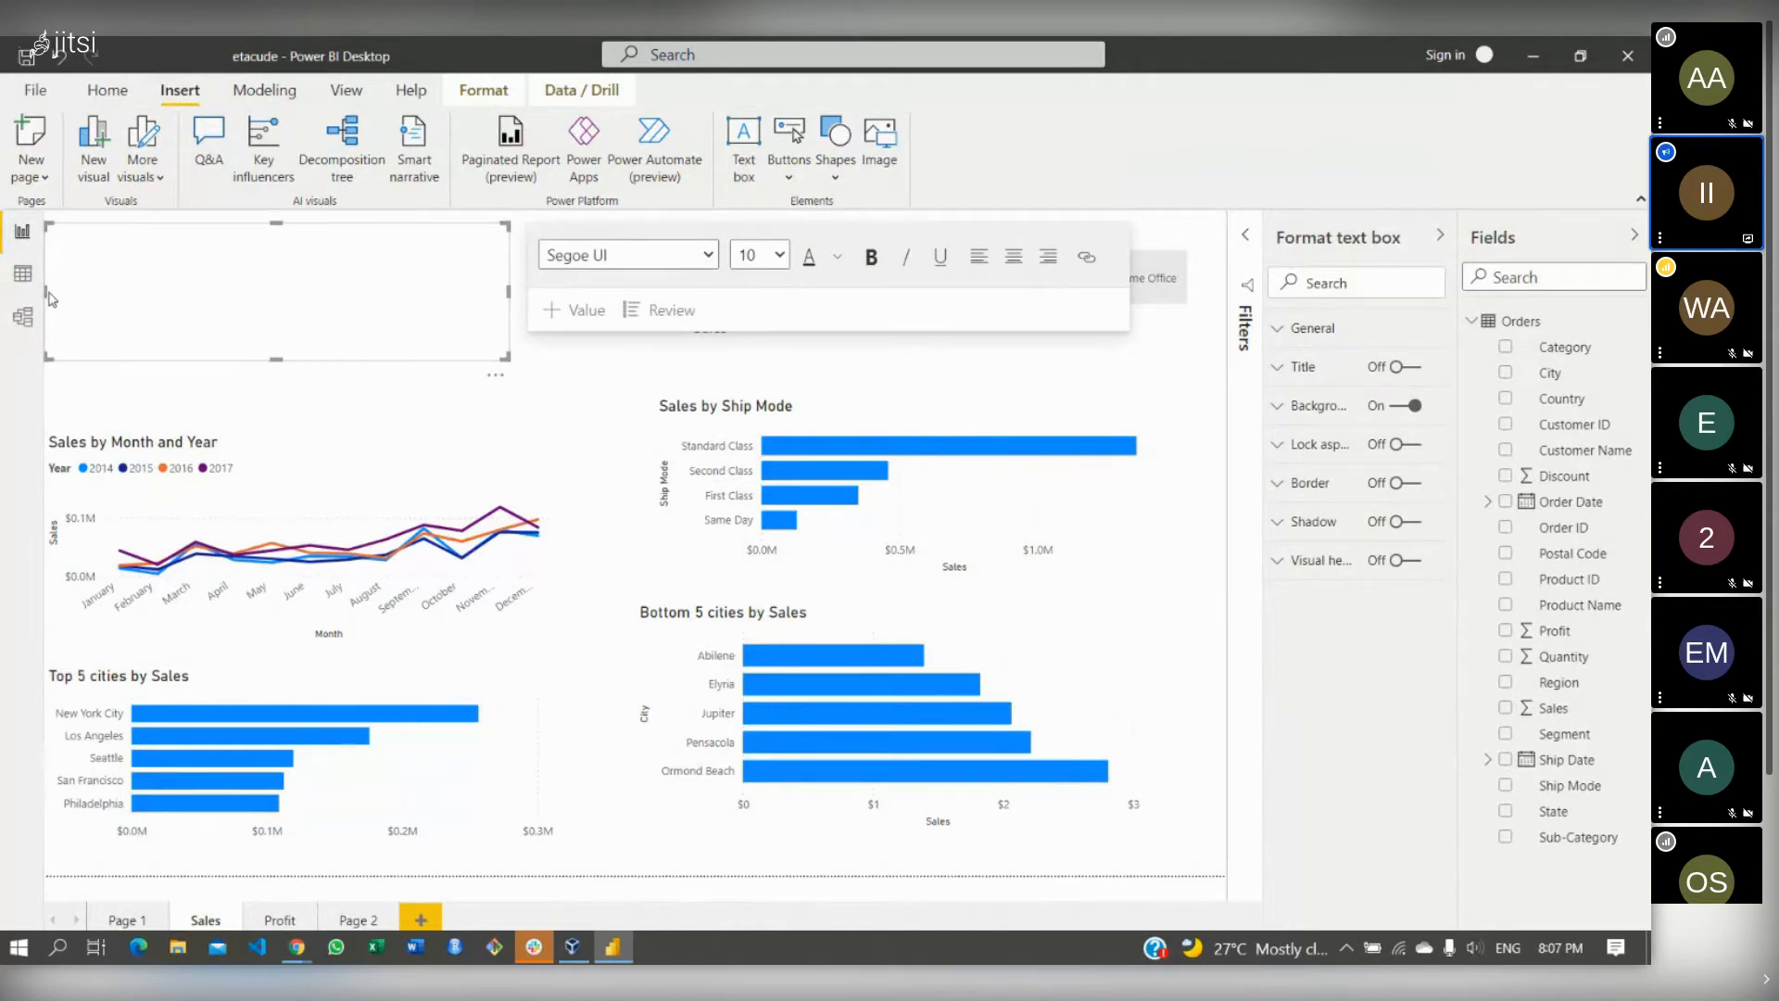
click(98, 292)
drag(45, 288, 108, 292)
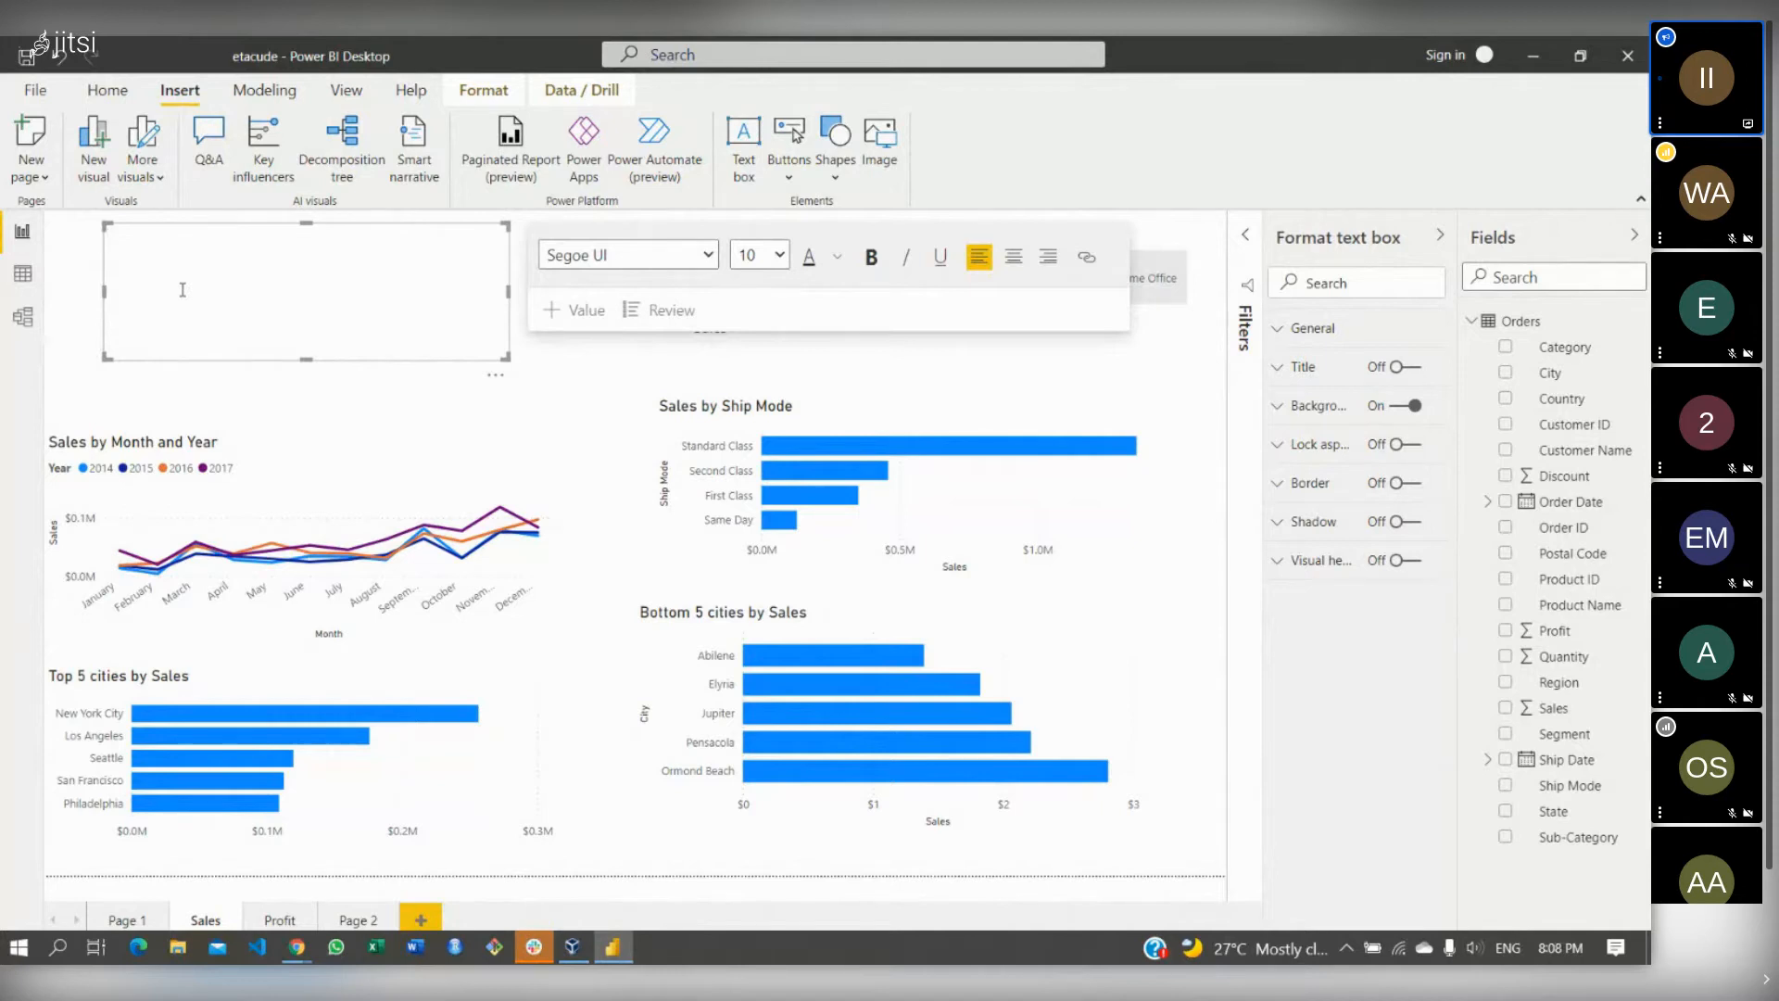
text(de)
text(es Report)
drag(113, 244, 72, 235)
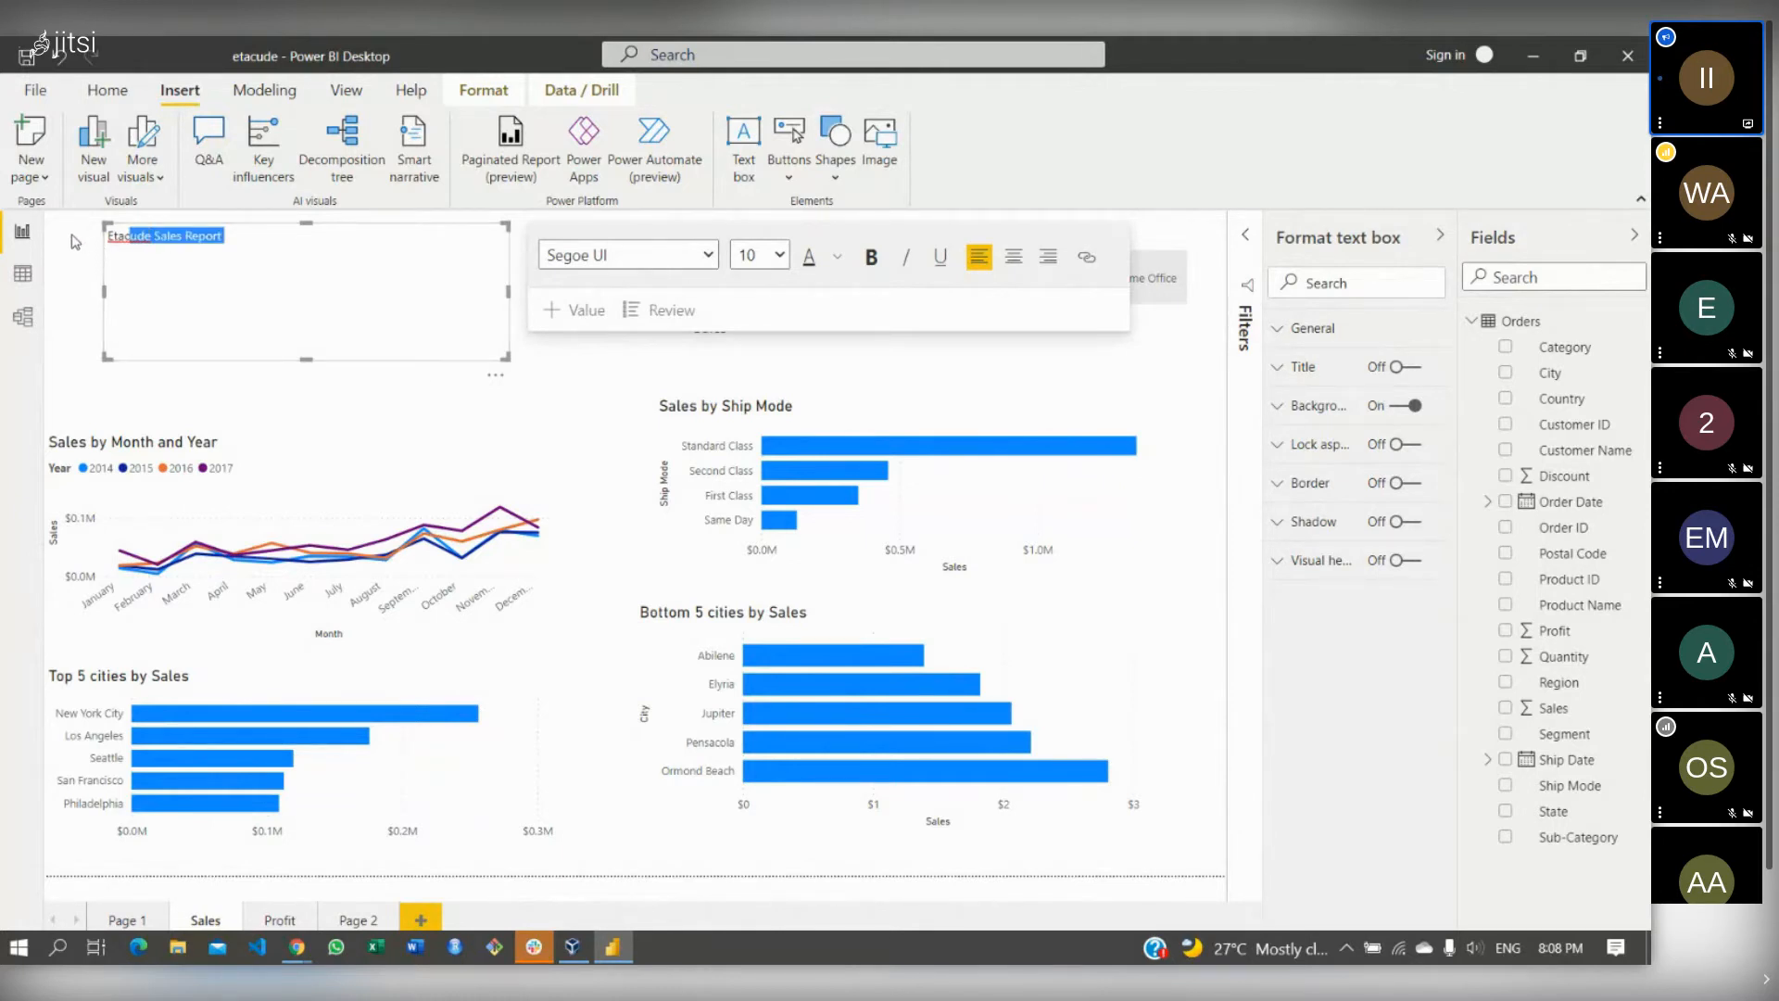
- Format the title in Segoe (Bold), size 20, red, then narrow its text box
click(630, 255)
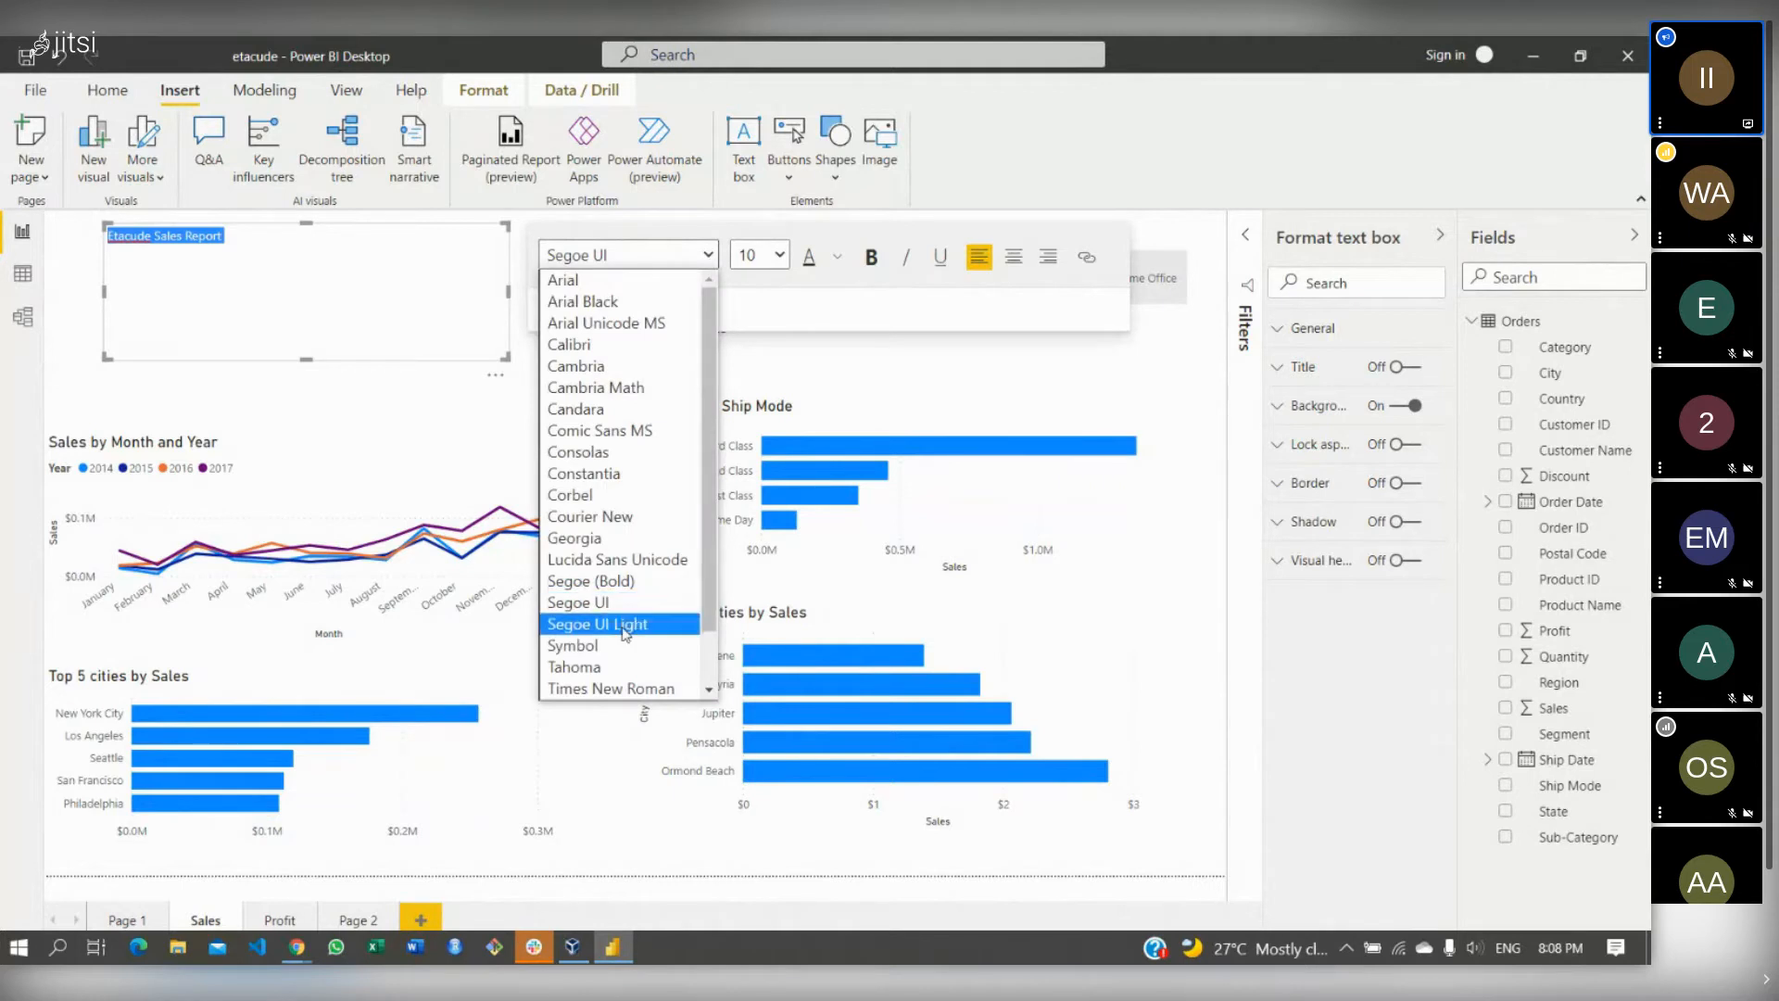
click(626, 628)
click(707, 256)
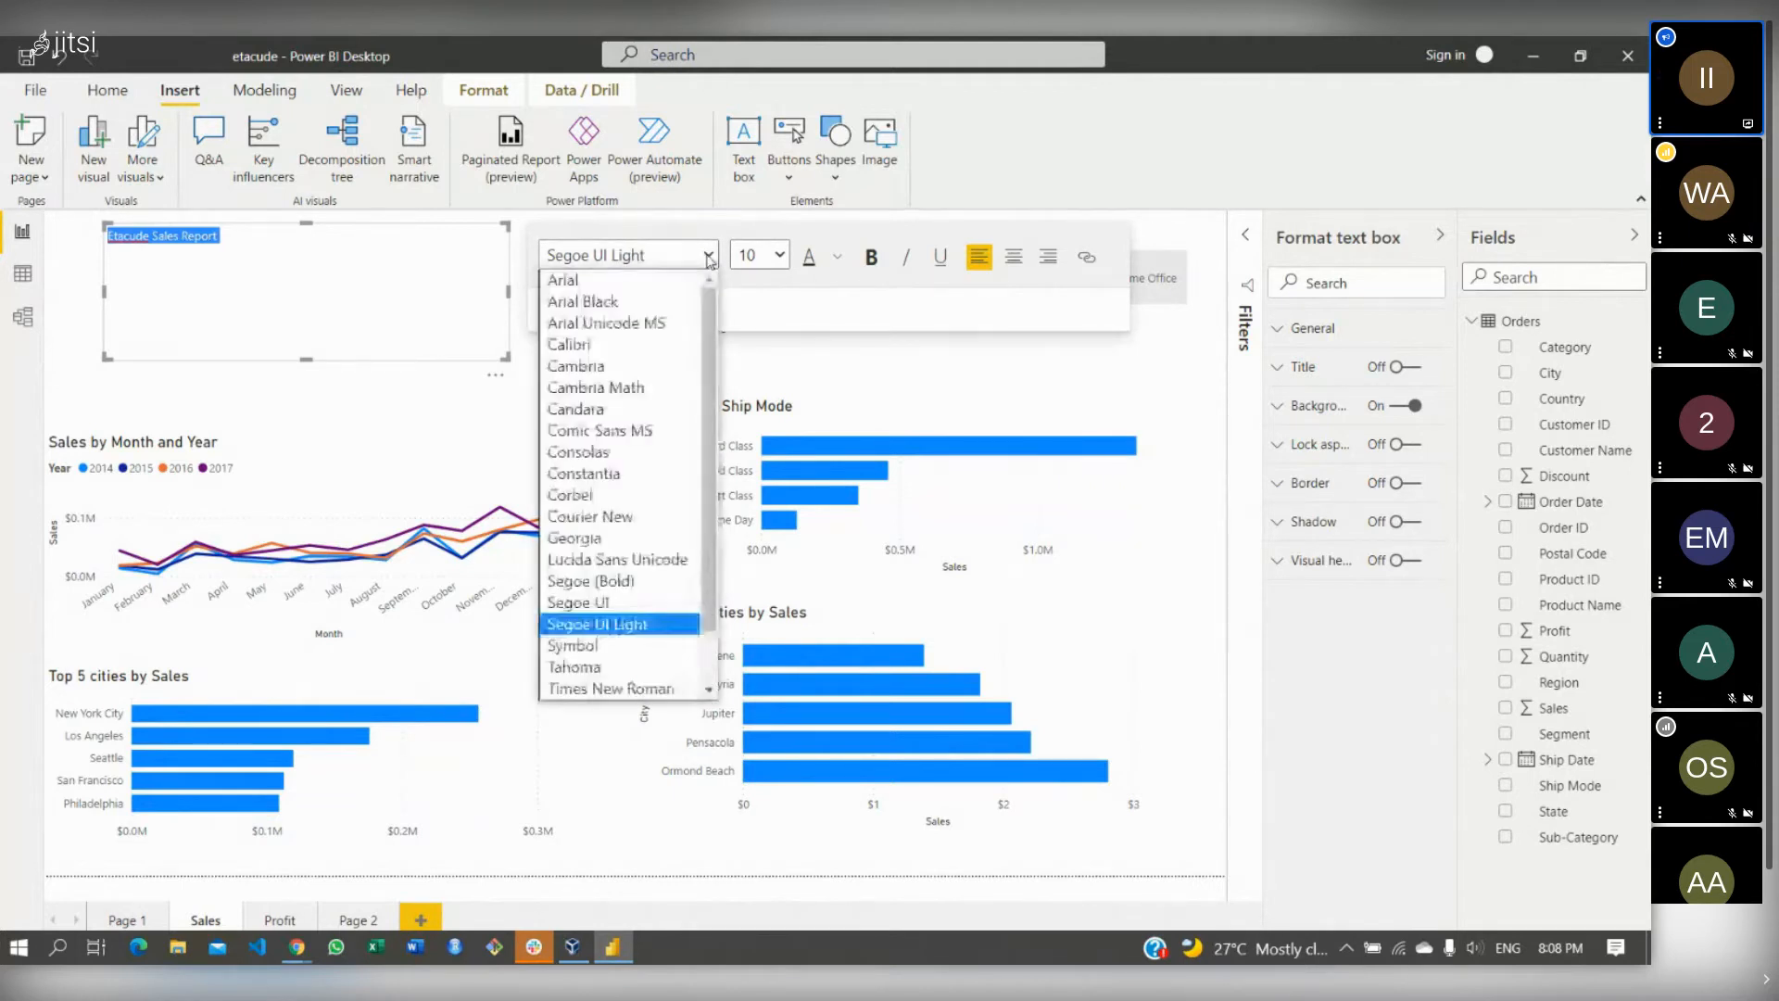
click(654, 586)
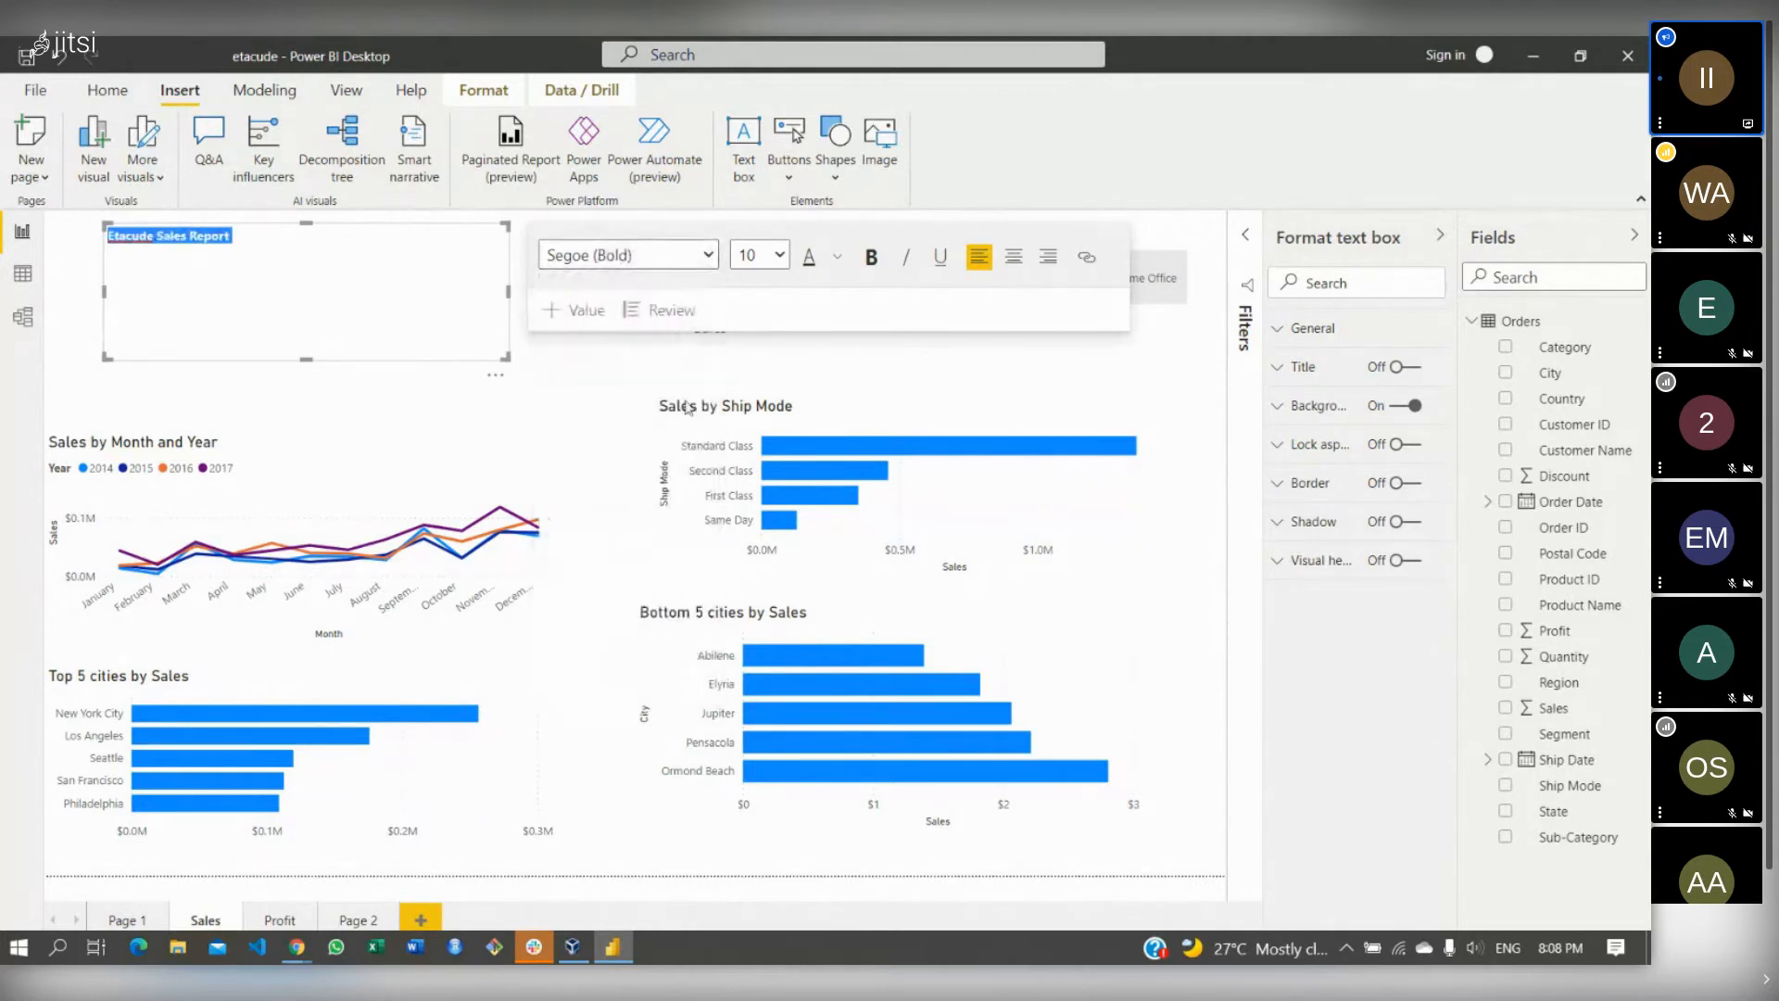
click(778, 254)
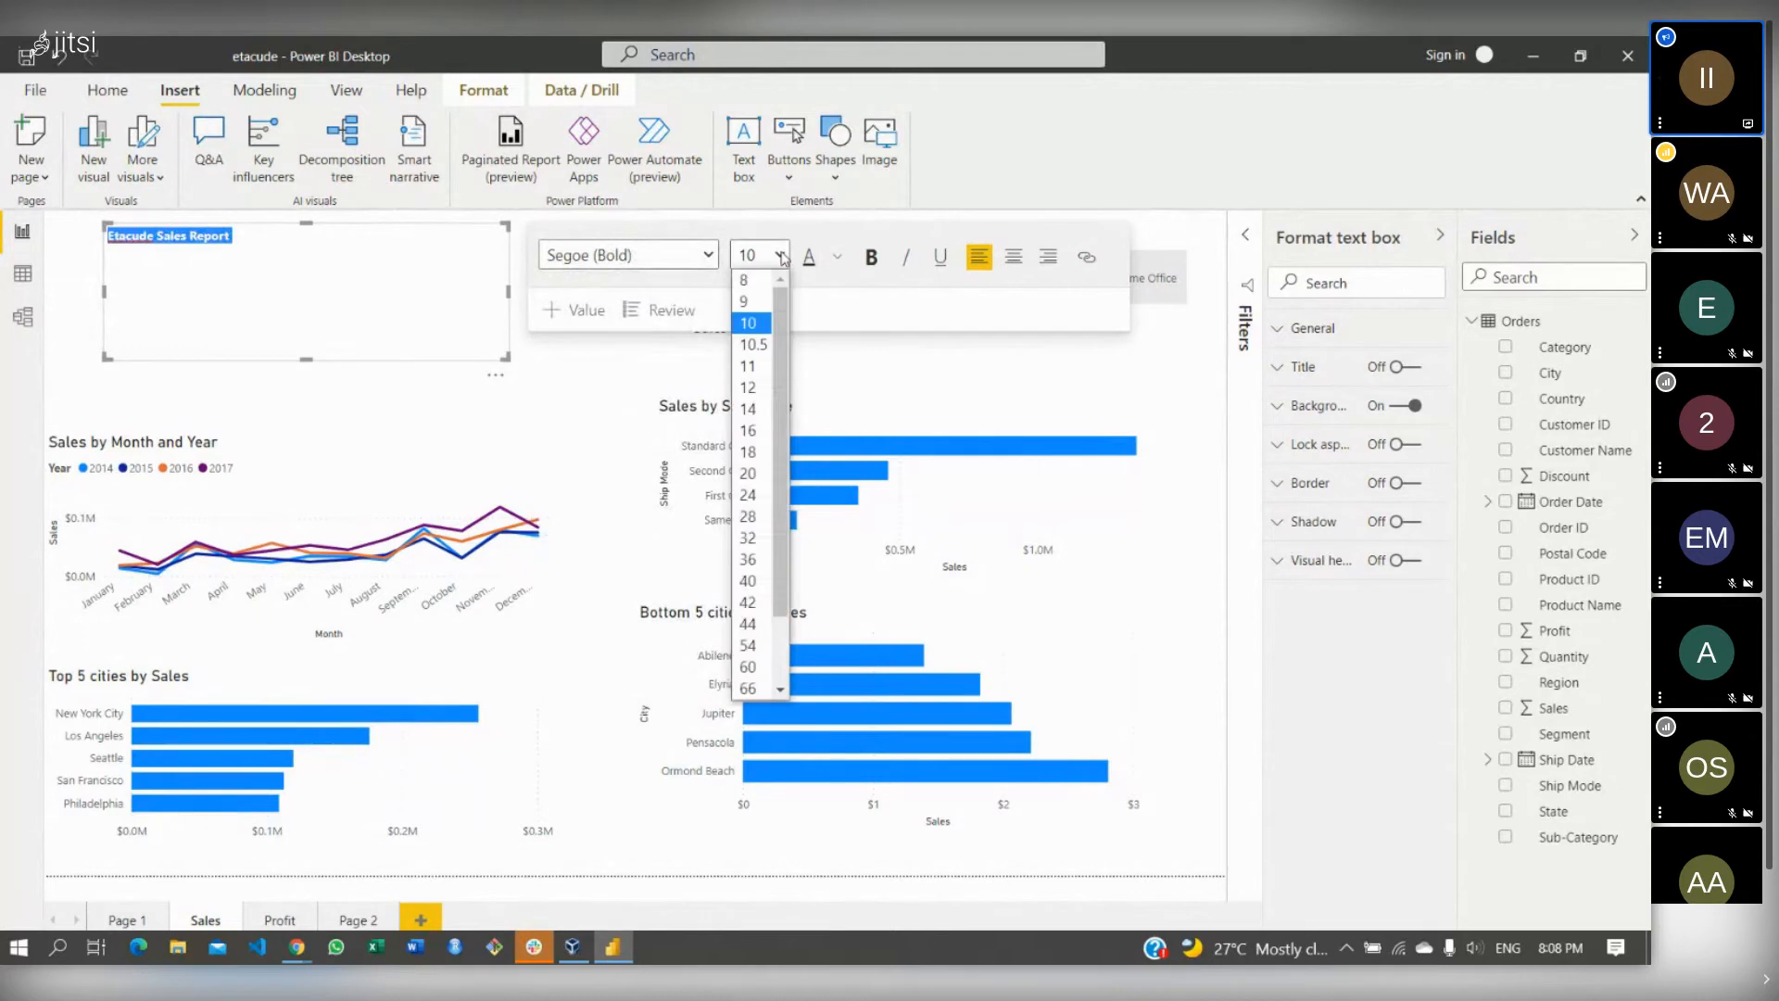
click(750, 472)
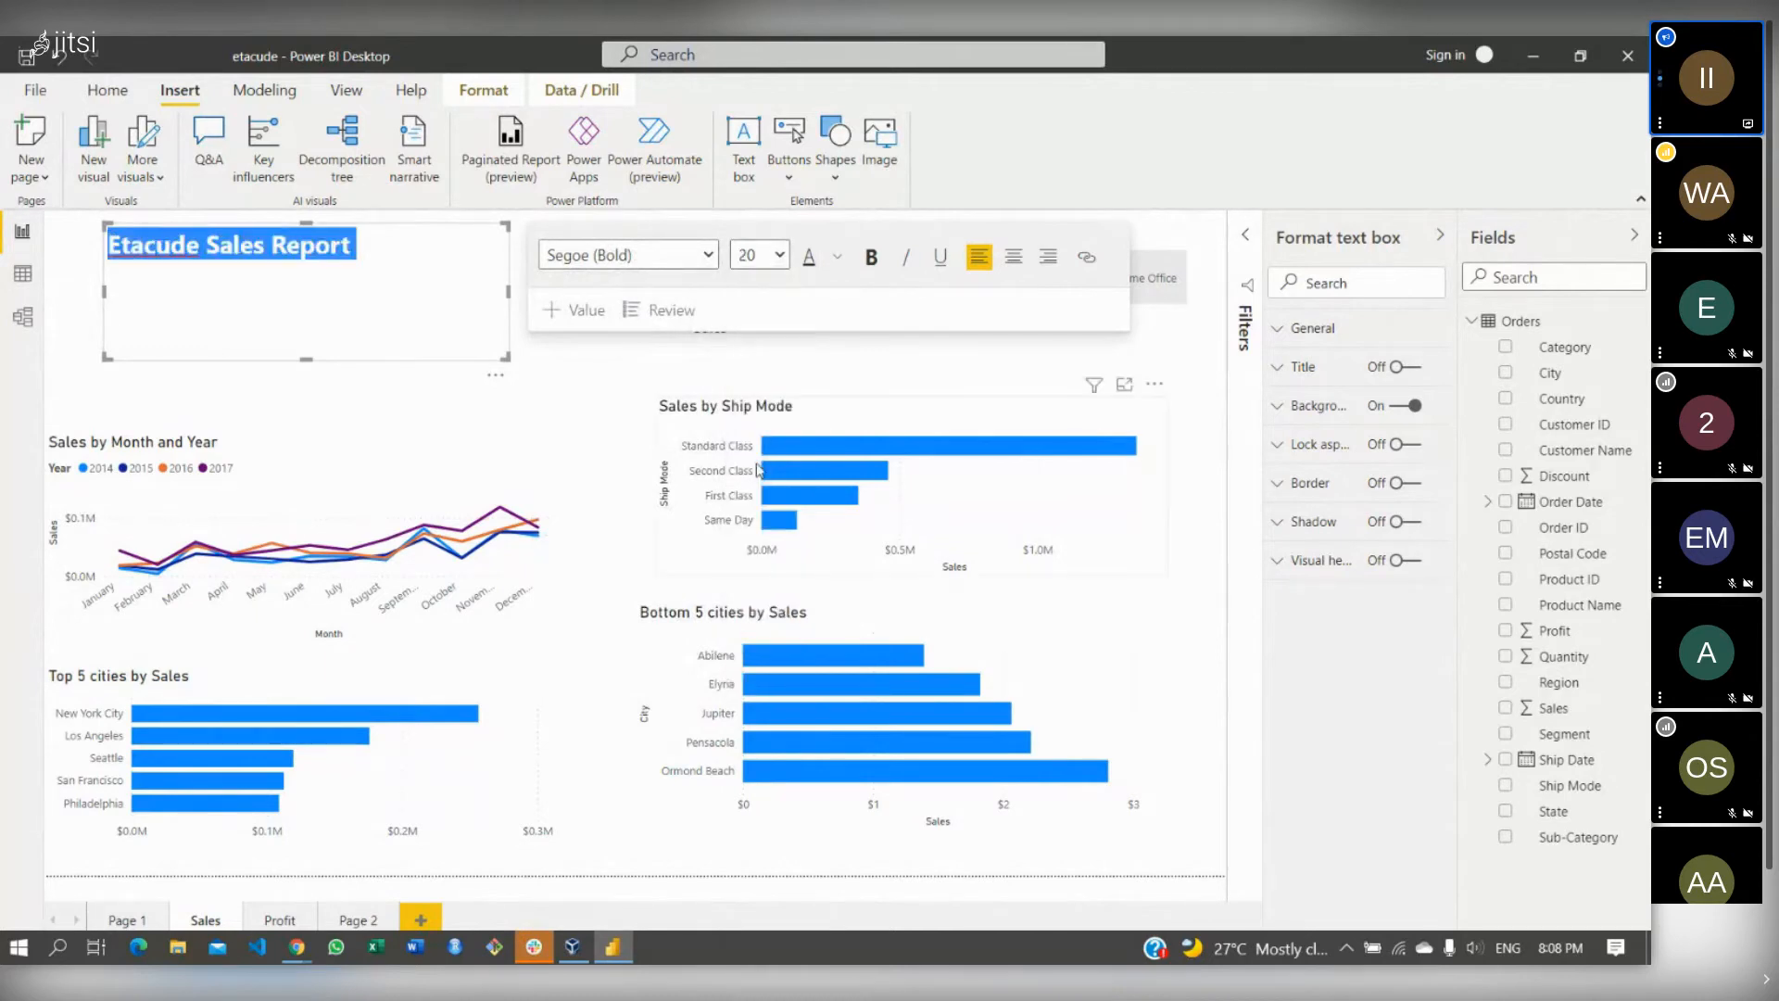
click(836, 258)
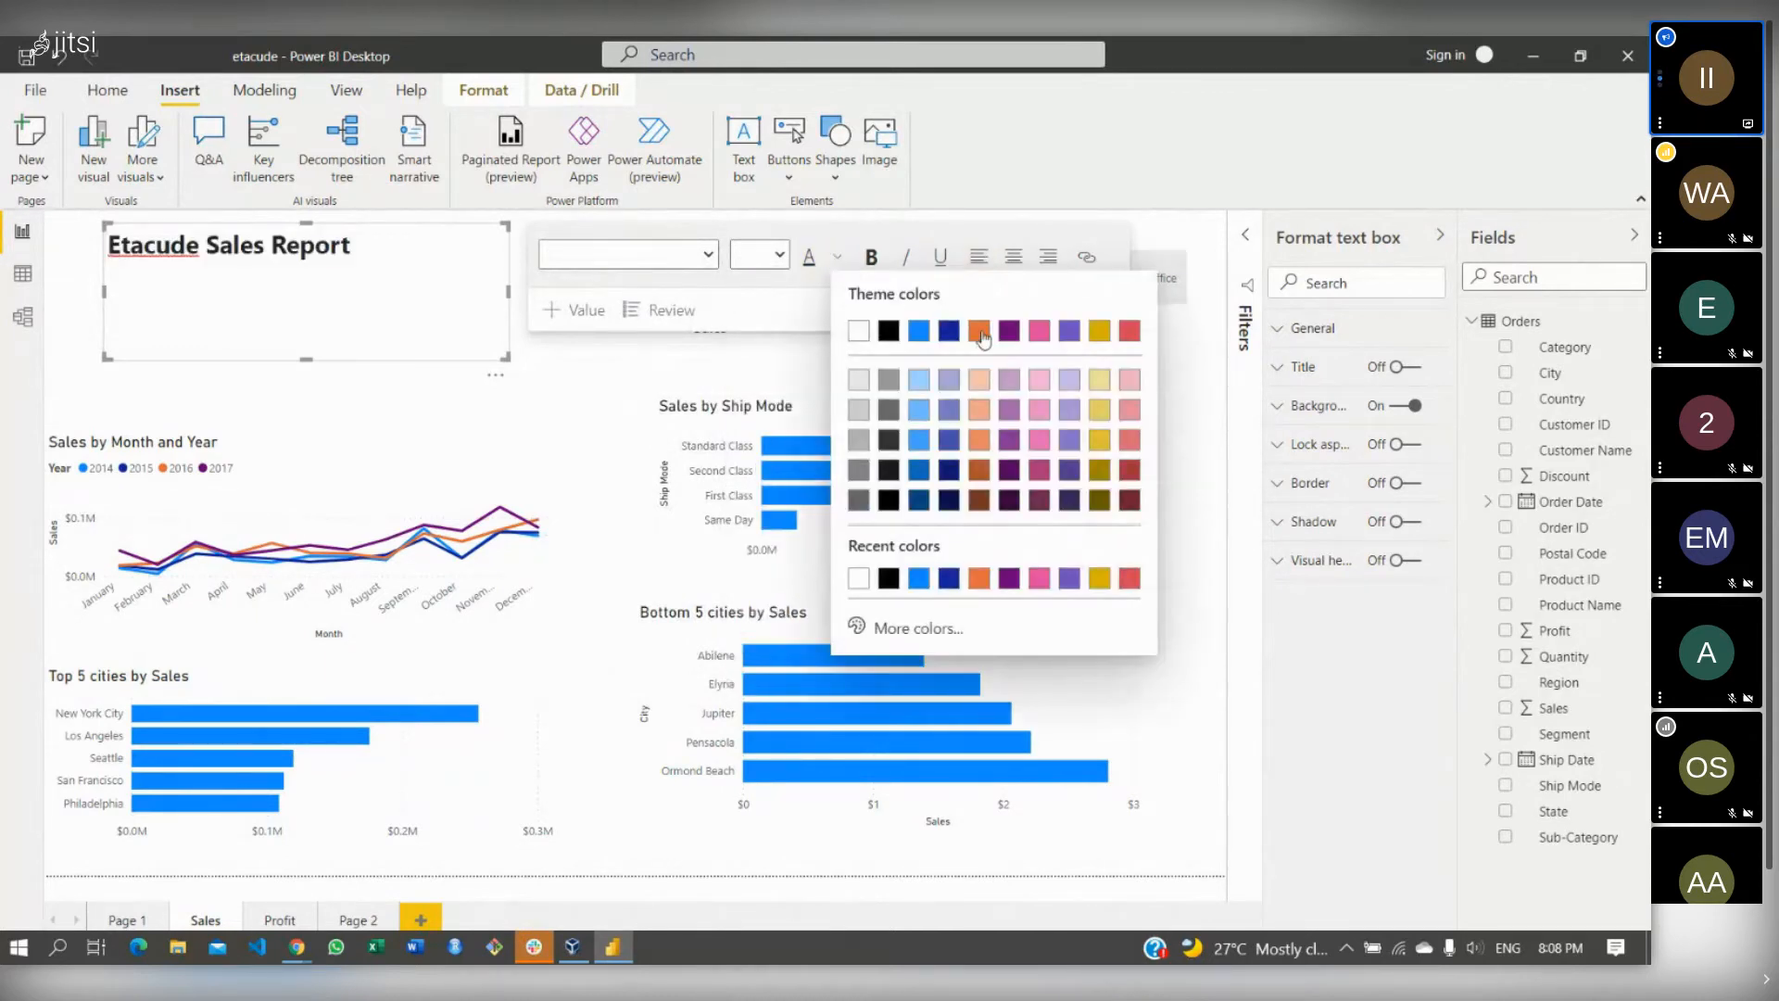
click(1126, 331)
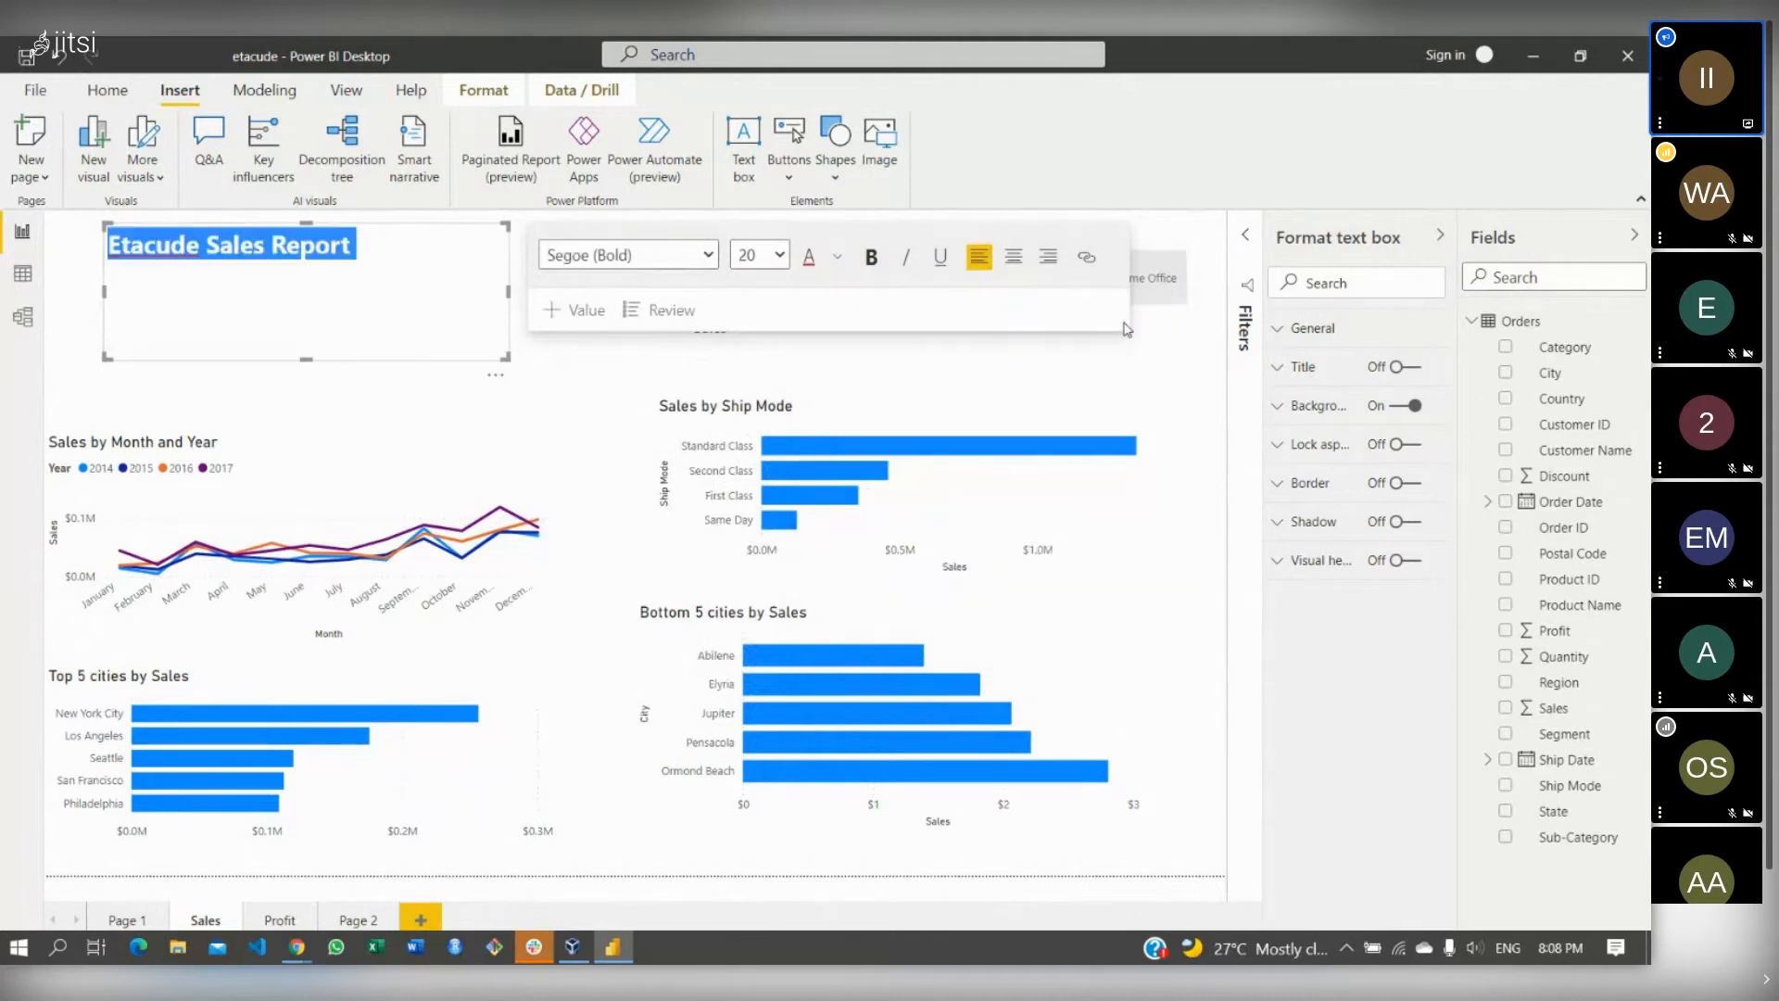
click(443, 323)
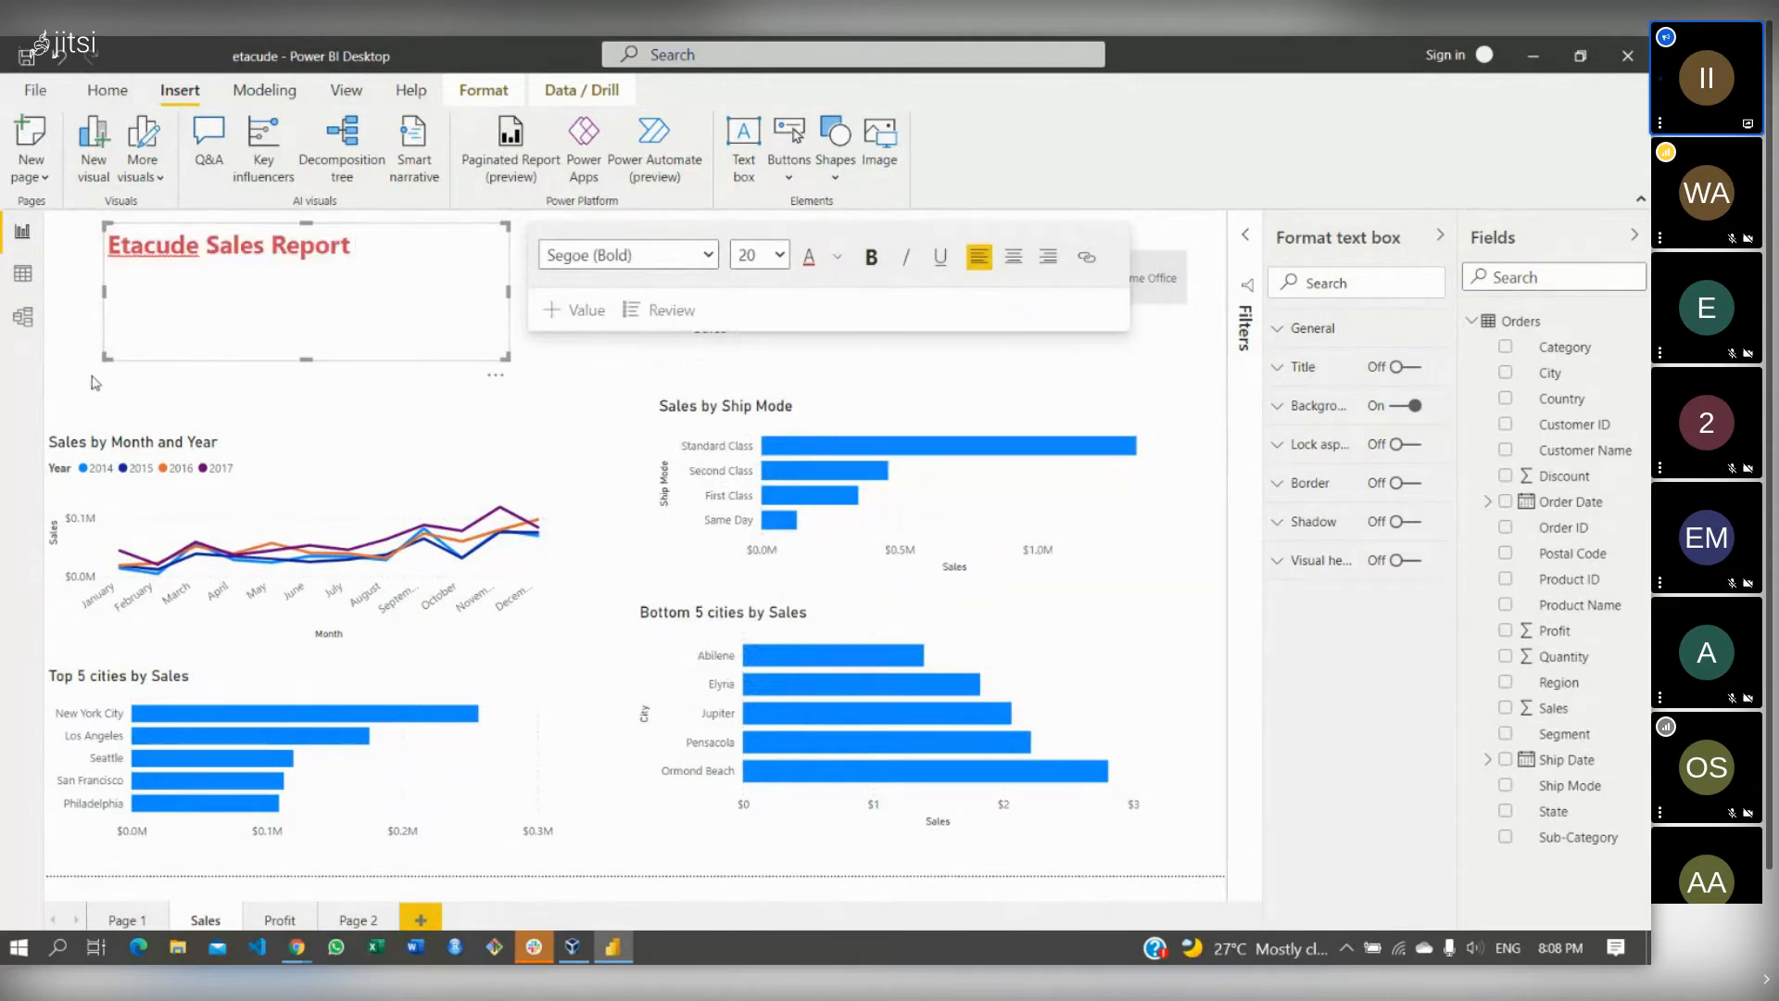
mouse_move(110, 357)
mouse_down()
mouse_move(183, 364)
mouse_move(76, 360)
mouse_up()
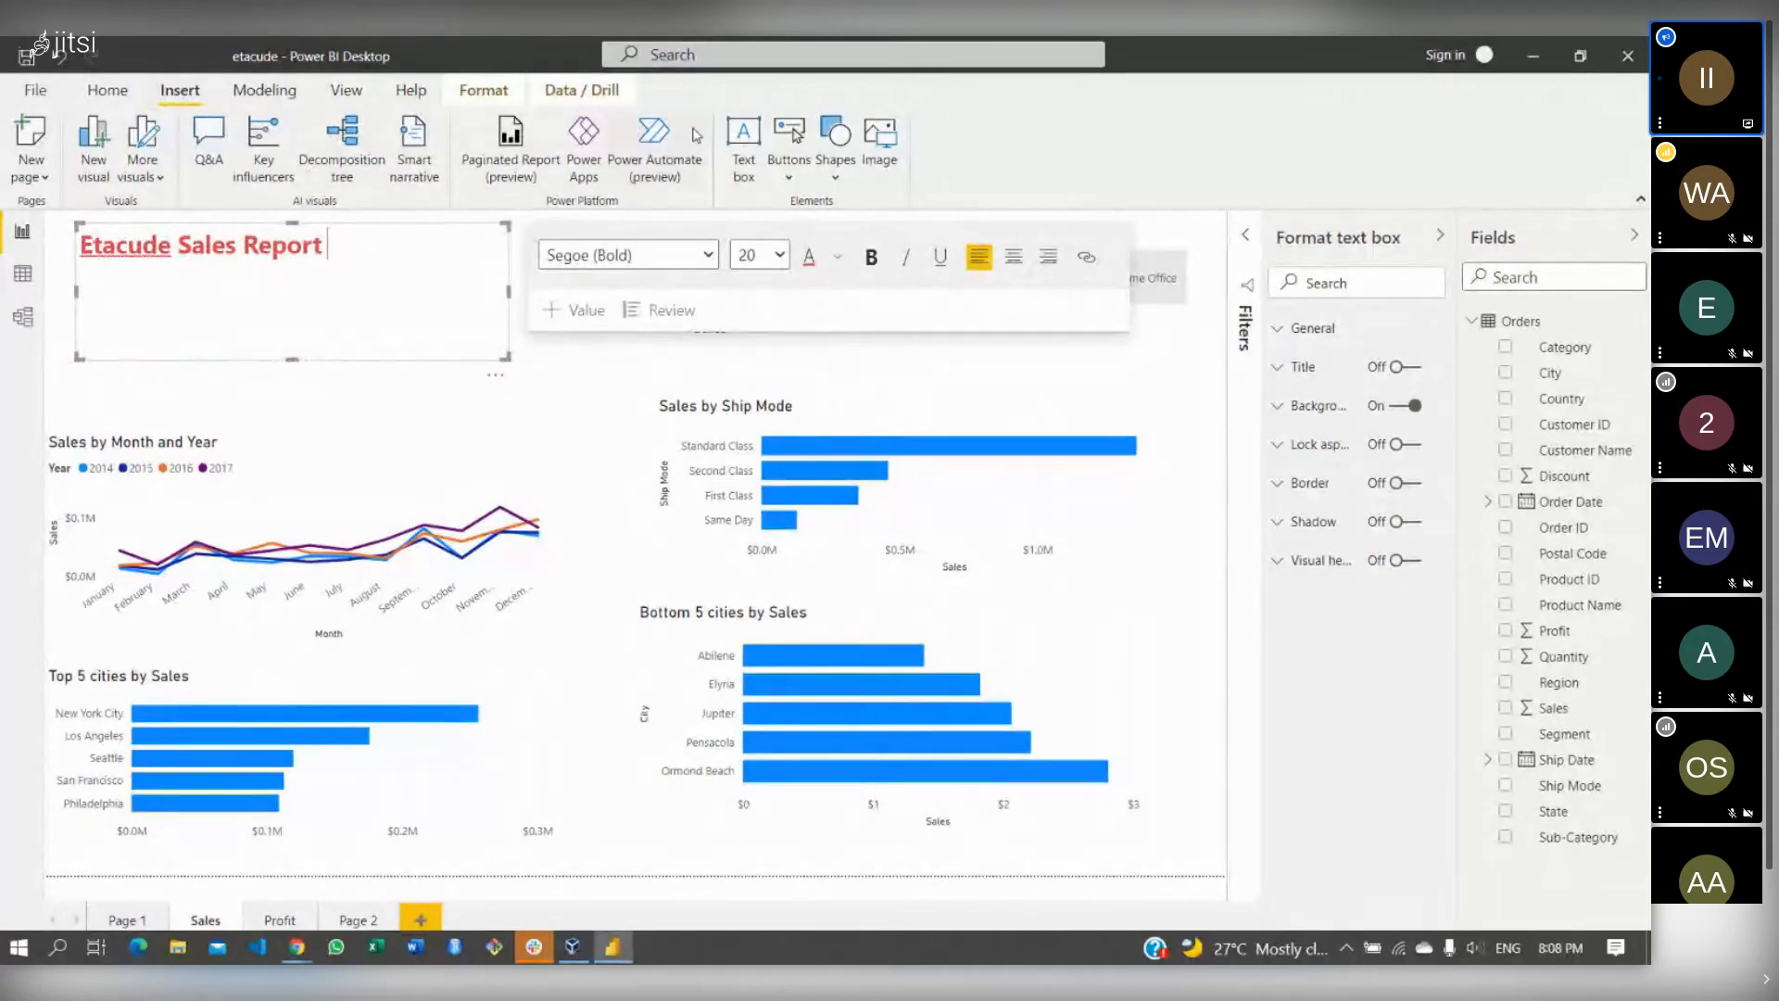
- Insert the image etacude_logo (1).png from the Downloads folder
click(878, 155)
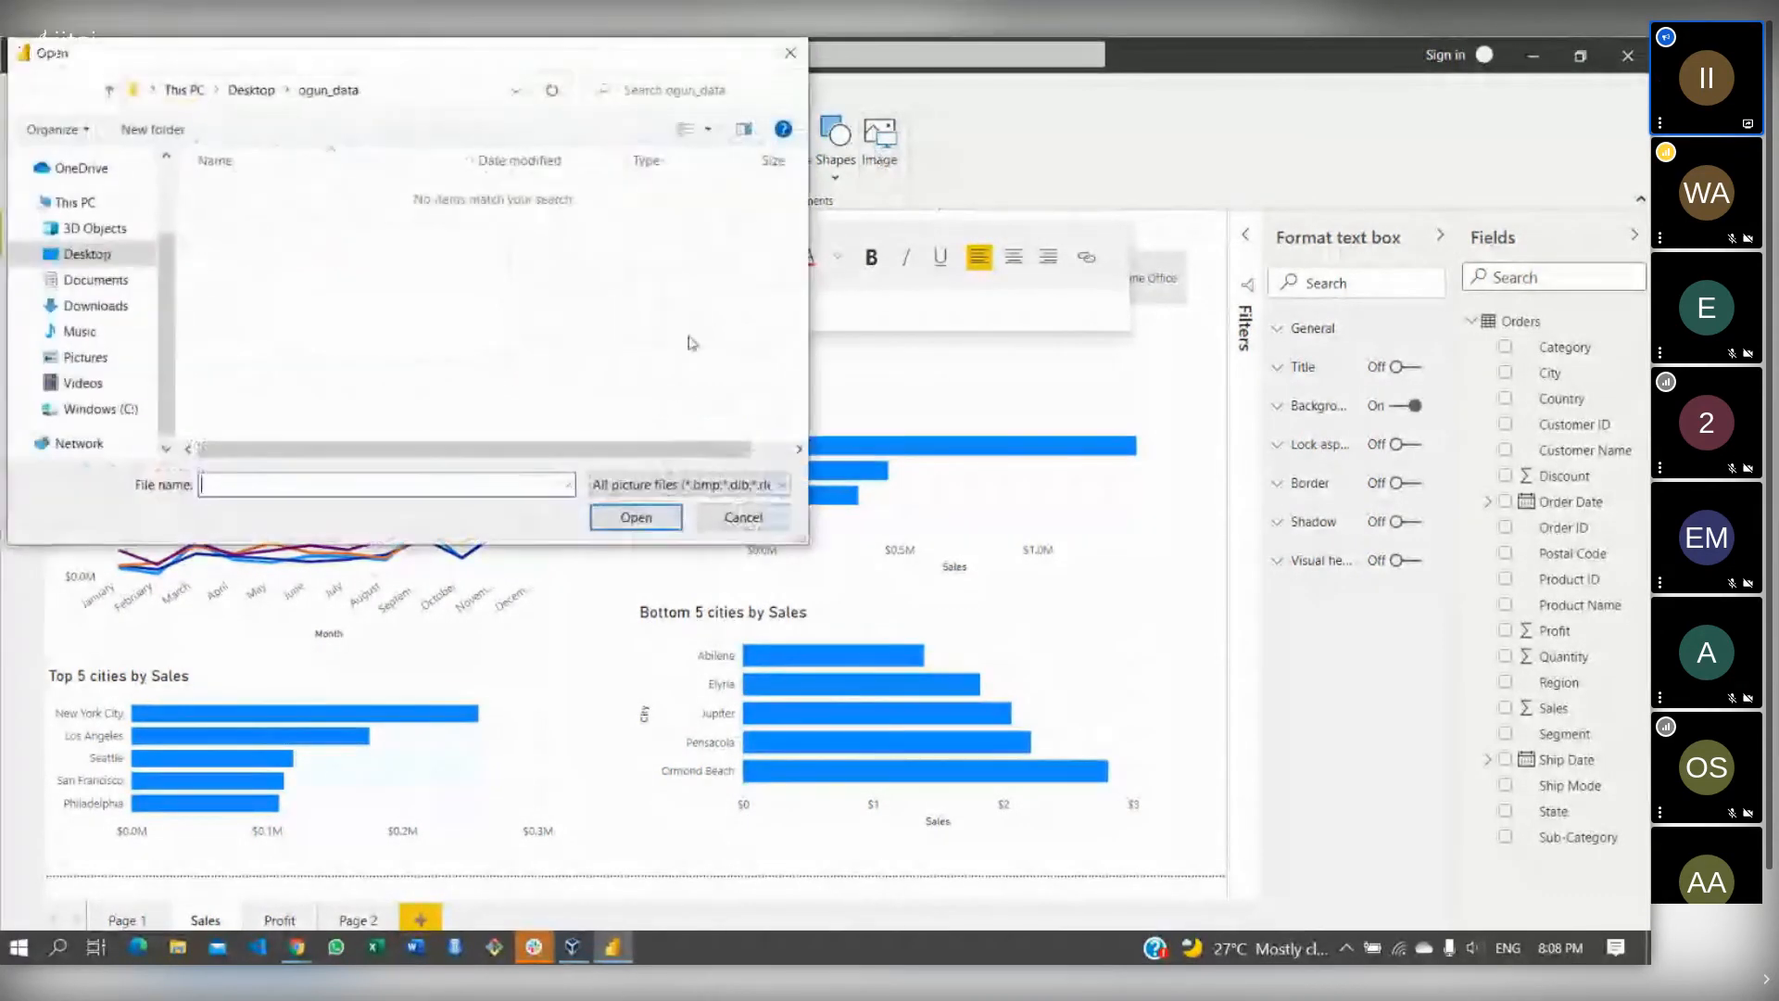
click(108, 309)
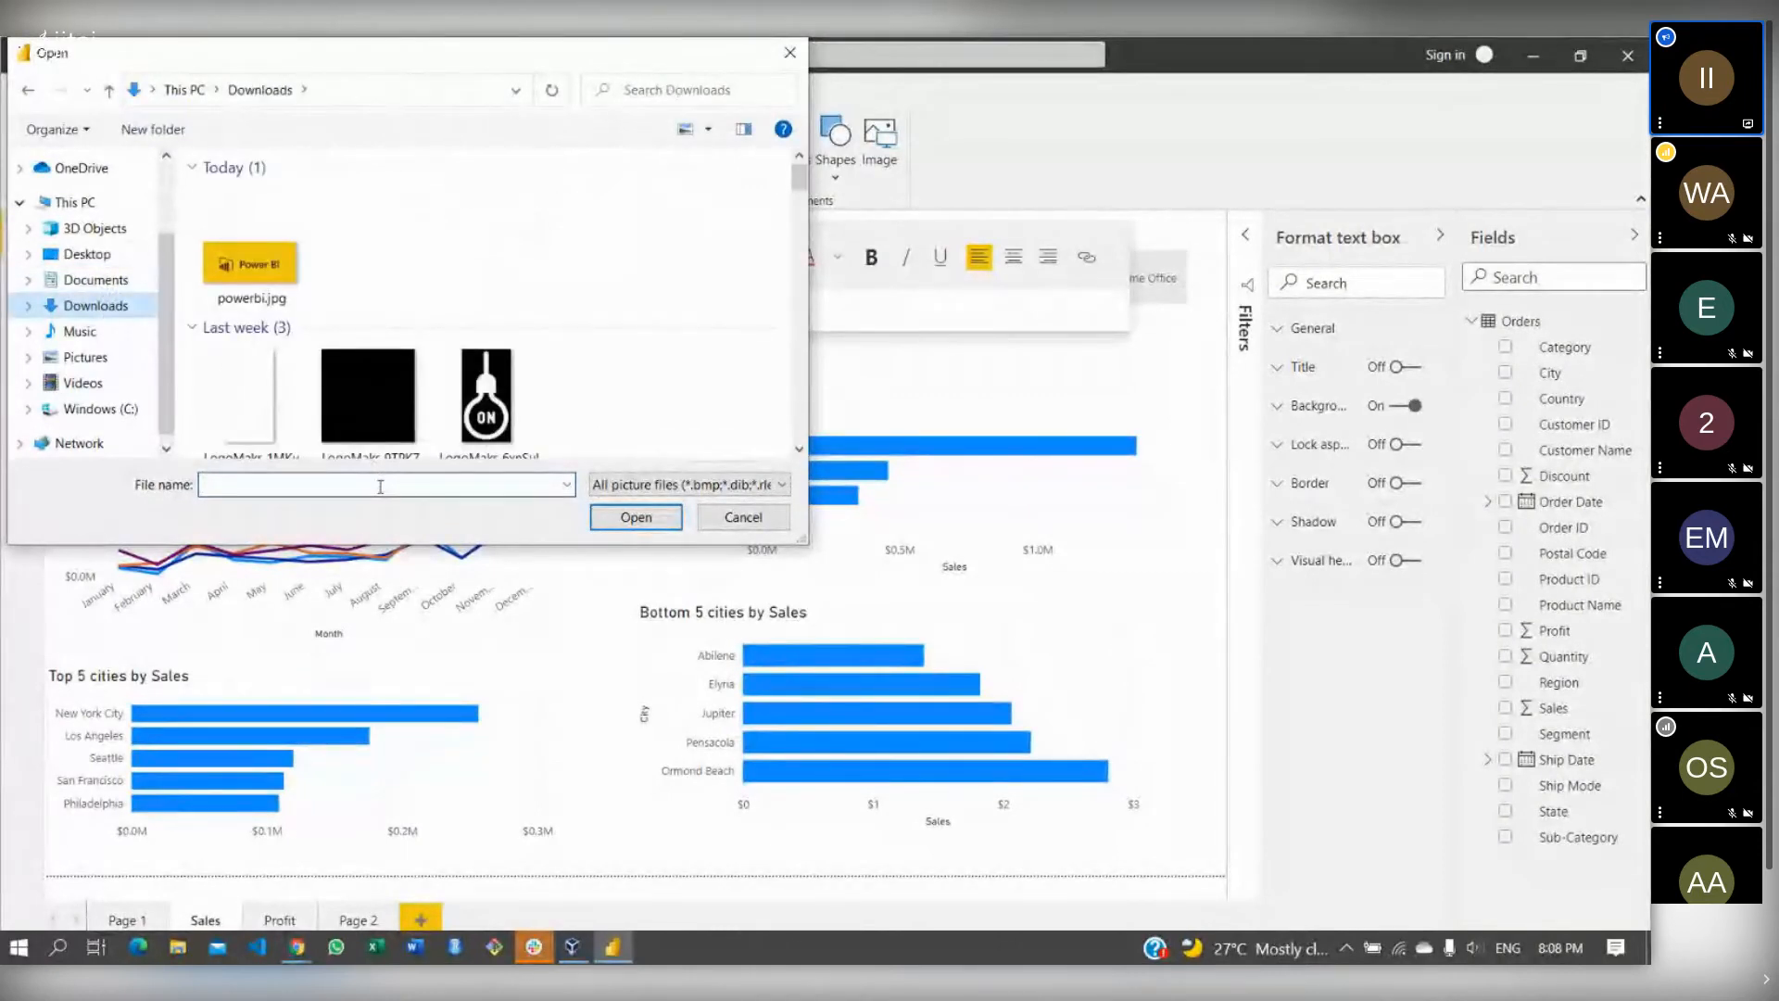
click(379, 484)
text(etac)
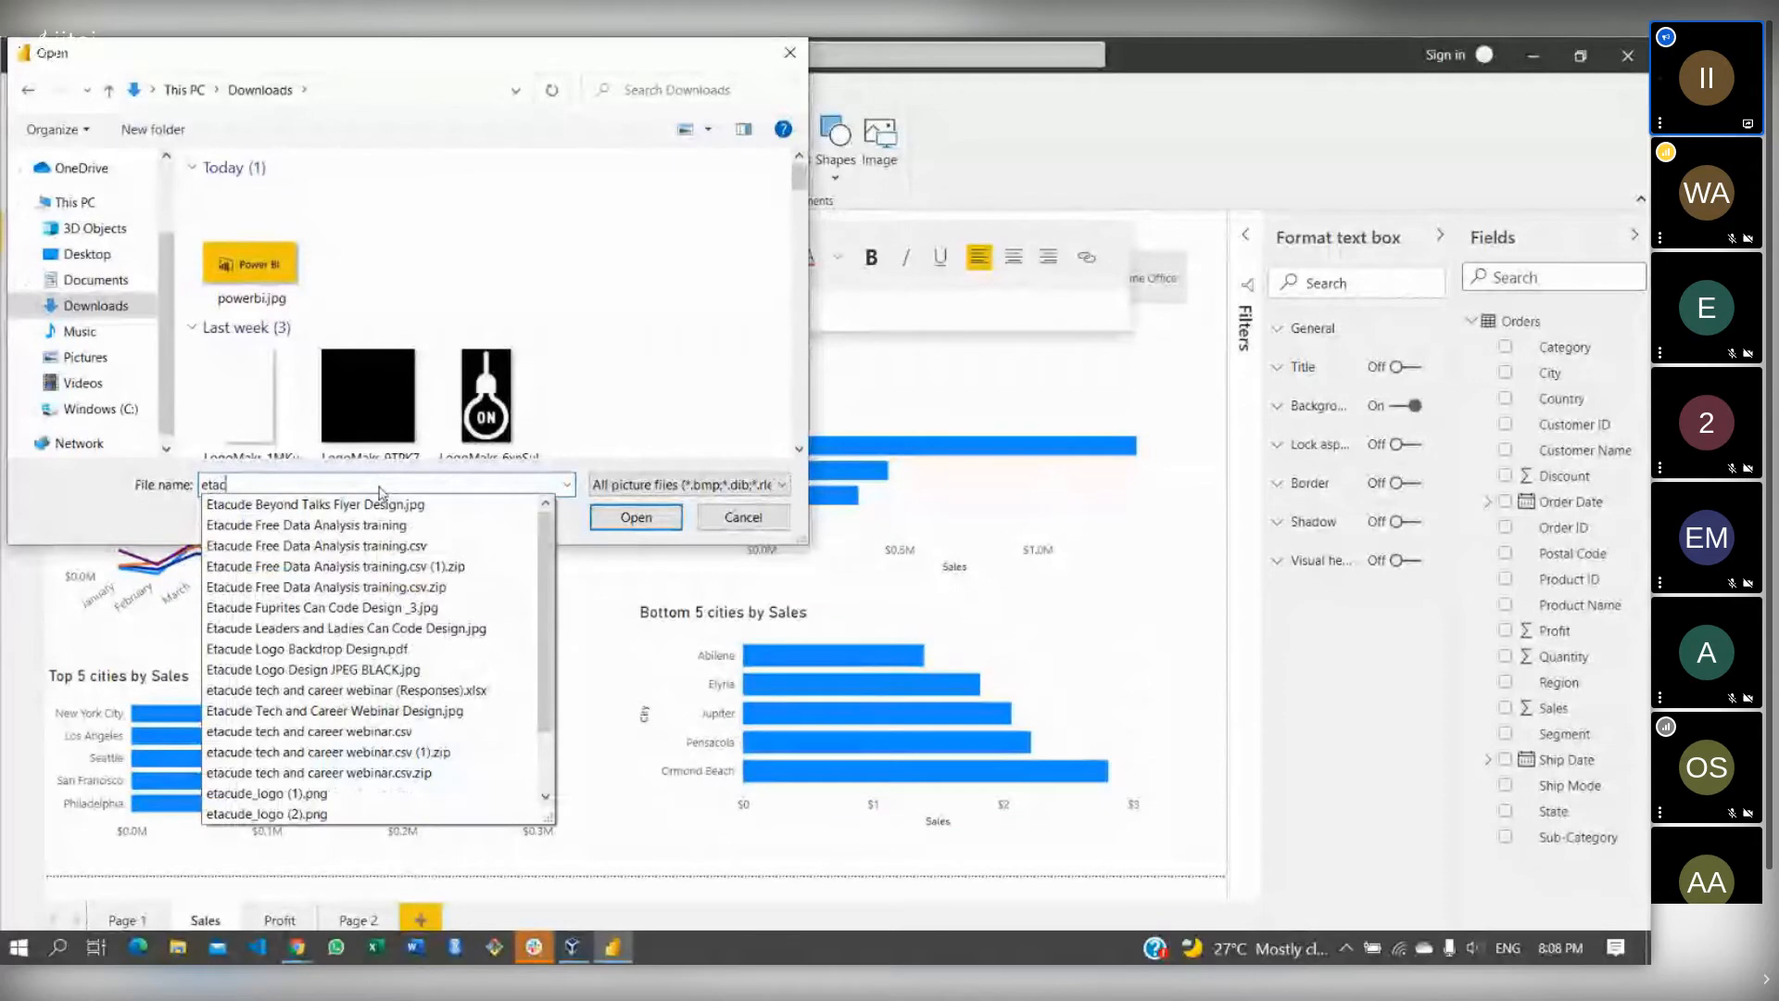
text(ude)
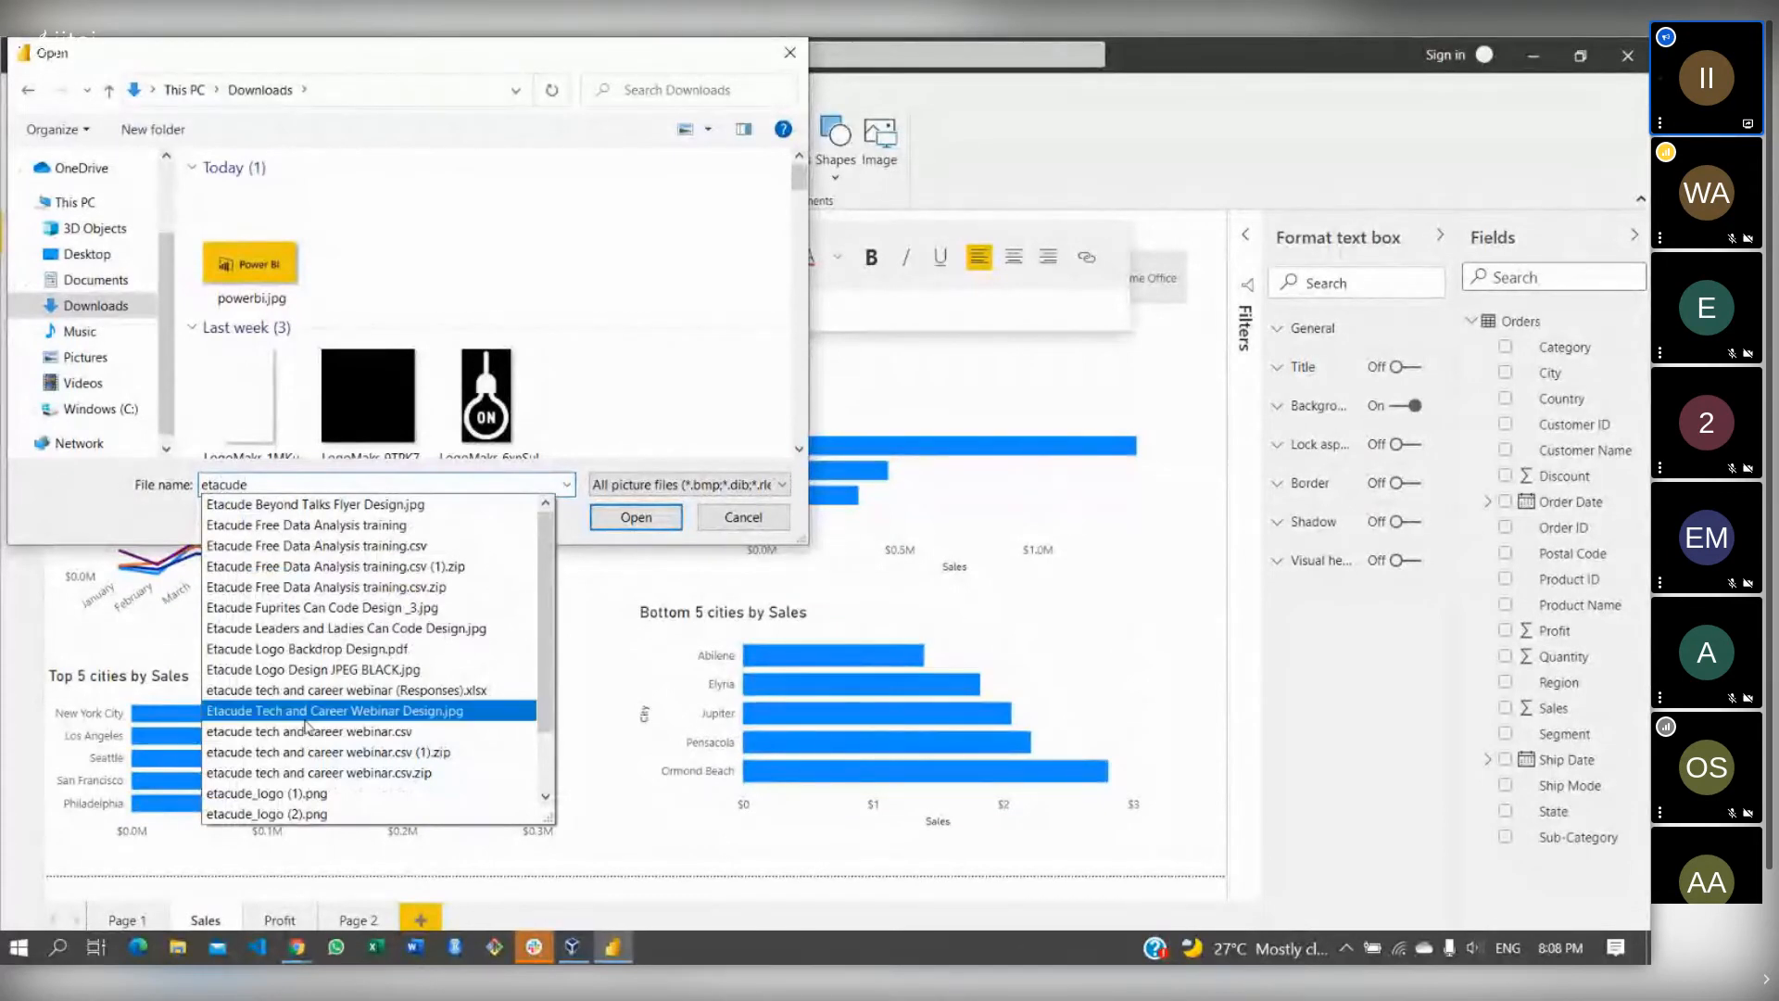
click(283, 795)
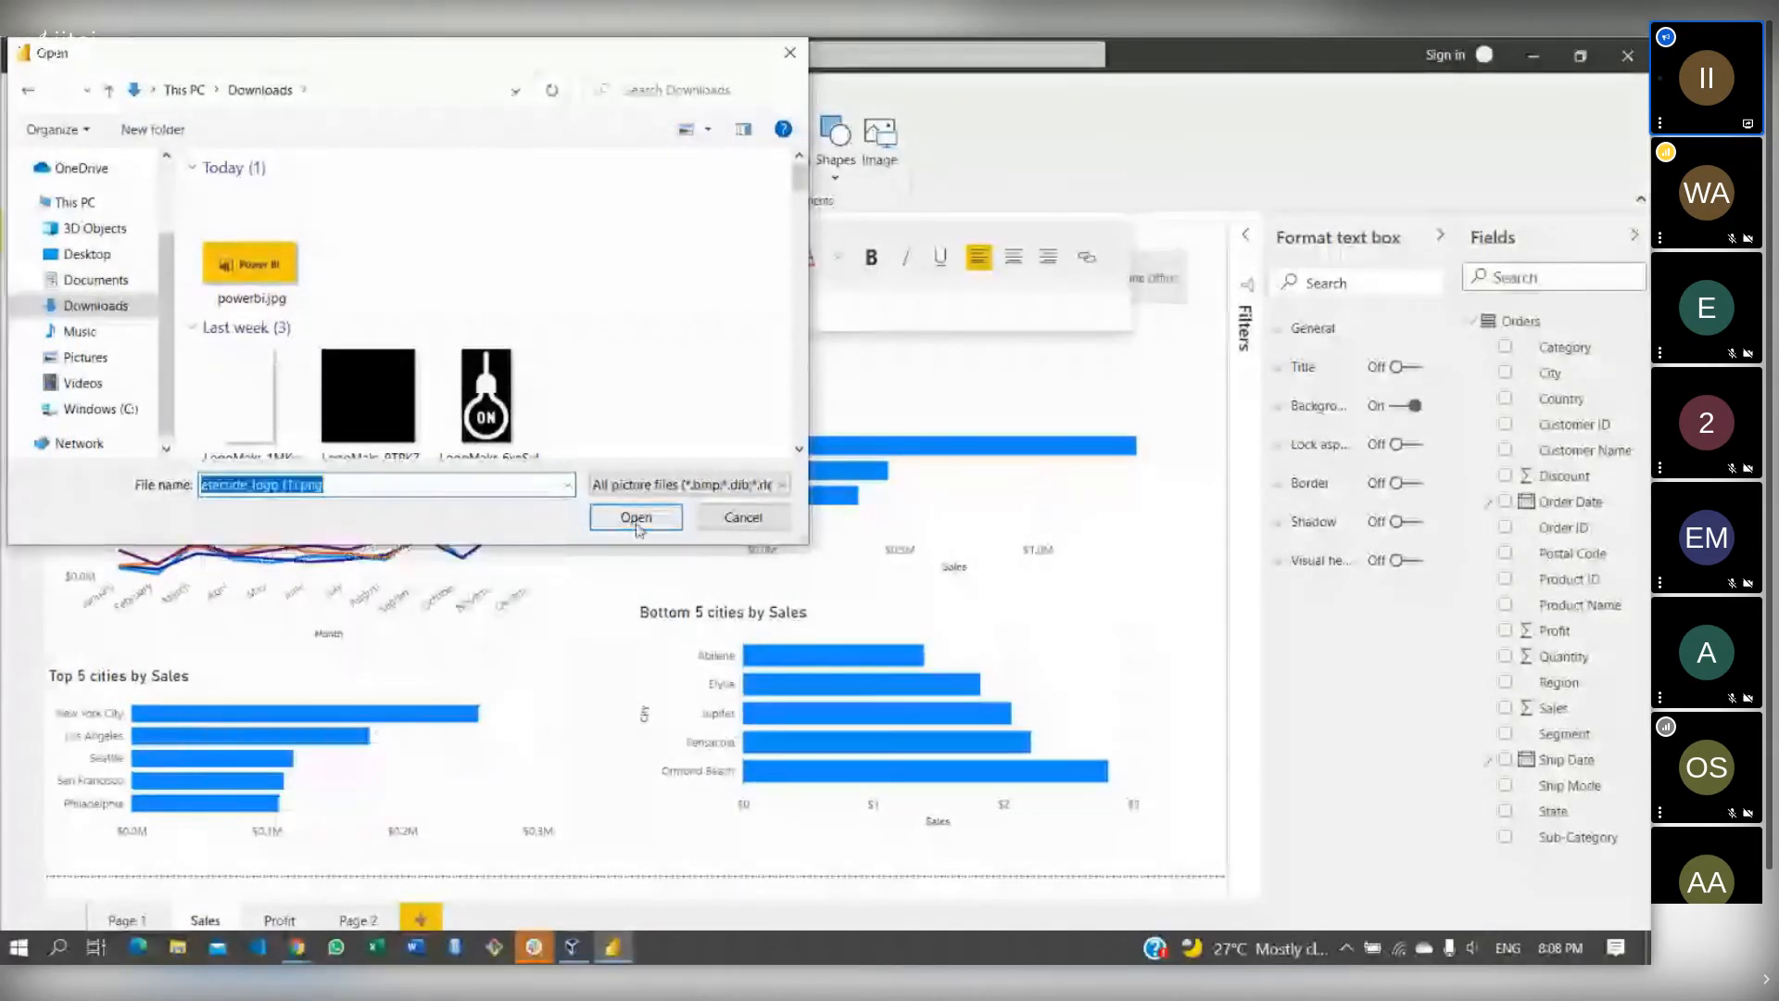
click(636, 517)
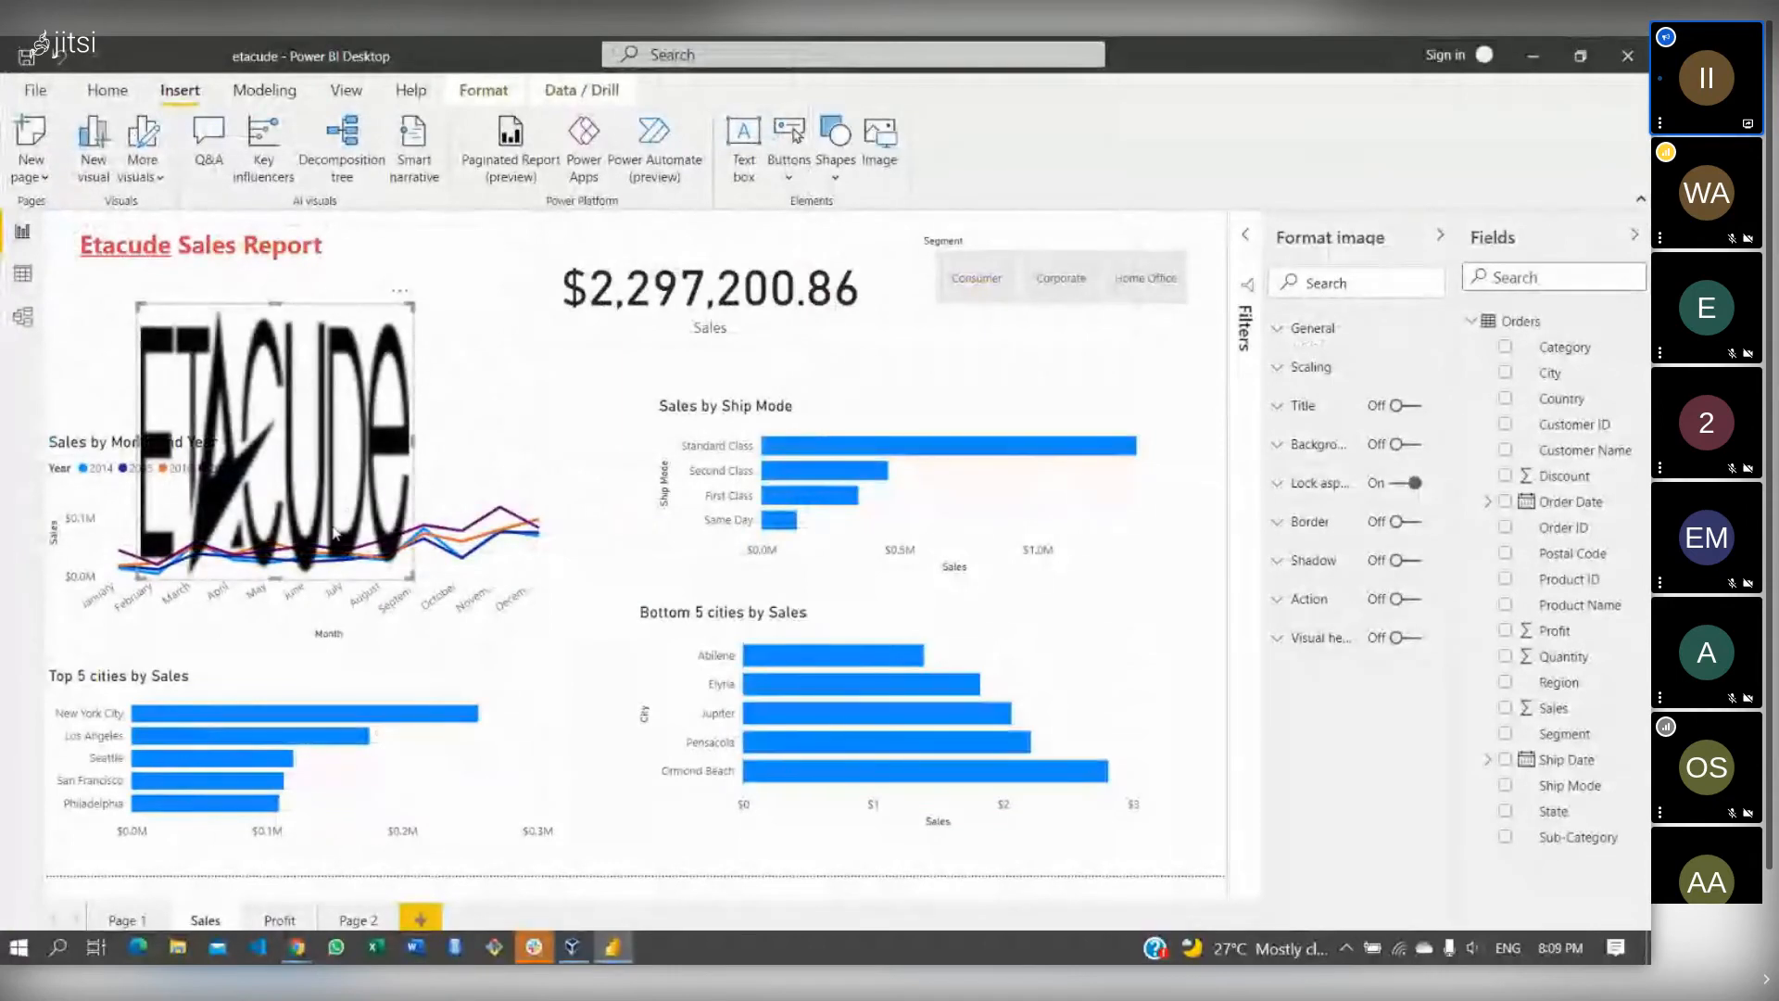
- Shrink the logo and move it into the top-left corner beside the title
drag(275, 579, 251, 427)
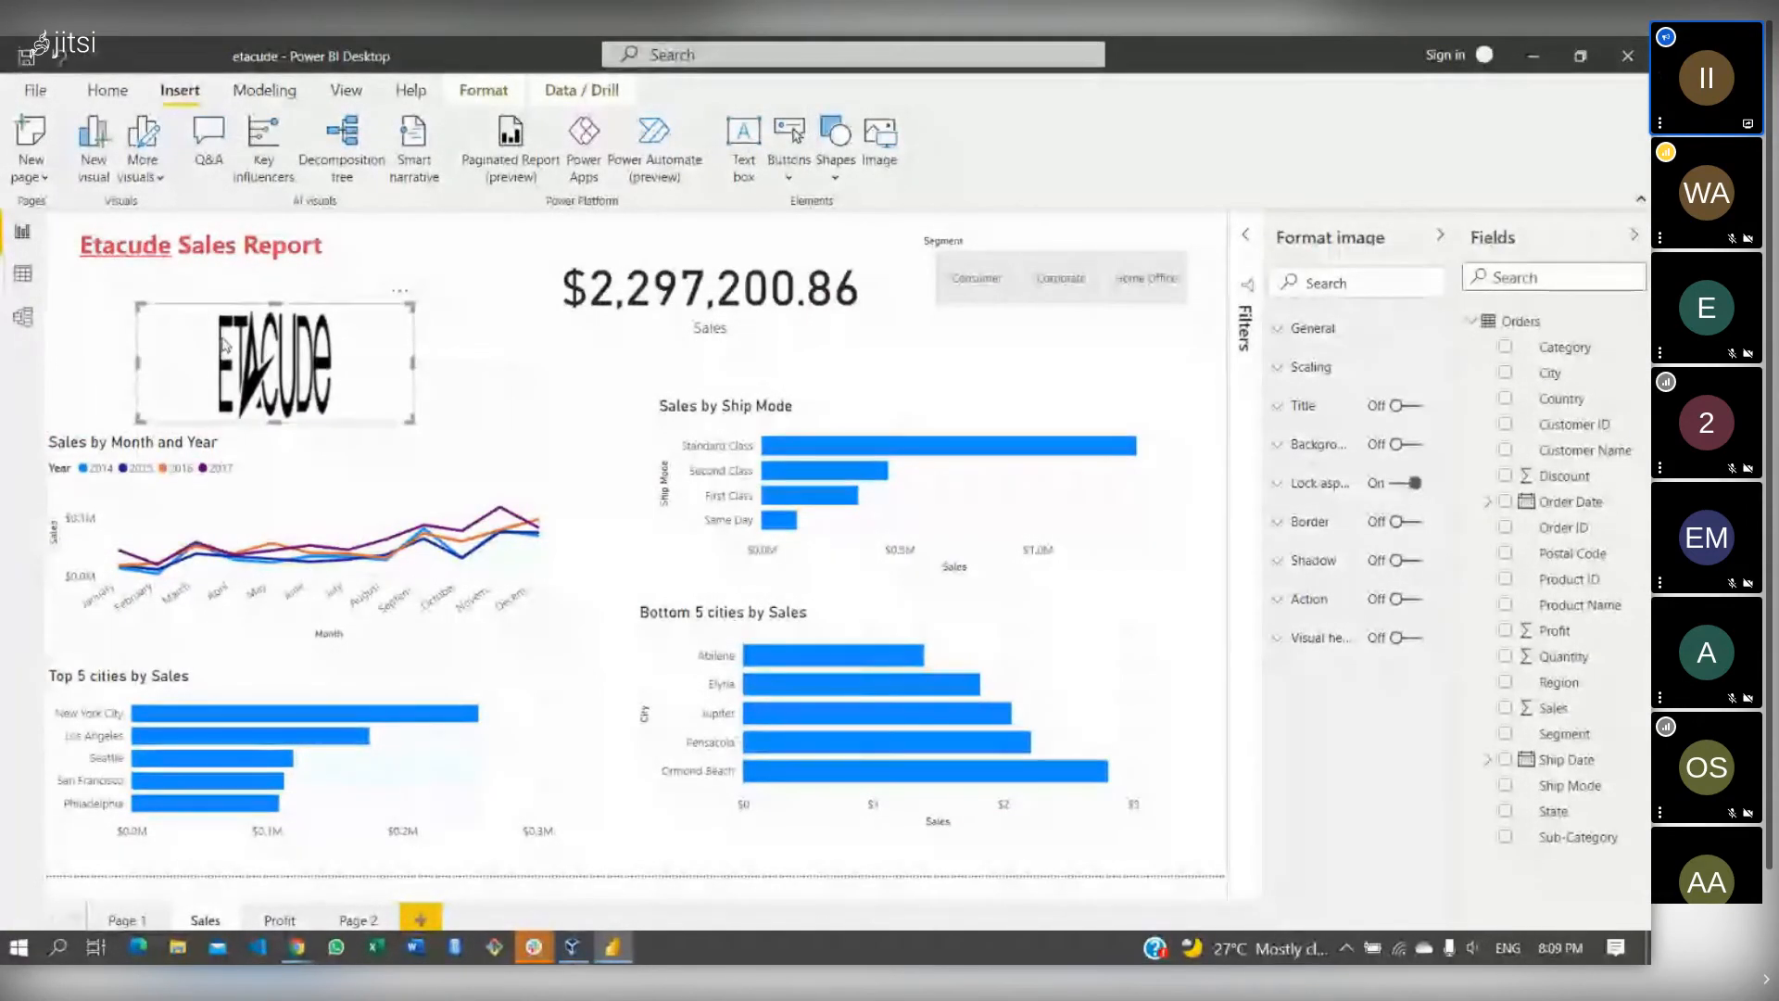
drag(191, 354, 118, 345)
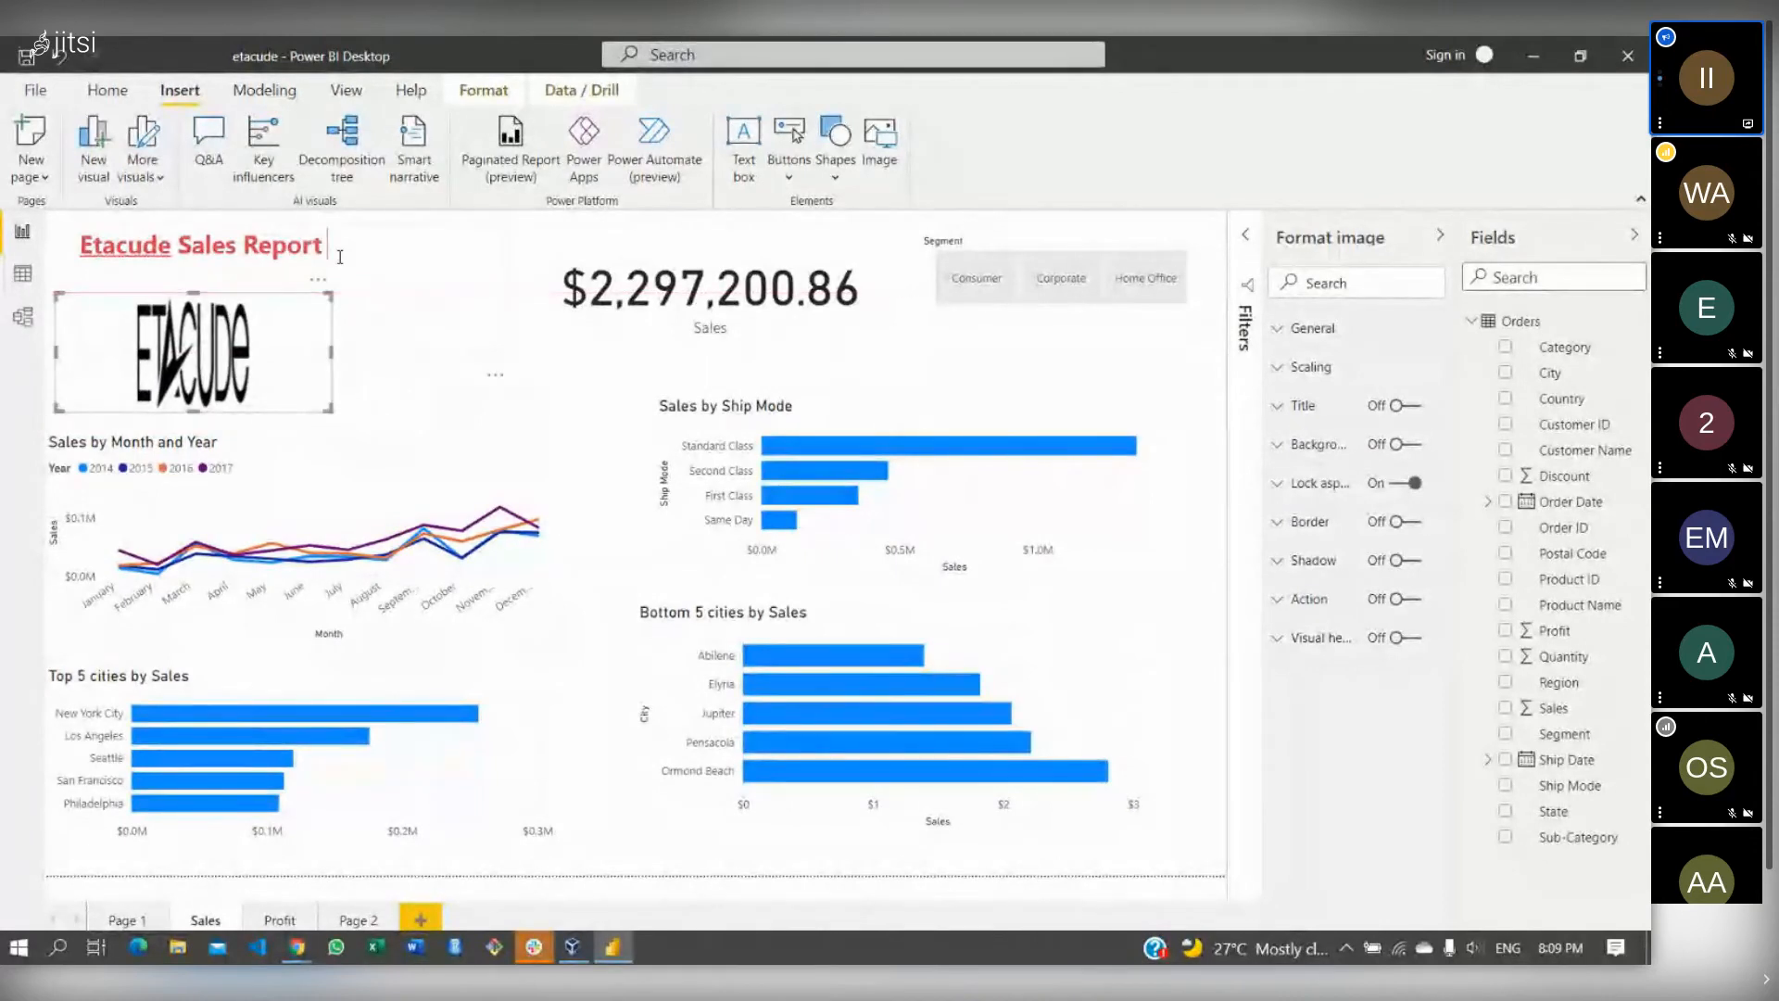
click(75, 294)
drag(74, 295, 266, 329)
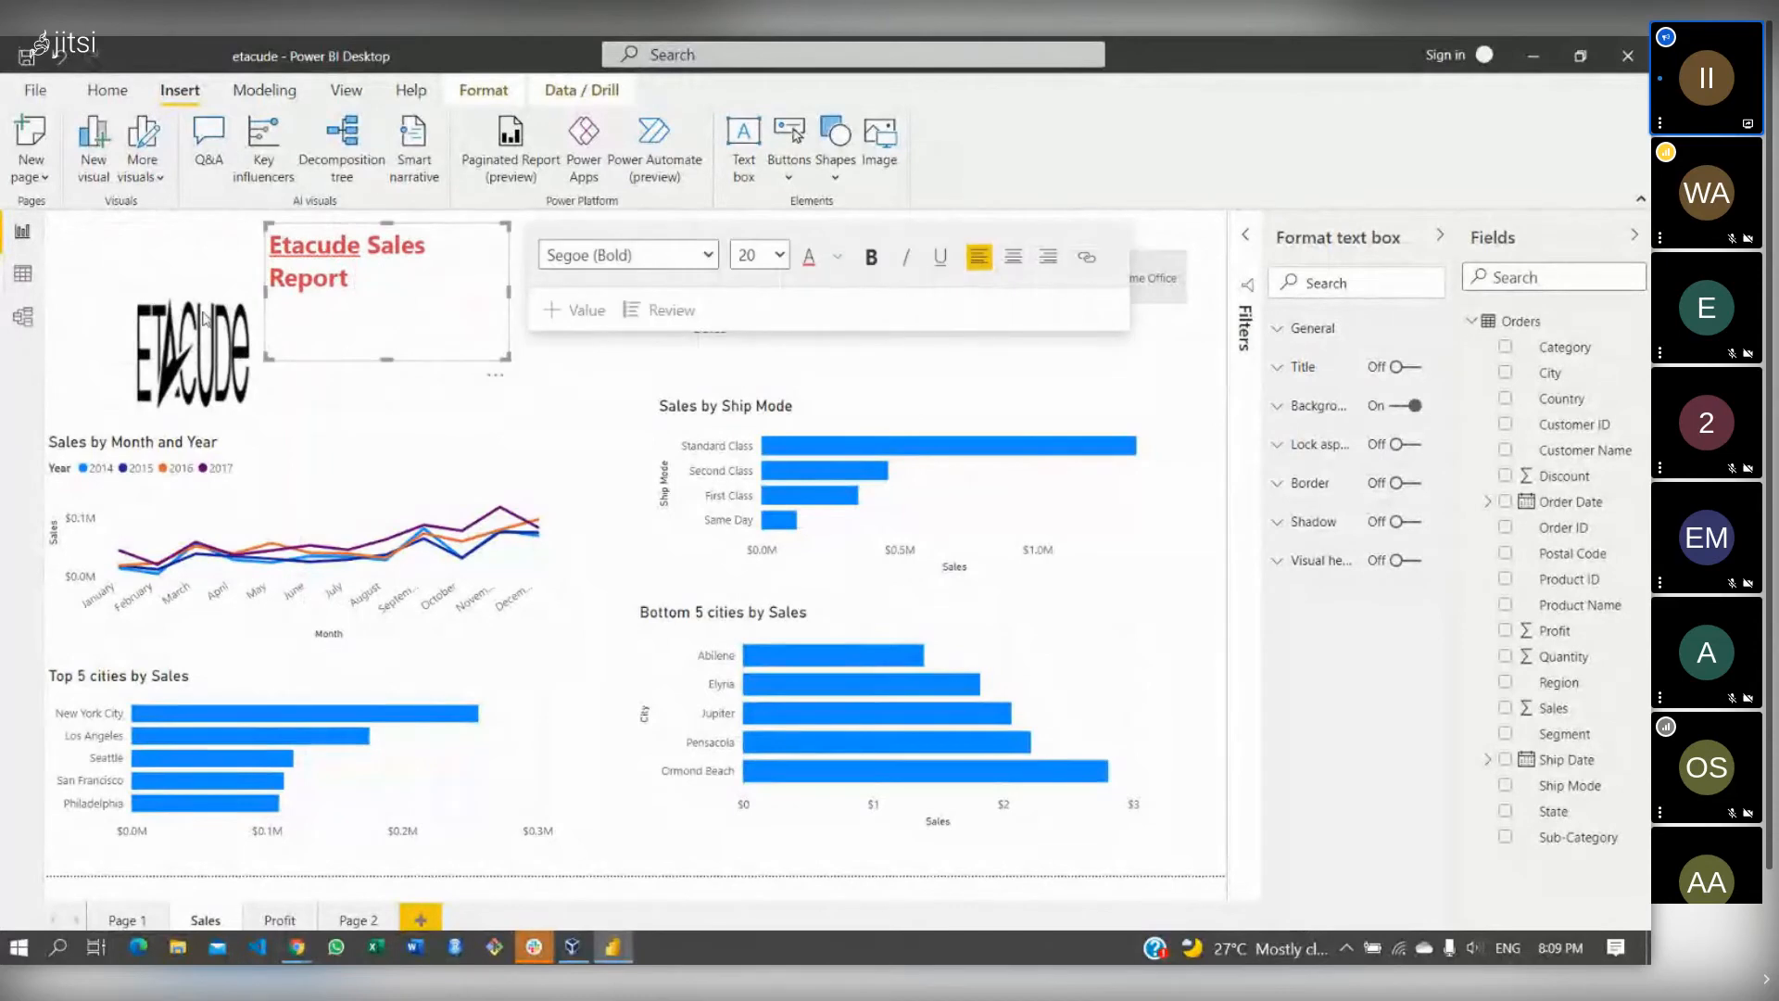
drag(98, 347, 92, 282)
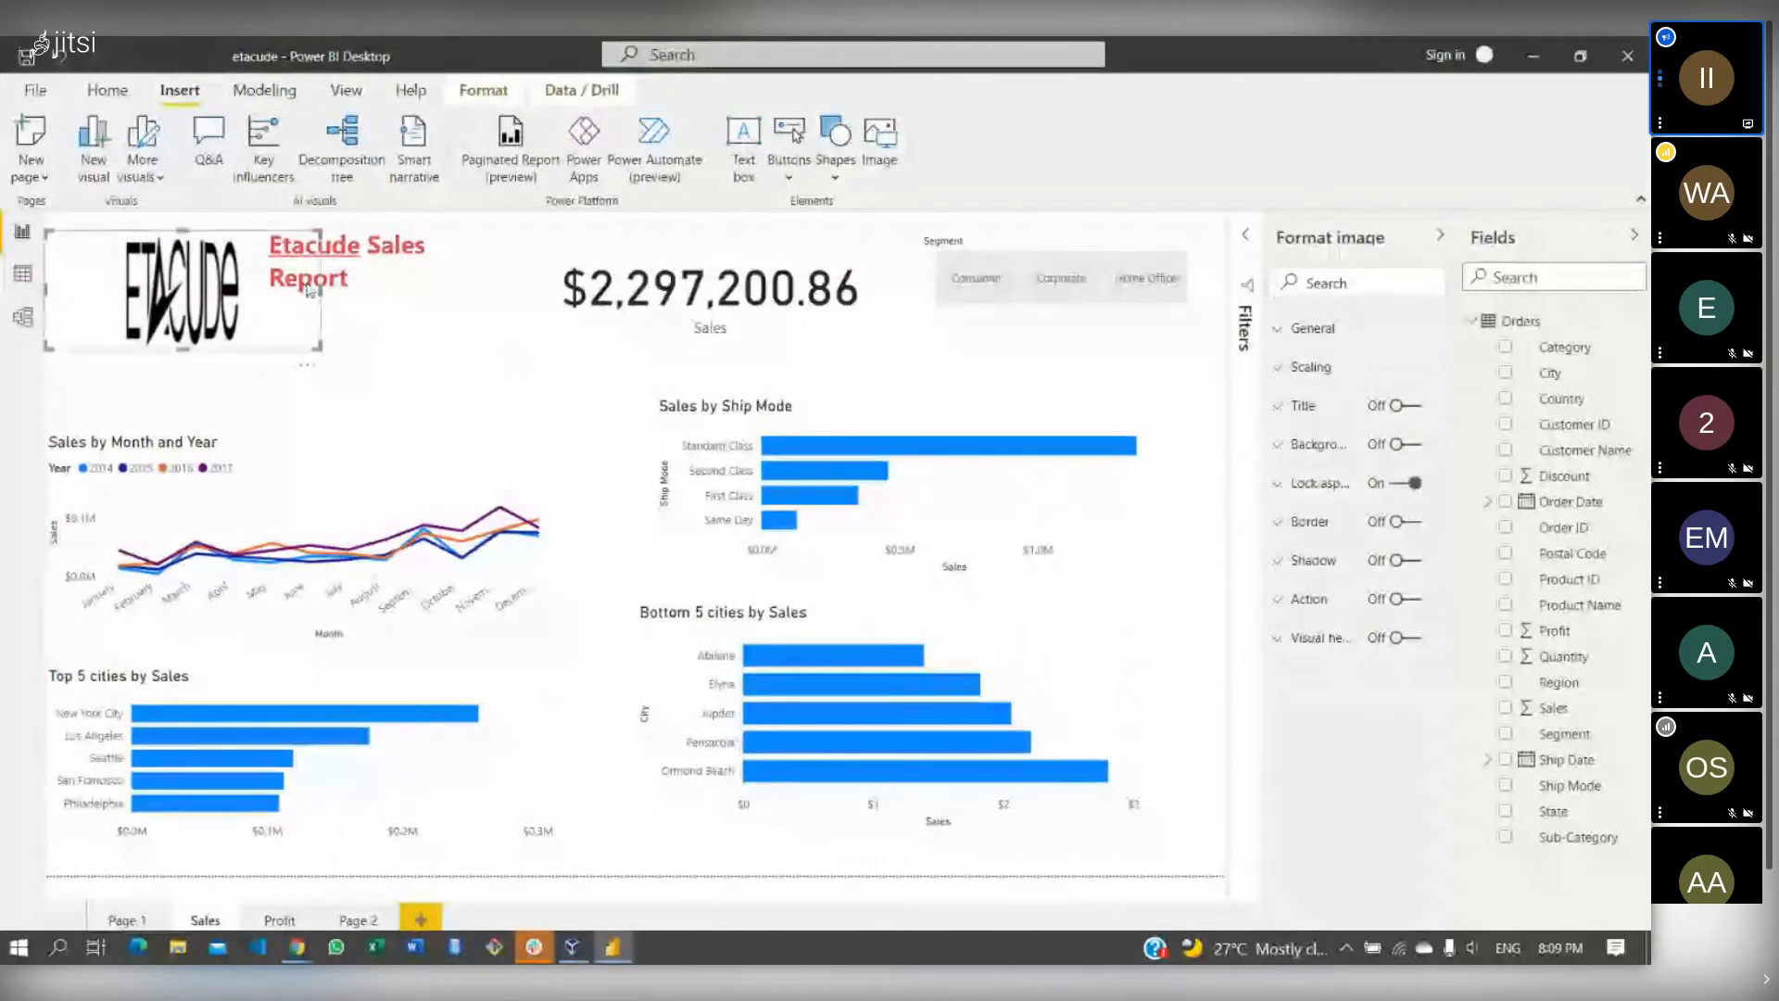
drag(321, 288, 240, 289)
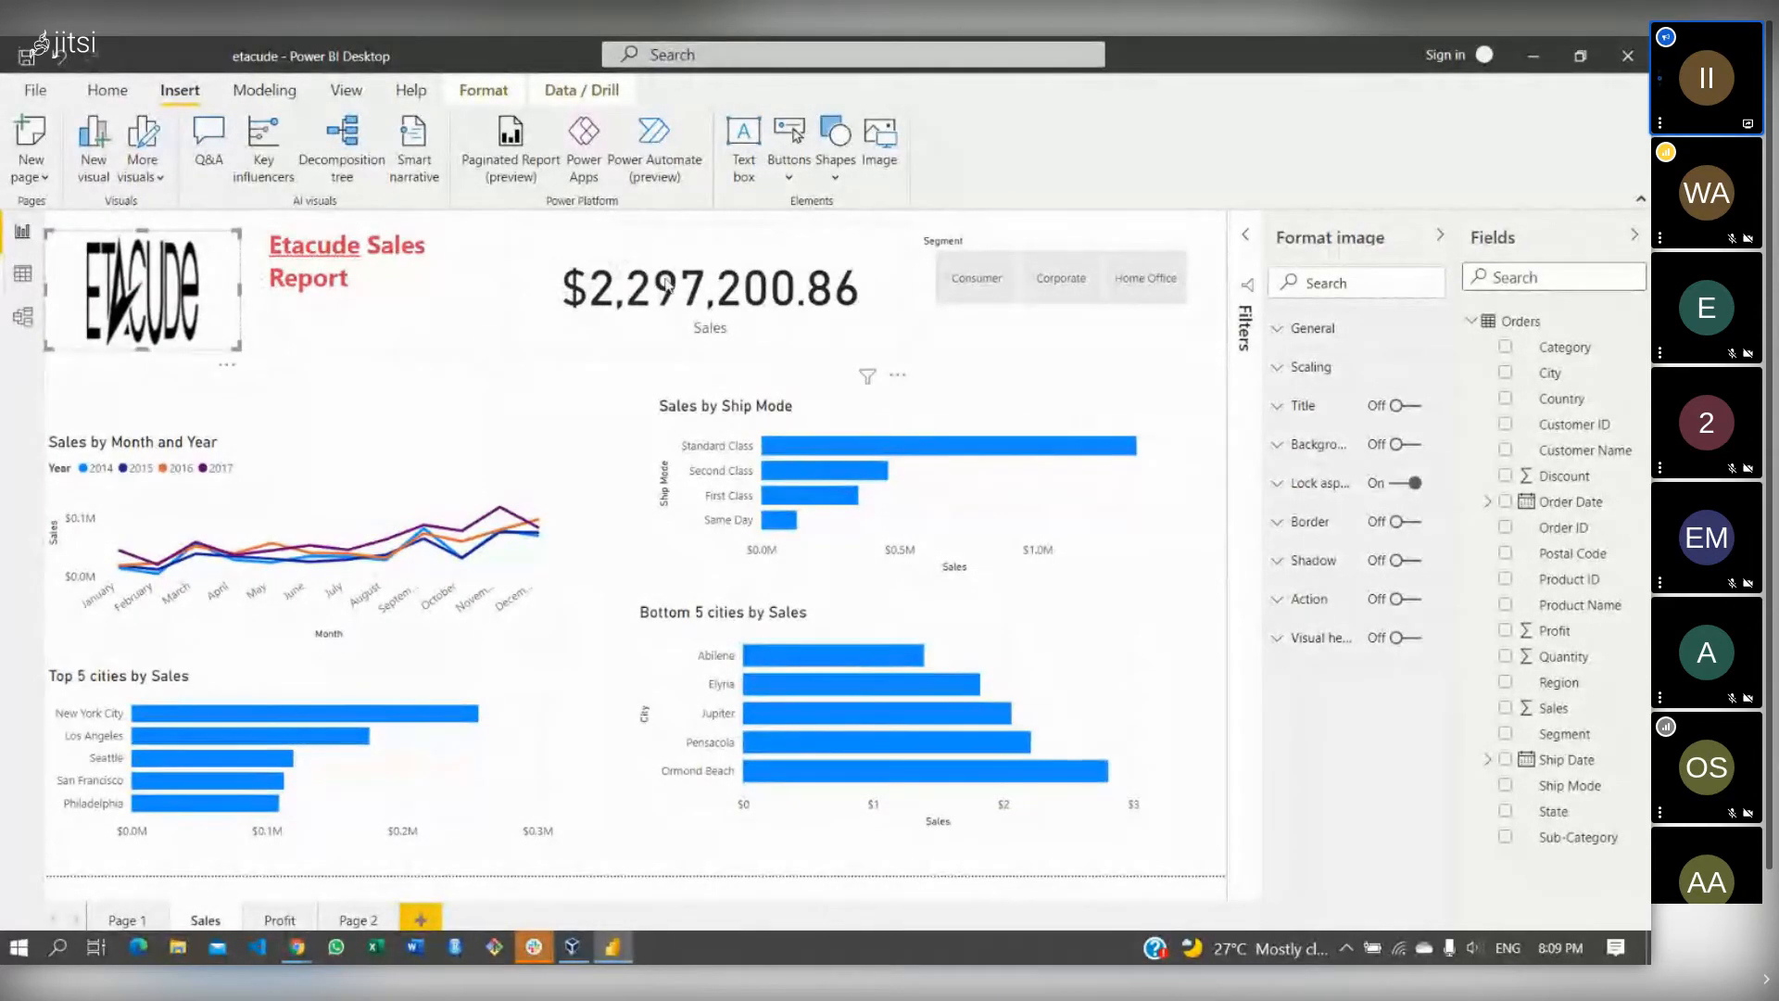
- Nudge the Sales card down and resize the title box to fit one line
drag(667, 289, 667, 321)
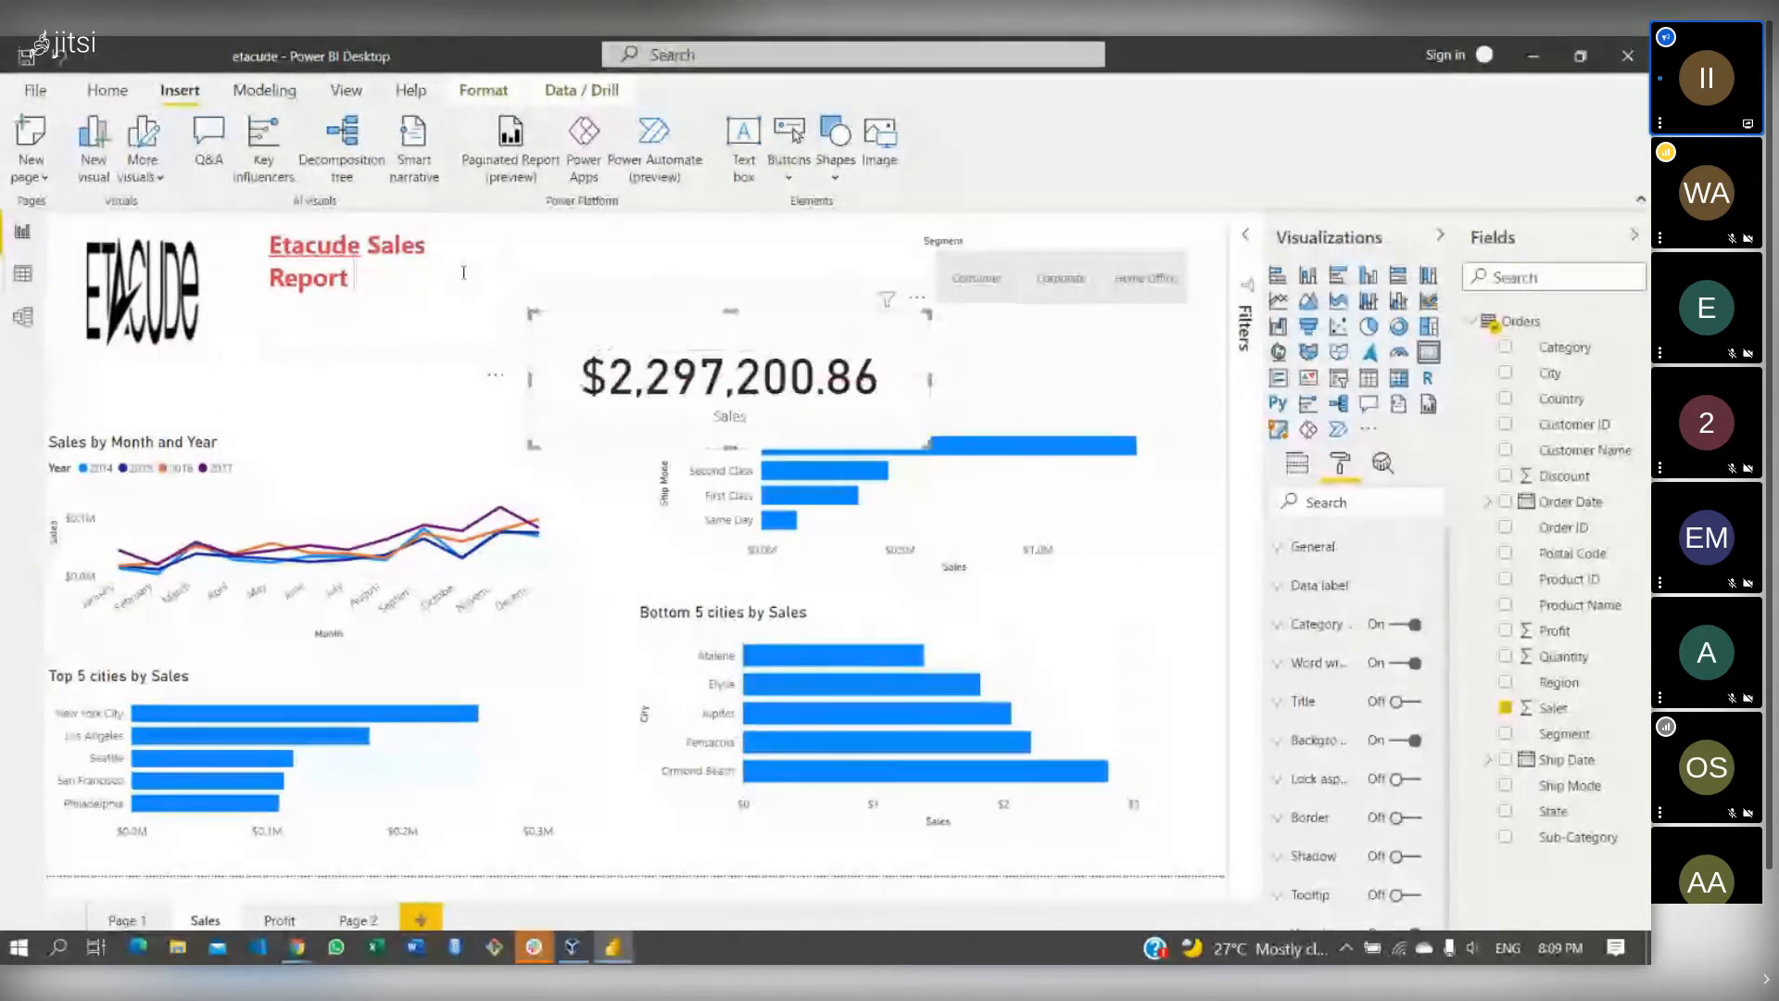
click(463, 272)
click(509, 296)
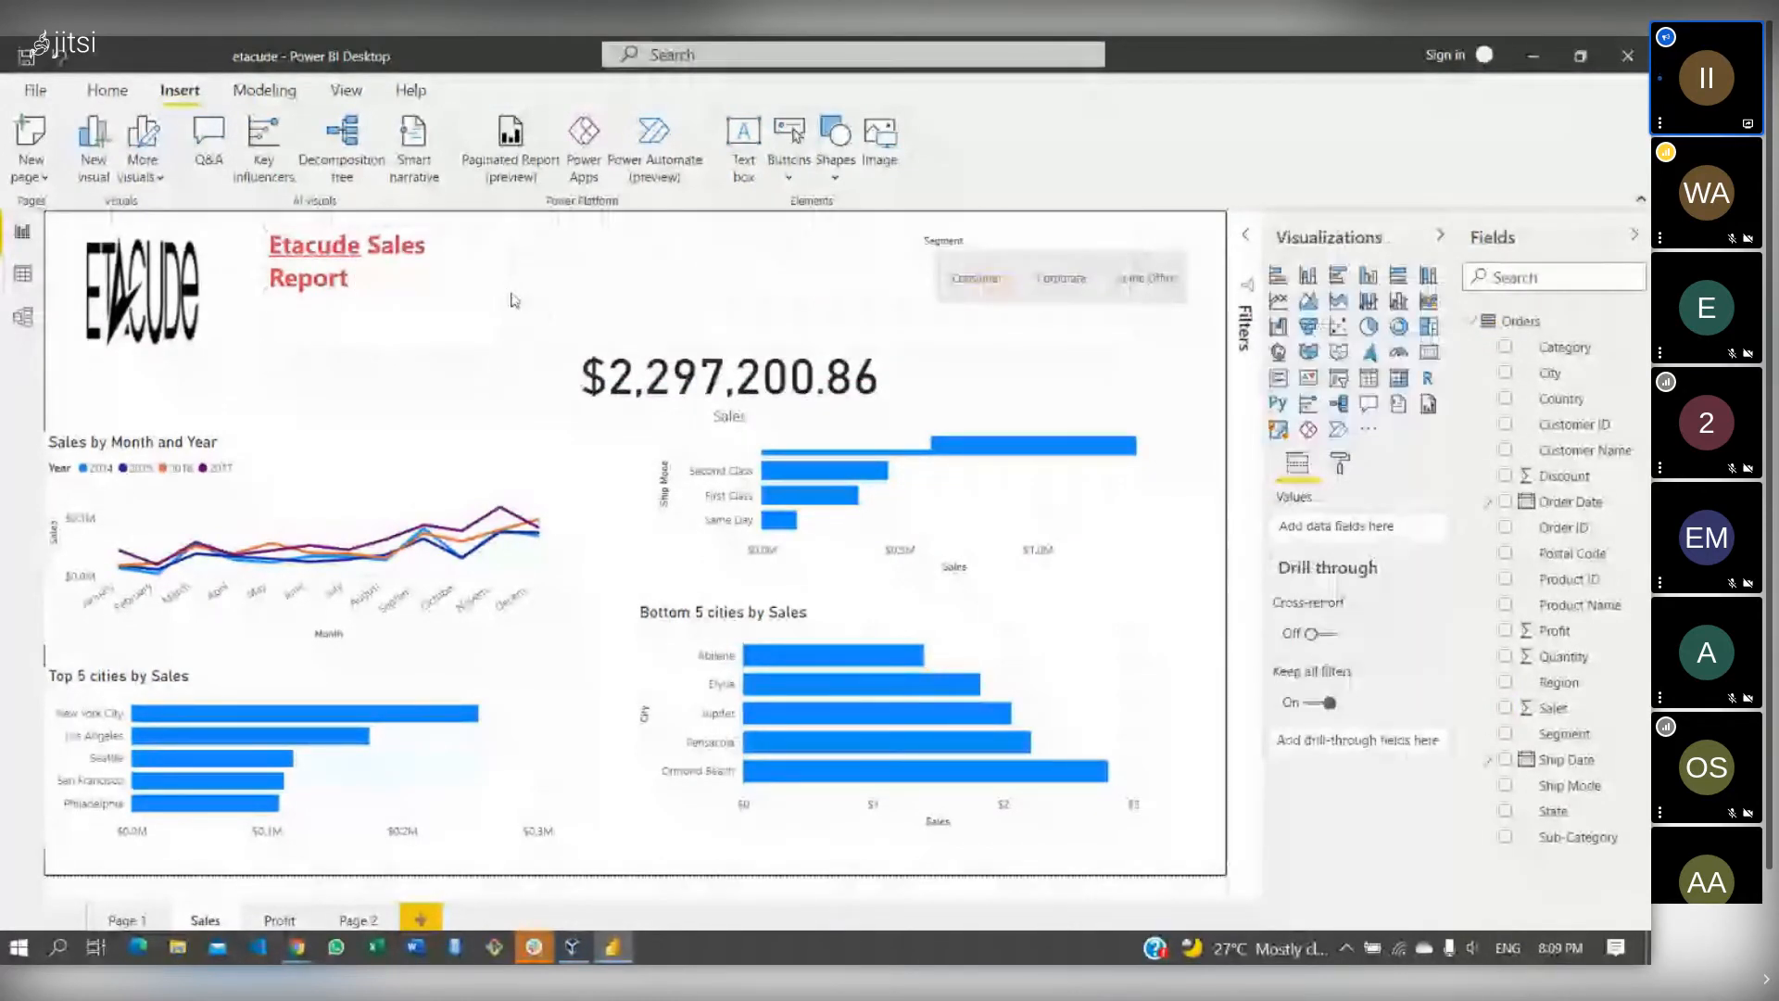
click(506, 294)
drag(506, 294, 675, 260)
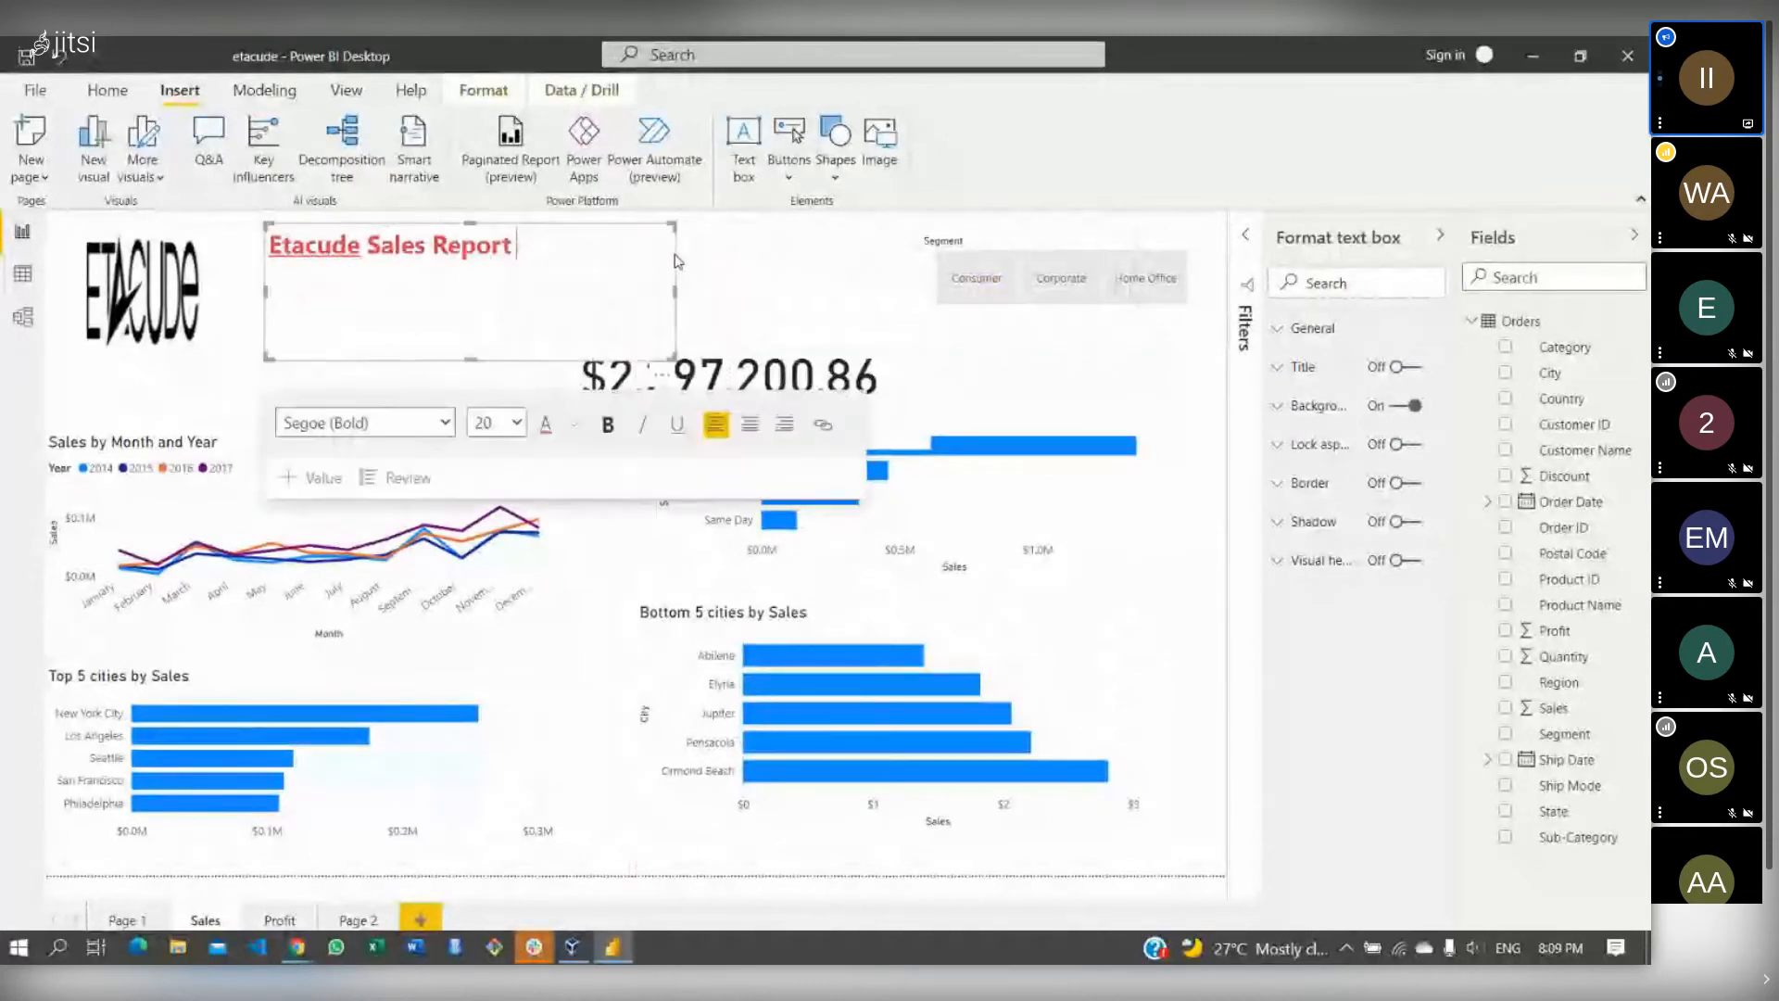
drag(481, 354, 495, 278)
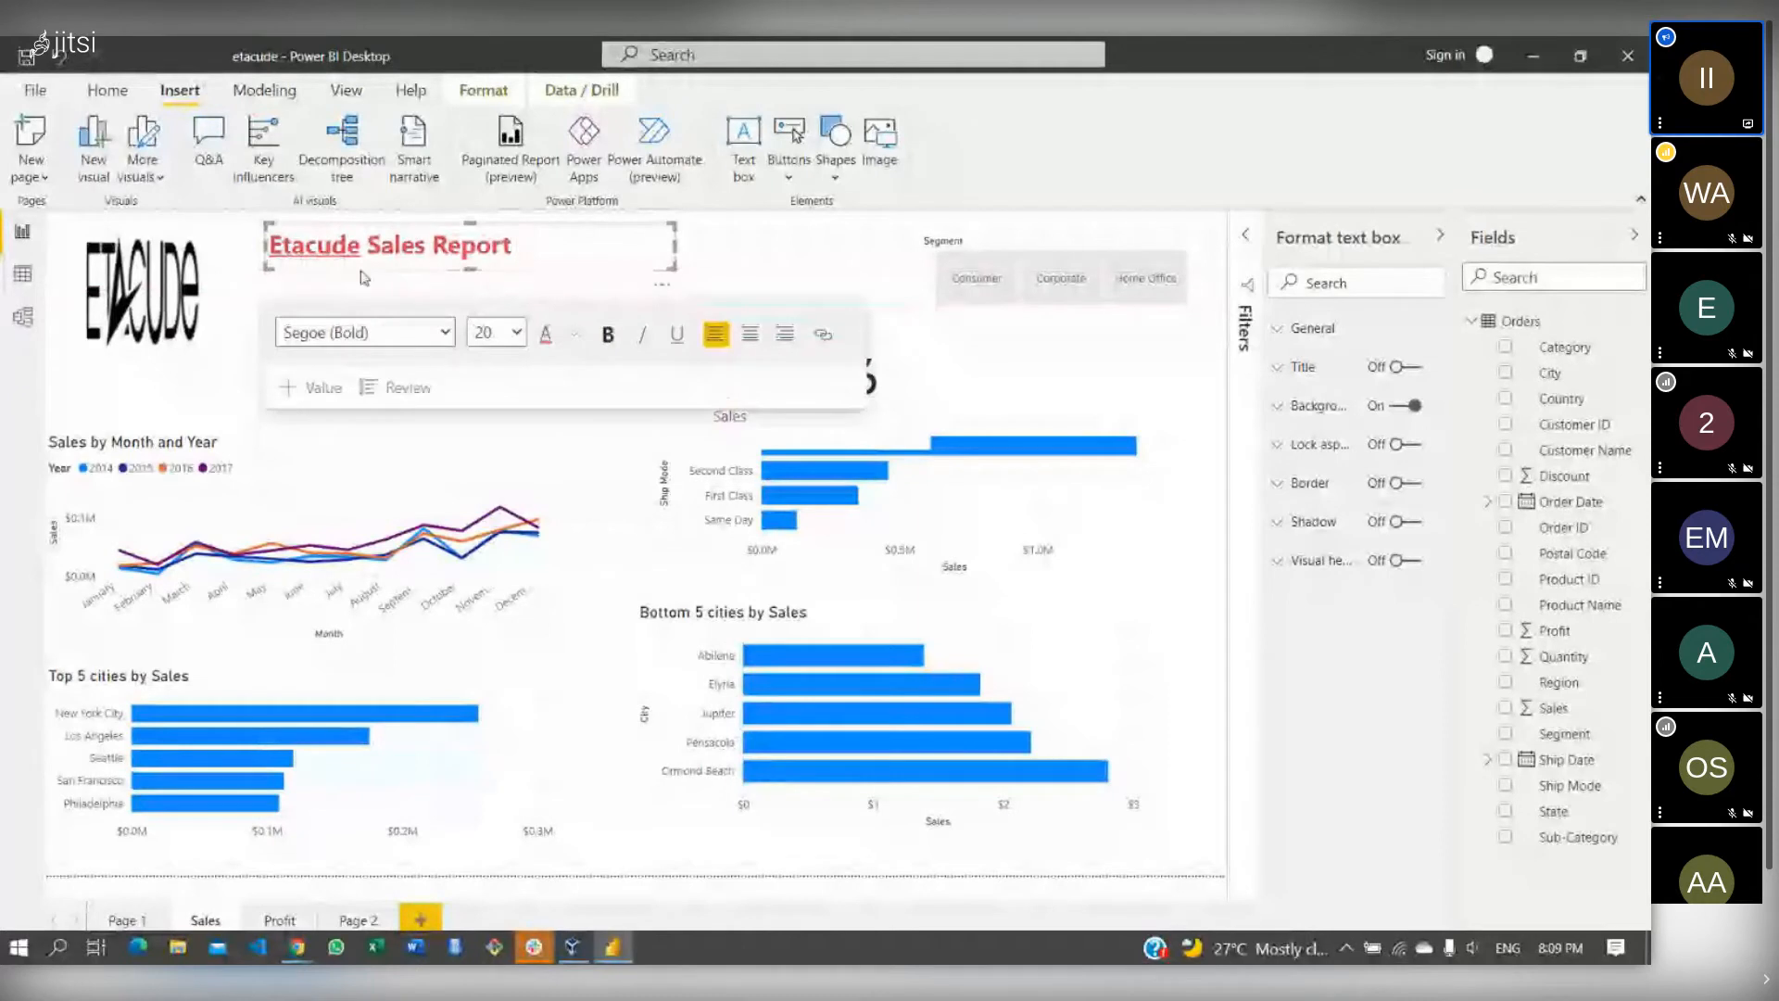
click(221, 310)
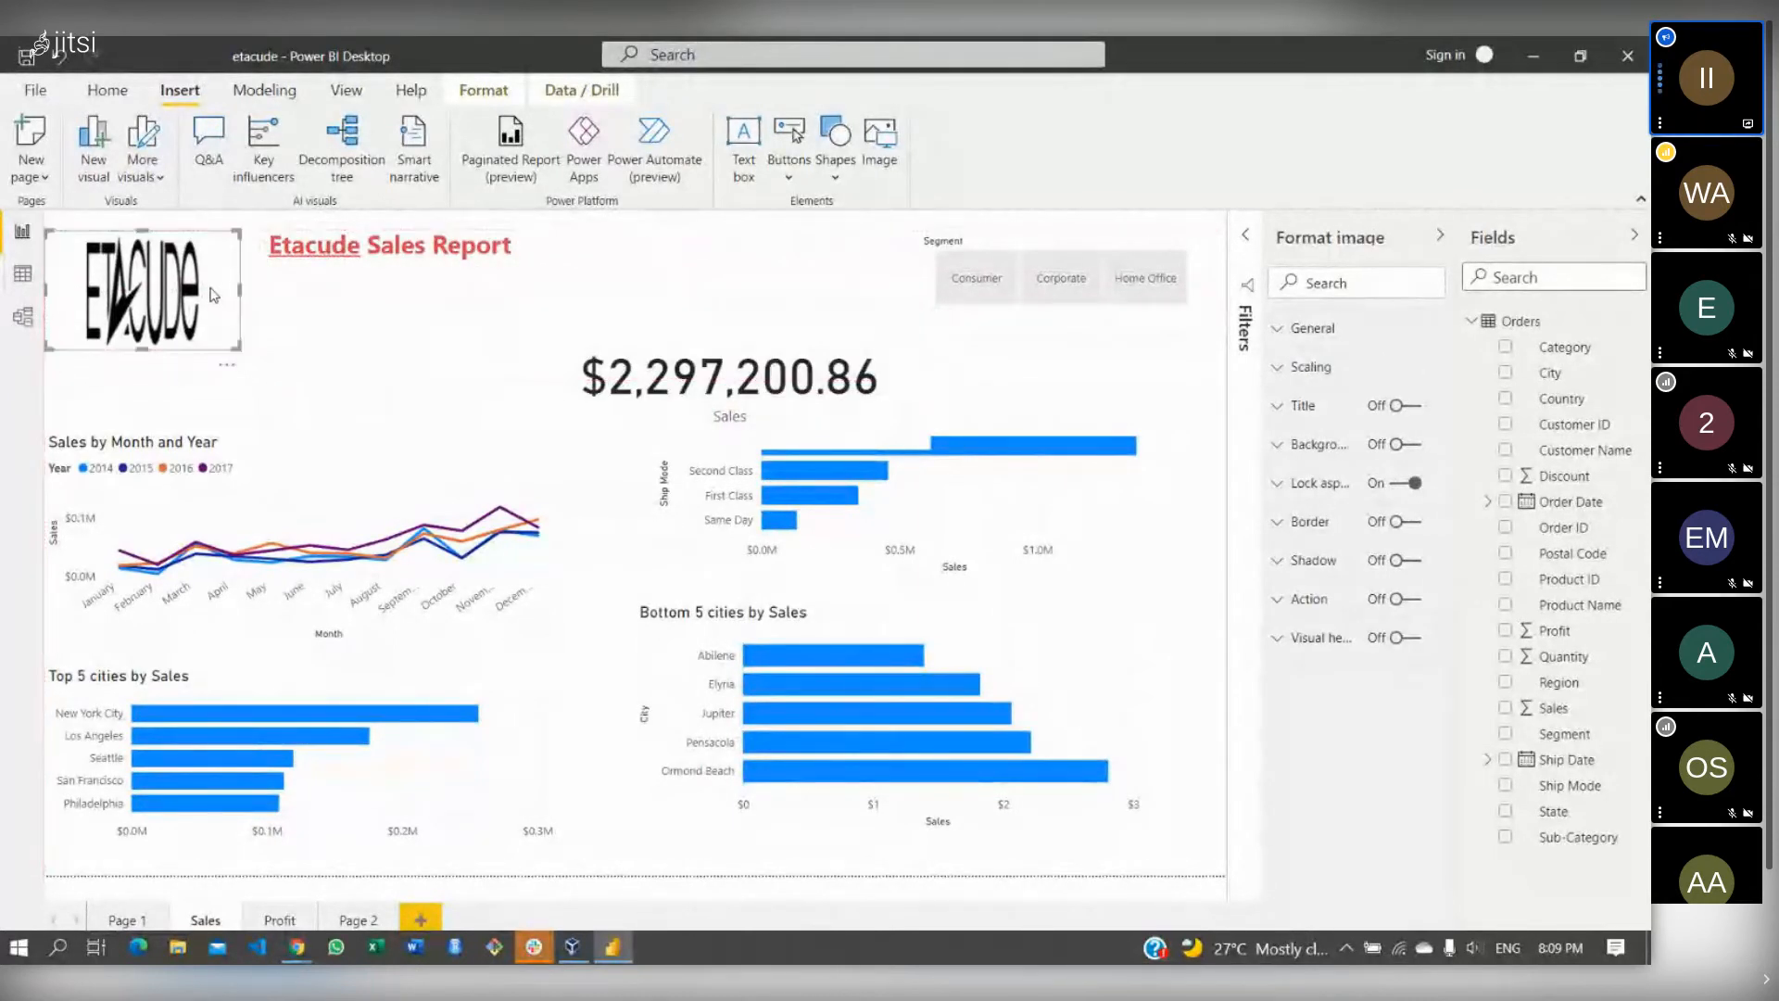
- Adjust the title box, then move the Sales card above the Ship Mode chart and narrow it
click(400, 252)
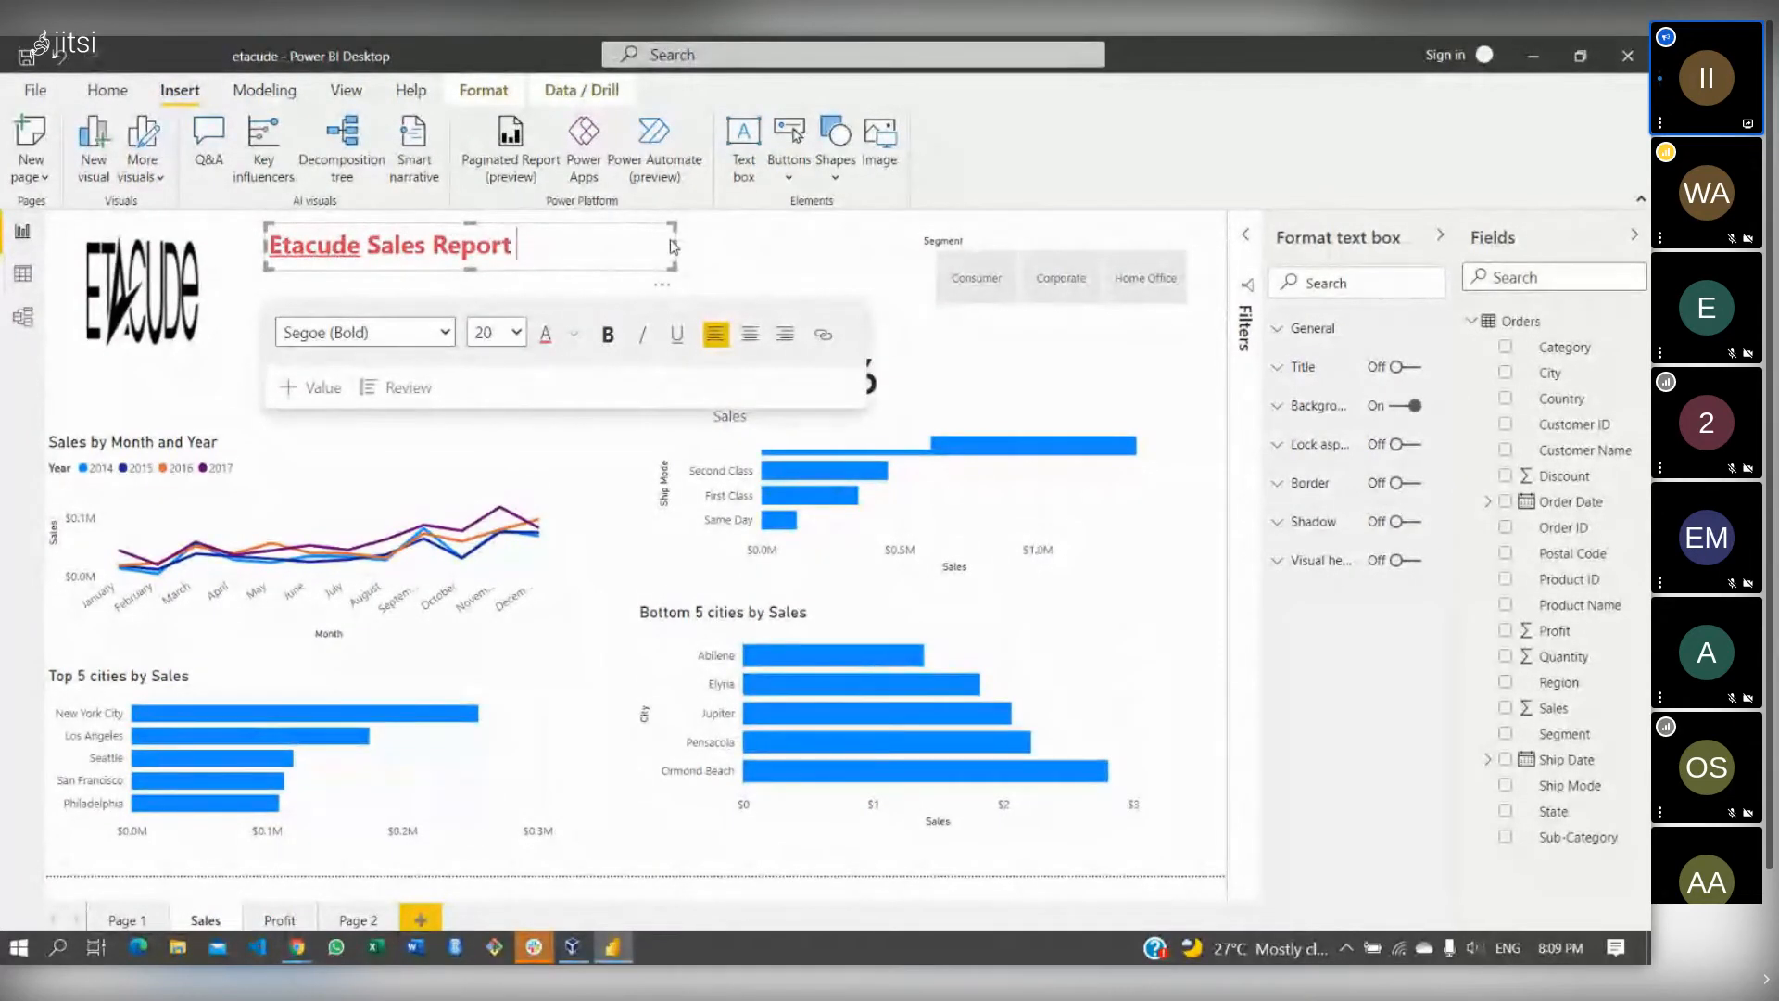
drag(672, 248, 671, 269)
click(749, 262)
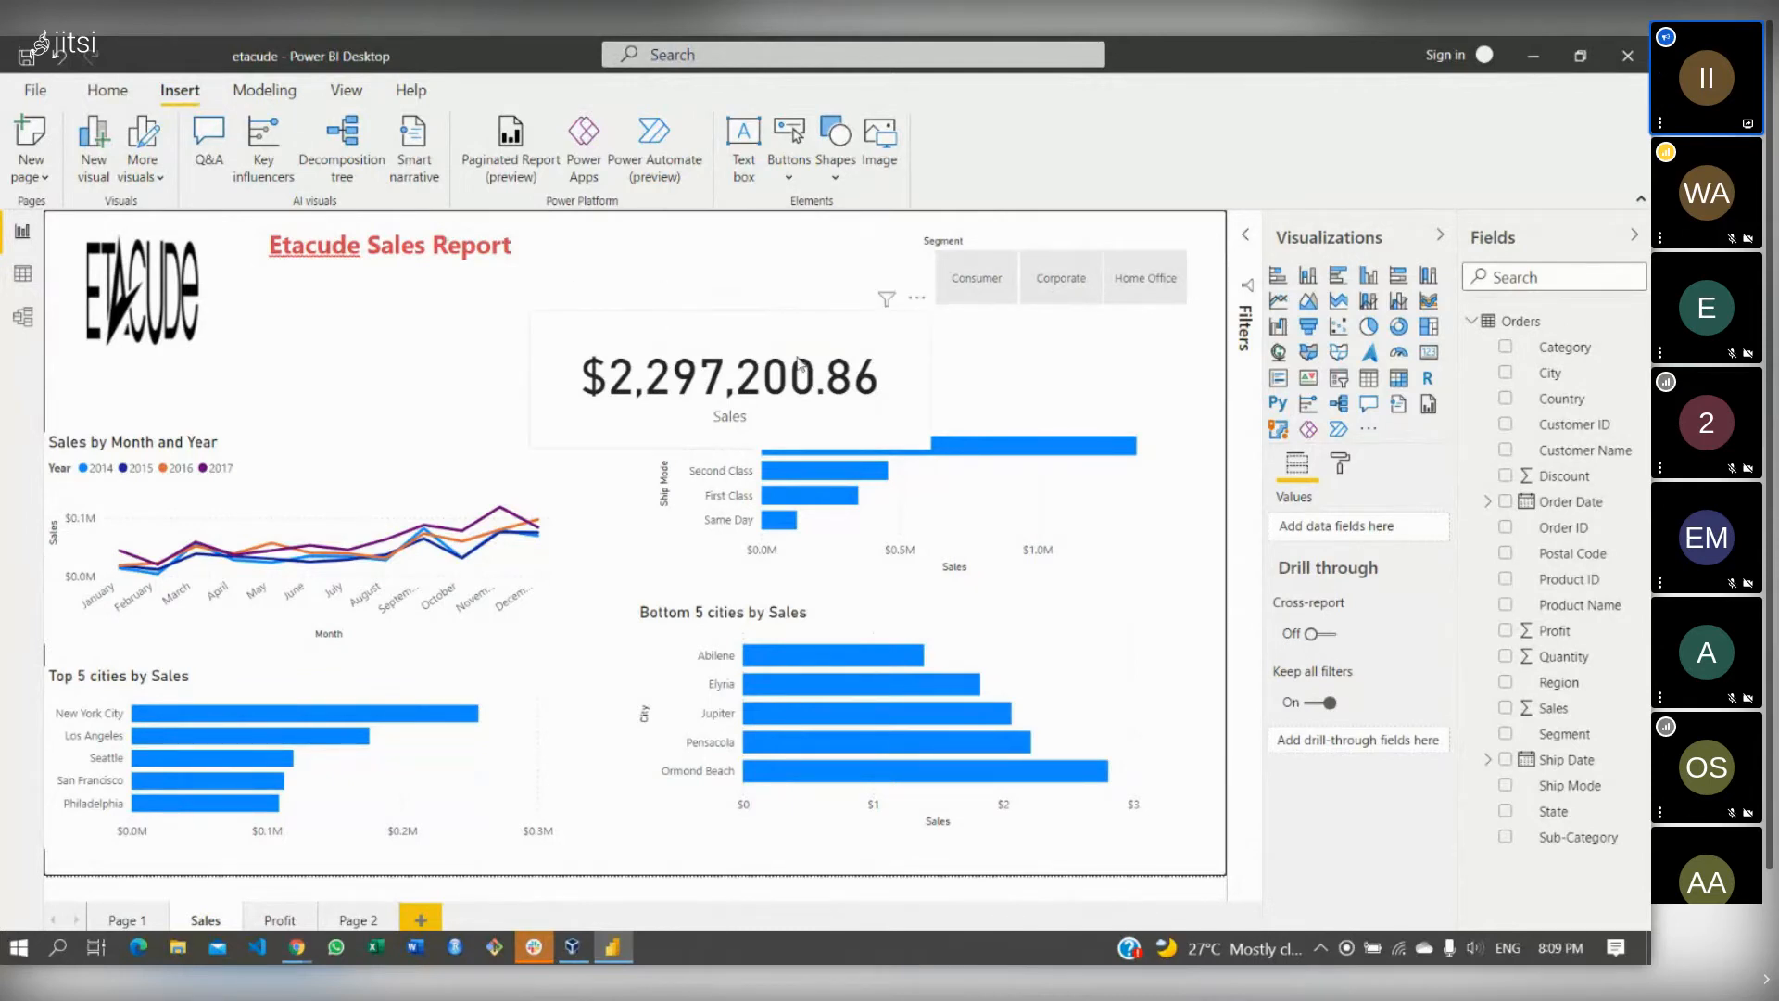
drag(798, 364, 778, 285)
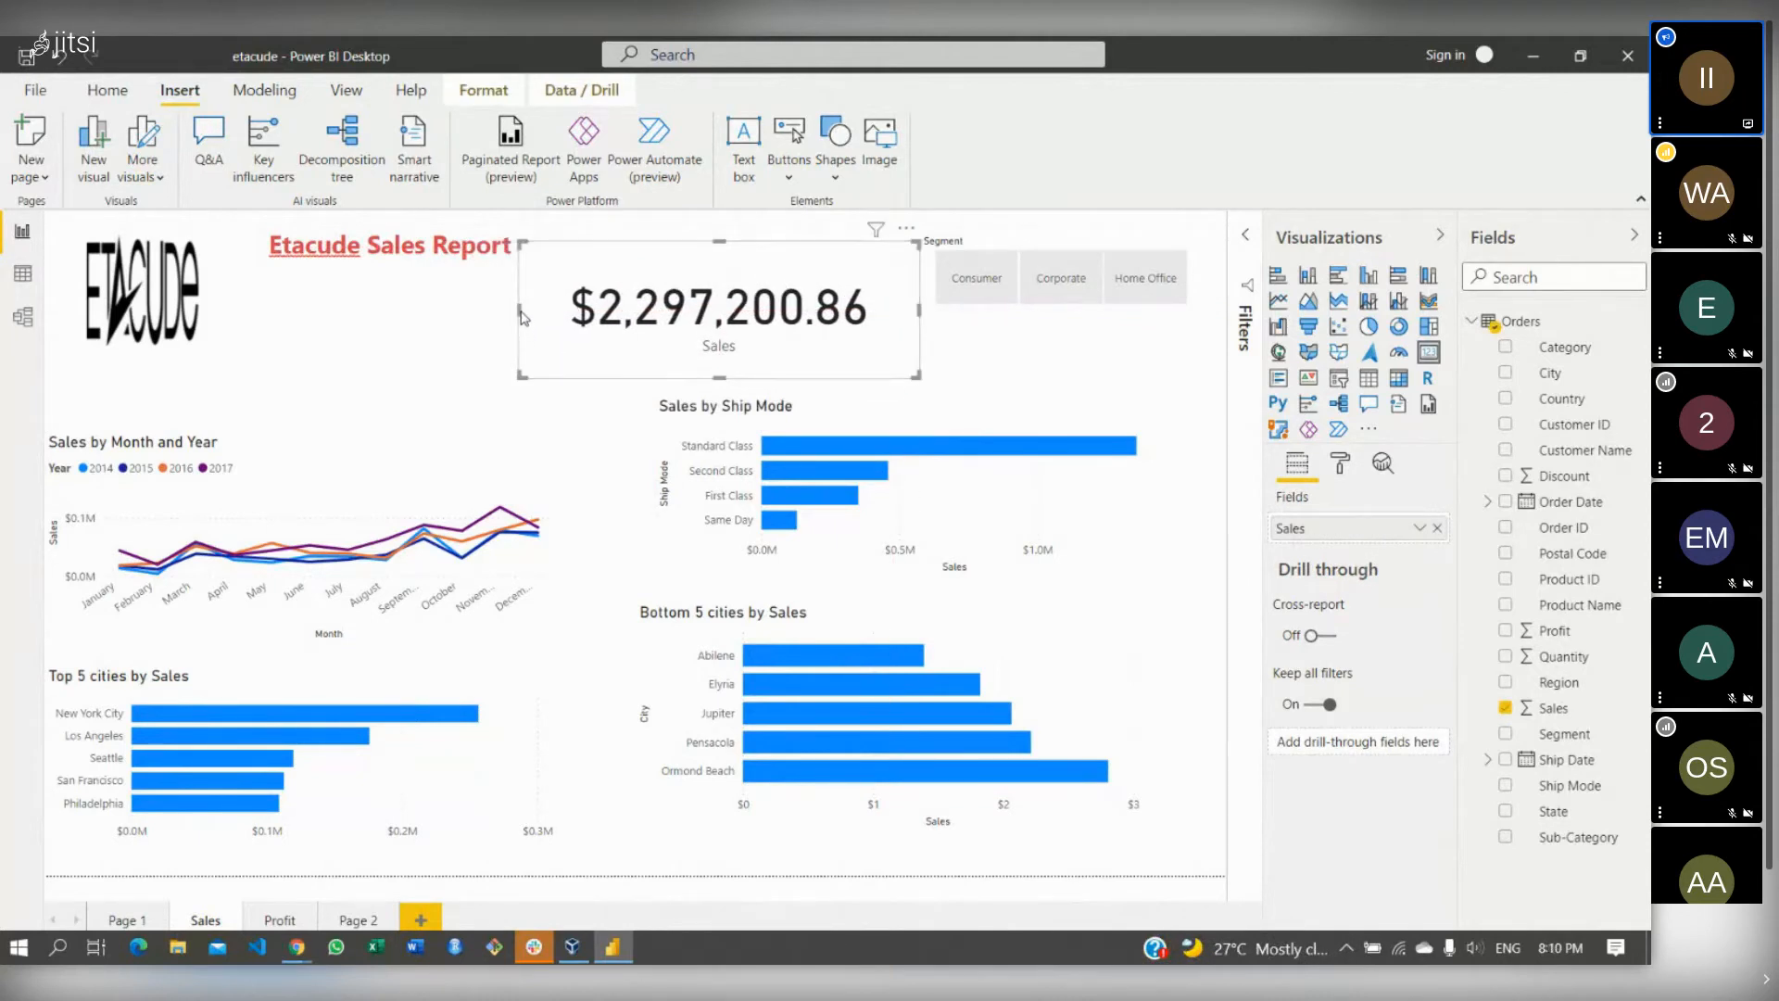
drag(519, 309, 638, 309)
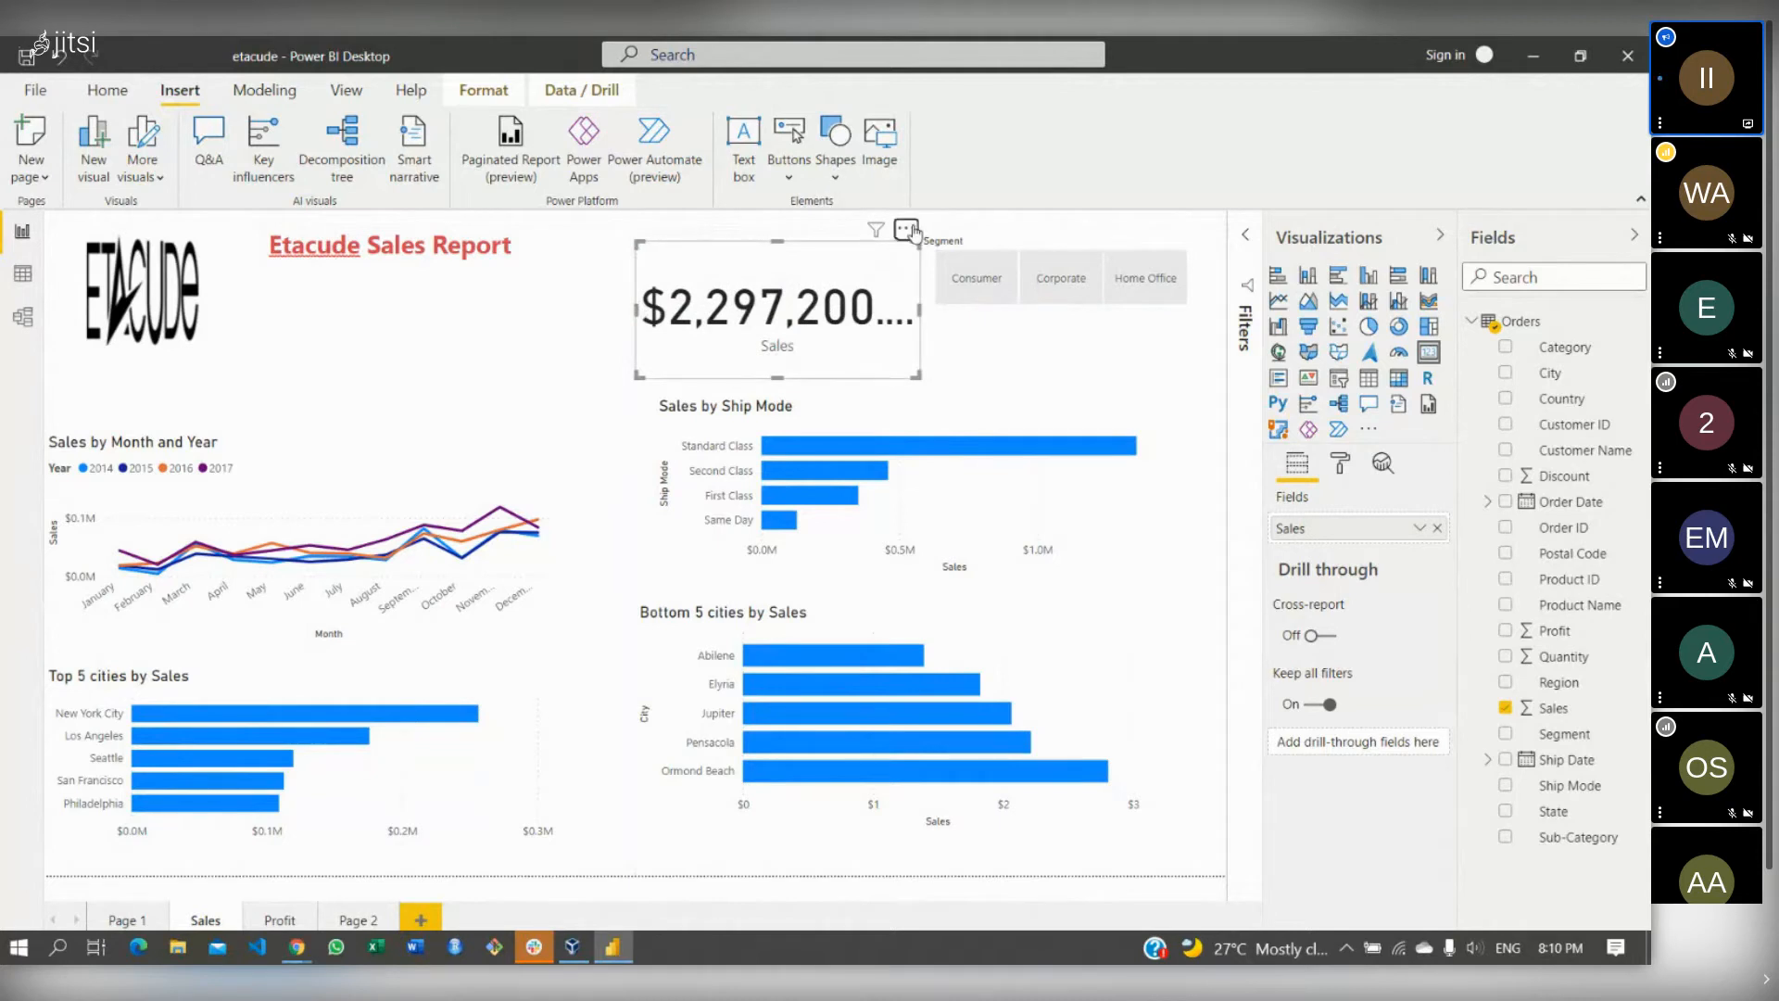
- Remove the Sales card from the page and make the logo slightly narrower
click(906, 230)
click(887, 293)
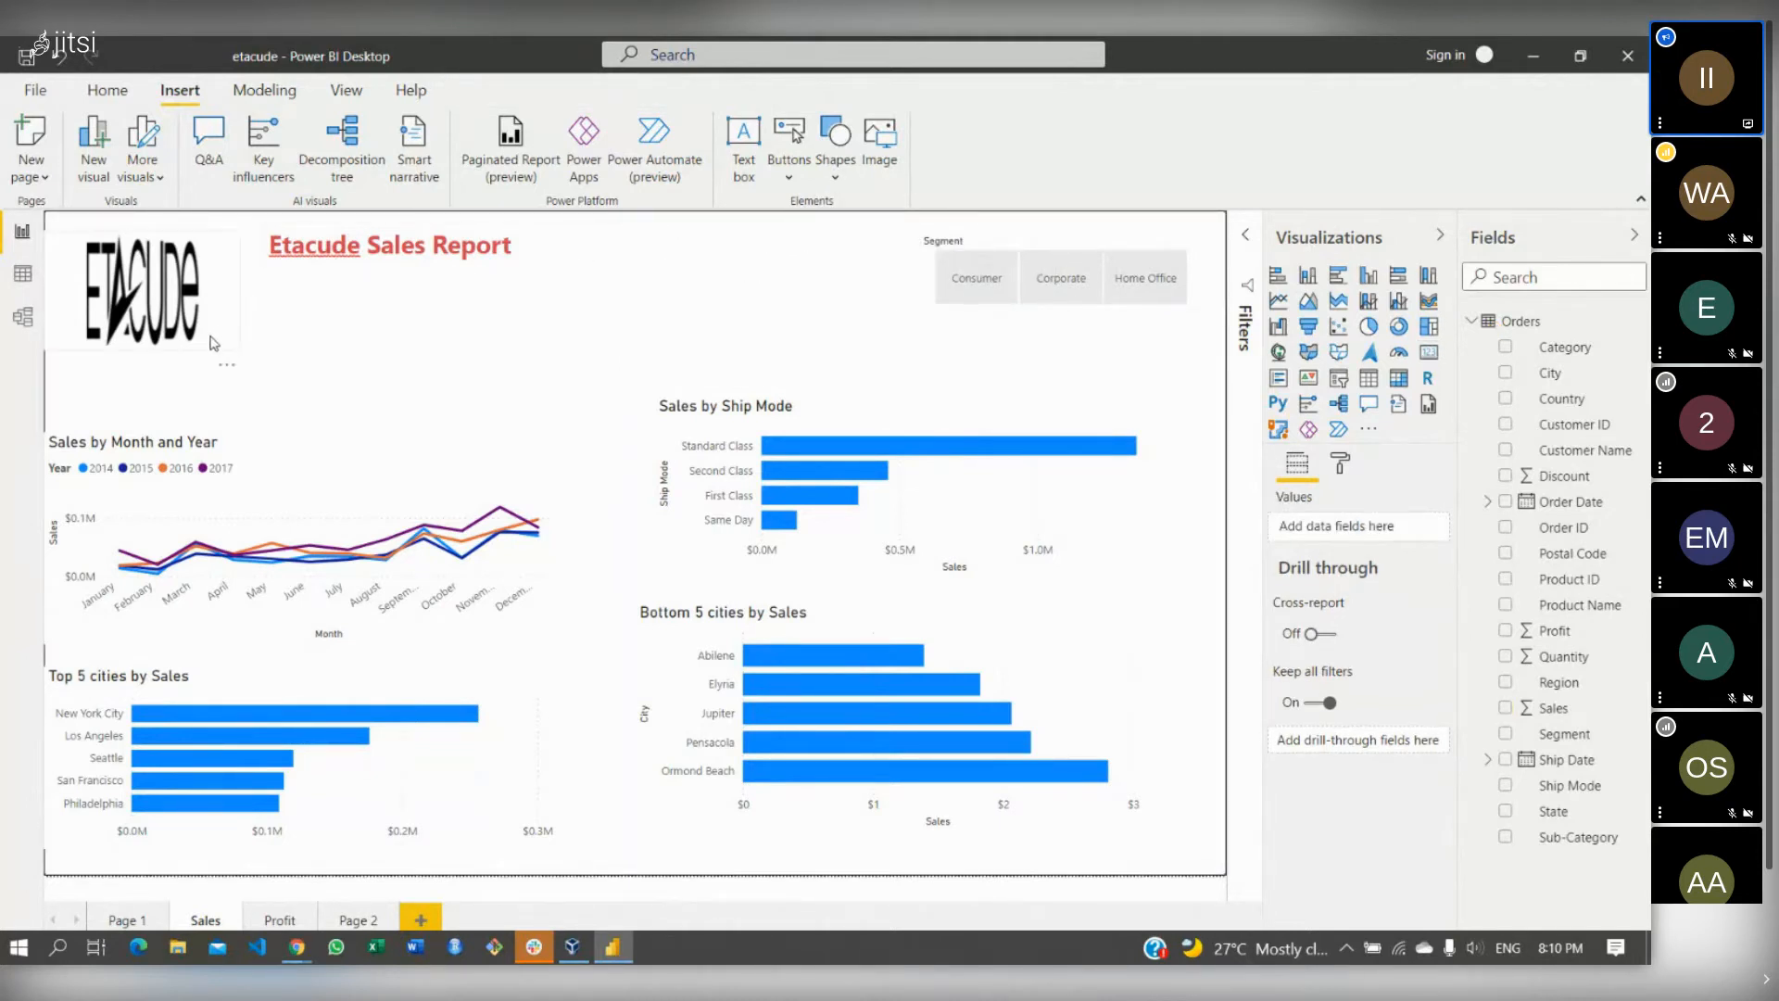
drag(239, 342, 218, 309)
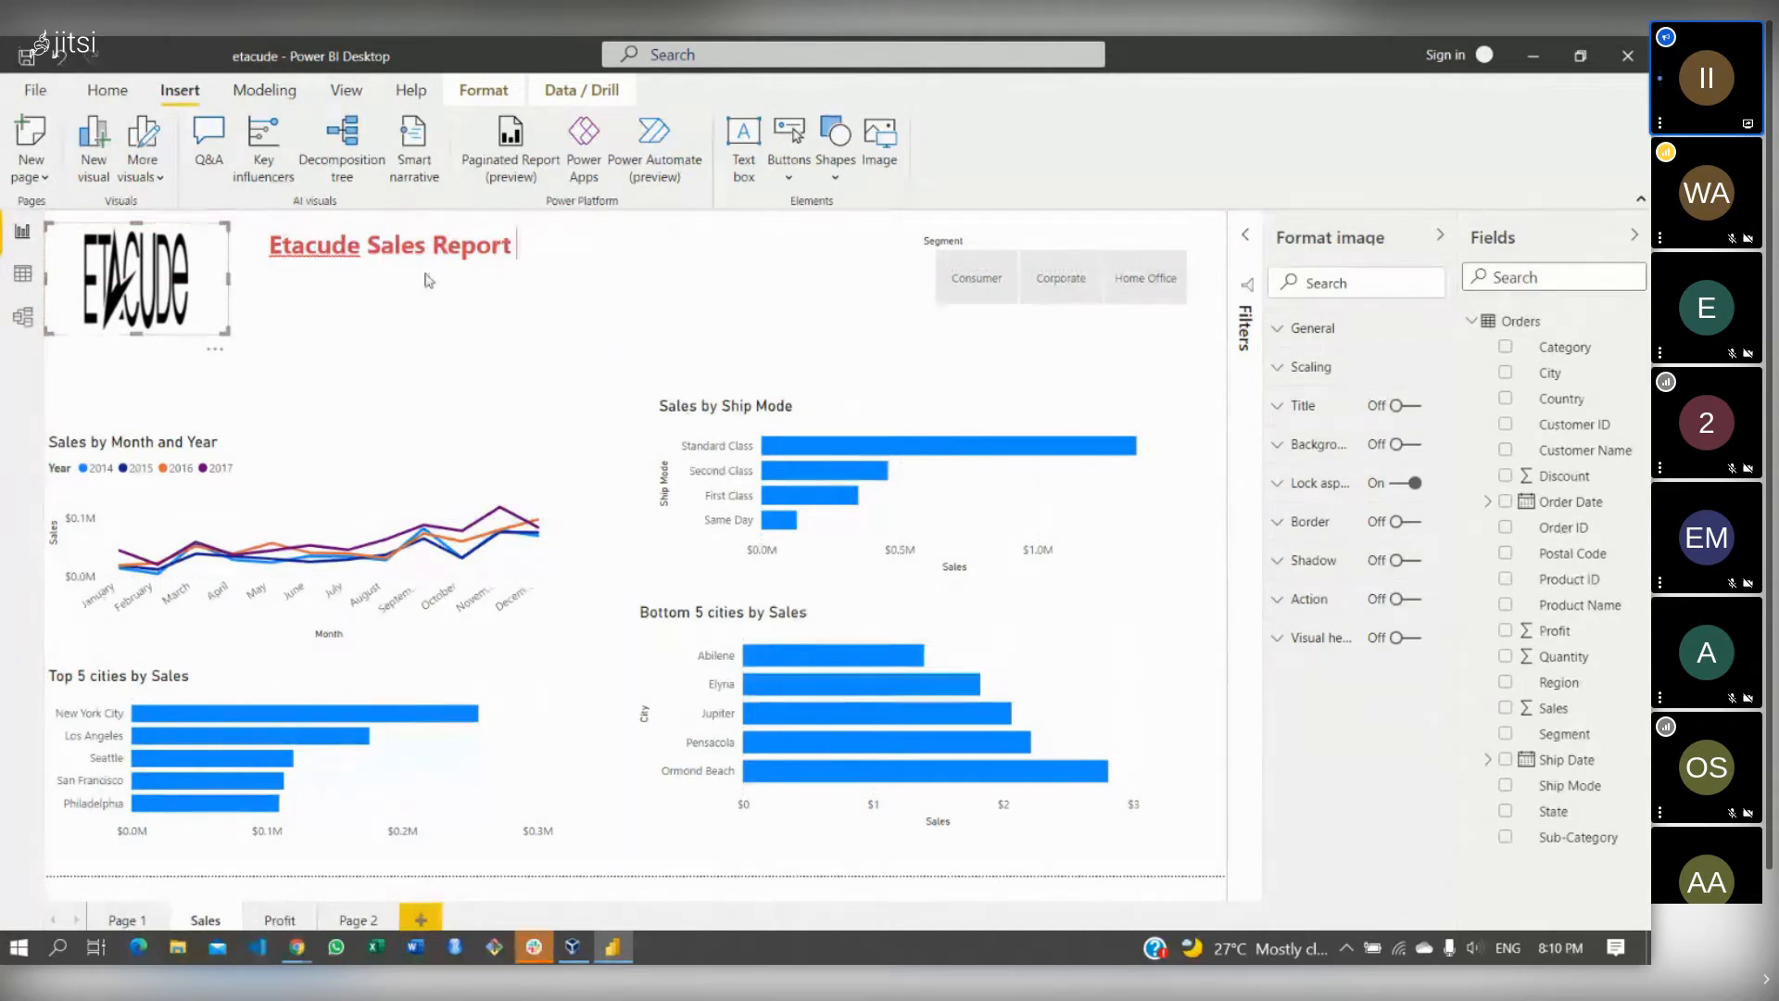
- Try the purple theme, then apply the dark report theme from the Themes gallery
click(357, 104)
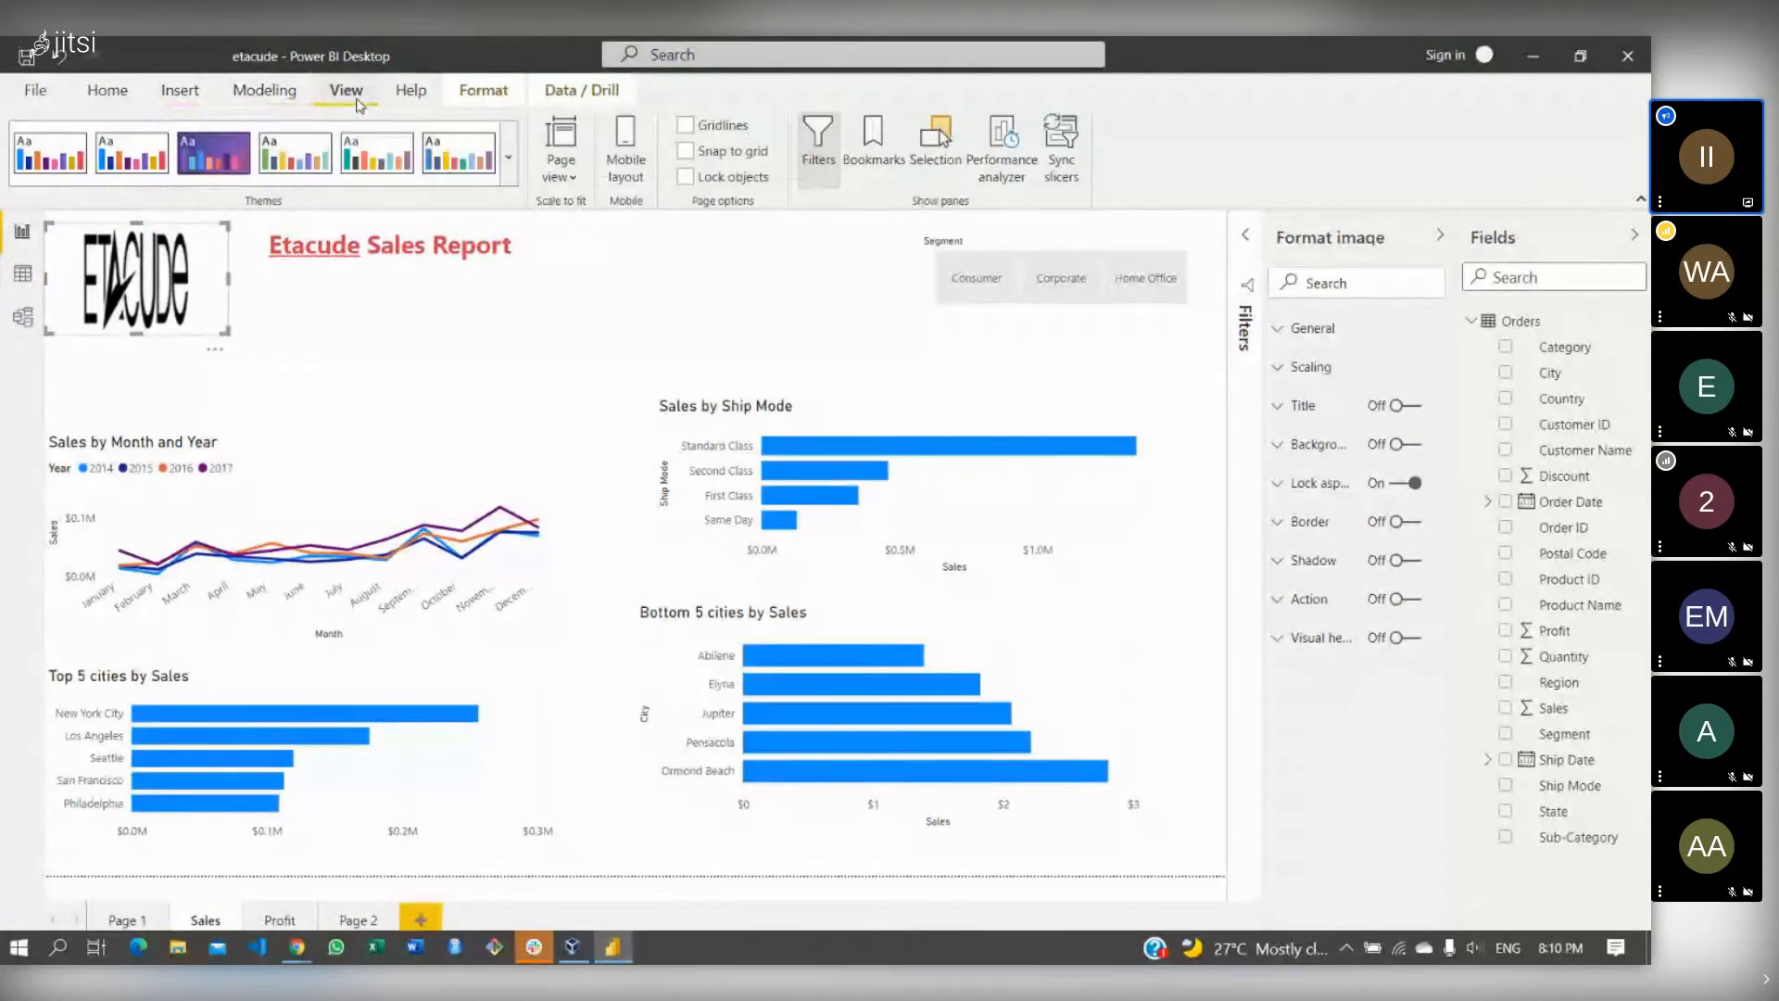
click(510, 161)
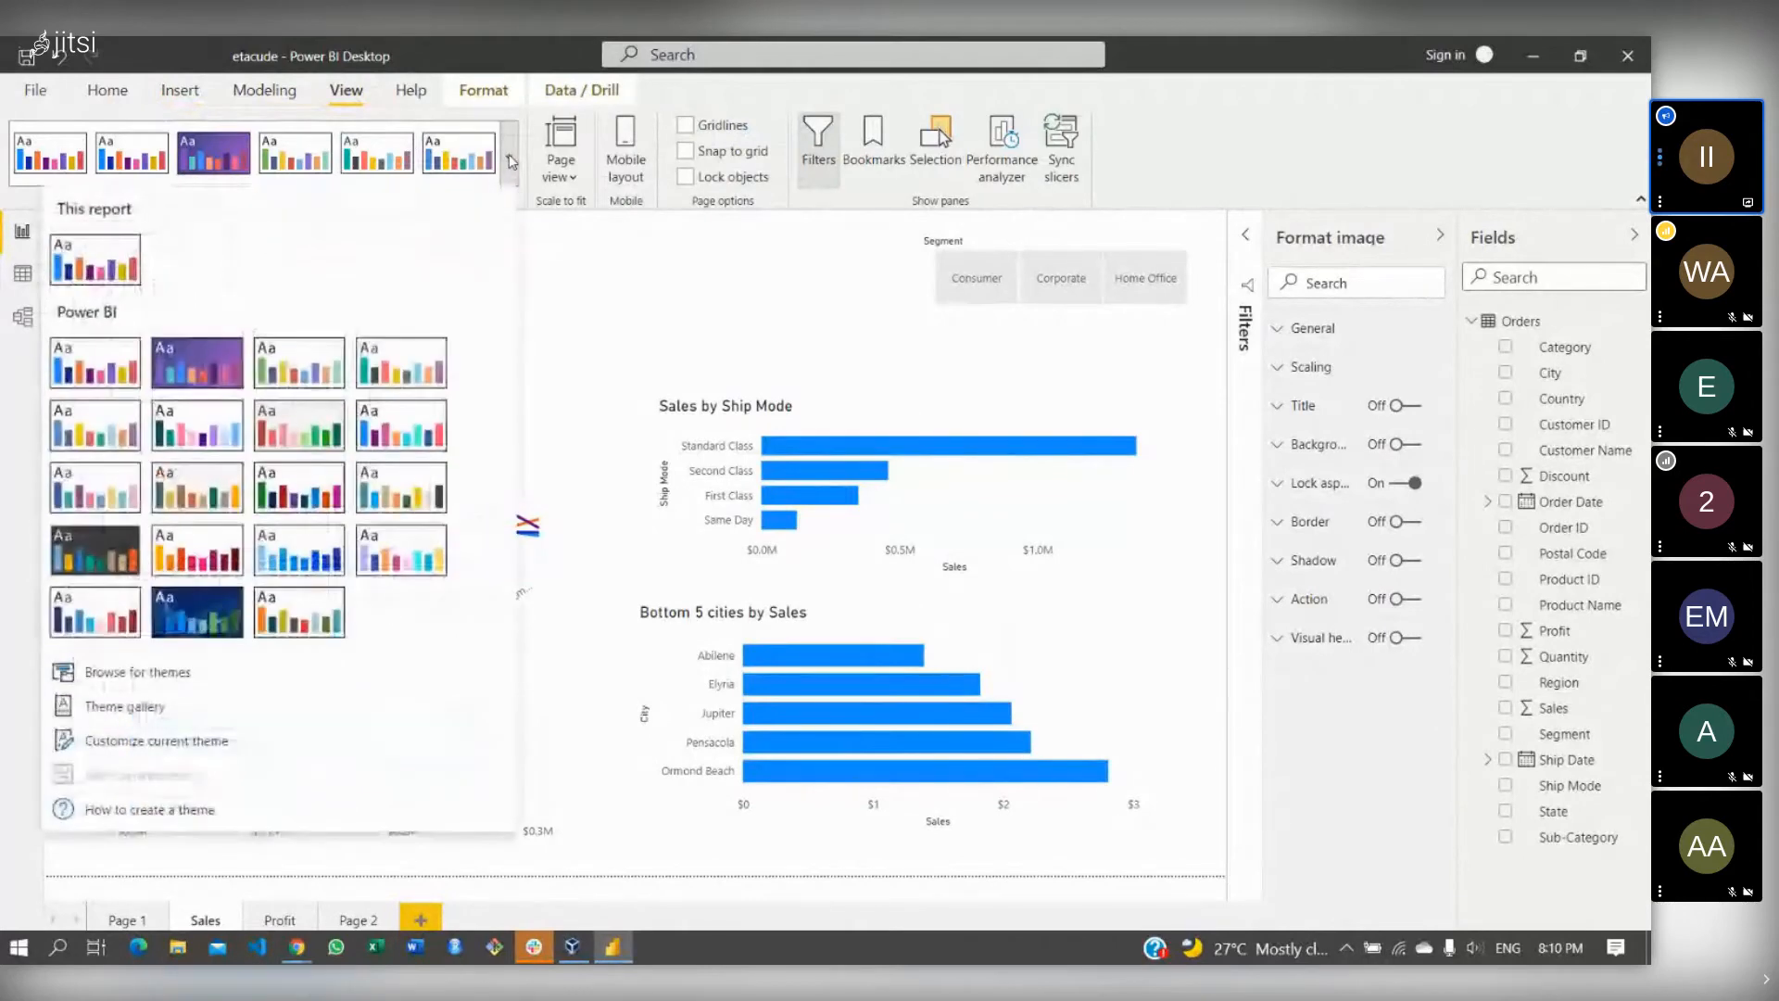
click(205, 369)
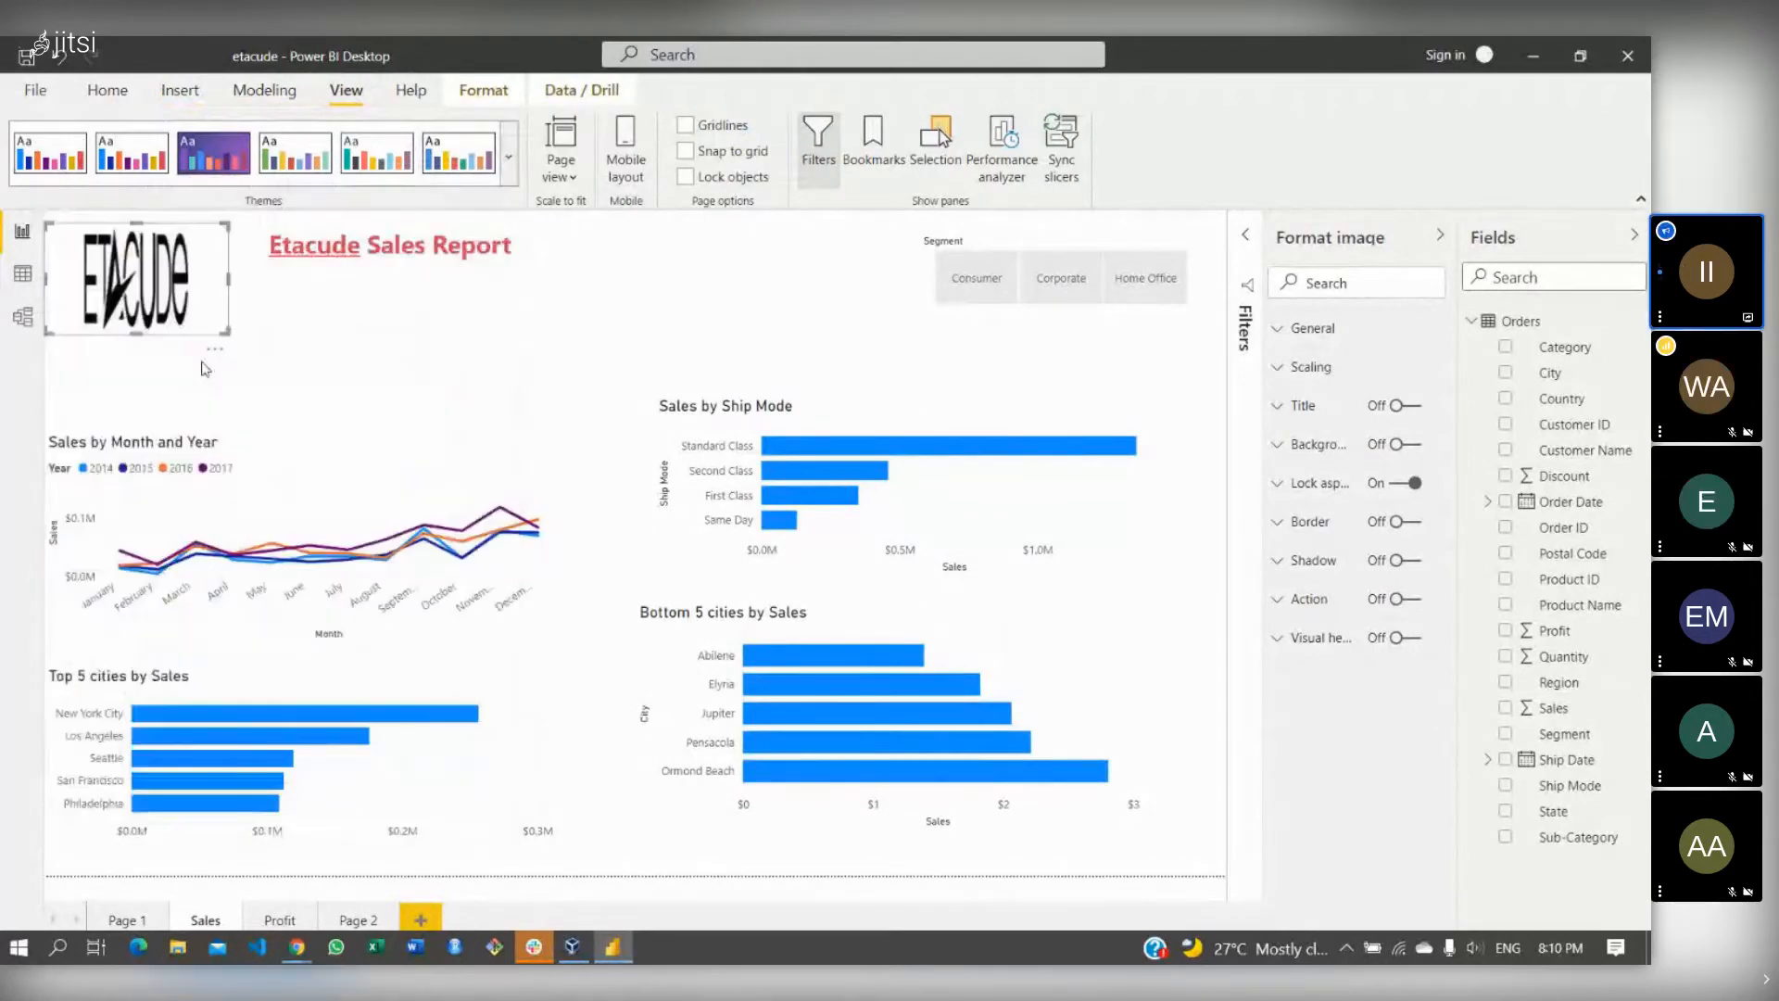
click(508, 157)
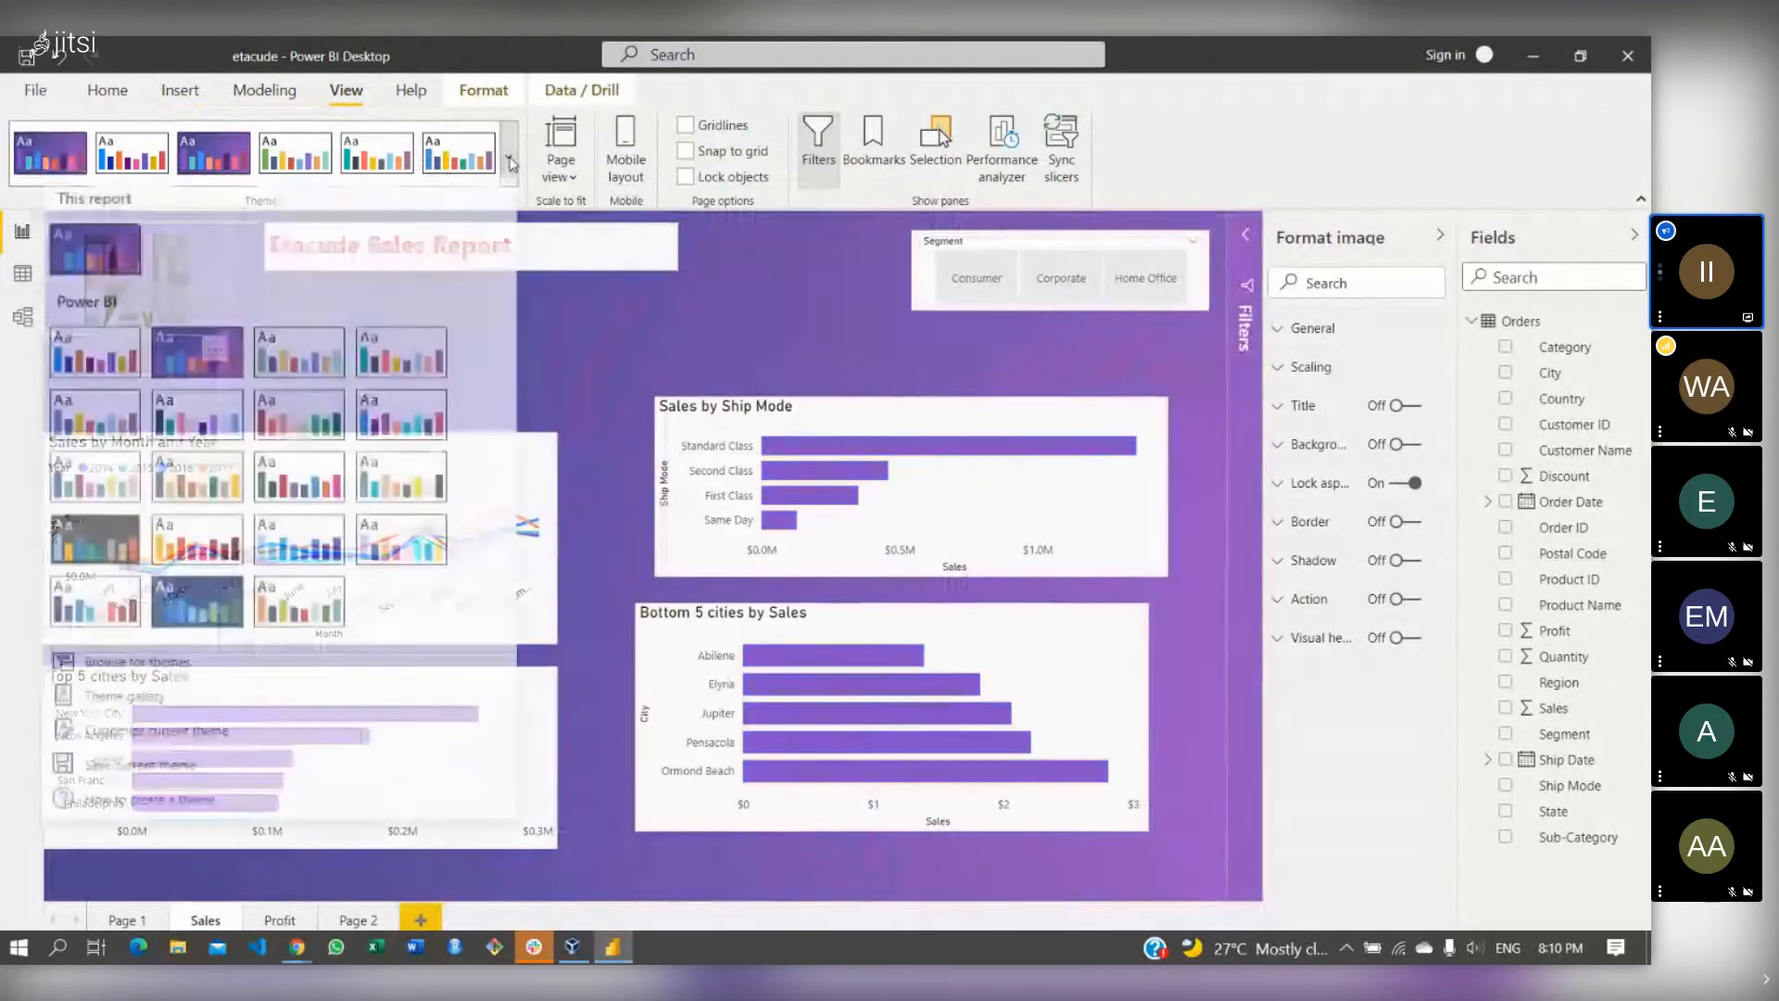
click(96, 550)
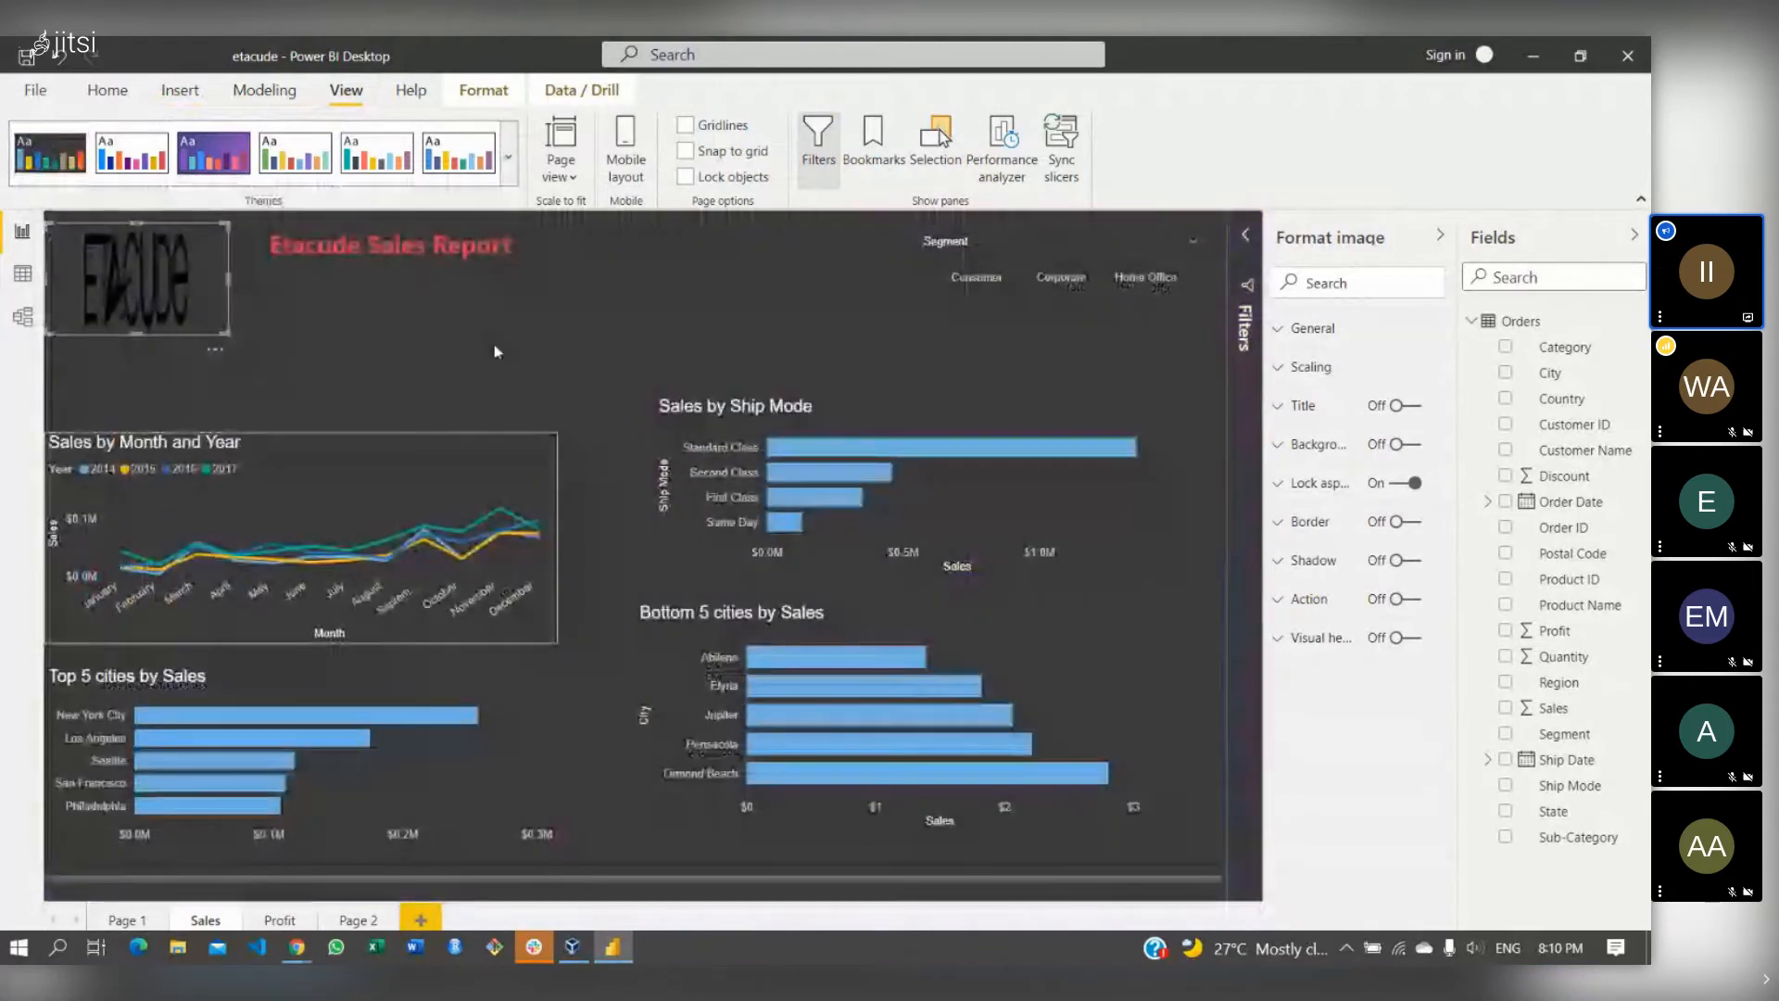
click(777, 254)
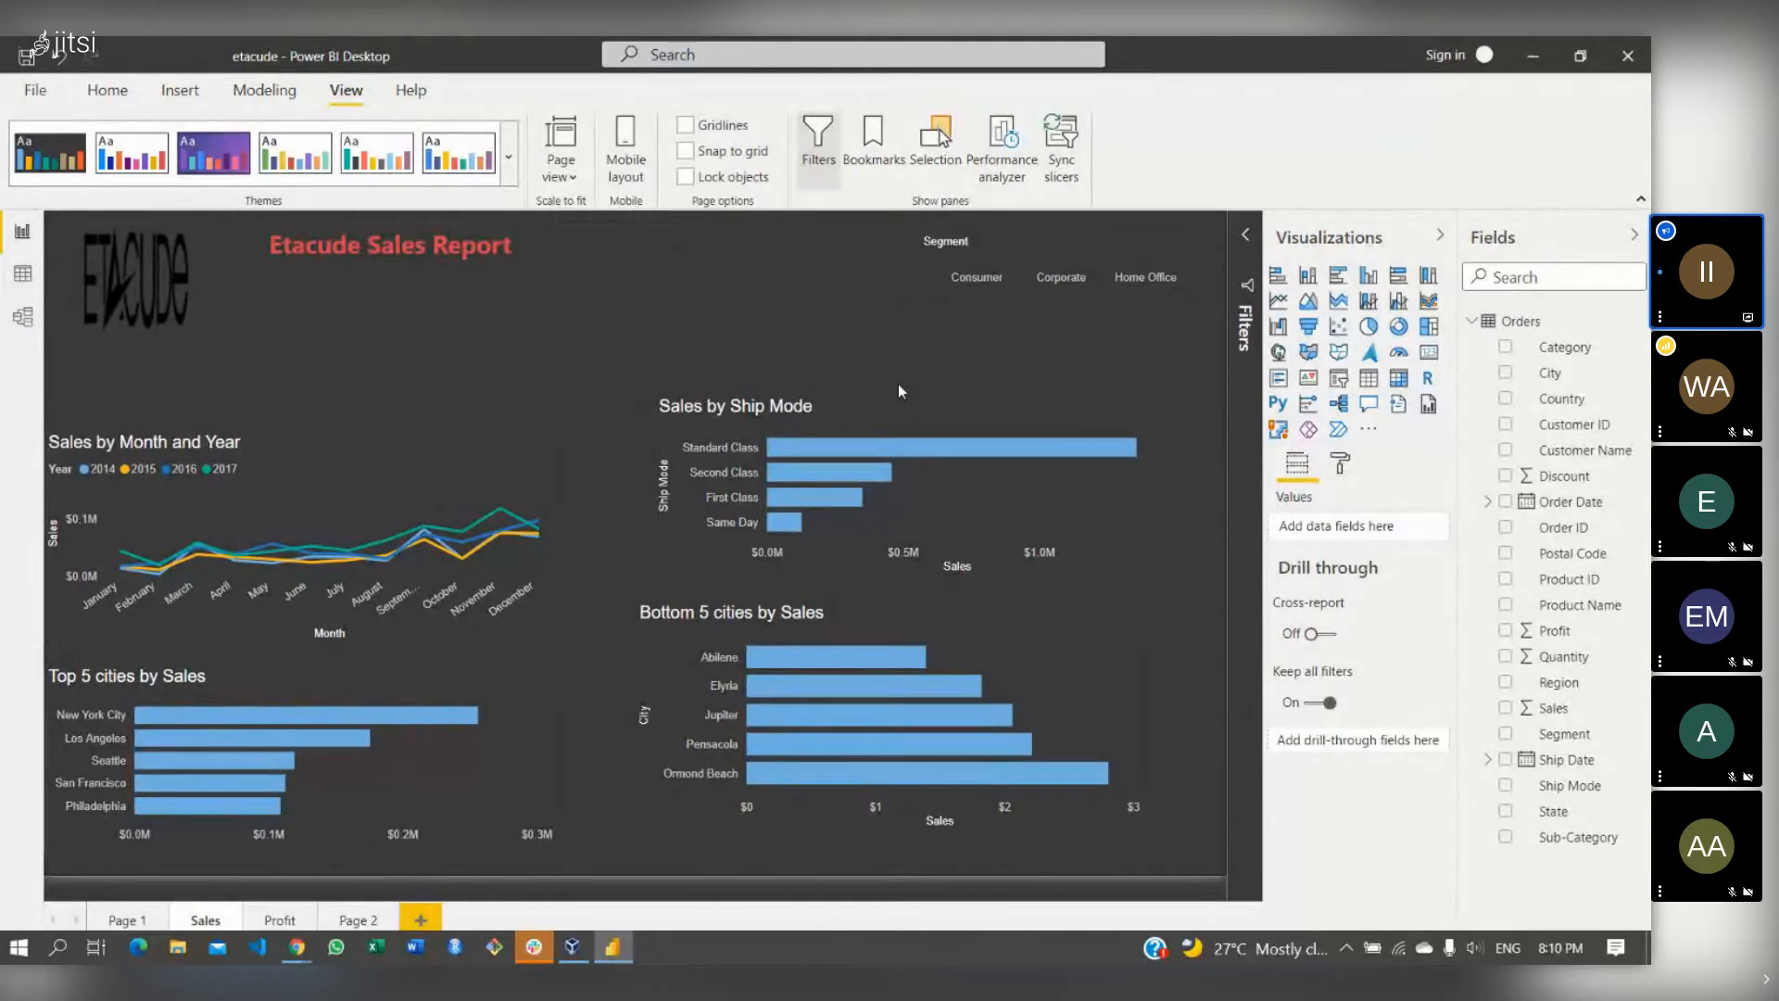
- Browse the Profit, Sales, Page 2 and Page 1 report pages
click(282, 921)
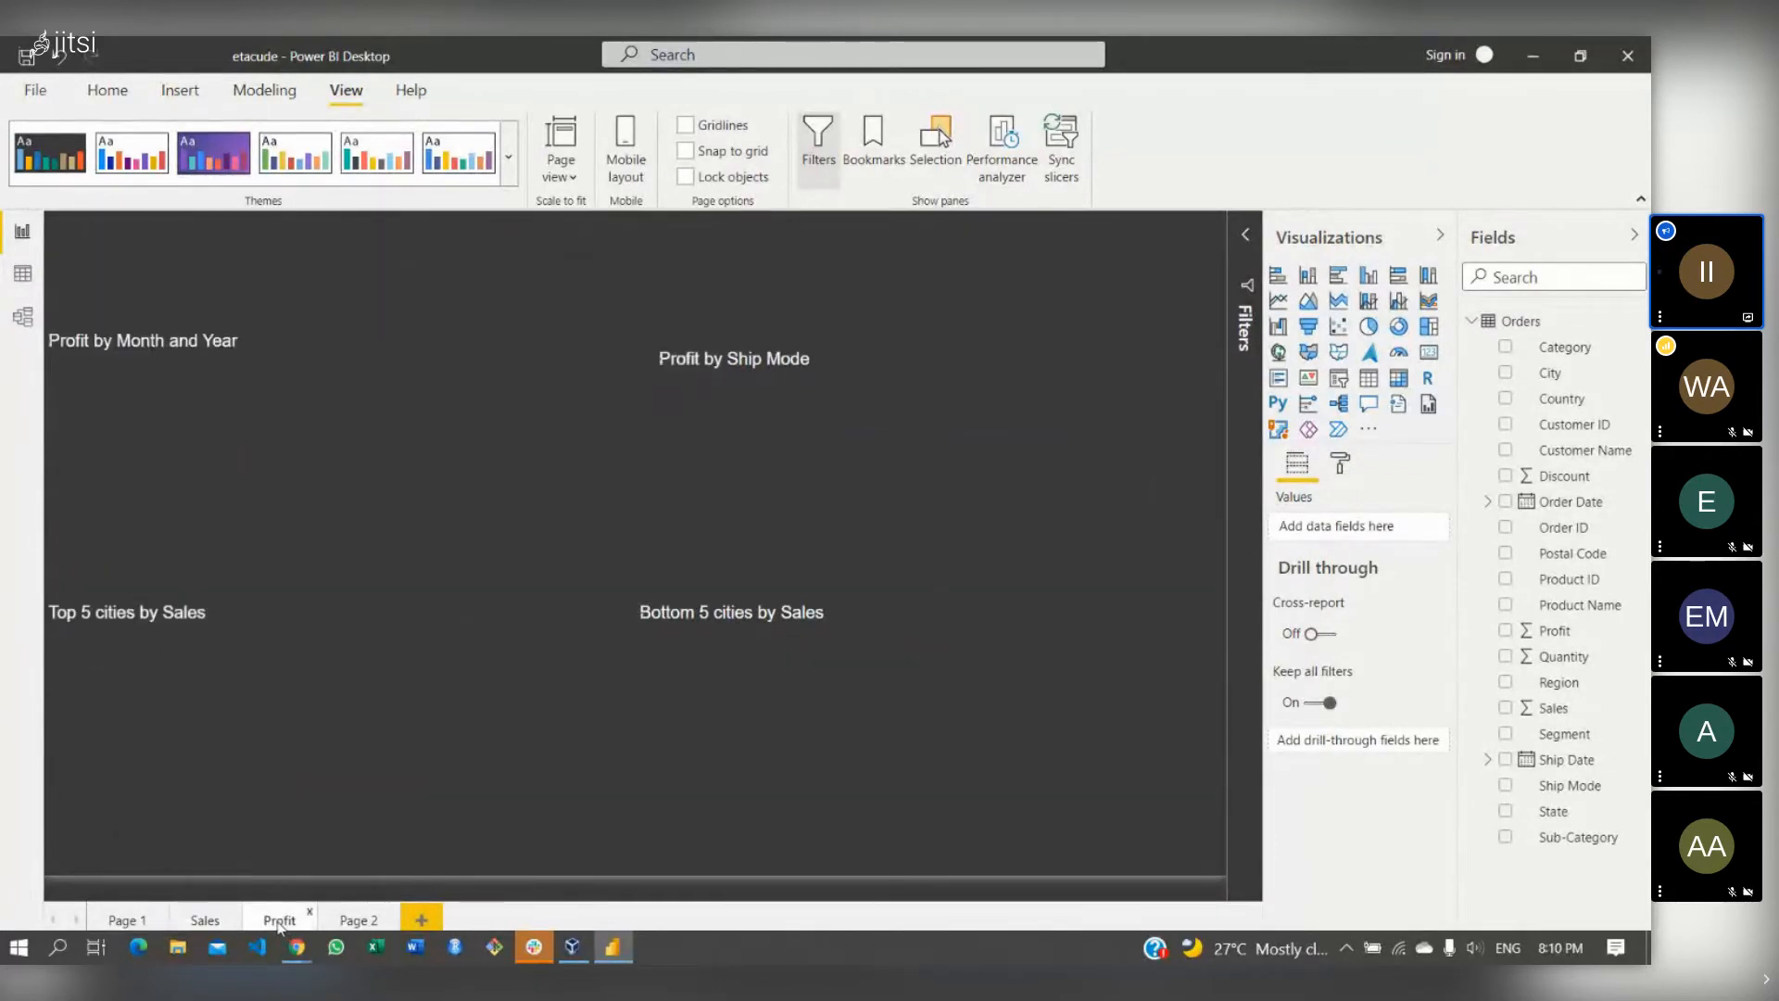
click(212, 921)
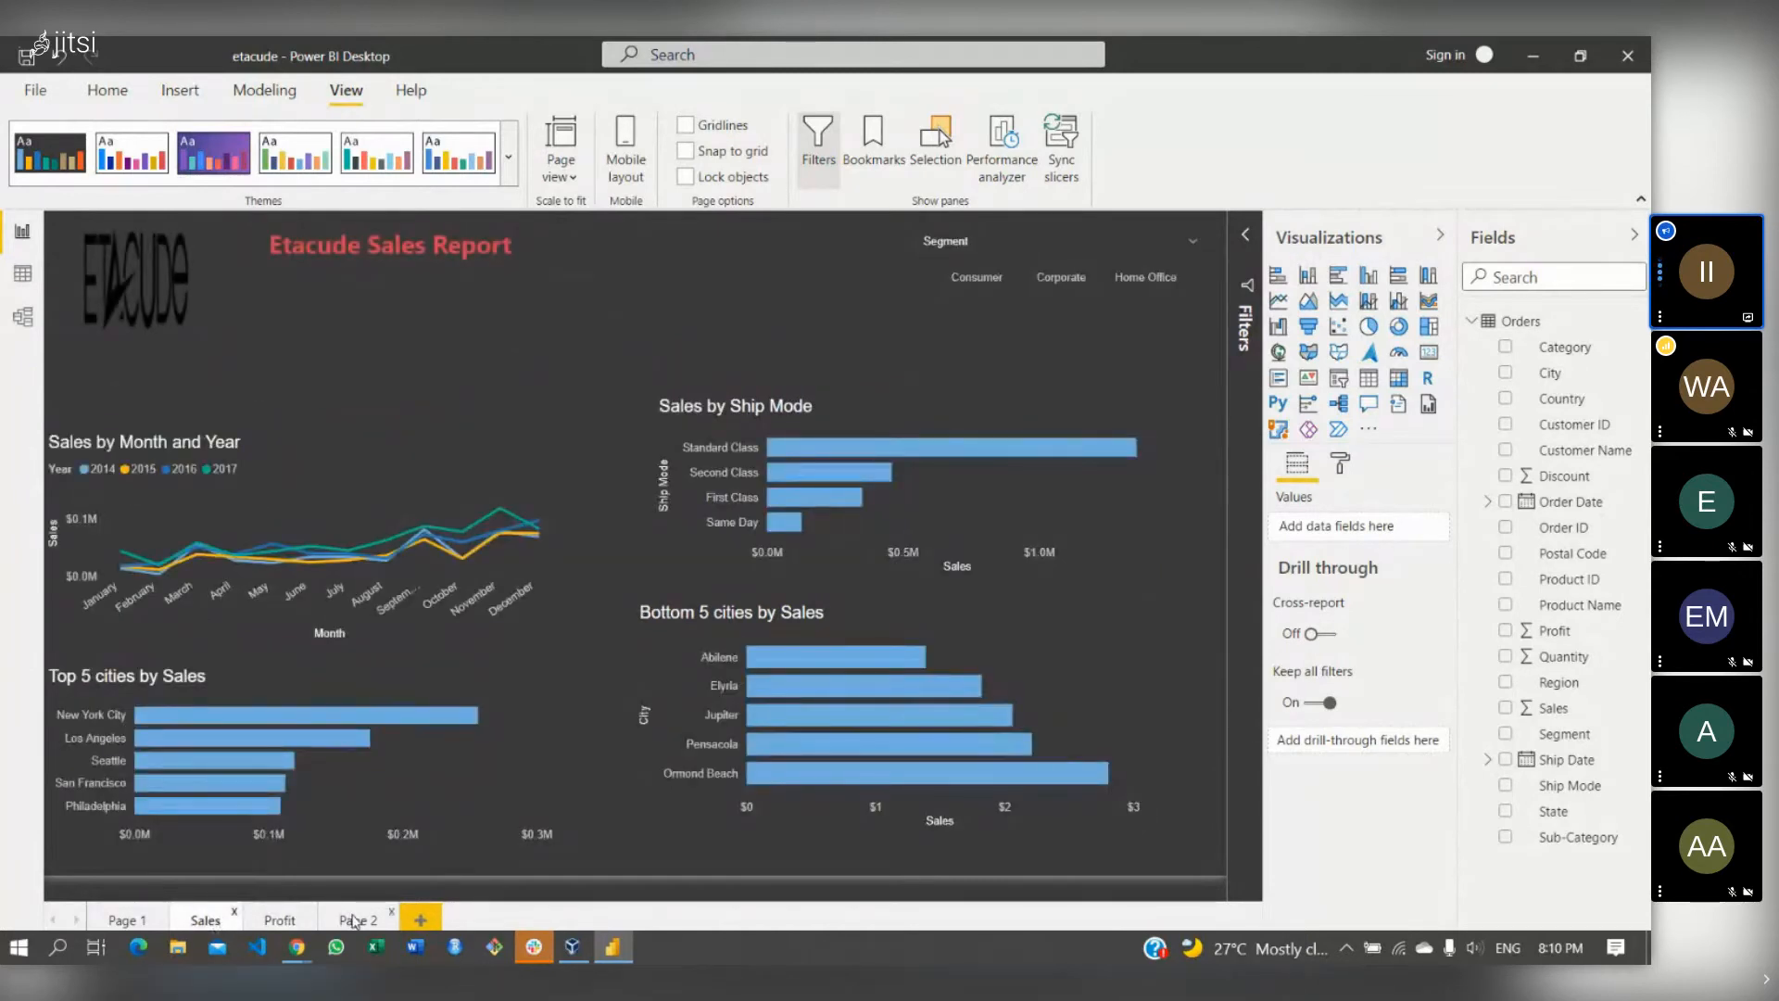
click(353, 919)
click(262, 922)
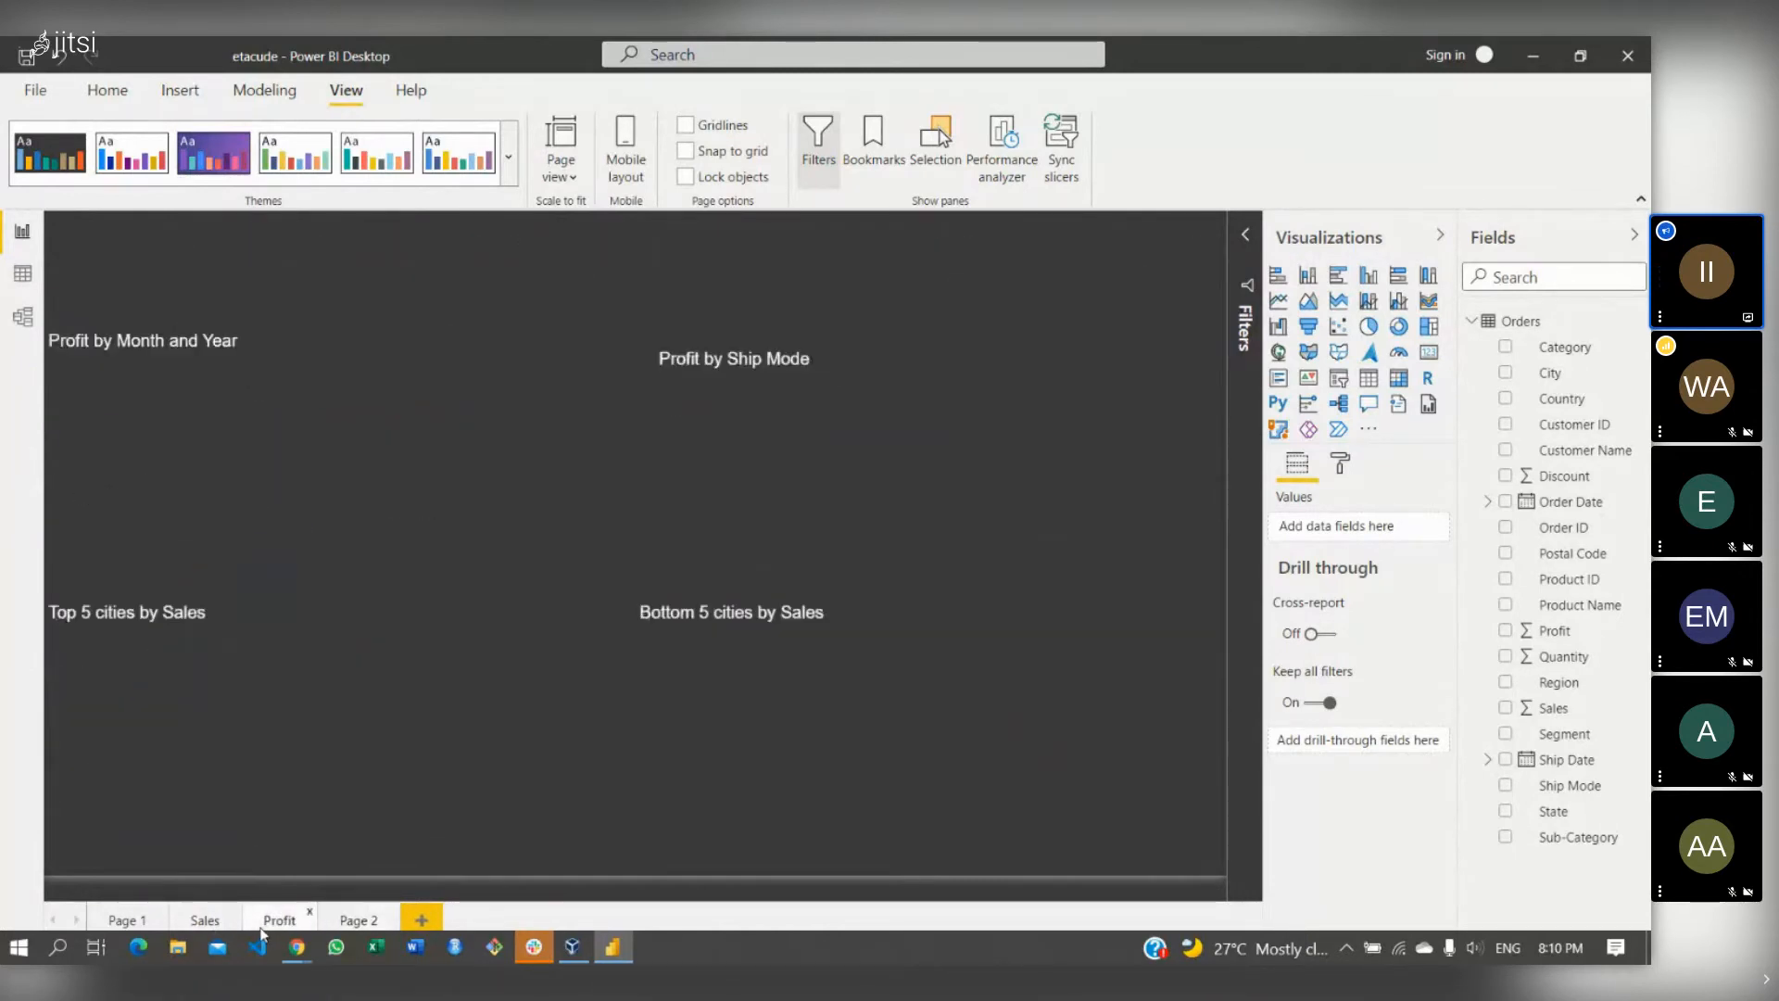
click(123, 922)
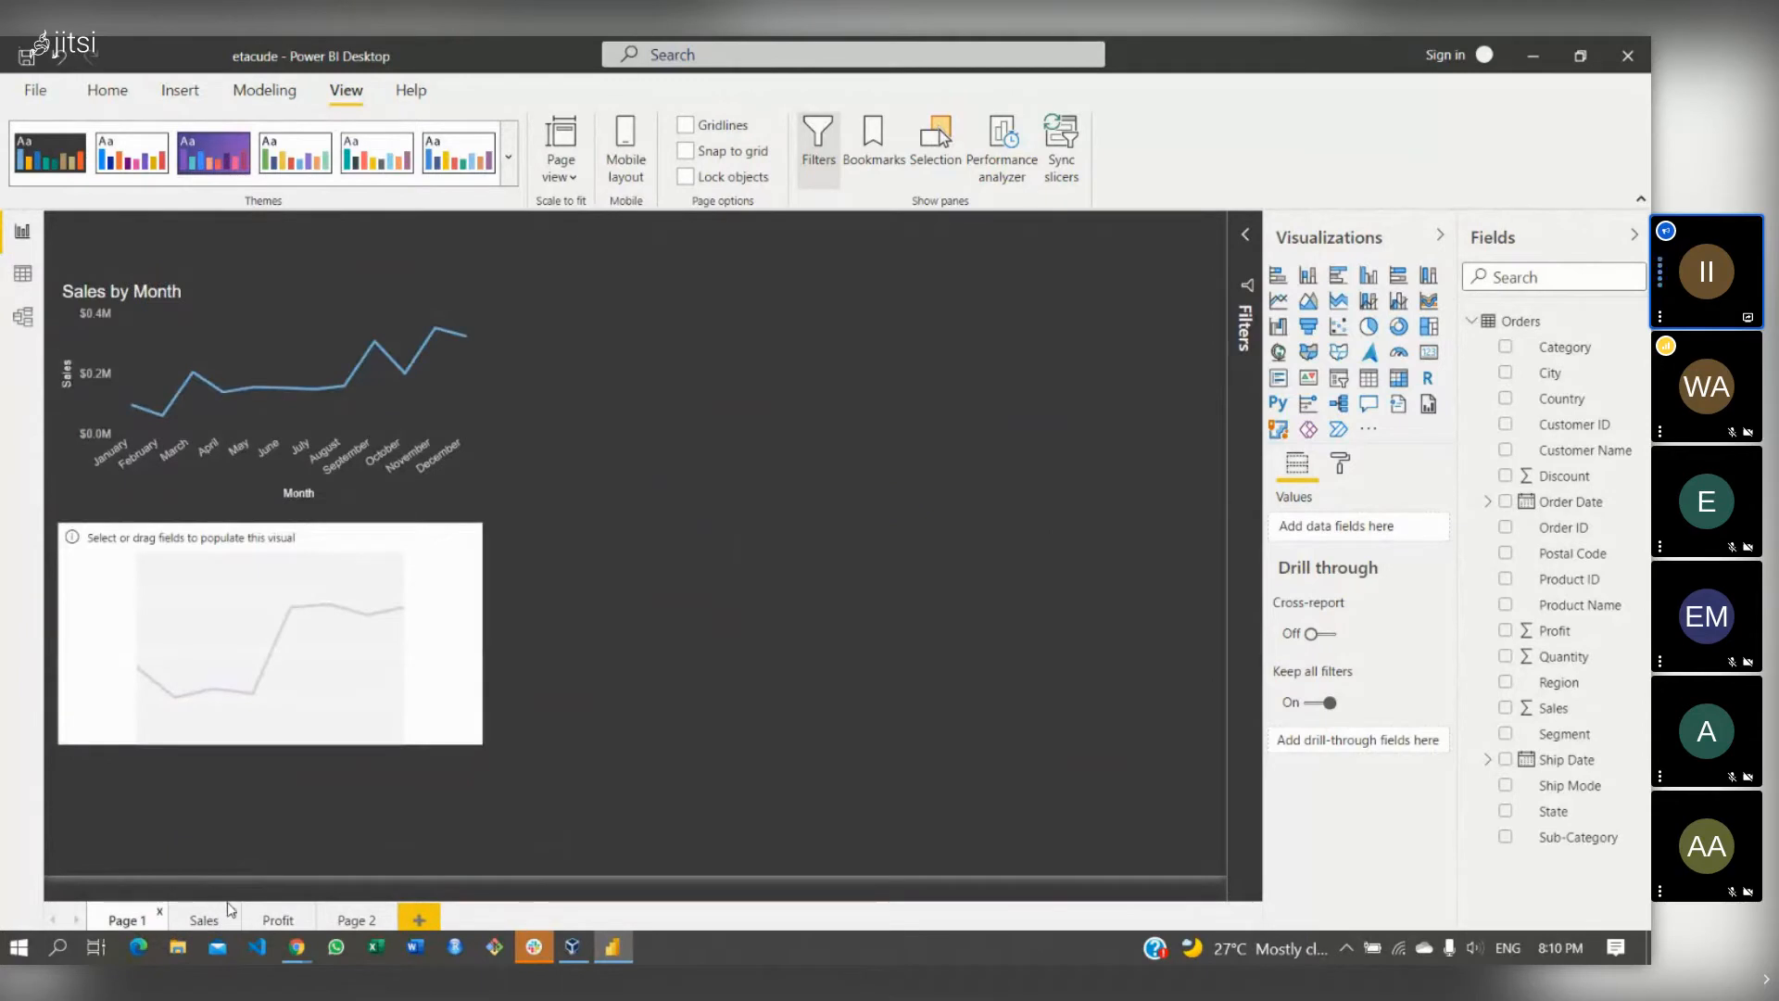
click(206, 920)
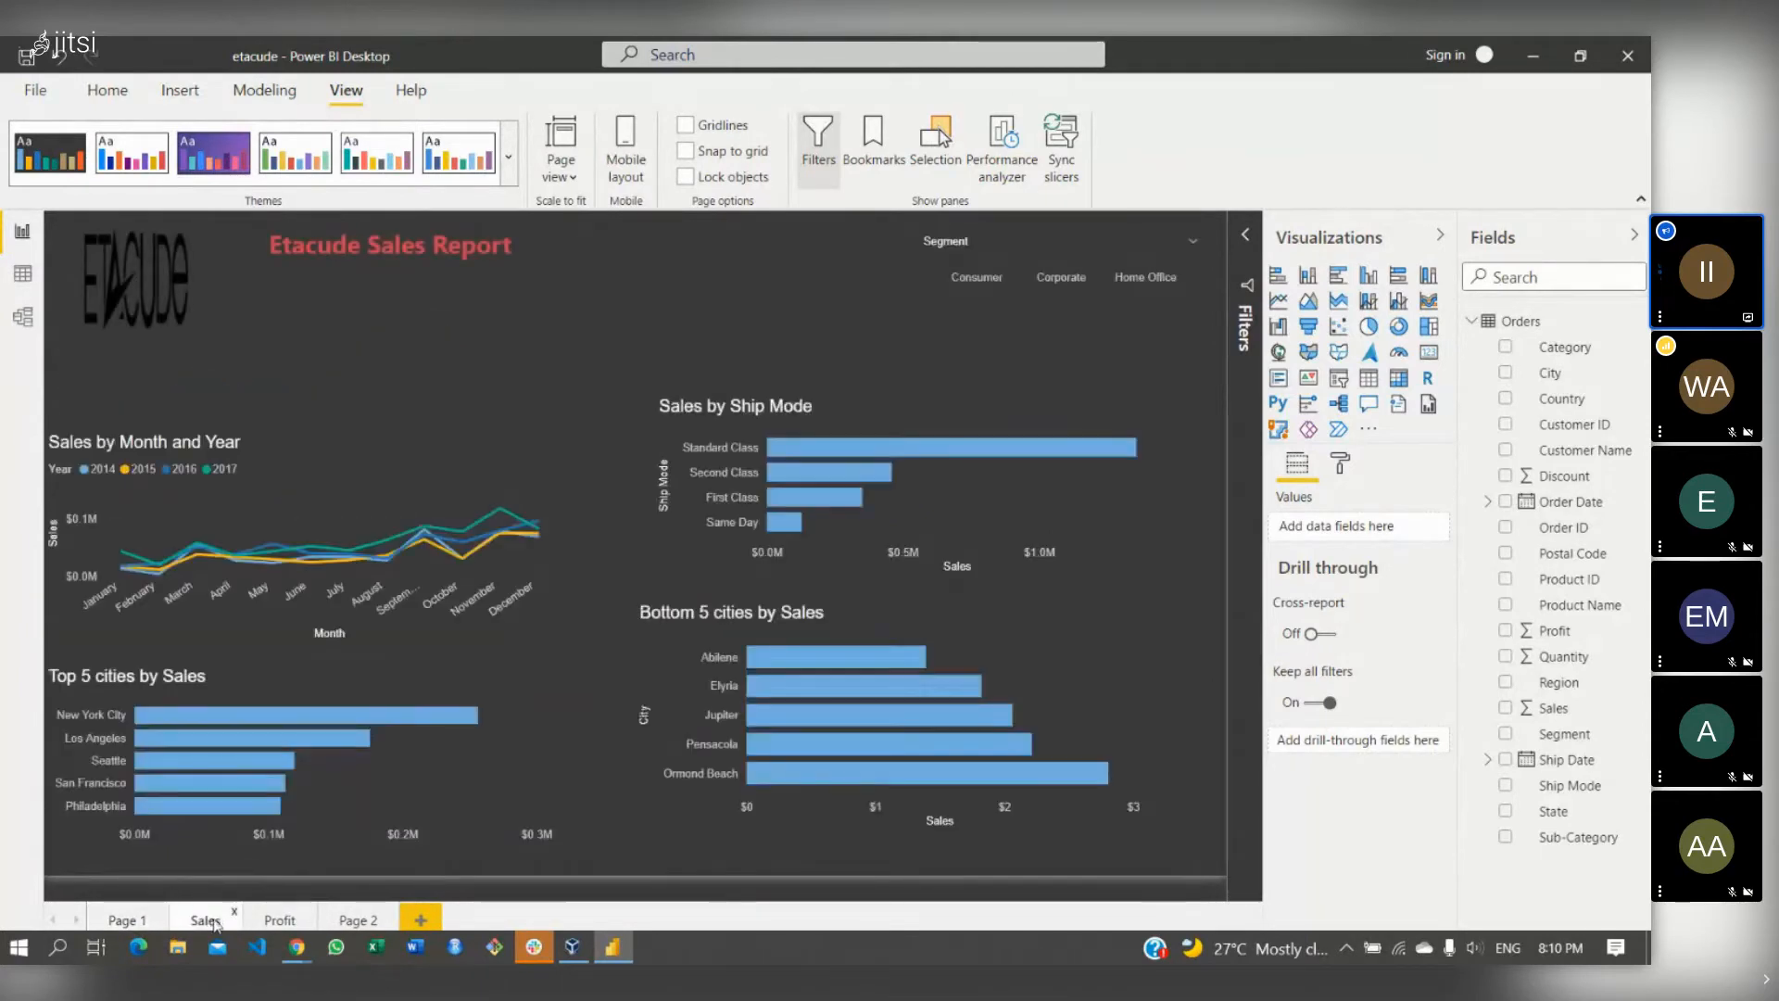
- Add a new blank Page 3 and return to the Profit page
click(294, 923)
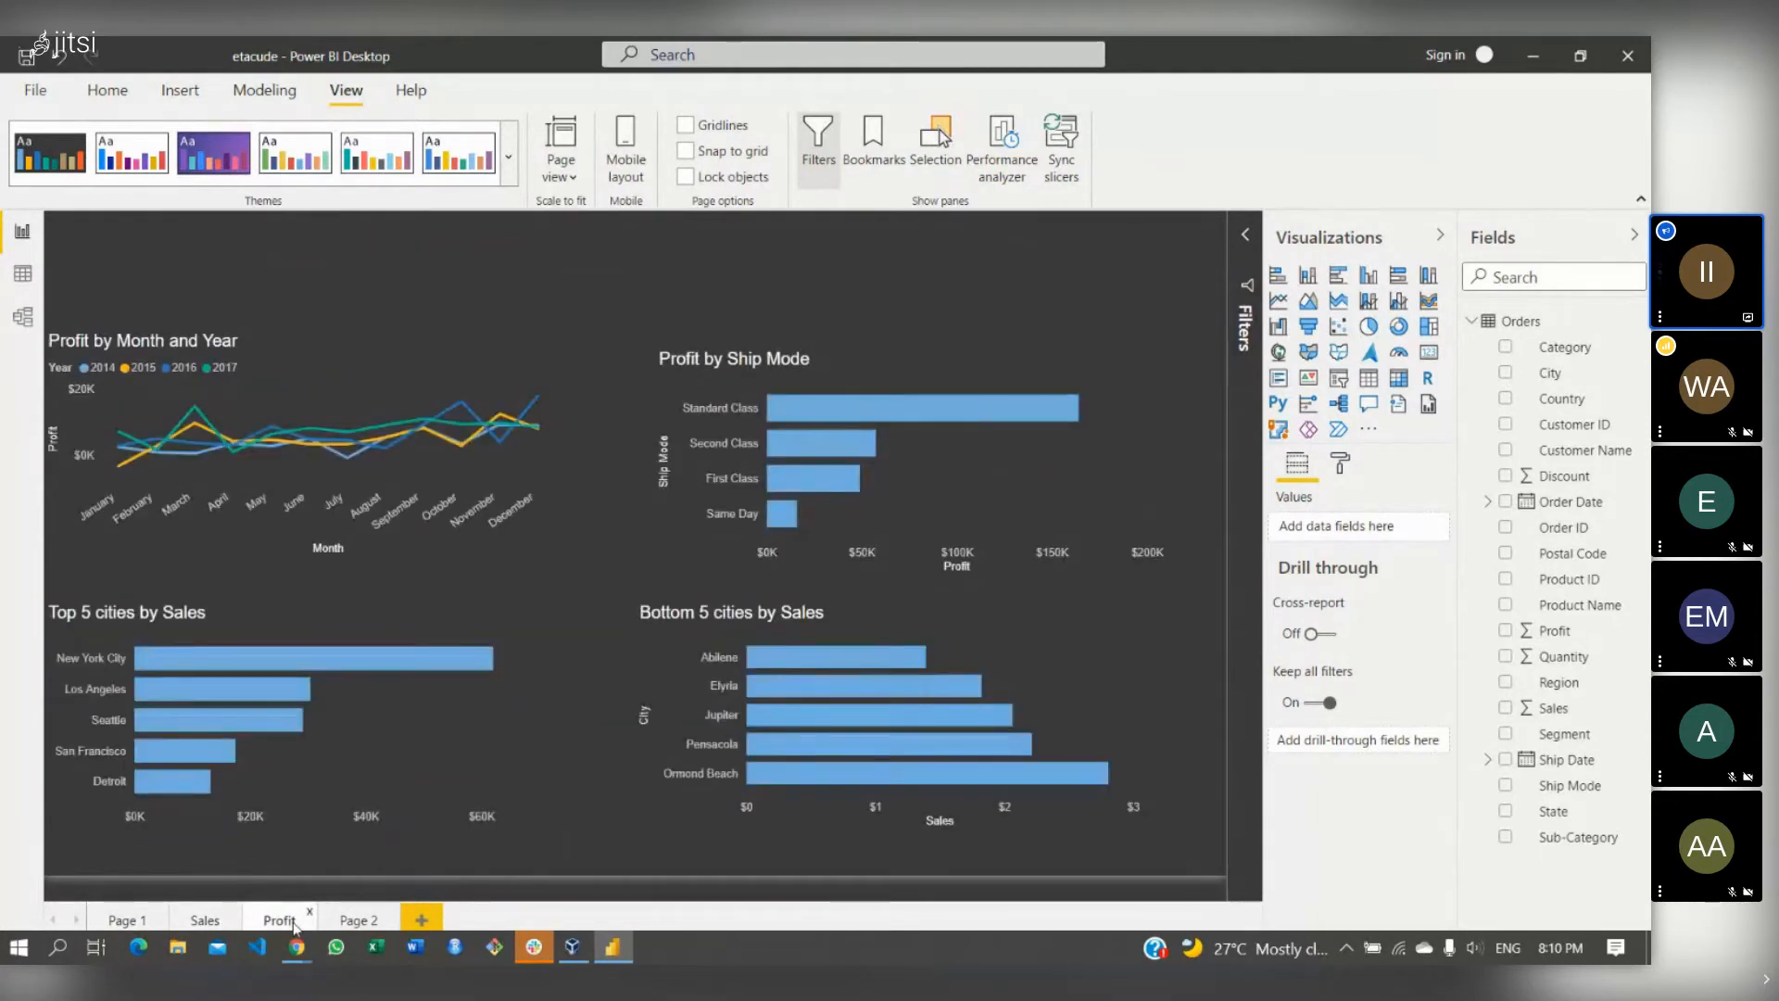
click(417, 920)
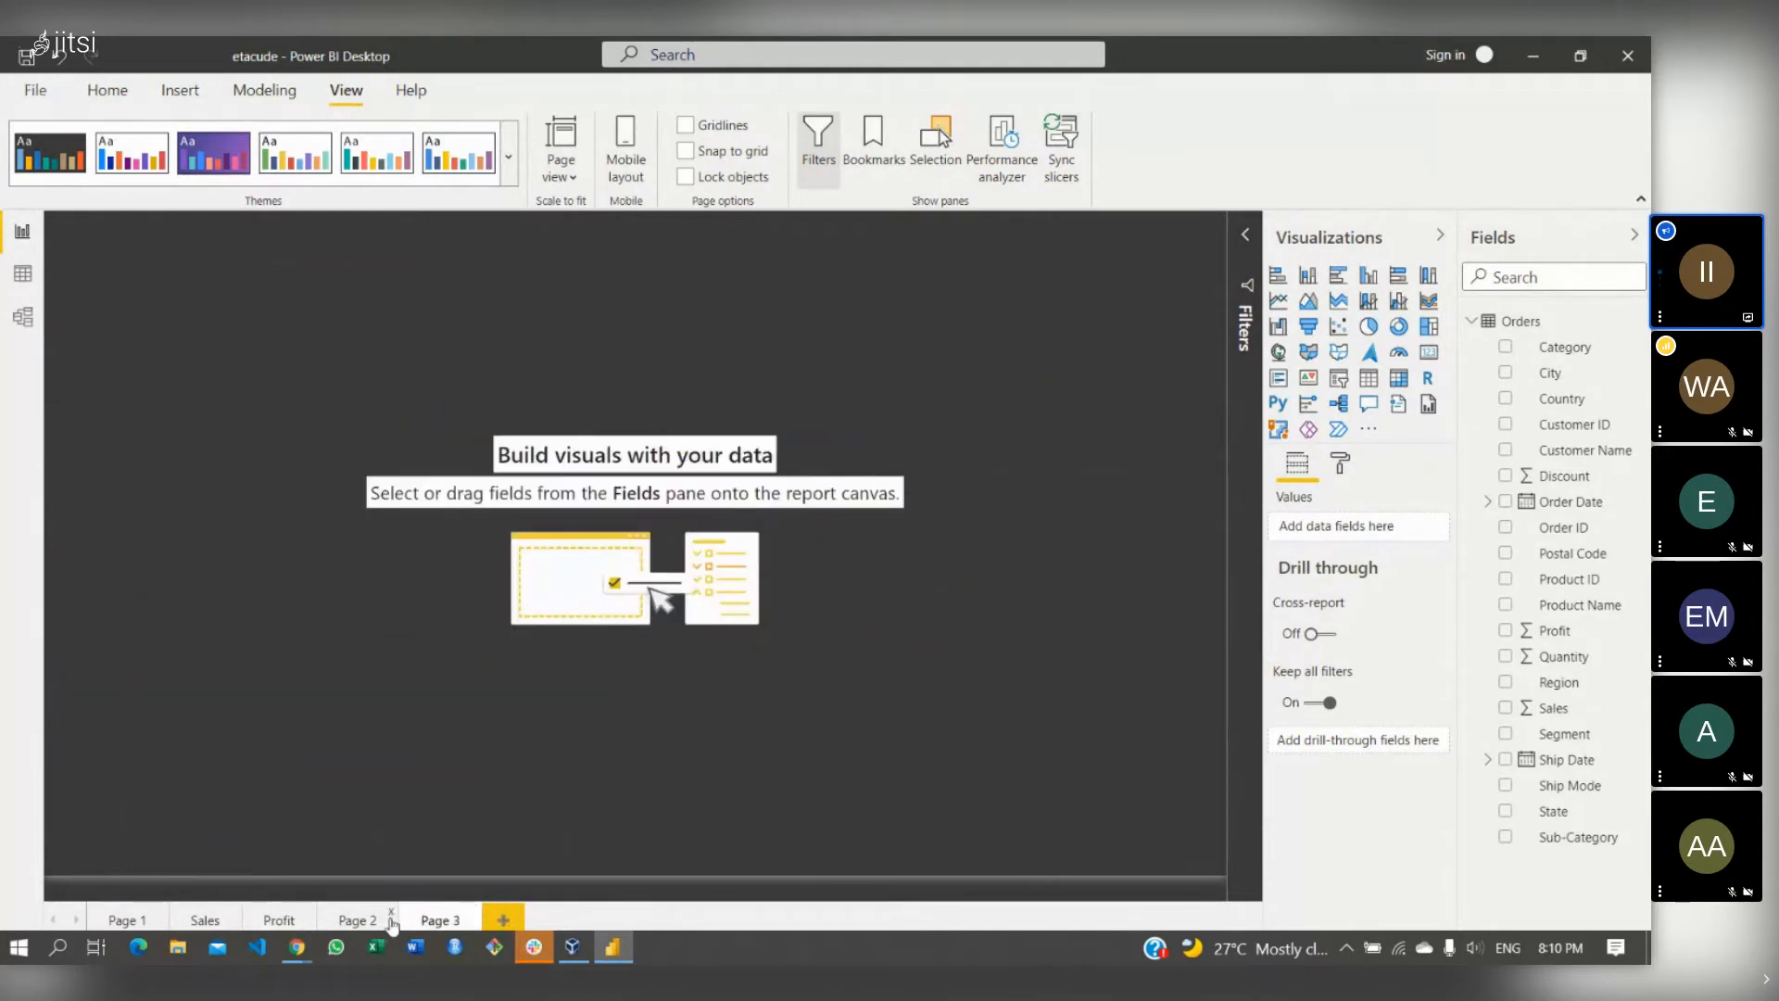
click(274, 920)
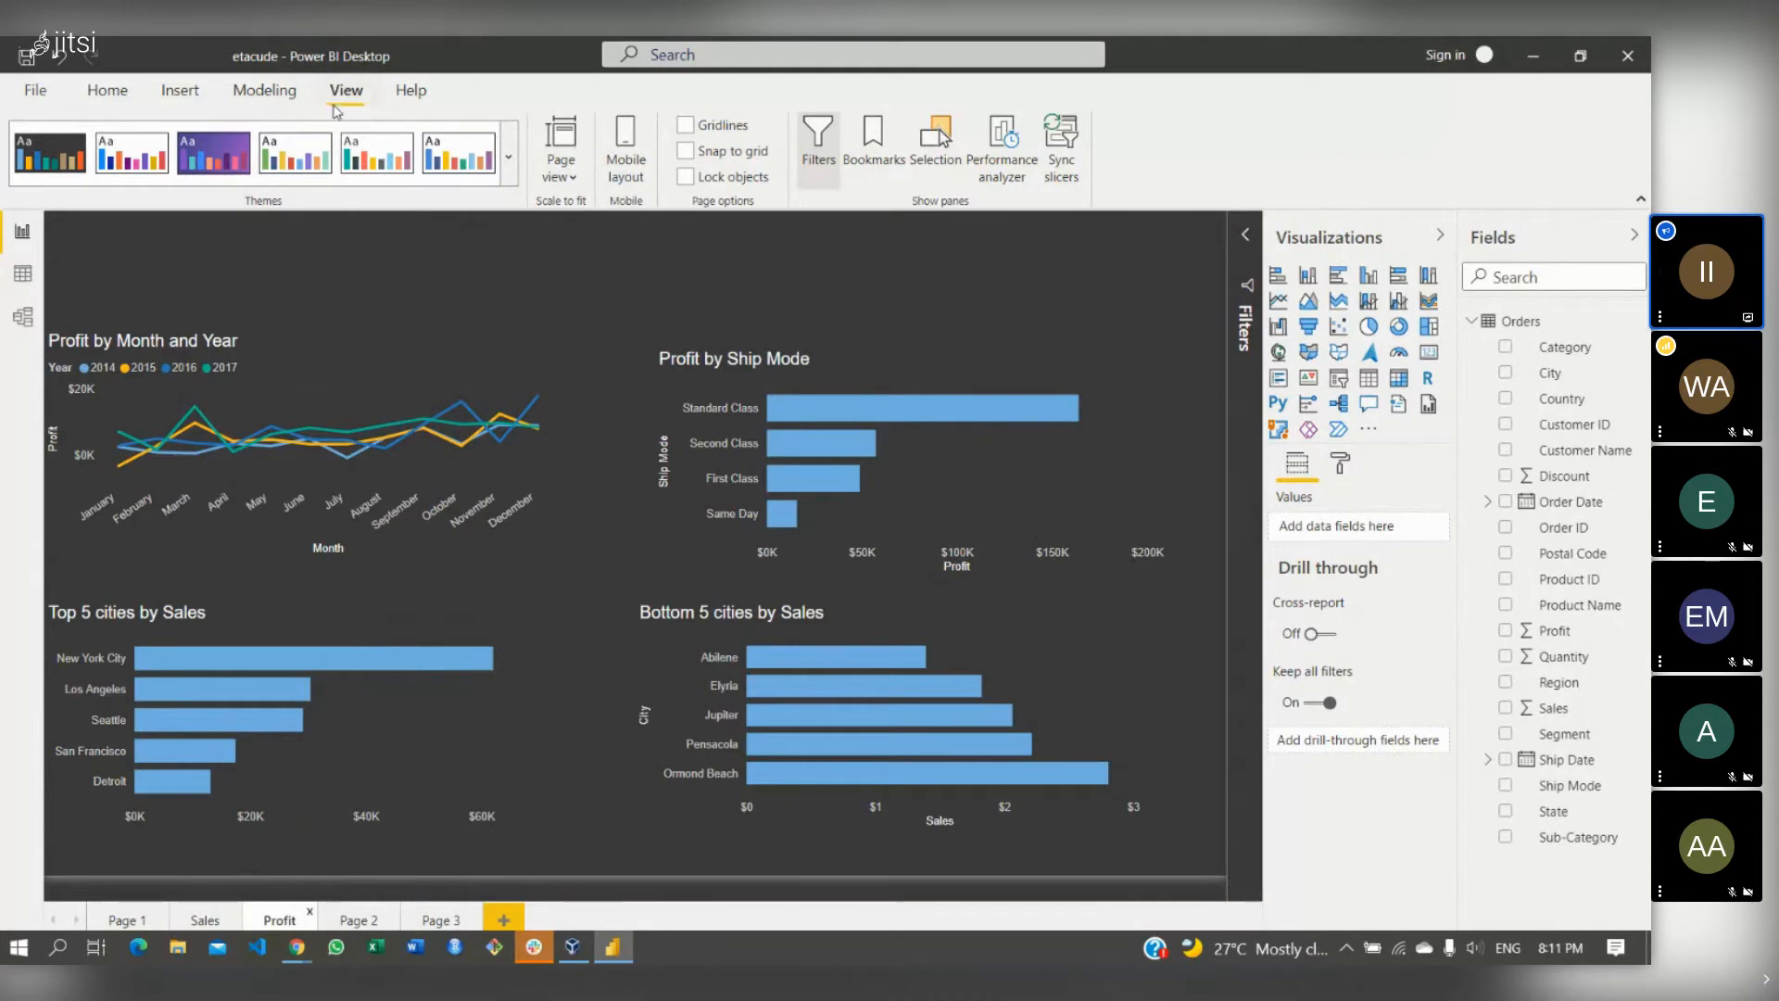
- Customize the current theme so its general text colour is dark red #9A2B2B
click(510, 165)
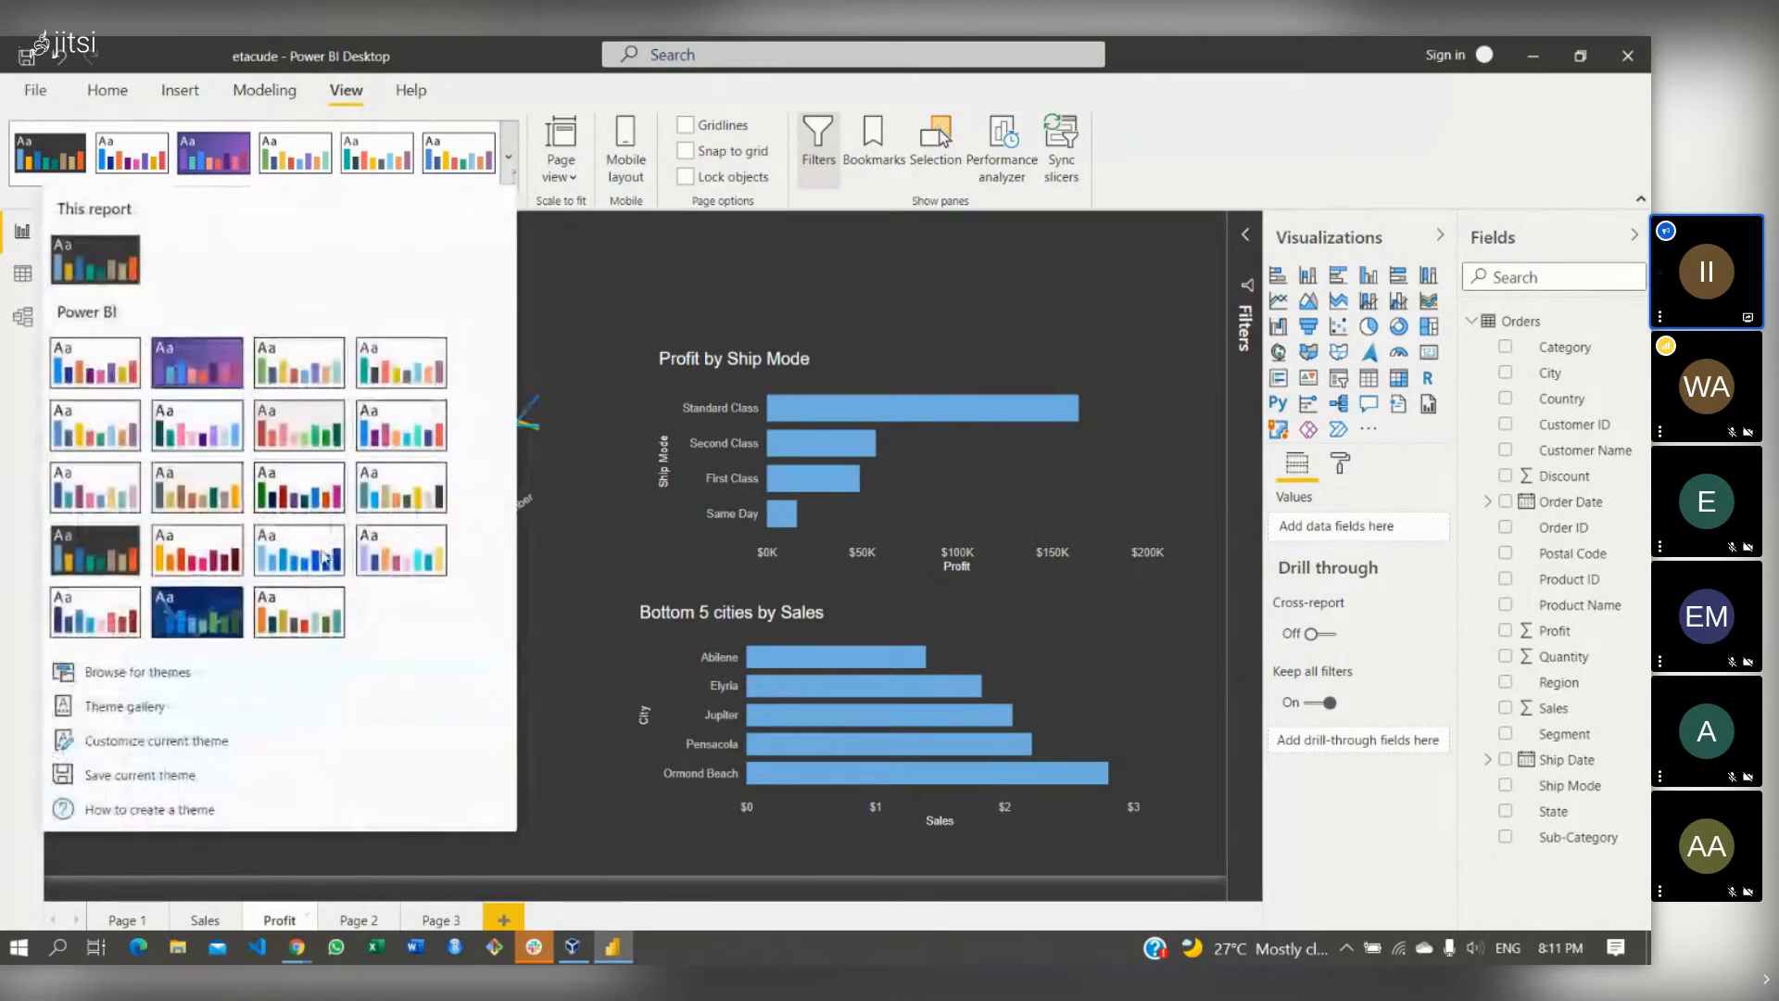
click(185, 742)
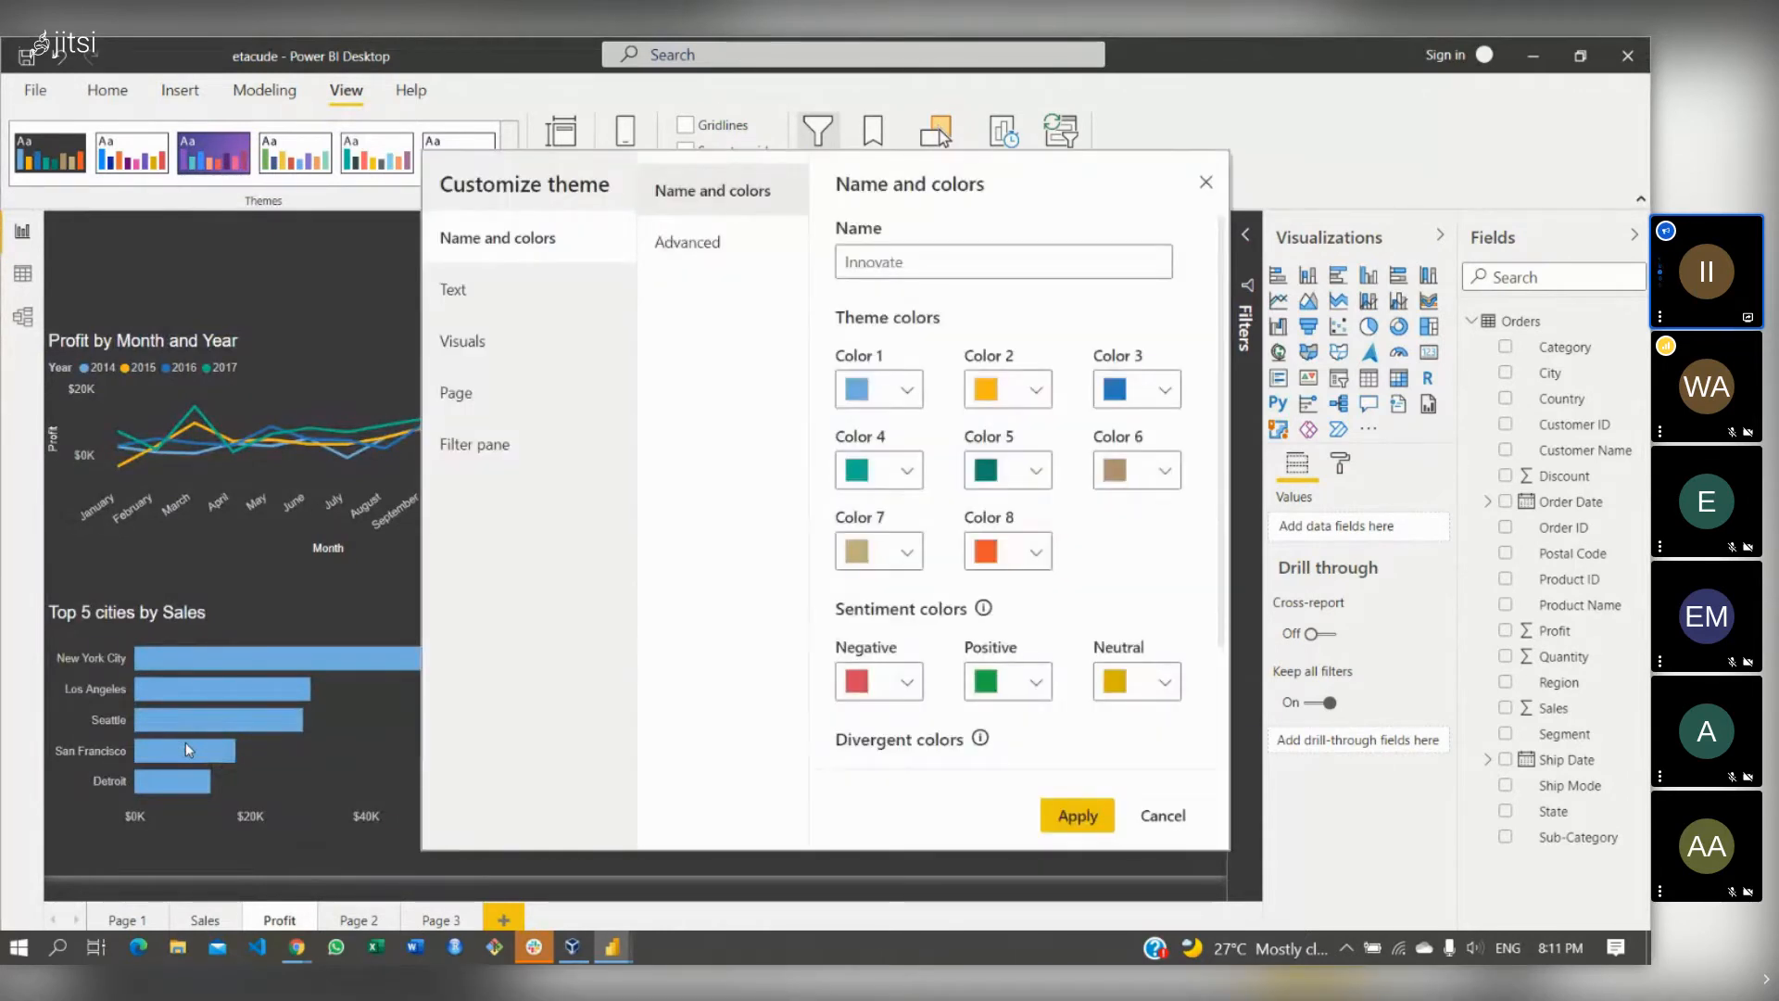
click(550, 300)
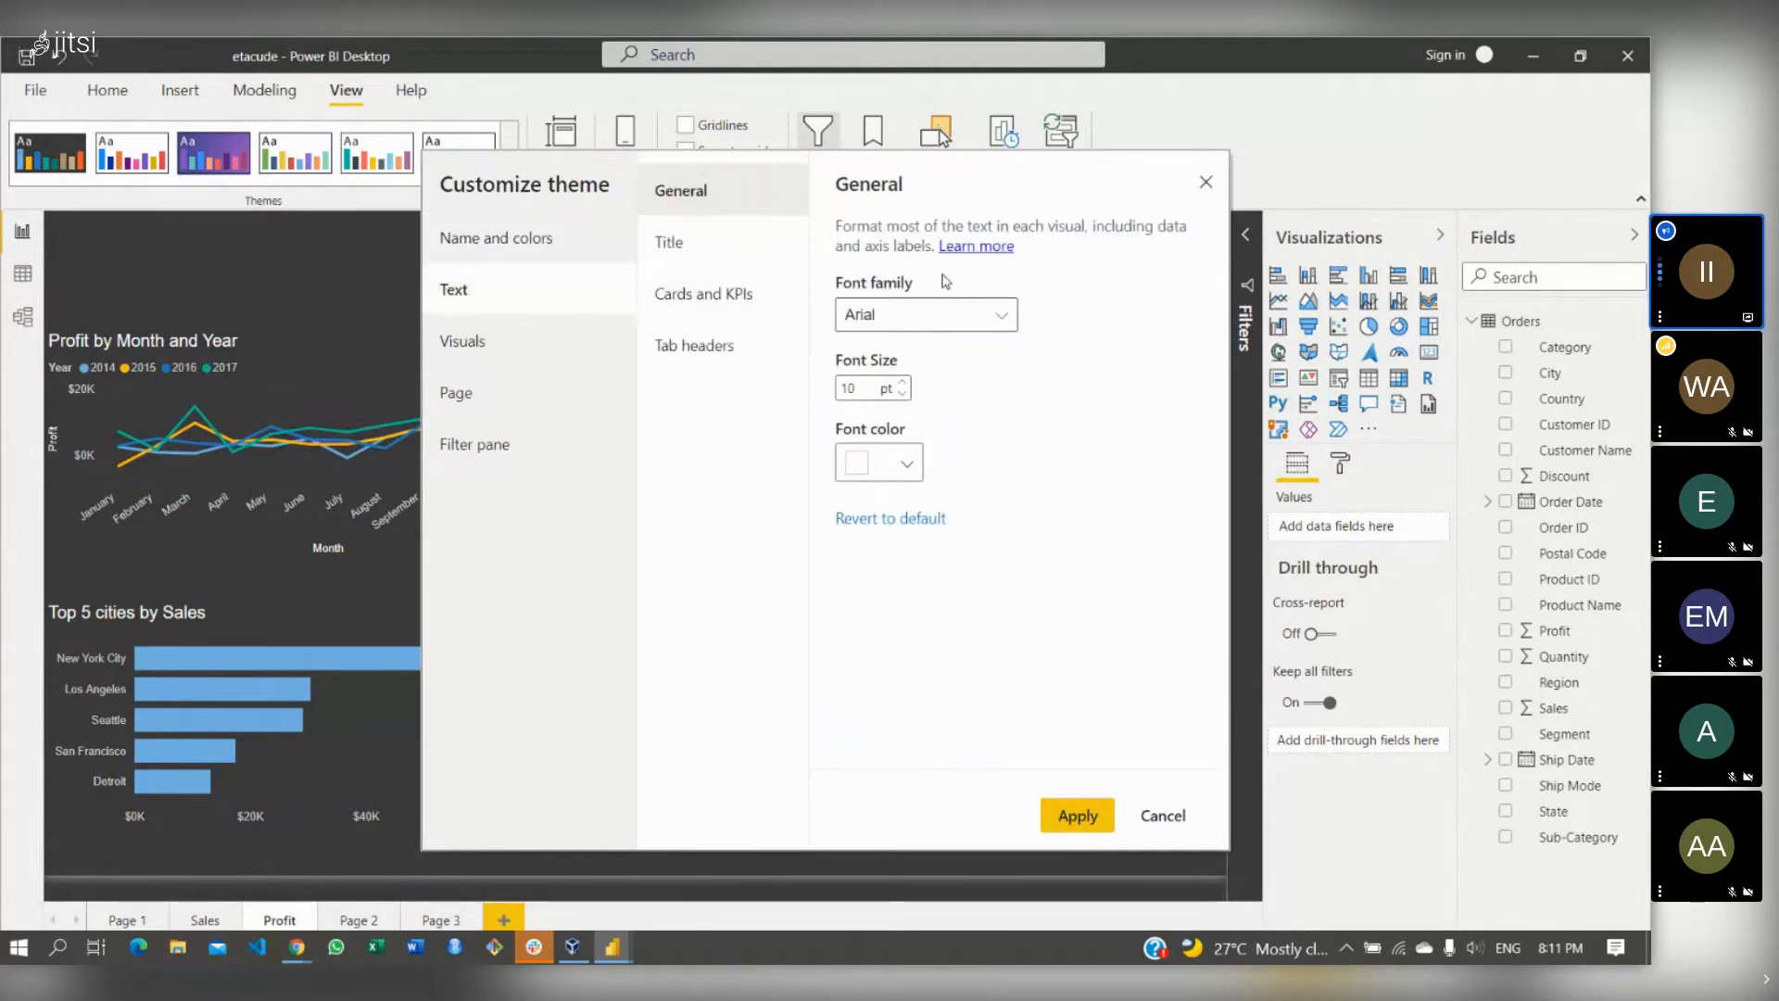
click(907, 466)
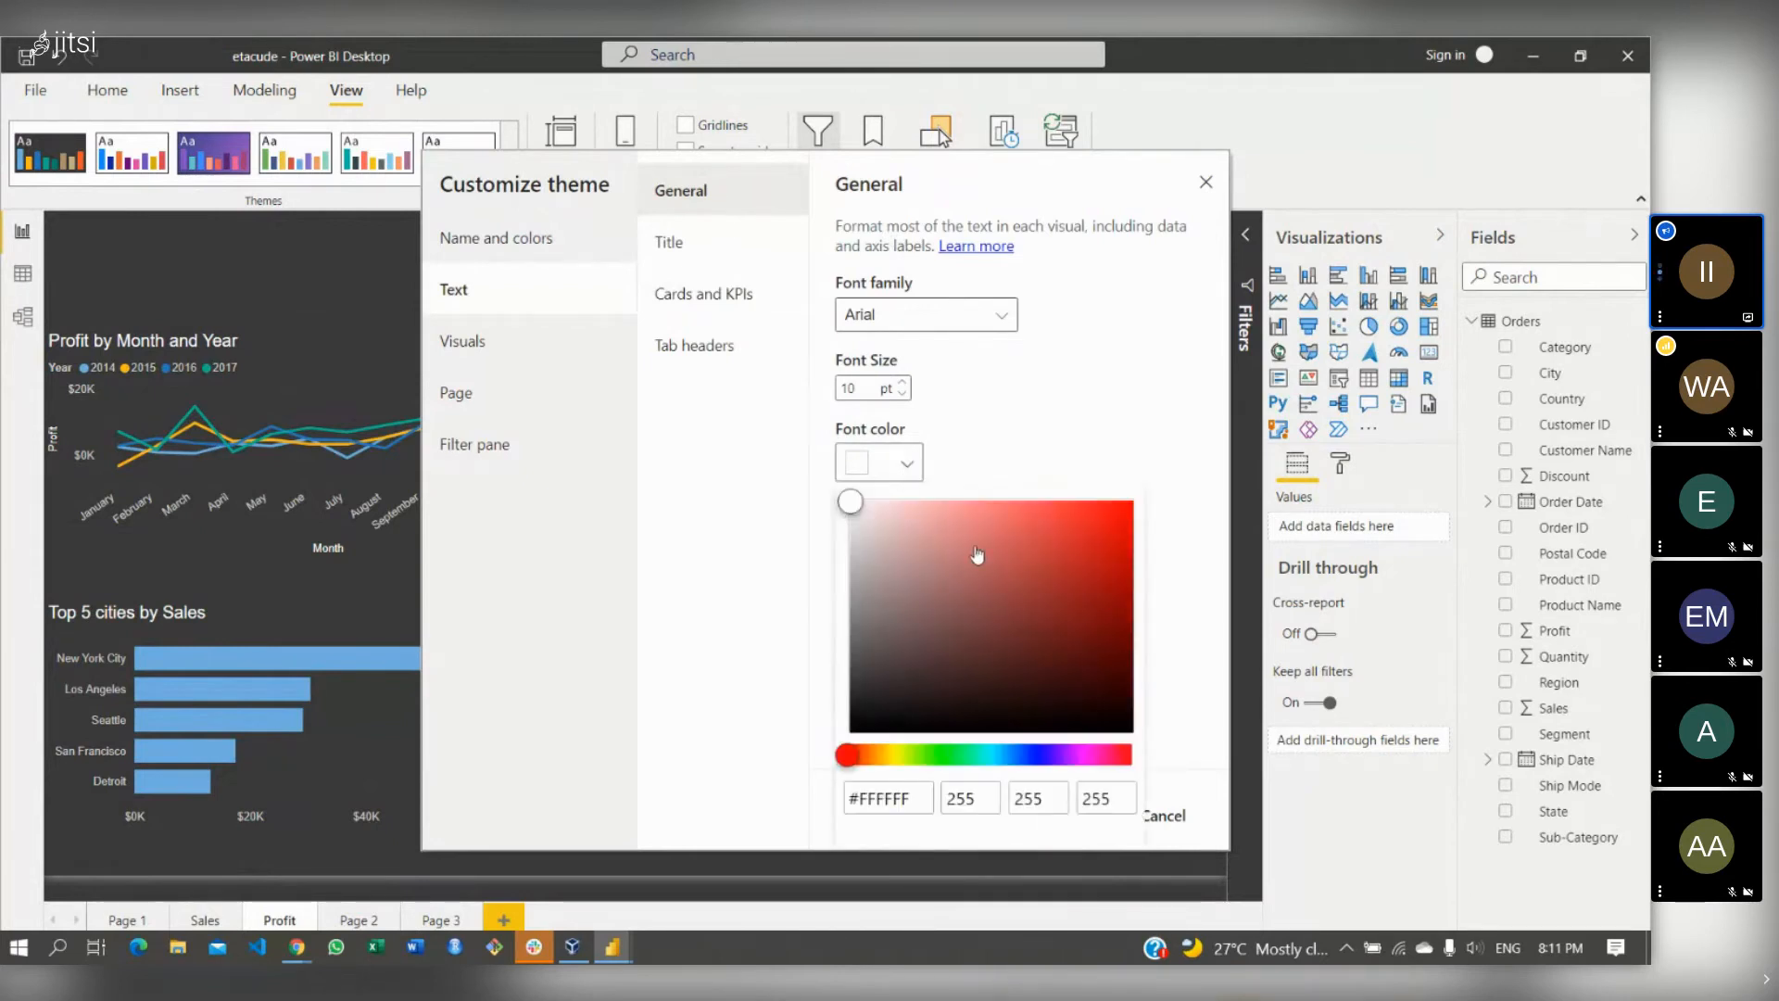
click(975, 550)
drag(975, 549, 1052, 600)
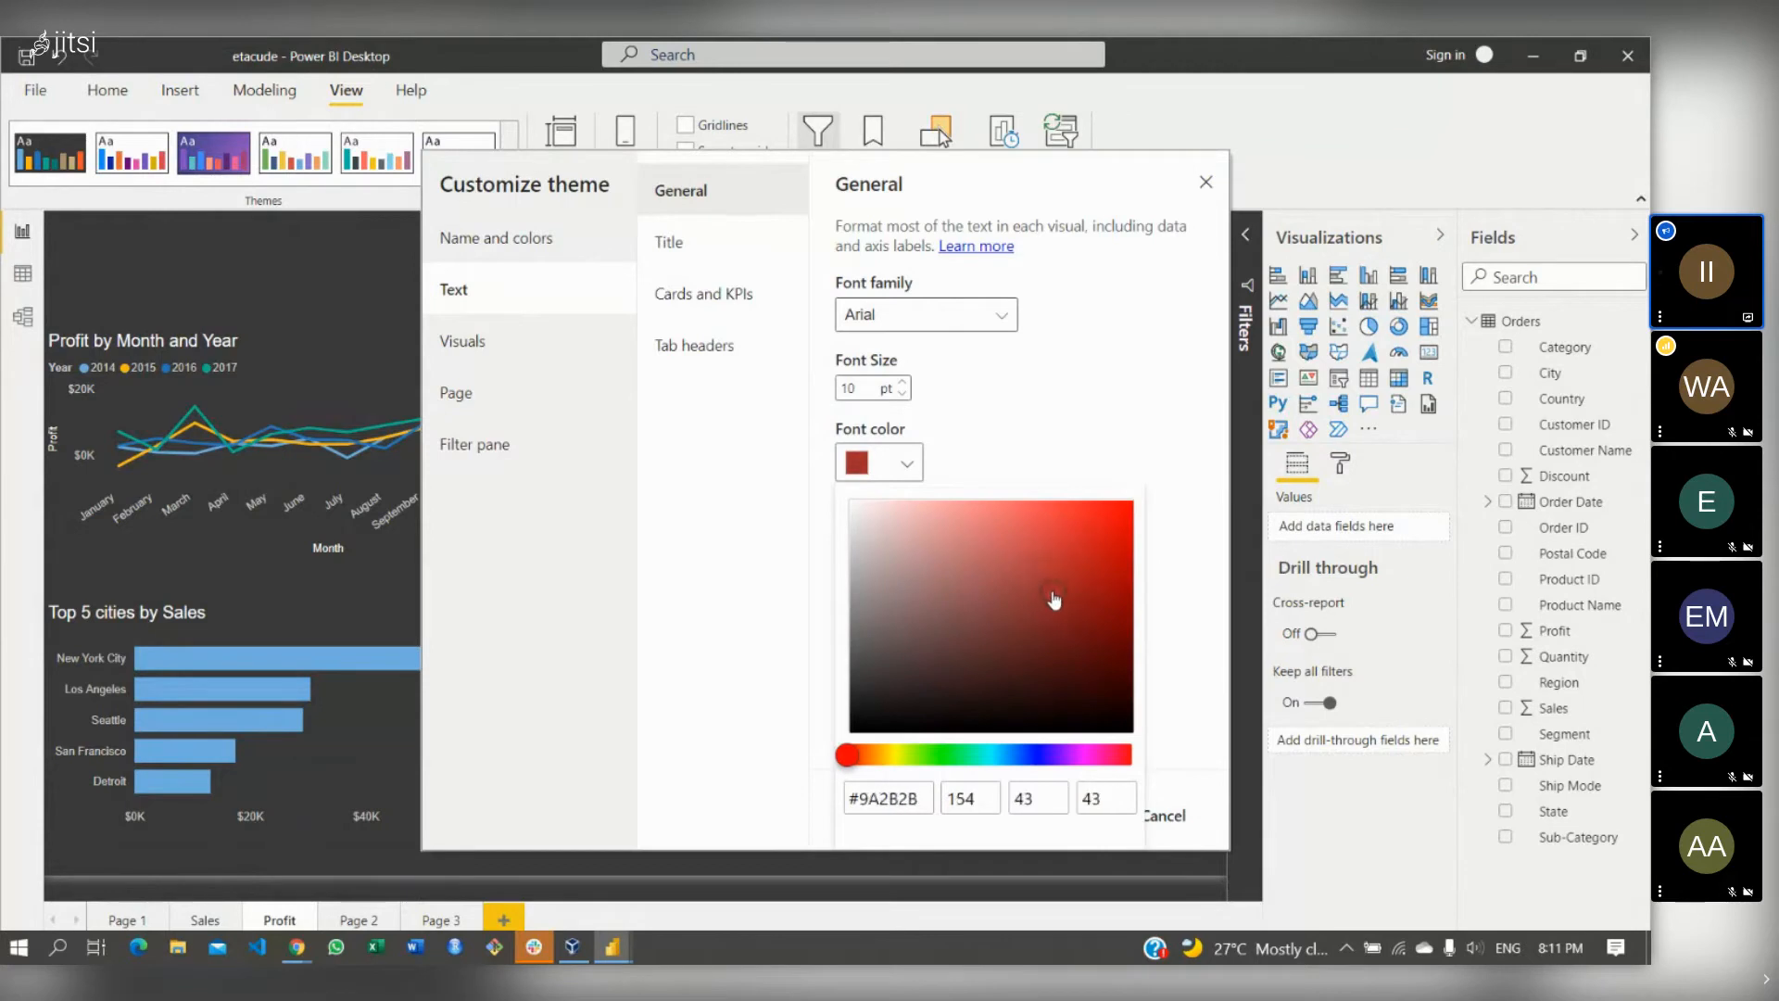
click(1169, 610)
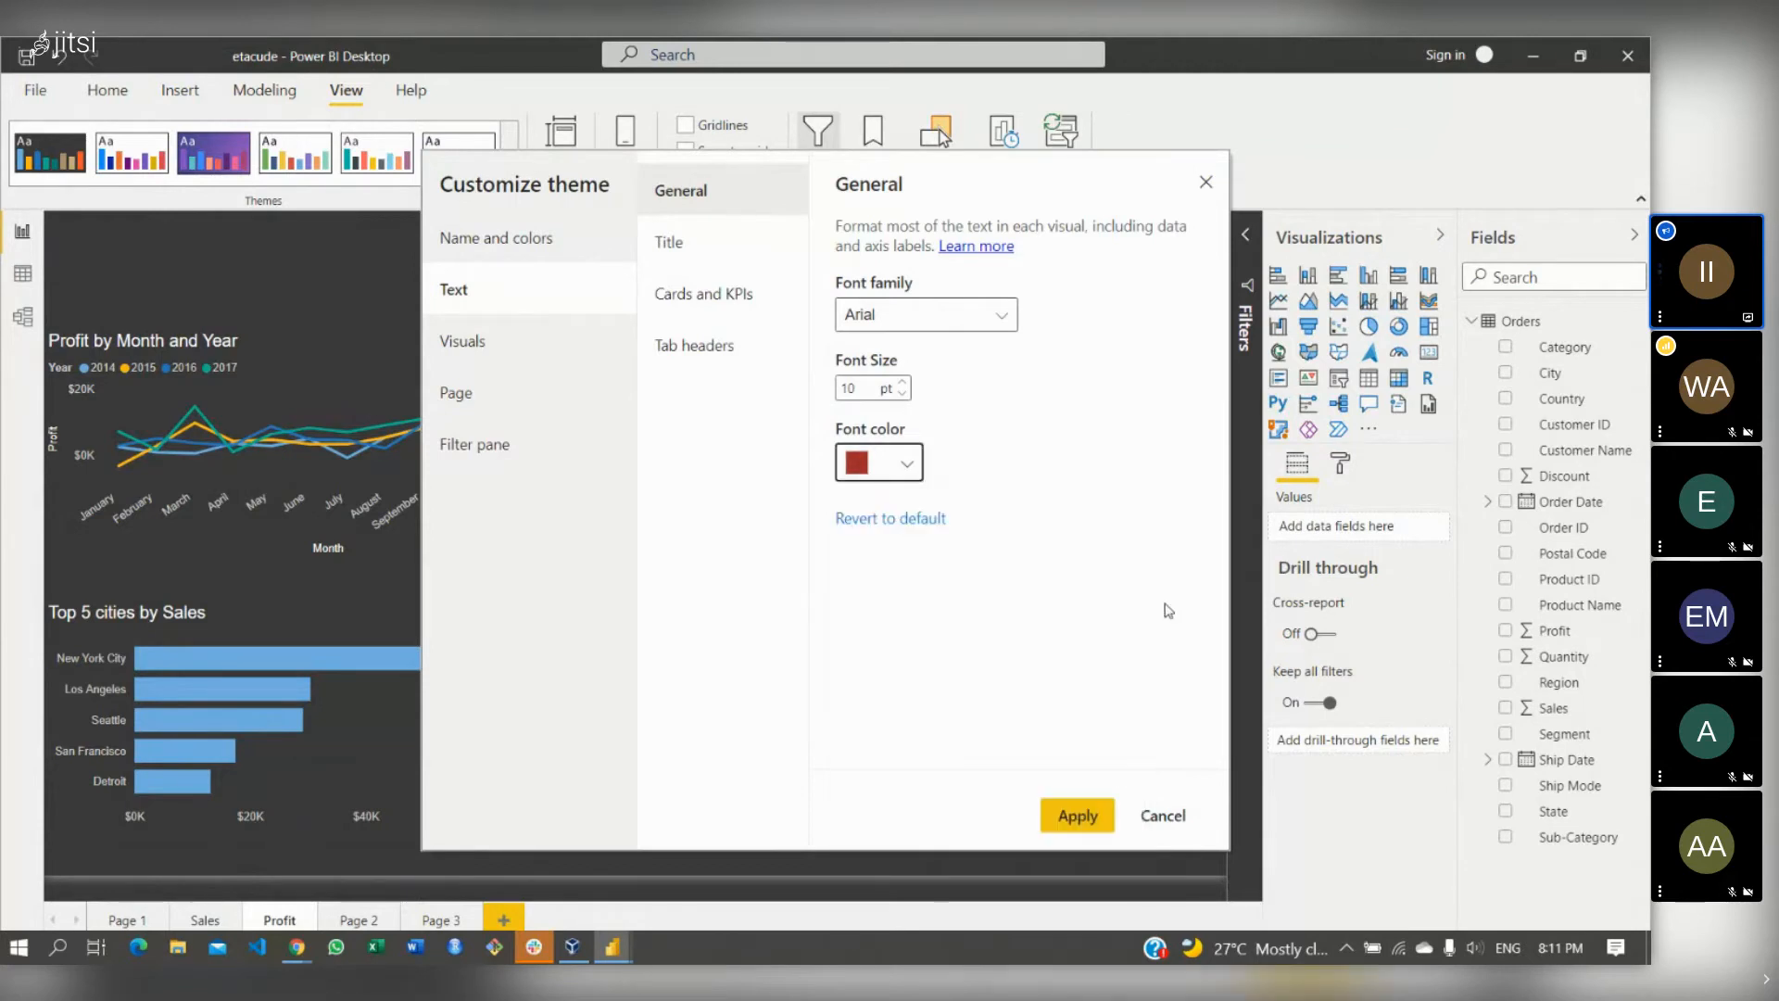
click(1065, 819)
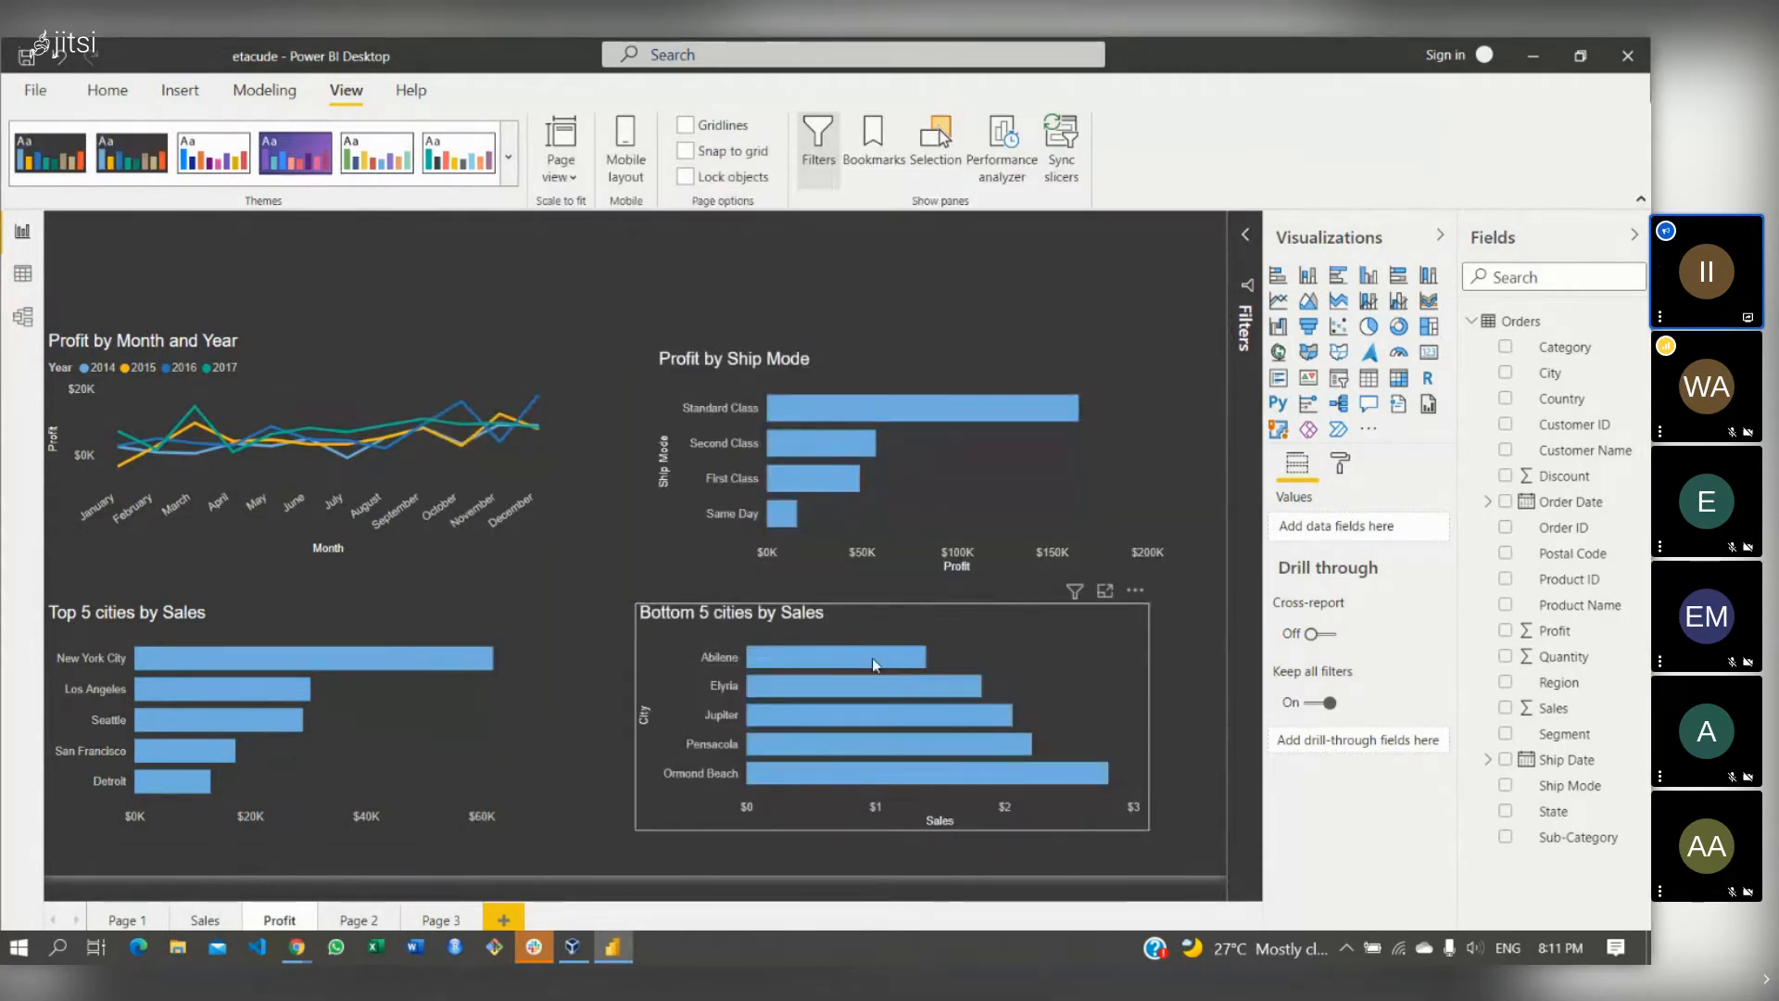
- Make the theme's visual titles bright red #D22525, then return to the Sales page
click(509, 158)
click(163, 833)
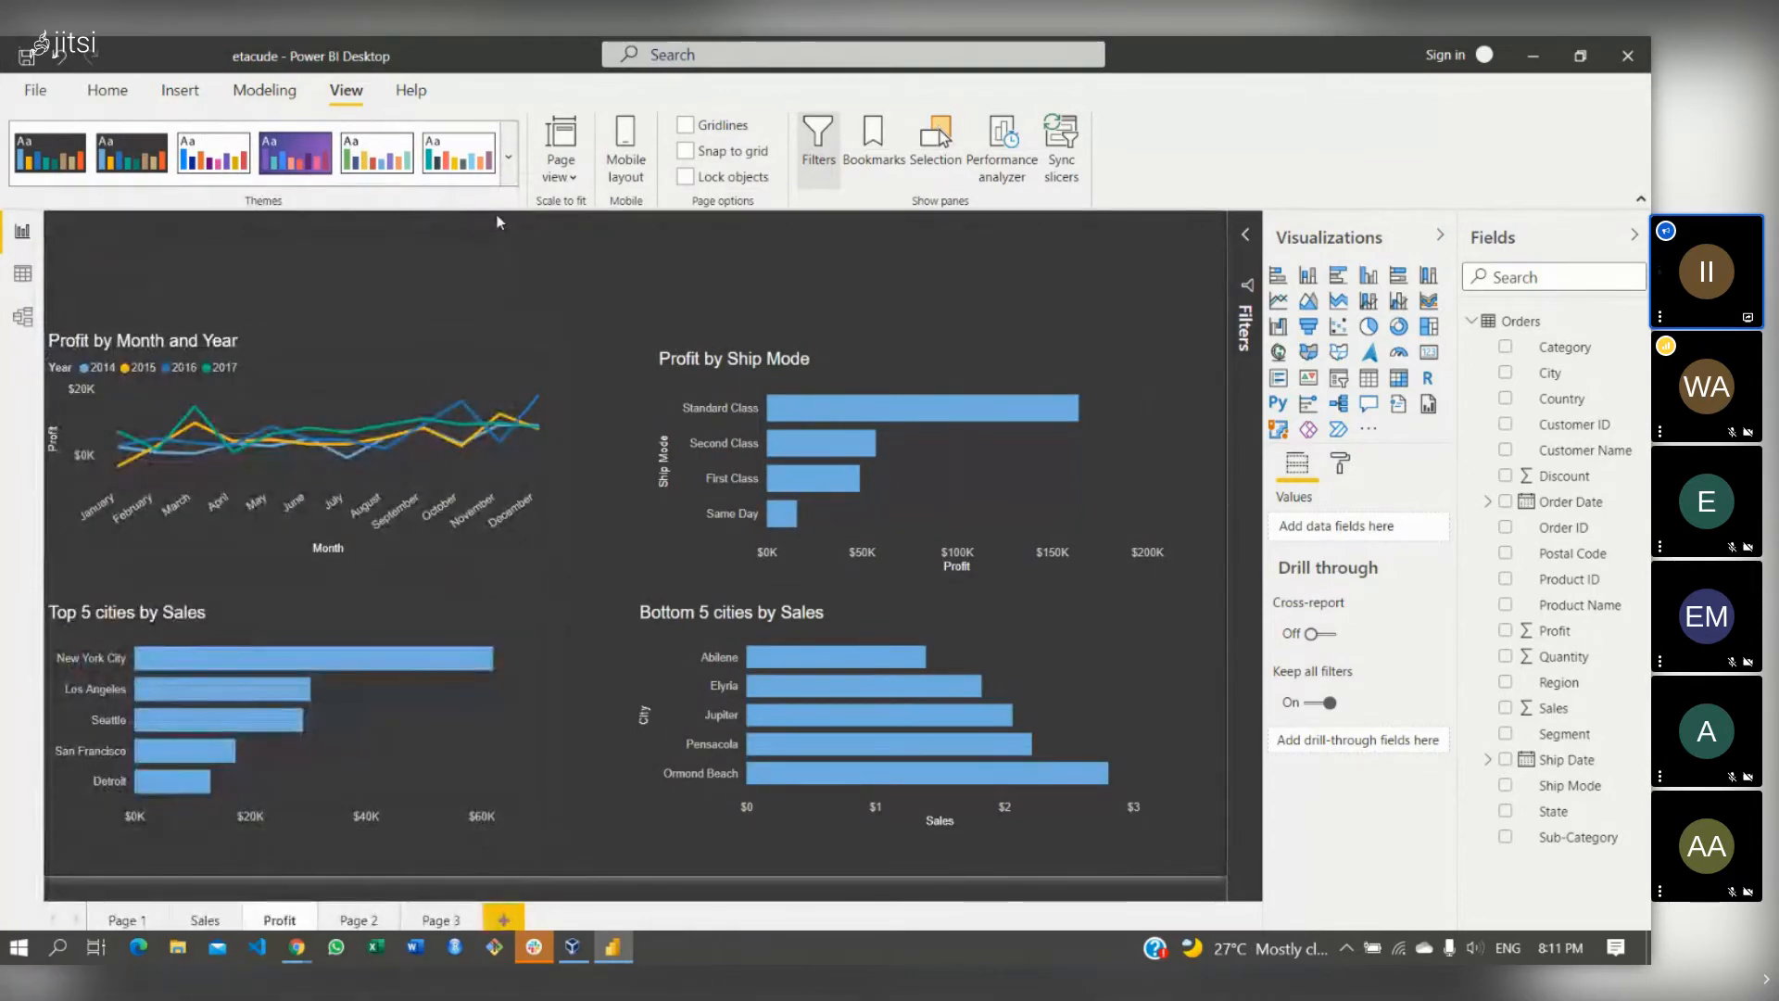
click(509, 158)
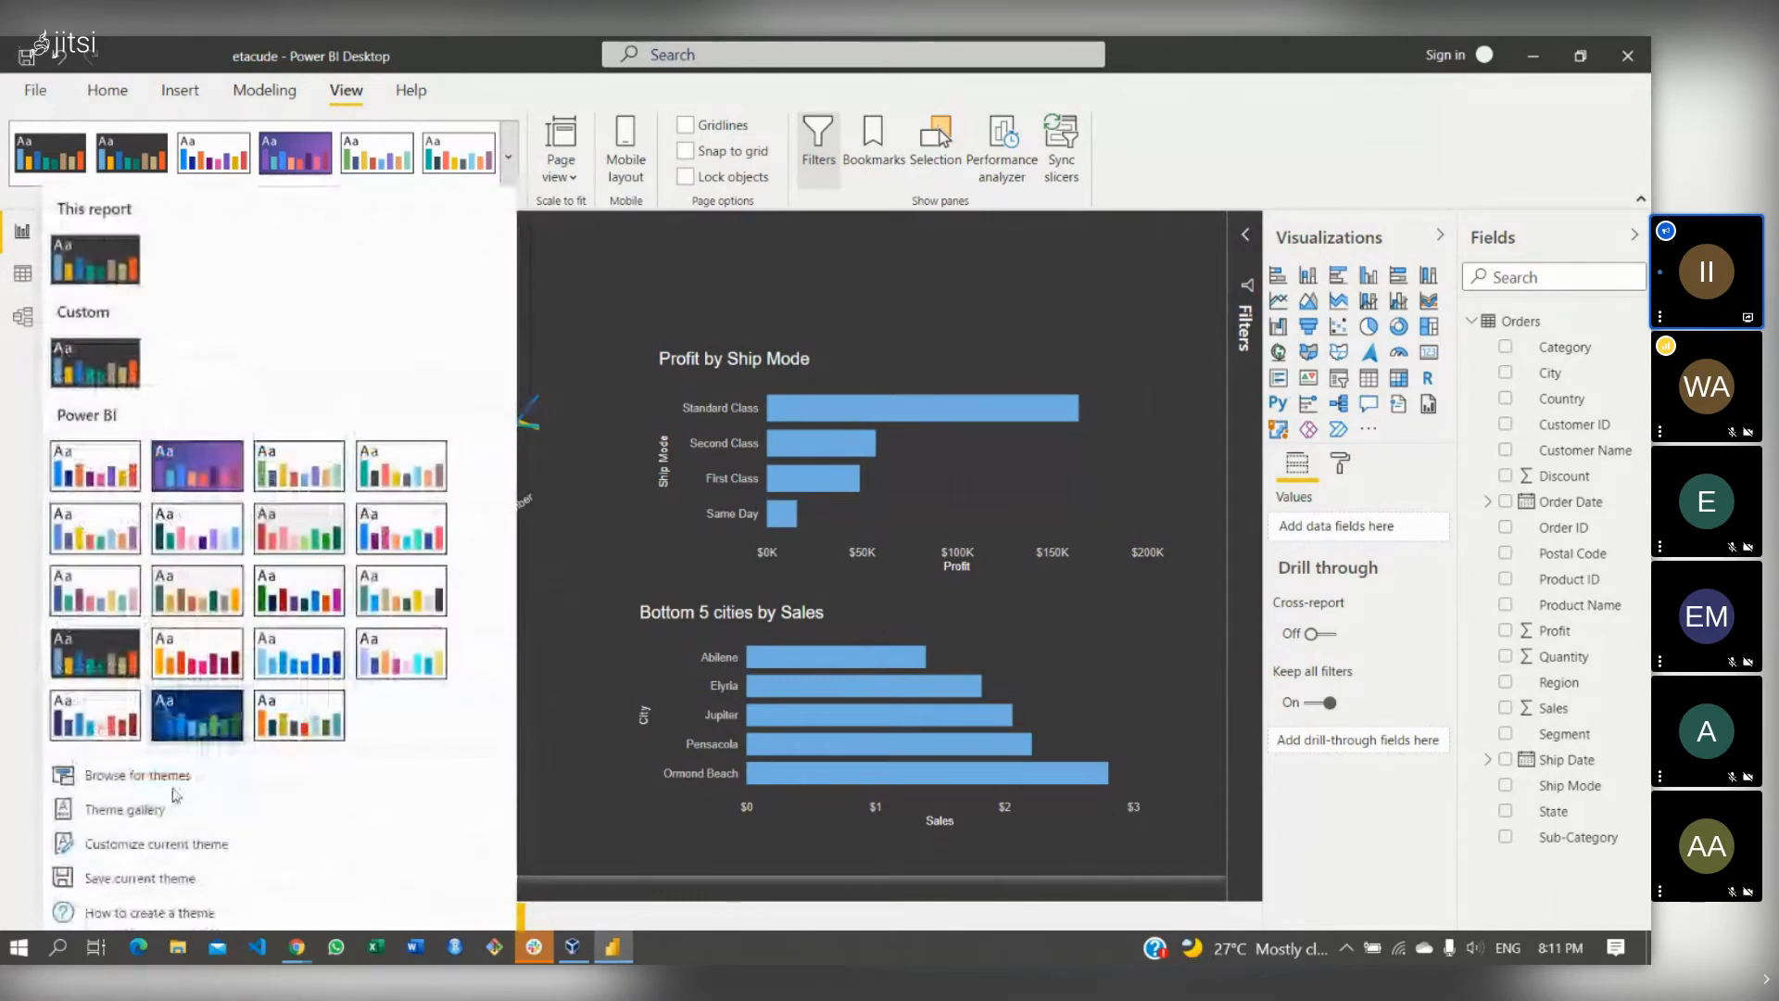
click(153, 843)
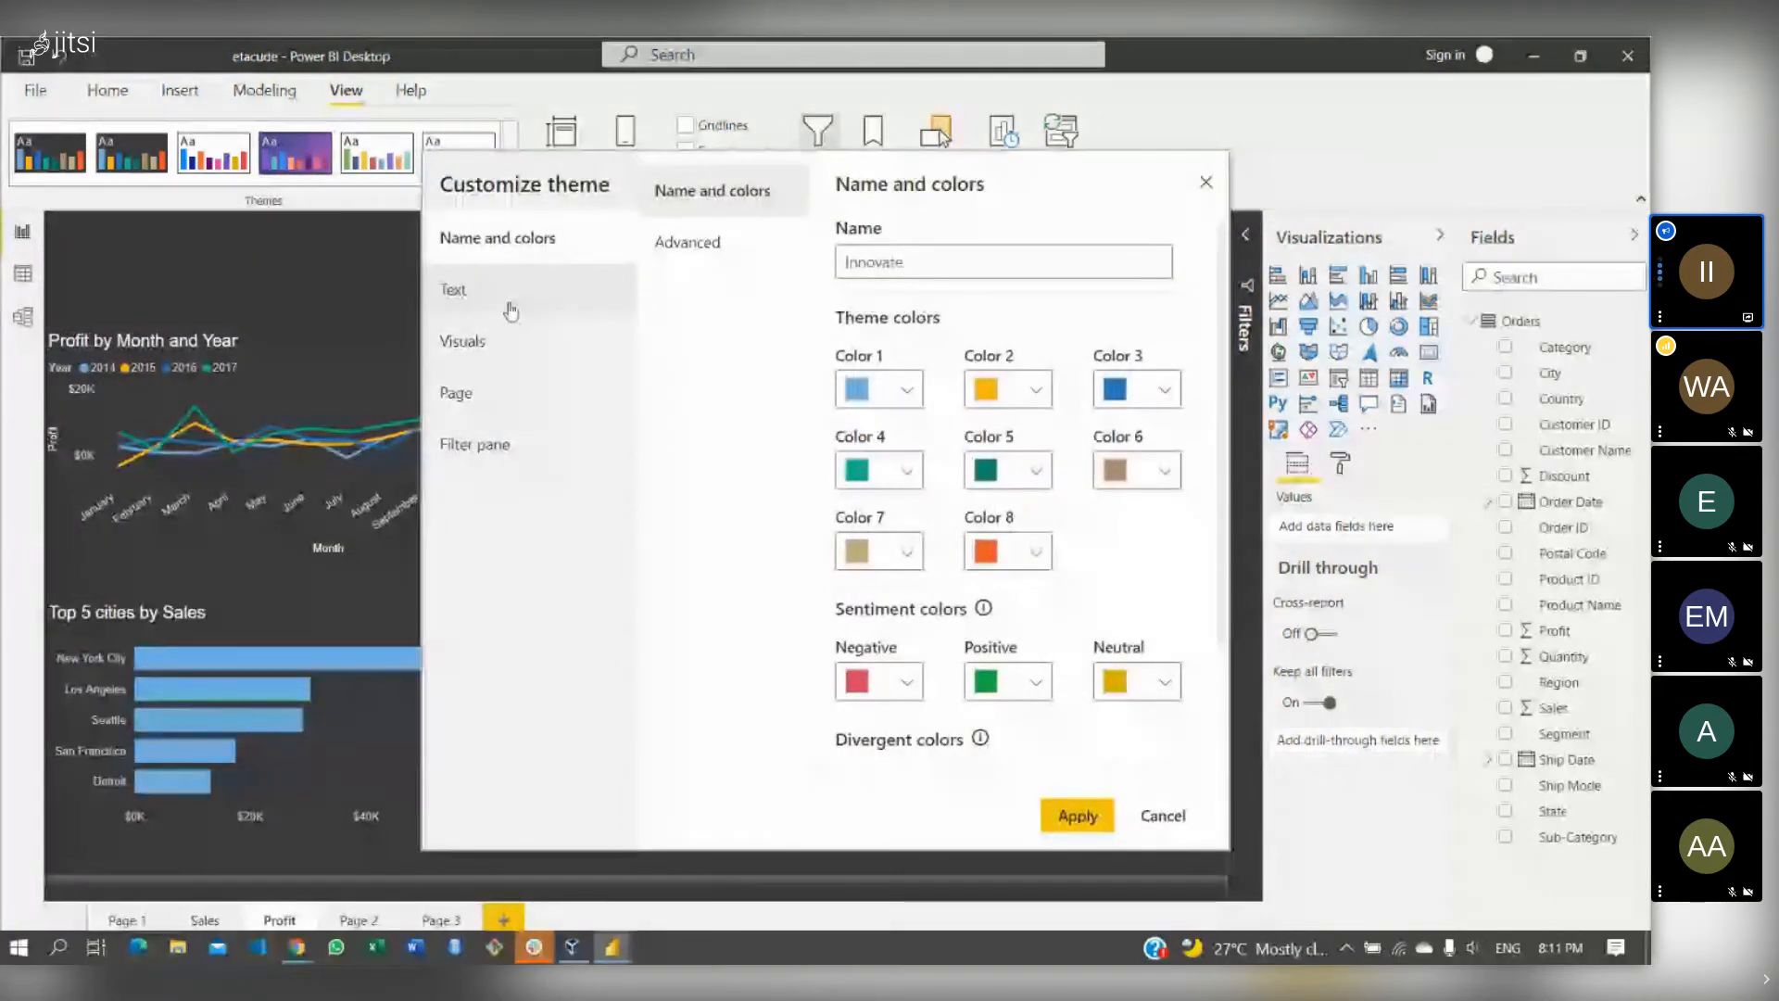
click(510, 309)
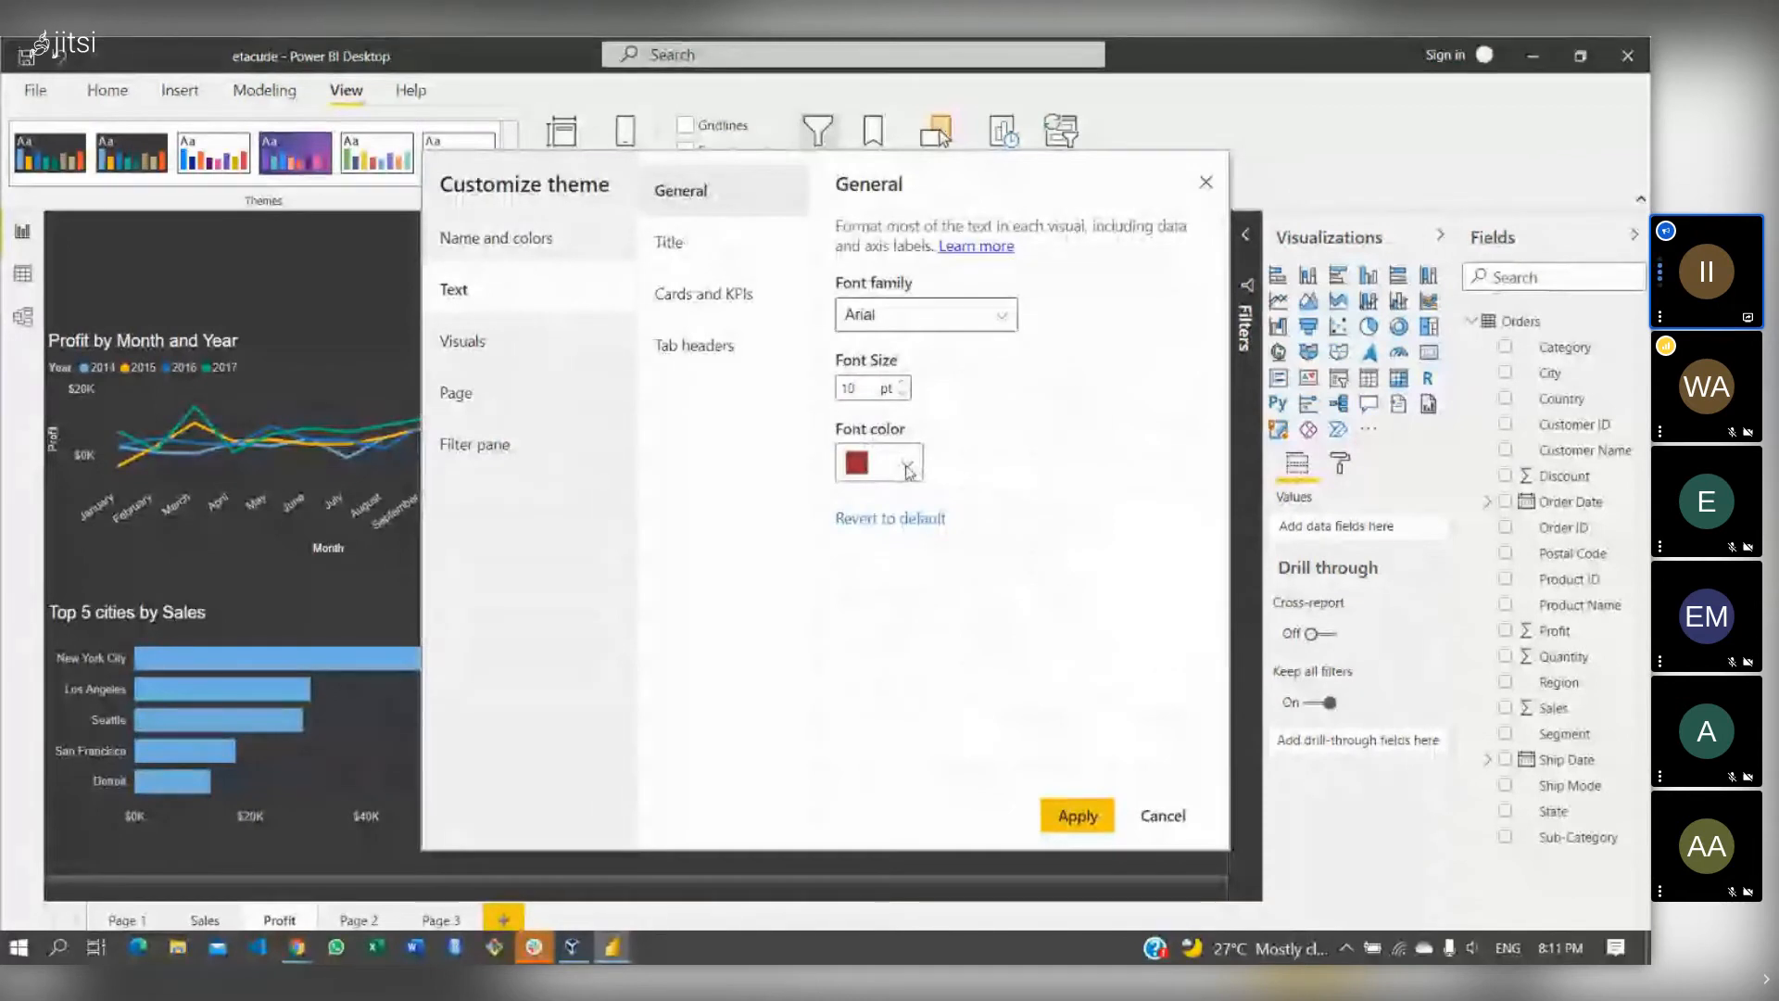
click(682, 259)
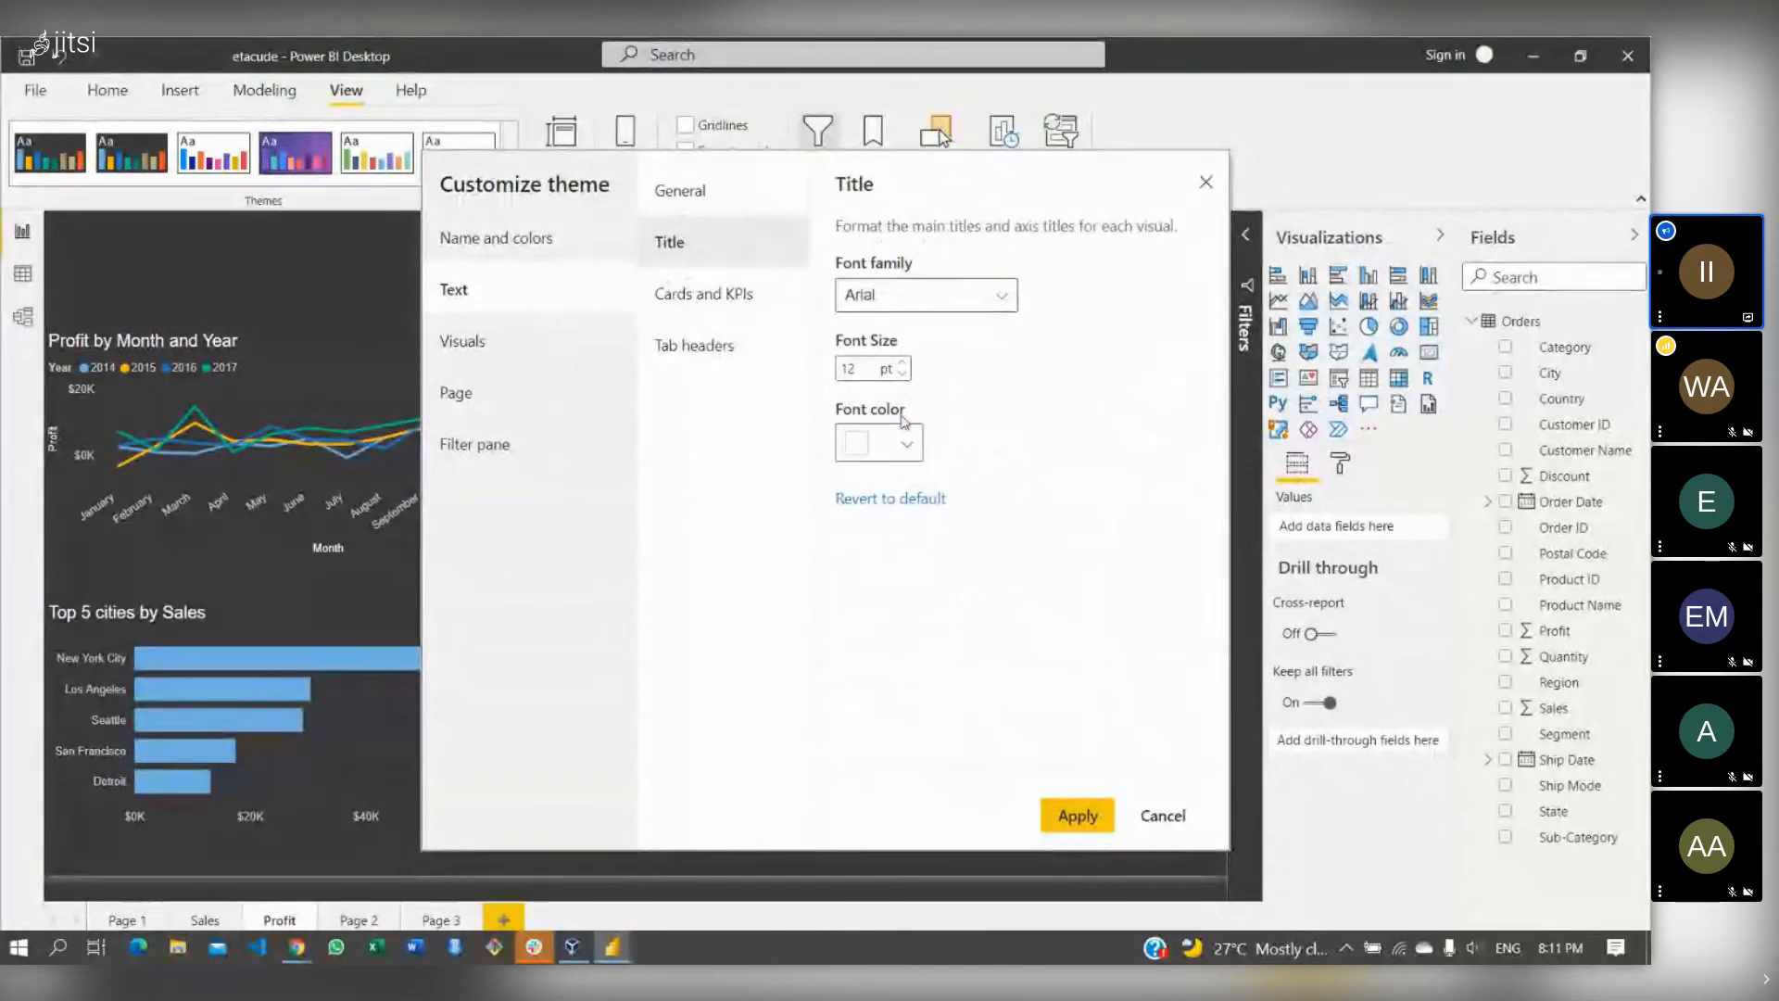
click(906, 442)
click(1083, 530)
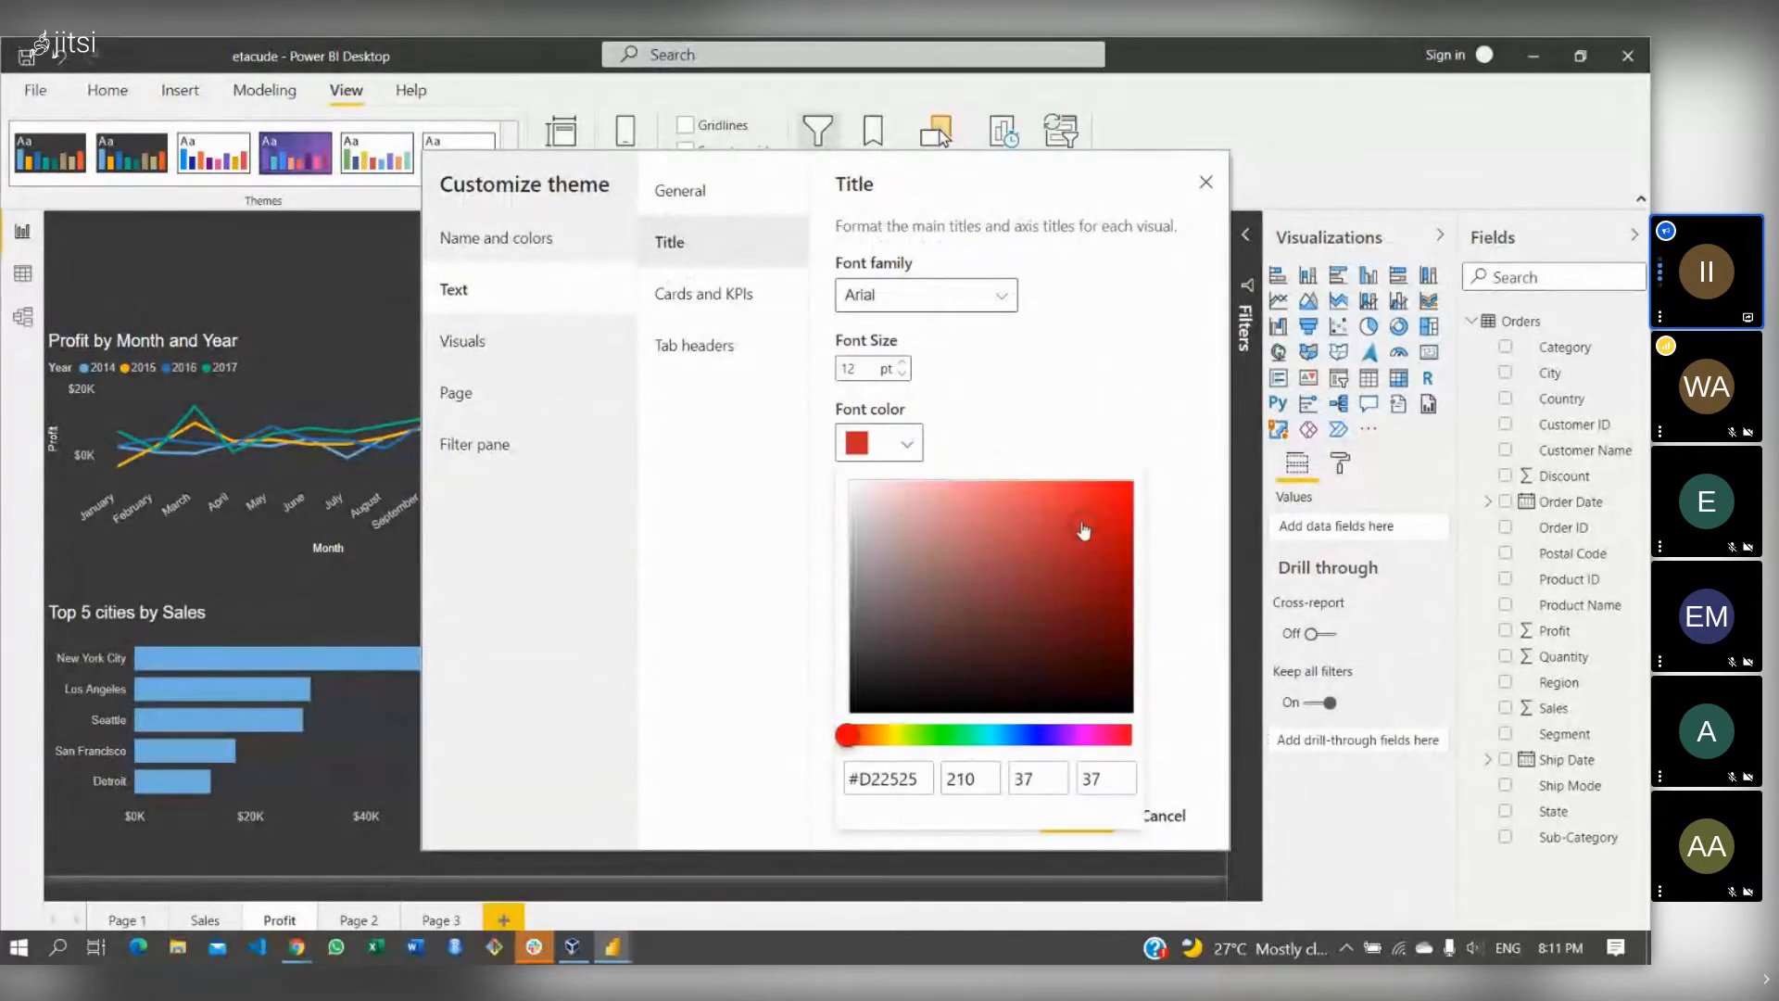
click(1155, 776)
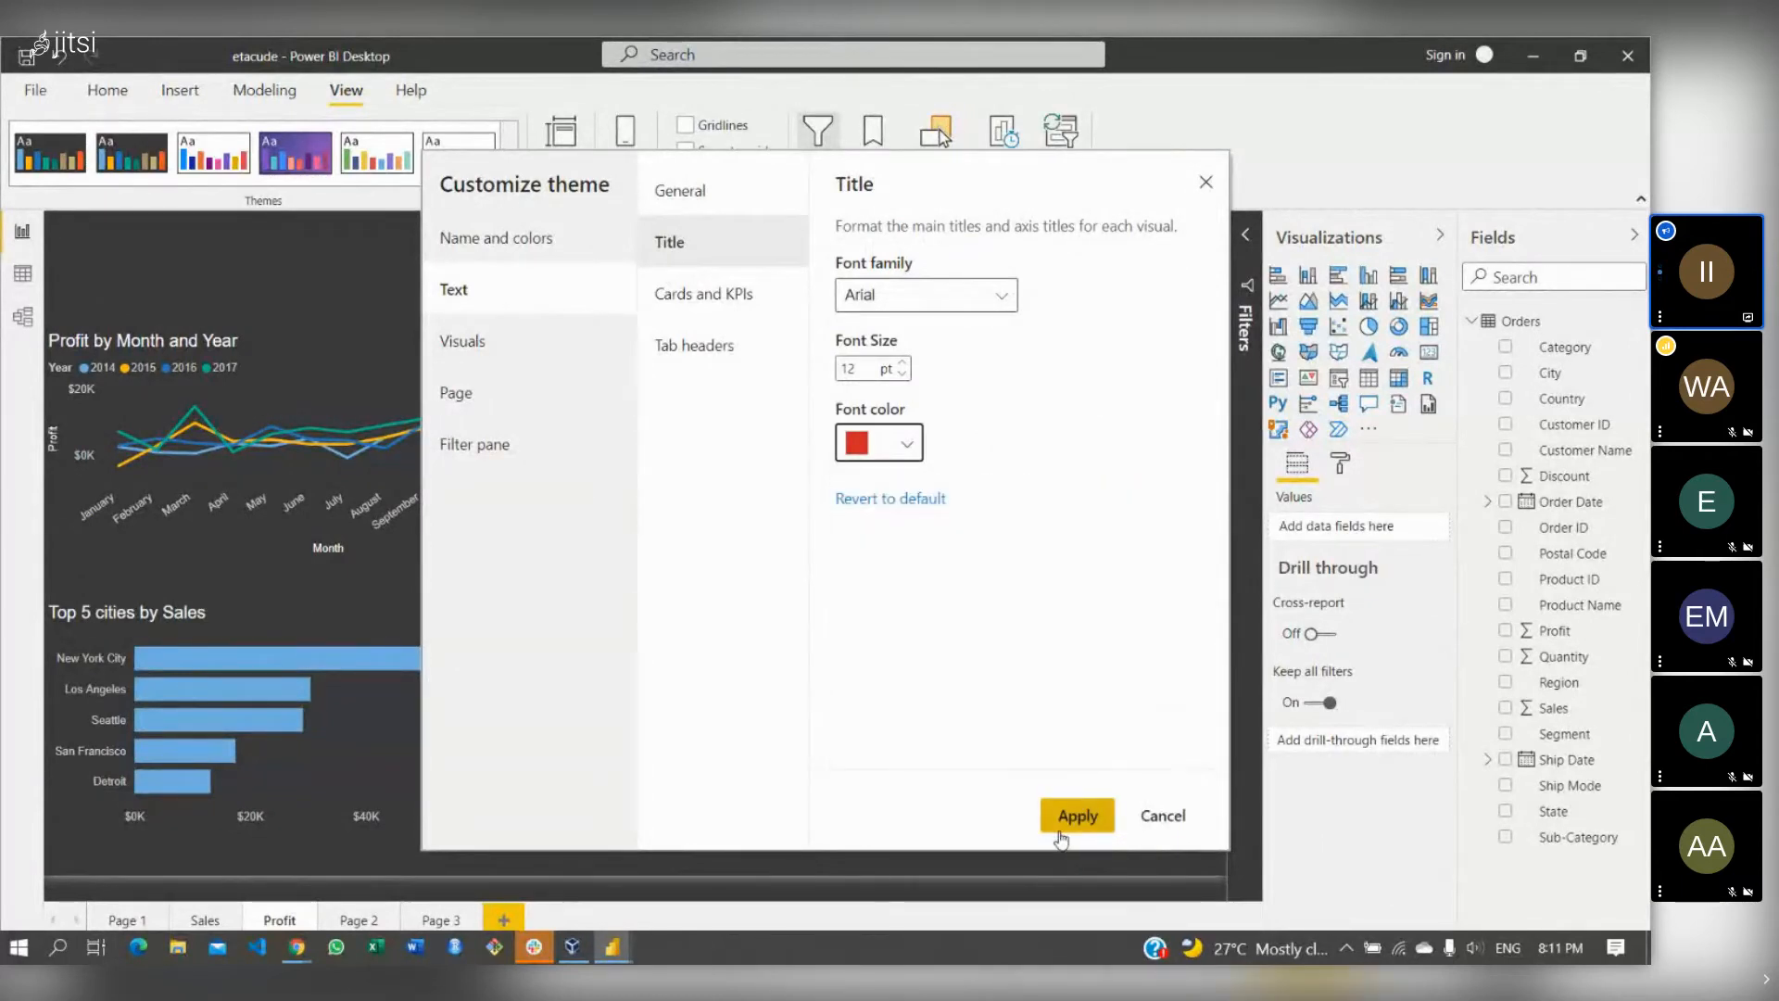
click(1075, 817)
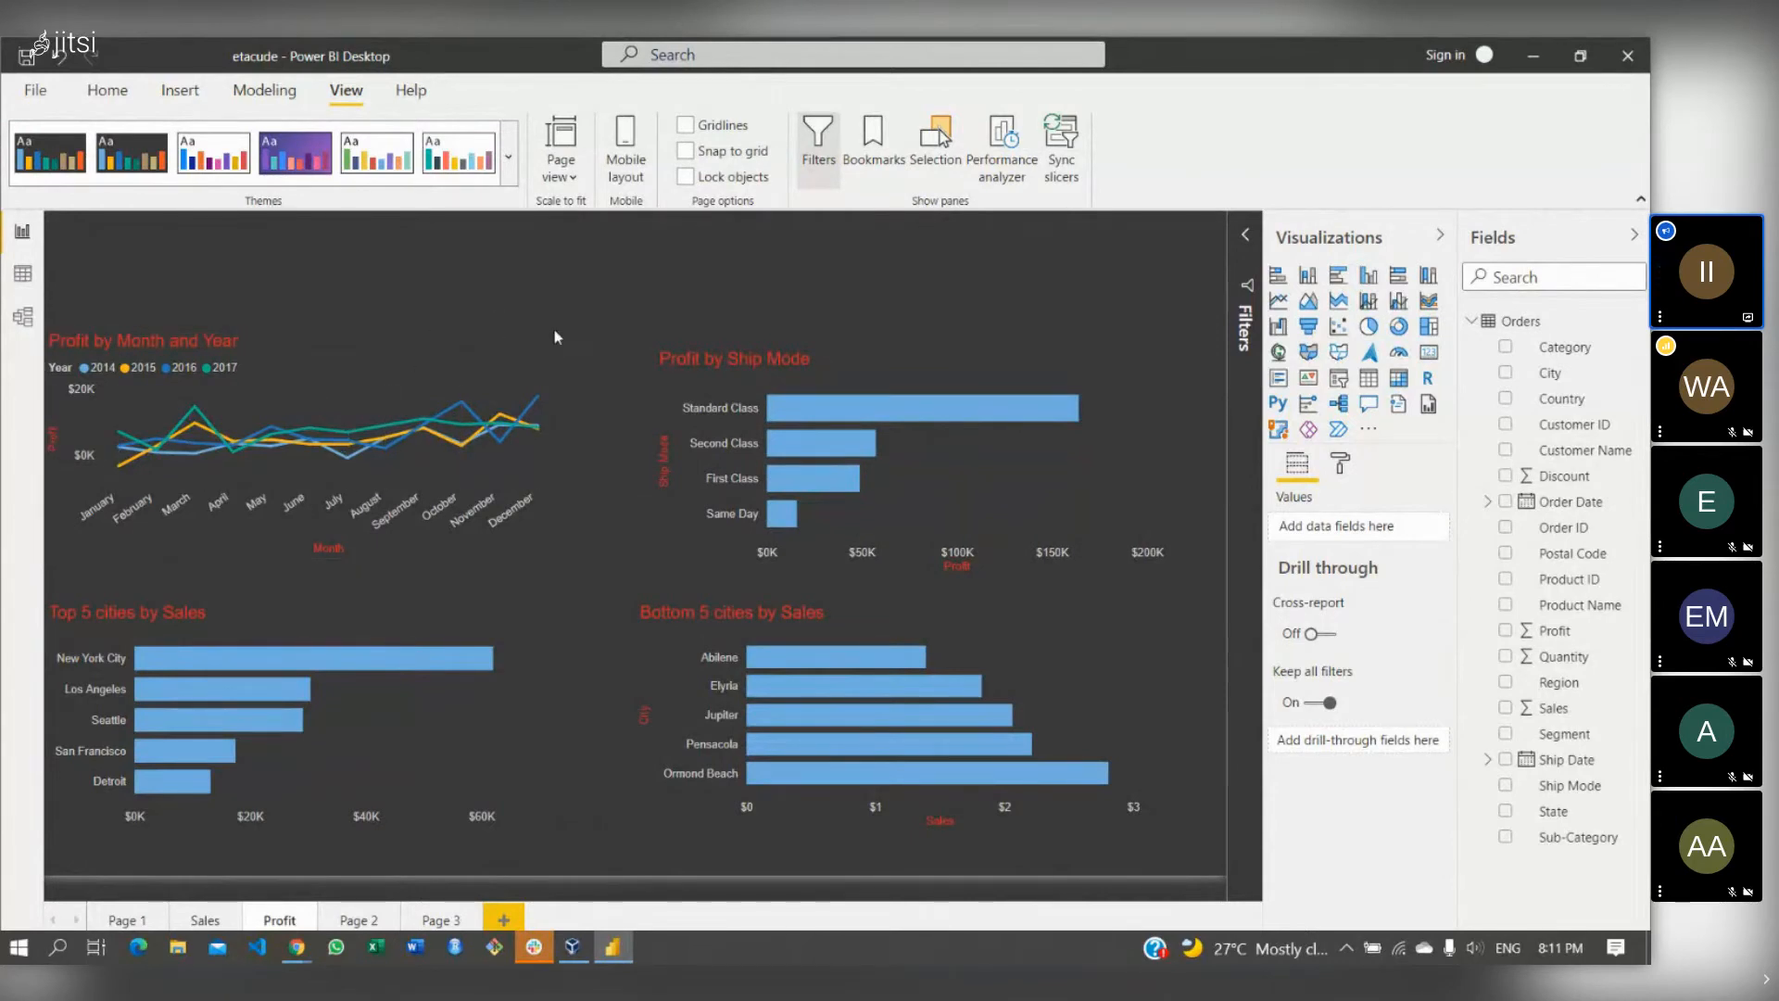
click(204, 919)
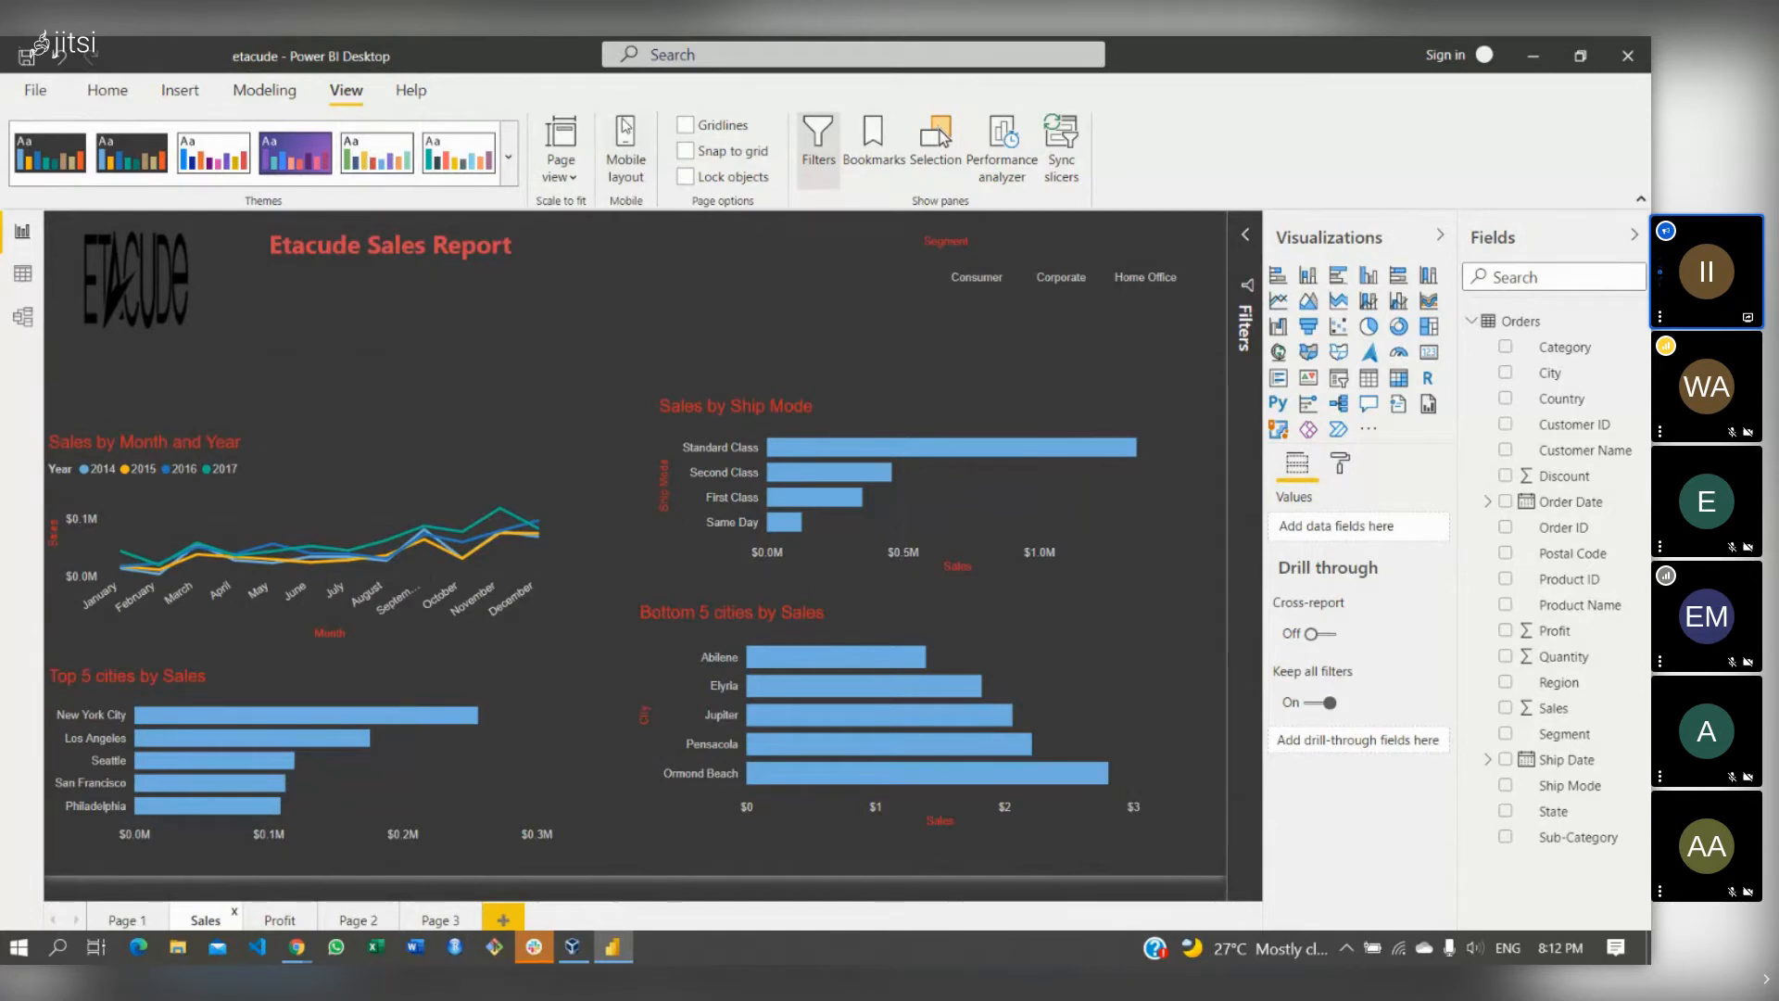
- Show the Page view sizing menu with Fit to page, Fit to width and Actual size
click(573, 178)
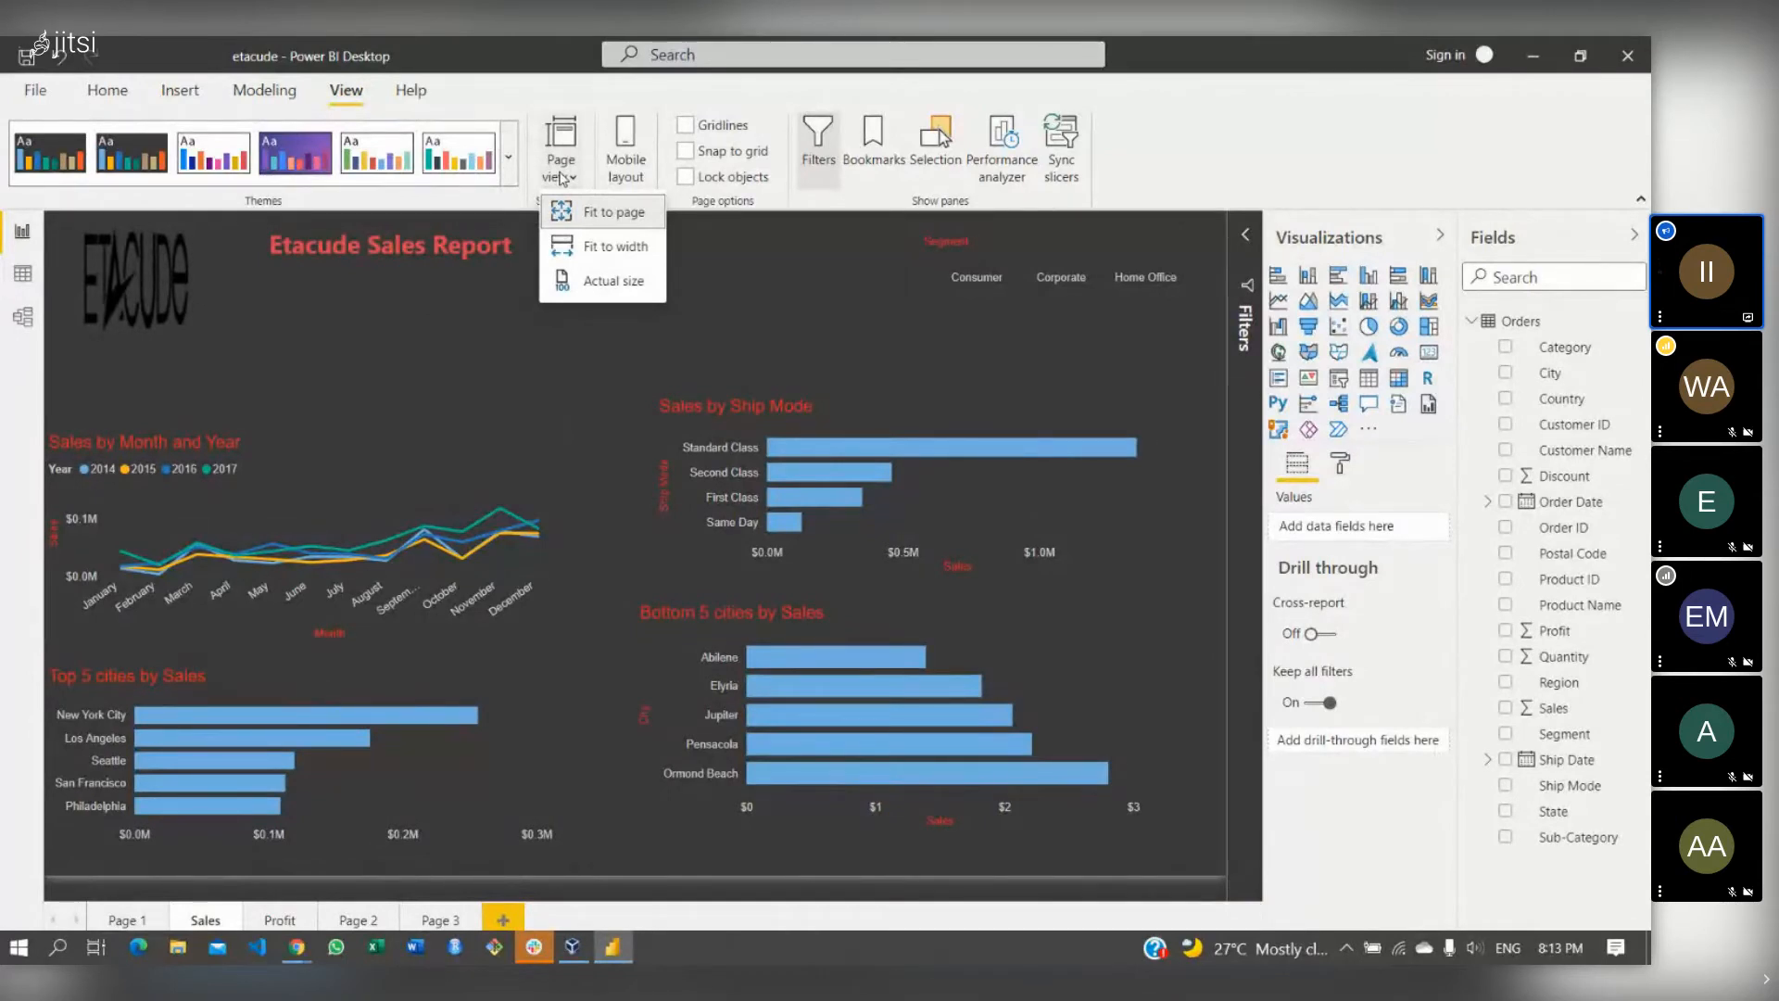
- In mobile layout, place the ETACUDE logo on top and an enlarged Sales by Month and Year chart below
click(617, 166)
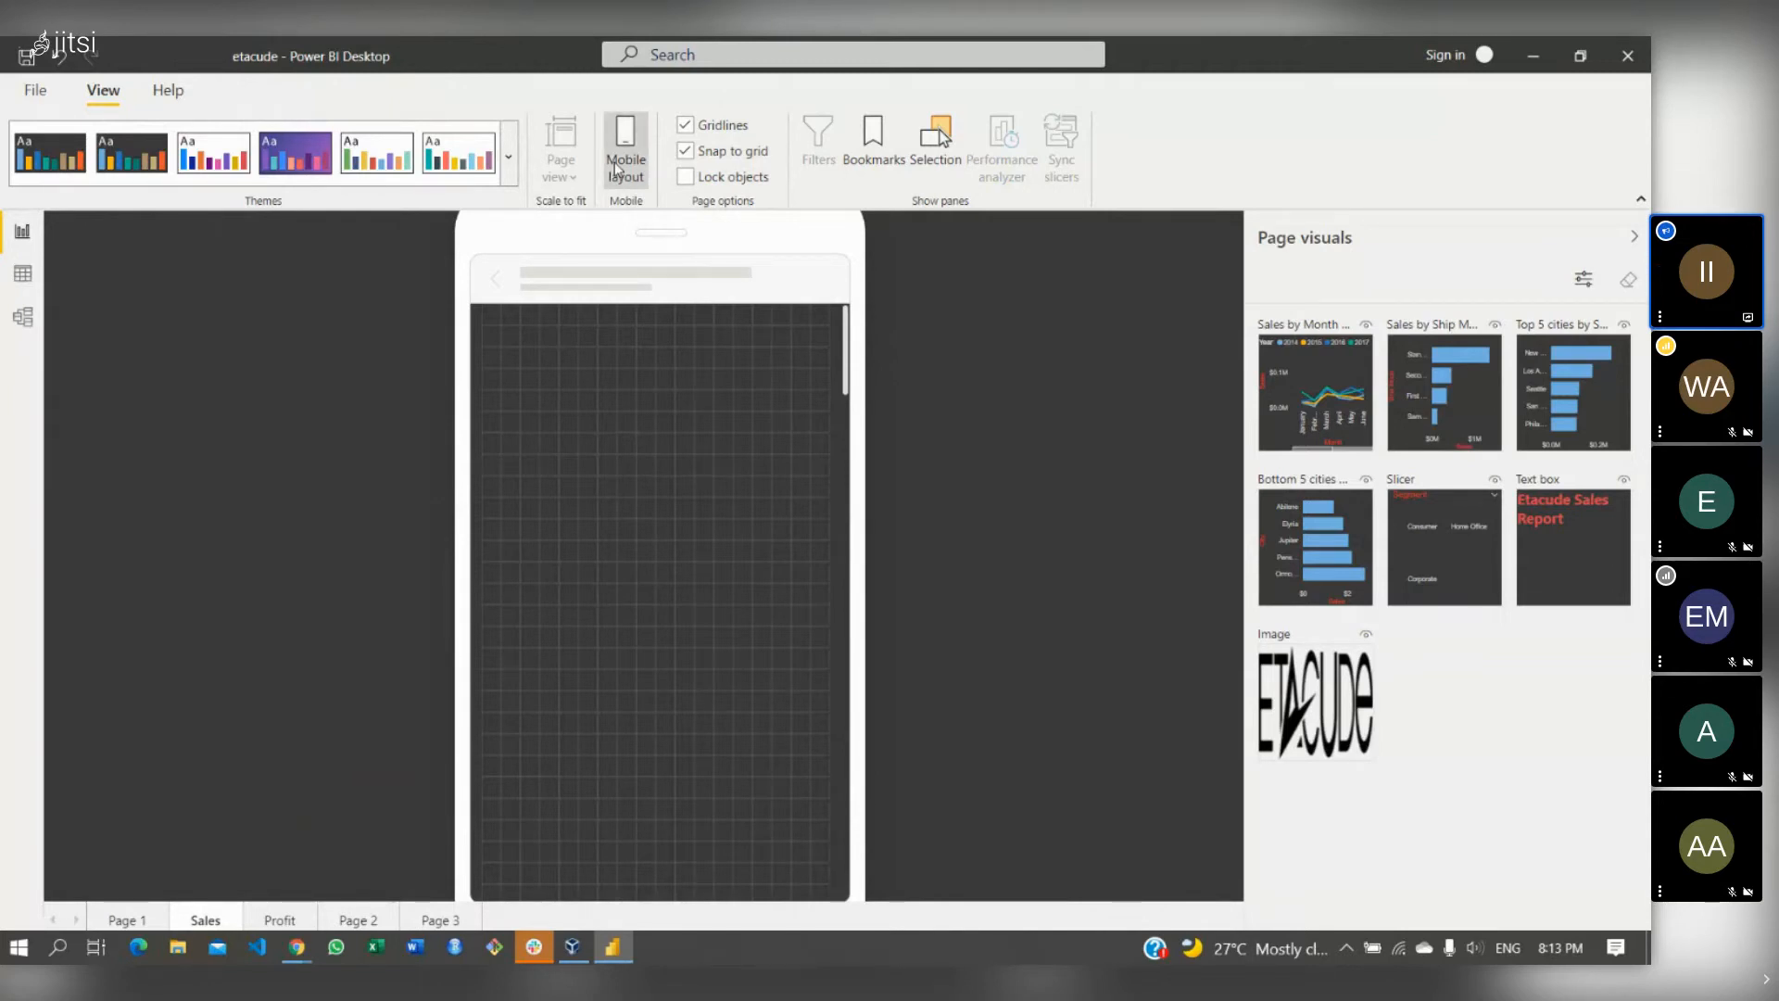
click(617, 166)
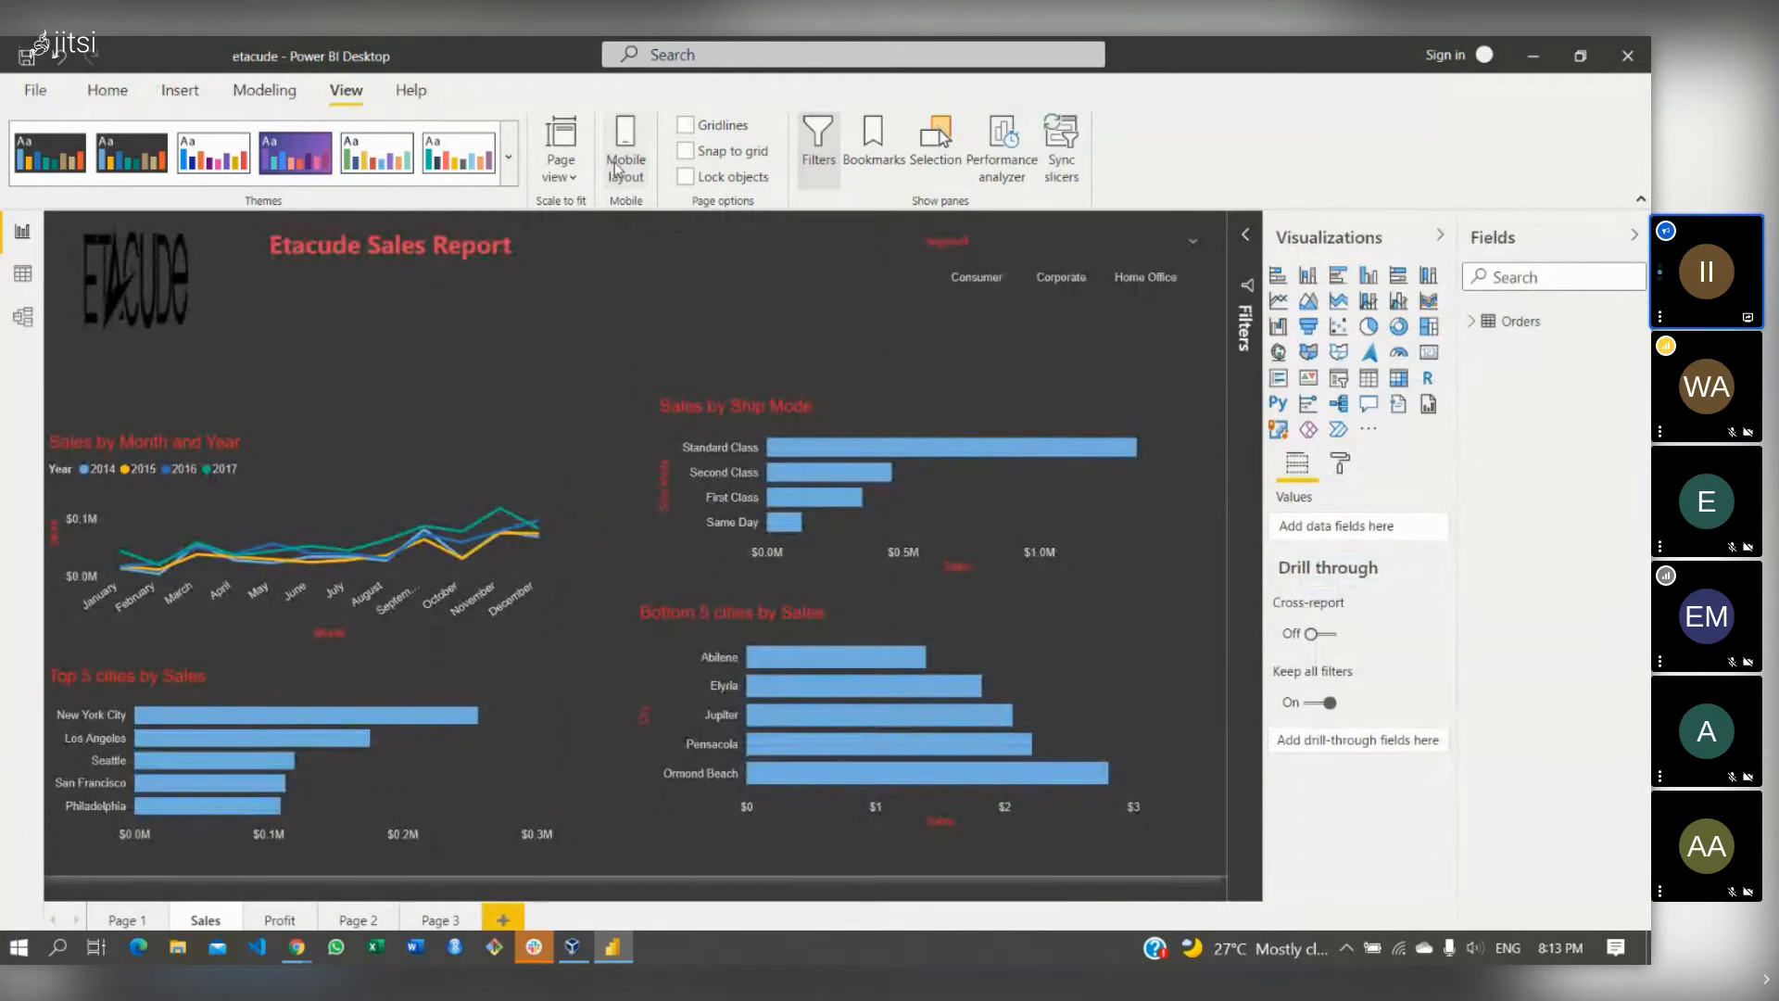
click(617, 167)
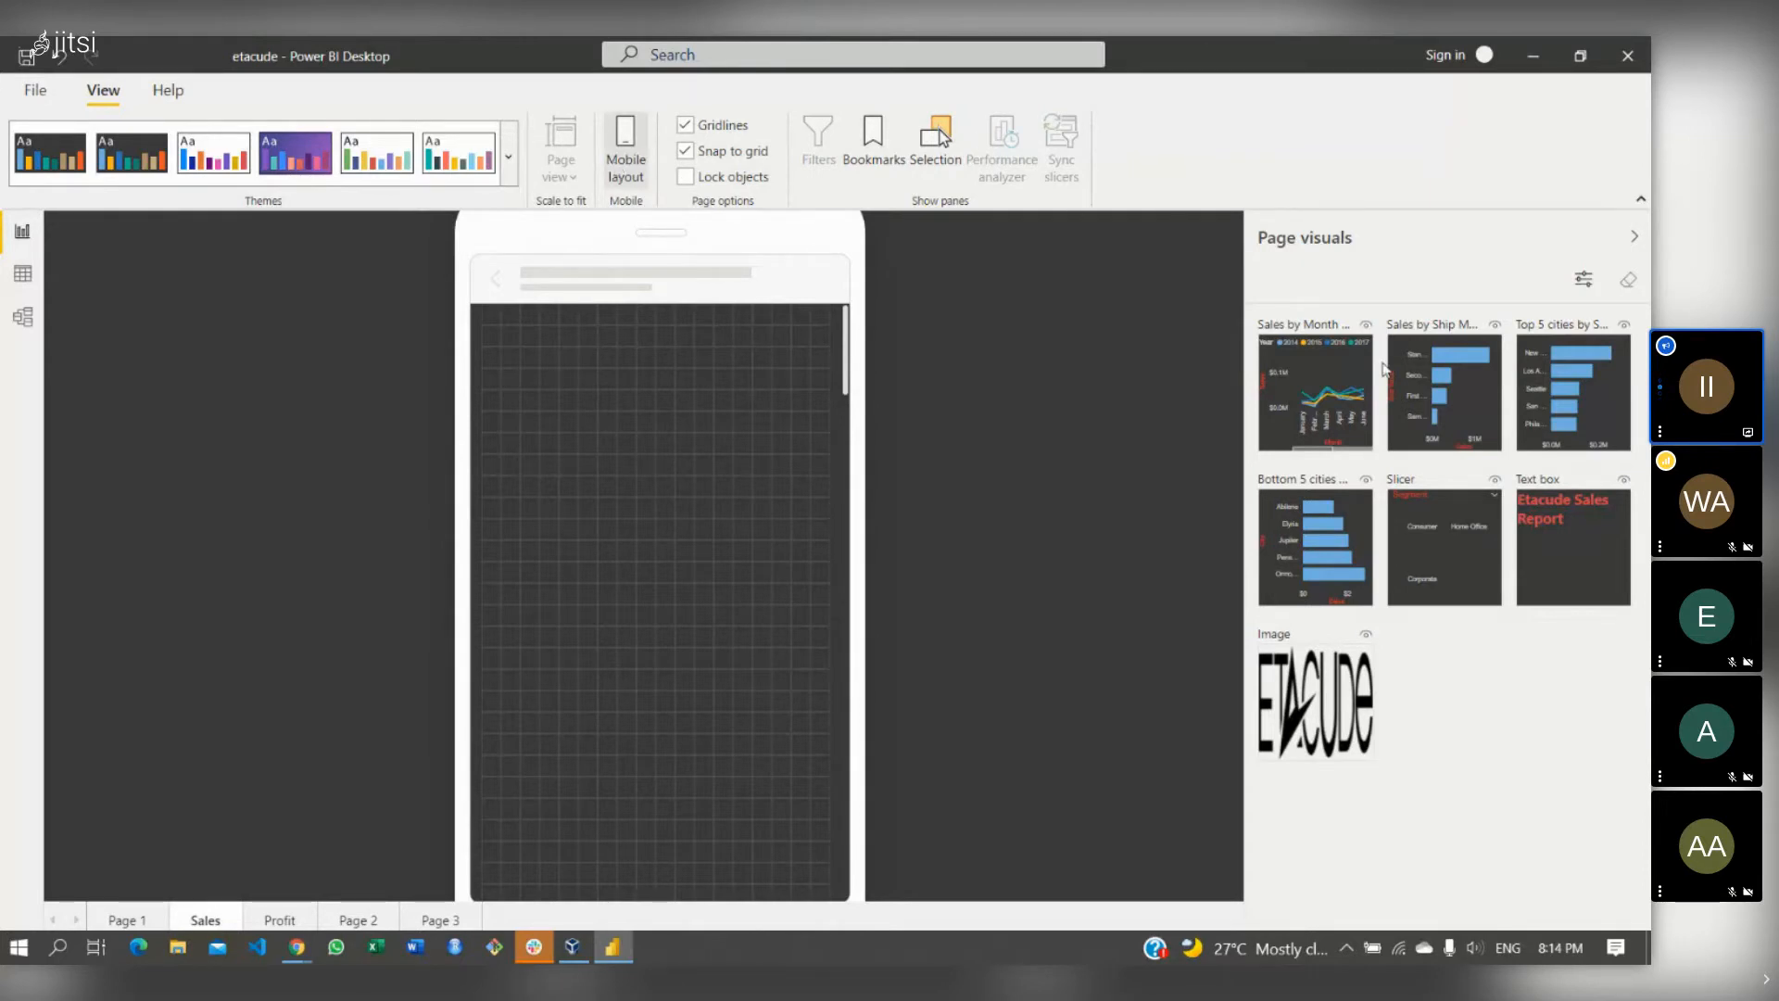
drag(1345, 373, 579, 422)
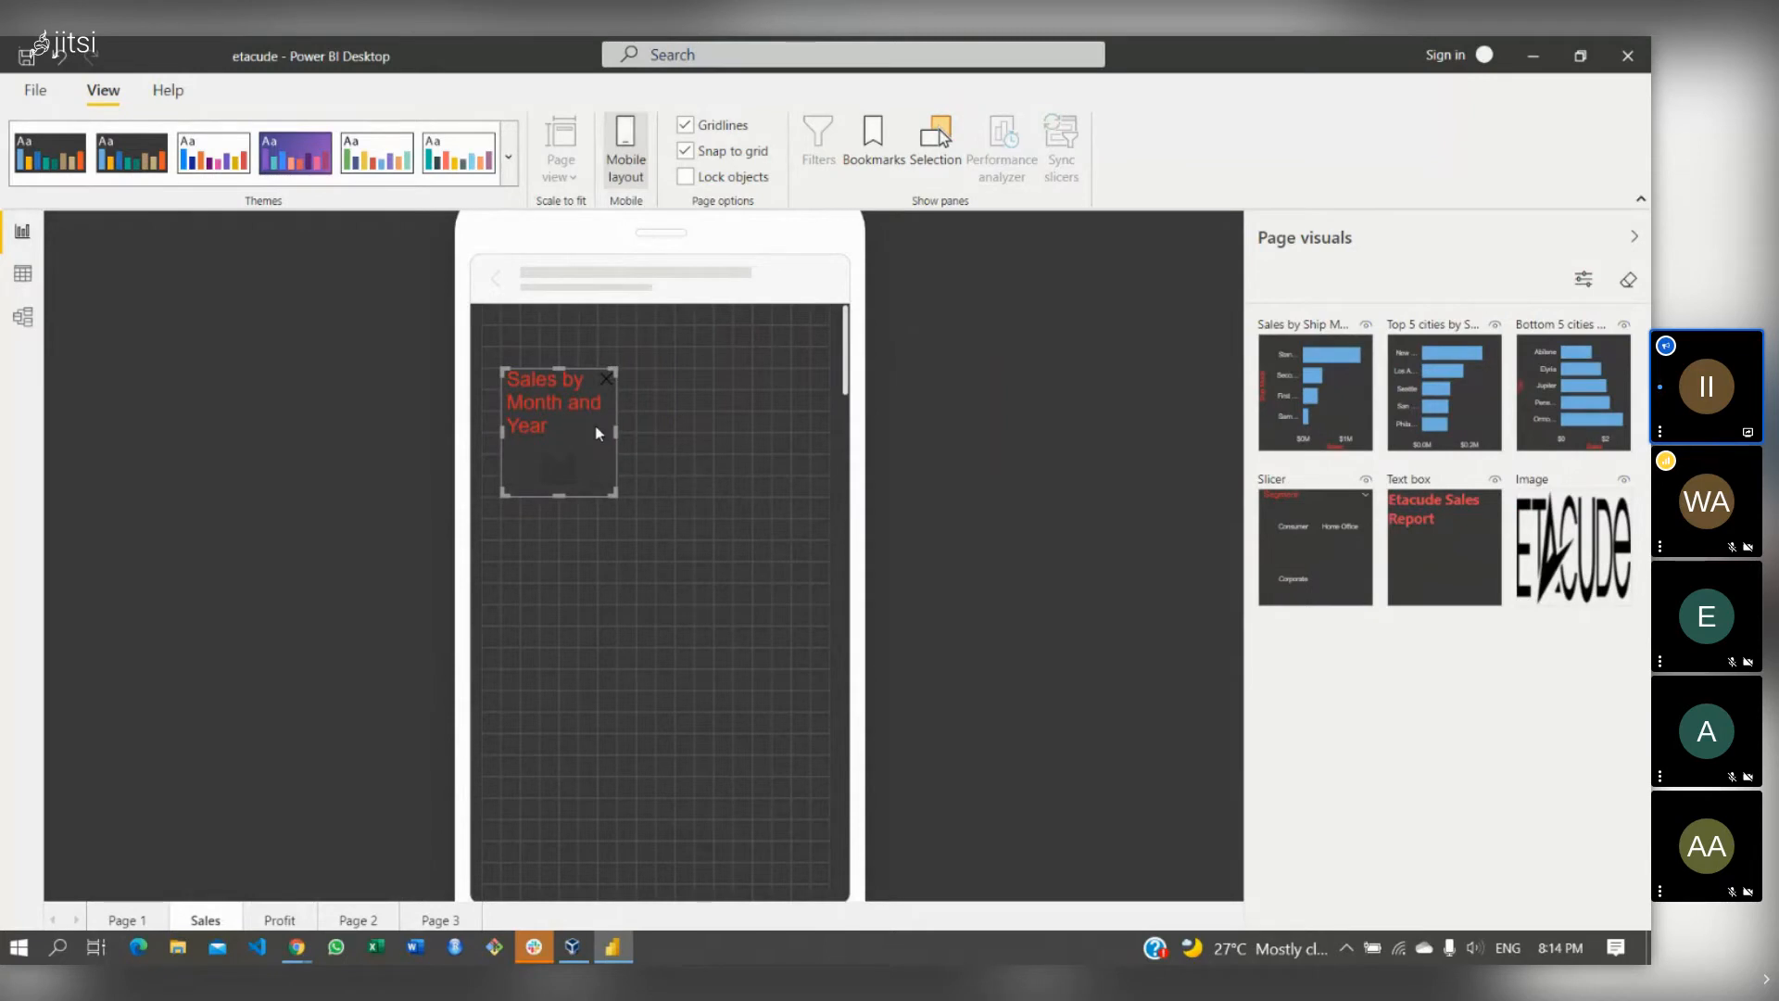
drag(597, 432, 591, 505)
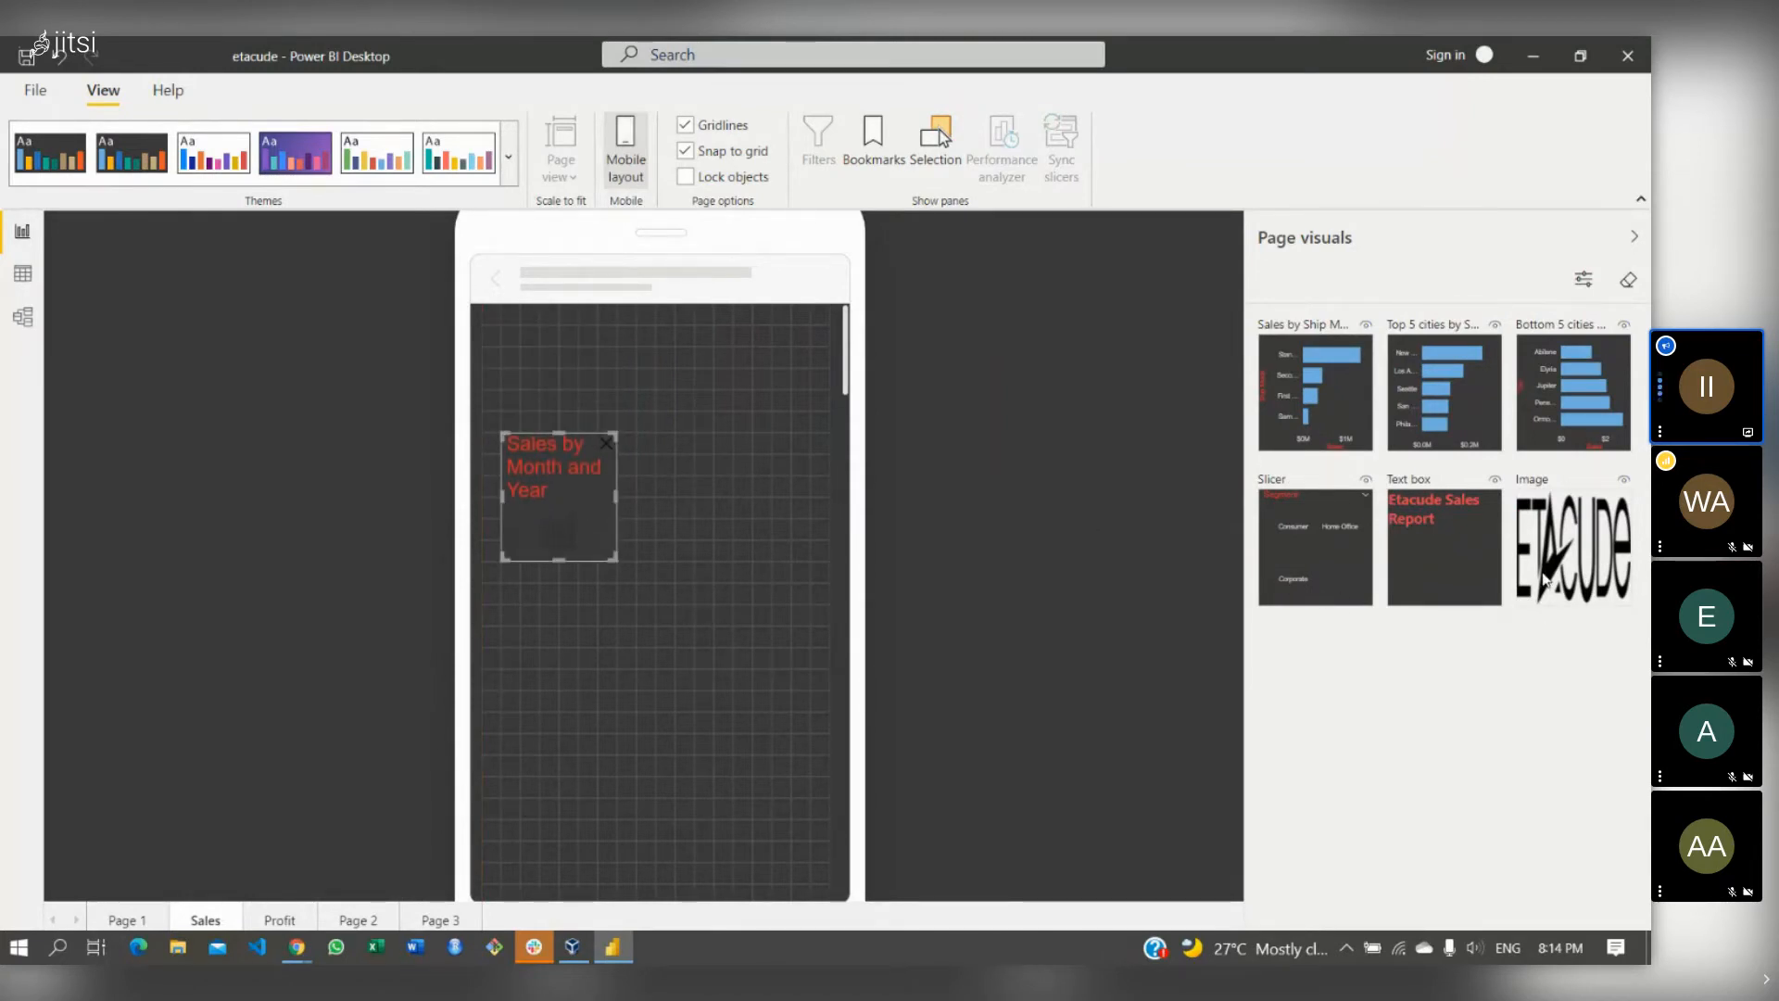
drag(1033, 550, 499, 389)
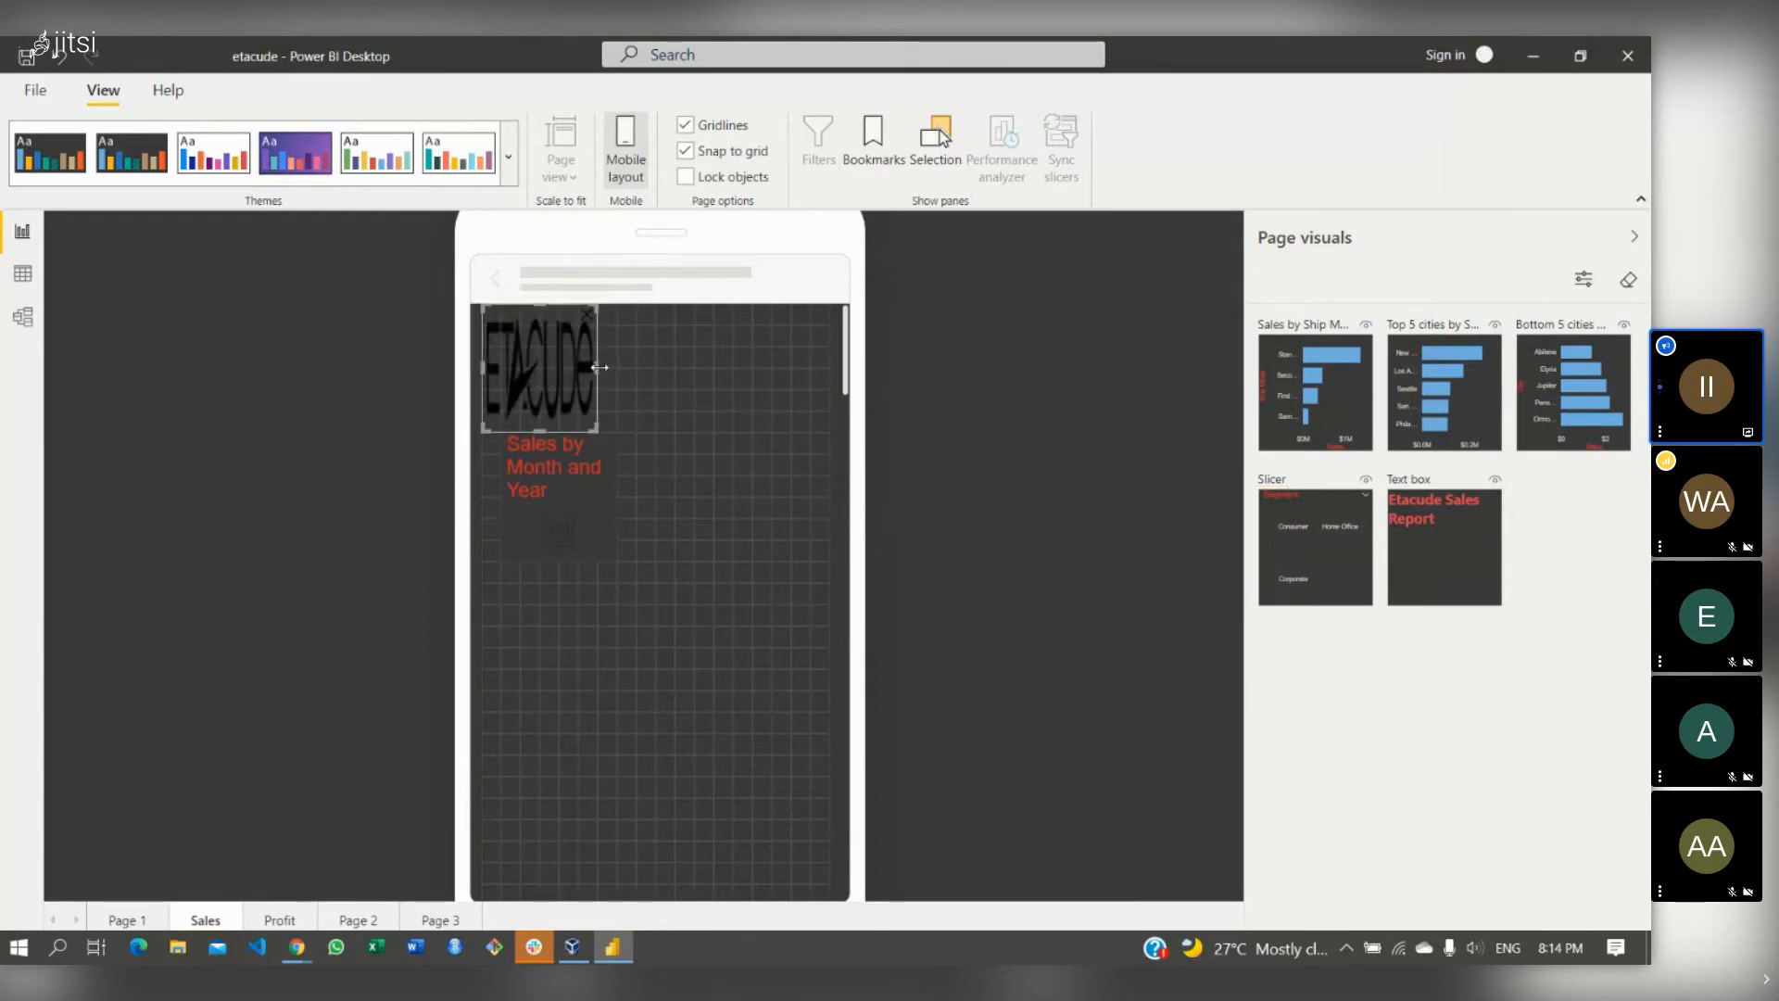
drag(599, 366, 829, 357)
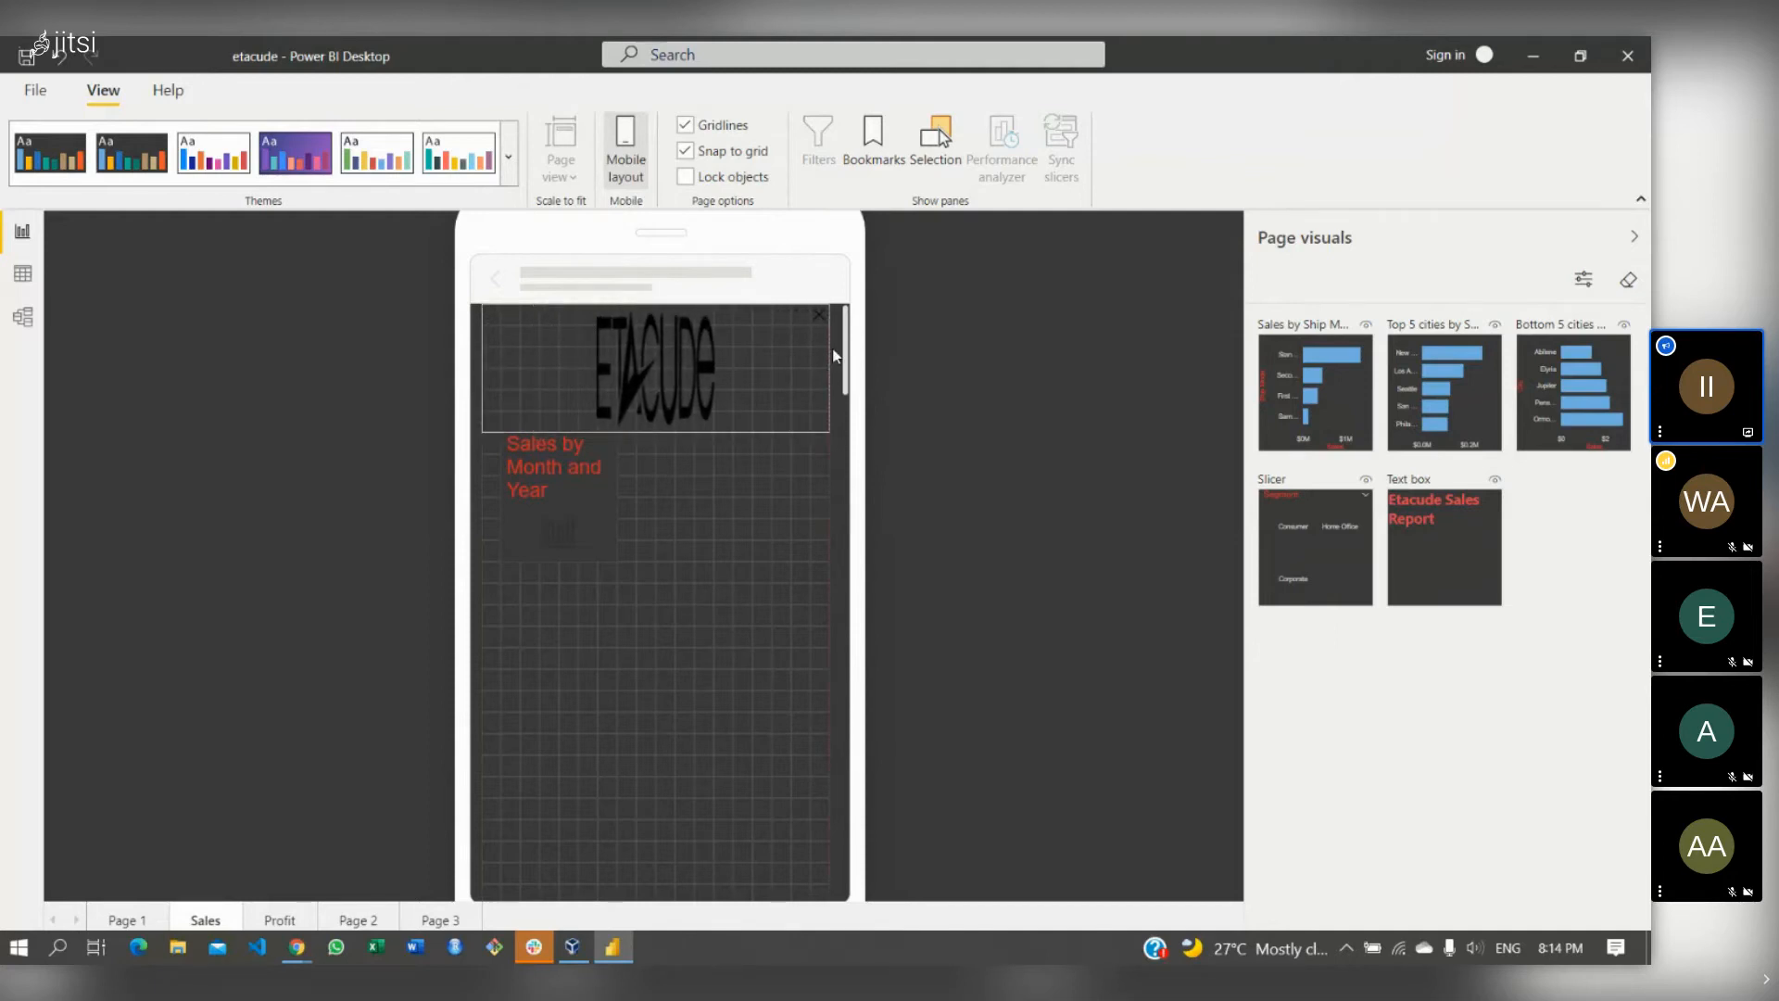
drag(597, 504, 831, 507)
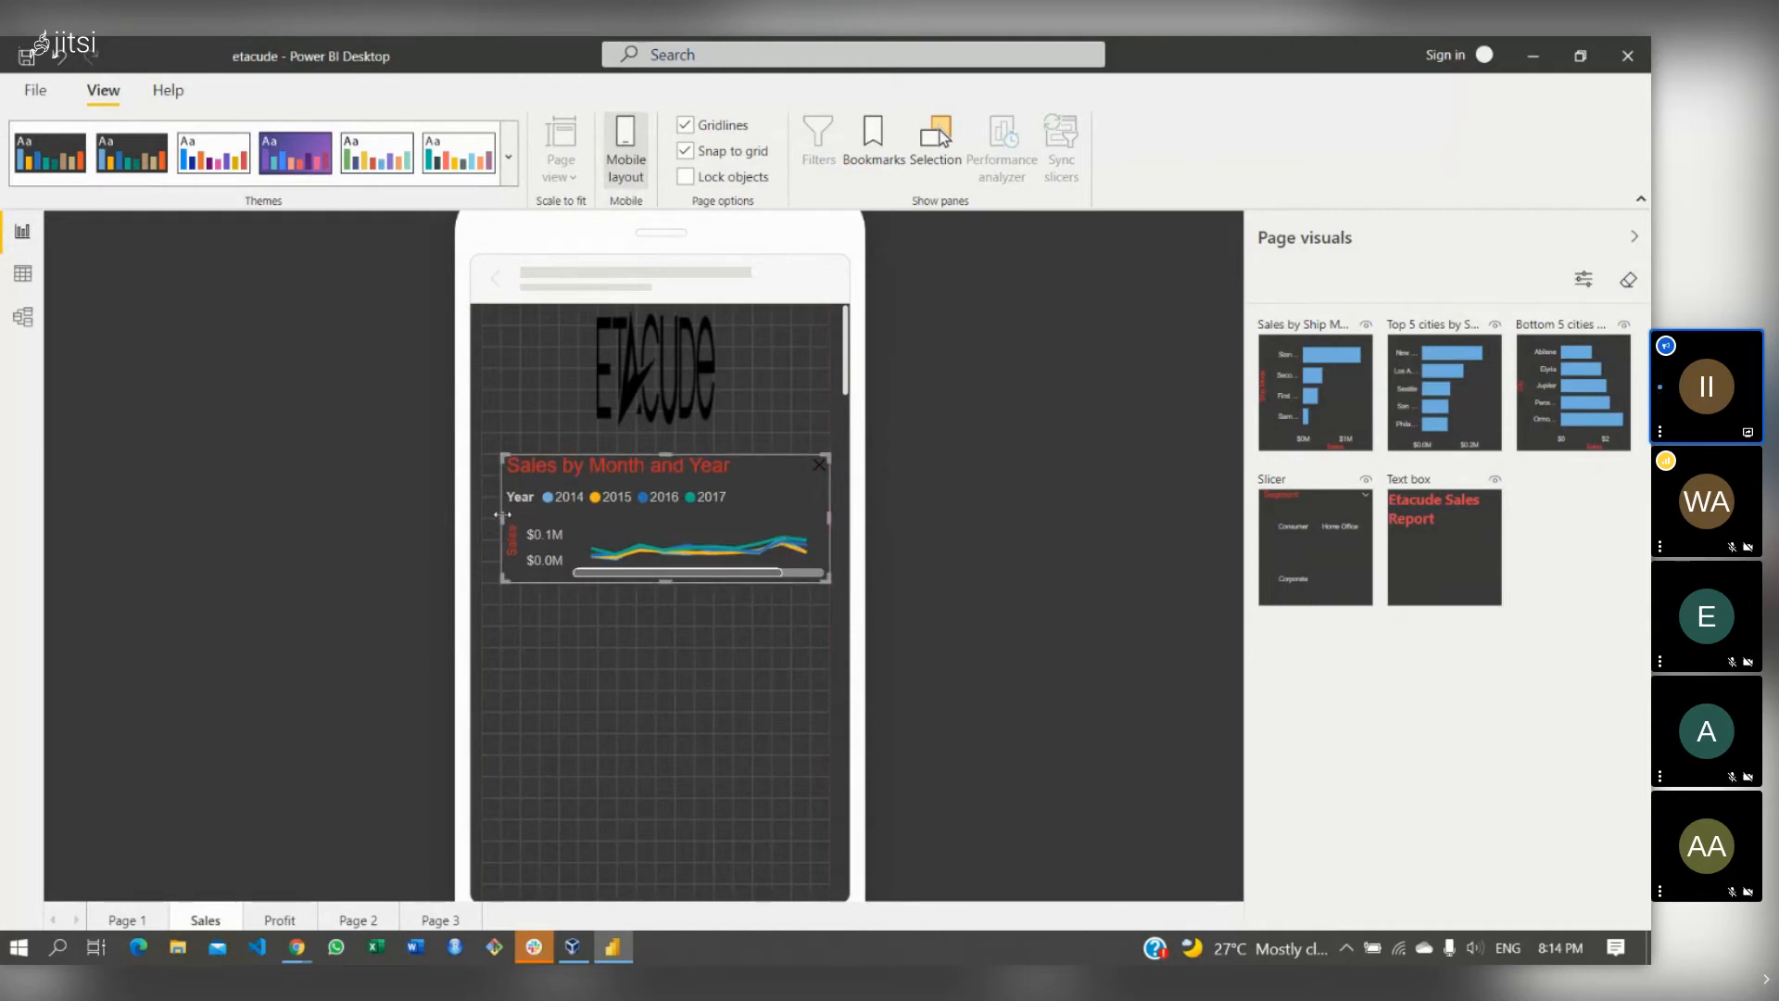
drag(504, 515, 476, 508)
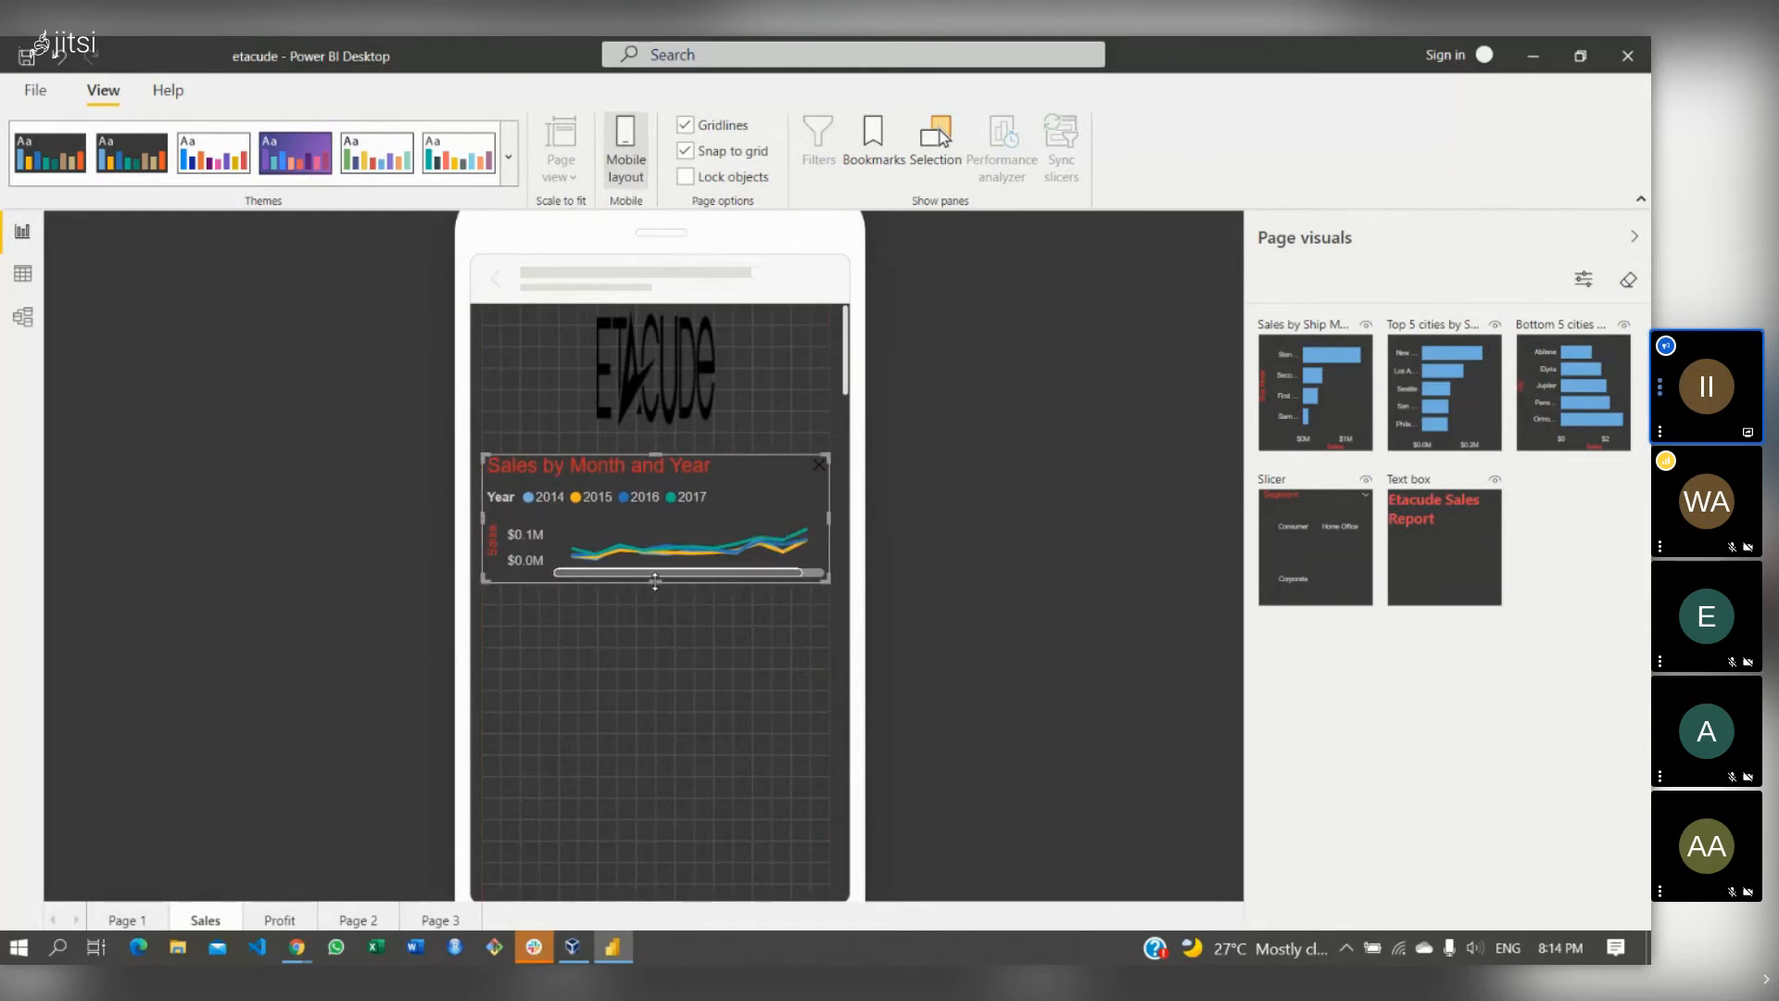
drag(655, 581, 665, 708)
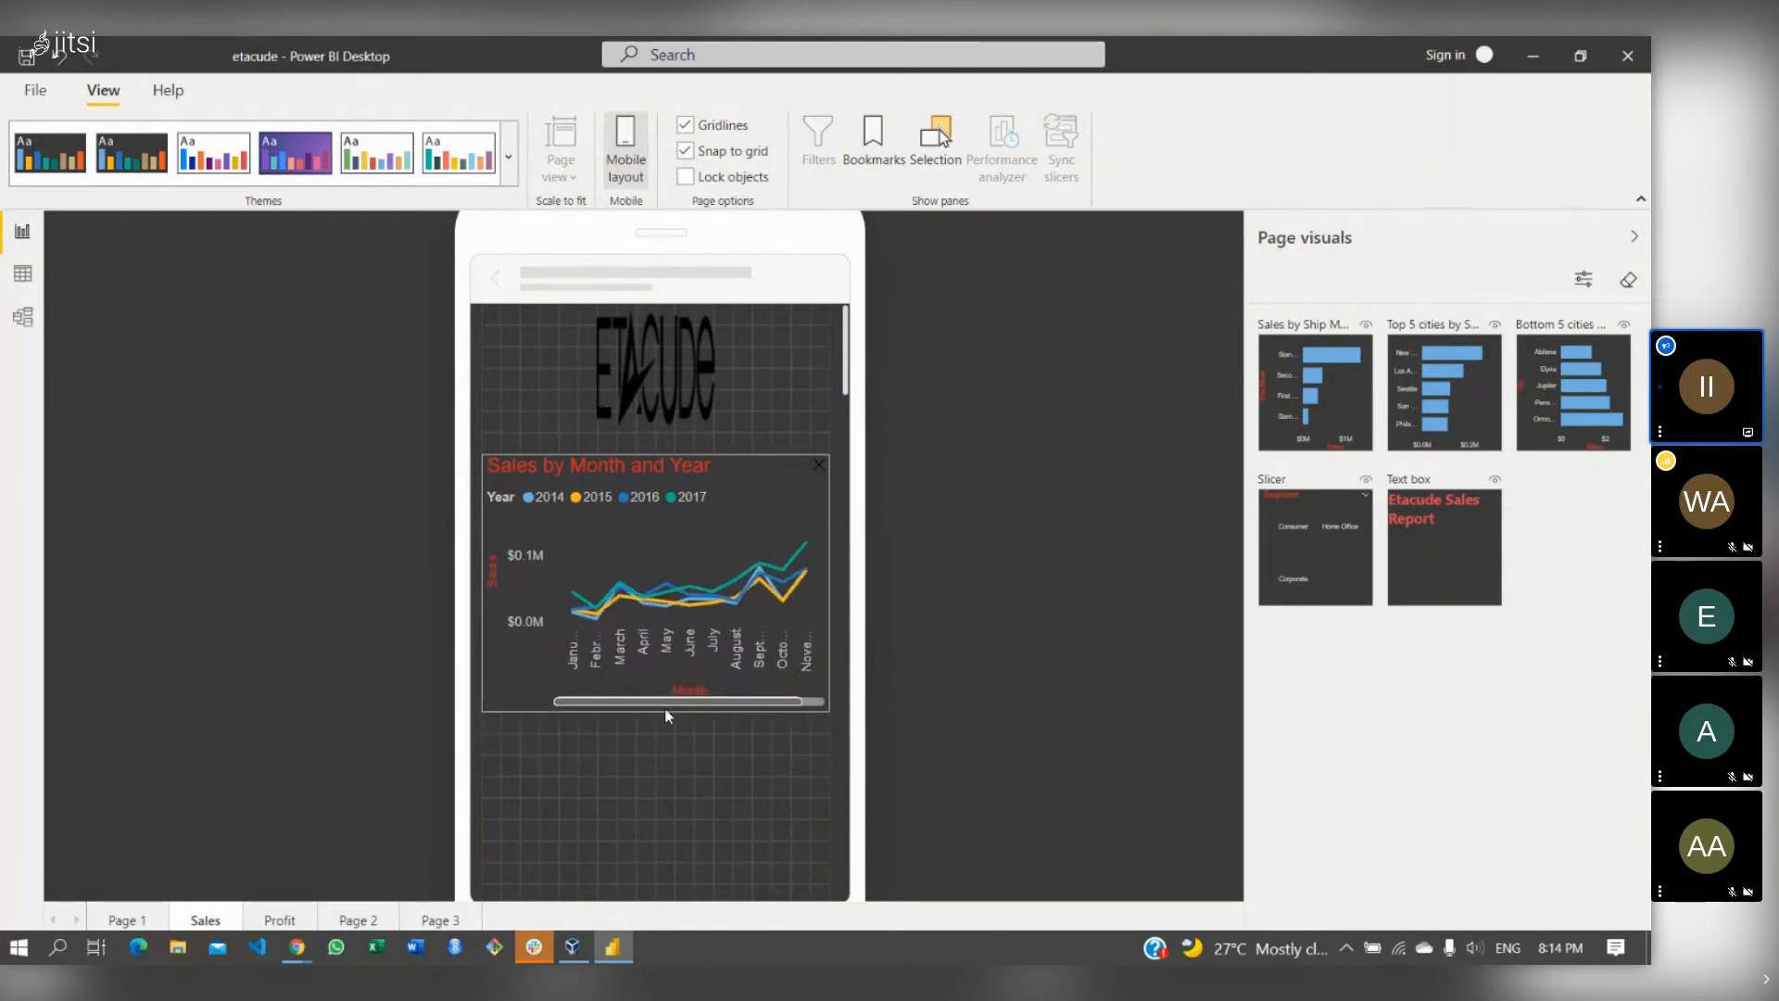
- Insert the Etacude Sales Report title between the logo and the chart
scroll(853, 396, down, 3)
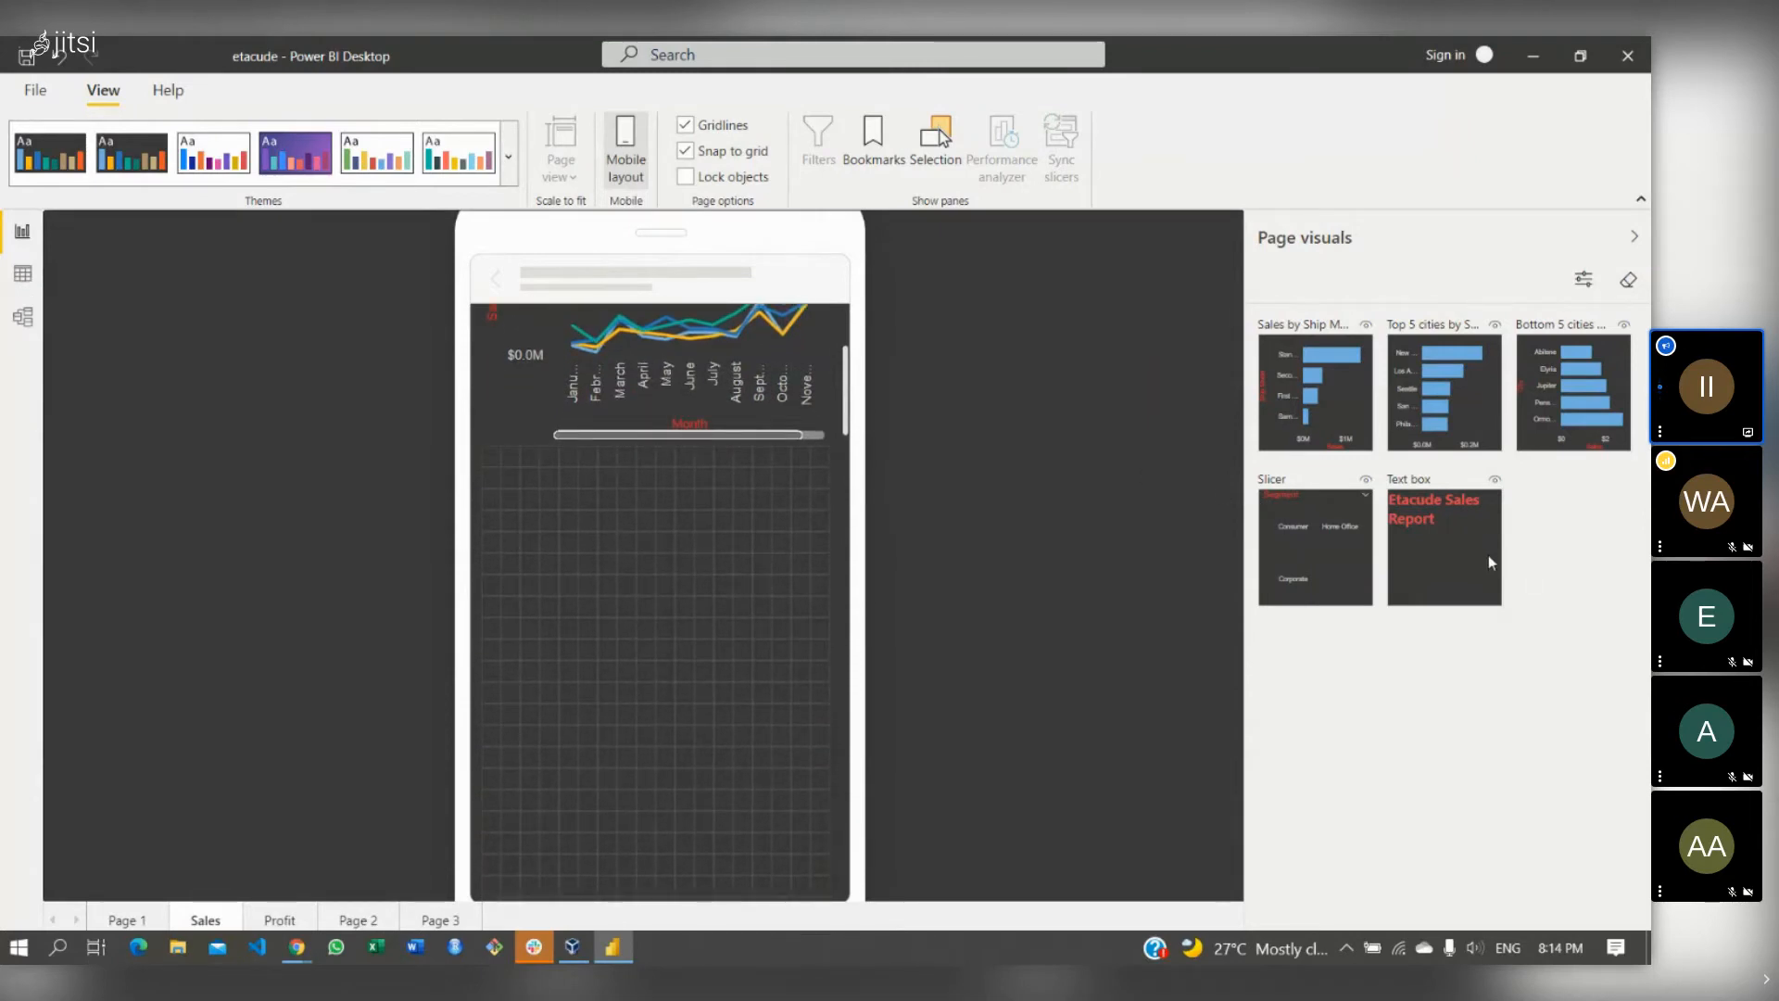
drag(1482, 561, 588, 509)
drag(1243, 544, 1533, 511)
drag(845, 371, 838, 326)
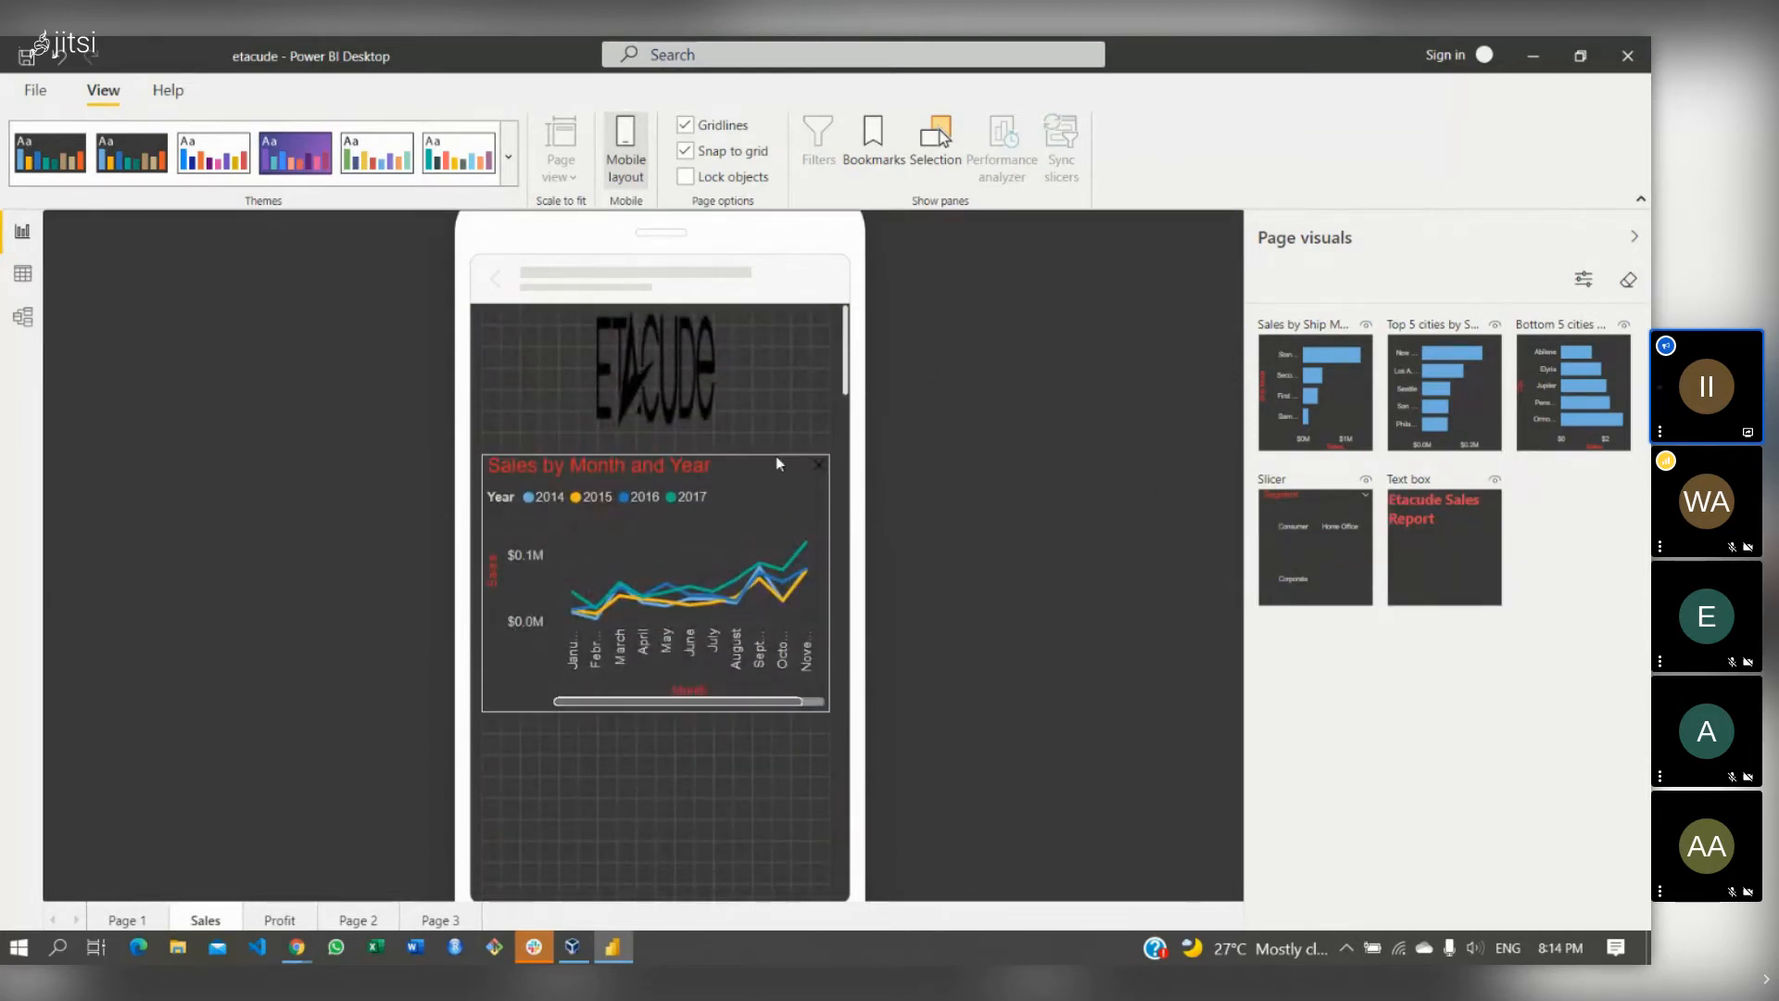
drag(763, 499, 754, 647)
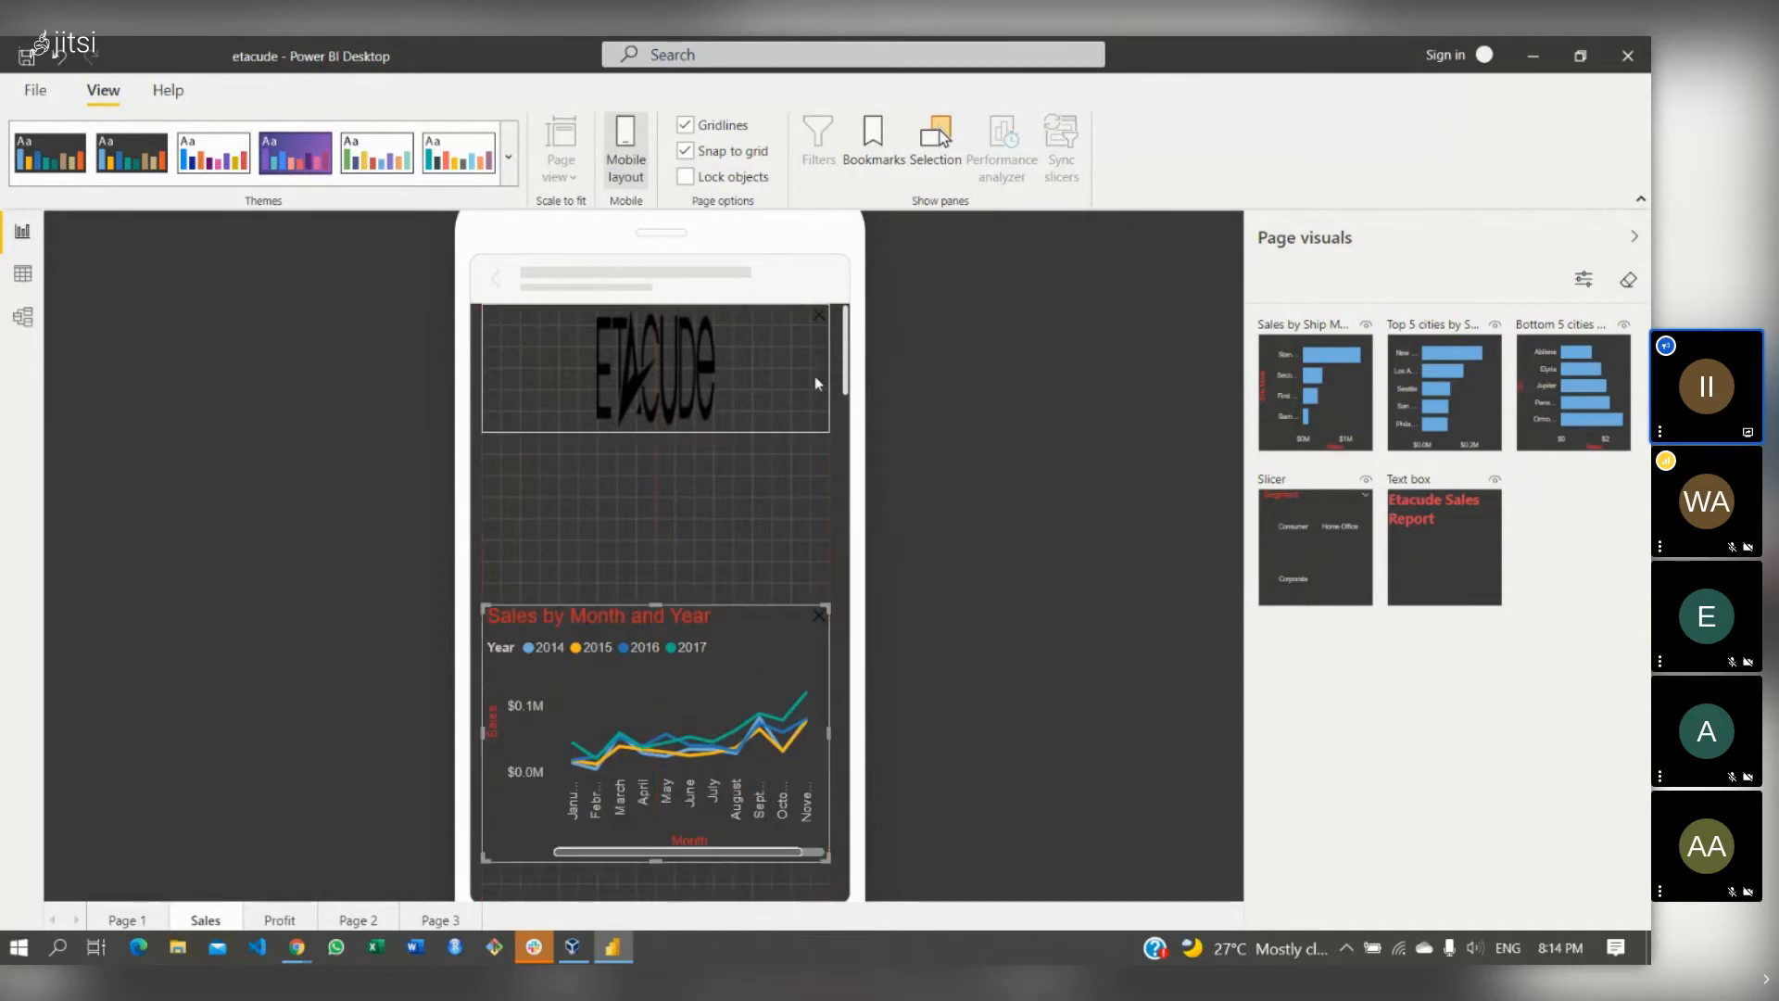
drag(1482, 568, 836, 463)
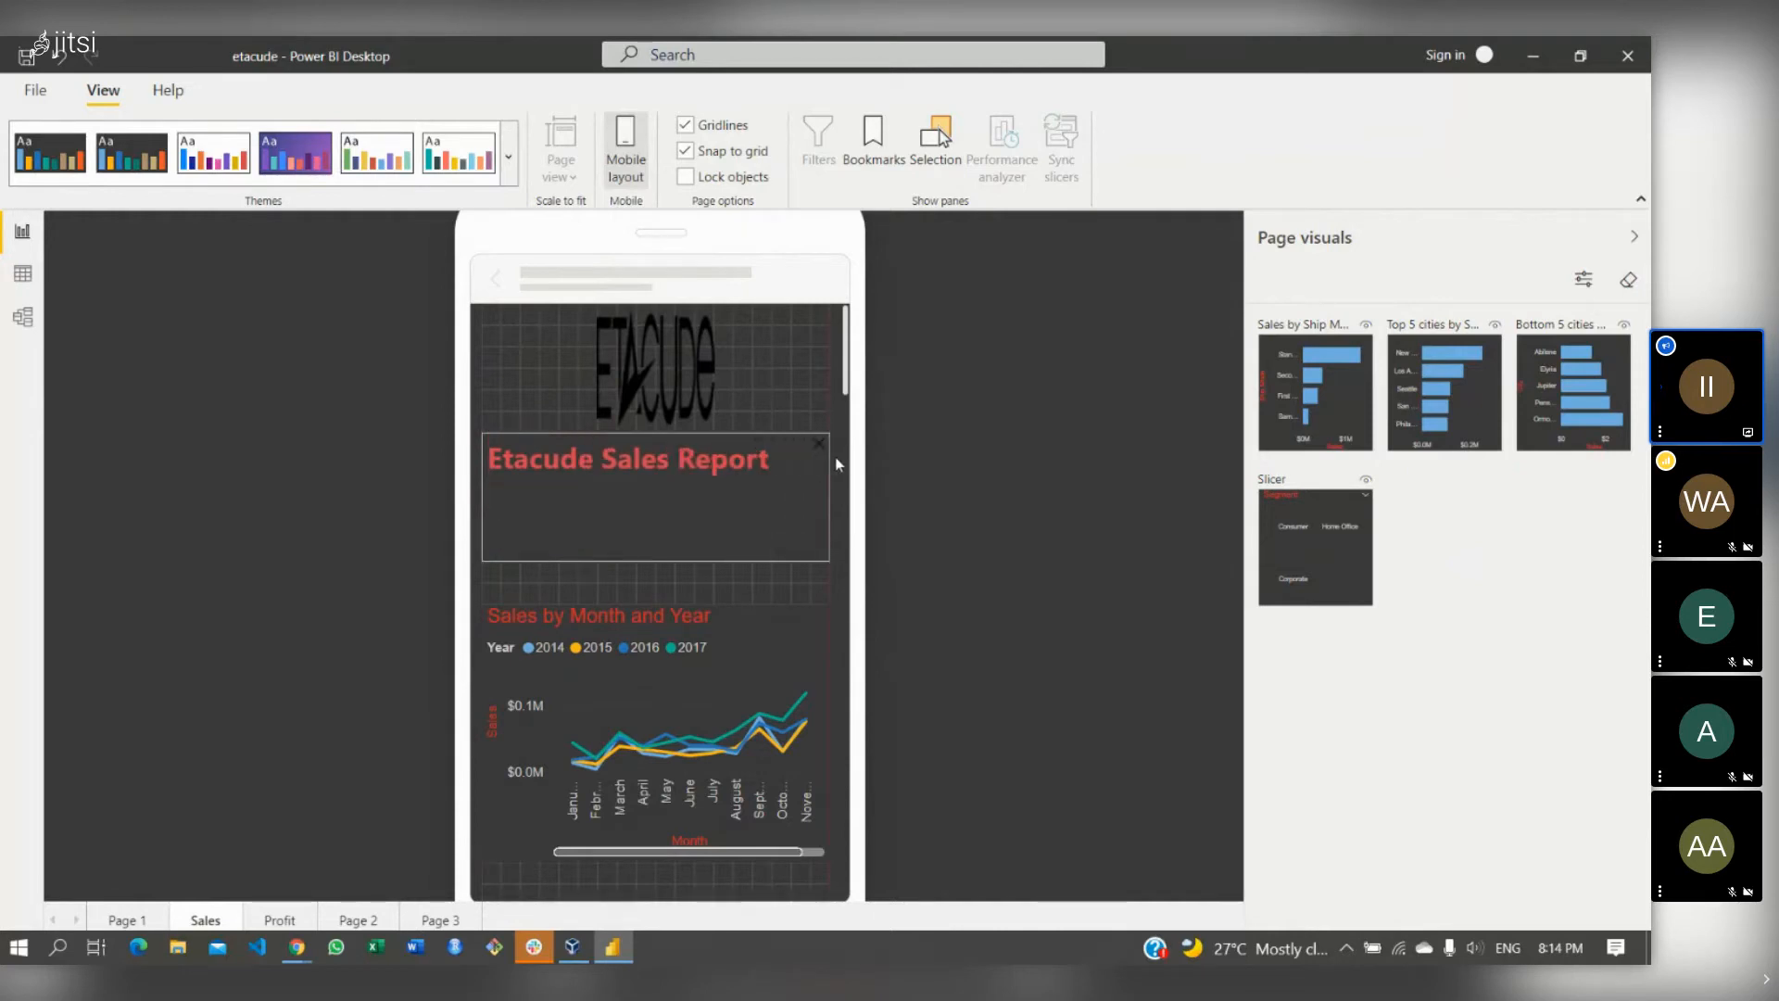
click(803, 646)
drag(804, 647, 790, 608)
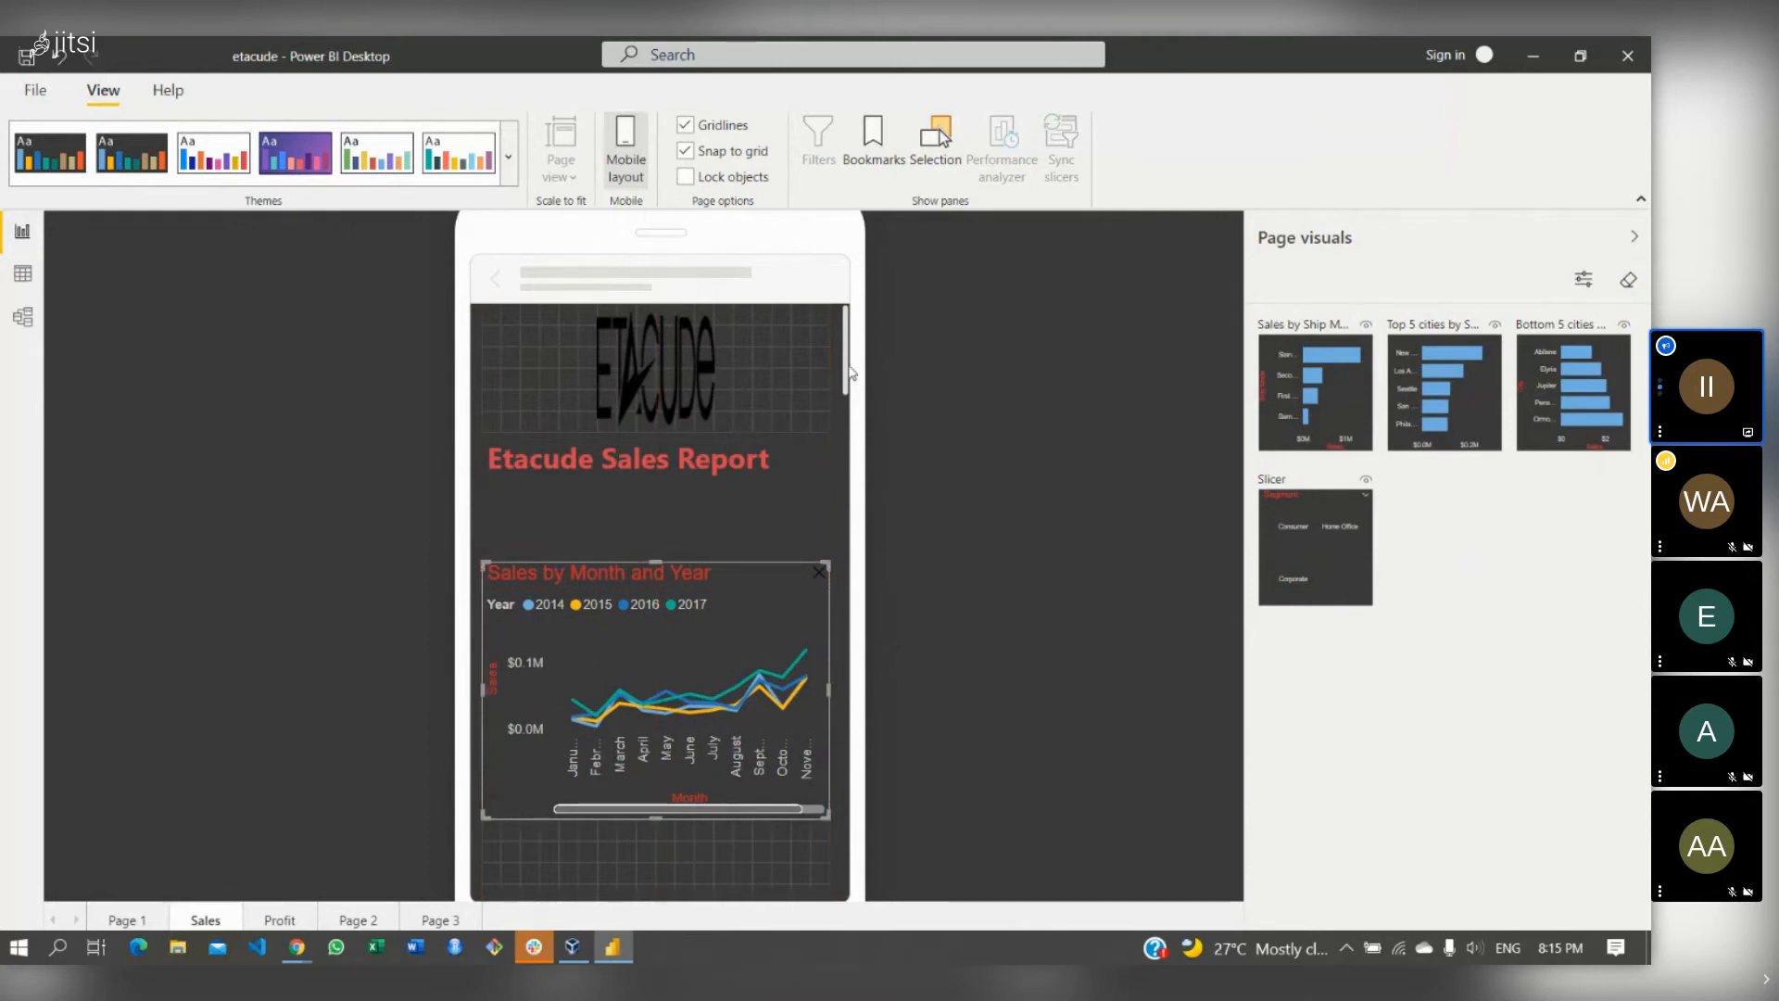
drag(851, 359, 853, 423)
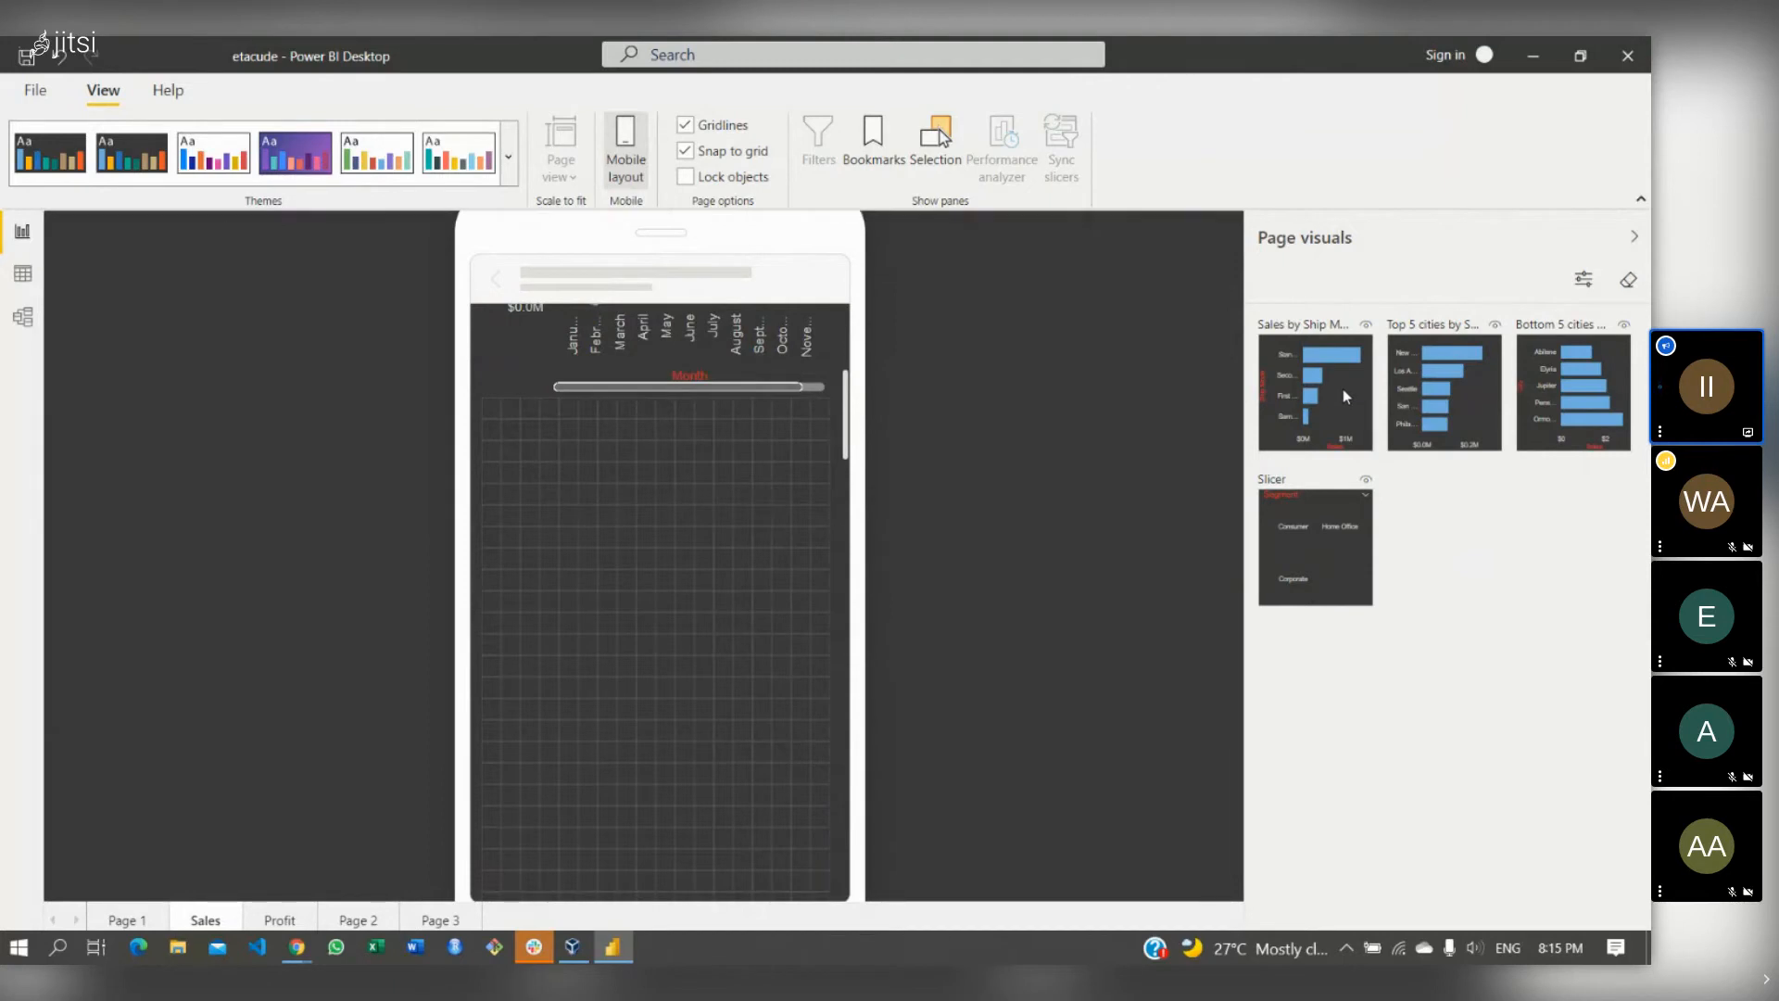
- Add Sales by Ship Mode, Top 5 and a taller Bottom 5 cities chart to the phone canvas, then exit mobile layout
drag(1343, 387, 564, 477)
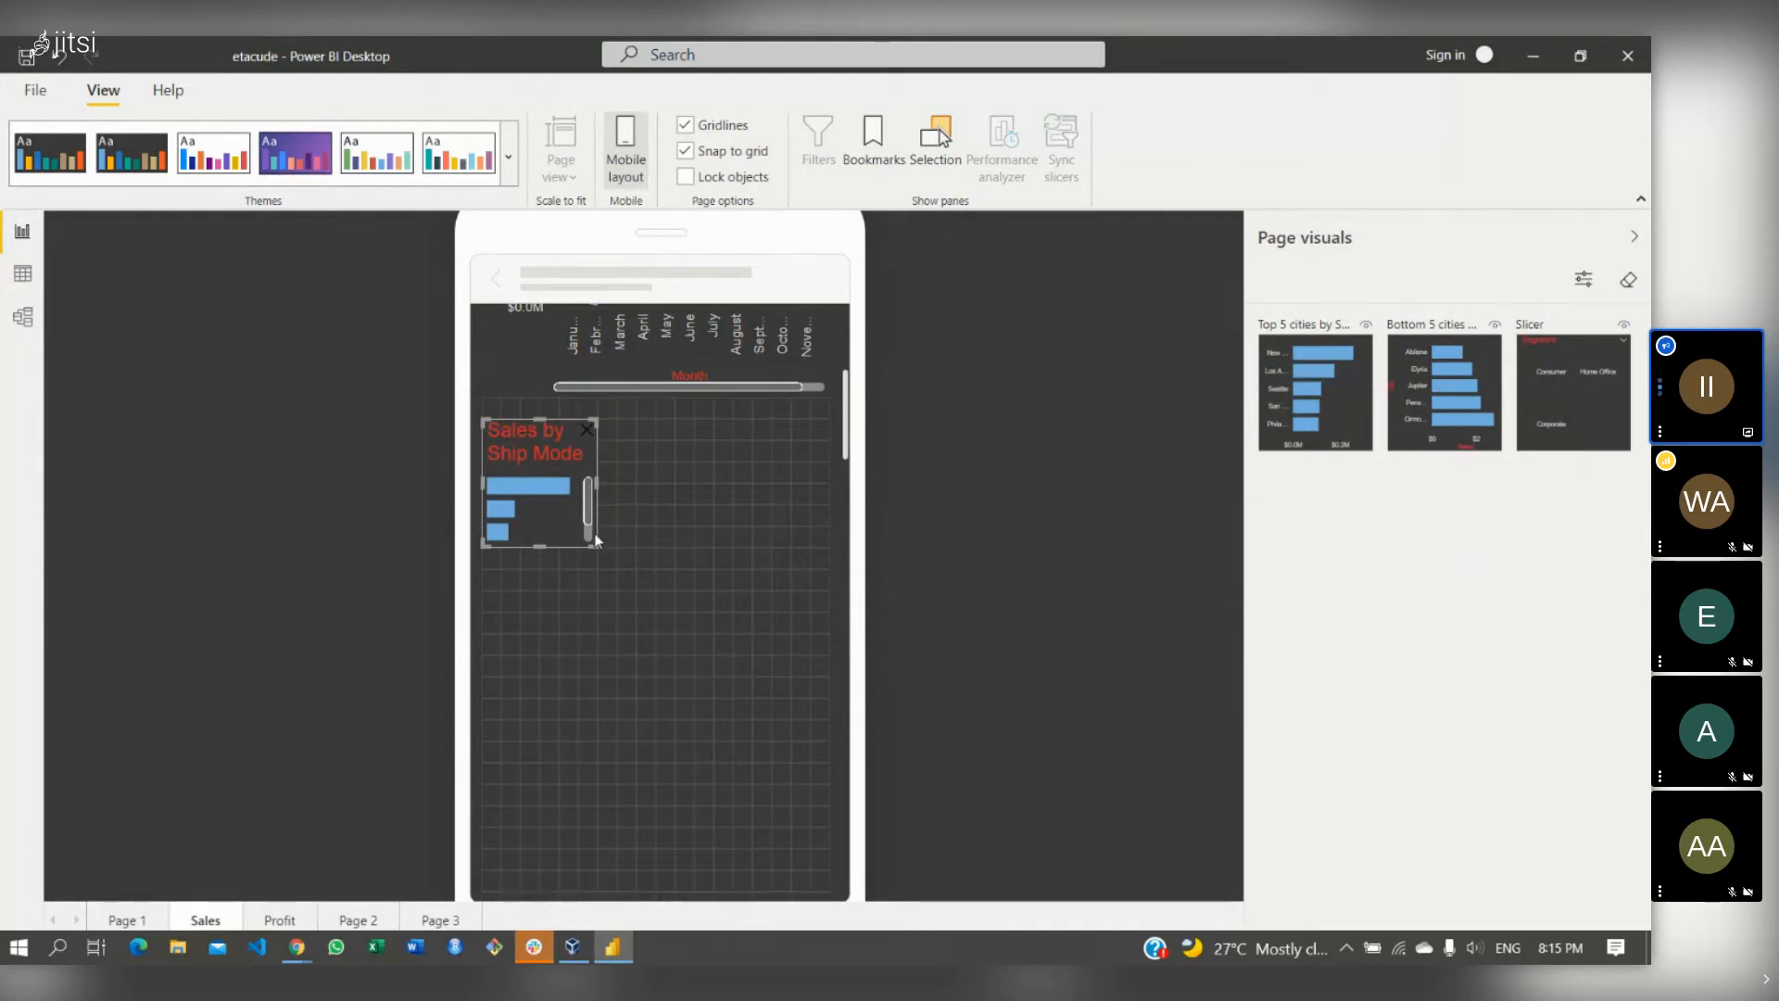
drag(593, 539, 860, 666)
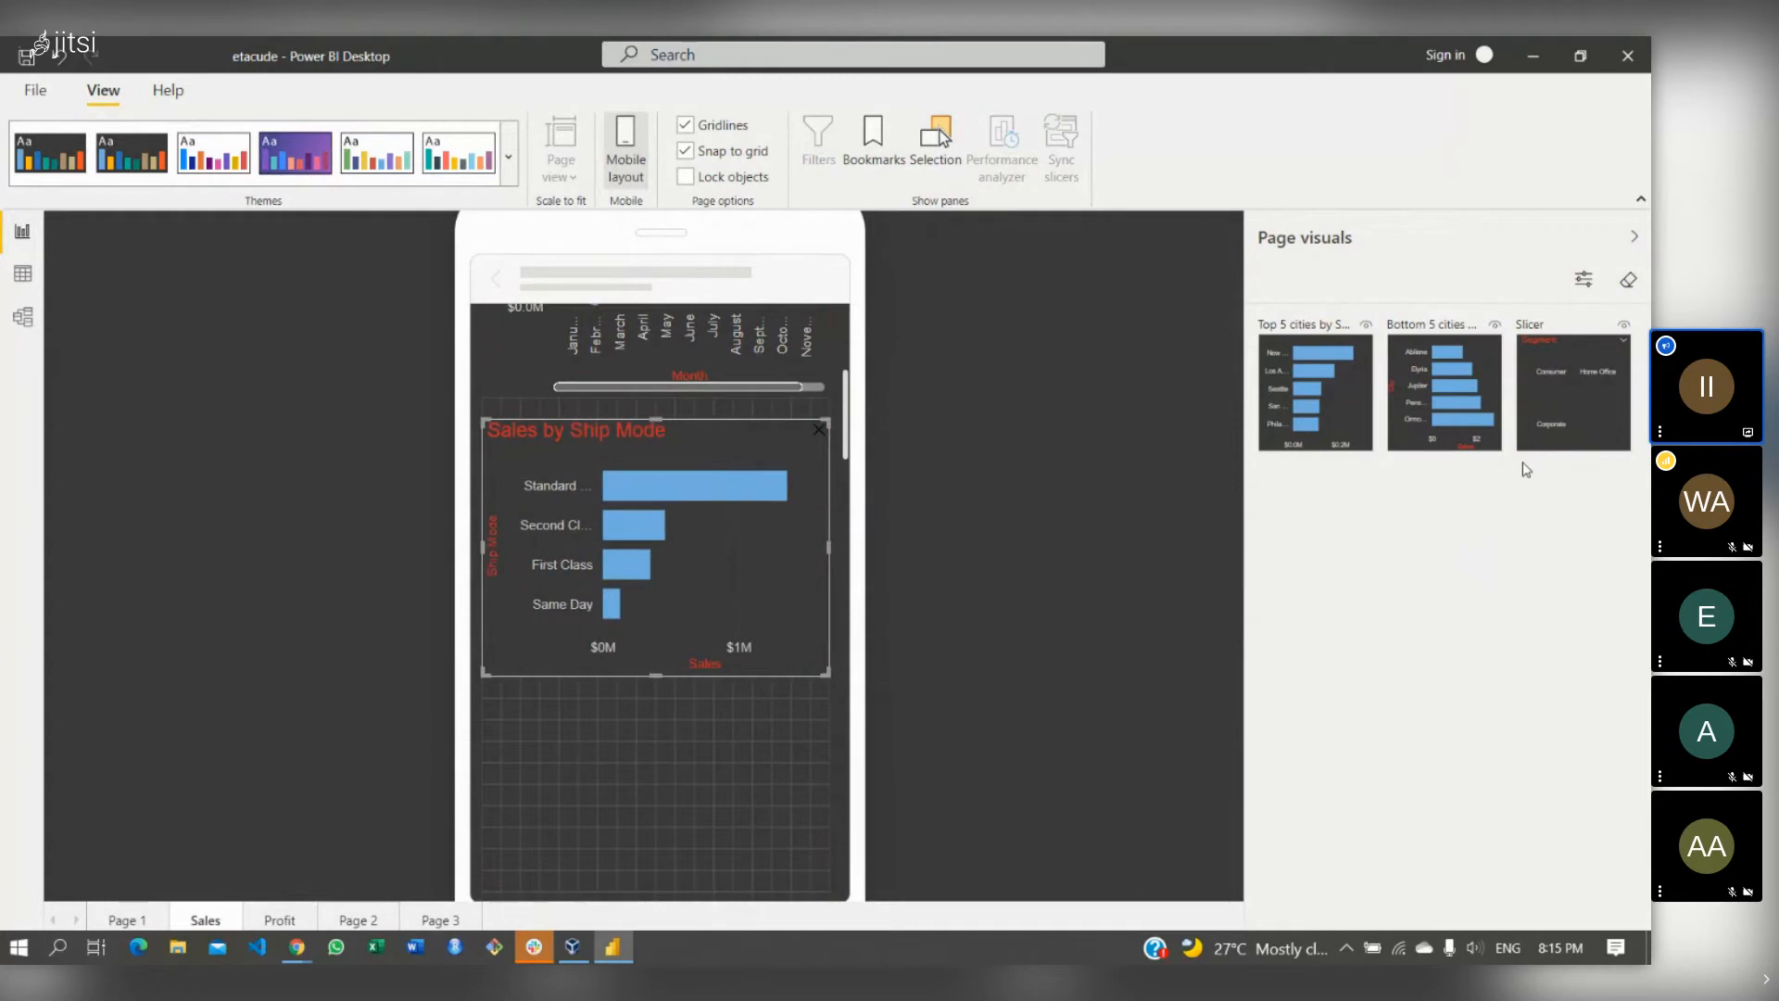
drag(1372, 391, 943, 619)
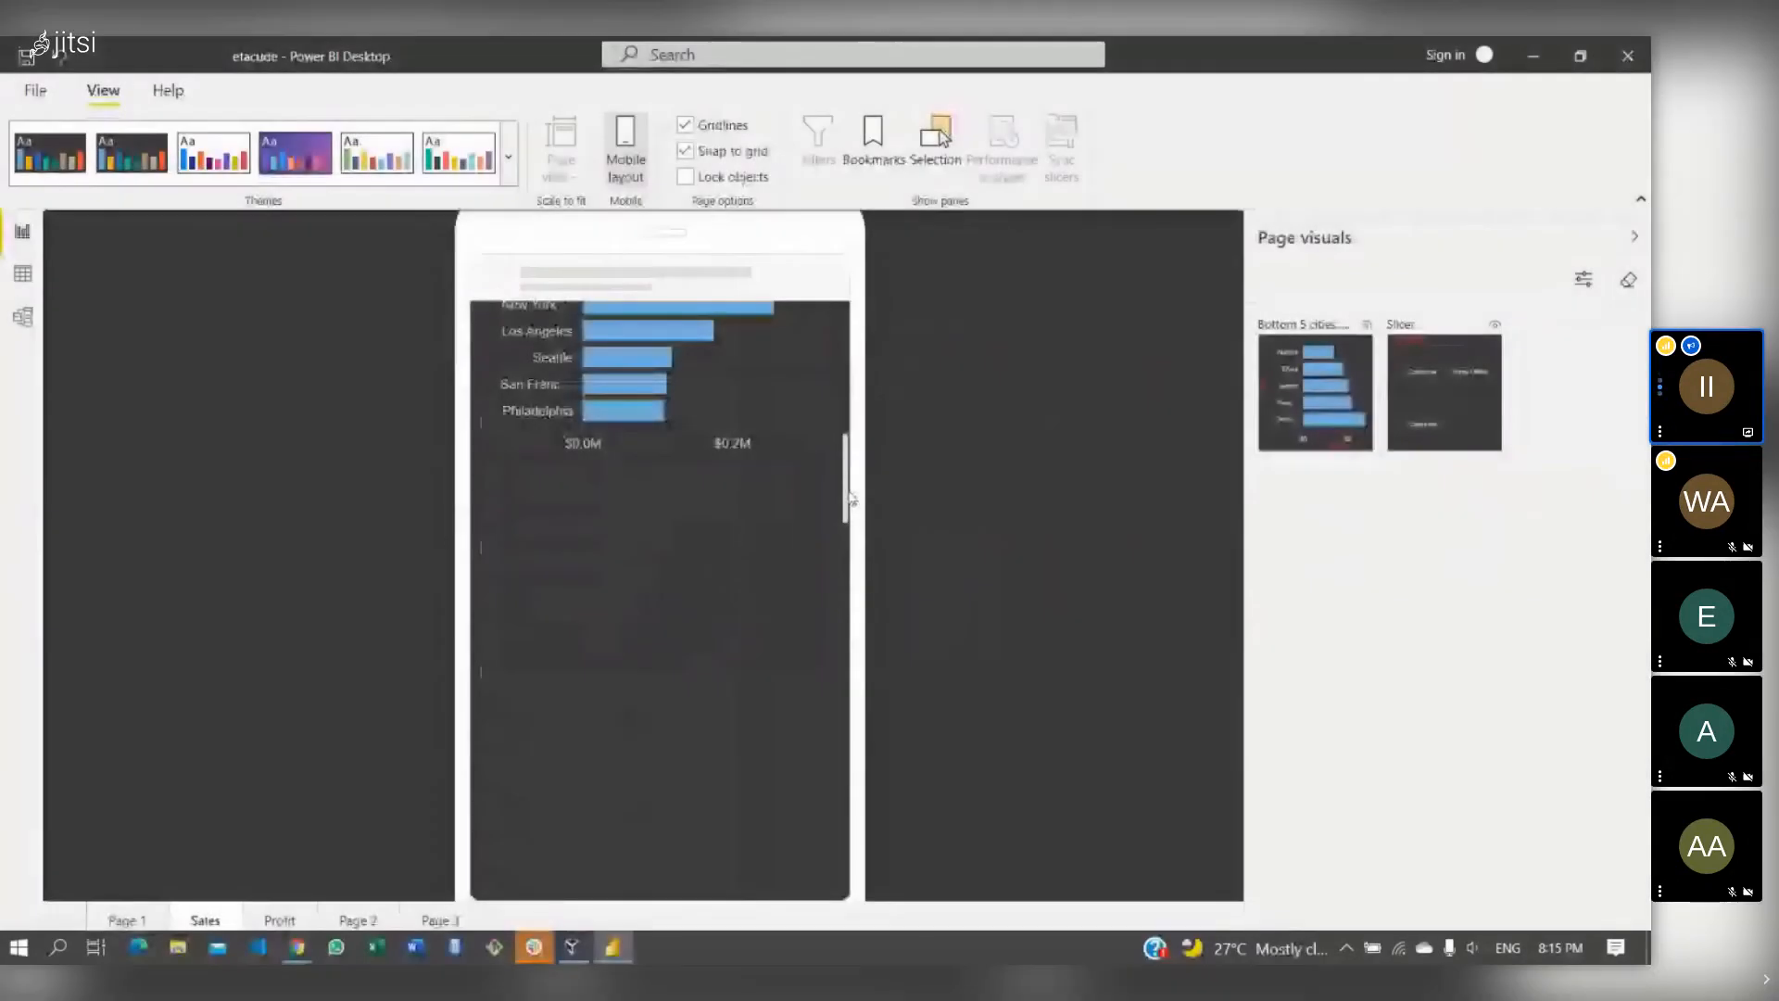
drag(1352, 361, 828, 542)
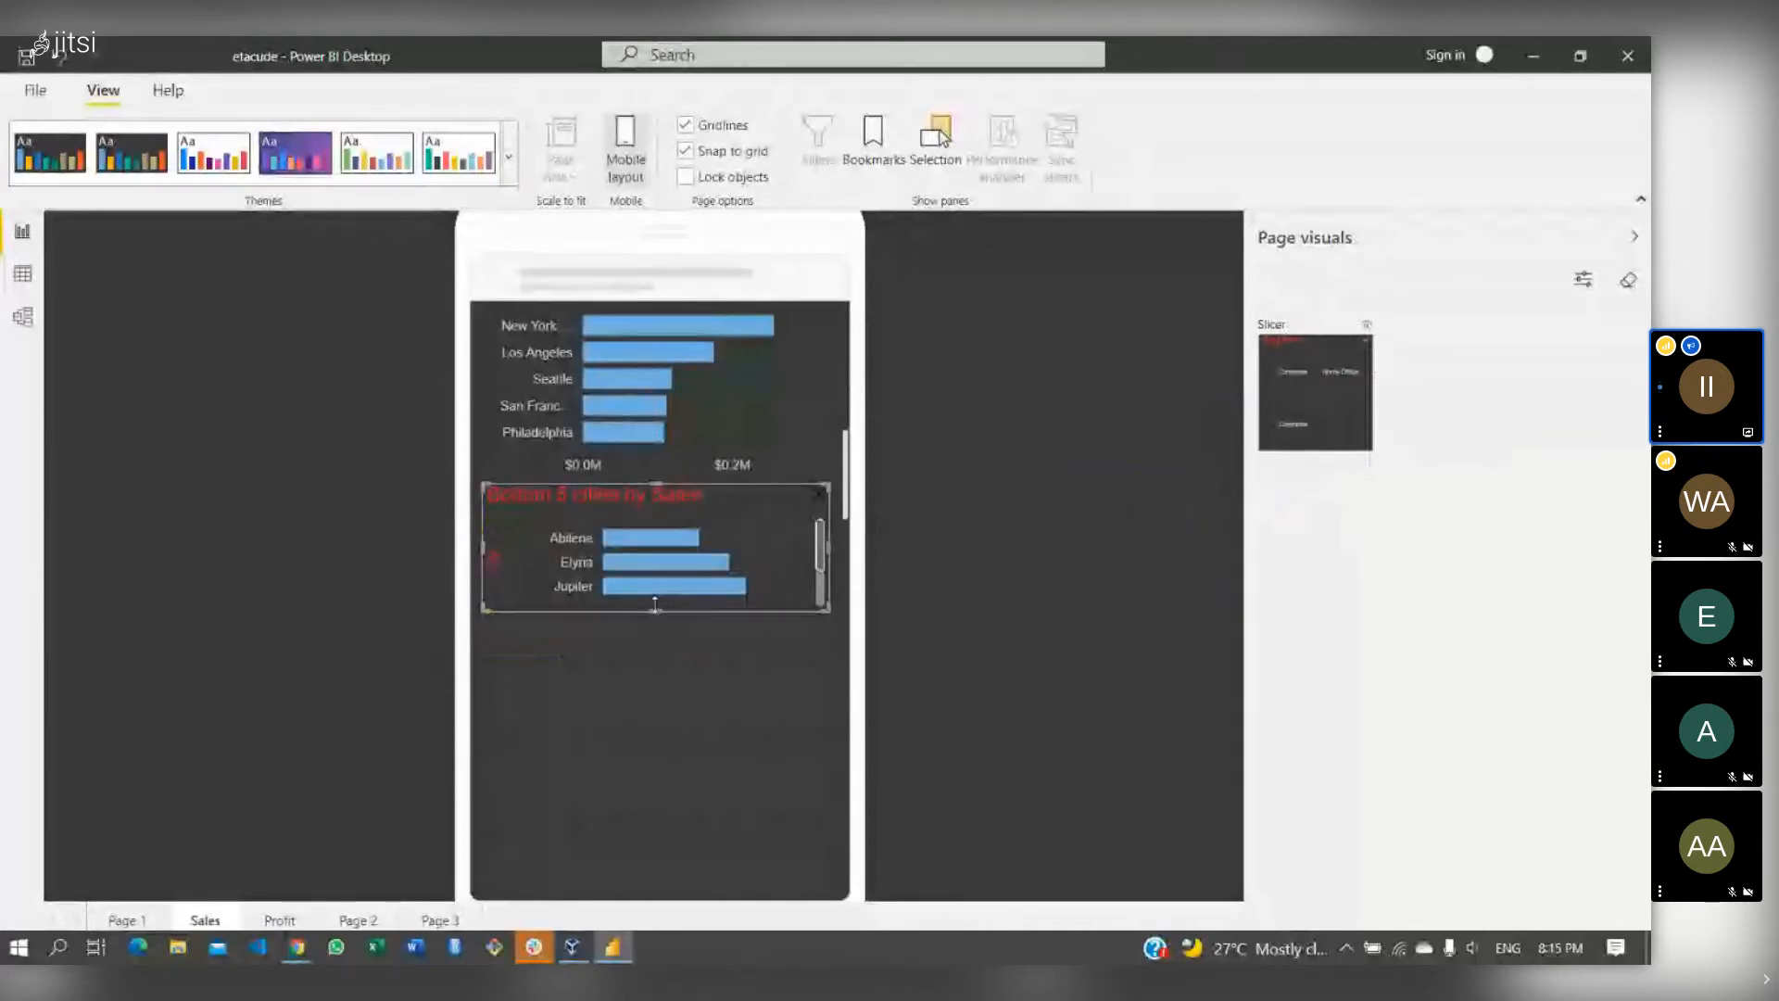
drag(654, 604, 684, 741)
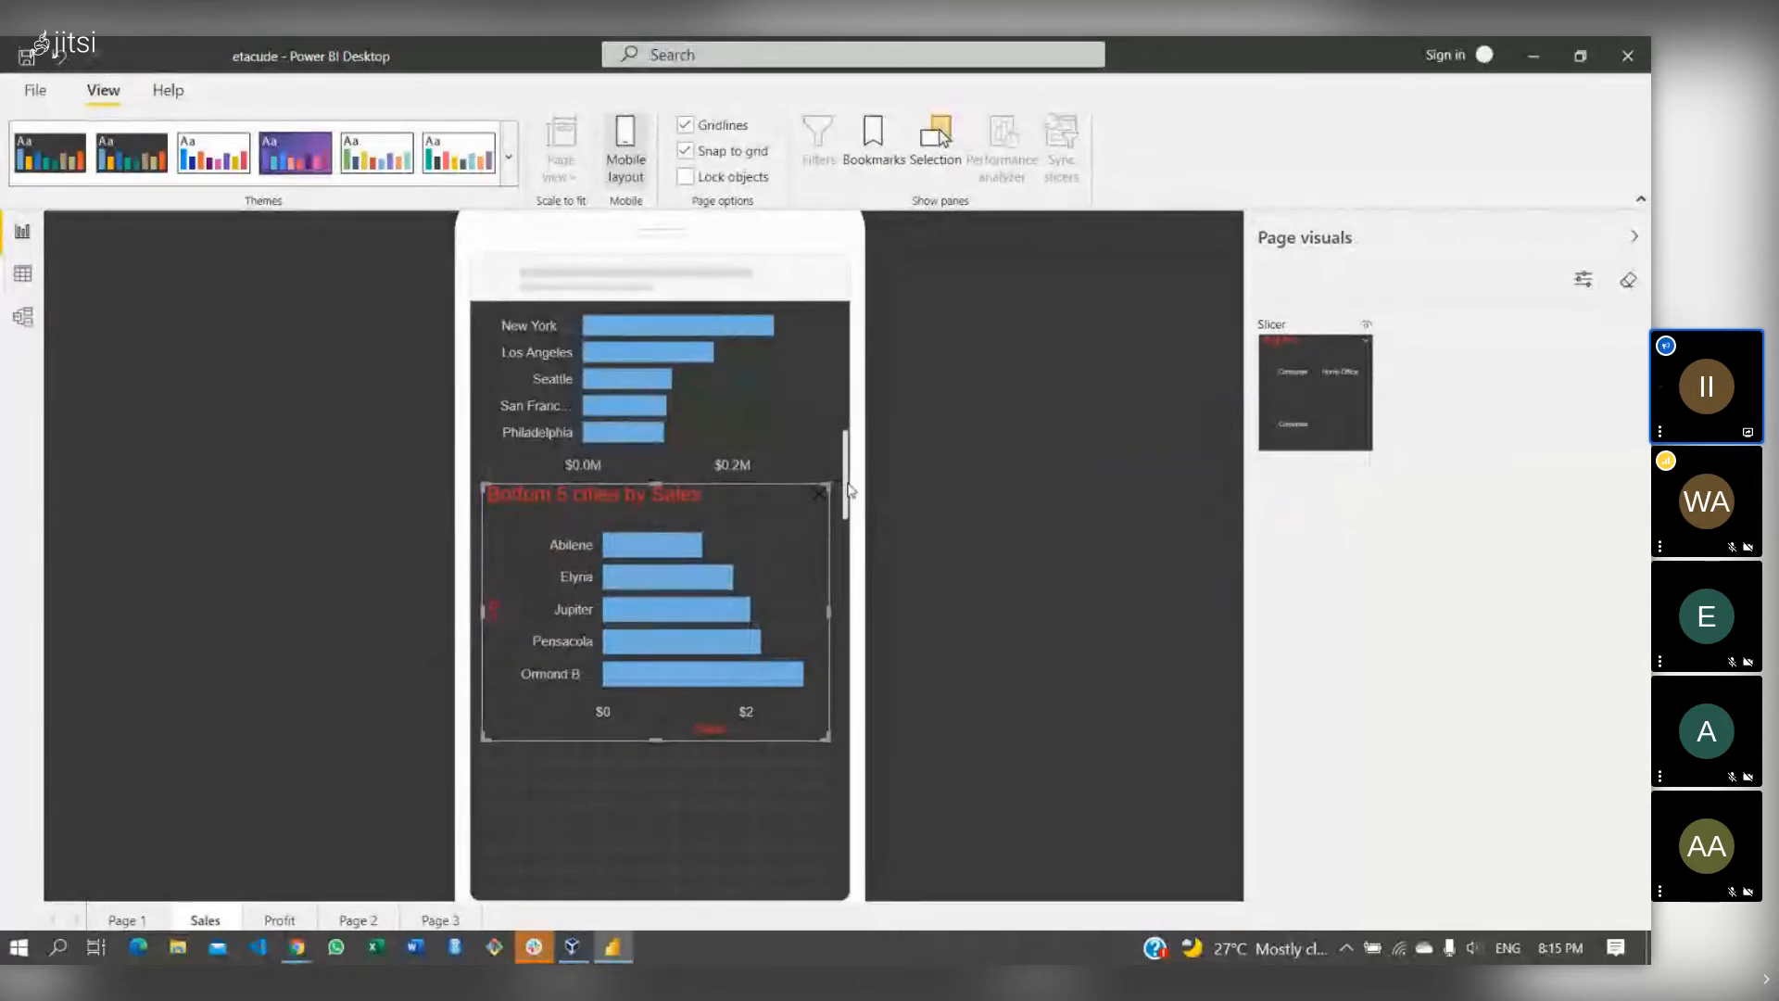
drag(846, 482, 846, 376)
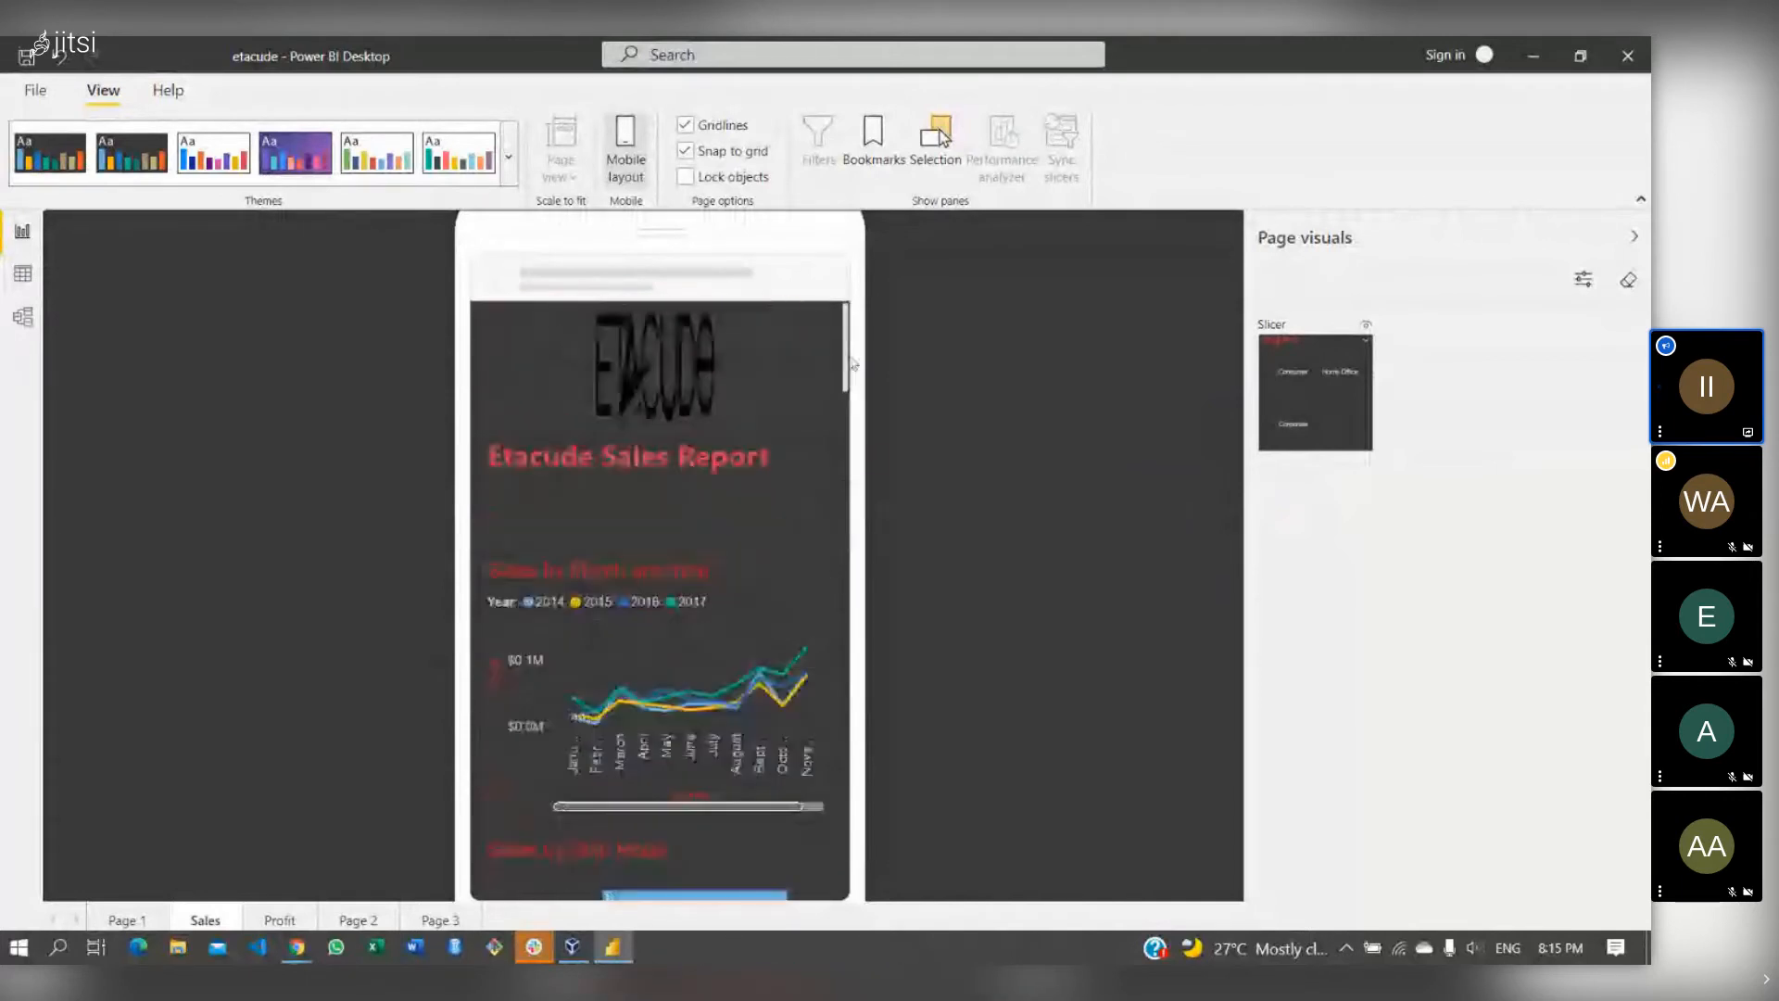
click(624, 171)
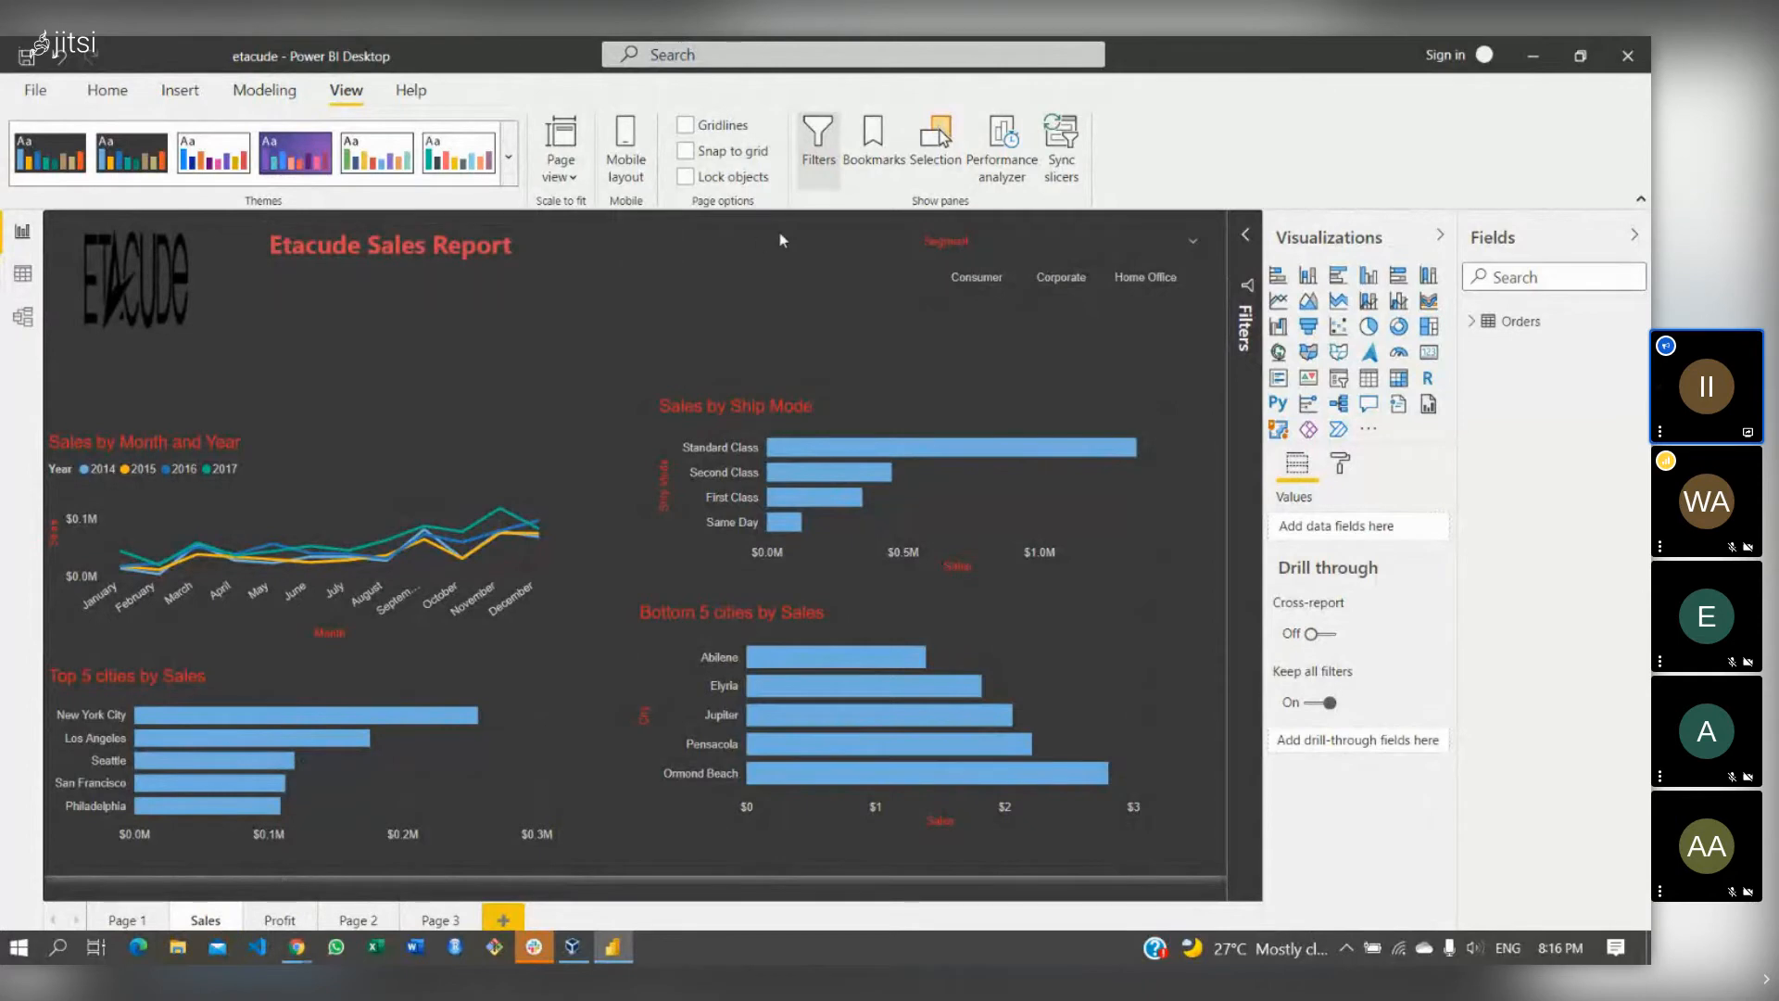
- Show the Insert ribbon's list of button types, from Left arrow to Blank
click(180, 90)
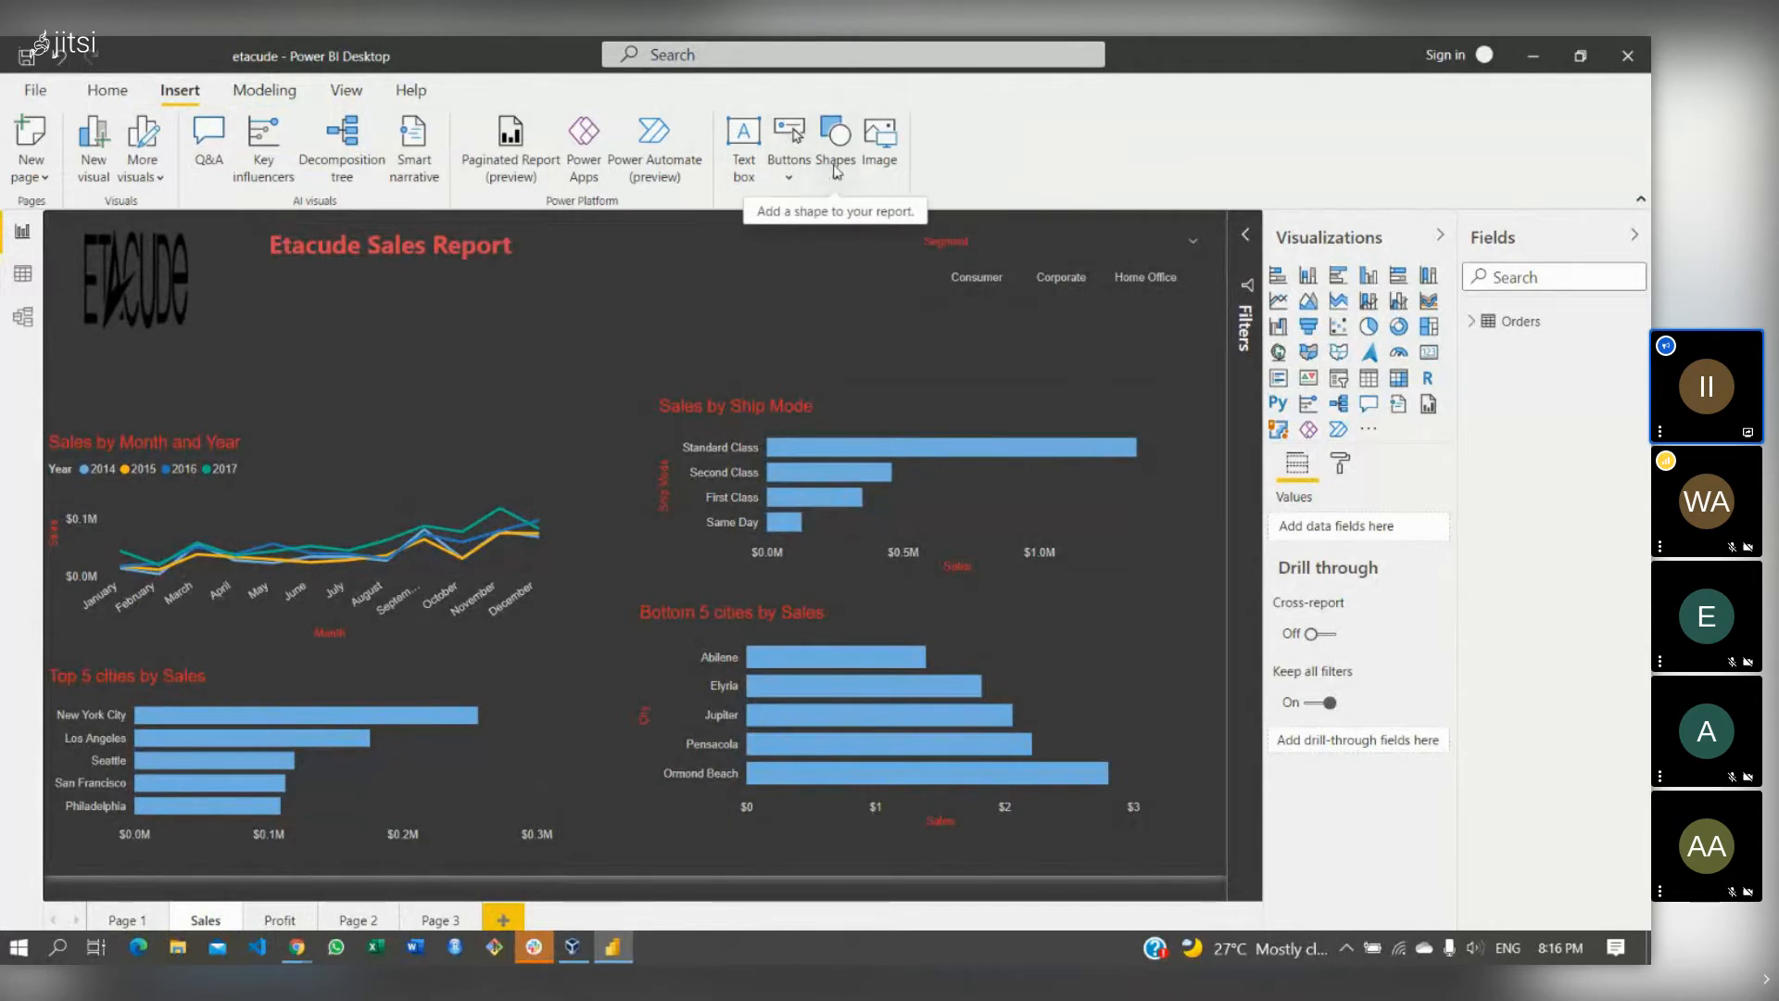
click(791, 184)
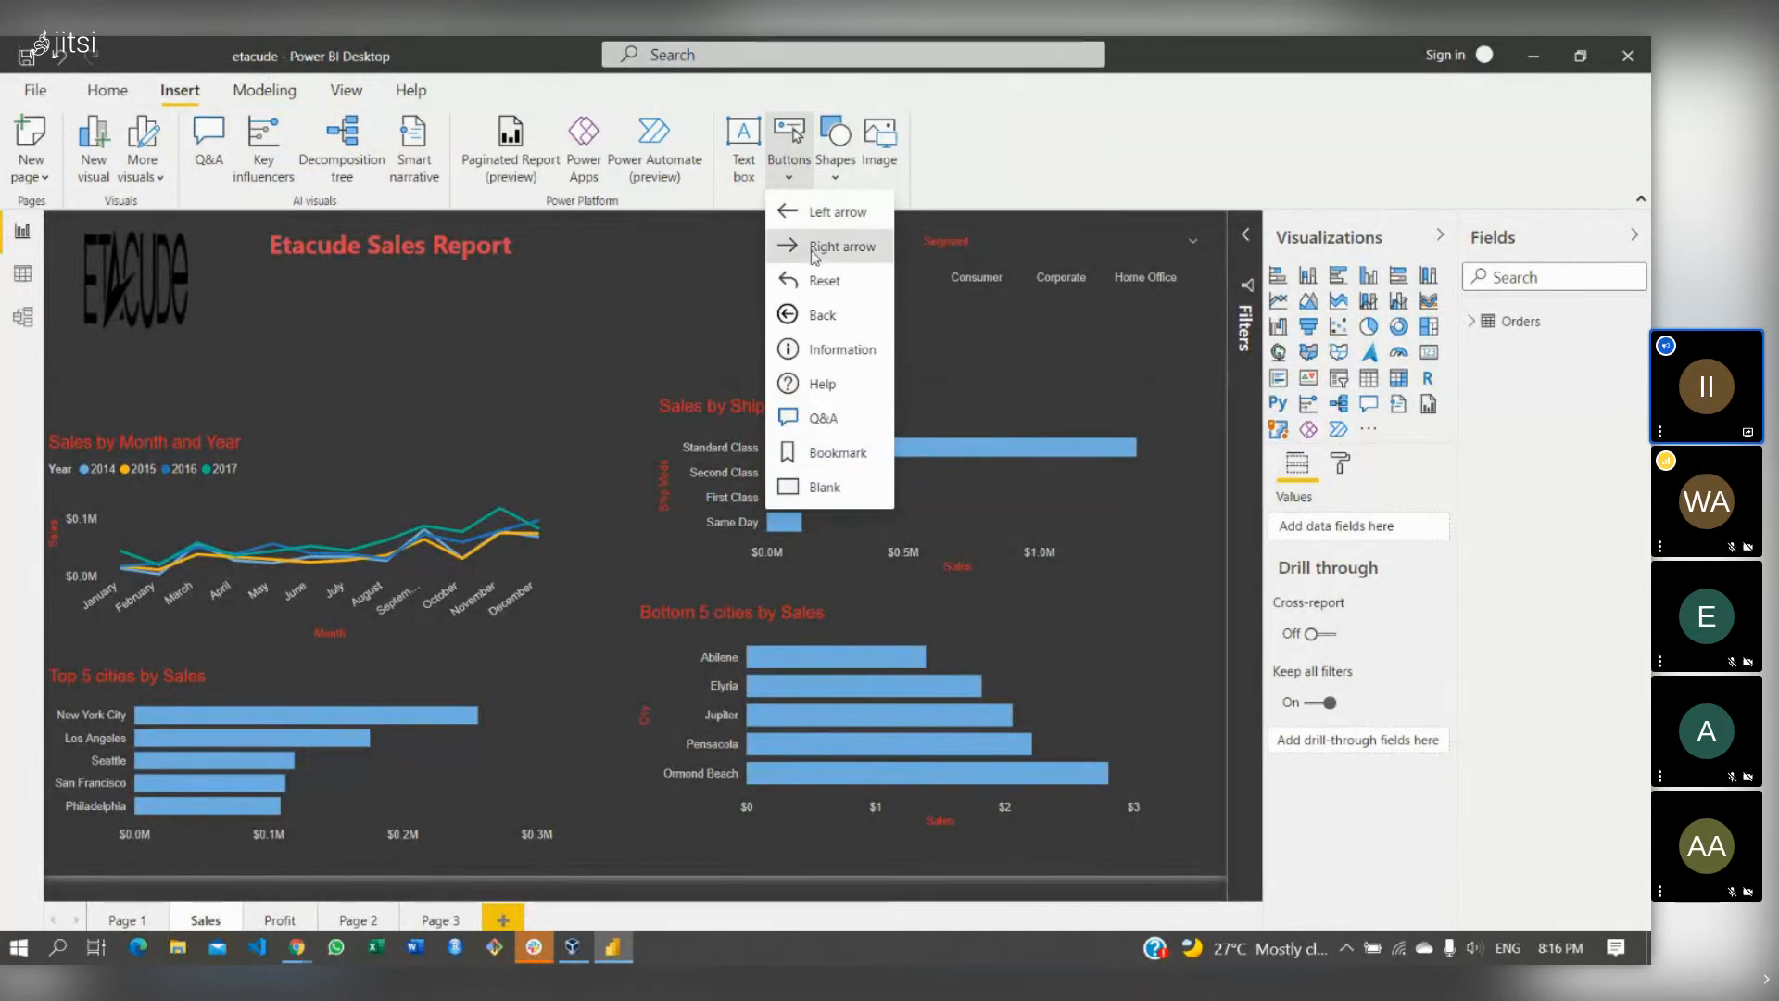
- Add a slightly smaller right-arrow button beside the Etacude Sales Report title
click(813, 248)
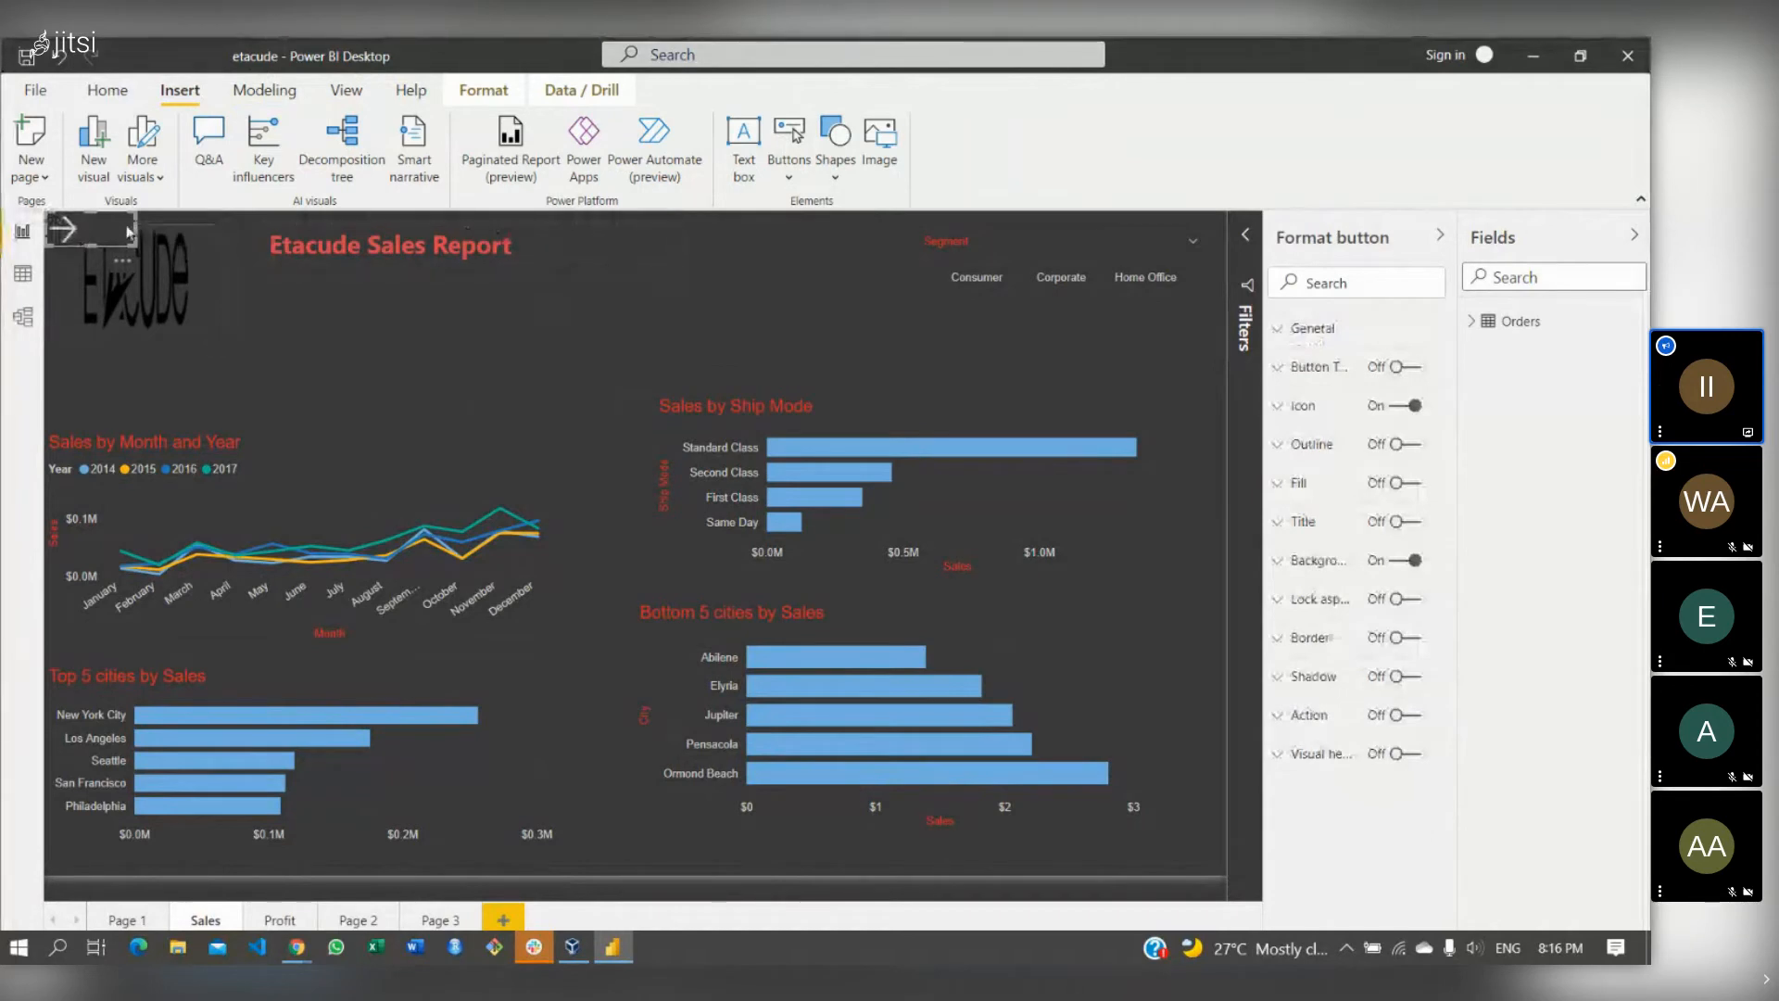
drag(89, 214, 91, 227)
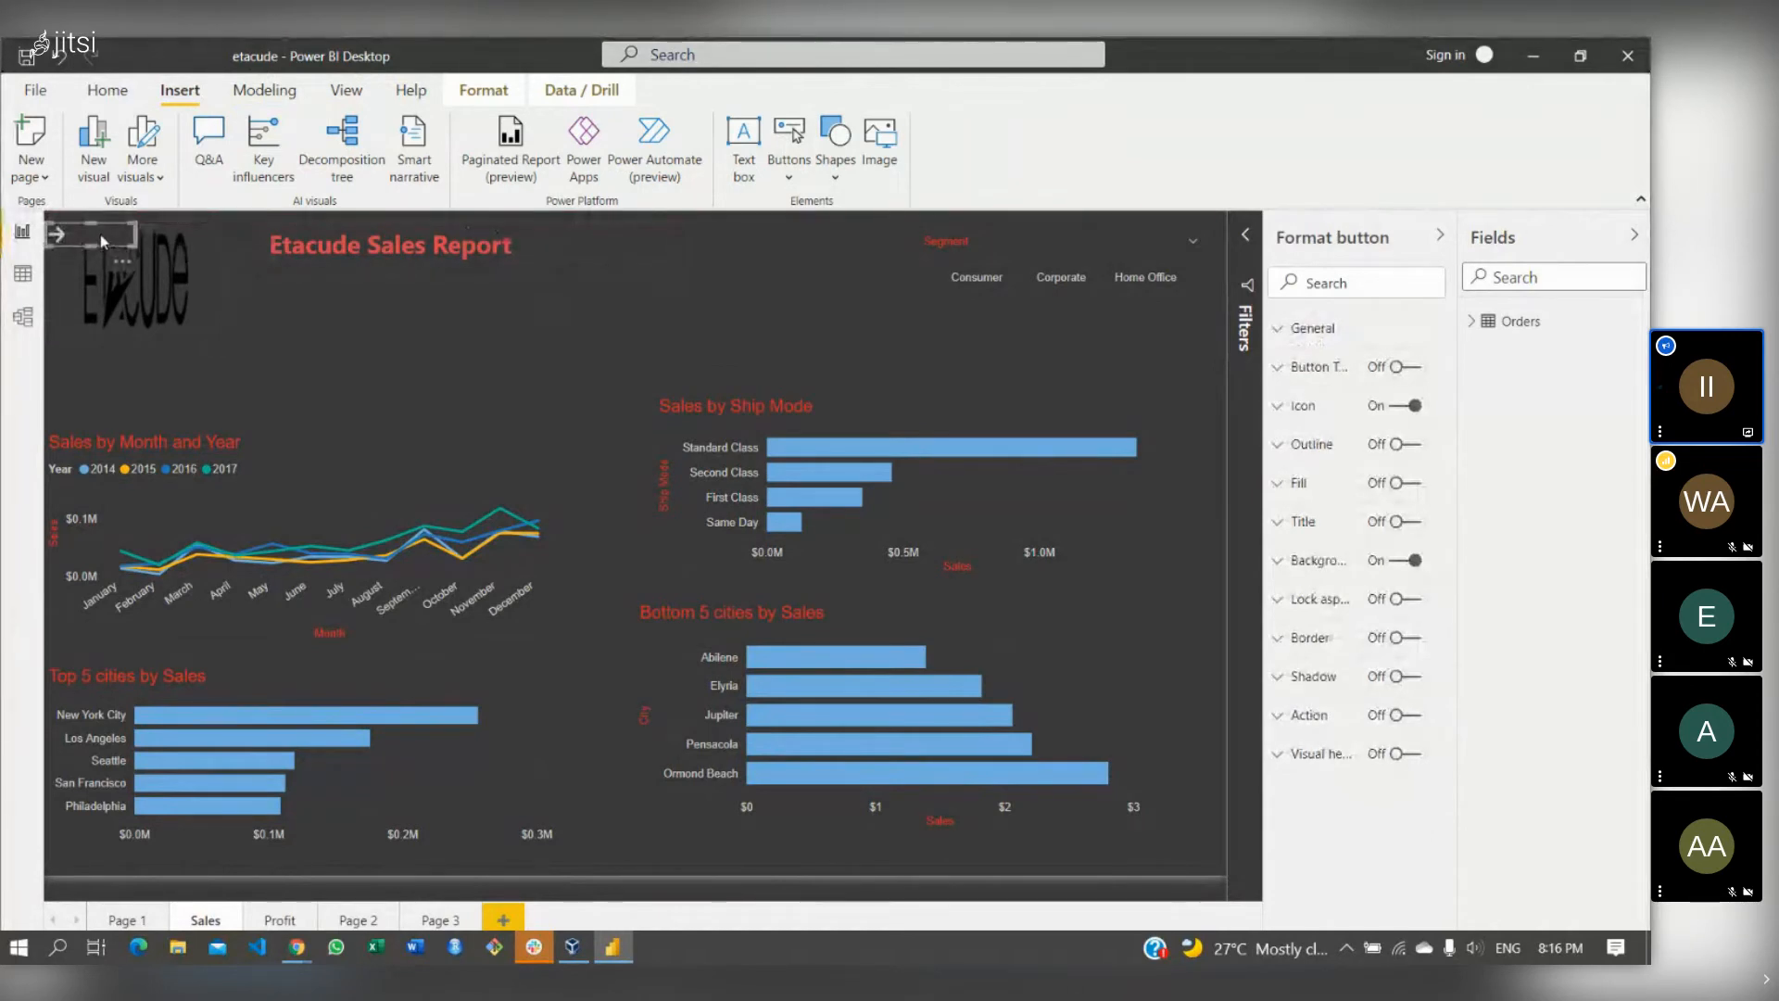
drag(291, 248, 524, 259)
click(71, 240)
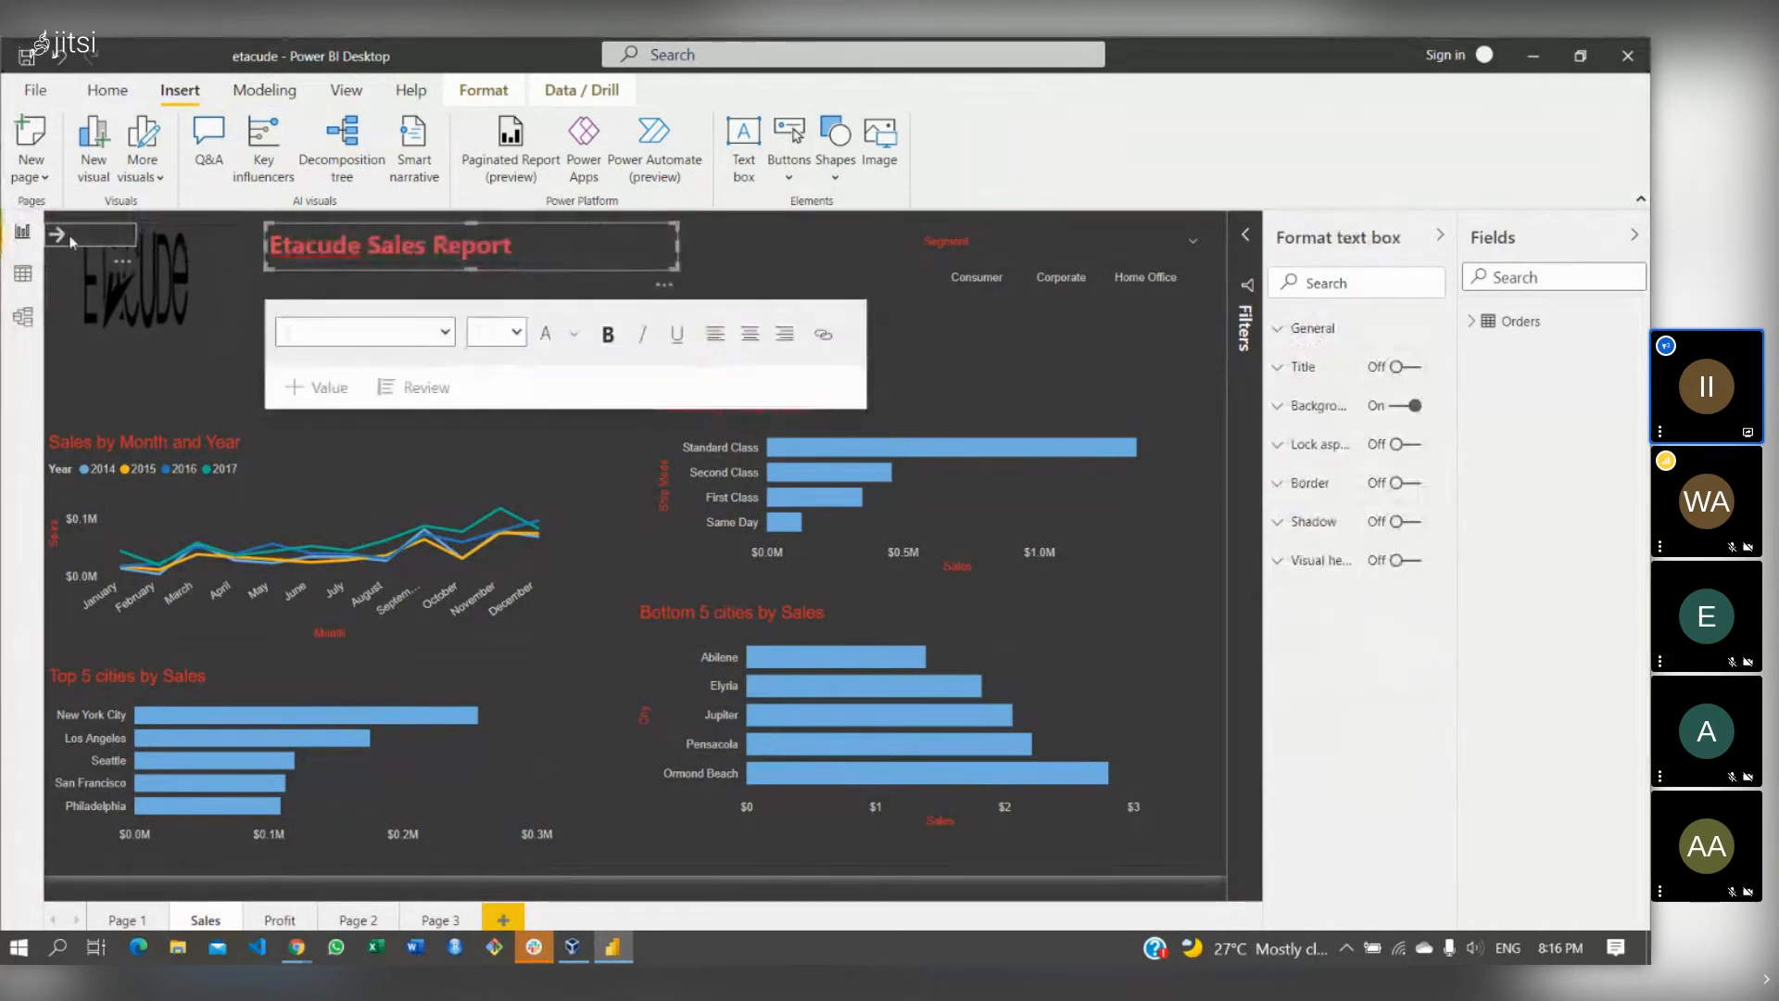
drag(70, 240, 618, 264)
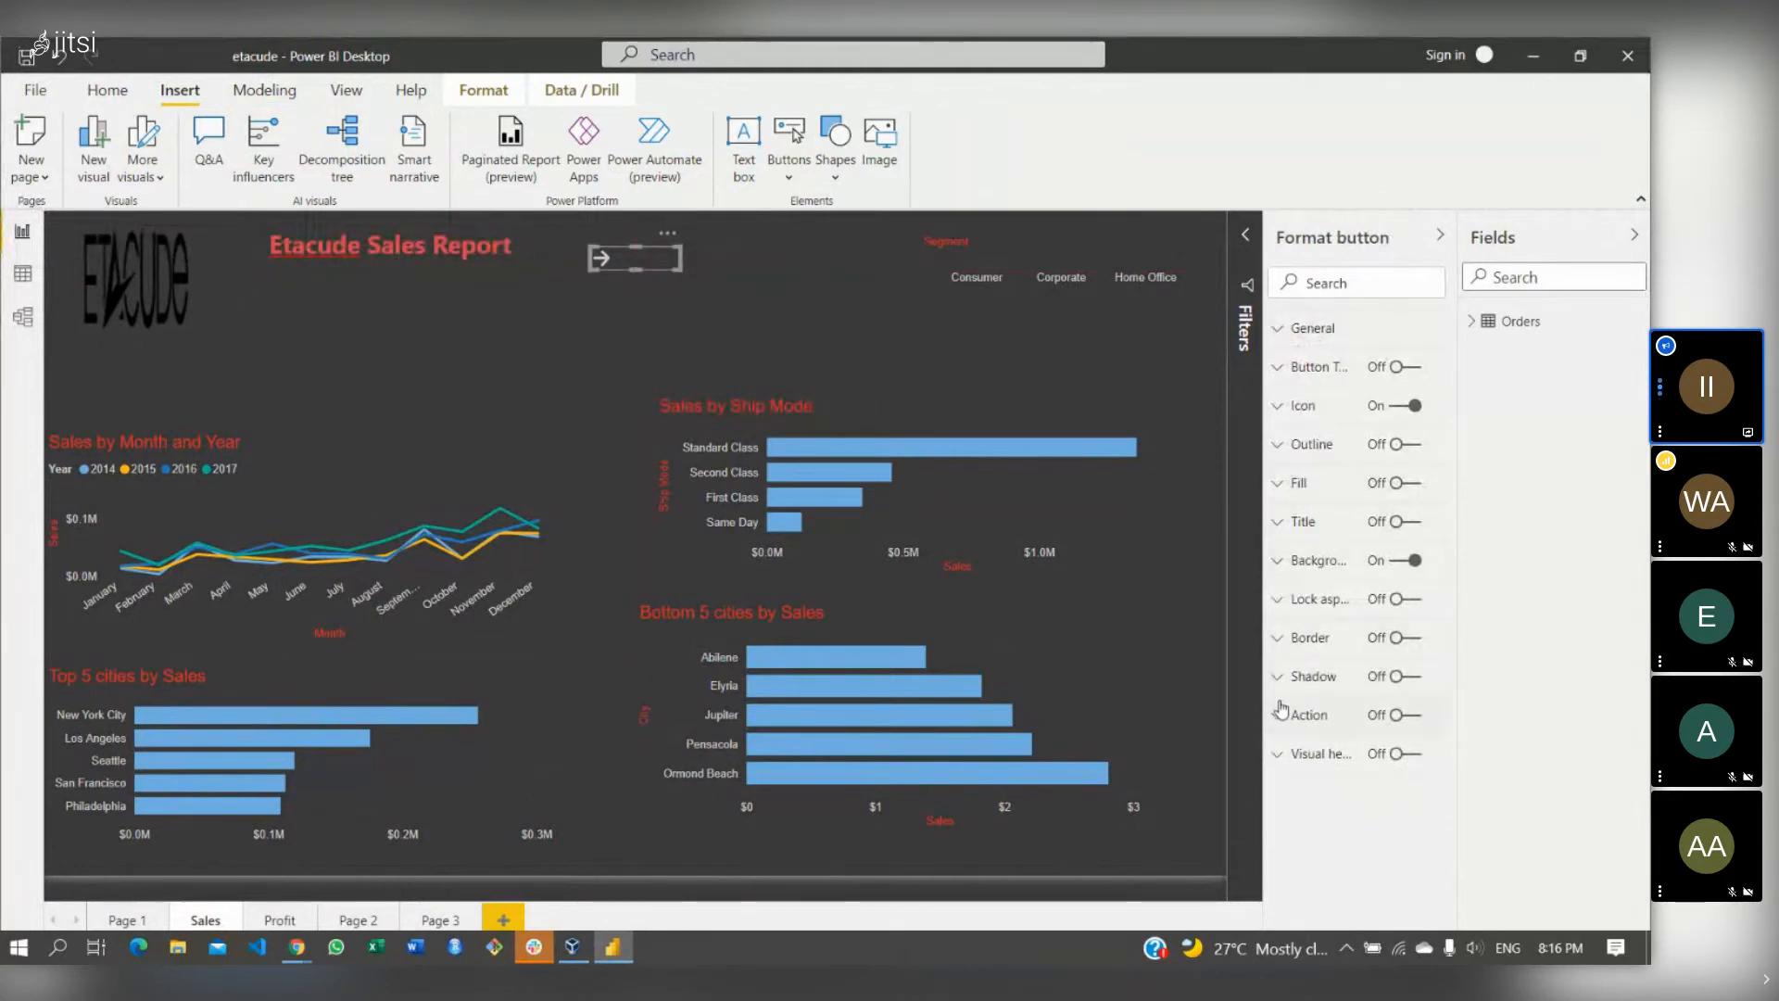
- Give the arrow a Page navigation action to the Profit page and follow it there
click(1282, 711)
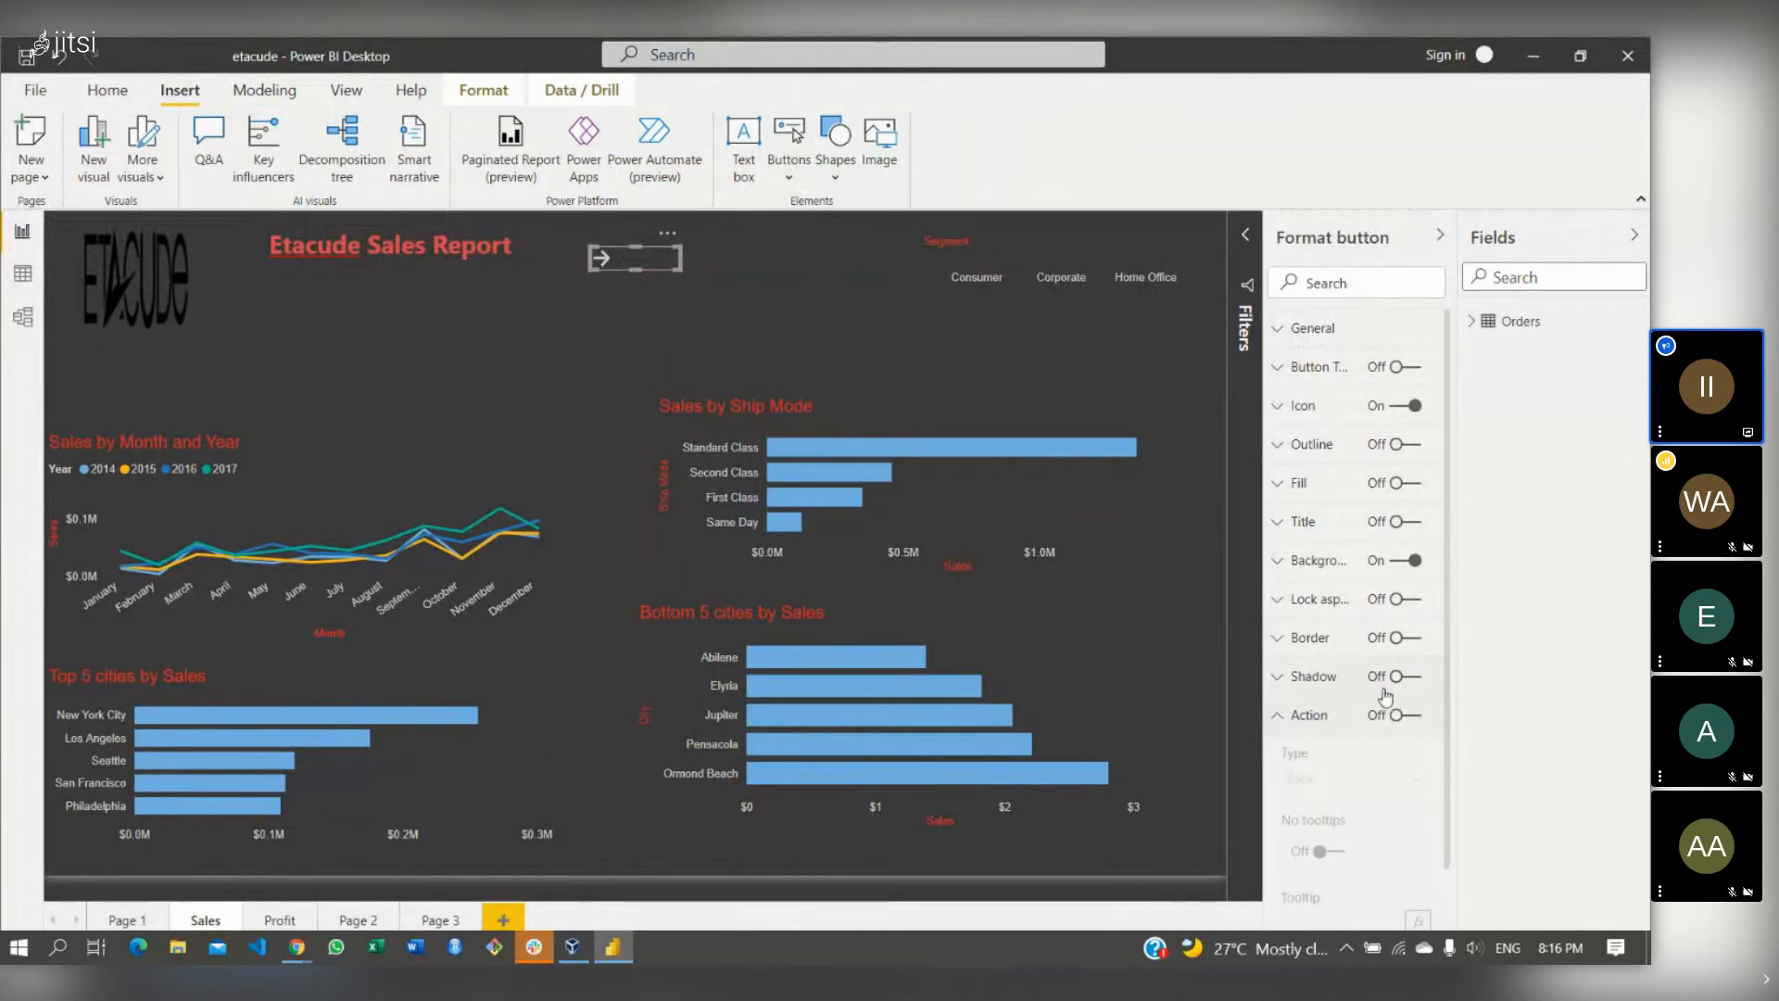
click(1392, 715)
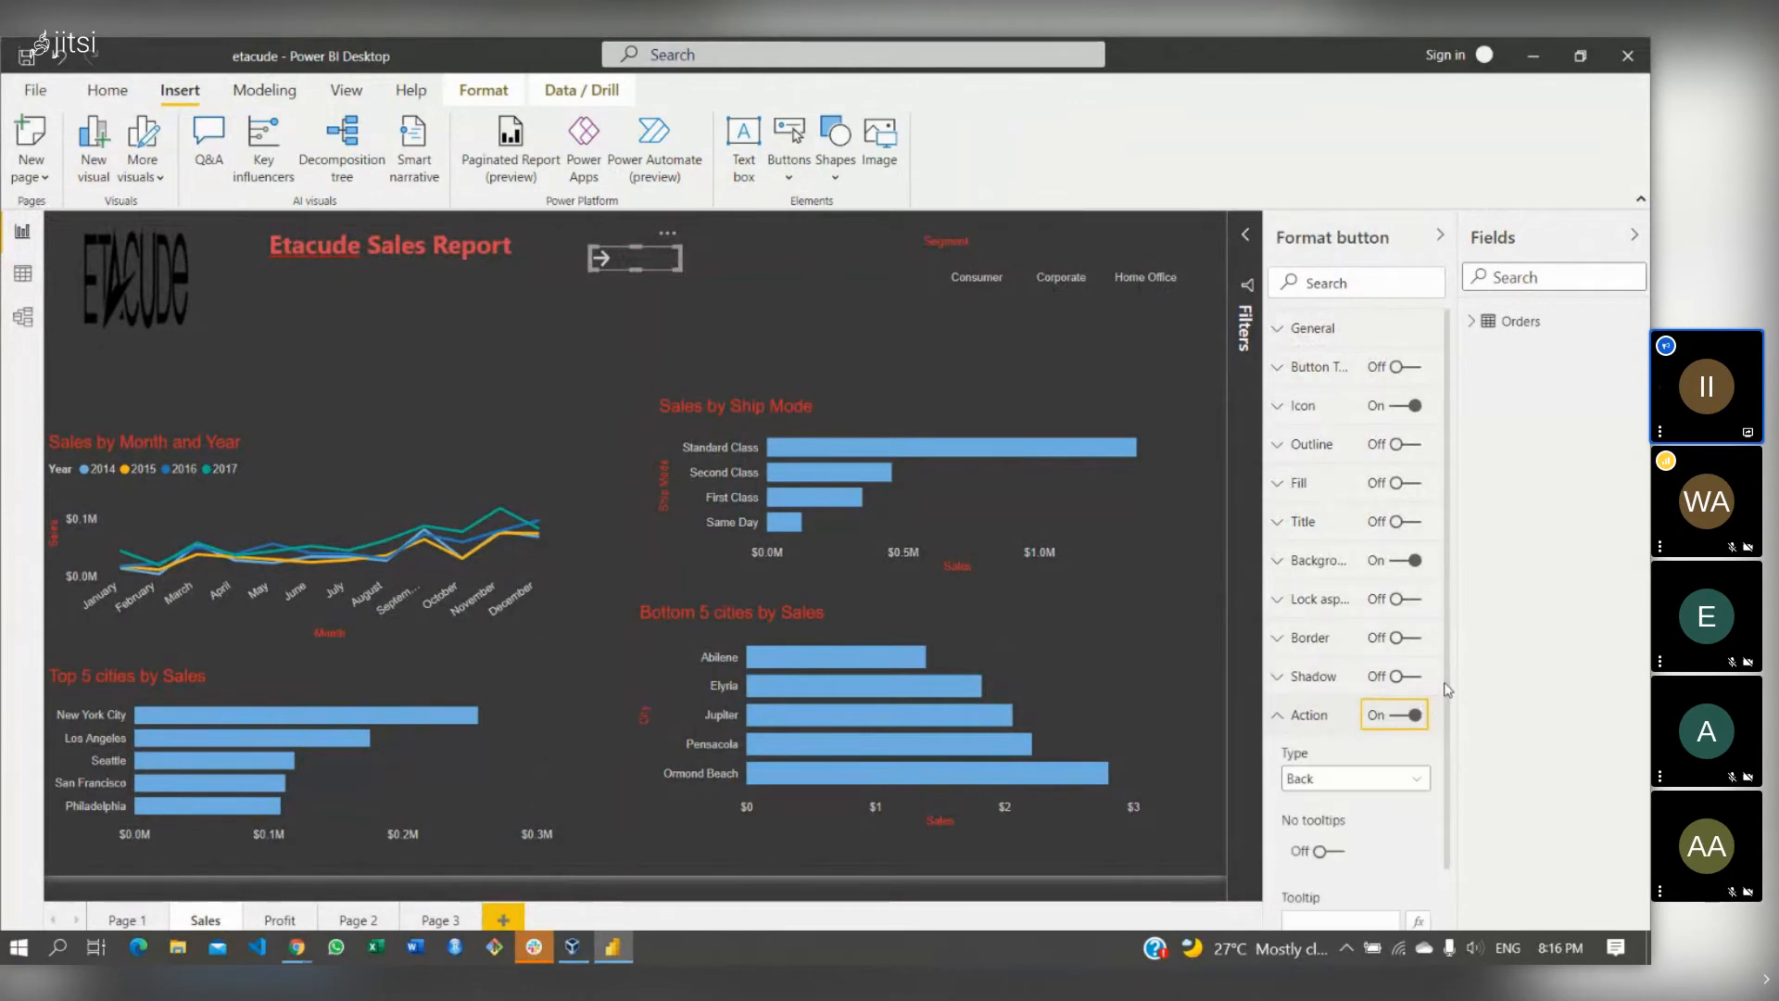
scroll(1448, 689, down, 1)
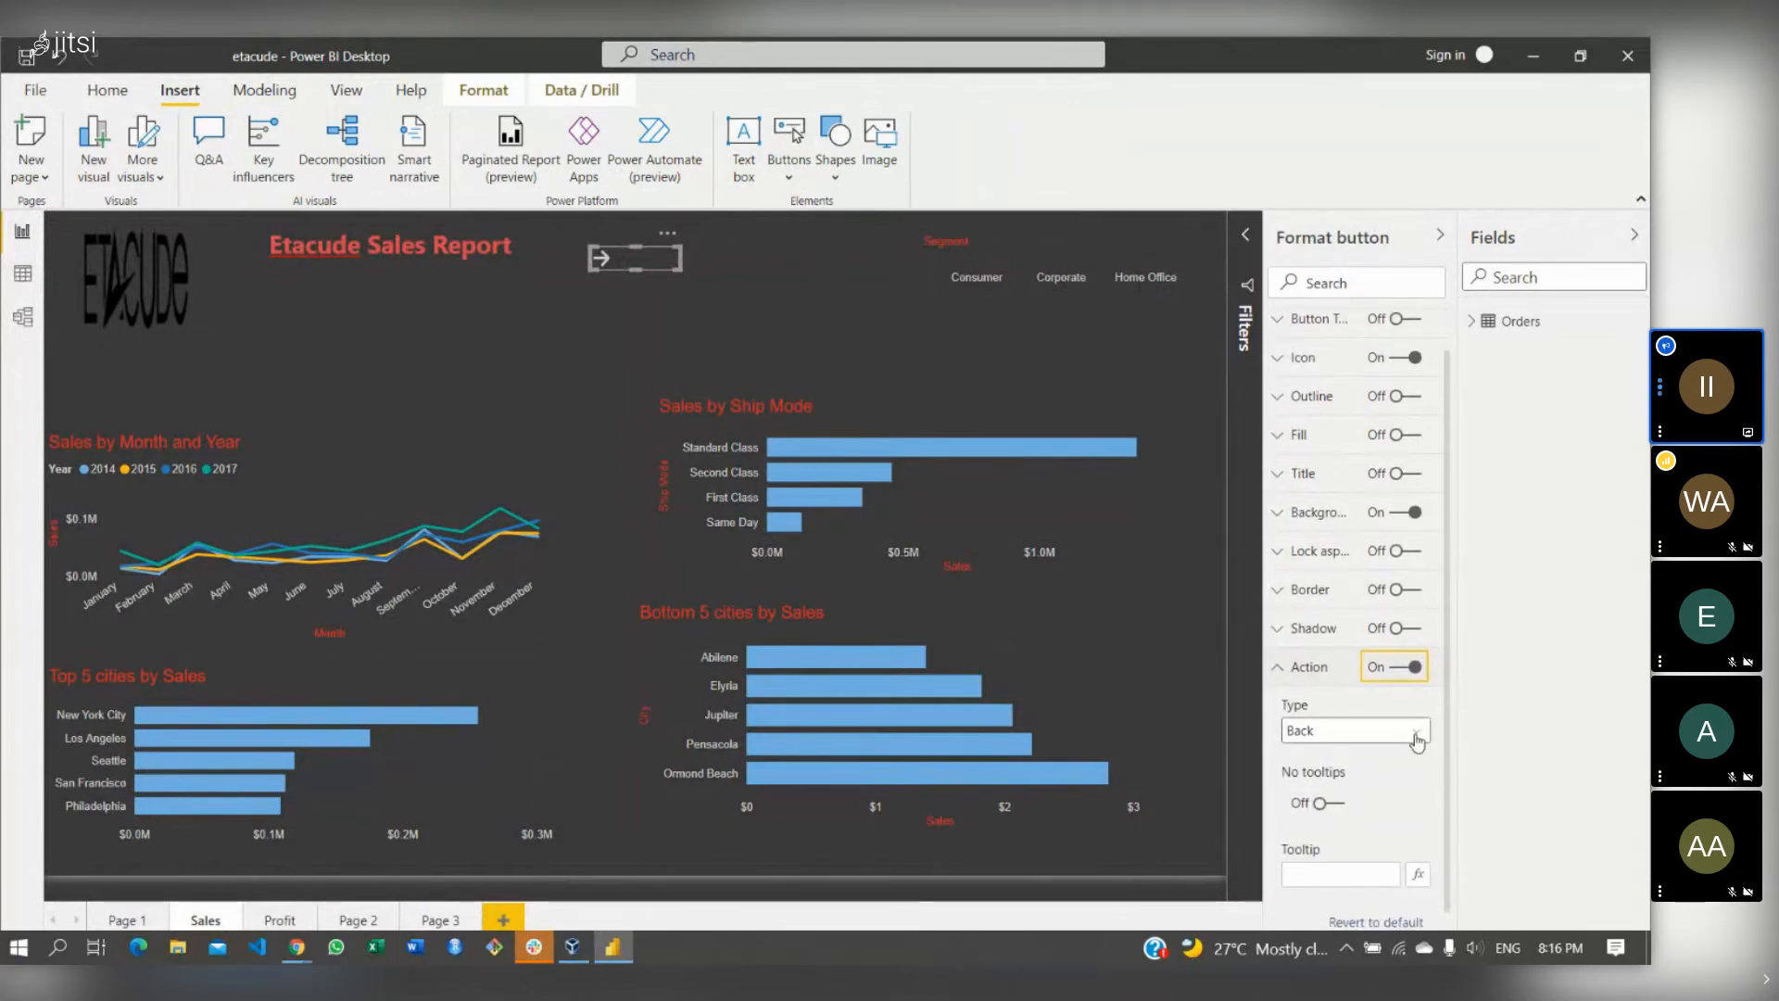
click(1415, 731)
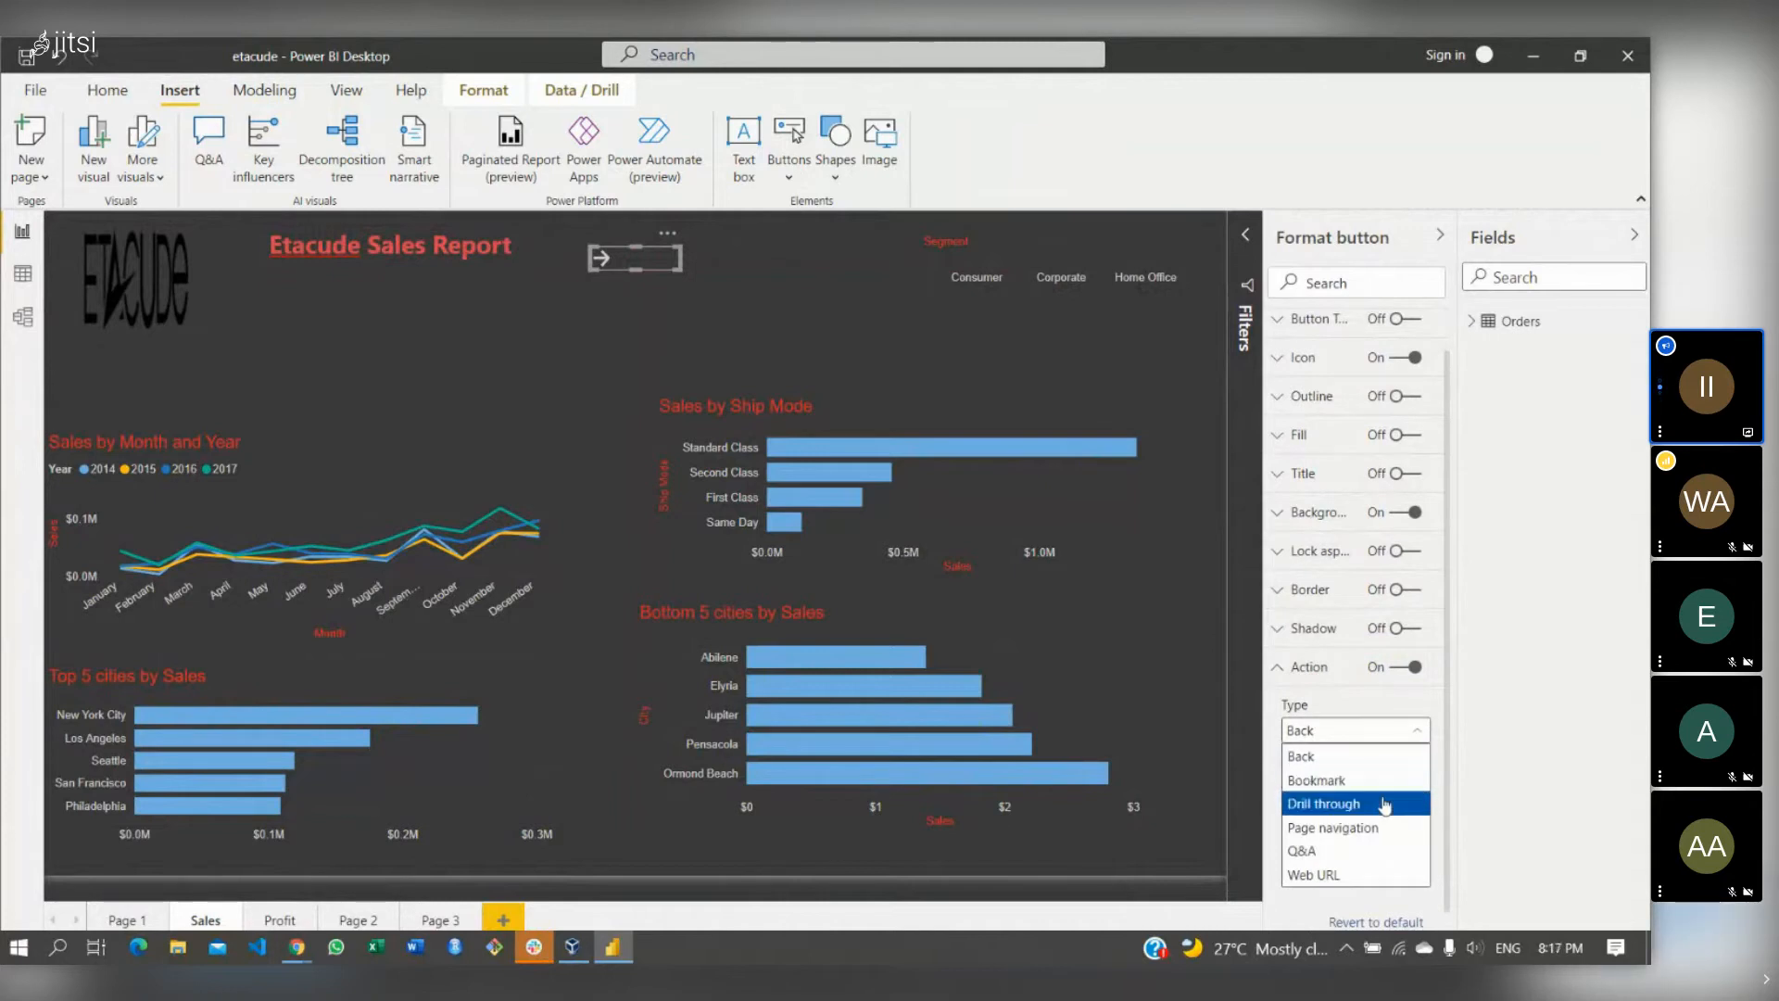
click(1365, 827)
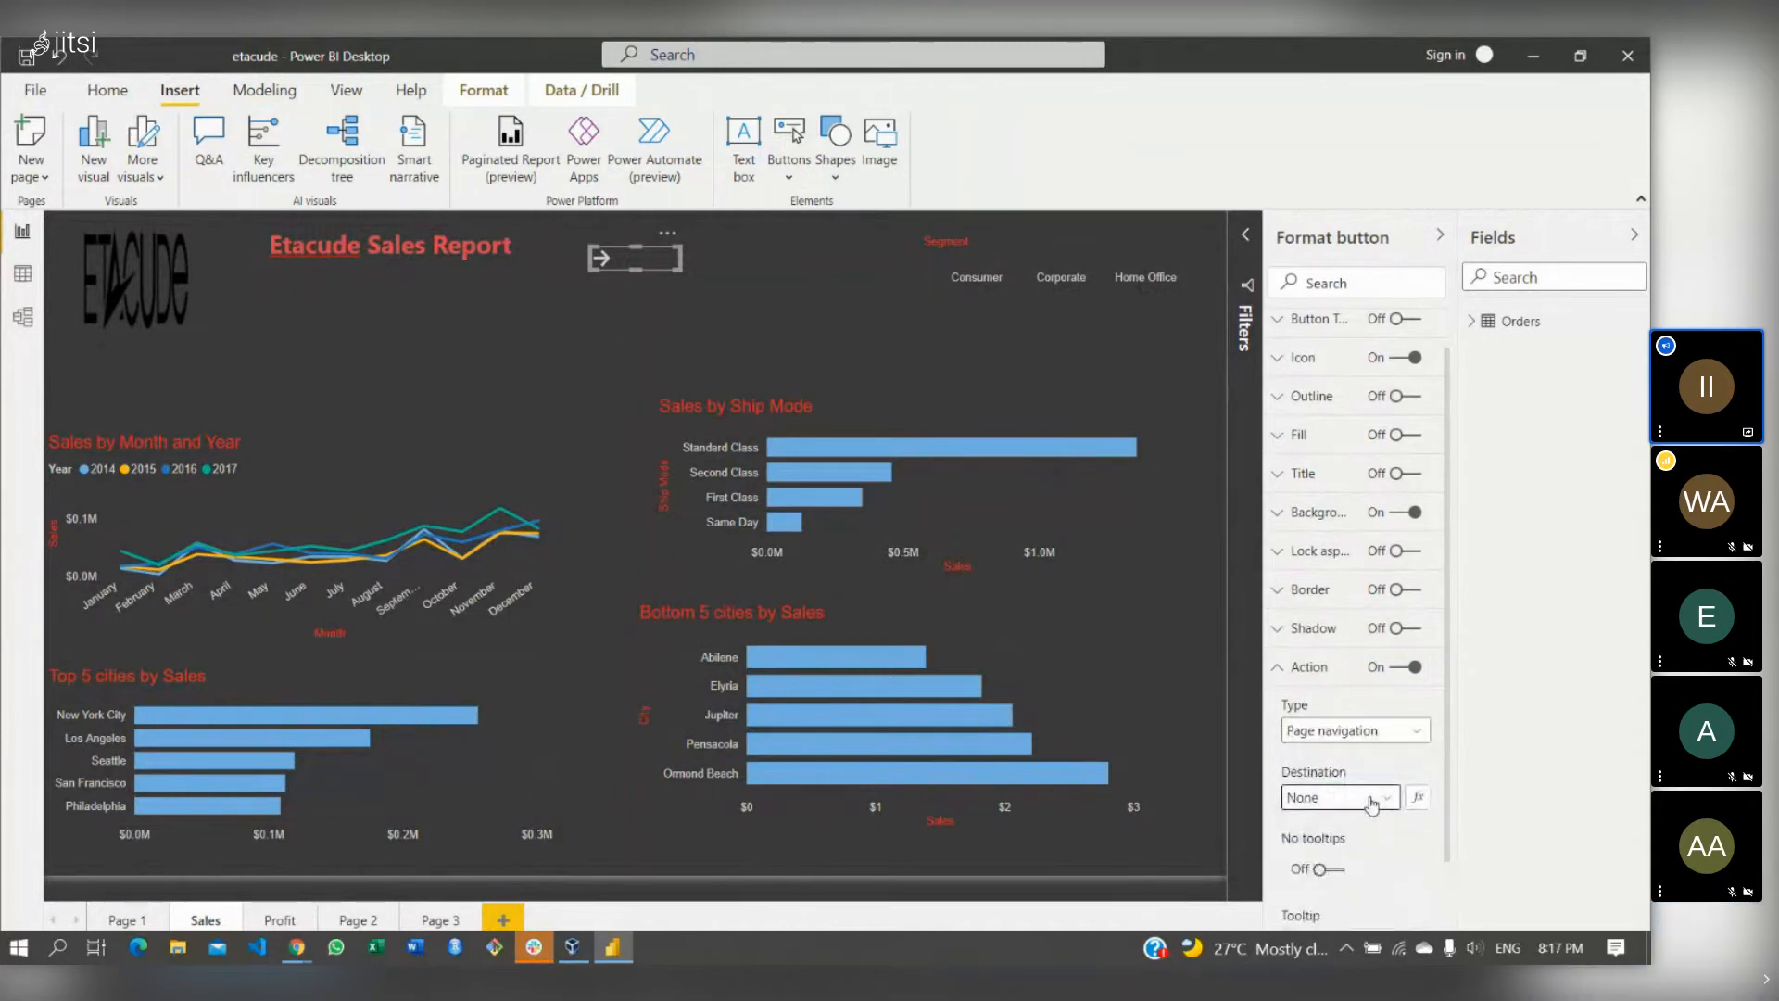
click(1372, 801)
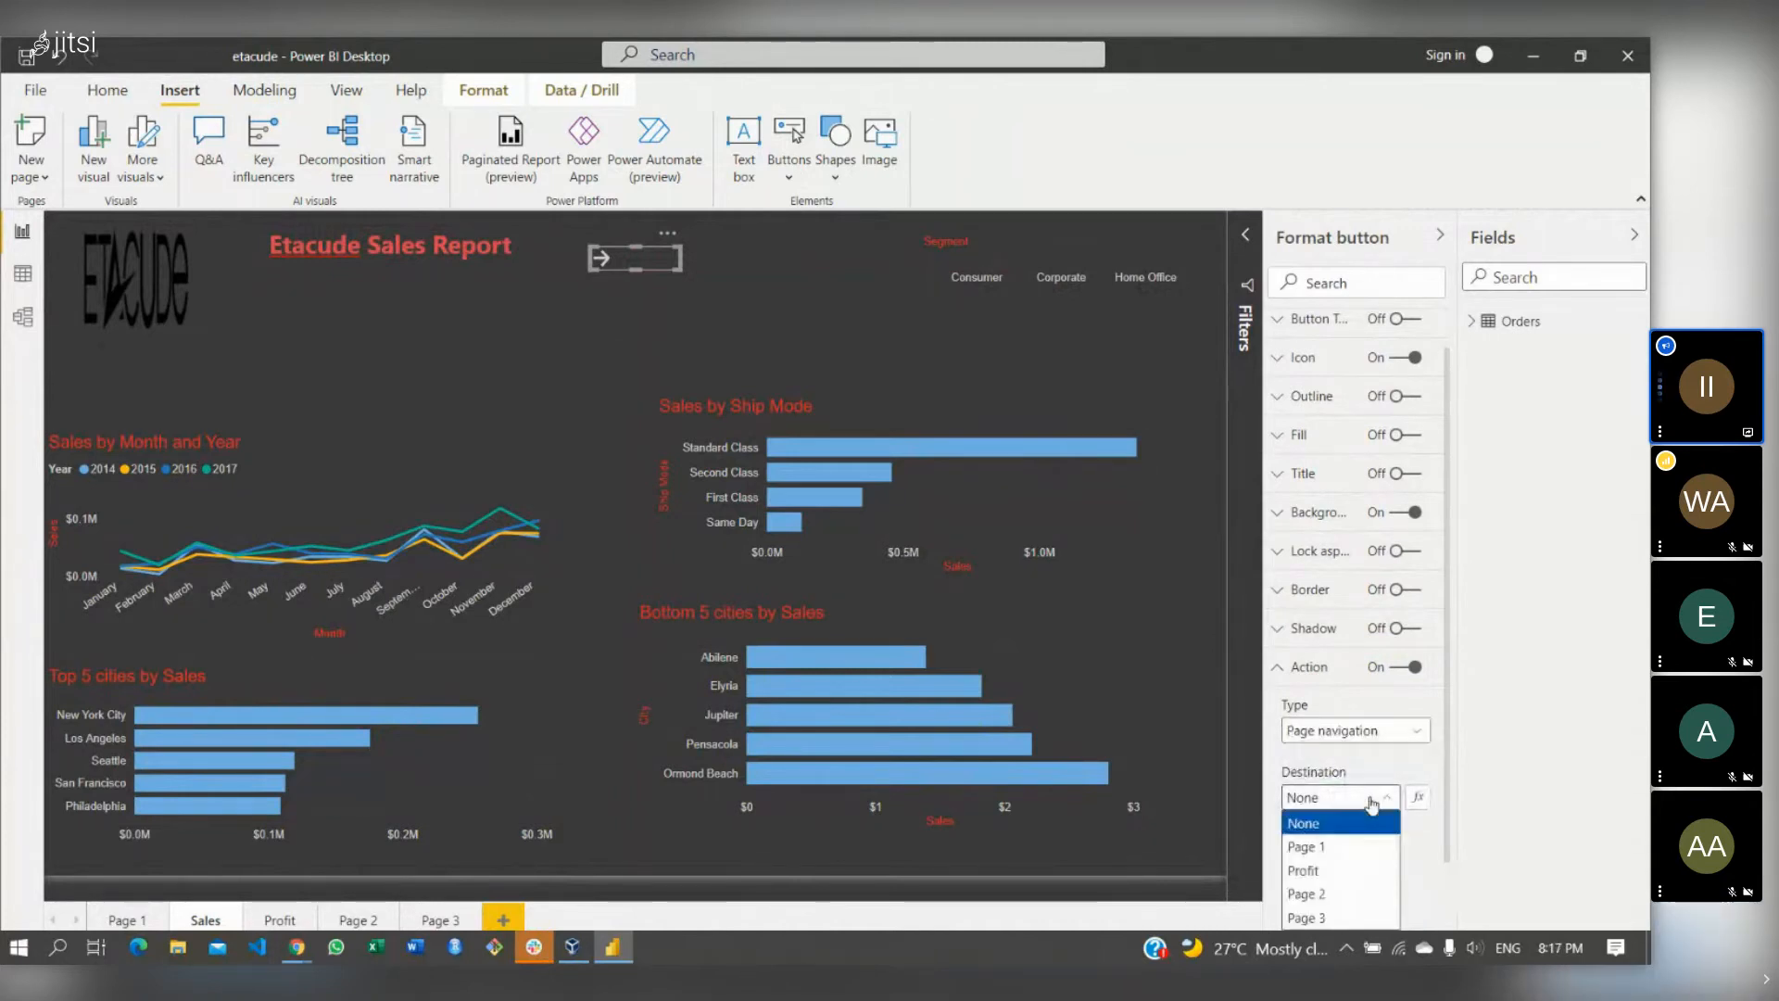
click(1311, 871)
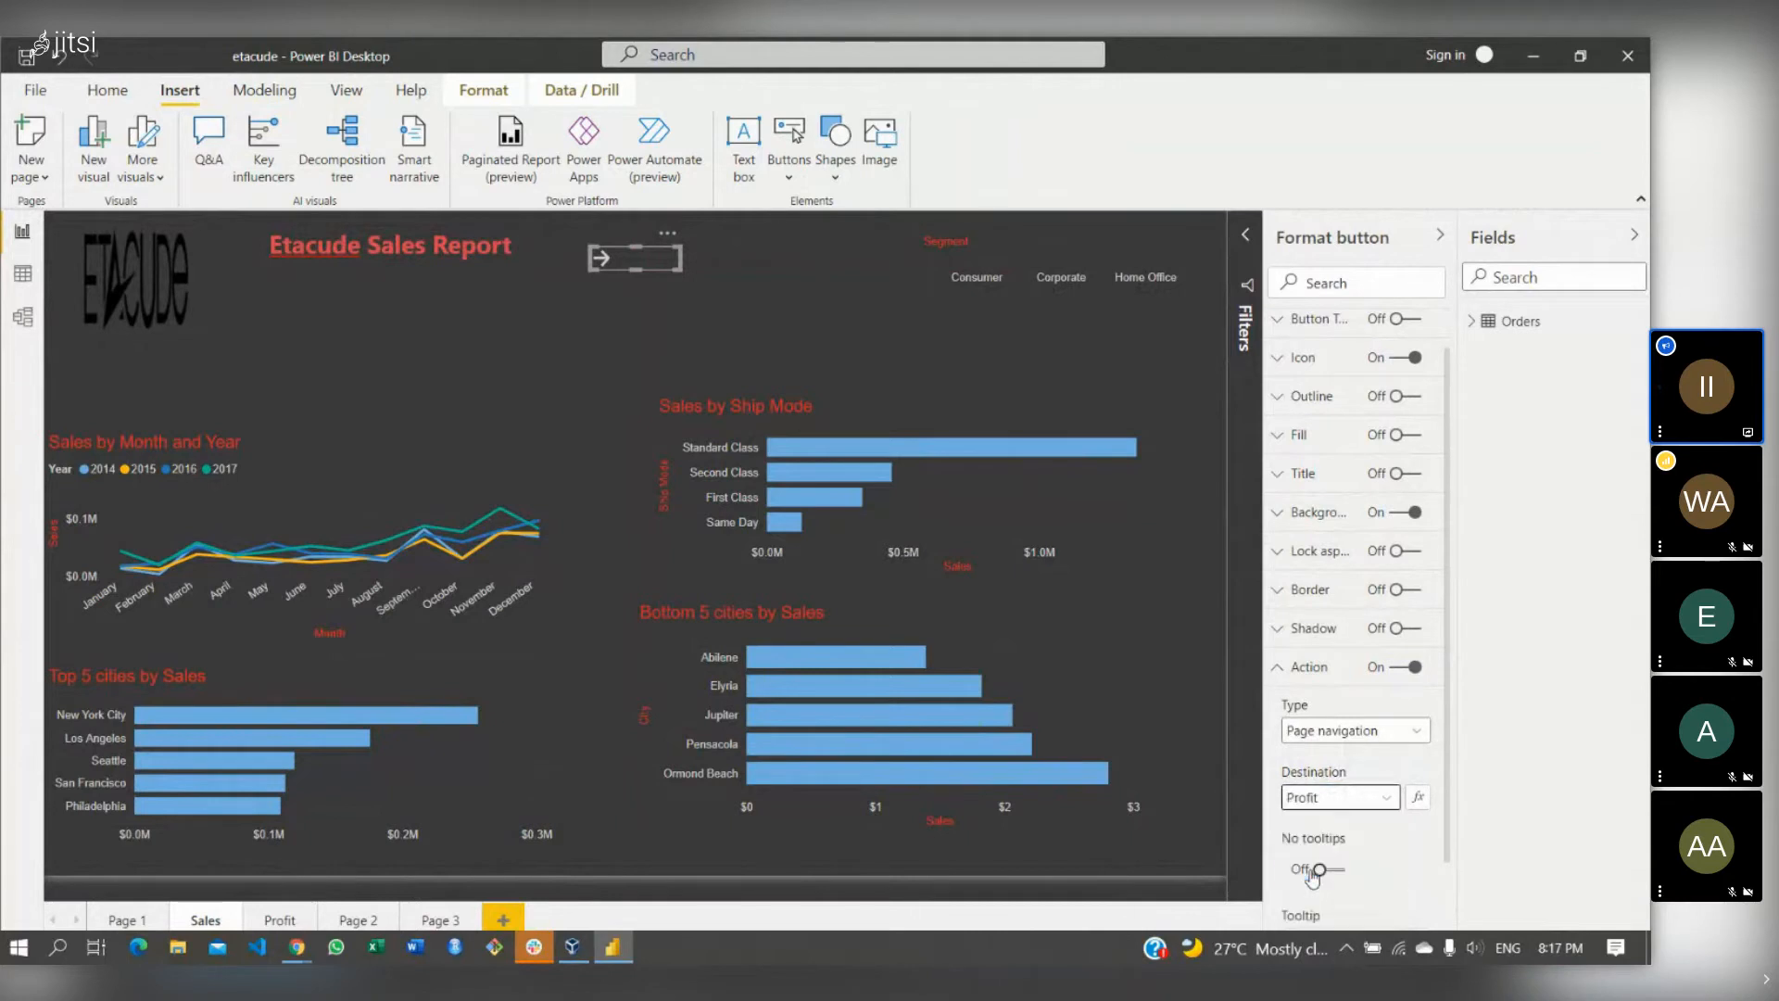
click(751, 308)
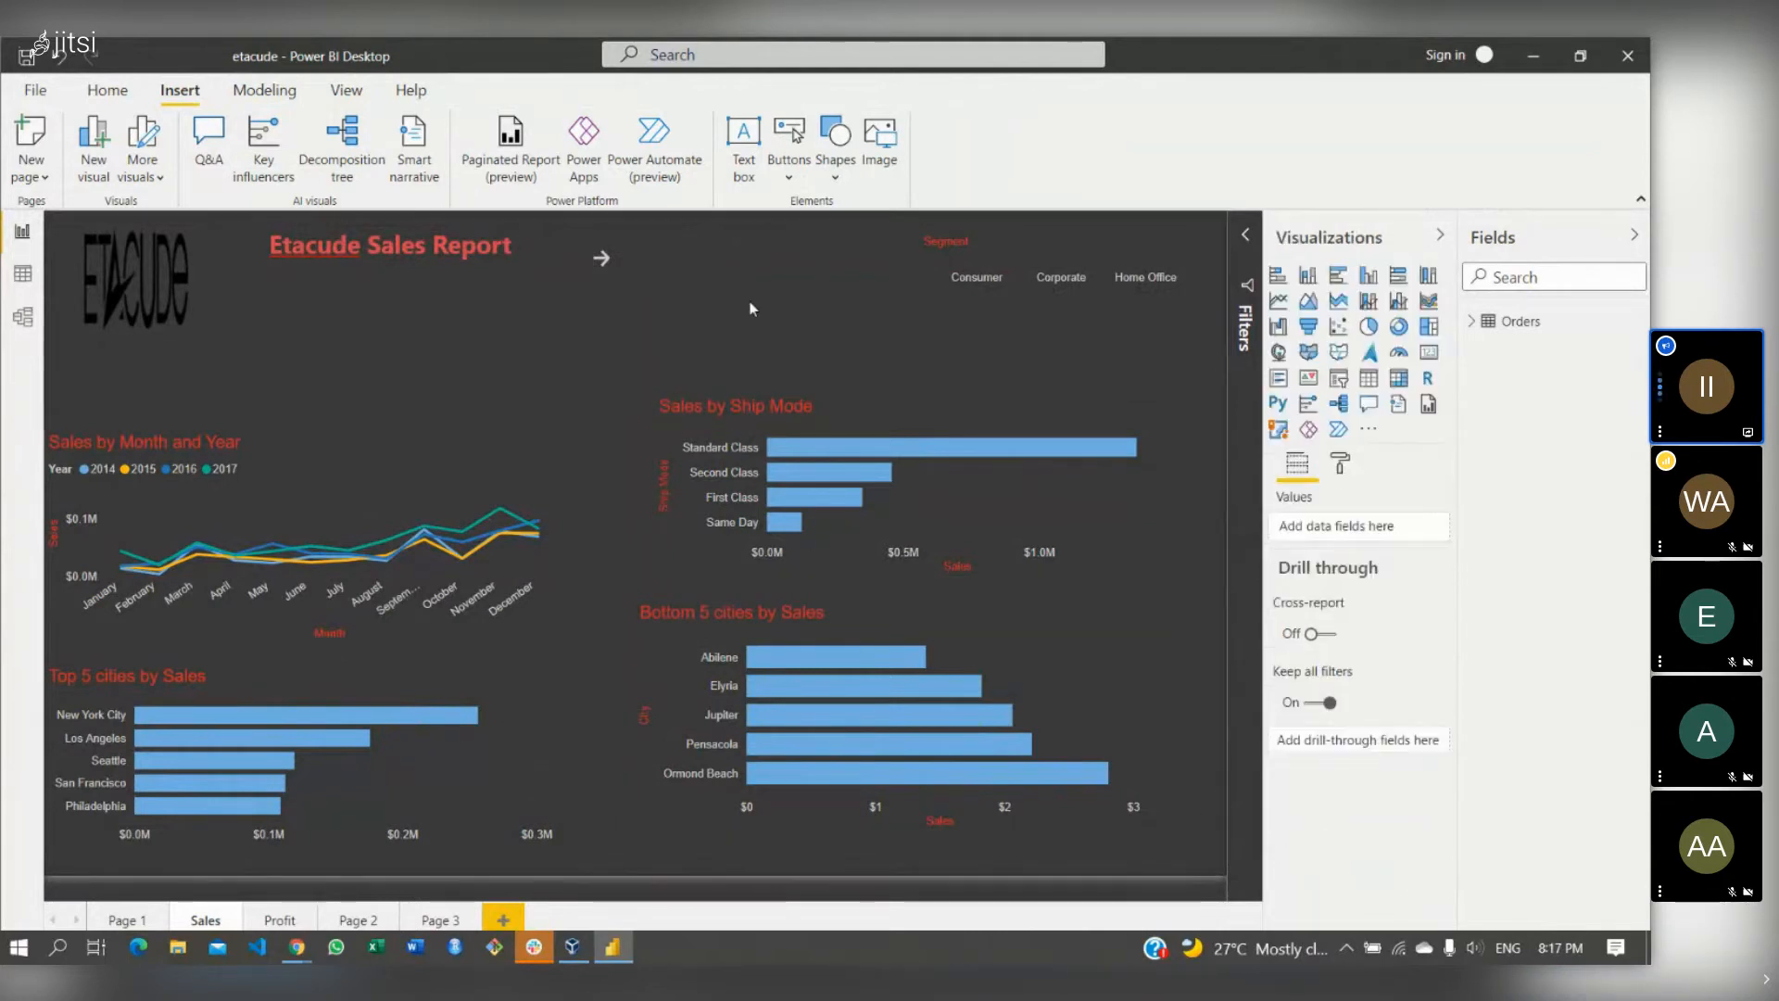
ctrl+click(610, 265)
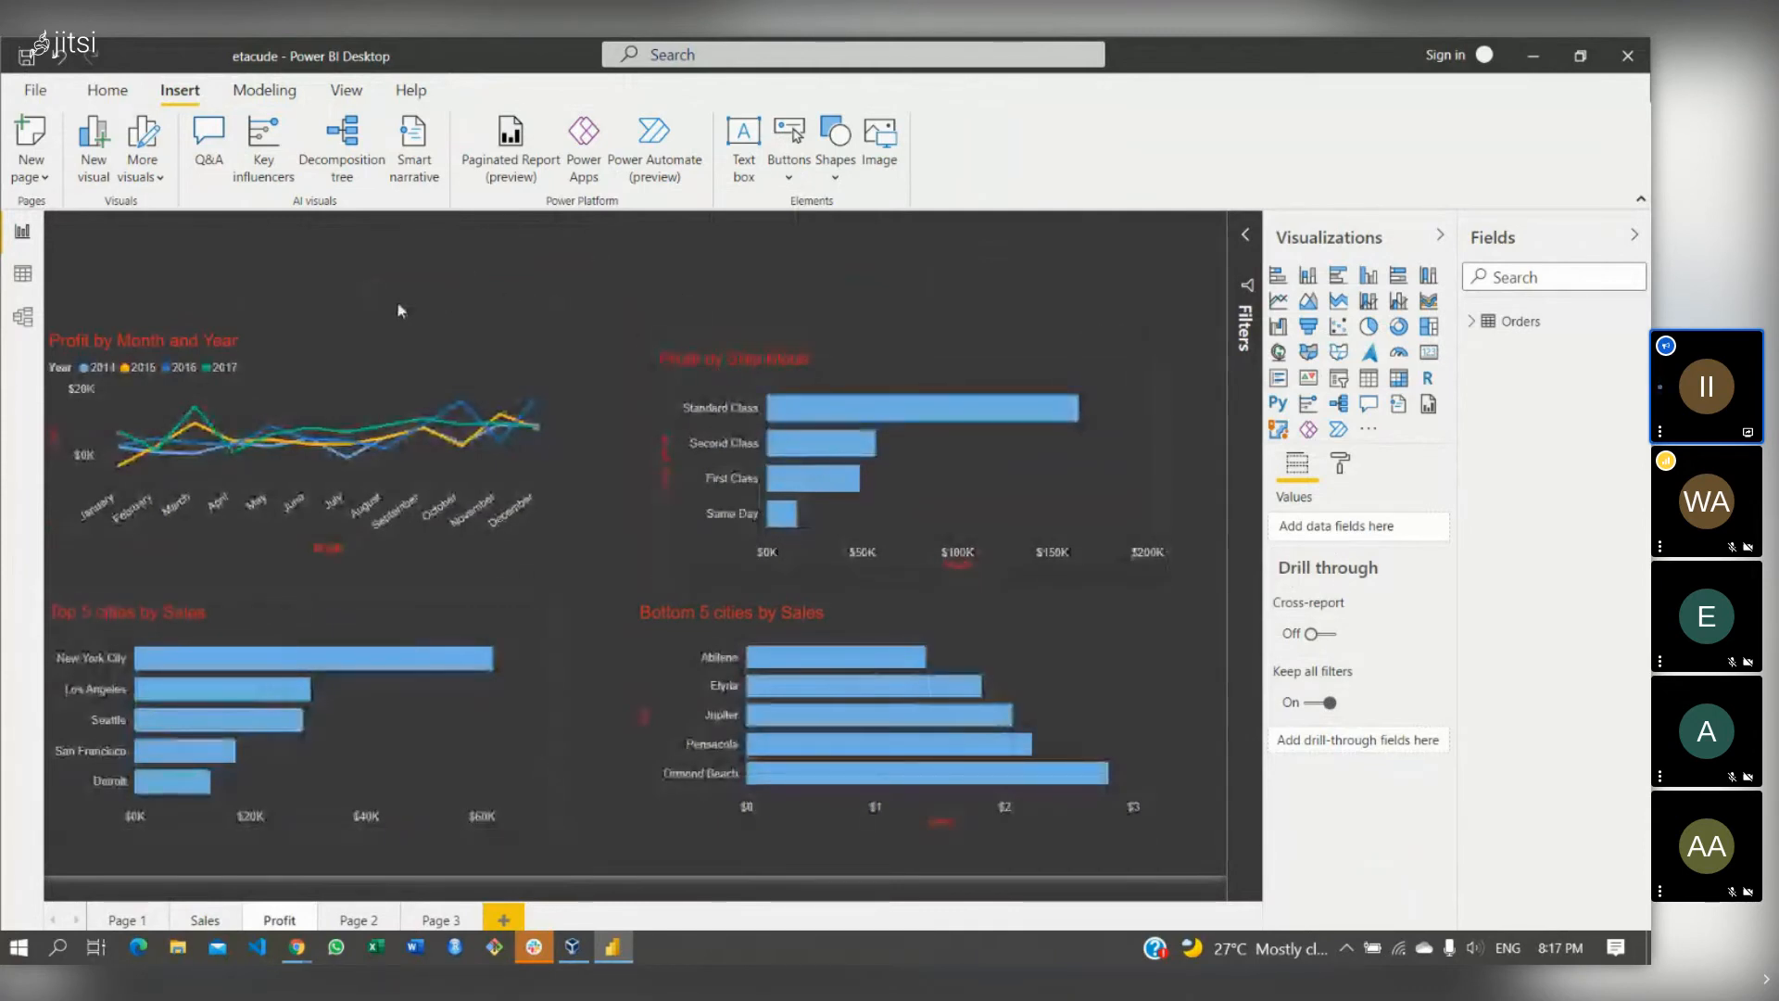
- Add a left-arrow button with its action on at the Profit page's top centre, then switch to Jitsi Meet
click(785, 150)
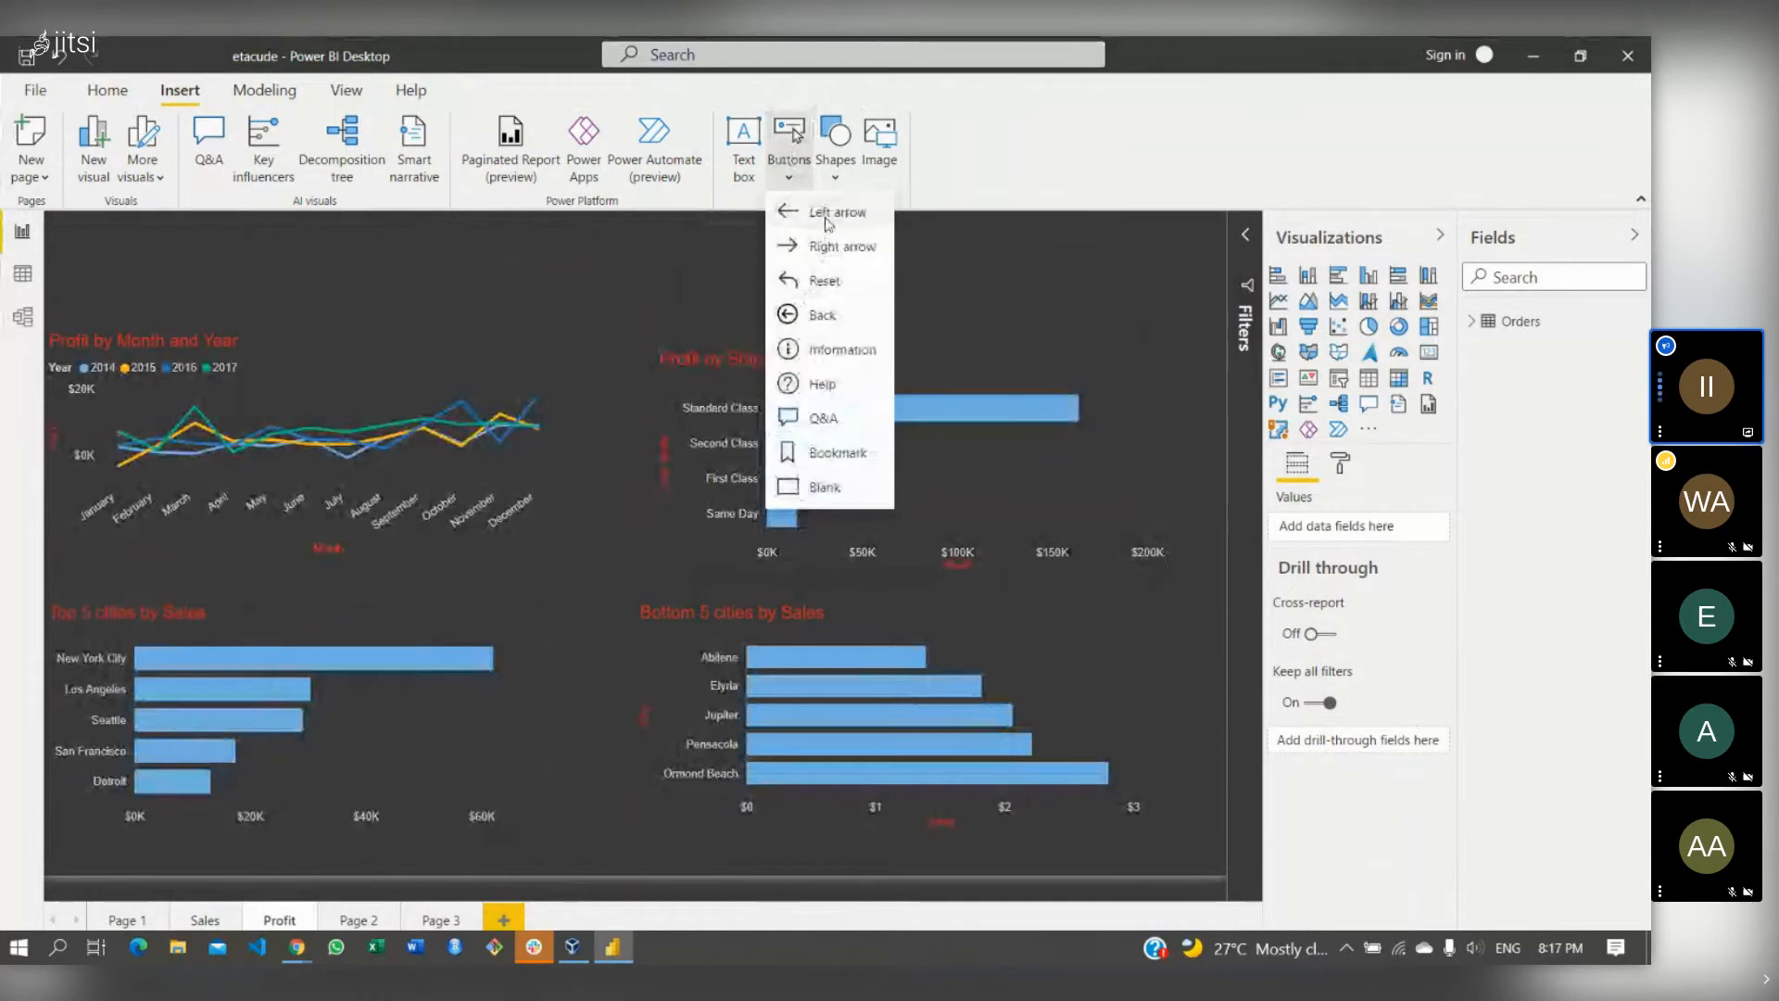
click(815, 212)
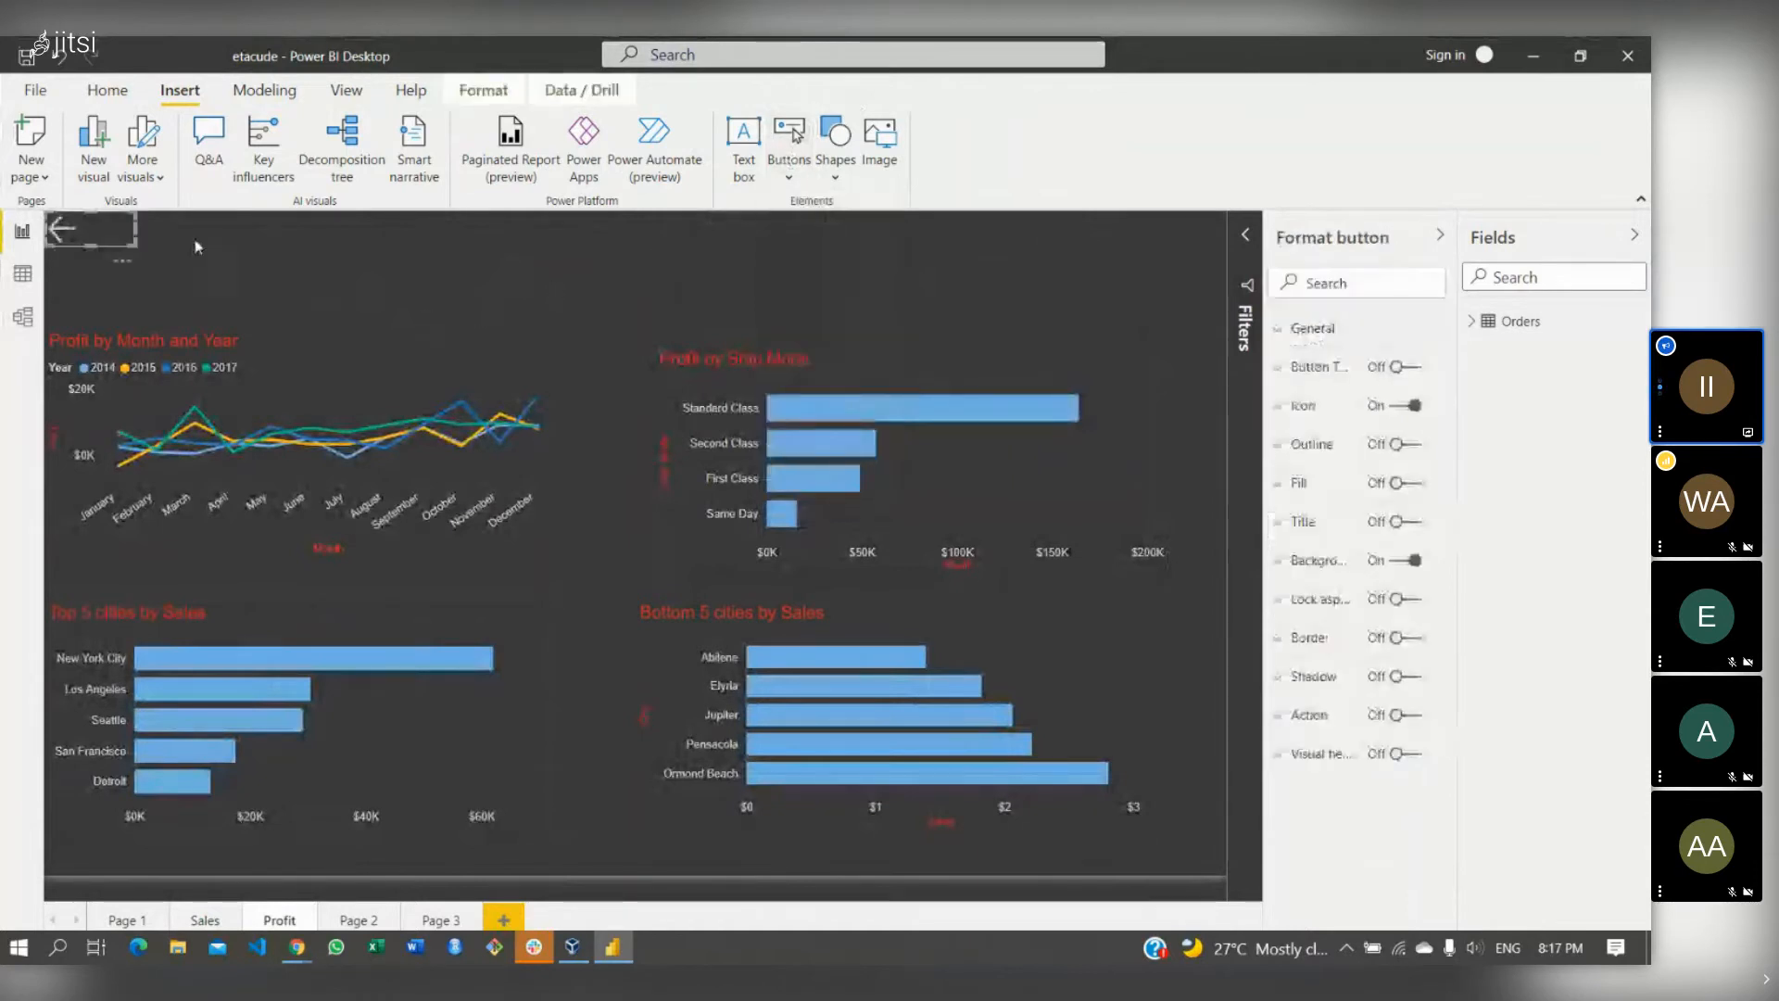
drag(113, 223, 630, 250)
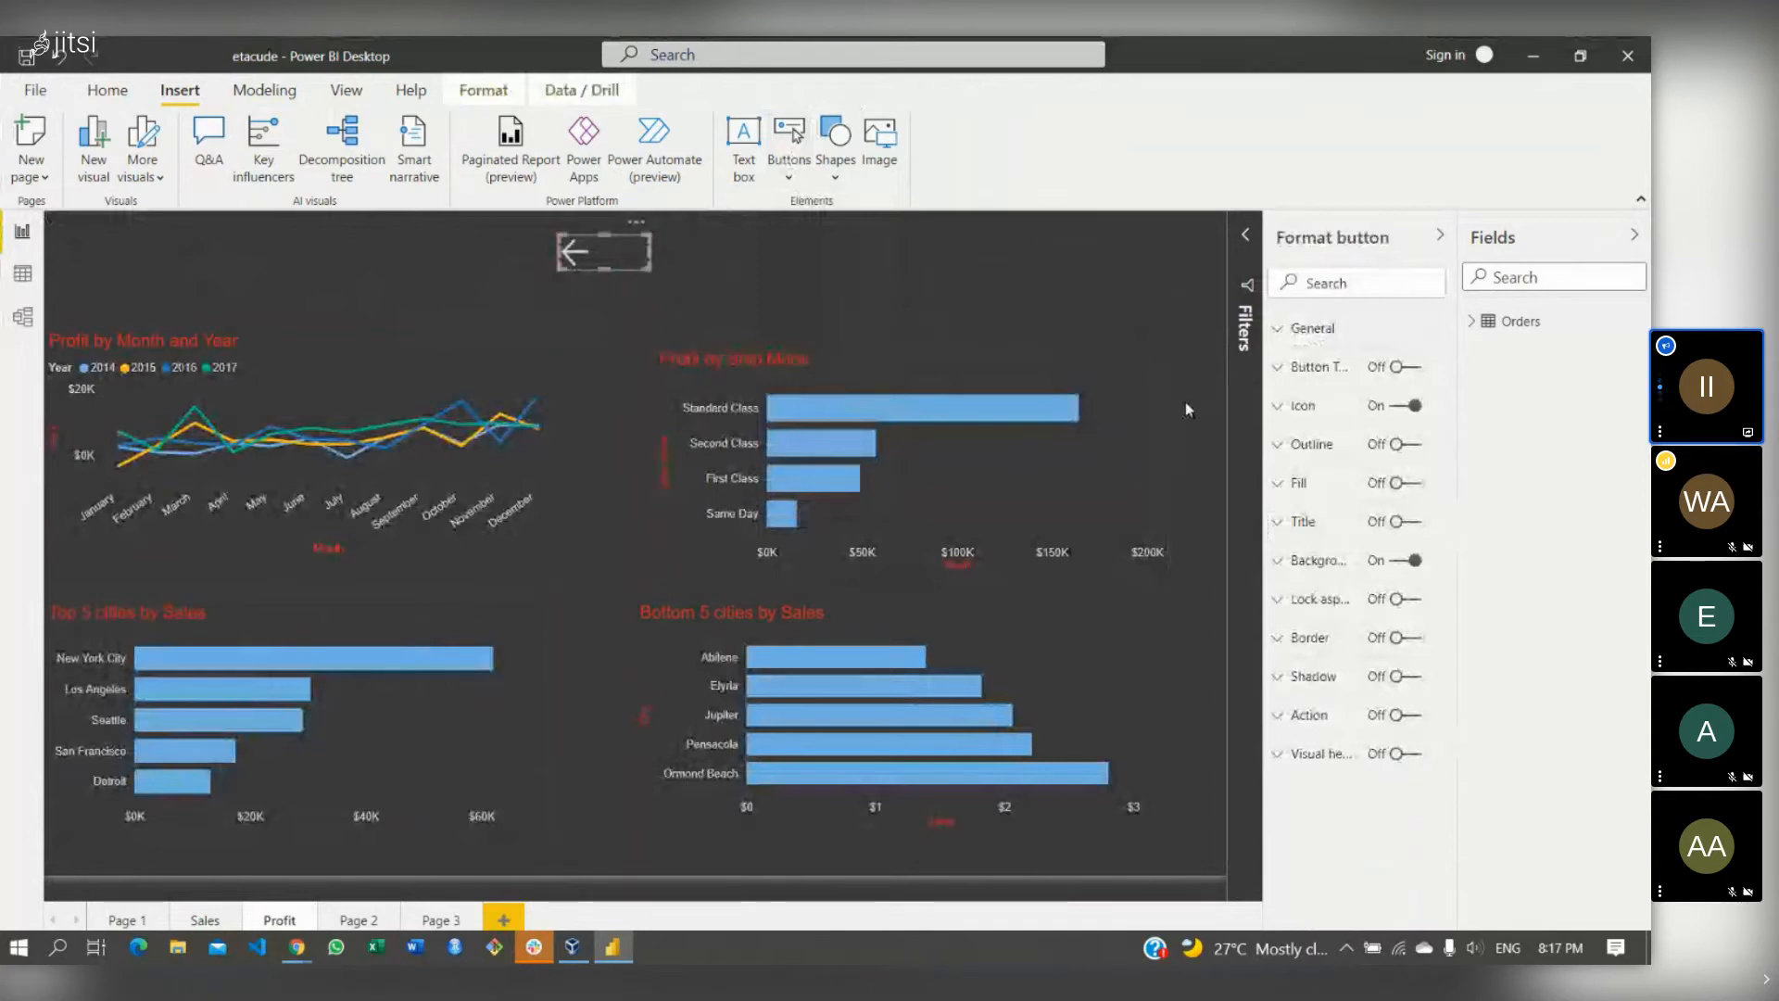
click(1405, 715)
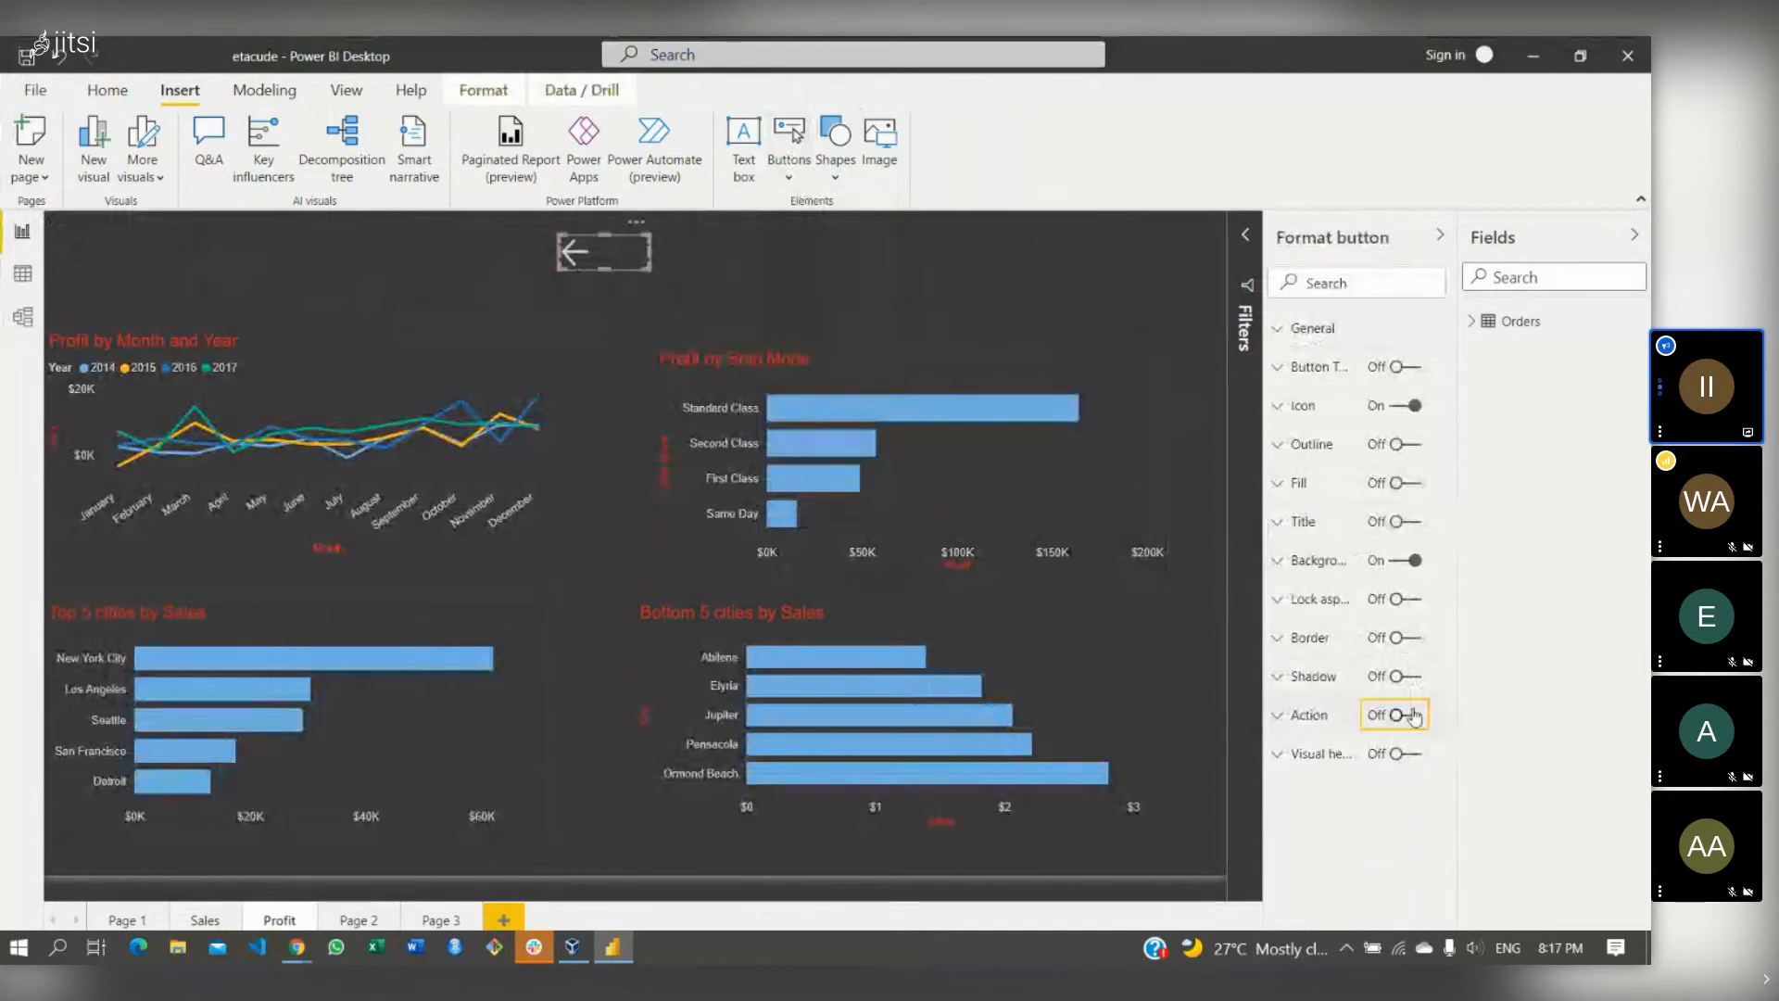
click(1287, 720)
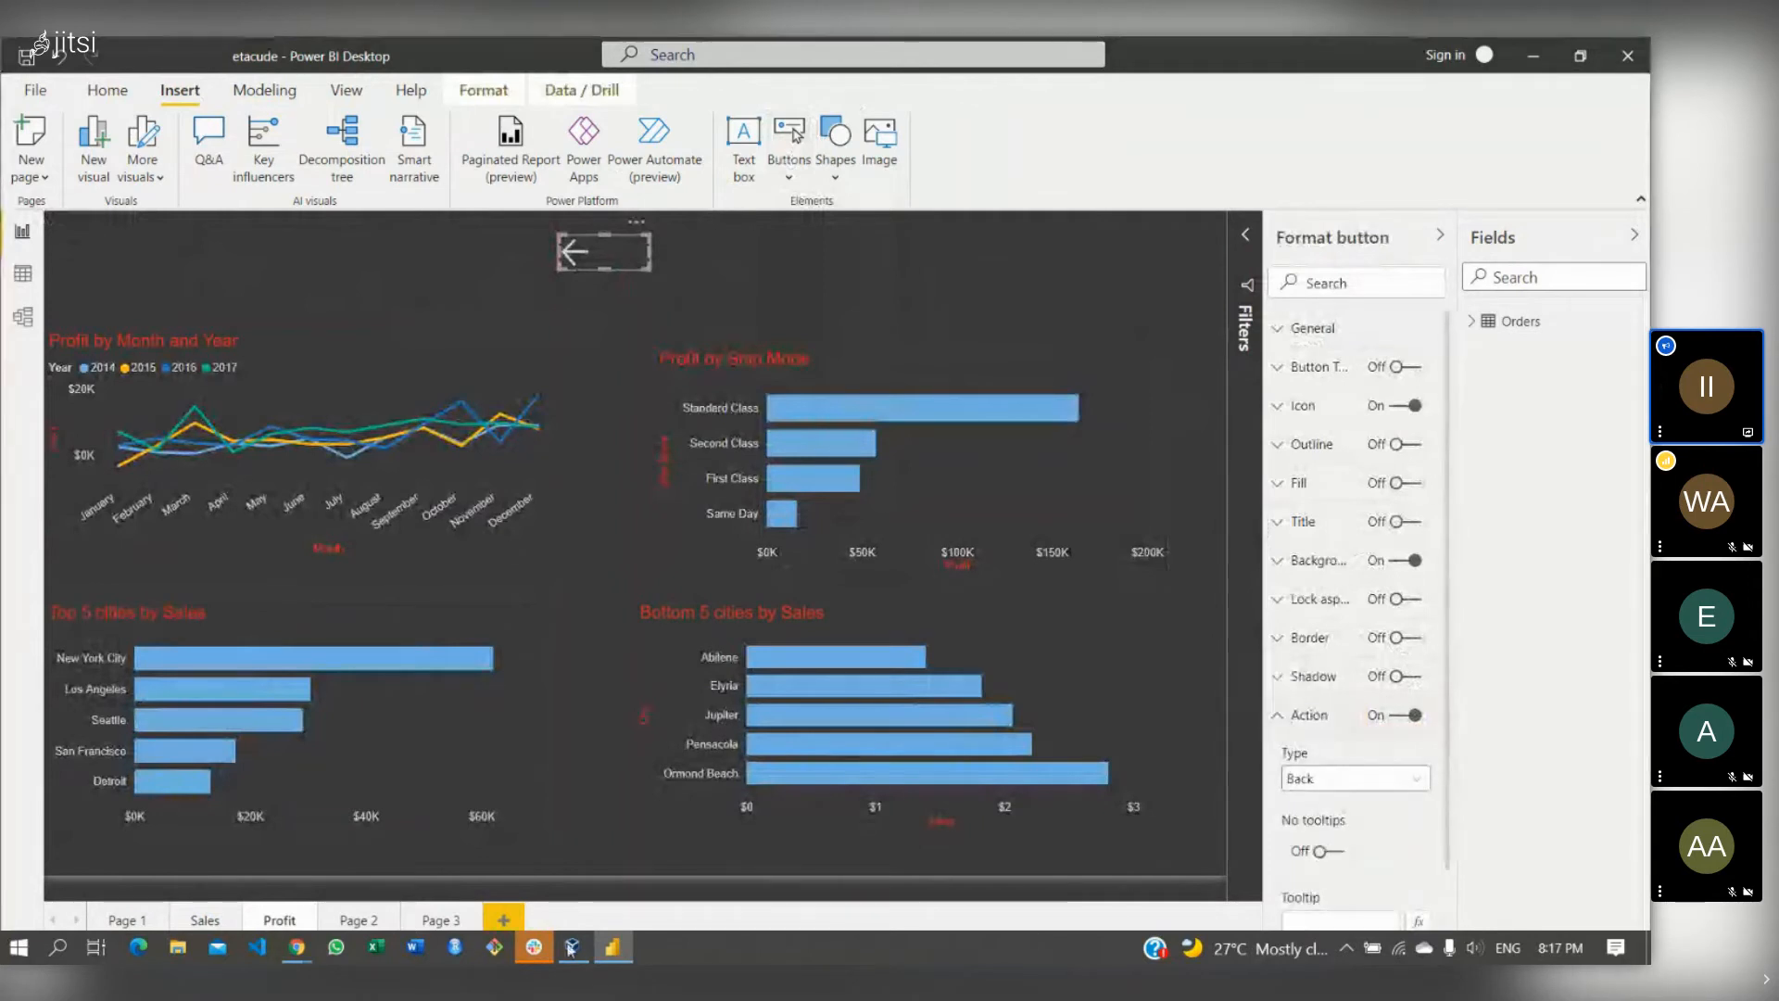
mouse_move(298, 954)
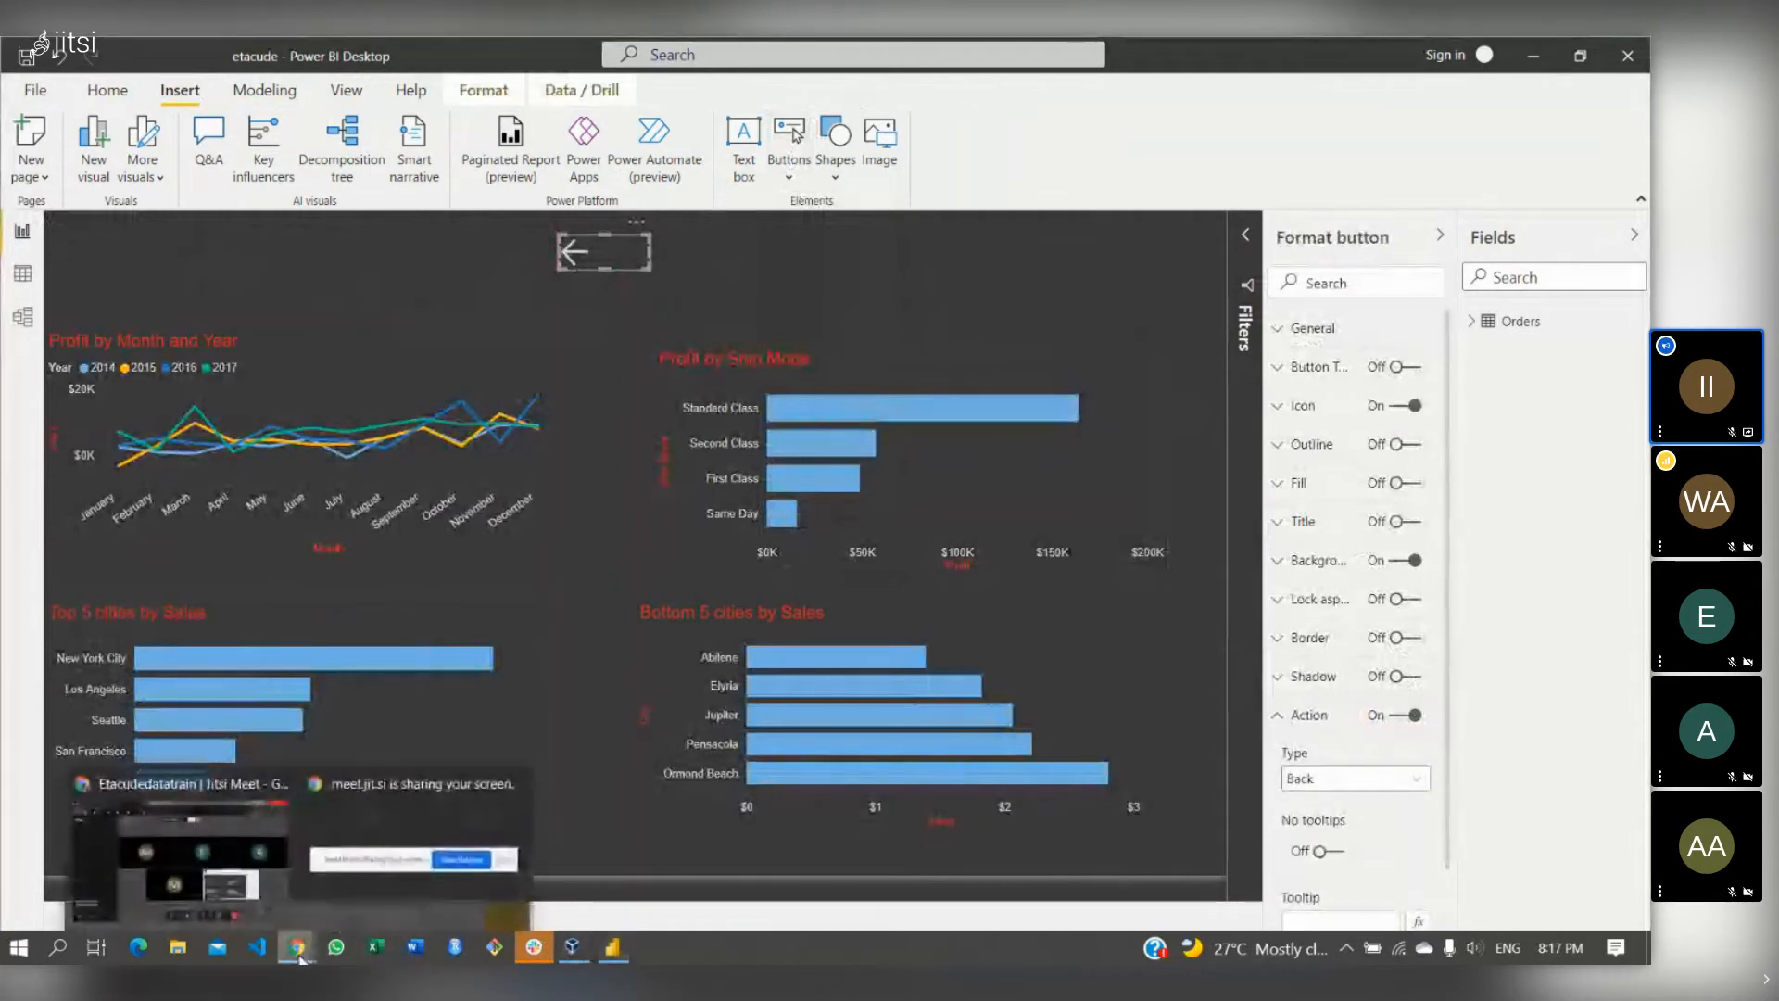
click(220, 846)
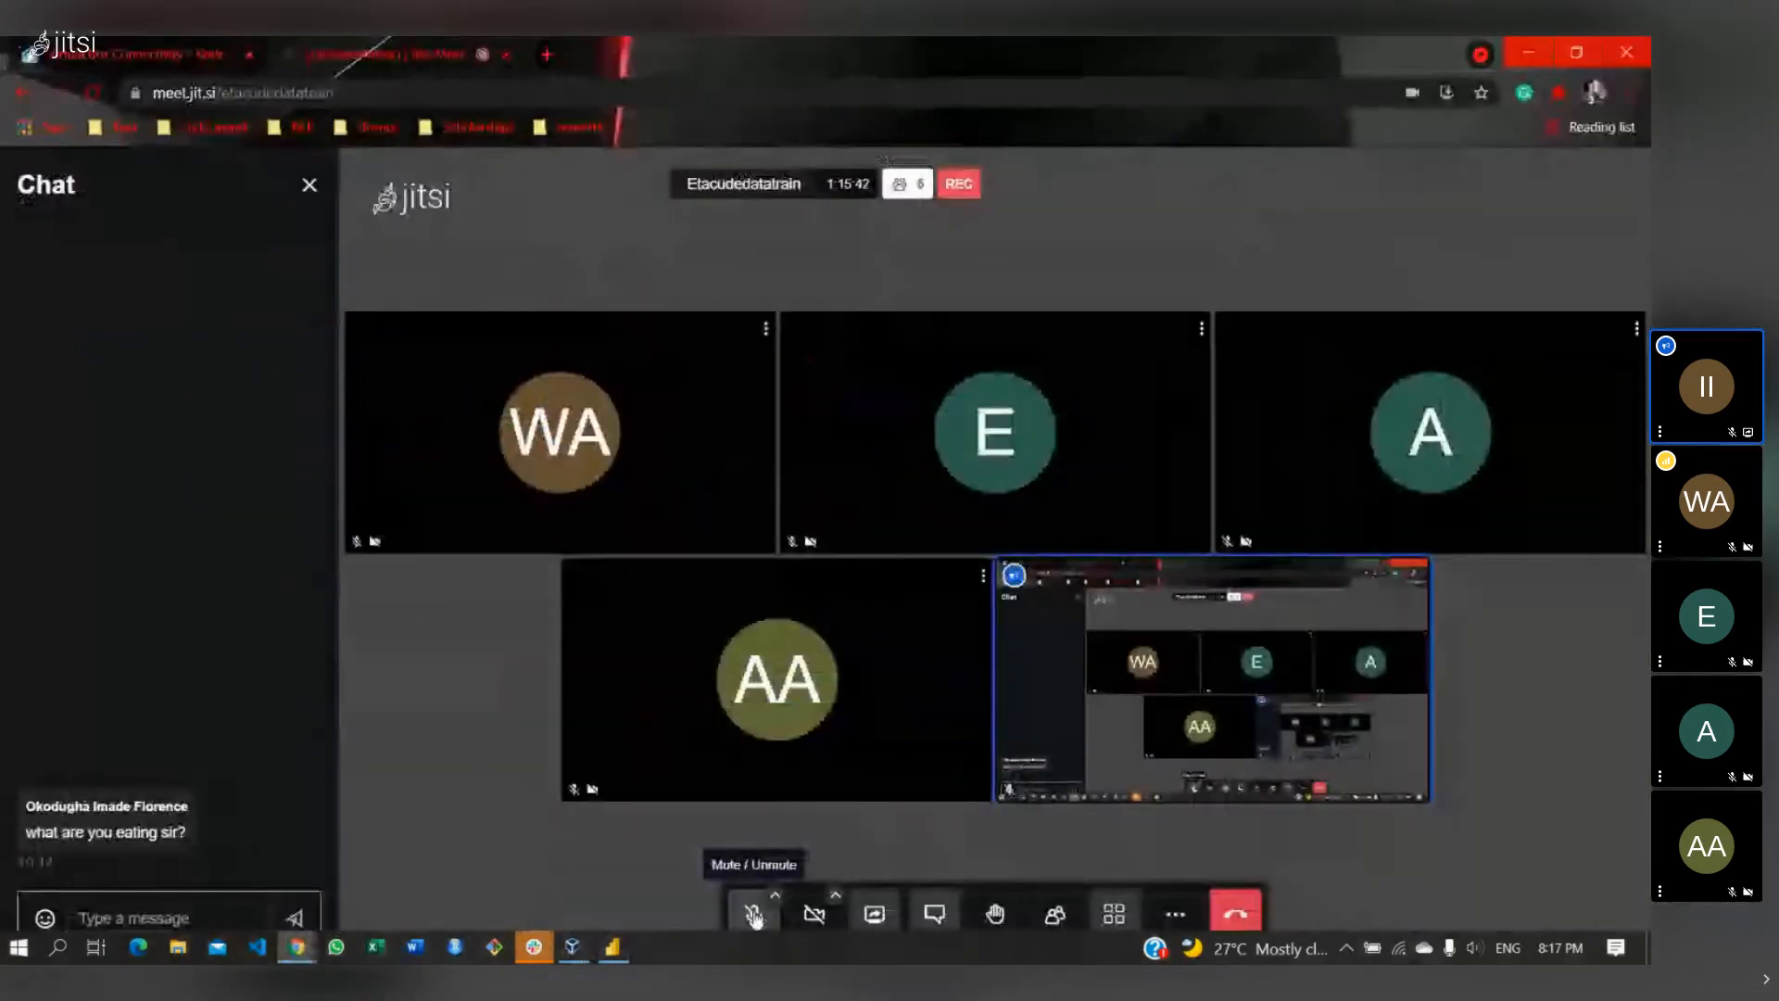
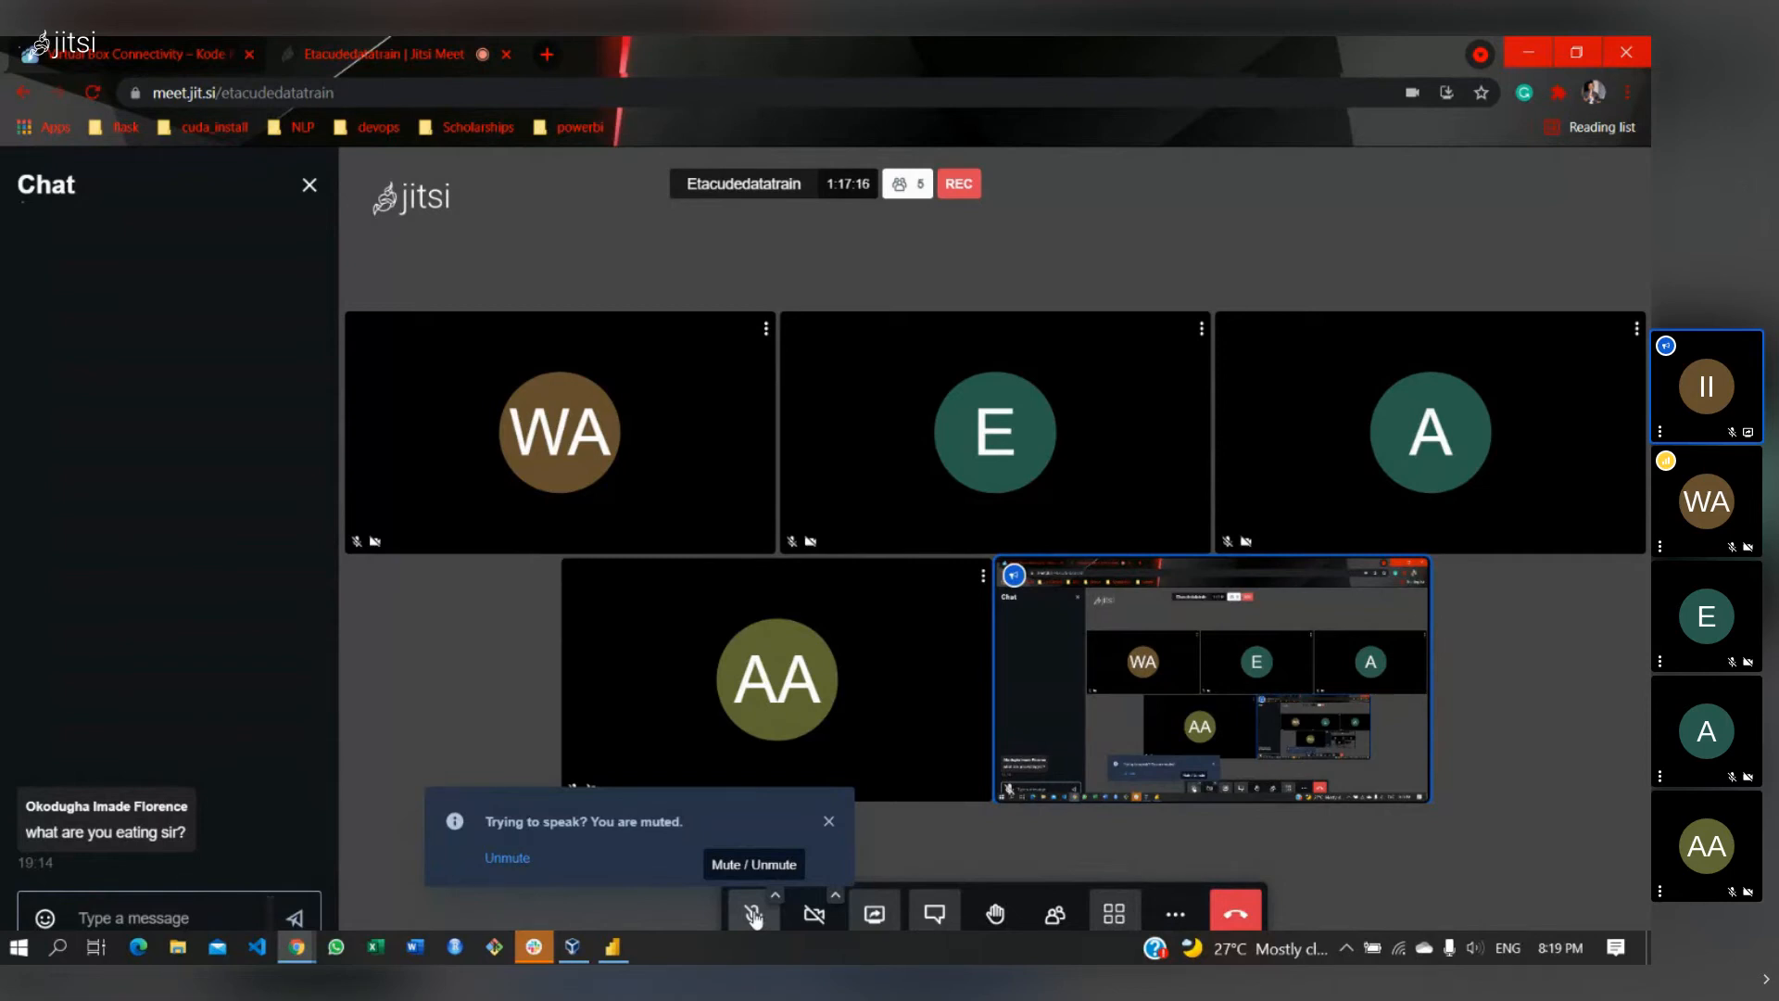
- Unmute the microphone in the Jitsi Meet call and return to the Power BI report
click(753, 914)
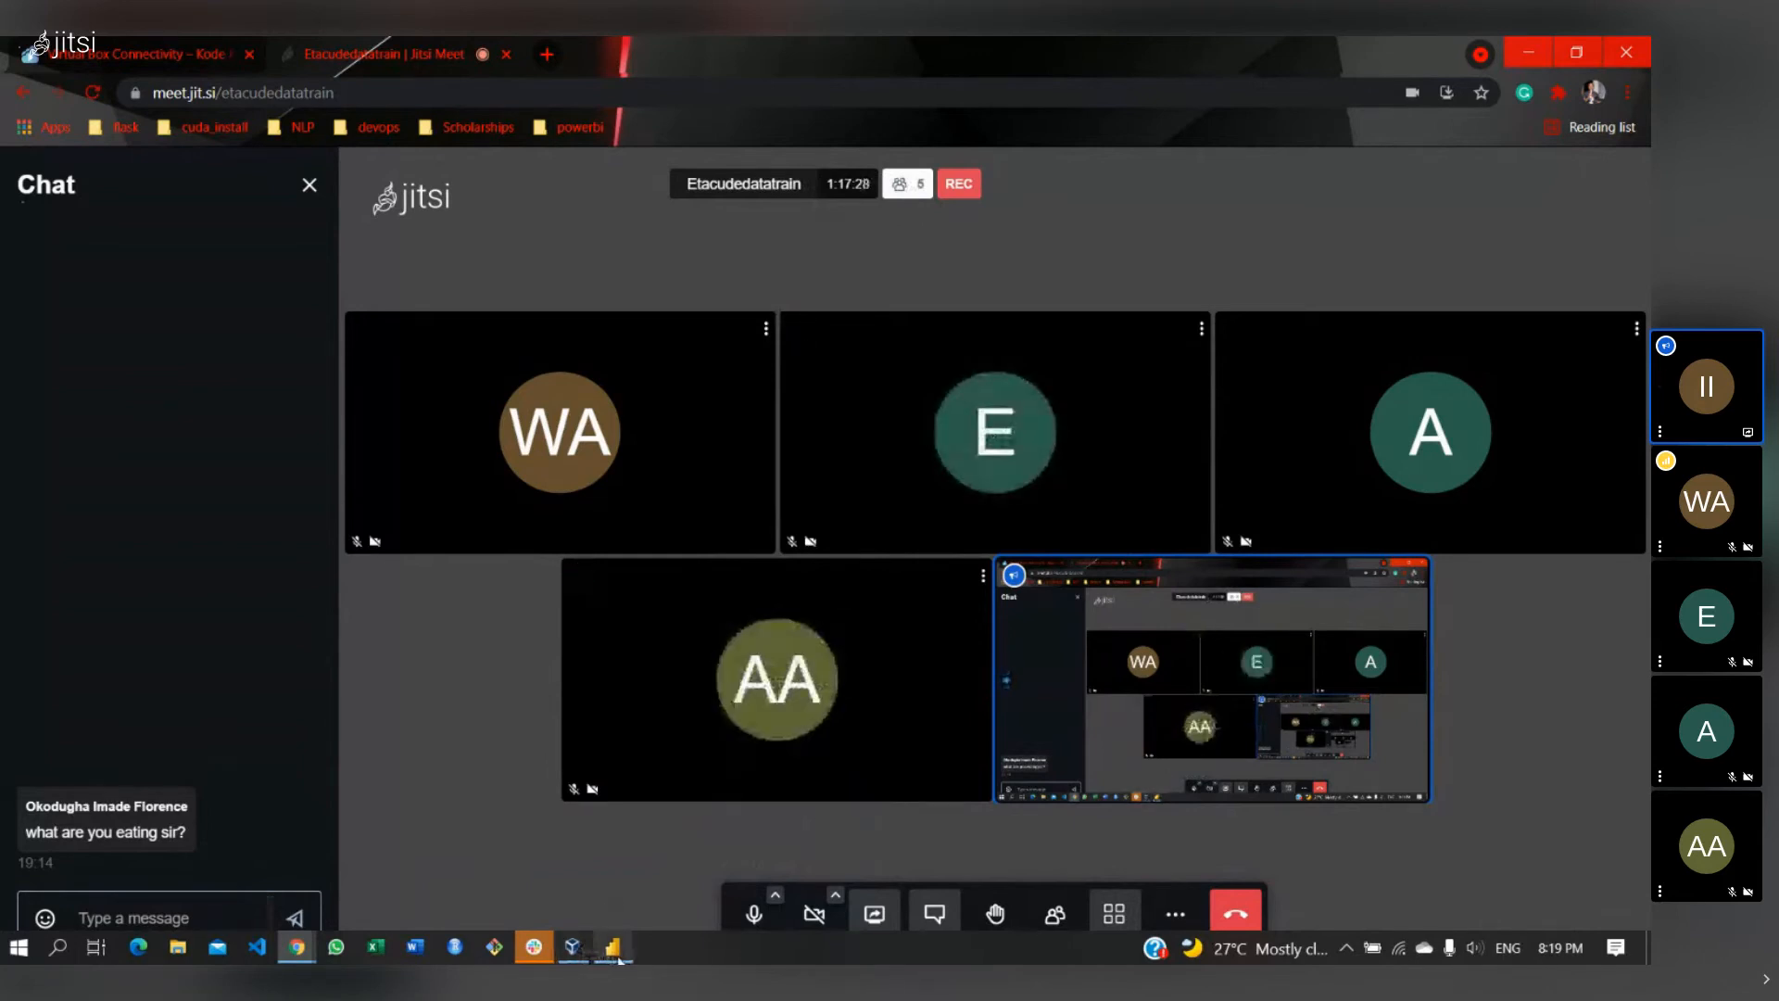
click(615, 951)
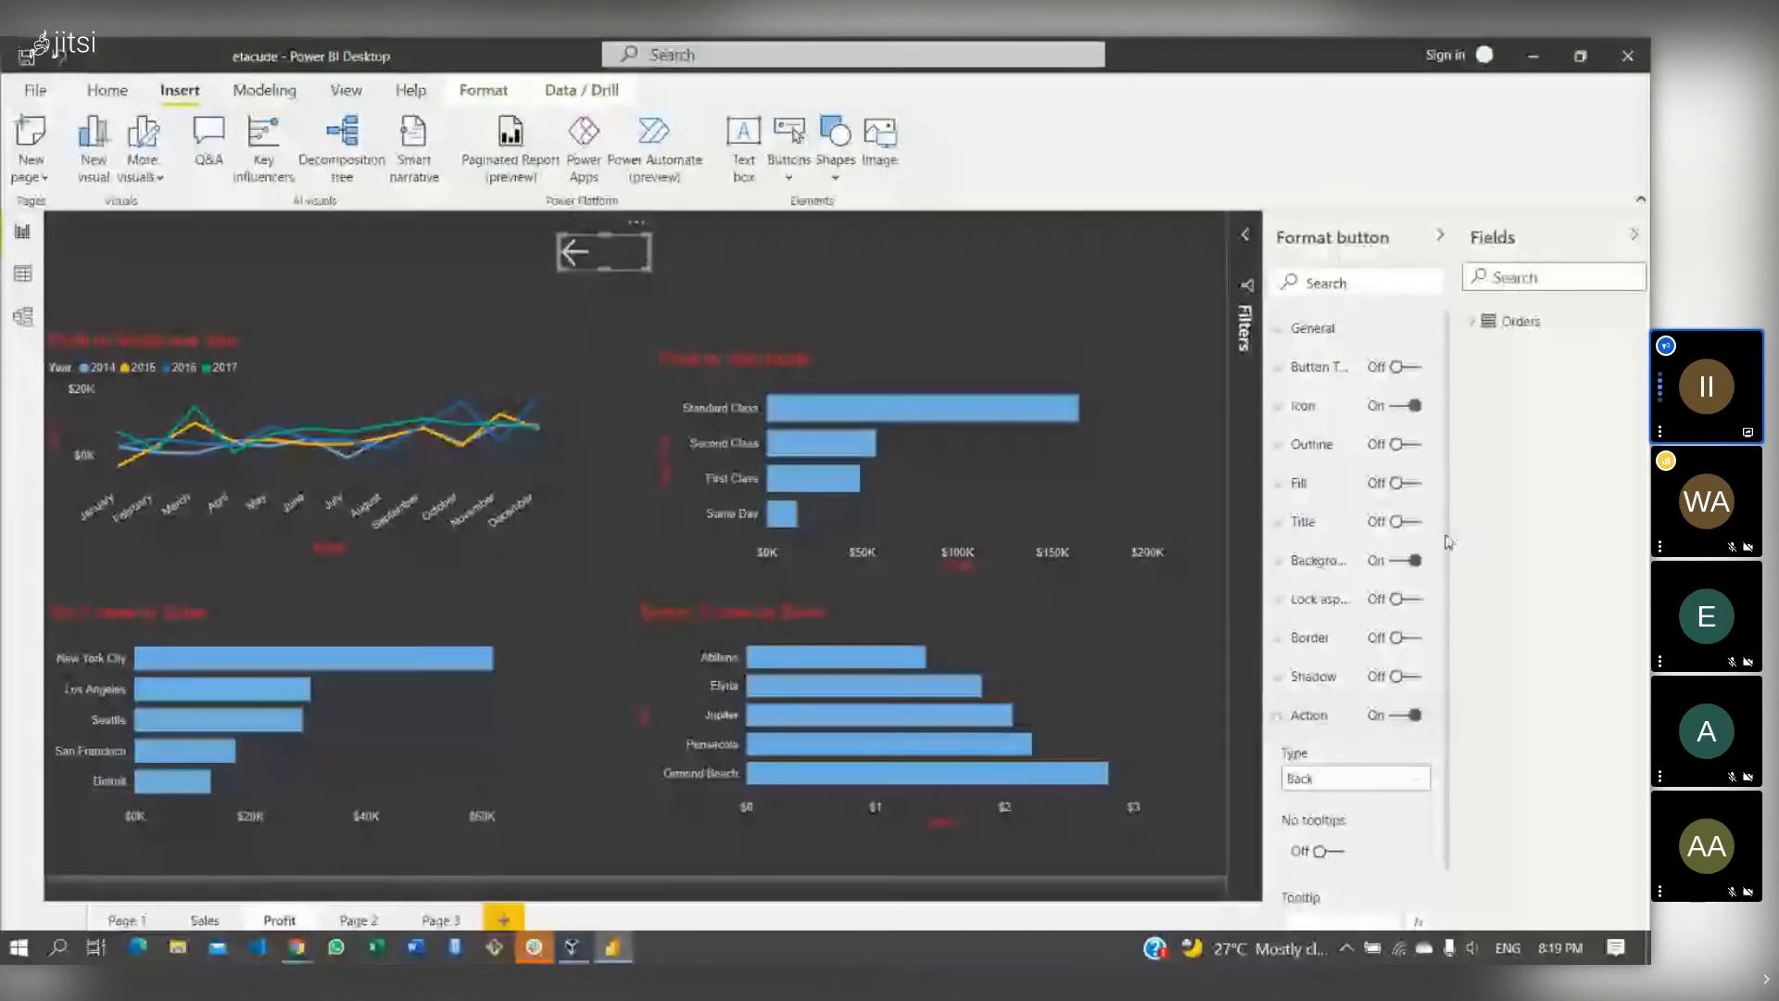
- Give the Profit page's arrow a Page navigation action to Sales and follow it there
scroll(1451, 553, down, 1)
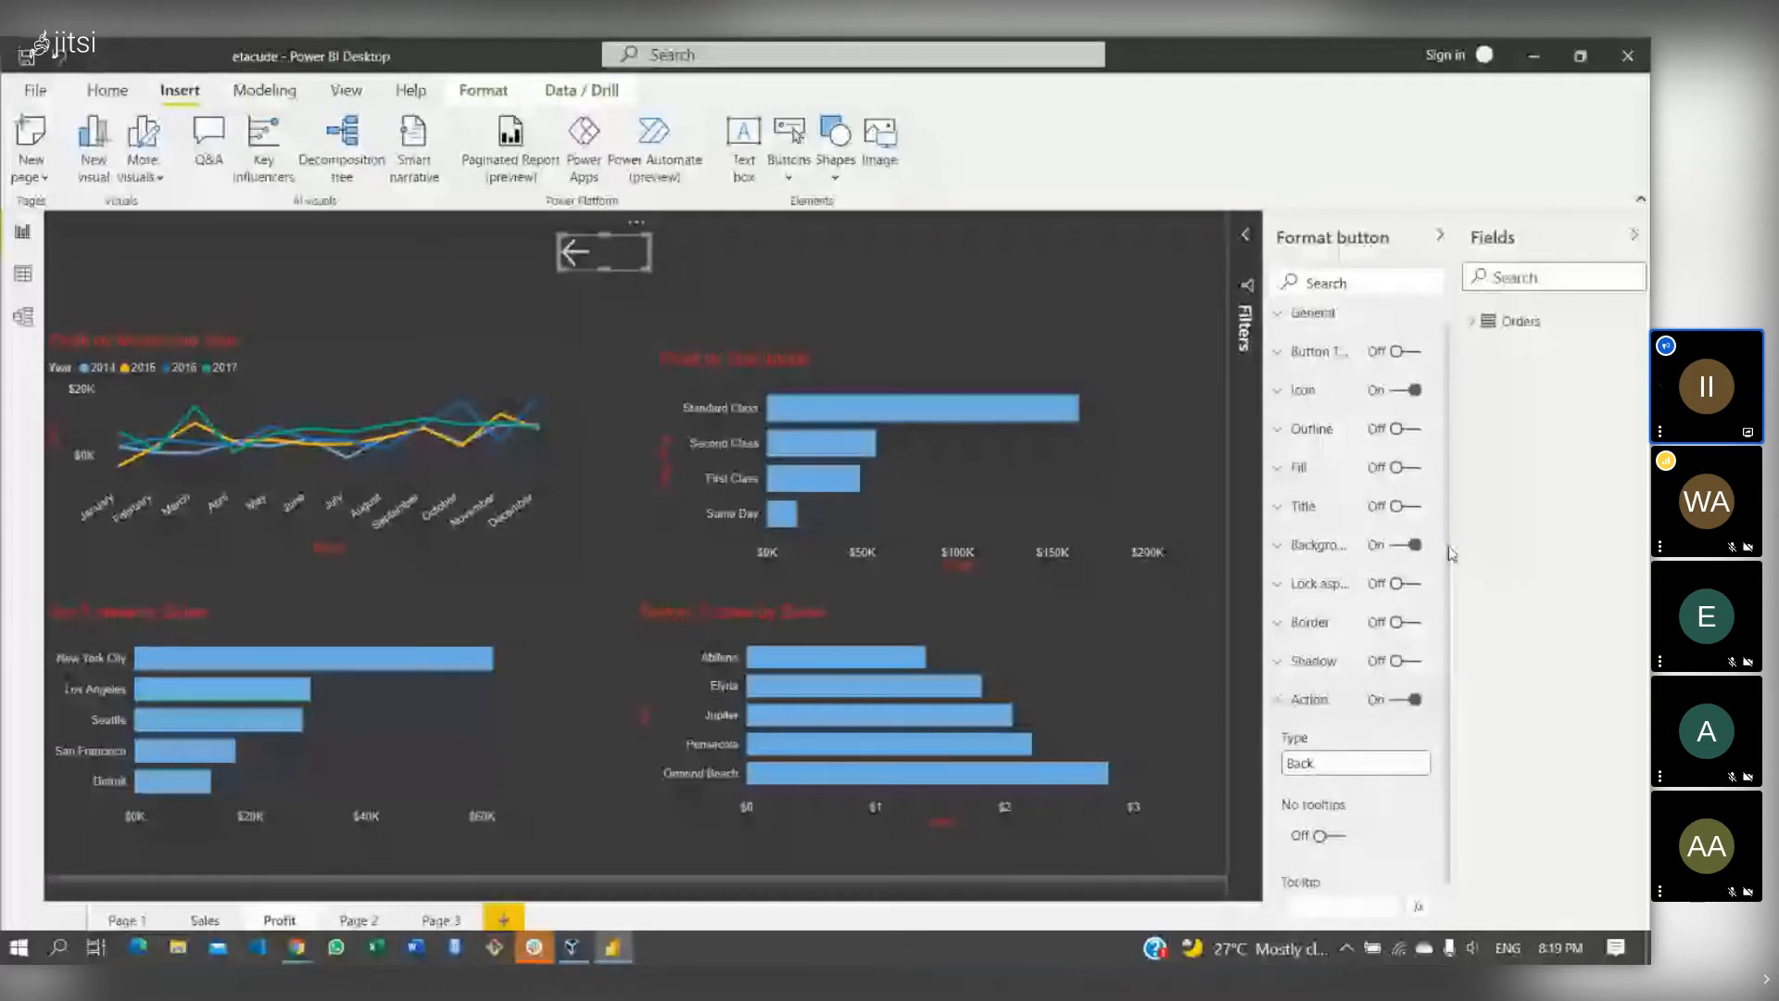
scroll(1396, 690, down, 3)
click(1396, 690)
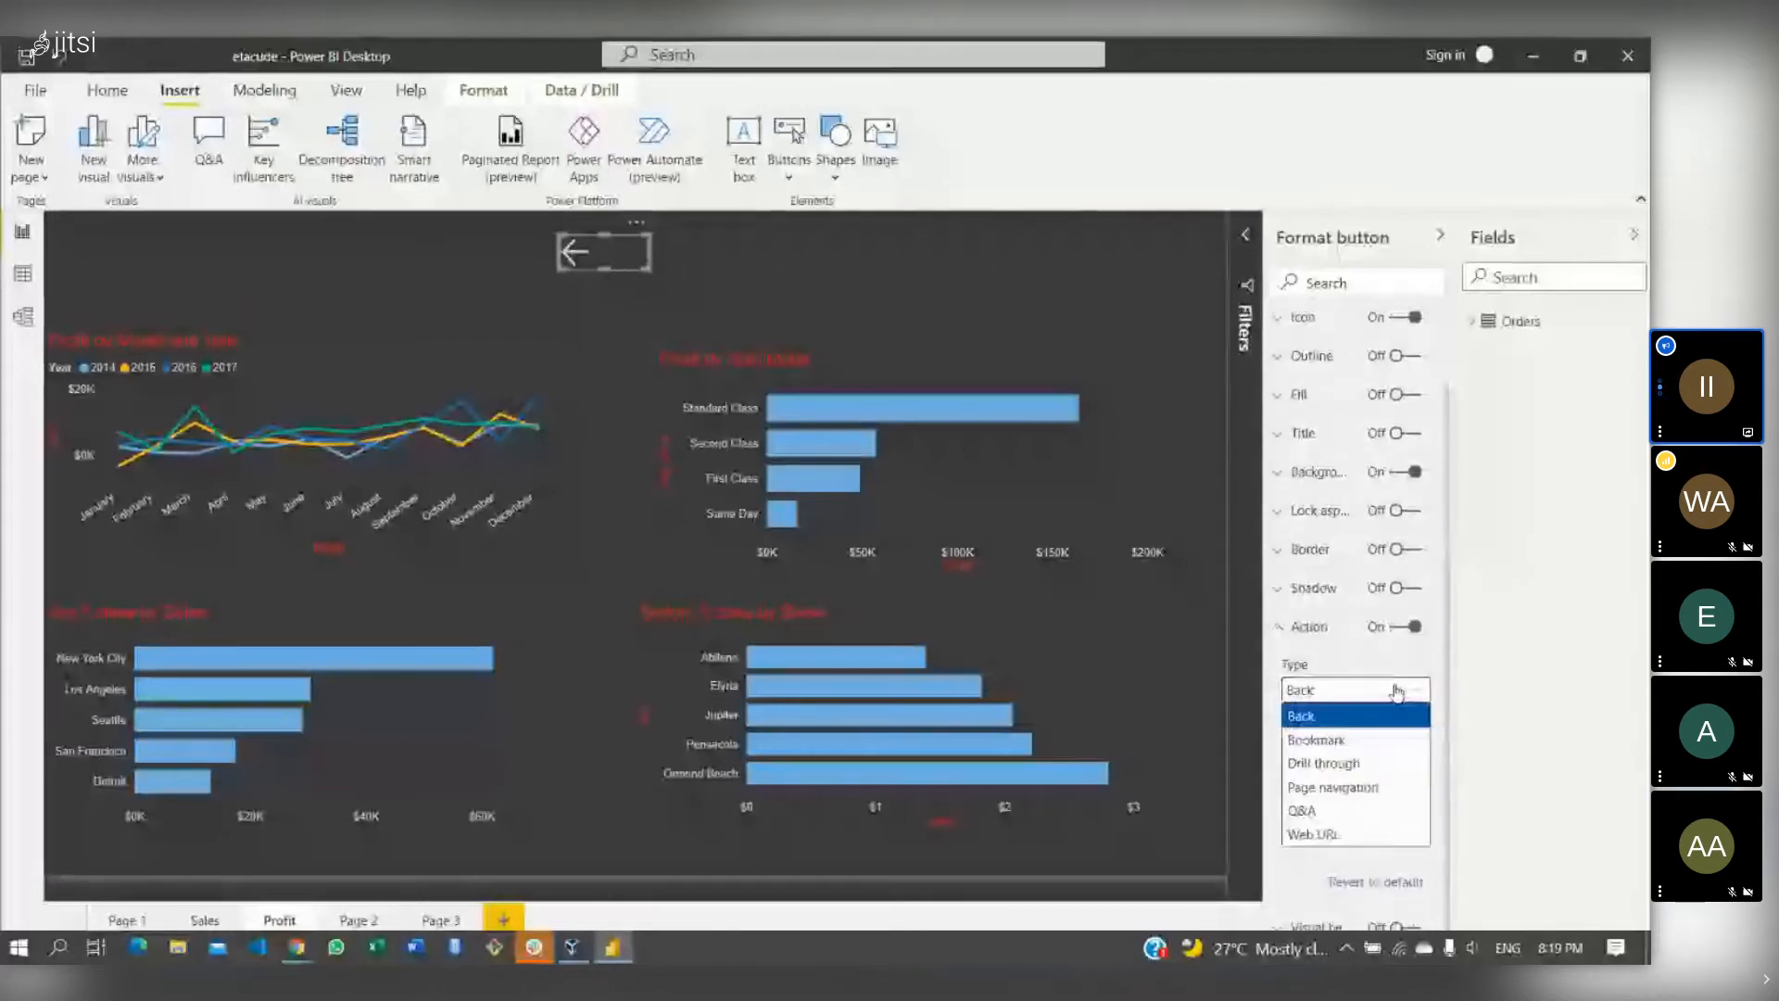
click(1348, 788)
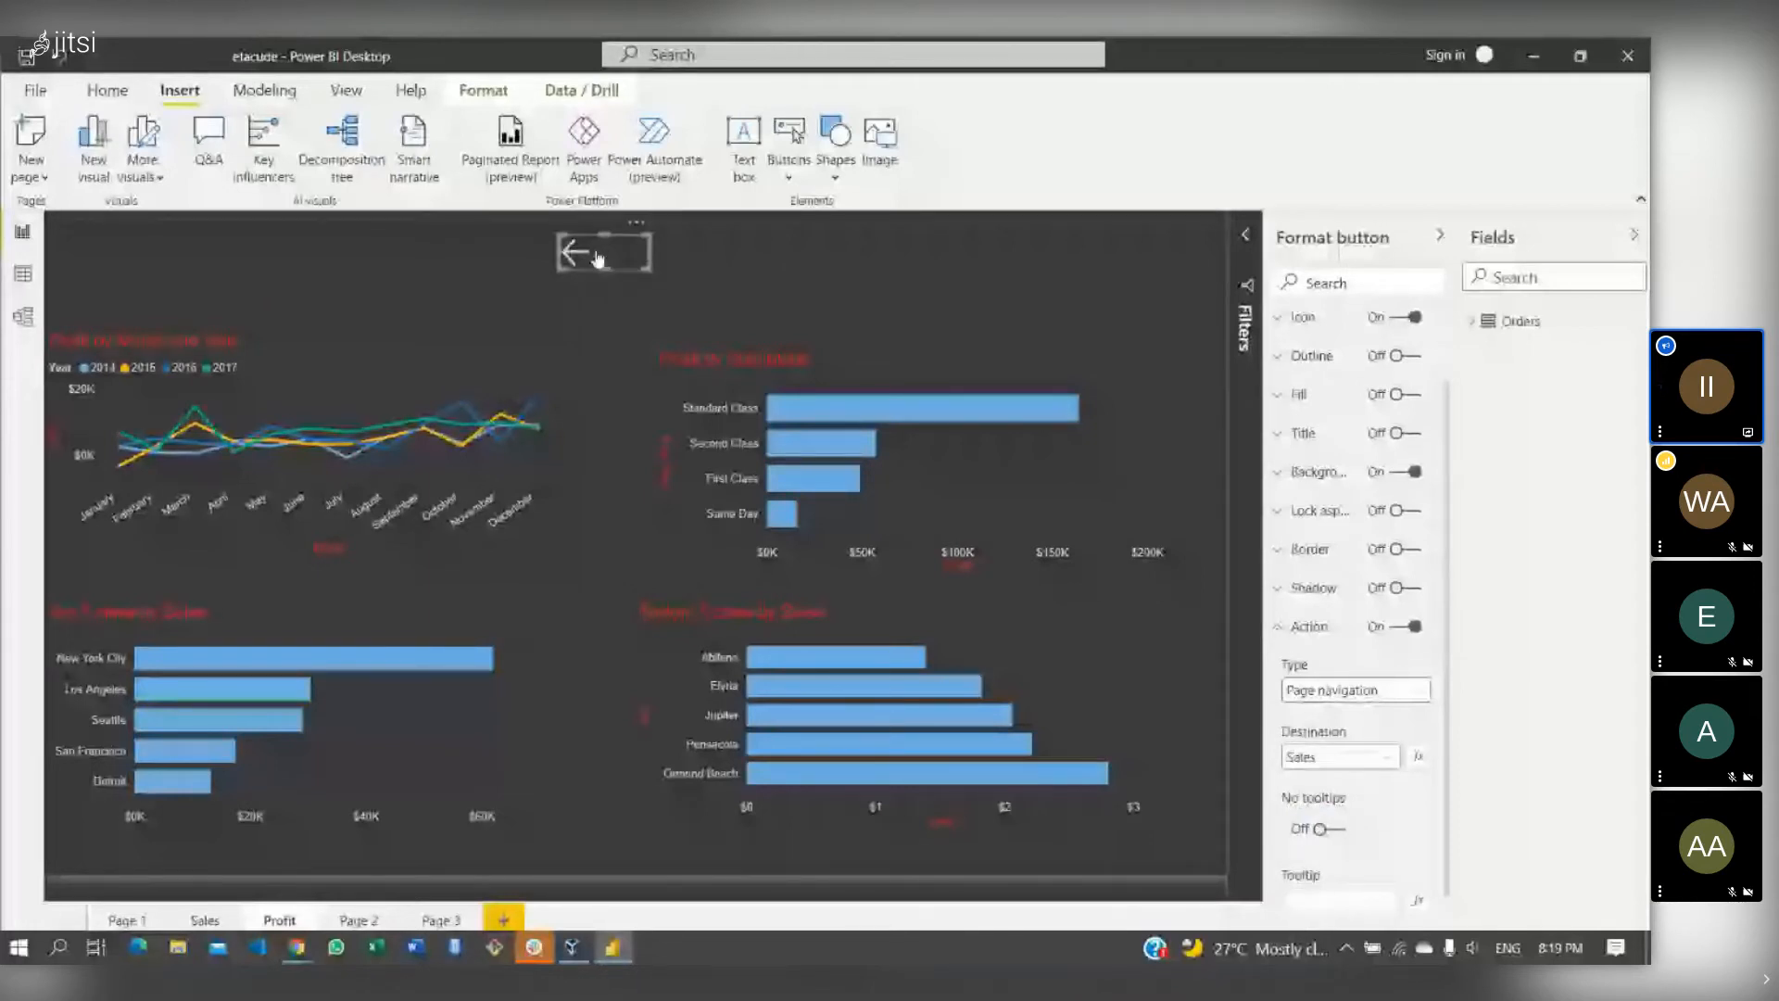
ctrl+click(598, 259)
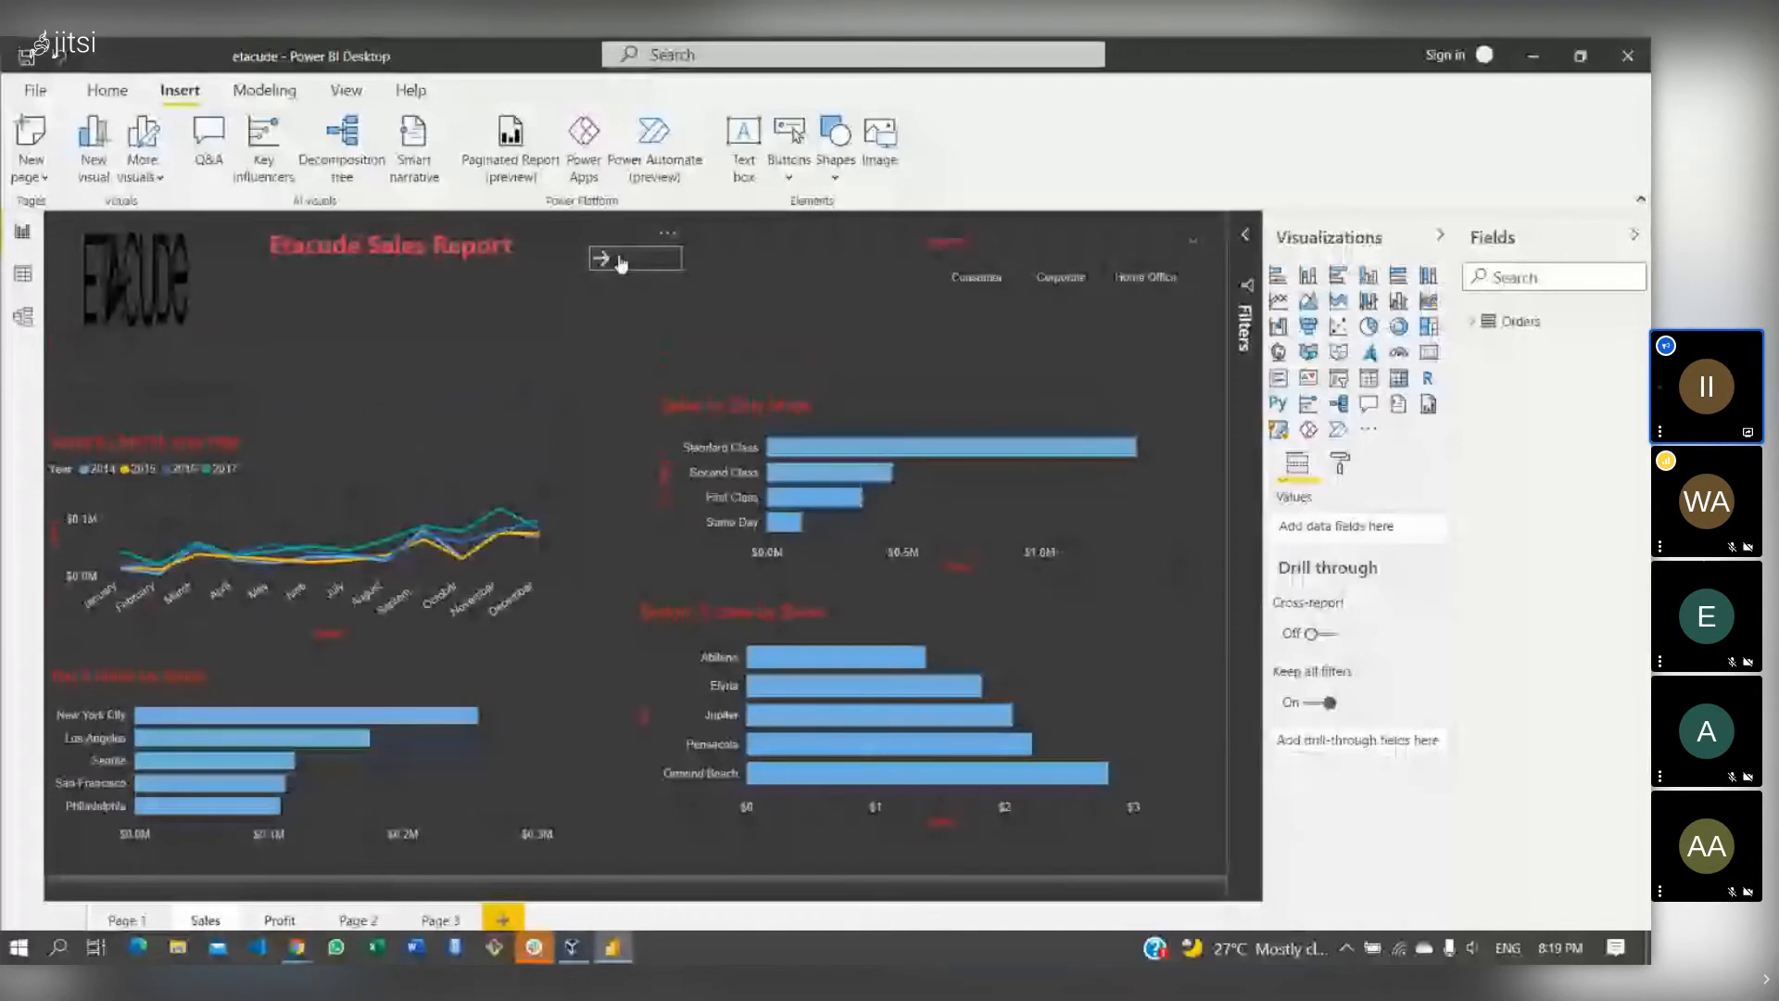
- Follow the arrow back to the Profit page, leaving the Filters pane collapsed
click(620, 264)
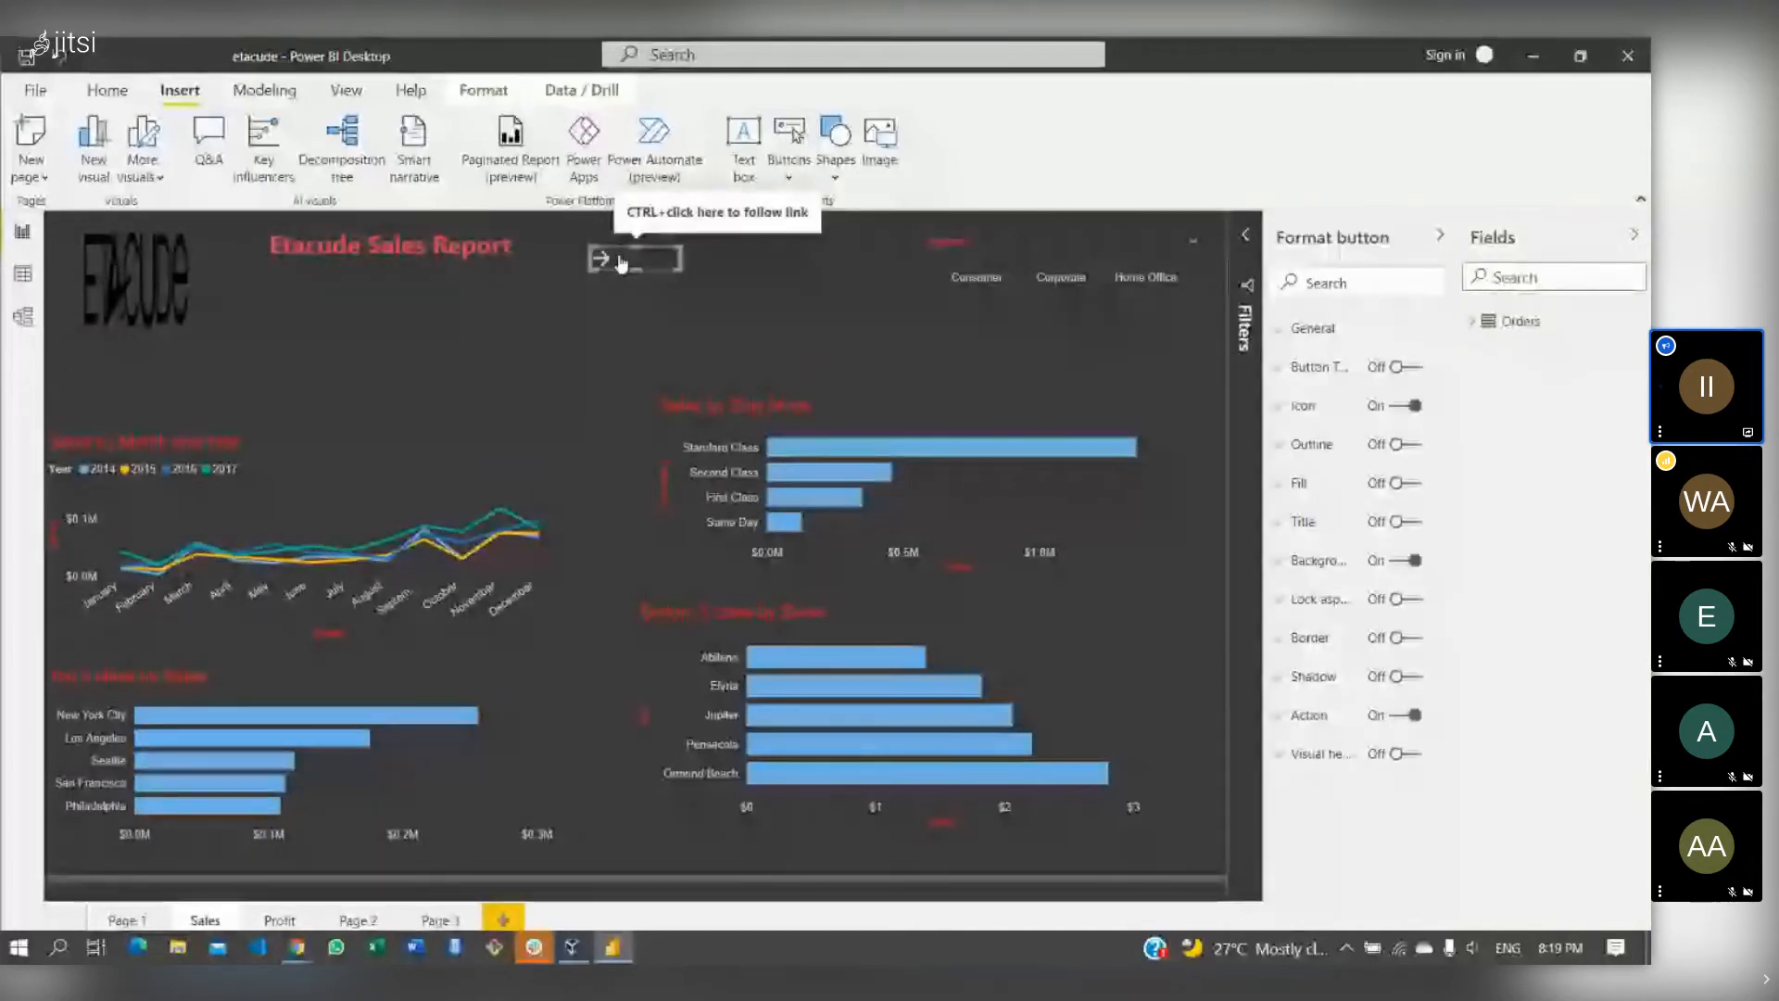
ctrl+click(621, 264)
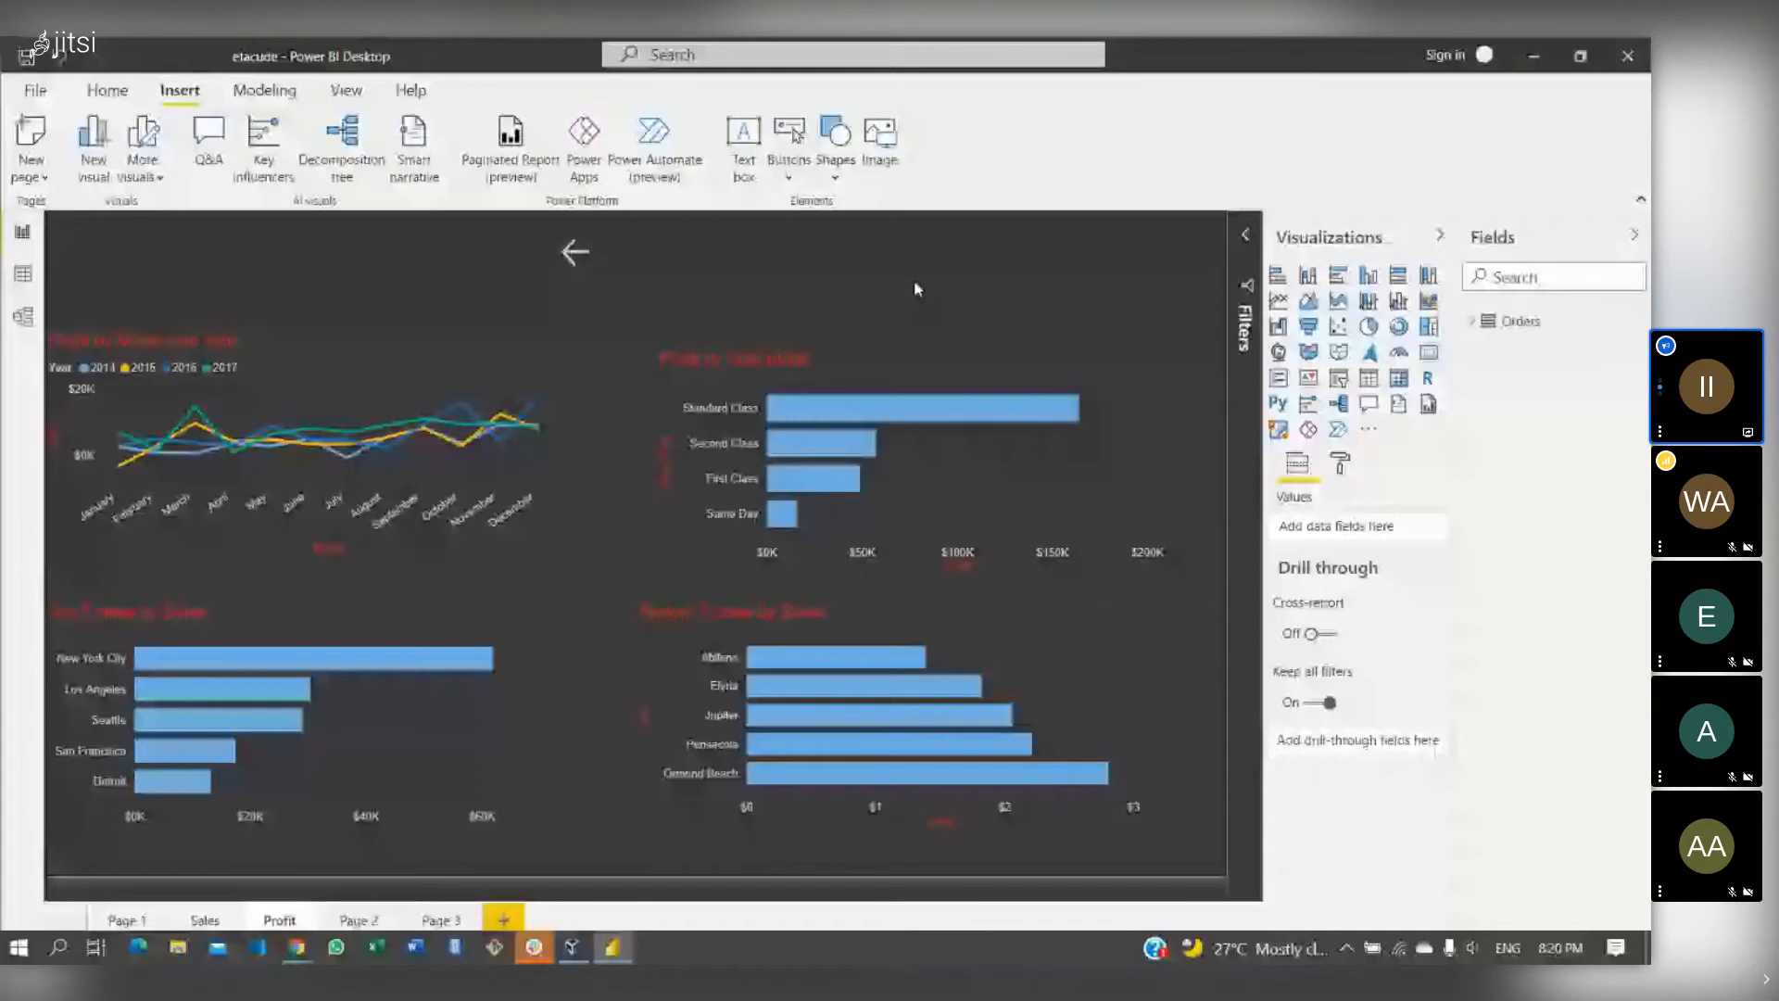
click(1246, 235)
click(1251, 237)
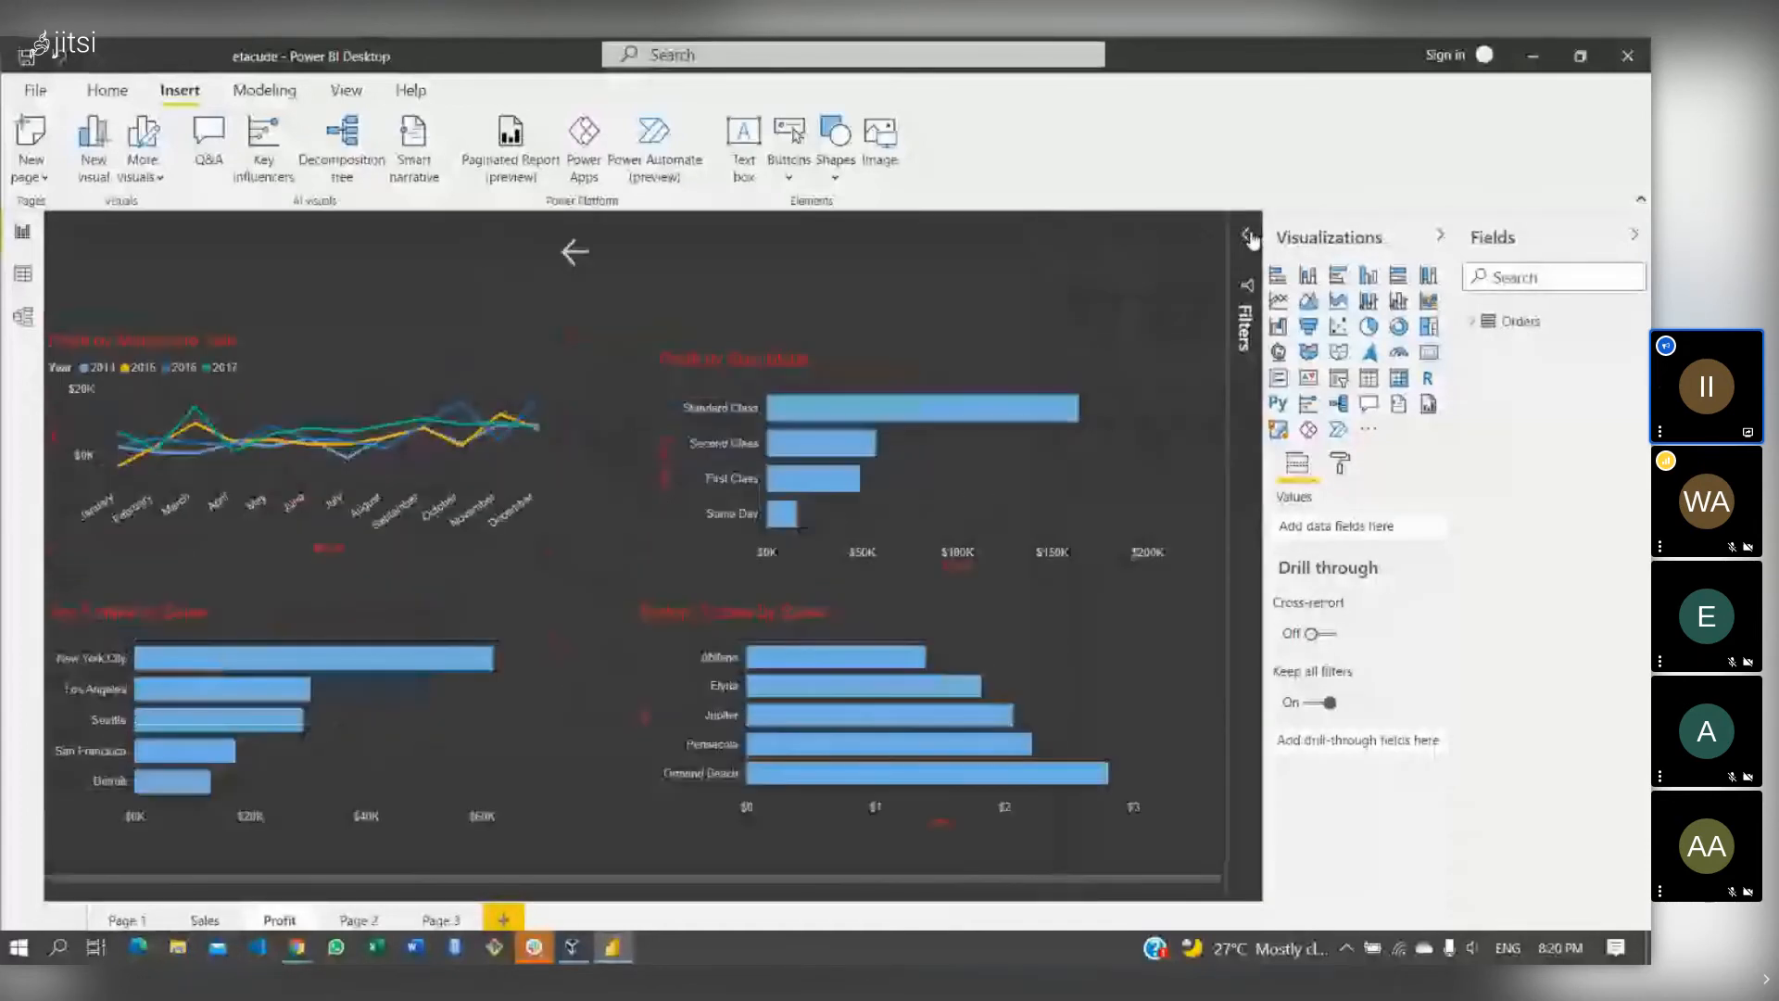
- Collapse the Visualizations and Fields panes and show the Orders table's rows in Data view
click(1438, 235)
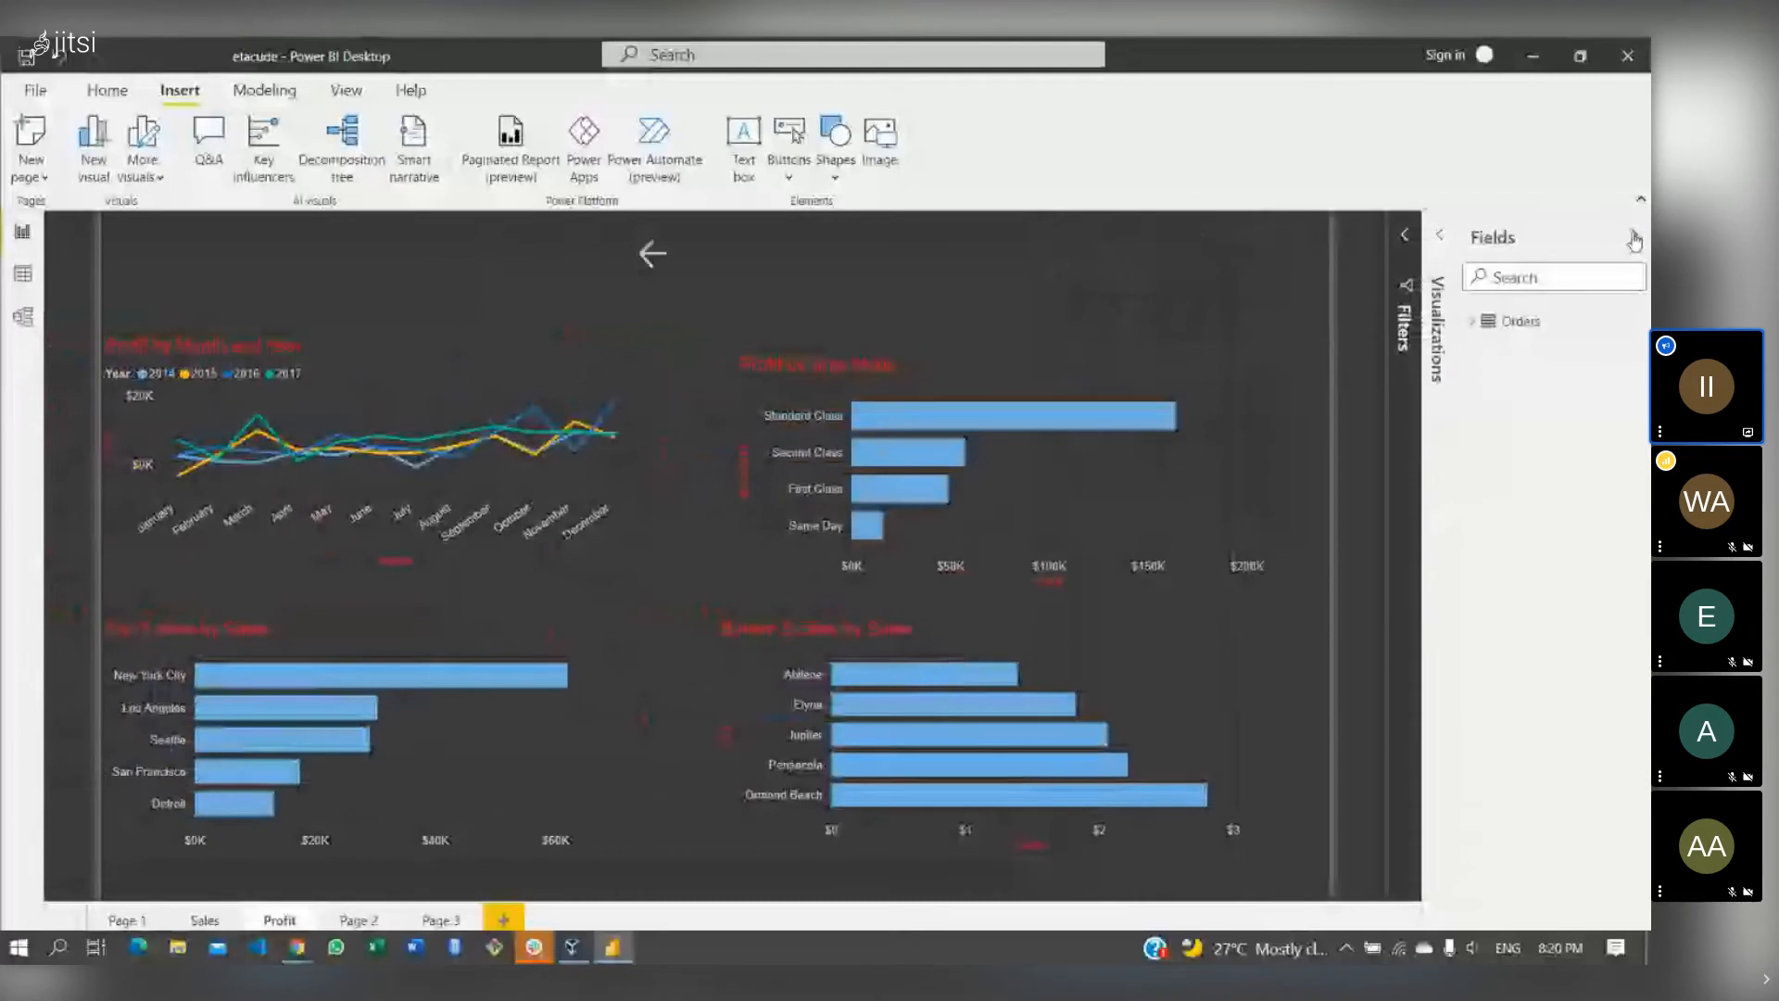
click(1634, 239)
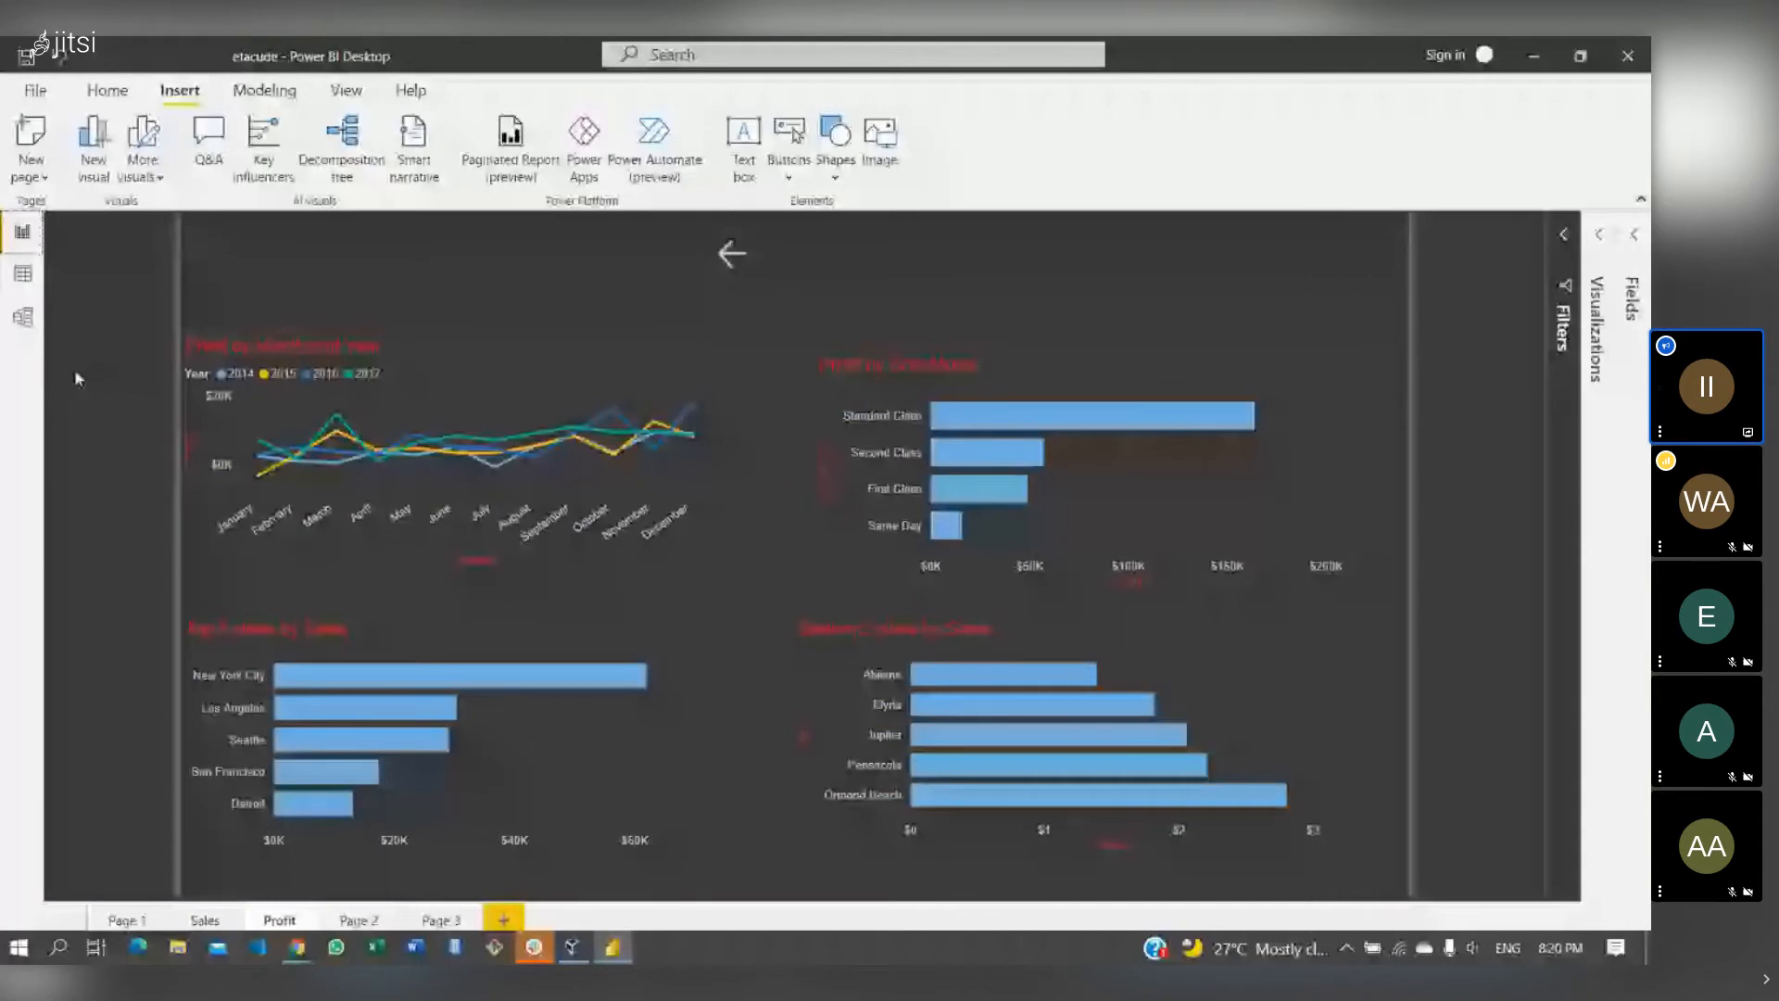
click(25, 273)
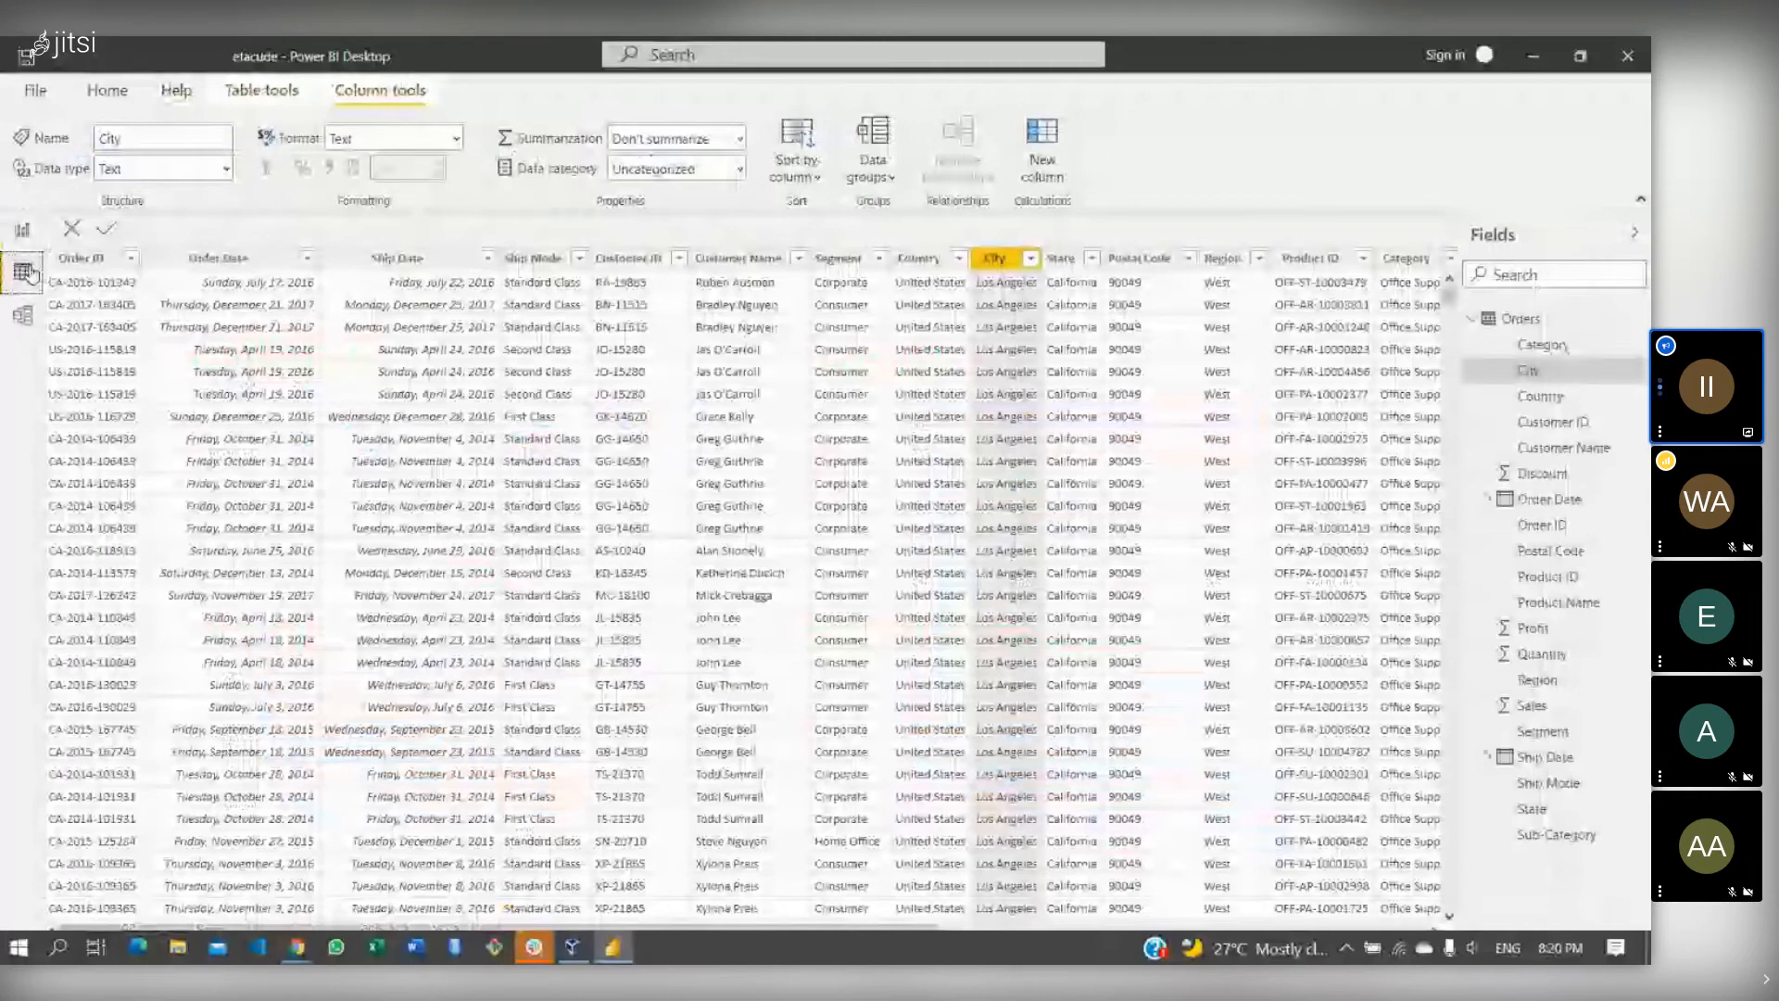
- Return to Report view and open Page 2 with its sales card, profit card and gauge
click(22, 231)
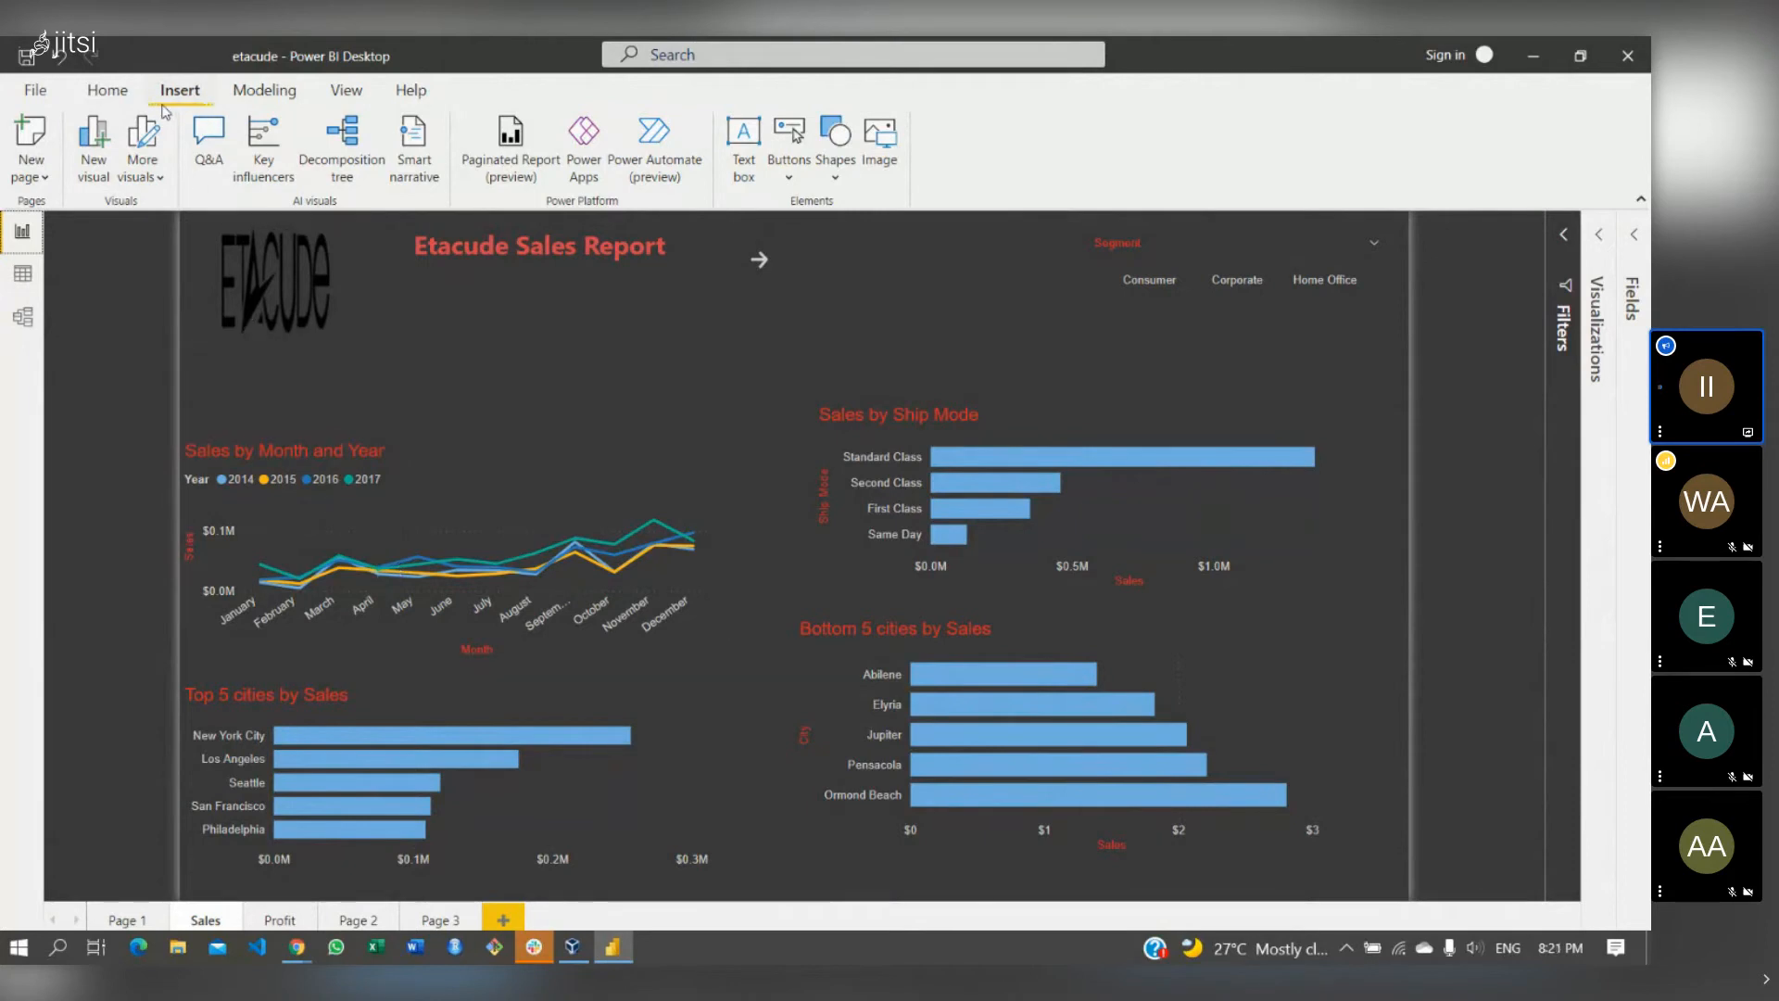
click(109, 91)
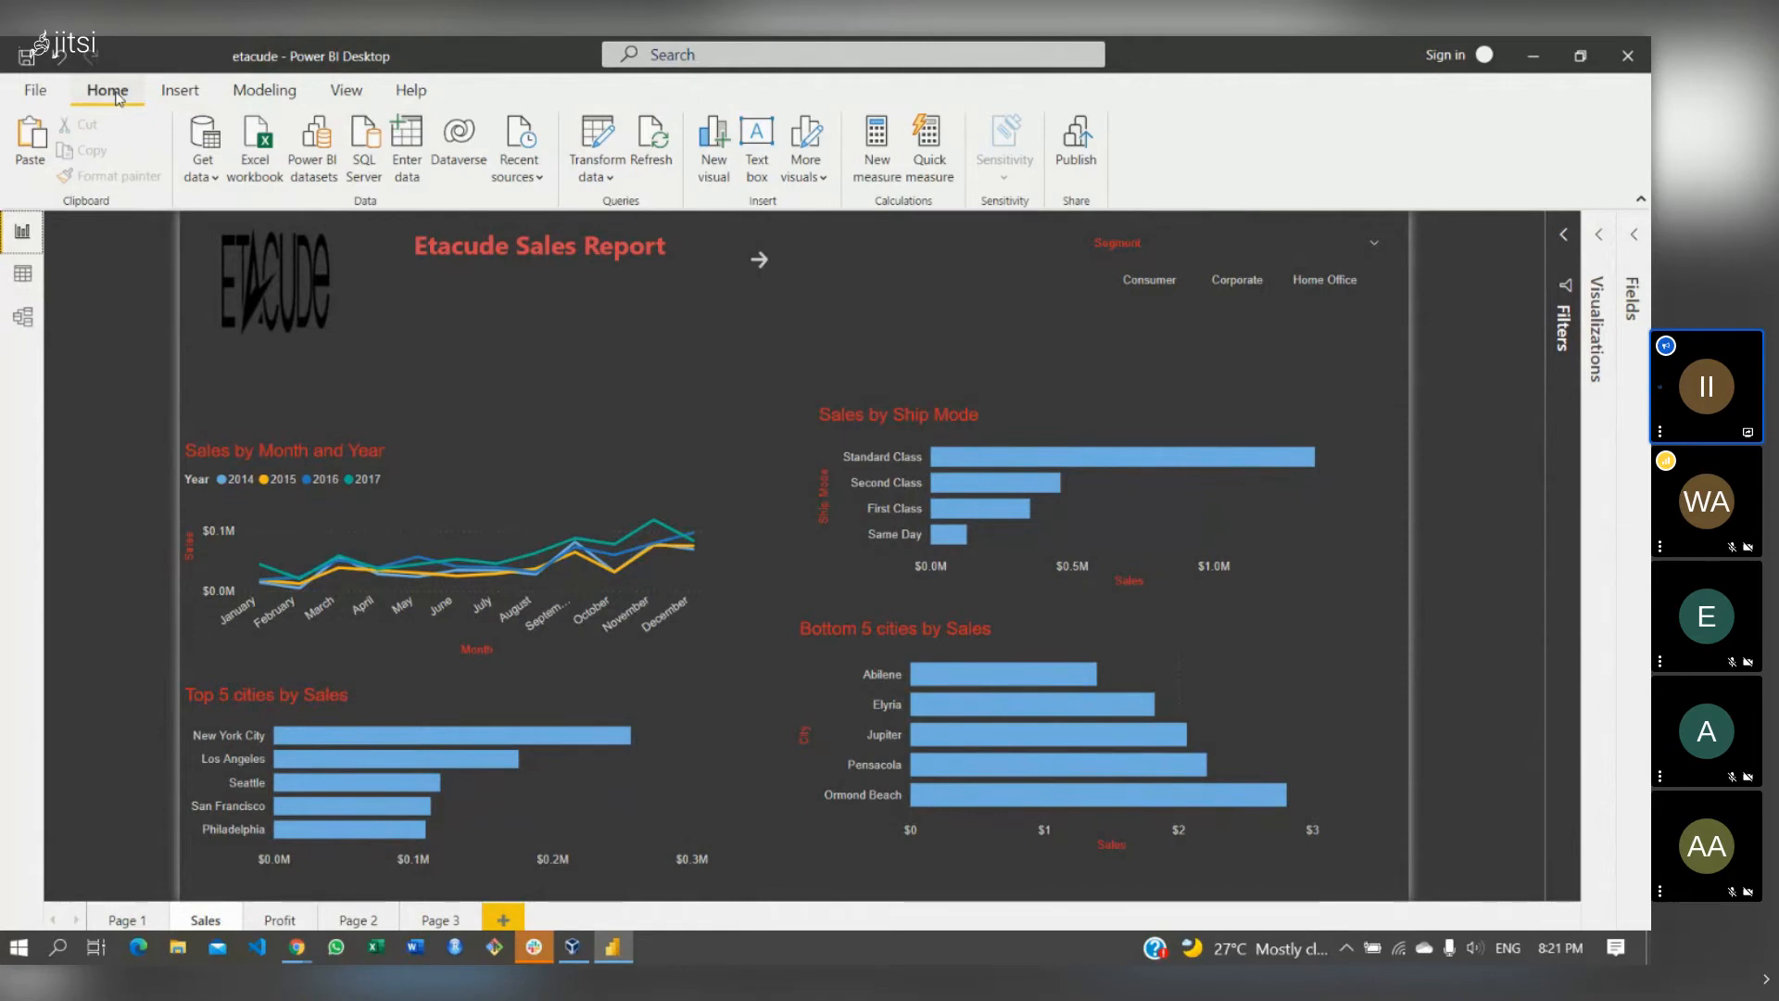
click(345, 920)
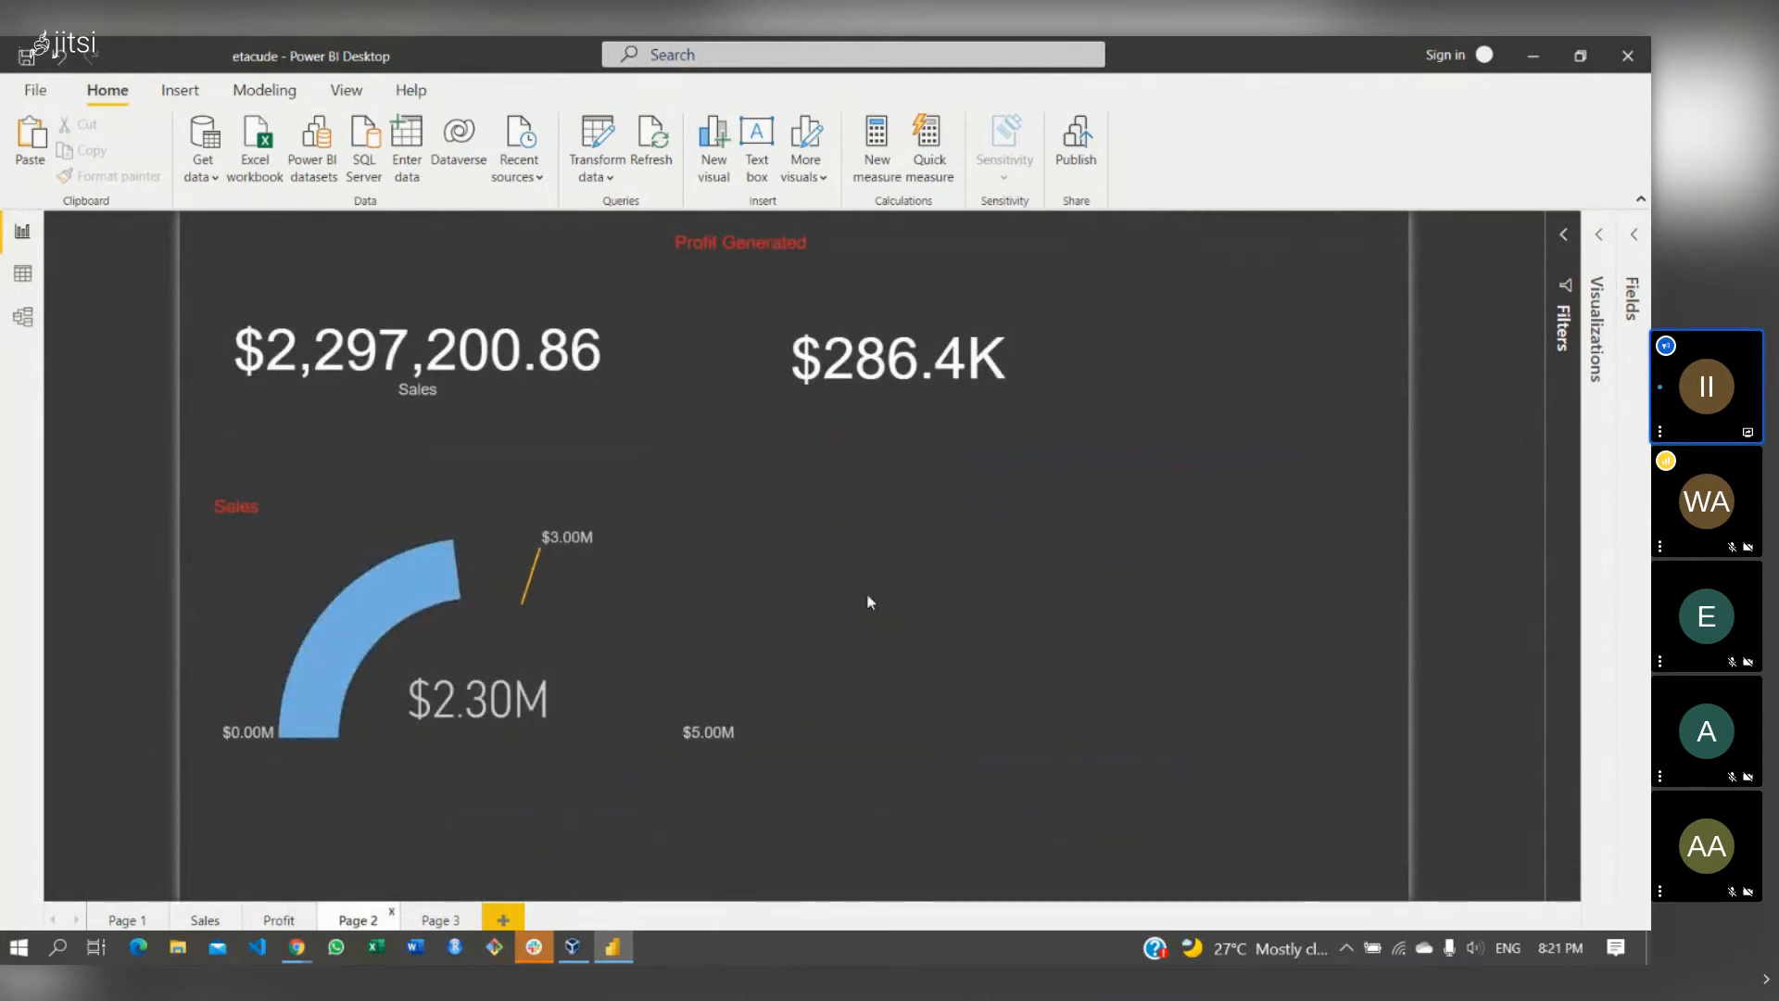
- Add a line chart at the page centre with Order Date's Year on the axis
click(1596, 329)
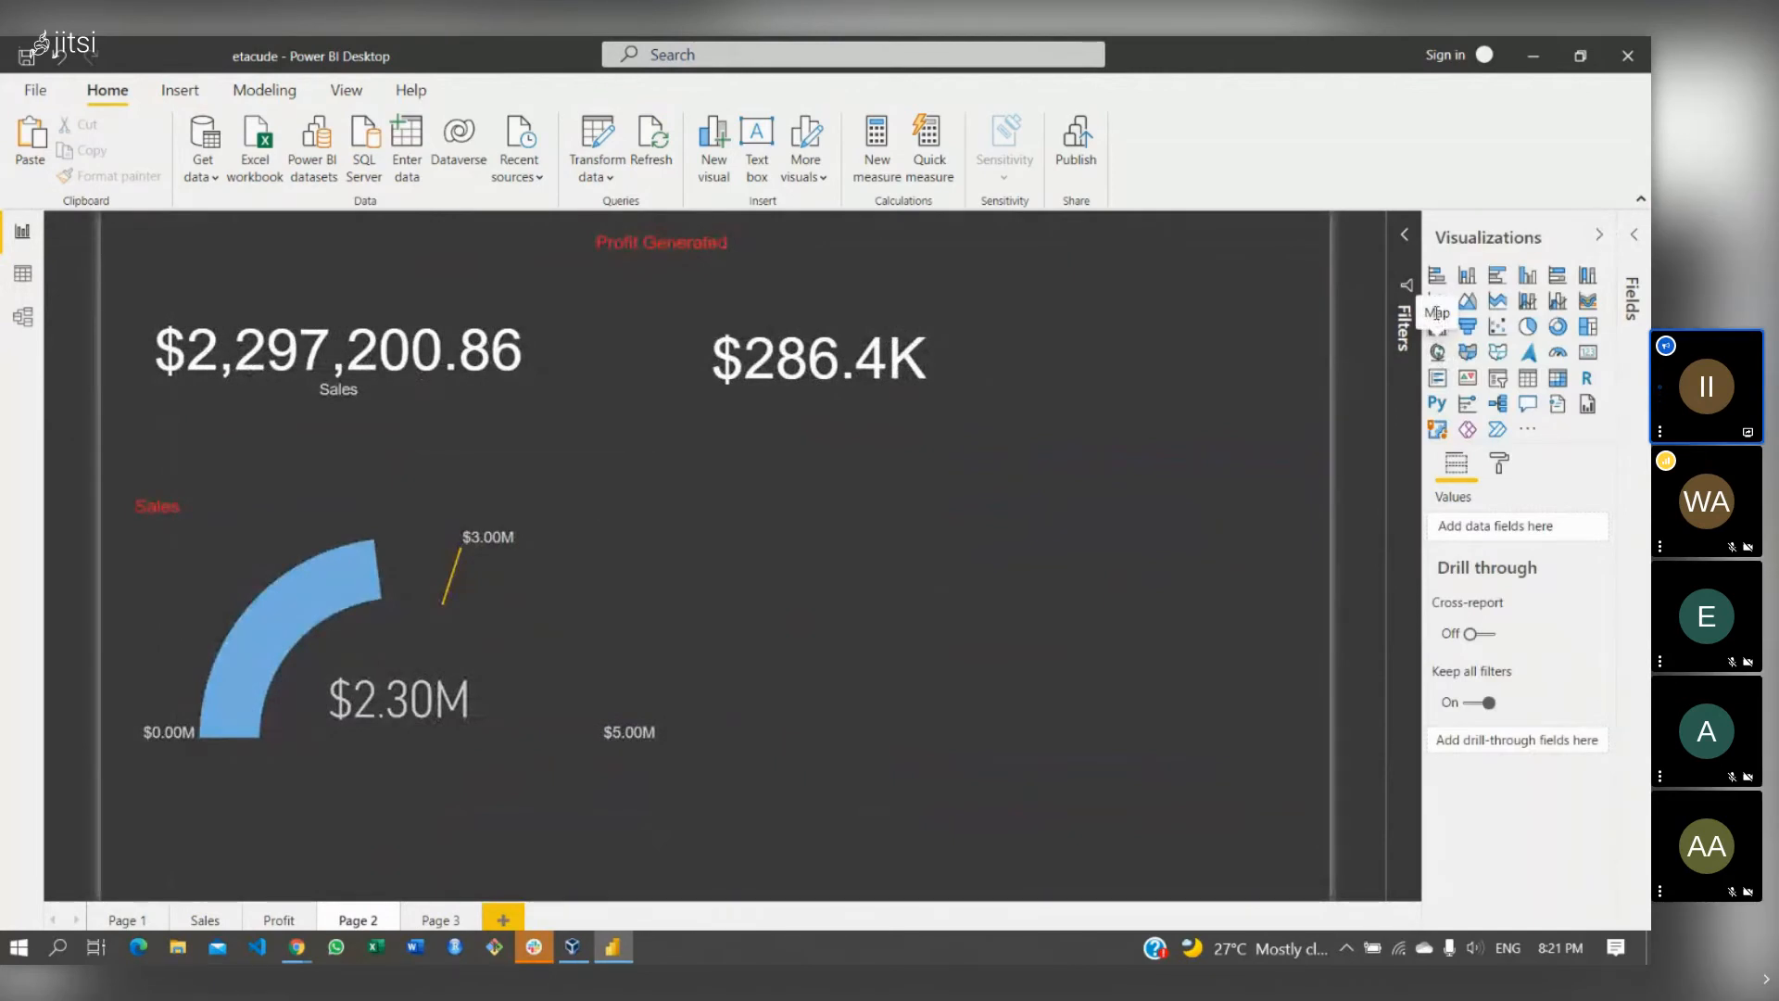
click(1437, 301)
drag(1093, 436, 834, 675)
click(1636, 241)
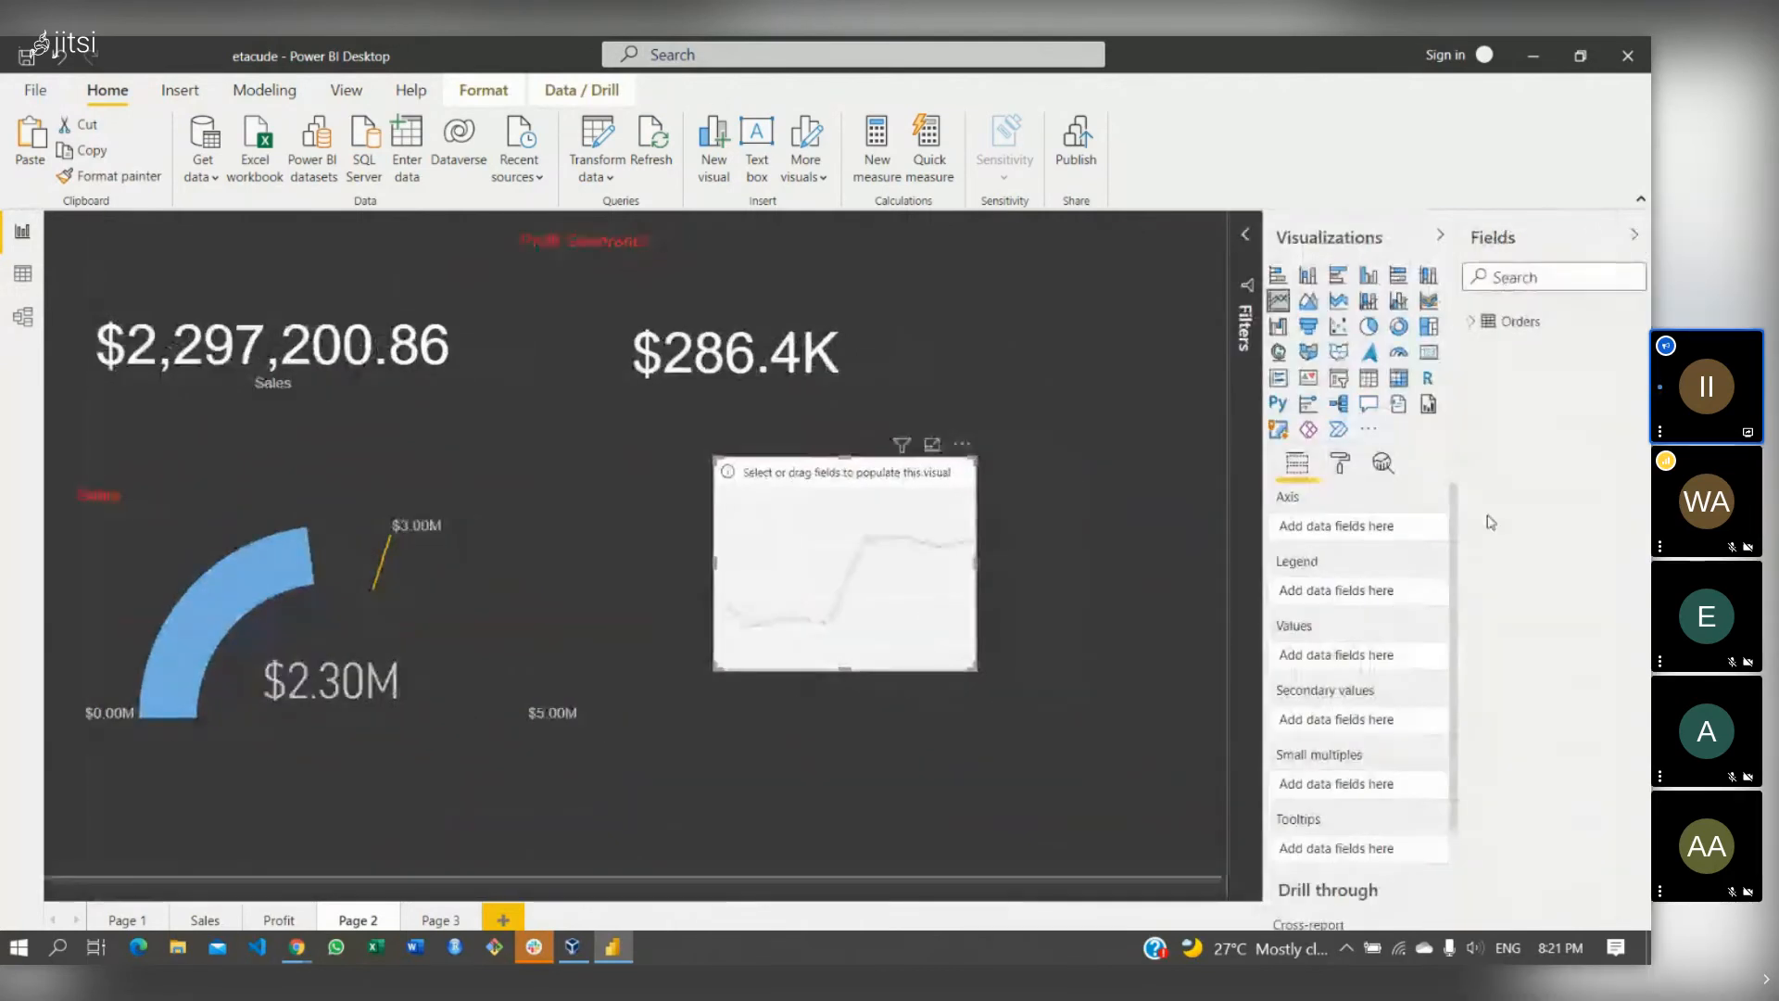
click(1471, 321)
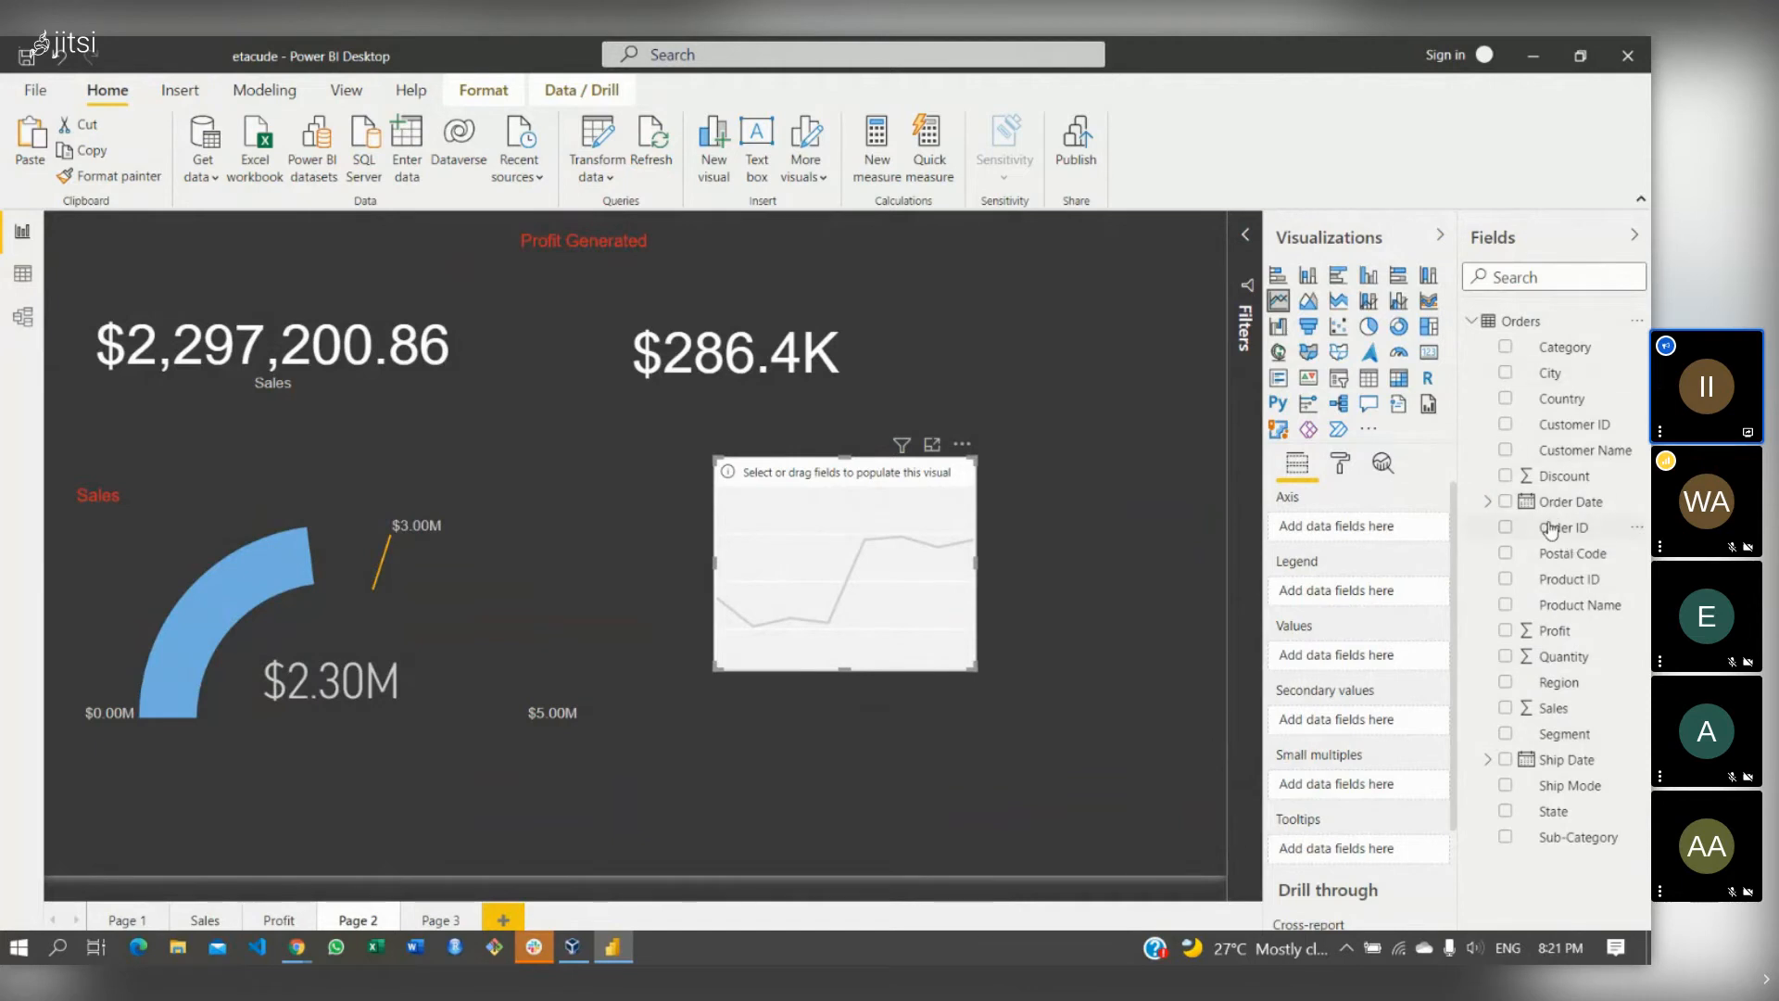
click(1490, 503)
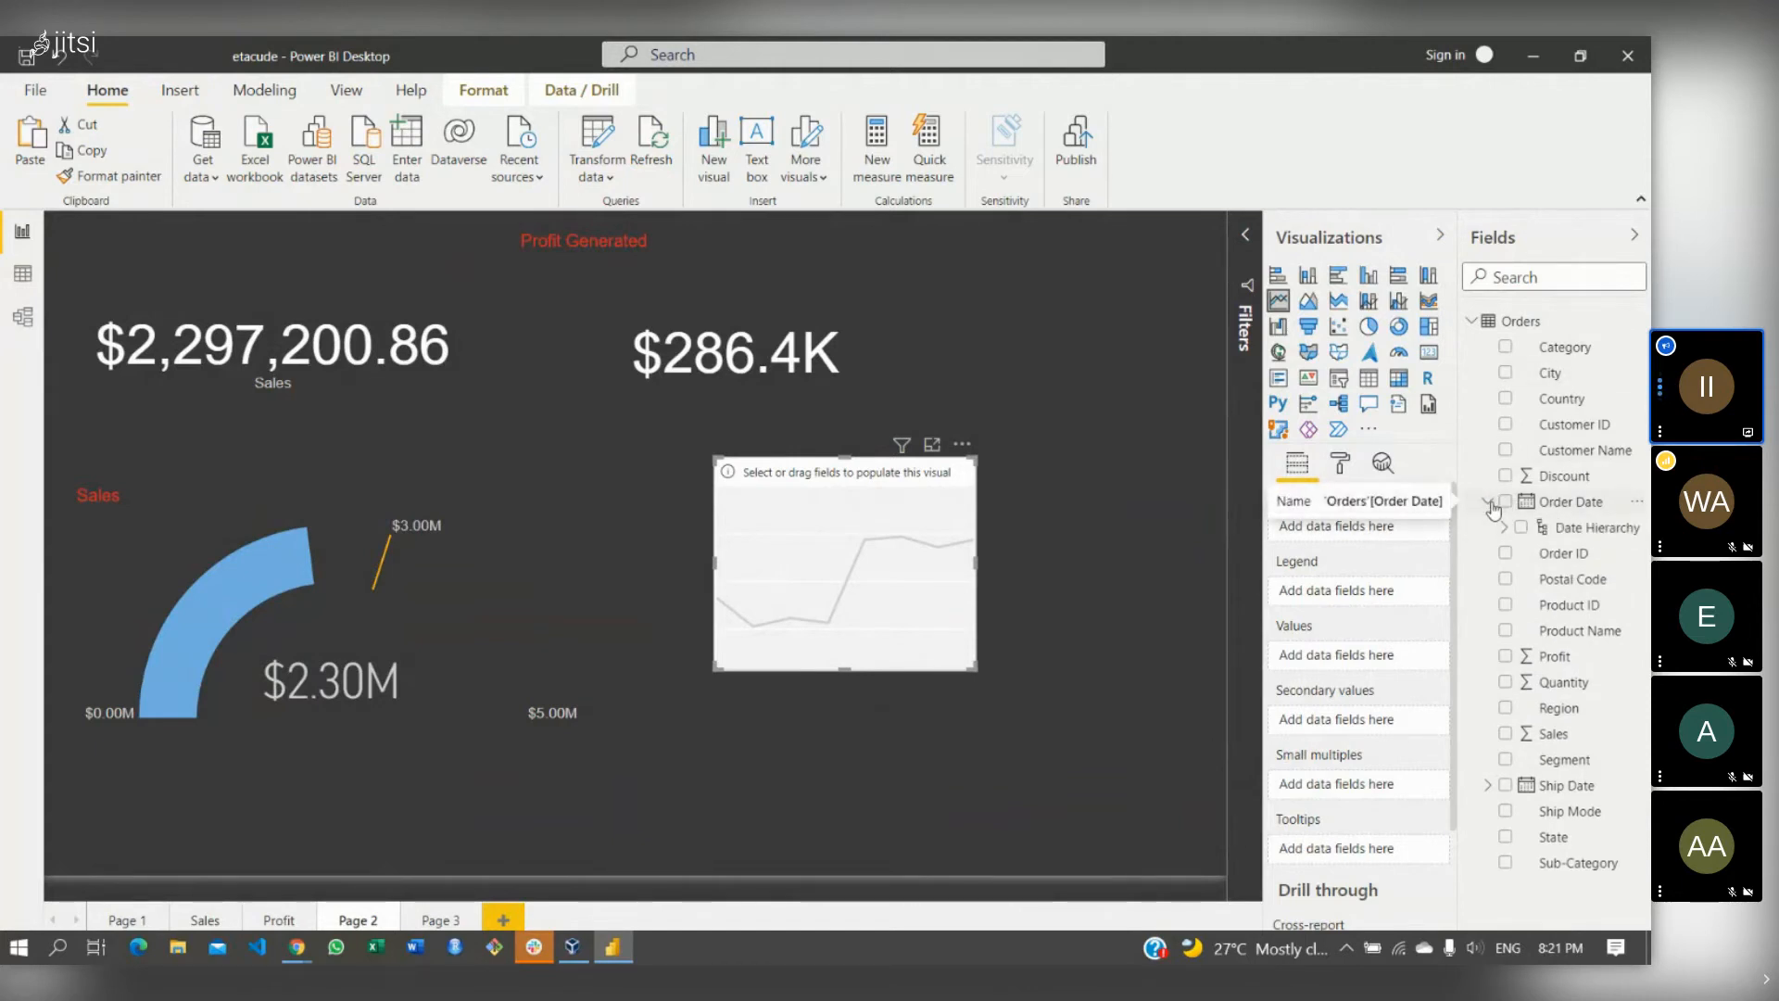
click(1503, 527)
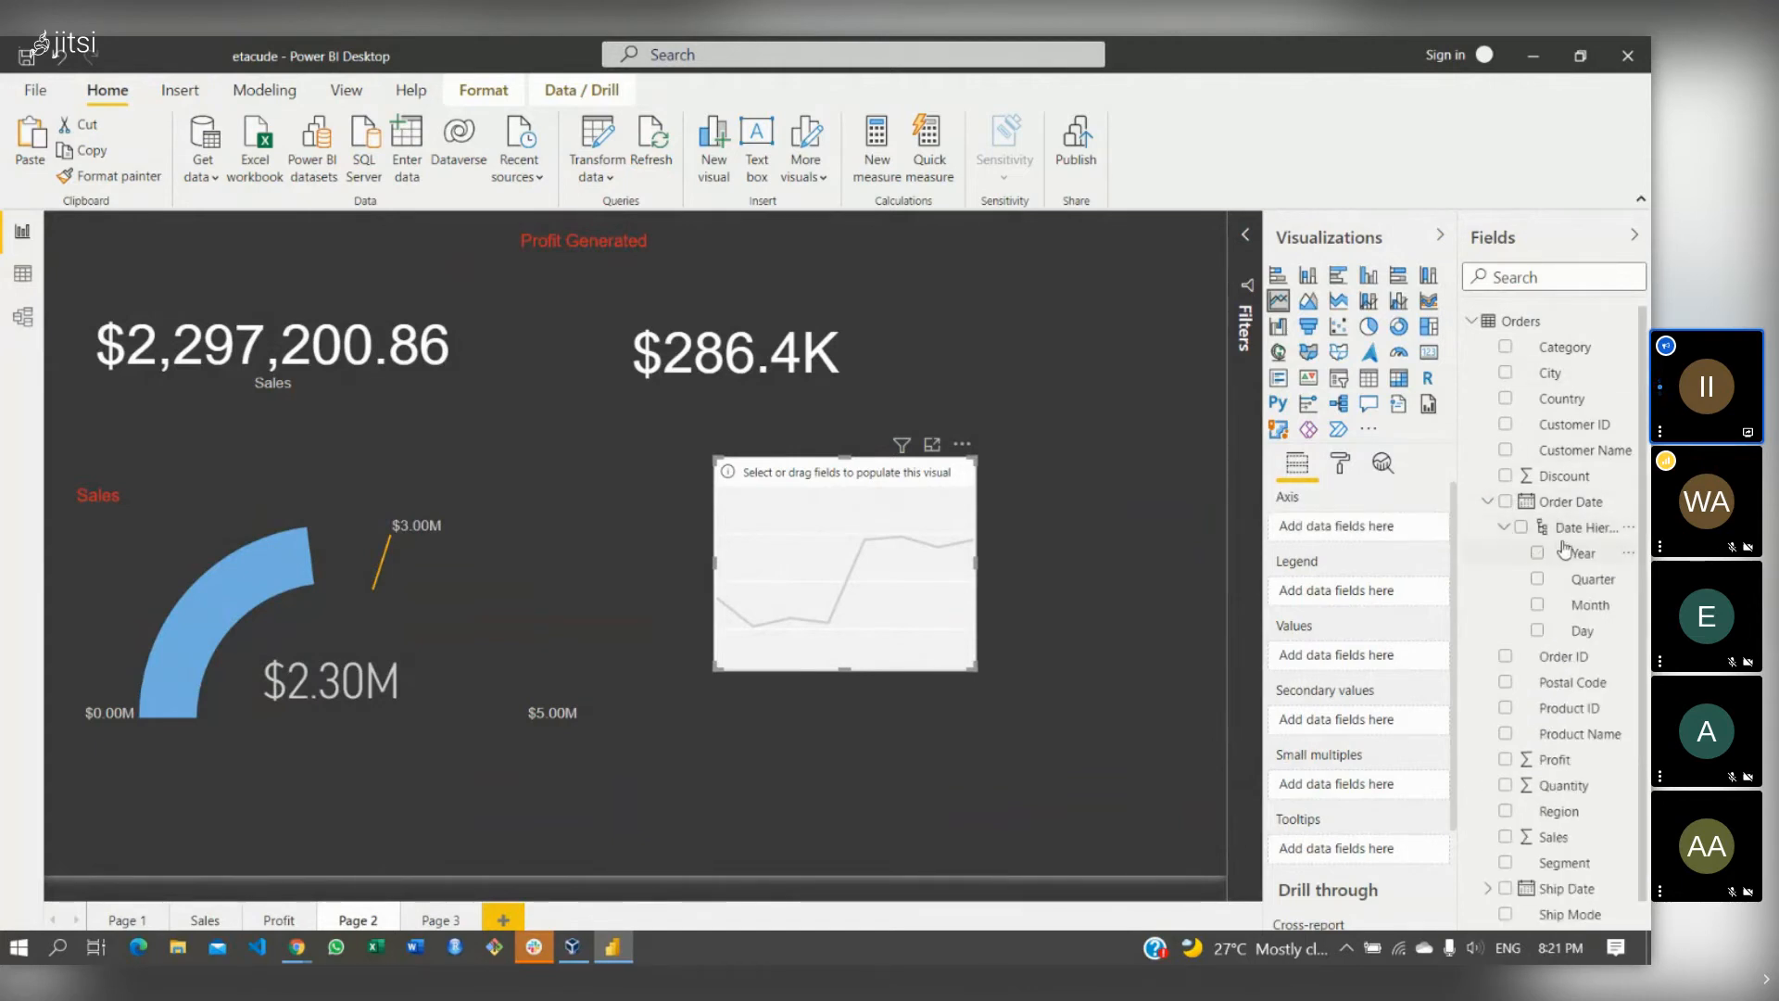
drag(1584, 556, 1380, 535)
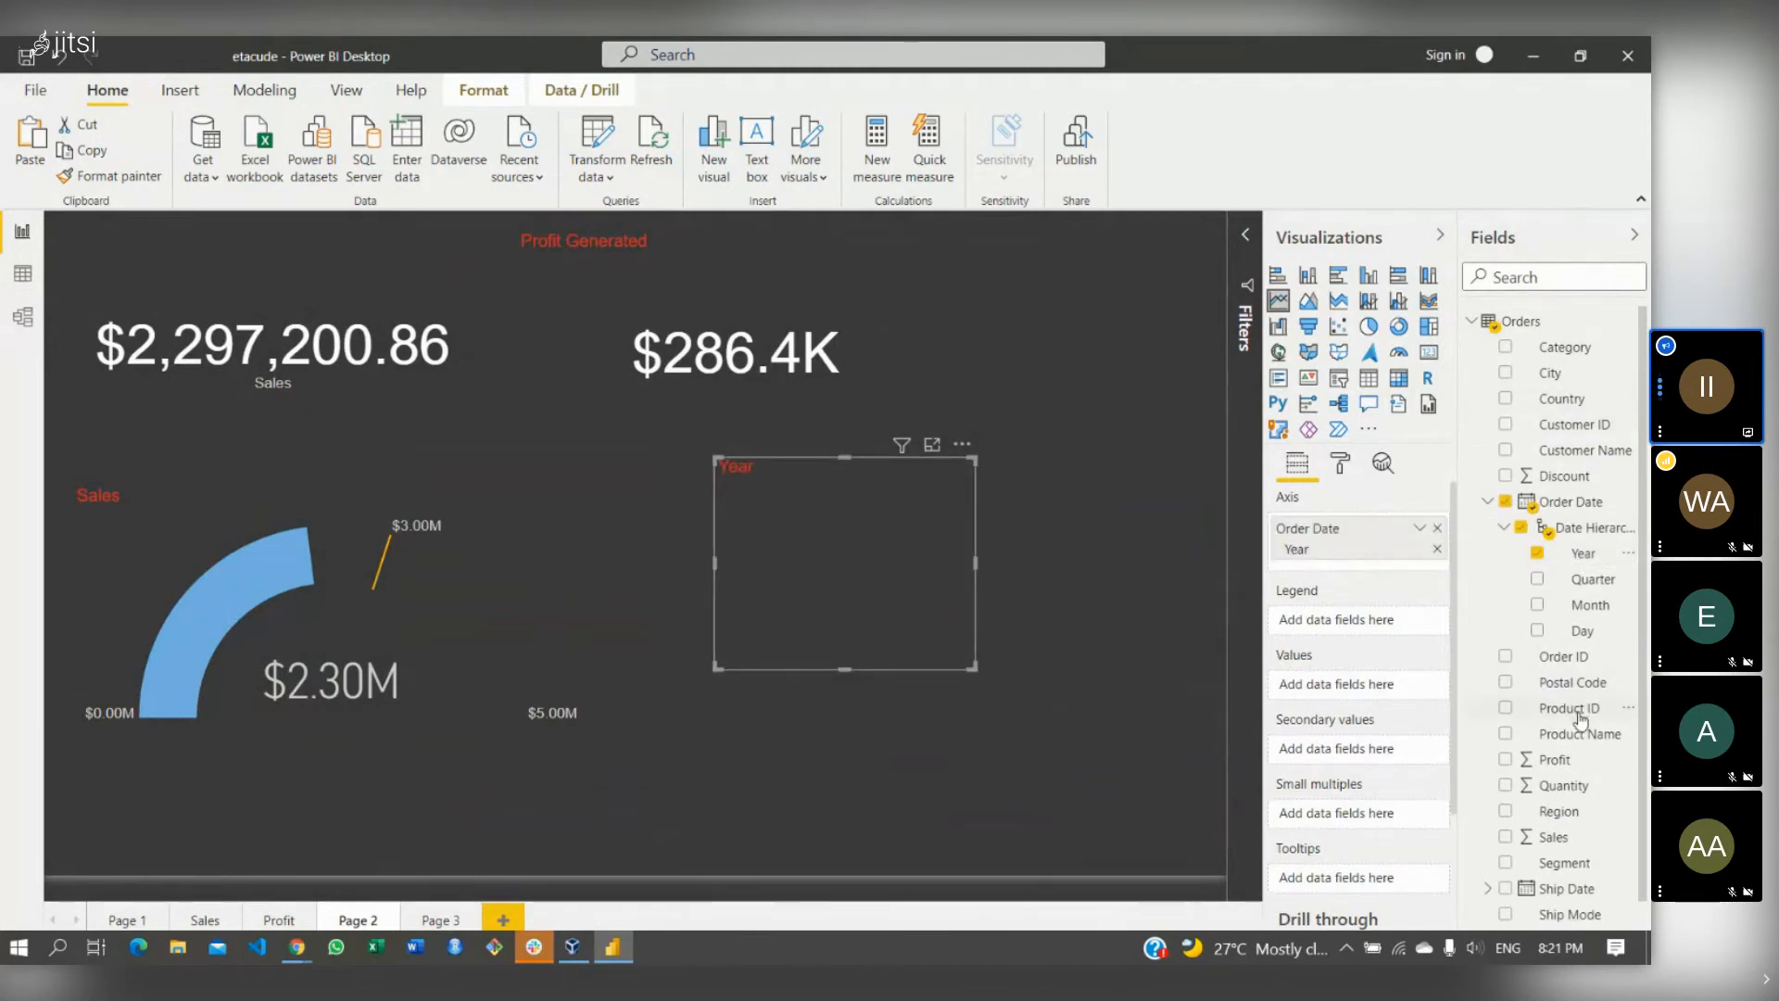
- Plot Sales as values and enlarge the chart, then replace Sales with Profit
drag(1553, 838, 1342, 688)
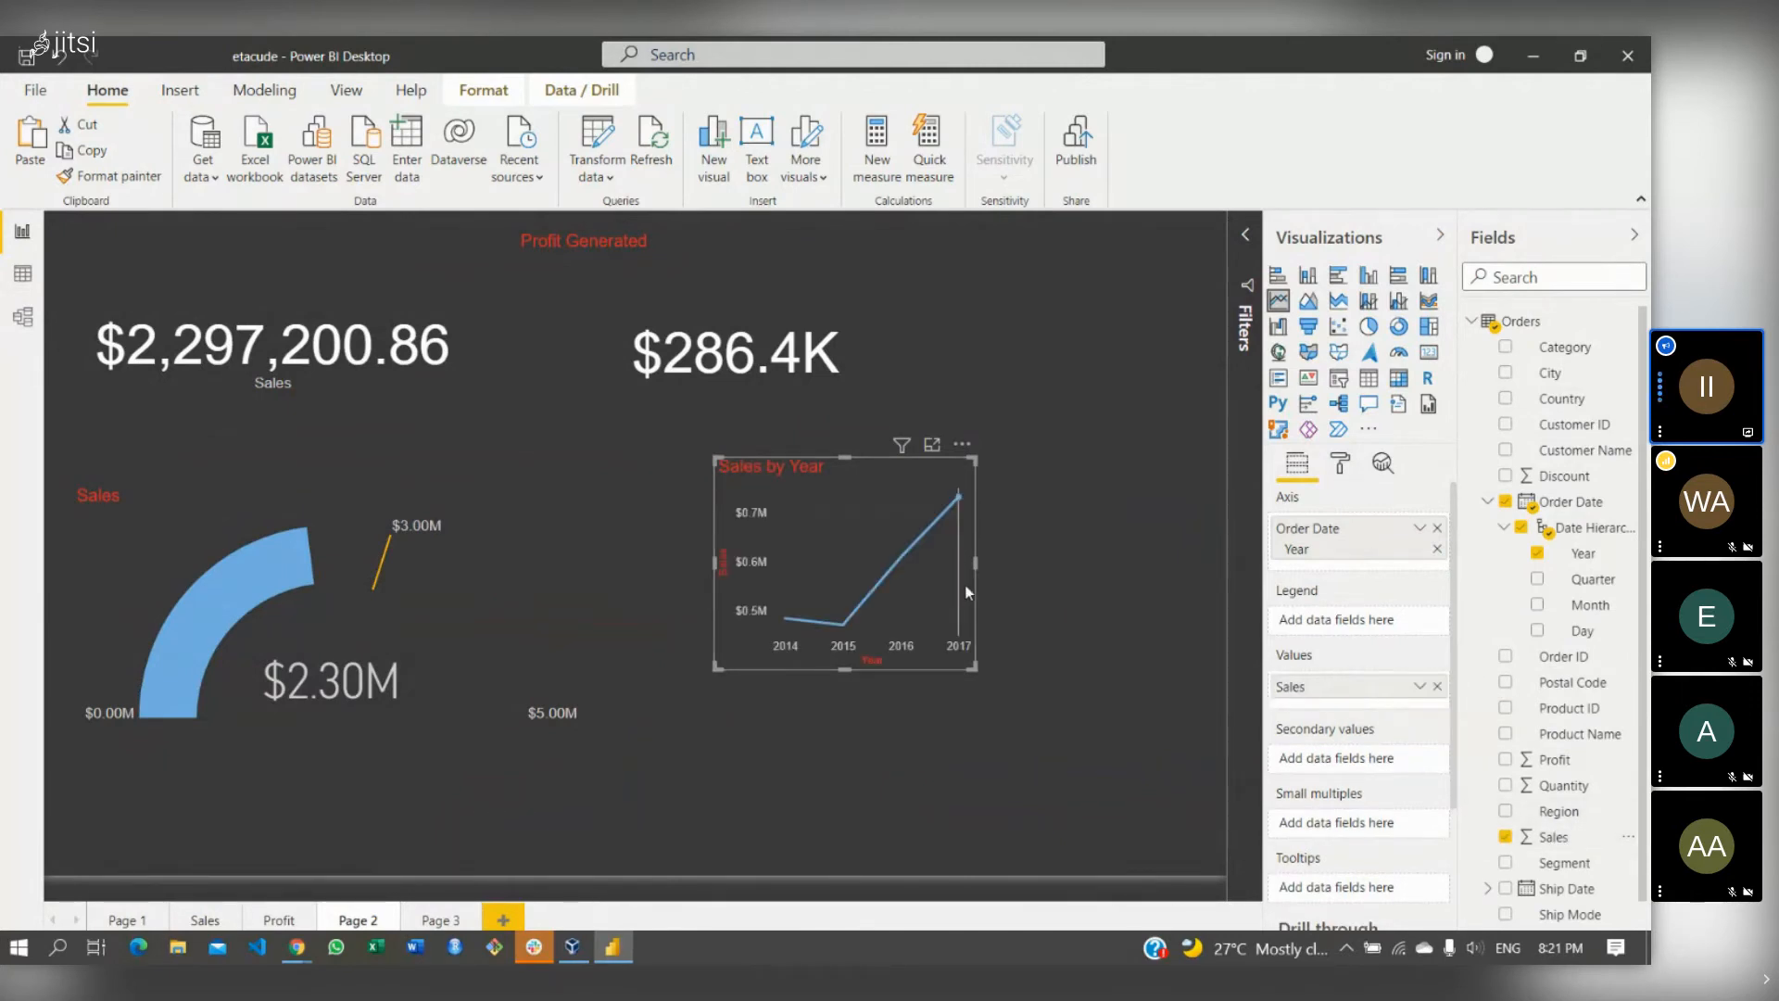
drag(1054, 672, 1099, 680)
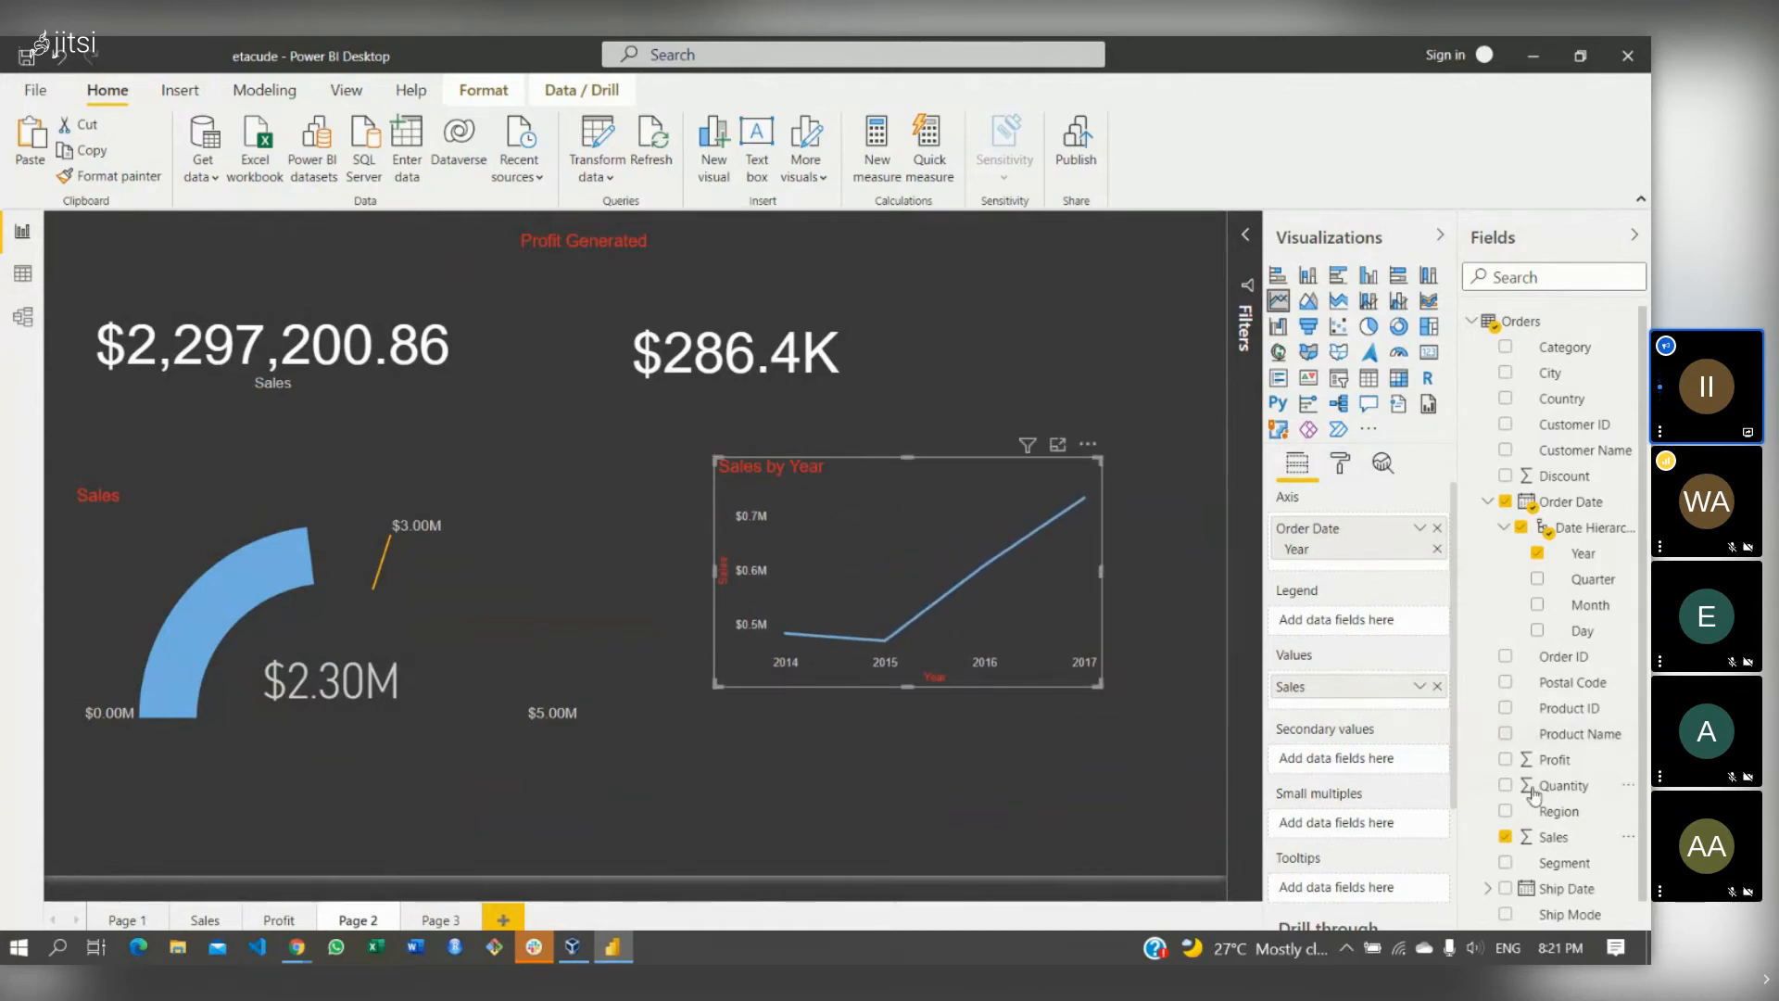
click(1437, 686)
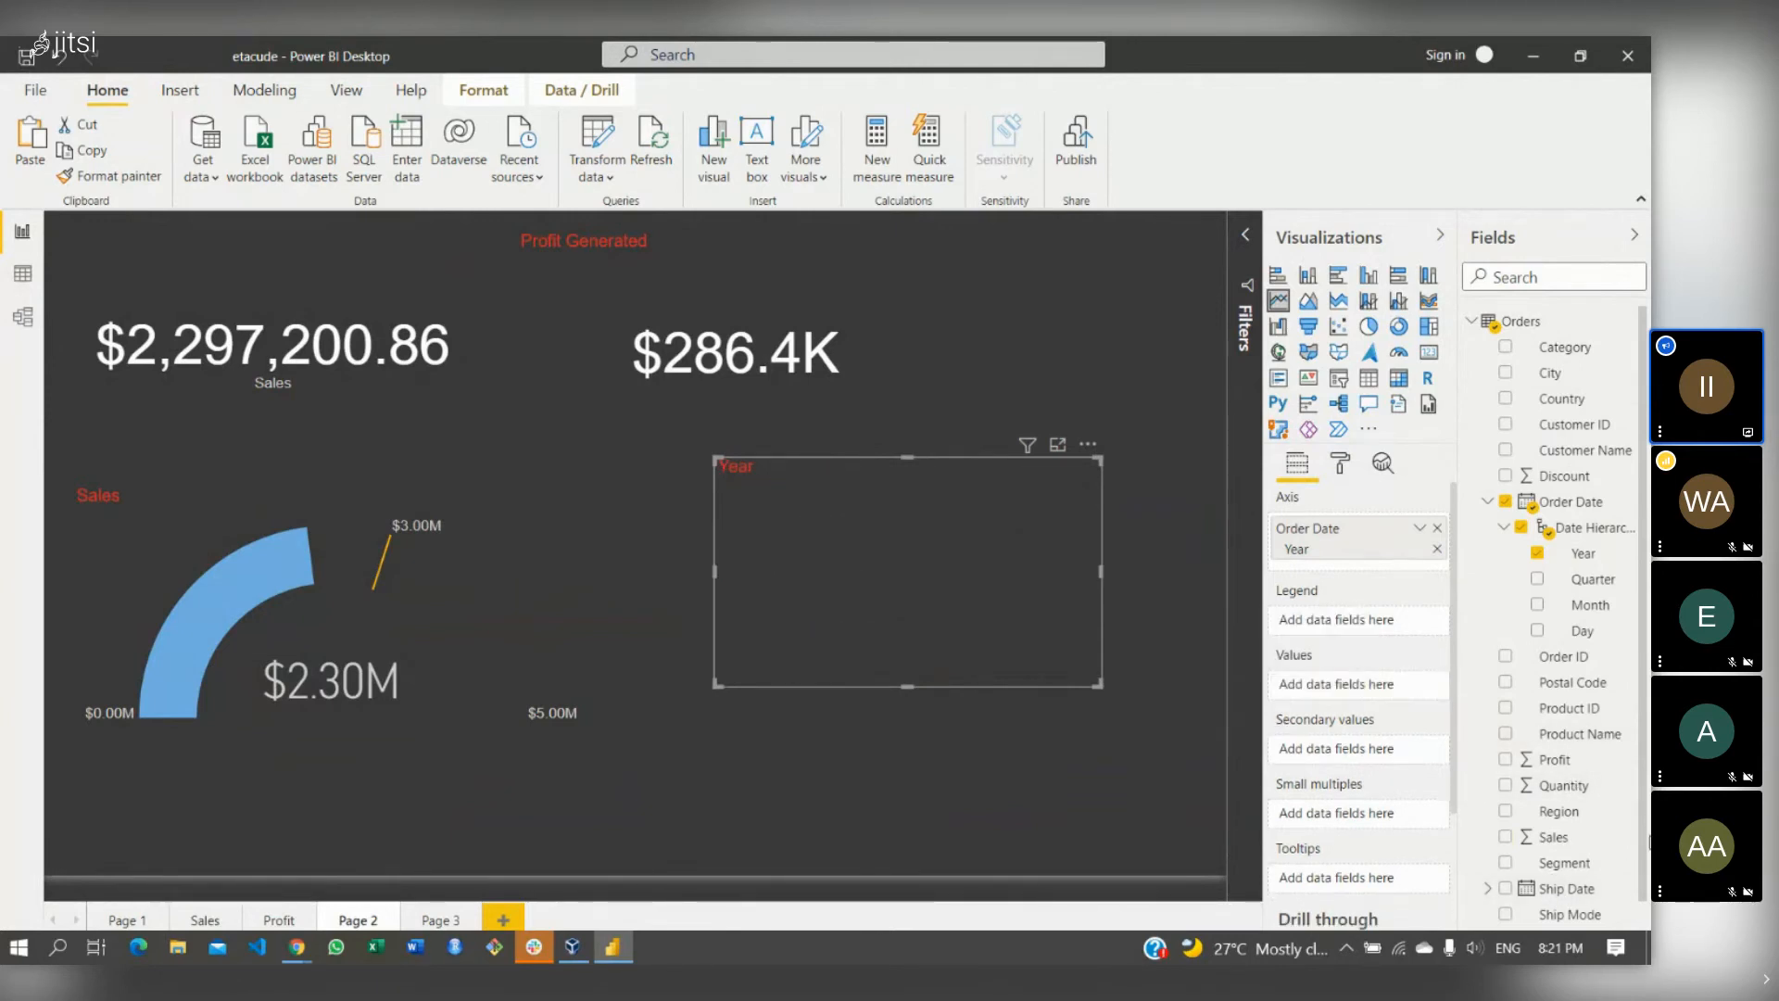
drag(1570, 761, 1352, 684)
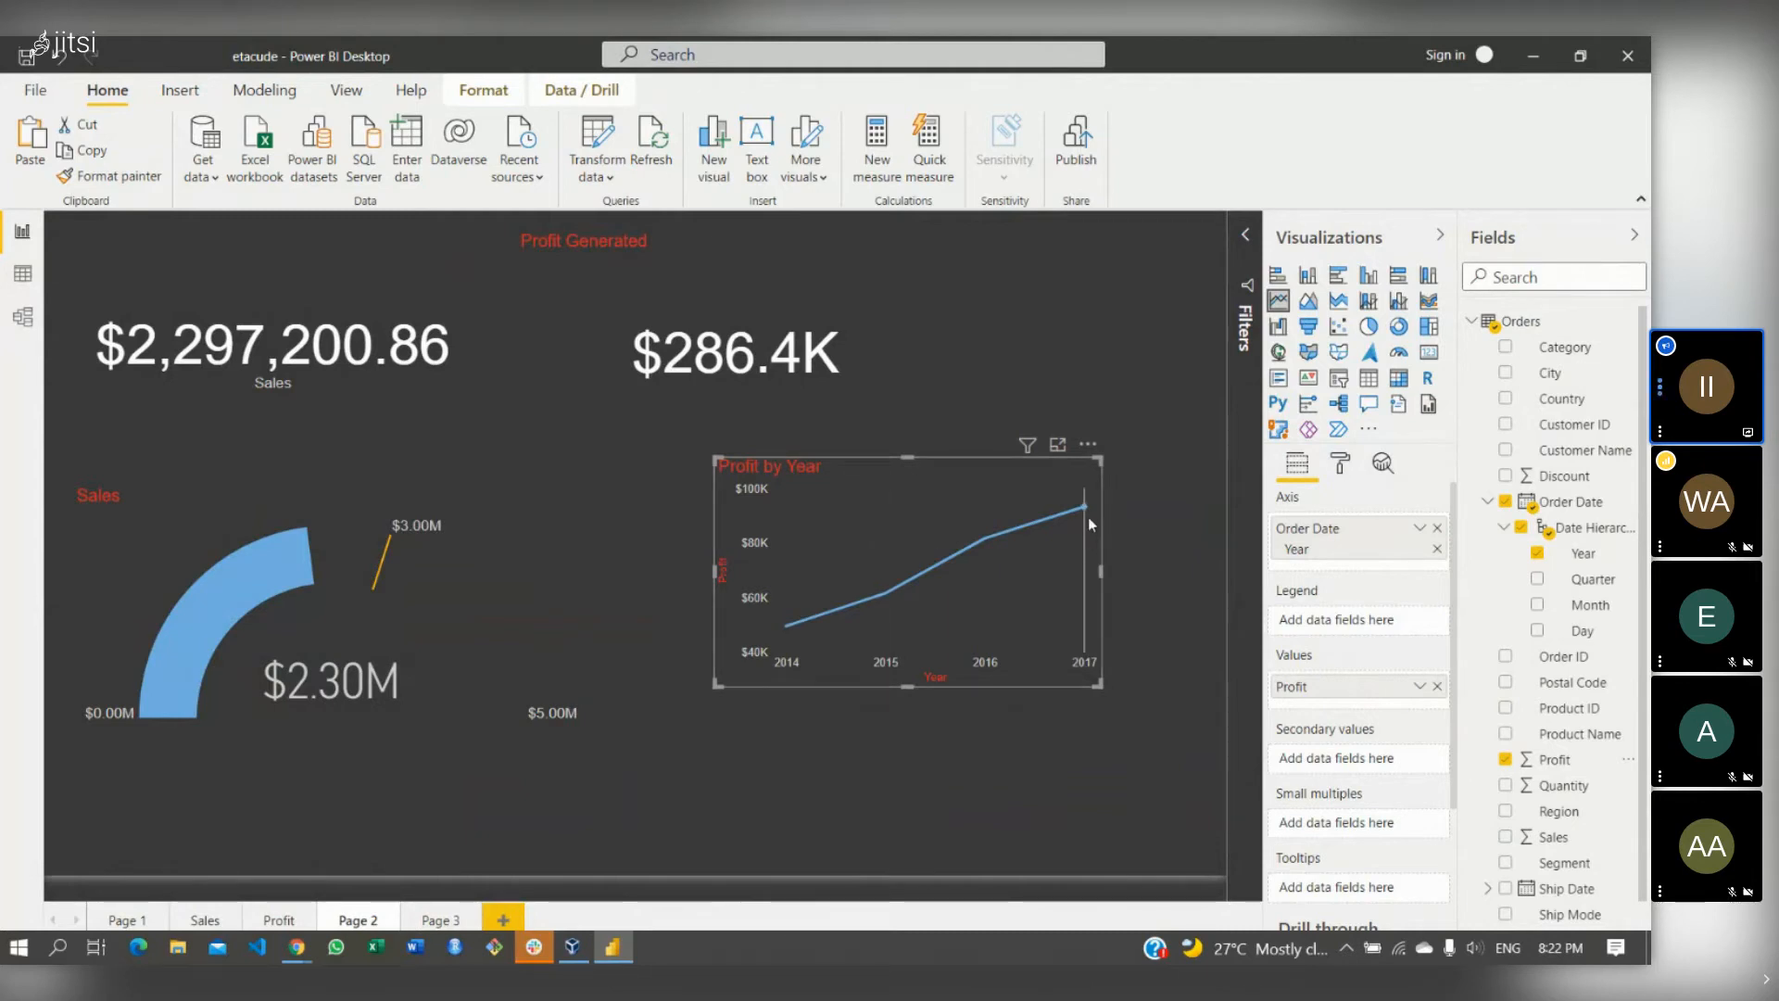
- Add a forecast to the Profit by Year chart from the Analytics pane
mouse_move(1088, 515)
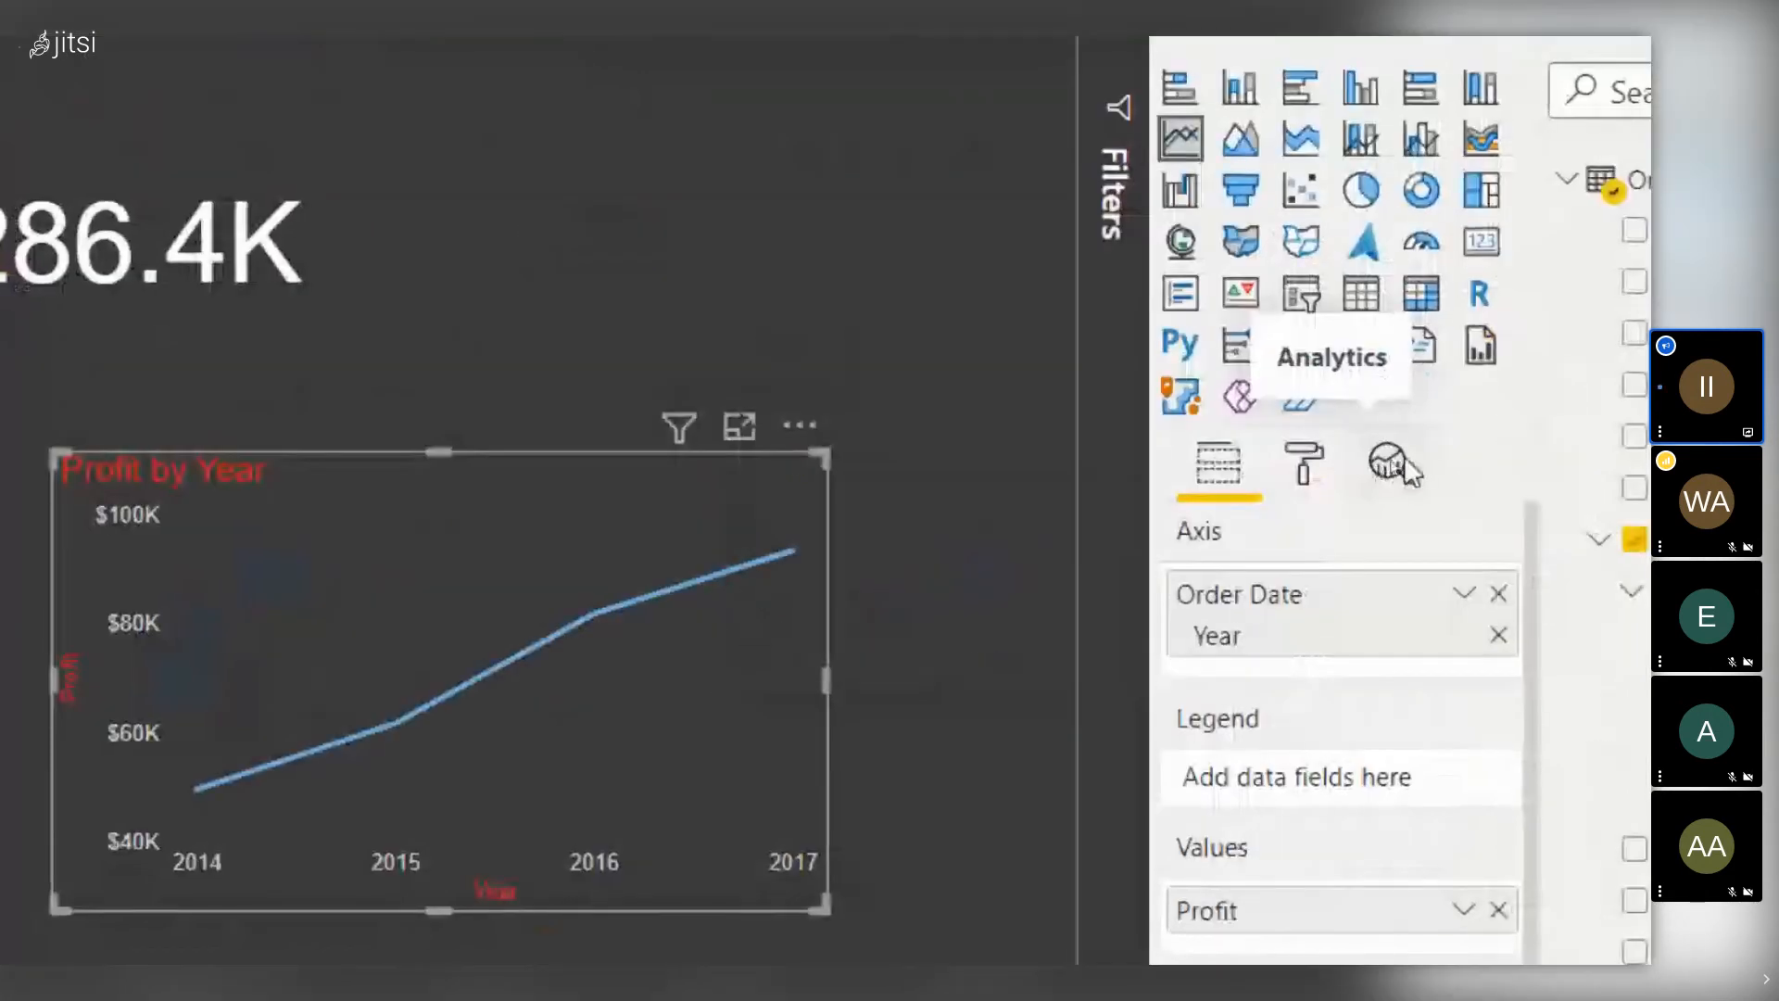
click(1387, 469)
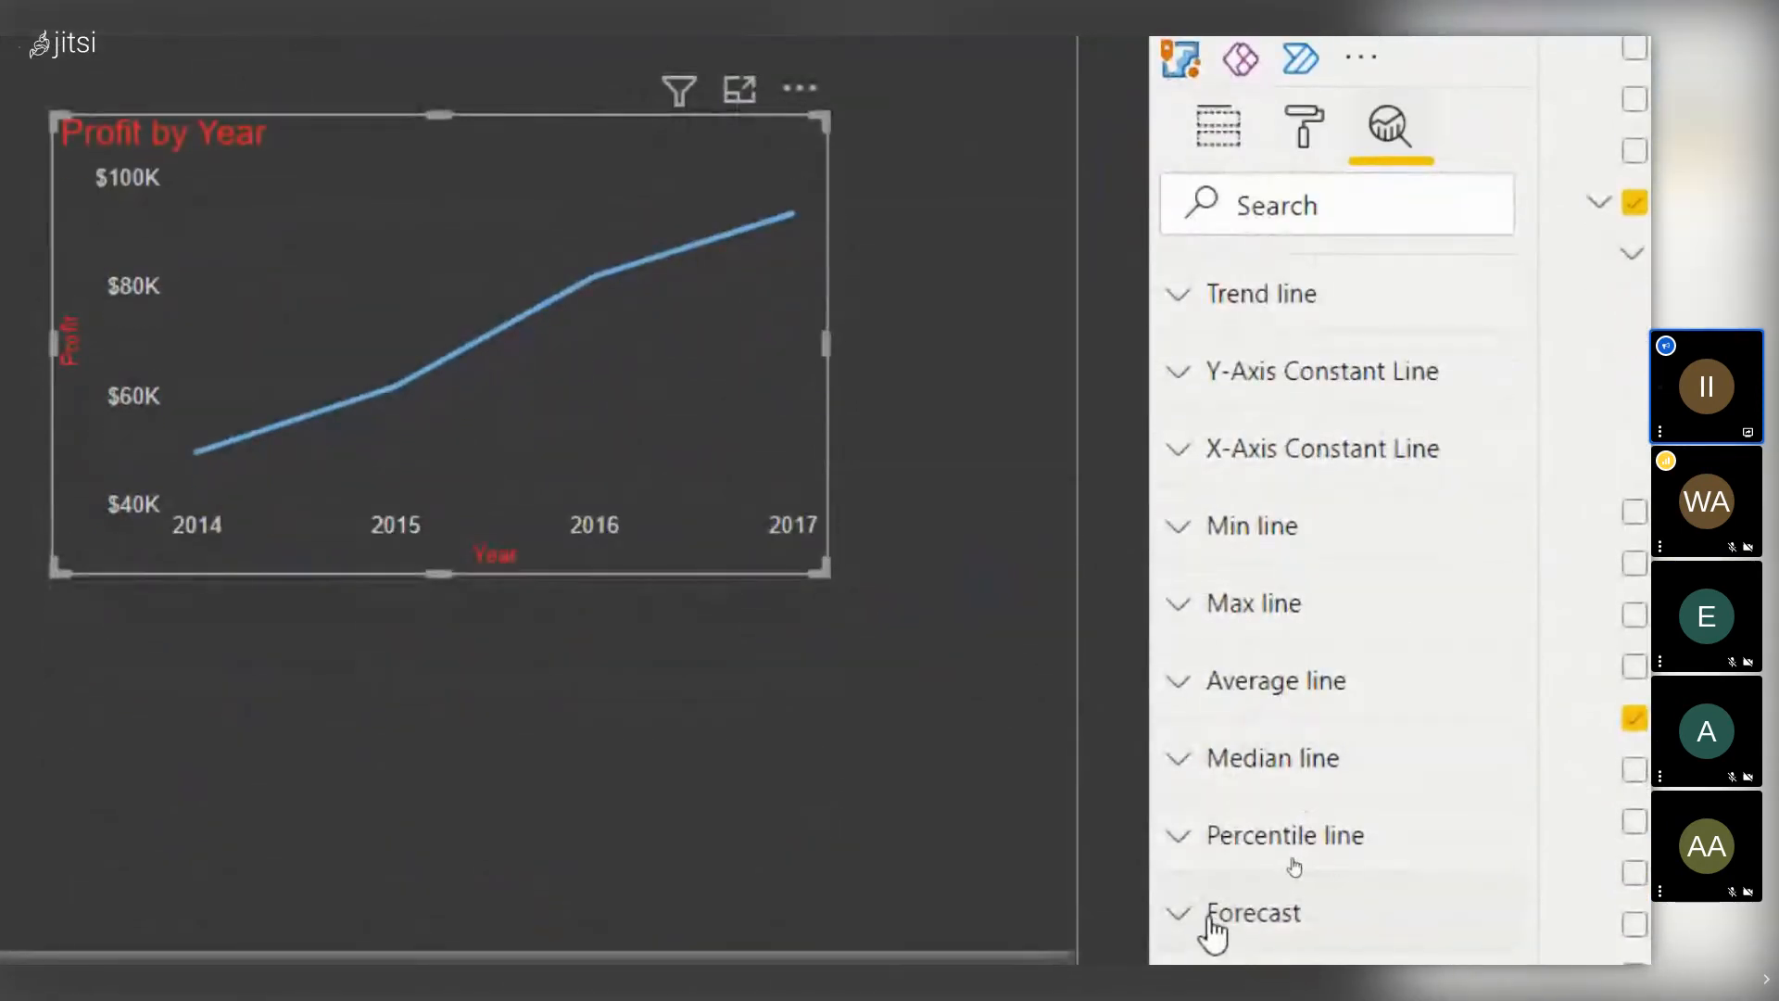
click(1182, 919)
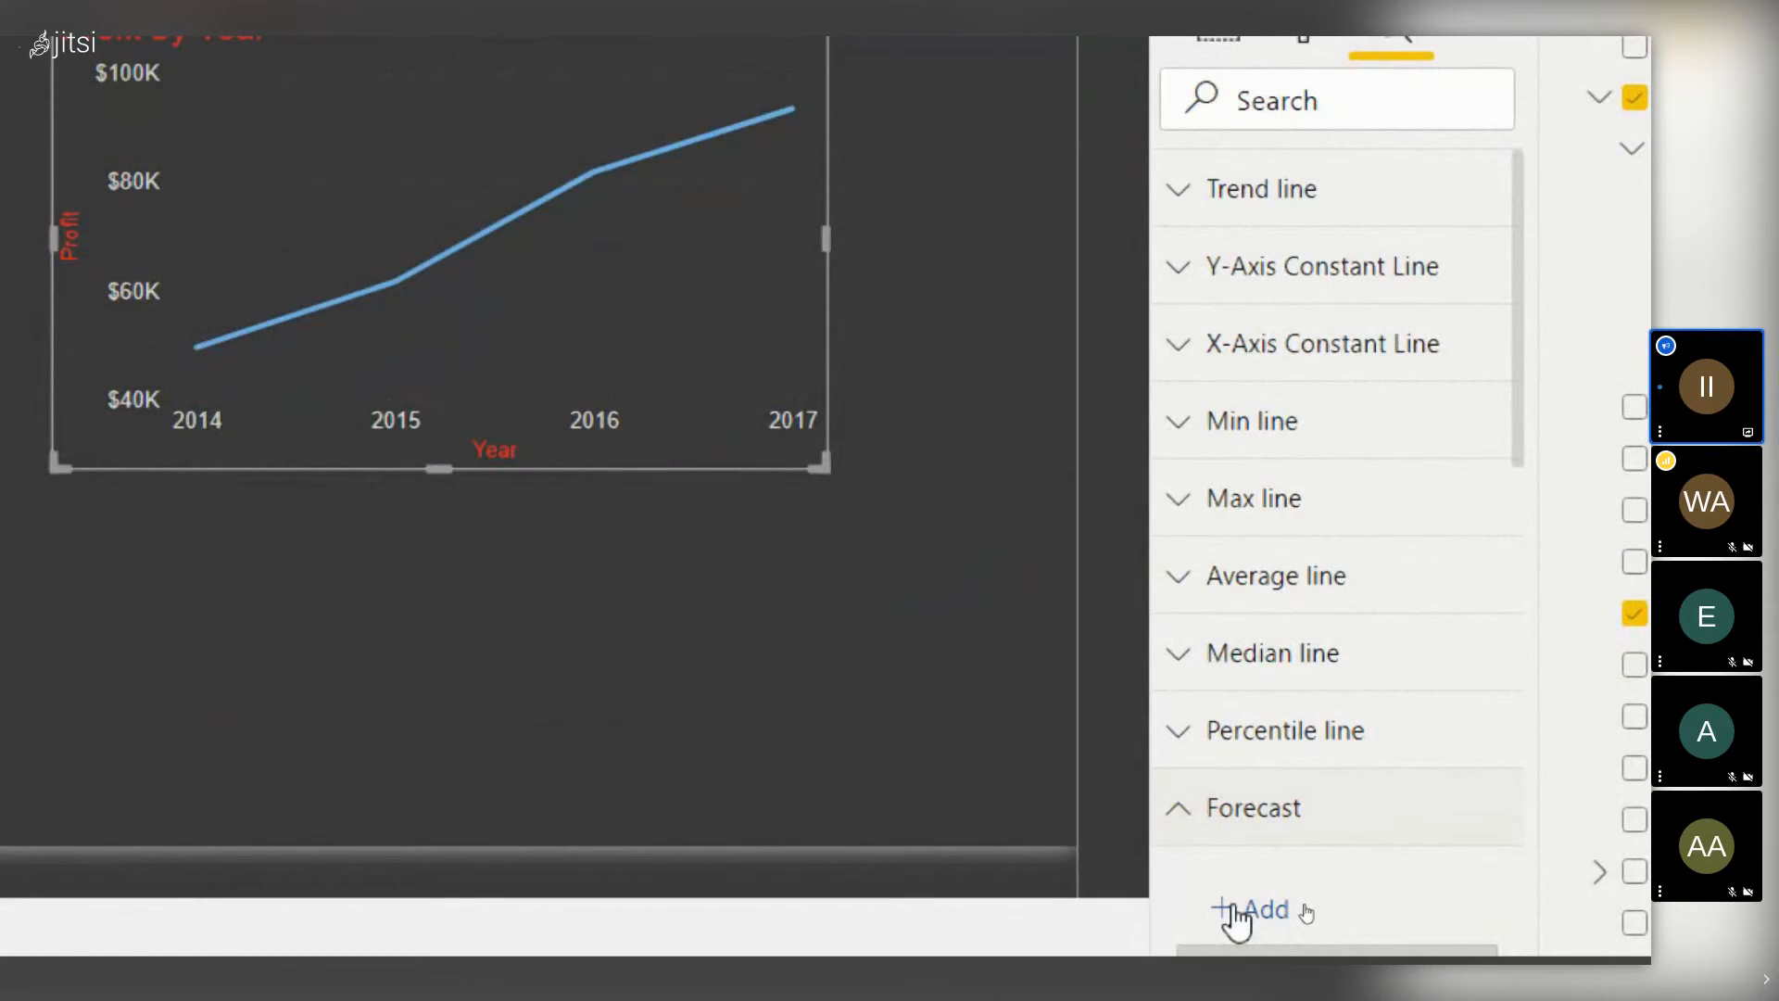
click(1241, 910)
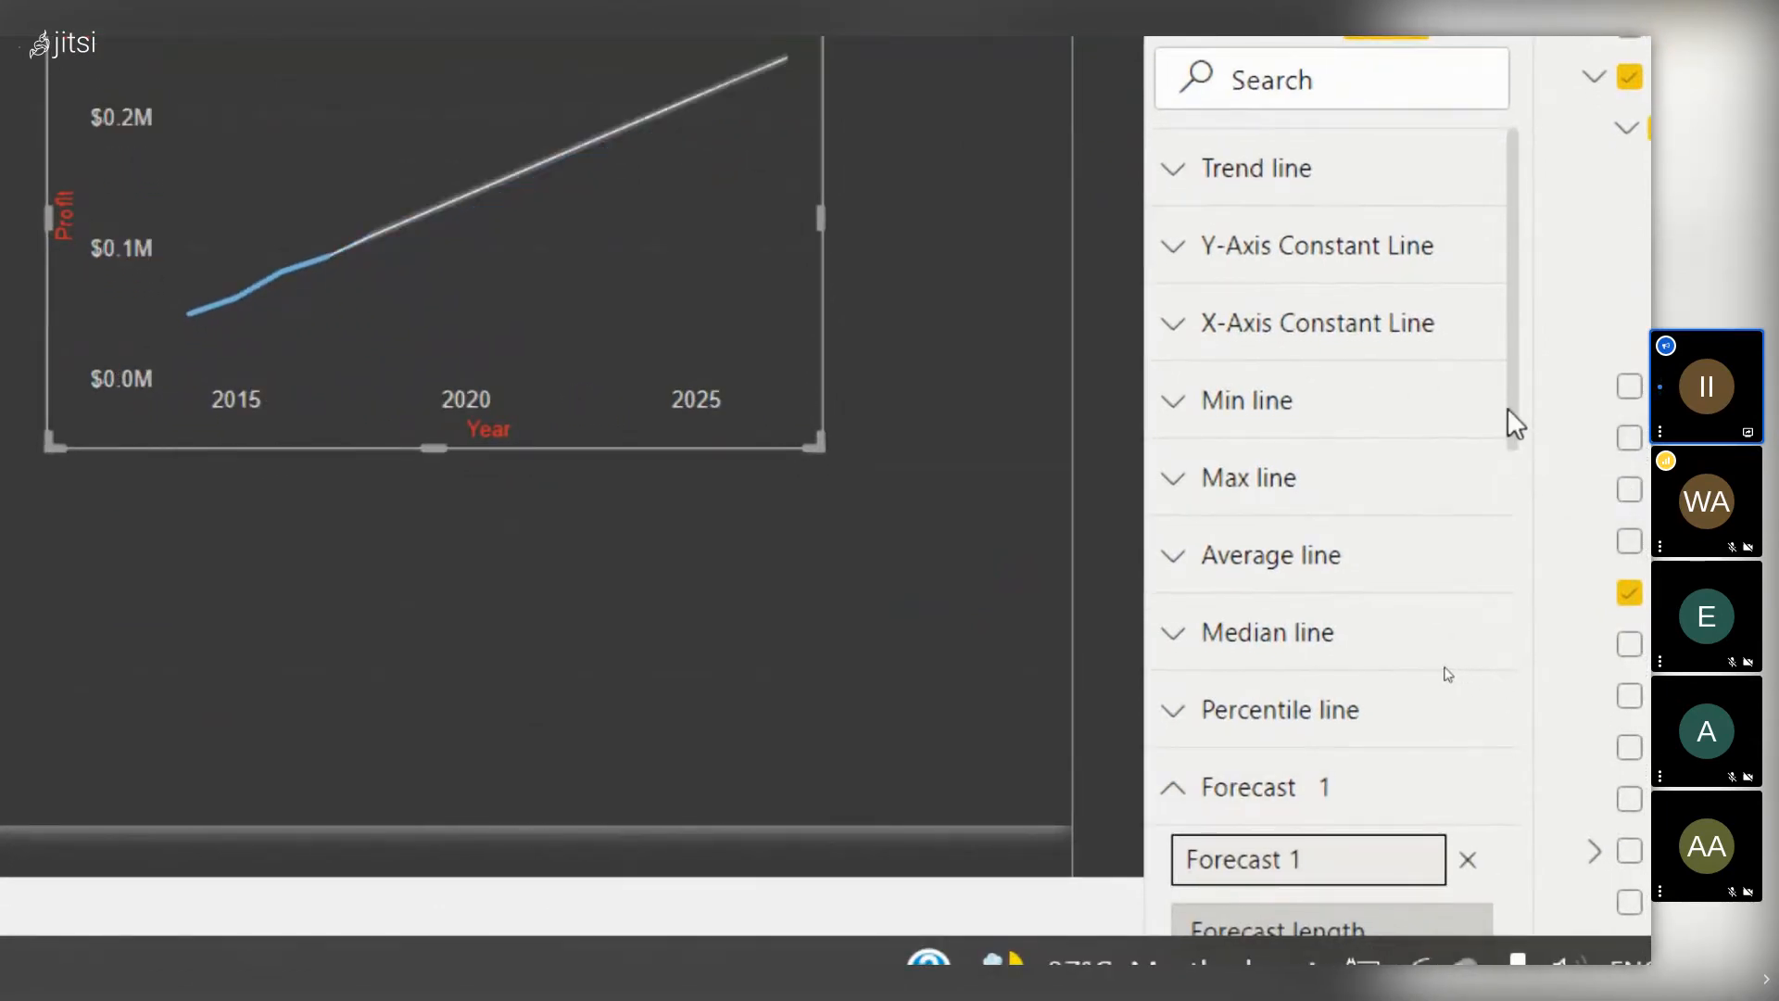
- Change the forecast length from 10 to 5
drag(1508, 410, 1524, 442)
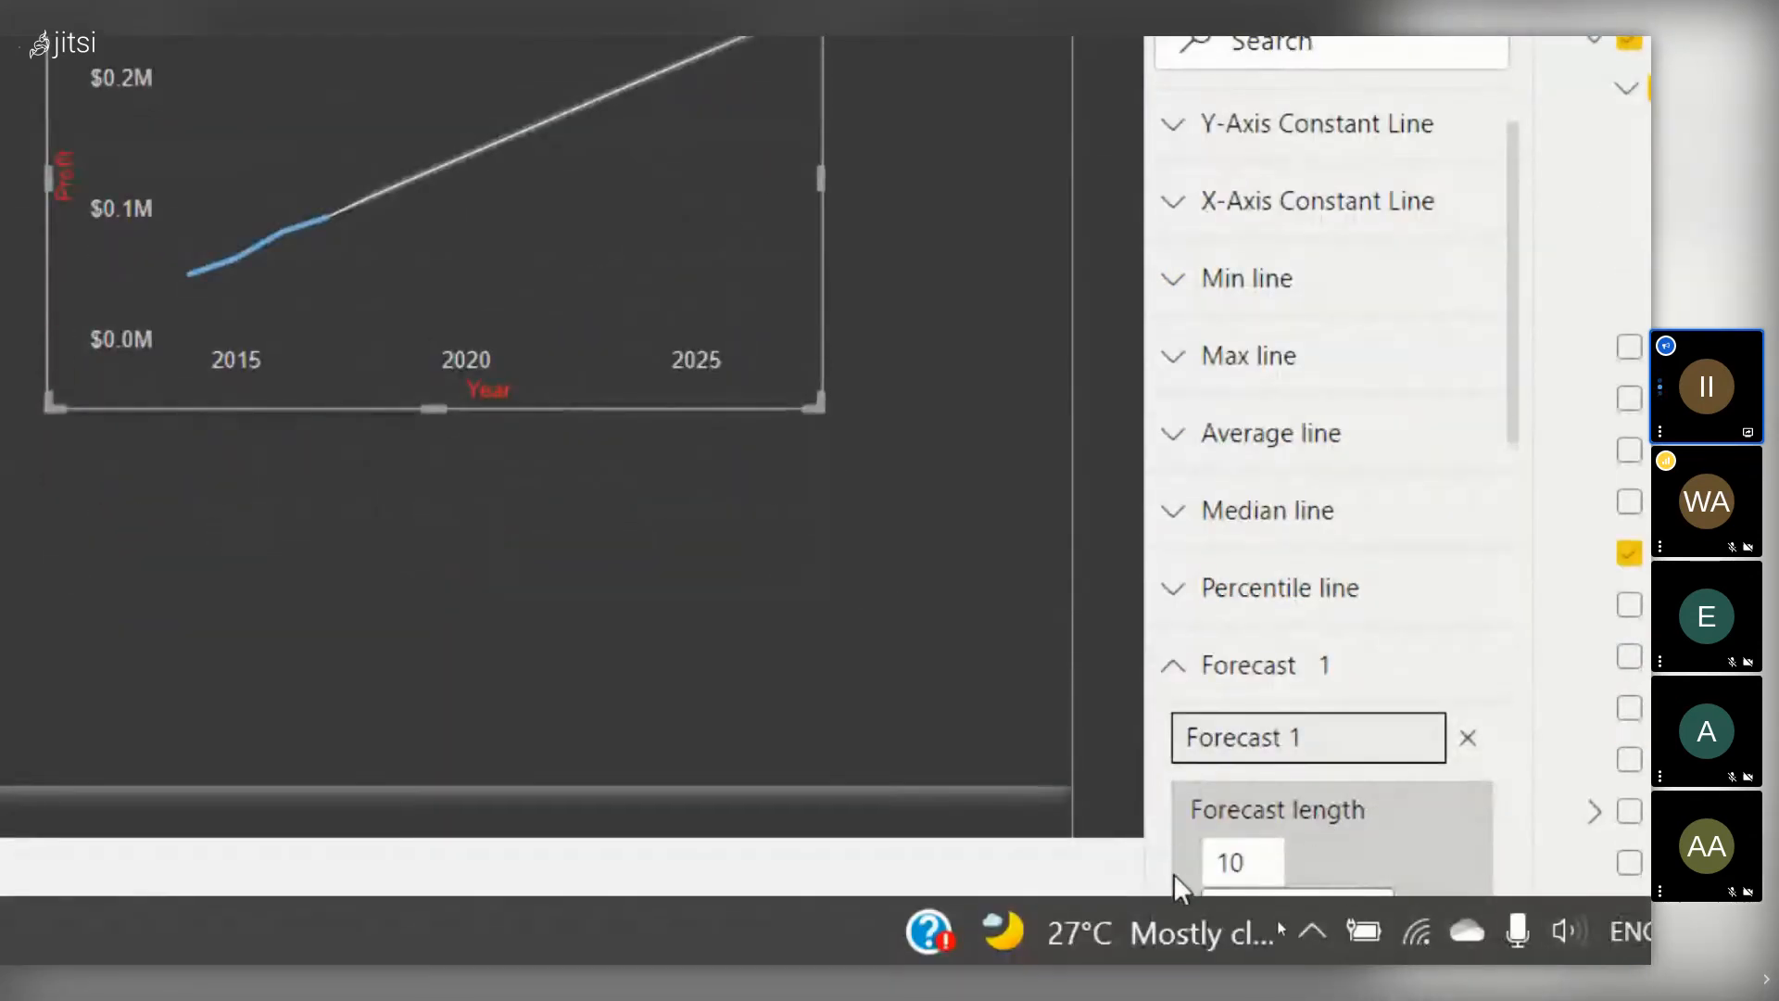
click(1242, 871)
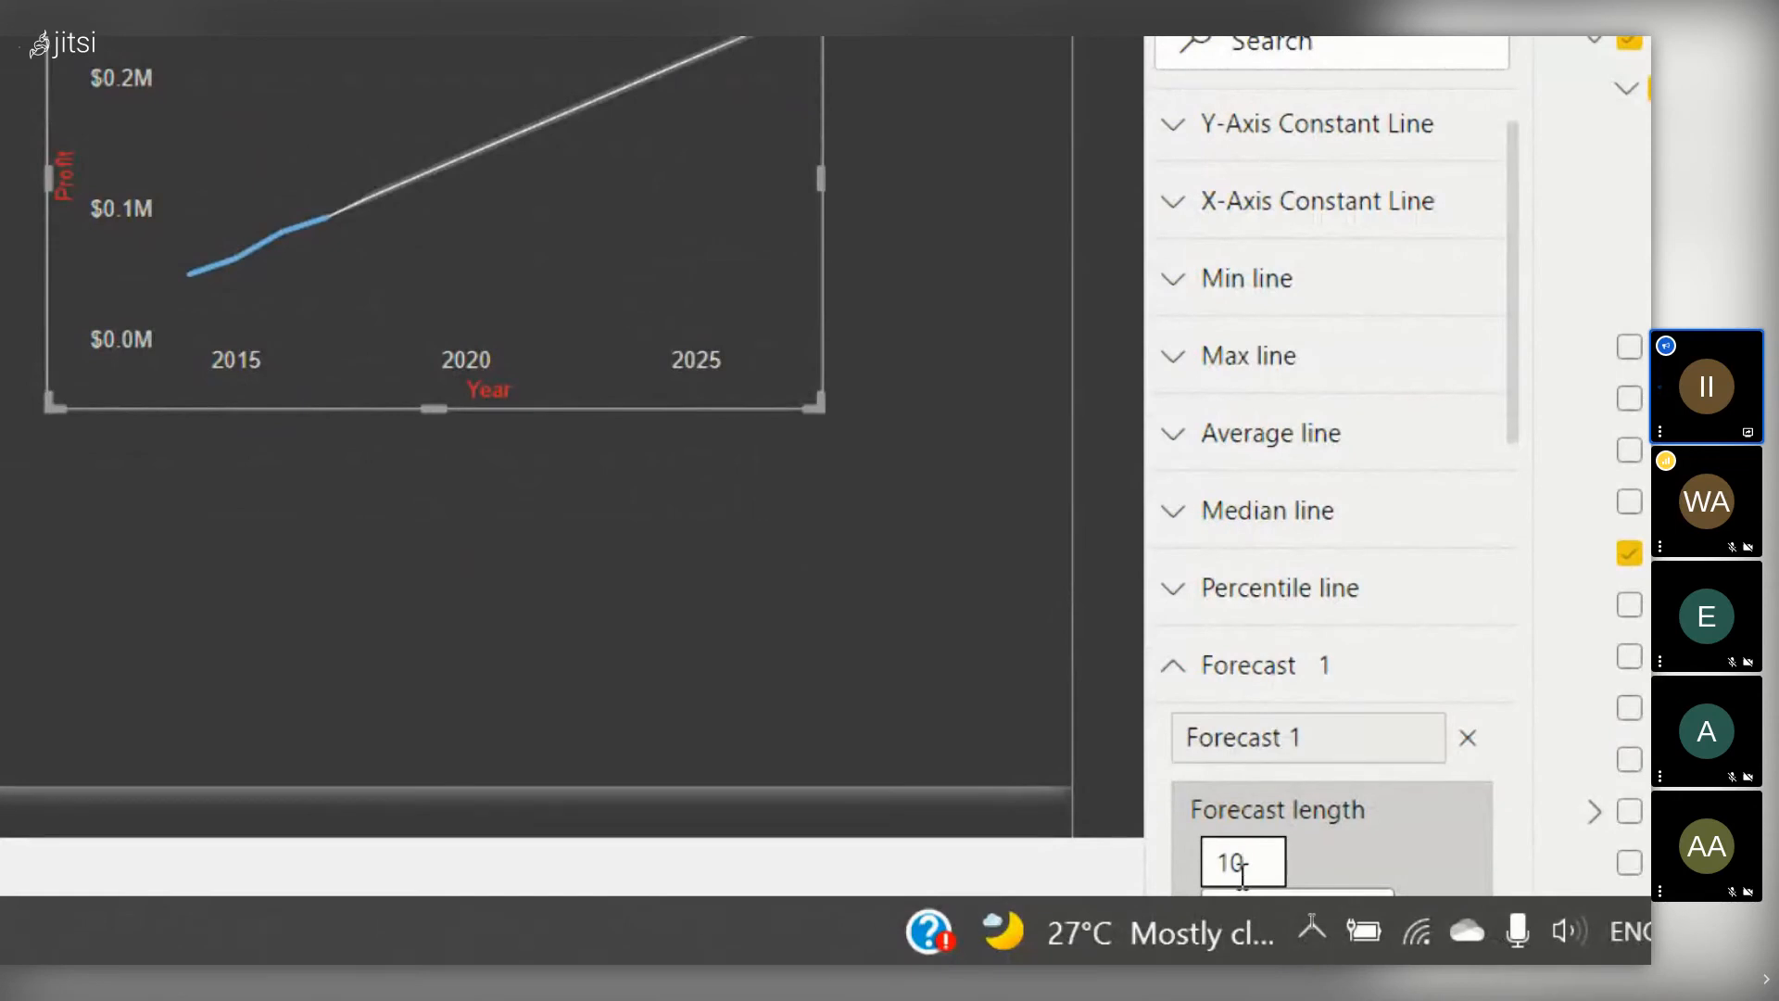
key(BackSpace)
key(BackSpace)
text(5)
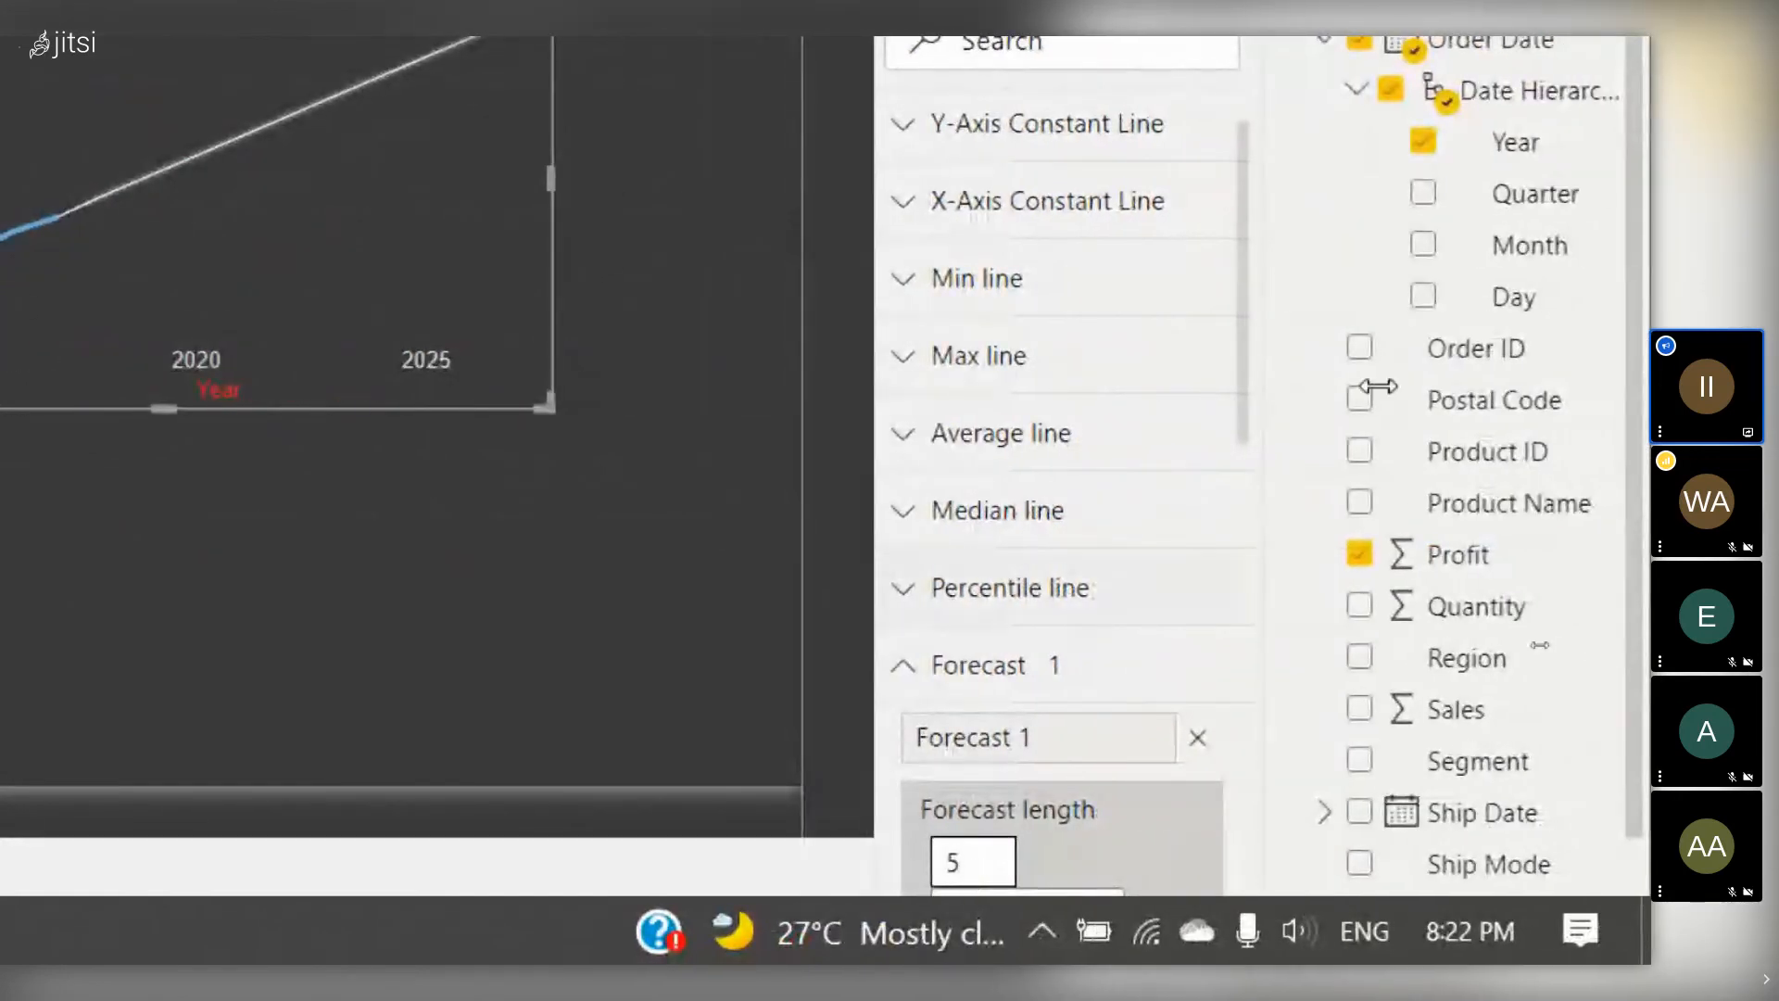
drag(1242, 276, 1250, 655)
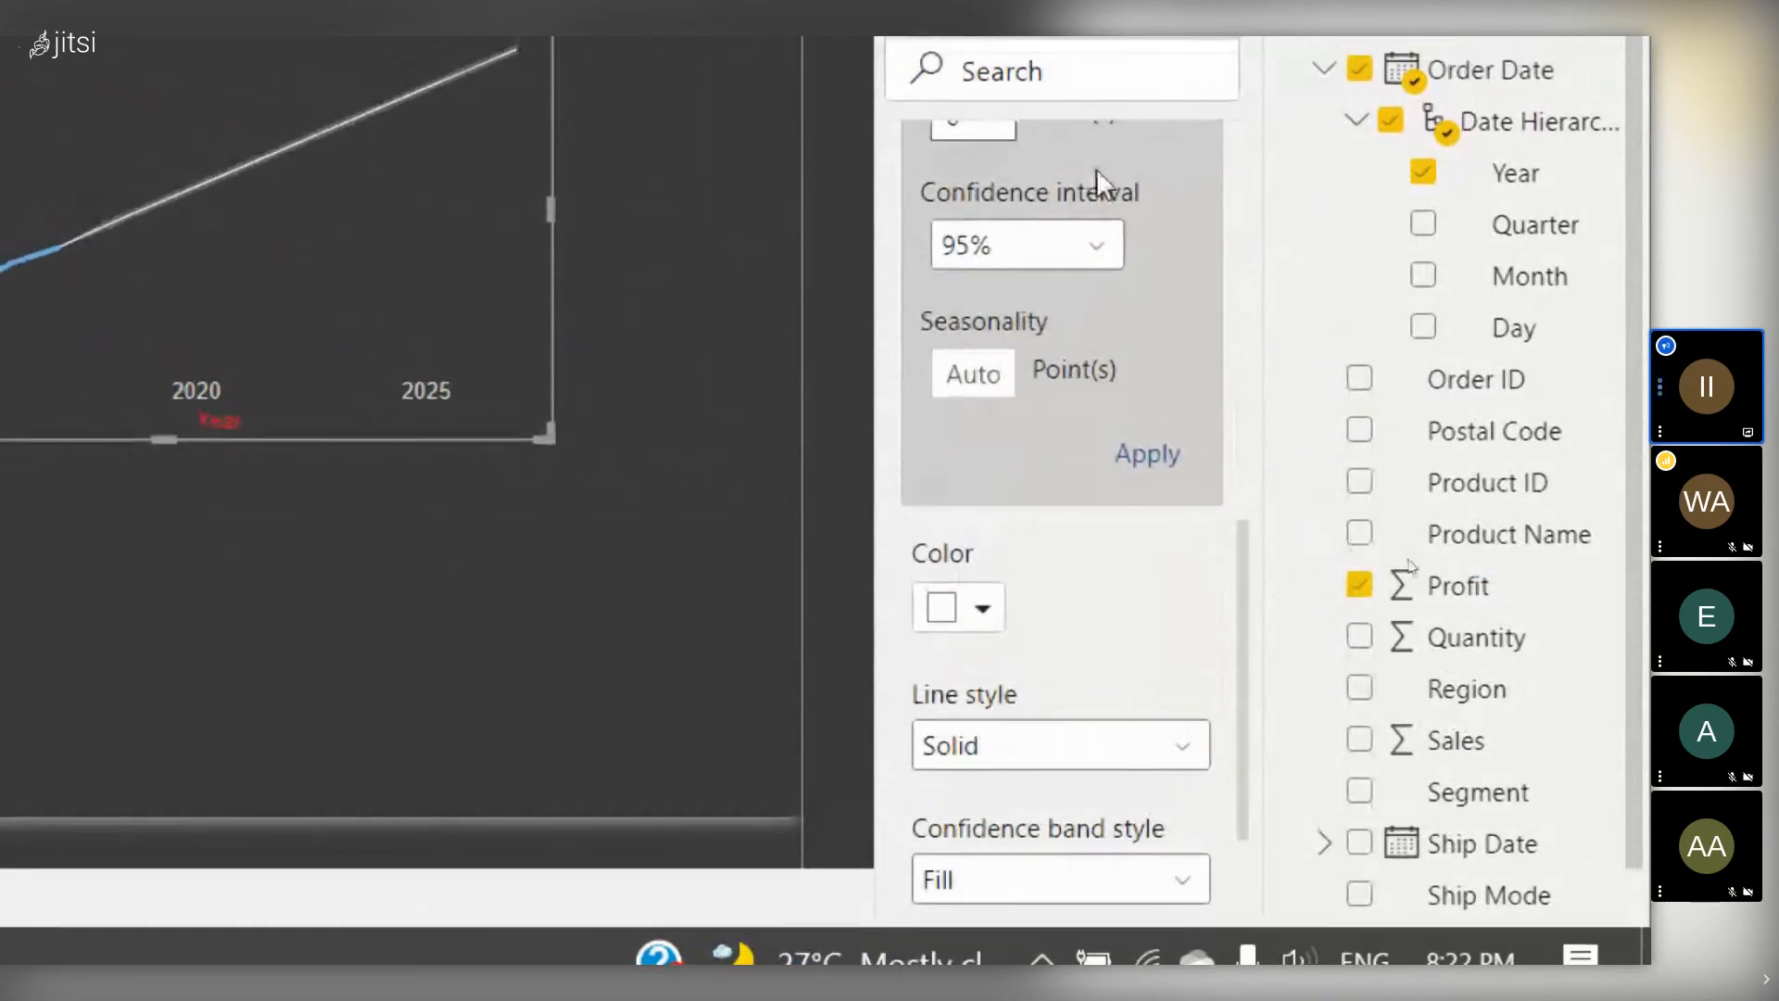
- Apply the 5-period forecast, show the chart's fields, and open Orders in Power Query Editor
click(1164, 458)
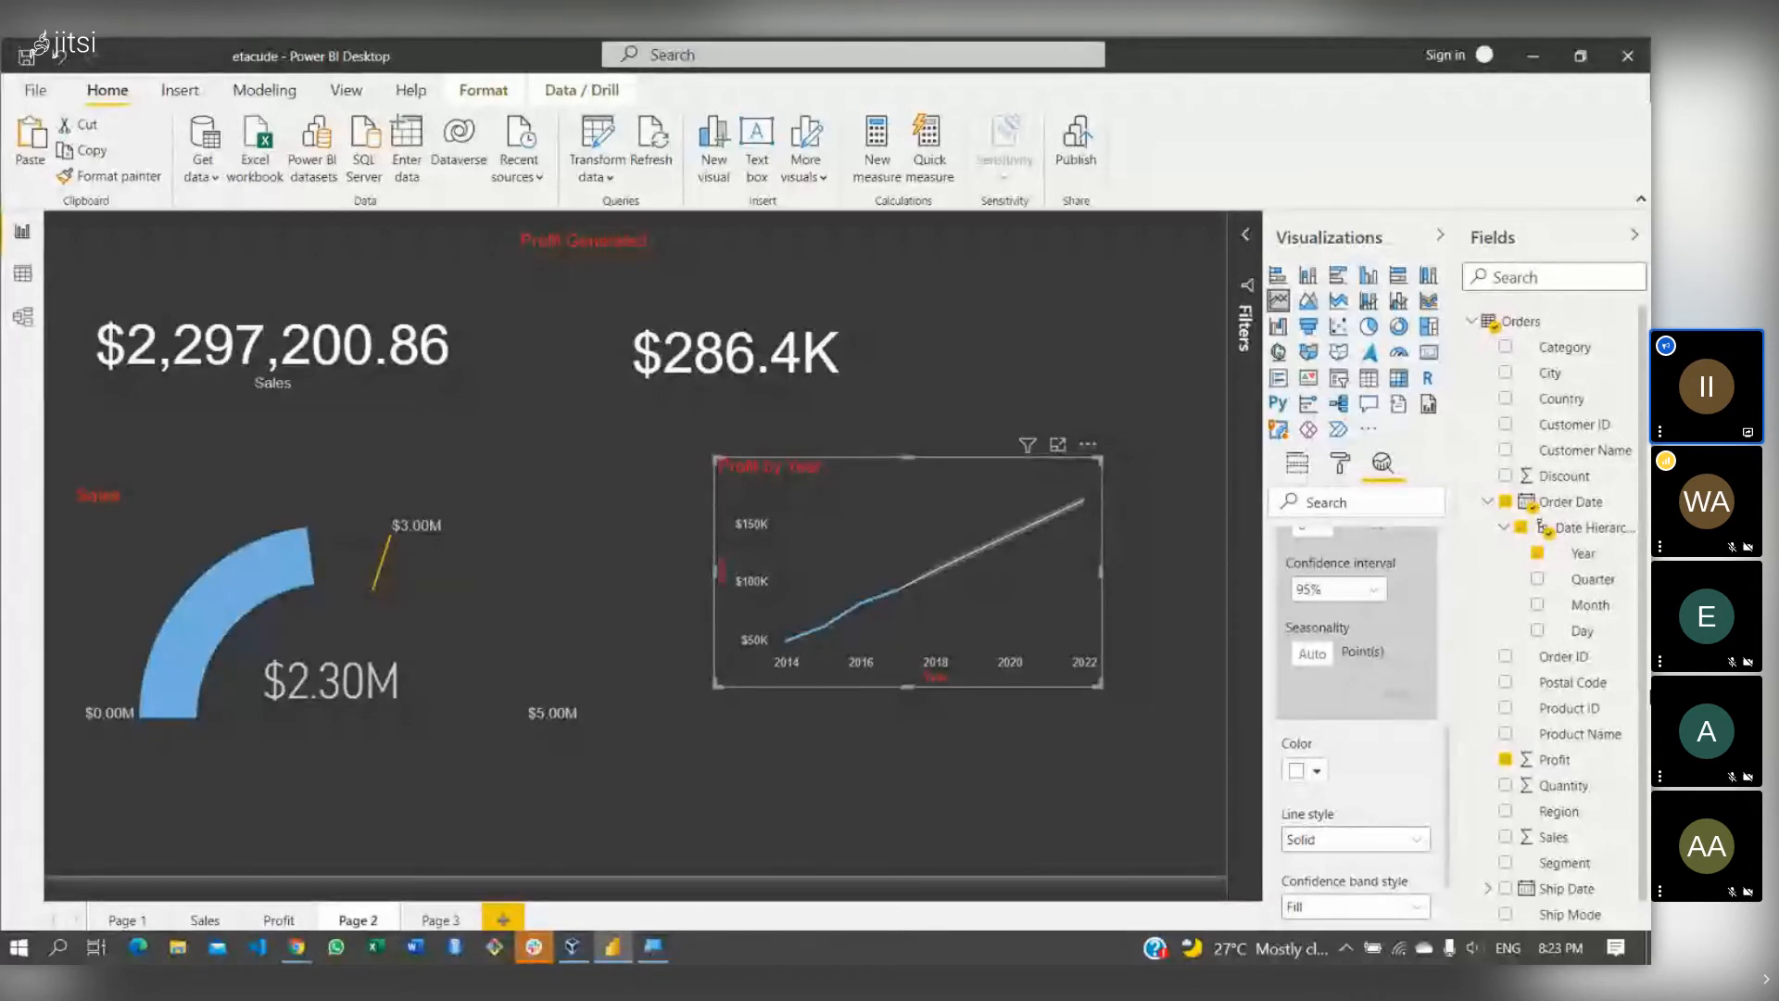
click(1307, 465)
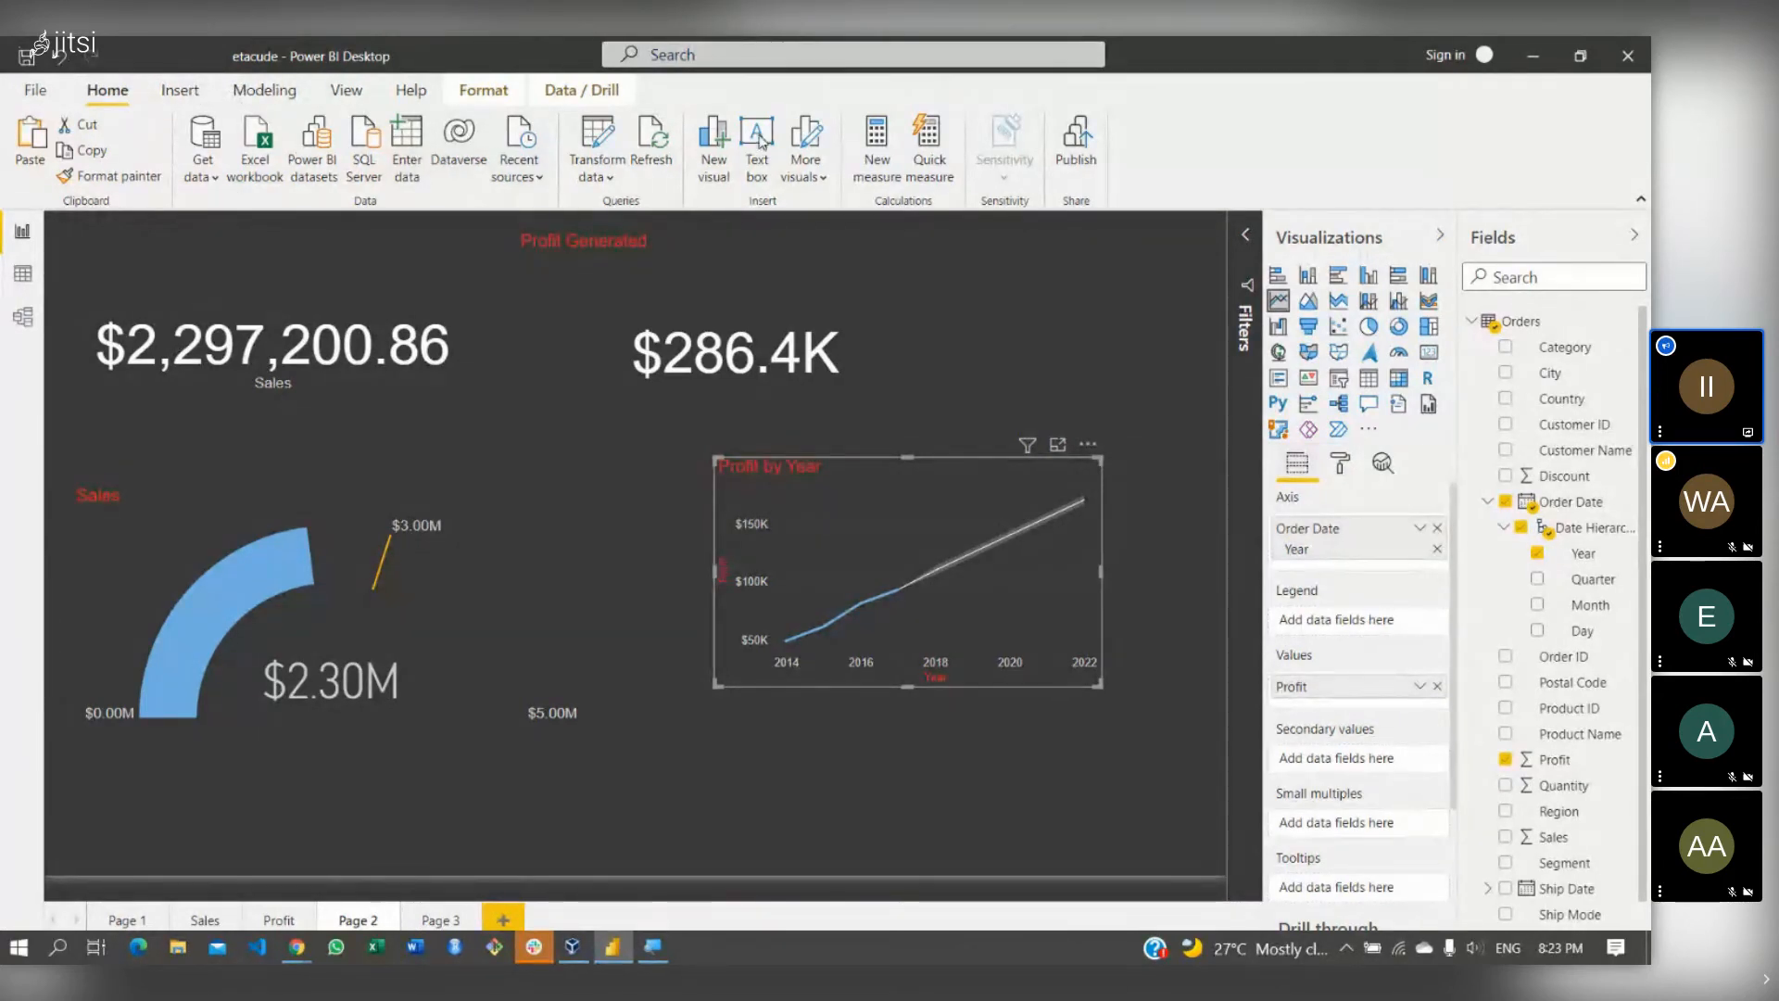
click(614, 152)
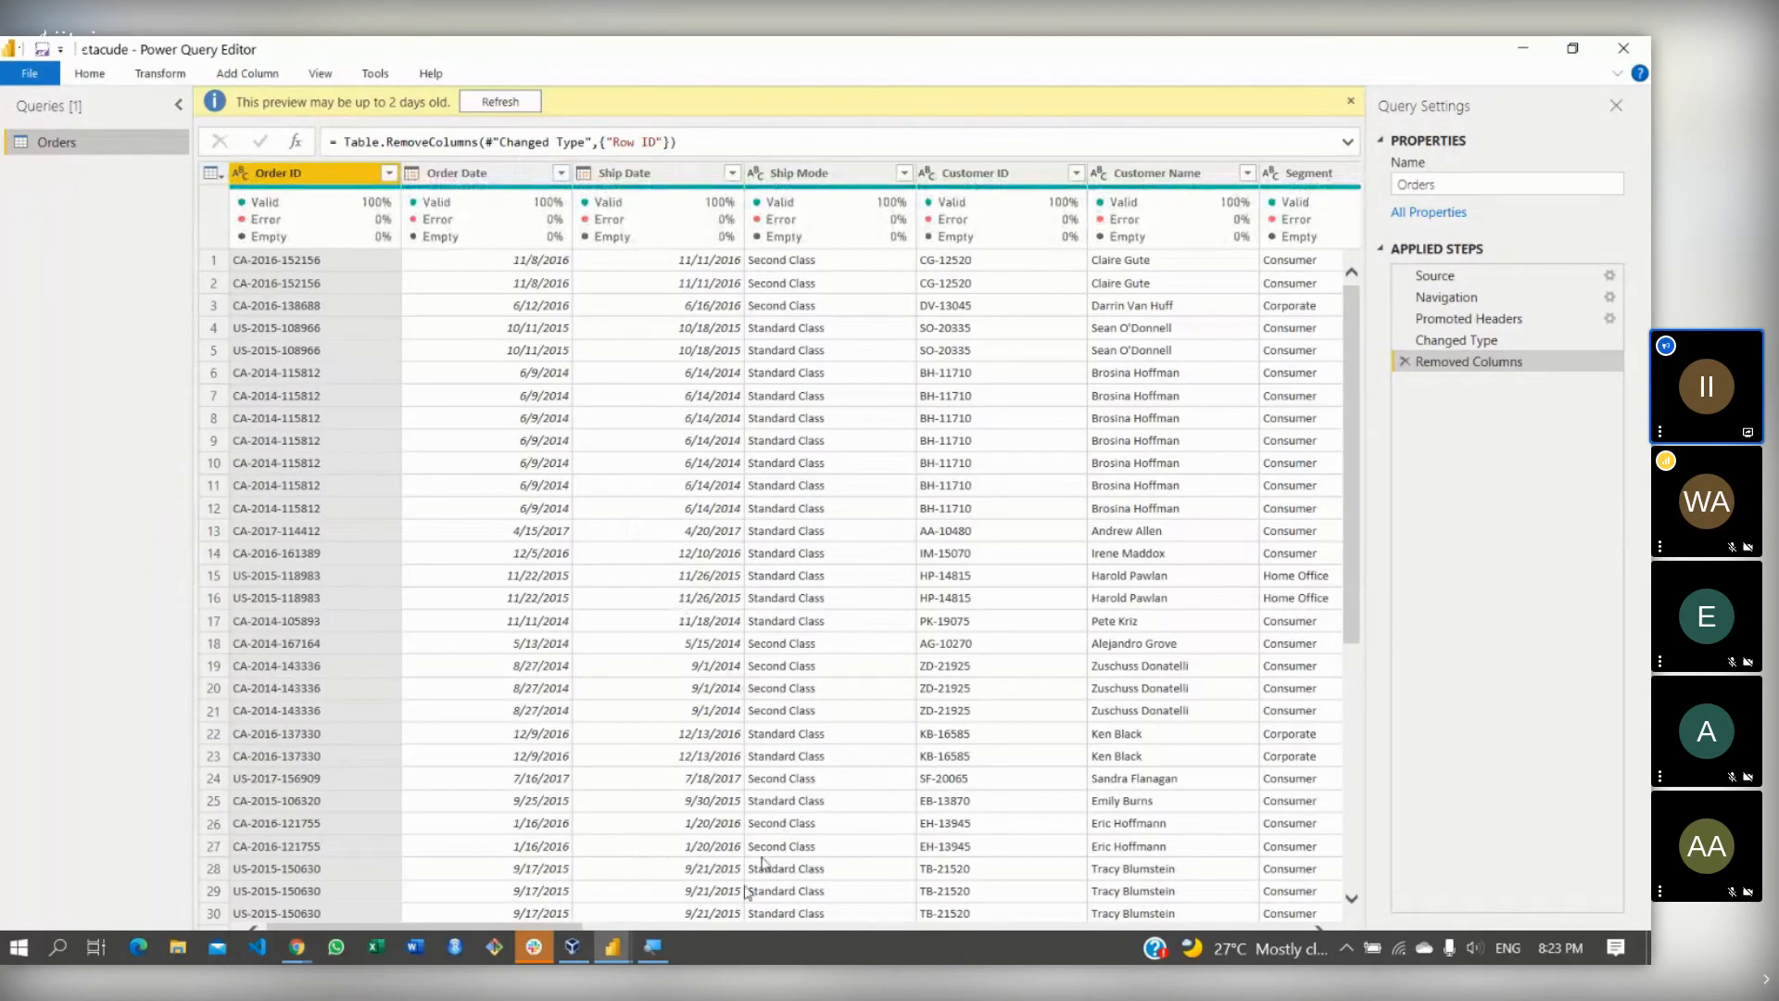
click(676, 925)
drag(655, 929, 854, 928)
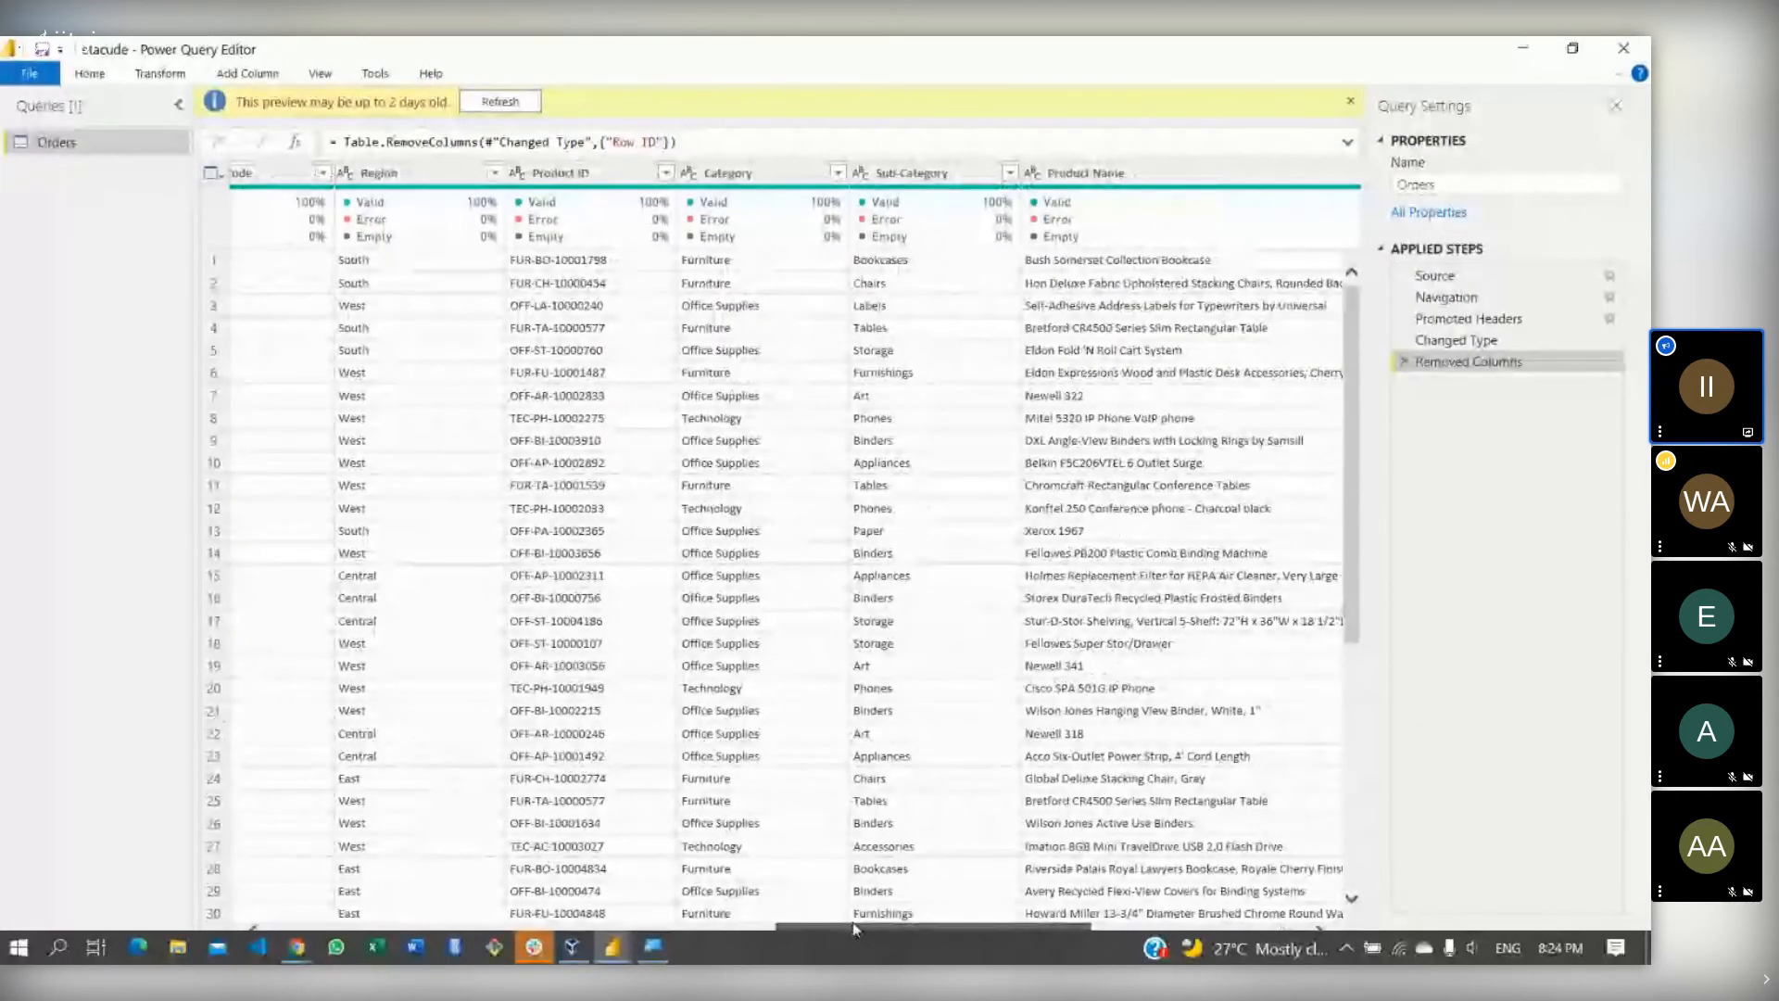
drag(852, 921, 268, 878)
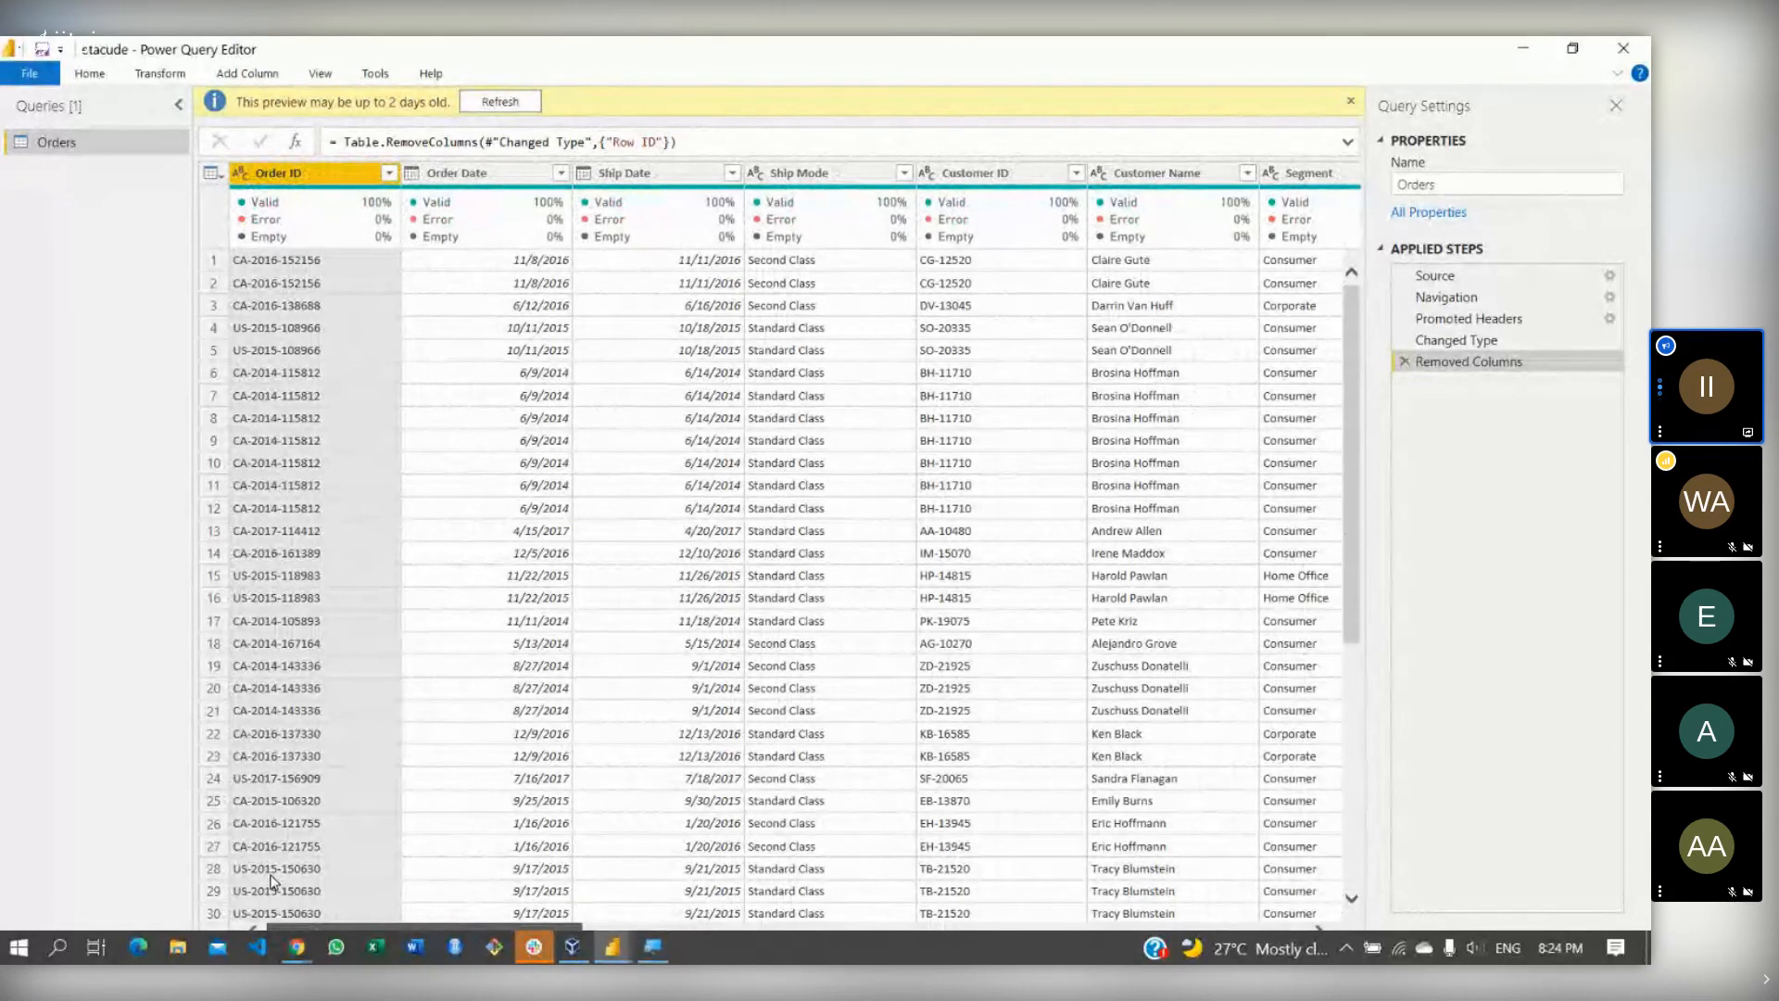
drag(271, 880, 409, 846)
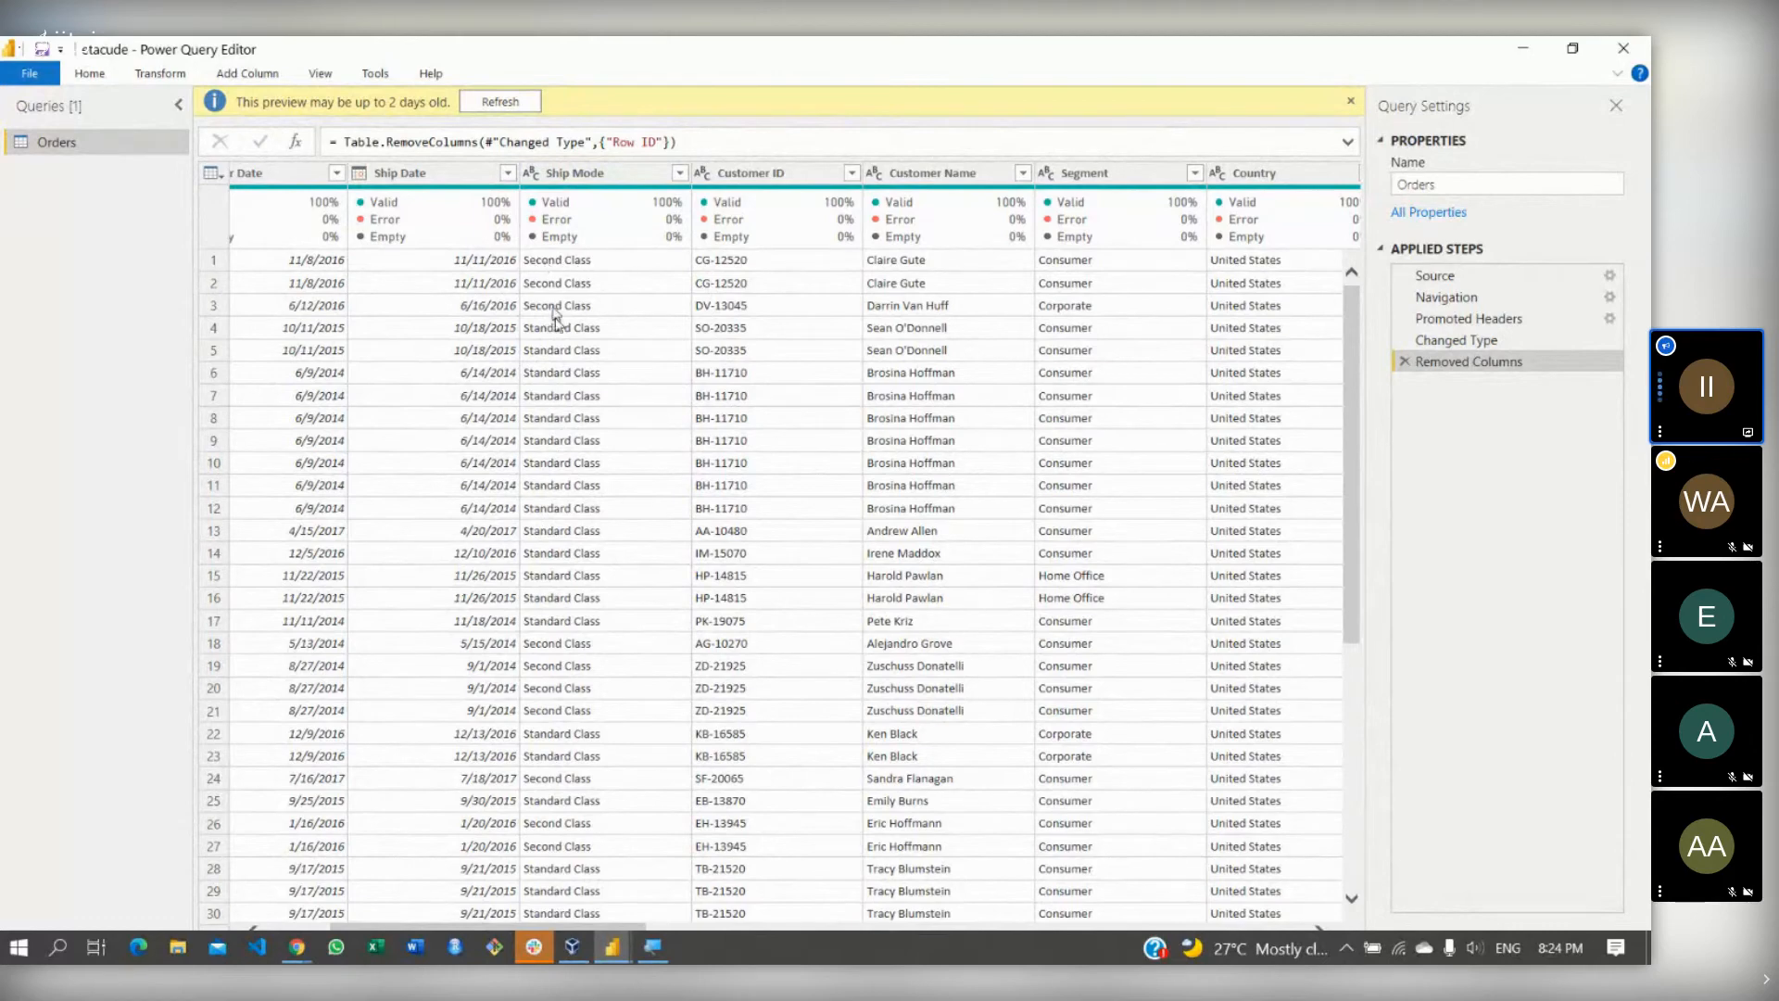
- Replace 'Second Class' with 'Second' throughout the Ship Mode column
right_click(572, 182)
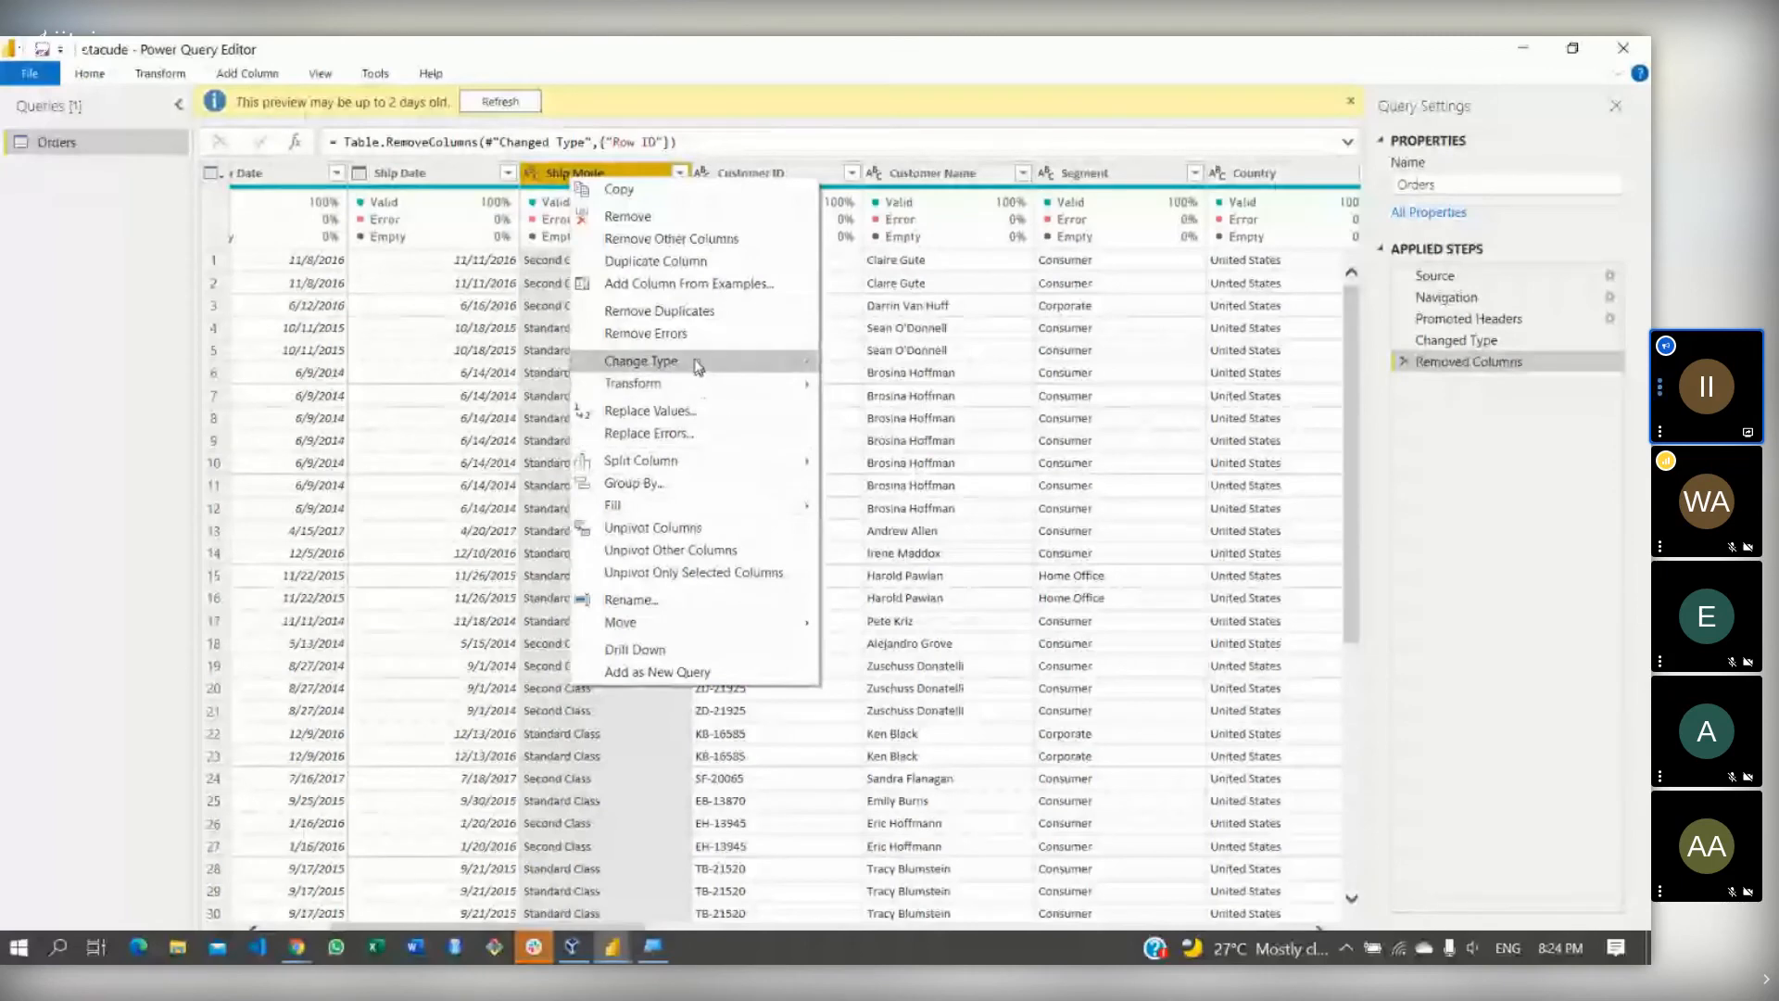
click(672, 413)
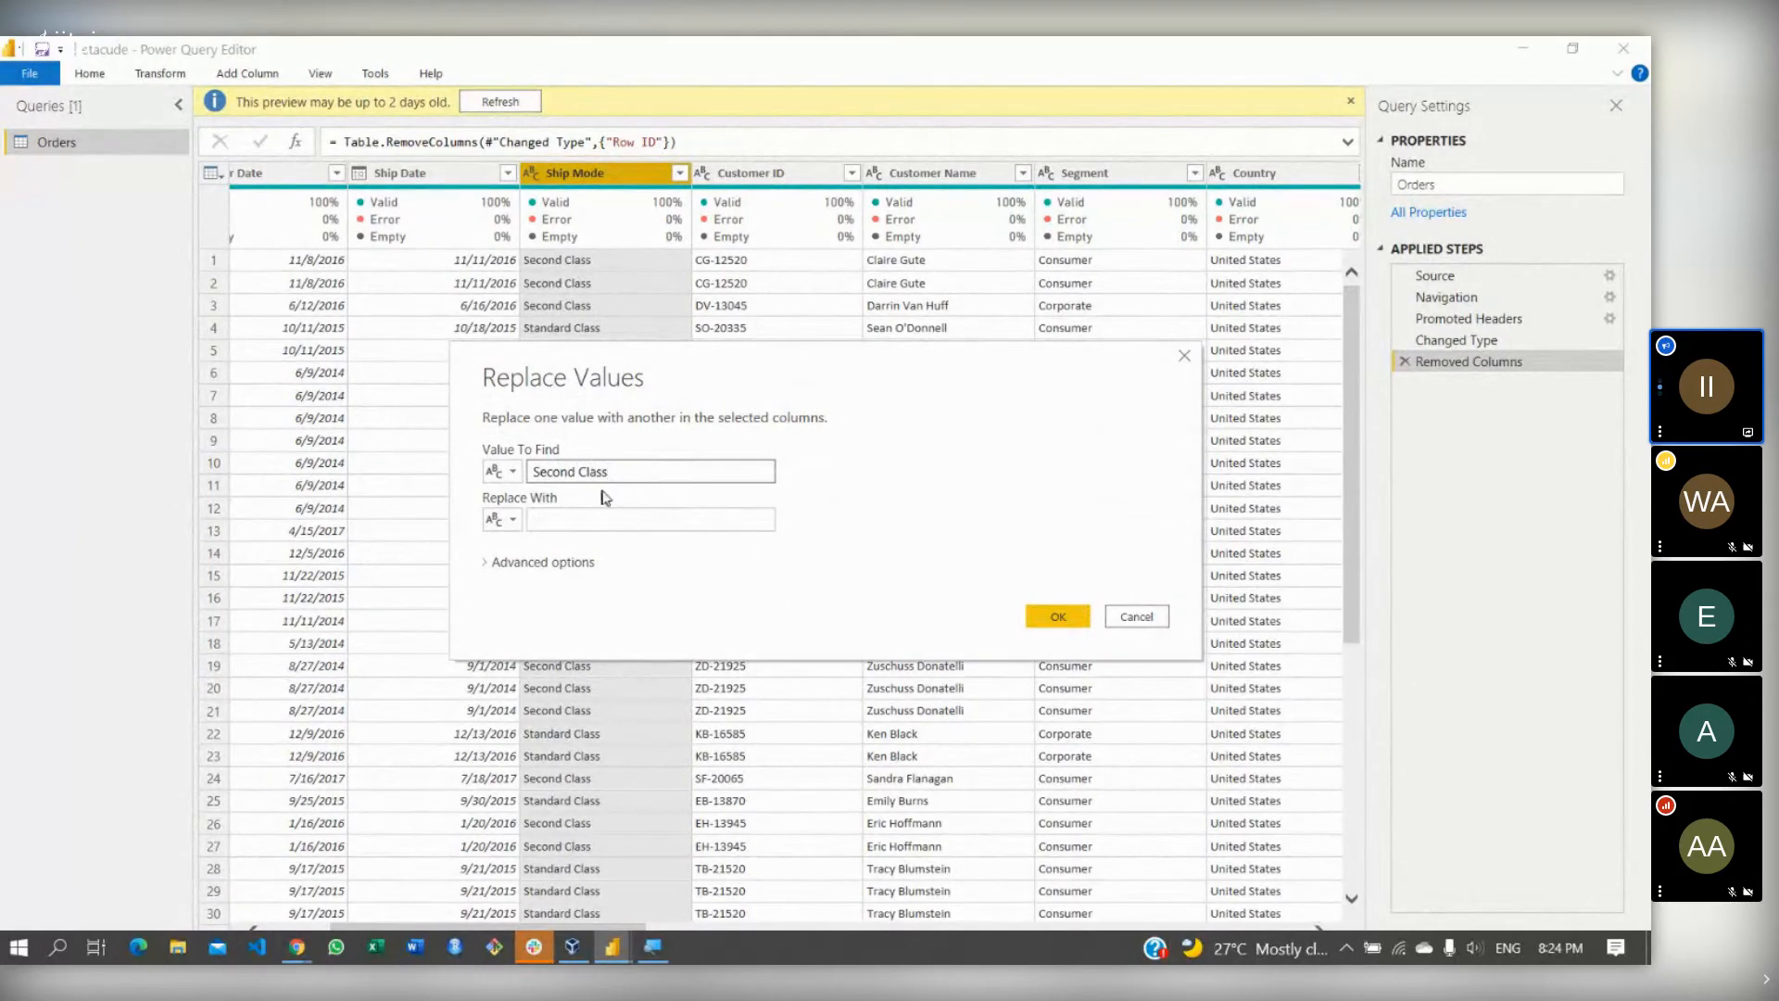
click(606, 518)
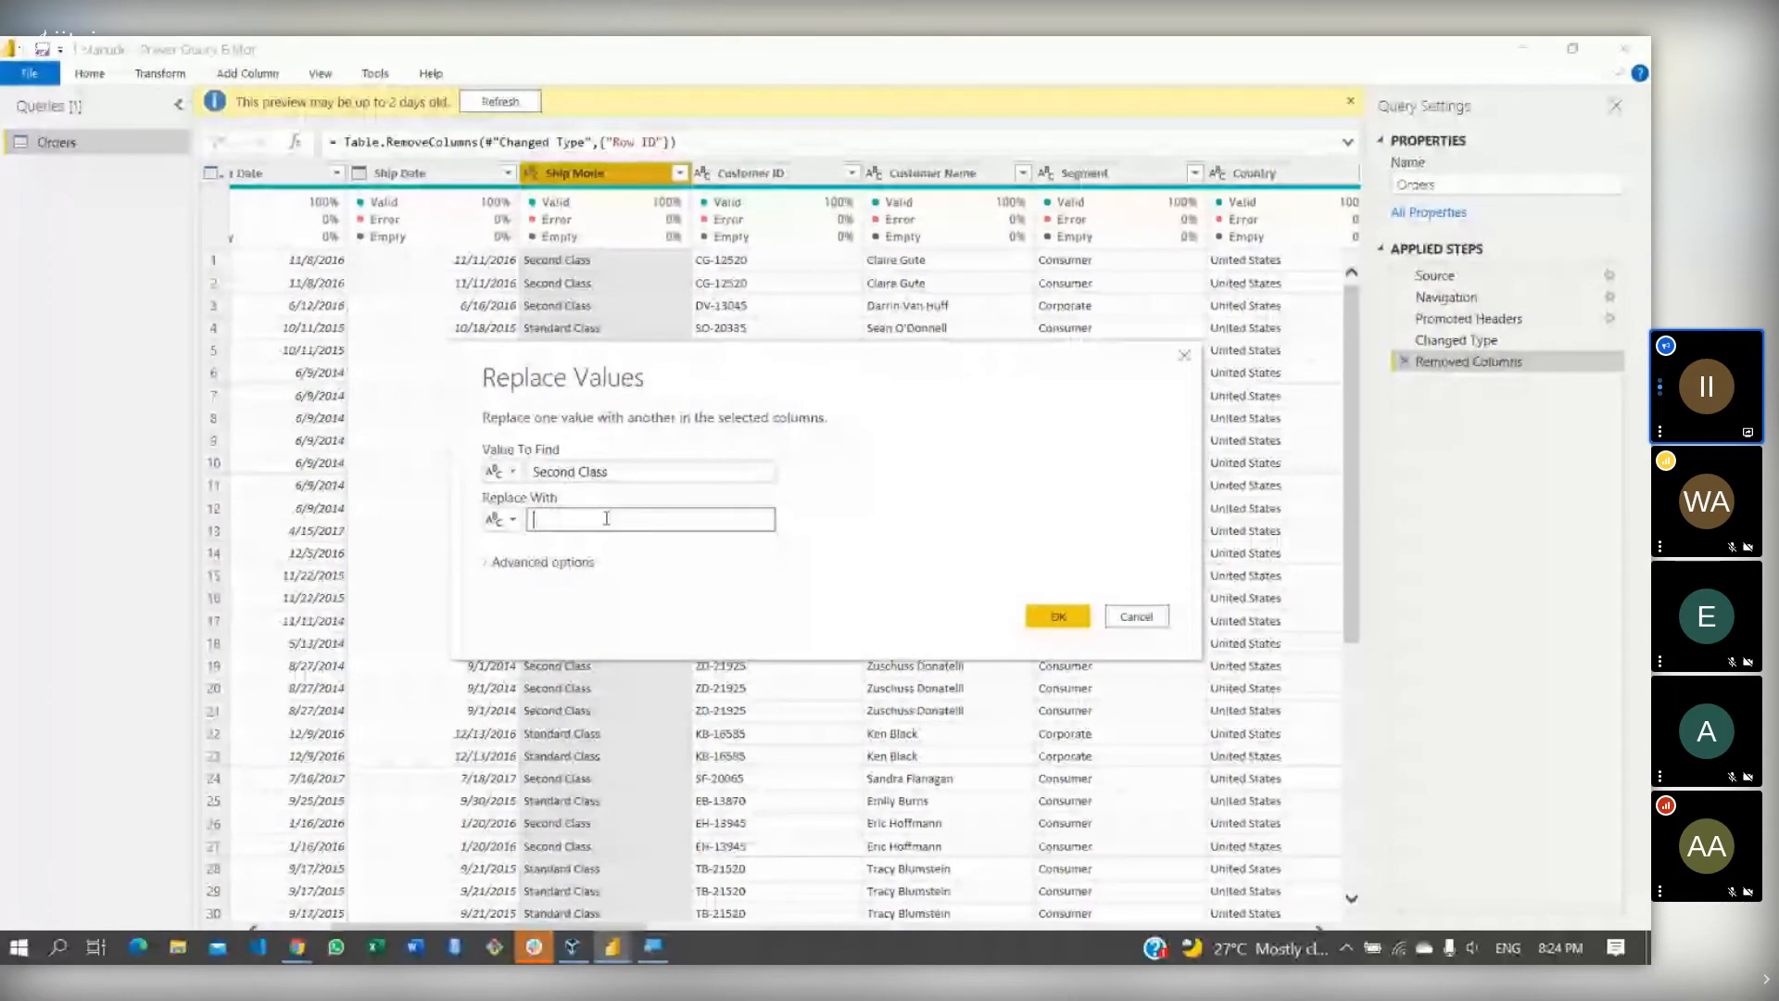
text(Second)
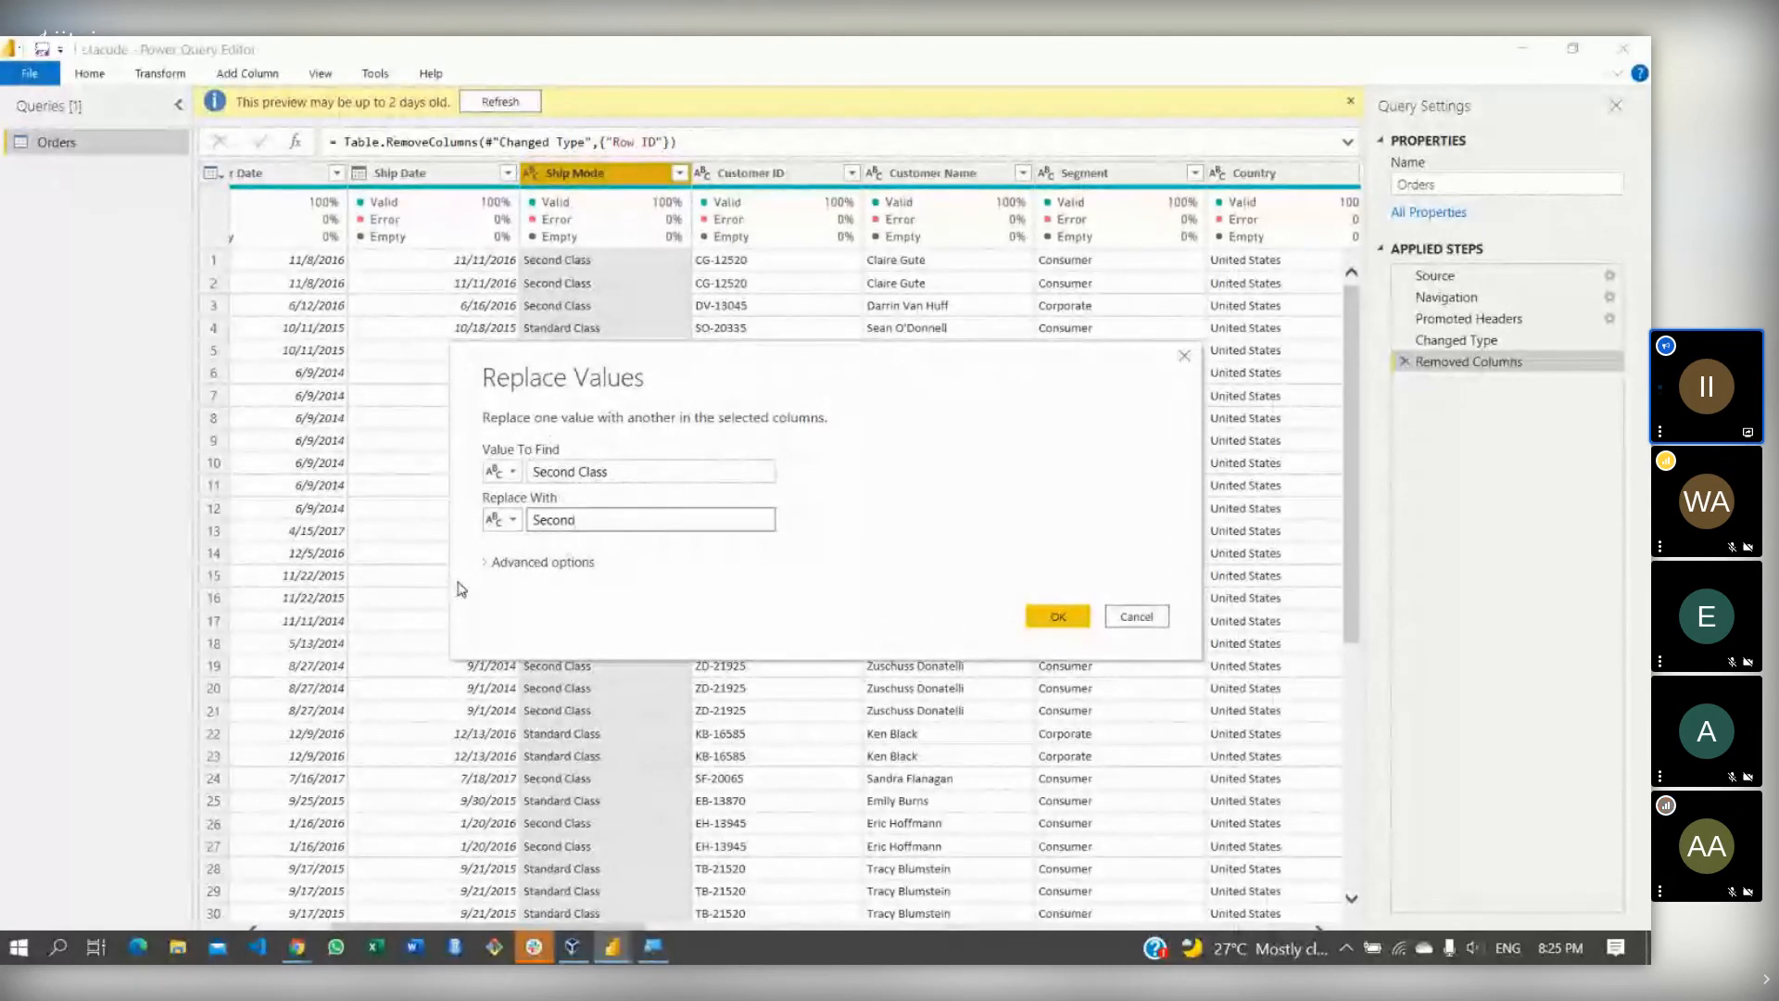
click(488, 562)
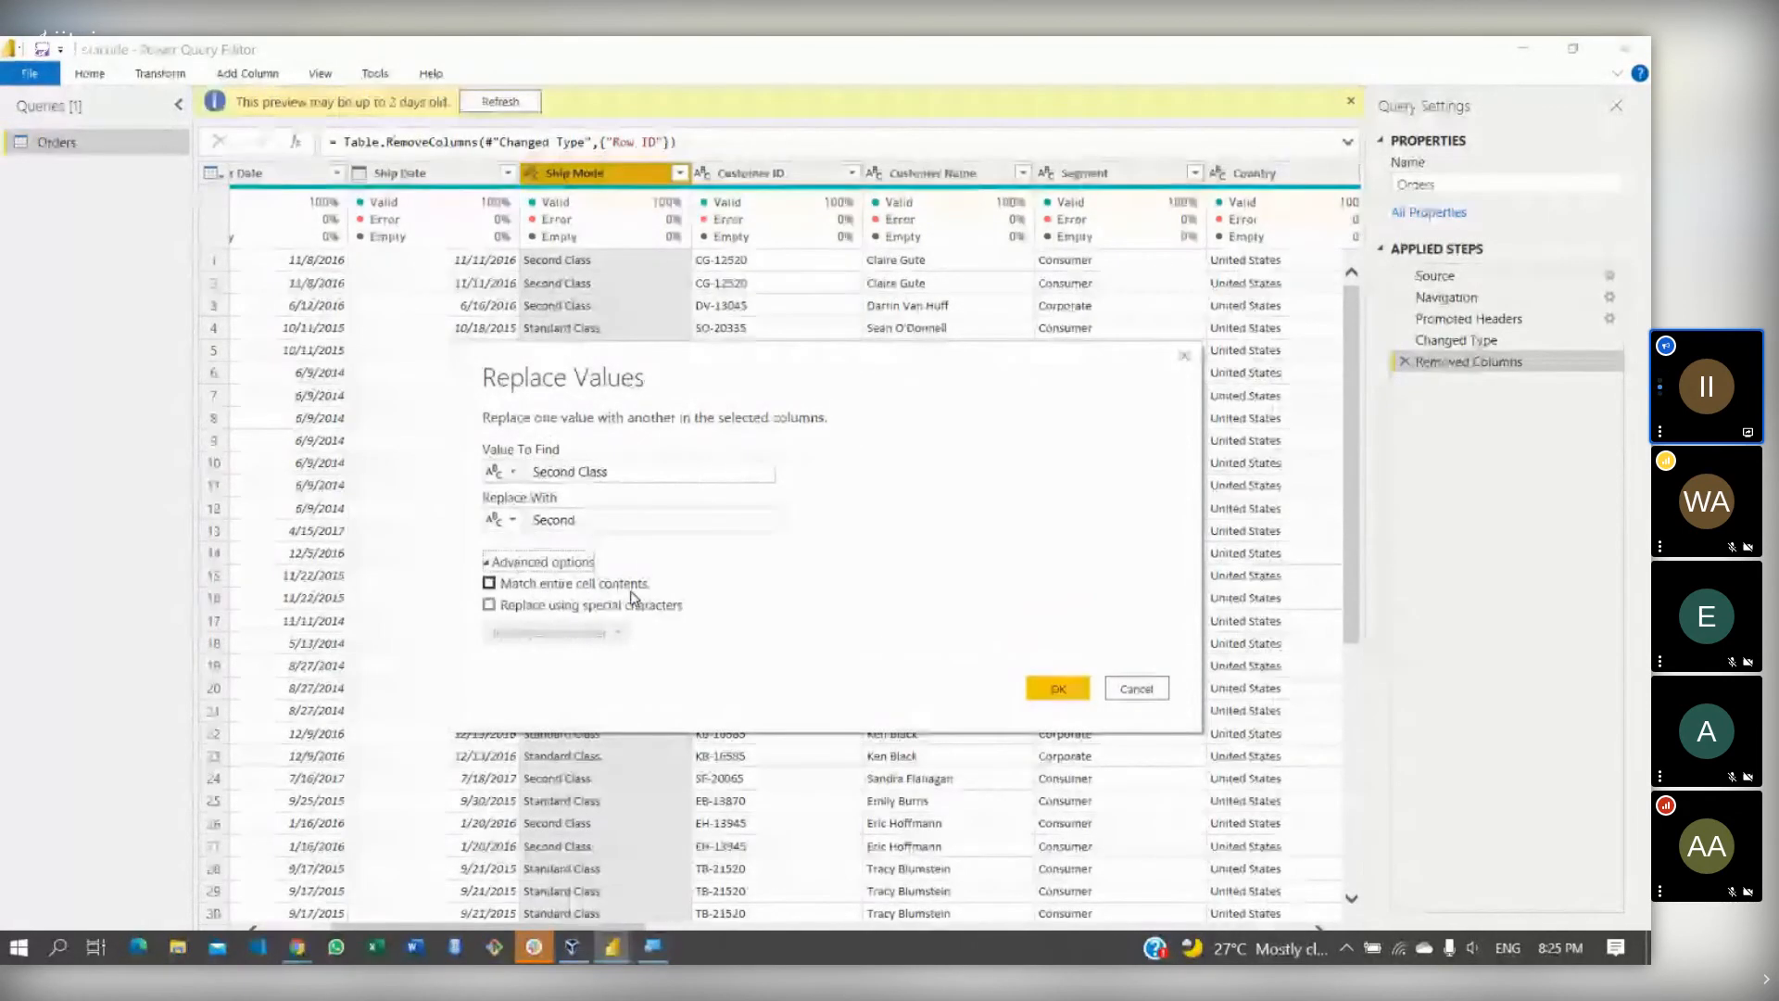
click(488, 605)
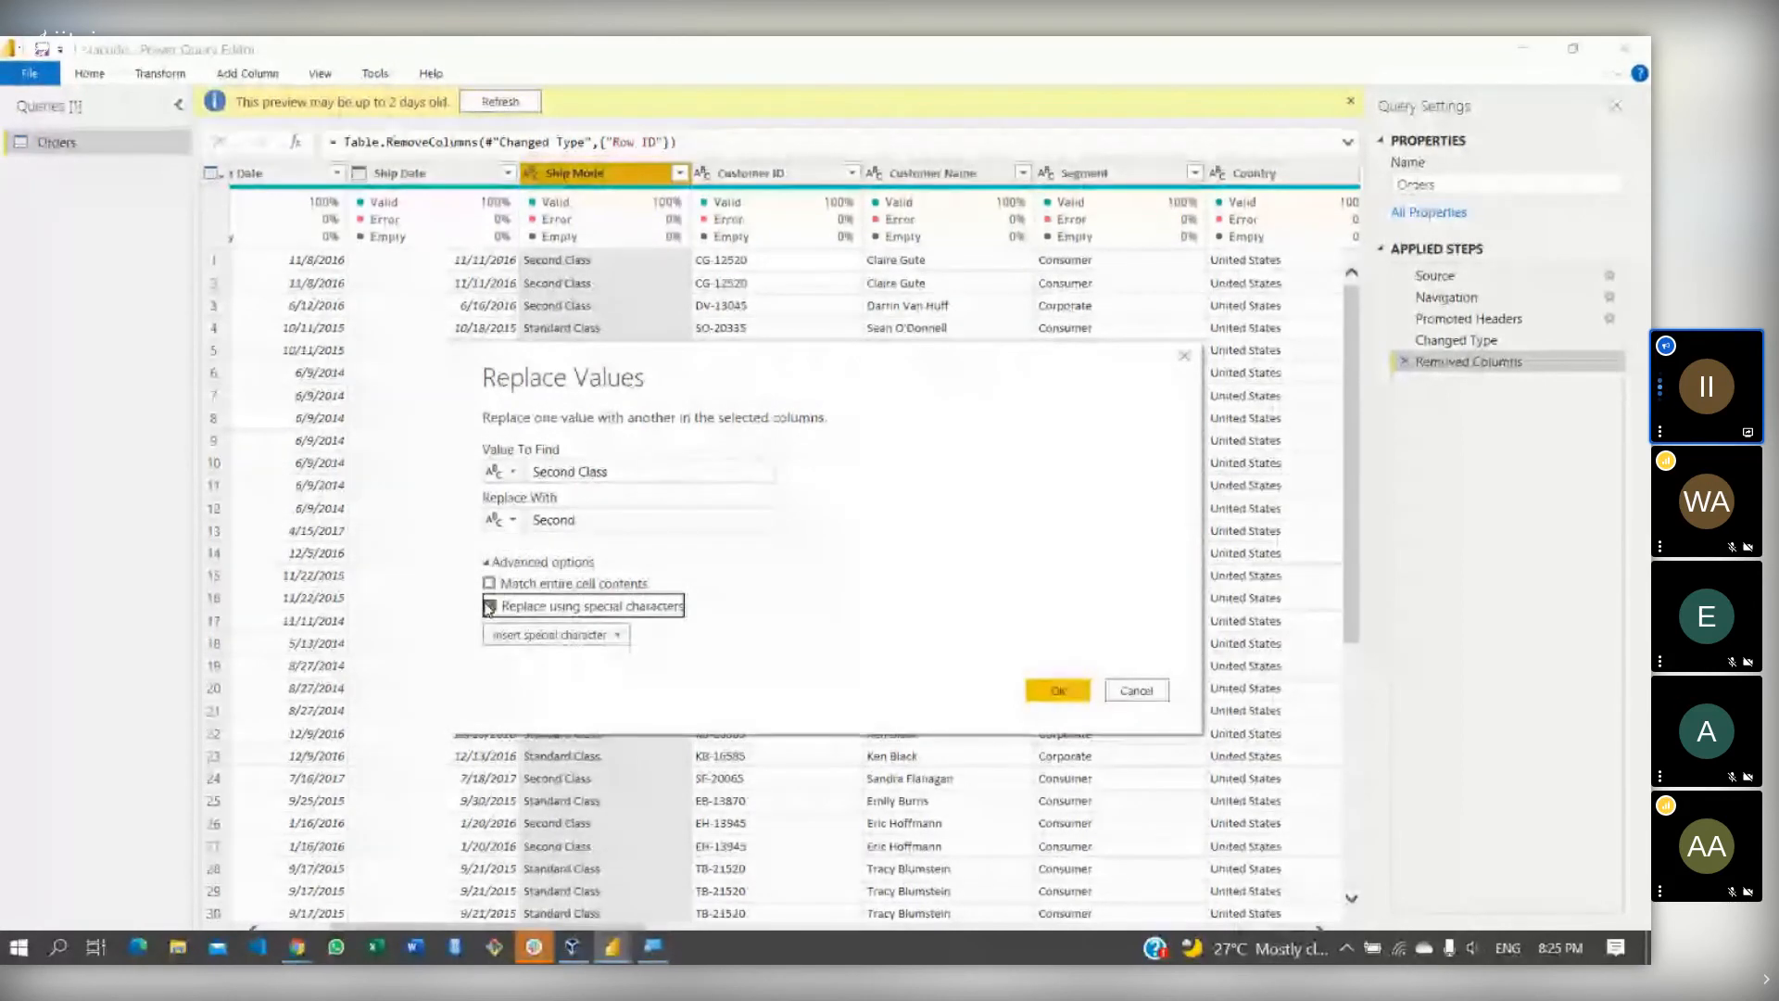
click(542, 635)
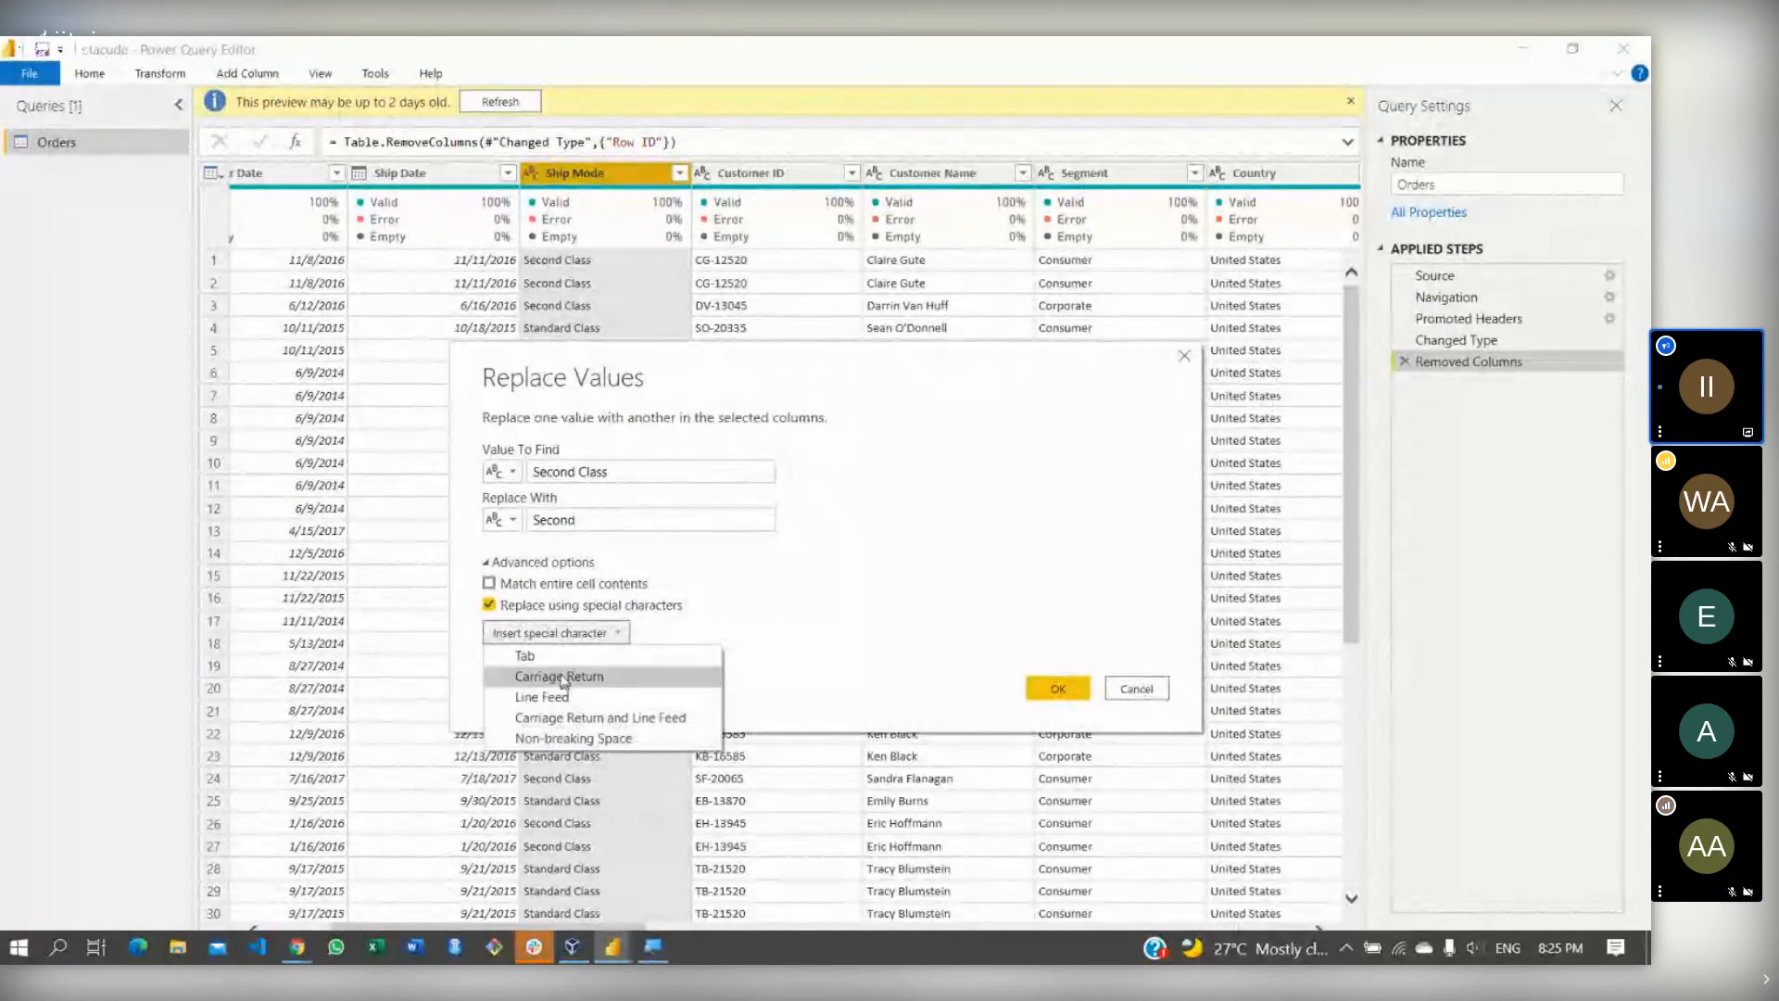
click(489, 605)
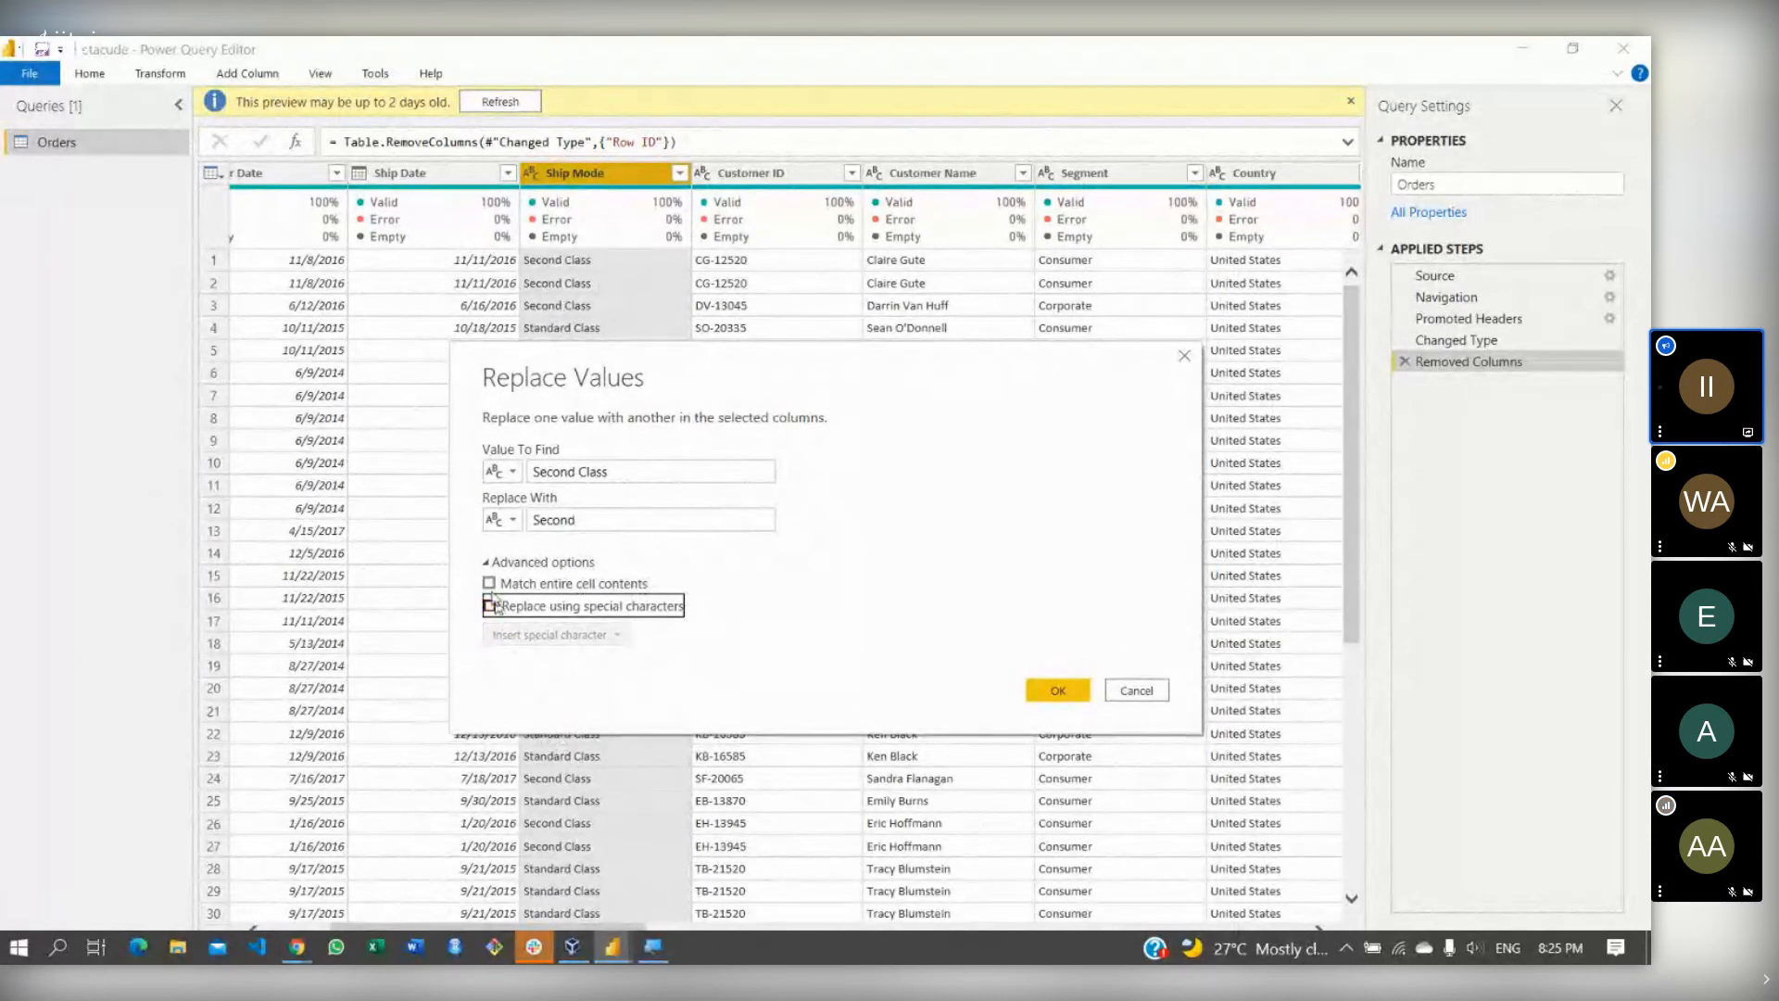
click(488, 561)
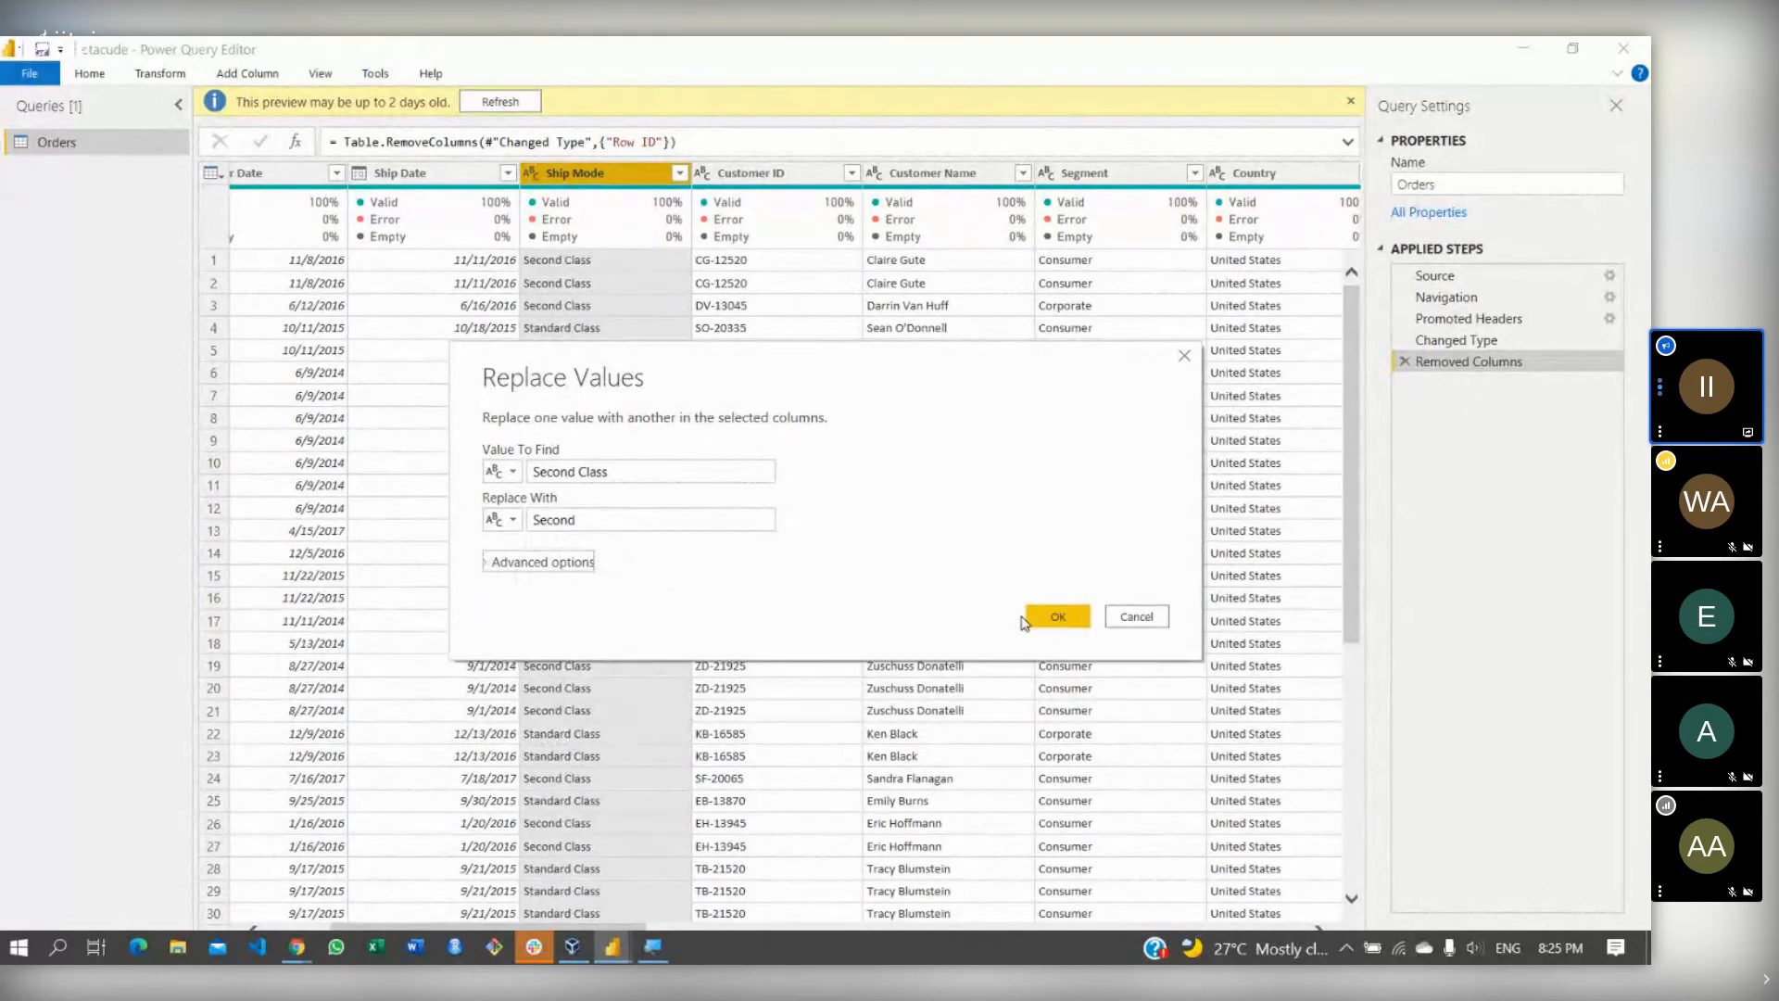
click(1056, 617)
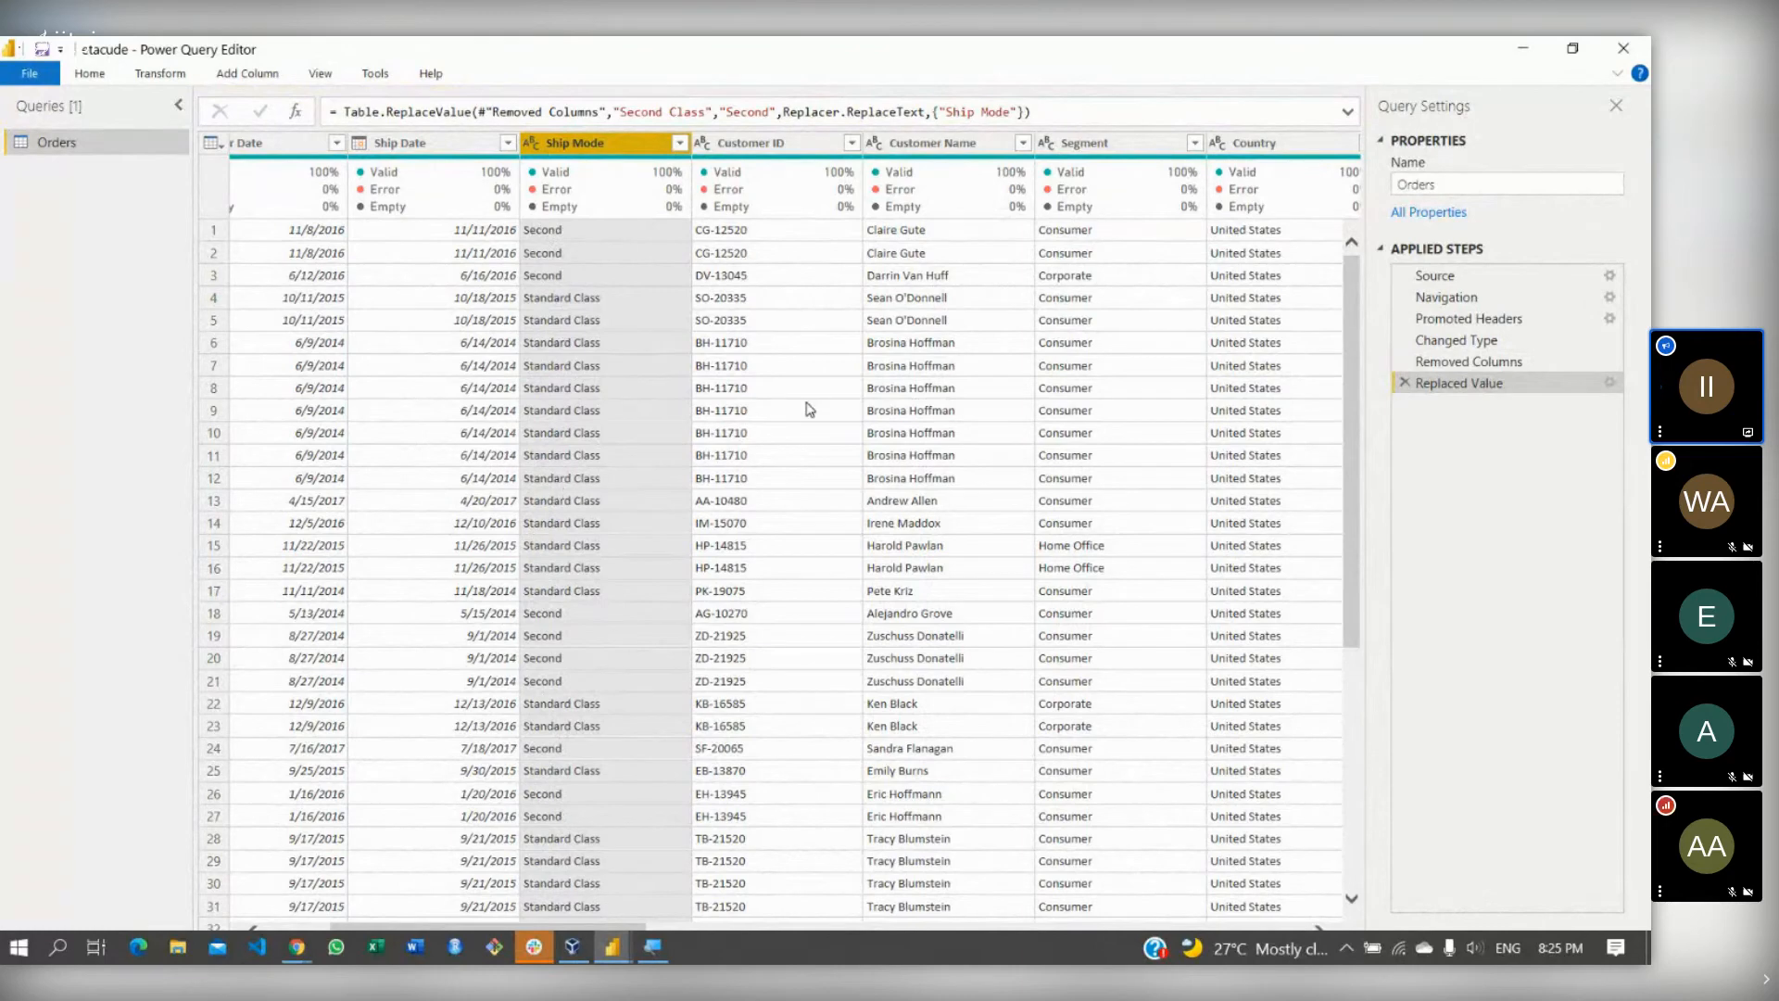
click(519, 926)
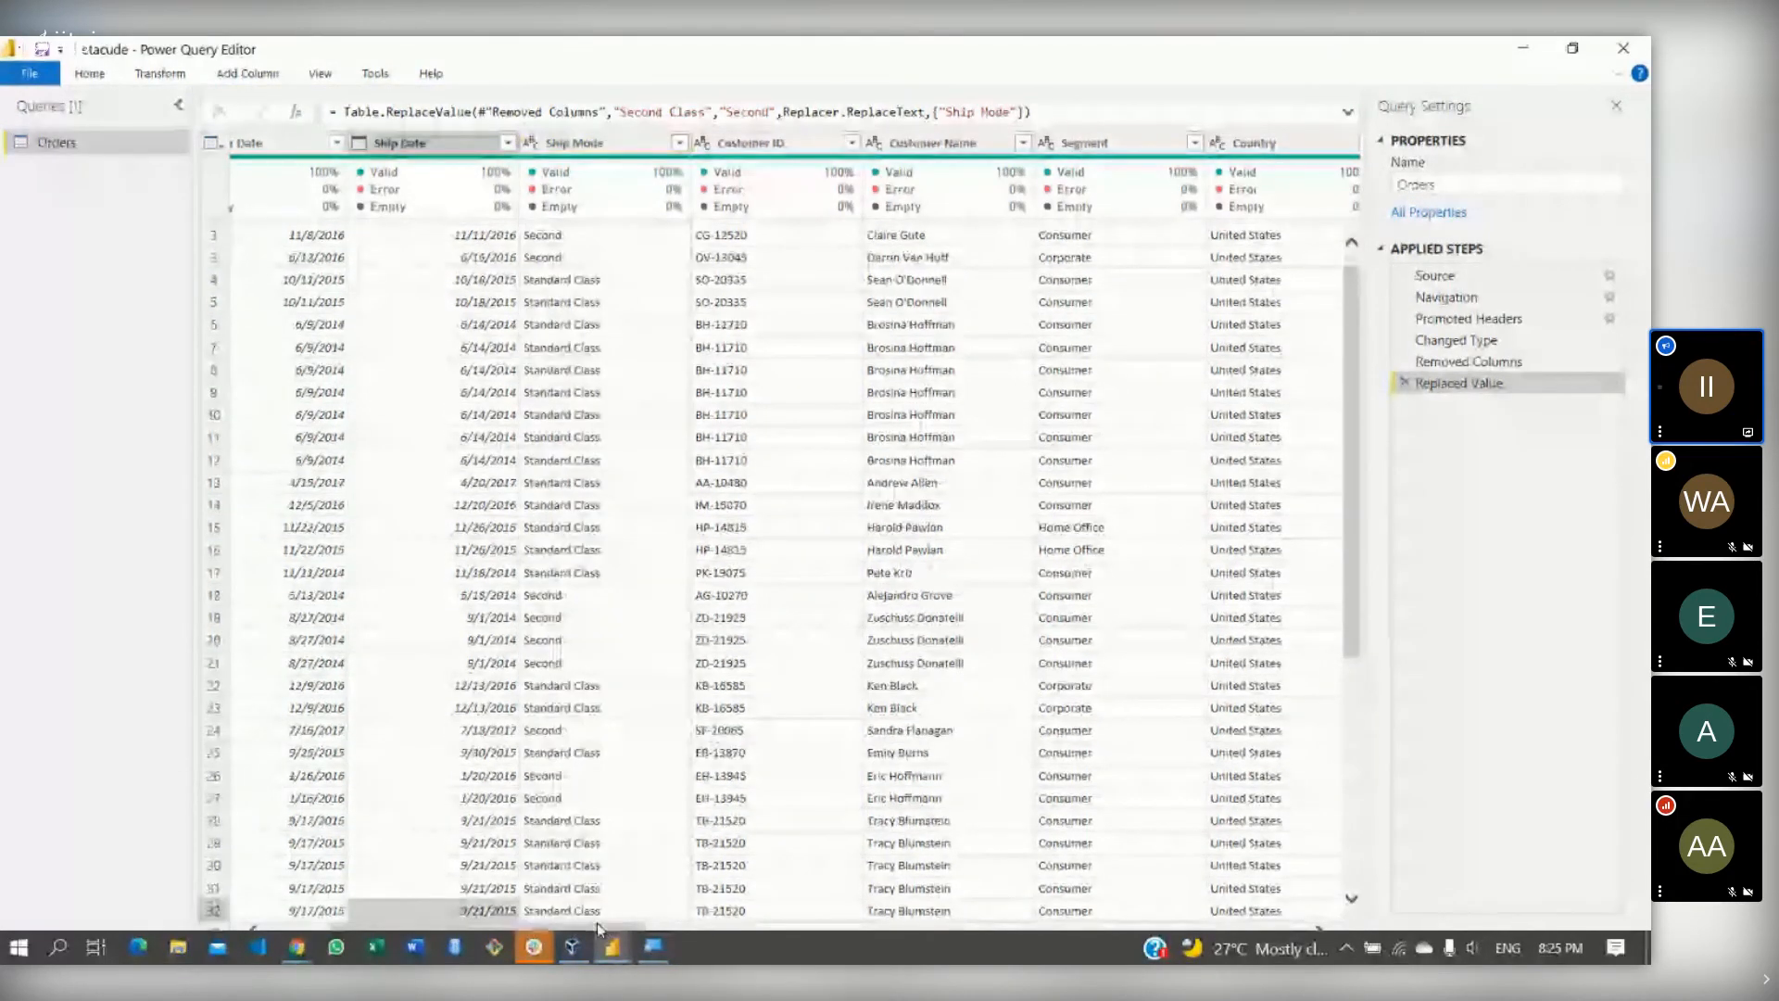
drag(597, 926, 309, 846)
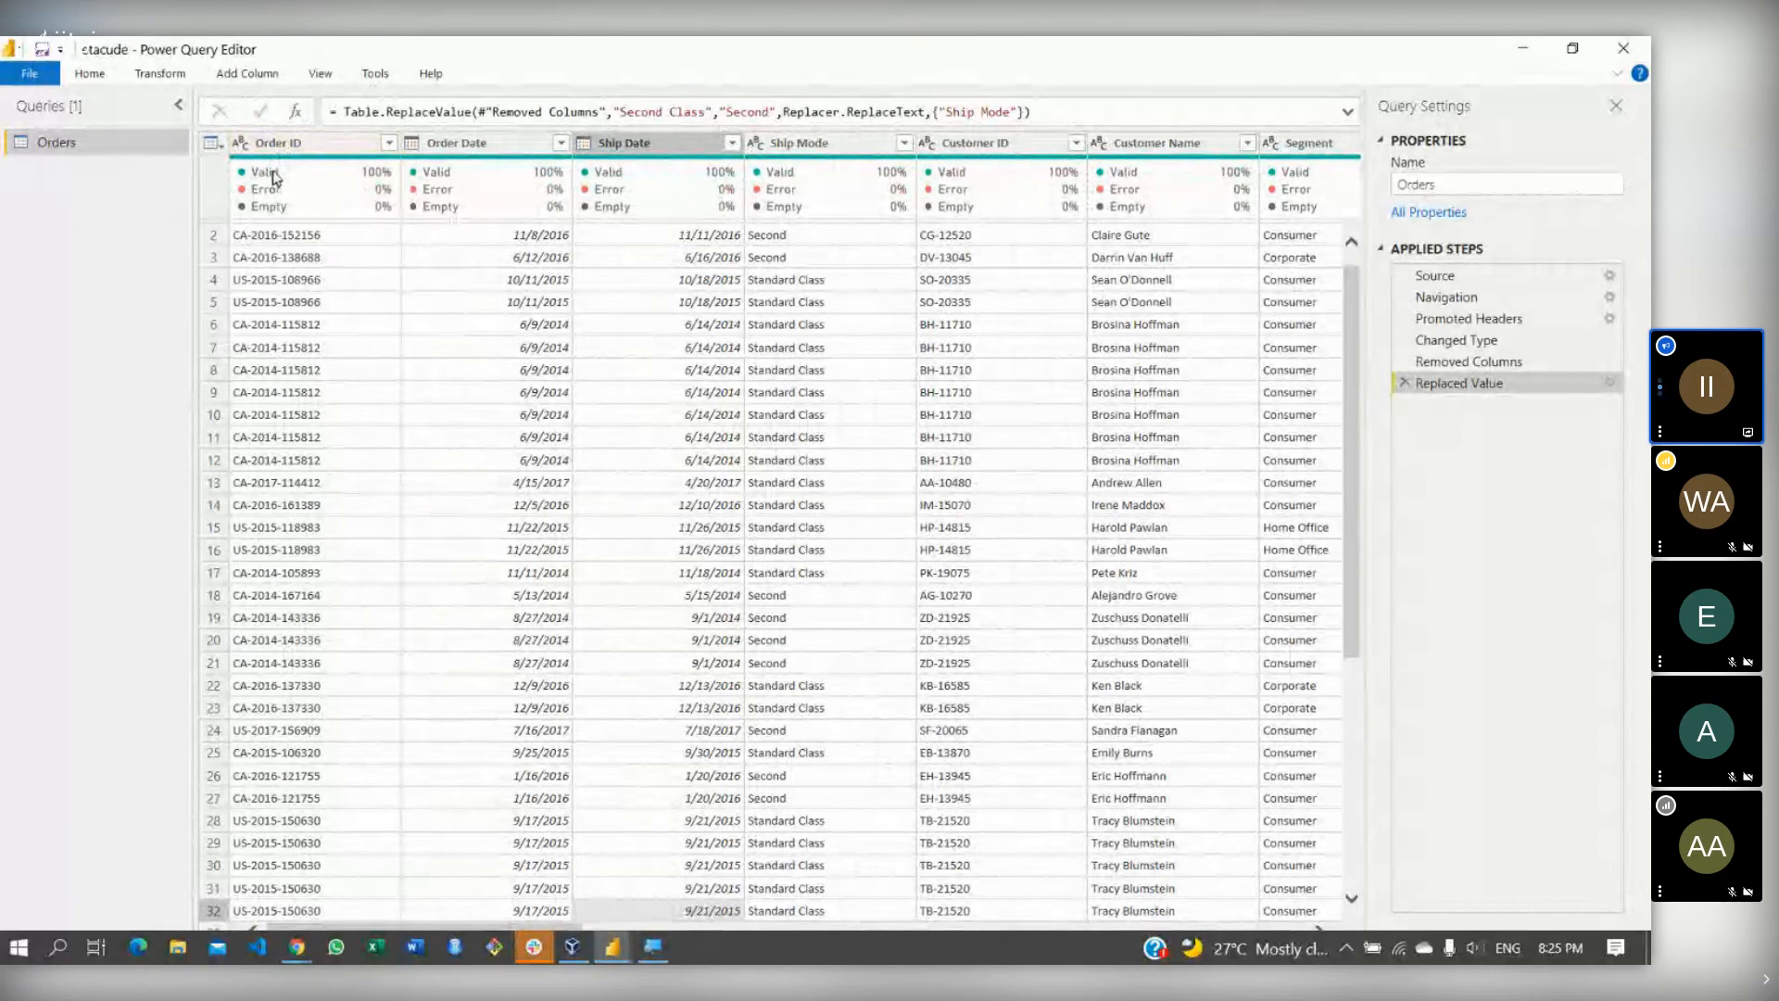
mouse_move(301, 185)
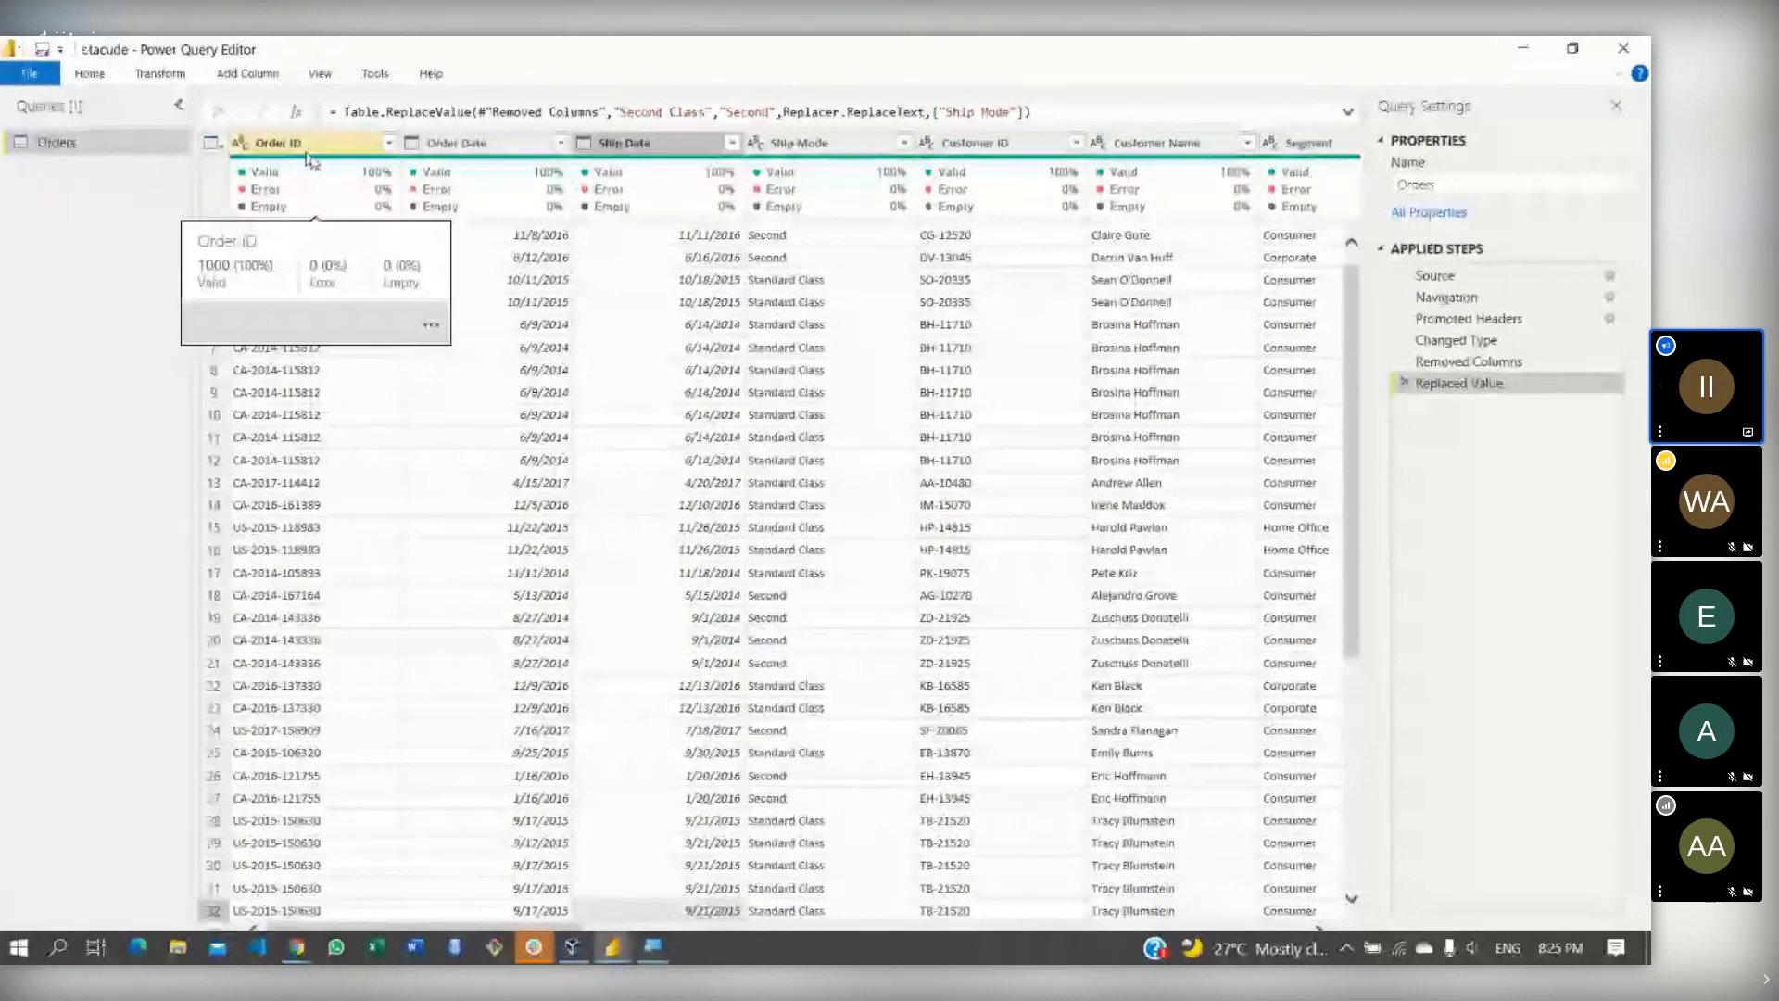
click(326, 75)
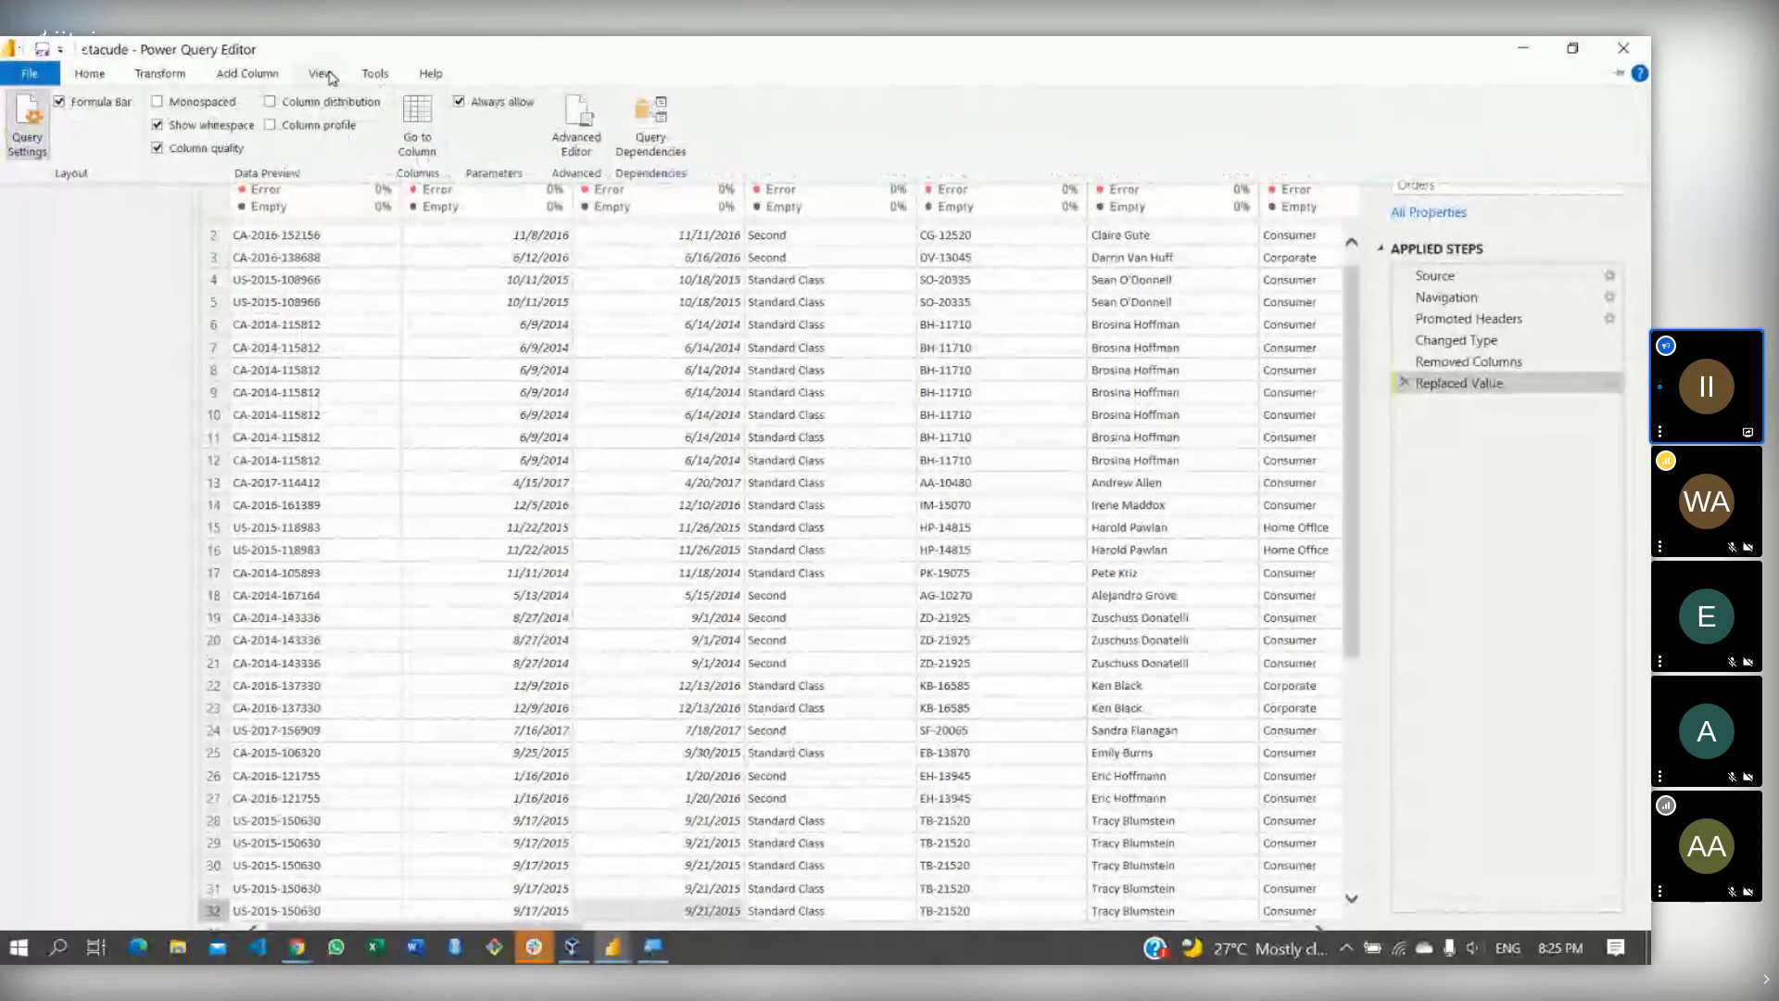
click(158, 147)
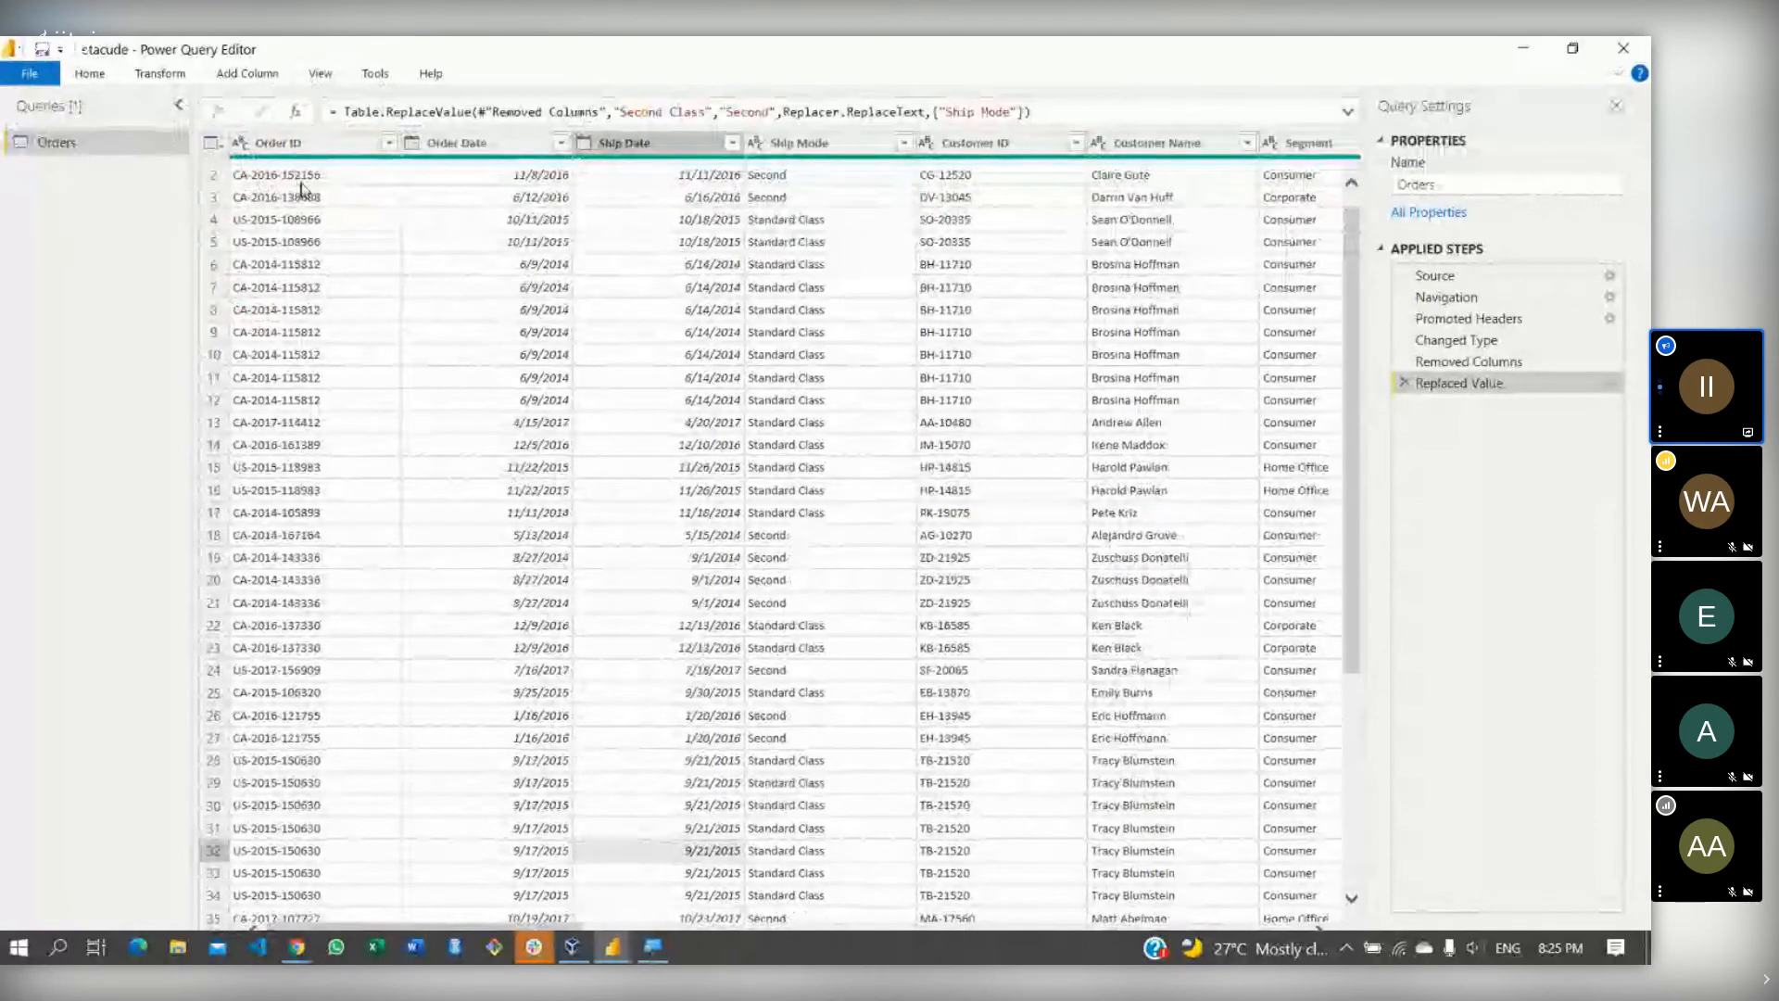
click(332, 75)
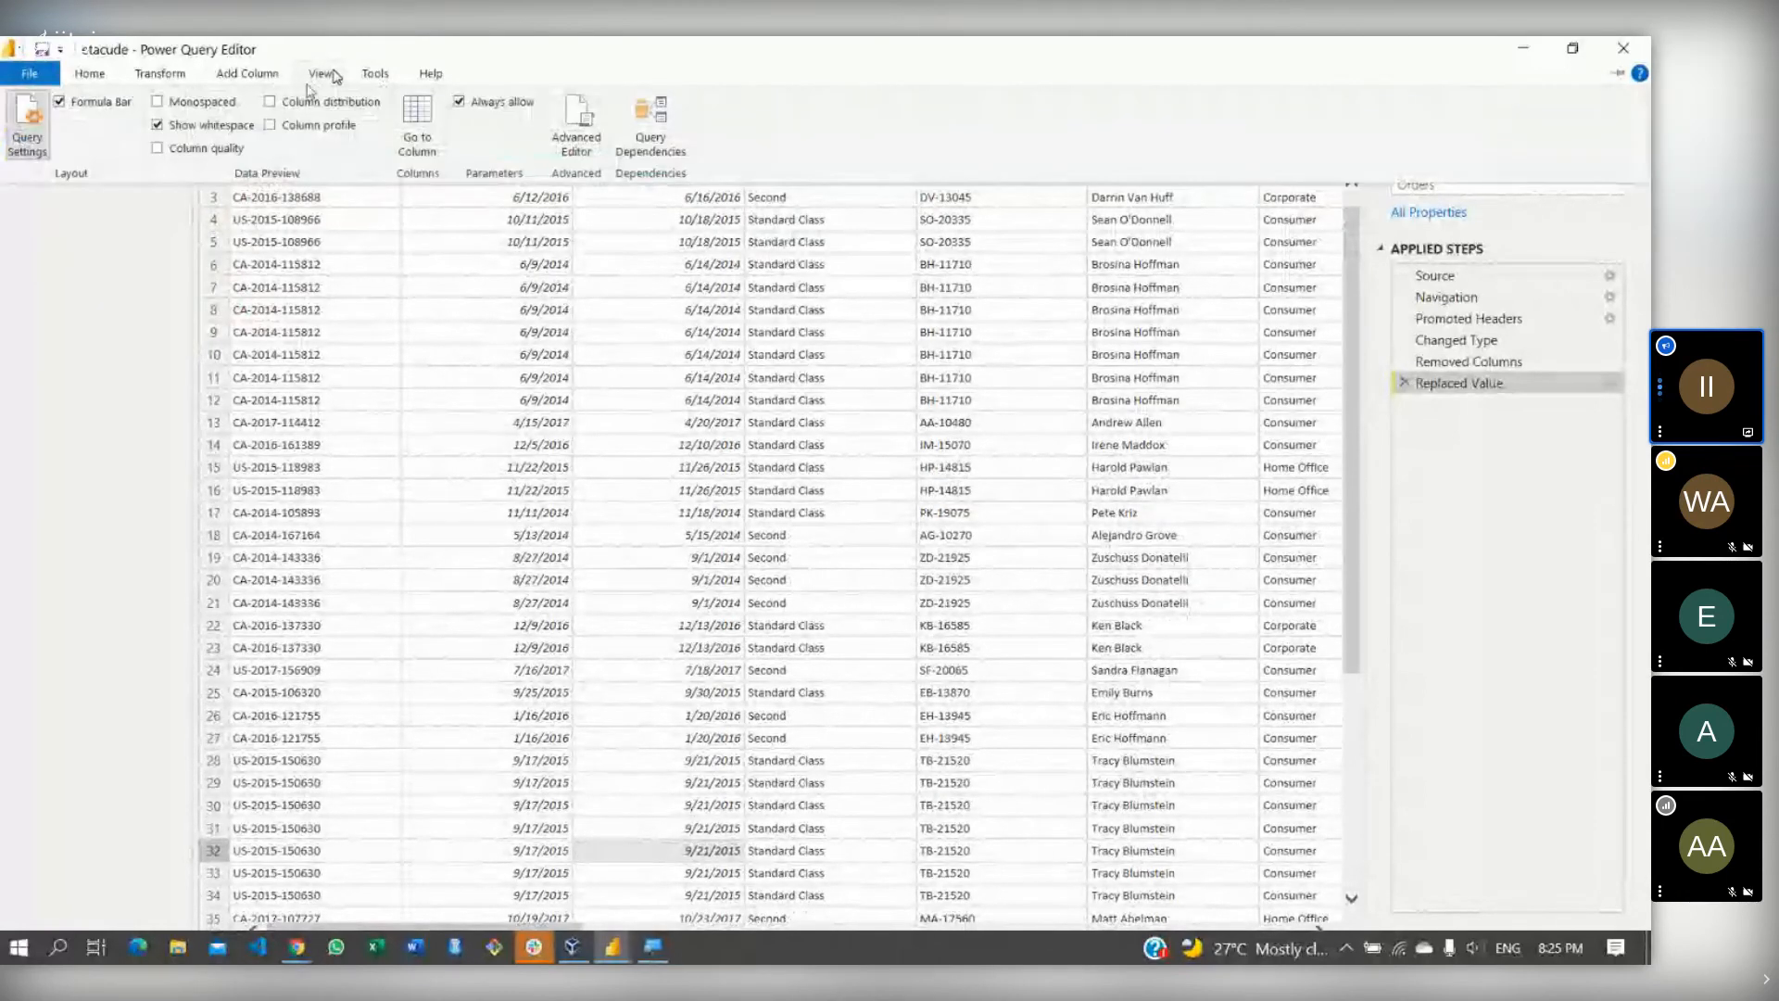
click(158, 148)
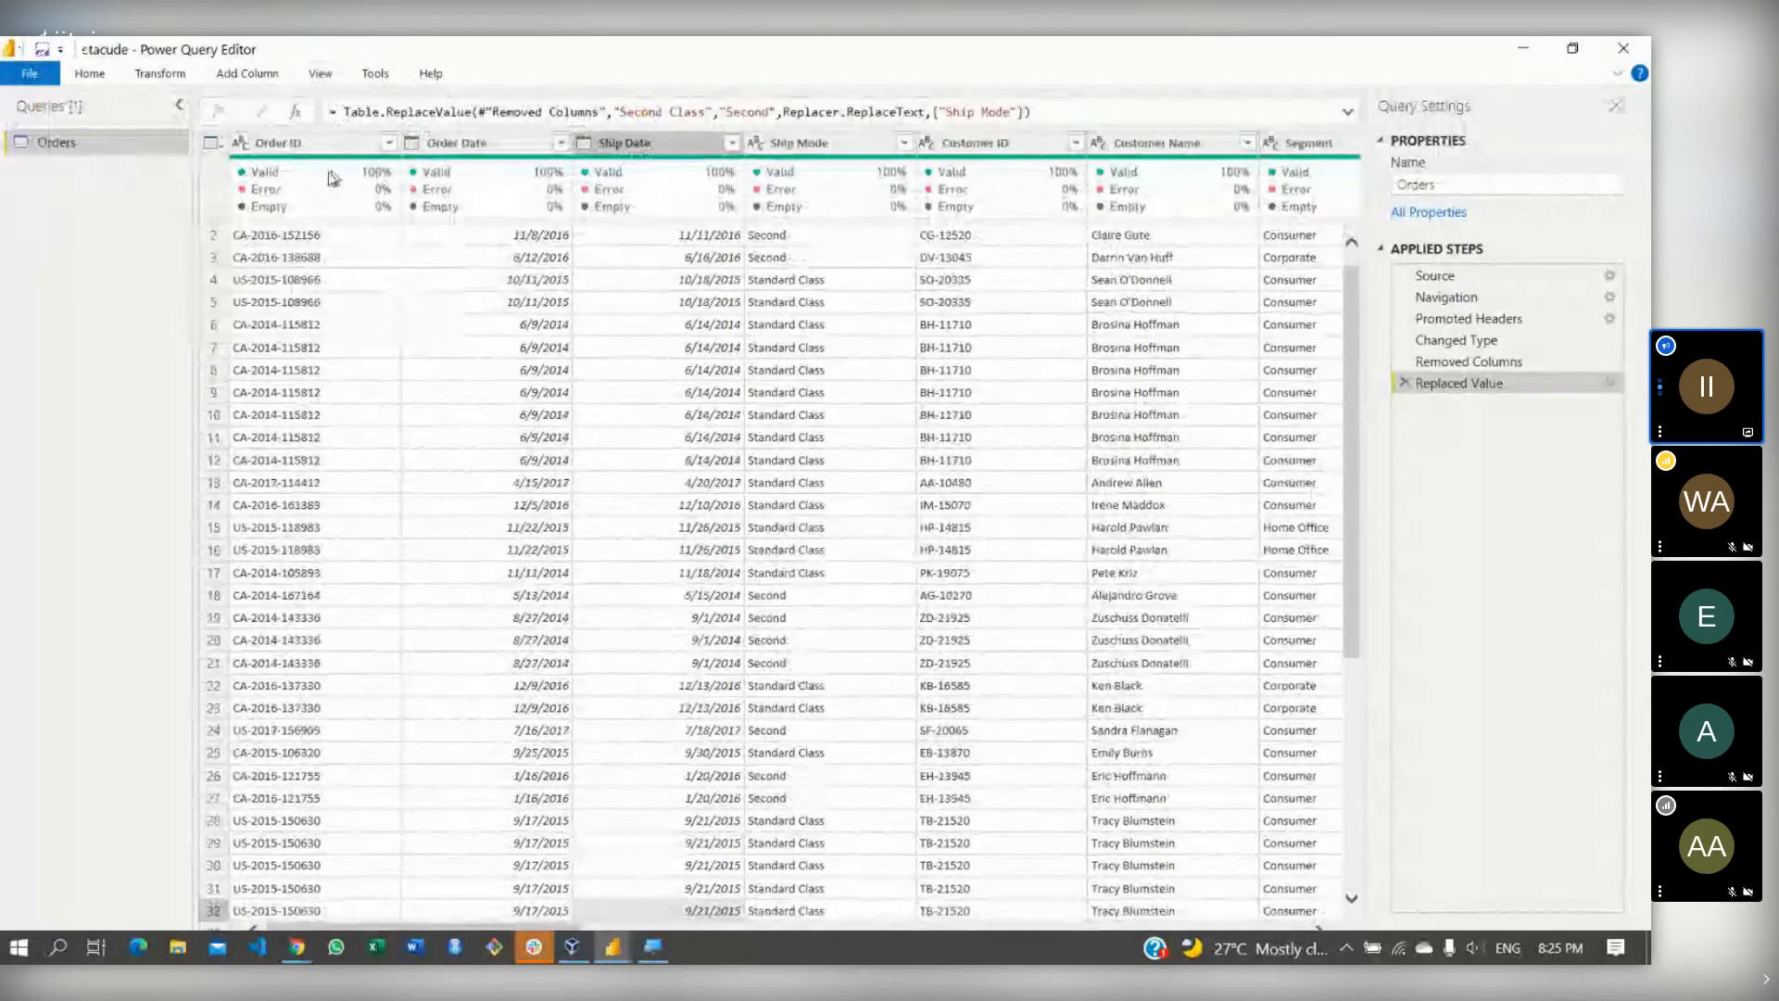
mouse_move(382, 179)
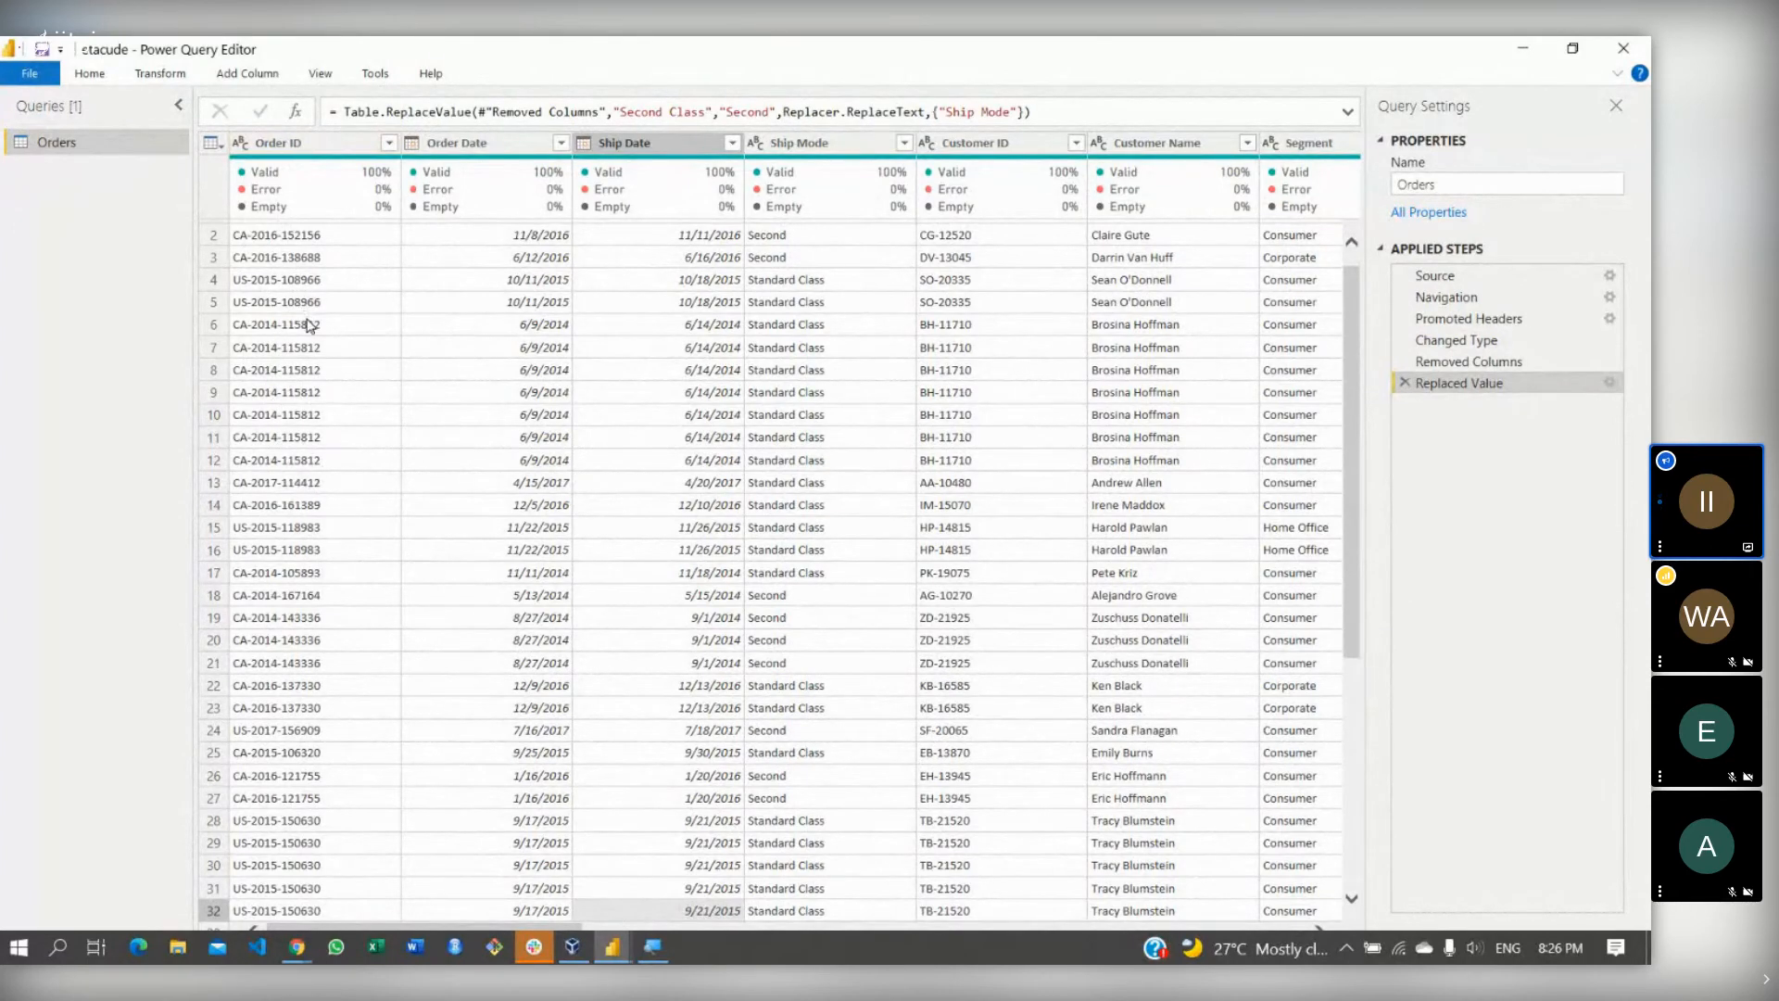
mouse_move(311, 190)
click(320, 78)
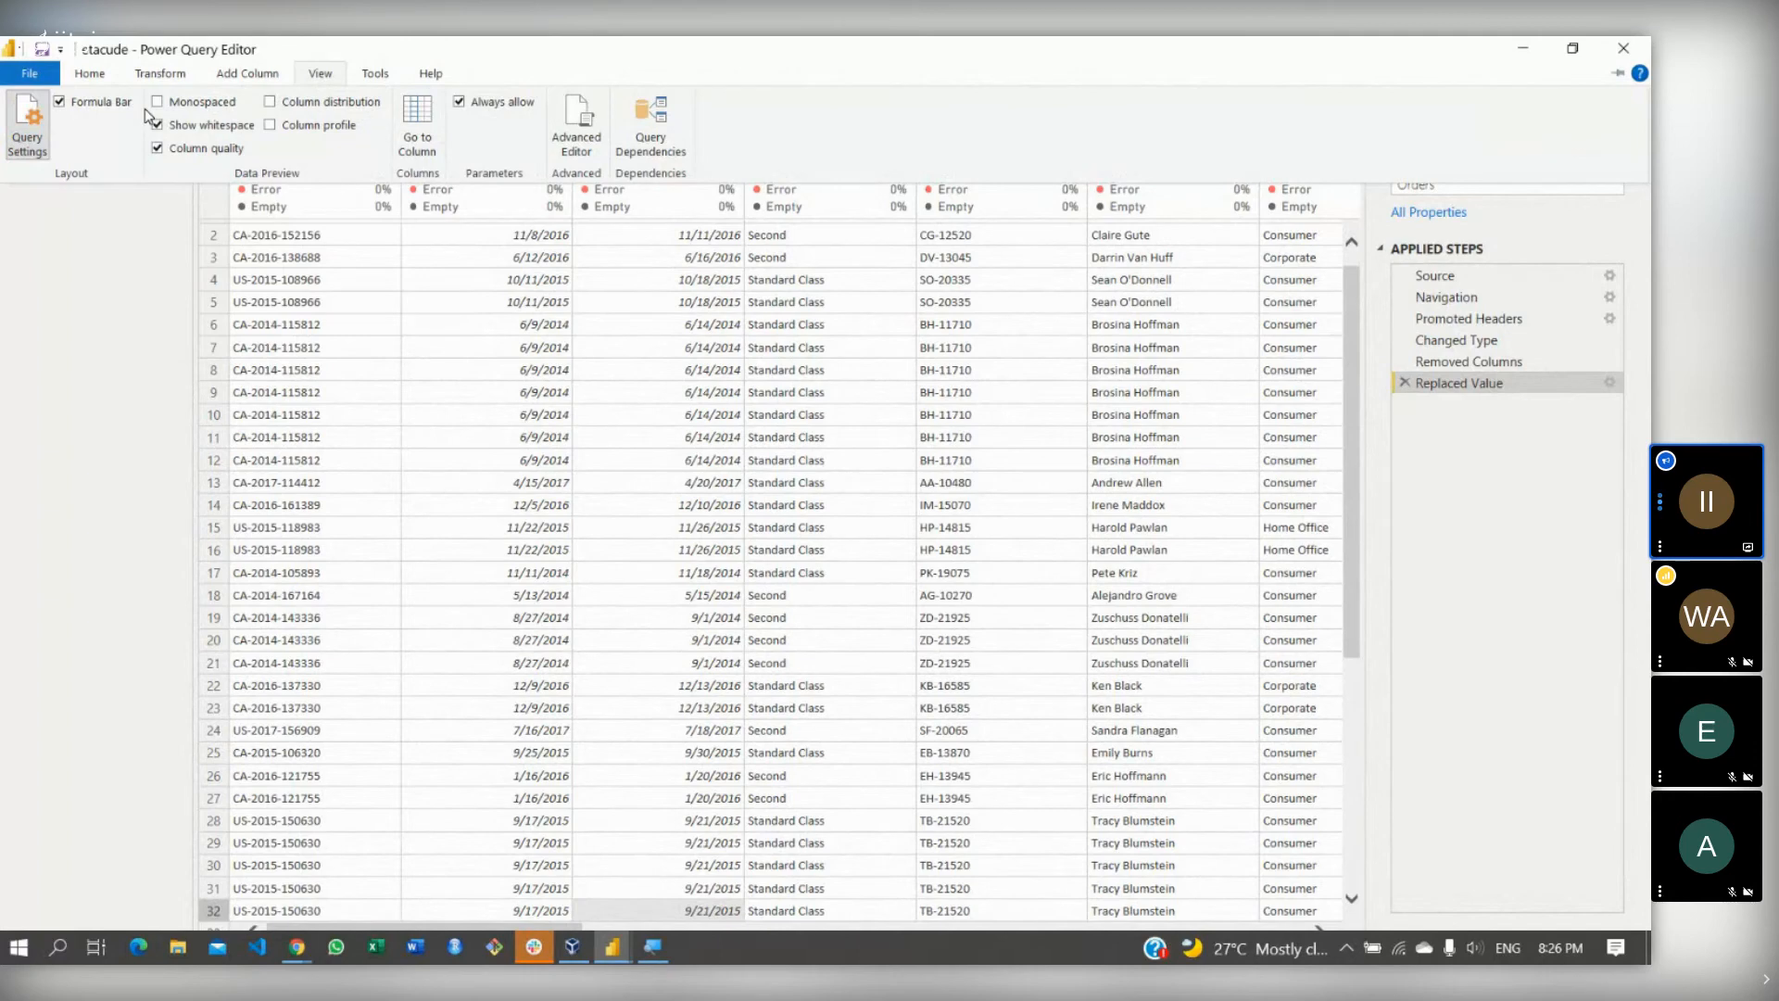
click(97, 109)
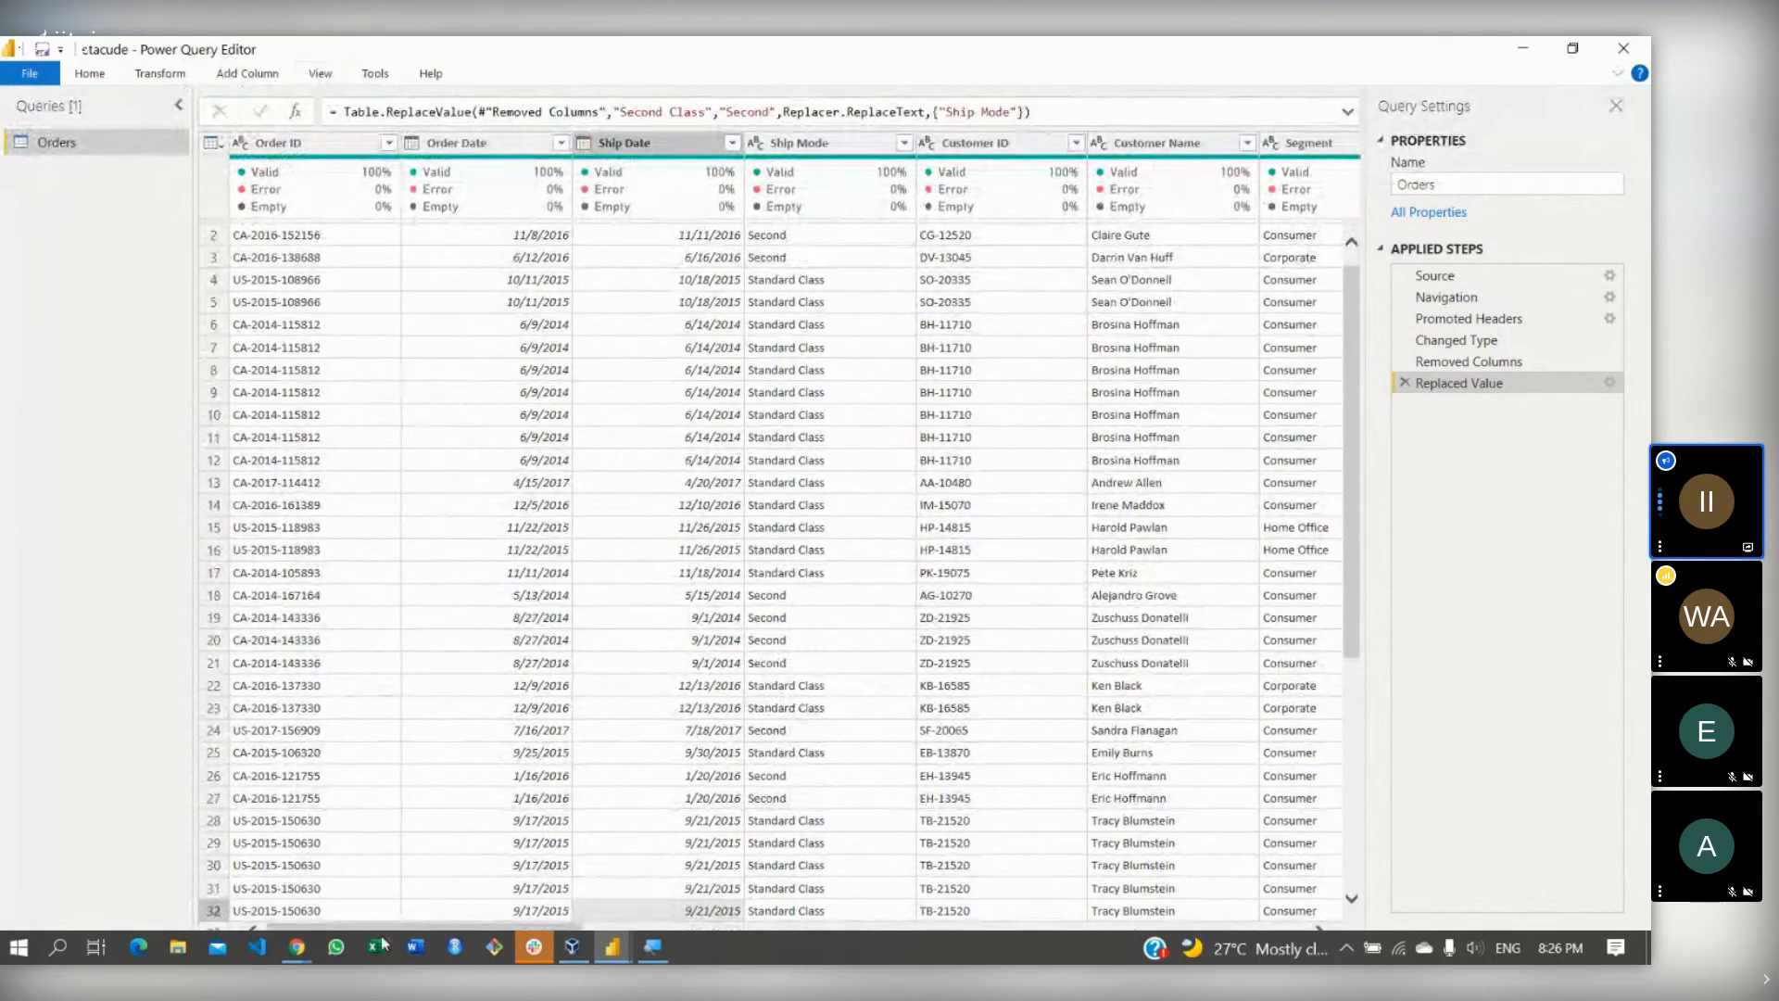
drag(532, 927, 648, 924)
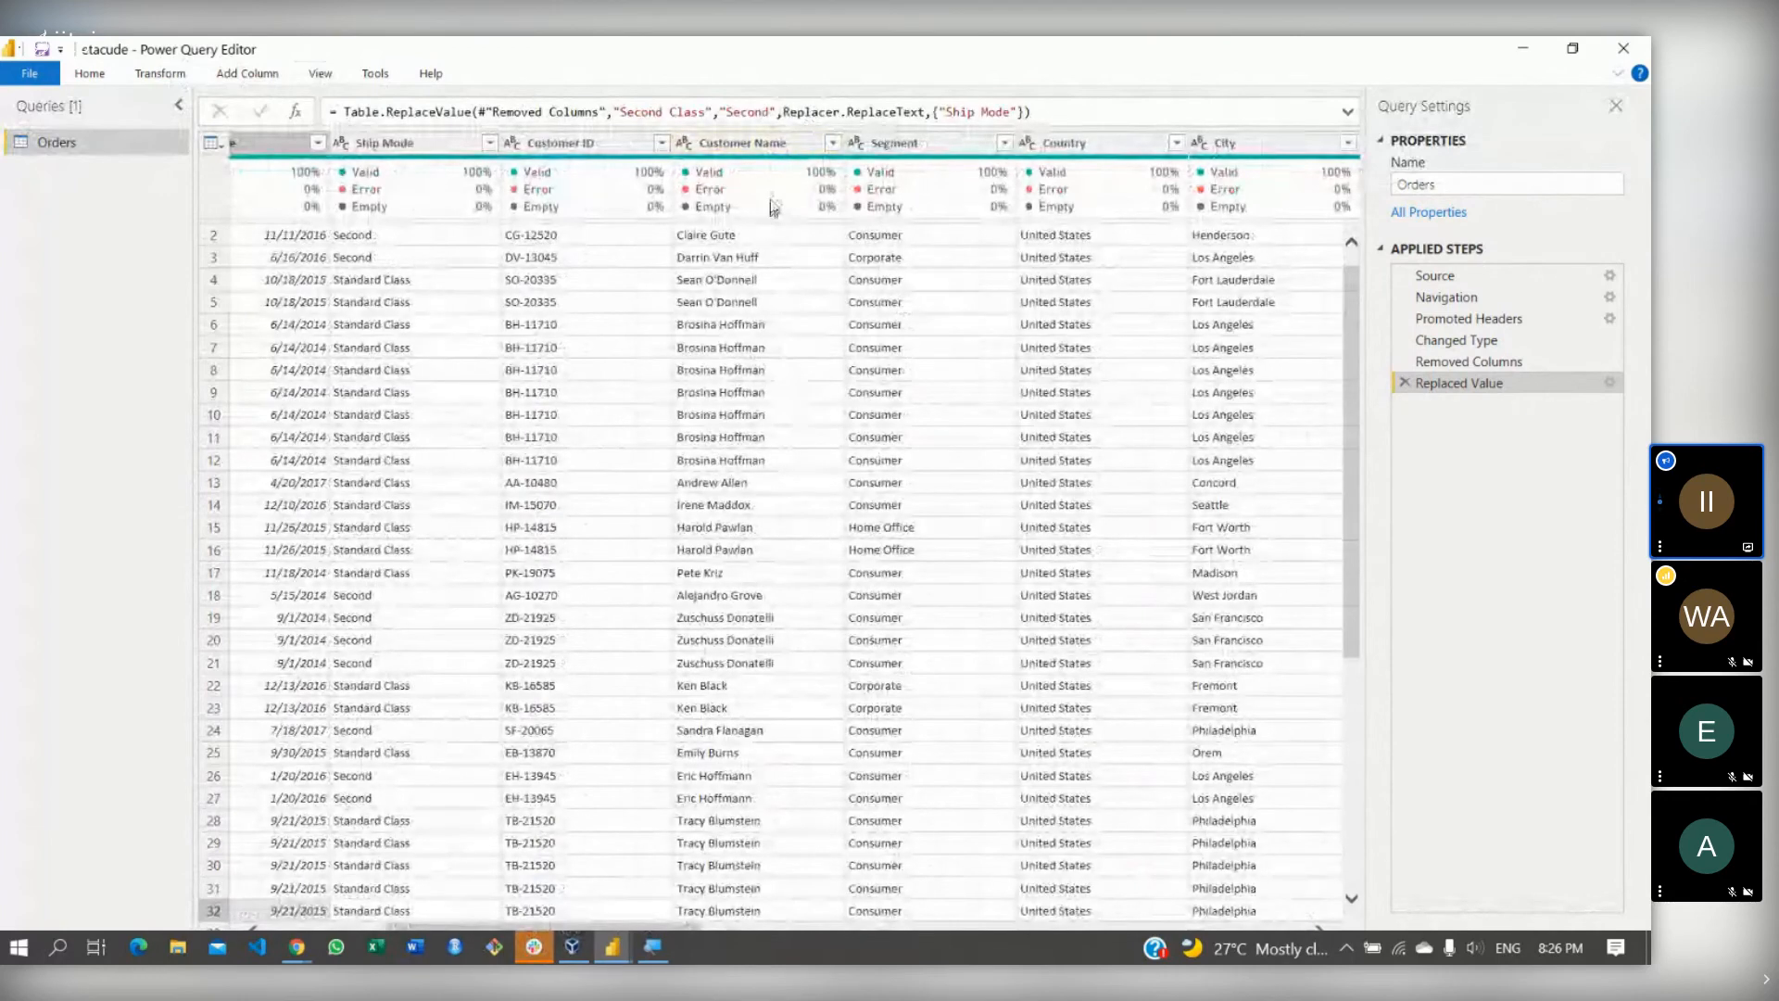
- Bring up the Split Column by Delimiter options for the Customer Name column
right_click(733, 148)
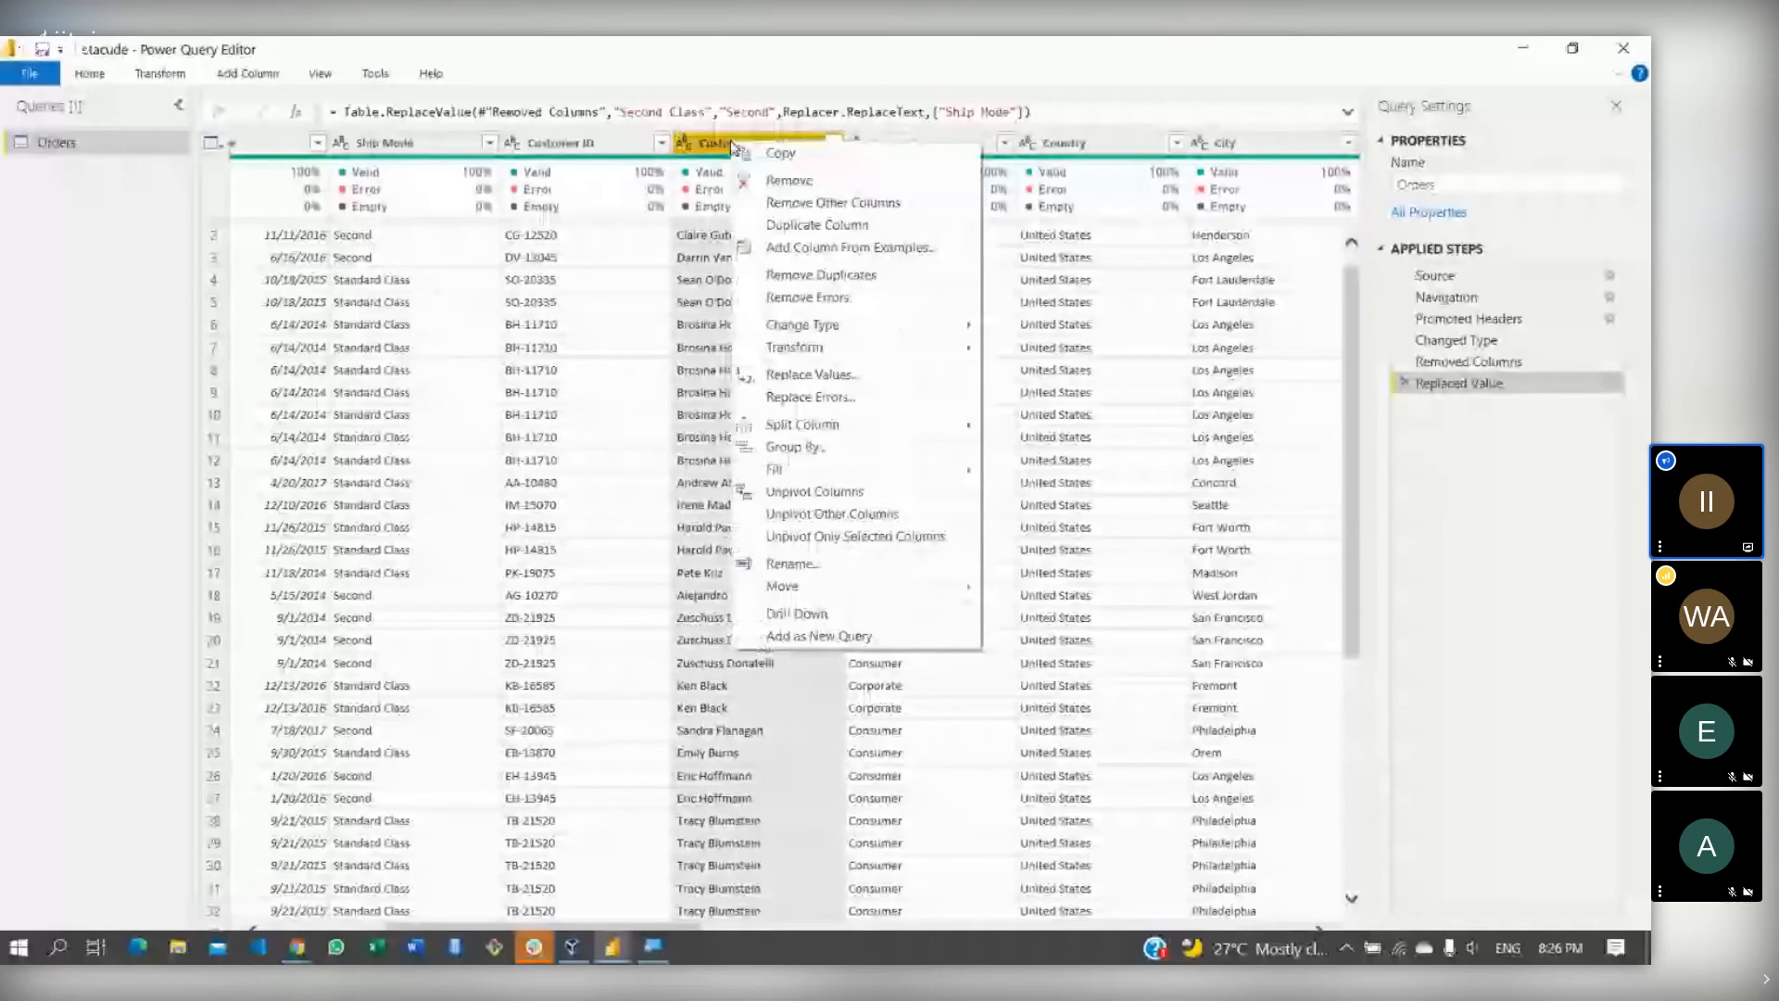
mouse_move(784, 426)
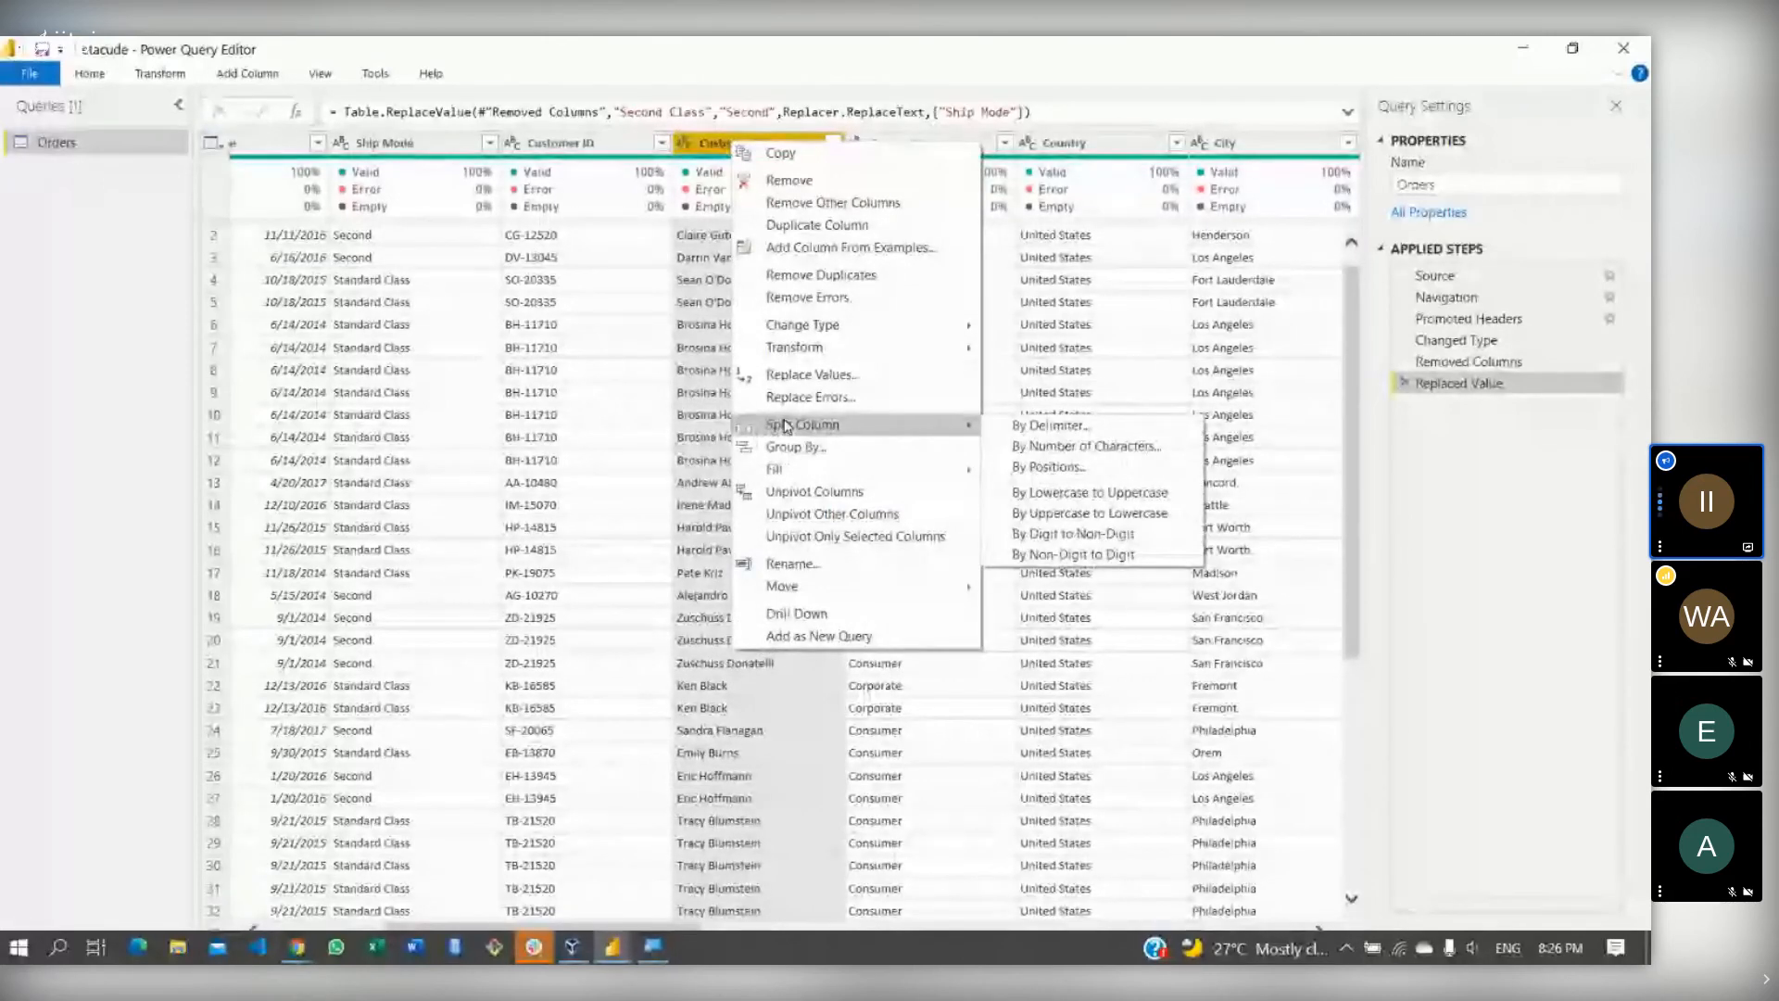
click(704, 143)
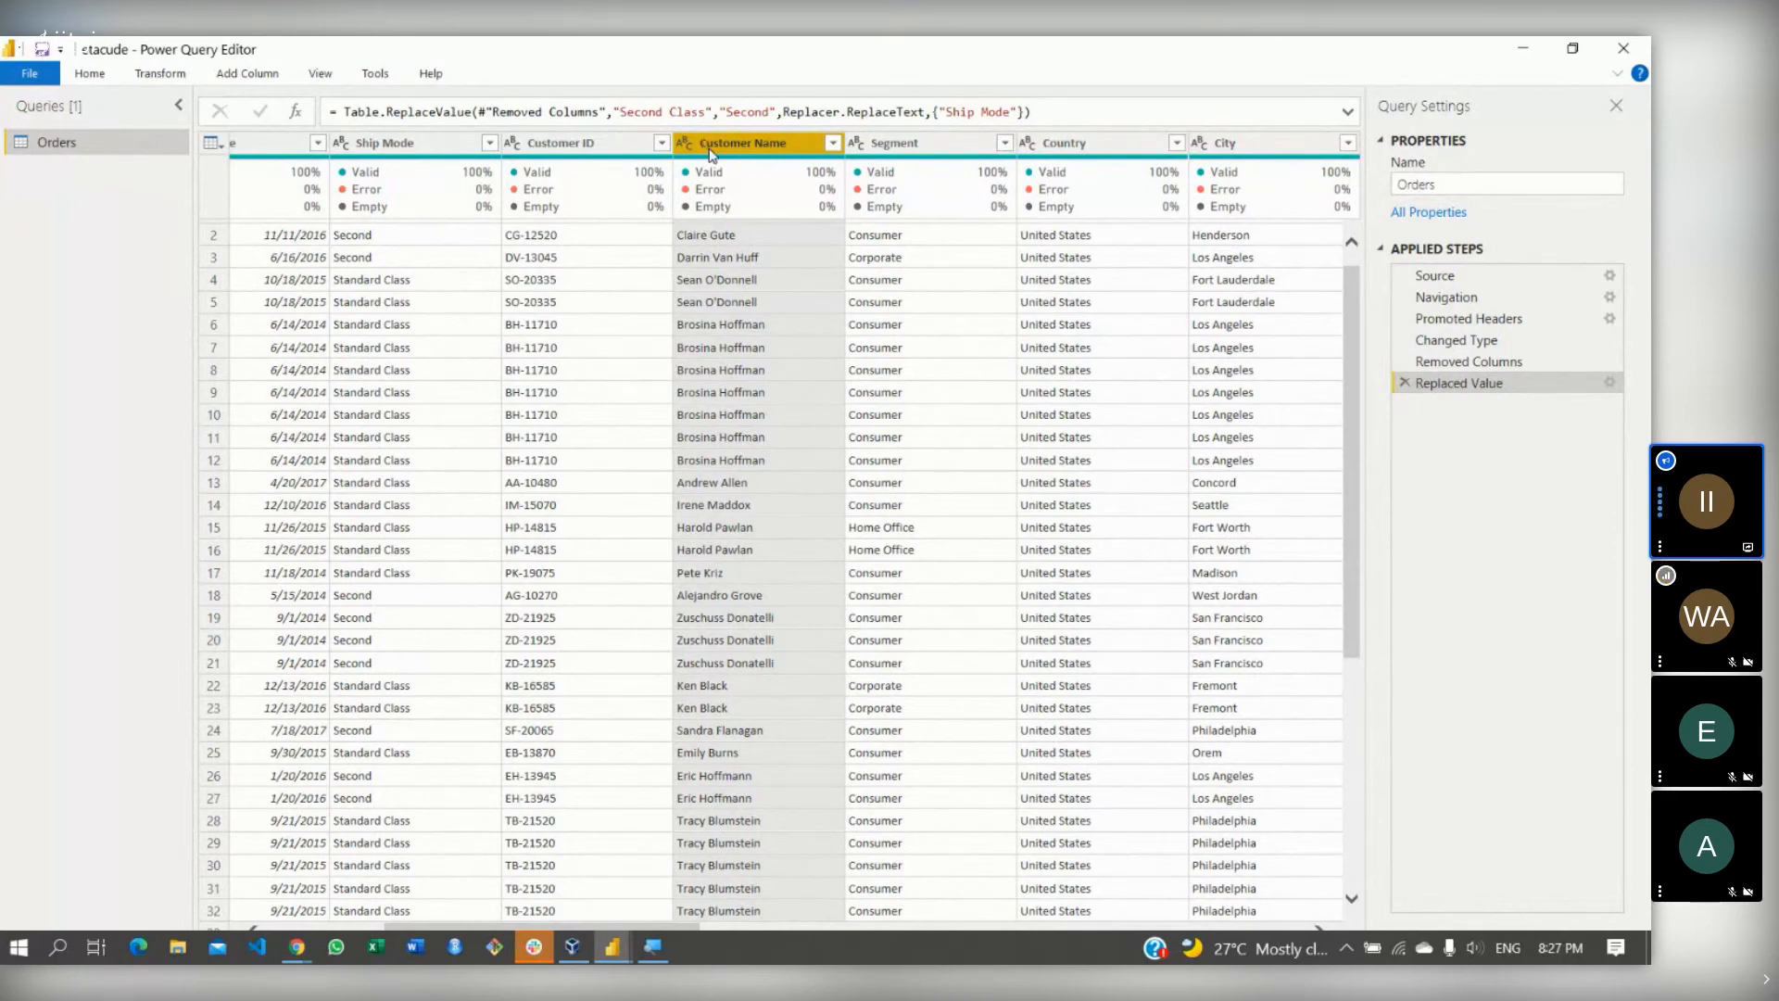
right_click(712, 153)
mouse_move(806, 441)
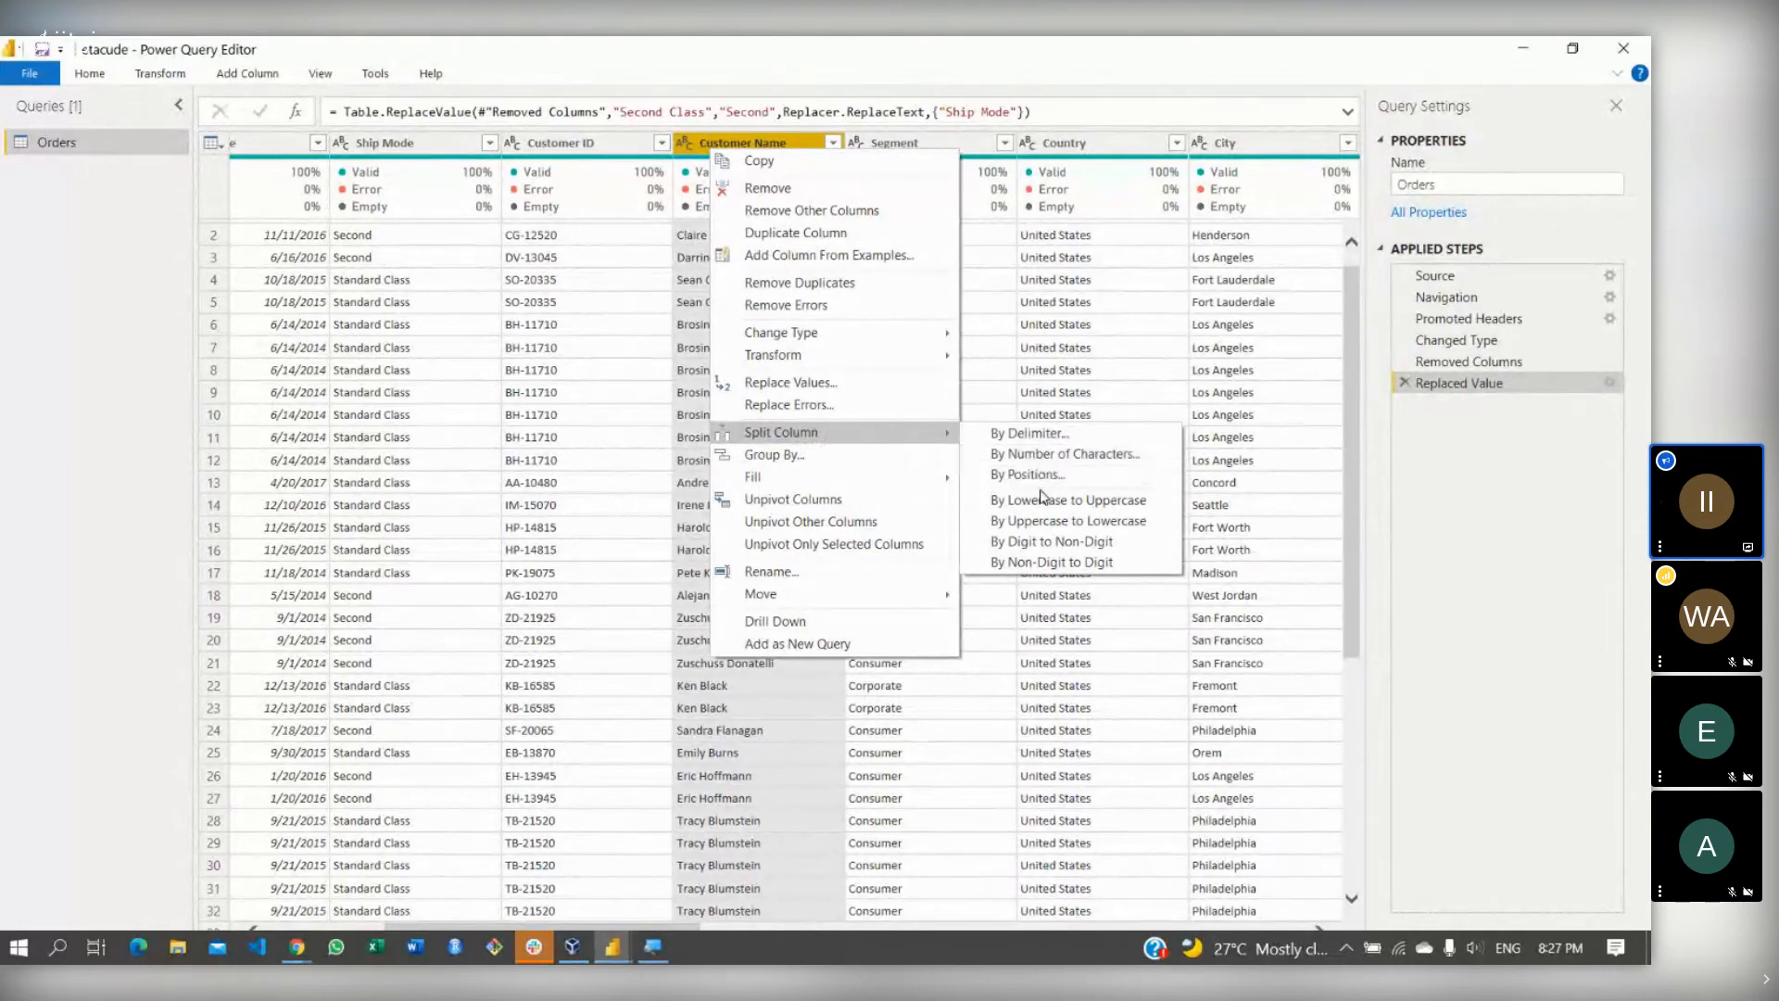
click(1028, 433)
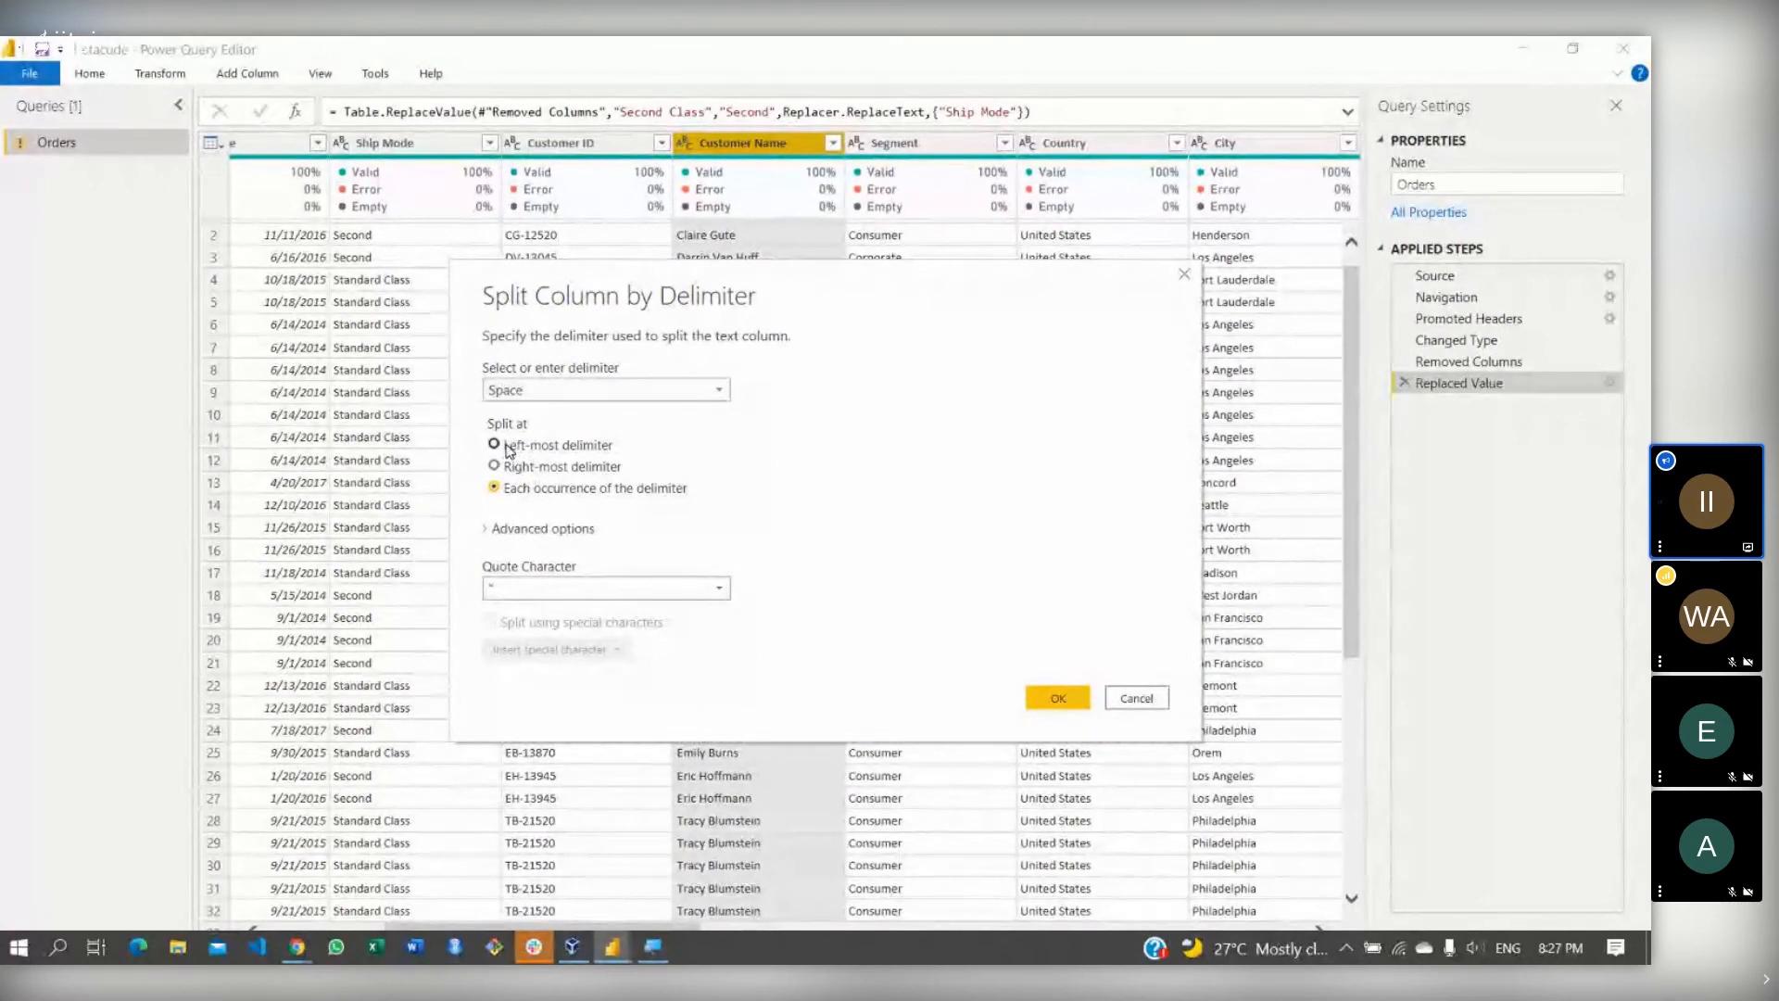
- Split Customer Name at the left-most space into Customer Name.1 and Customer Name.2
click(506, 449)
click(648, 596)
click(648, 594)
click(1059, 697)
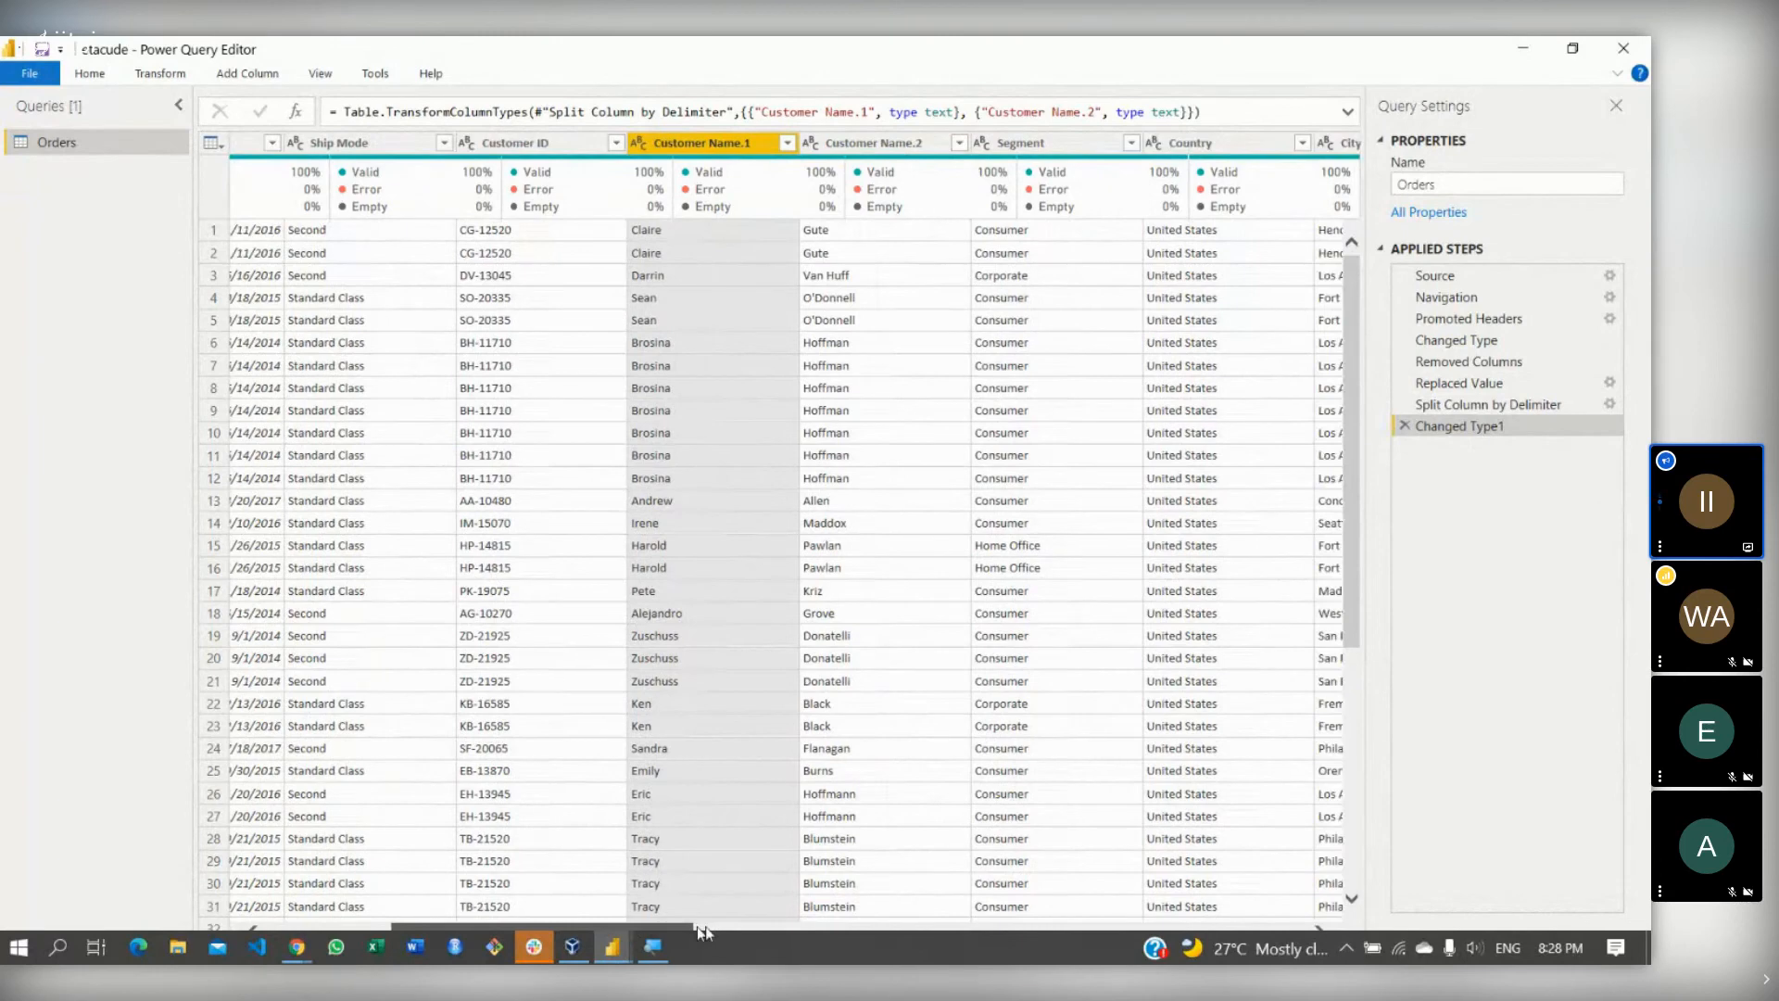
drag(704, 931, 1382, 903)
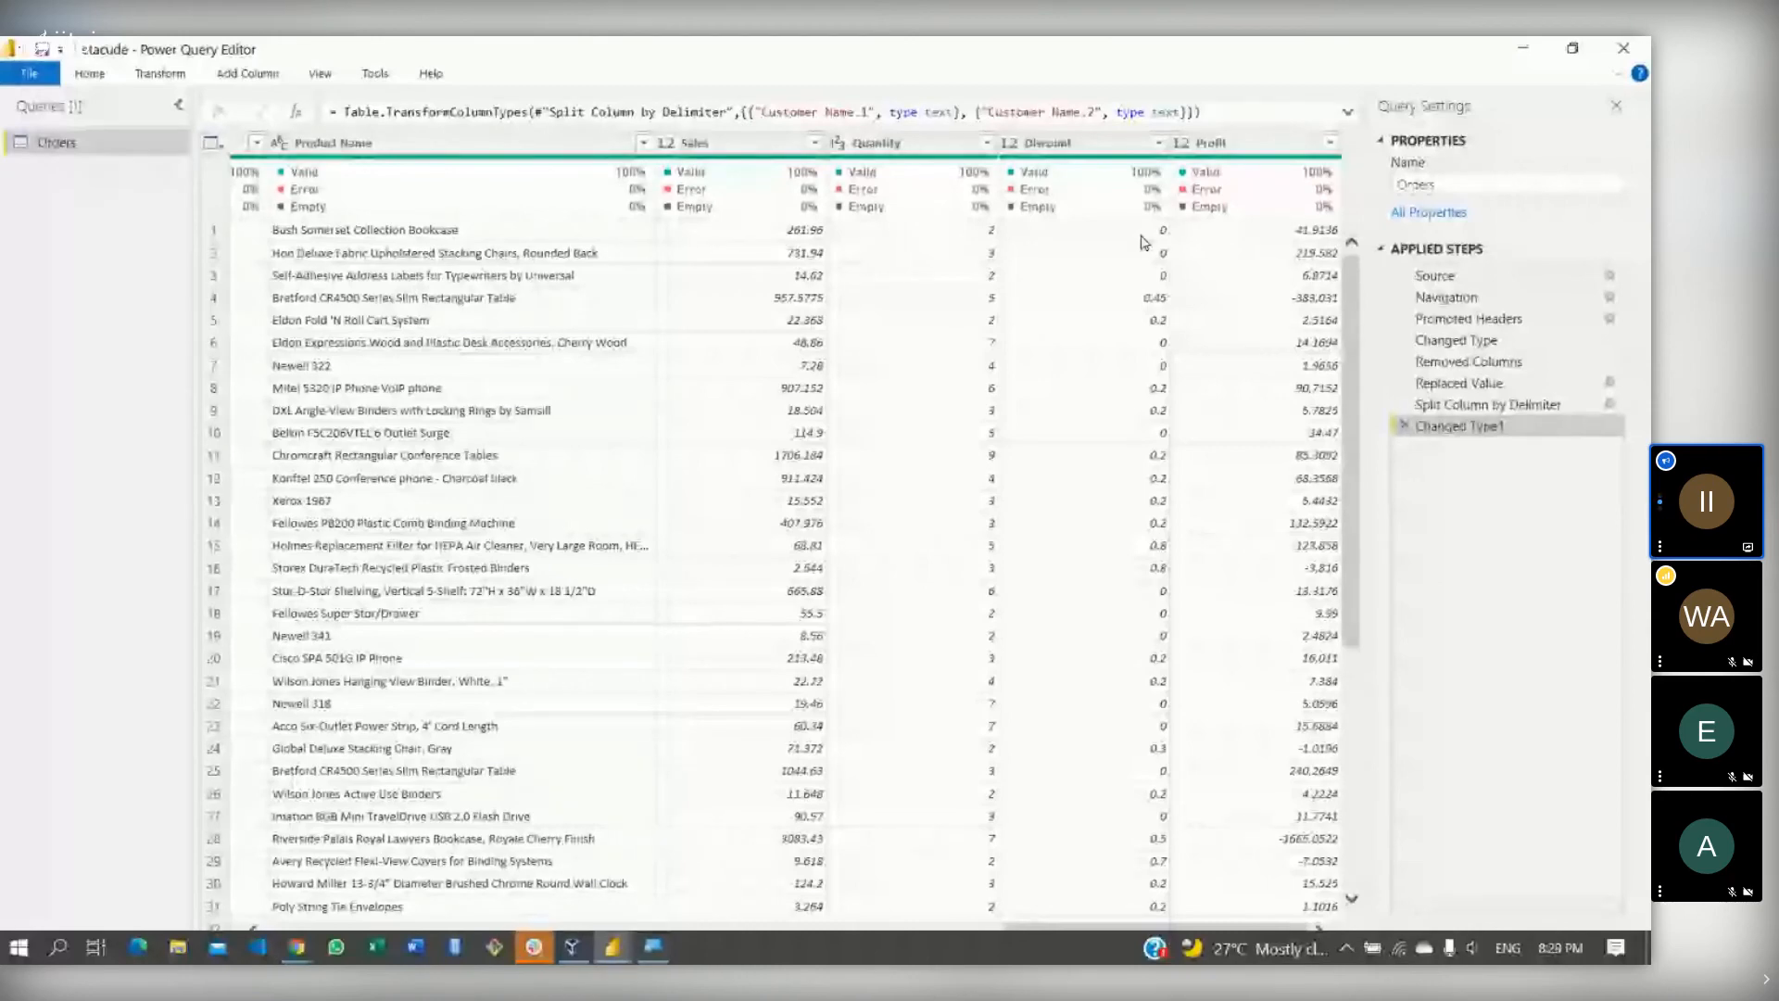
- Use Replace Values on the Discount column to turn every 0 into 1
scroll(1346, 414, down, 3)
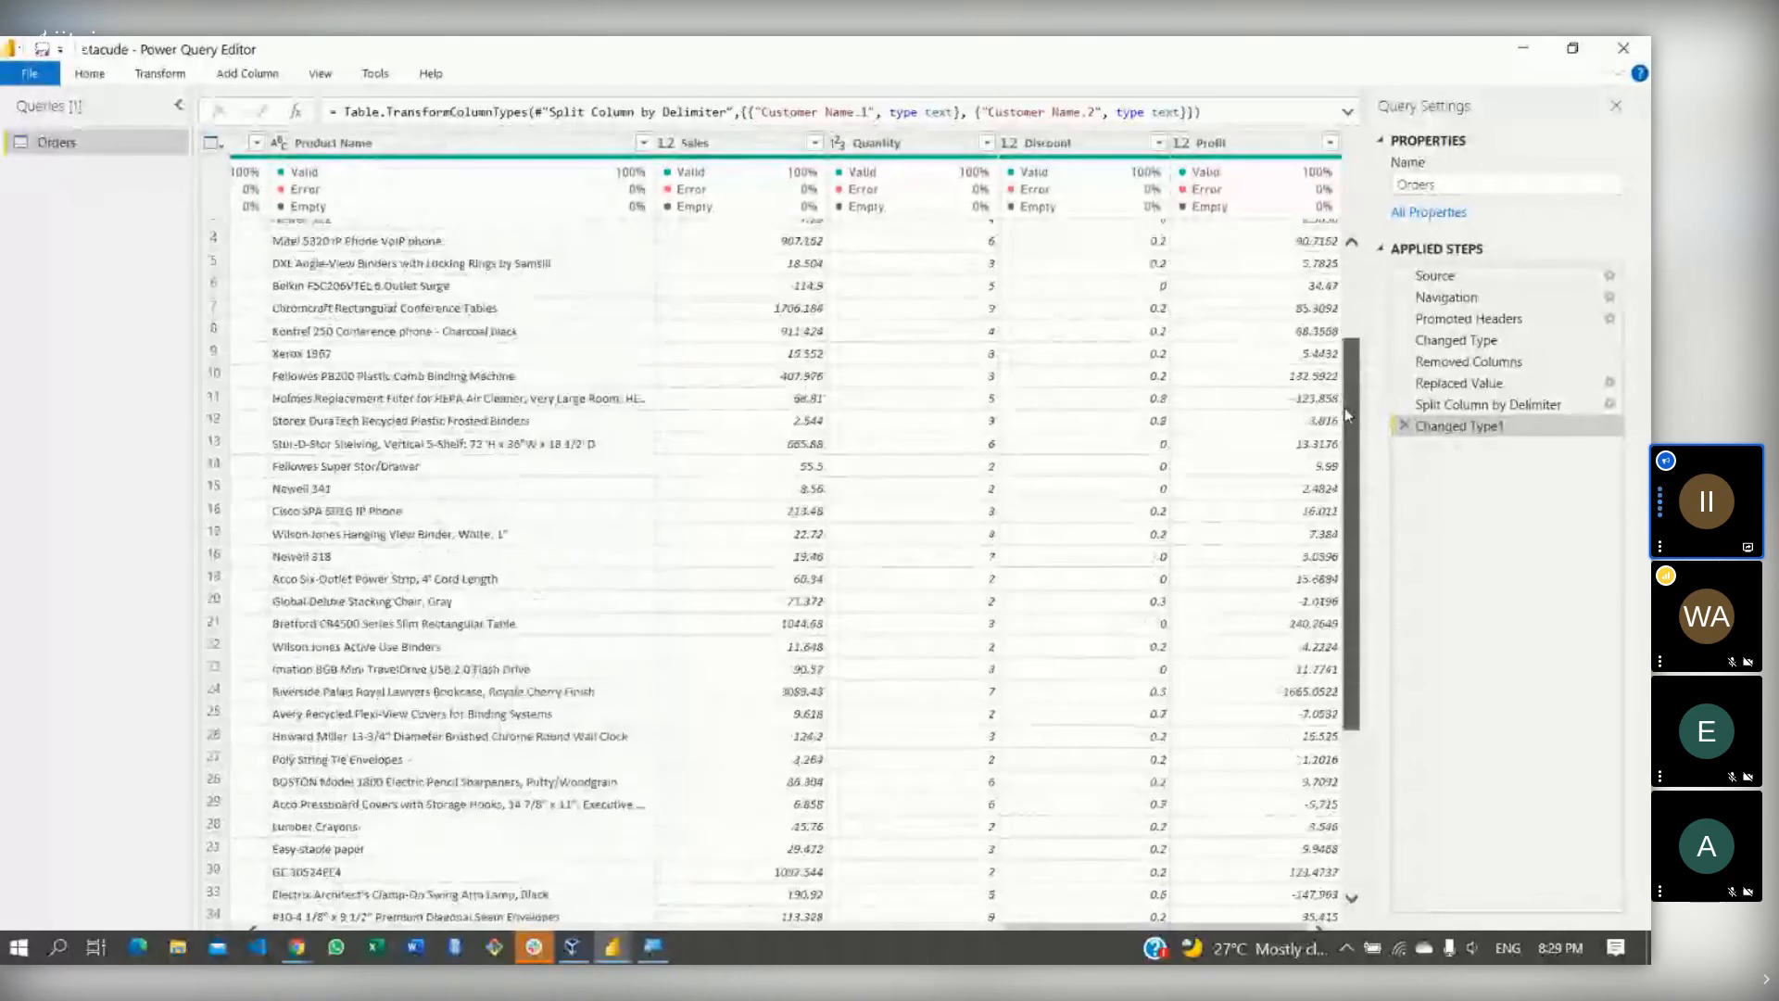
scroll(1343, 414, up, 3)
right_click(1103, 139)
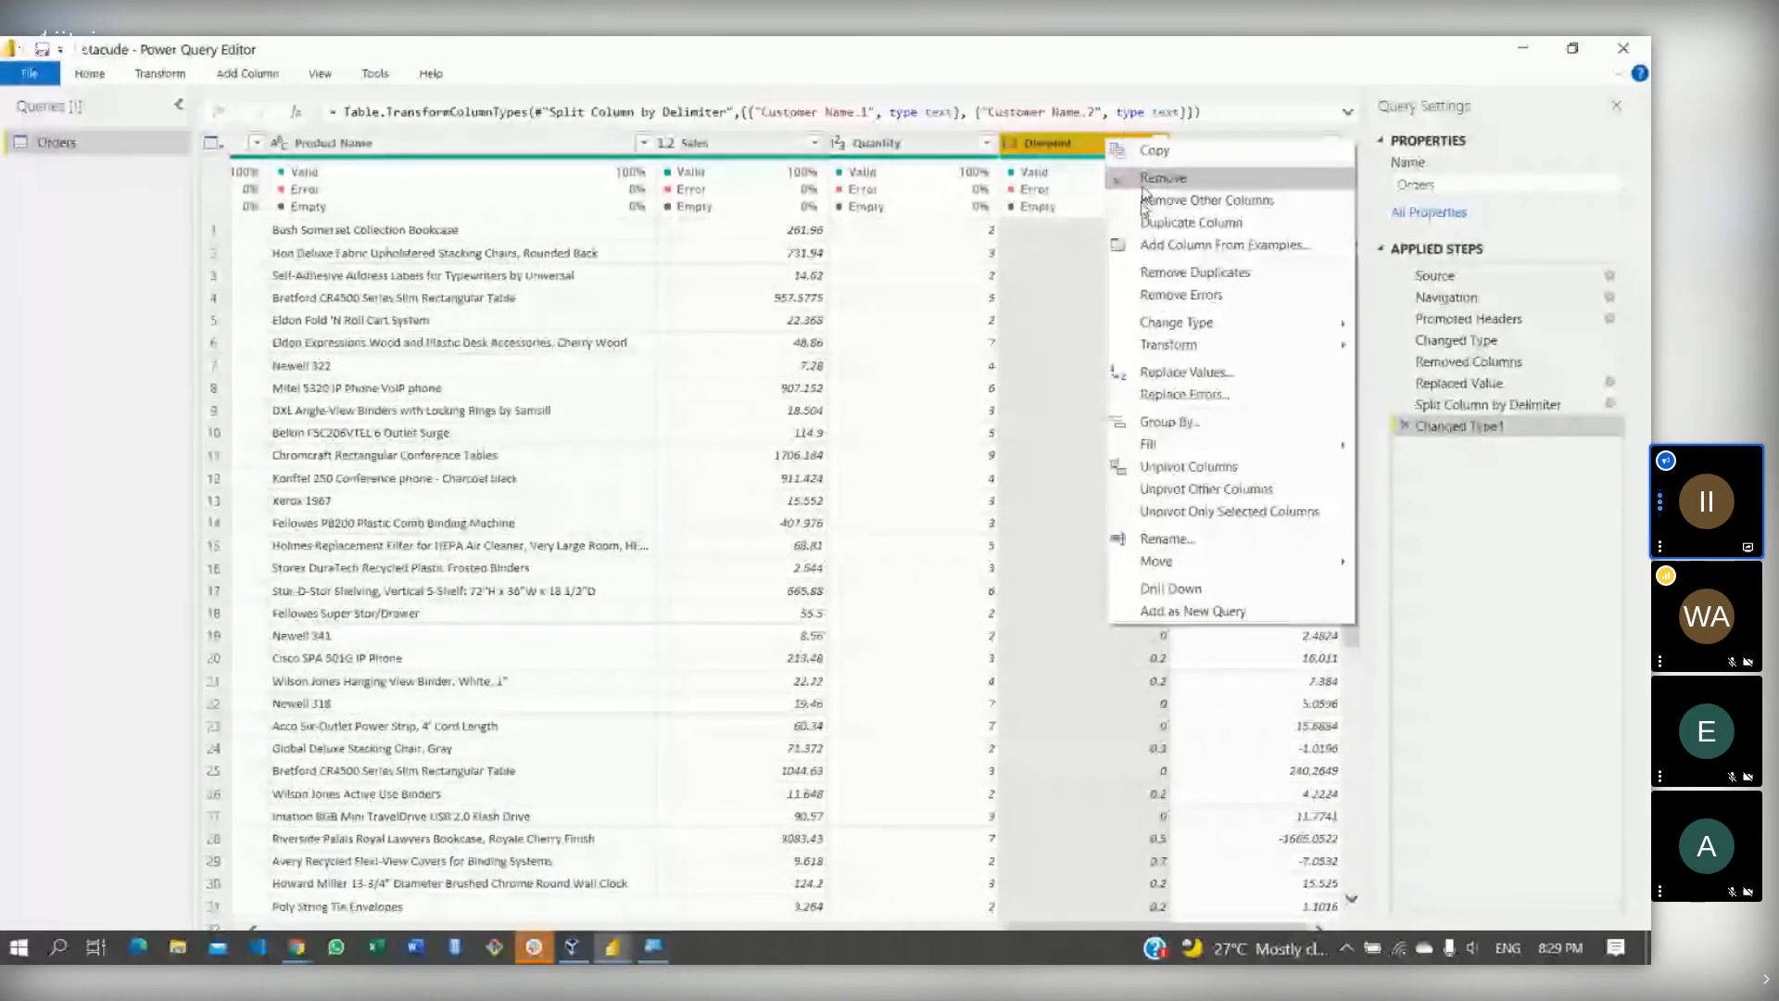
click(1182, 371)
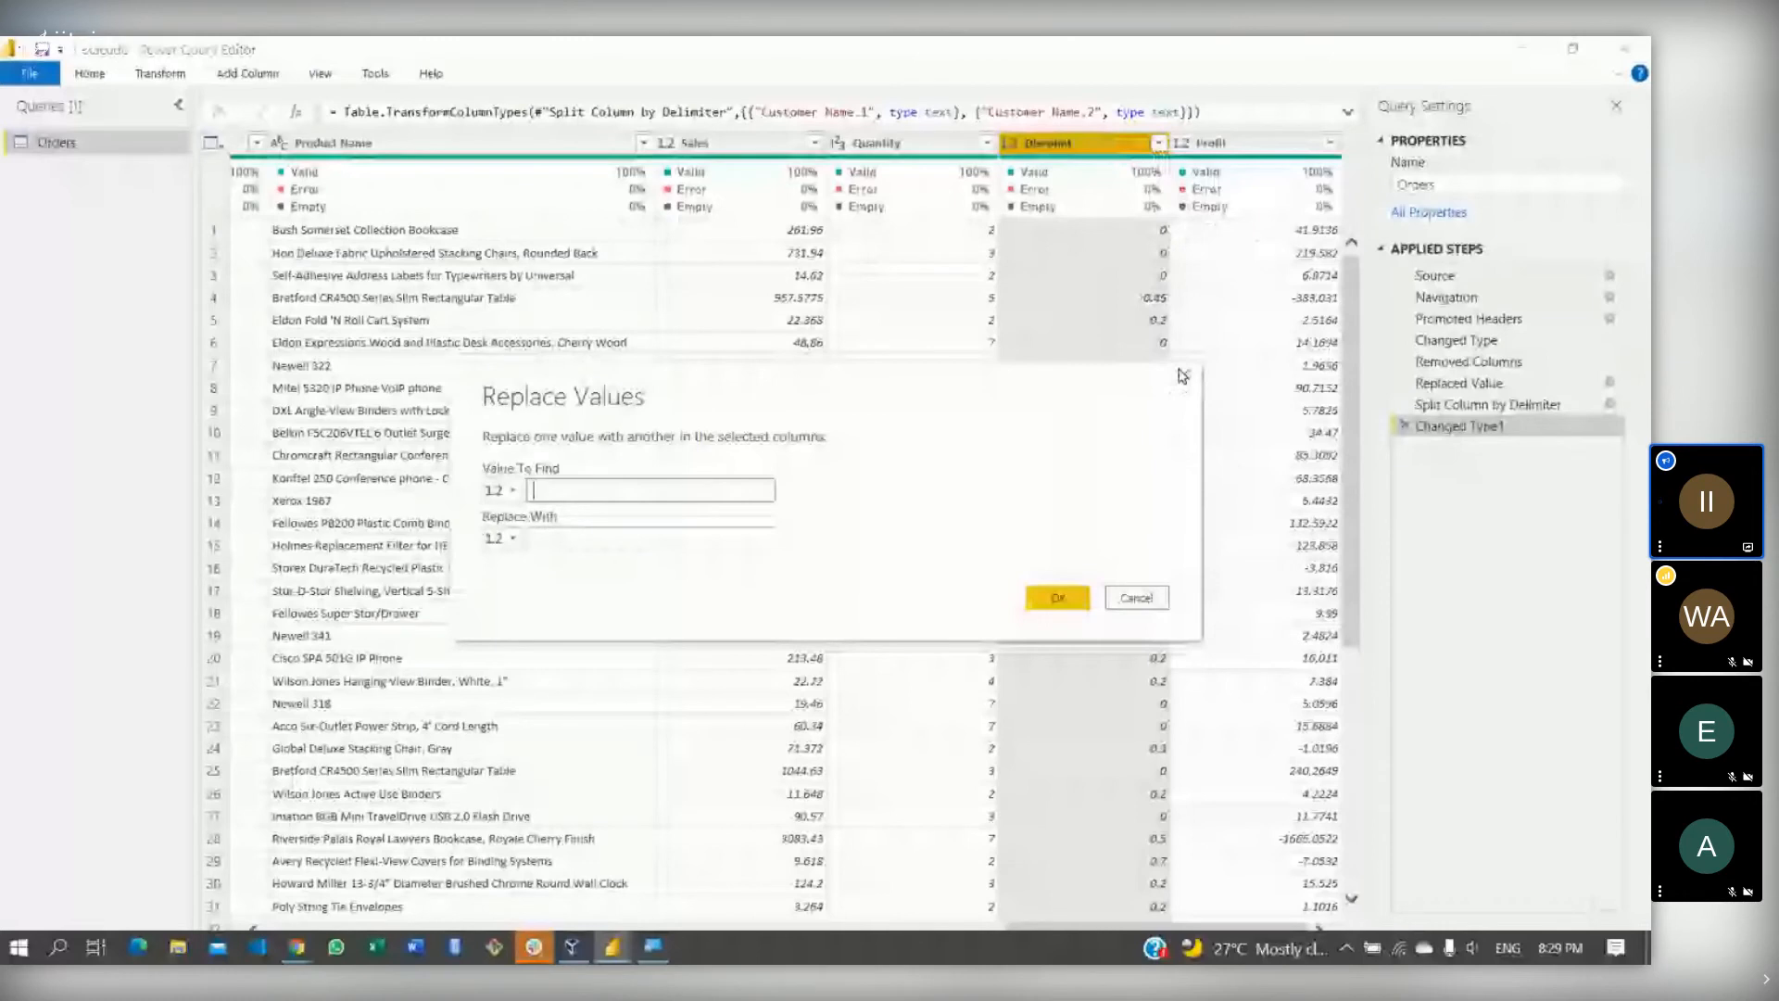
text(1)
click(590, 532)
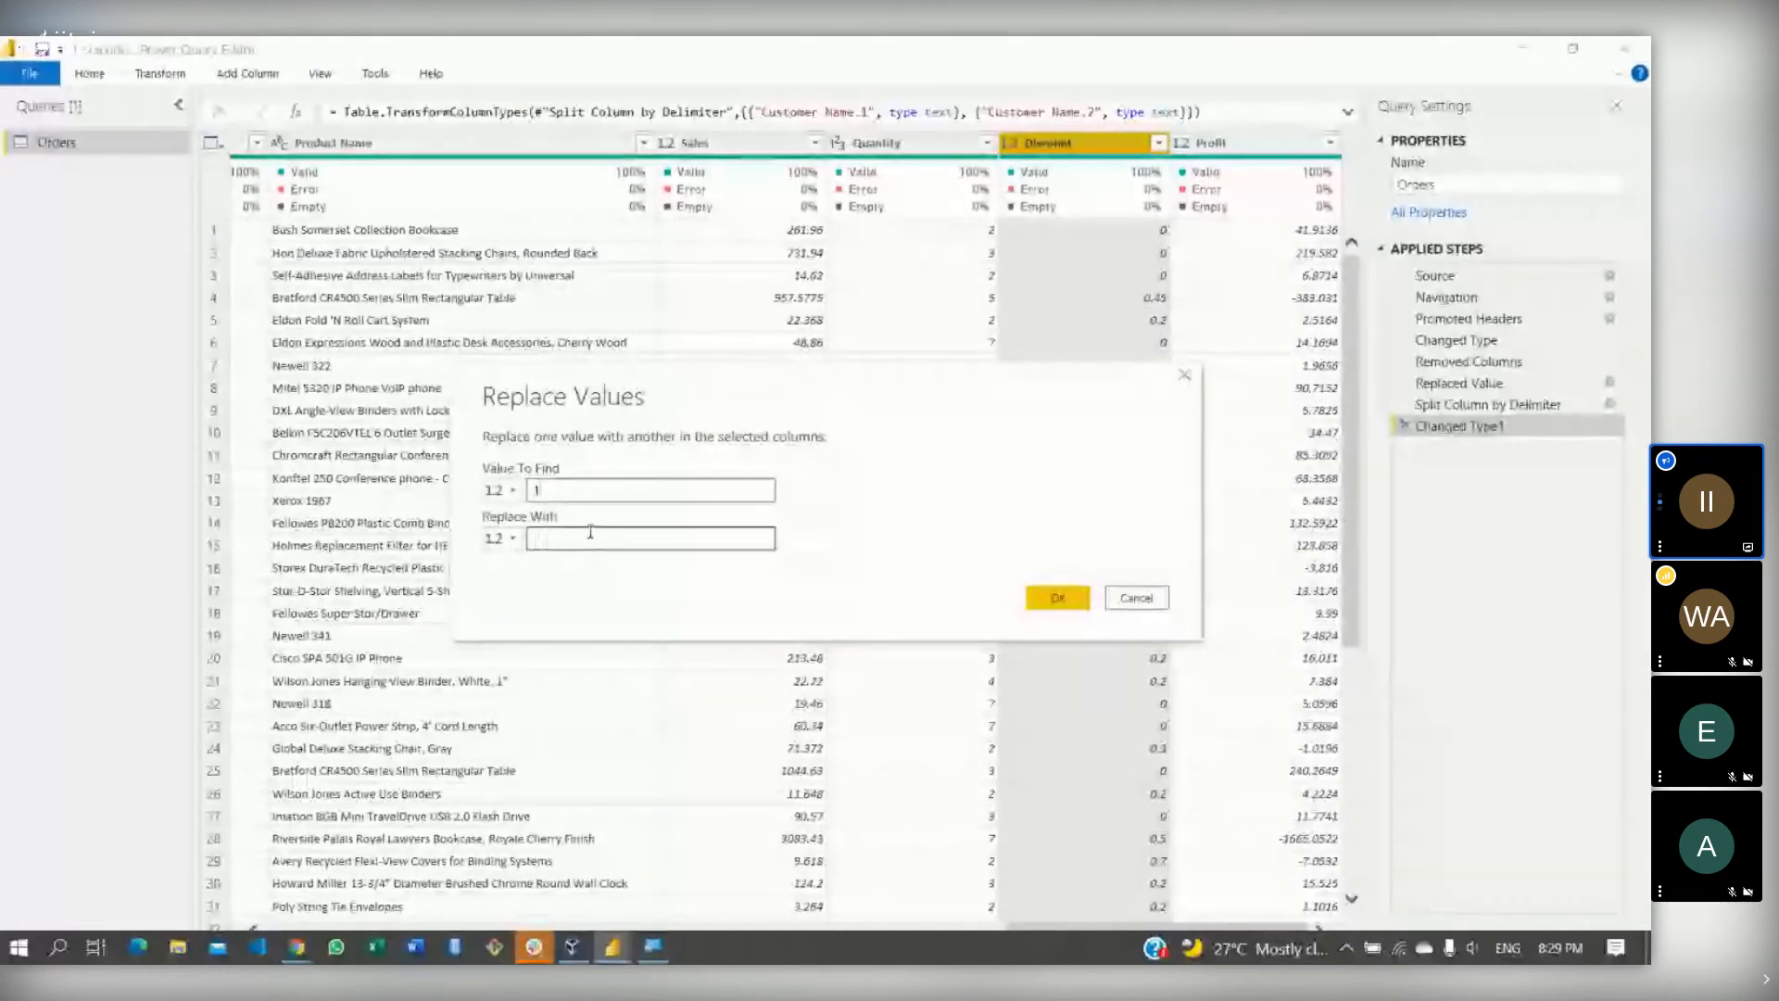
text(0)
click(589, 533)
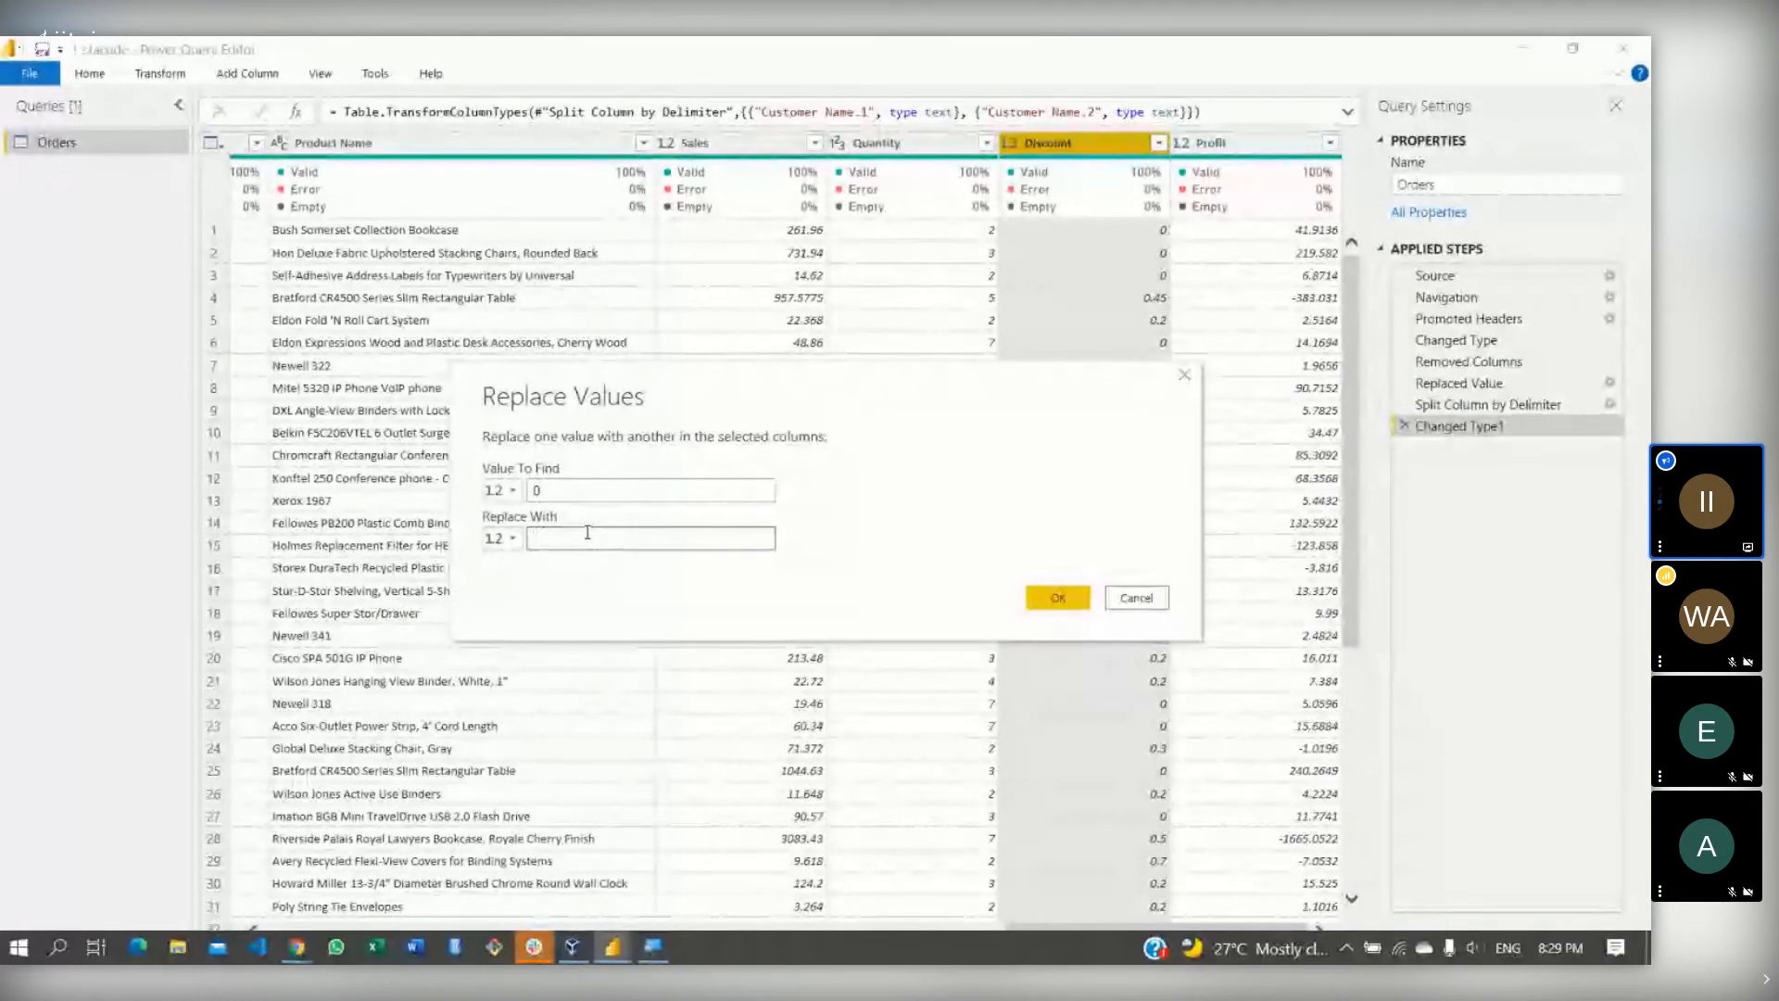
text(1)
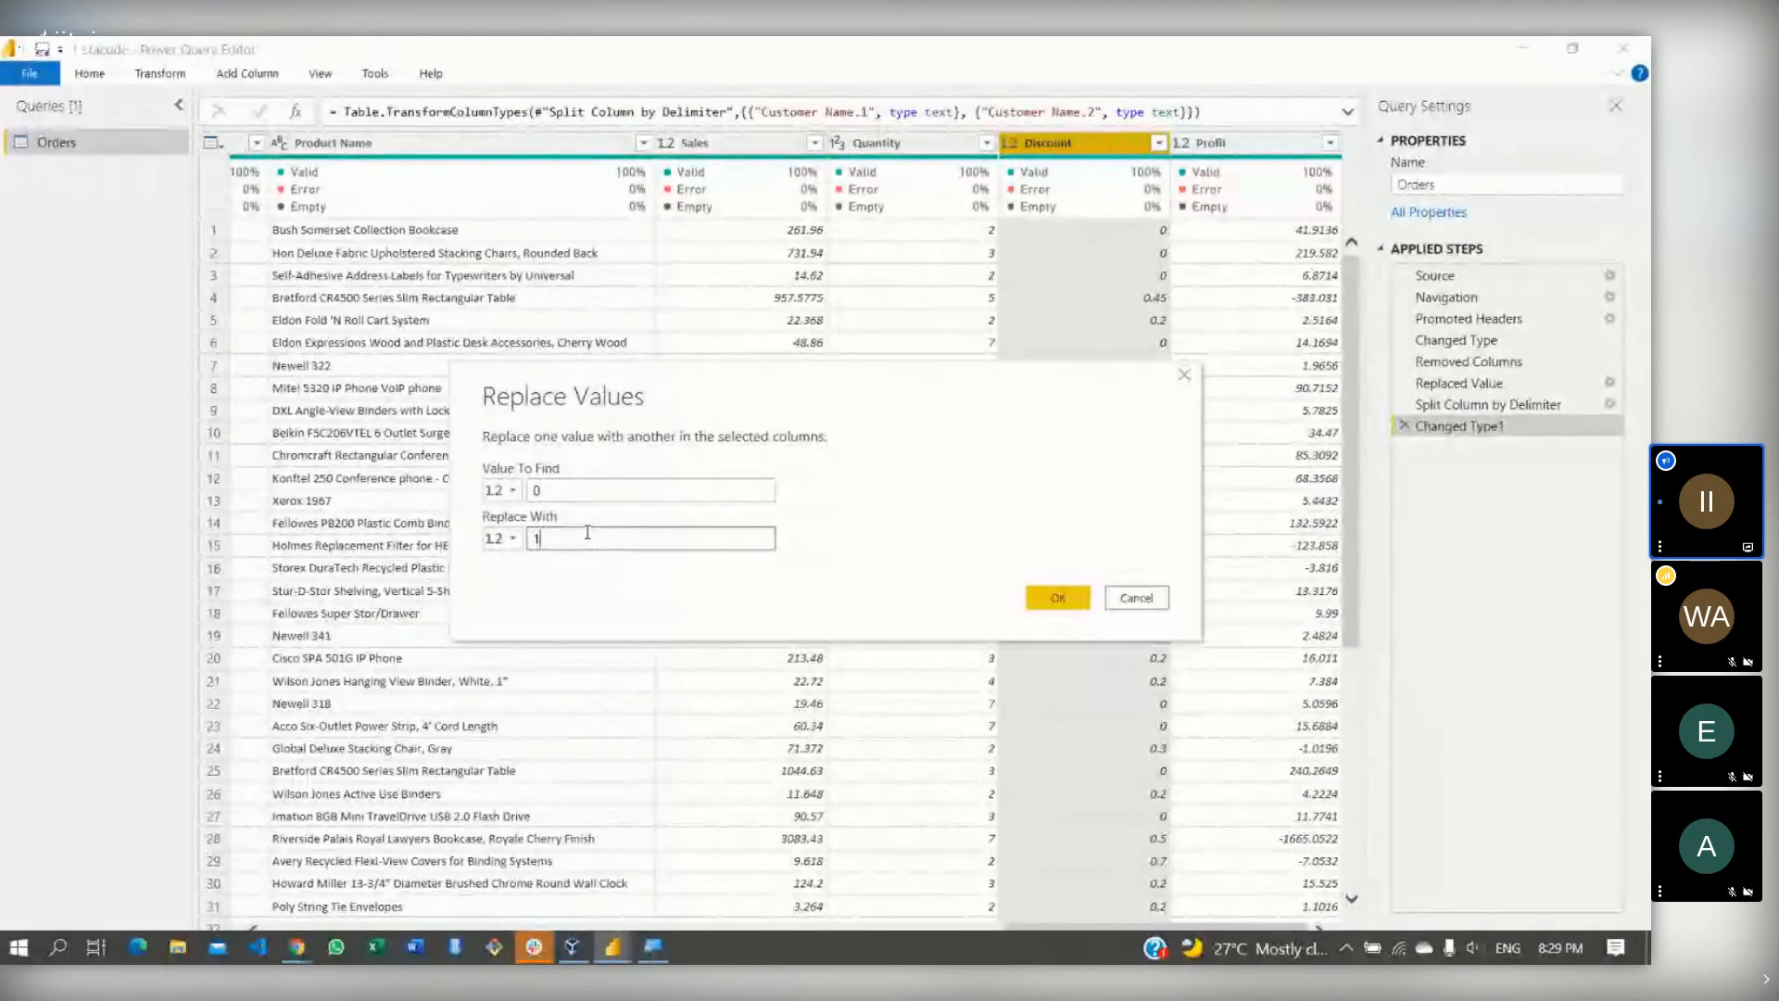
click(1057, 598)
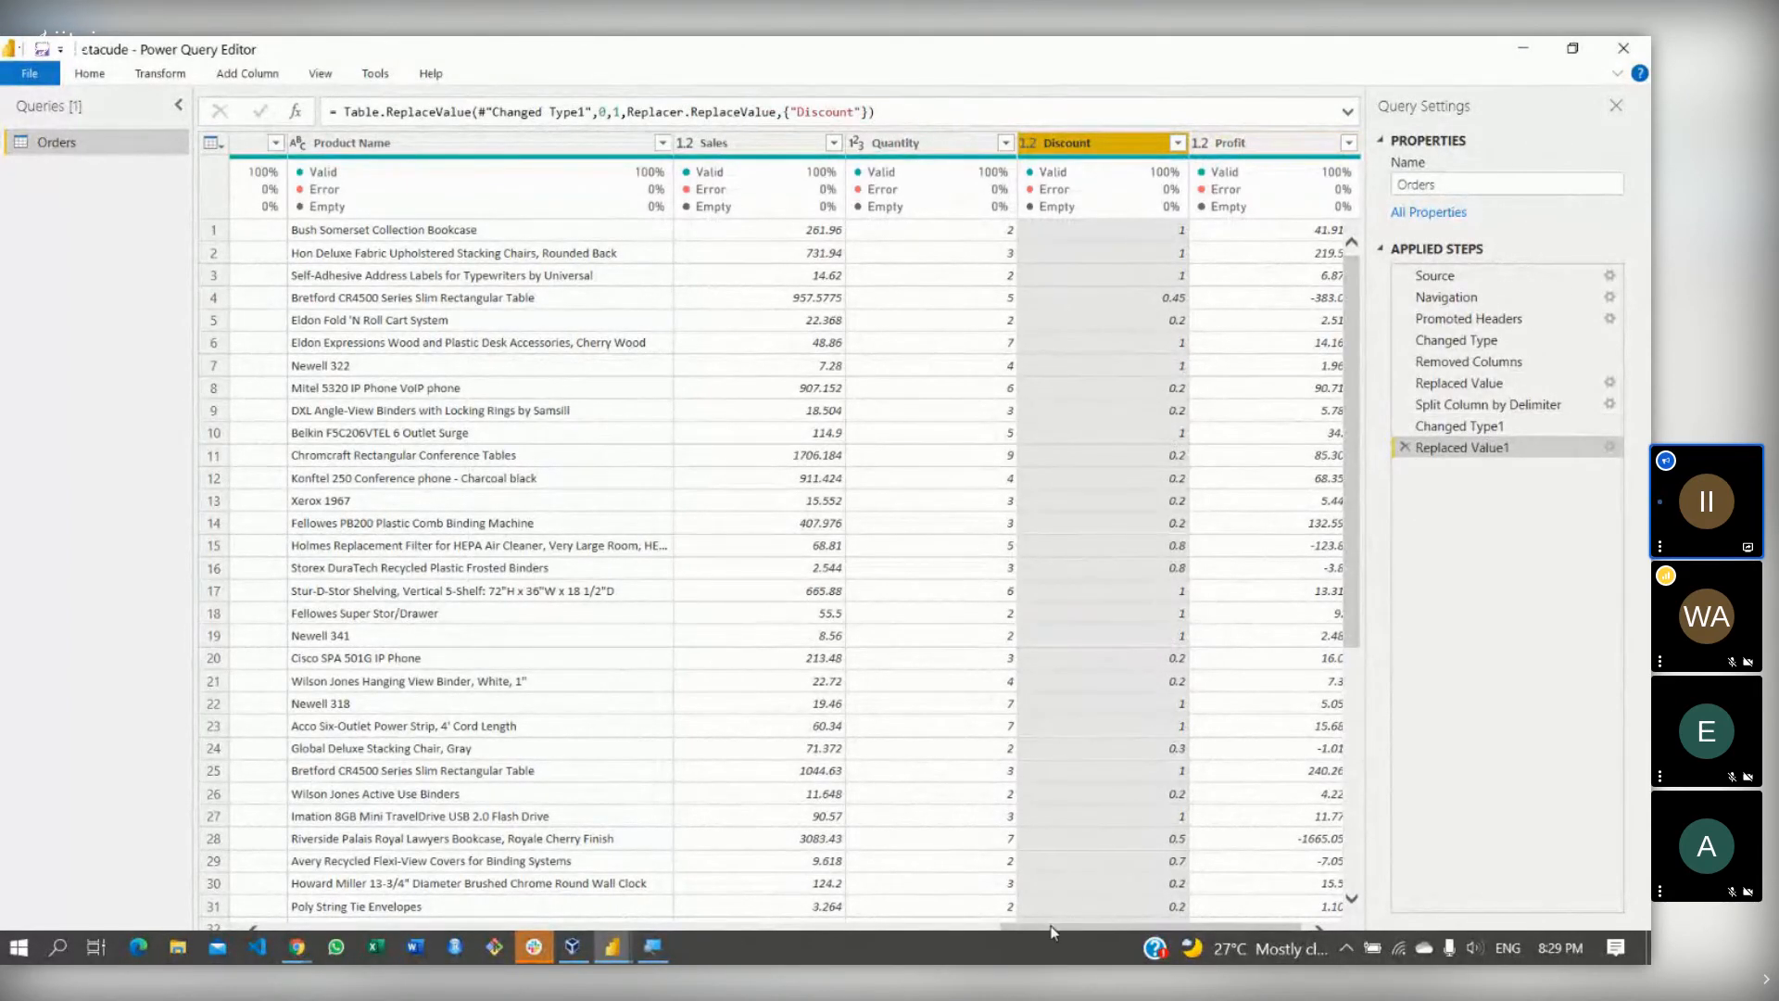
drag(1052, 931, 1100, 925)
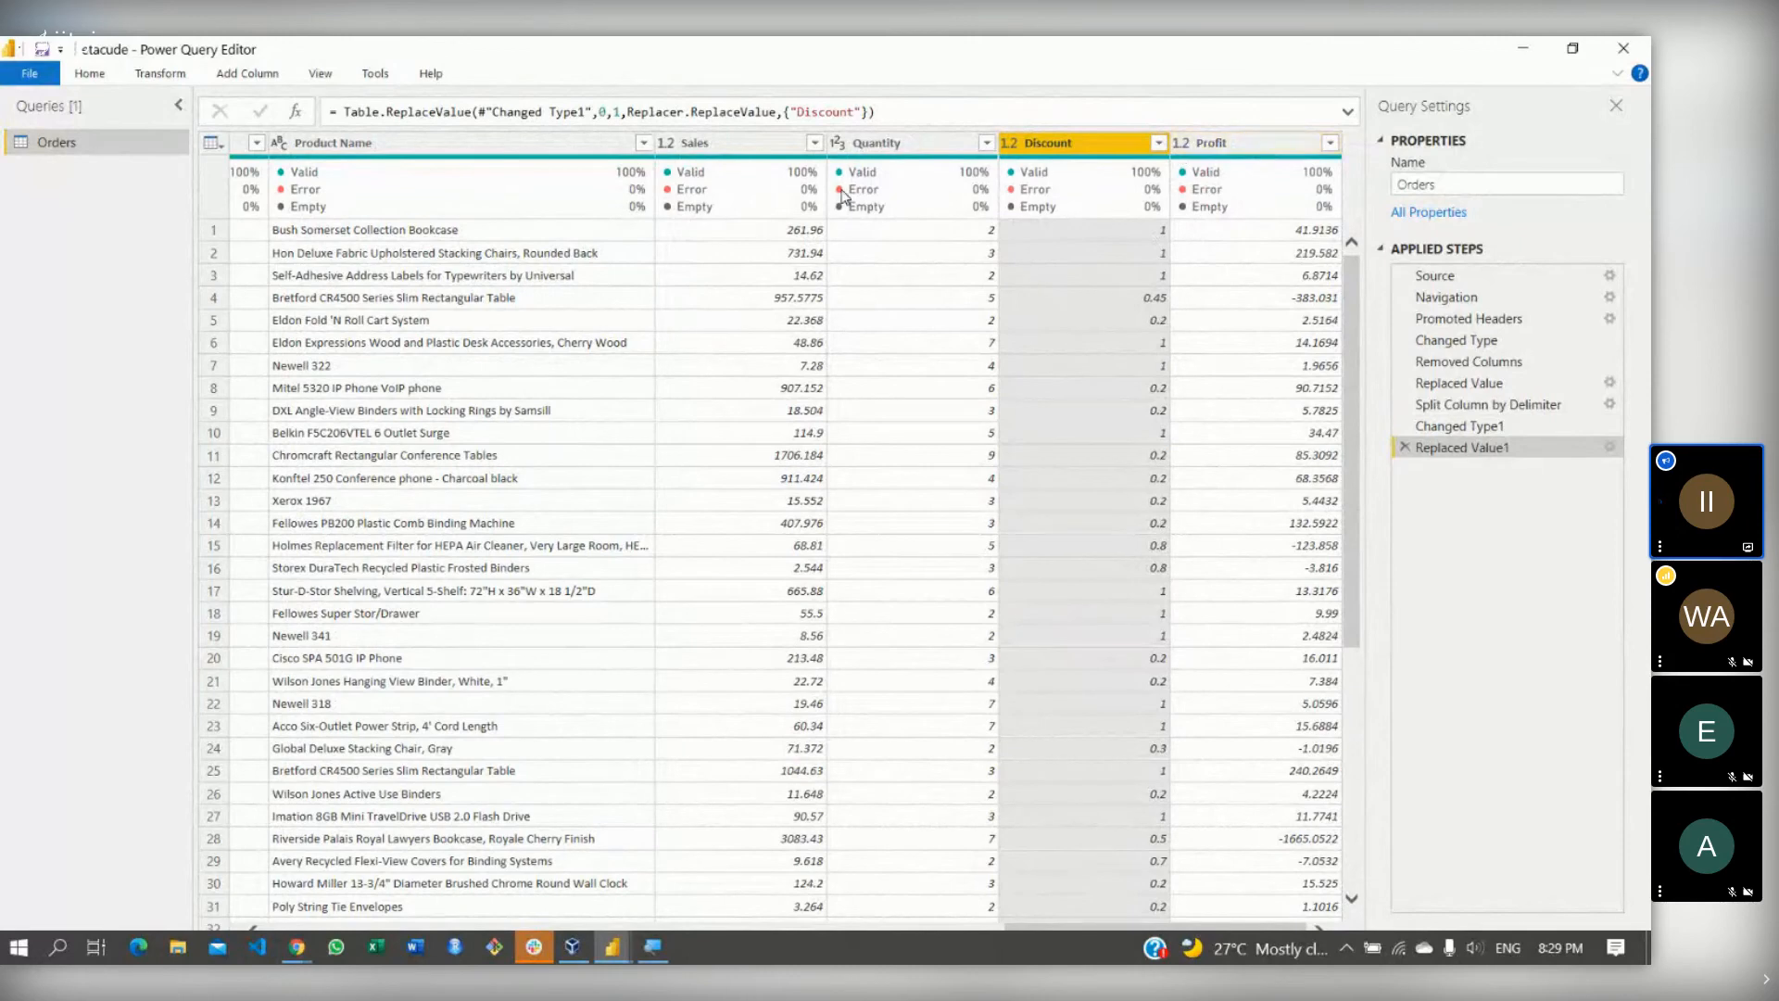
mouse_move(842, 195)
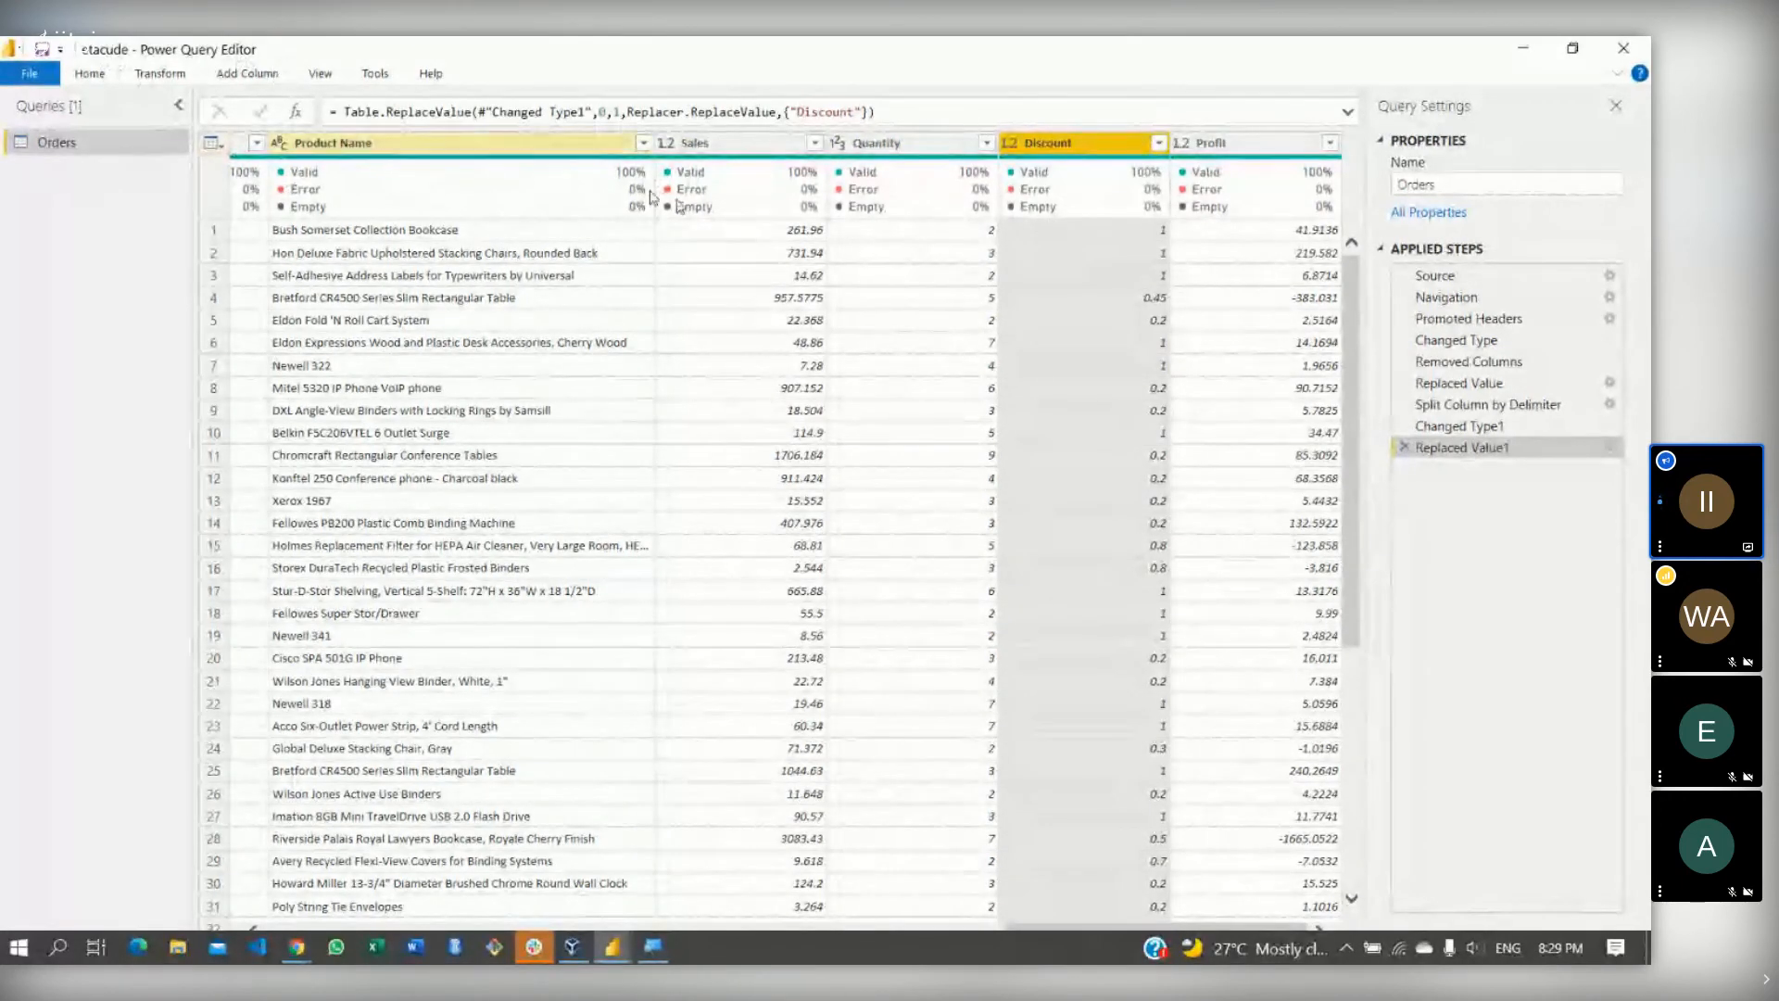
ctrl+click(922, 148)
ctrl+click(764, 148)
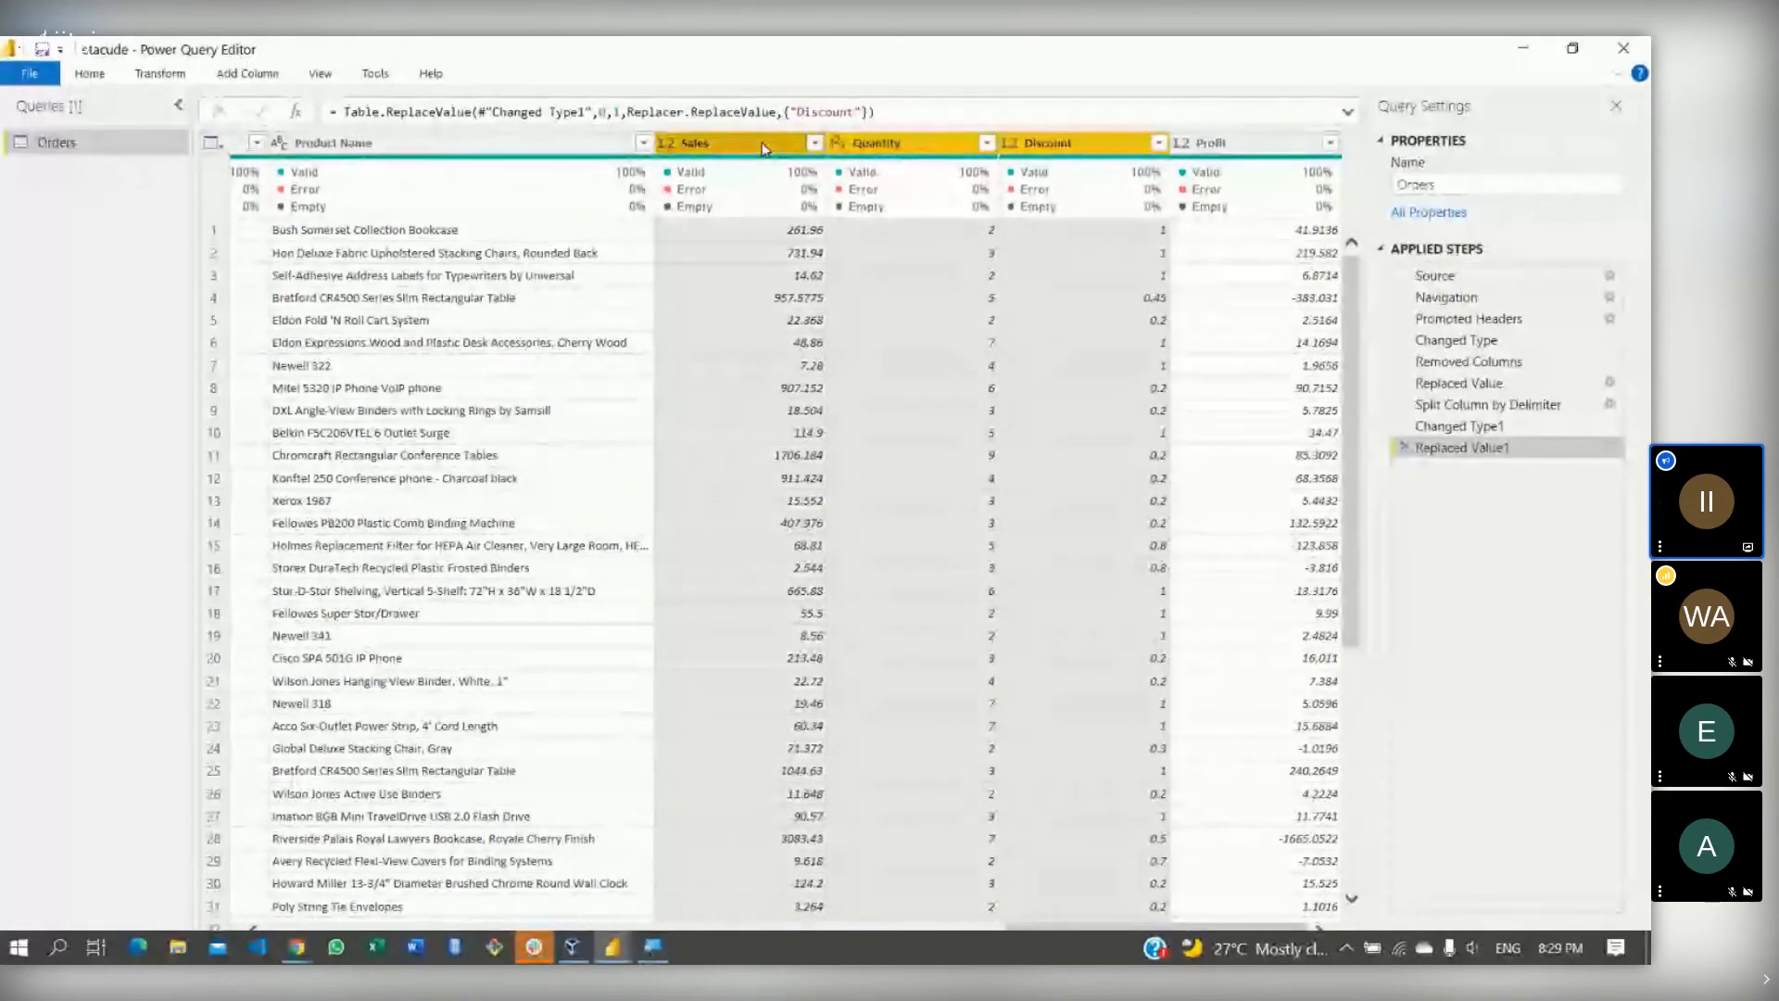
click(258, 82)
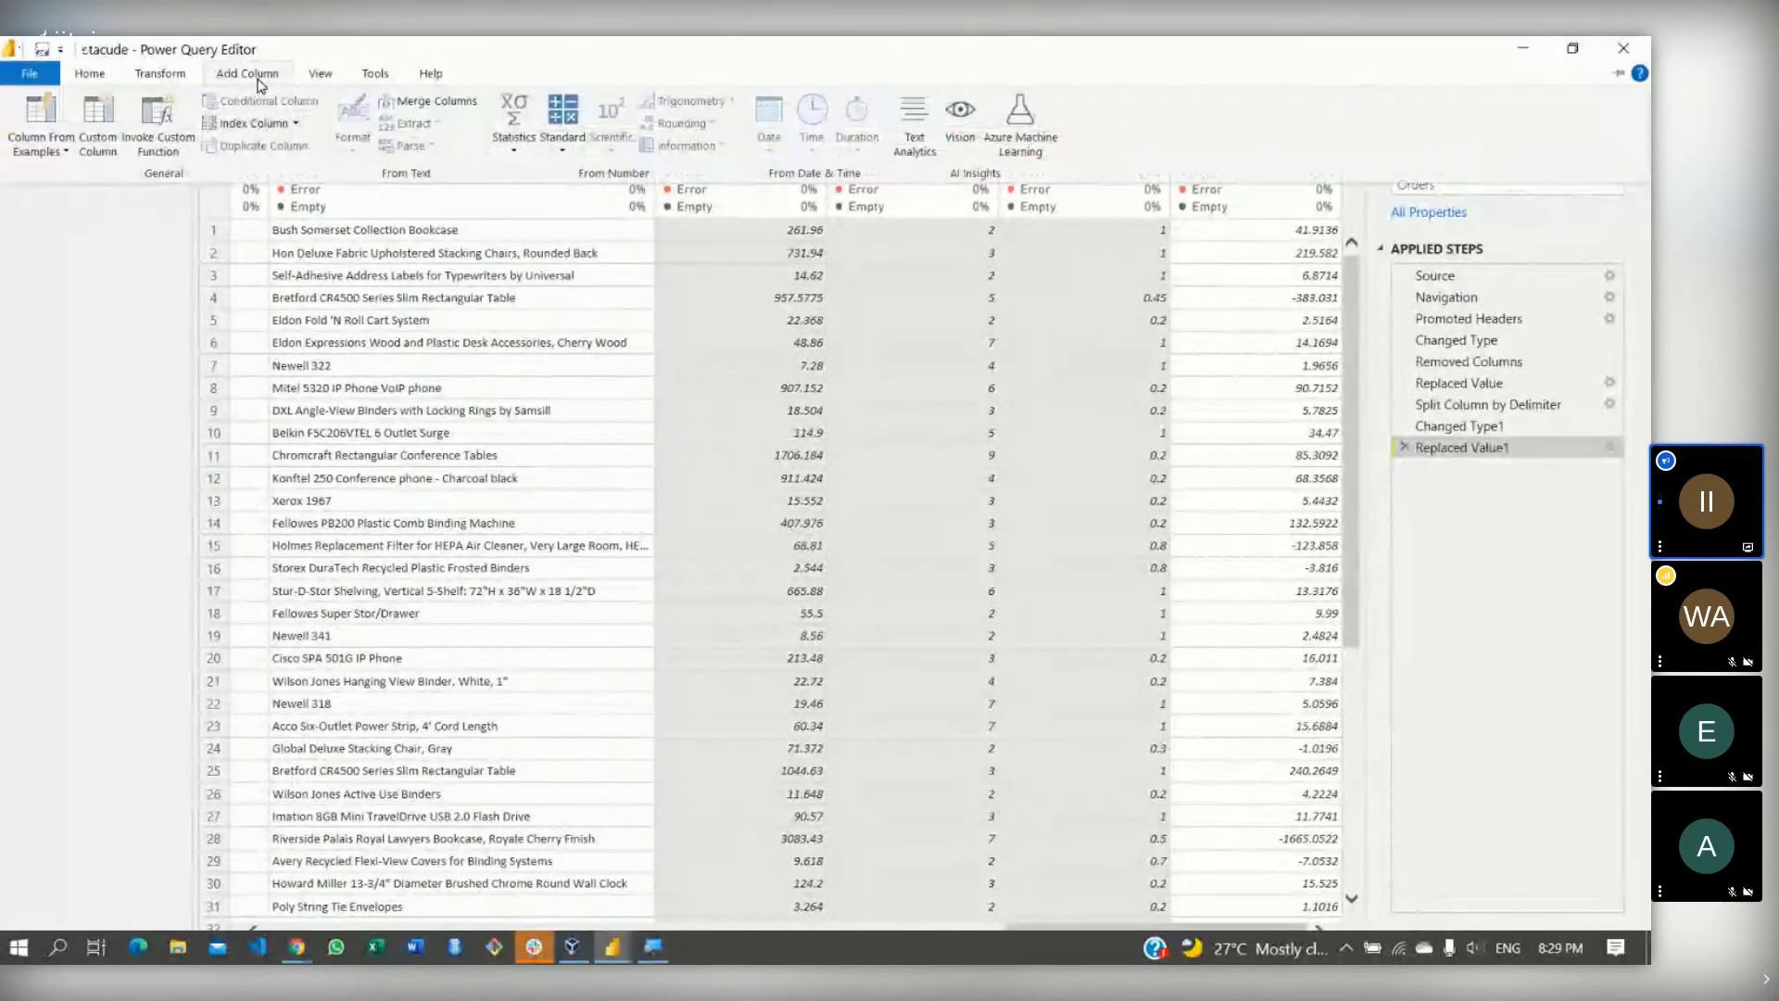
click(580, 159)
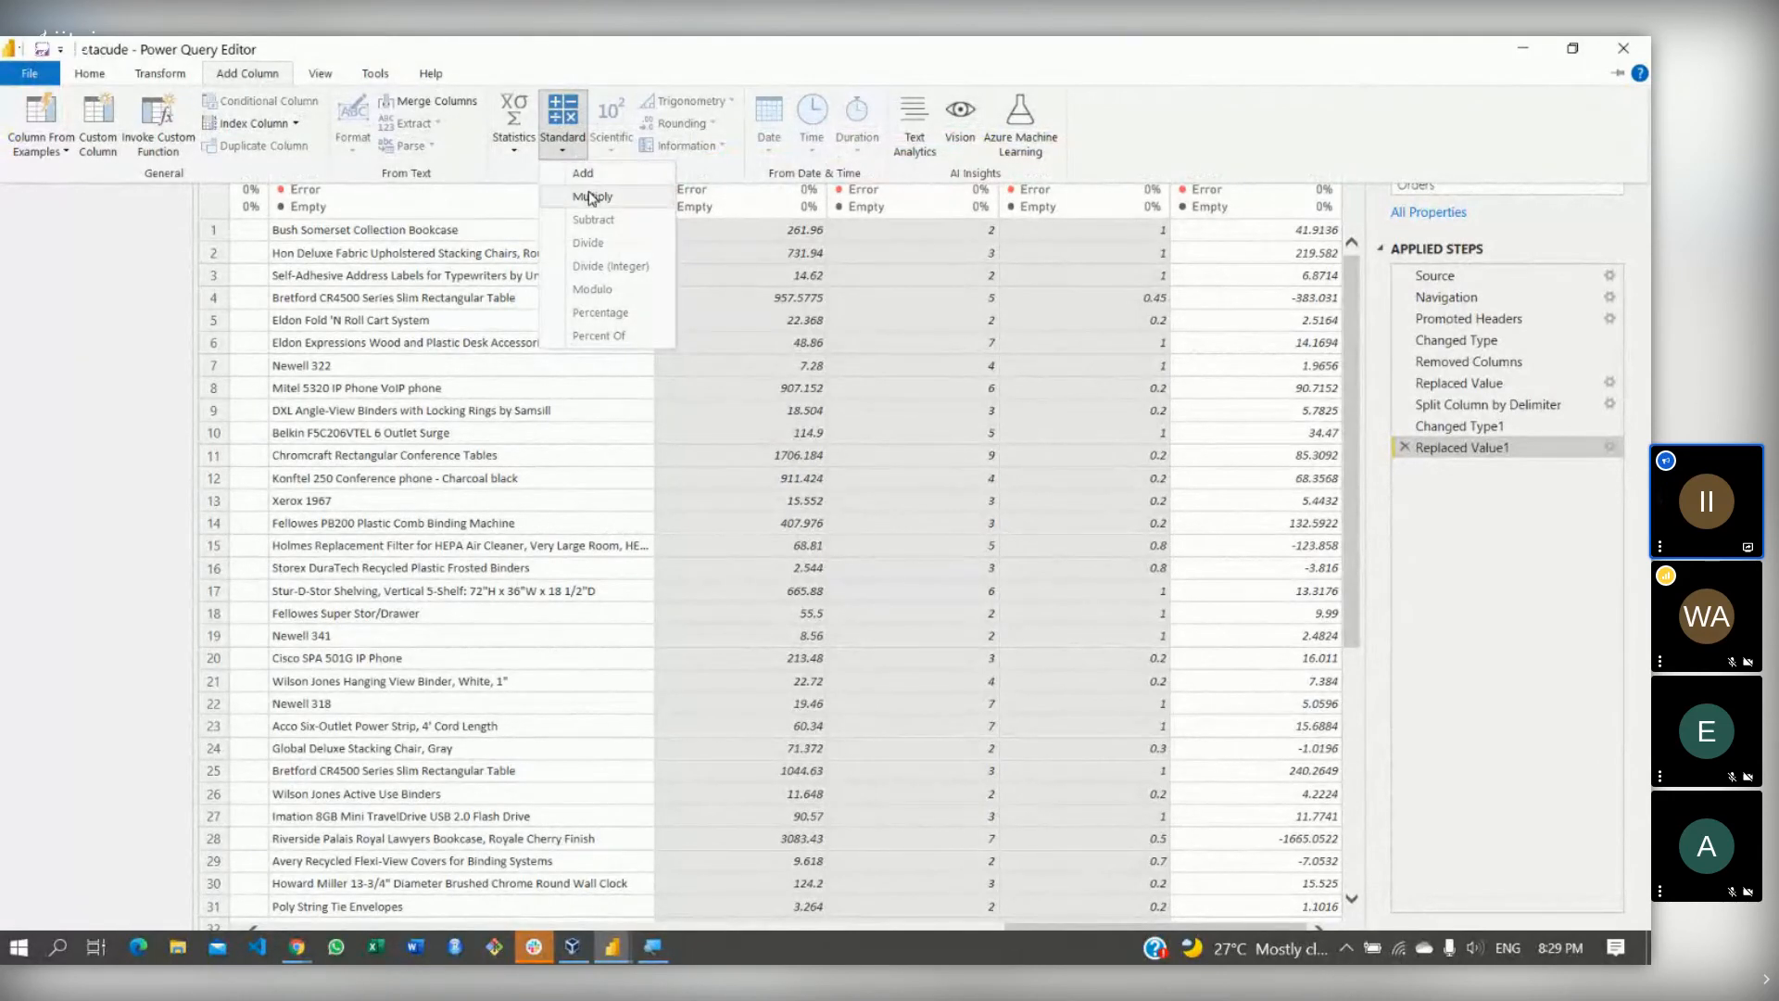
click(590, 197)
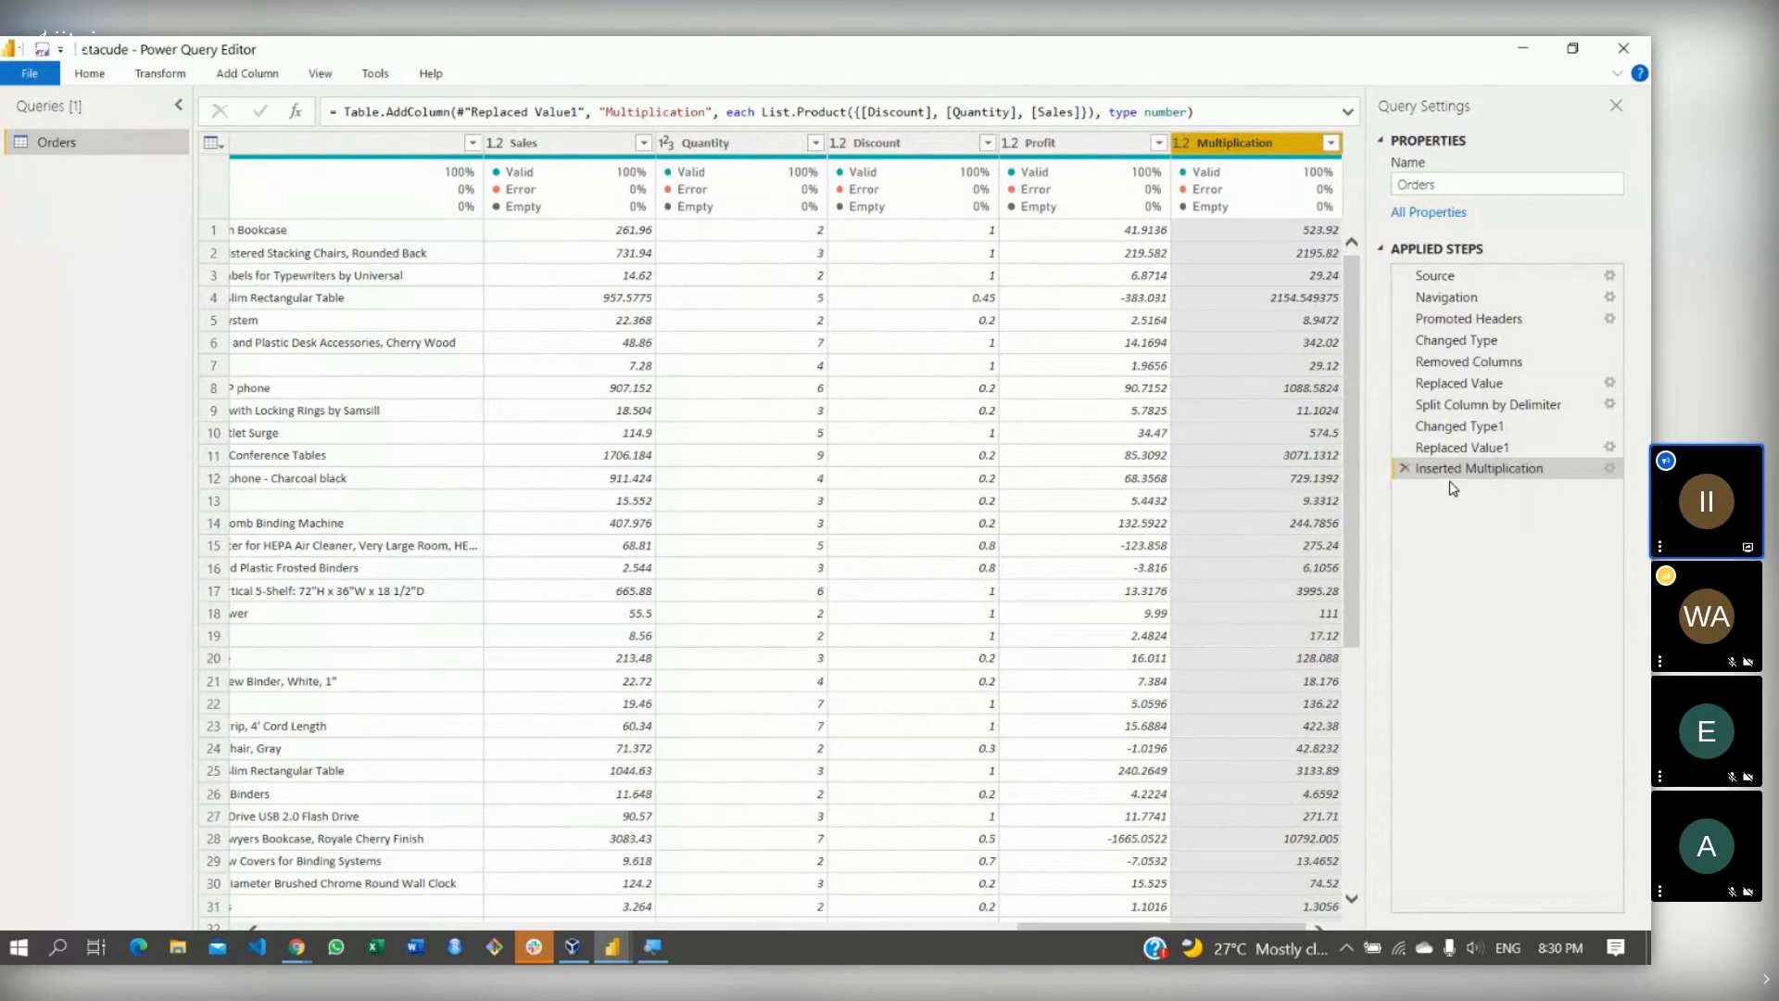
click(1405, 470)
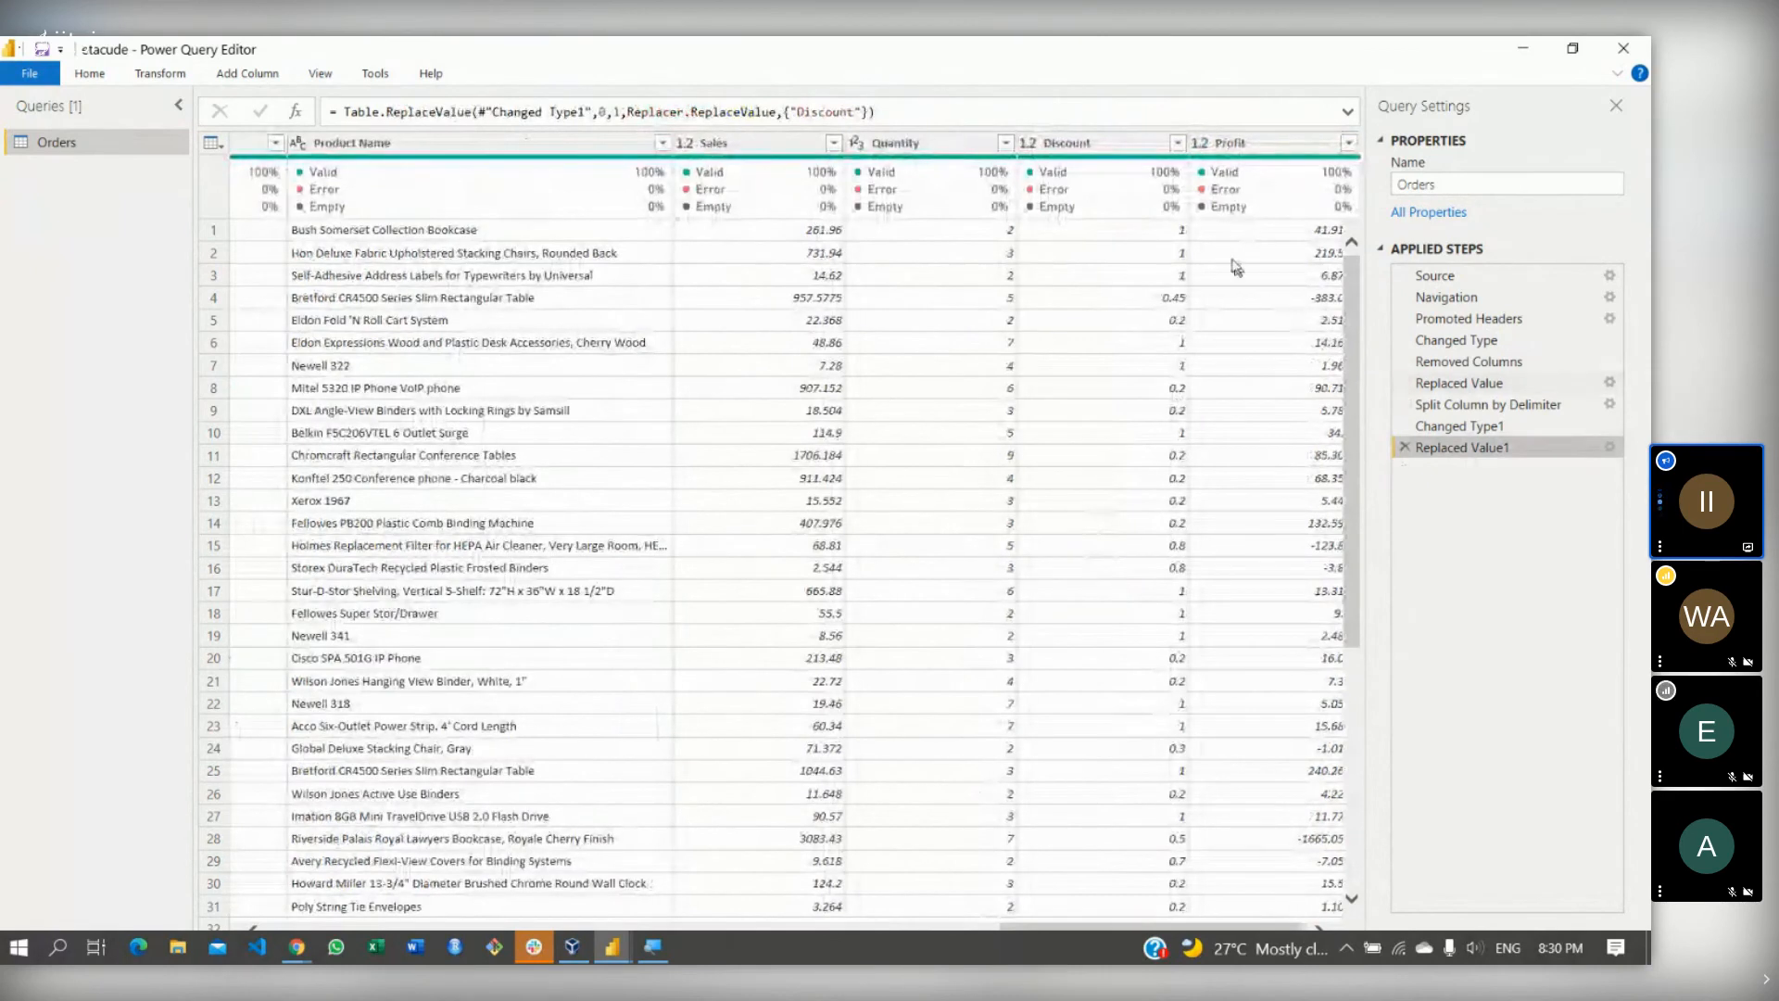
mouse_move(1189, 177)
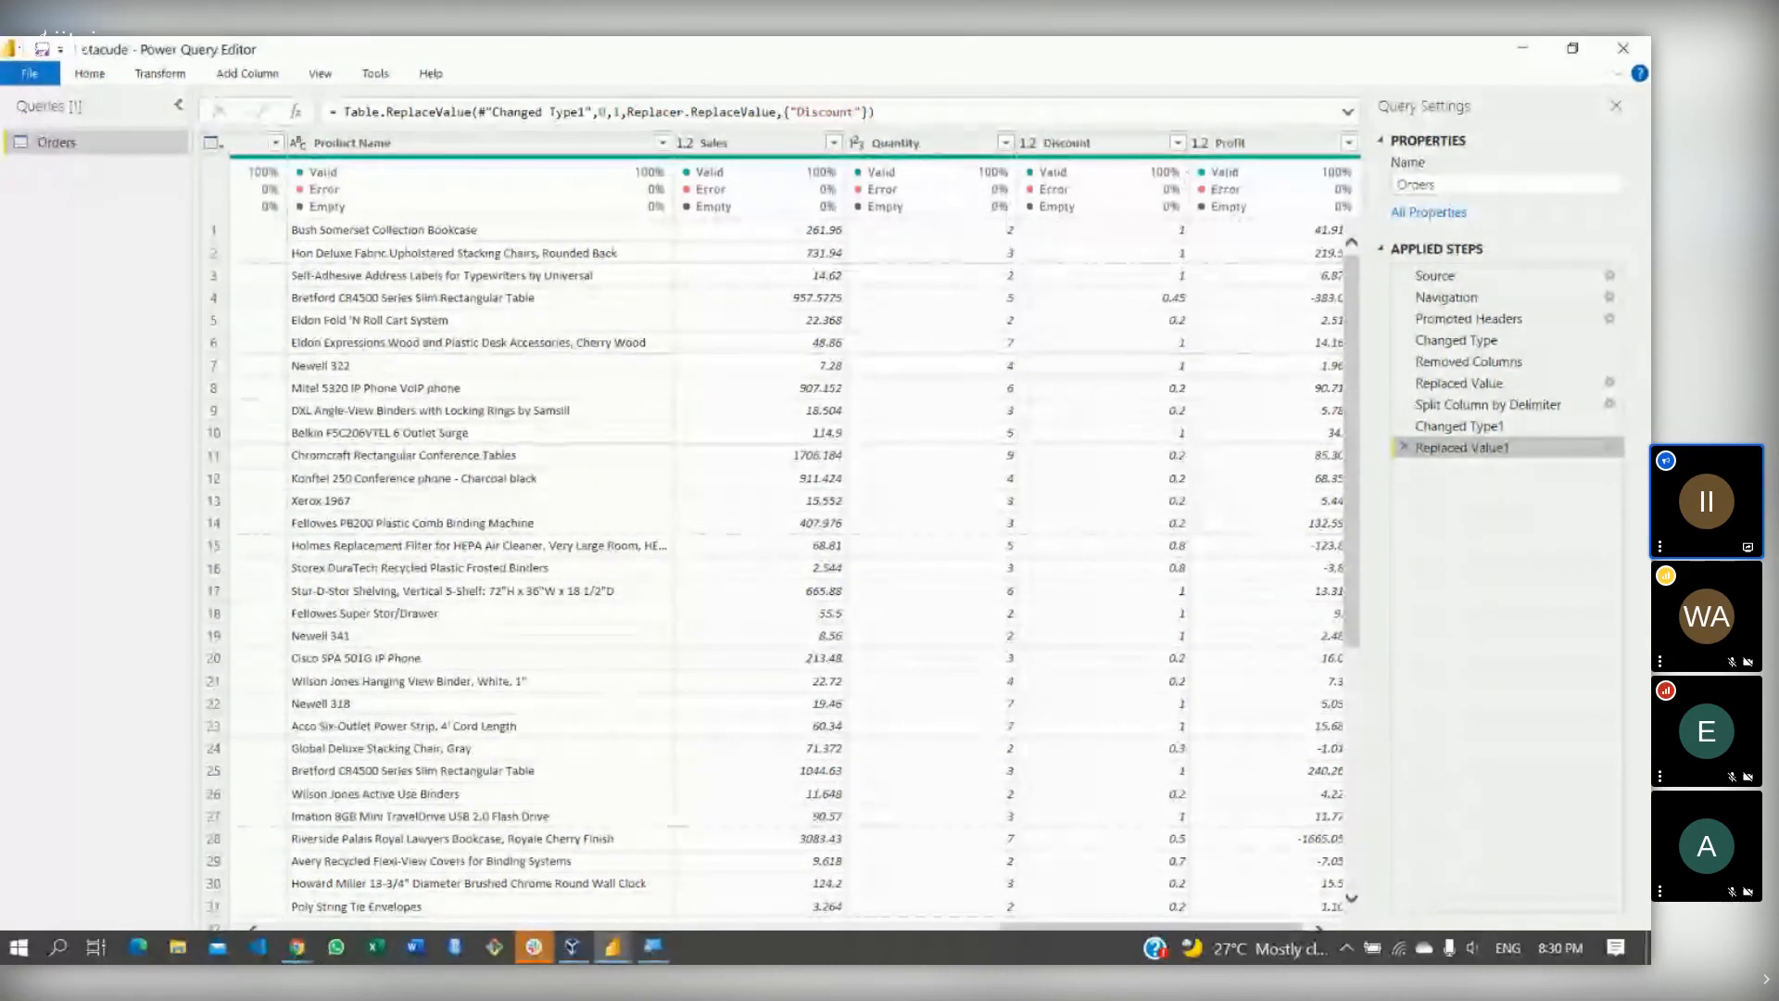
mouse_move(297, 954)
click(263, 821)
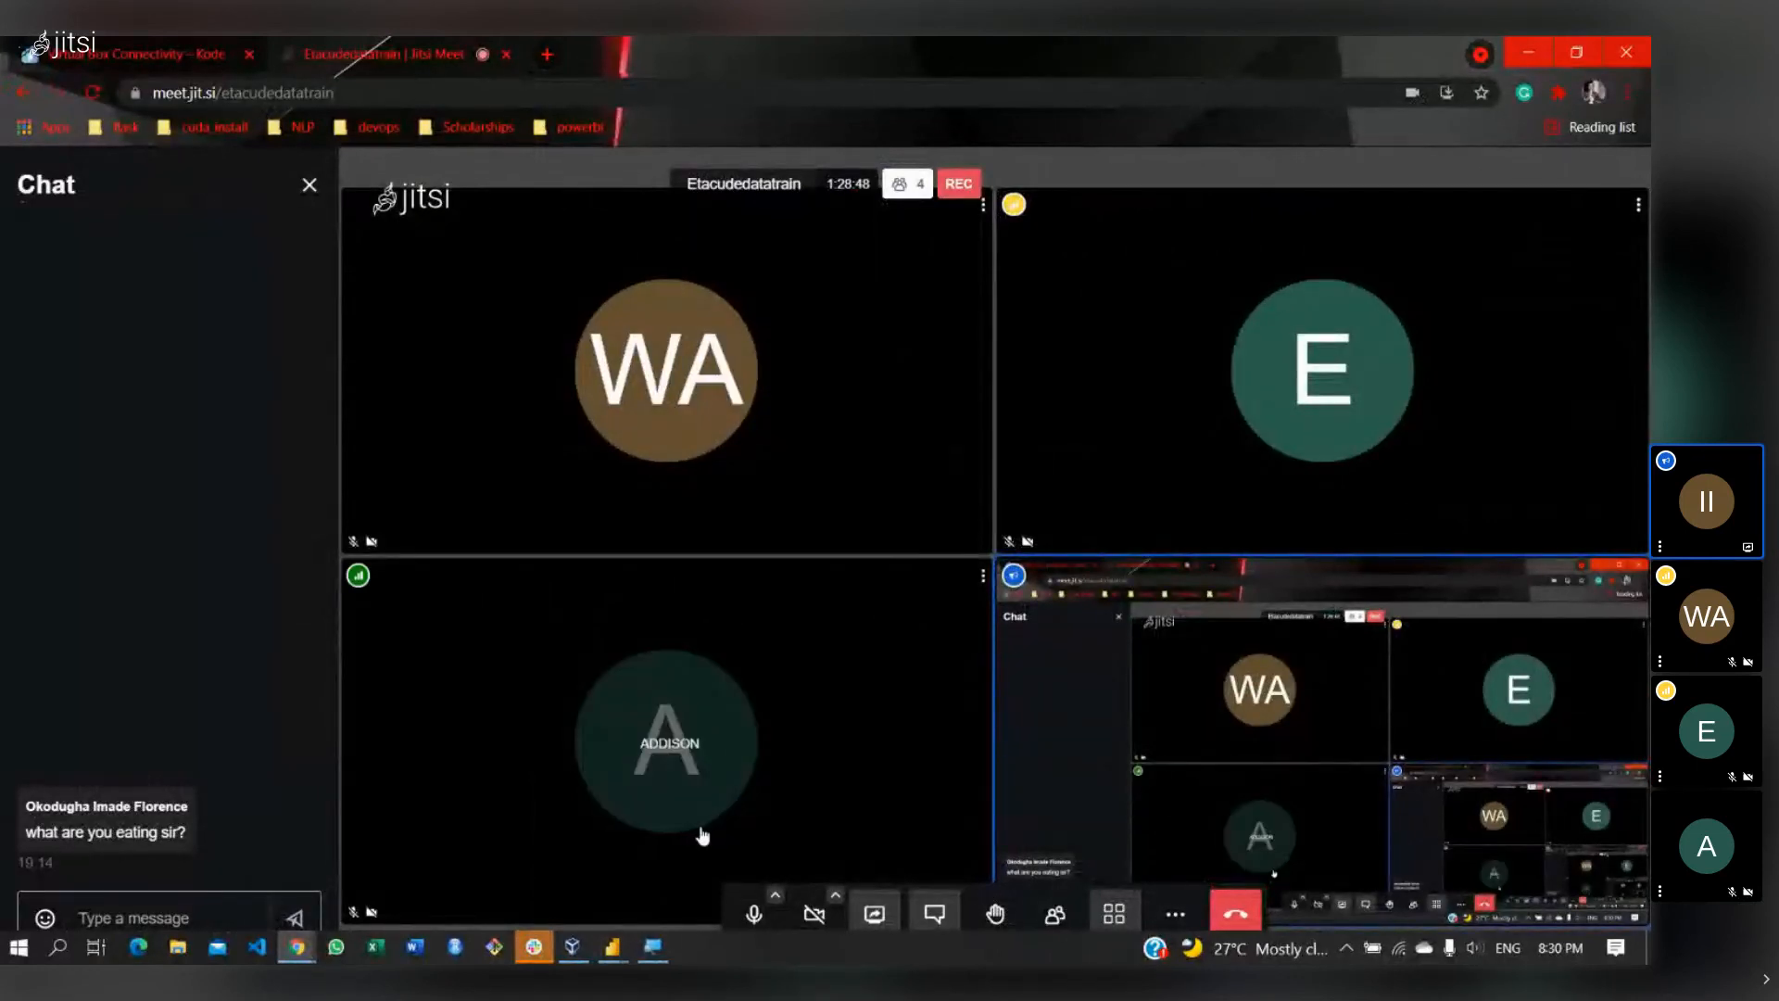
mouse_move(610, 957)
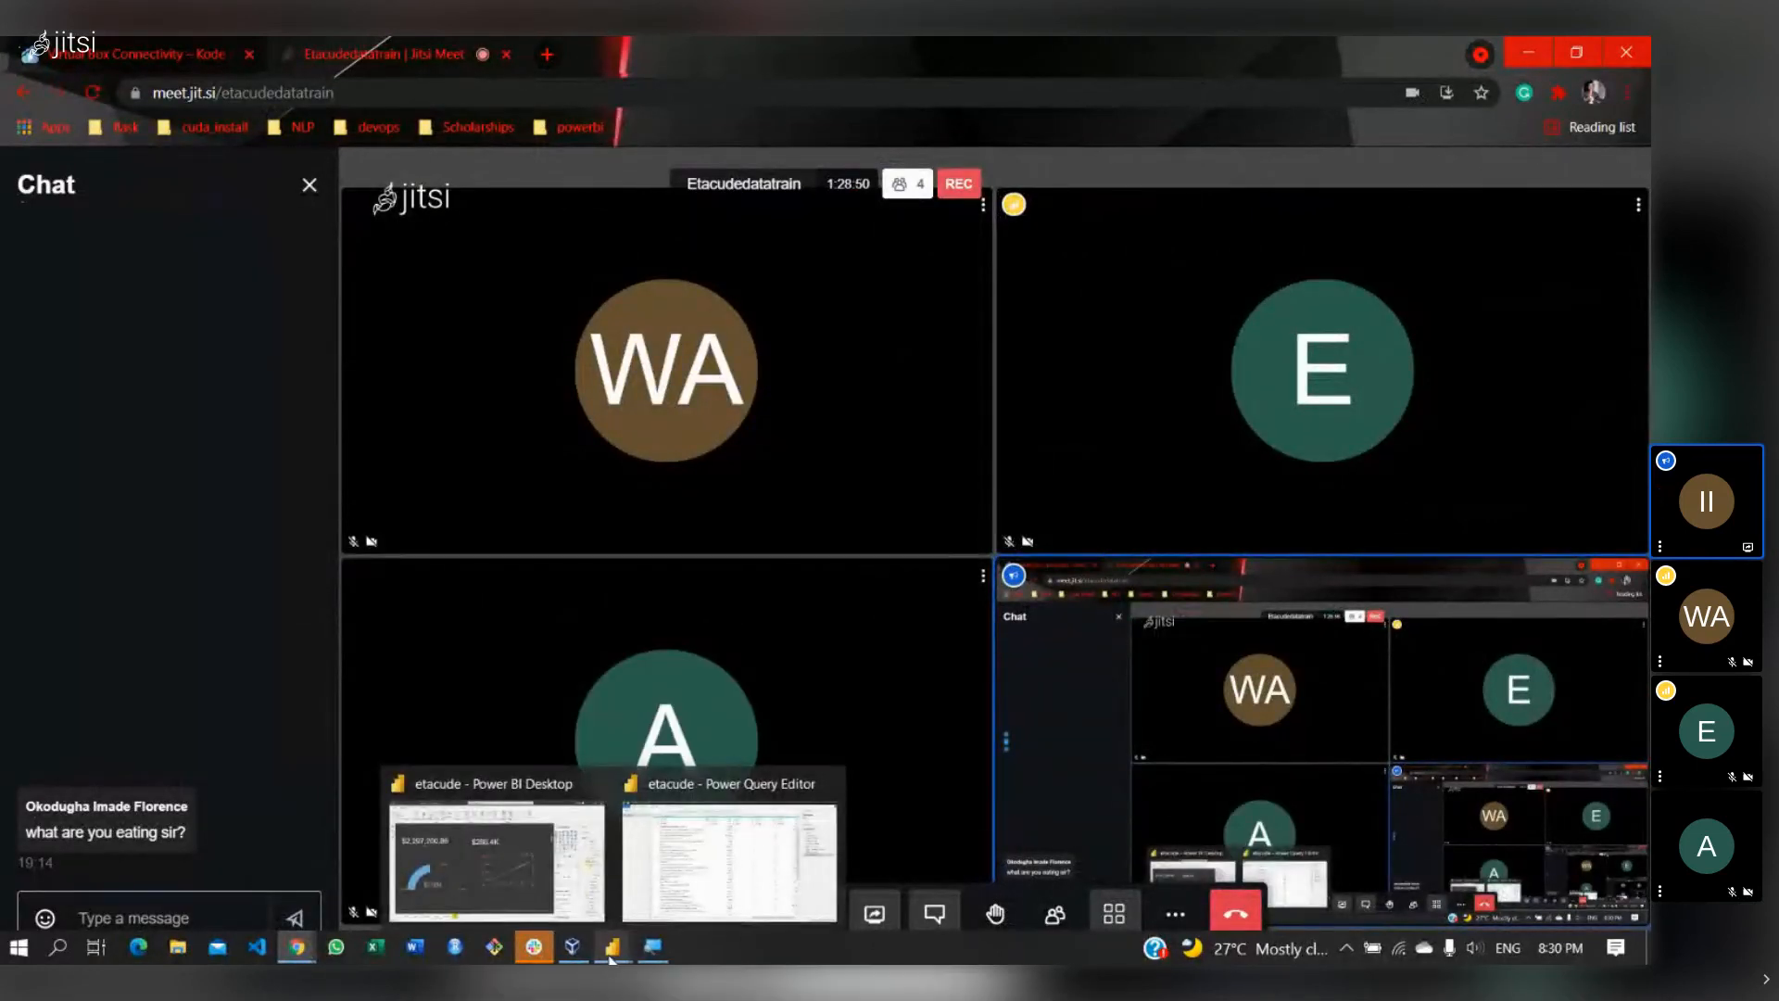
click(715, 859)
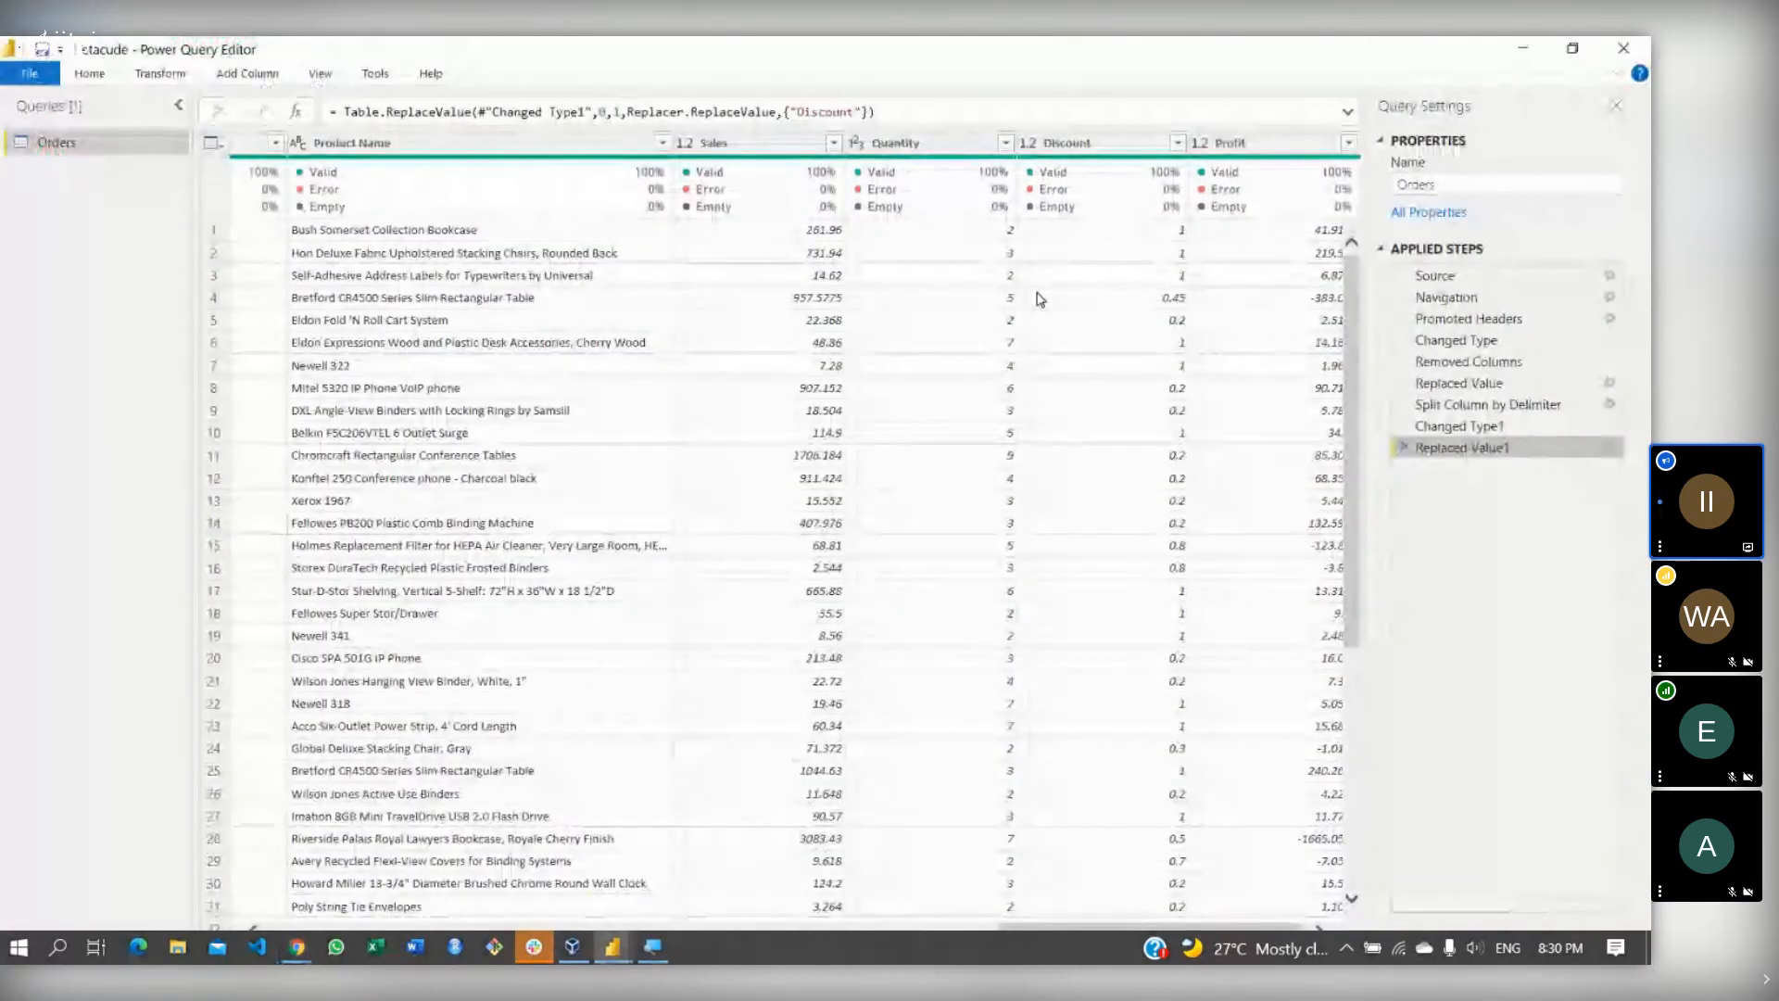
click(926, 149)
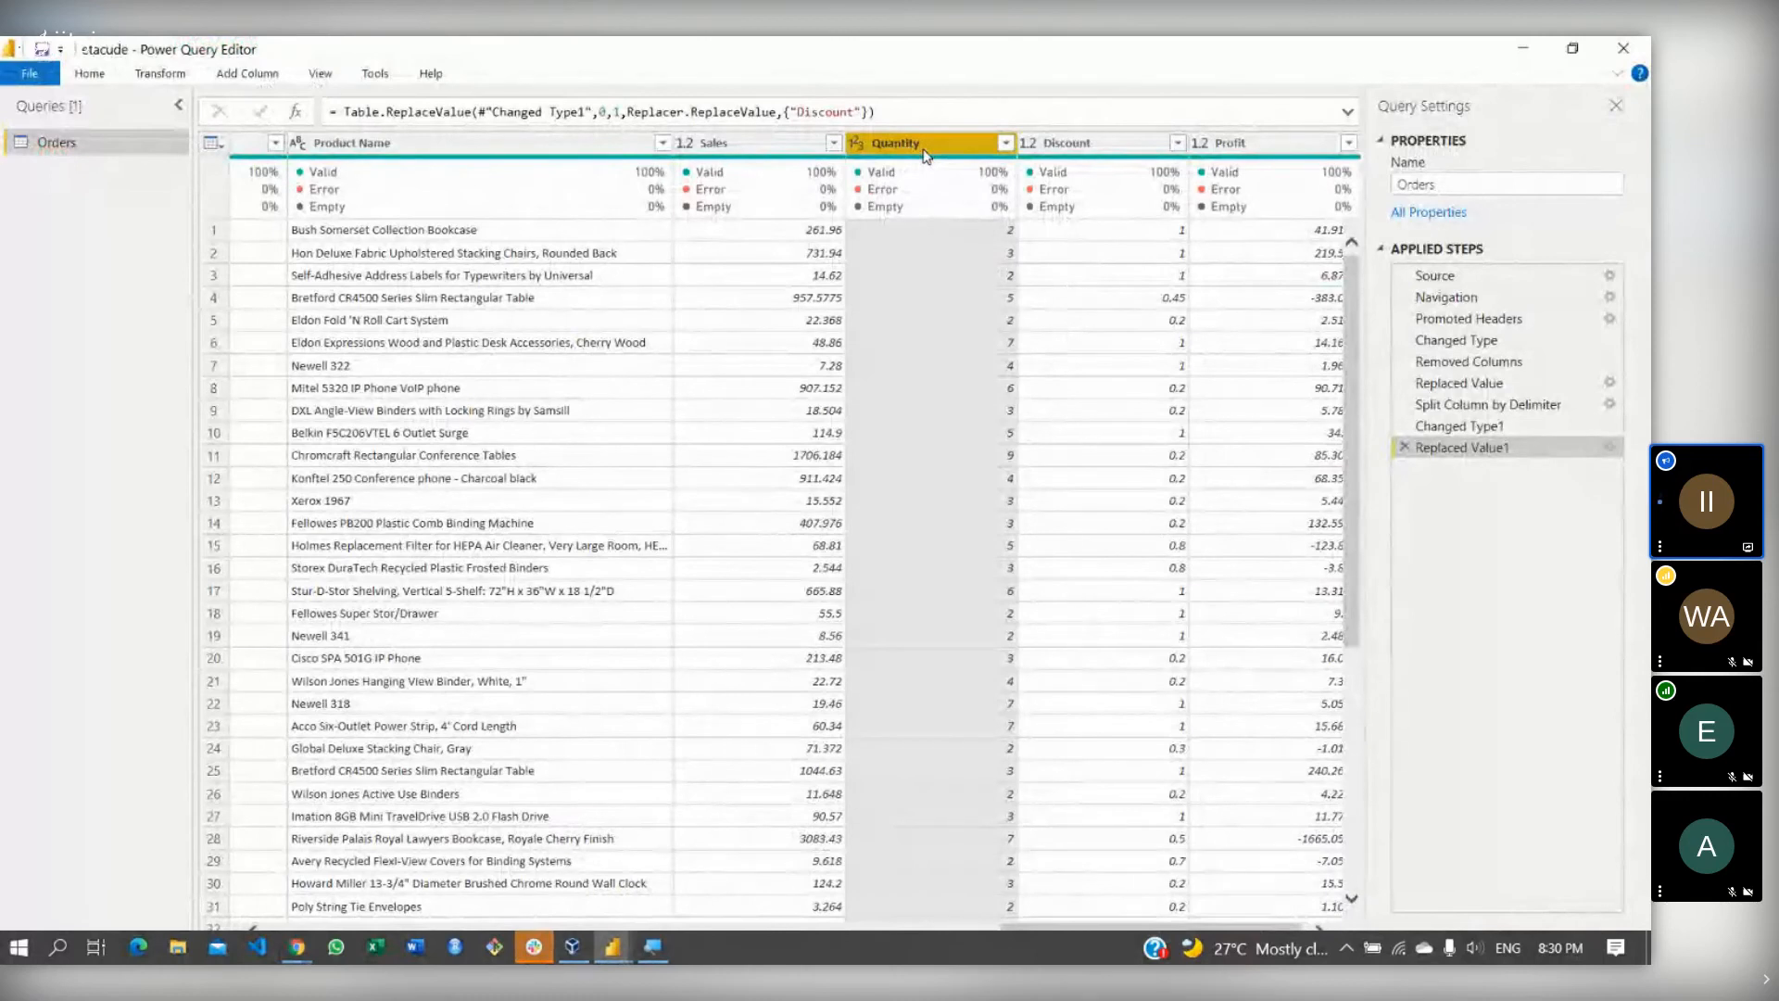
ctrl+click(1065, 147)
ctrl+click(1251, 144)
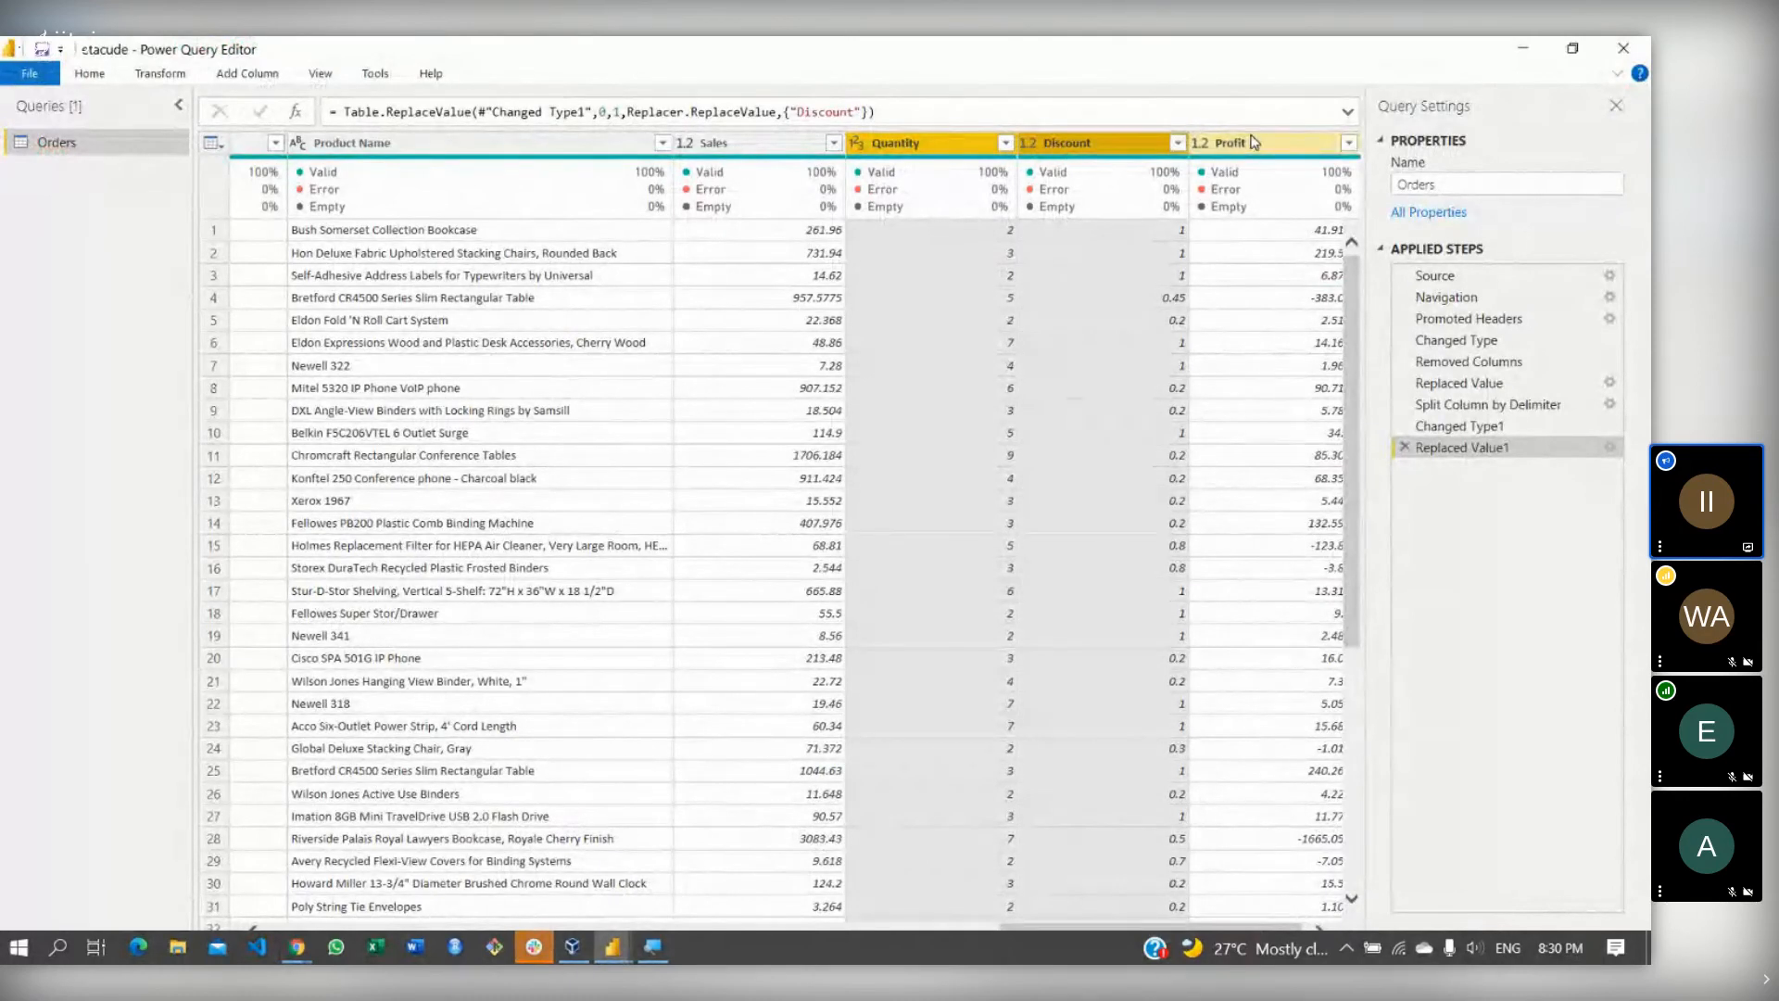
ctrl+click(737, 148)
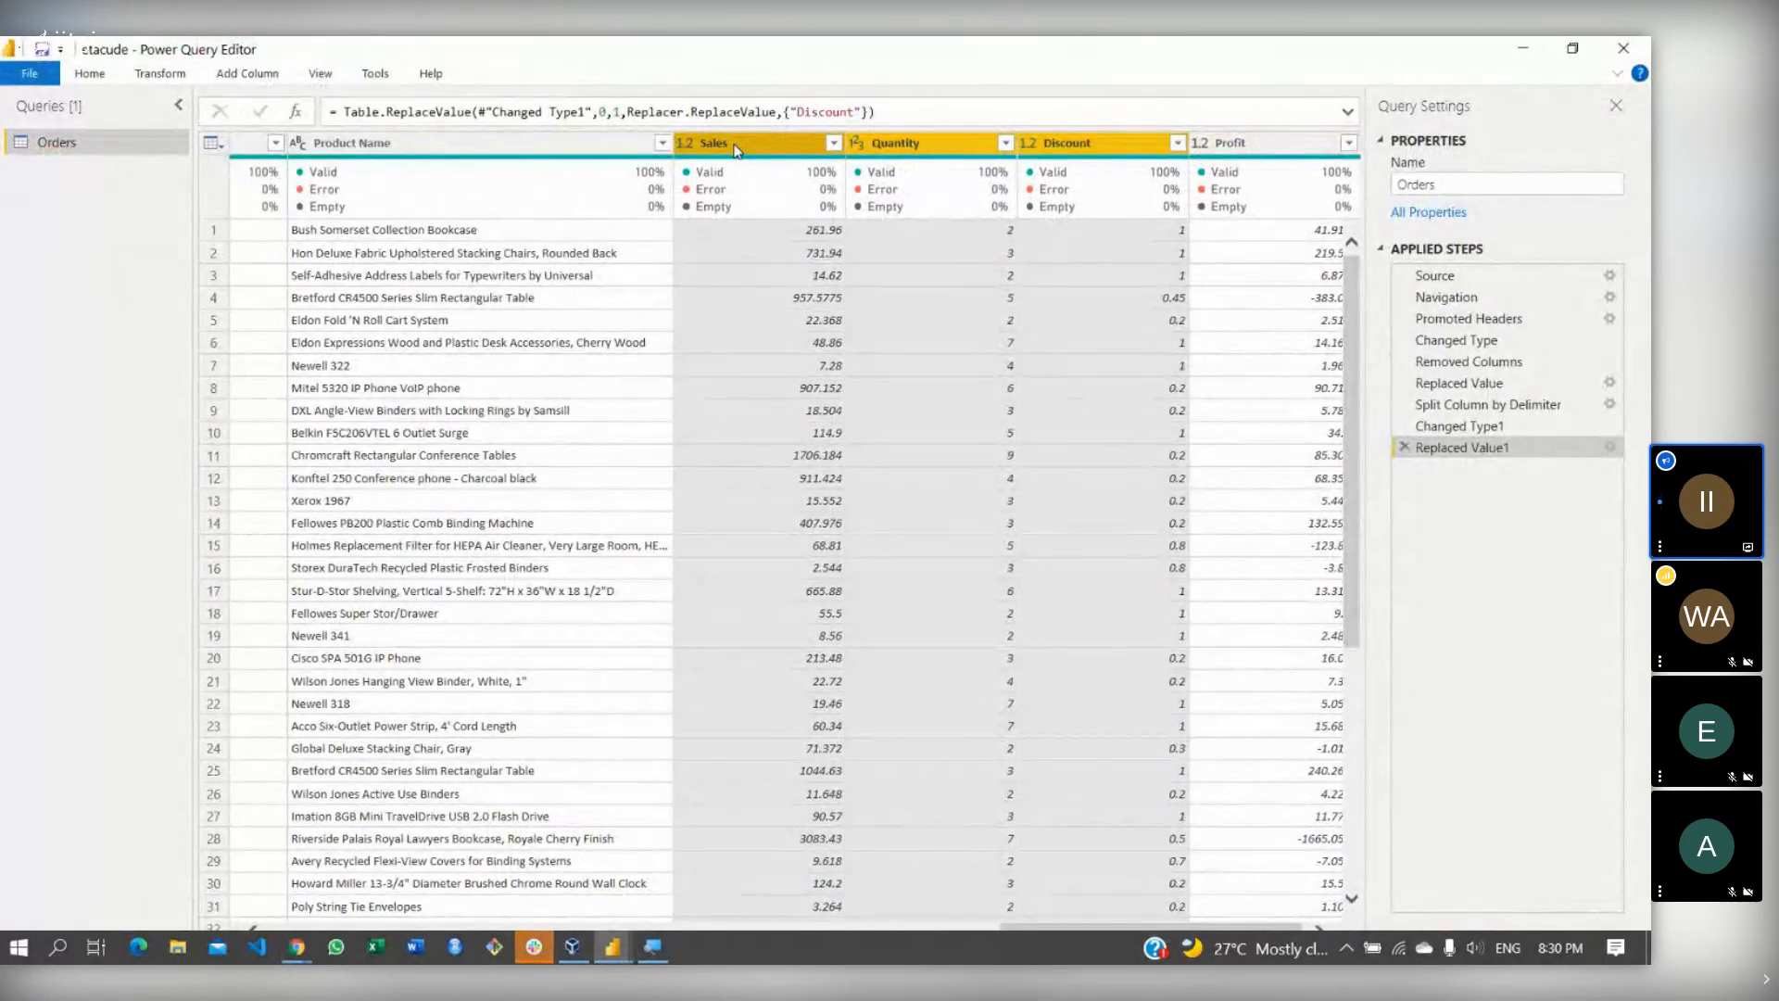
click(262, 80)
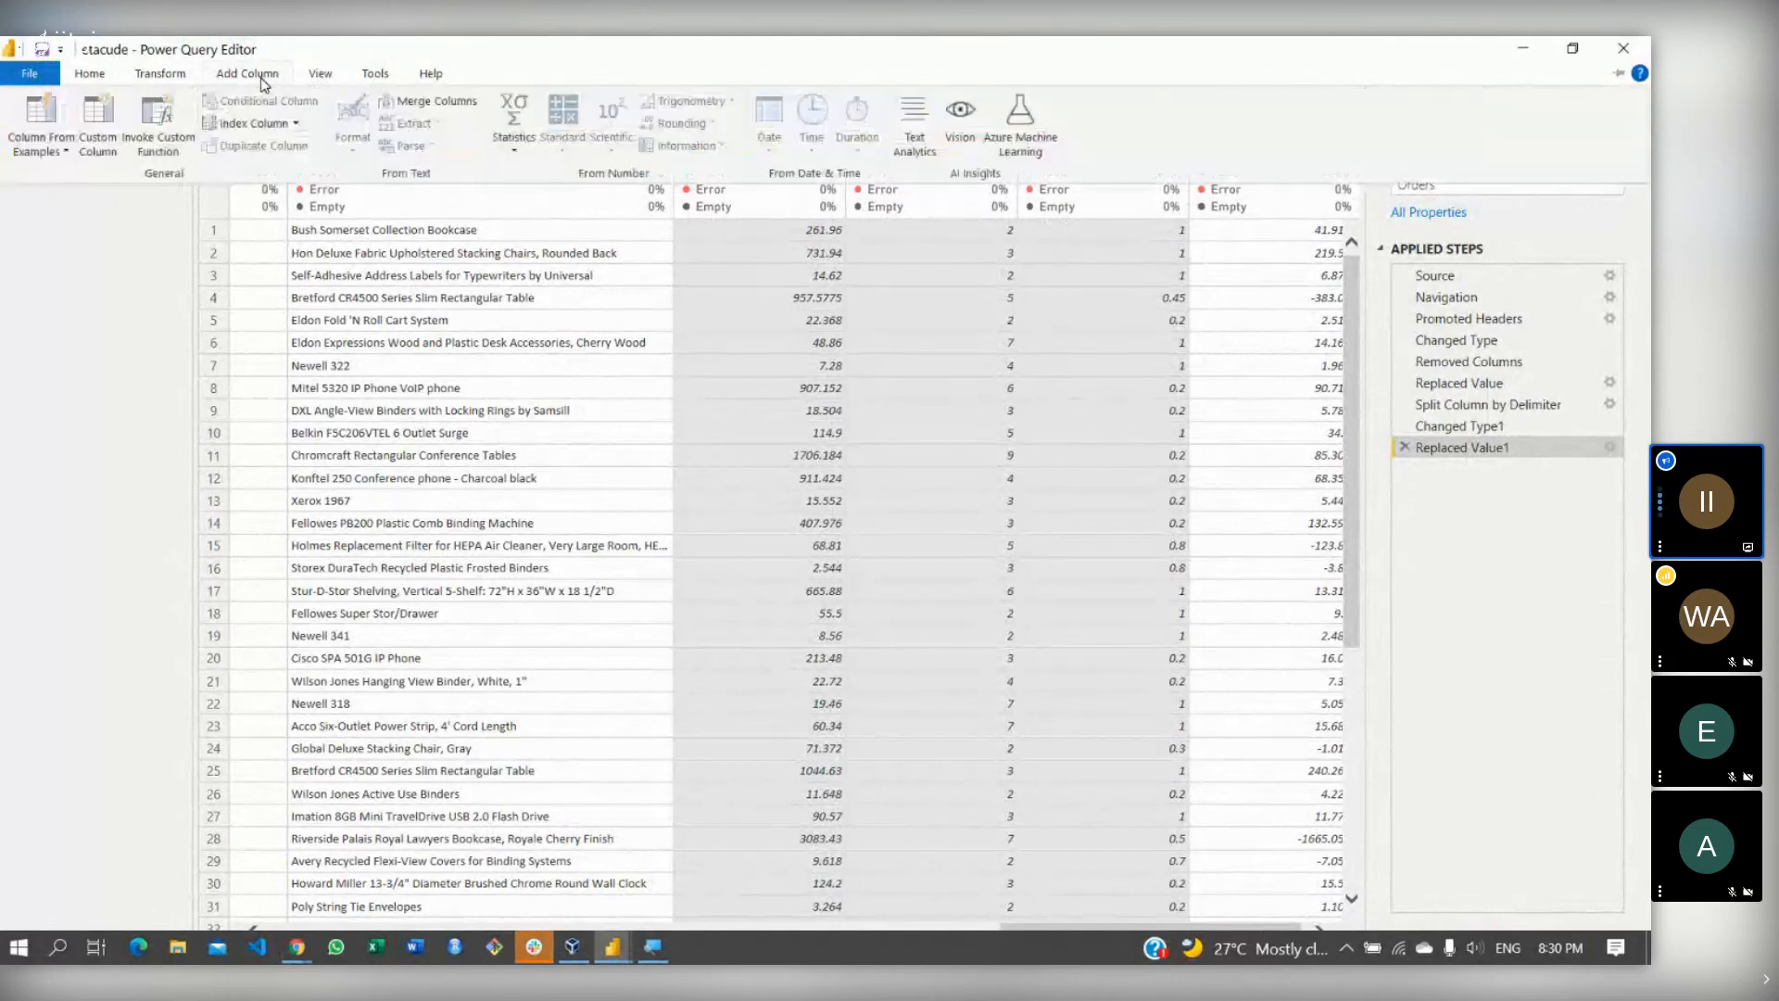
click(525, 156)
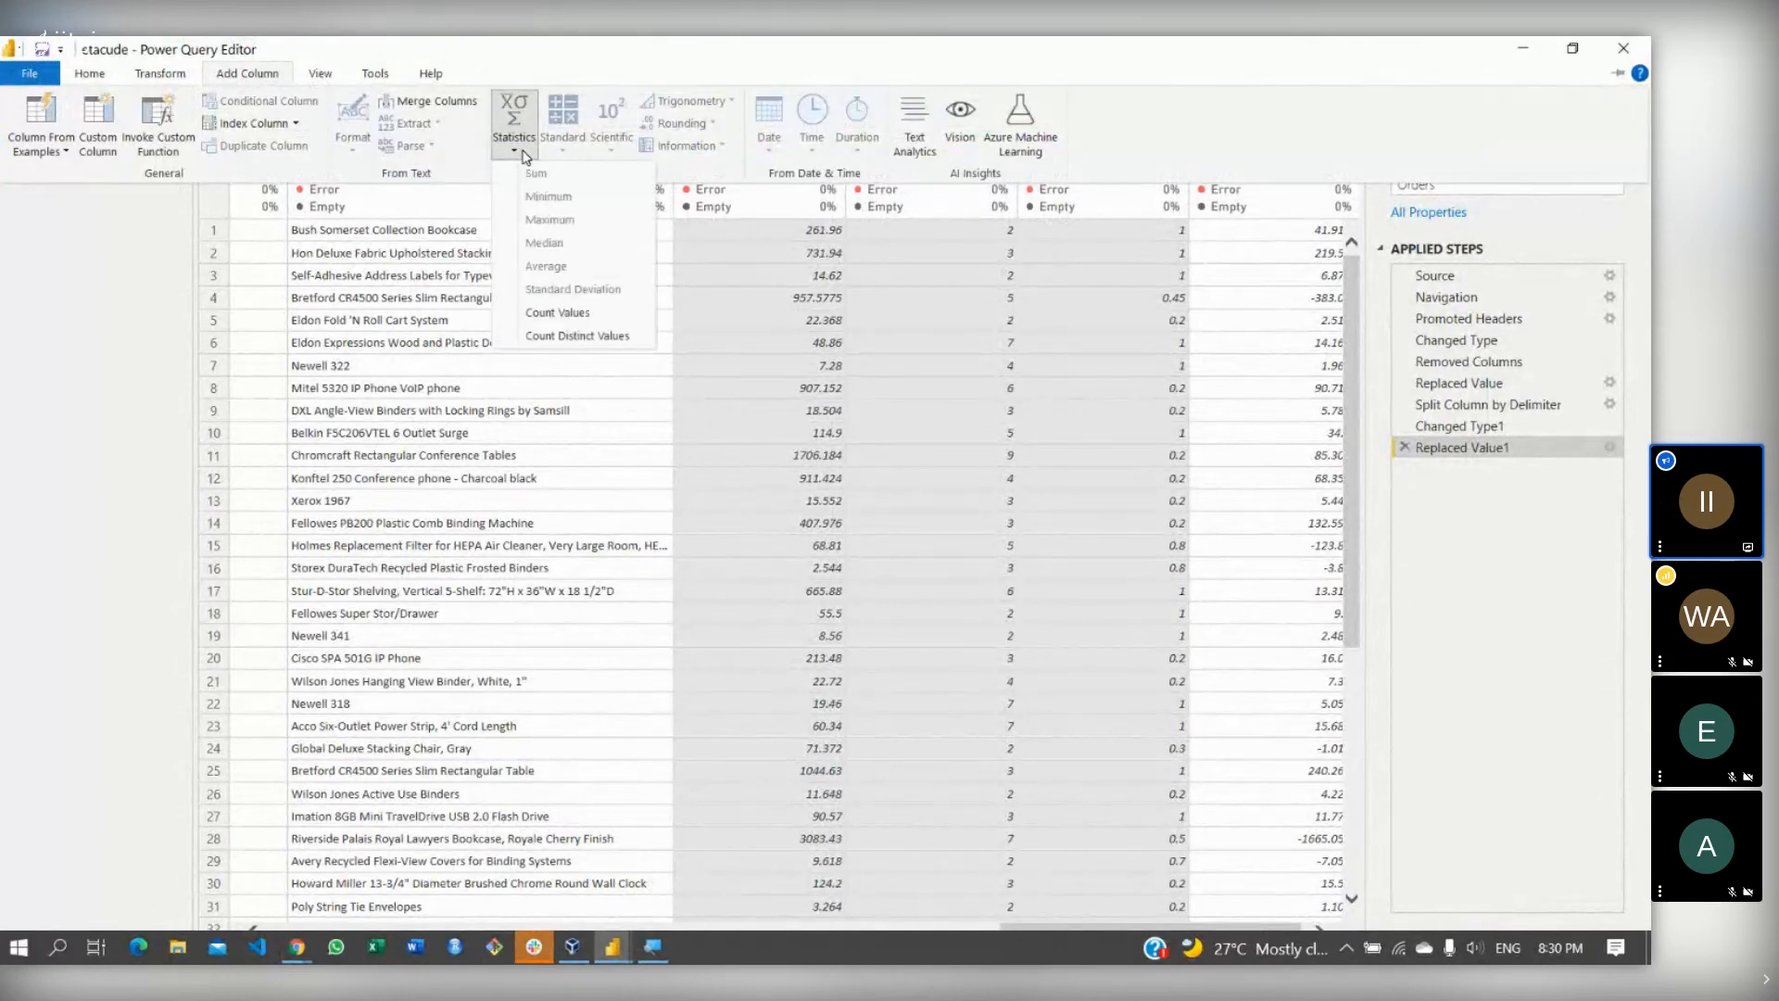
click(779, 338)
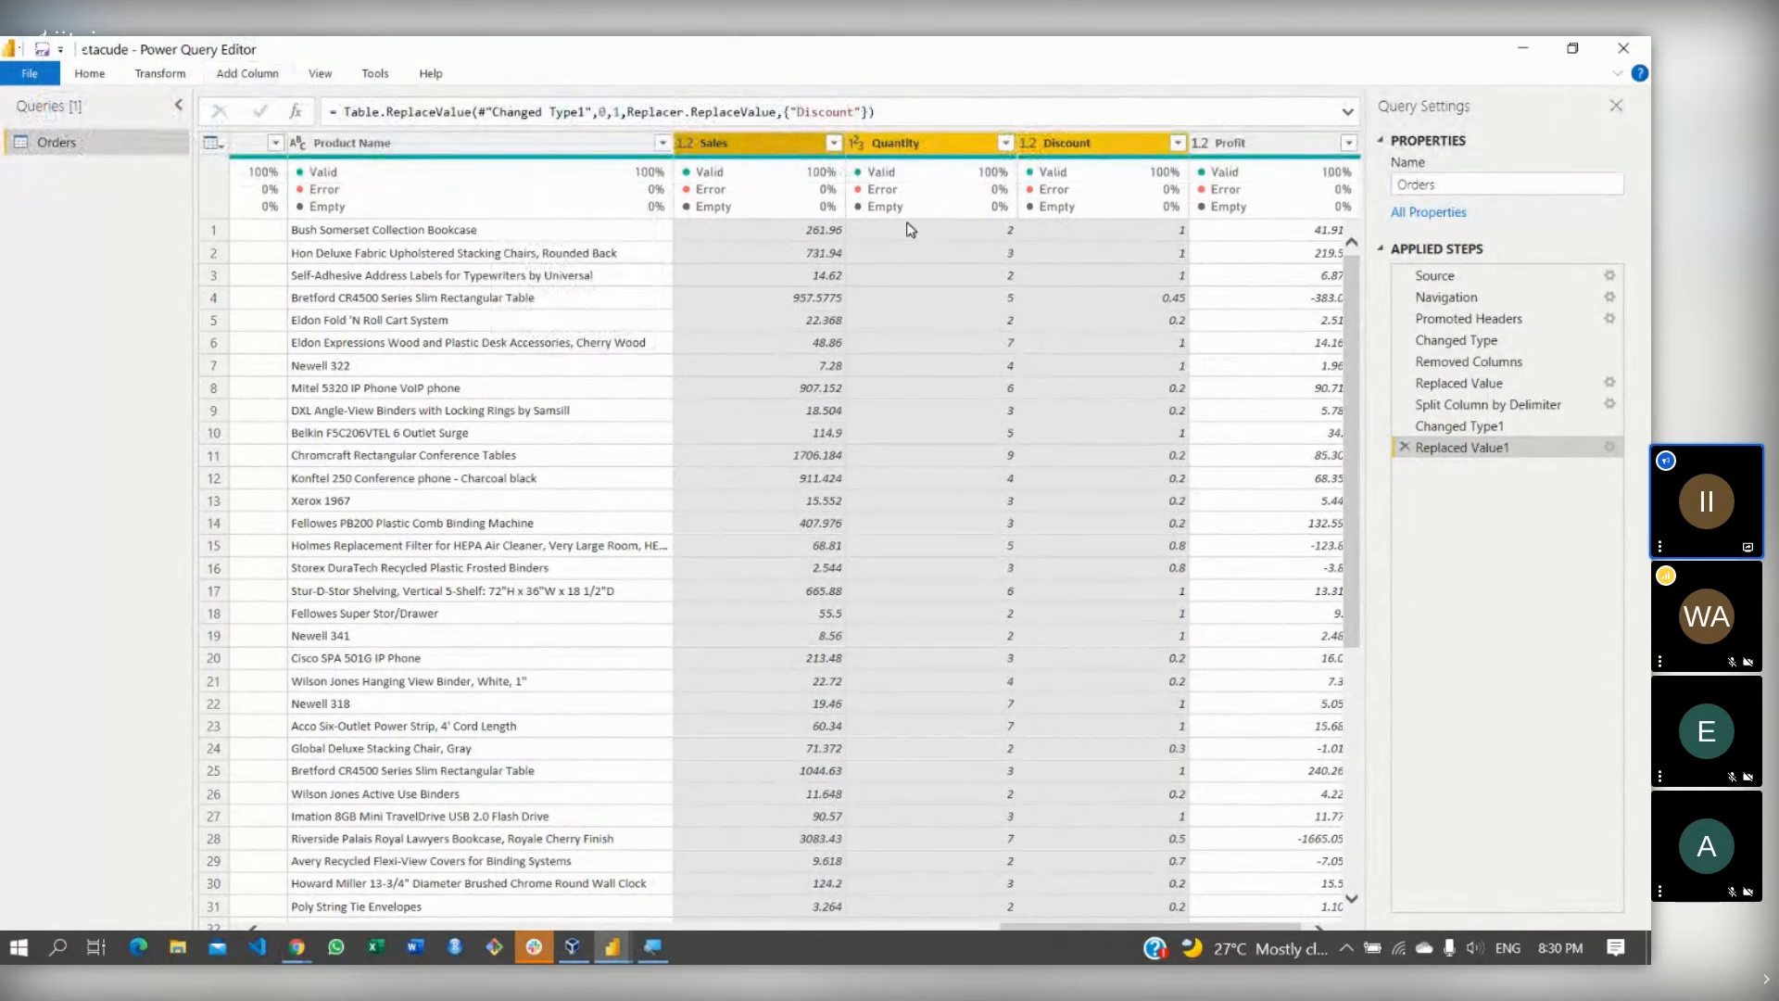
click(259, 75)
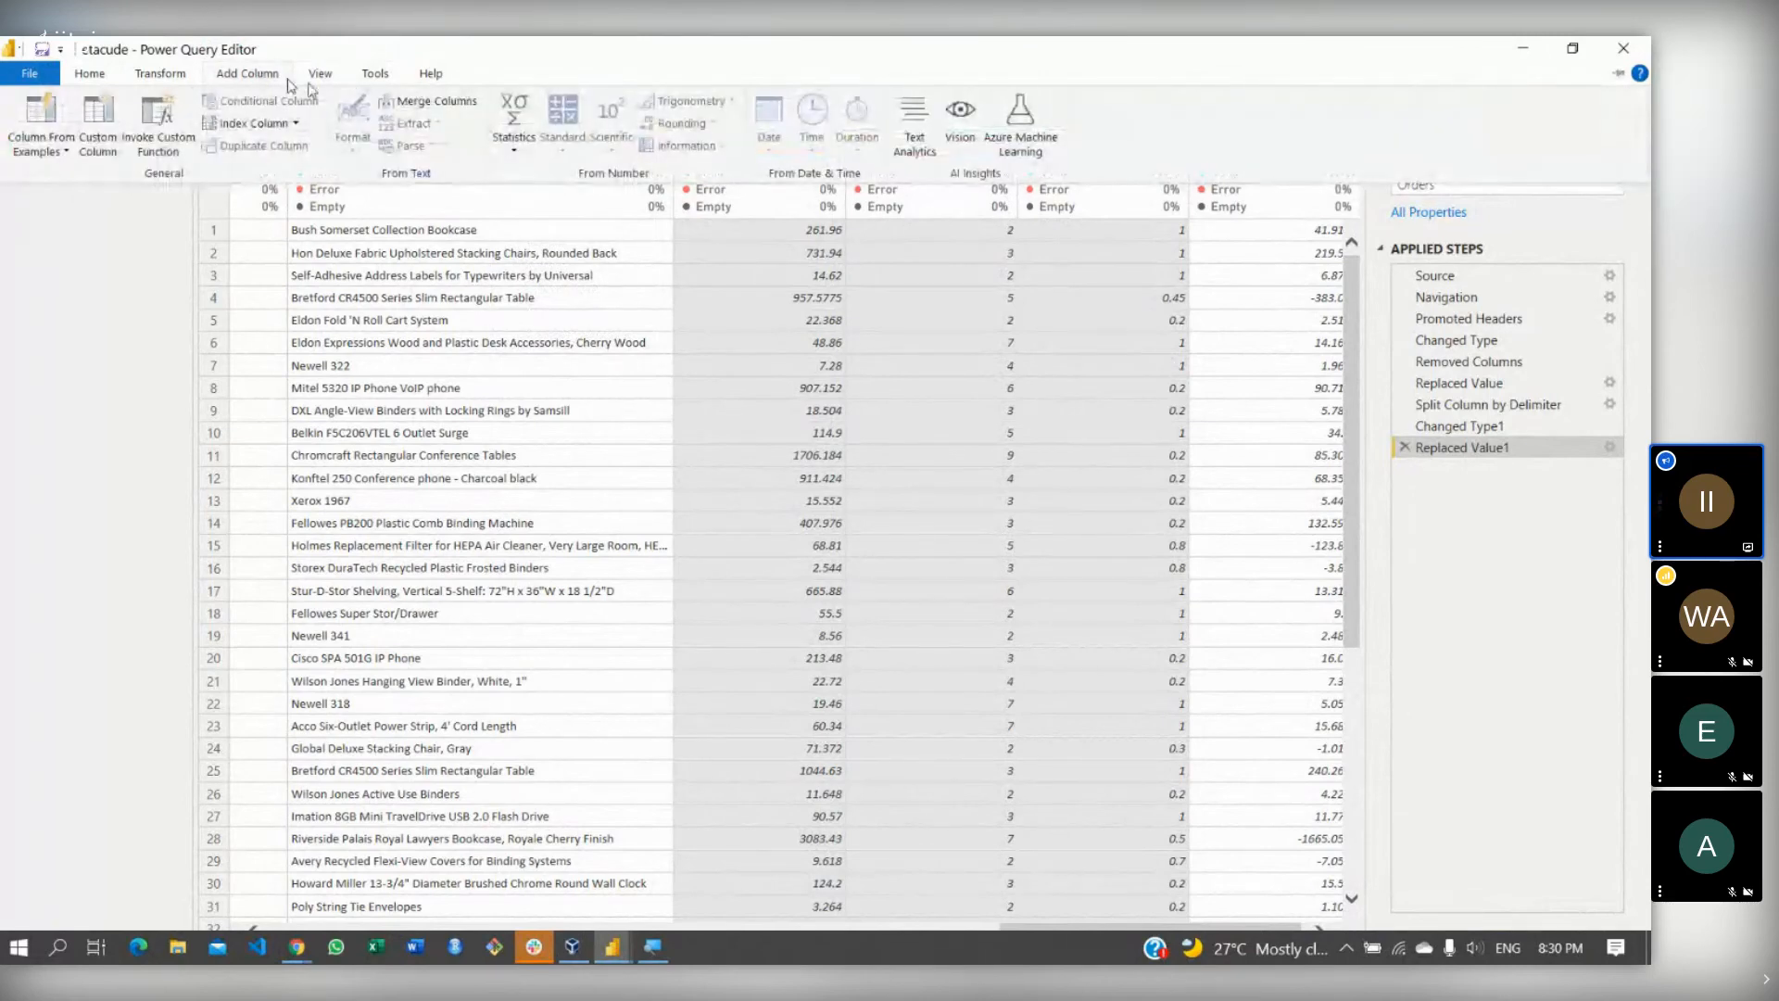
click(774, 310)
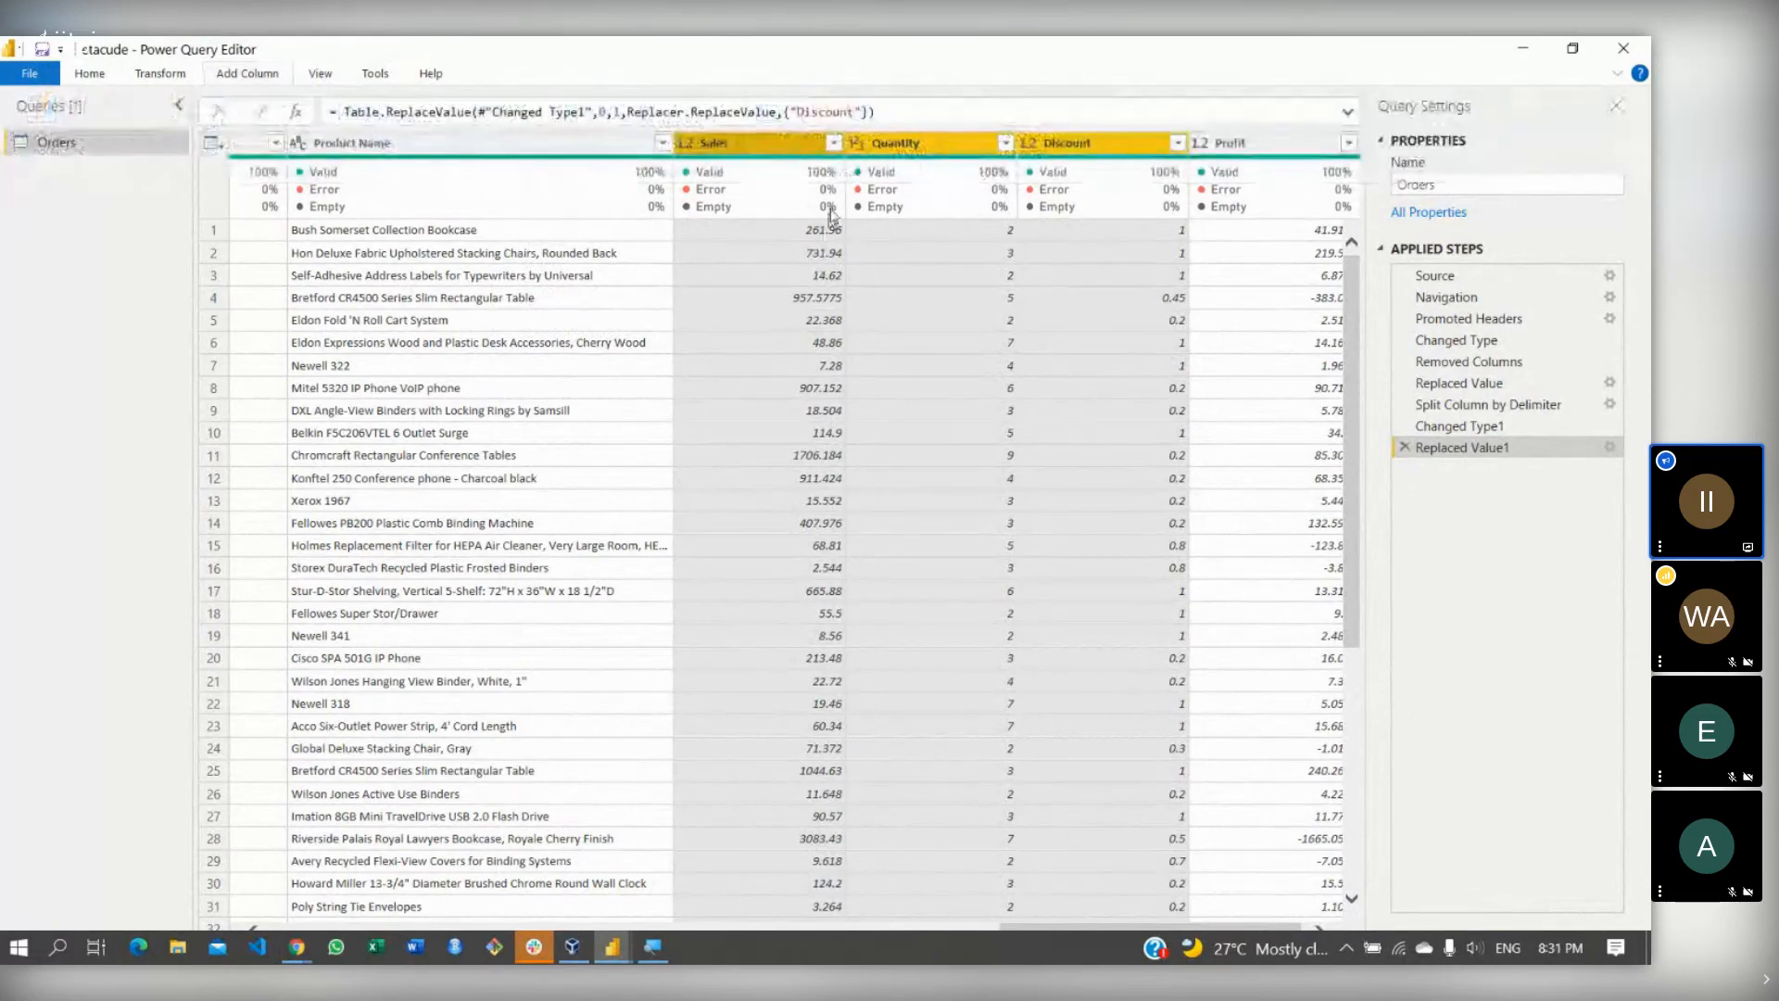
- Multiply the Sales, Quantity and Discount columns into a new Multiplication column
click(760, 144)
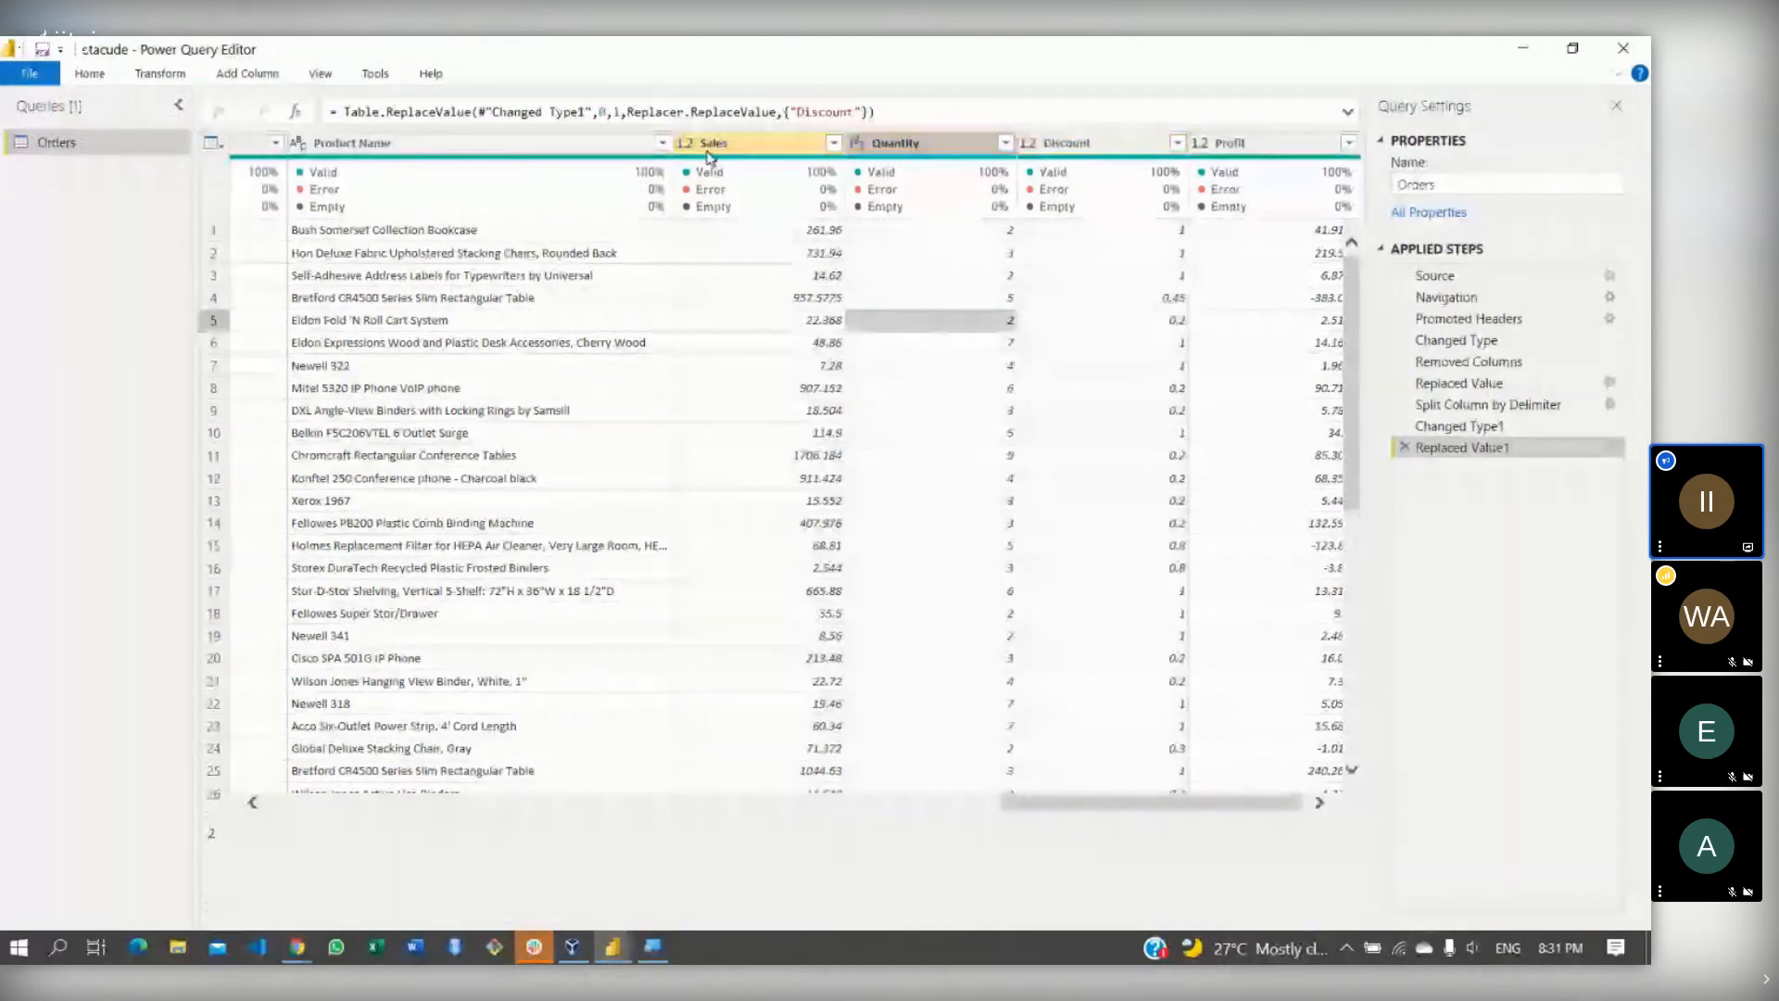
ctrl+click(950, 148)
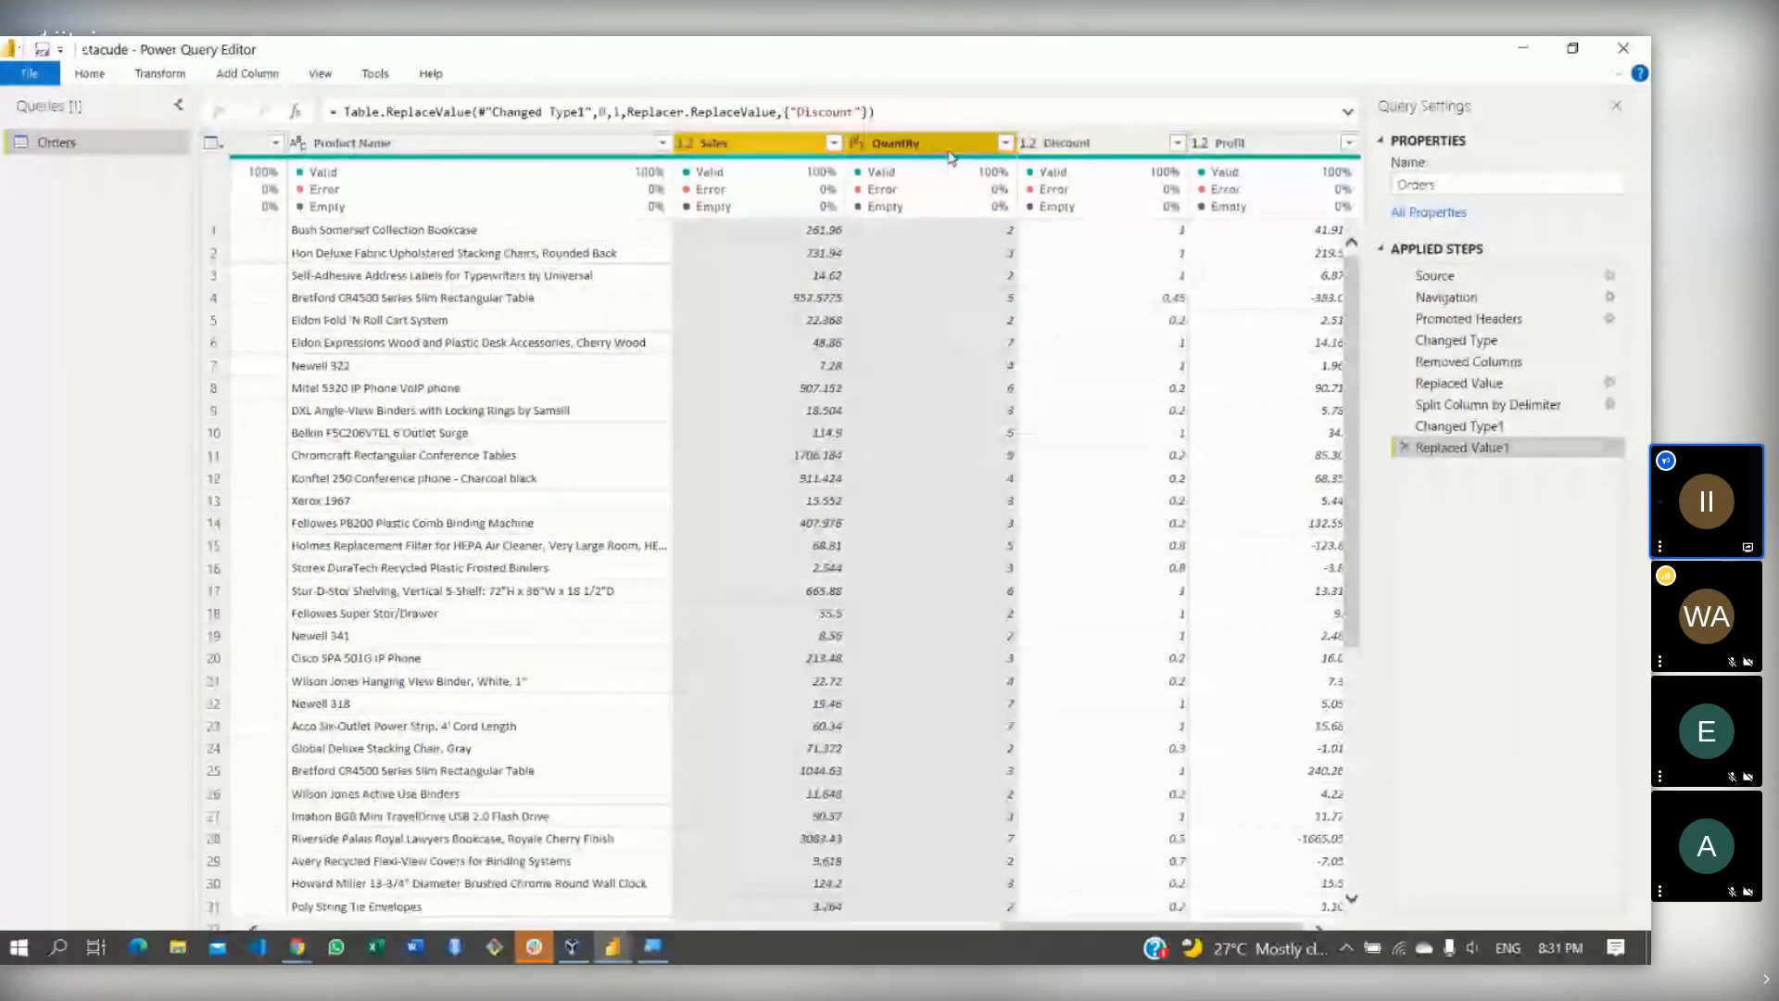
ctrl+click(1079, 147)
click(245, 74)
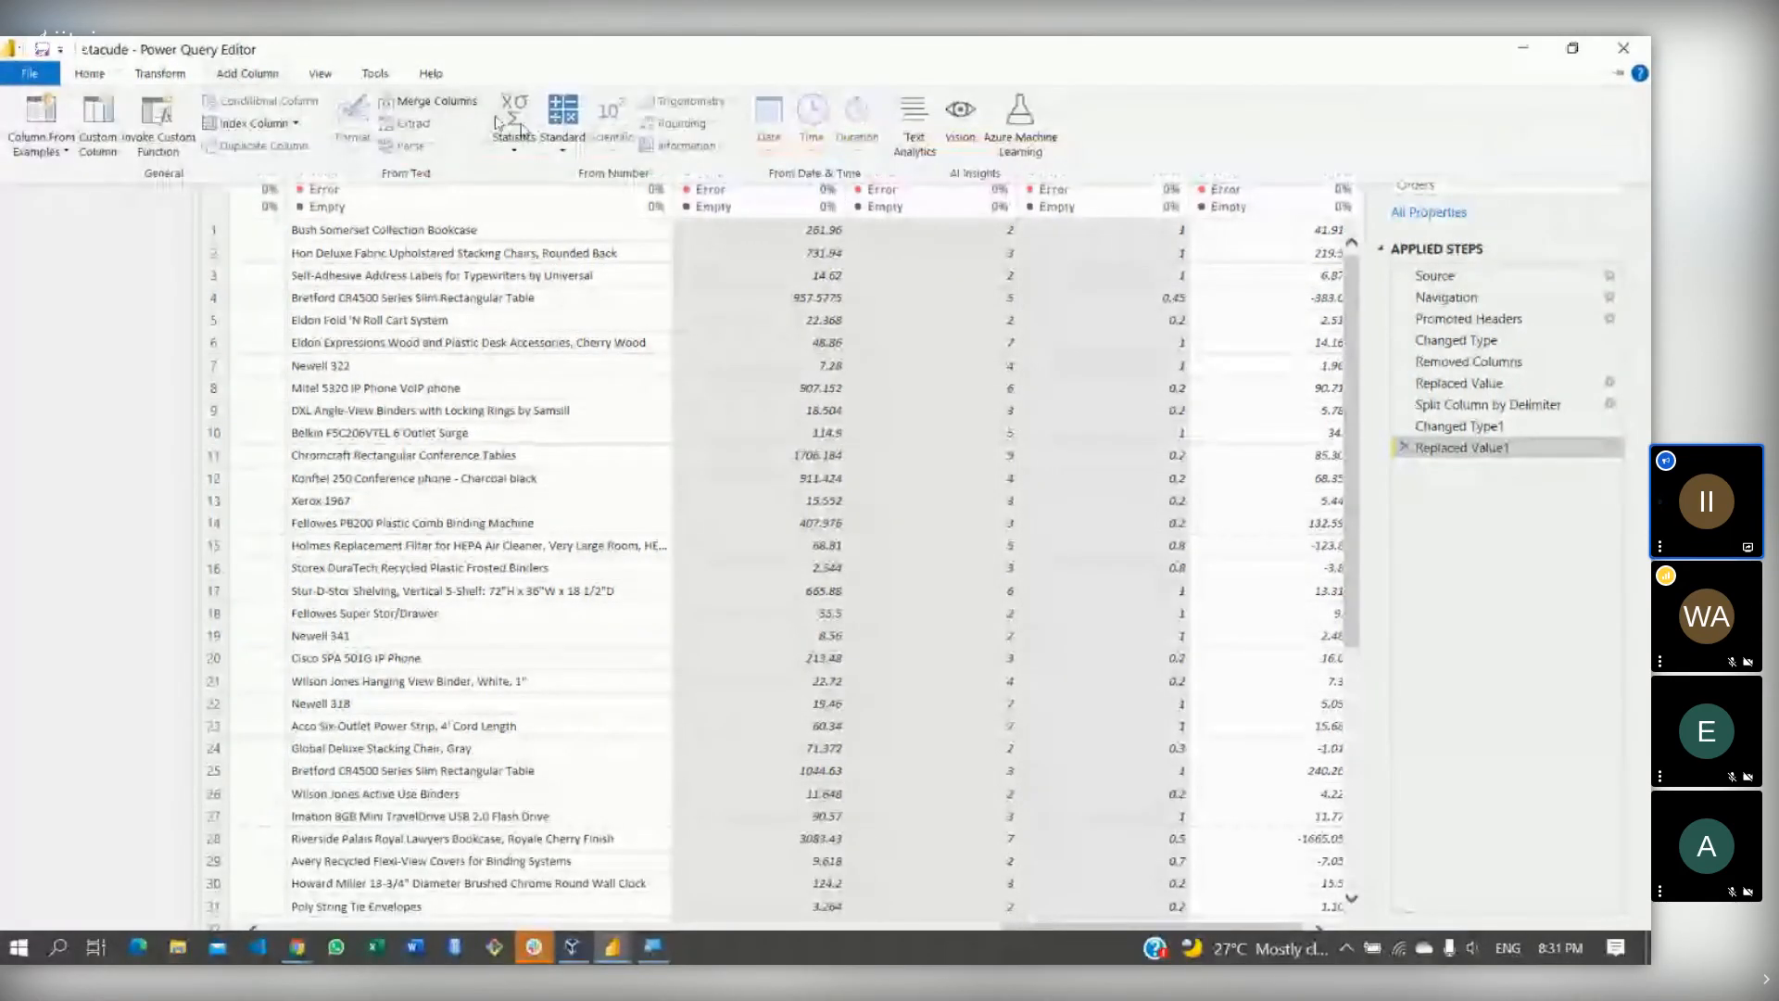
click(560, 146)
click(592, 197)
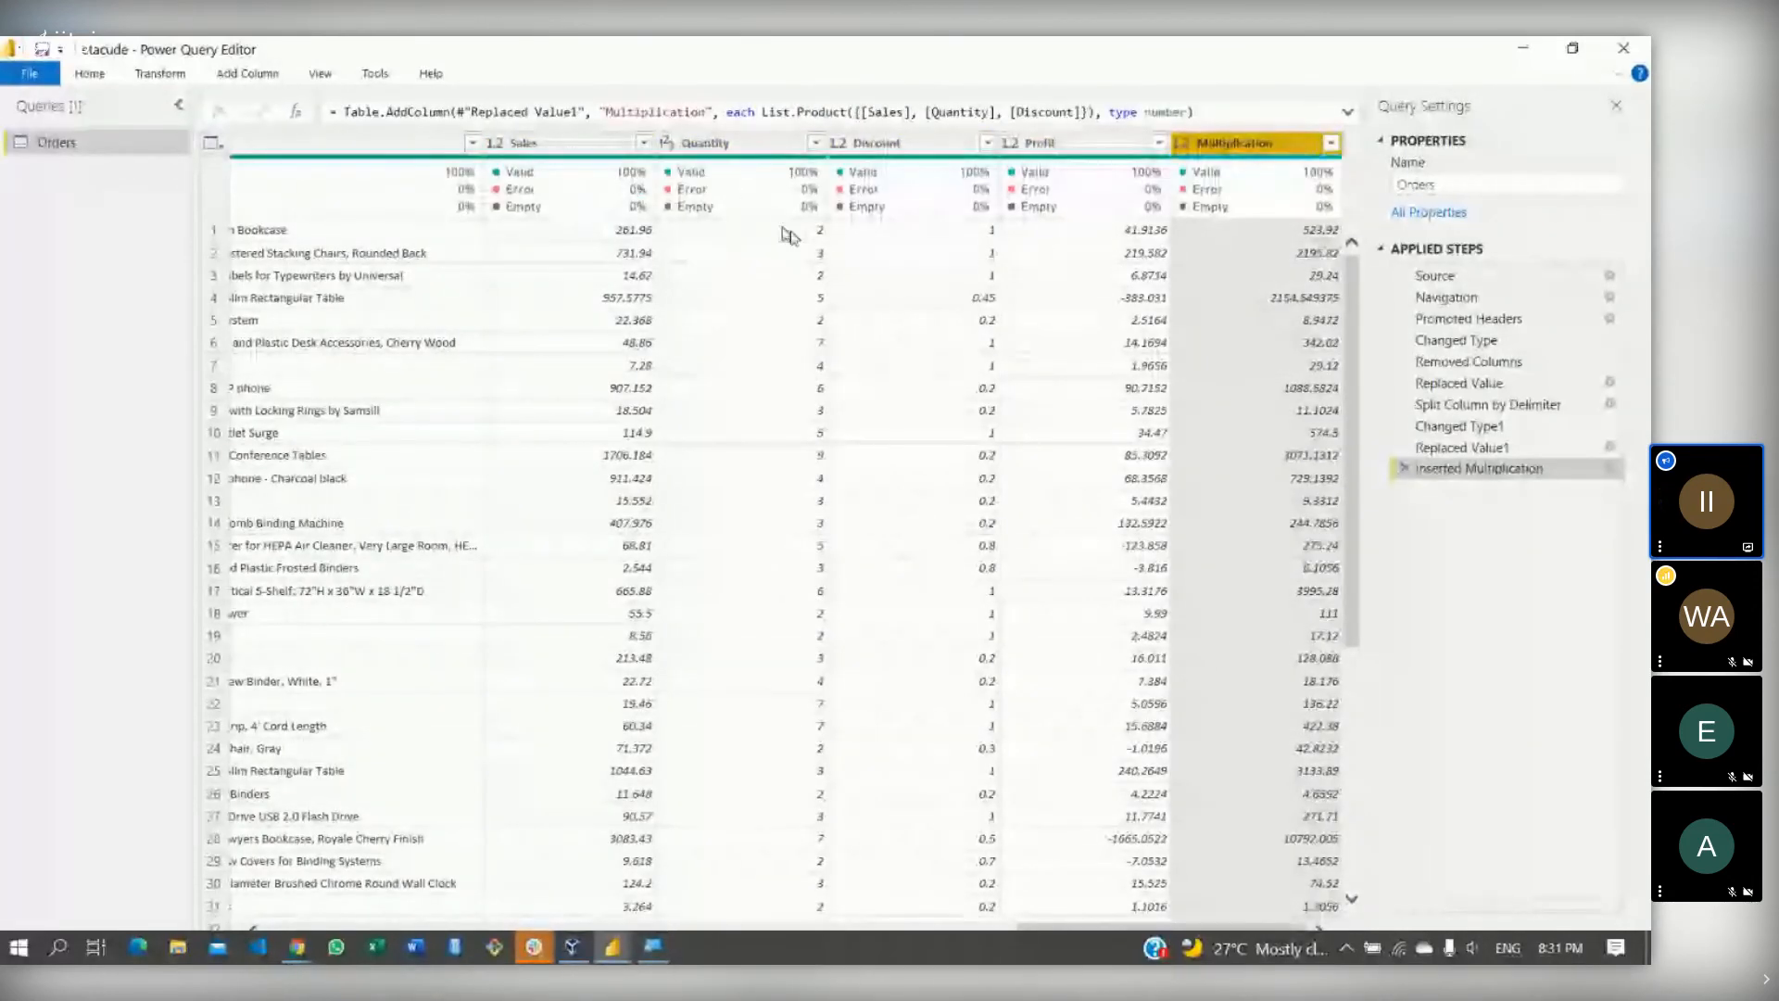
- Rename the Multiplication column to TotalSales
double_click(1241, 144)
text(Tot)
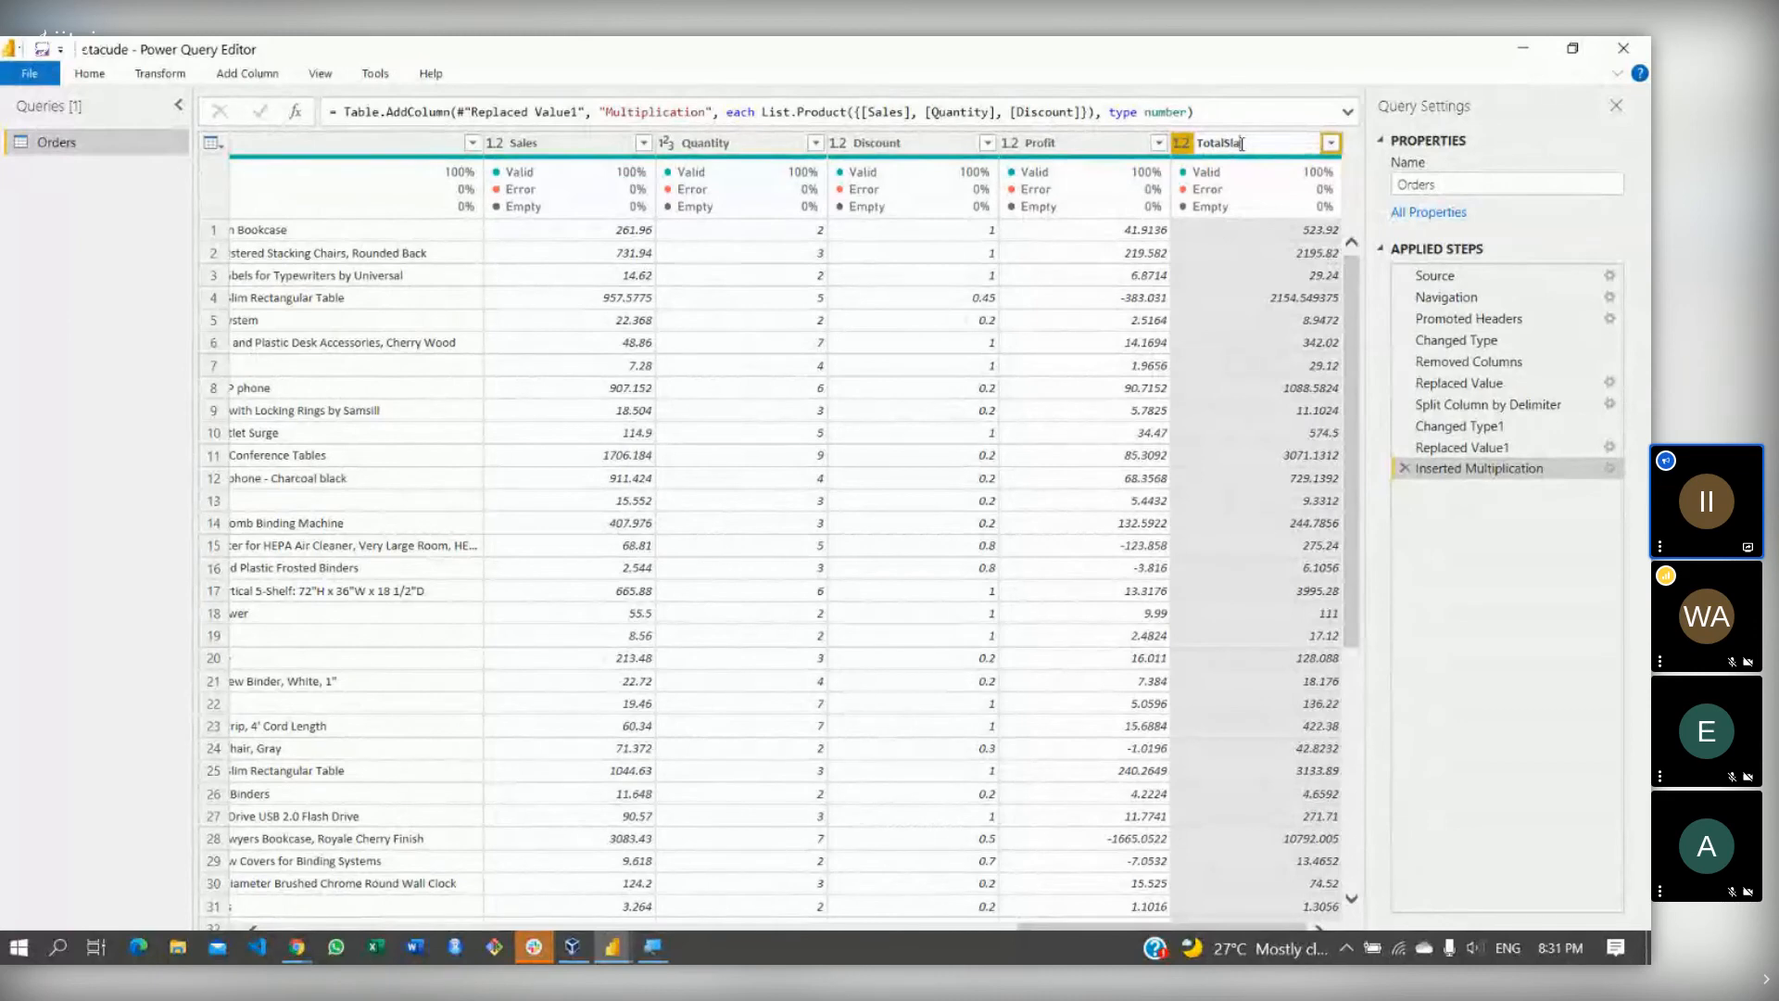
text(alSales)
key(Return)
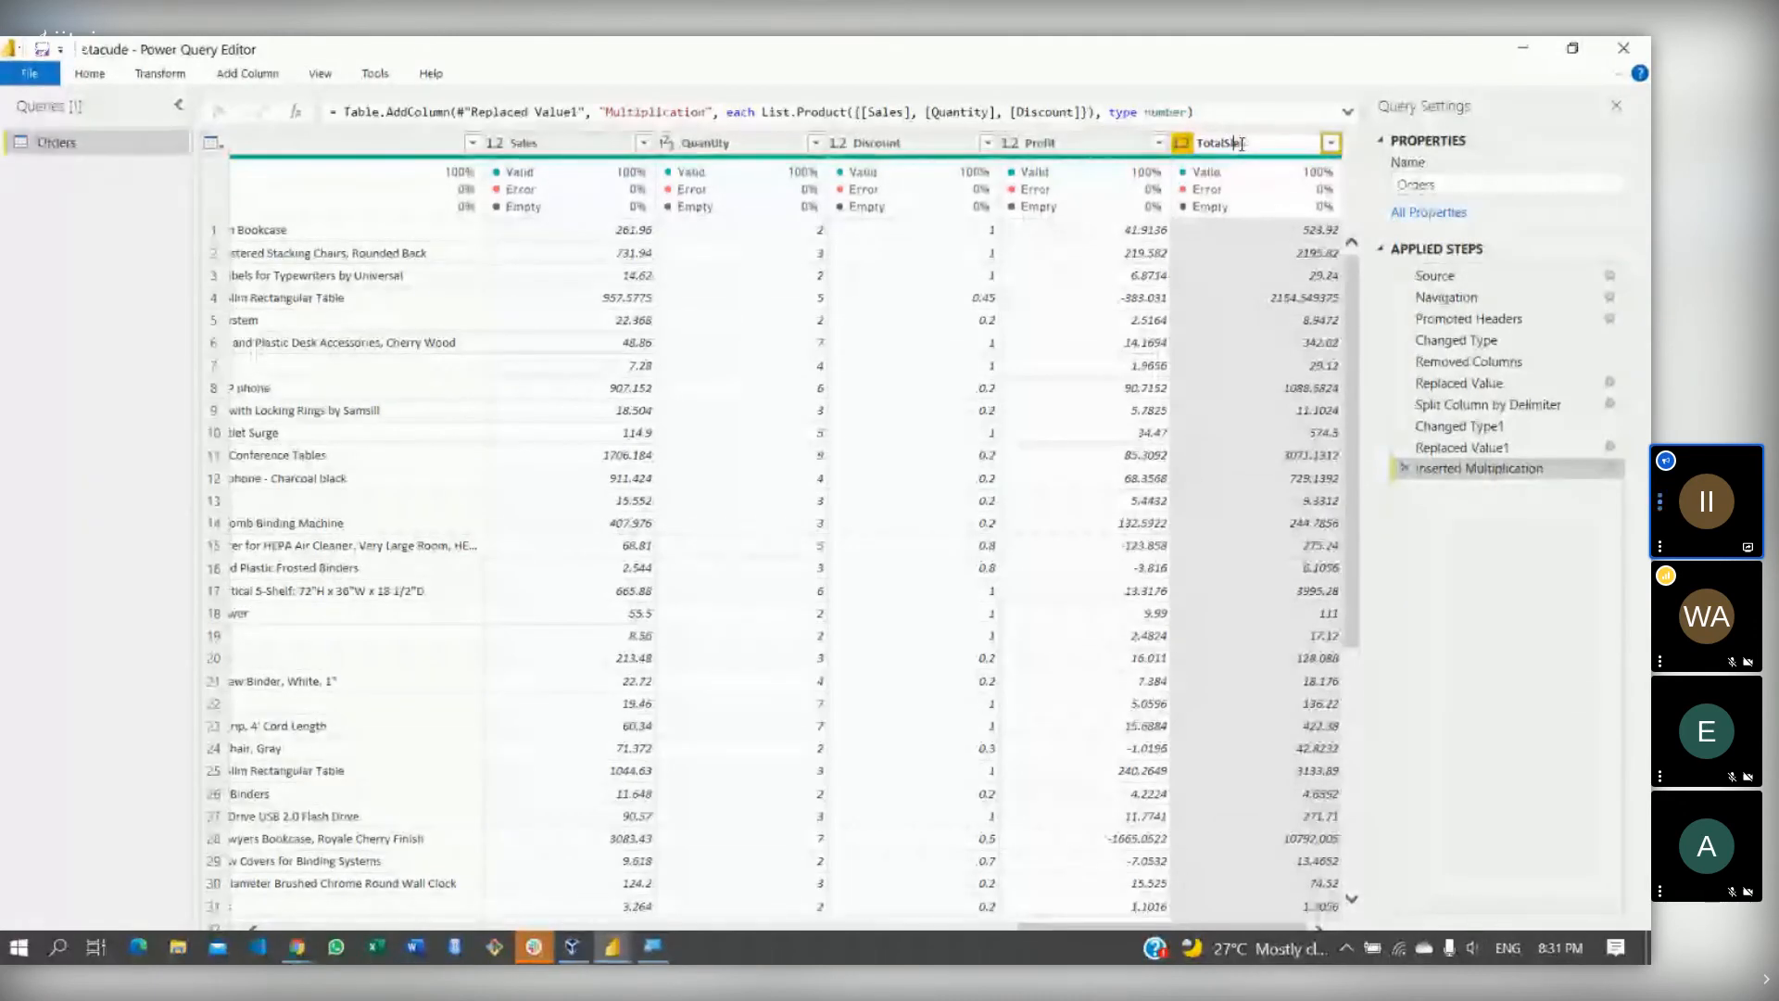
key(BackSpace)
key(BackSpace)
key(BackSpace)
key(BackSpace)
key(BackSpace)
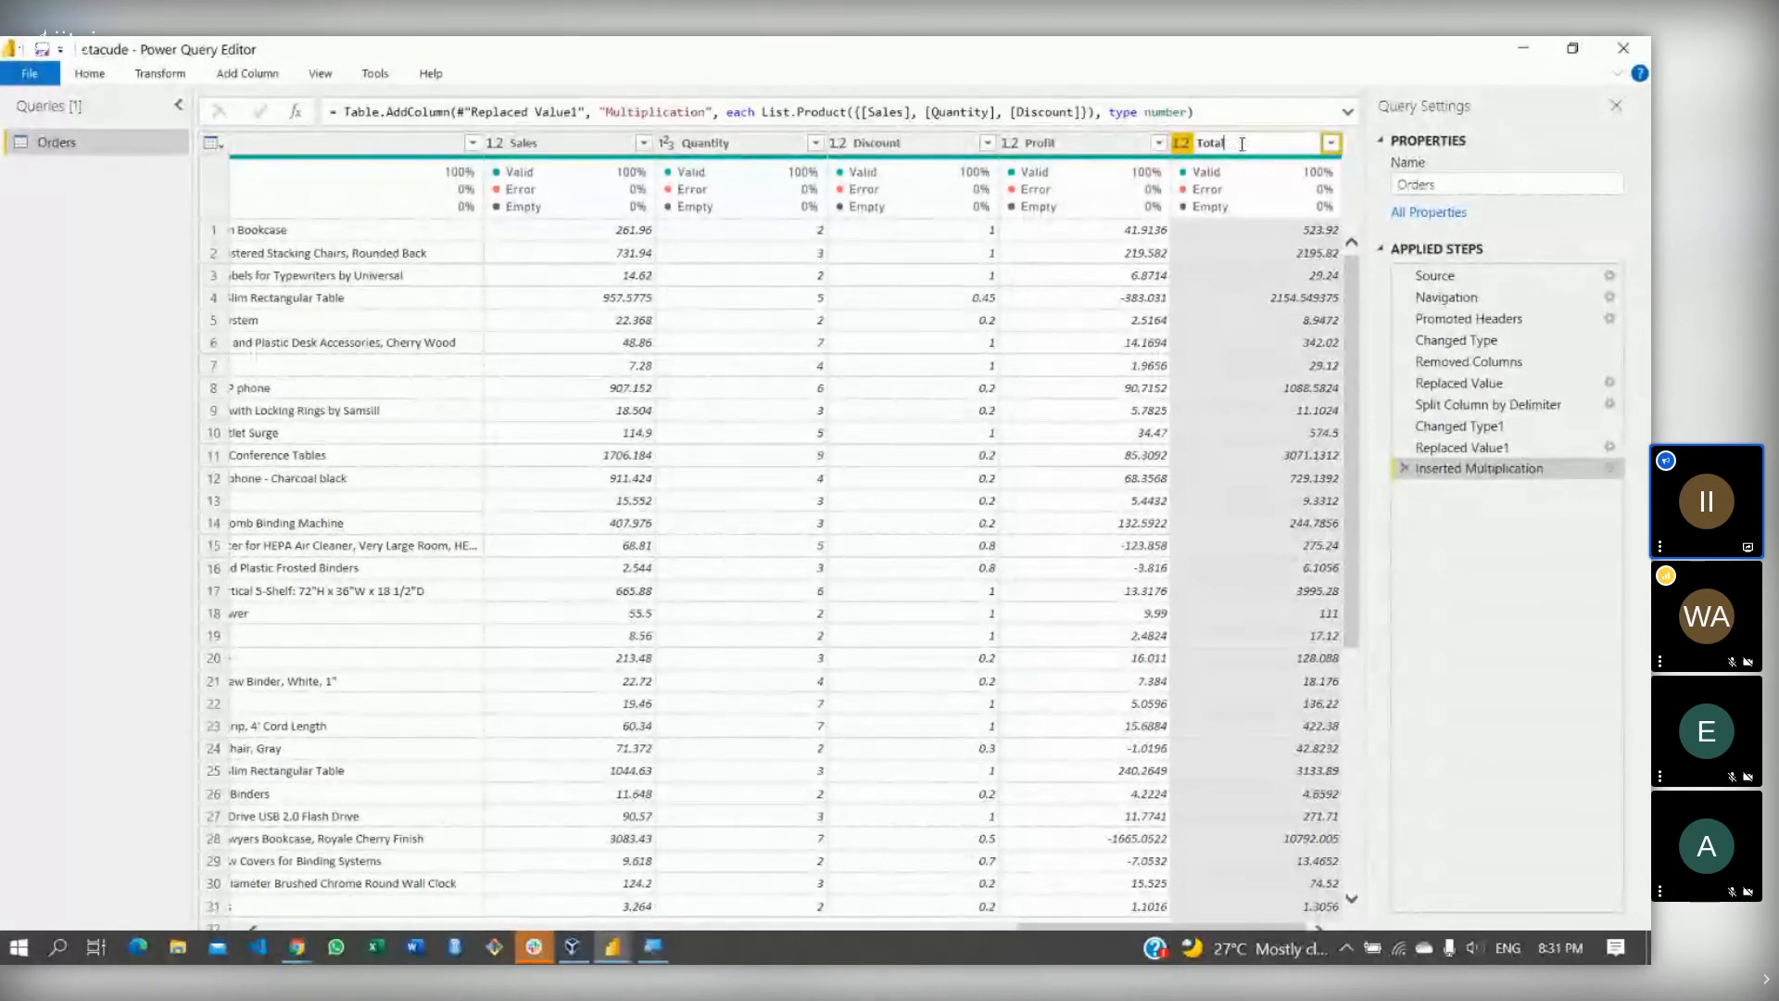
text(Sales)
key(Return)
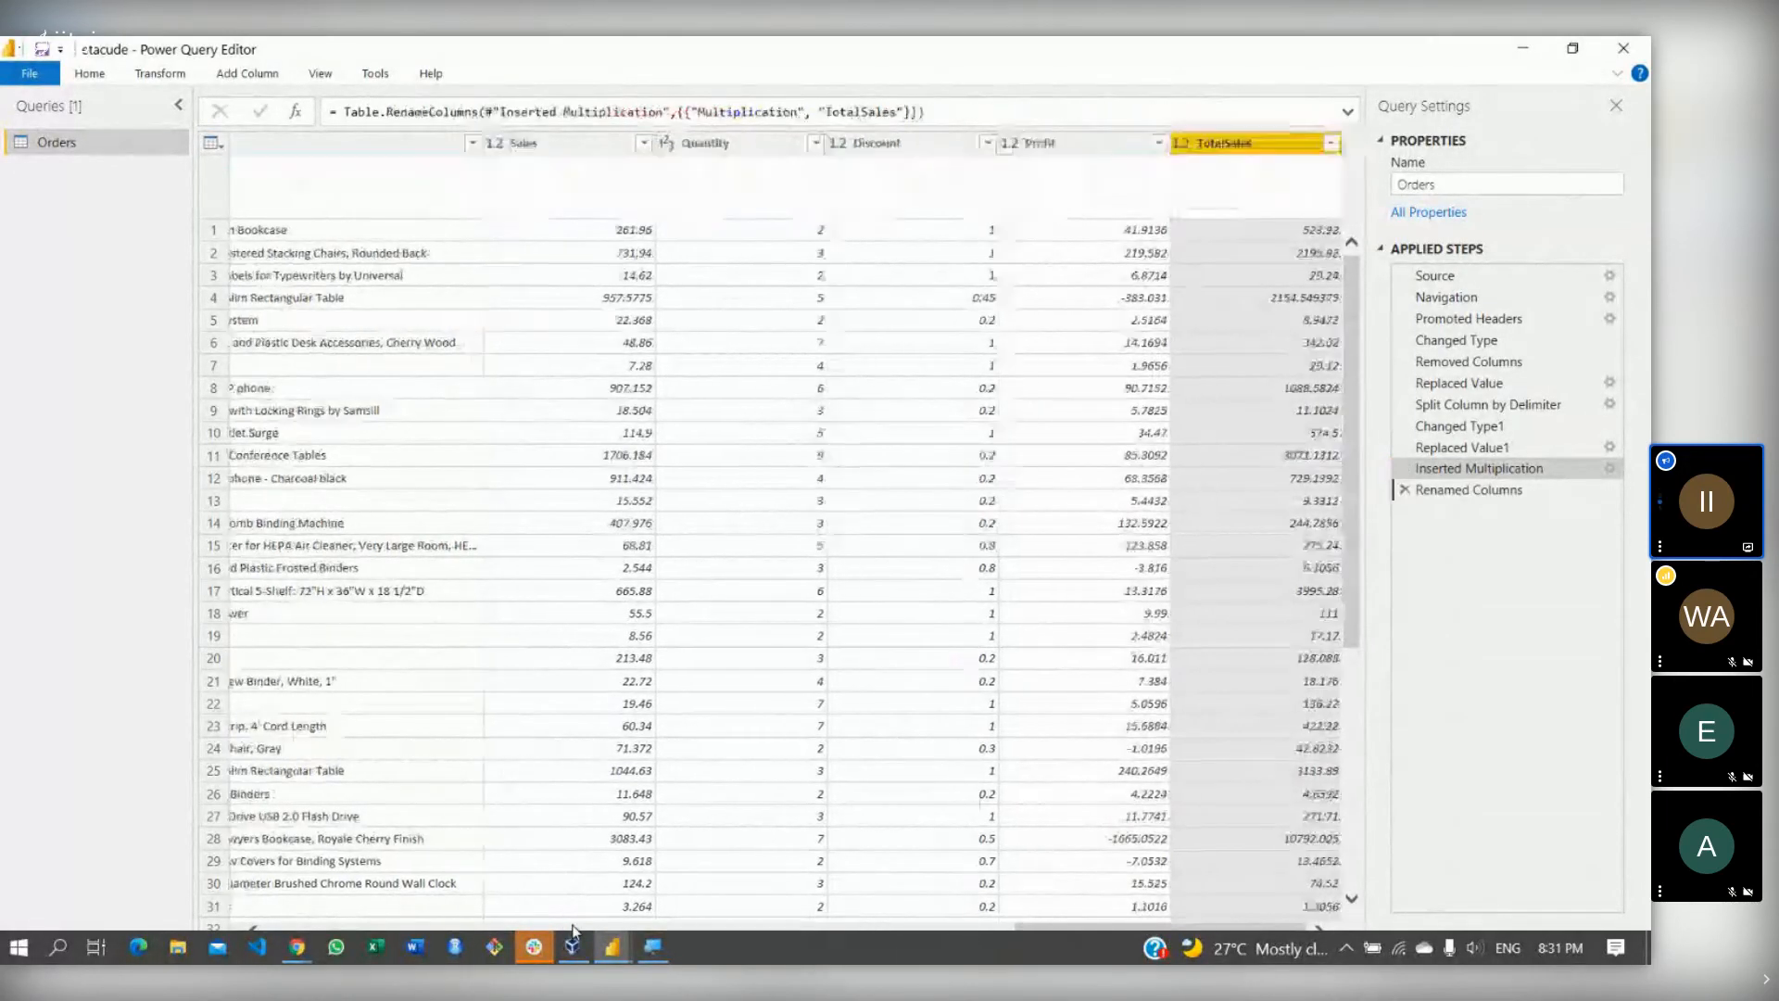
click(280, 924)
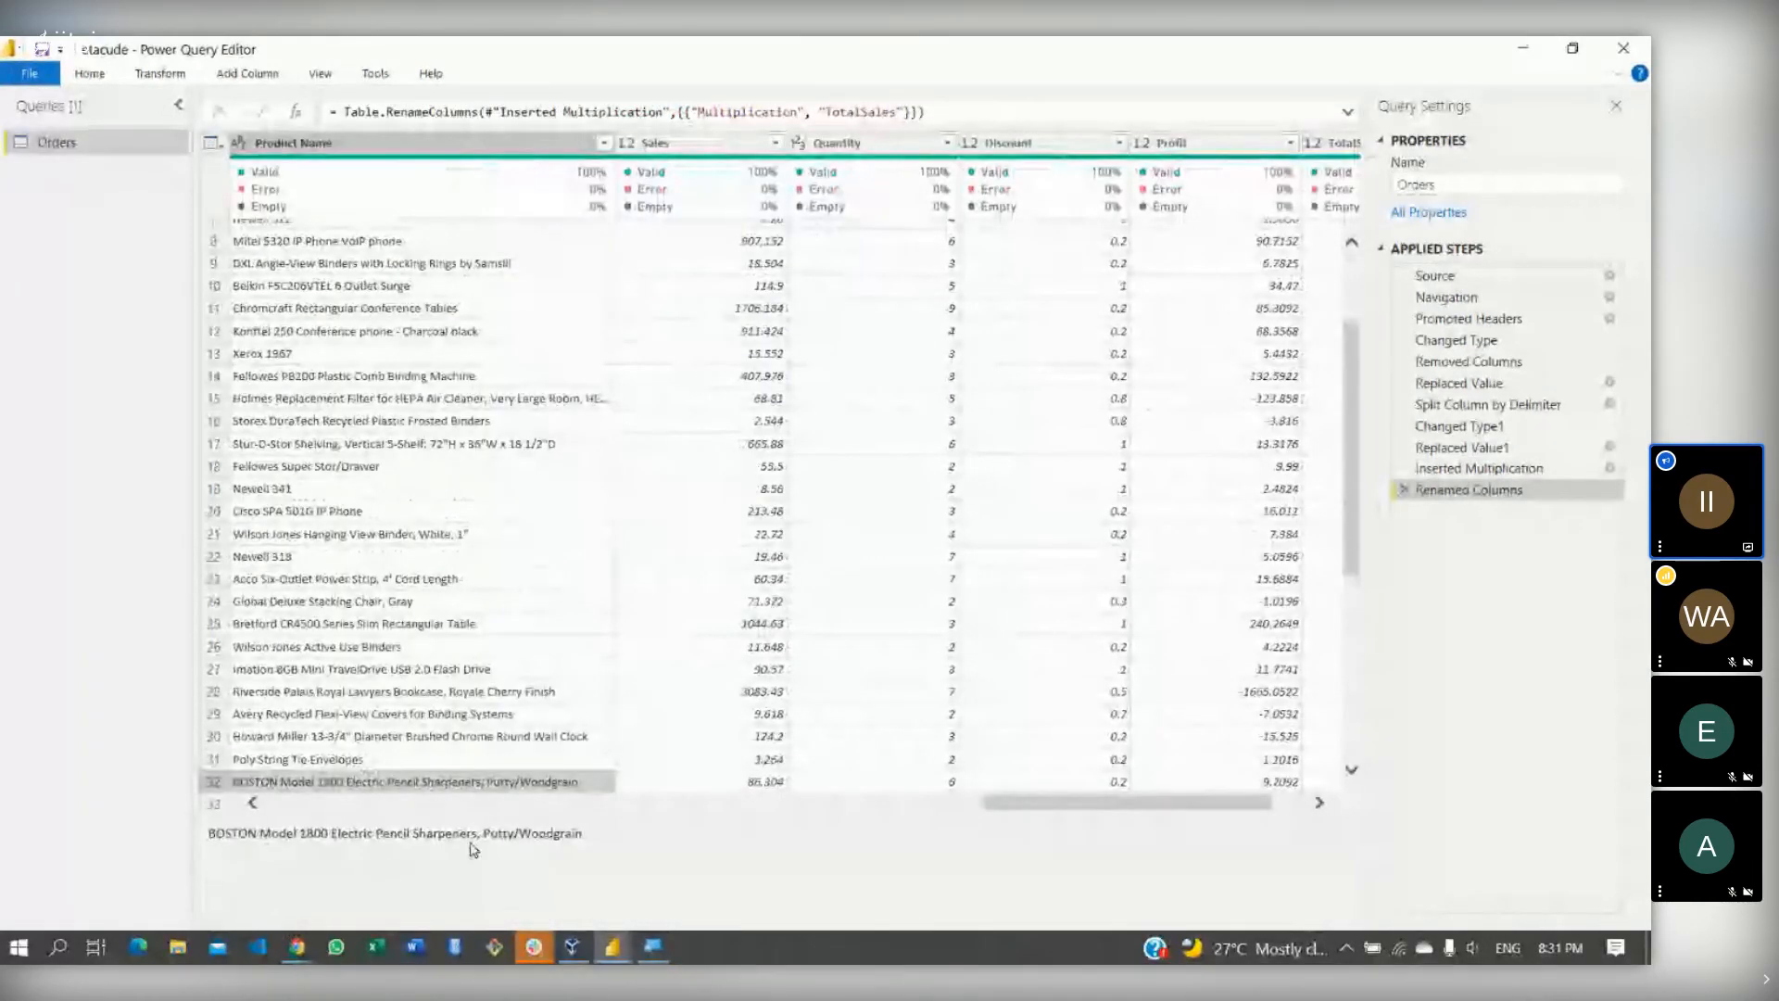
click(773, 804)
drag(773, 806, 236, 729)
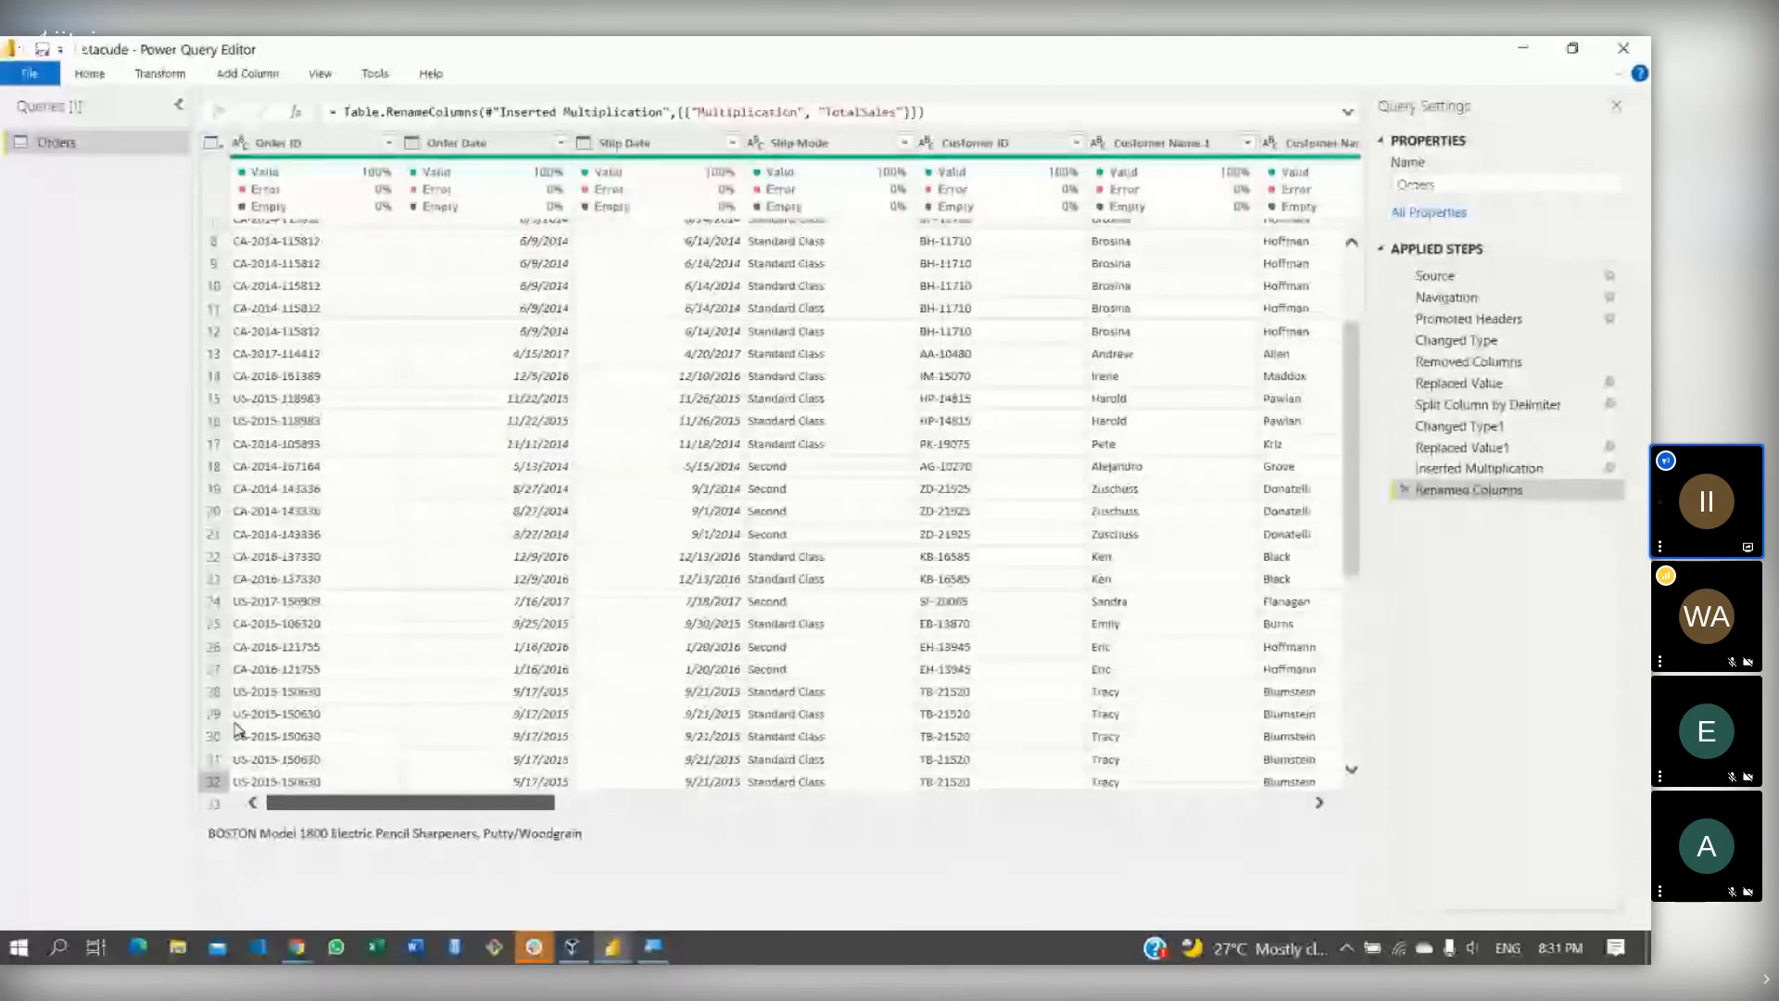
drag(315, 799, 590, 788)
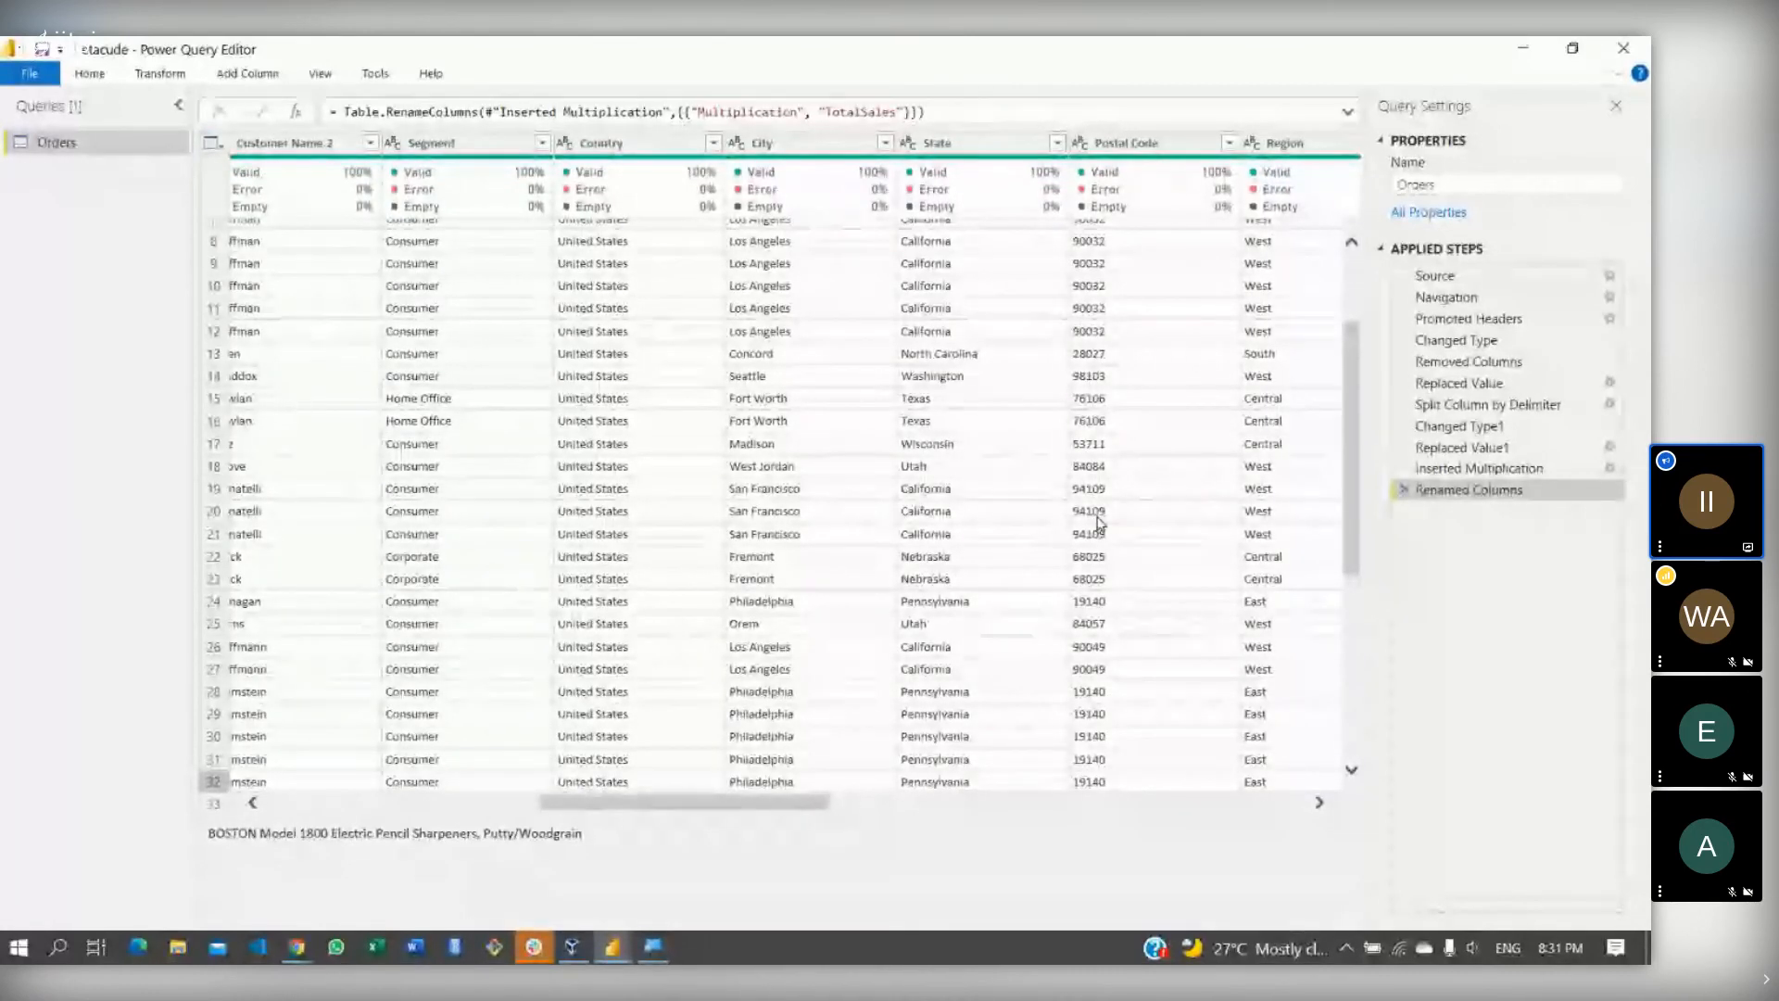
click(1352, 282)
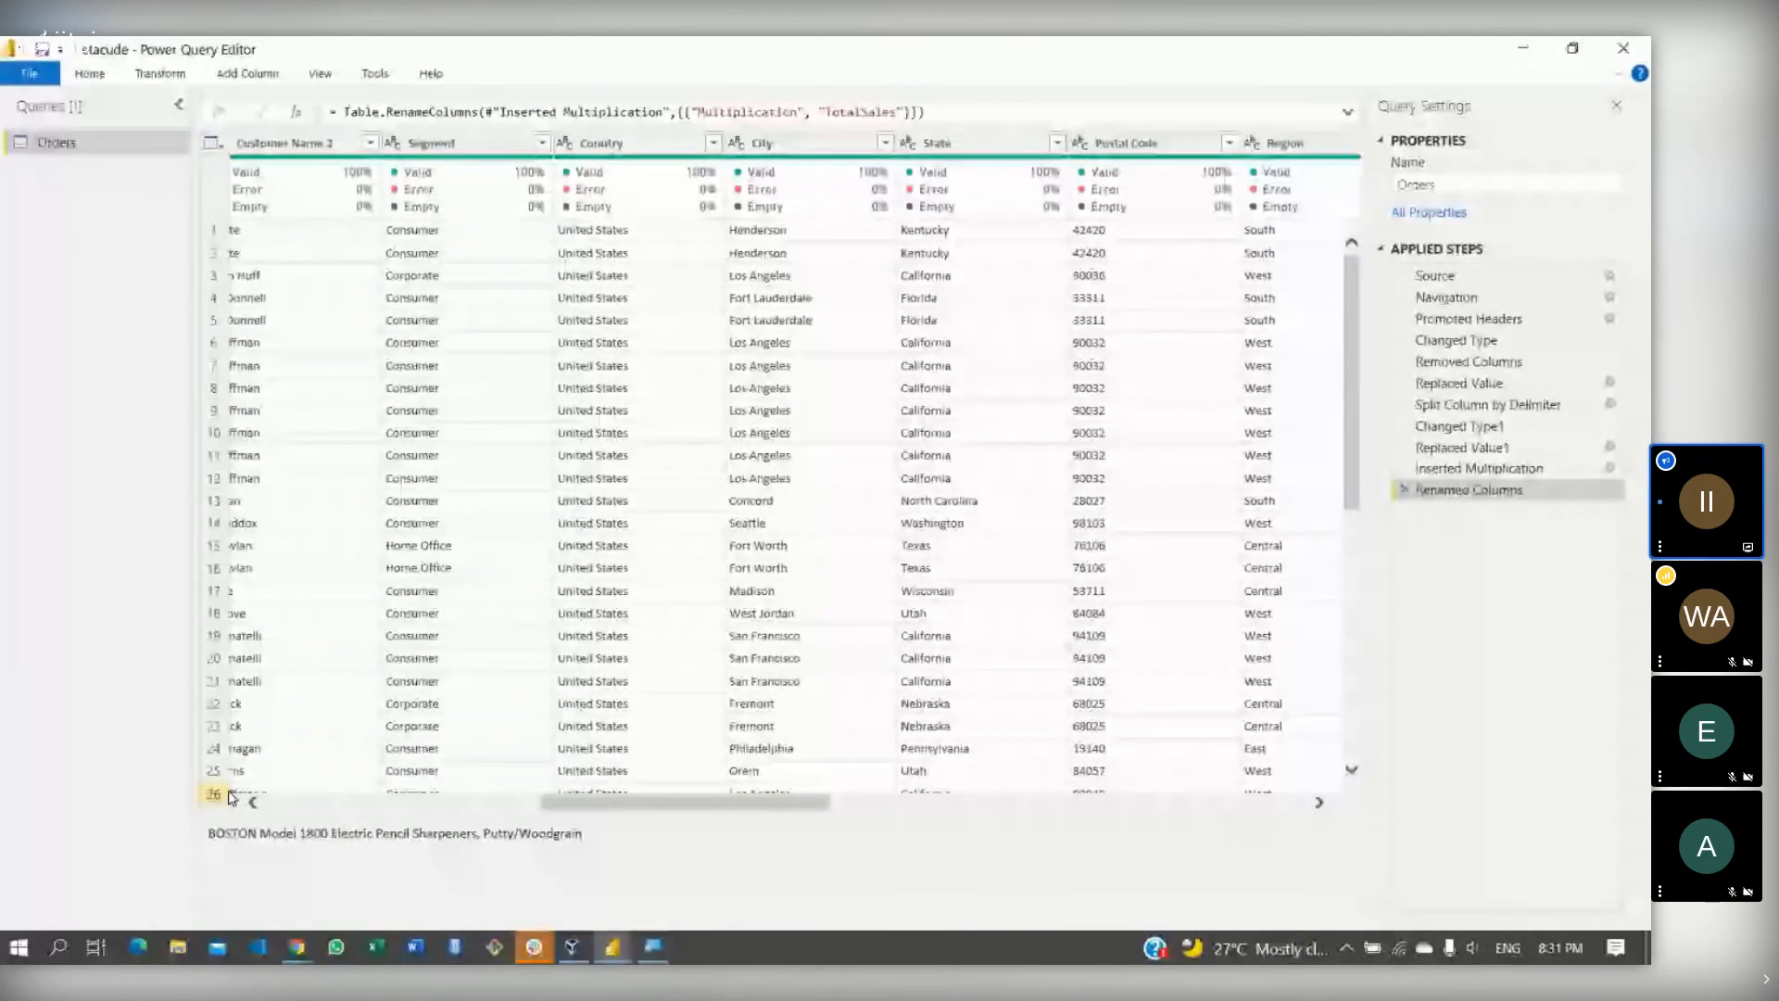
click(294, 805)
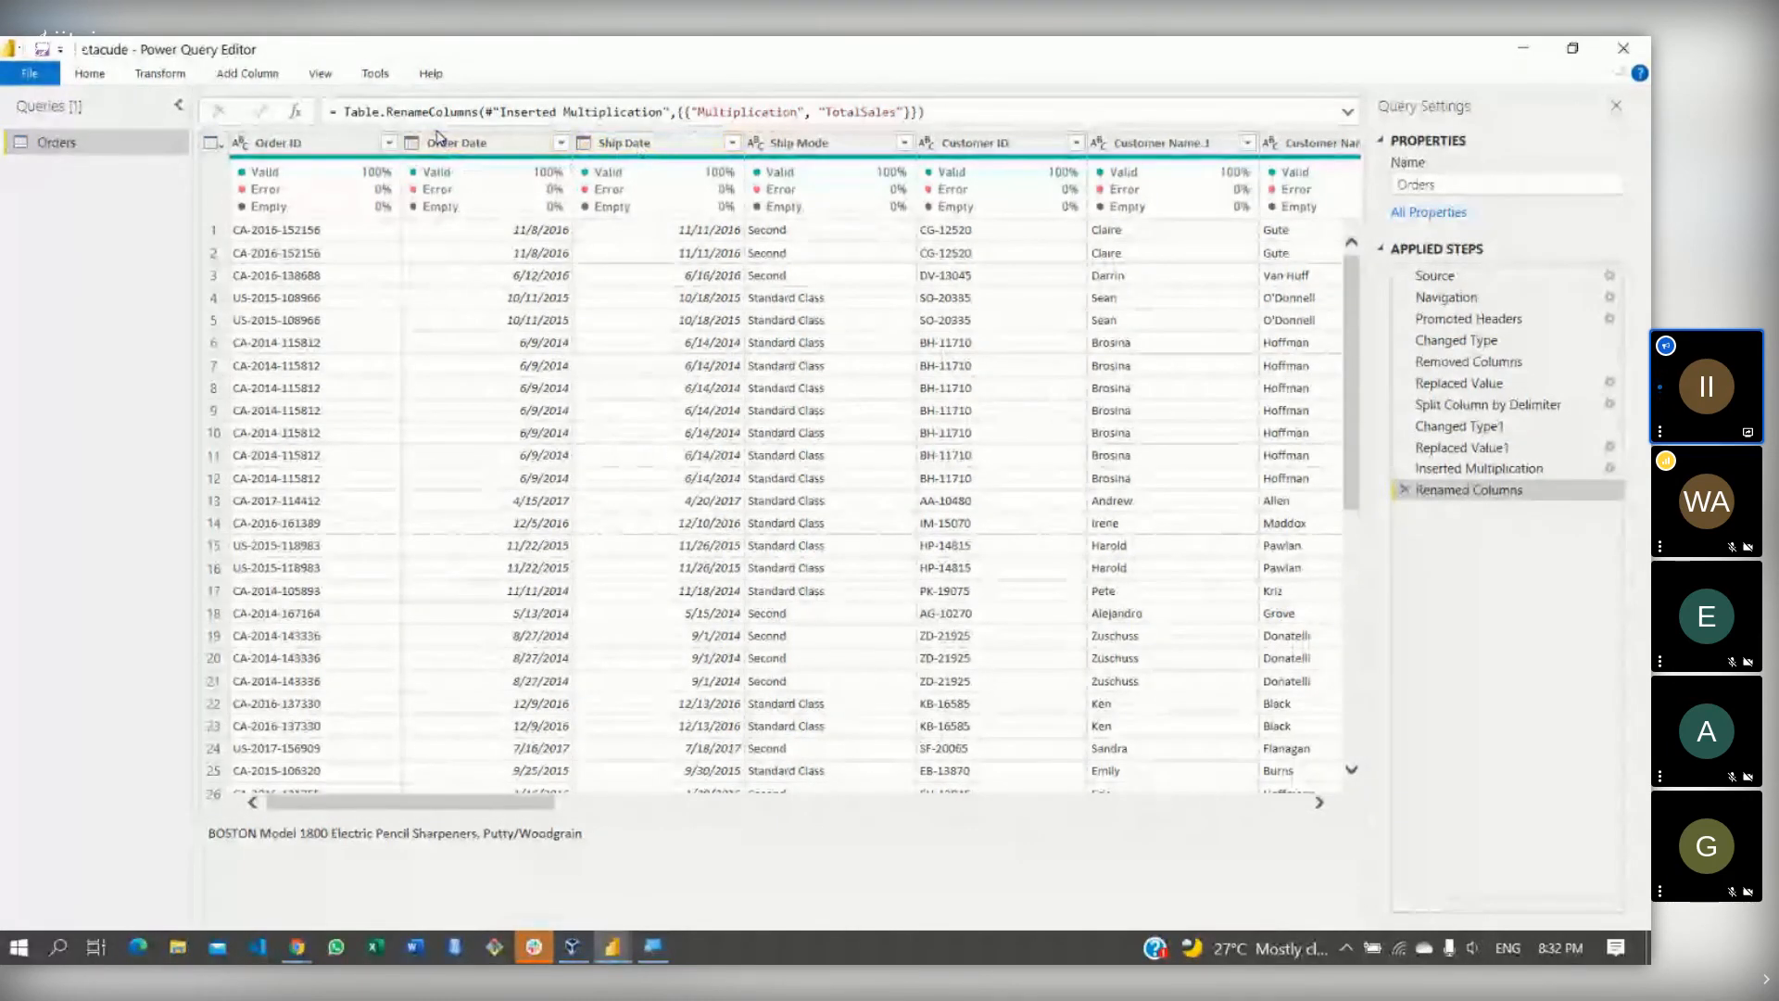
click(500, 148)
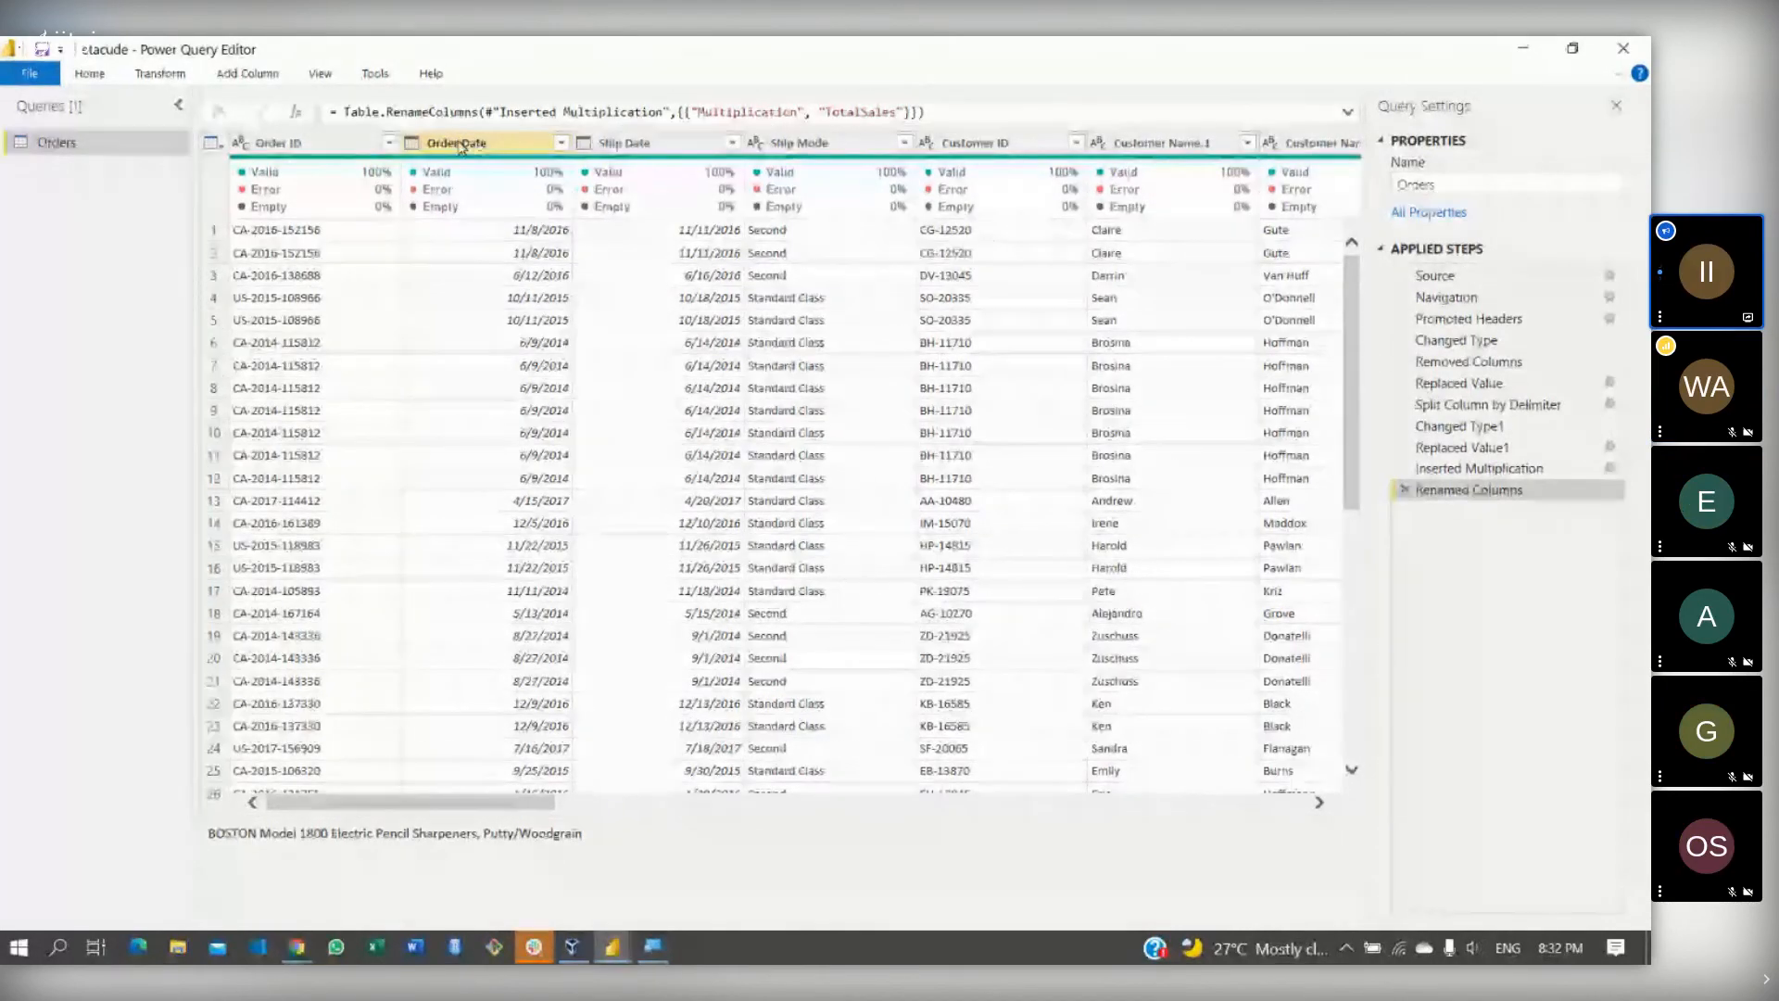
click(629, 148)
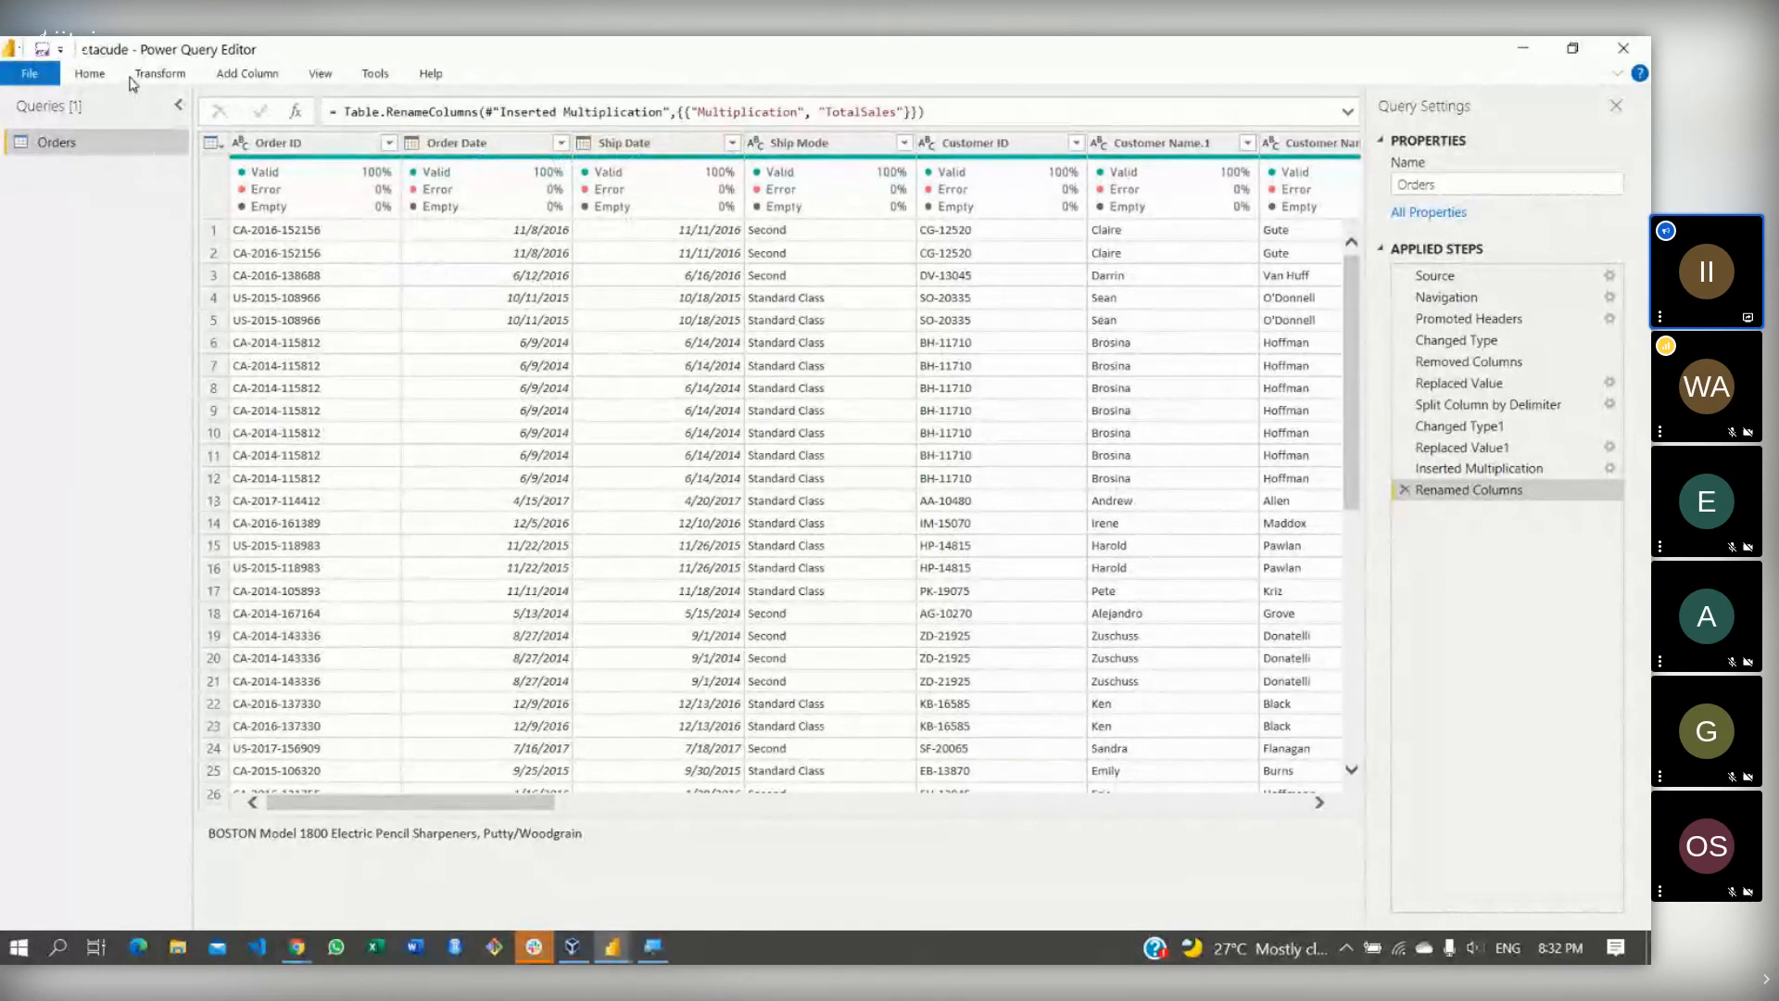
- Start a new custom column and name it order_length
click(247, 74)
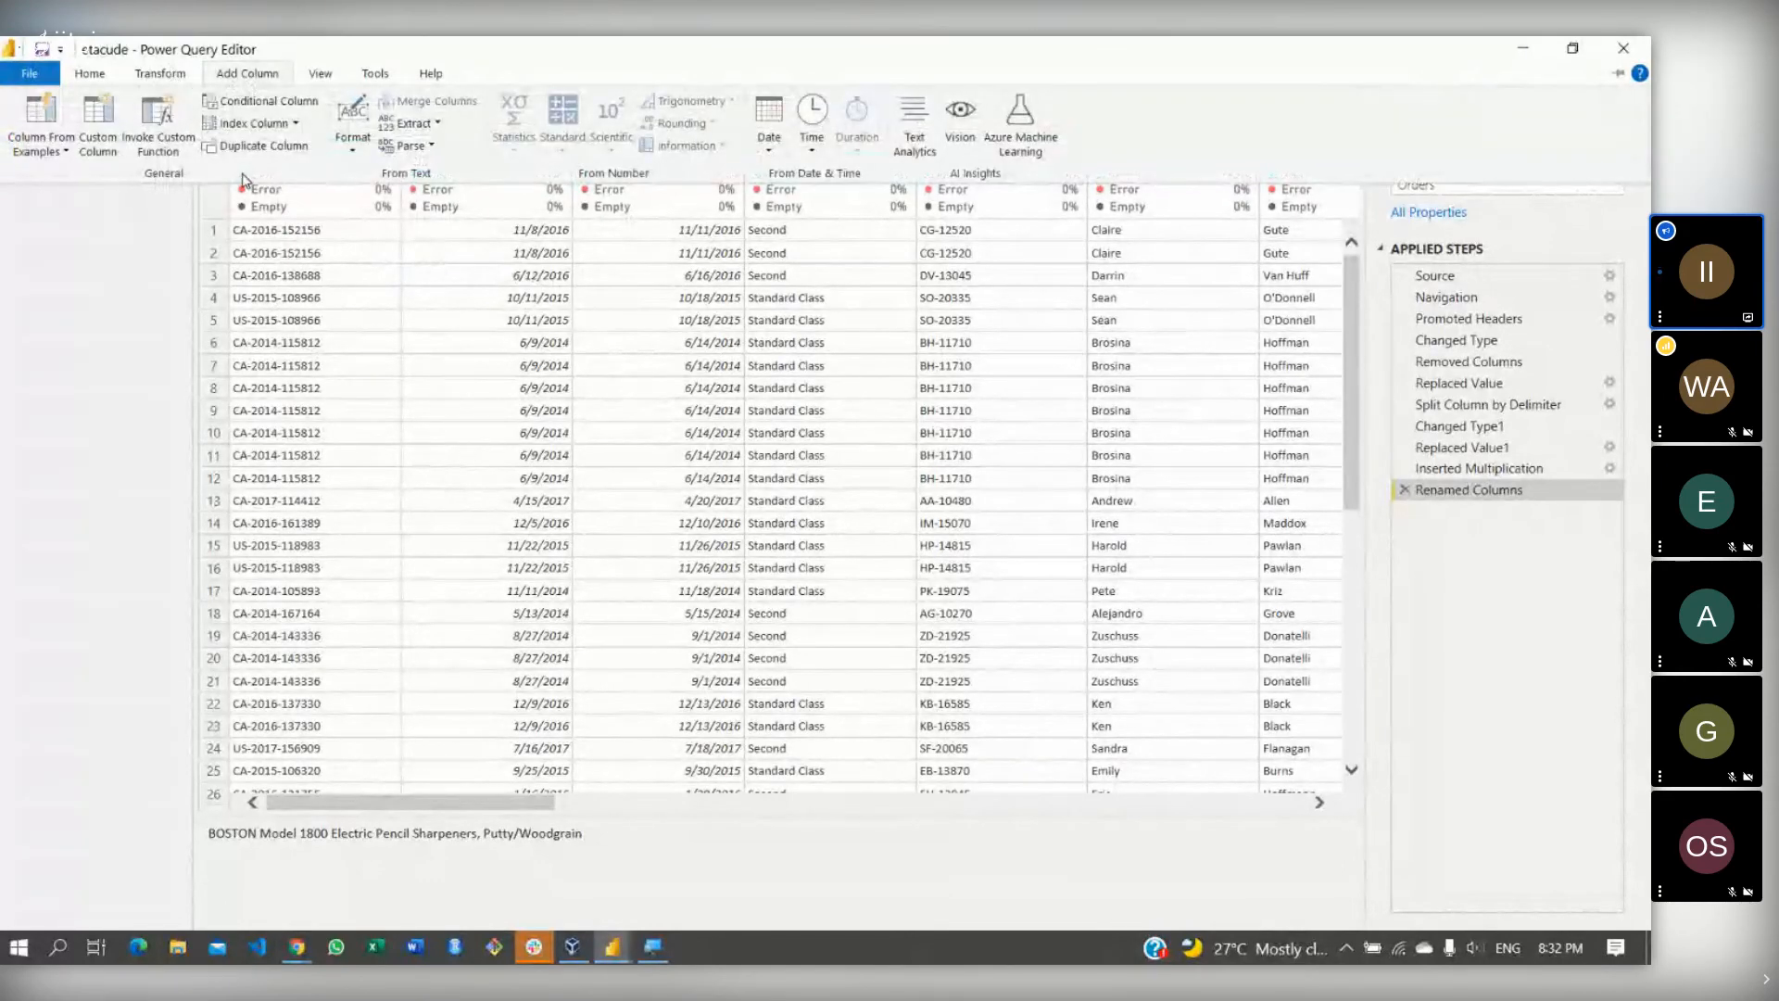
click(98, 153)
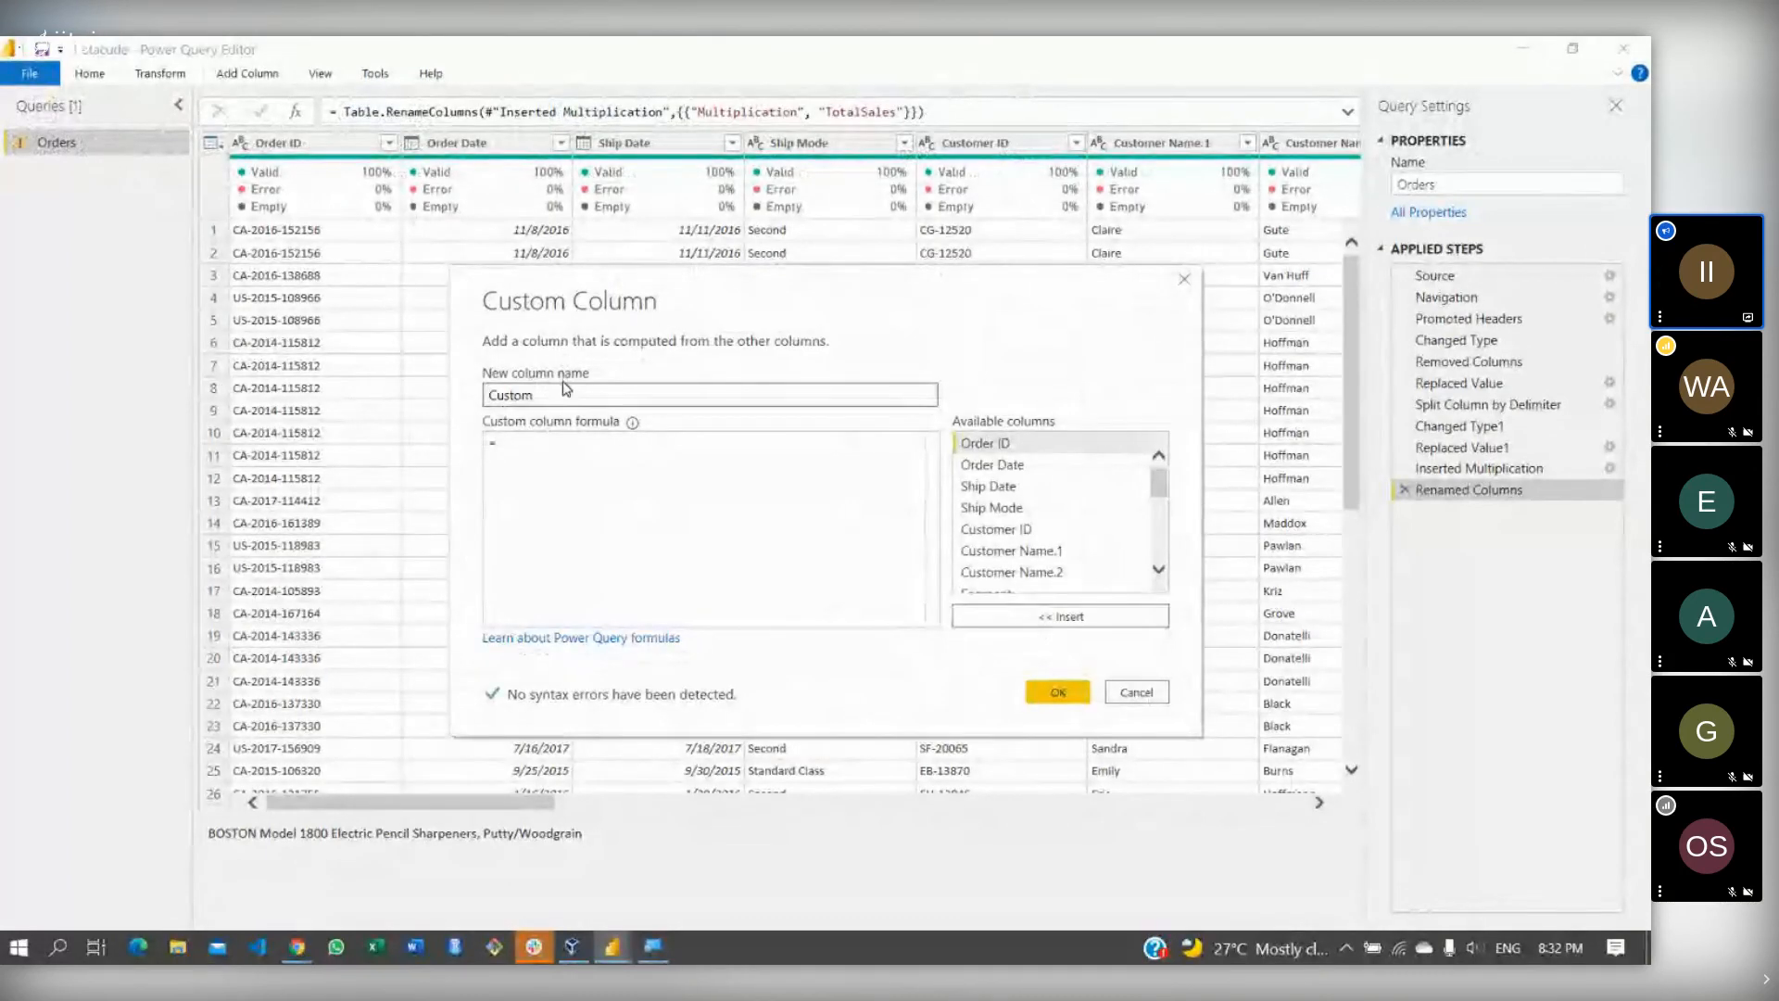
key(BackSpace)
key(BackSpace)
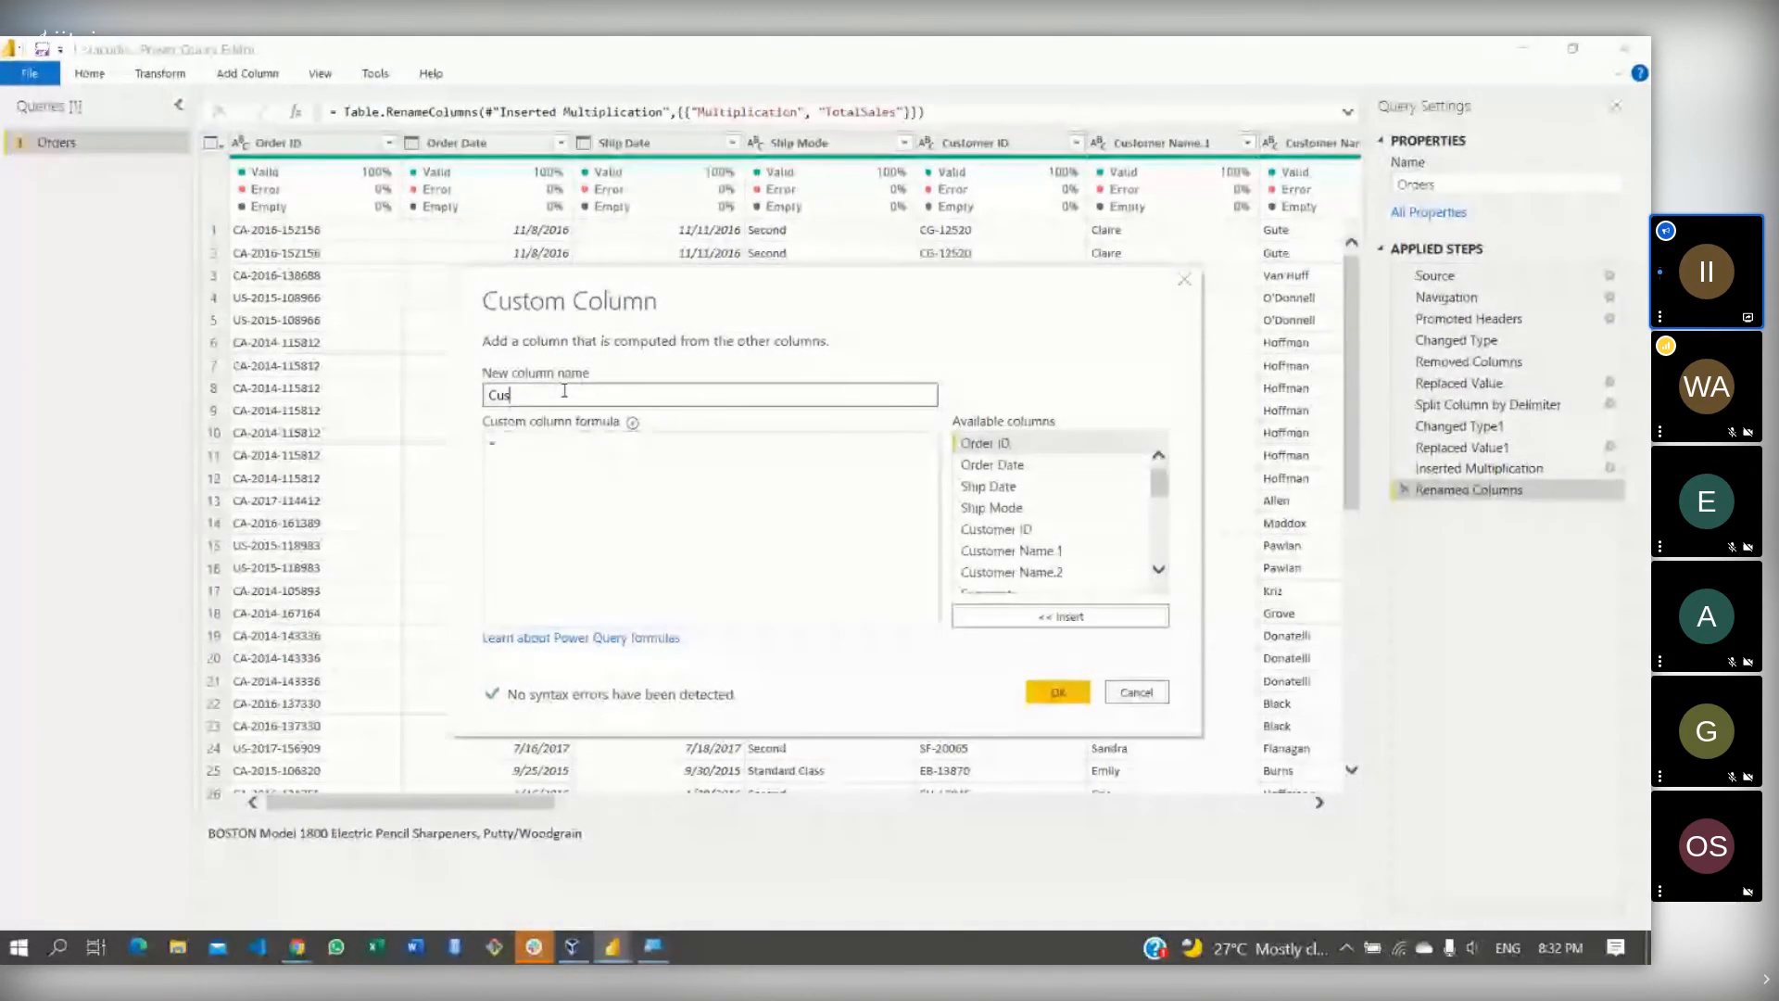
key(BackSpace)
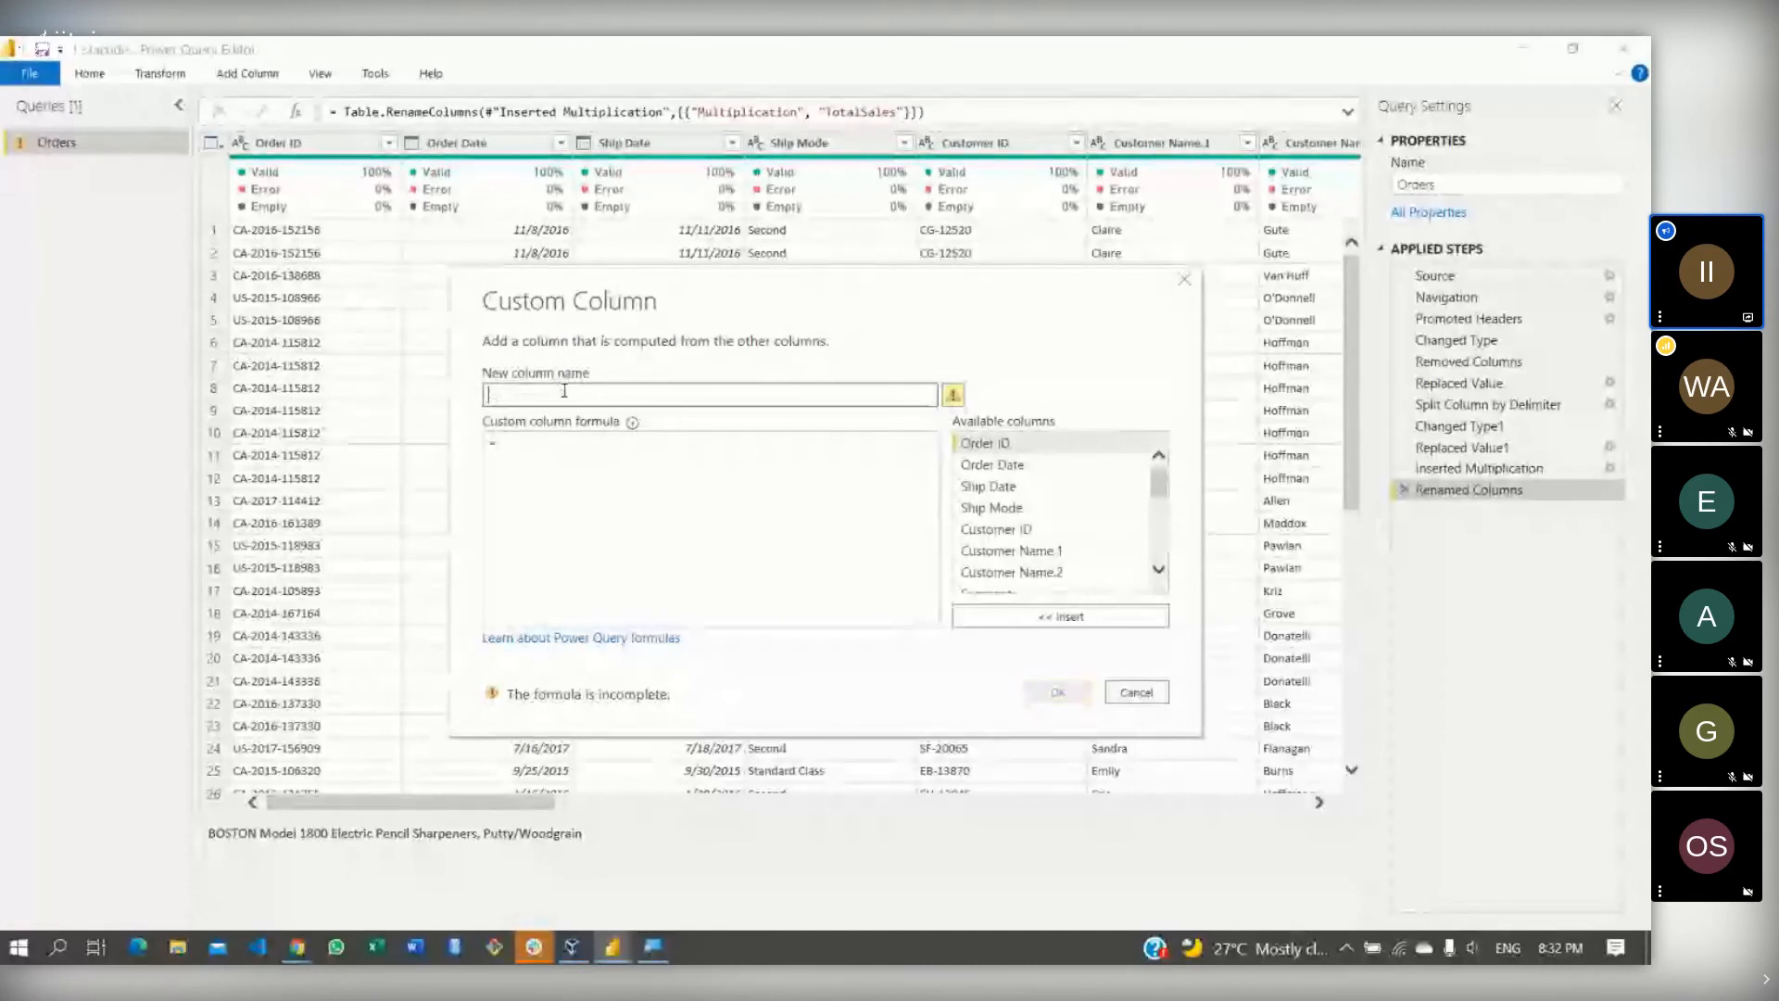
text(order_length)
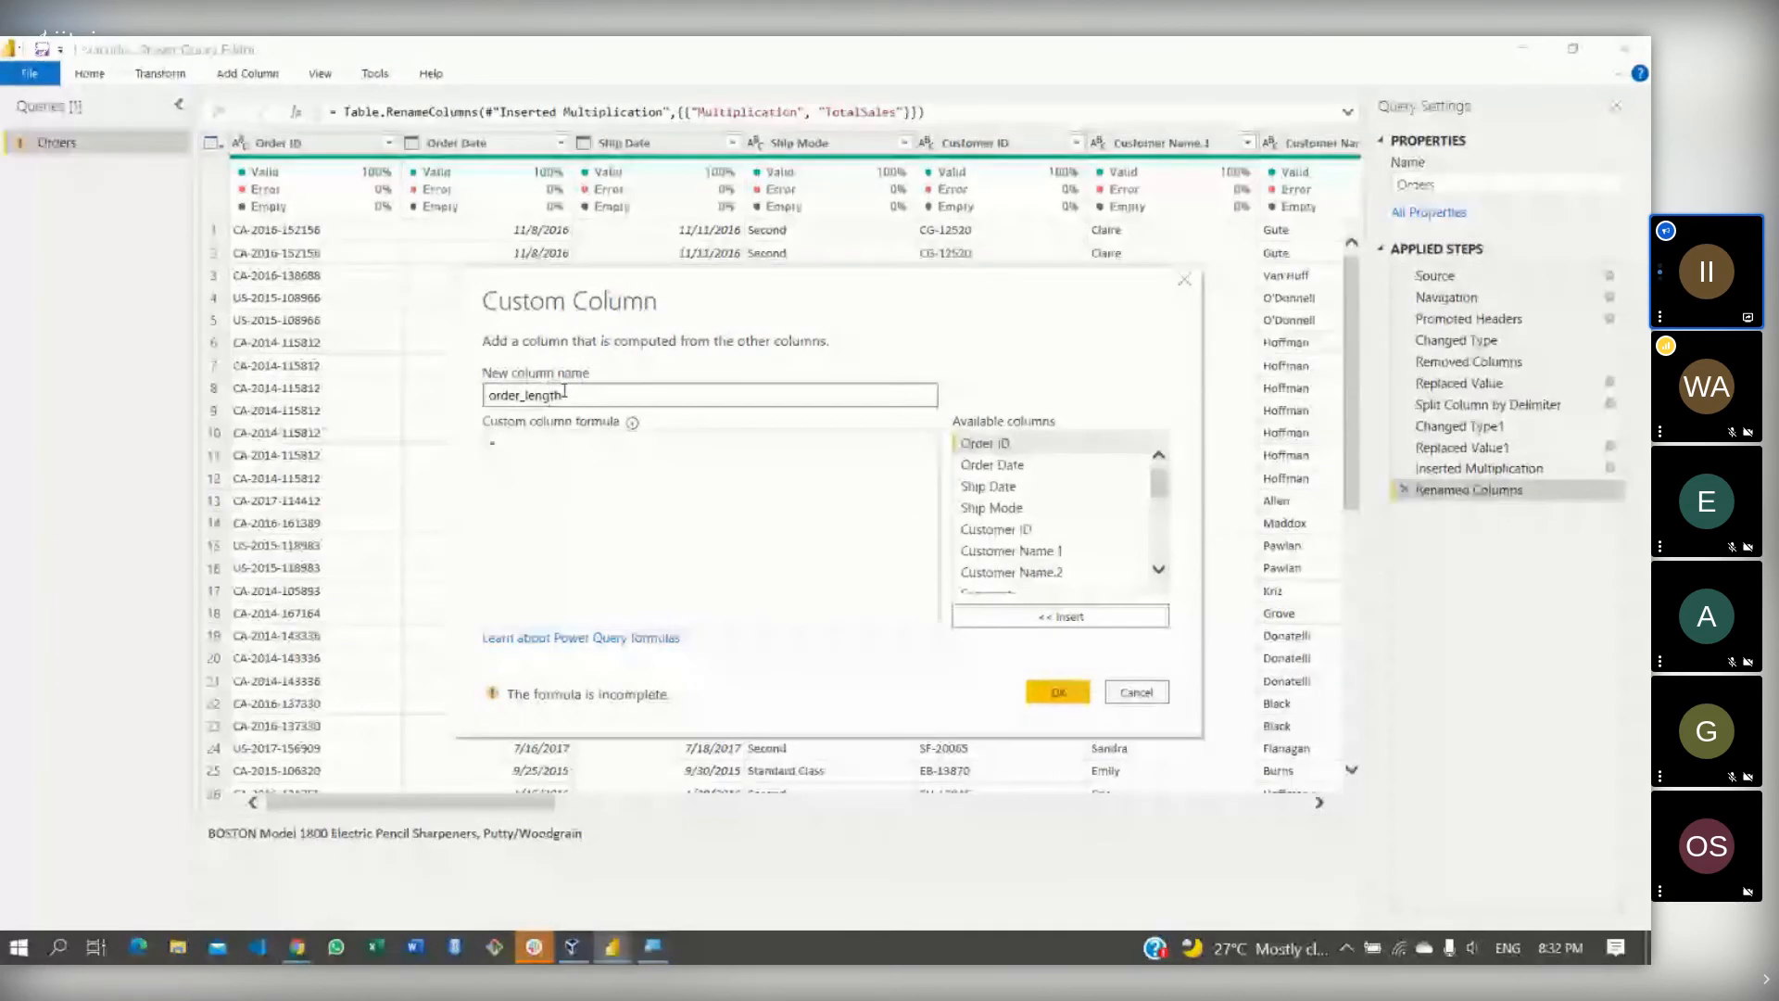
click(568, 497)
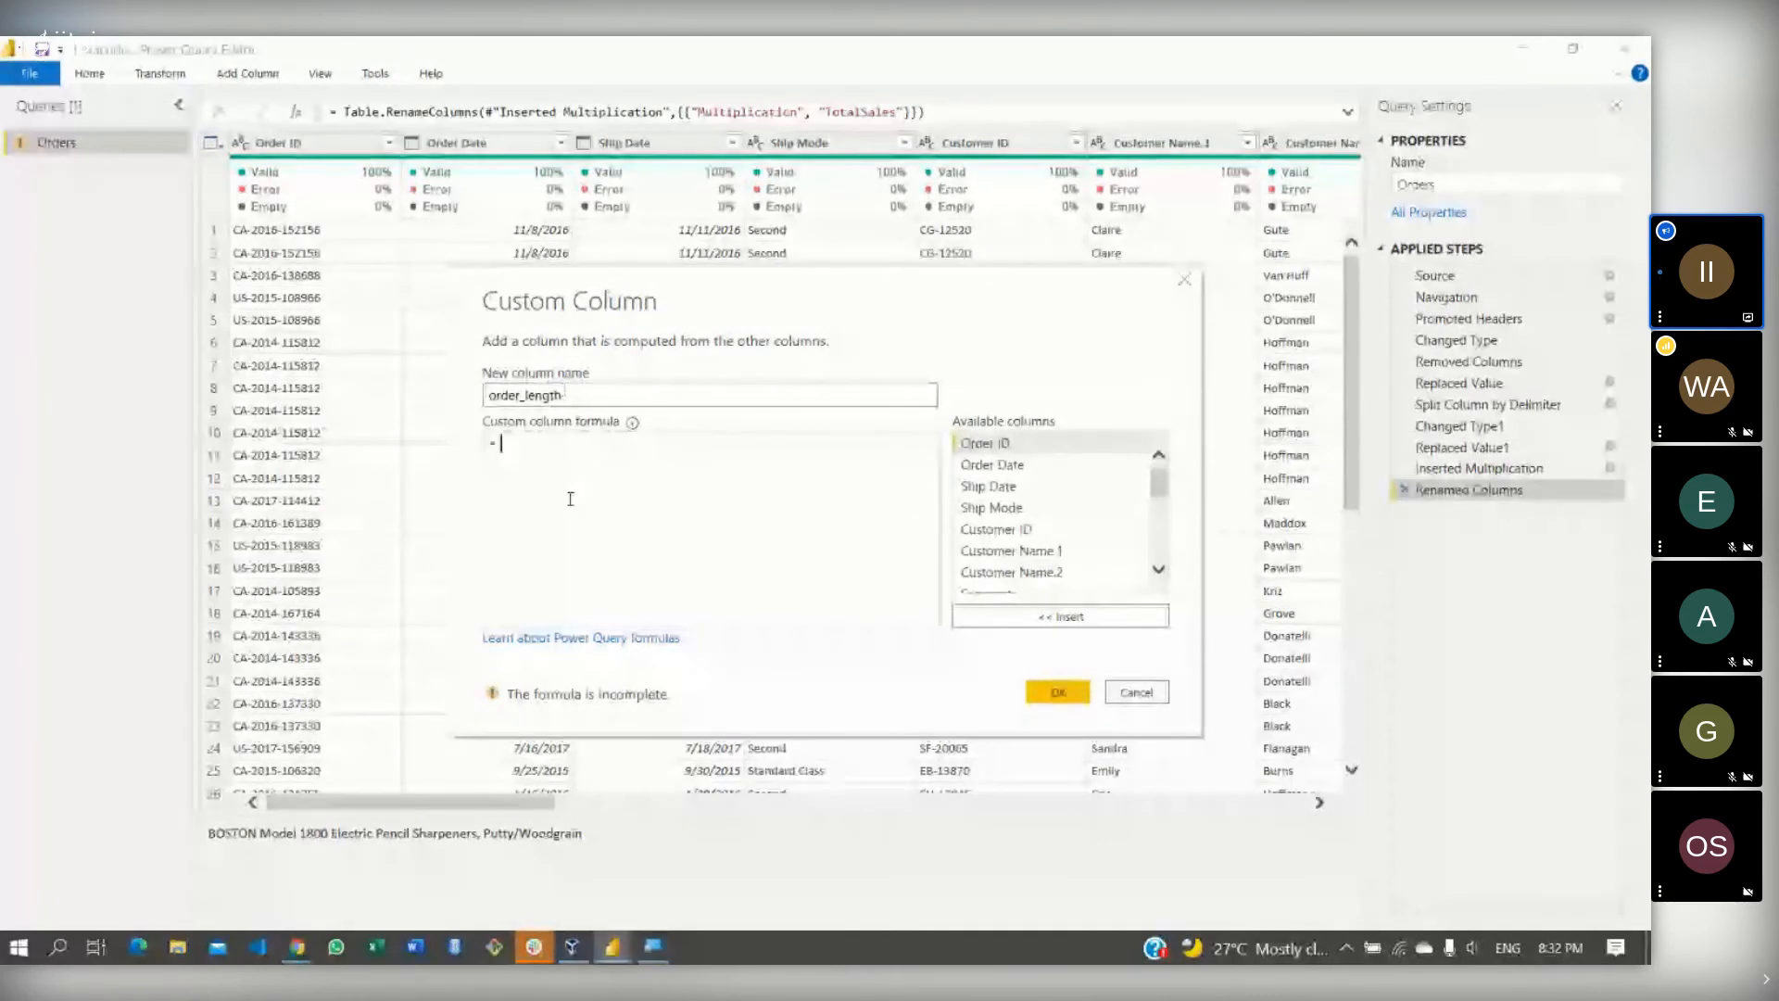
- Try a Date.Year-based Order Date formula, then clear it out
text(or)
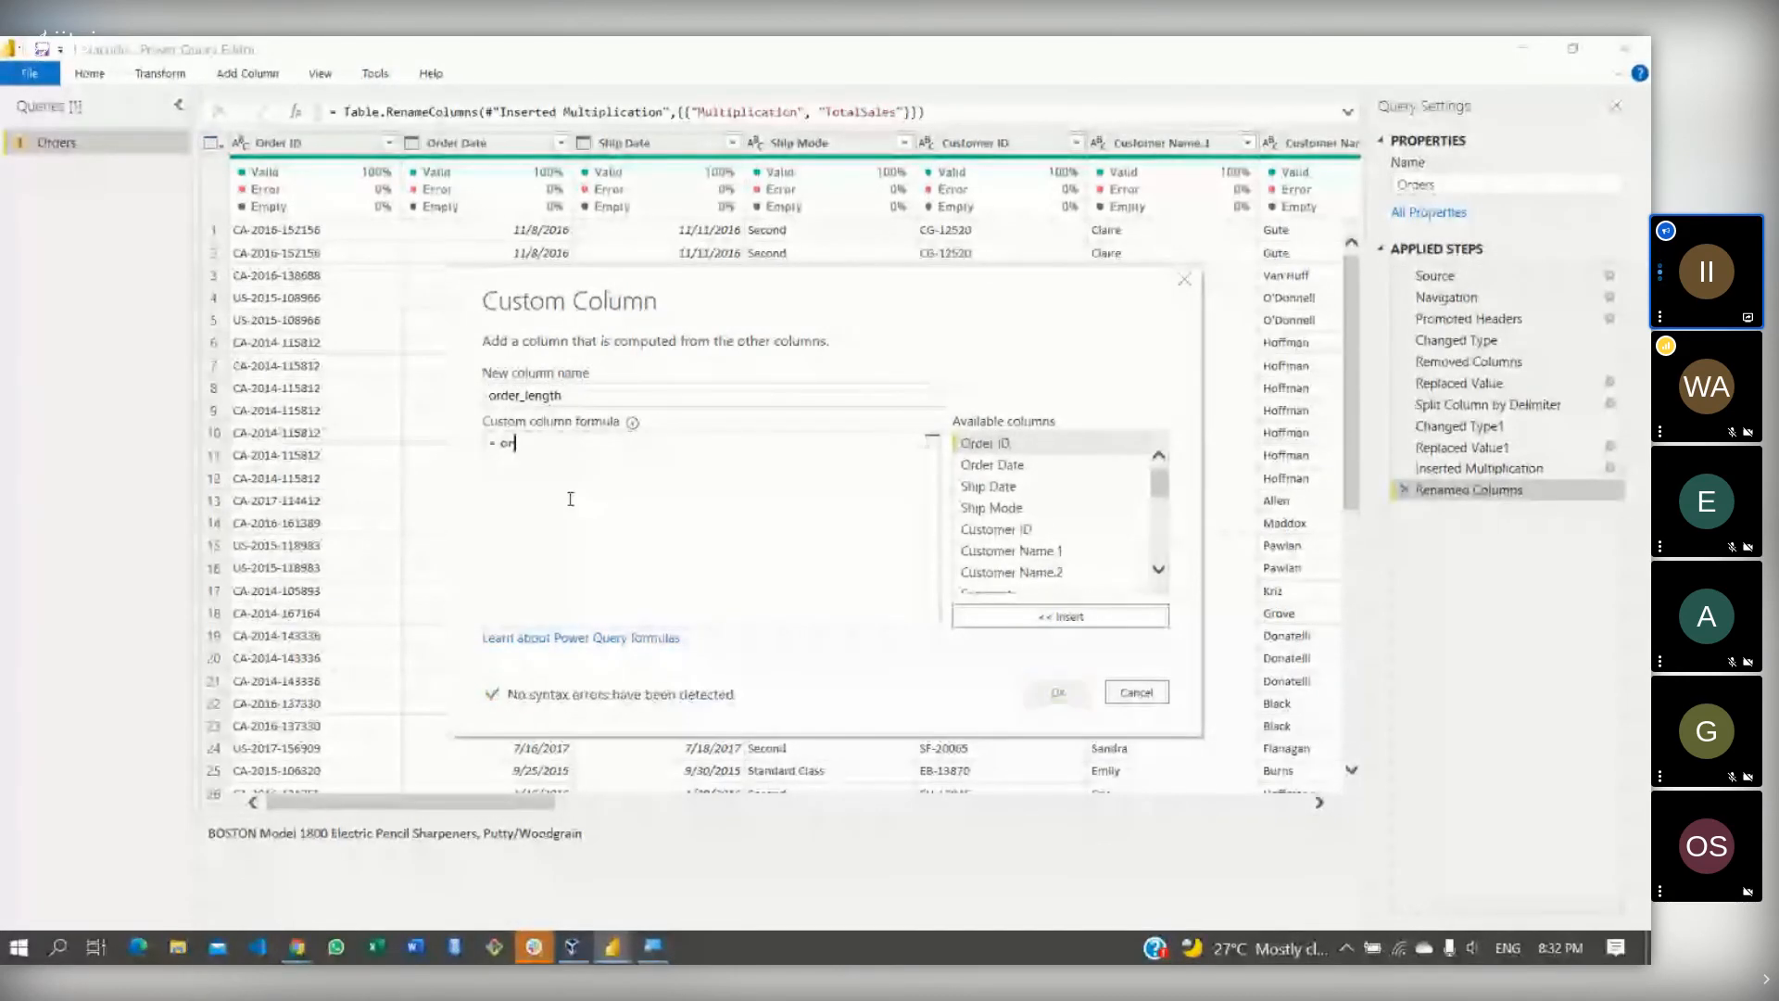
text(der)
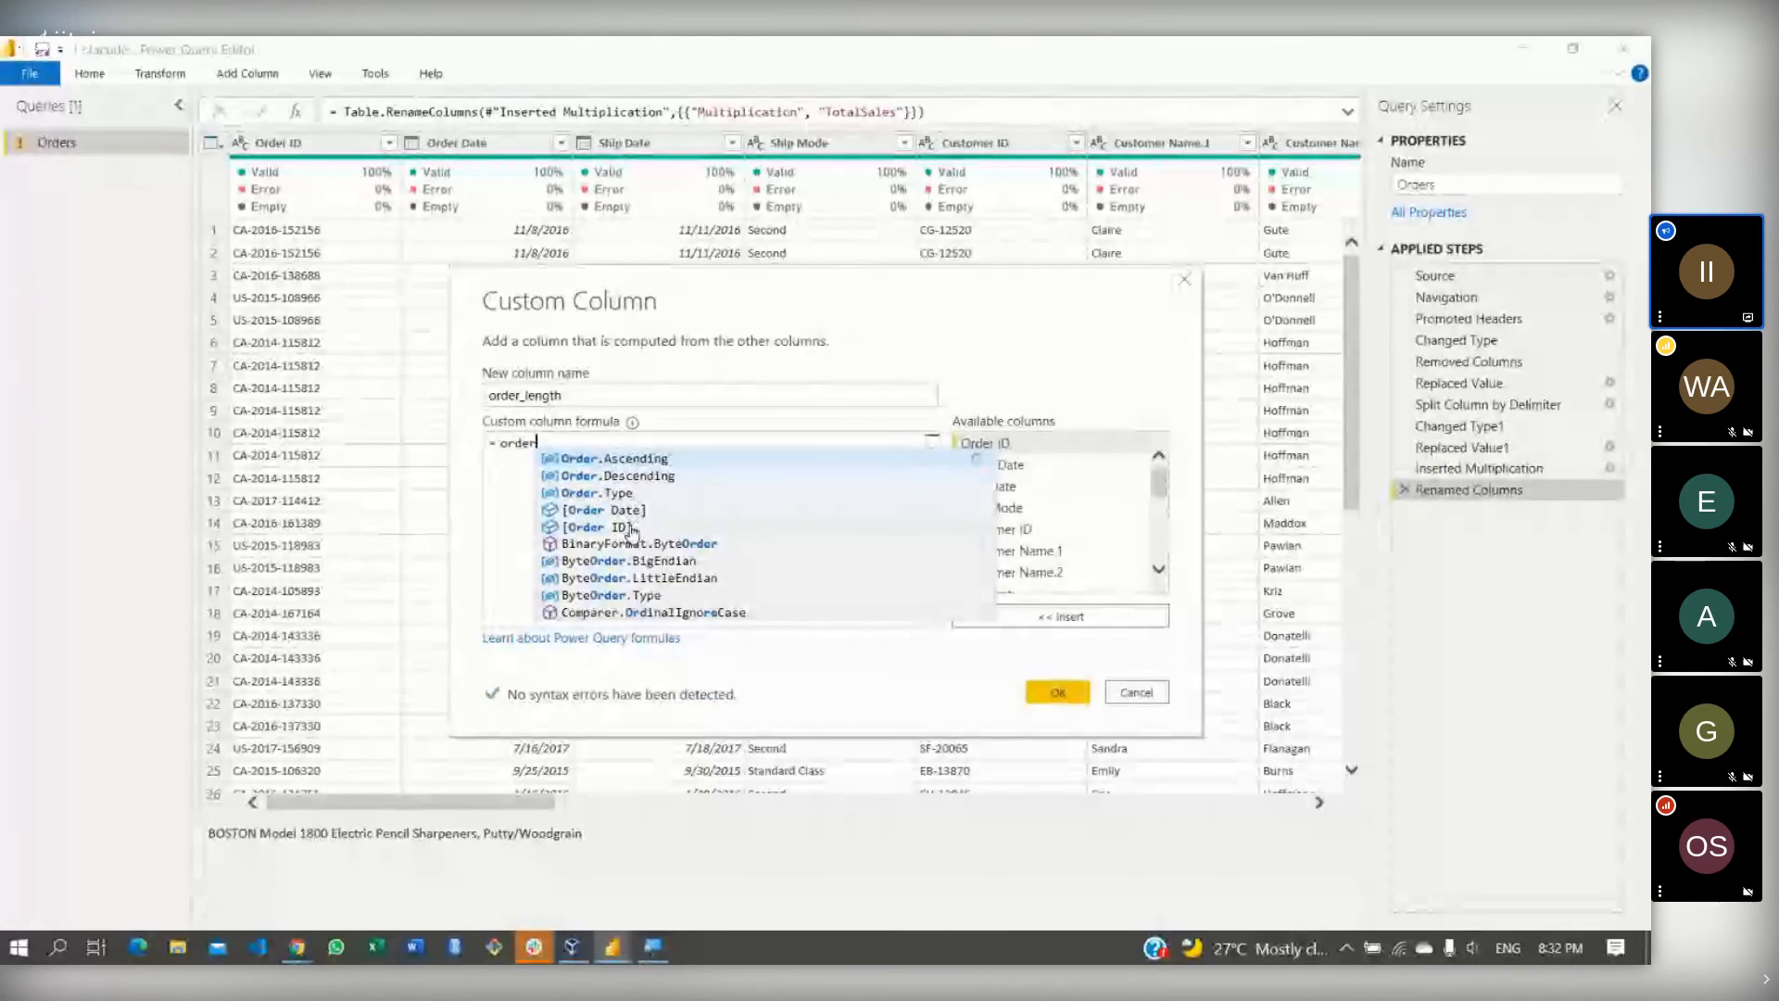
click(626, 510)
text(.)
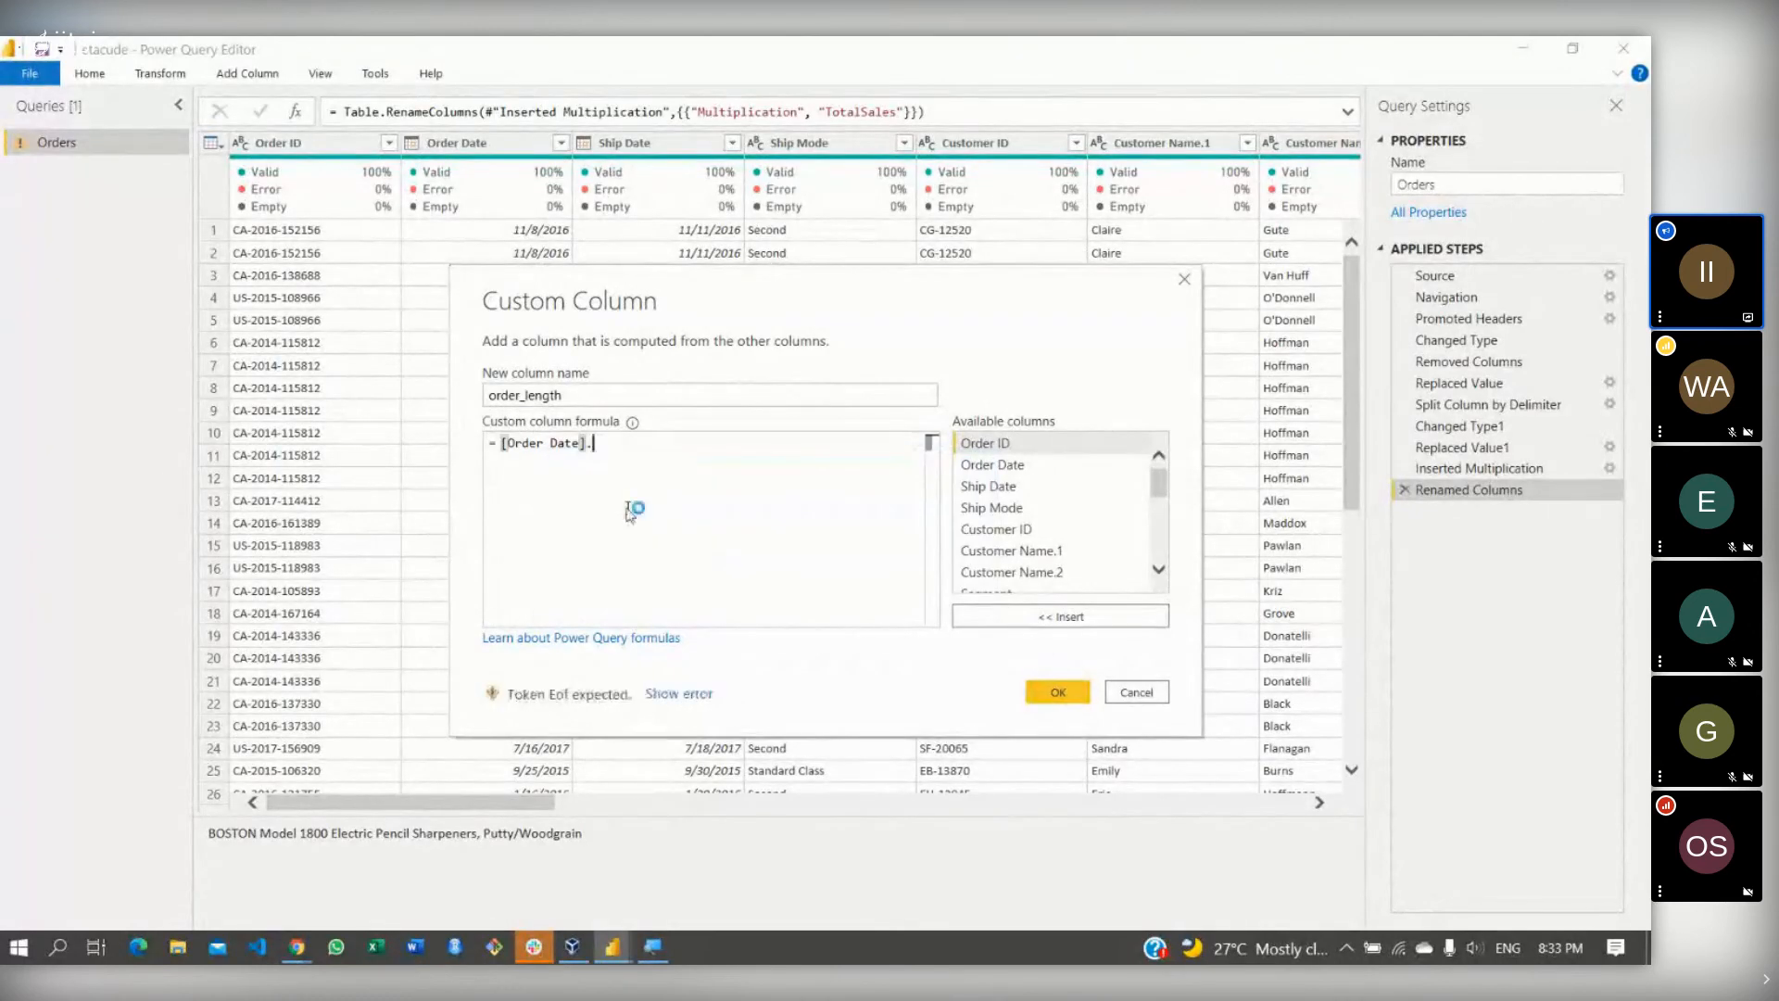
text(y)
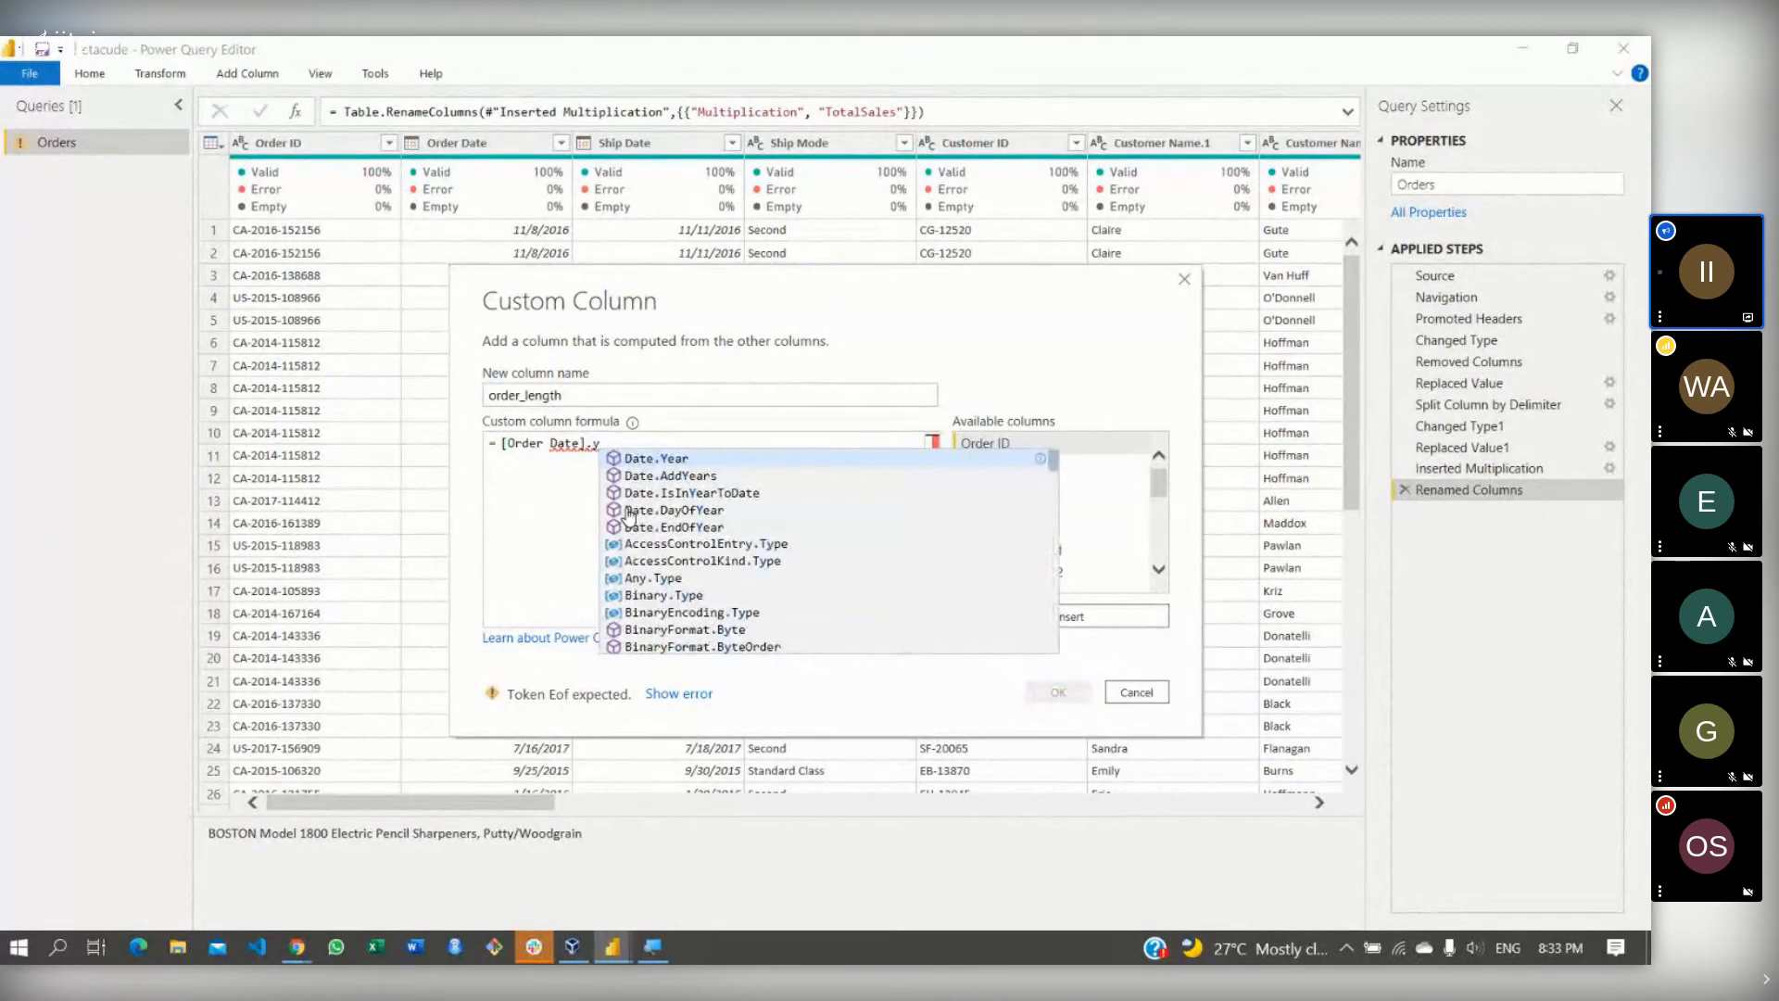
text(ea)
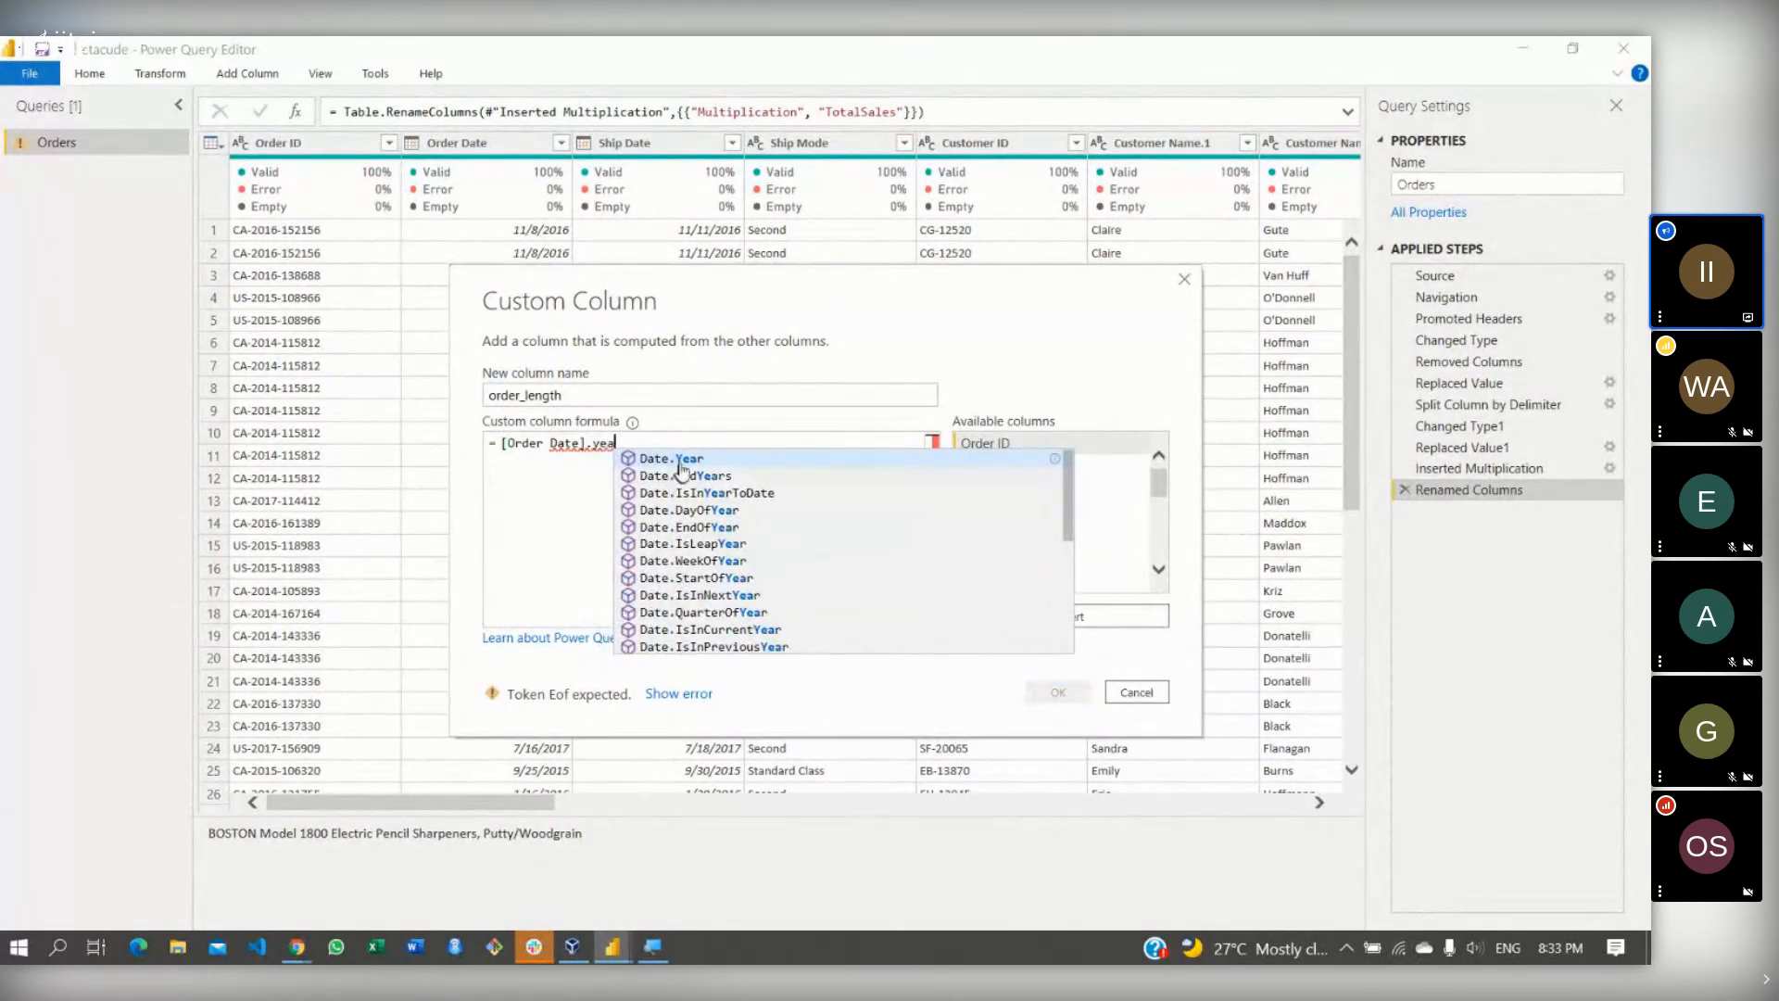
click(695, 456)
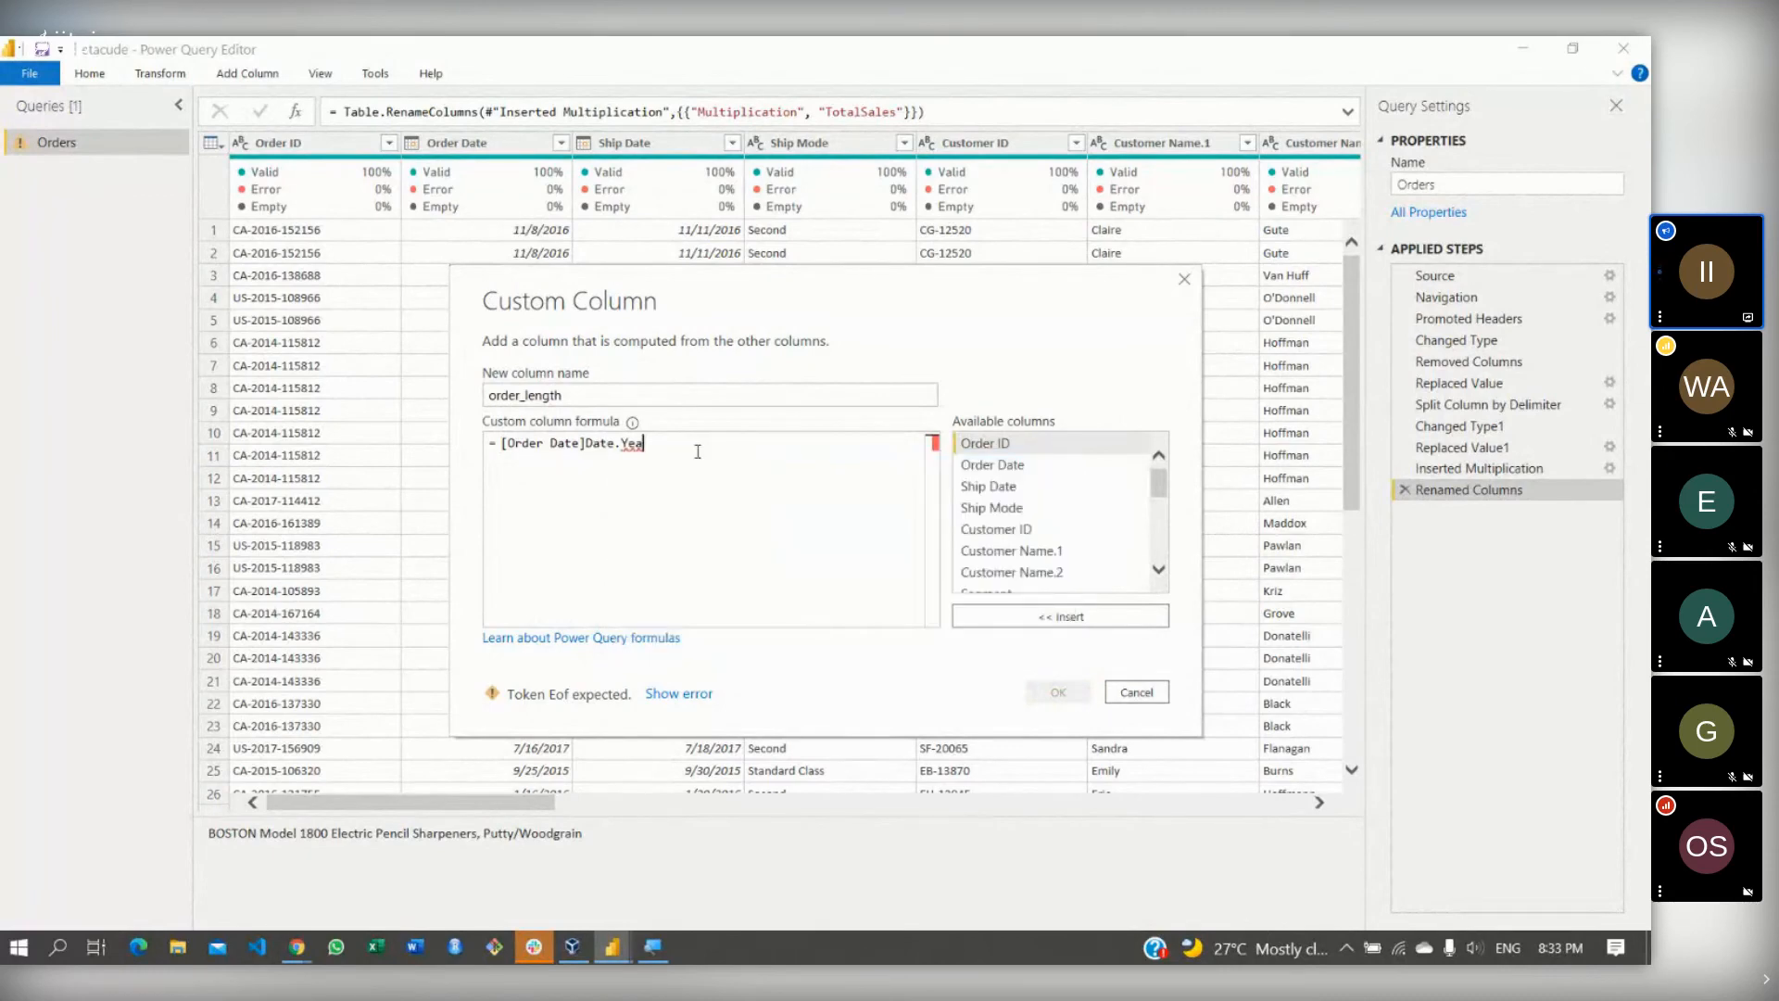
key(BackSpace)
key(BackSpace)
key(BackSpace)
key(BackSpace)
key(BackSpace)
key(BackSpace)
key(BackSpace)
key(BackSpace)
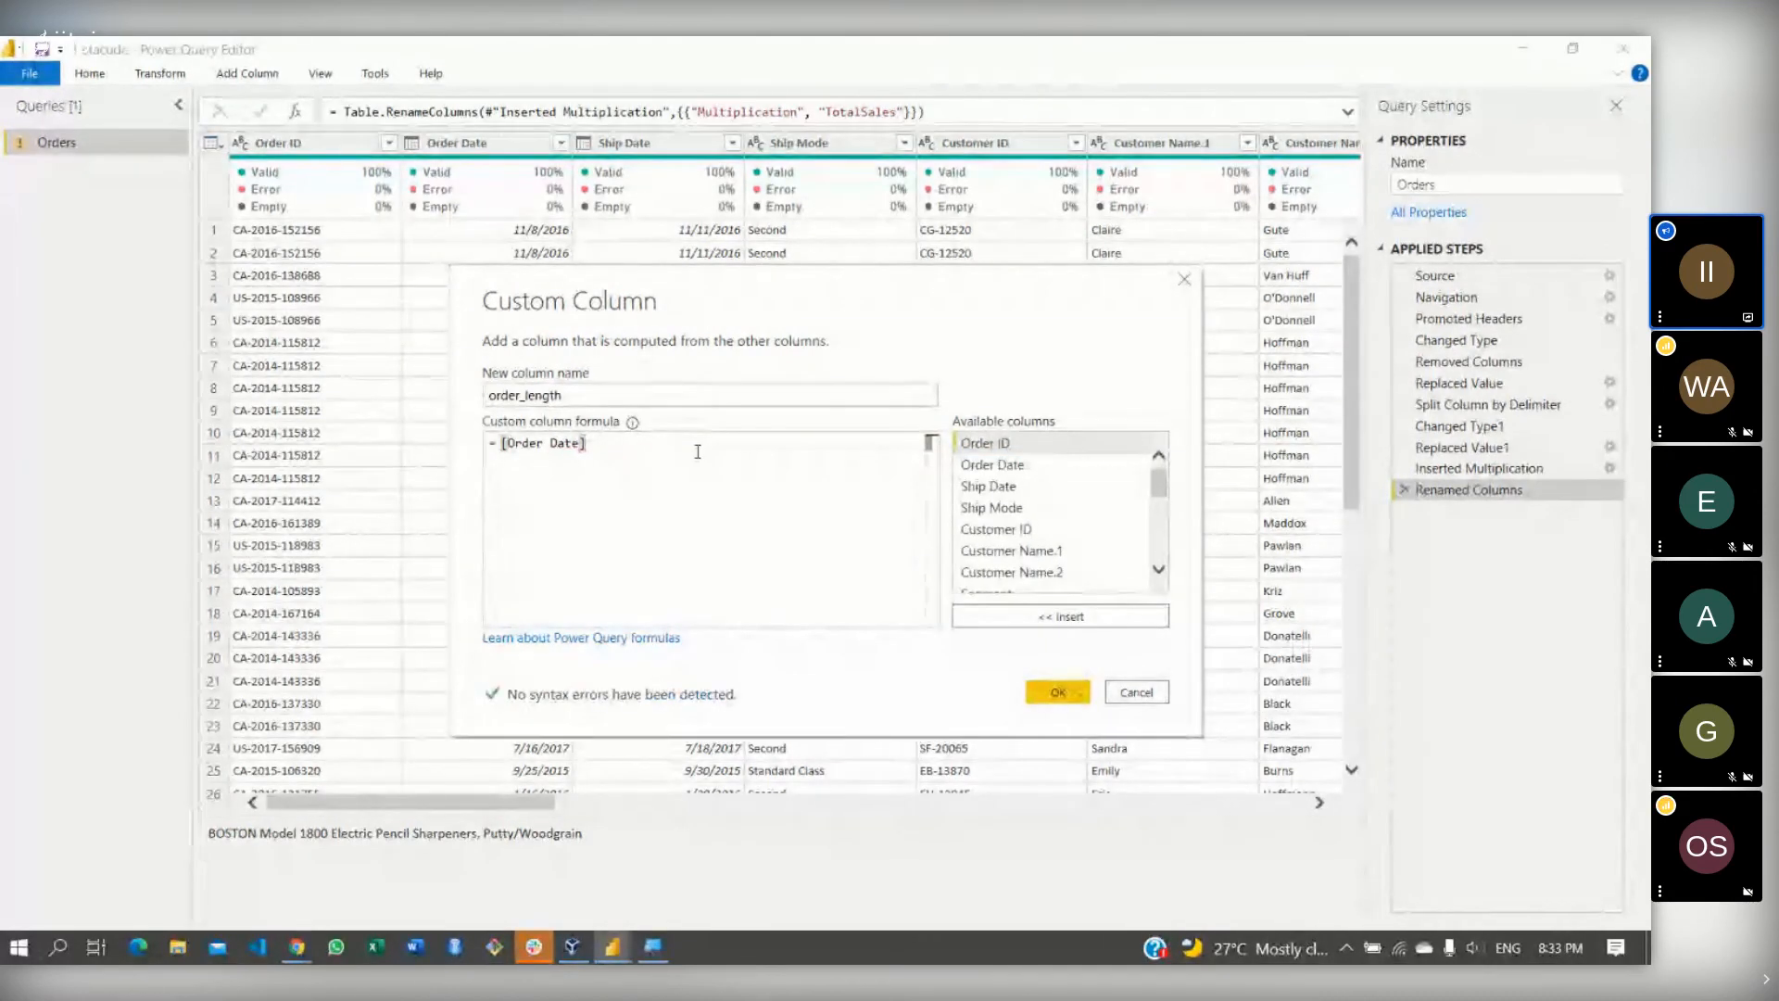
text(.yea)
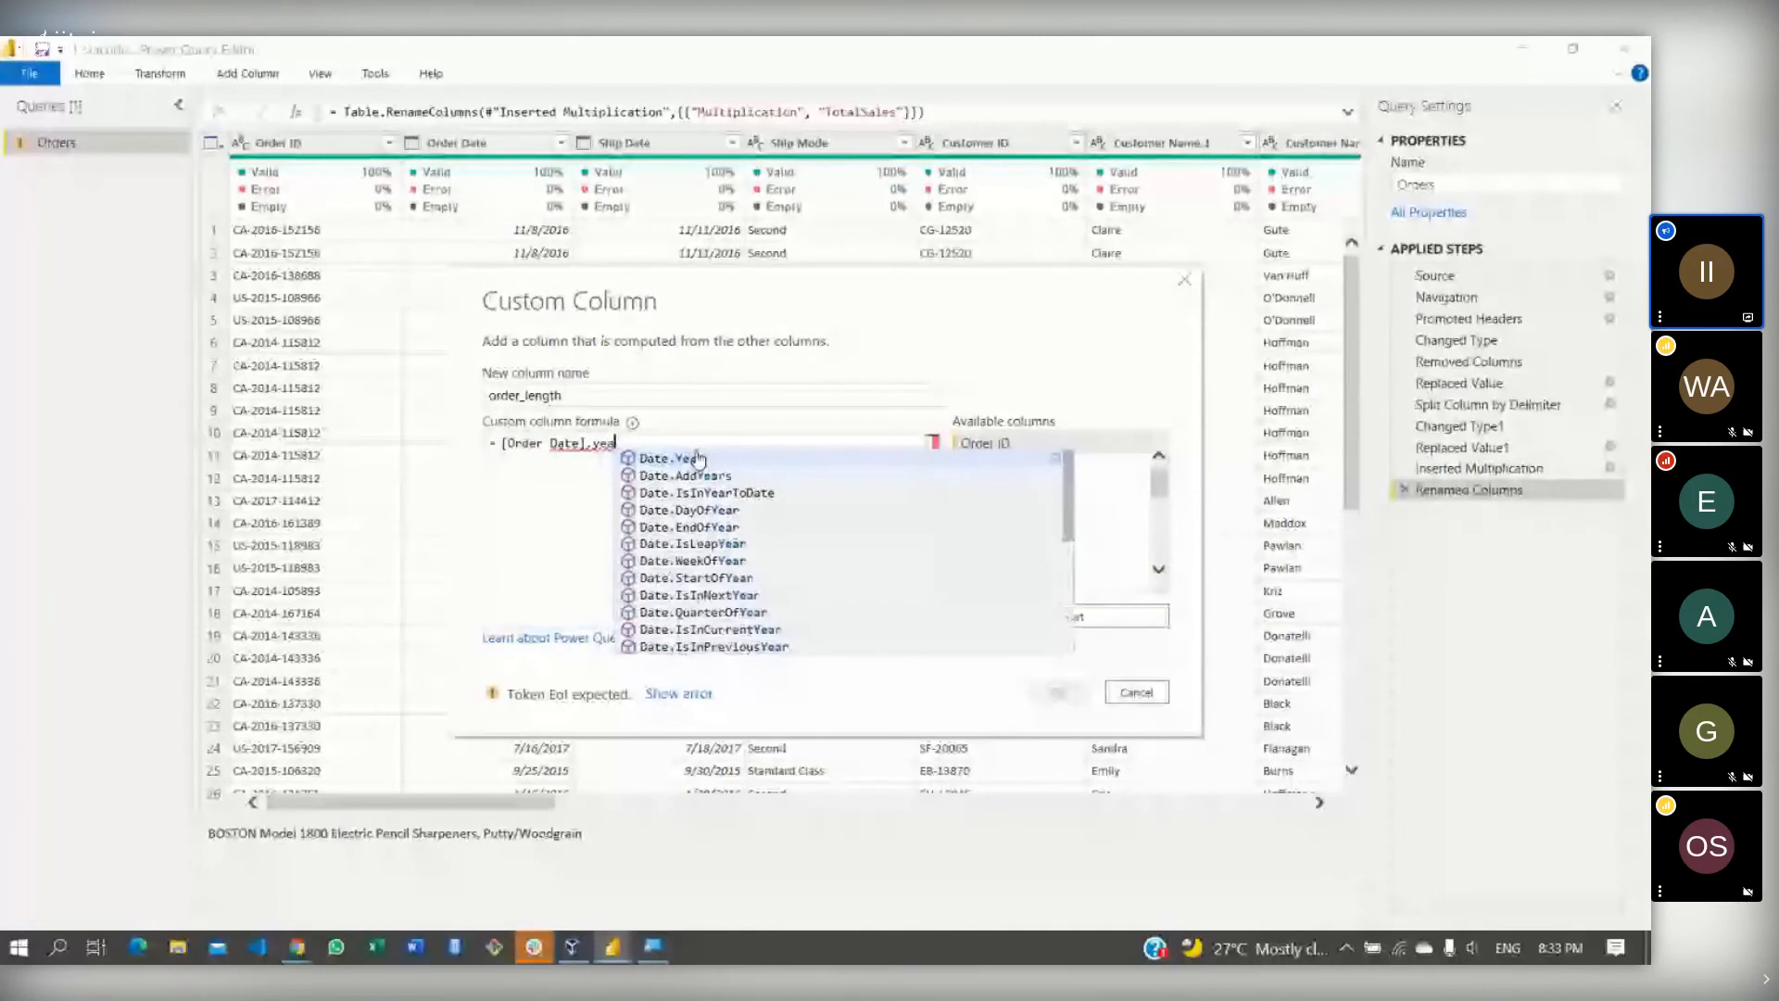
text(r)
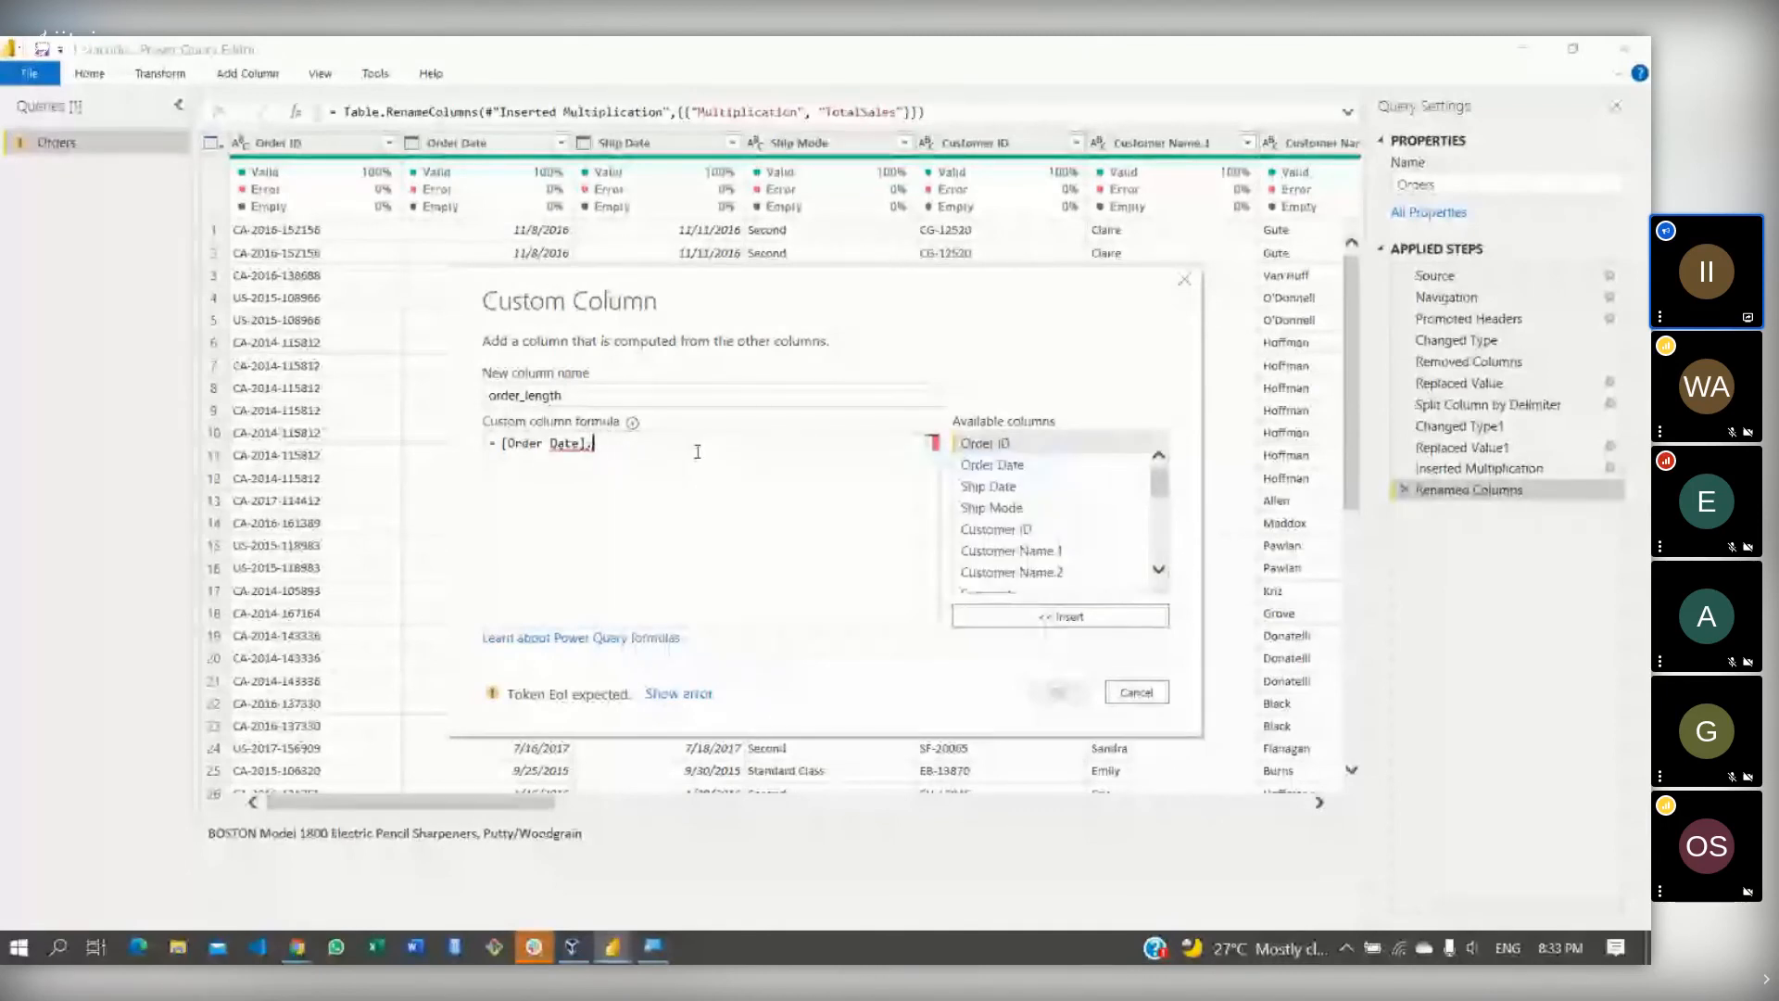
text(ear)
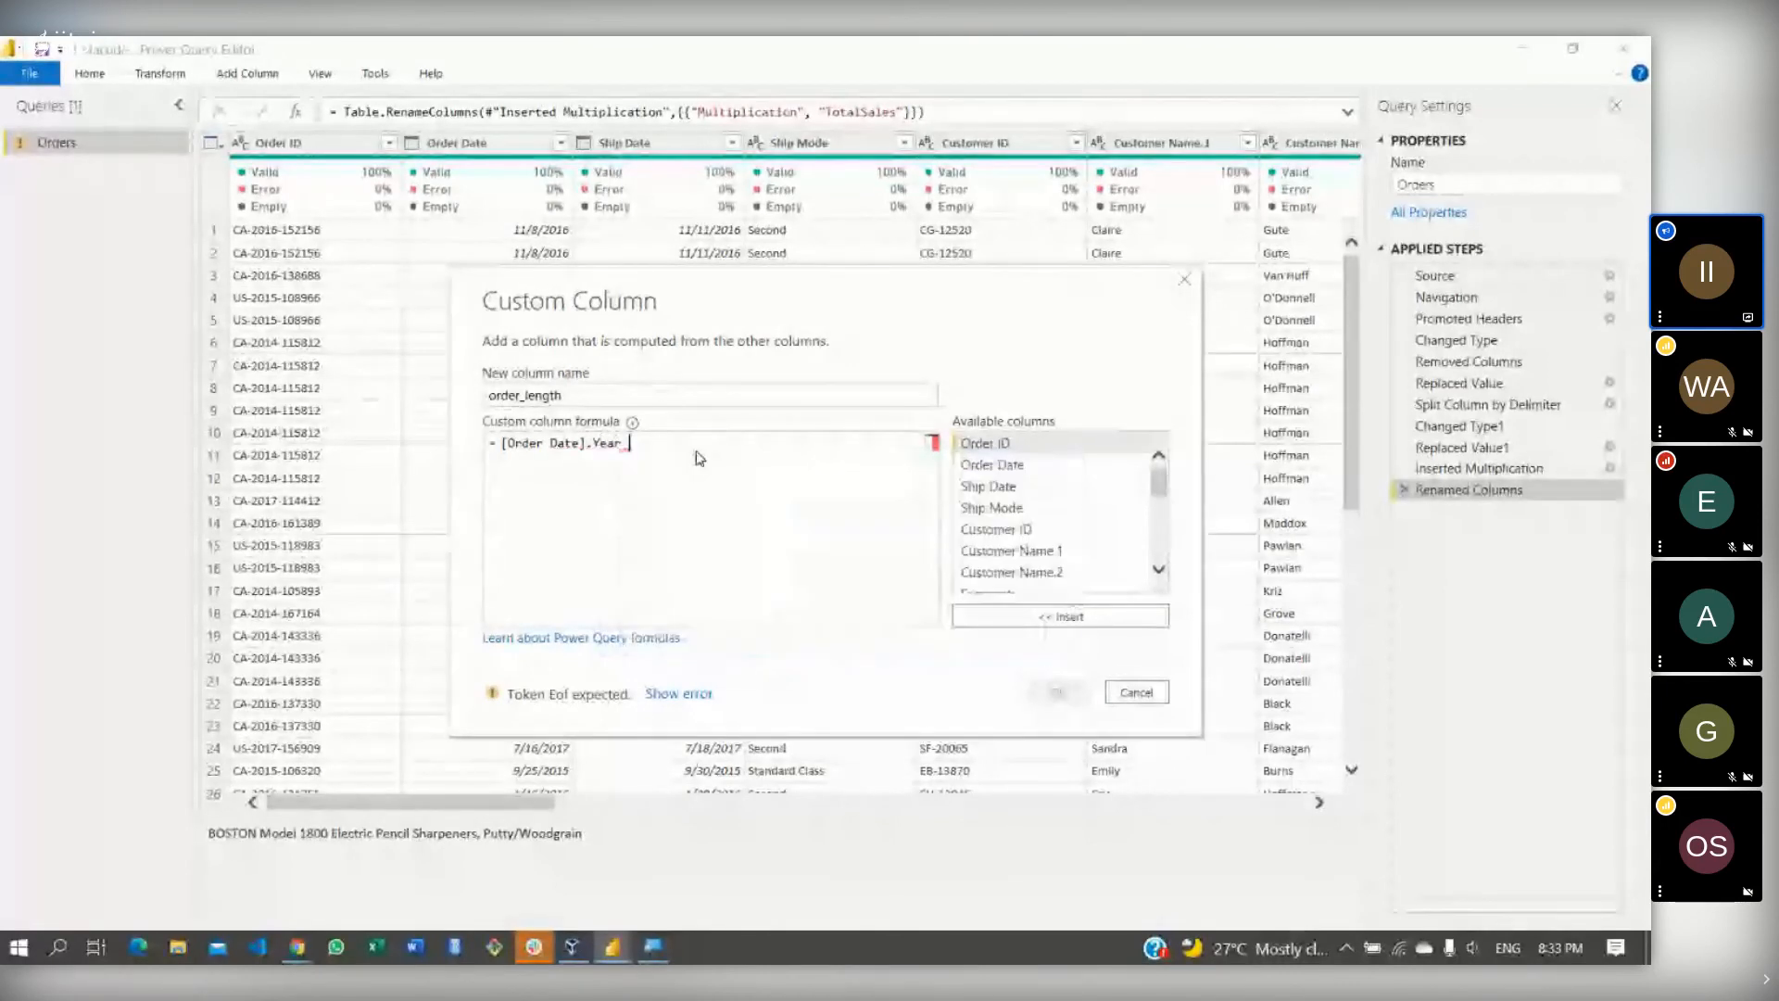
text( -)
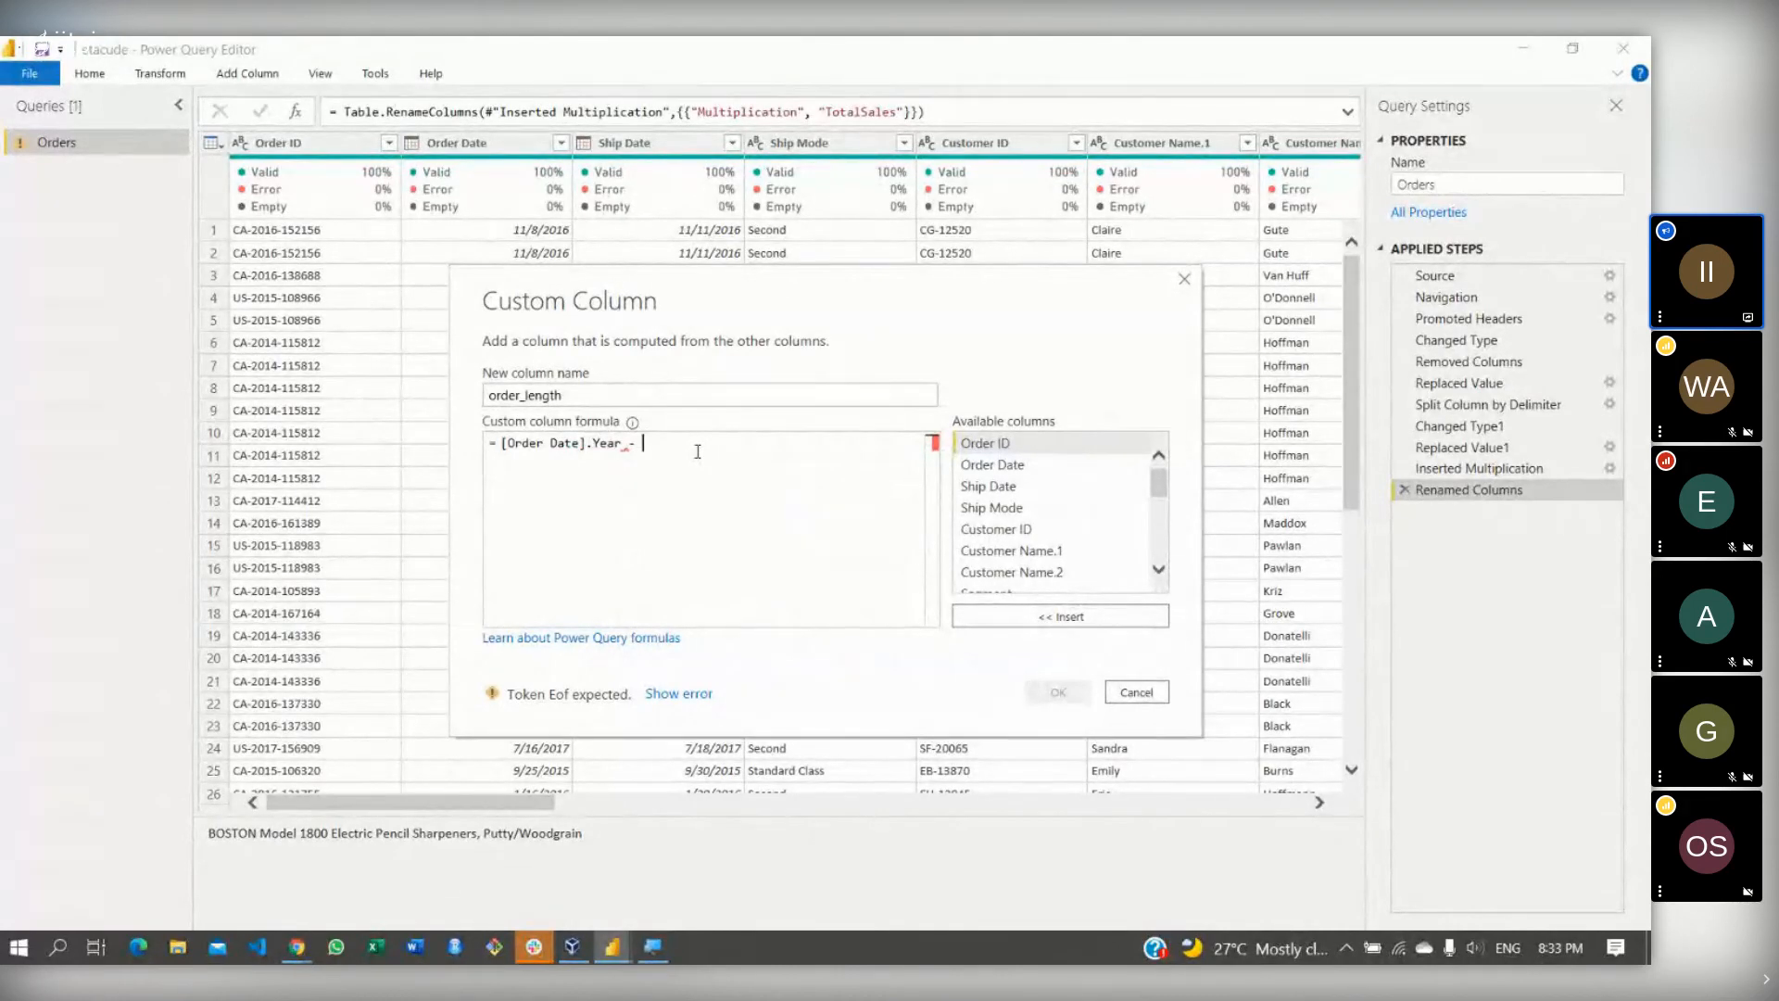
key(BackSpace)
key(BackSpace)
key(BackSpace)
key(BackSpace)
key(BackSpace)
key(BackSpace)
key(BackSpace)
key(BackSpace)
key(BackSpace)
key(BackSpace)
key(BackSpace)
key(BackSpace)
key(BackSpace)
key(BackSpace)
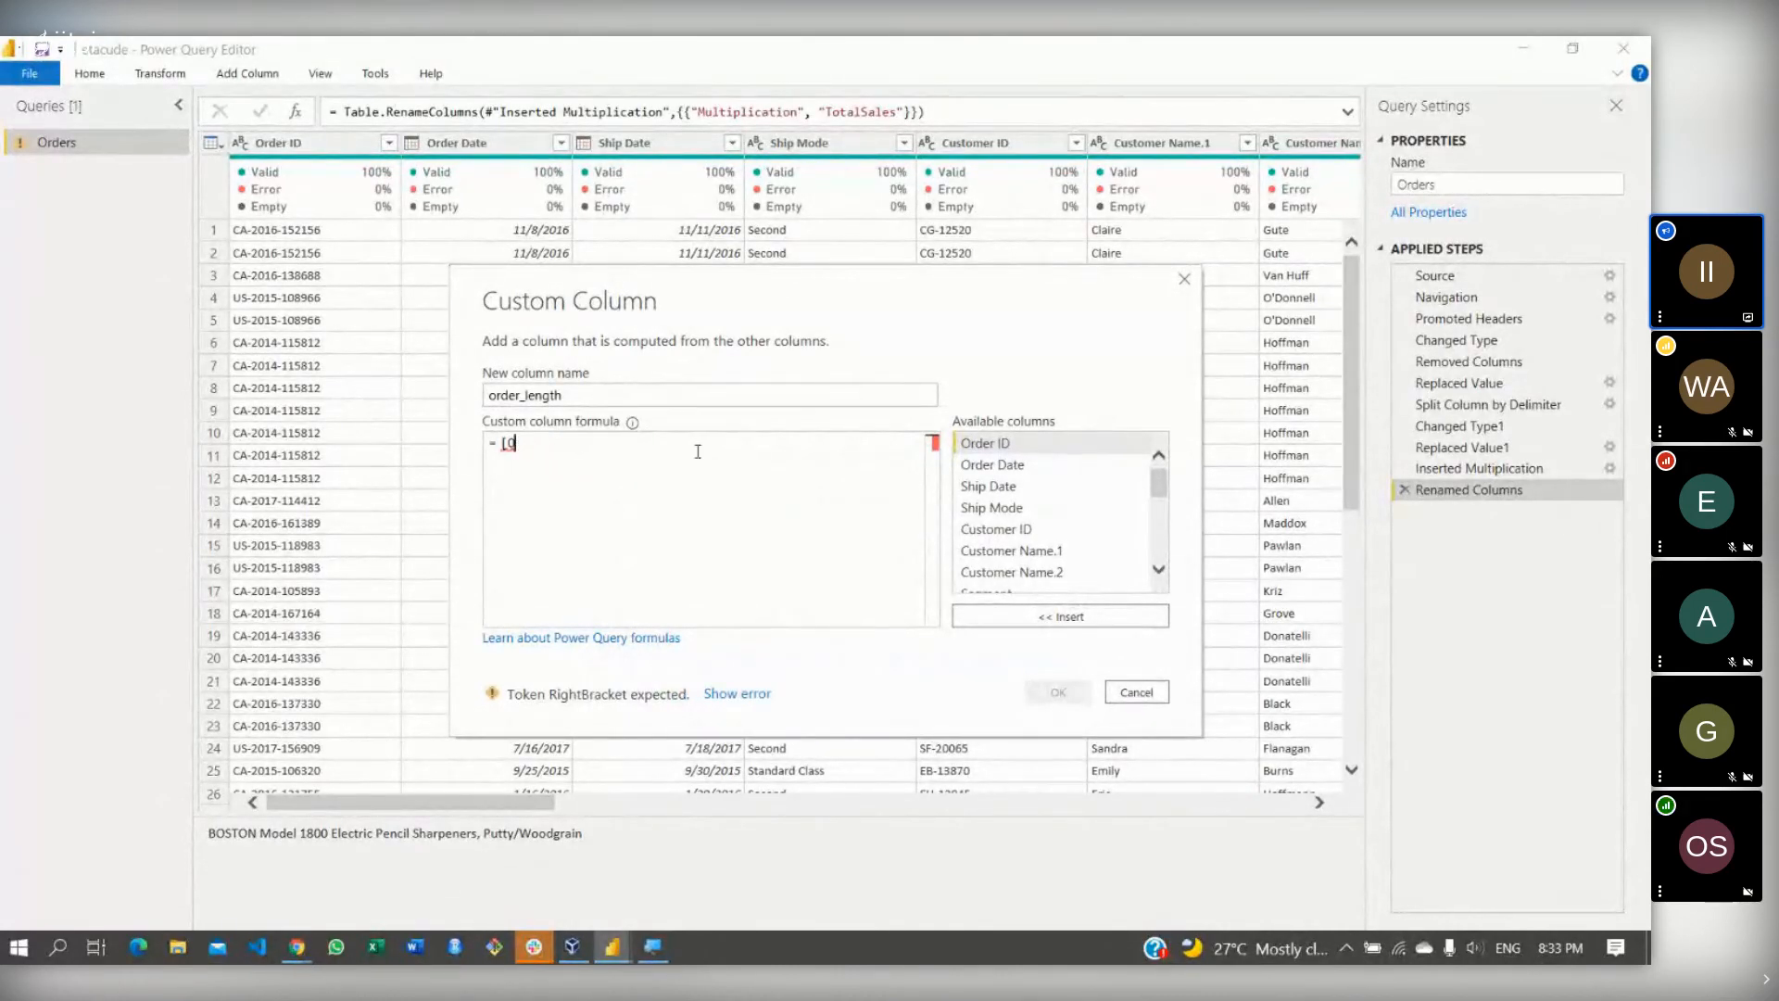
key(BackSpace)
key(BackSpace)
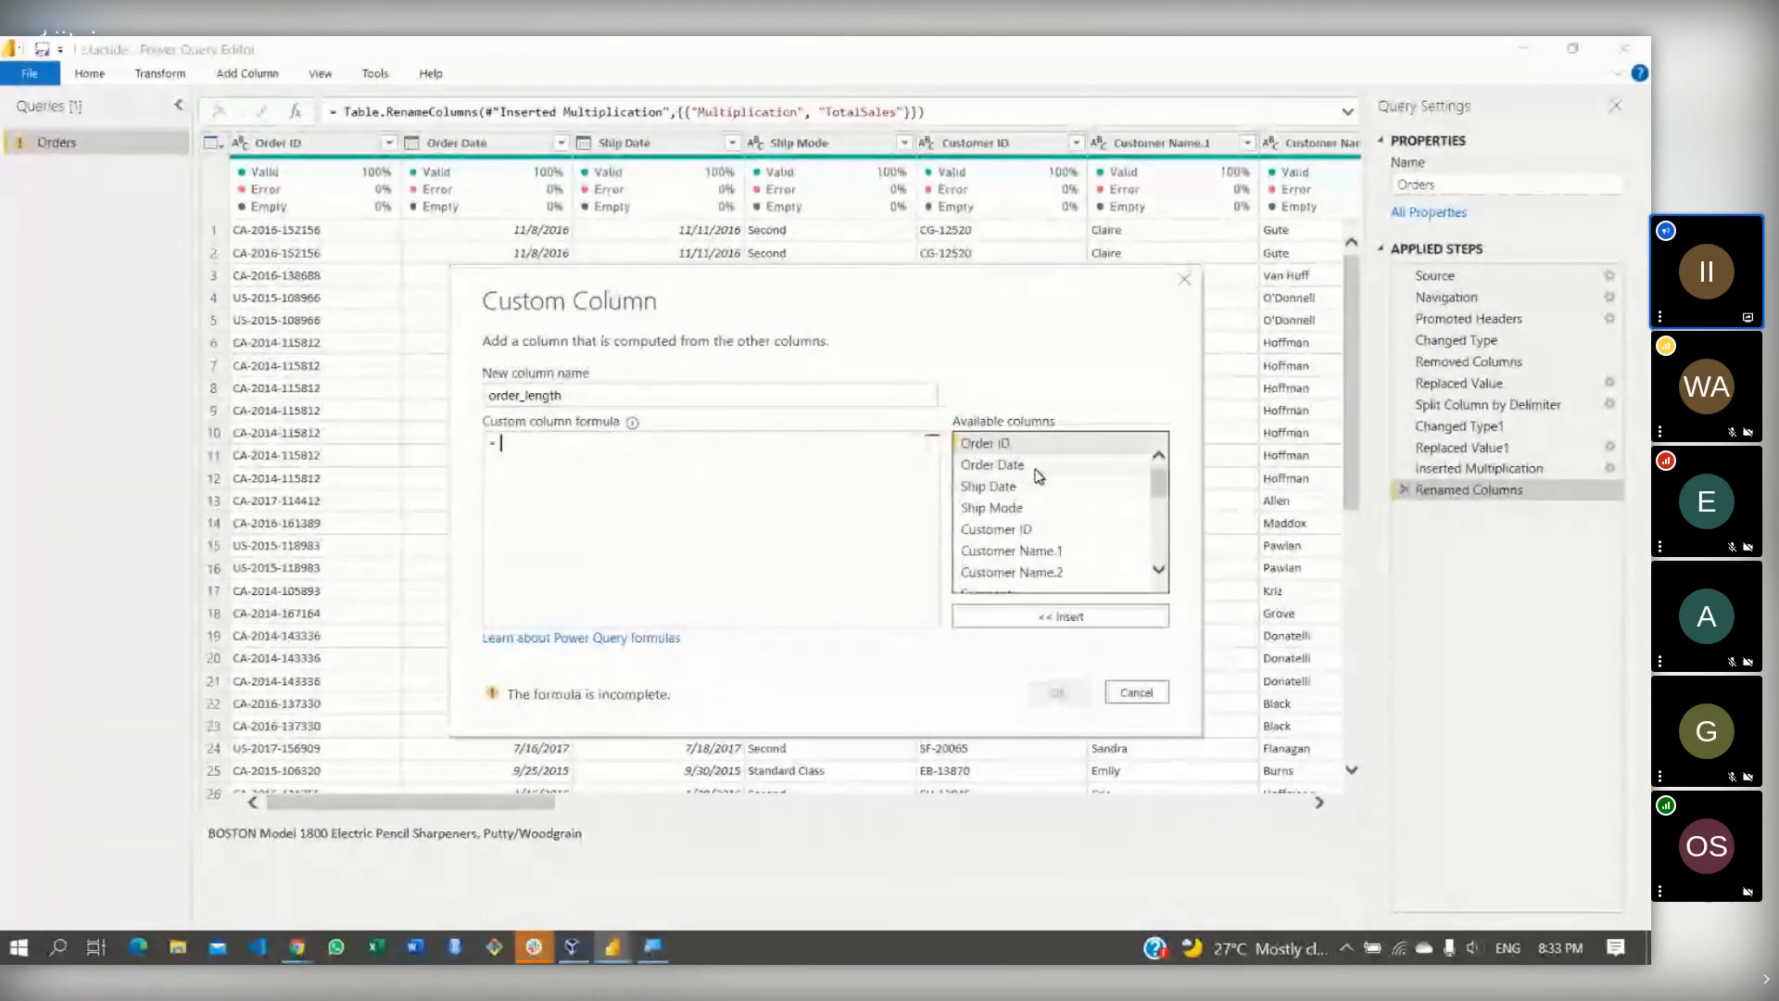
- Build the formula [Order Date] - [Ship Date] from Available columns and create the column
click(1035, 469)
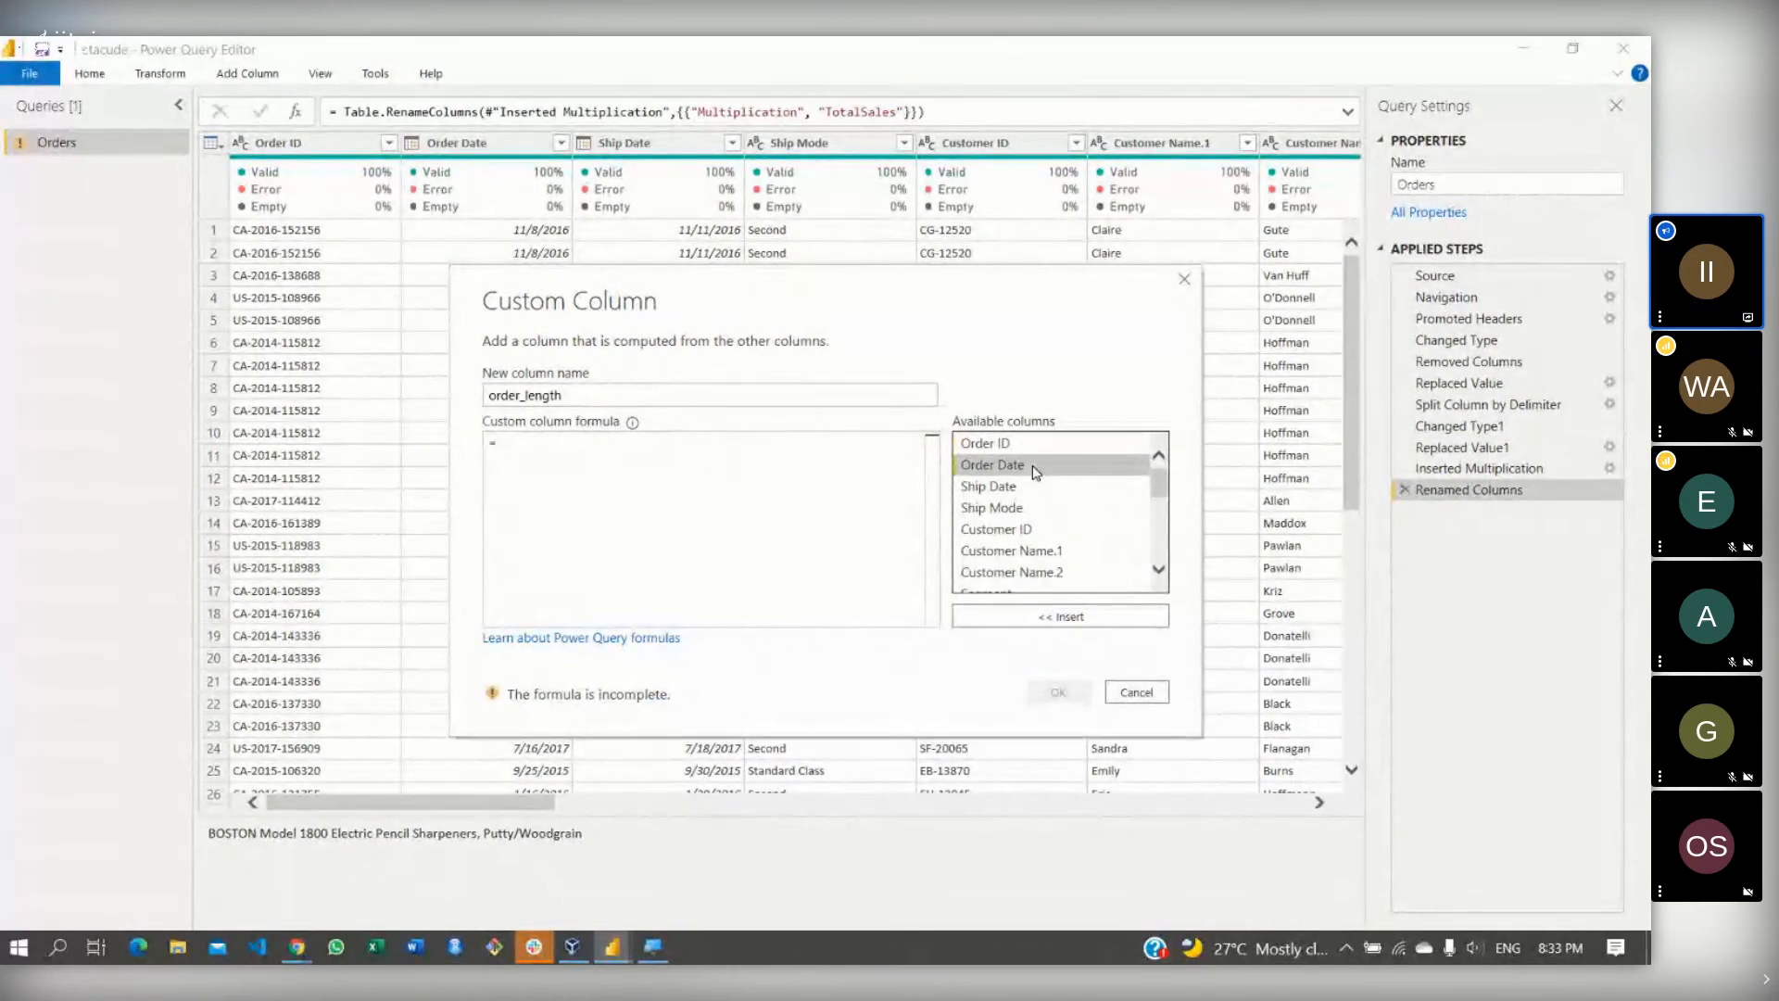
click(1060, 616)
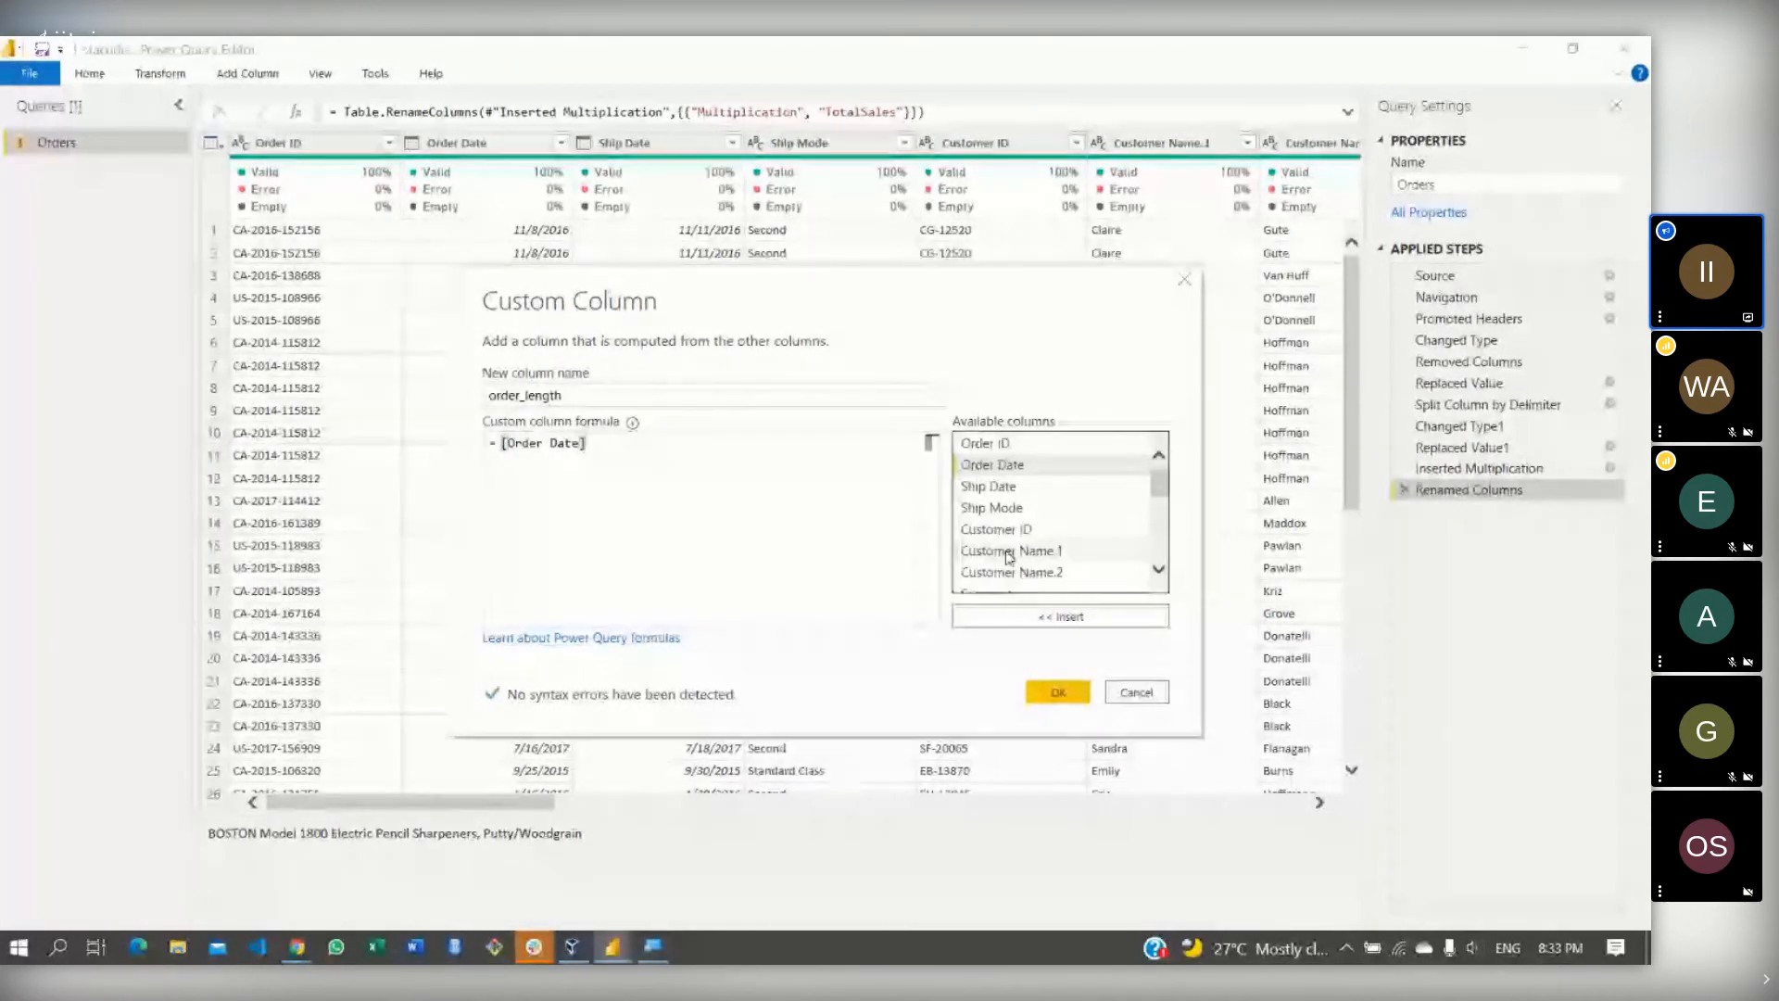
text(-)
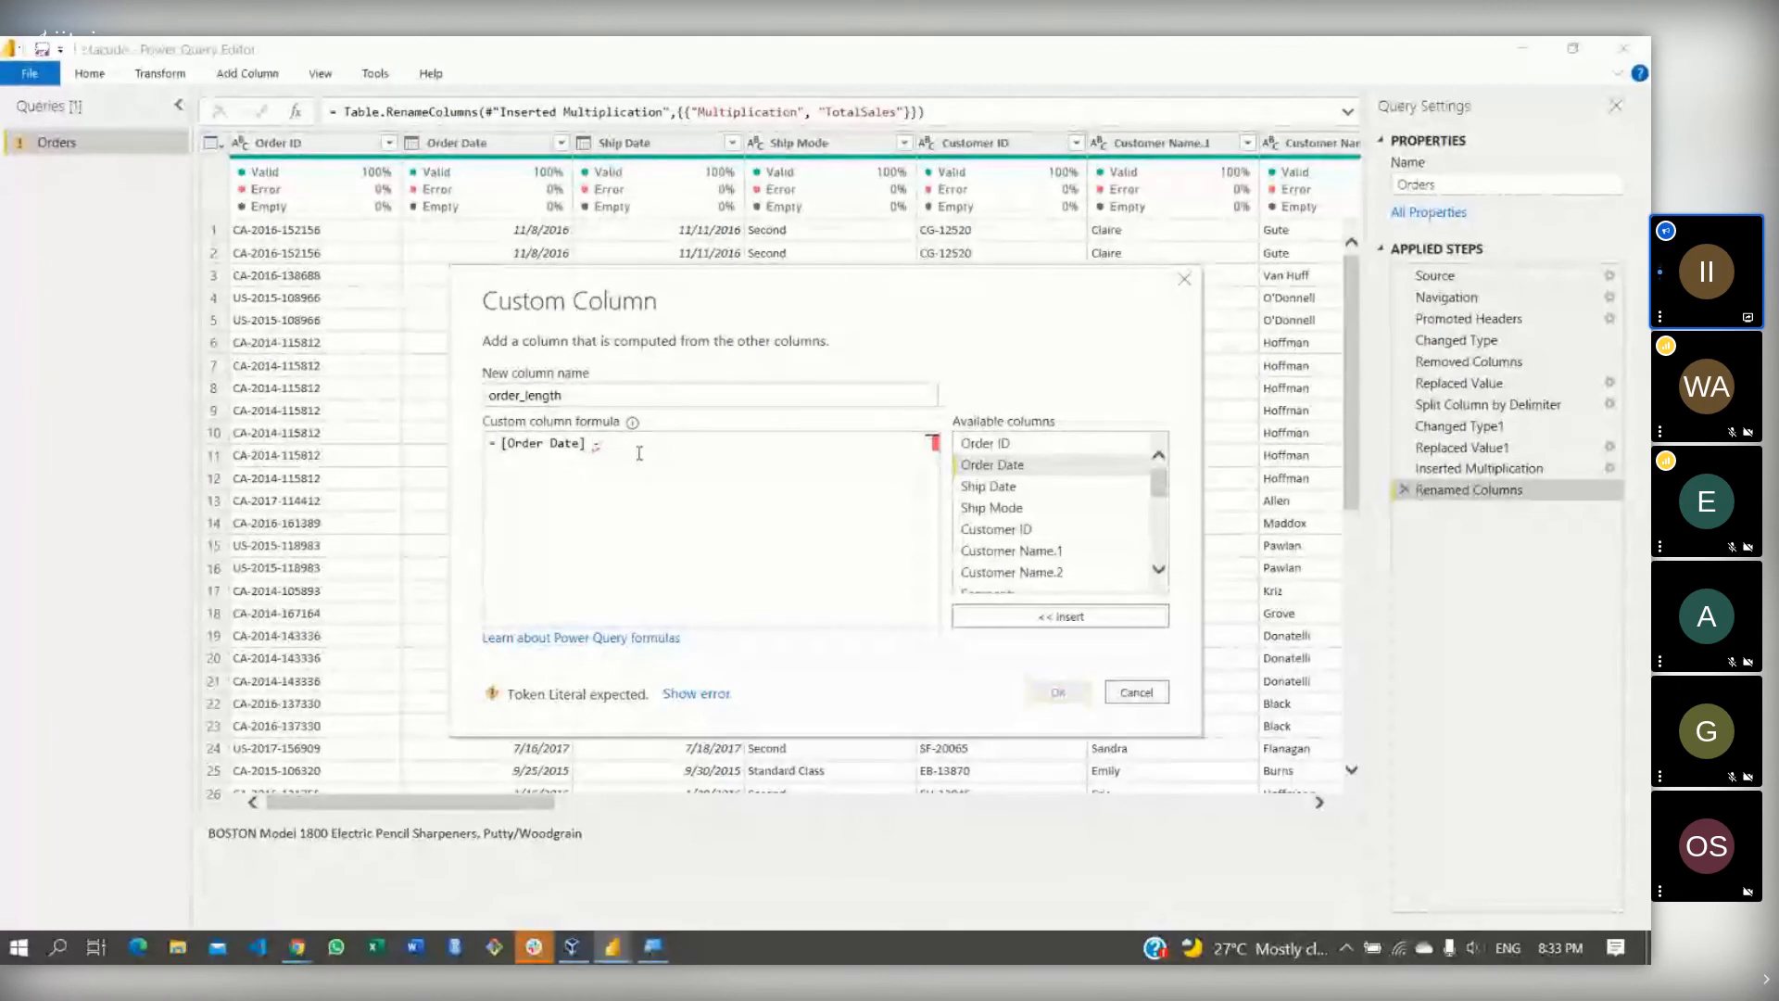
click(1035, 492)
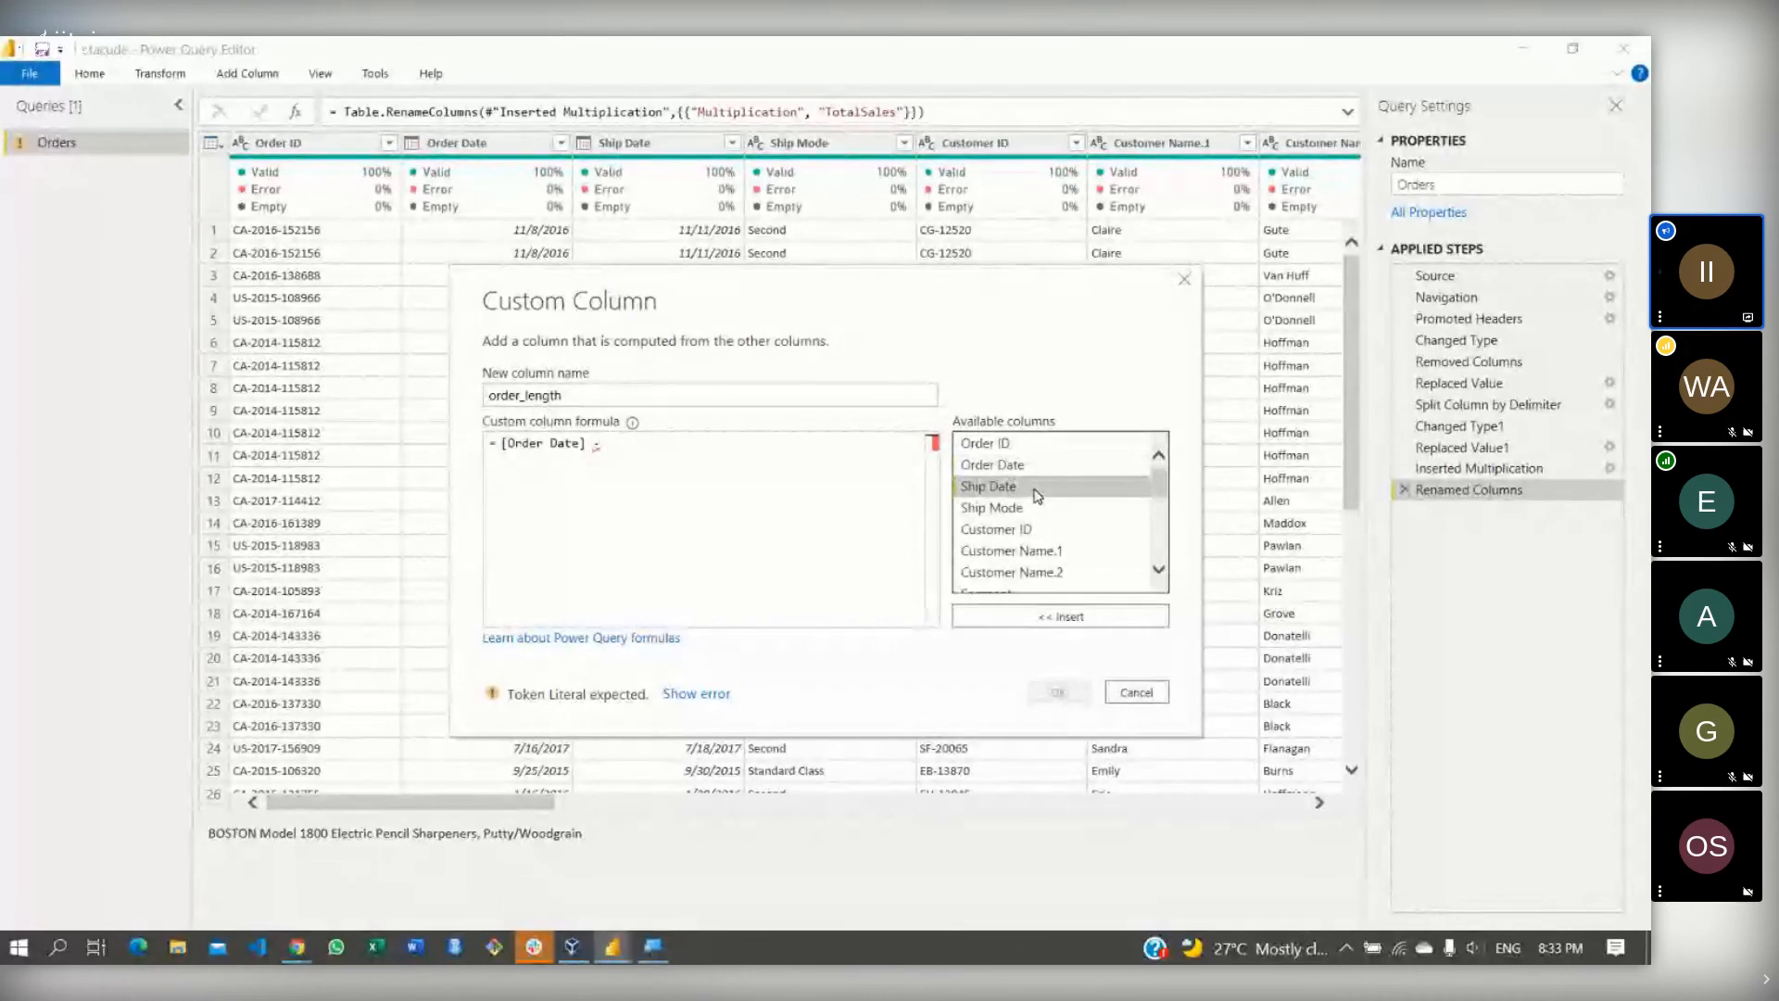
double_click(1035, 492)
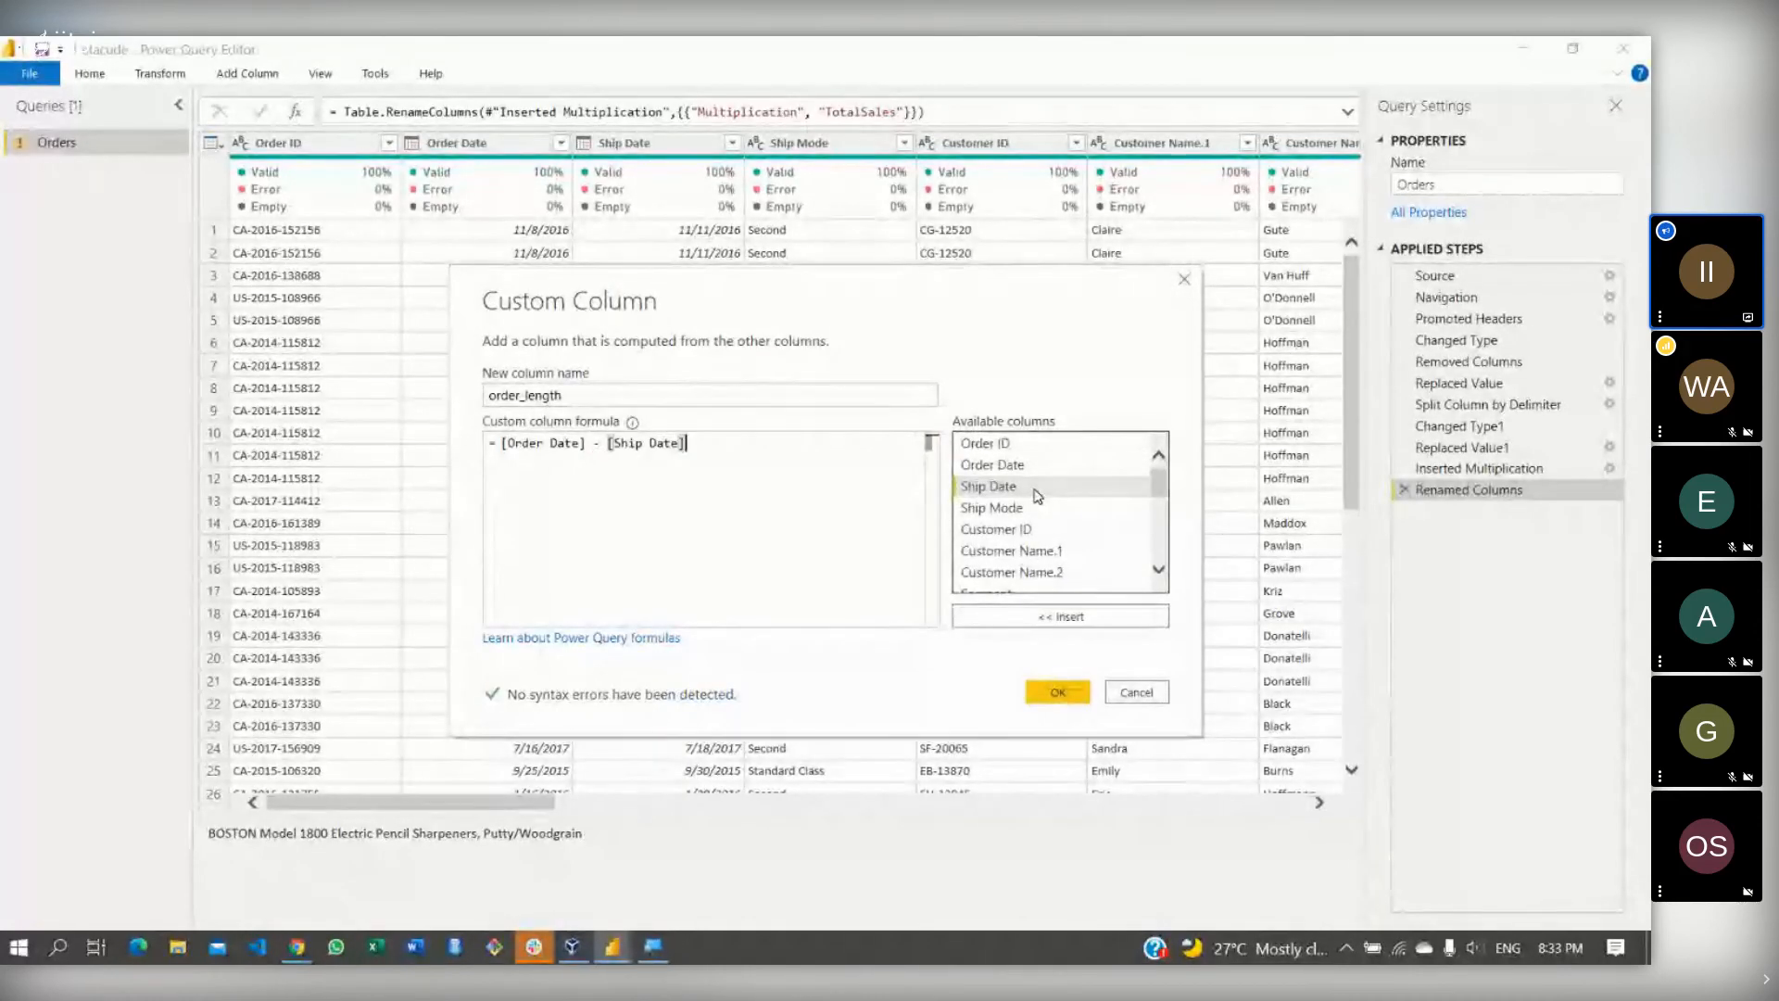
click(1056, 694)
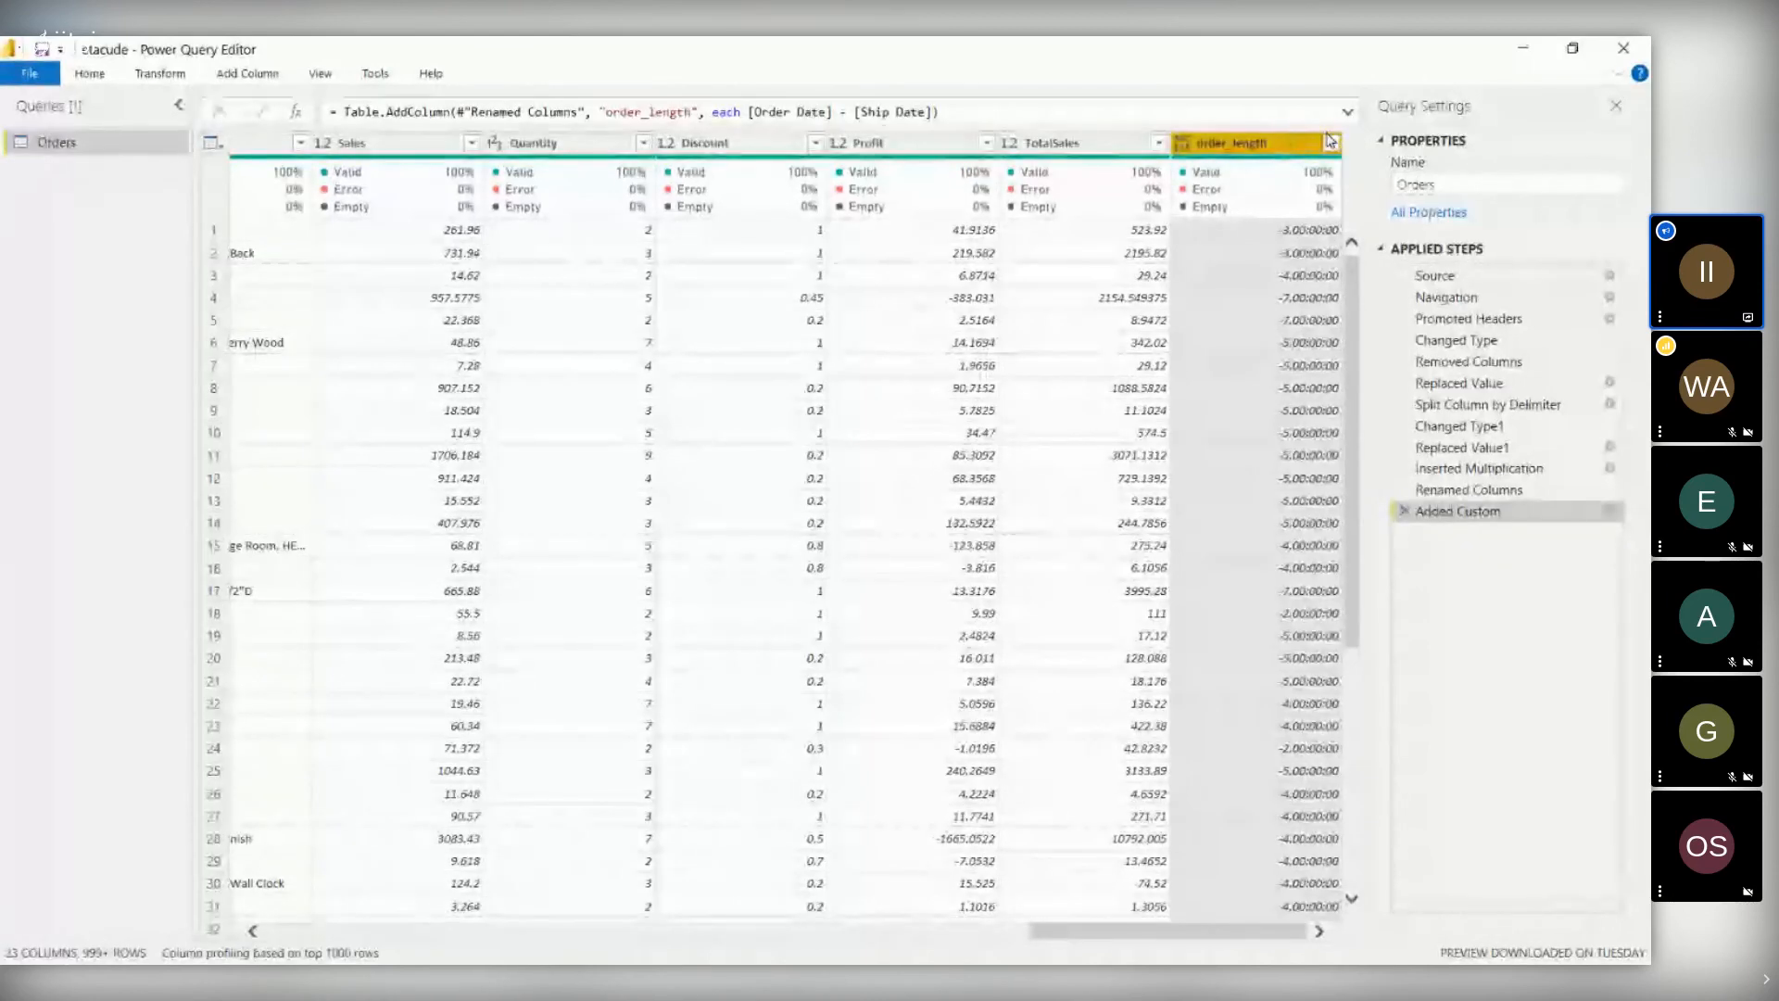
- Remove the order_length column from the Orders query and apply the edits
right_click(1225, 150)
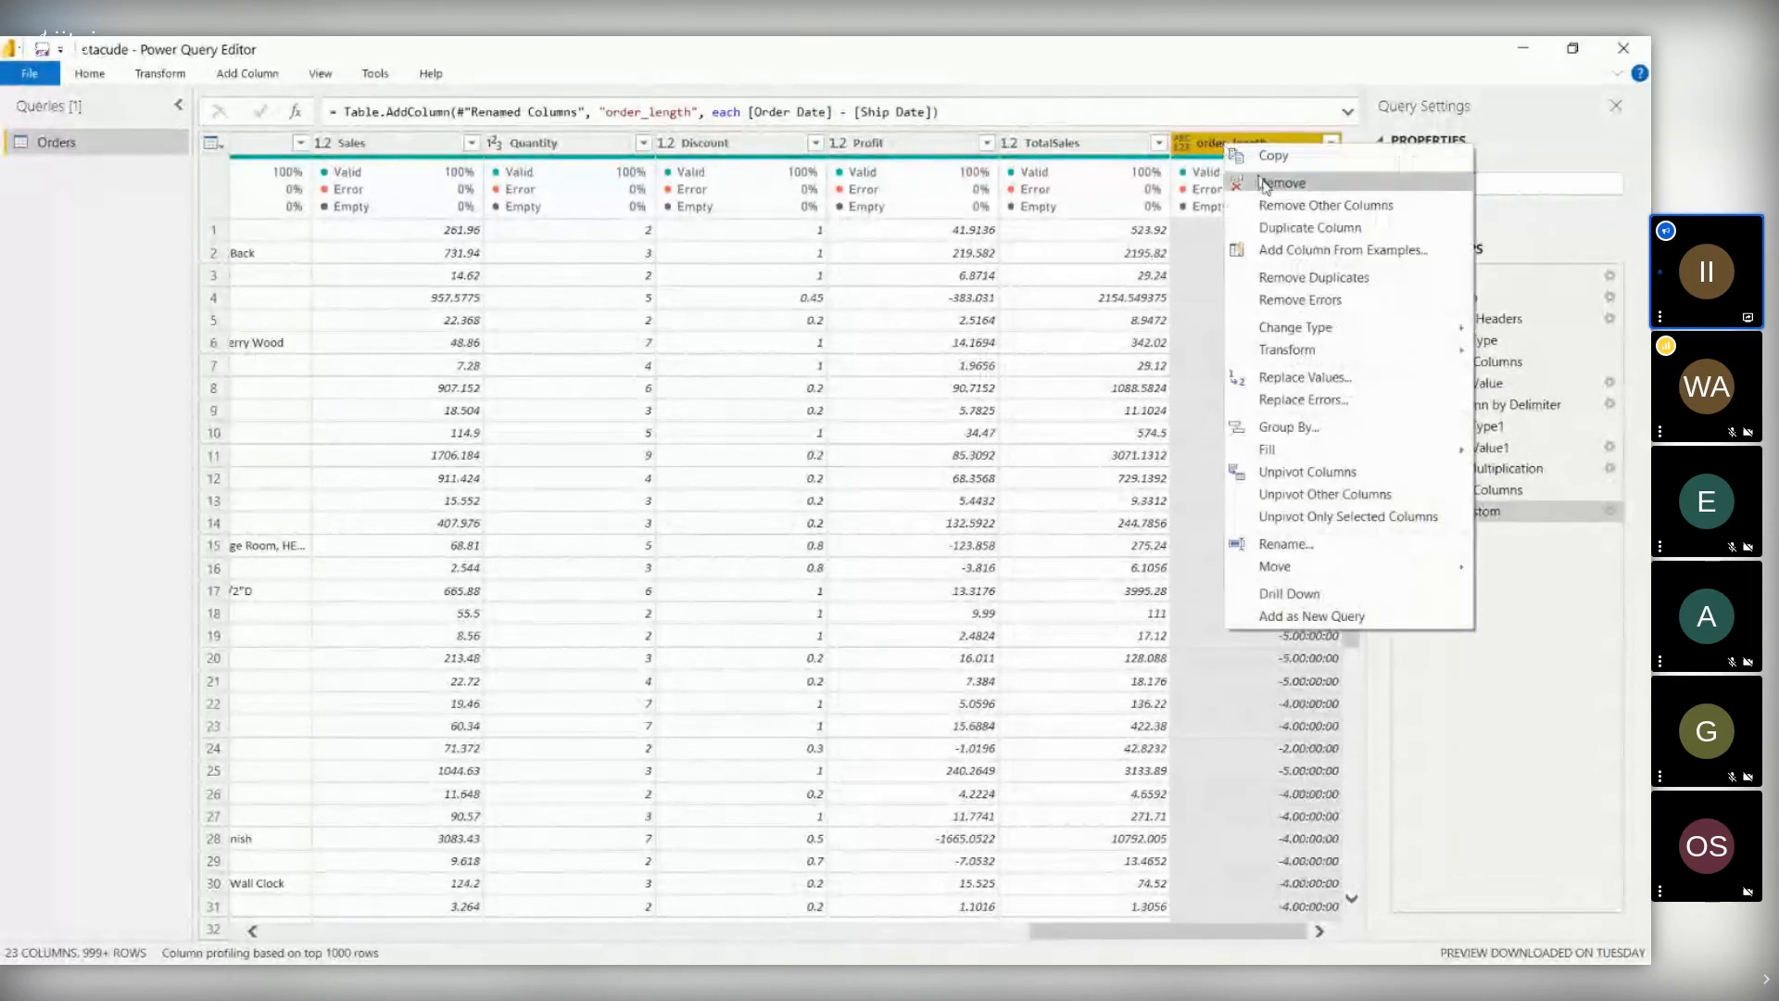
click(1283, 183)
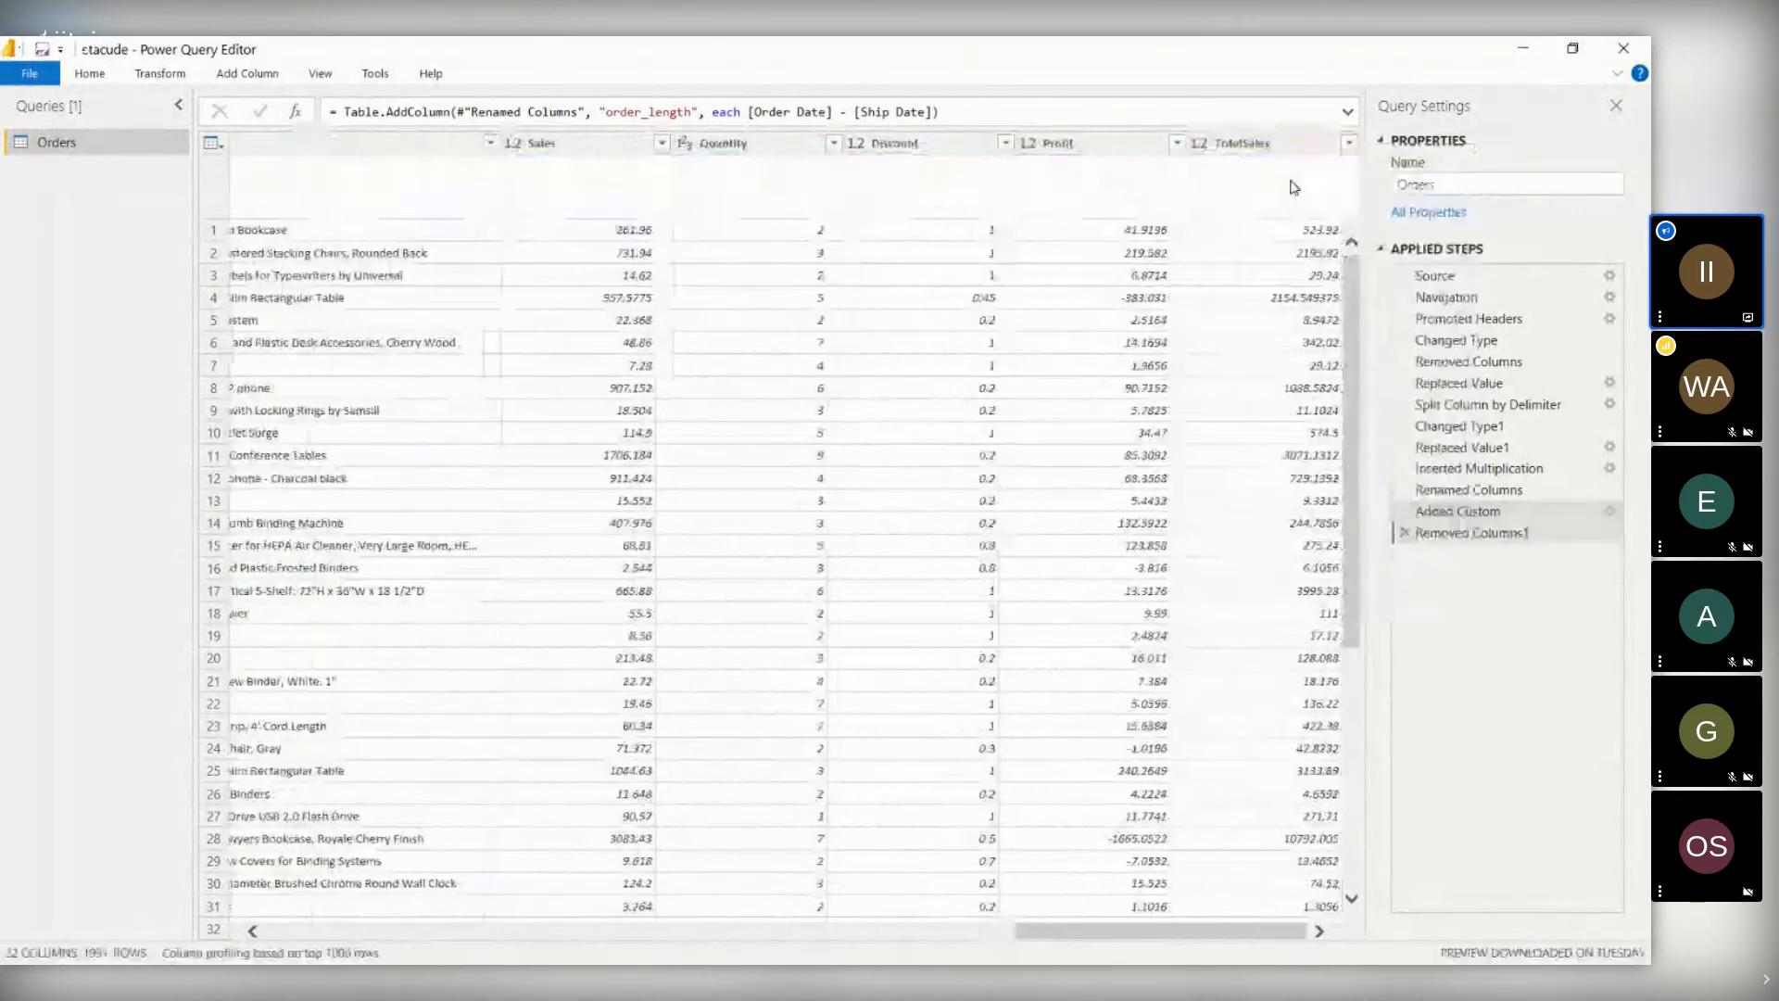
click(958, 930)
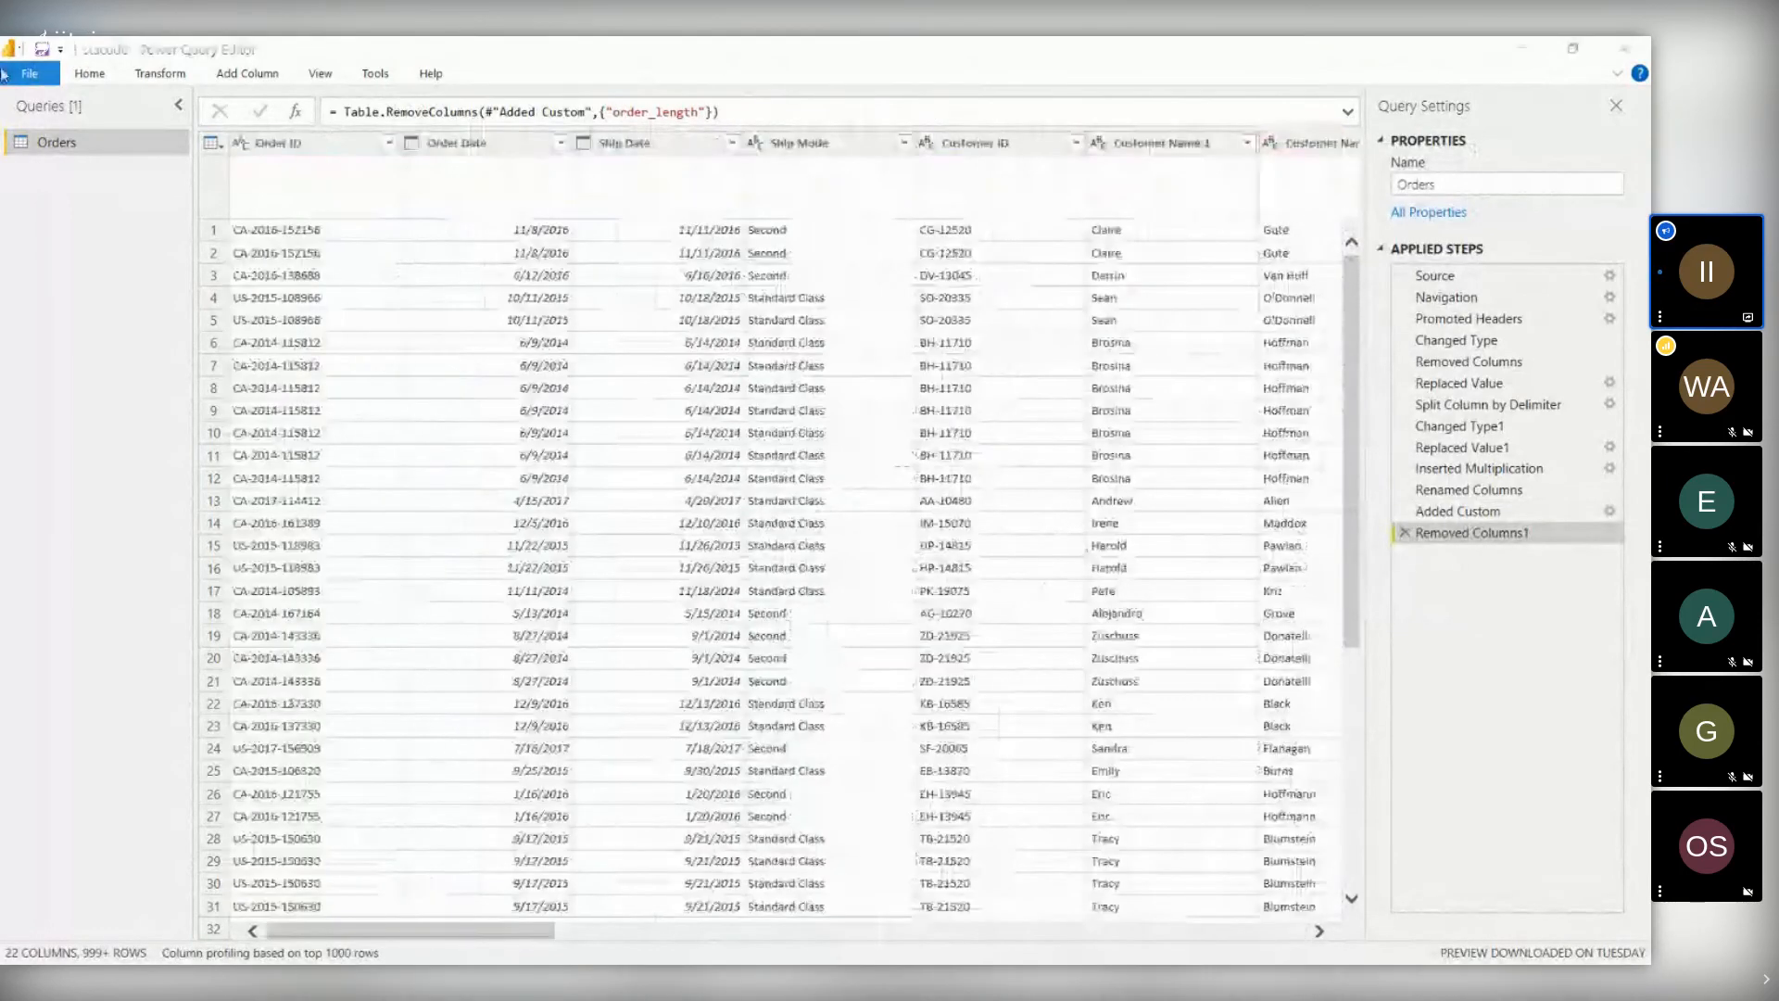
click(4, 74)
- Close the query editor, view the Profit and Sales pages, then go to empty Page 3
key(Escape)
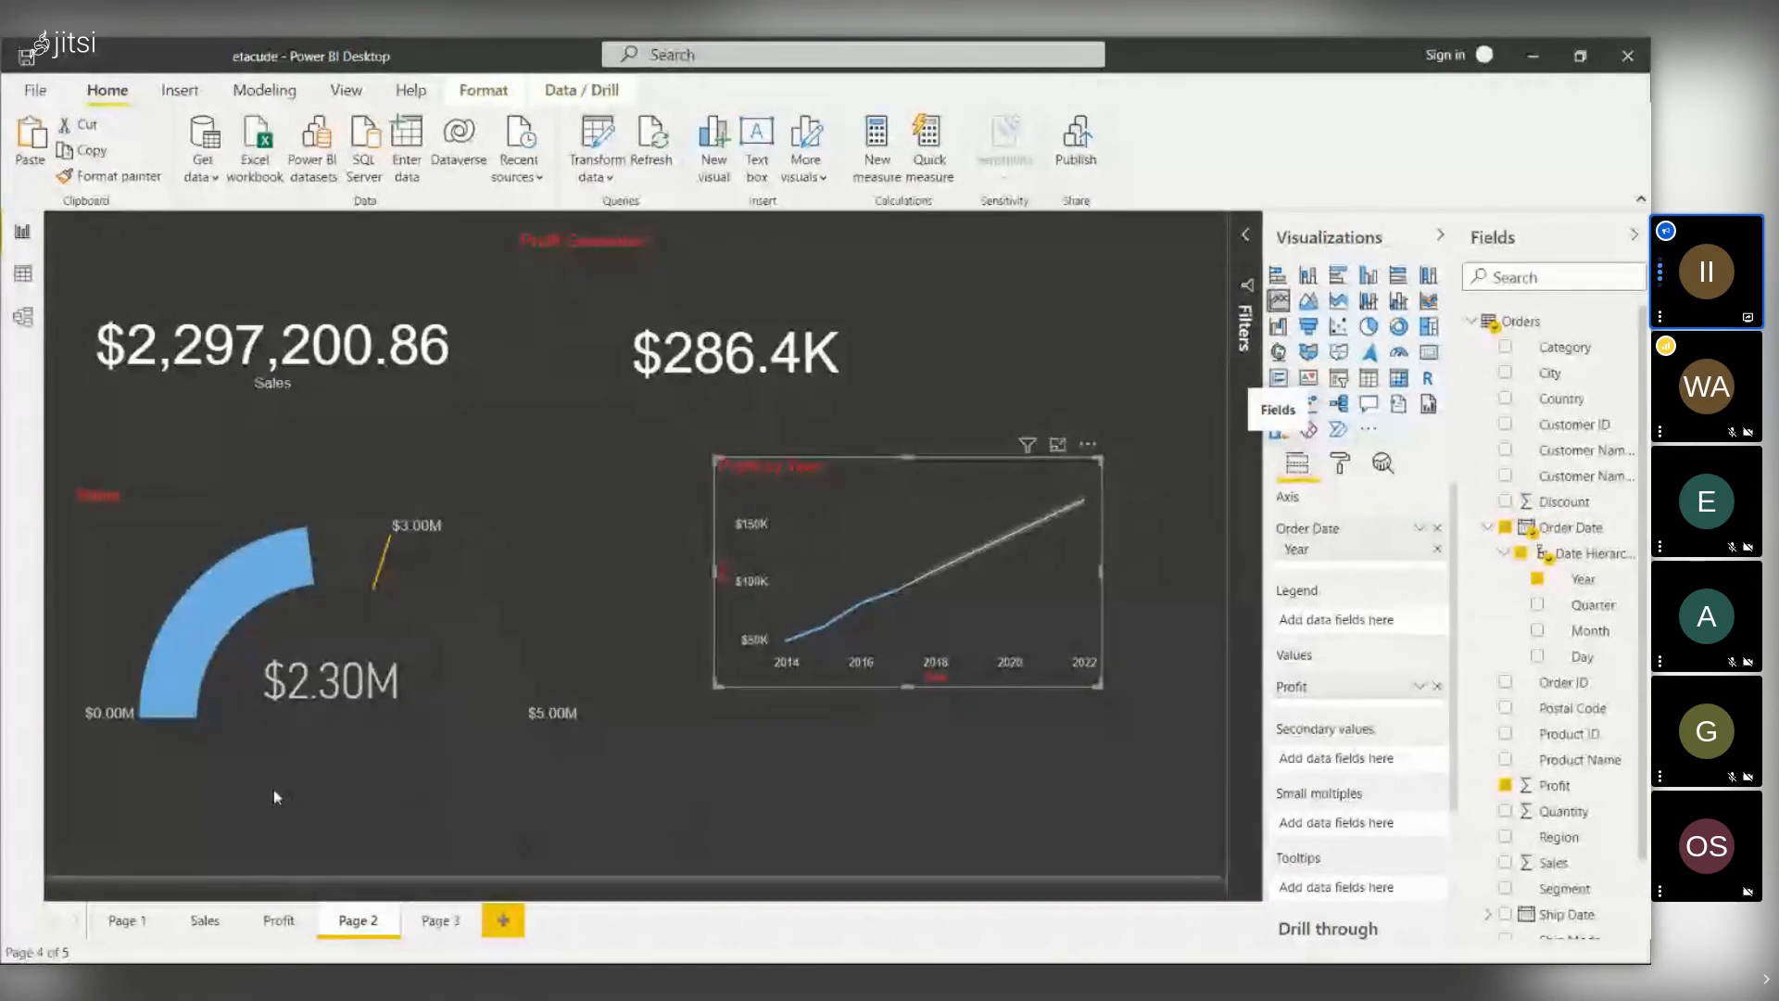
click(277, 917)
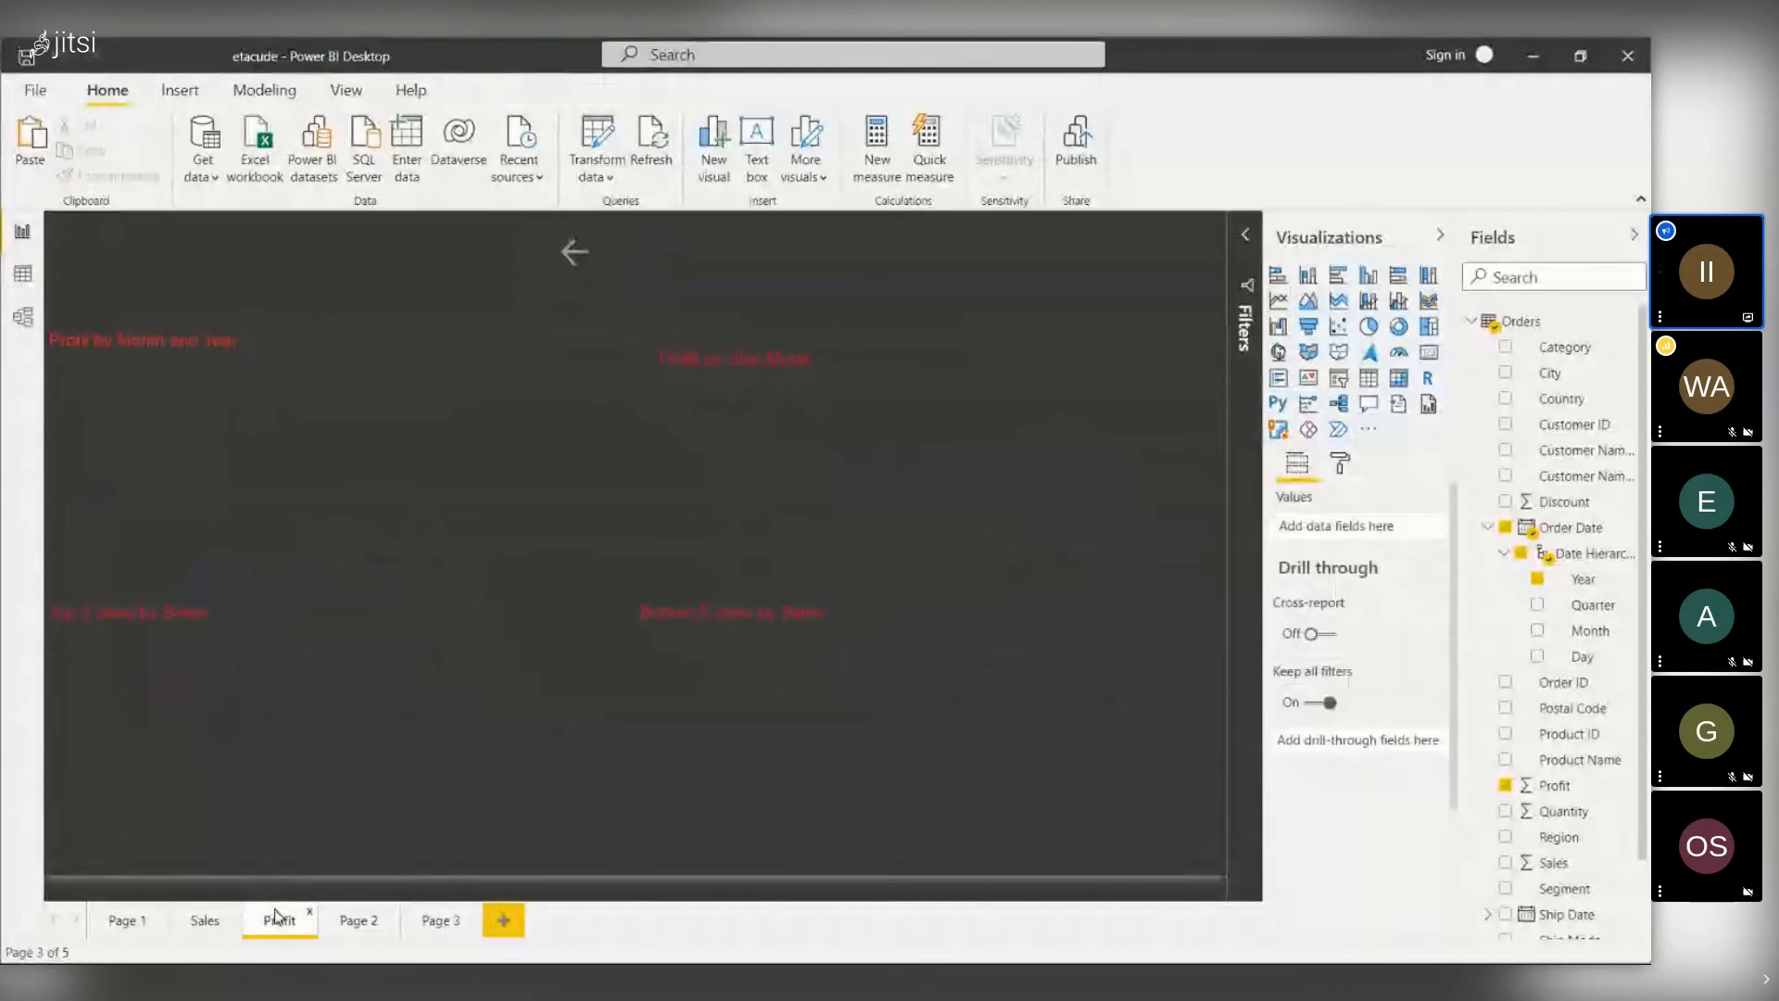
click(204, 918)
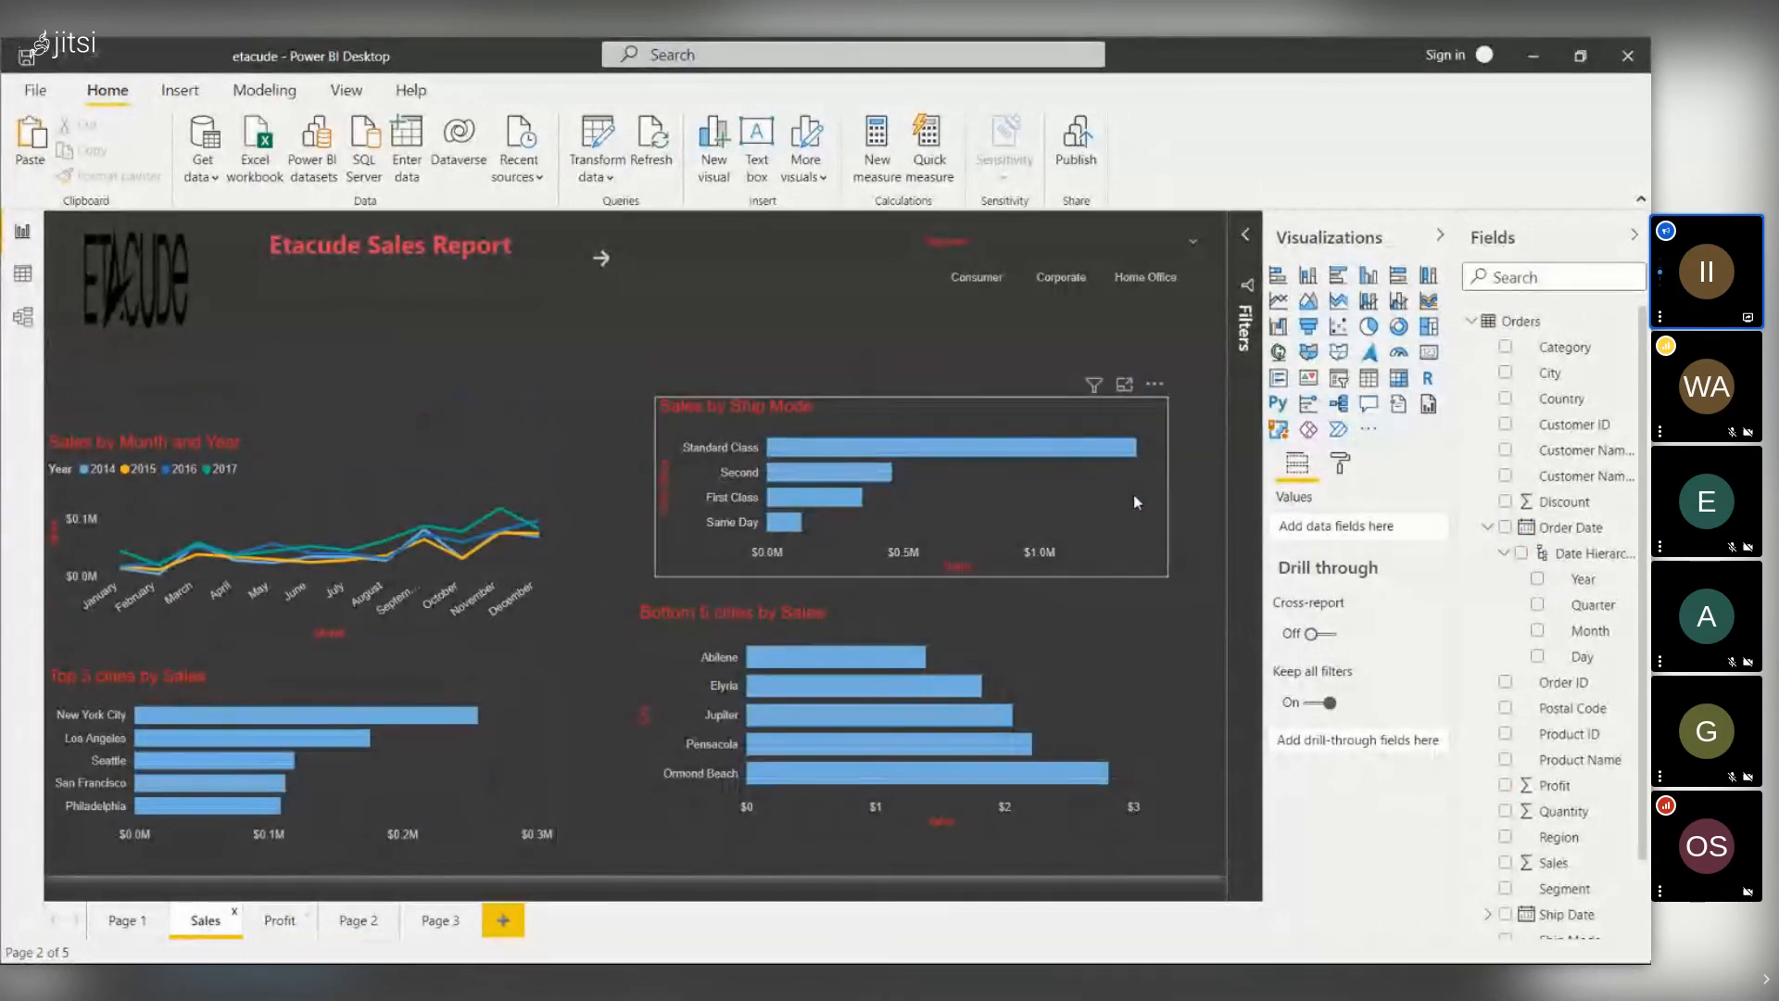
click(1518, 324)
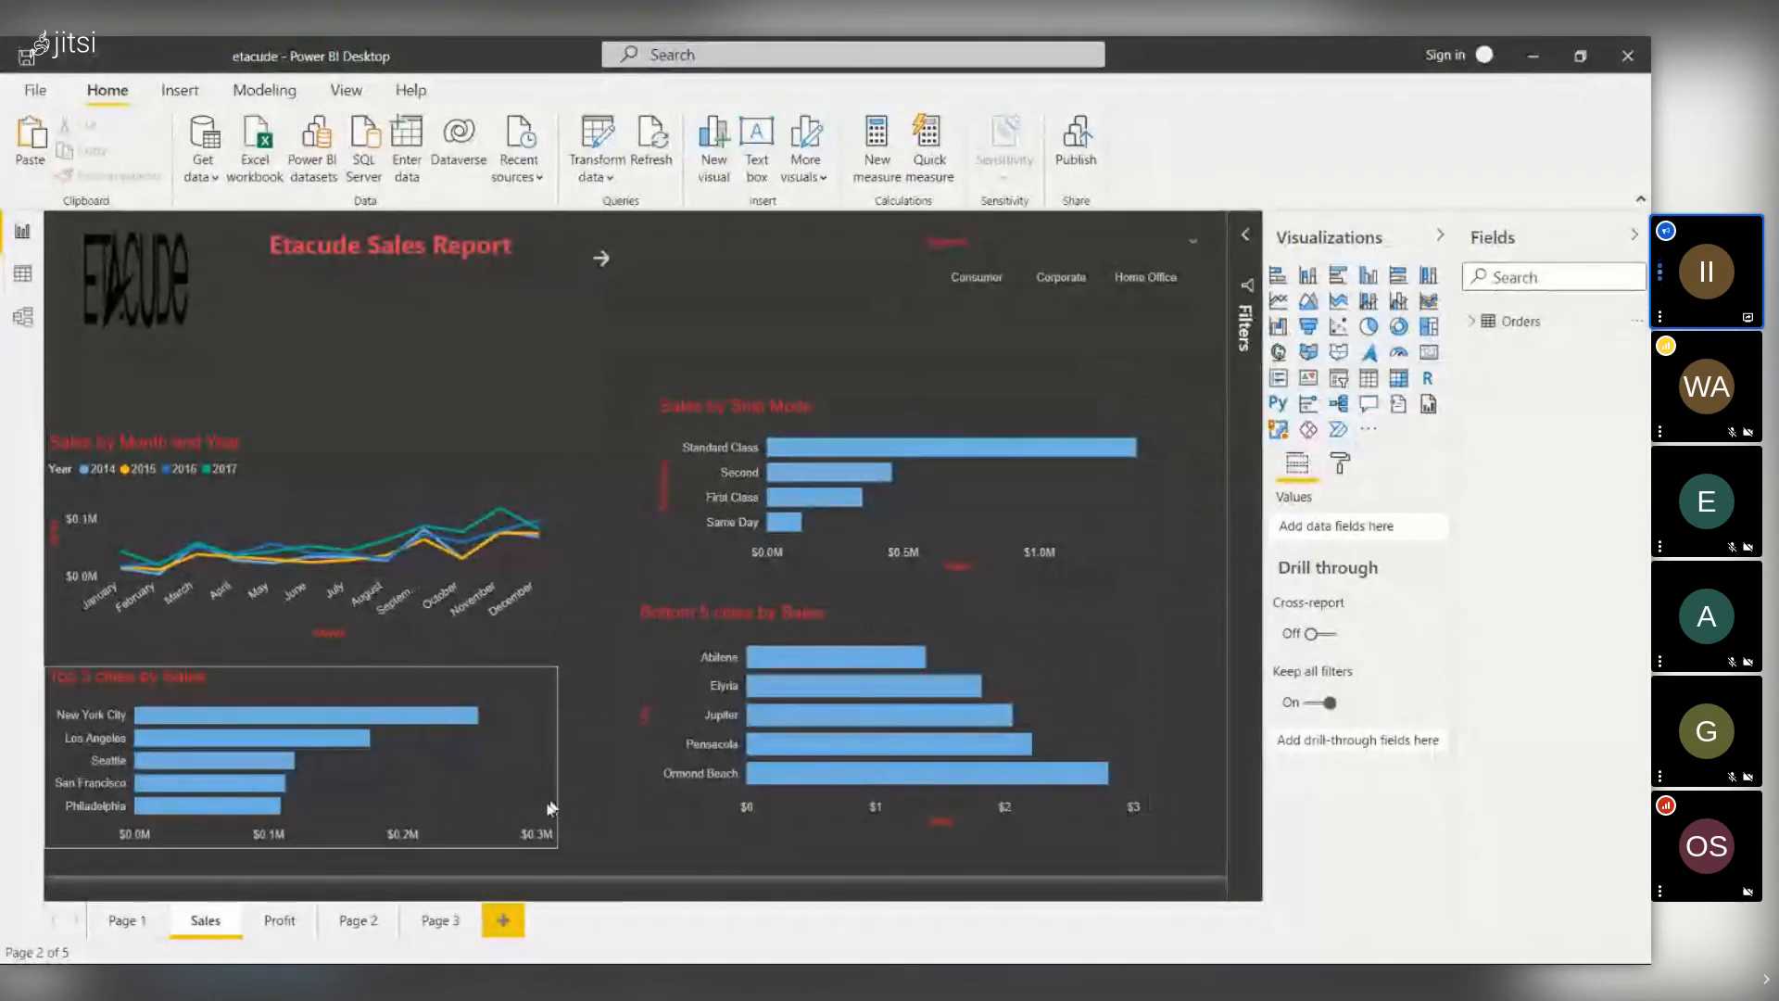
click(436, 920)
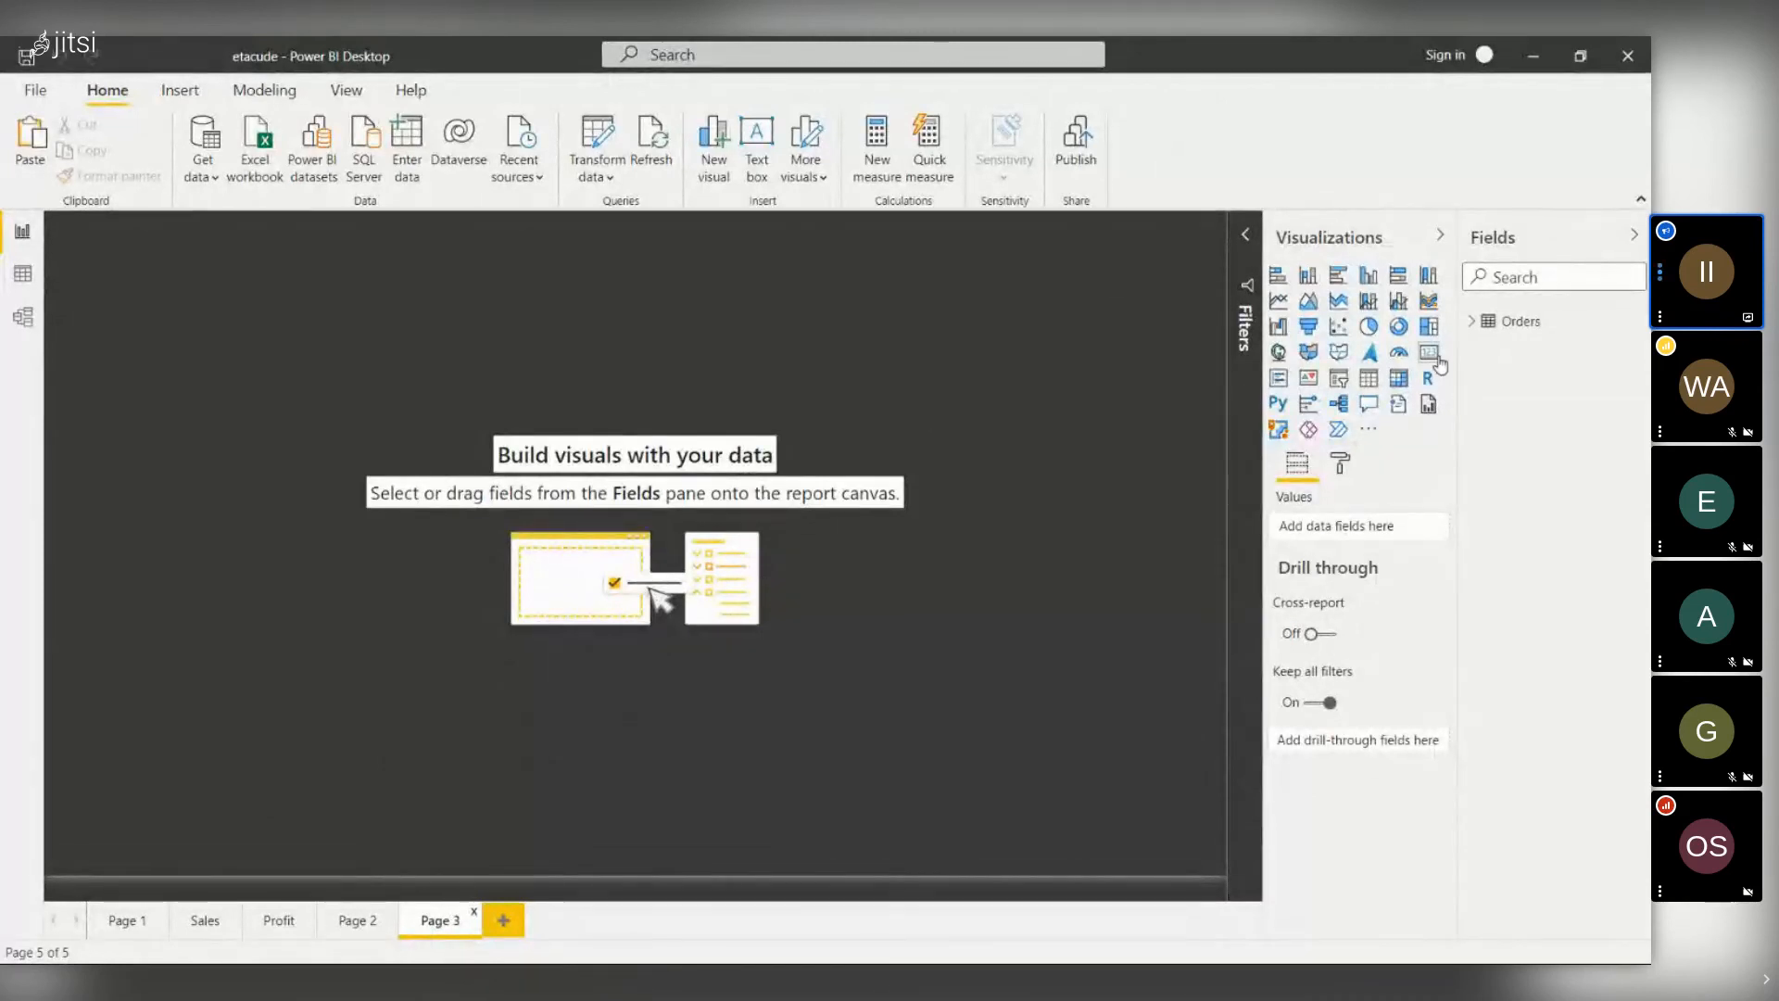
click(1472, 325)
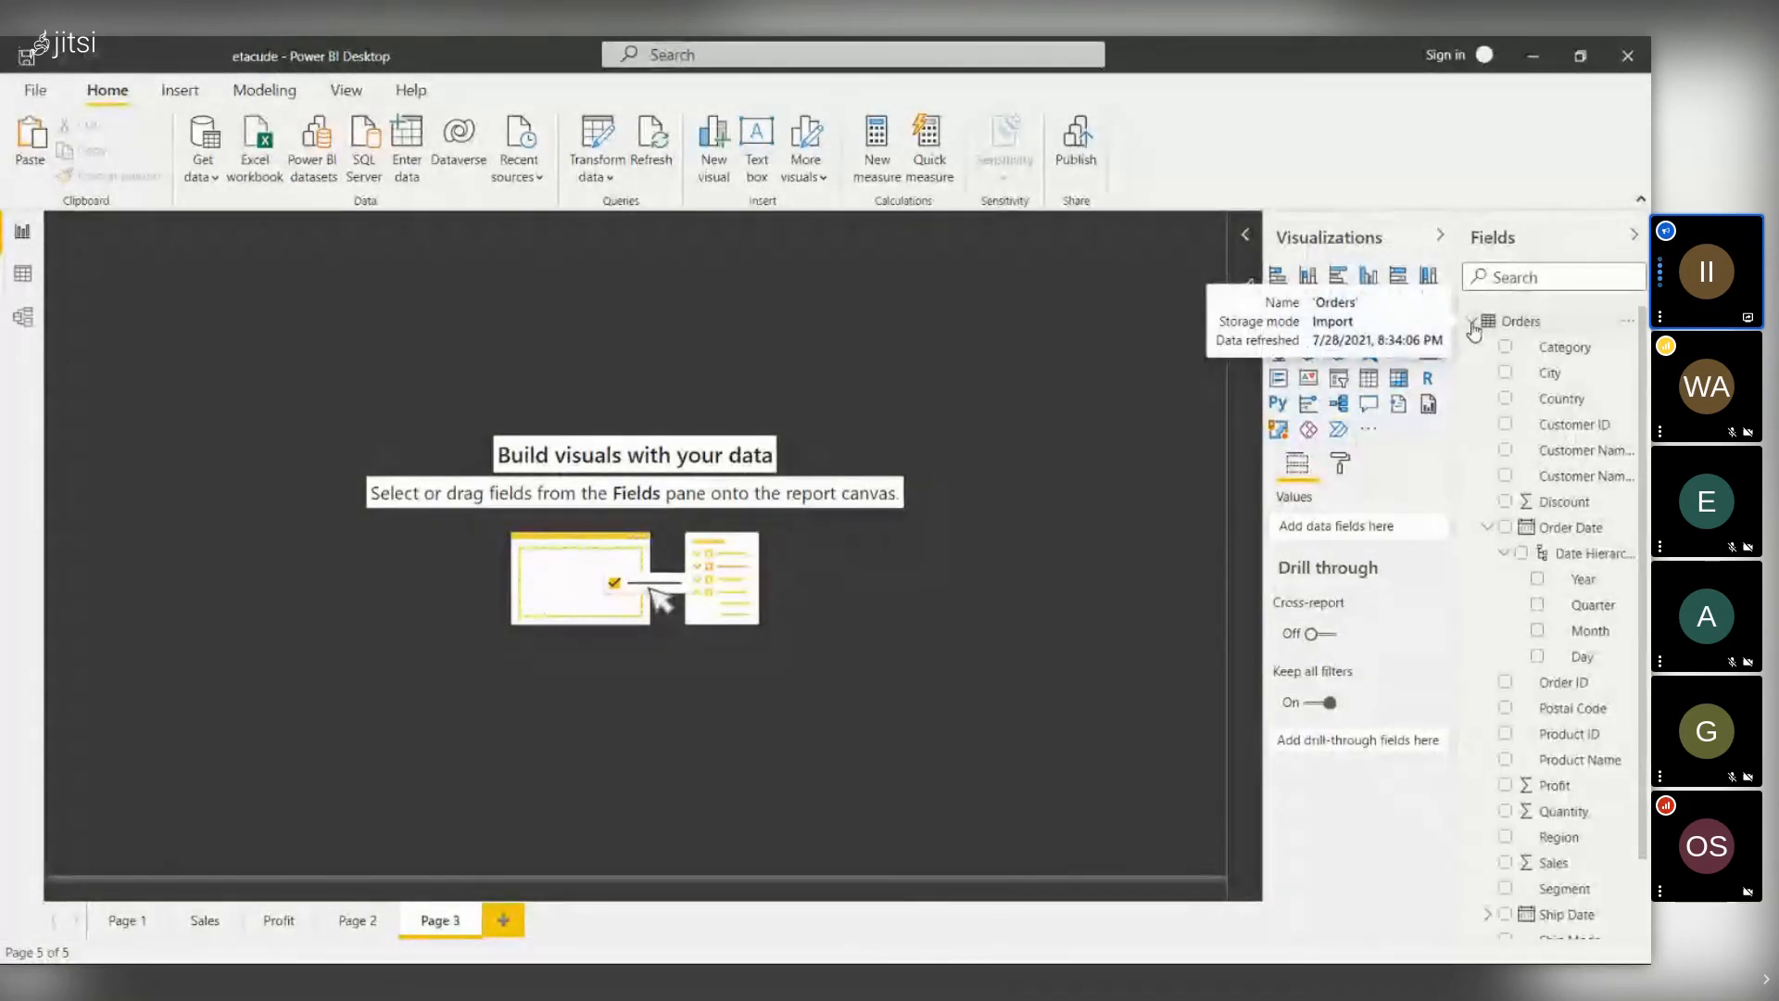
scroll(1648, 350, down, 1)
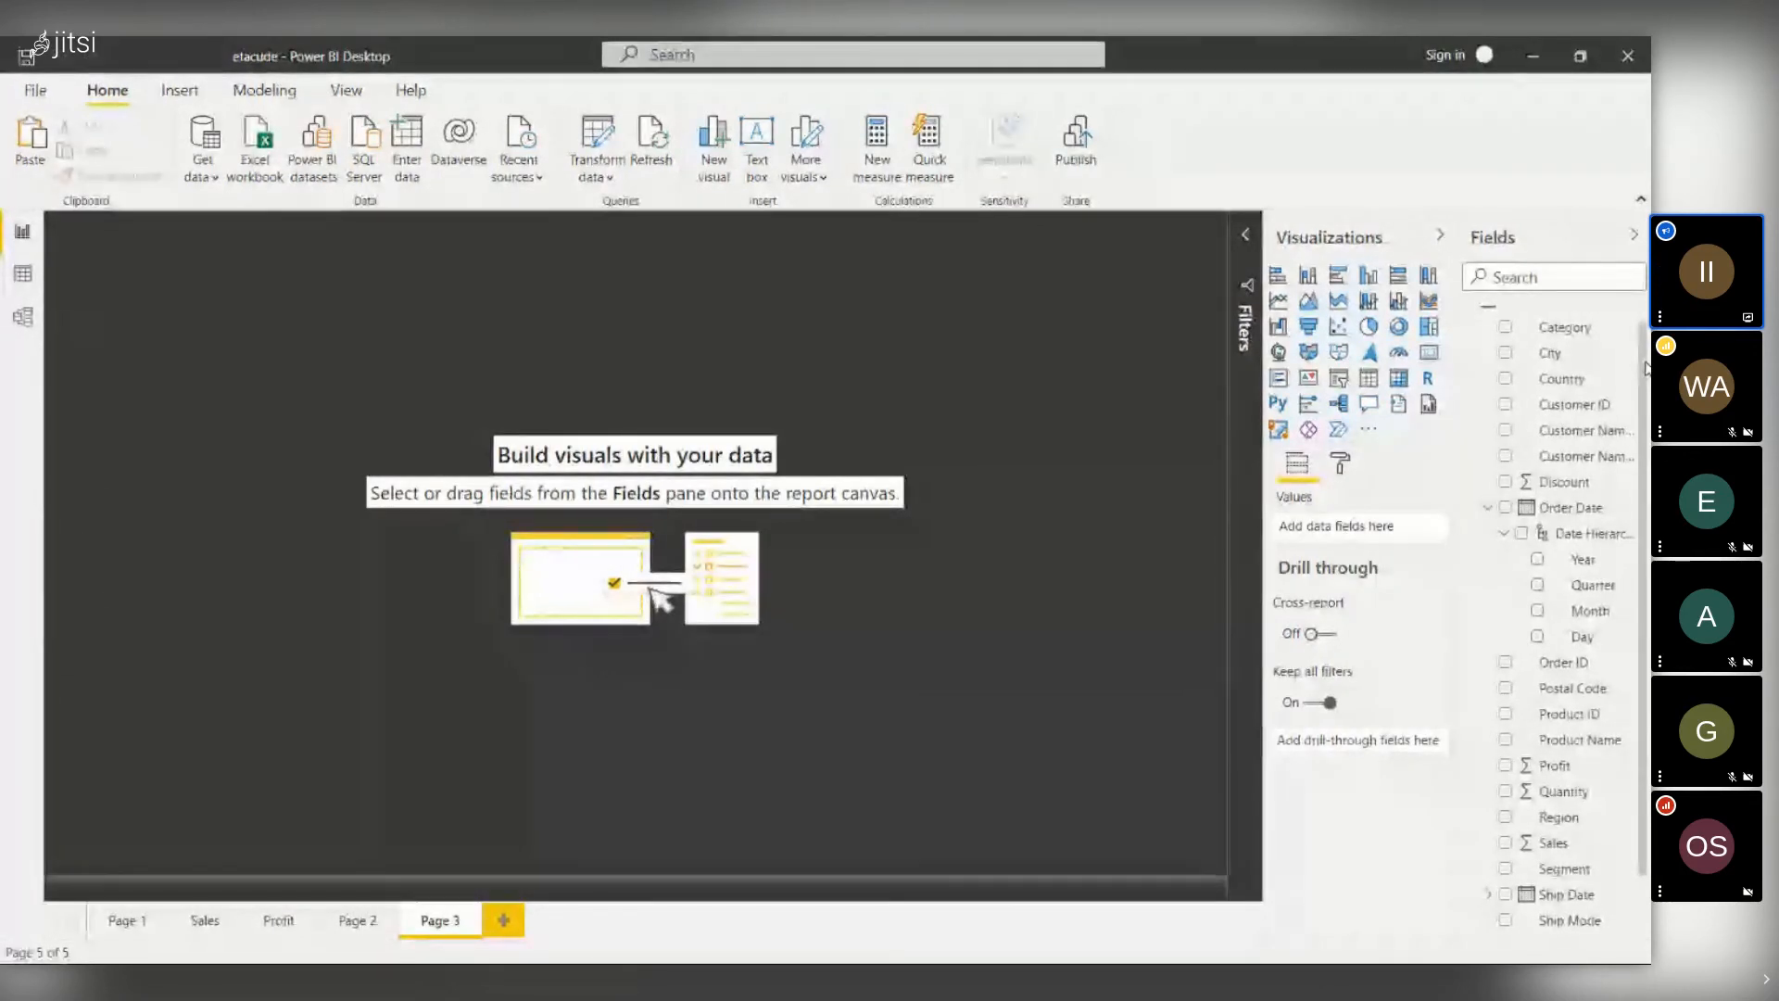
scroll(1563, 435, down, 1)
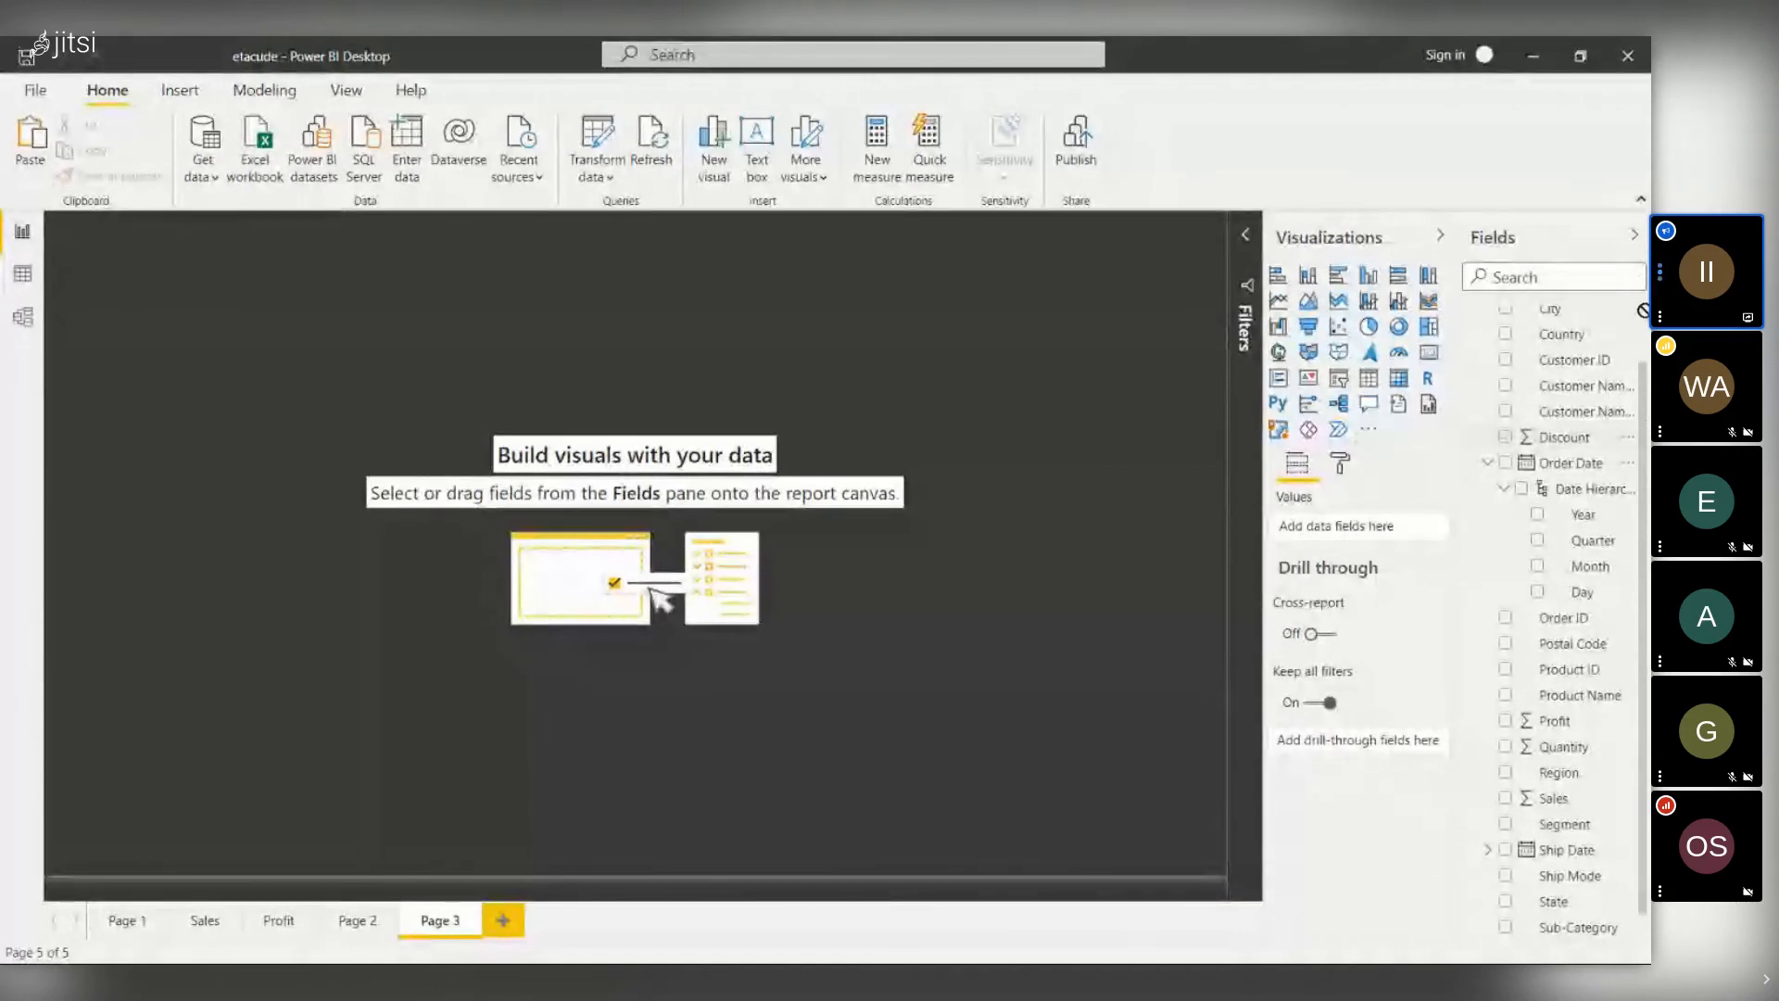
scroll(1565, 435, up, 1)
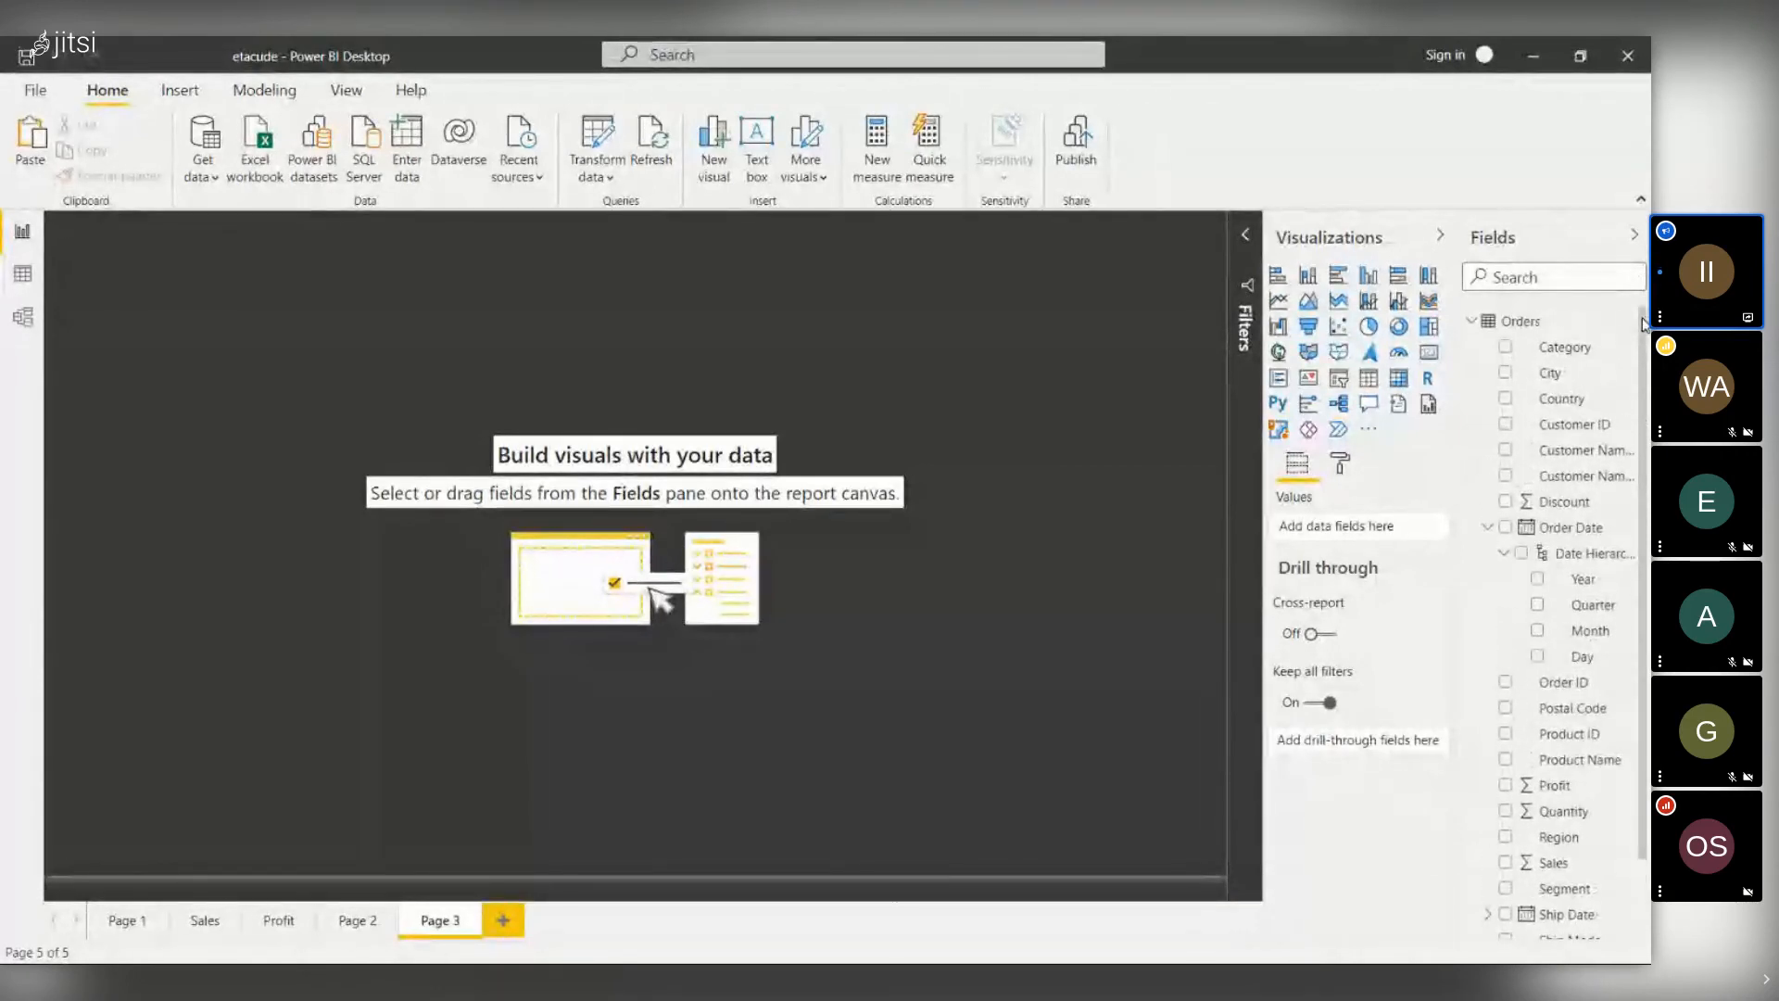
click(1487, 527)
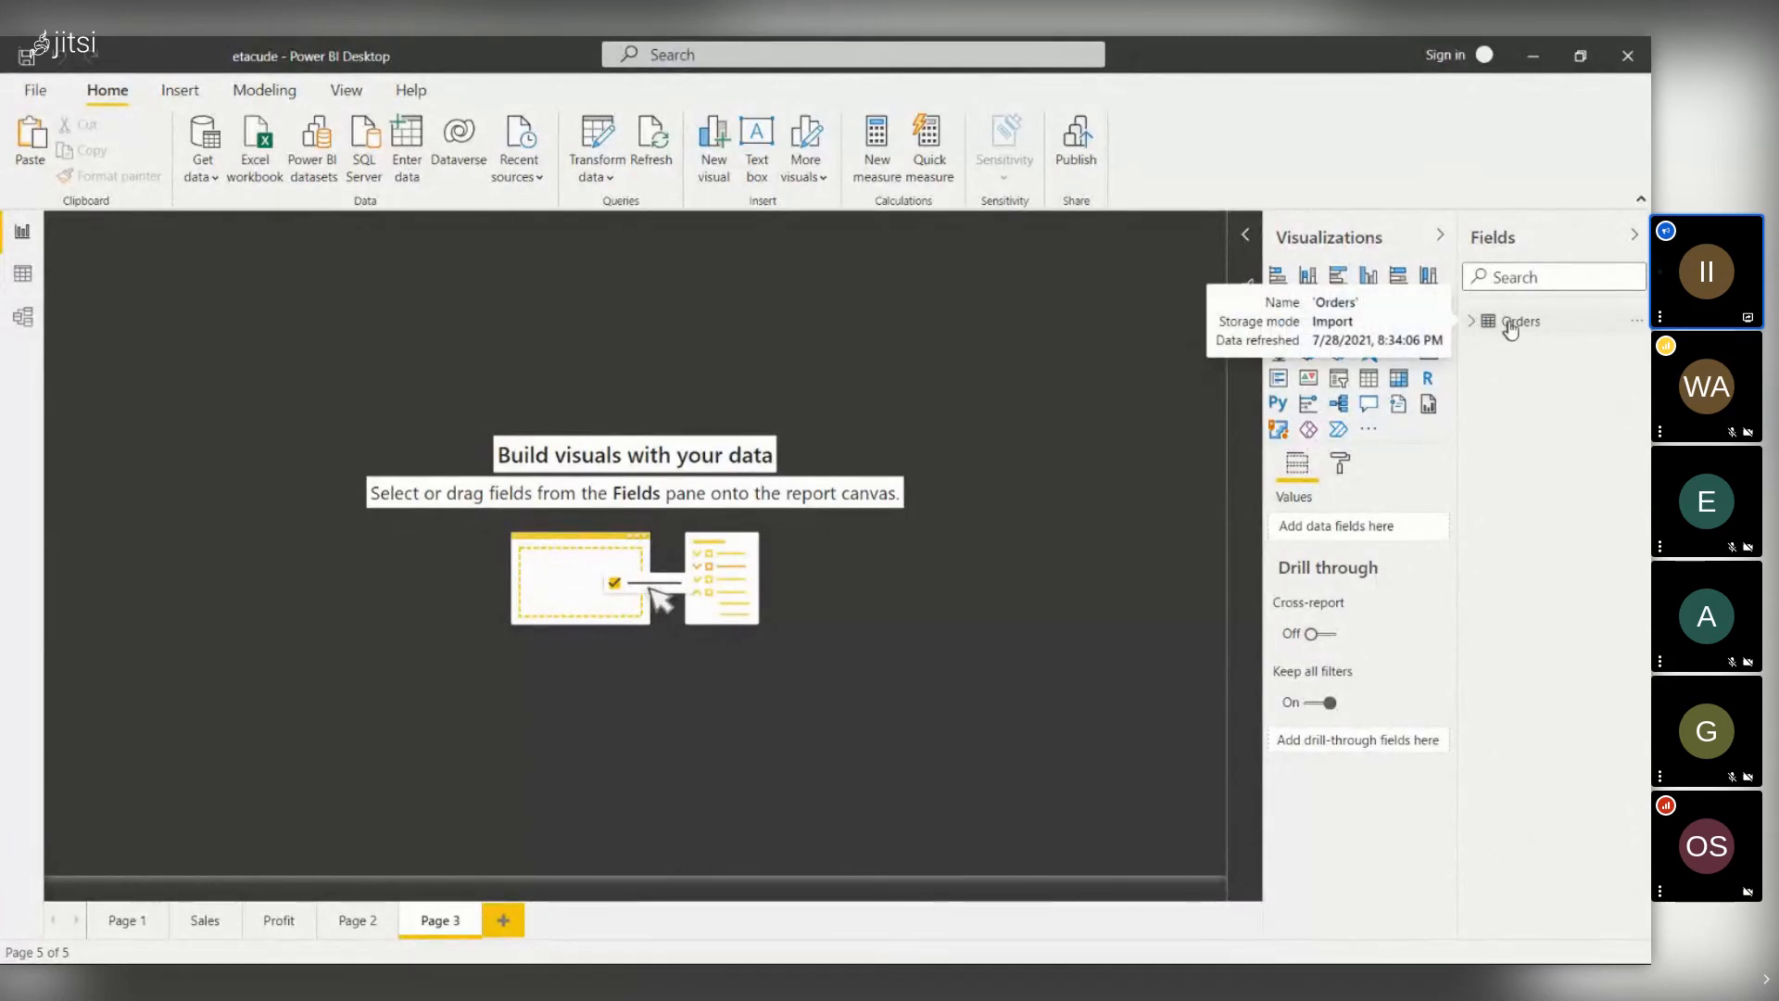
- Start a new measure on Orders and discard it with an empty formula
right_click(1515, 326)
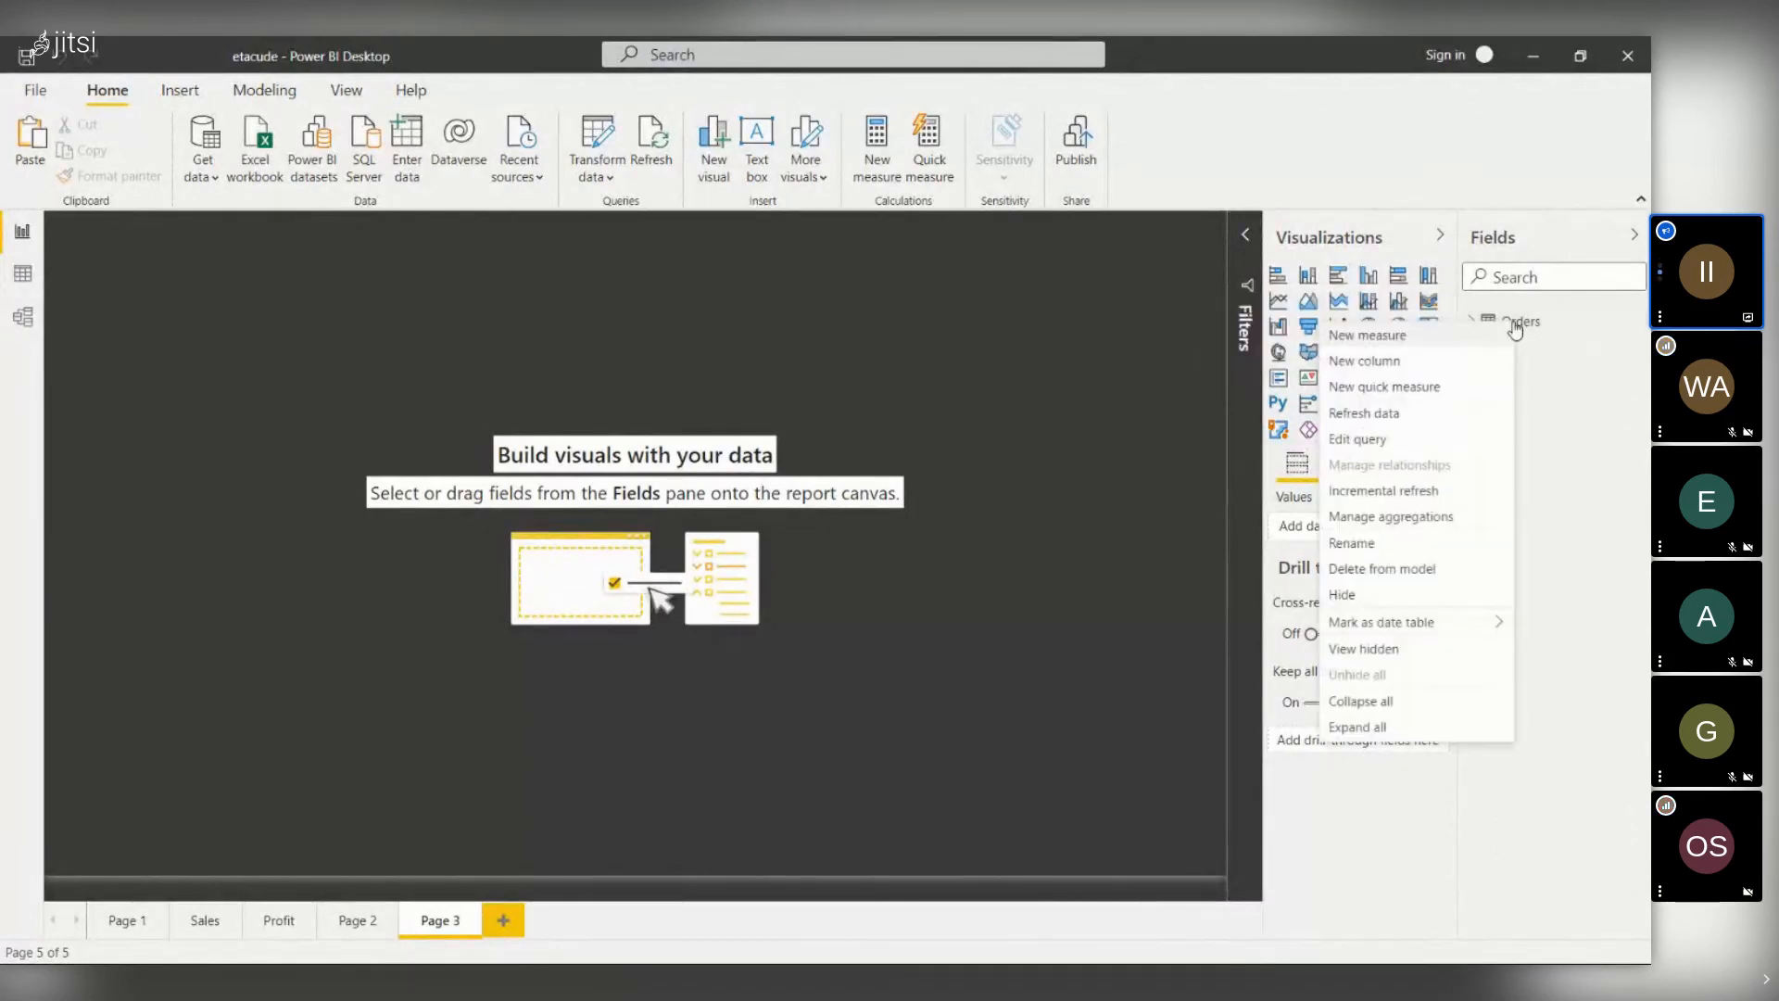
click(1440, 345)
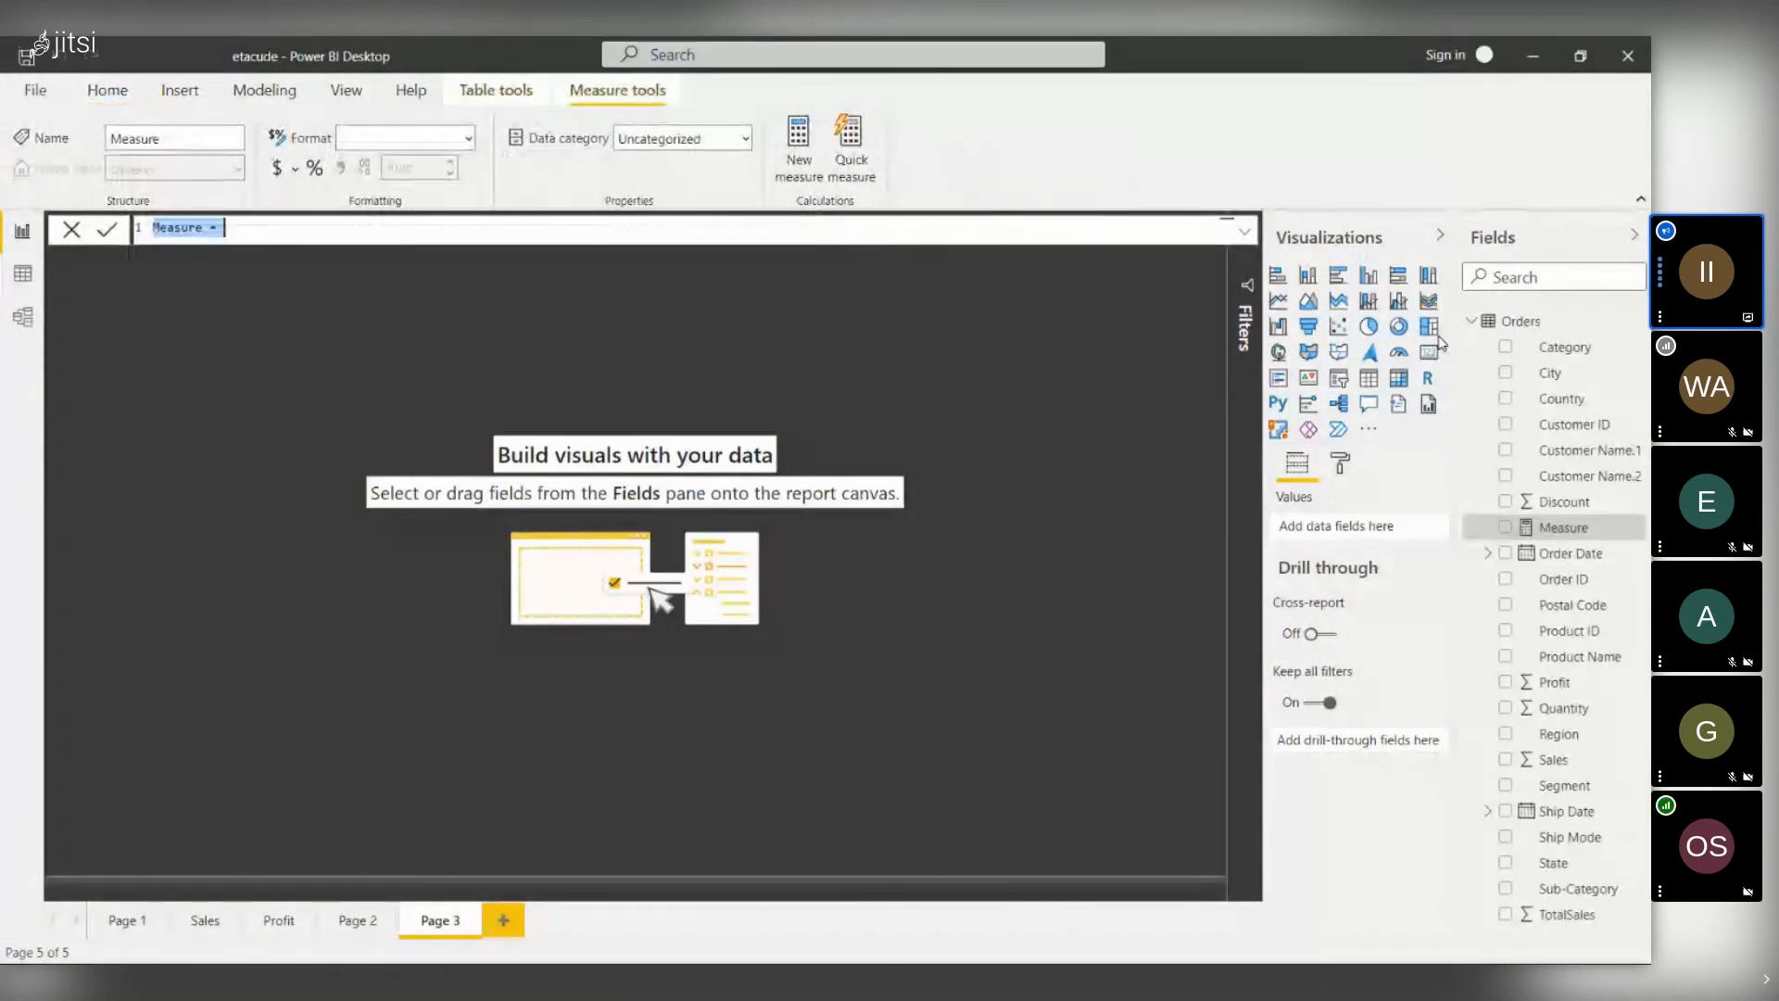
key(BackSpace)
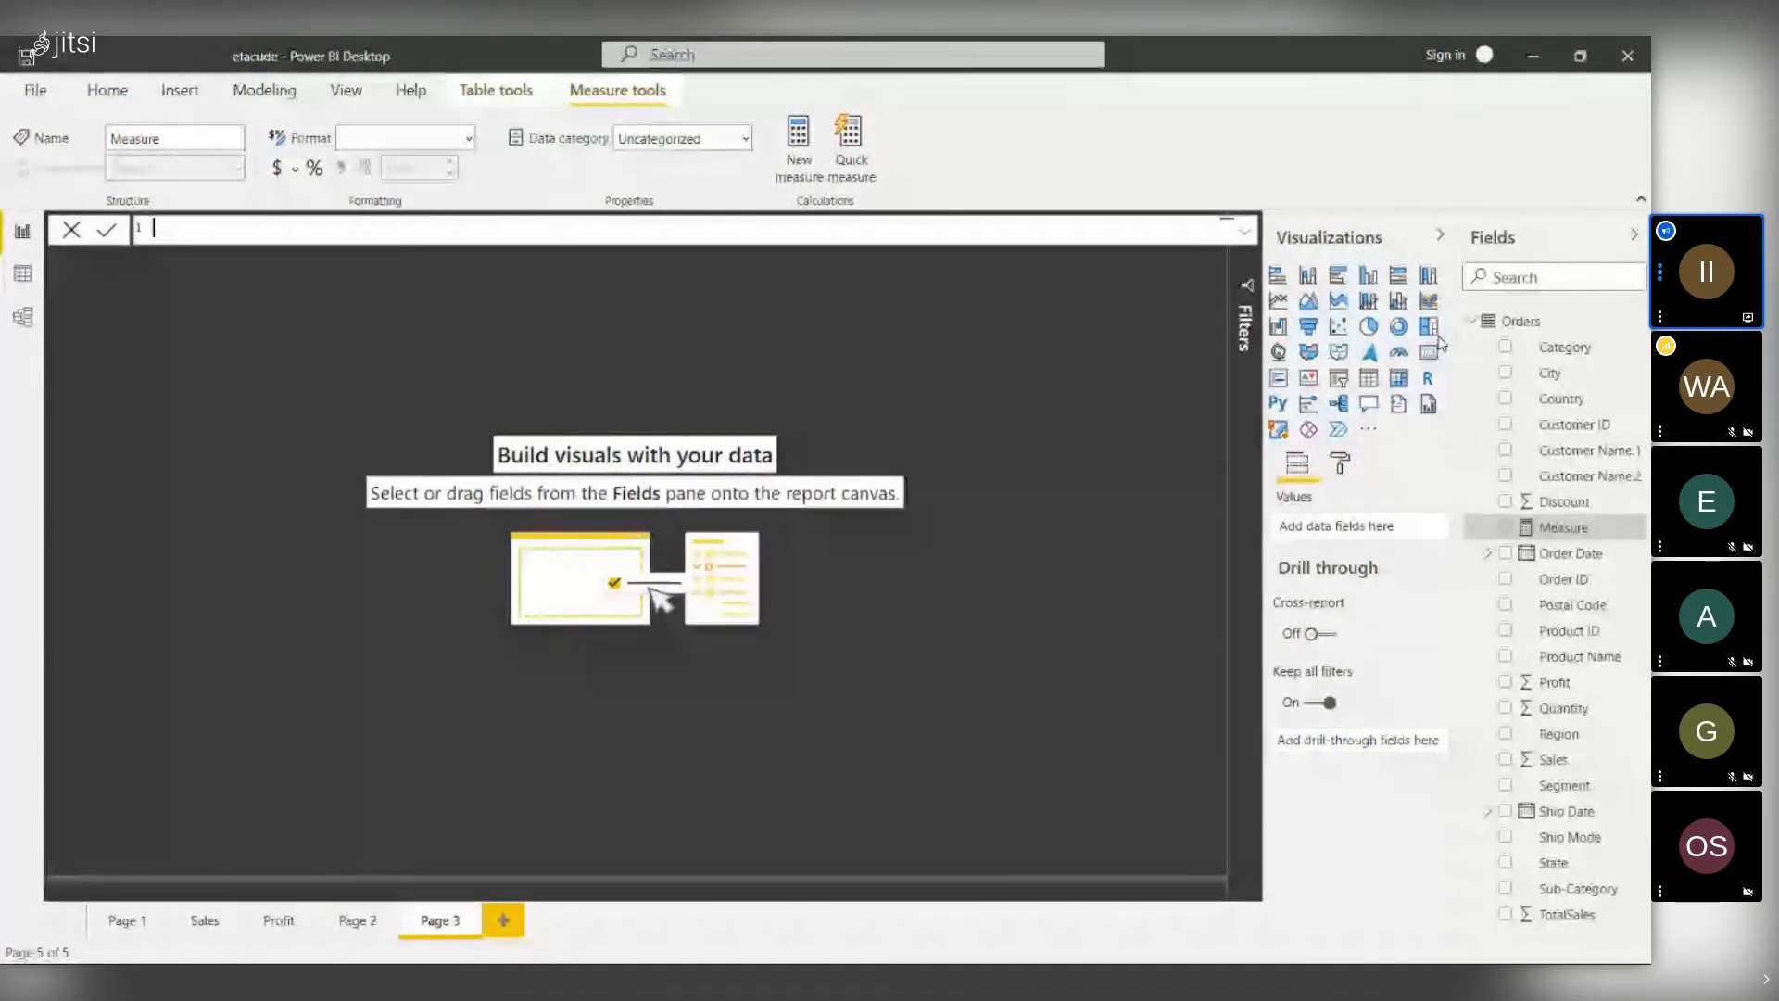
text(-)
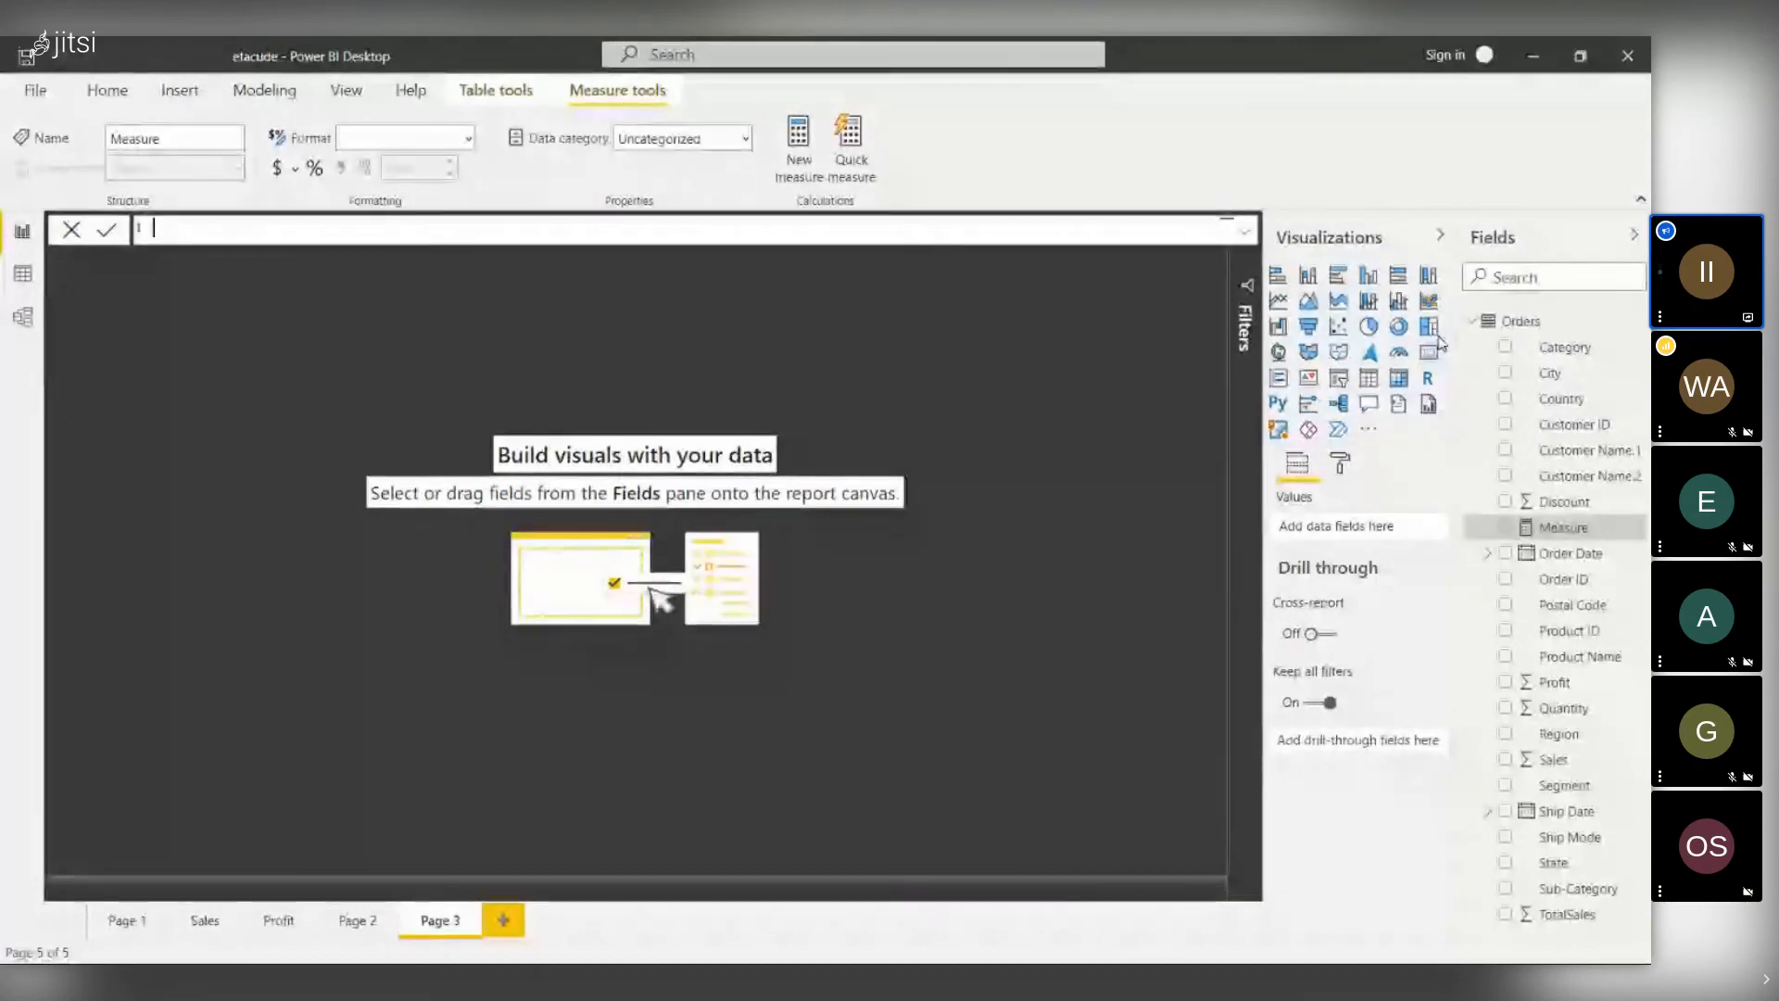
text(su)
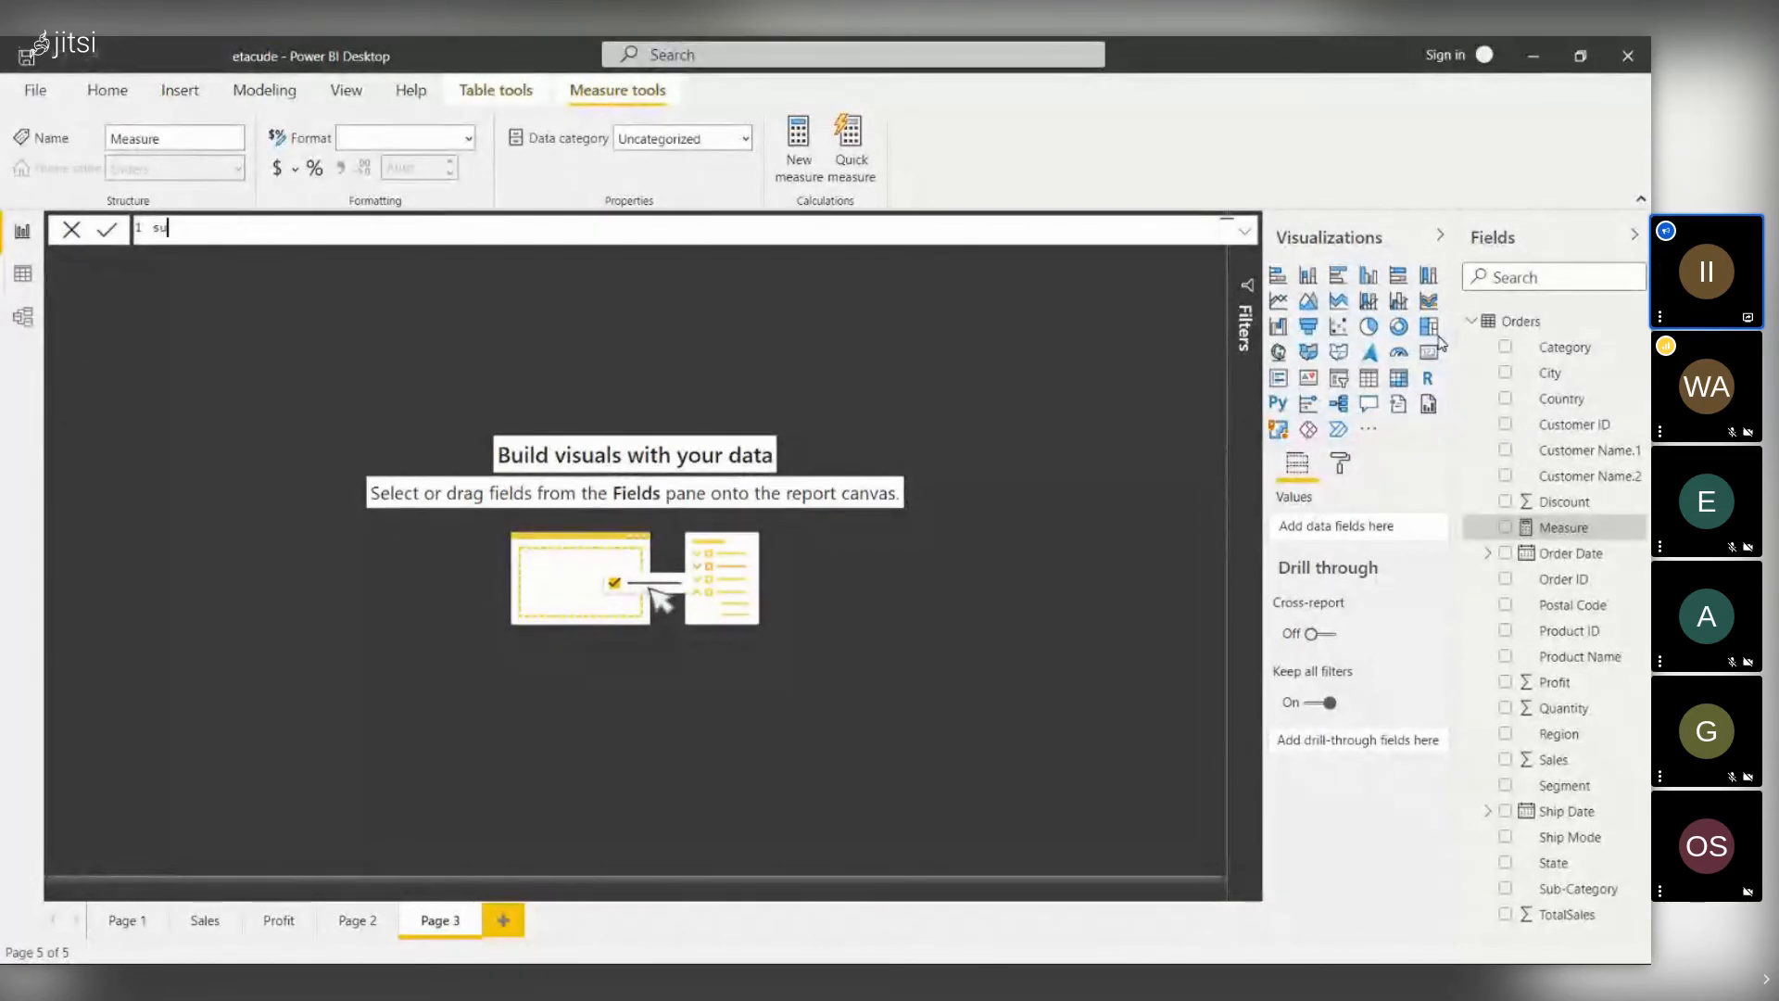
key(BackSpace)
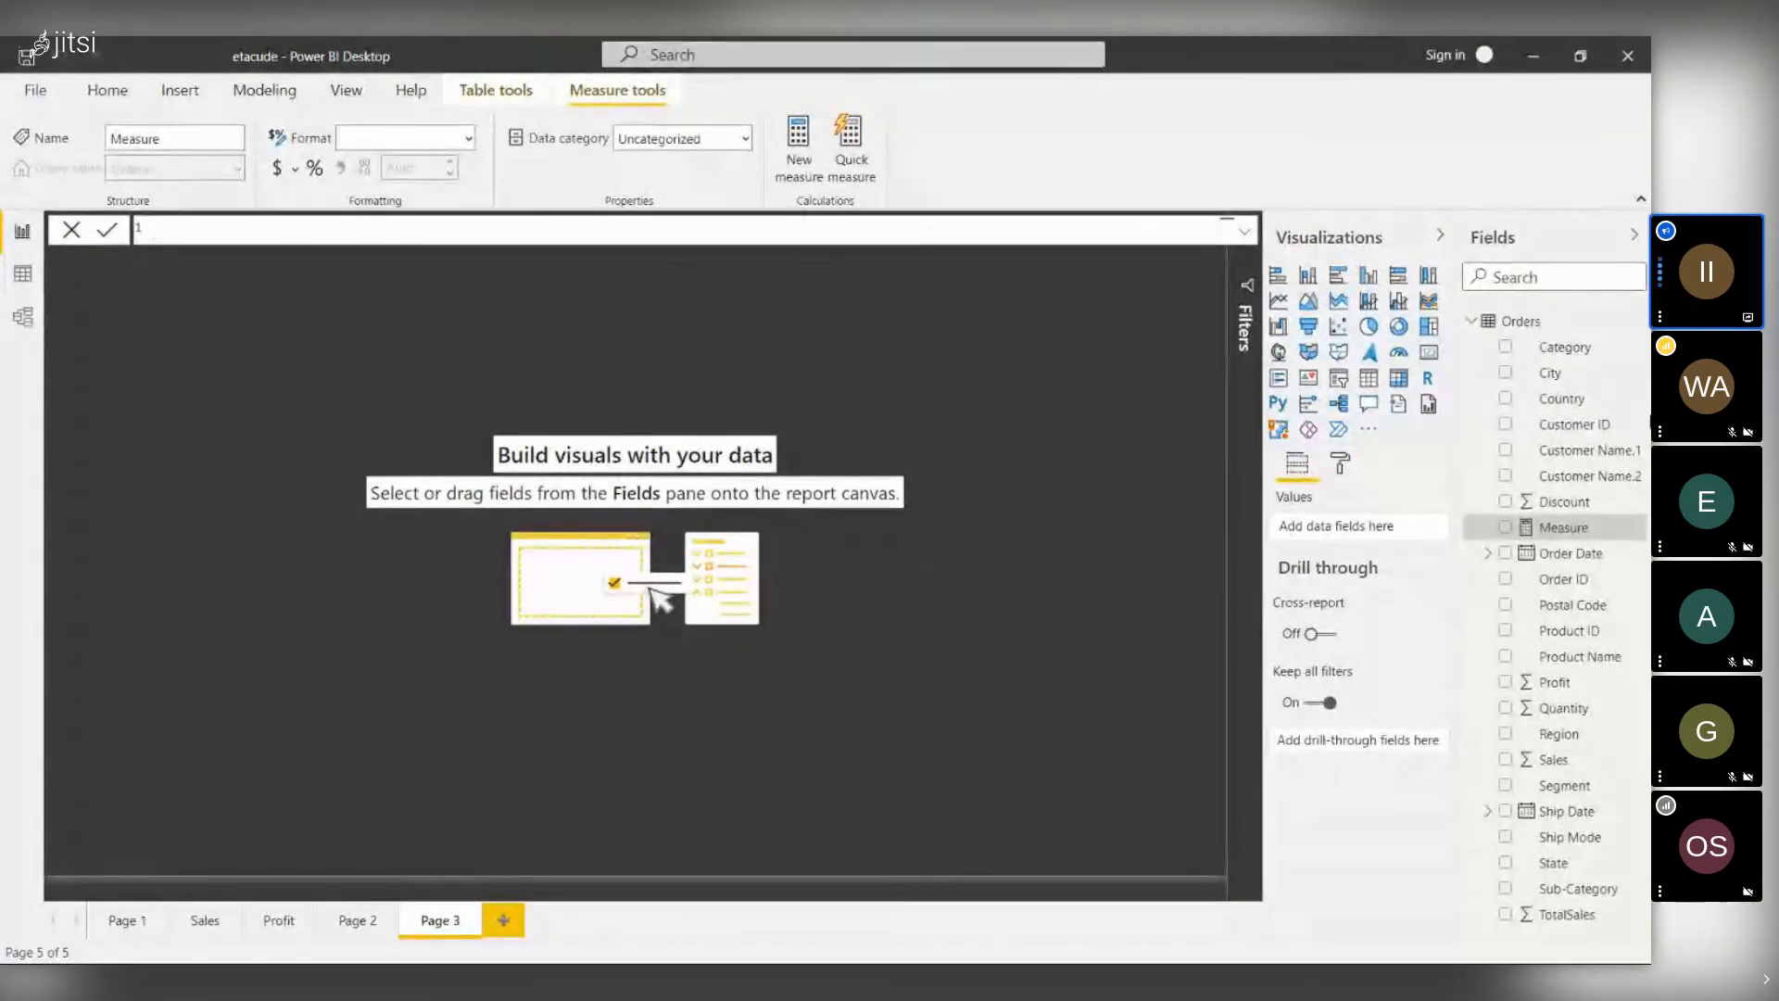
click(1011, 364)
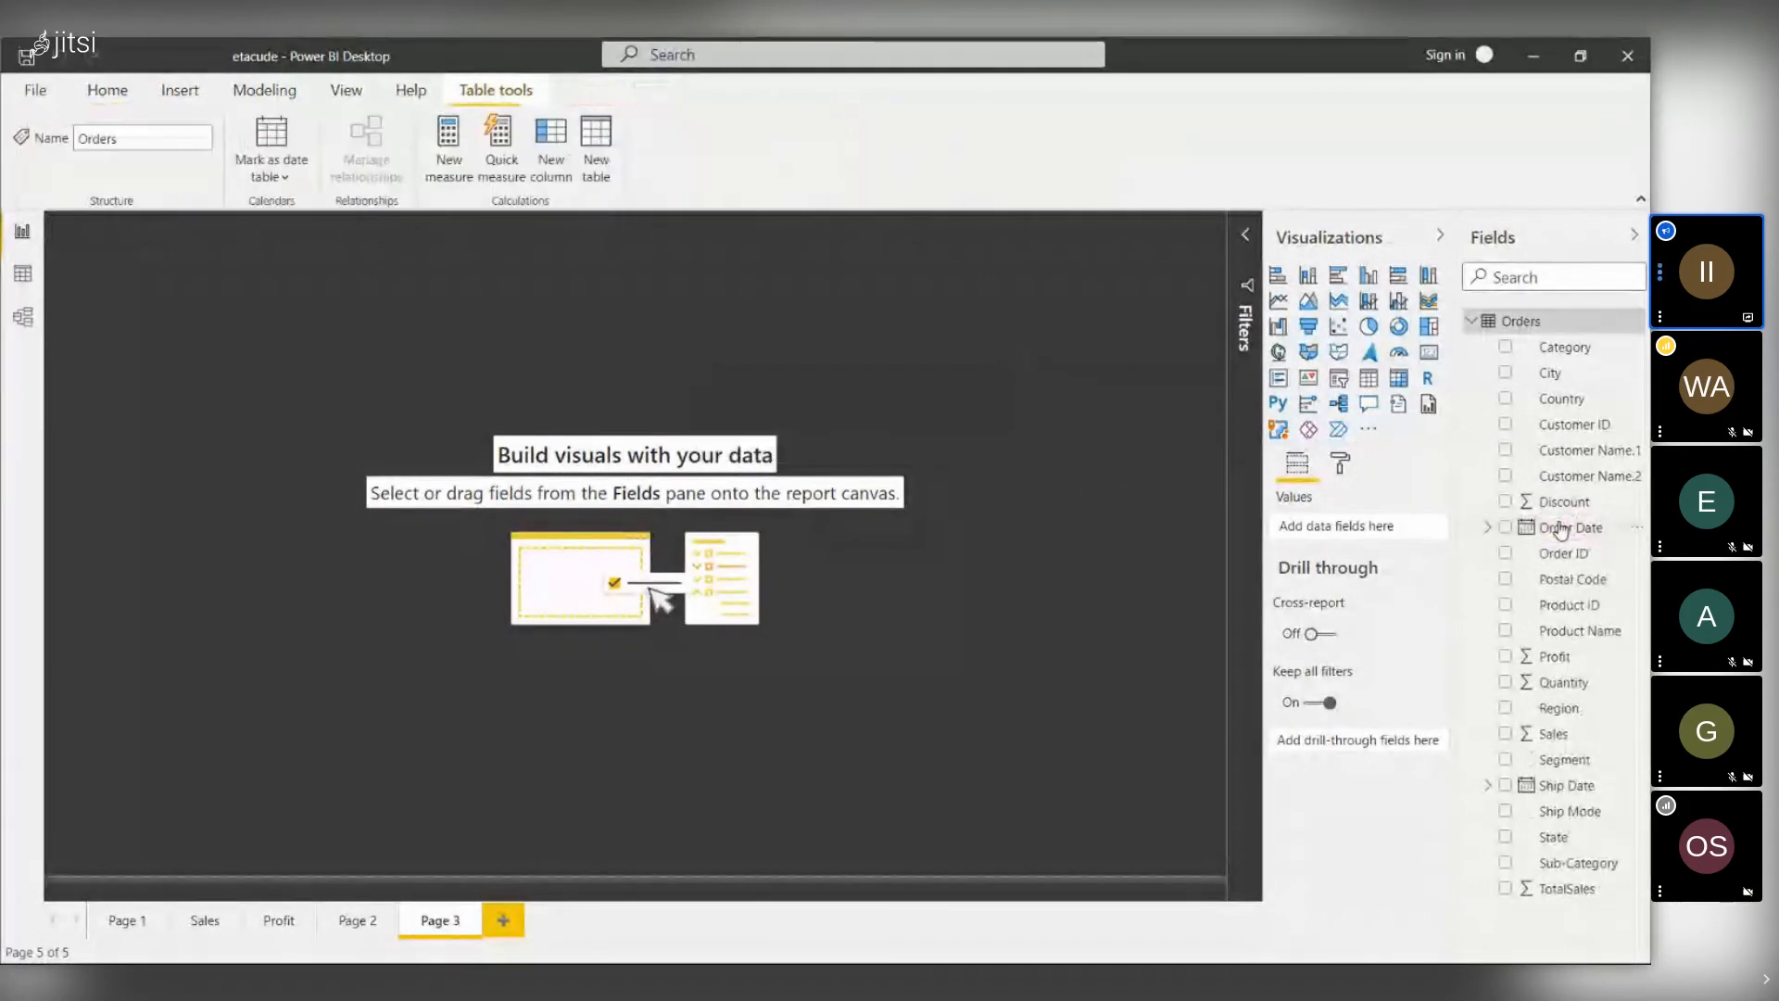
- Select the Order Date and Postal Code fields, then bring up the Orders table options
click(1563, 529)
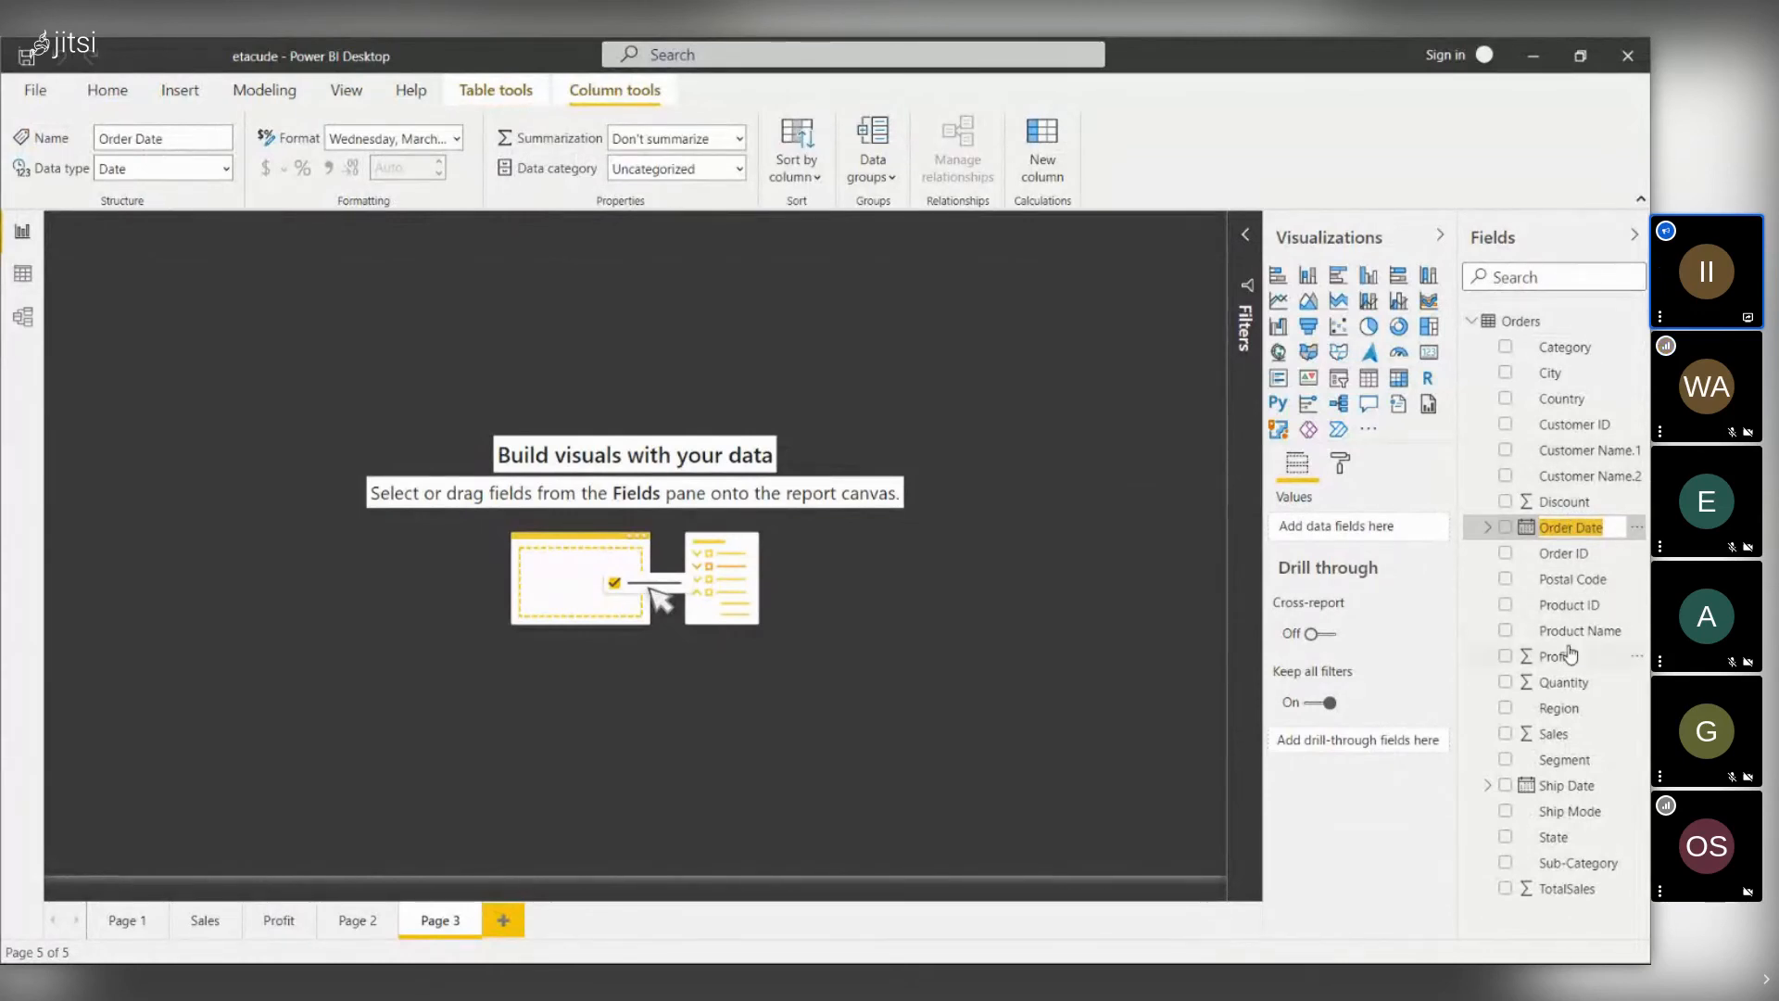
click(1467, 576)
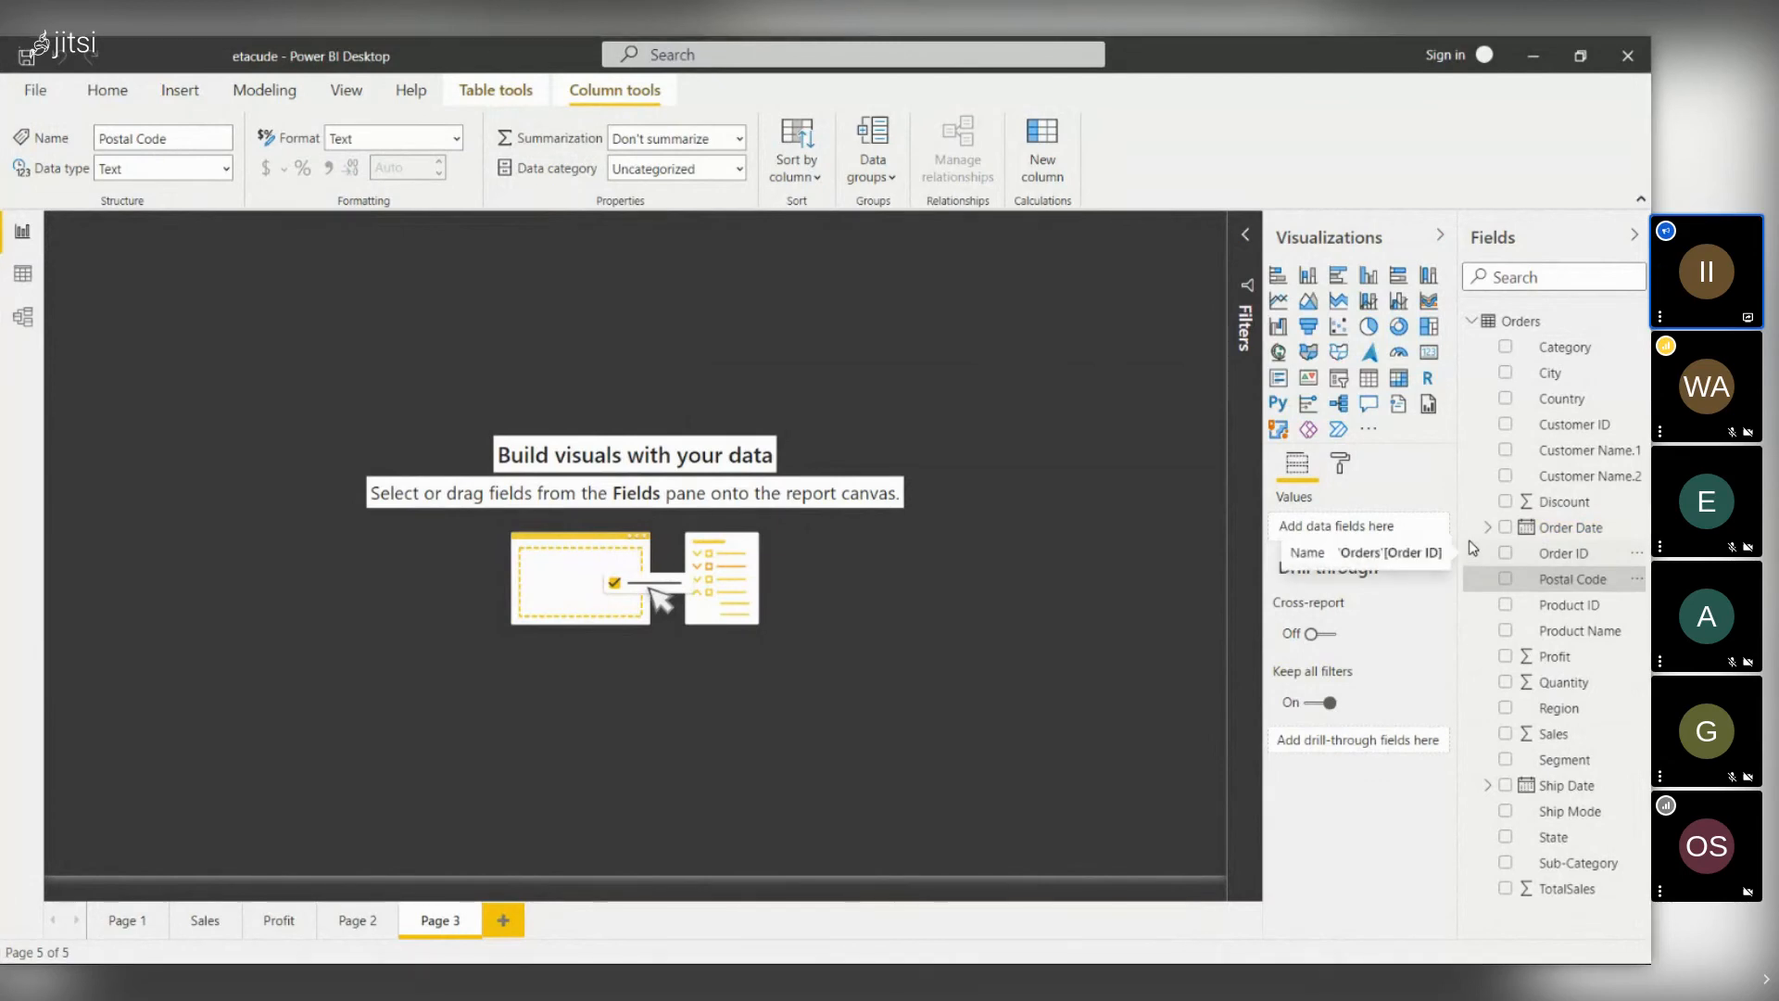
right_click(1501, 324)
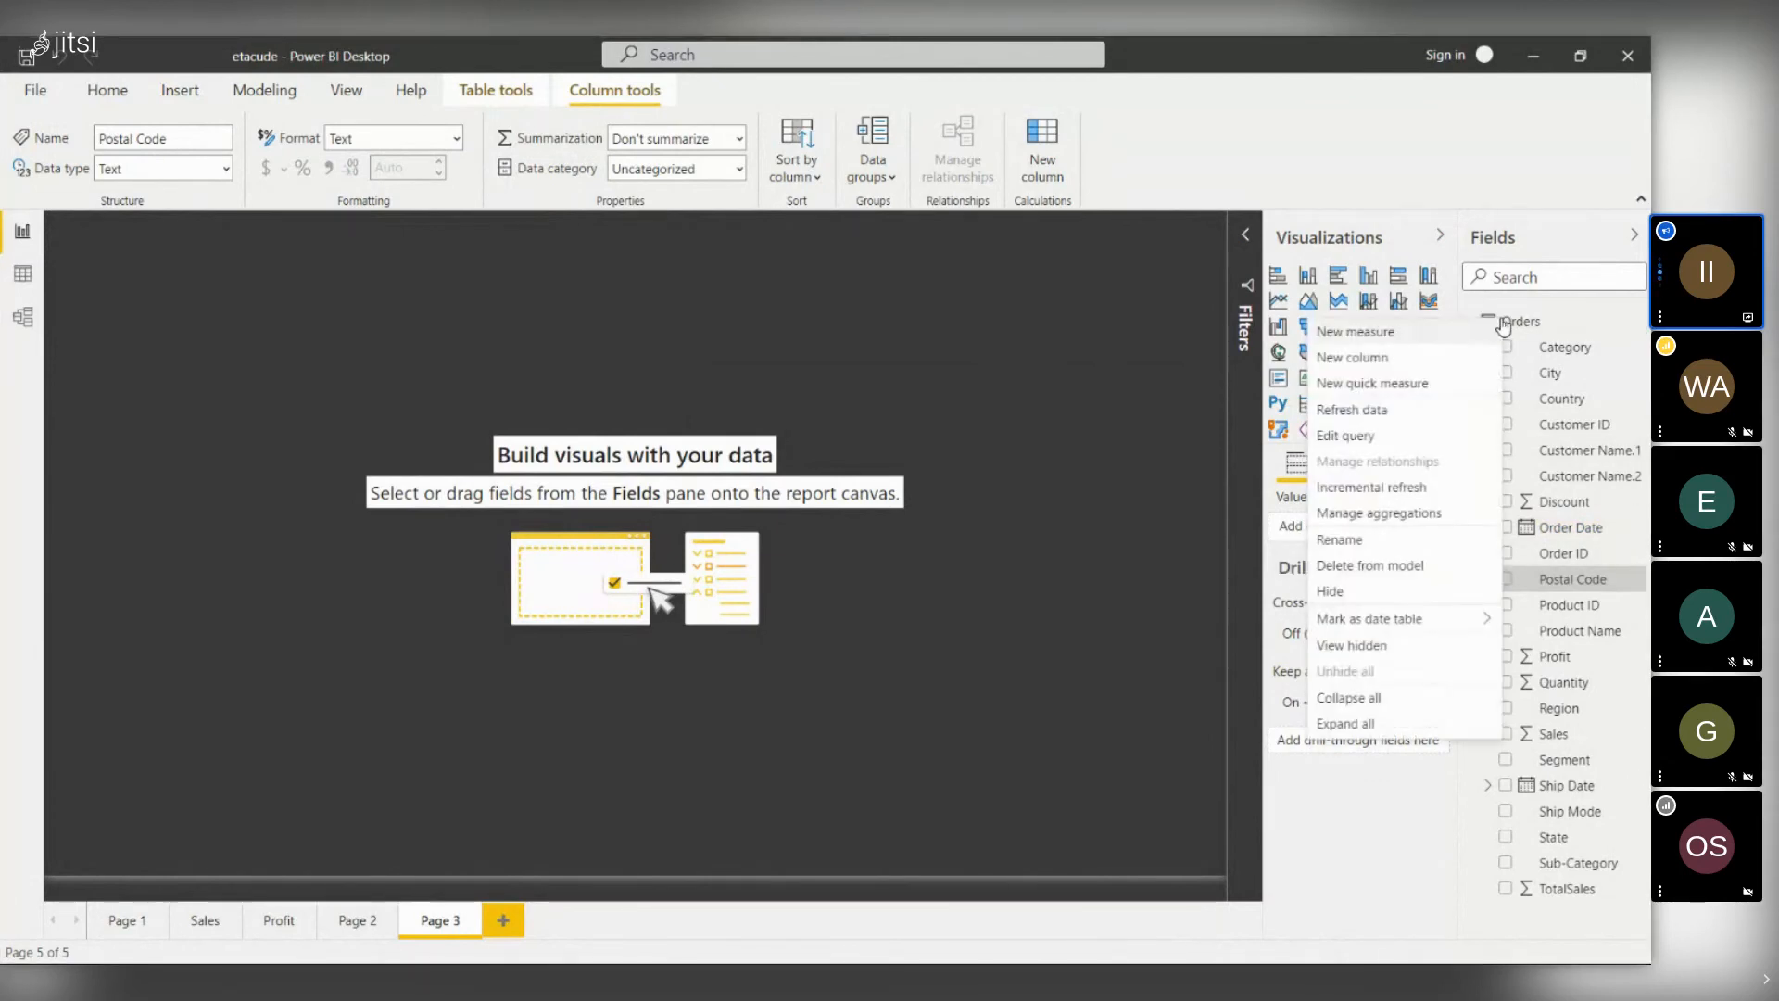
- Start a new Orders measure and name it shipping_latency
click(1440, 338)
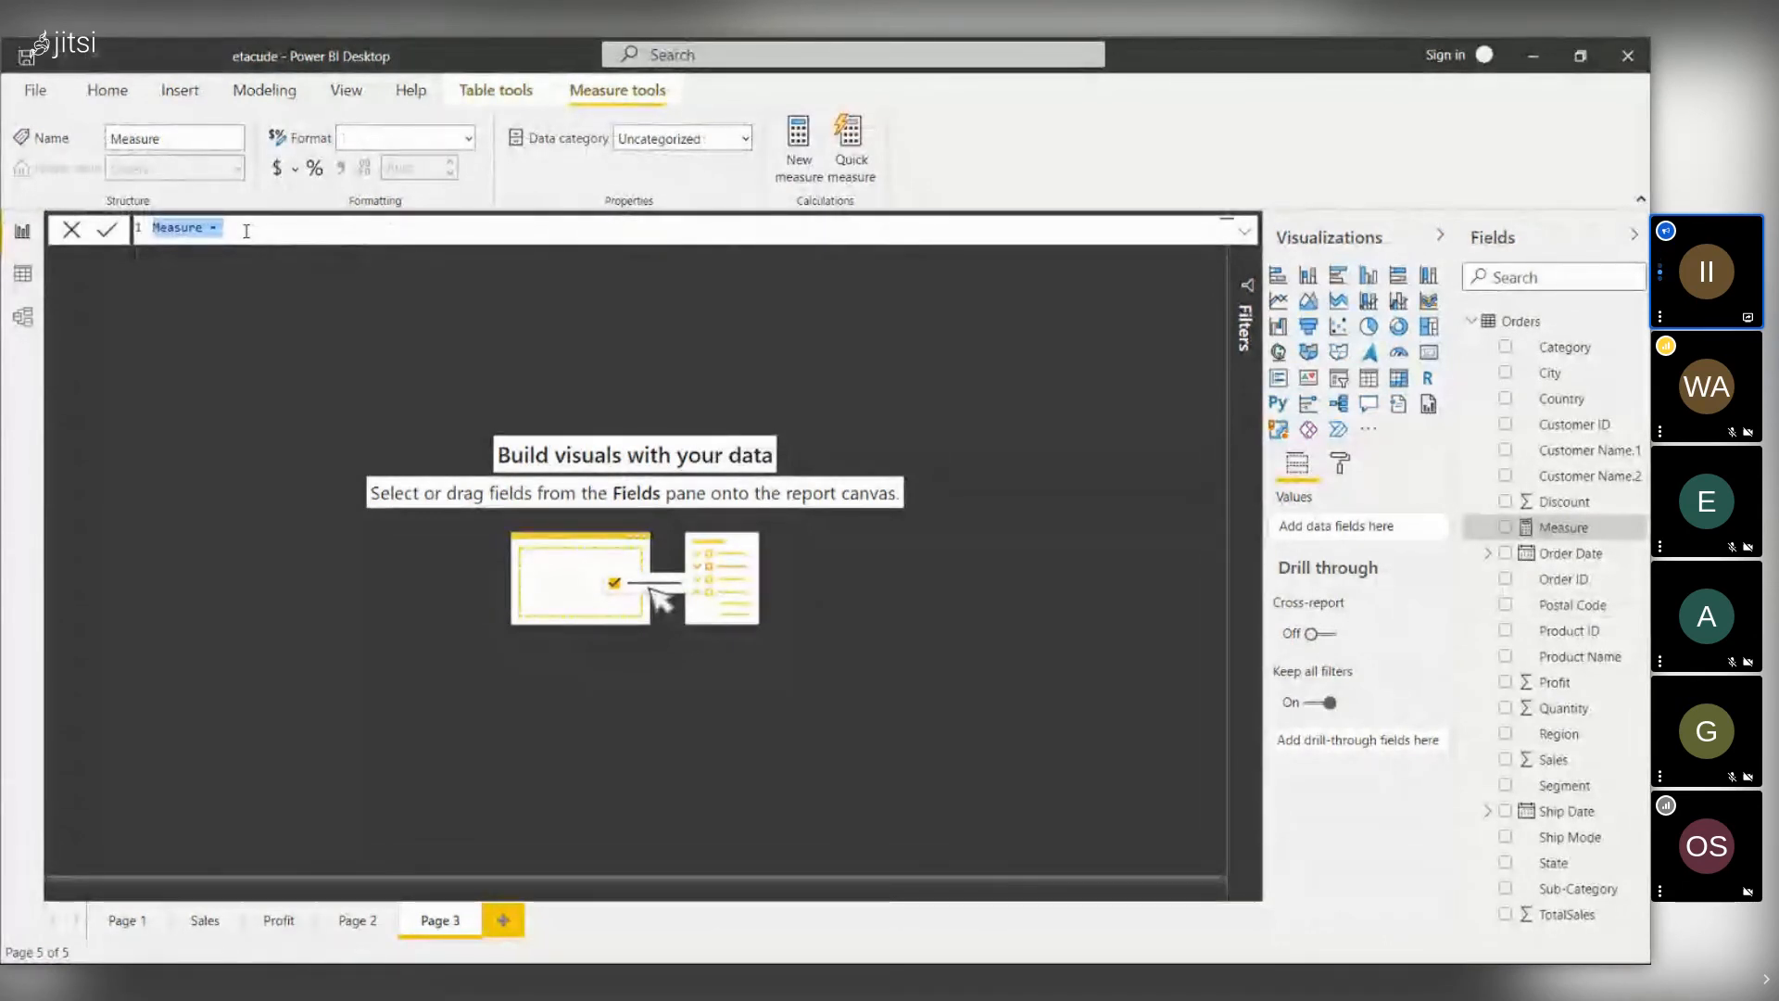
key(BackSpace)
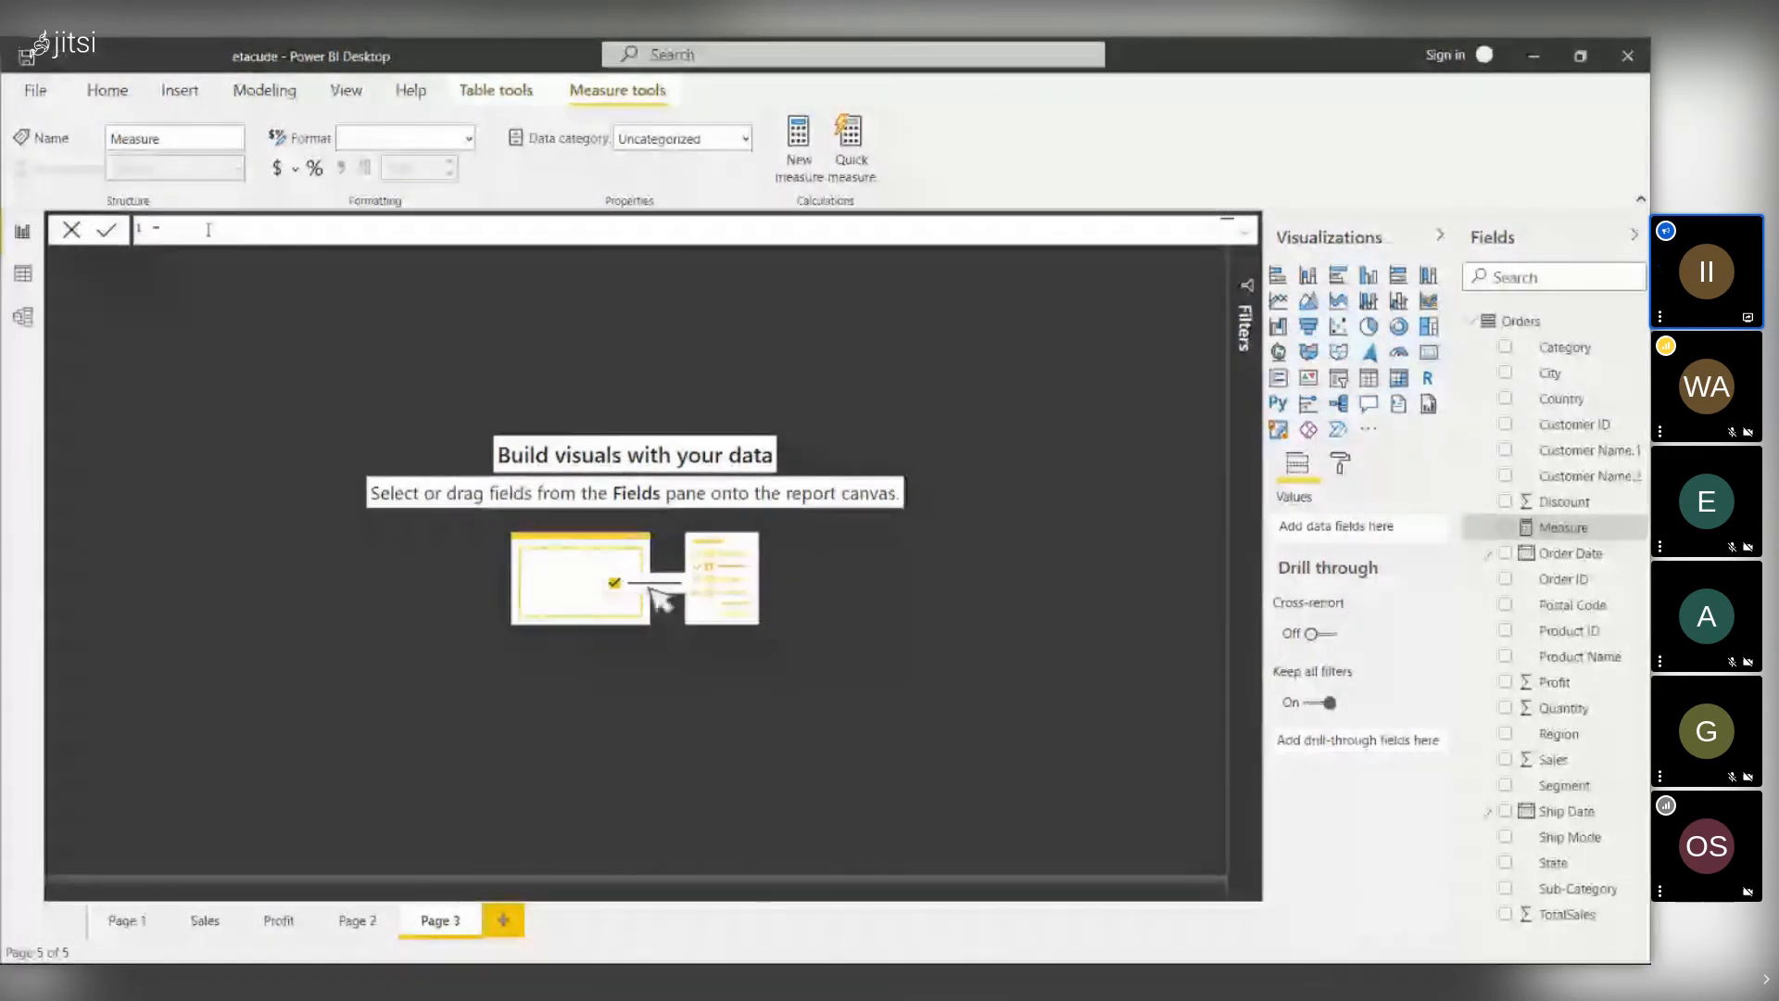
text(shi)
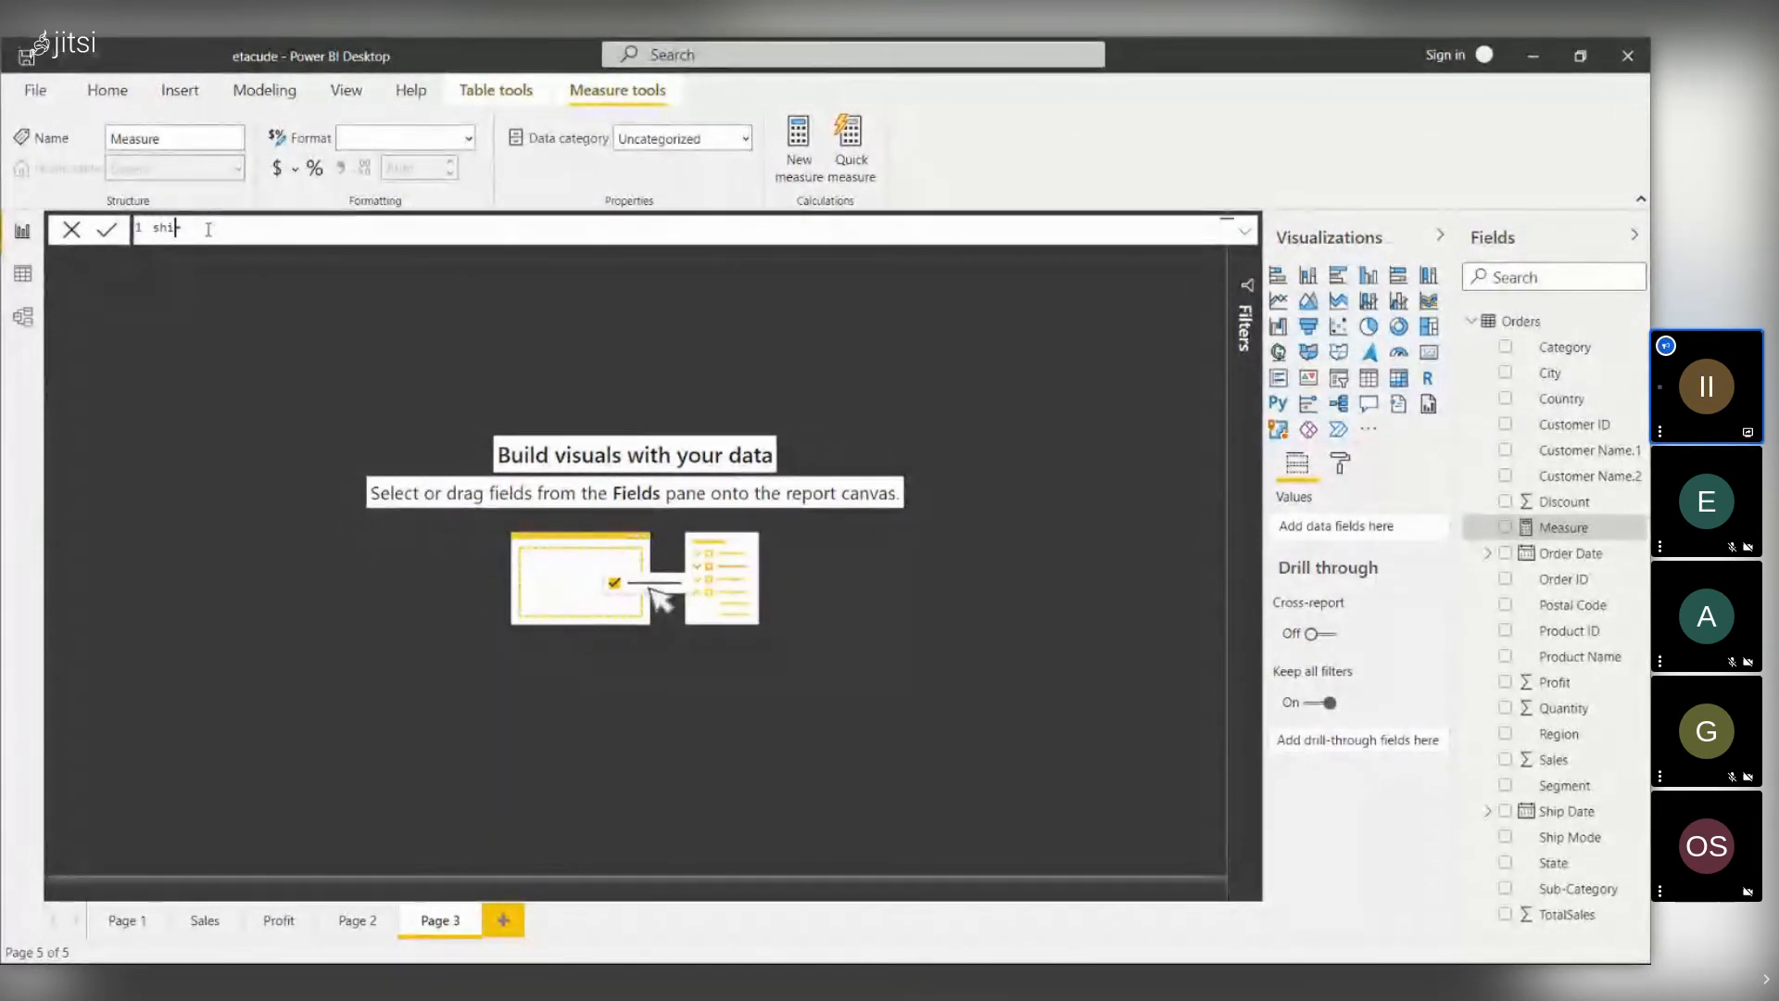
text(pping)
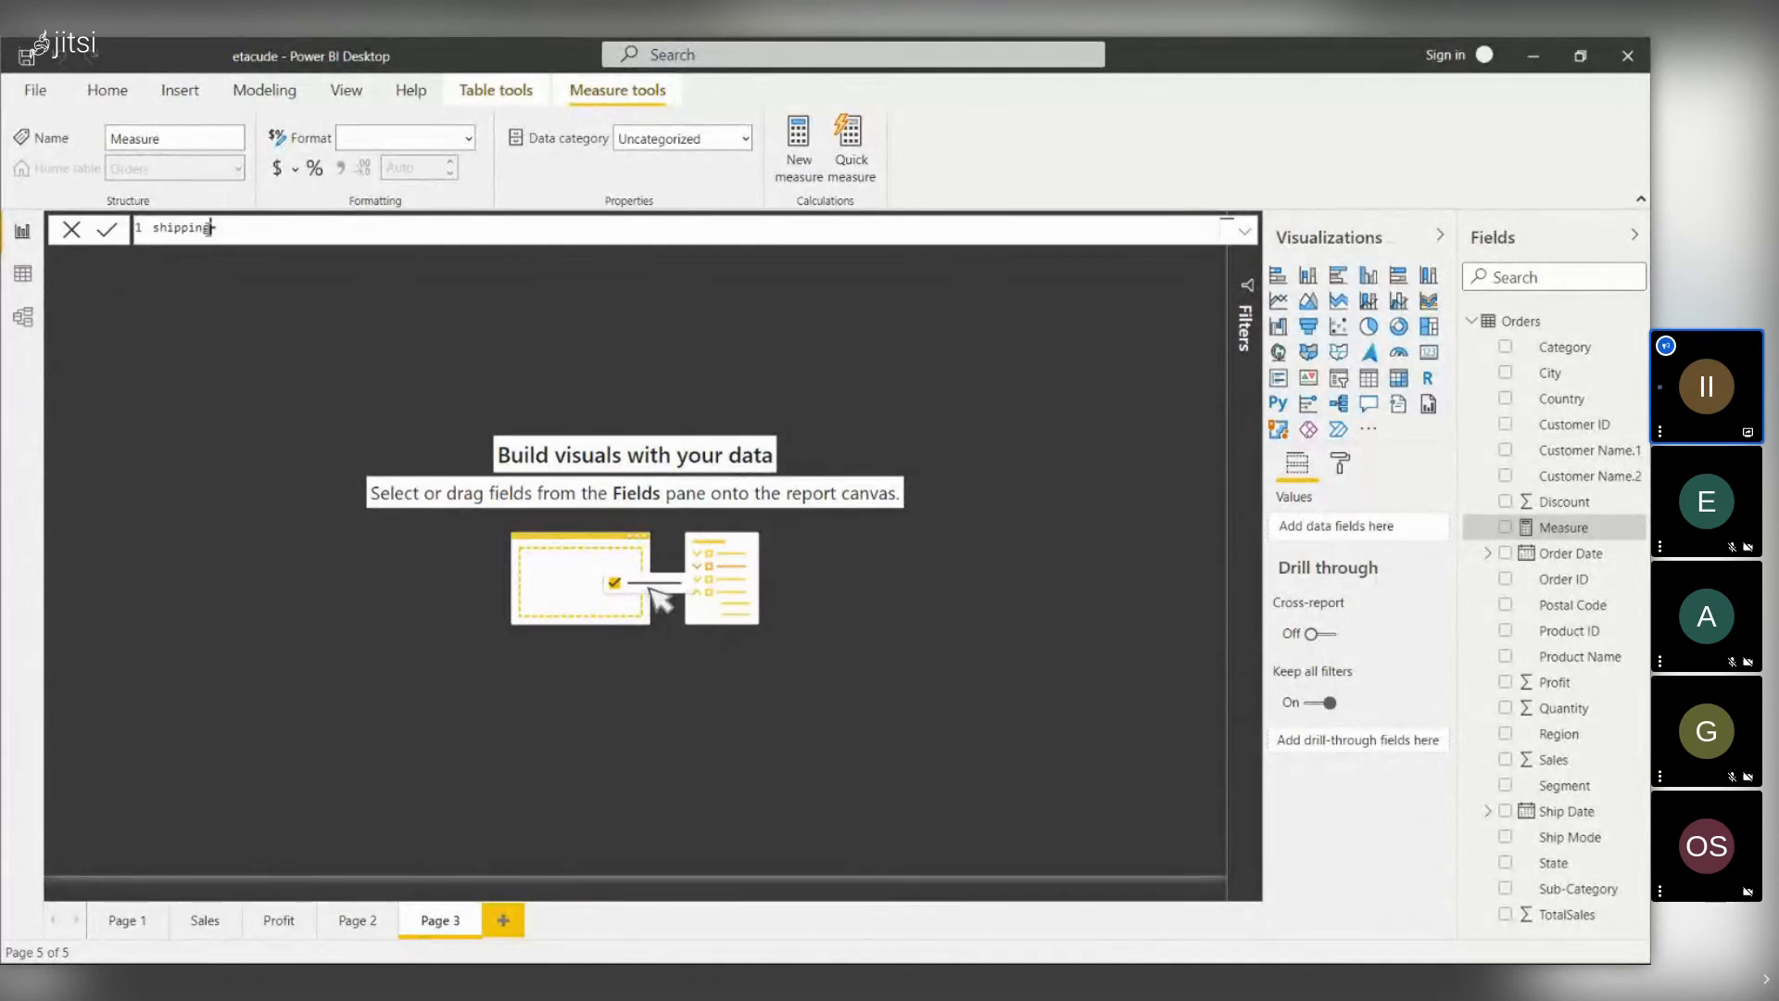
text(_latency =)
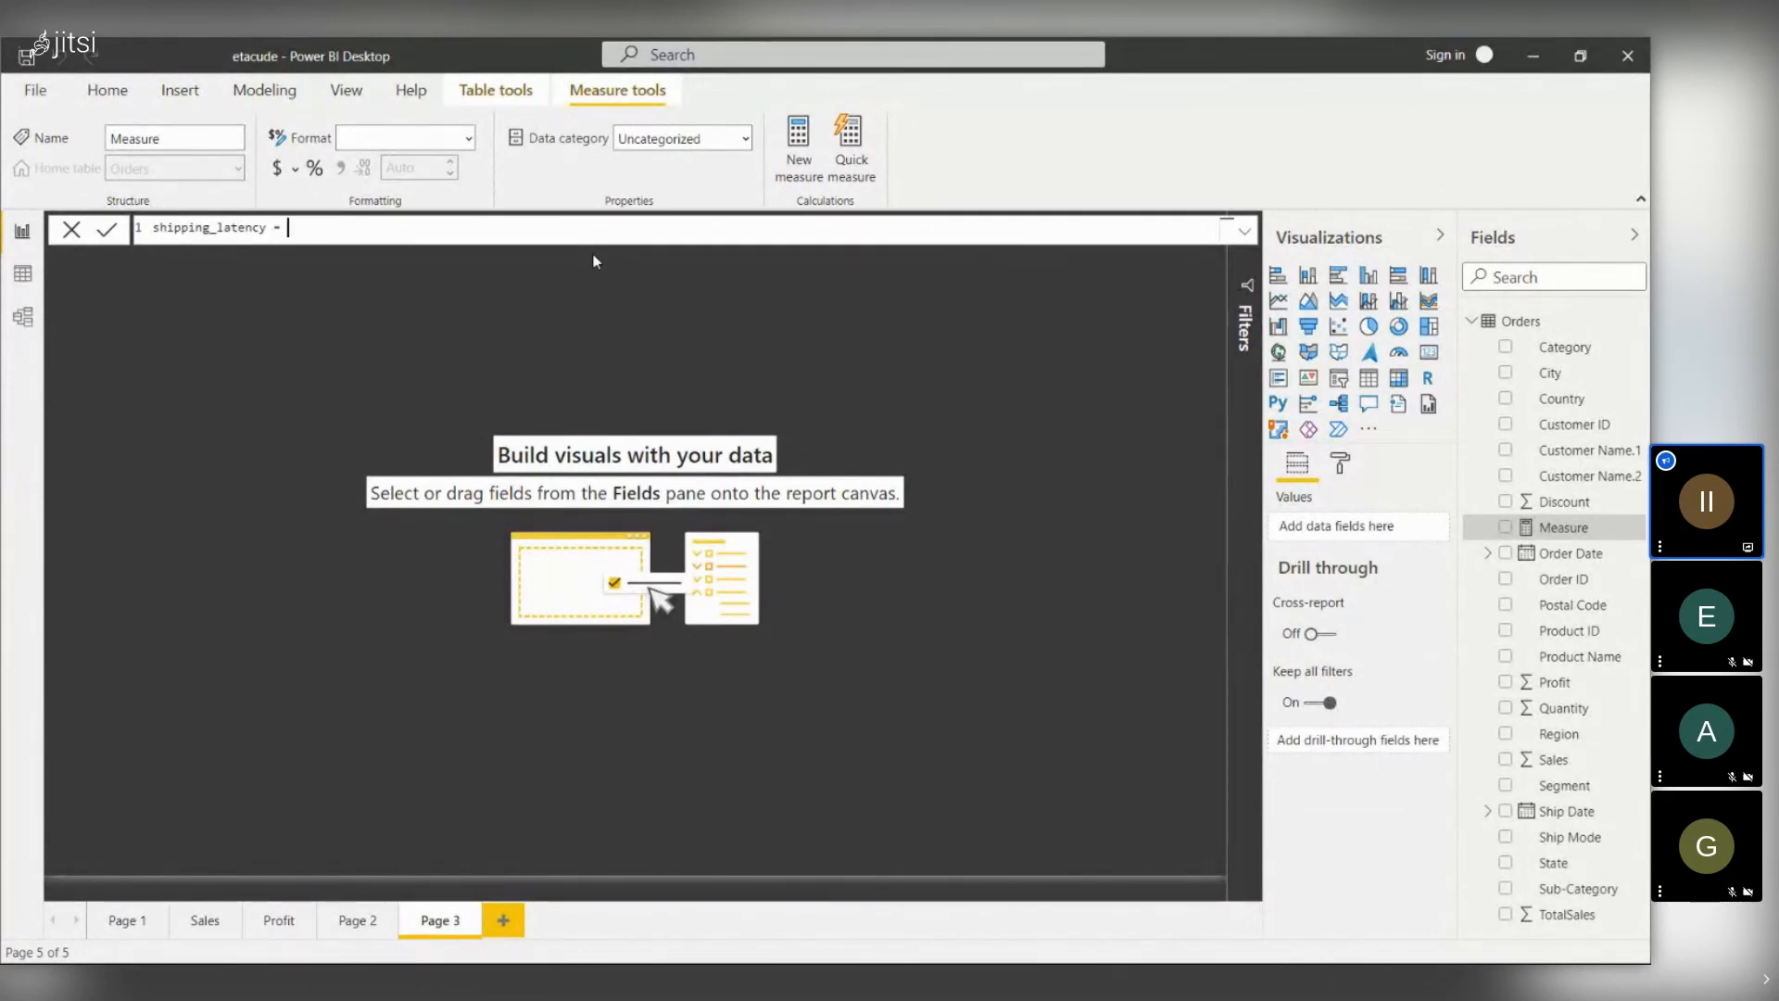
- Begin the formula as SUMX(Orders, Orders[Ship Date].[Day]
text(SUMX()
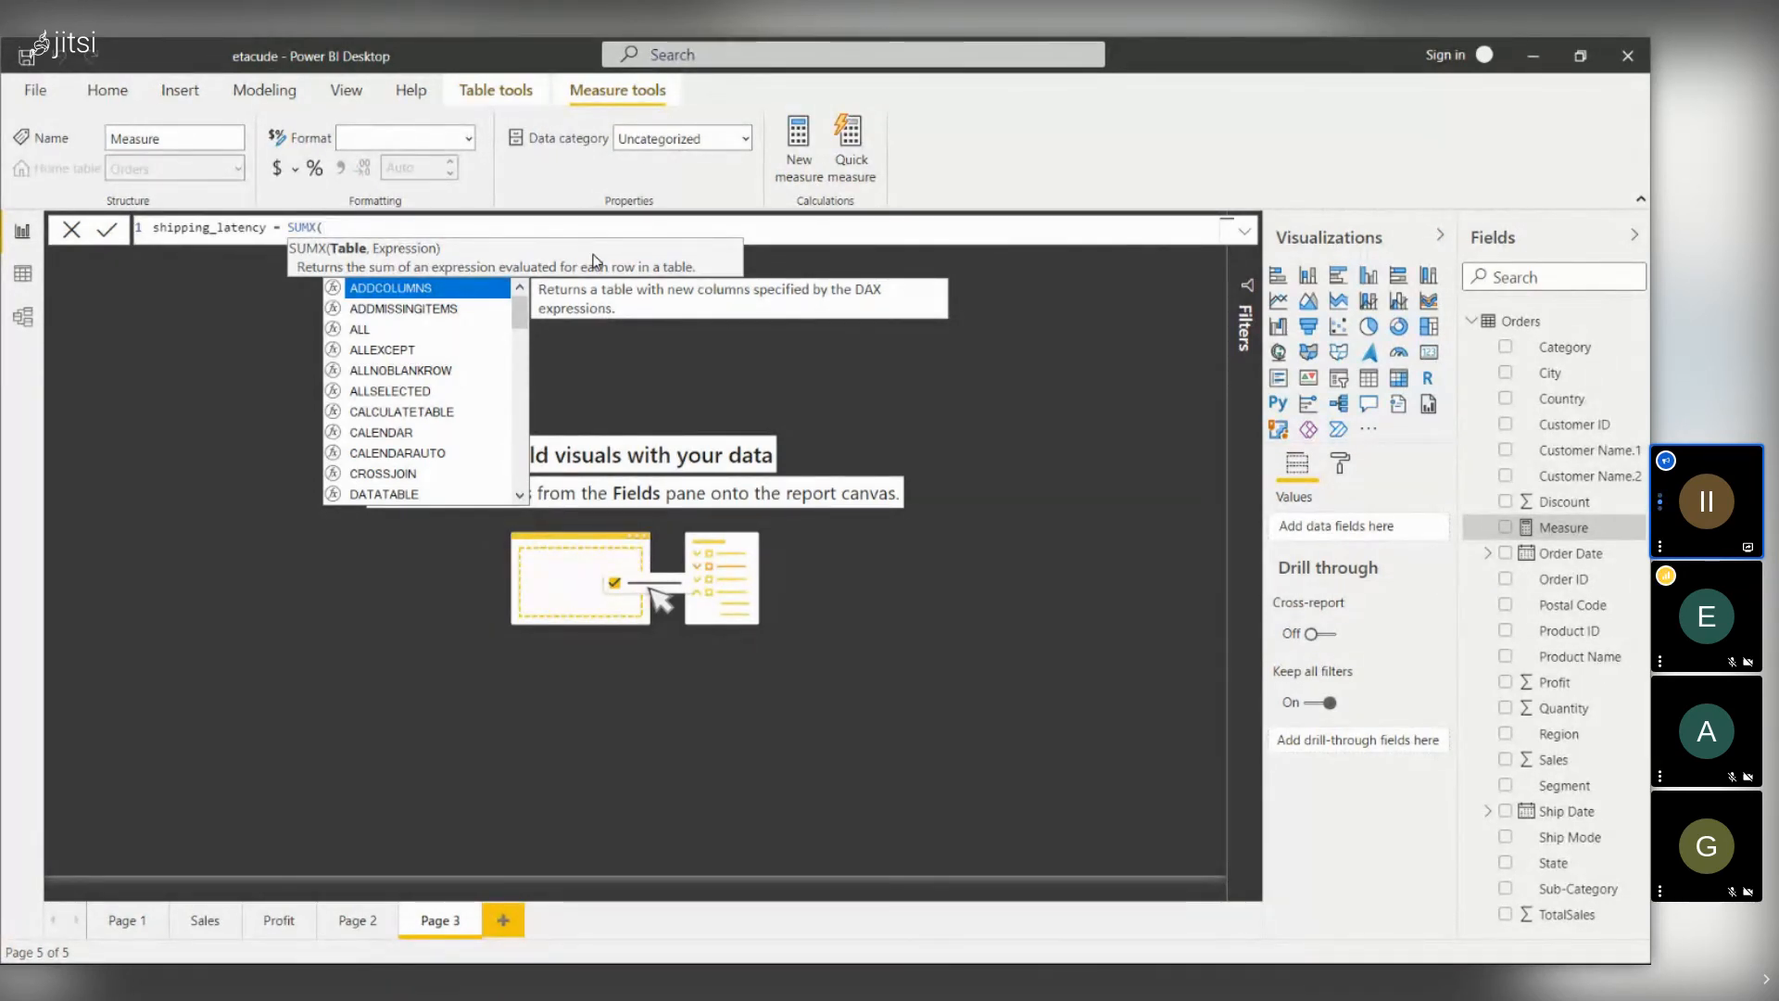
text(or)
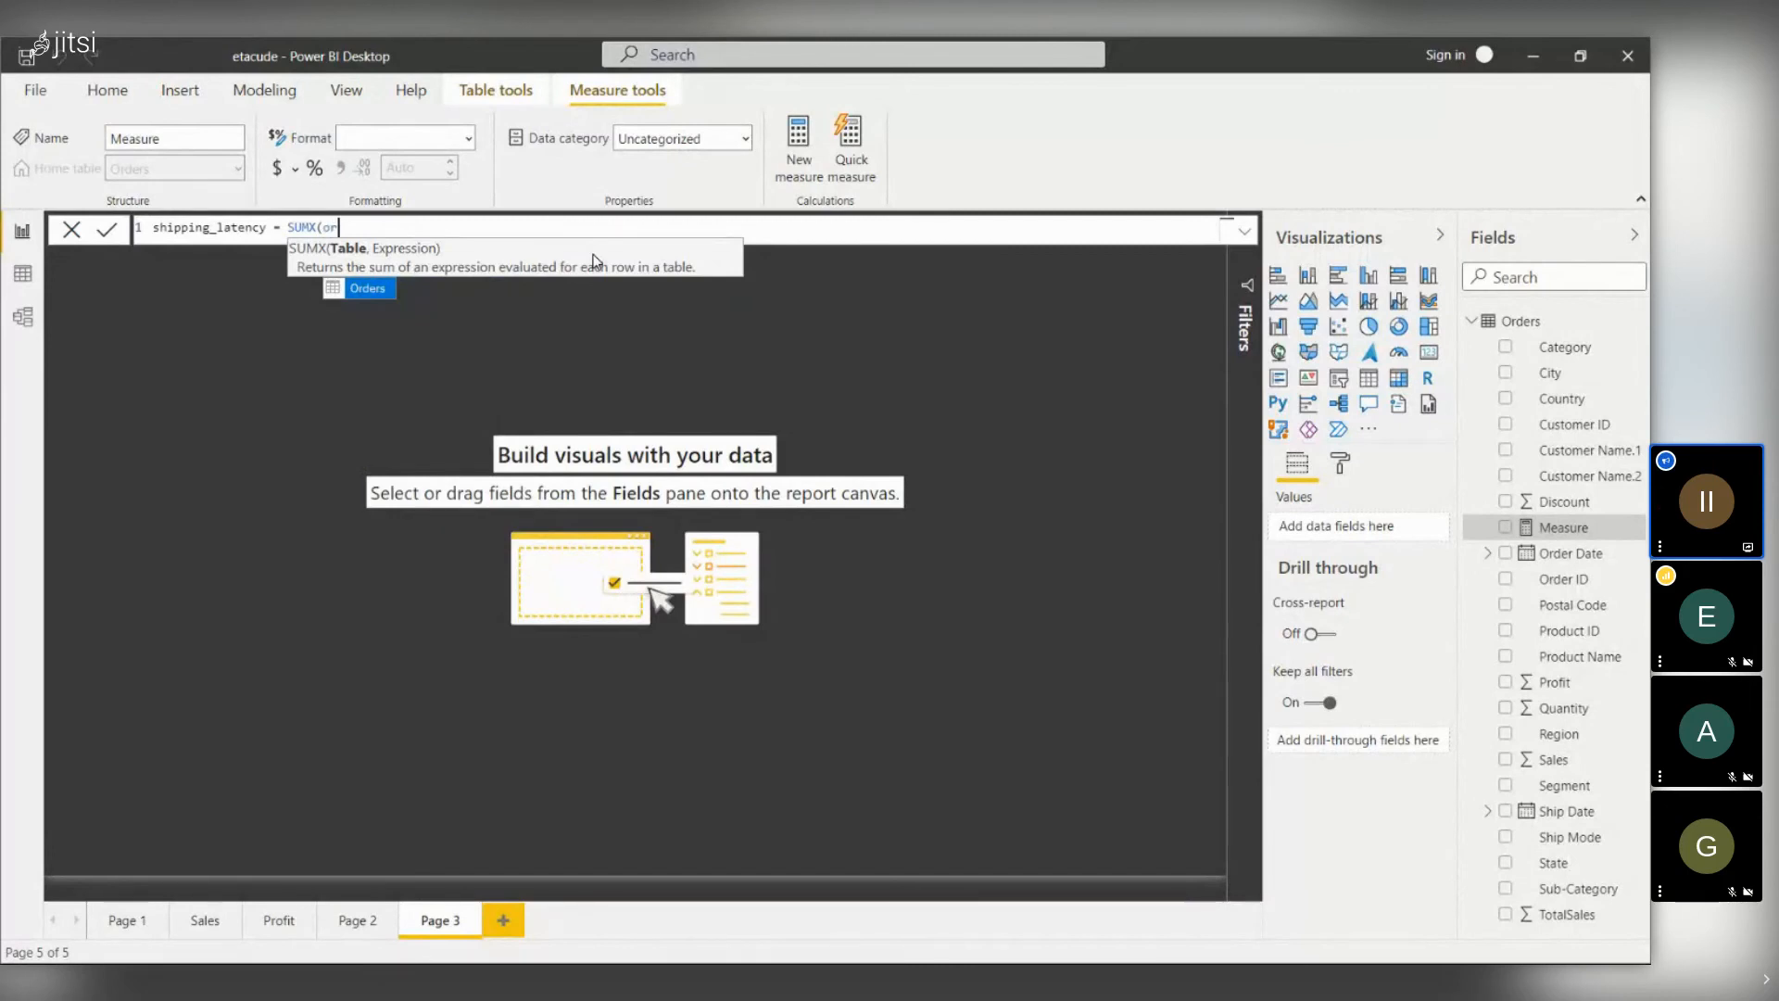
key(Tab)
text(,)
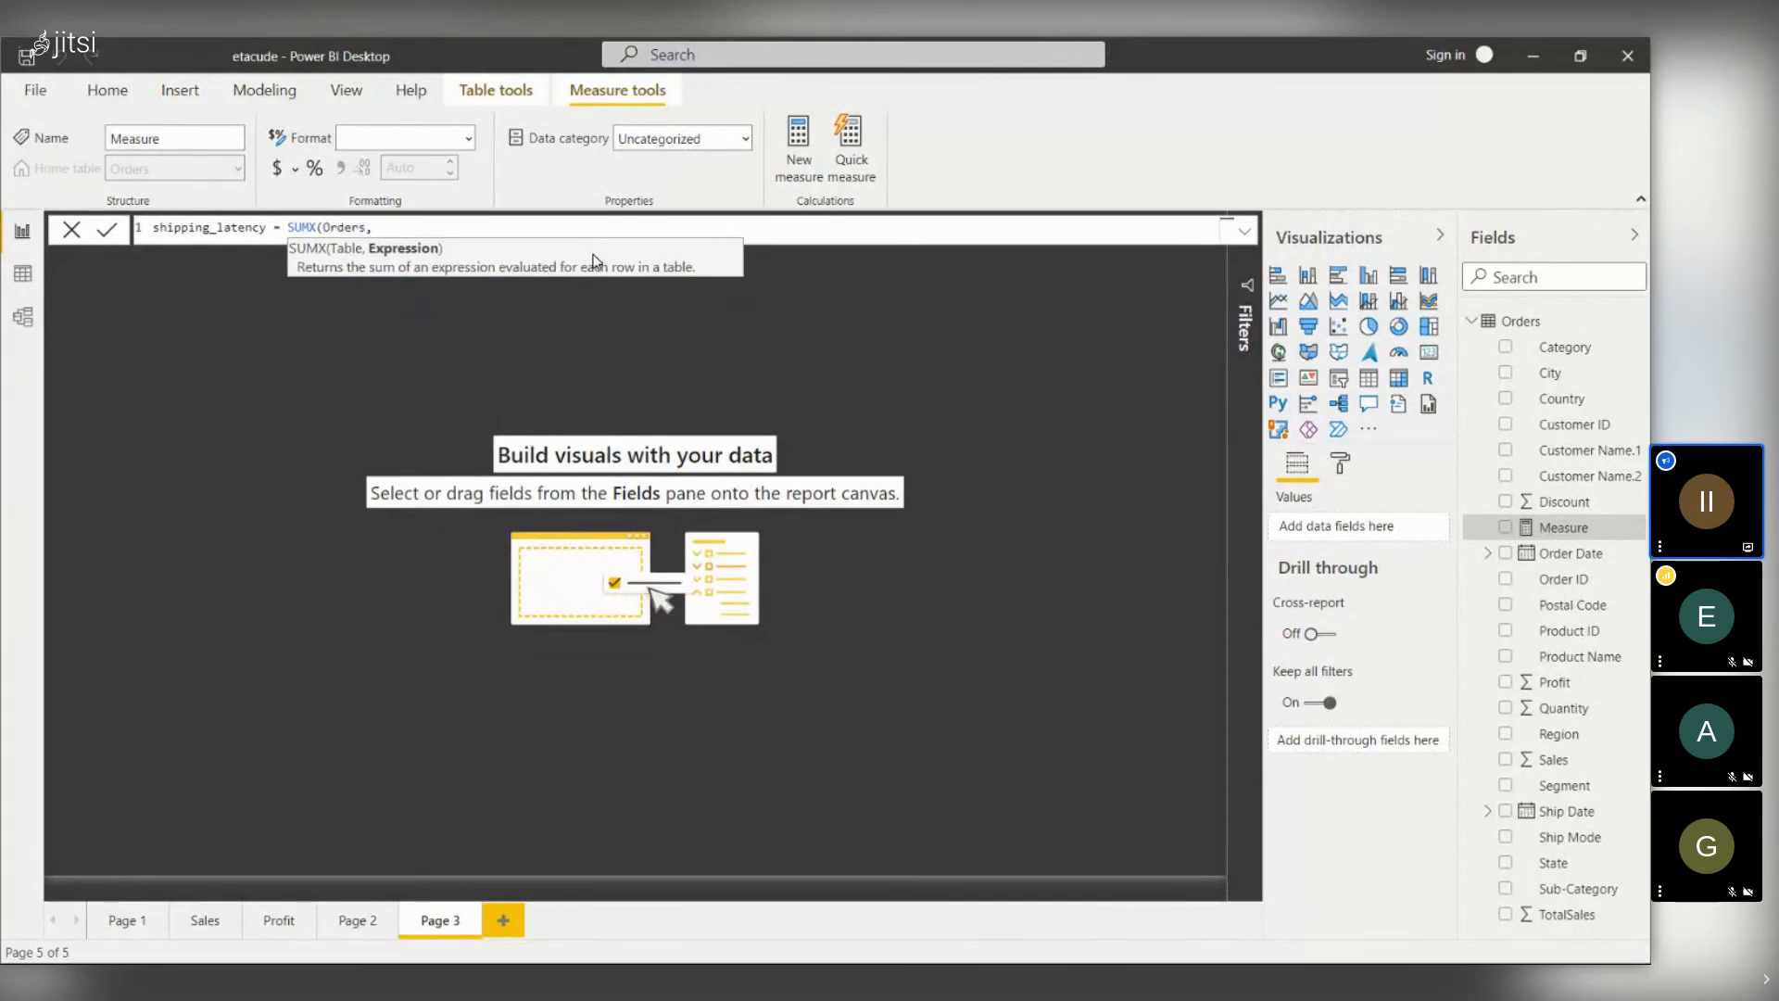
text(sh)
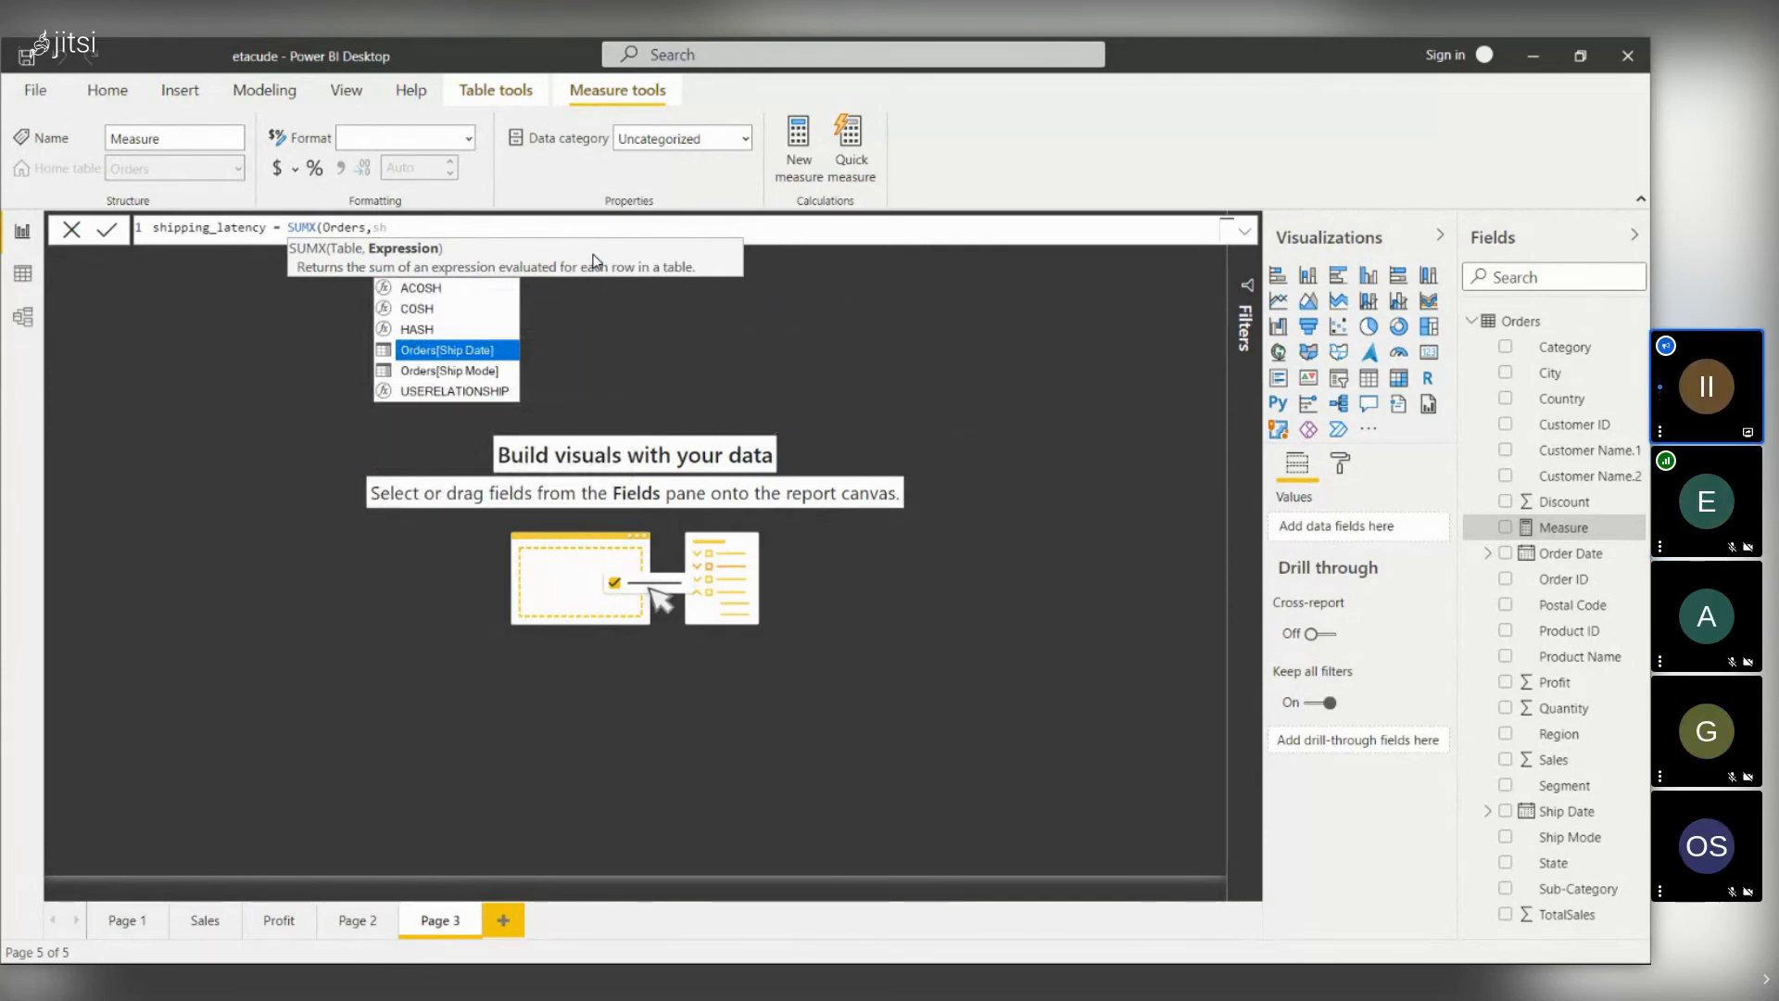
key(Tab)
text(.)
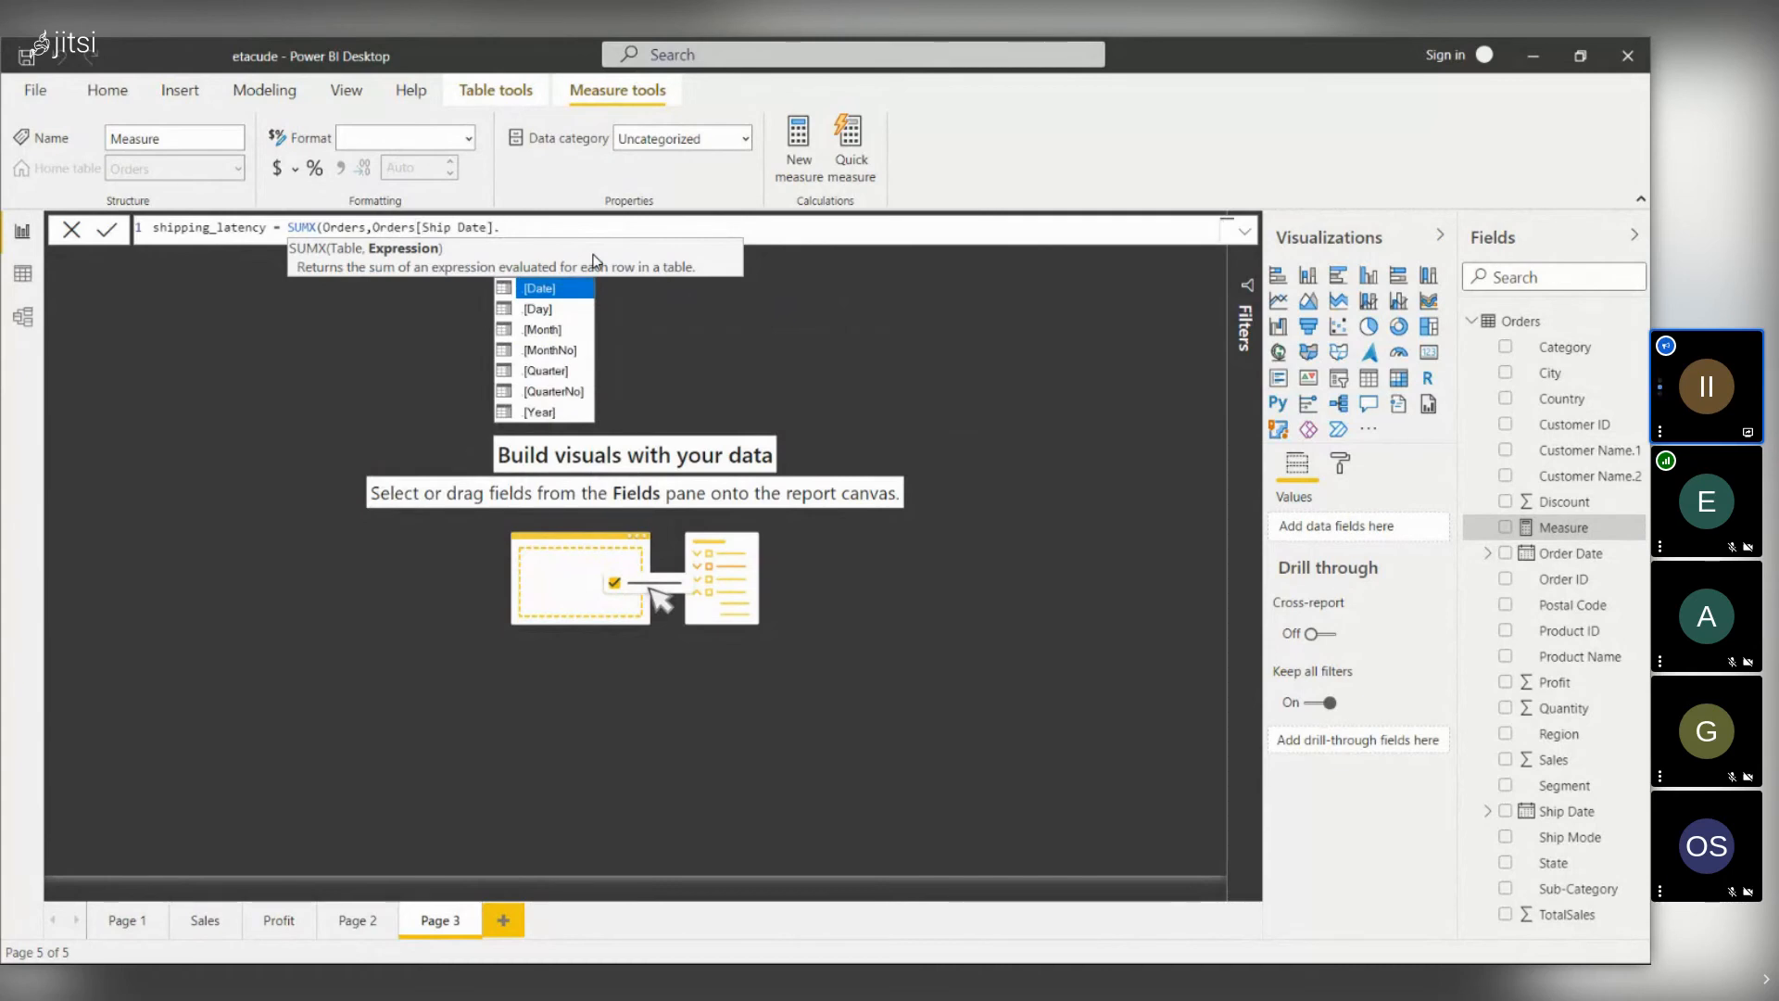
key(Down)
key(Down)
key(Down)
key(Down)
key(Down)
key(Down)
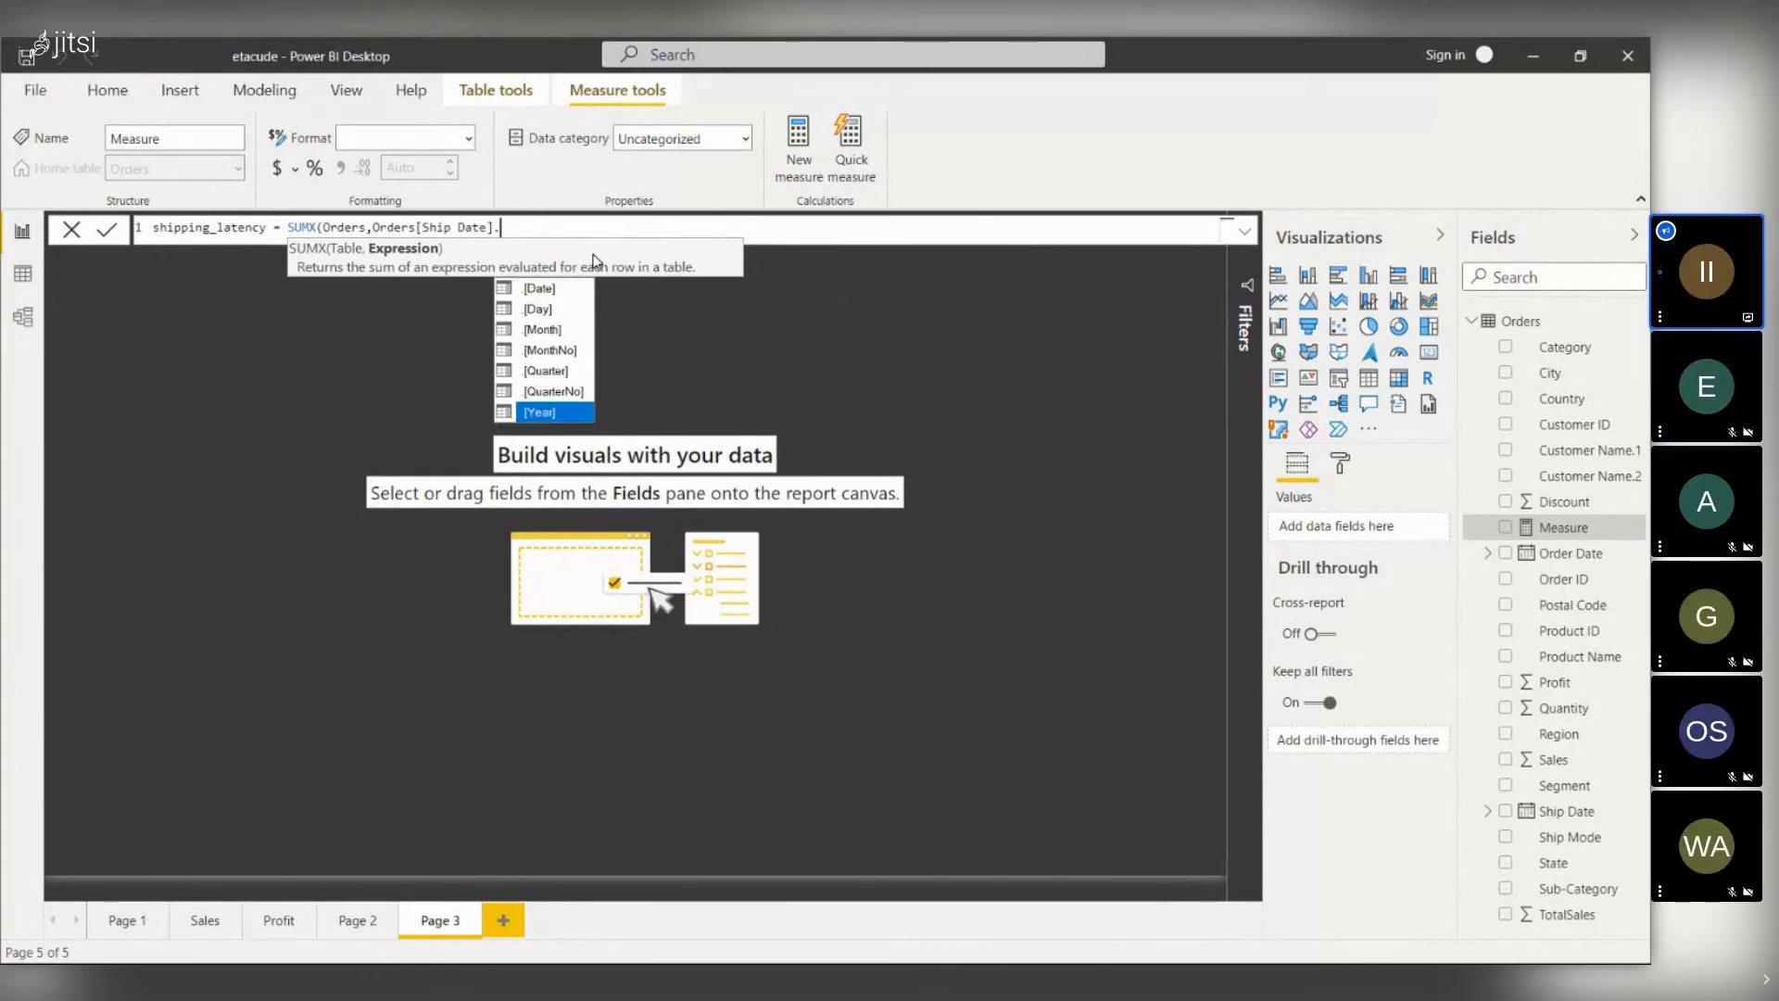
key(Up)
key(Up)
key(Up)
key(Up)
key(Up)
key(Tab)
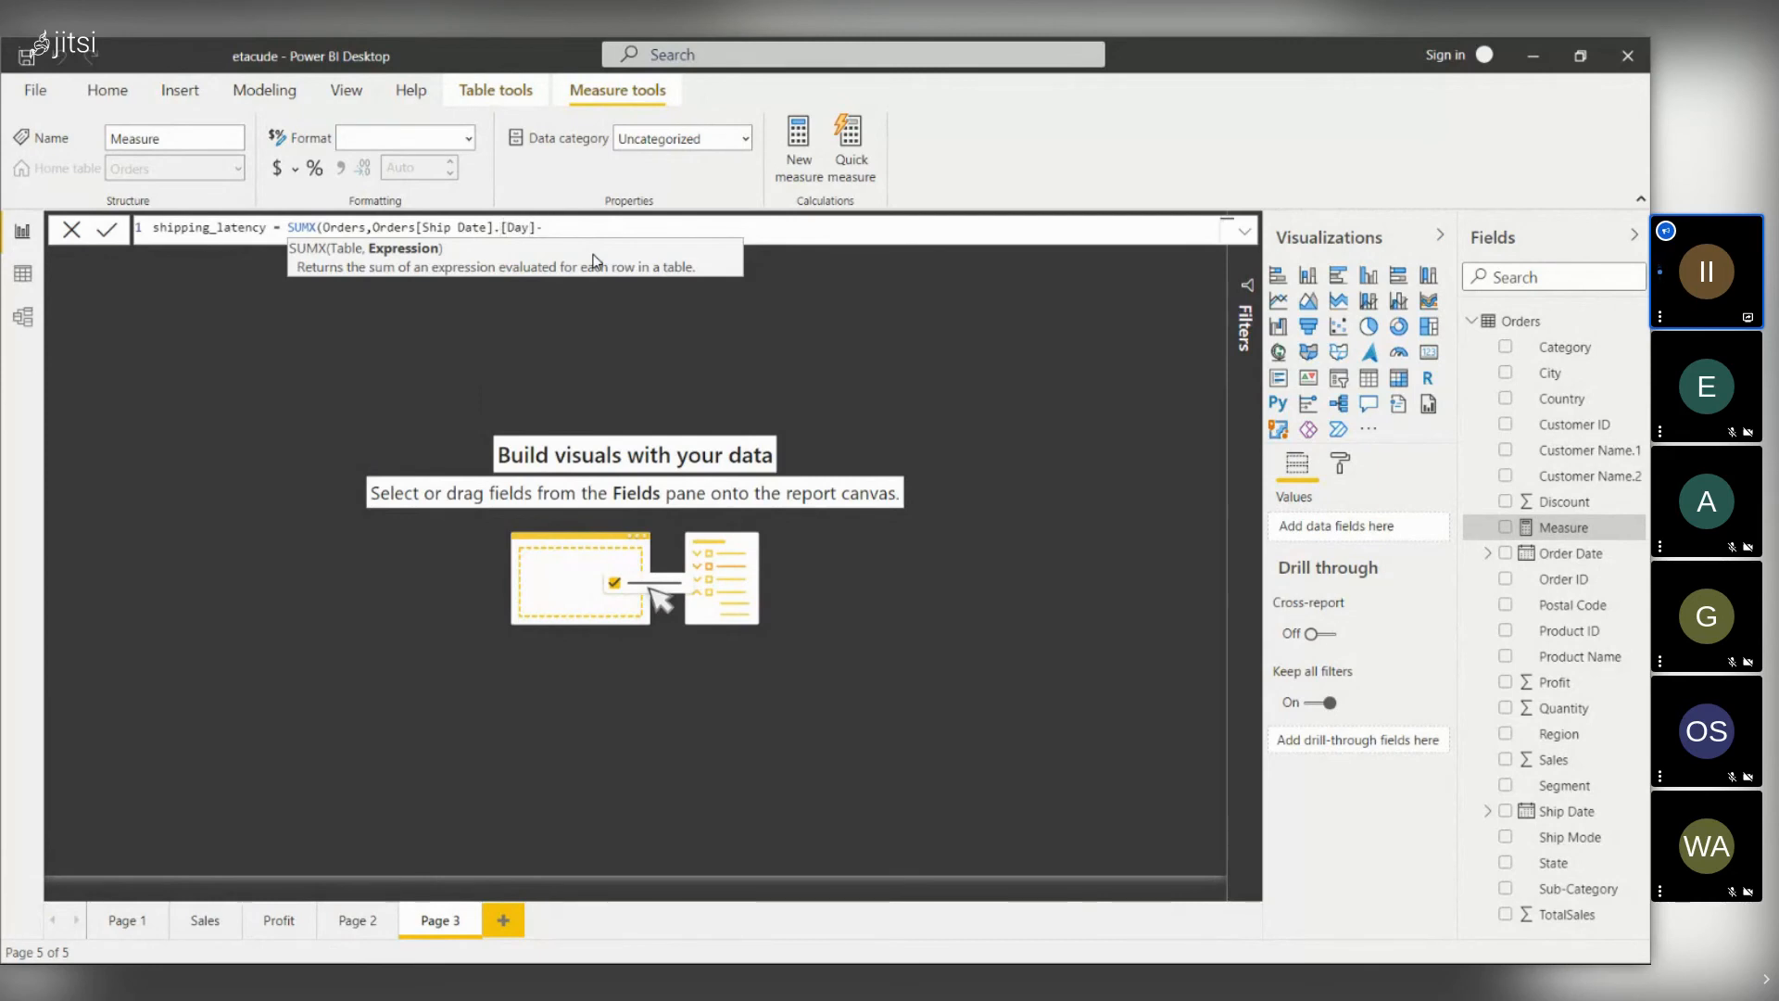
- Subtract Orders[Order Date].[Day], close the SUMX parenthesis and commit the measure
text(-order)
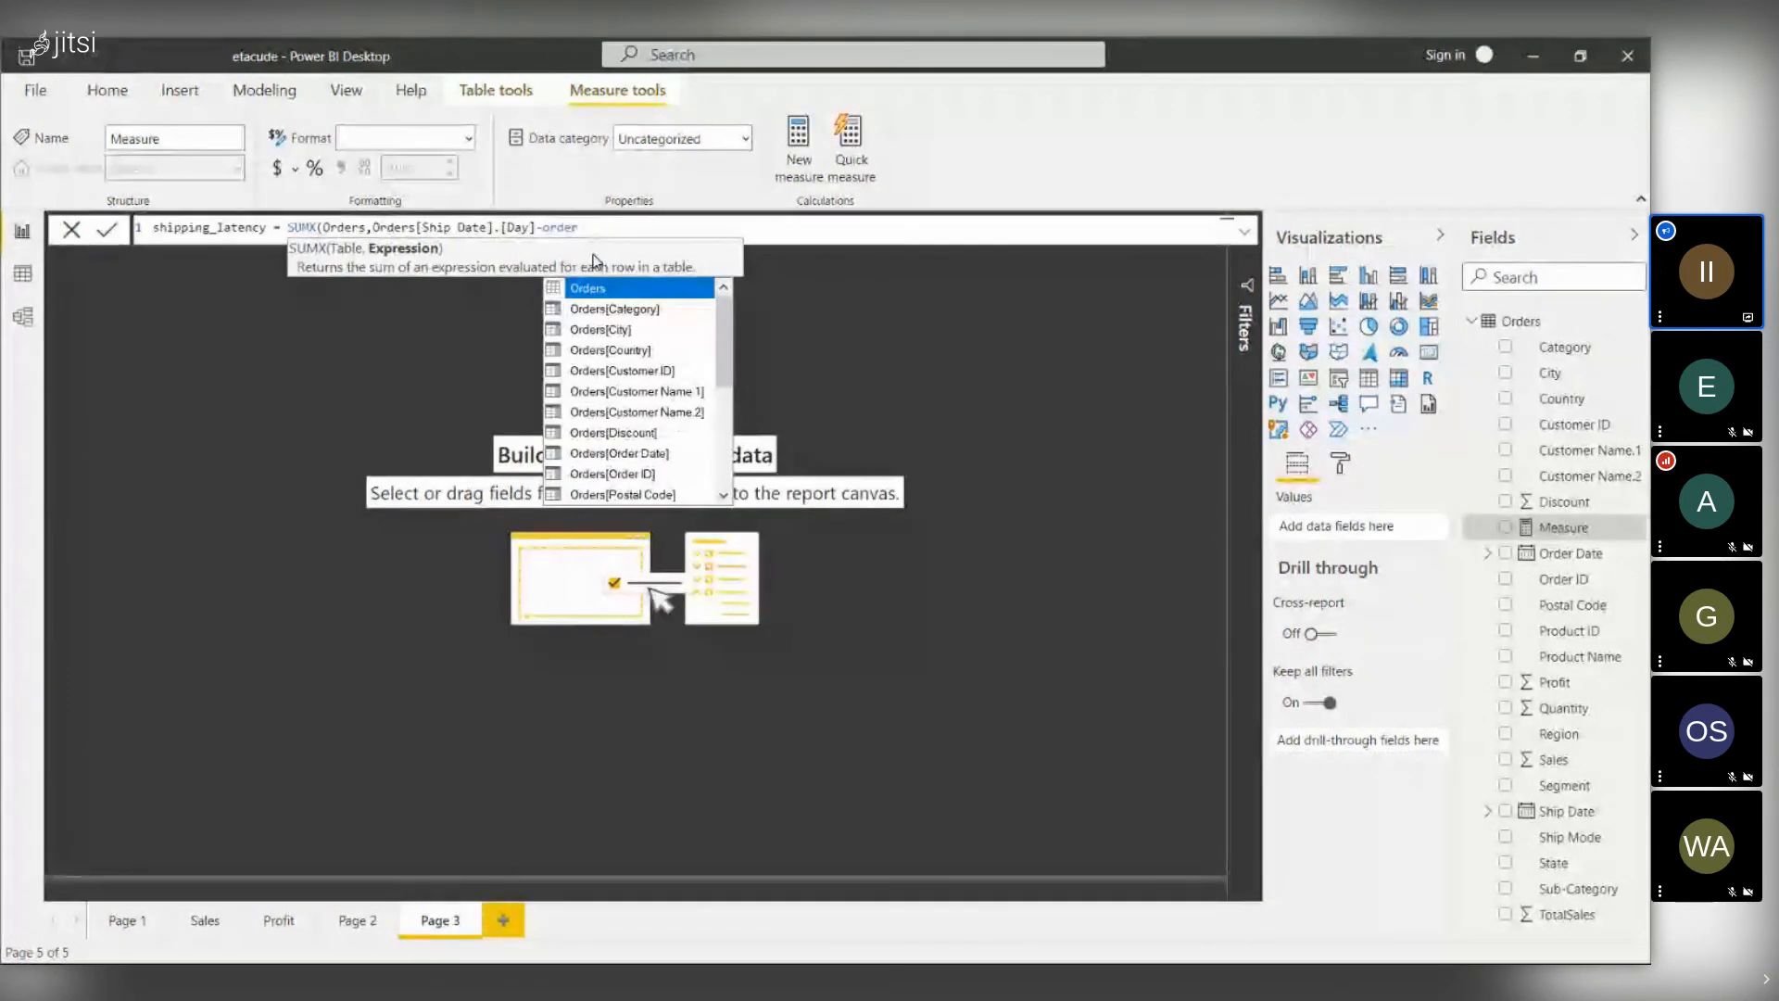
key(Down)
key(Down)
key(Down)
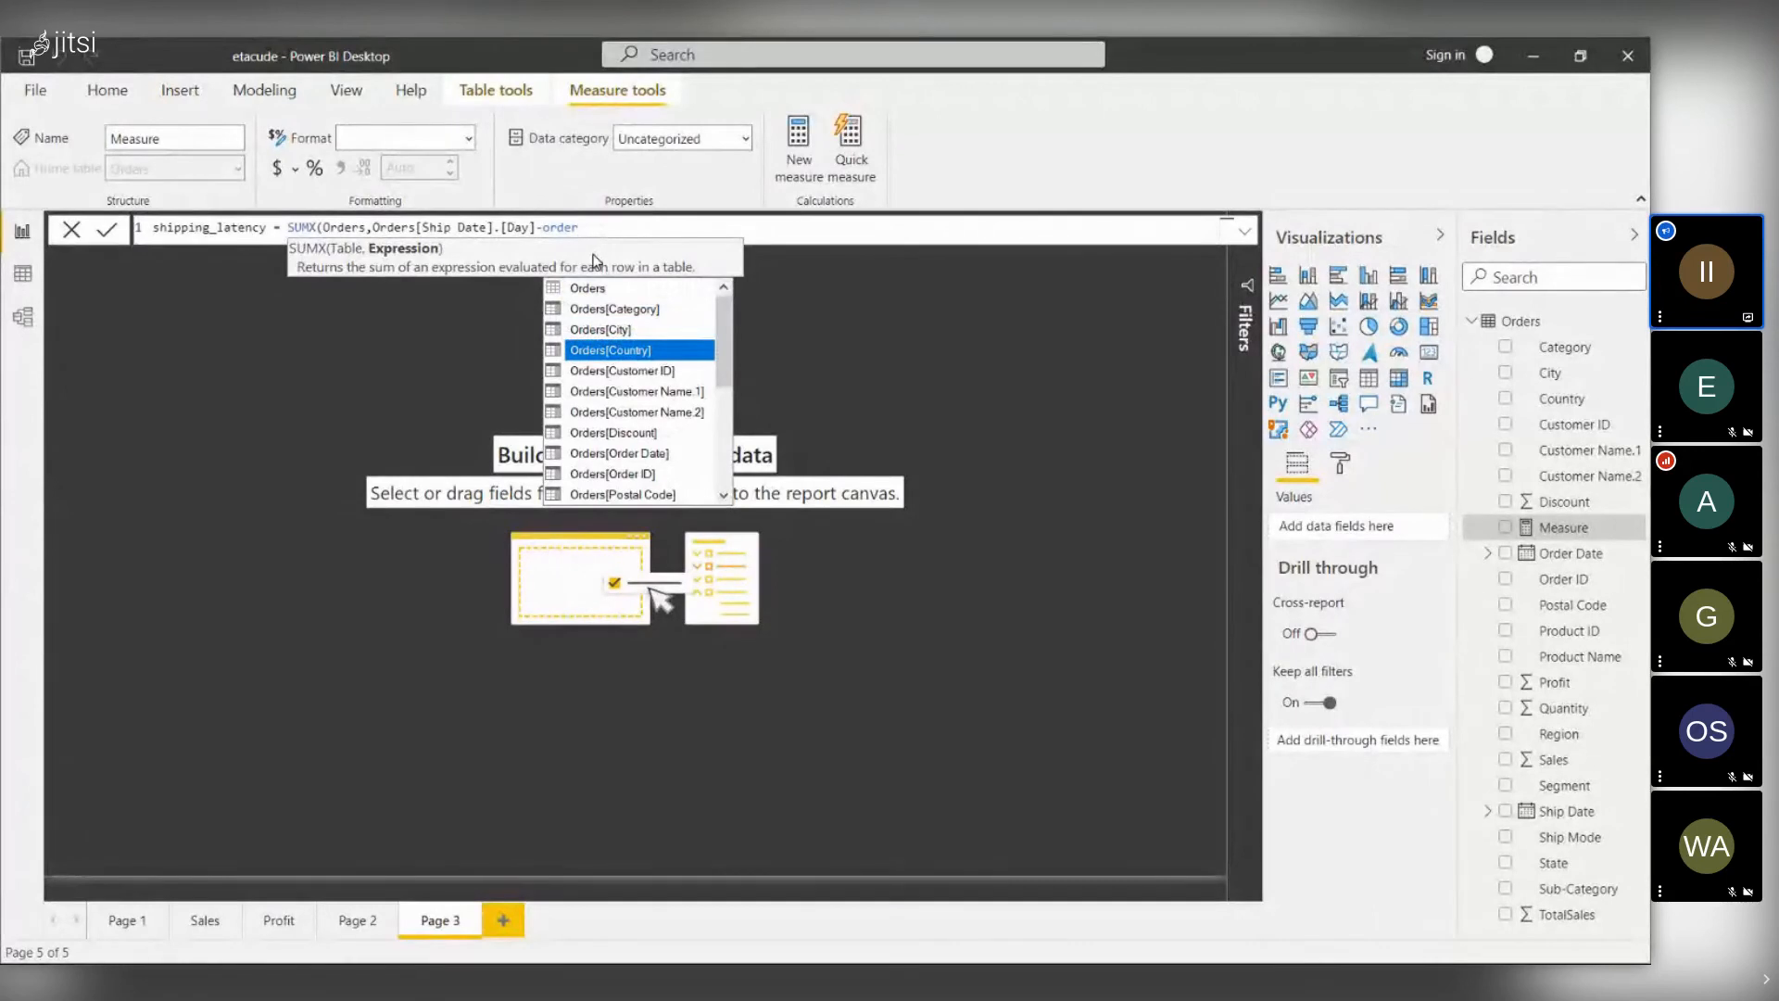
key(Down)
key(Down)
key(Down)
key(Down)
key(Up)
key(Up)
key(Up)
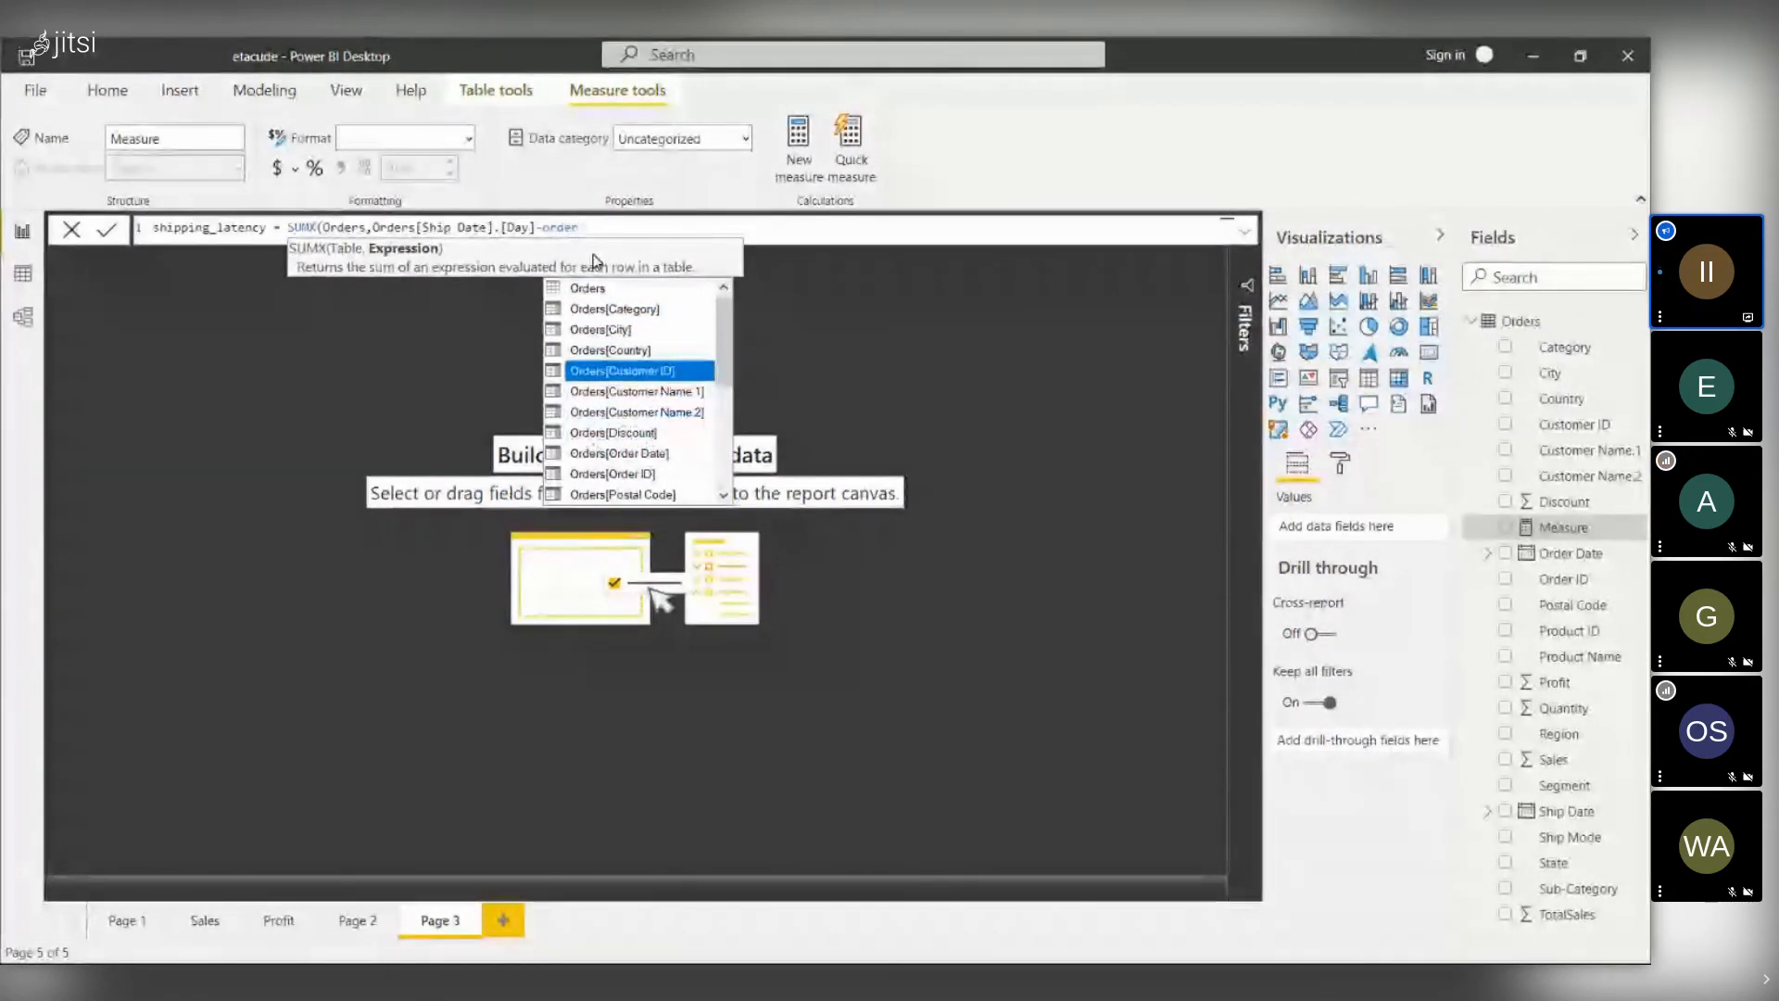
key(Up)
key(Down)
key(Down)
key(Down)
key(Down)
key(Down)
key(Down)
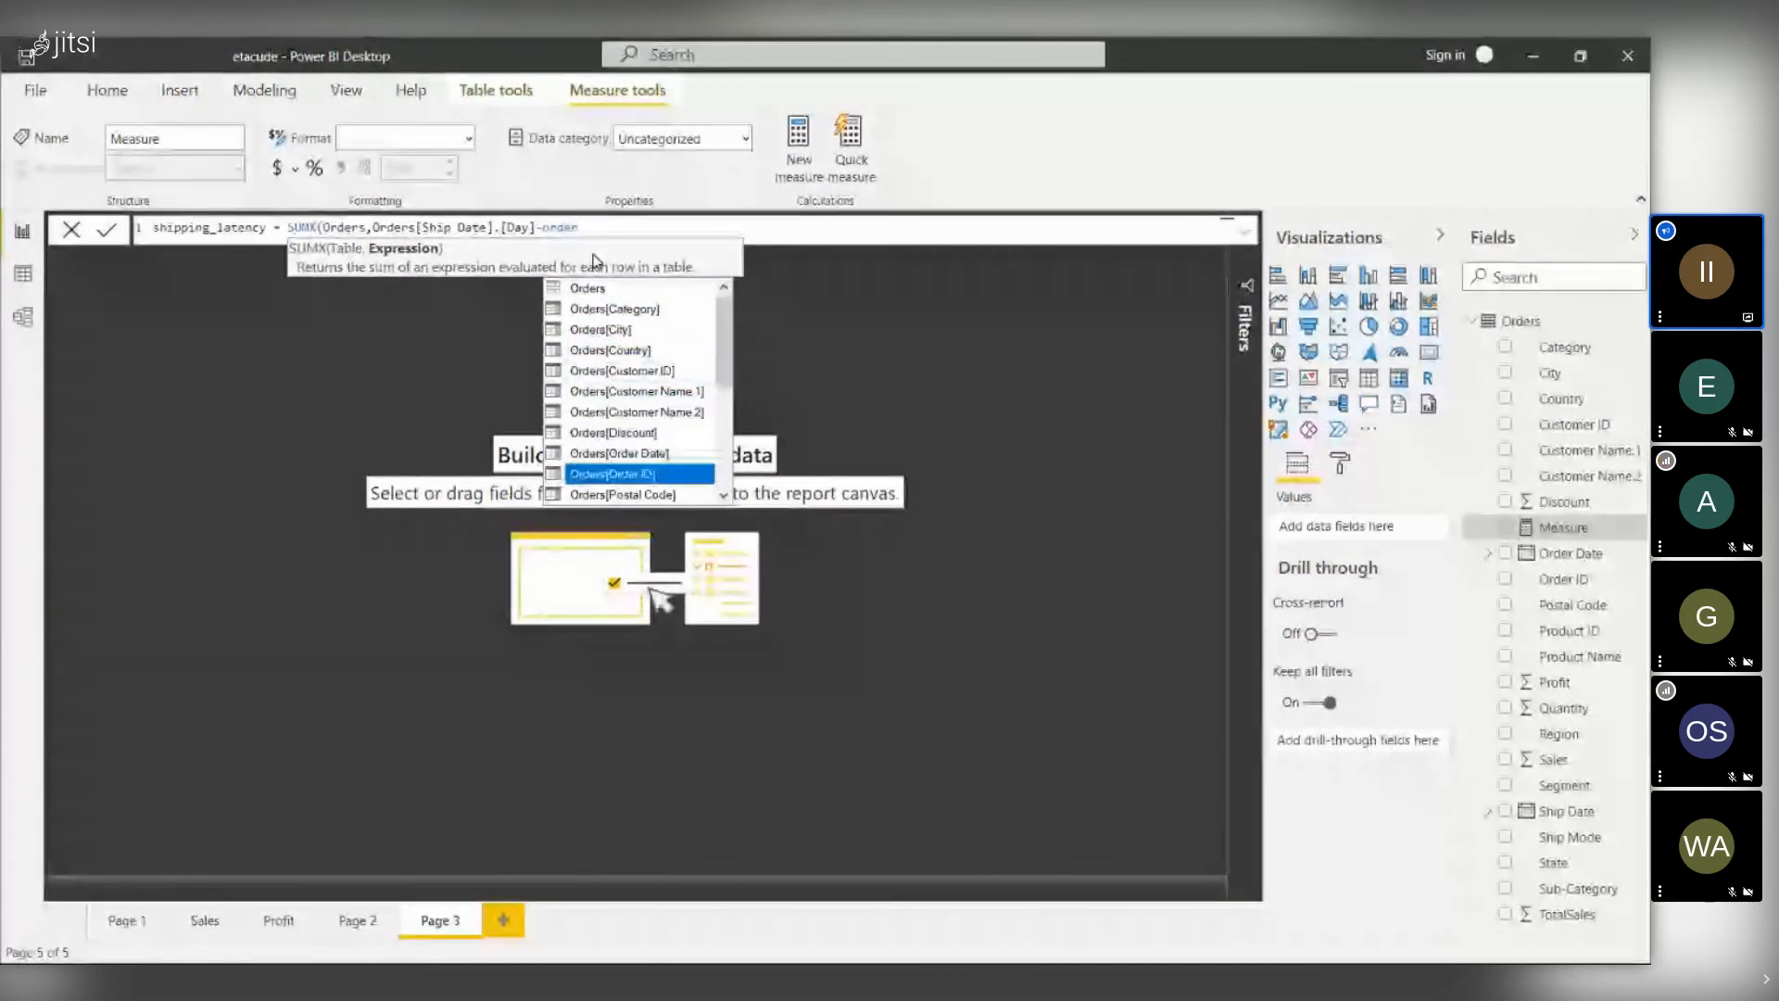
key(Down)
key(Down)
key(Up)
key(Up)
key(Up)
key(Tab)
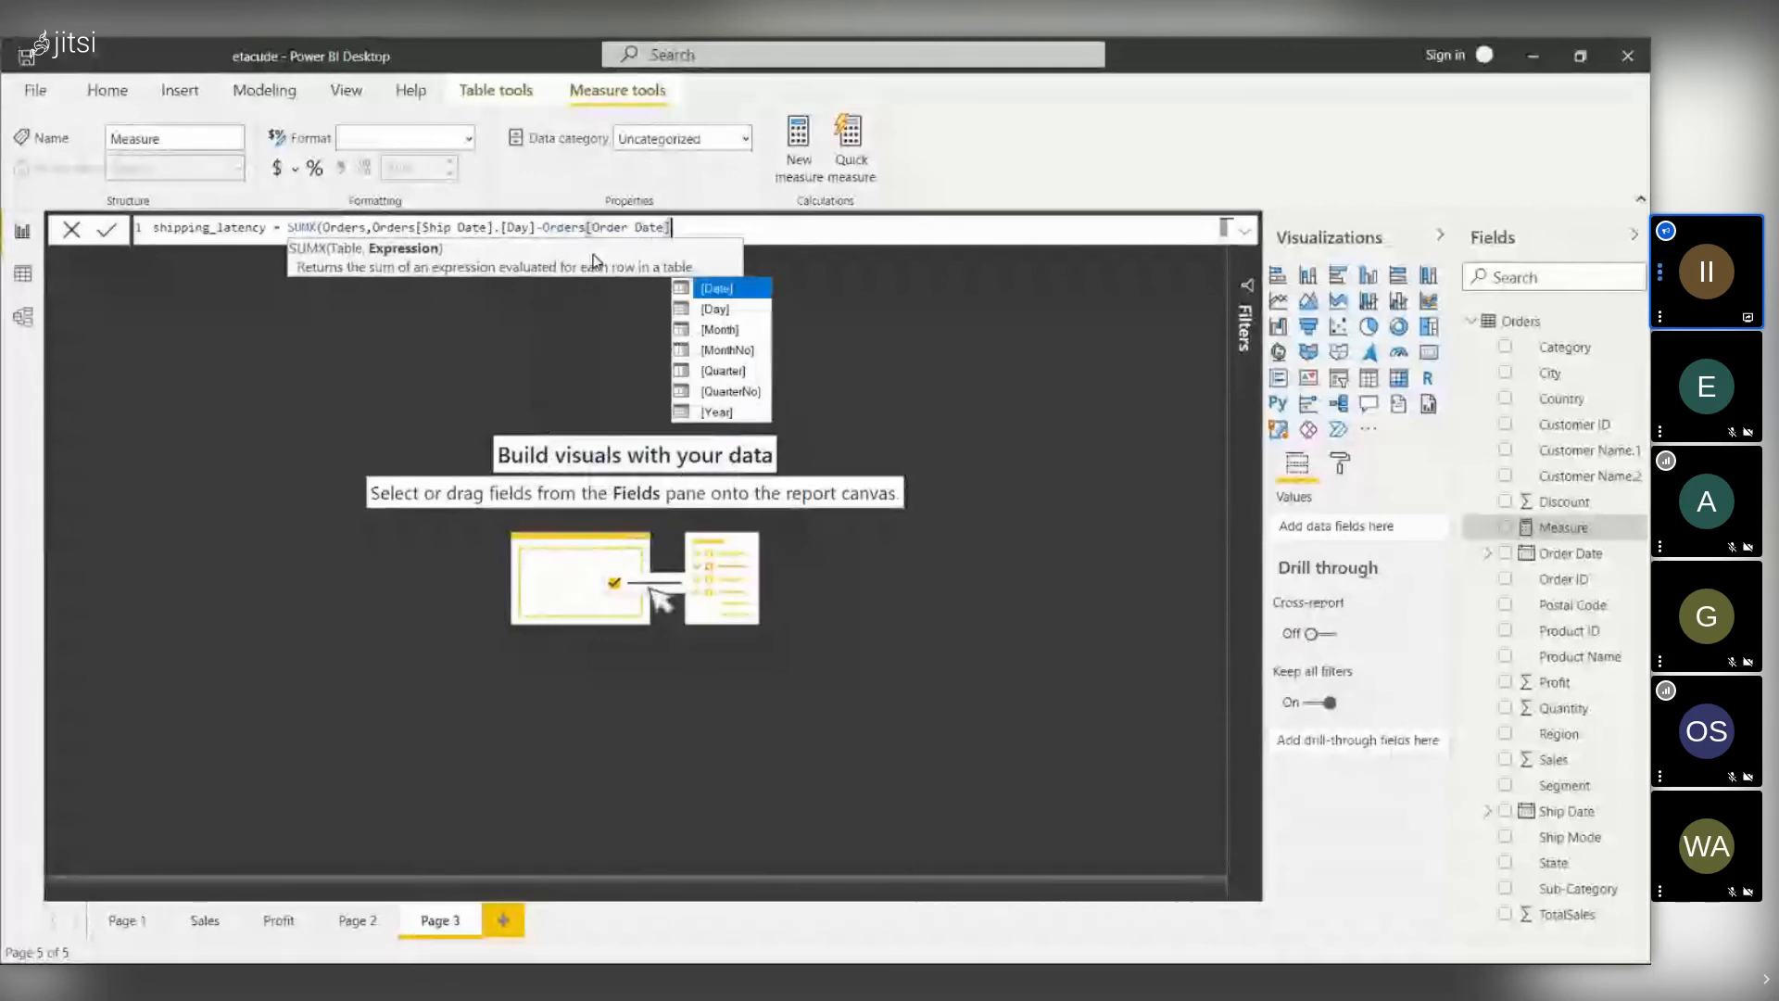
text(.)
key(Down)
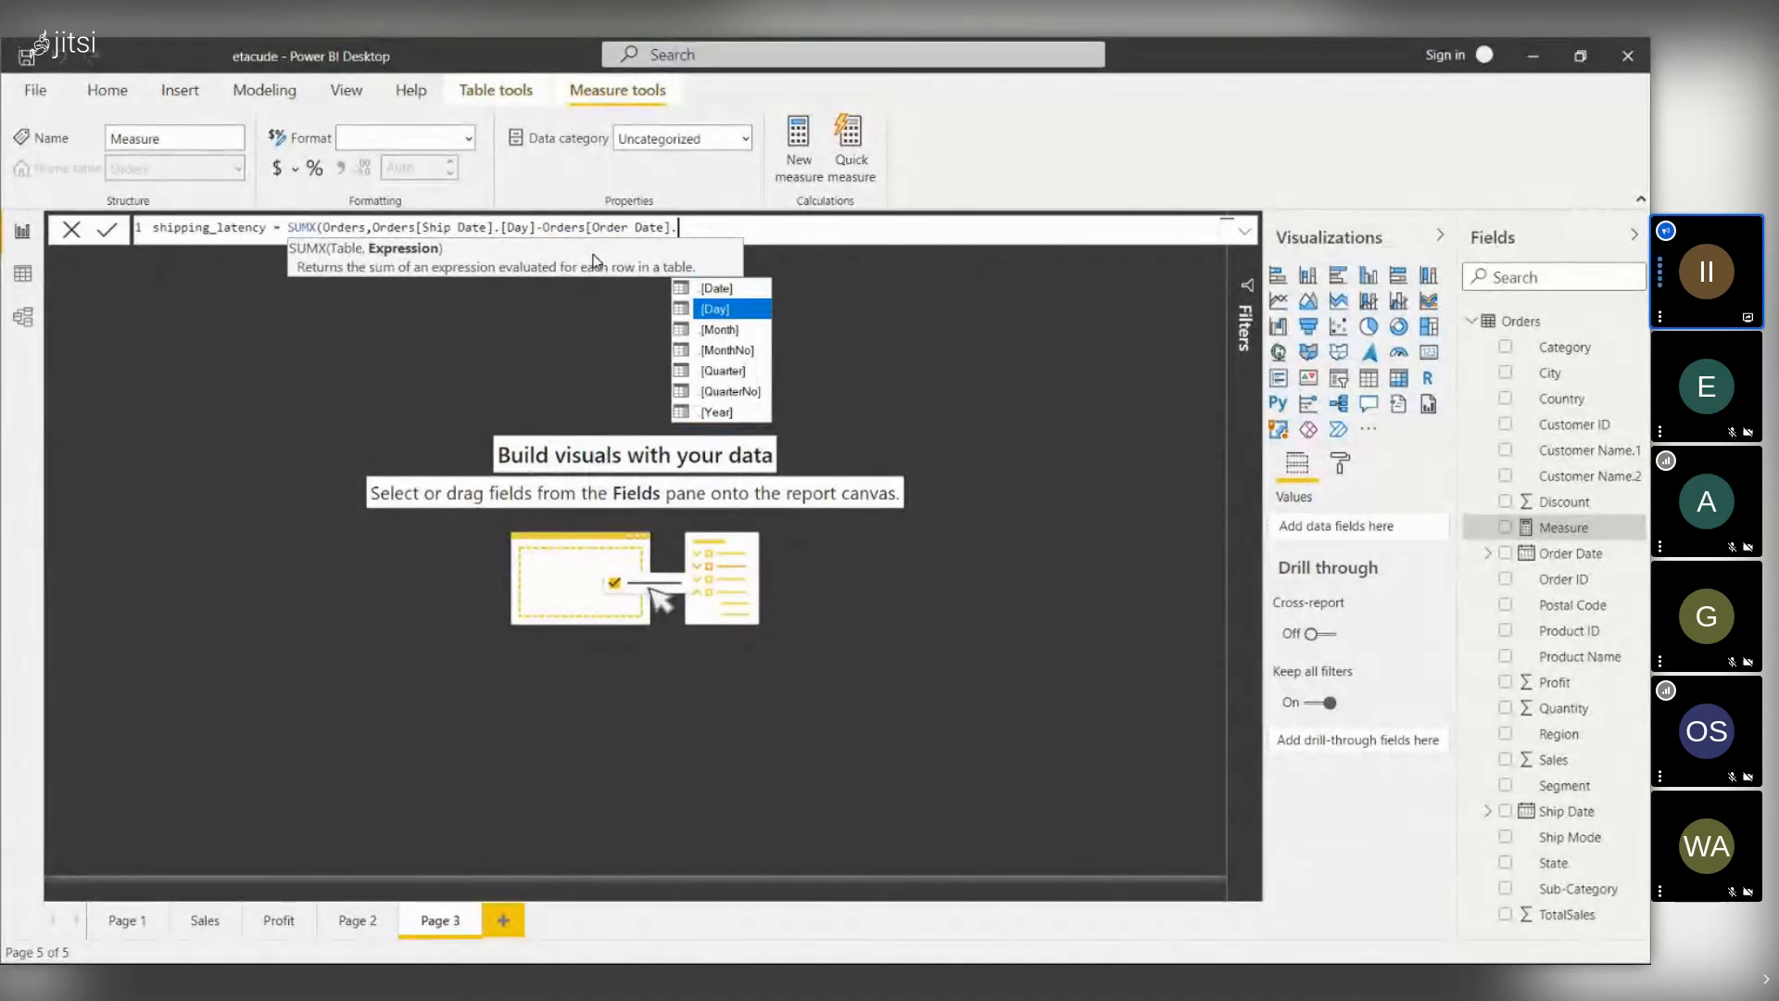
key(Tab)
text())
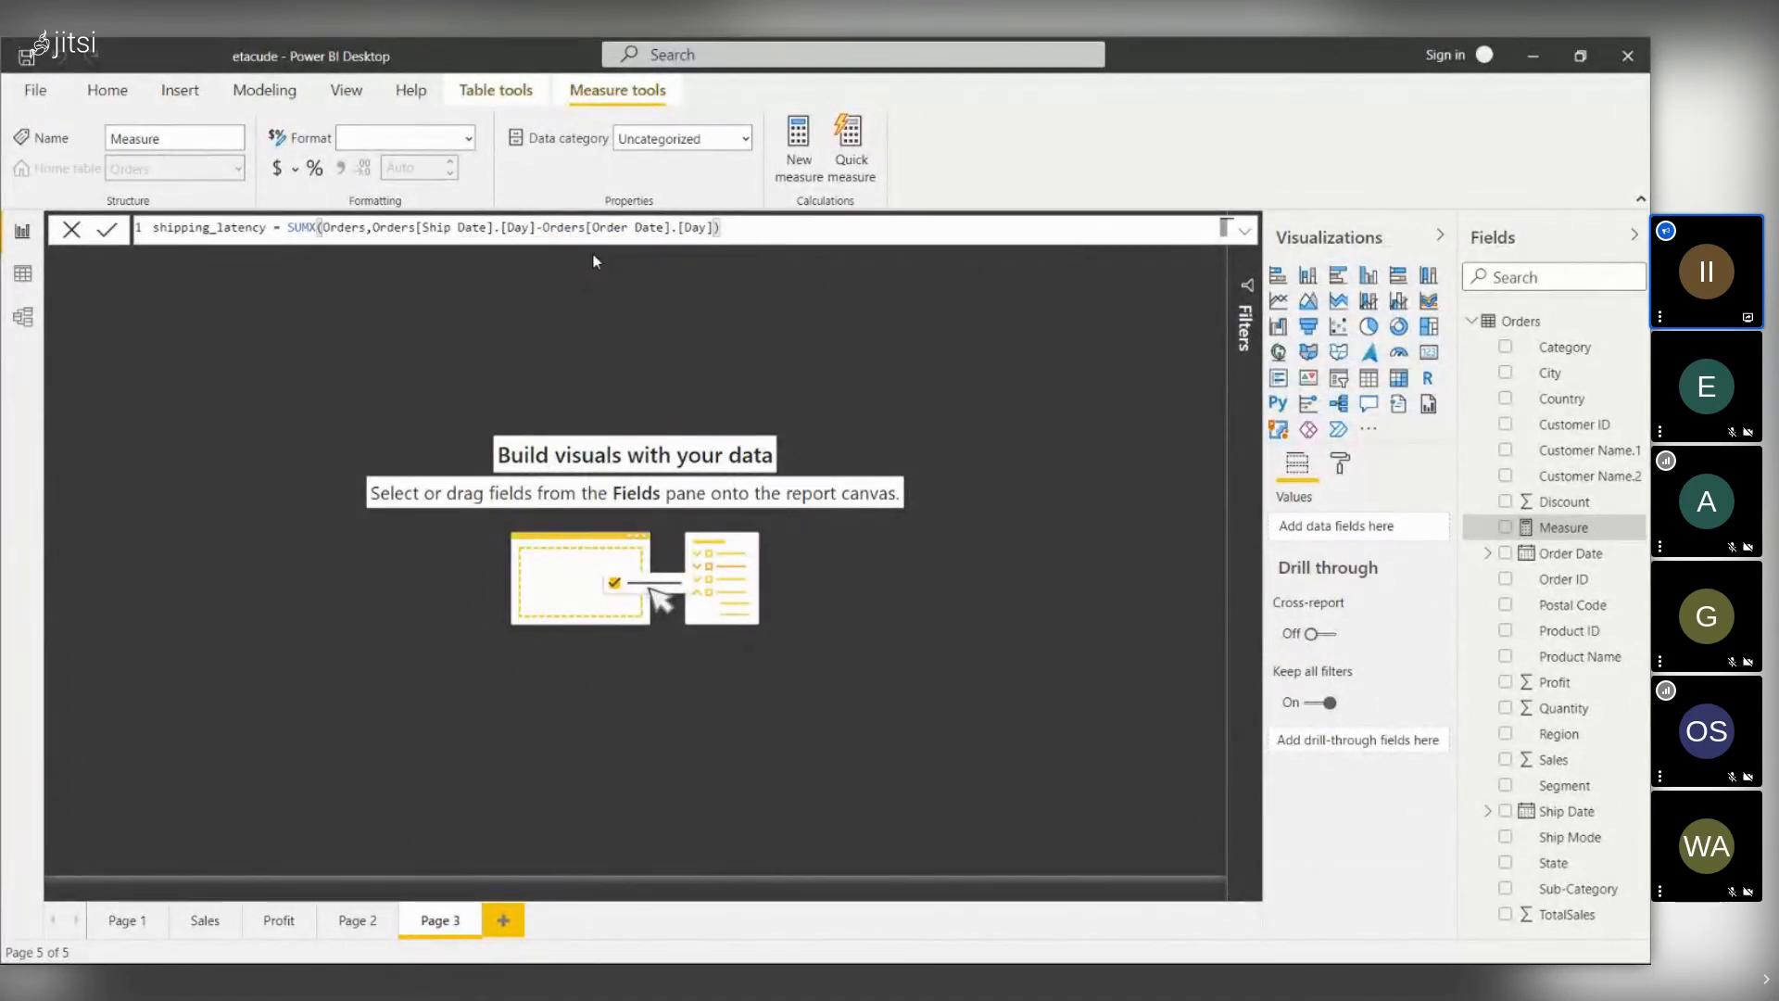
key(Return)
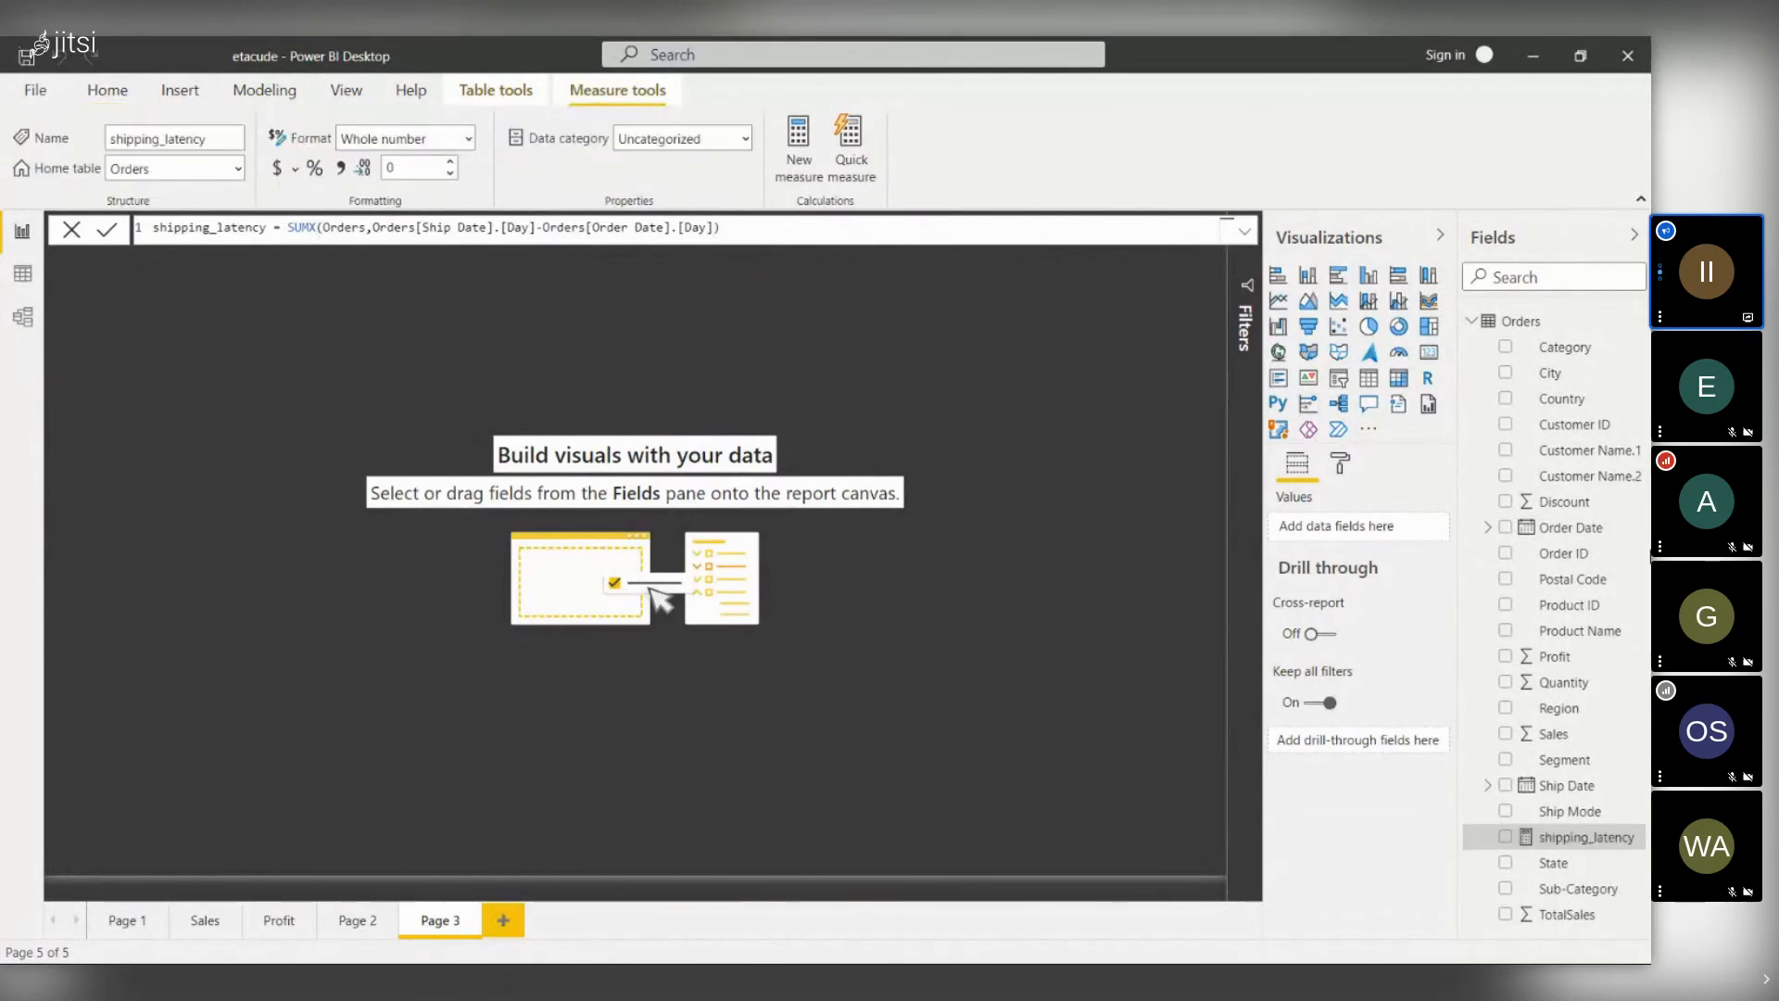
- Drop shipping_latency onto Page 3, add Ship Mode as its axis, and enlarge the chart
drag(1584, 836, 676, 560)
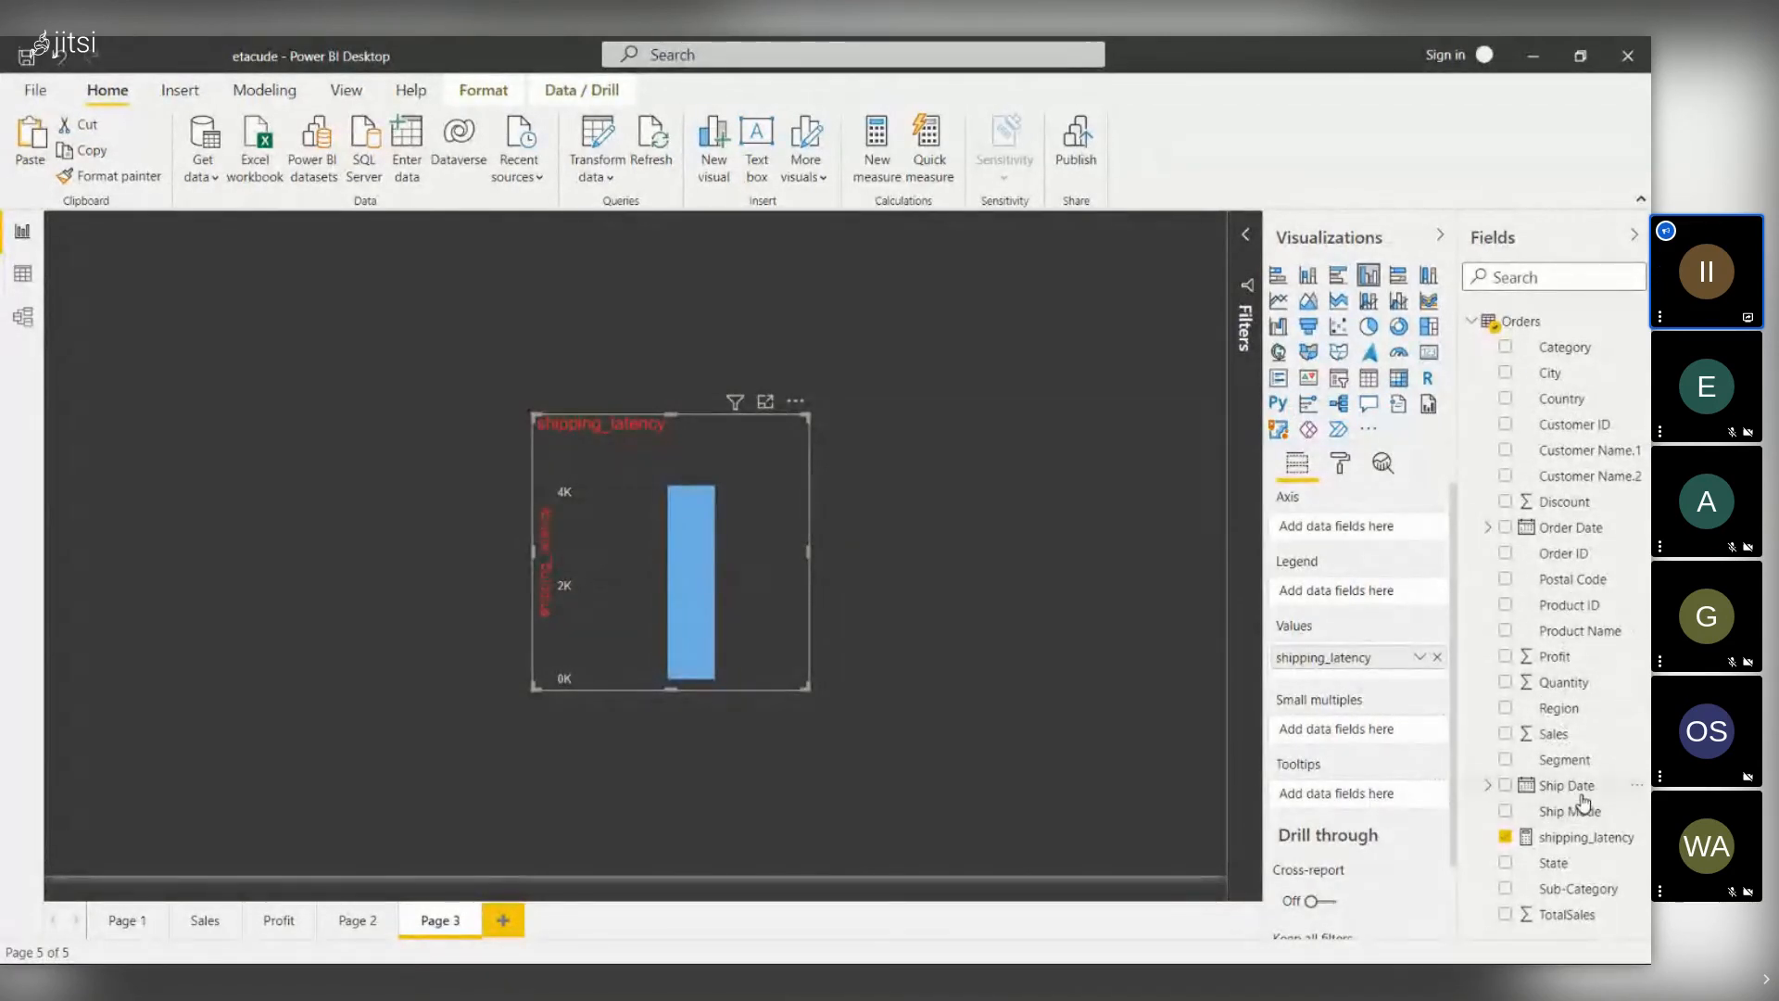
drag(1572, 815, 693, 529)
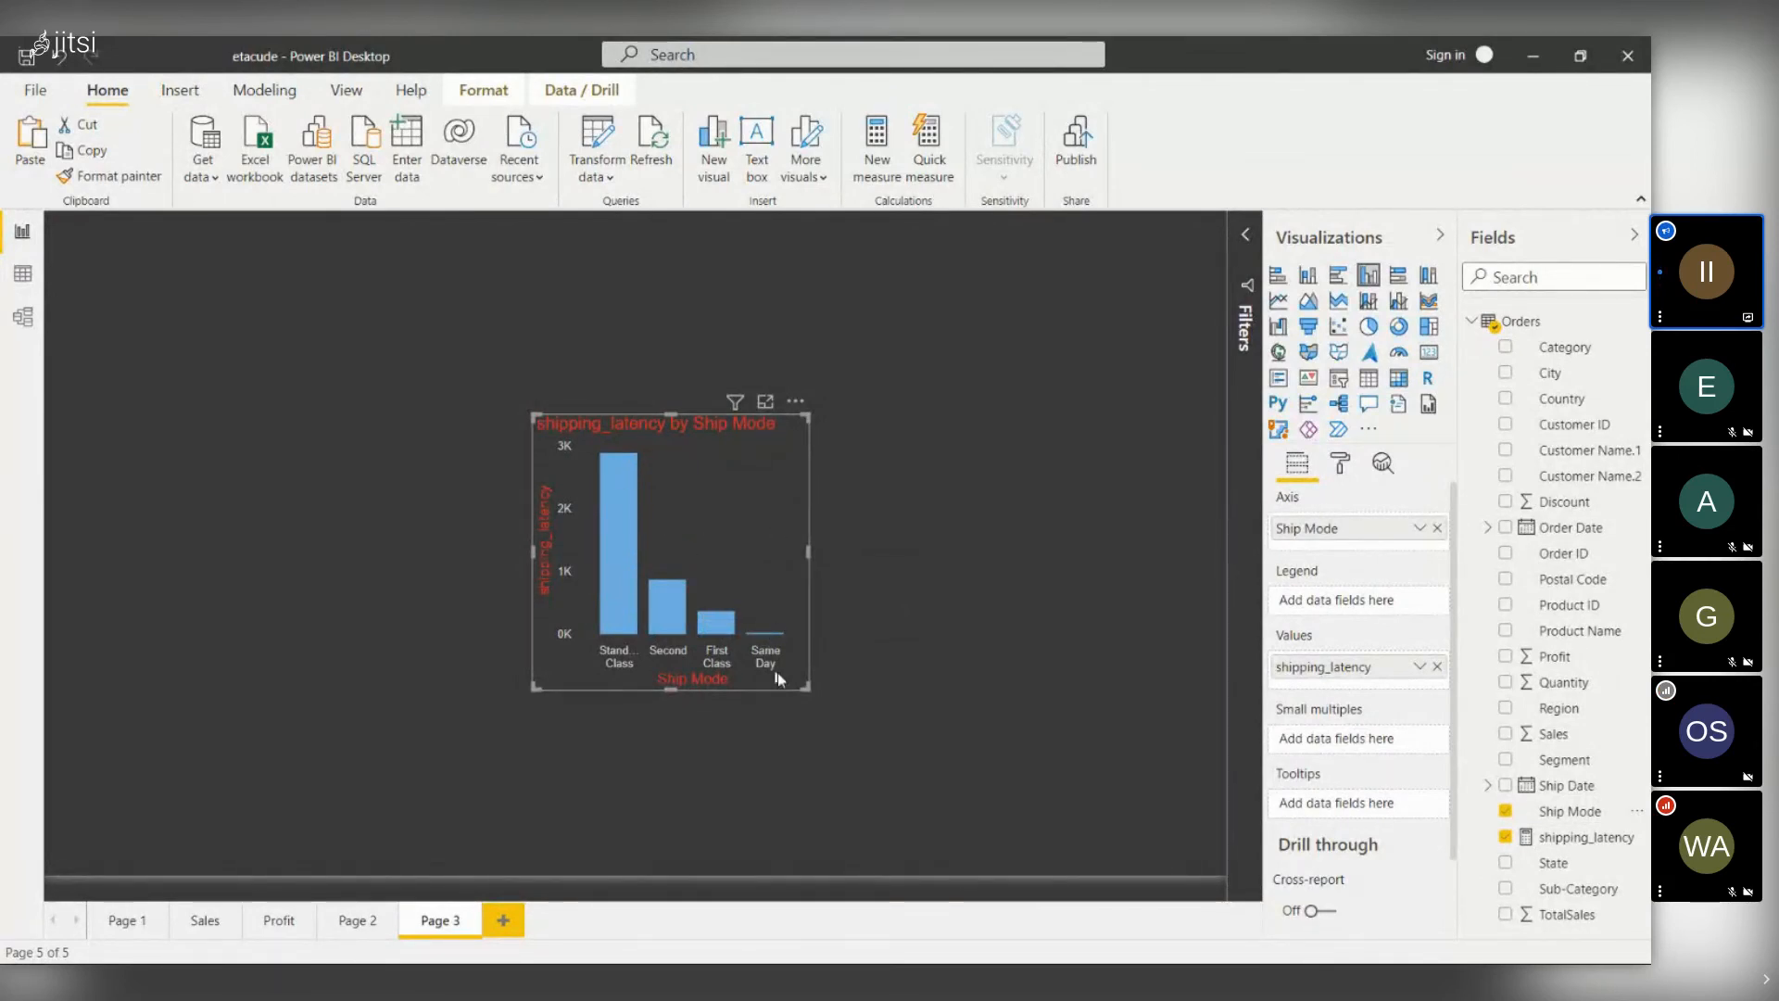
drag(808, 687, 1108, 721)
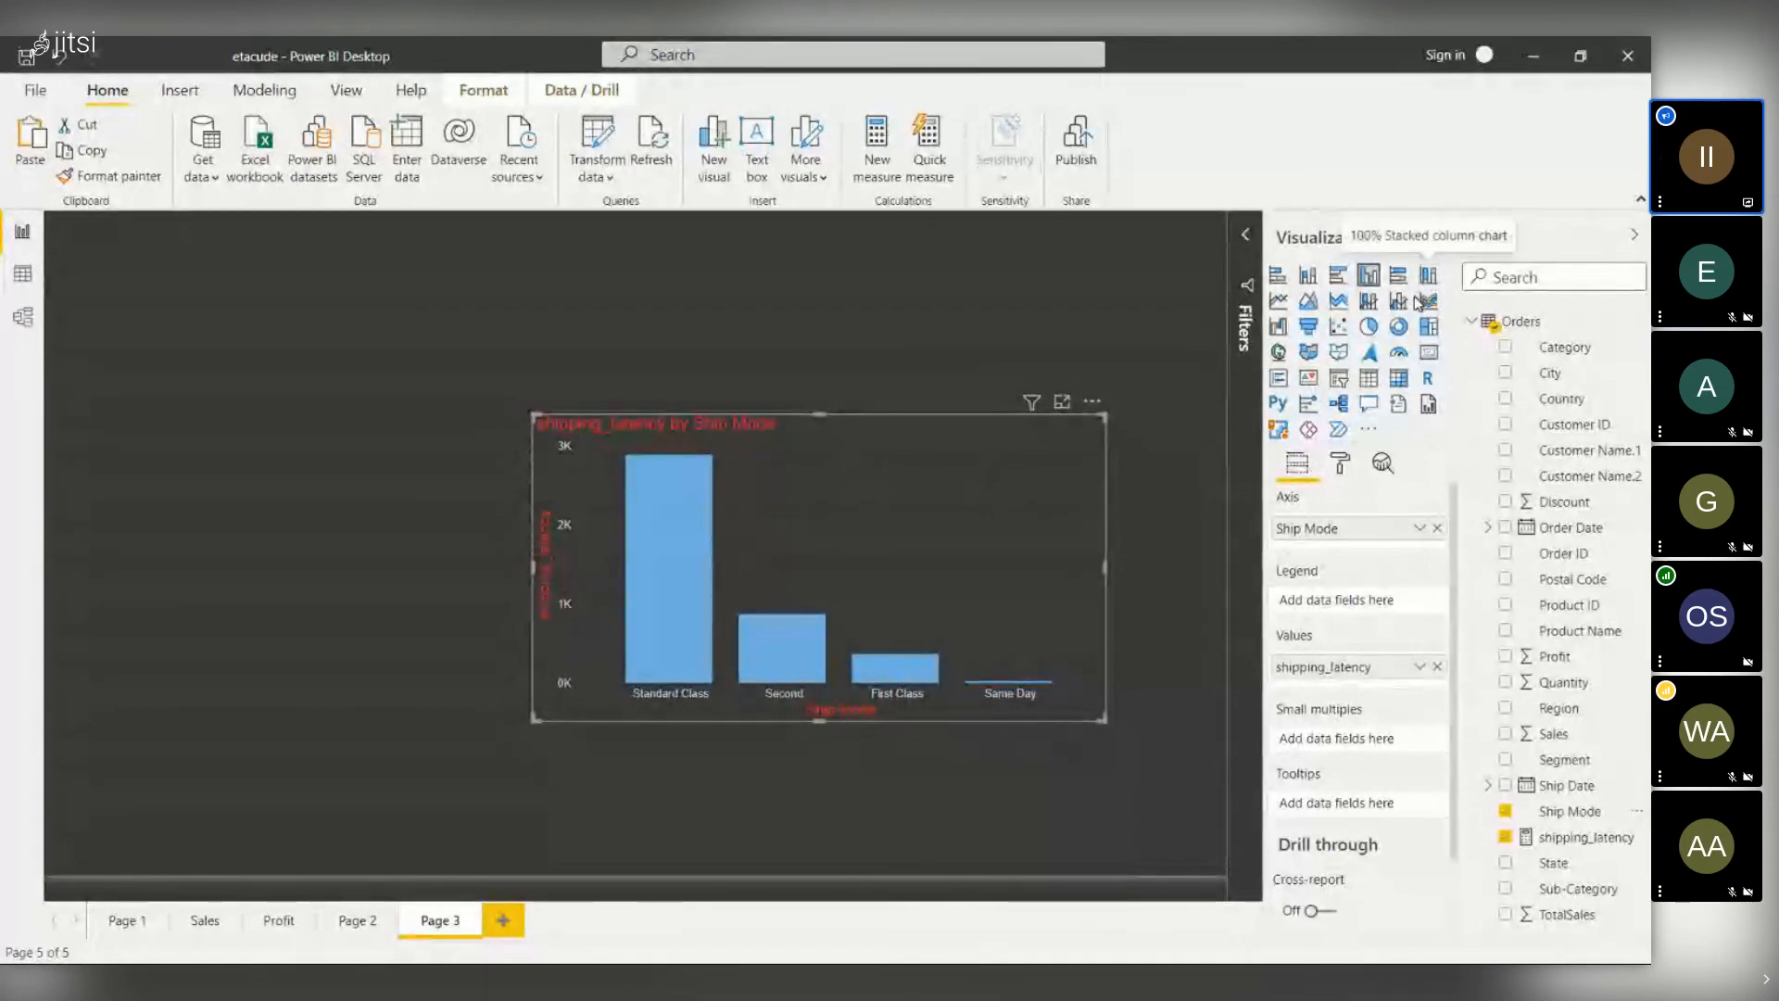
- Change the visual to a donut, then a clustered bar chart, and open the File menu
click(1399, 327)
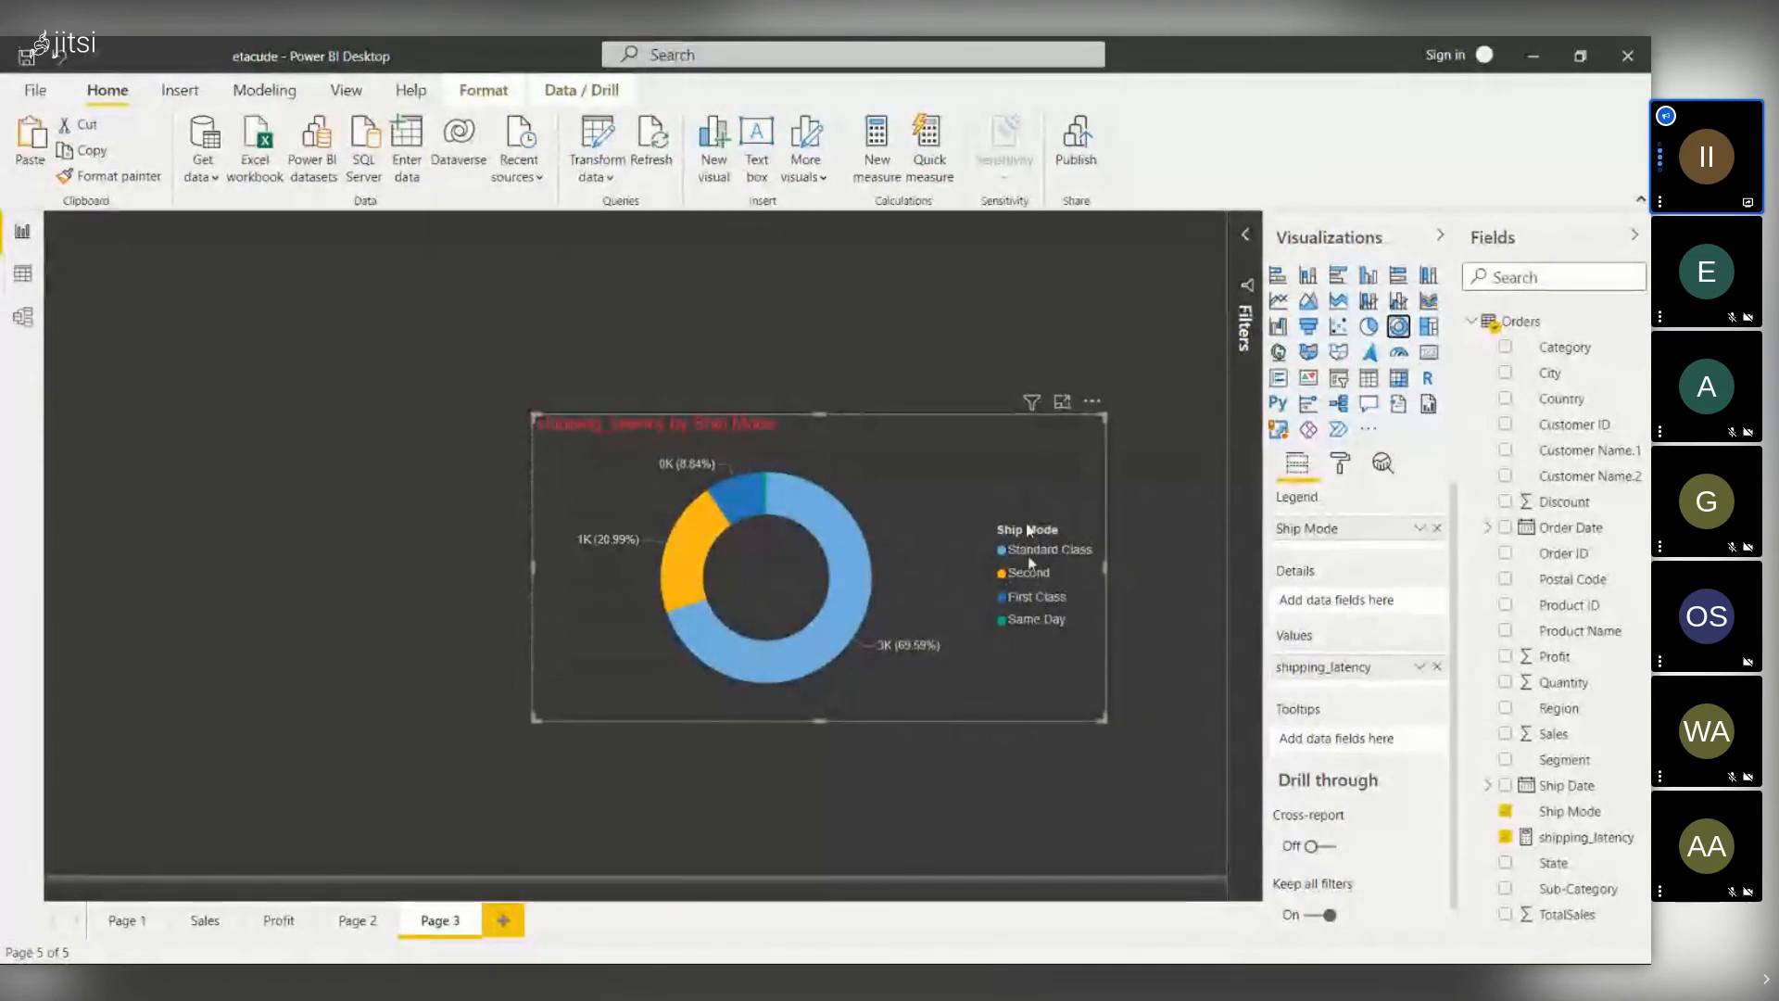
click(1331, 280)
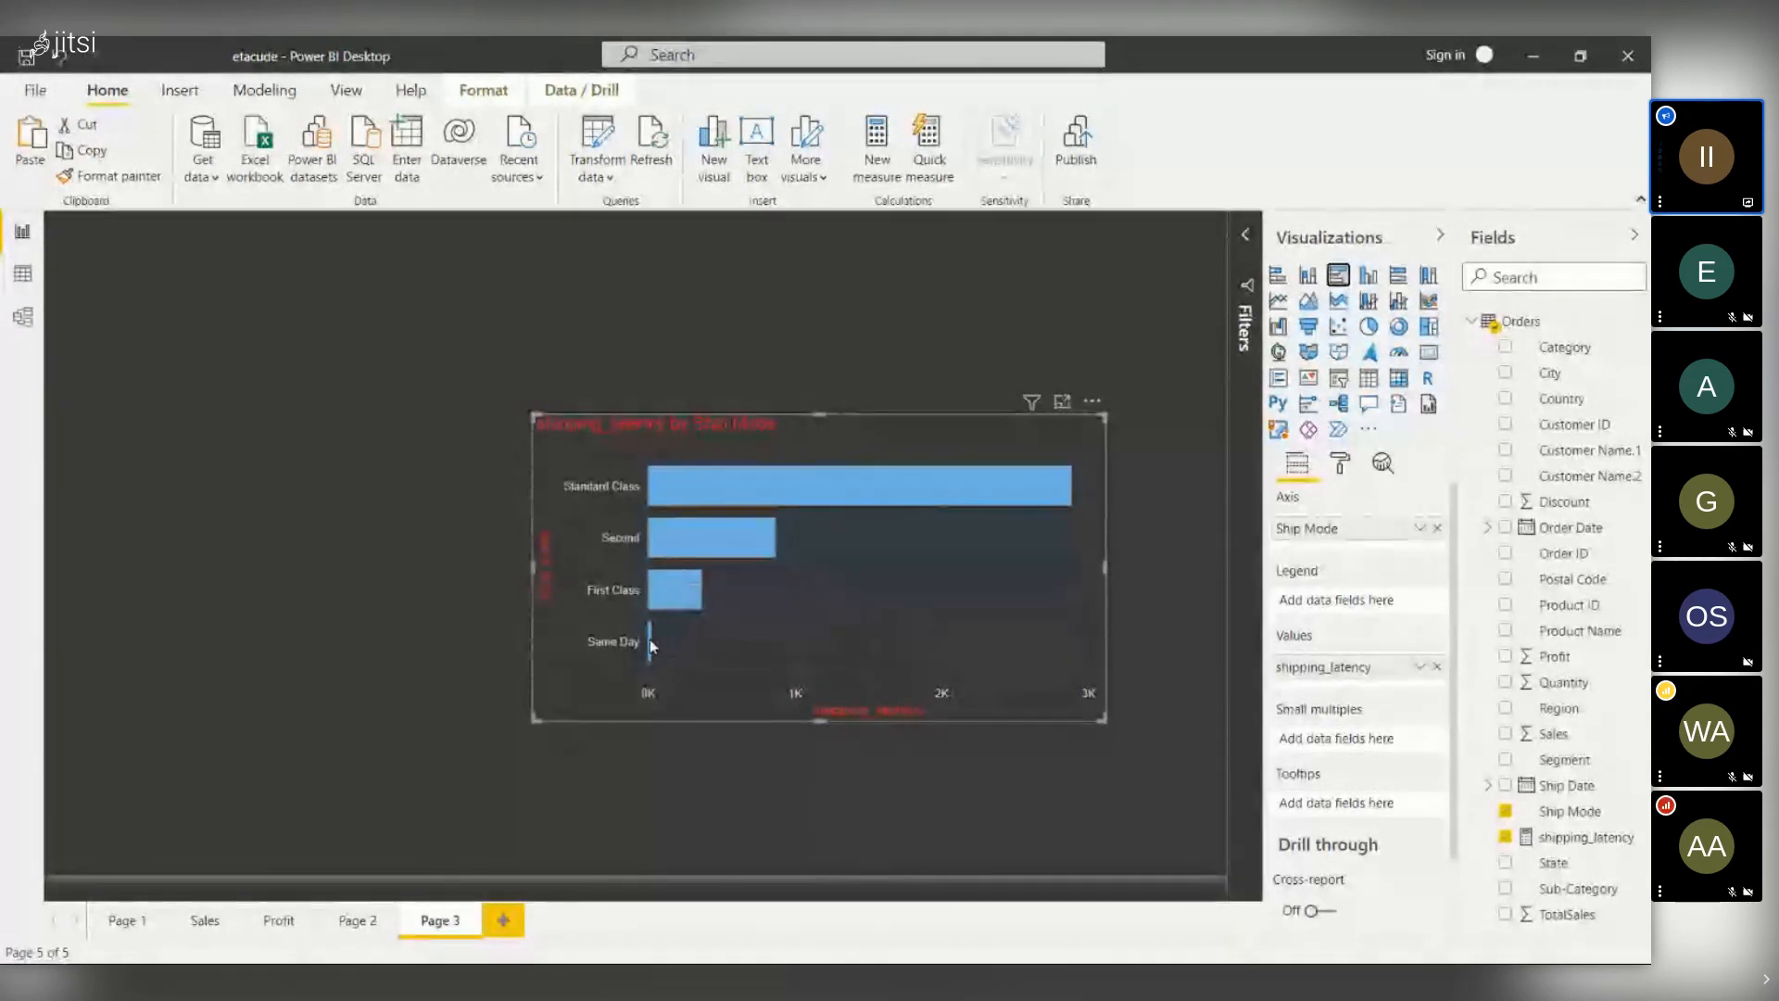
mouse_move(649, 638)
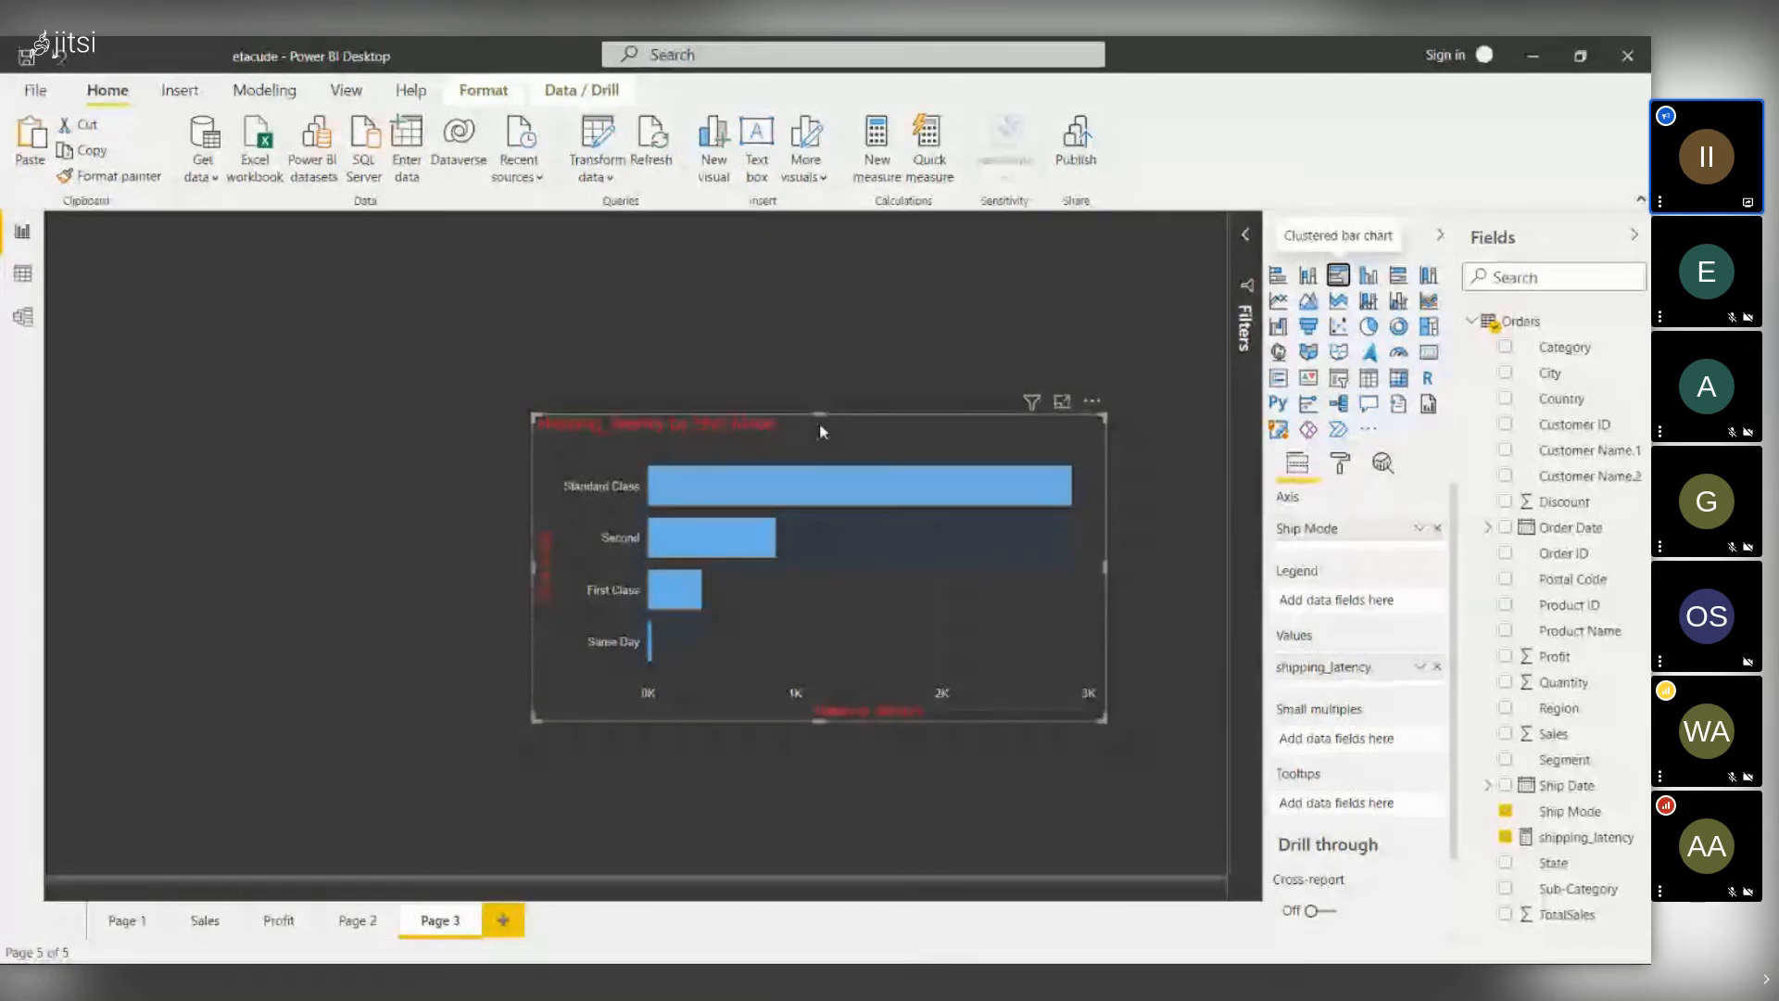
click(35, 90)
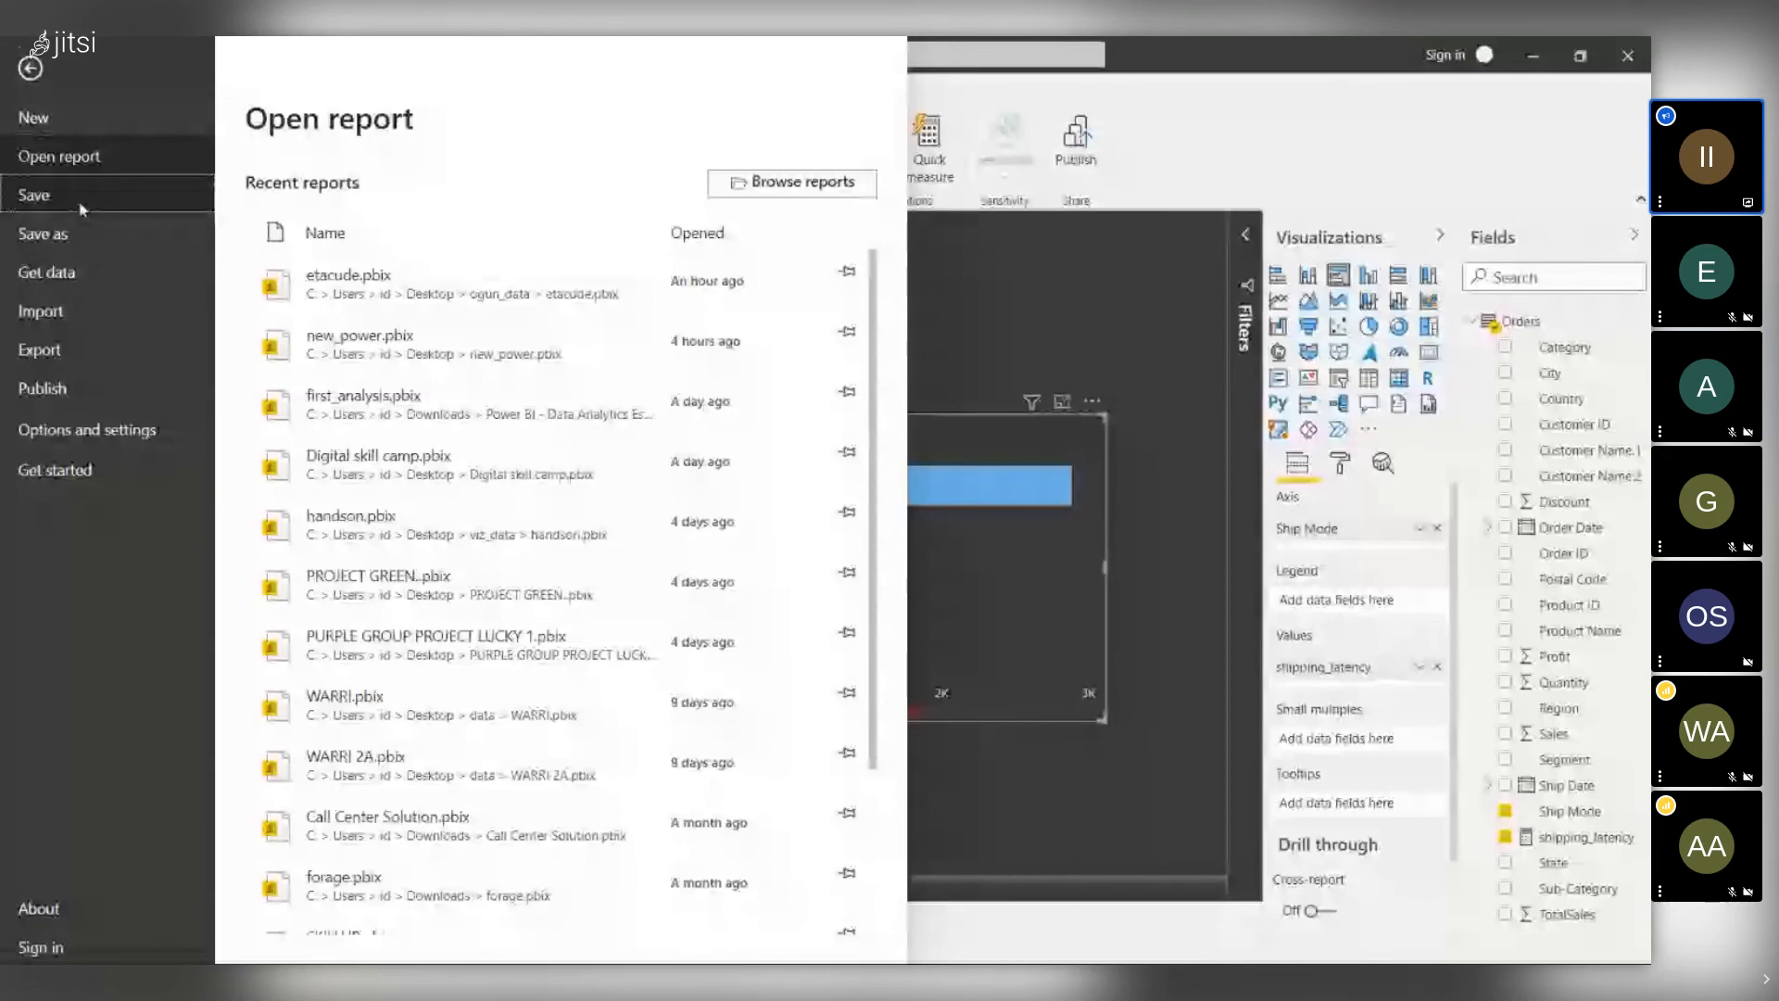
- Close the File menu, minimize Power BI Desktop and leave the Jitsi meeting
click(81, 210)
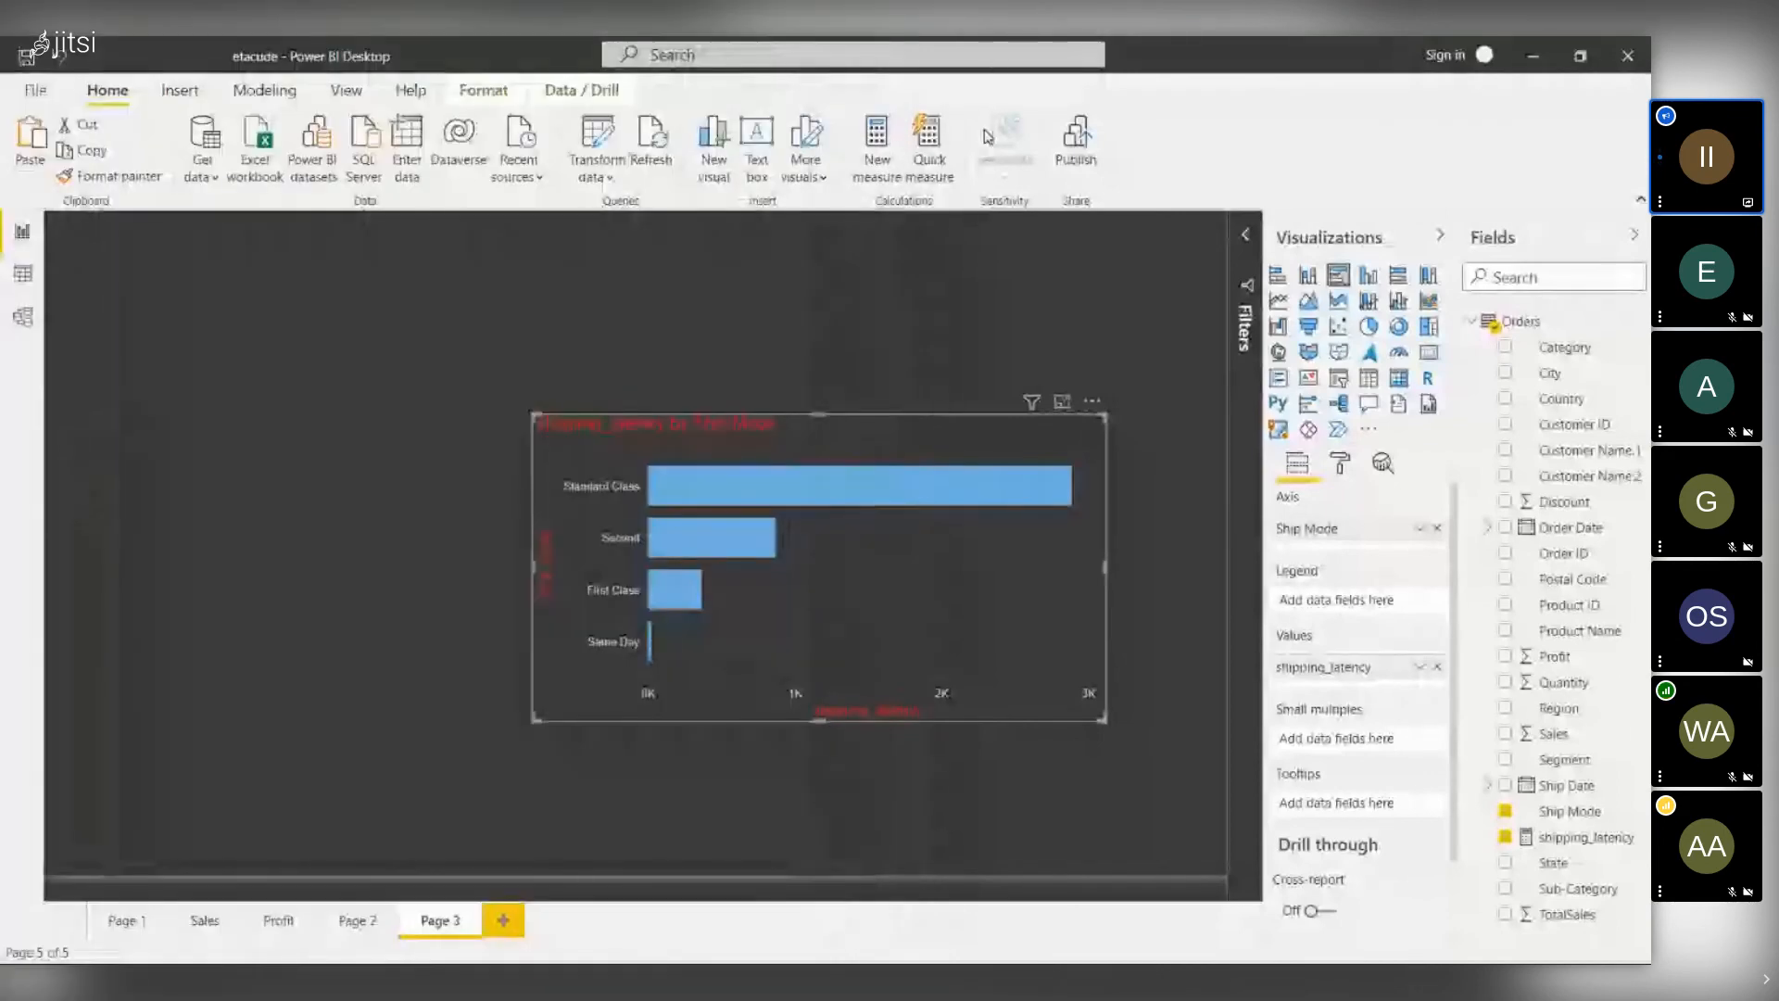
click(1533, 55)
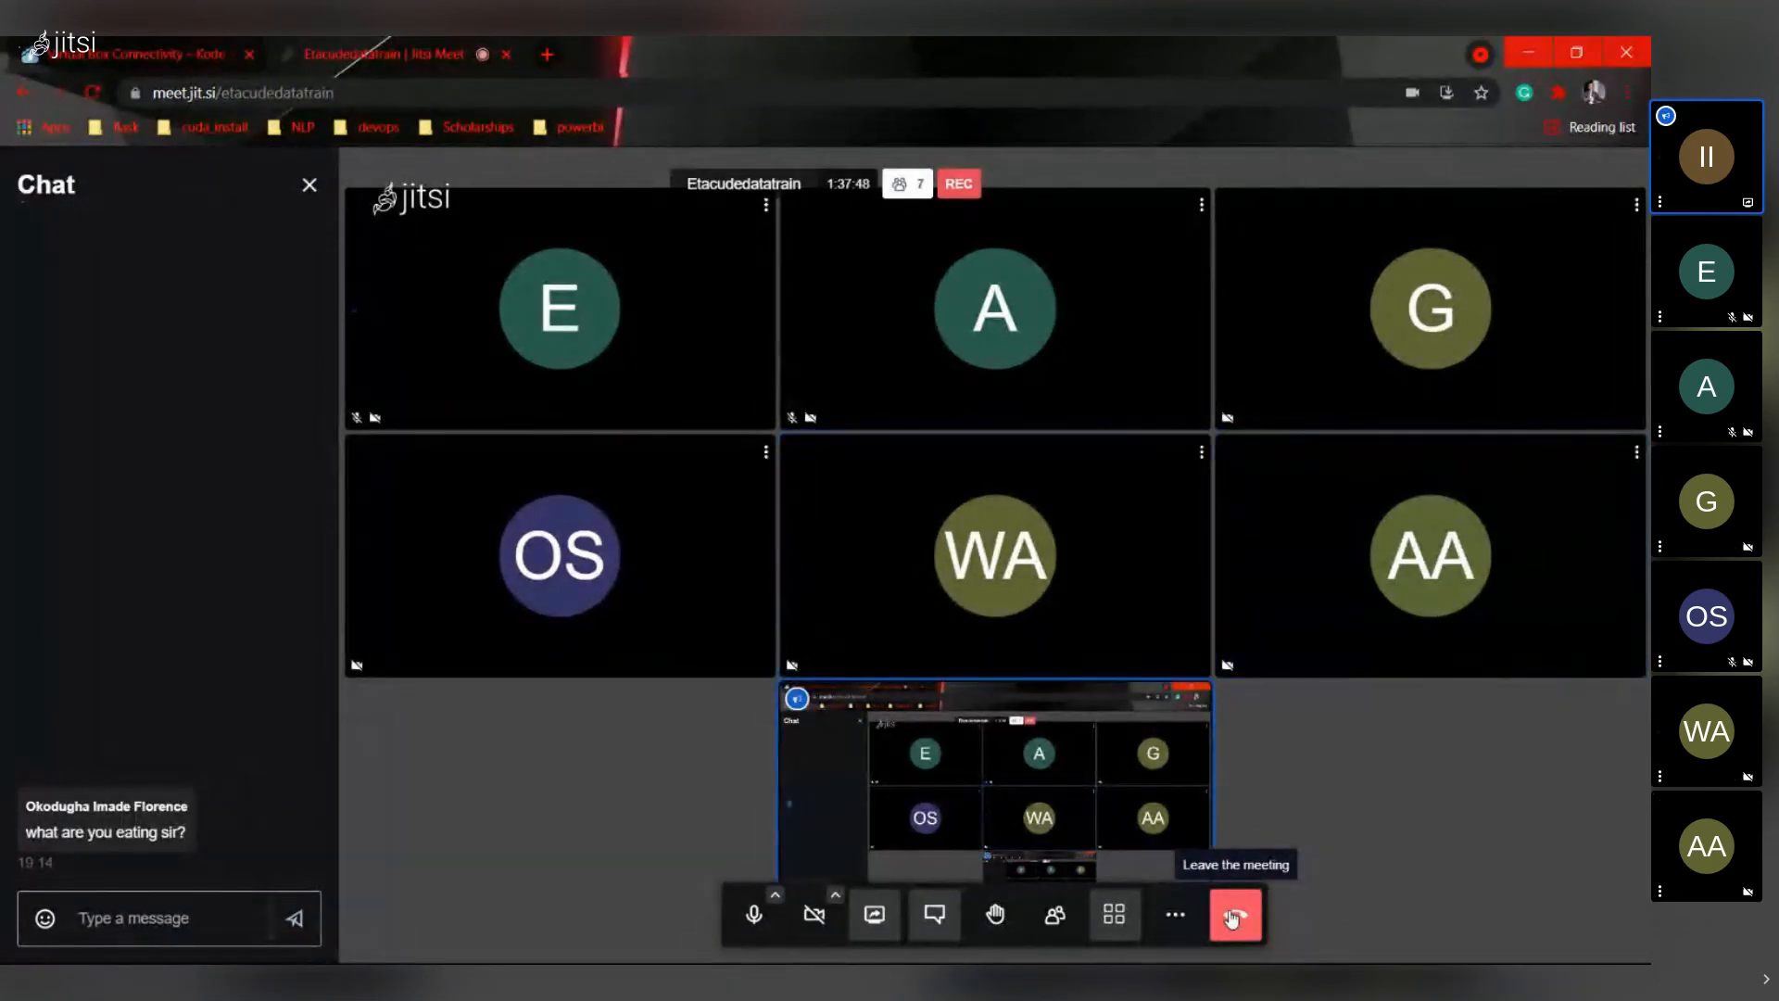
click(1231, 918)
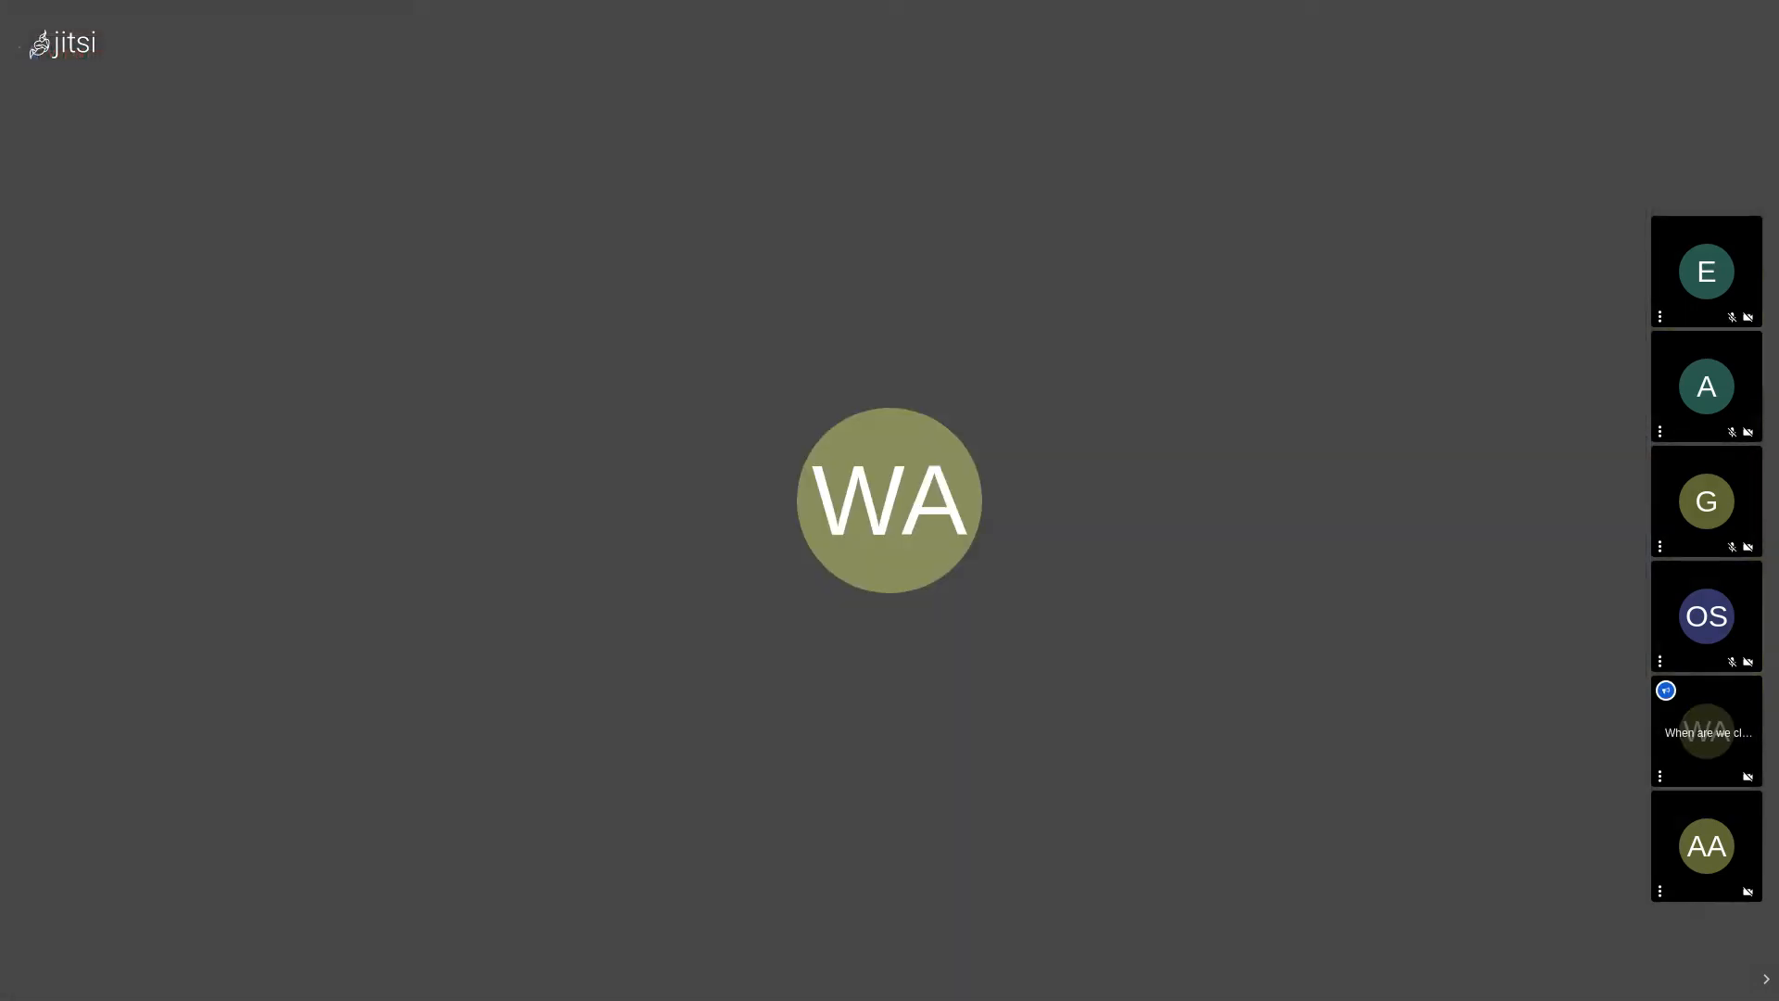